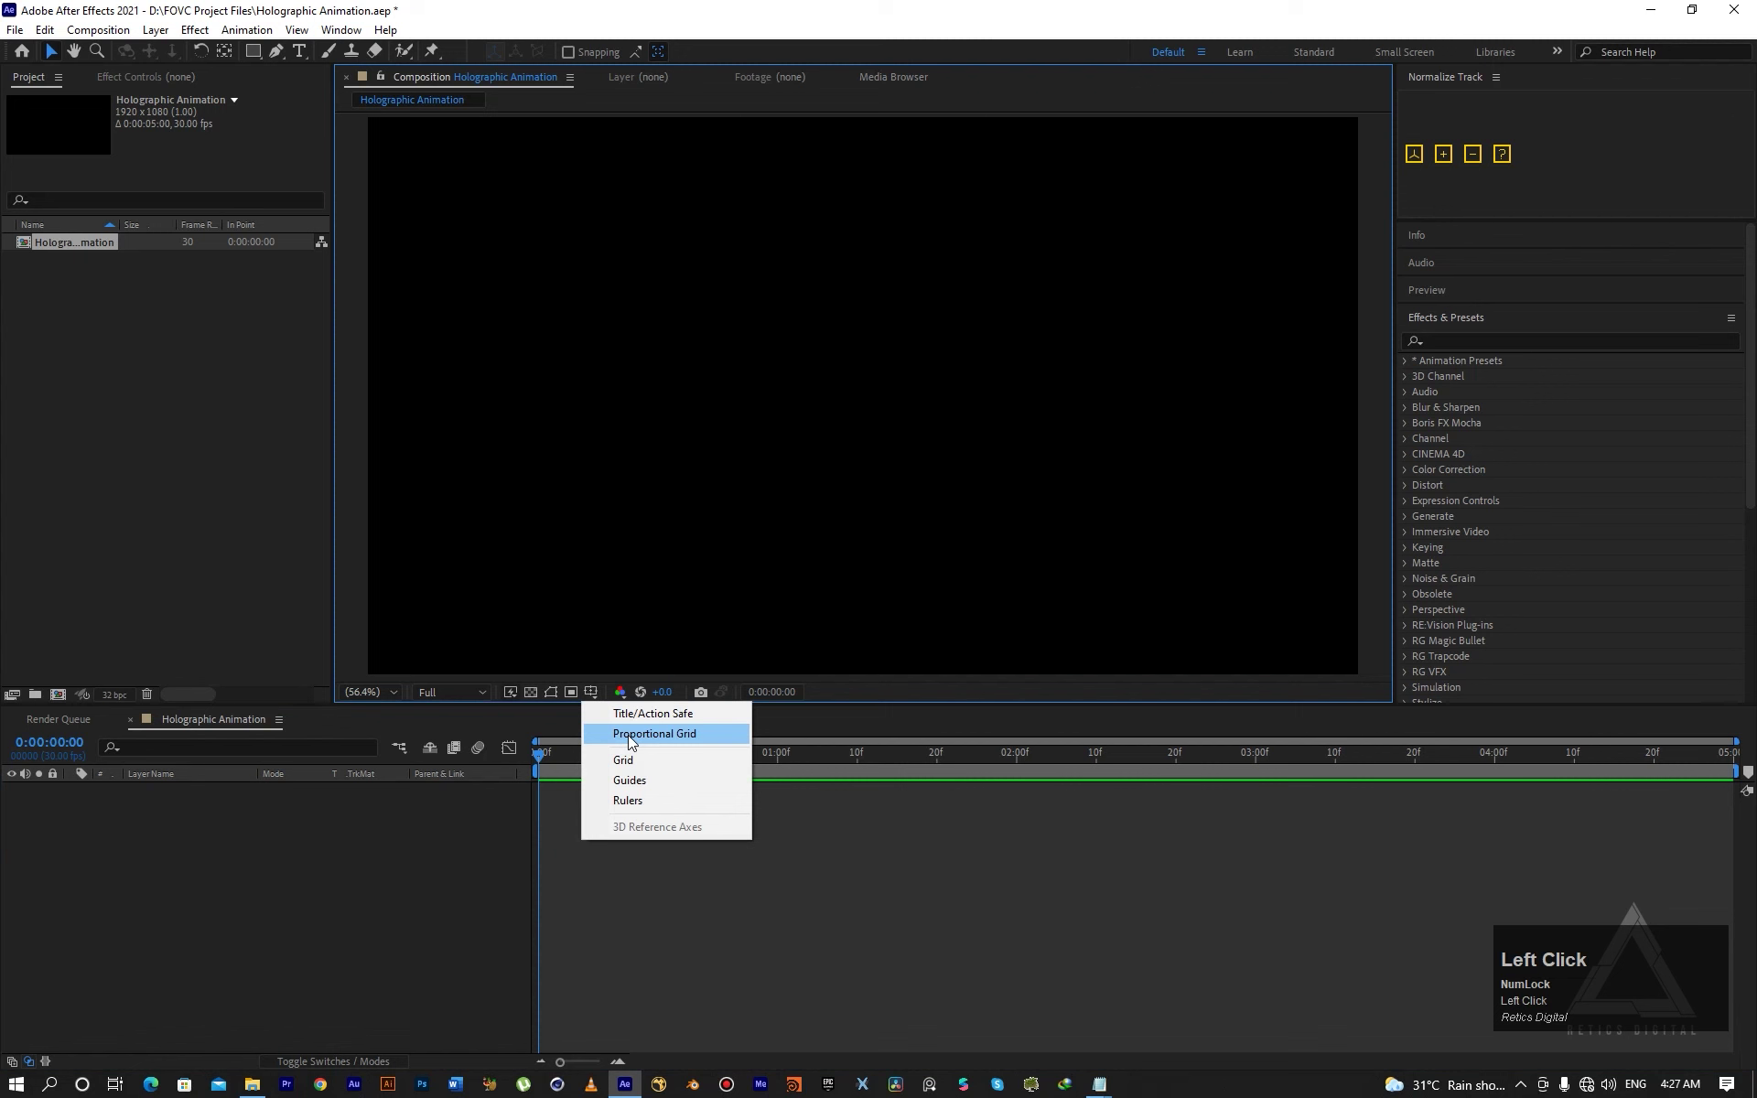
Display both the proportional grid and the regular grid over the composition.
click(629, 743)
click(591, 693)
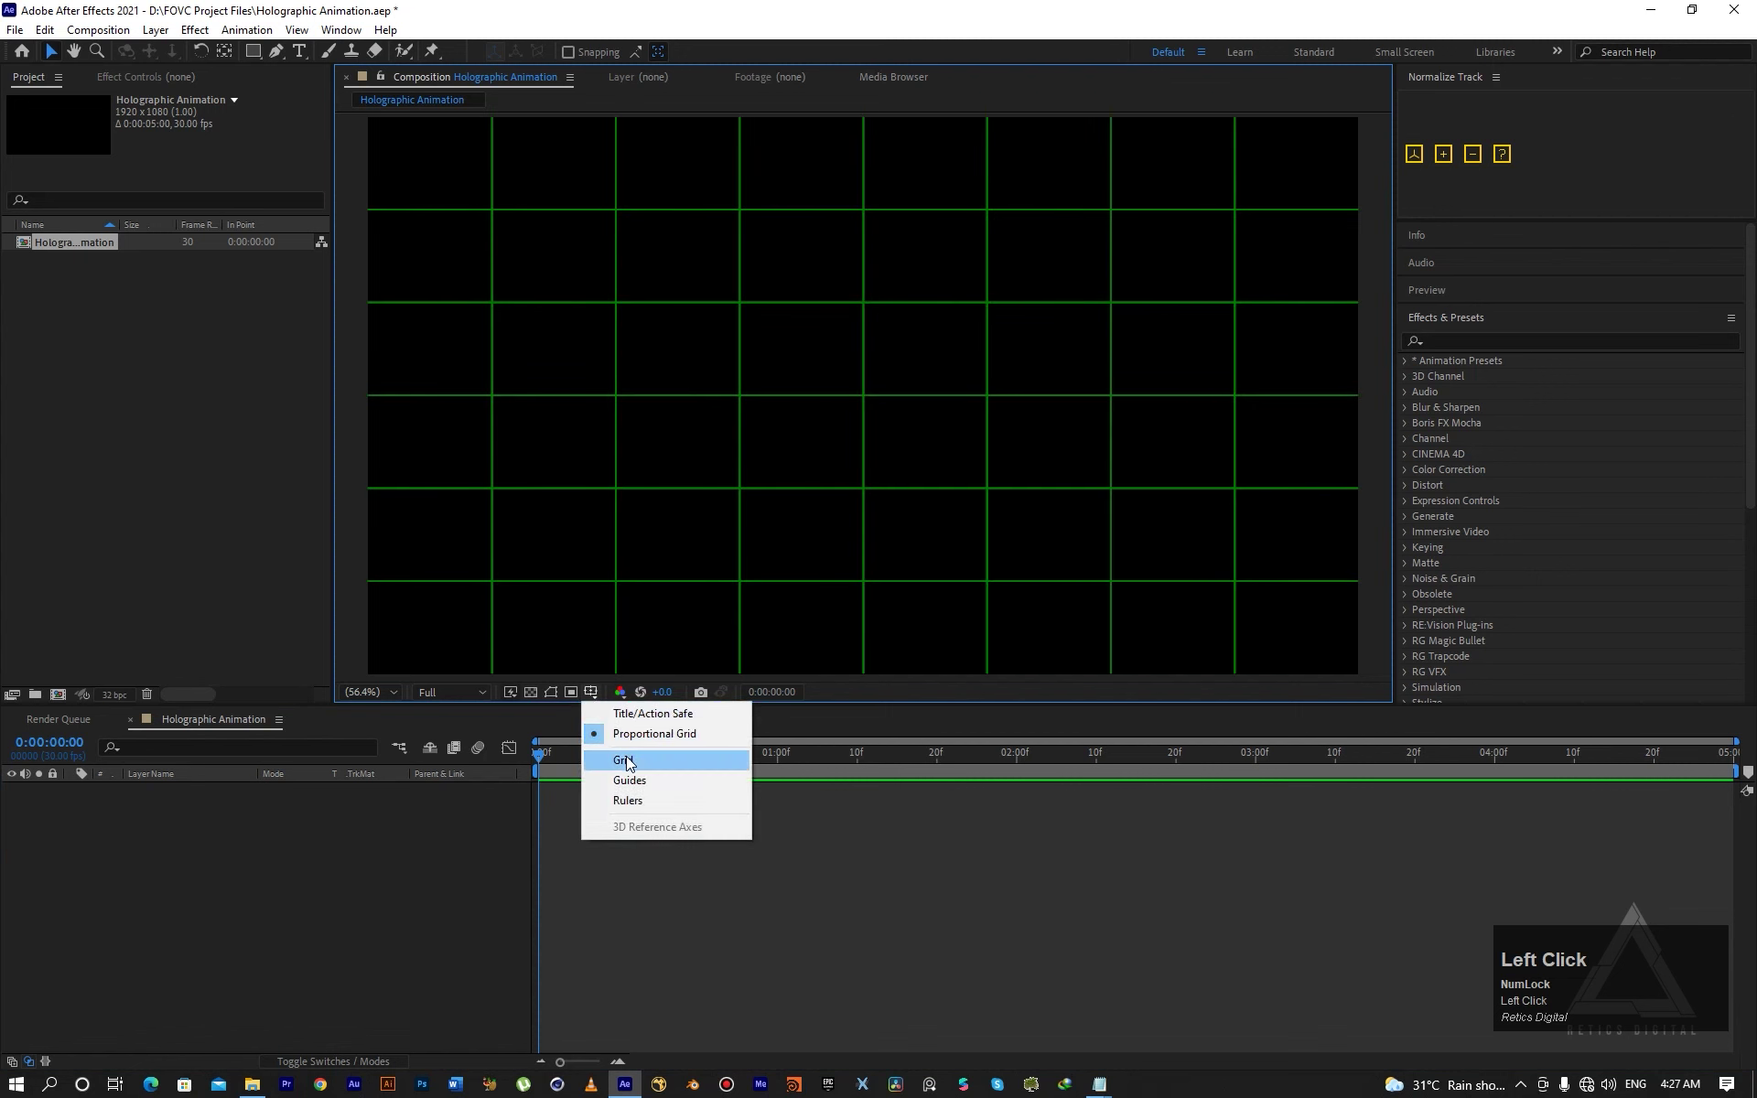
click(627, 762)
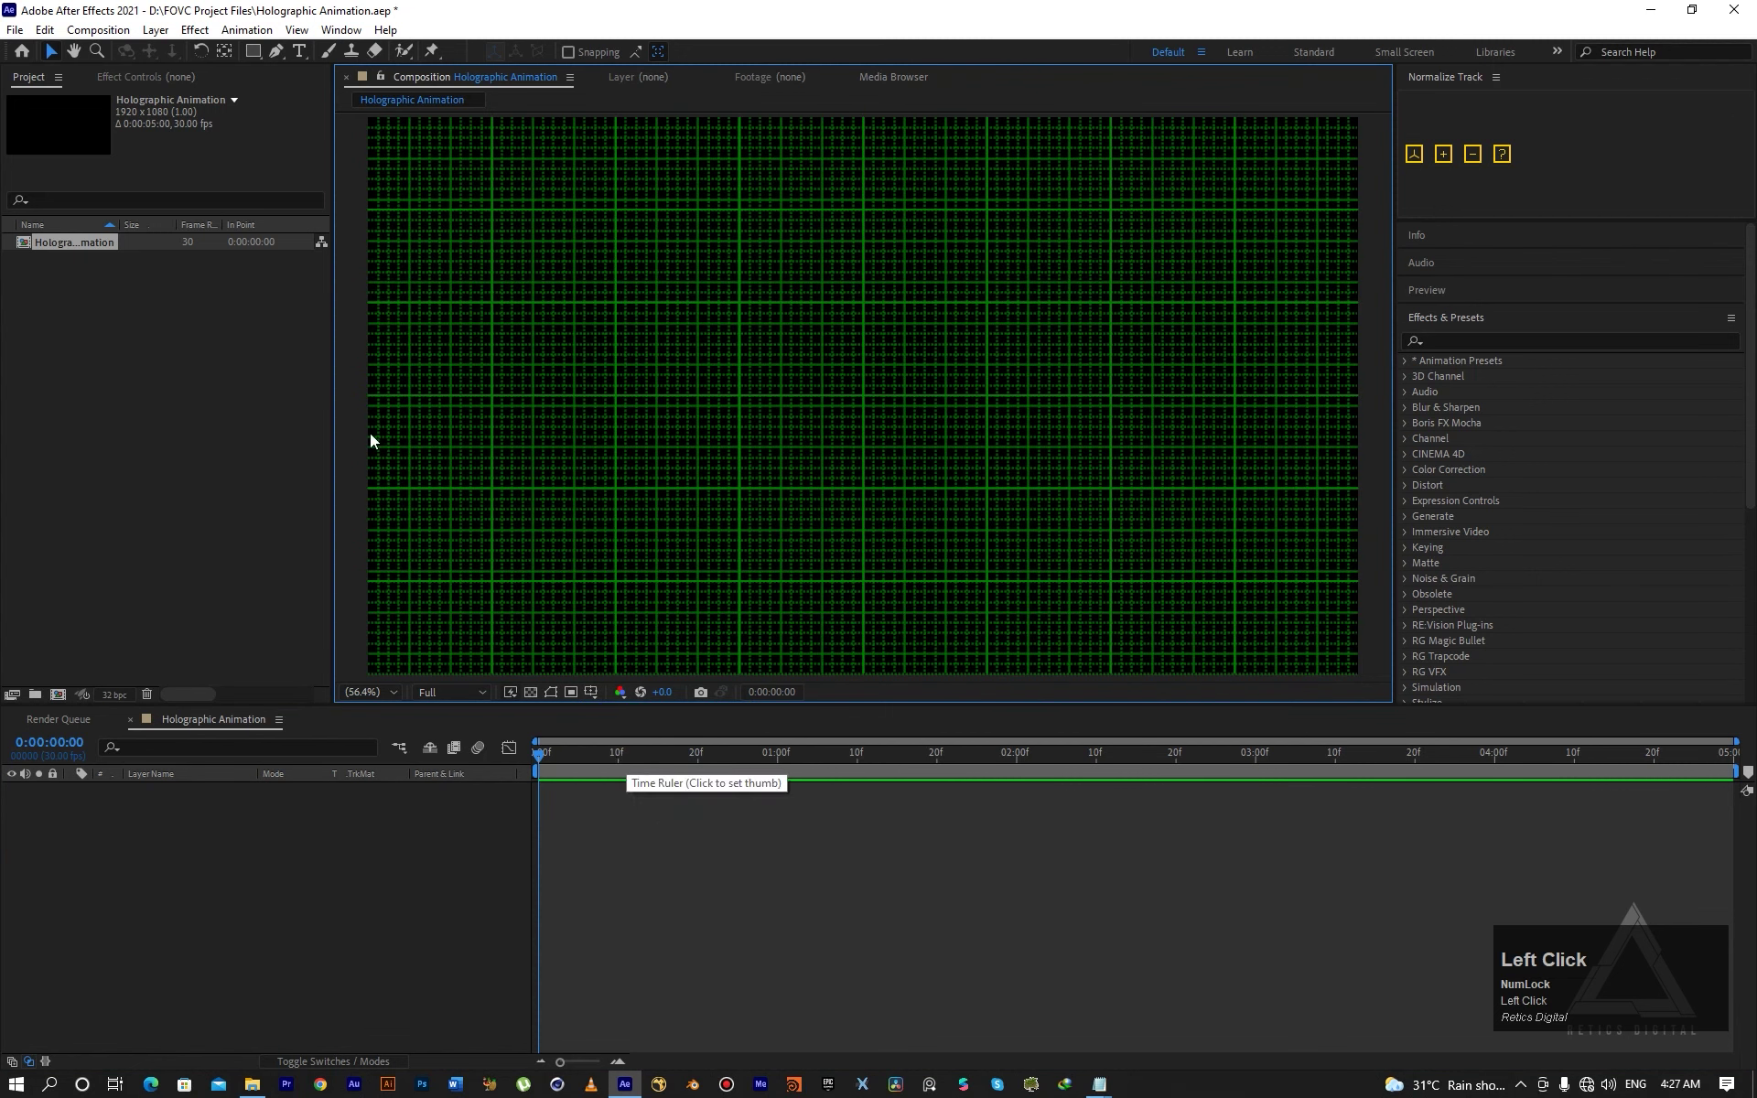
Draw a closed rectangular frame with the Pen tool, one proportional grid cell inside the composition, cutting its lower-left and upper-right corners diagonally by one cell.
click(276, 51)
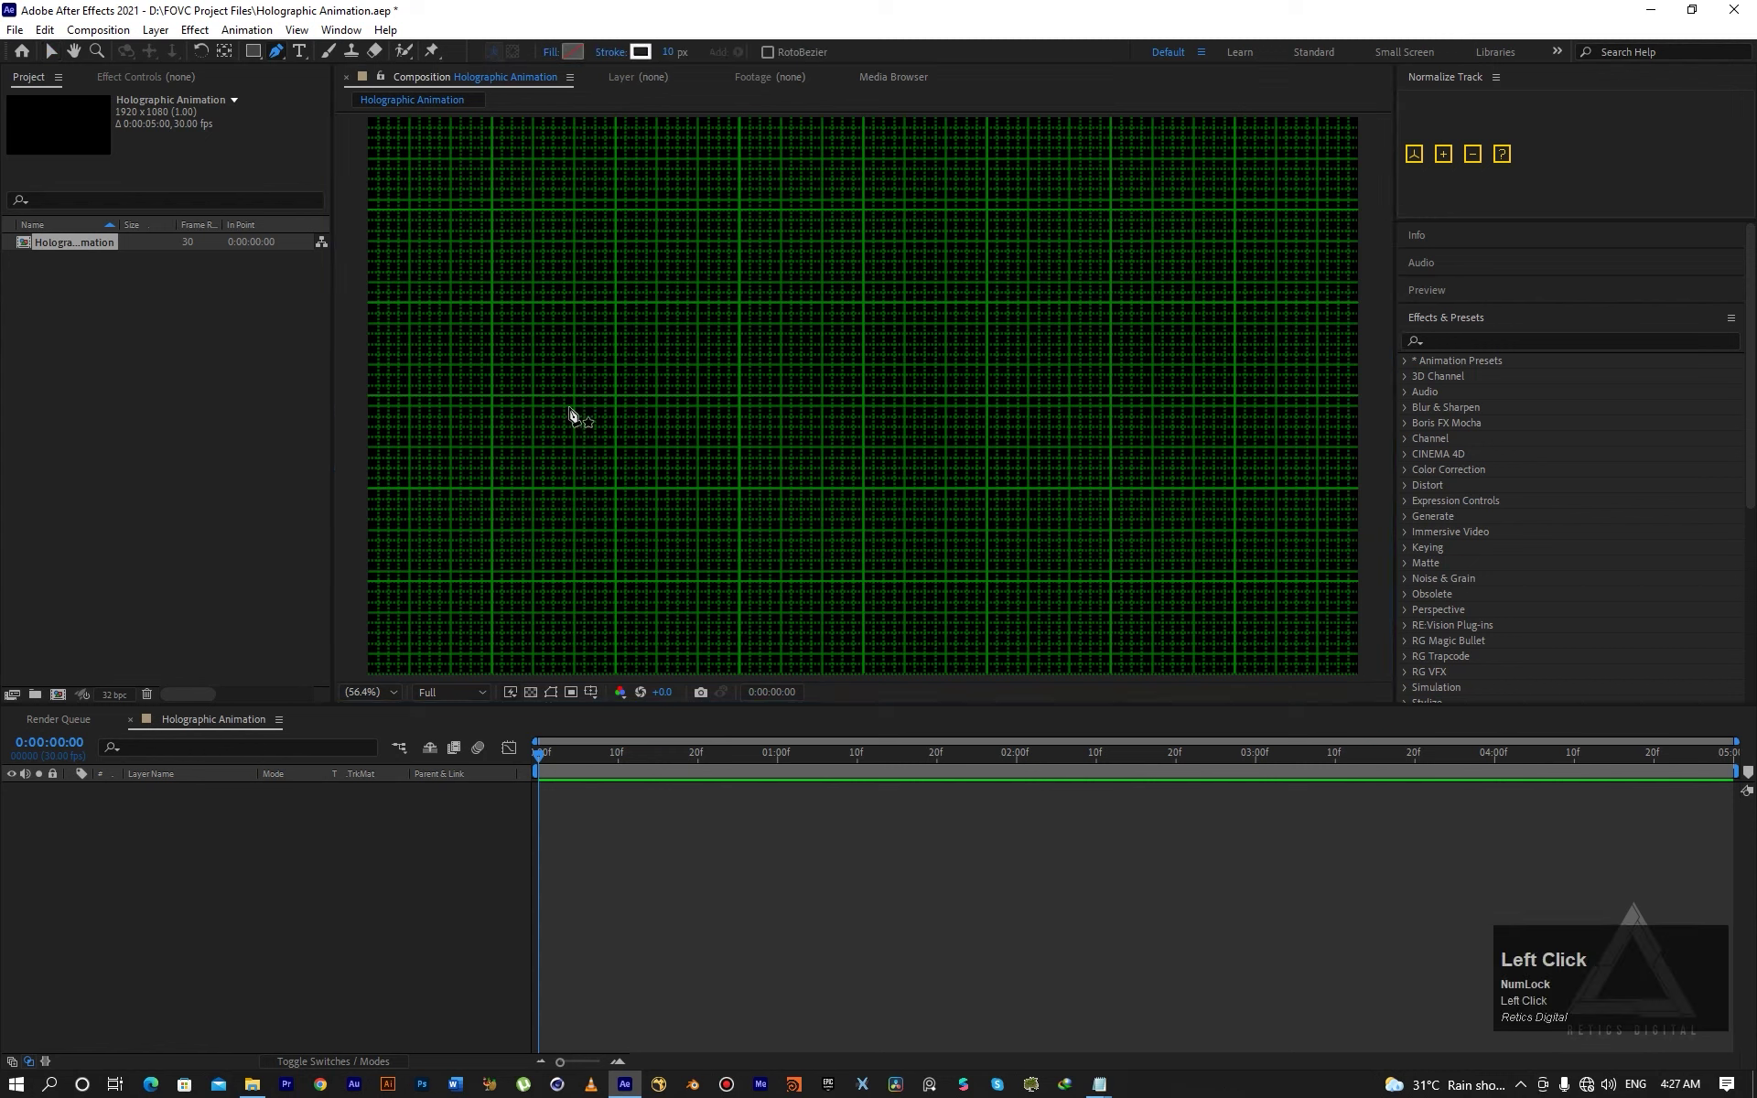
click(221, 876)
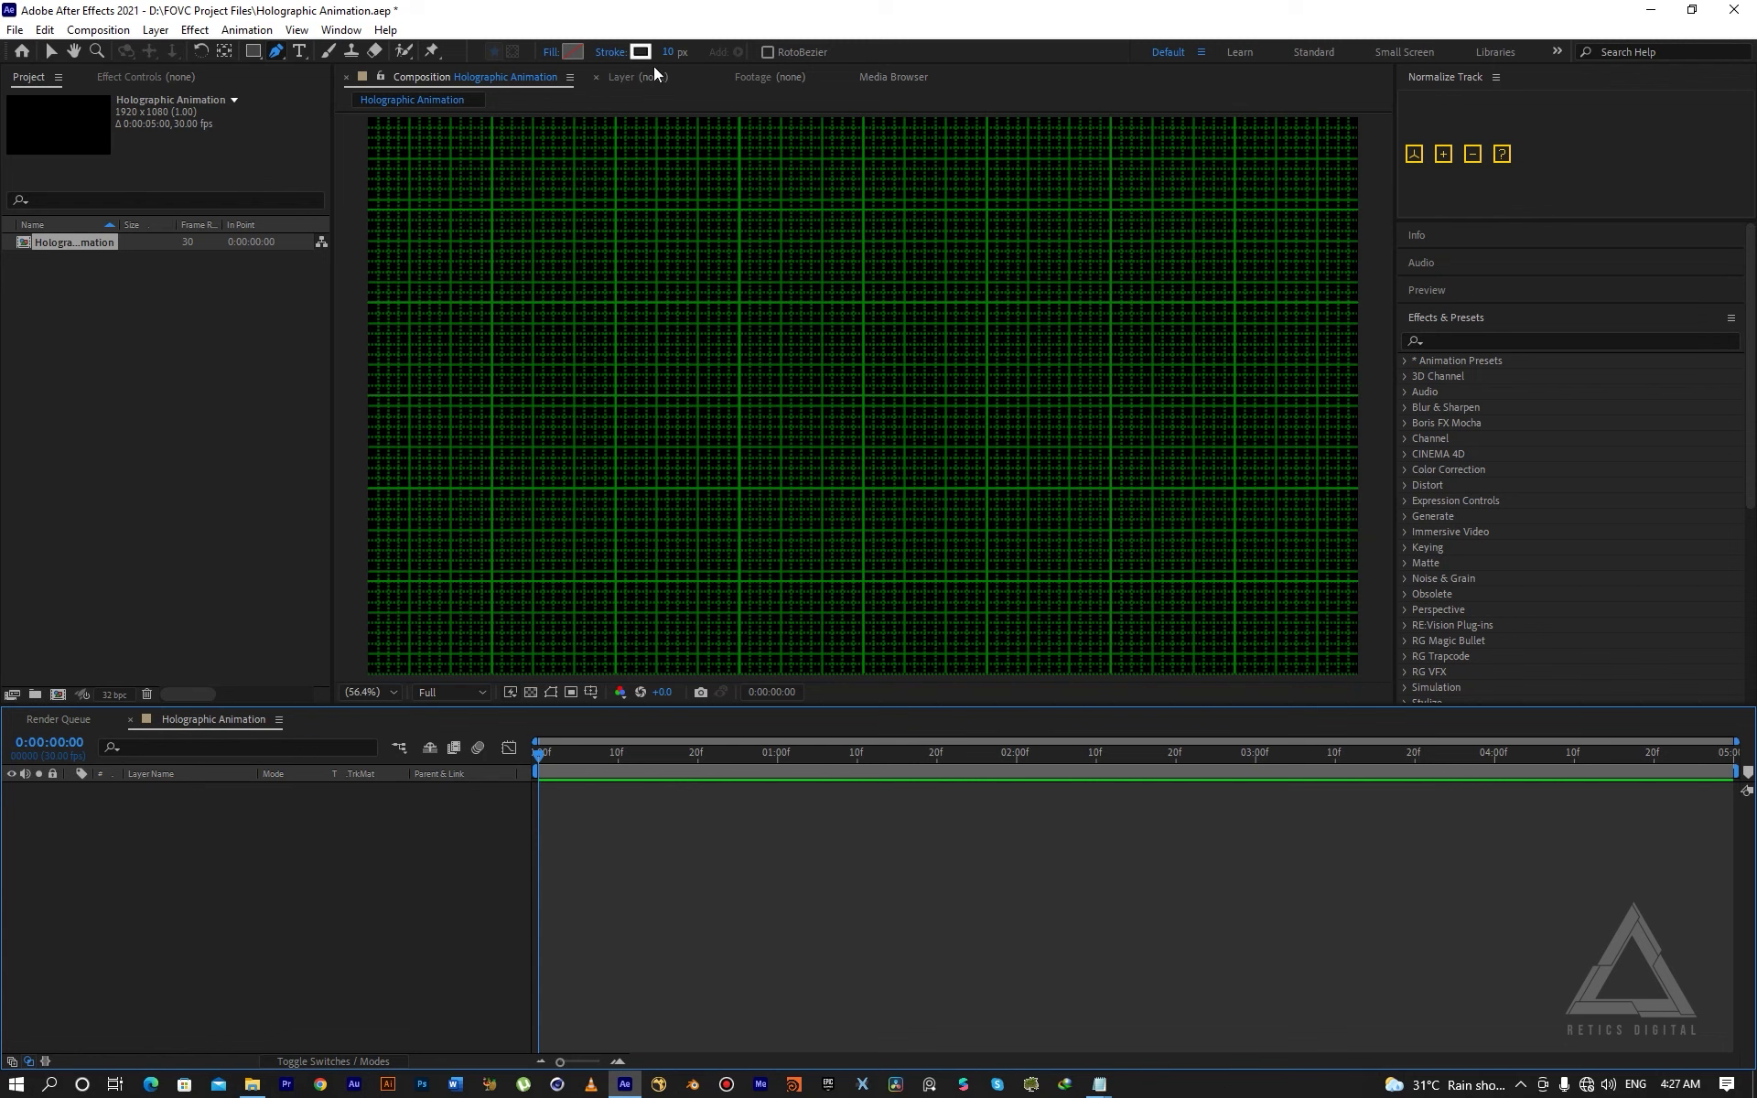
click(493, 218)
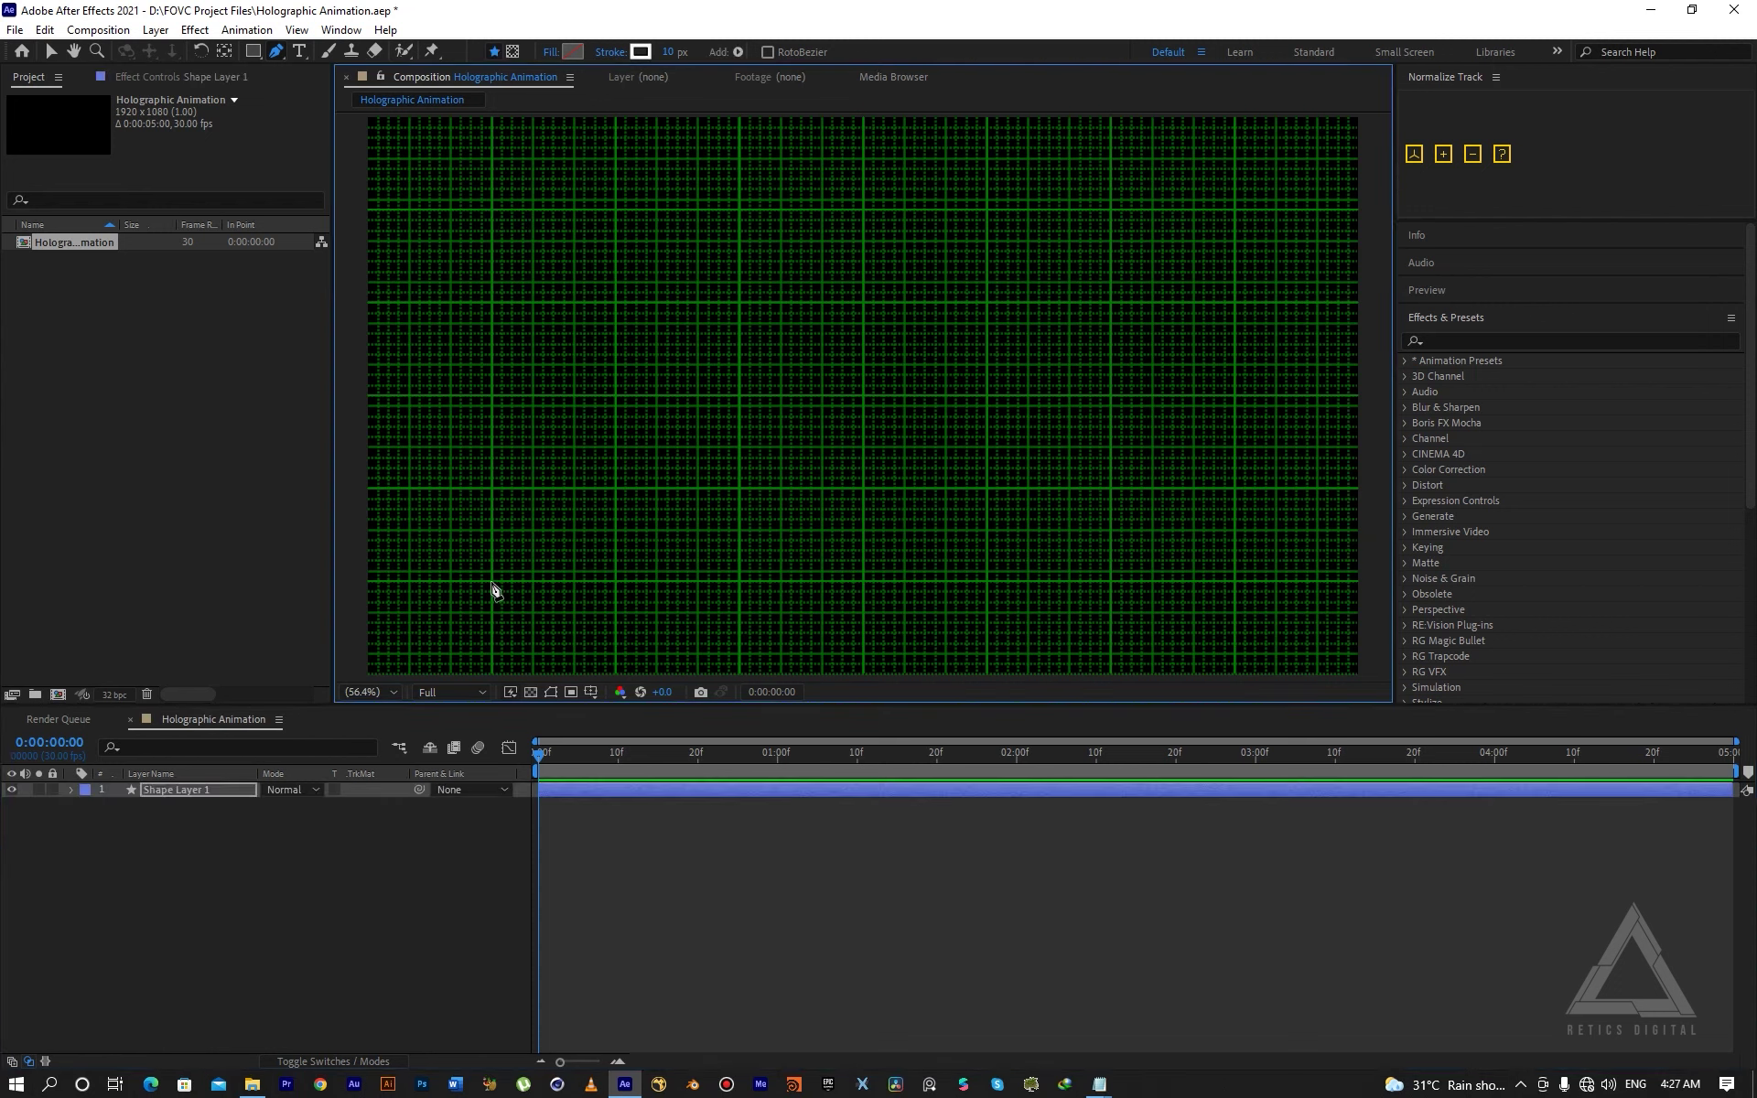
click(492, 490)
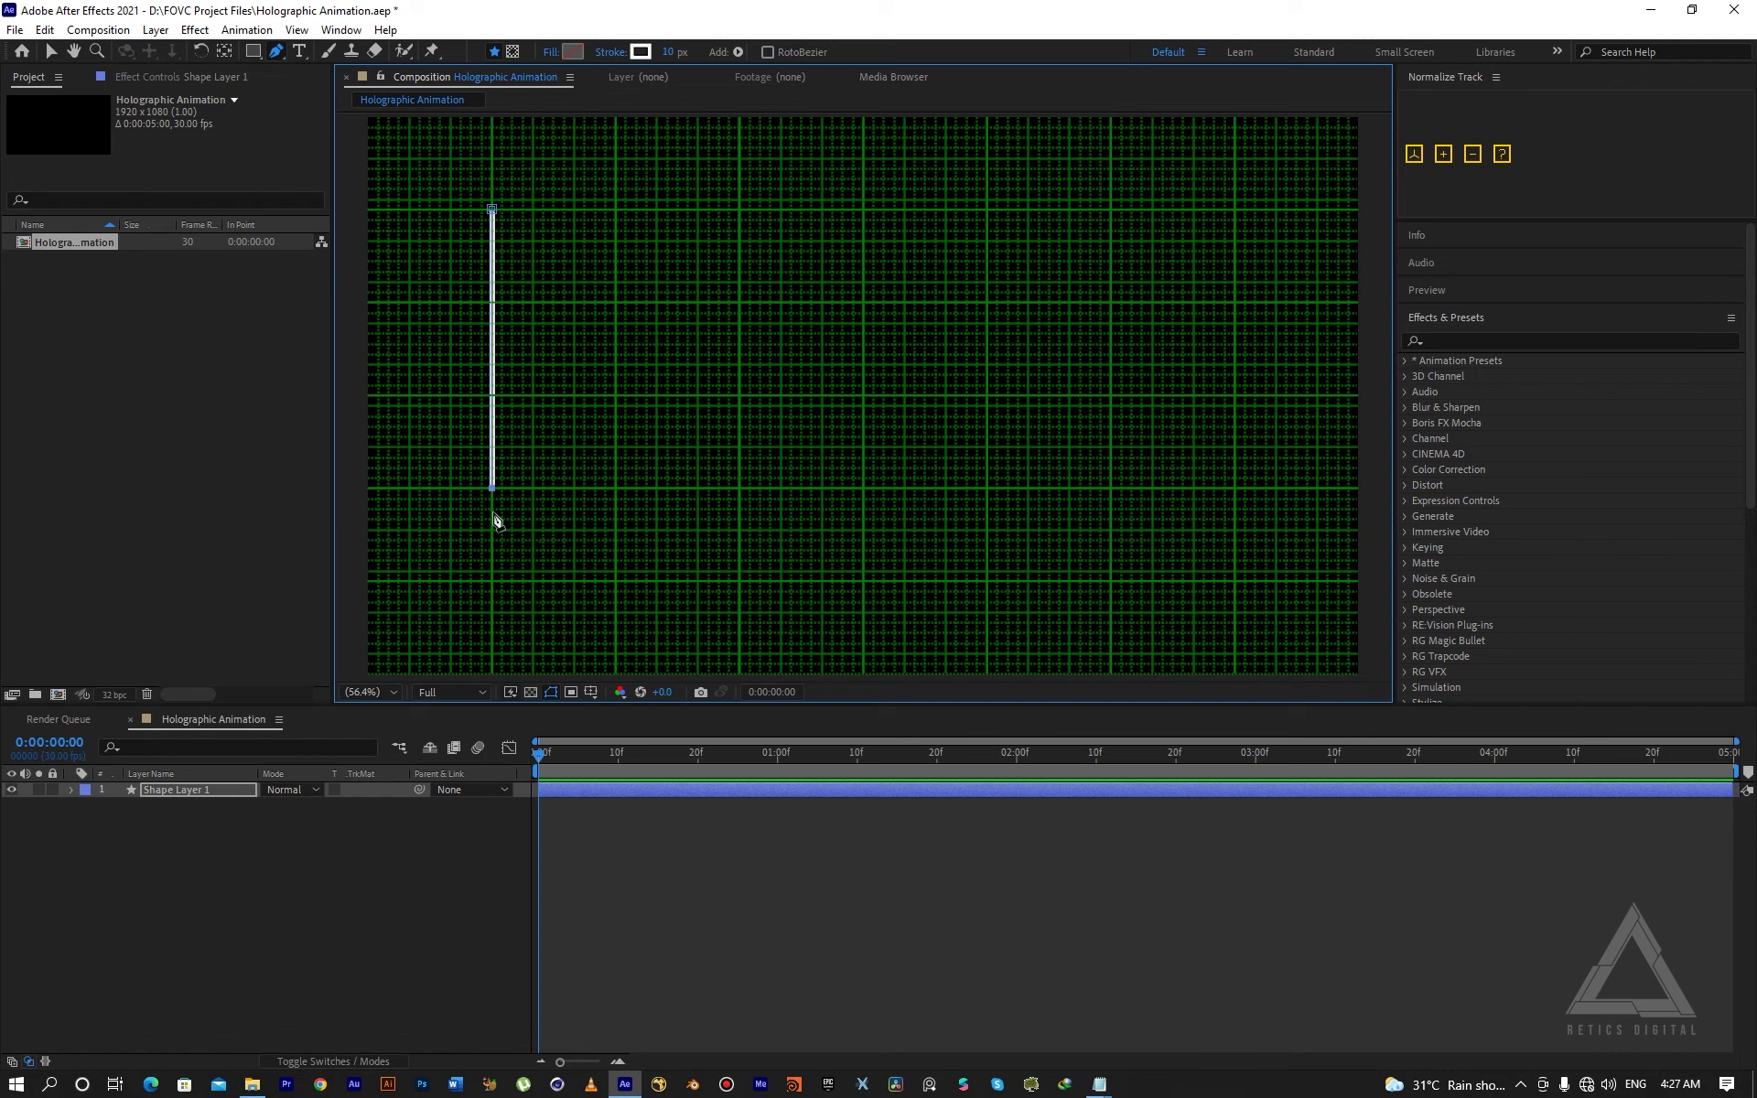
click(615, 583)
click(1234, 582)
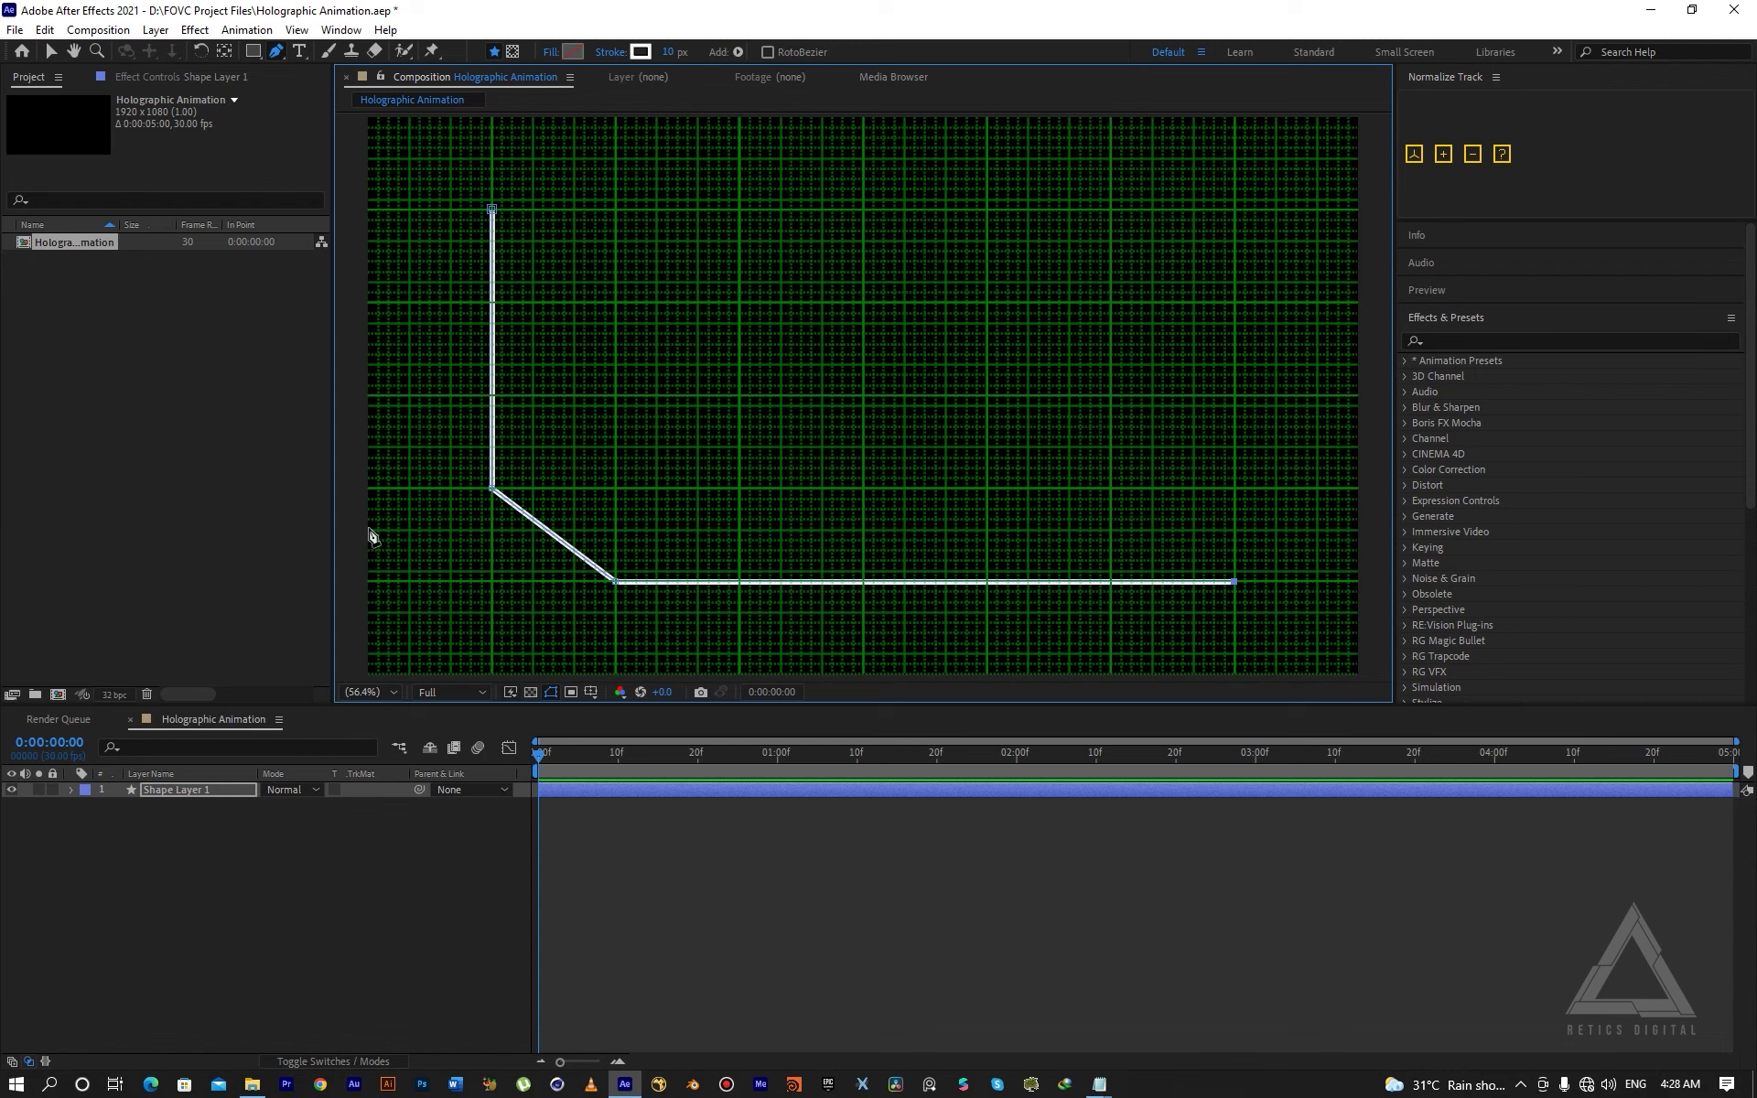
click(1235, 302)
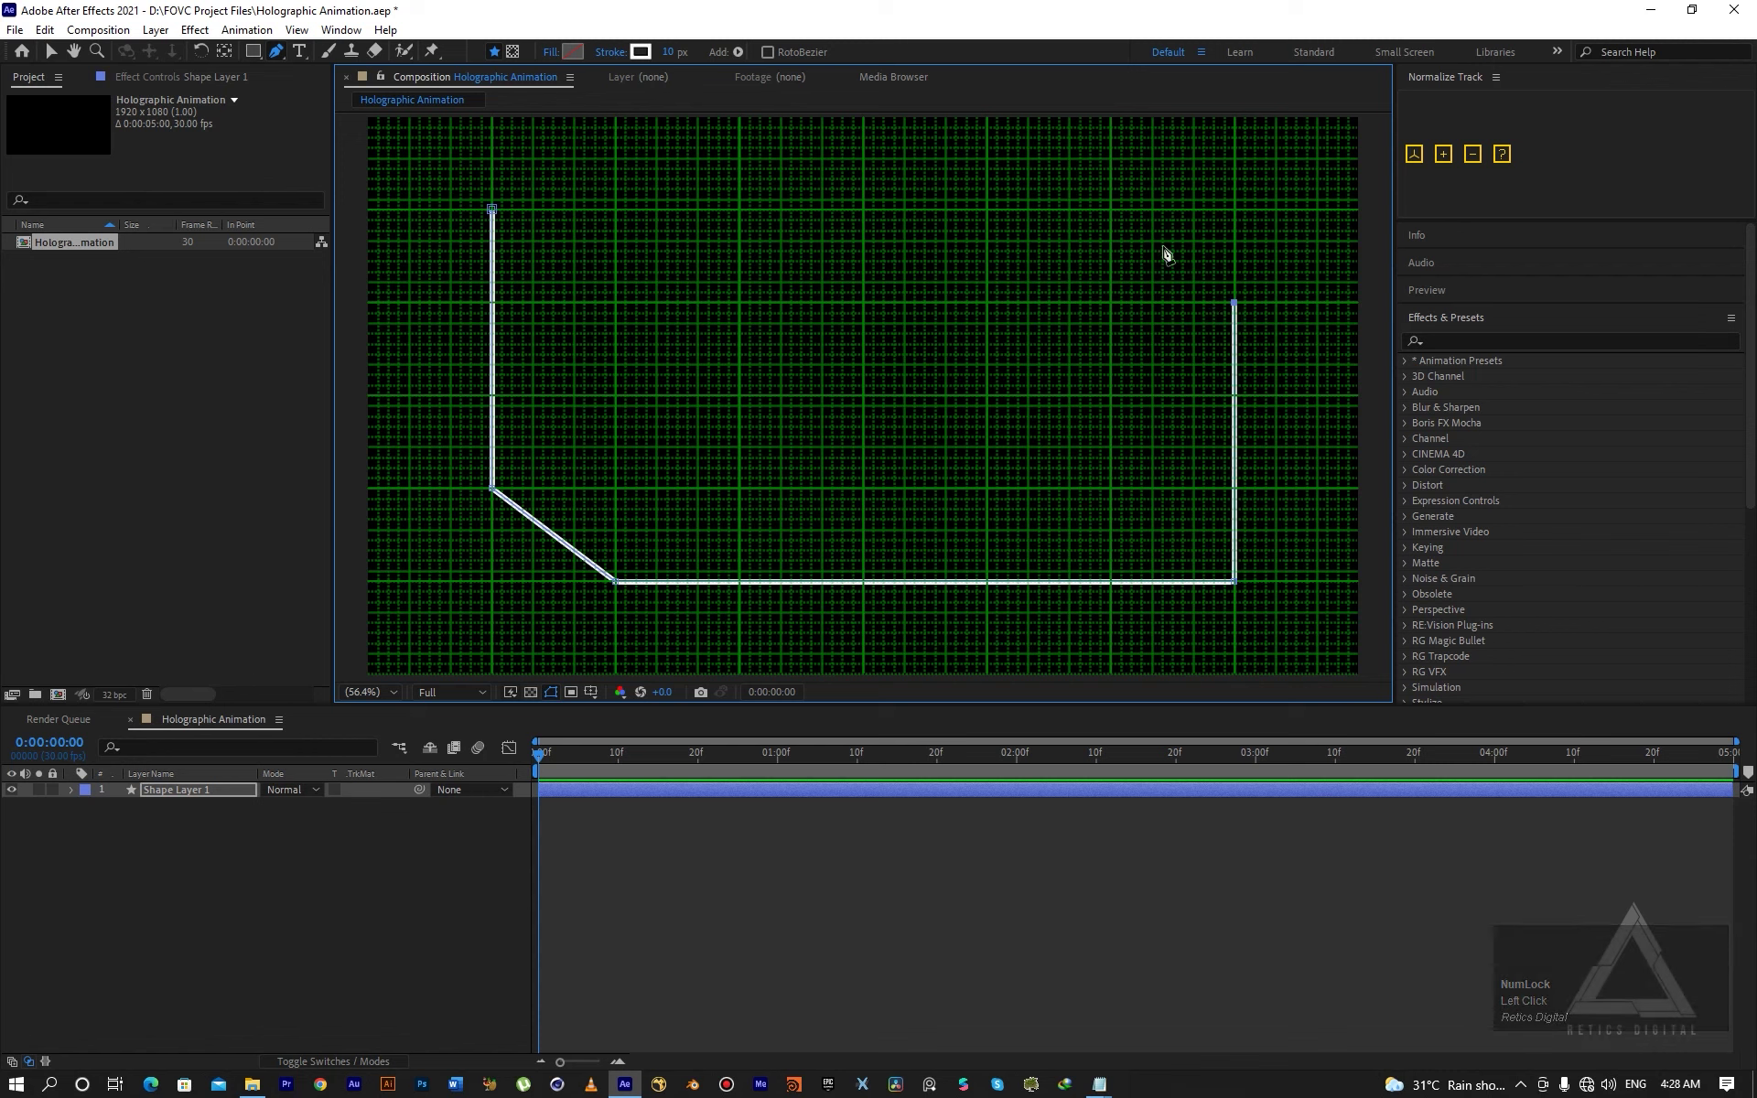
click(1111, 210)
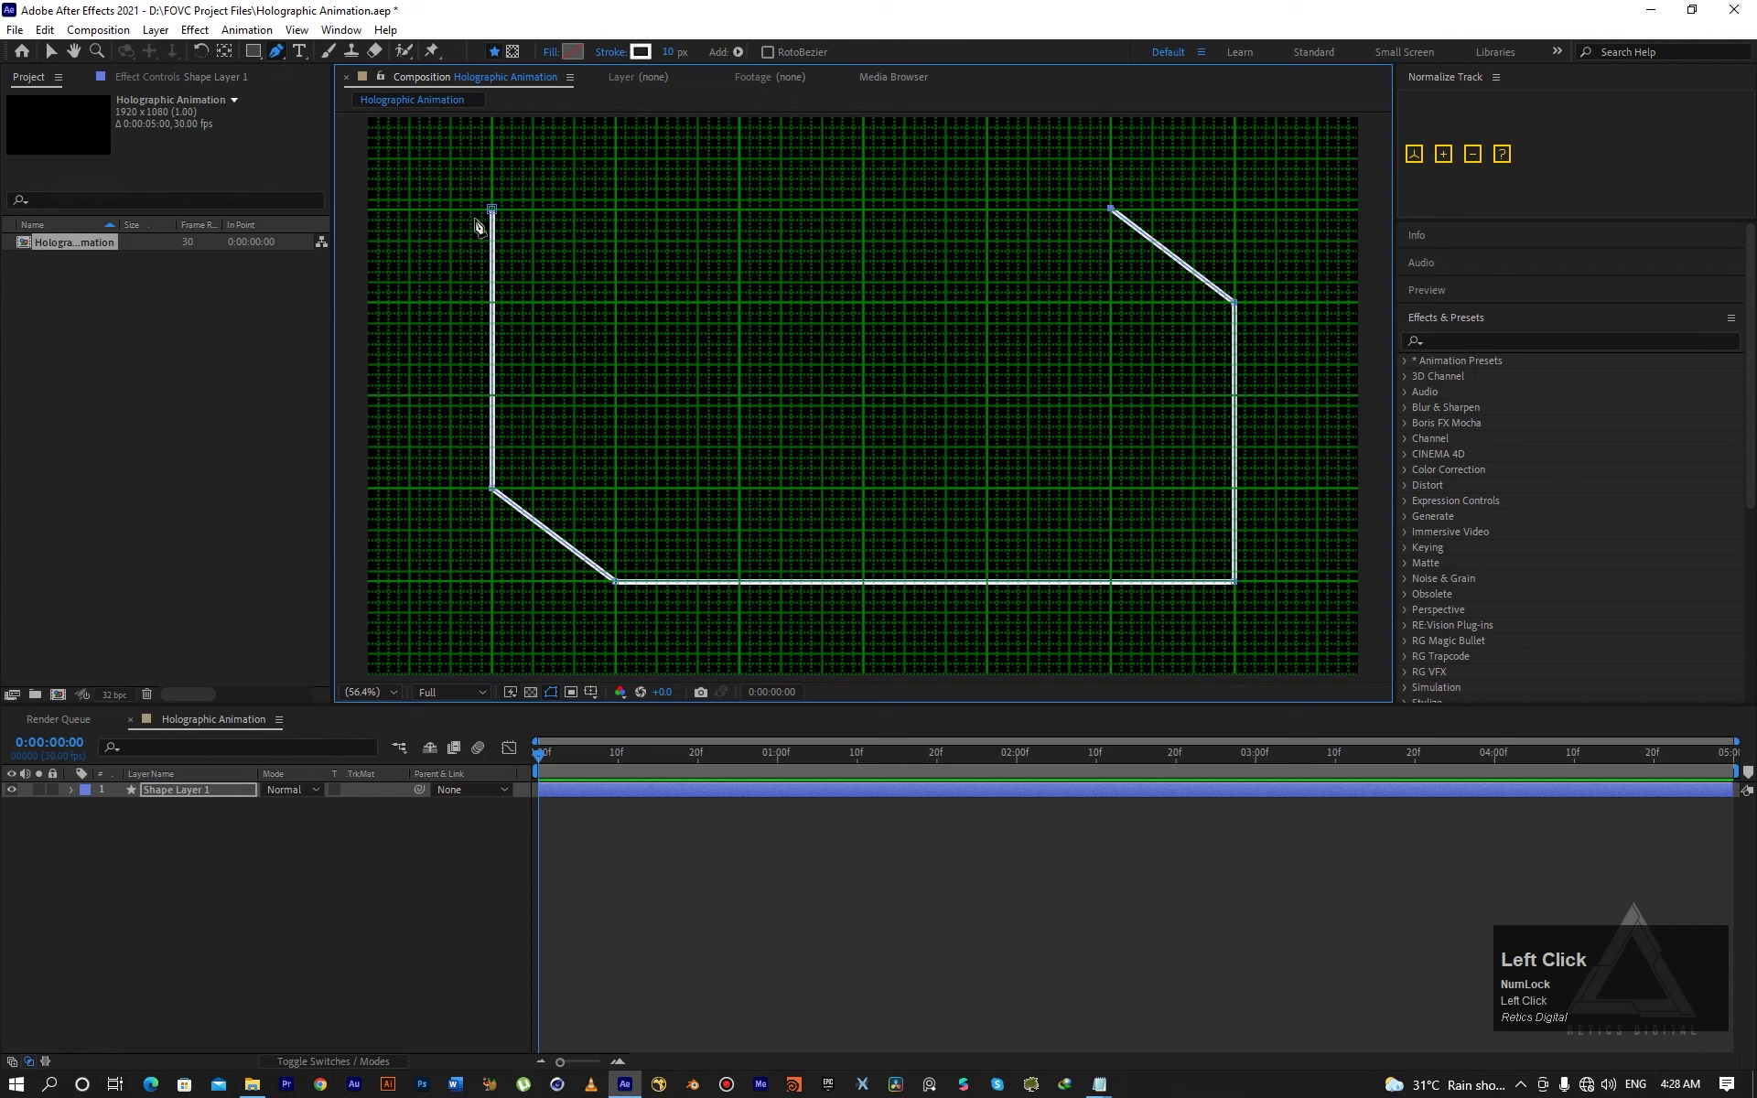
click(492, 209)
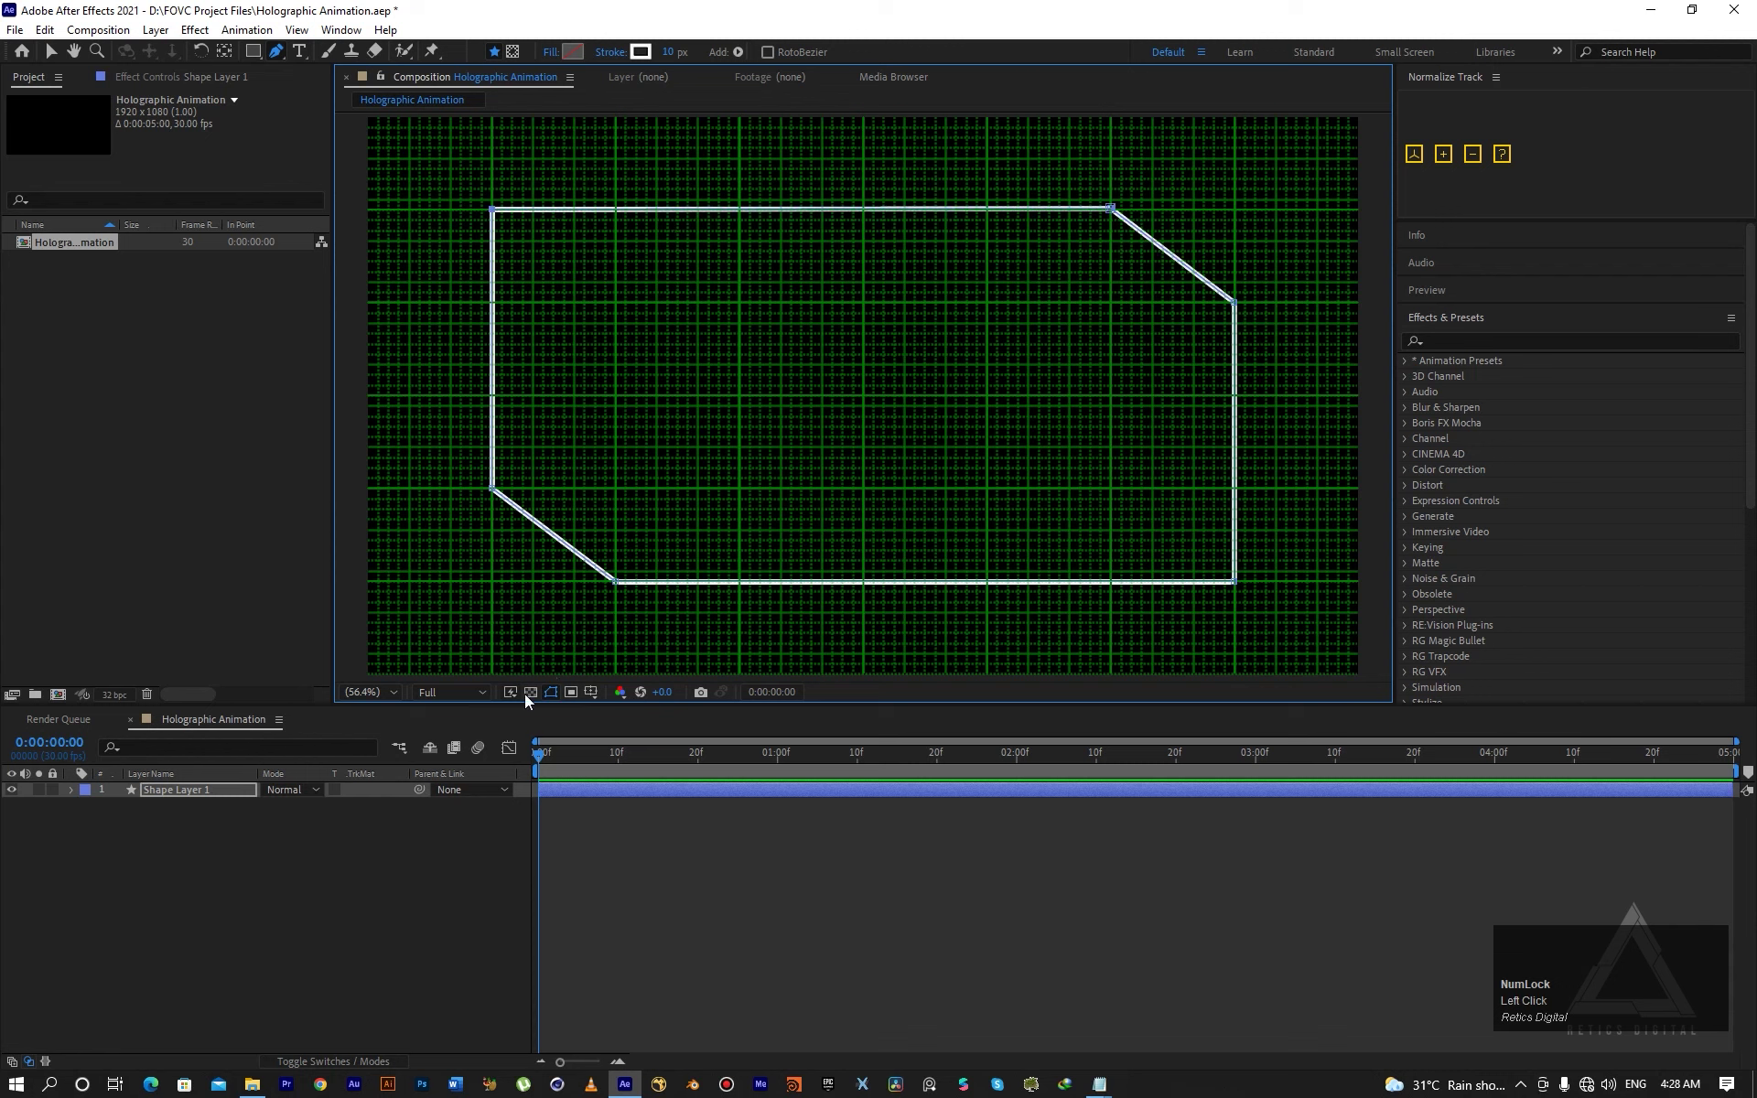
Rename the frame's shape layer as Rectangle and deselect it.
click(190, 793)
key(Return)
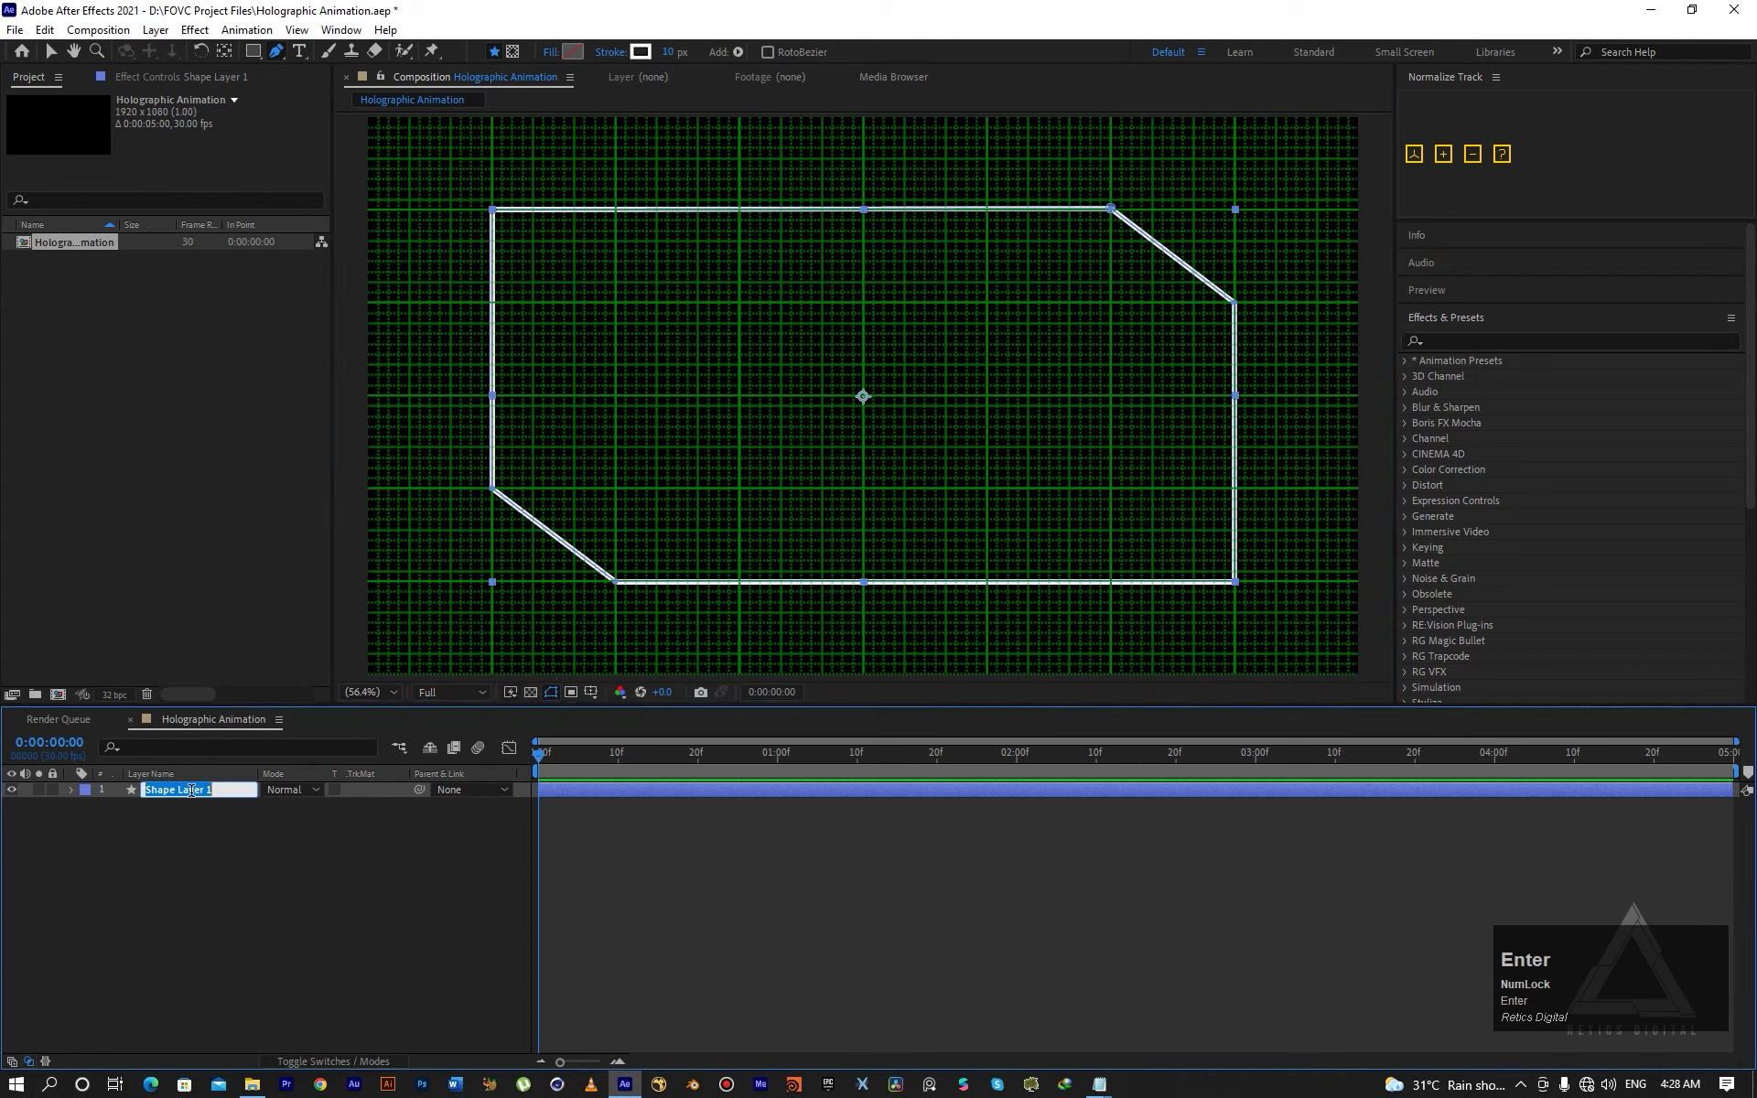
text(Rectangle)
key(Return)
click(204, 854)
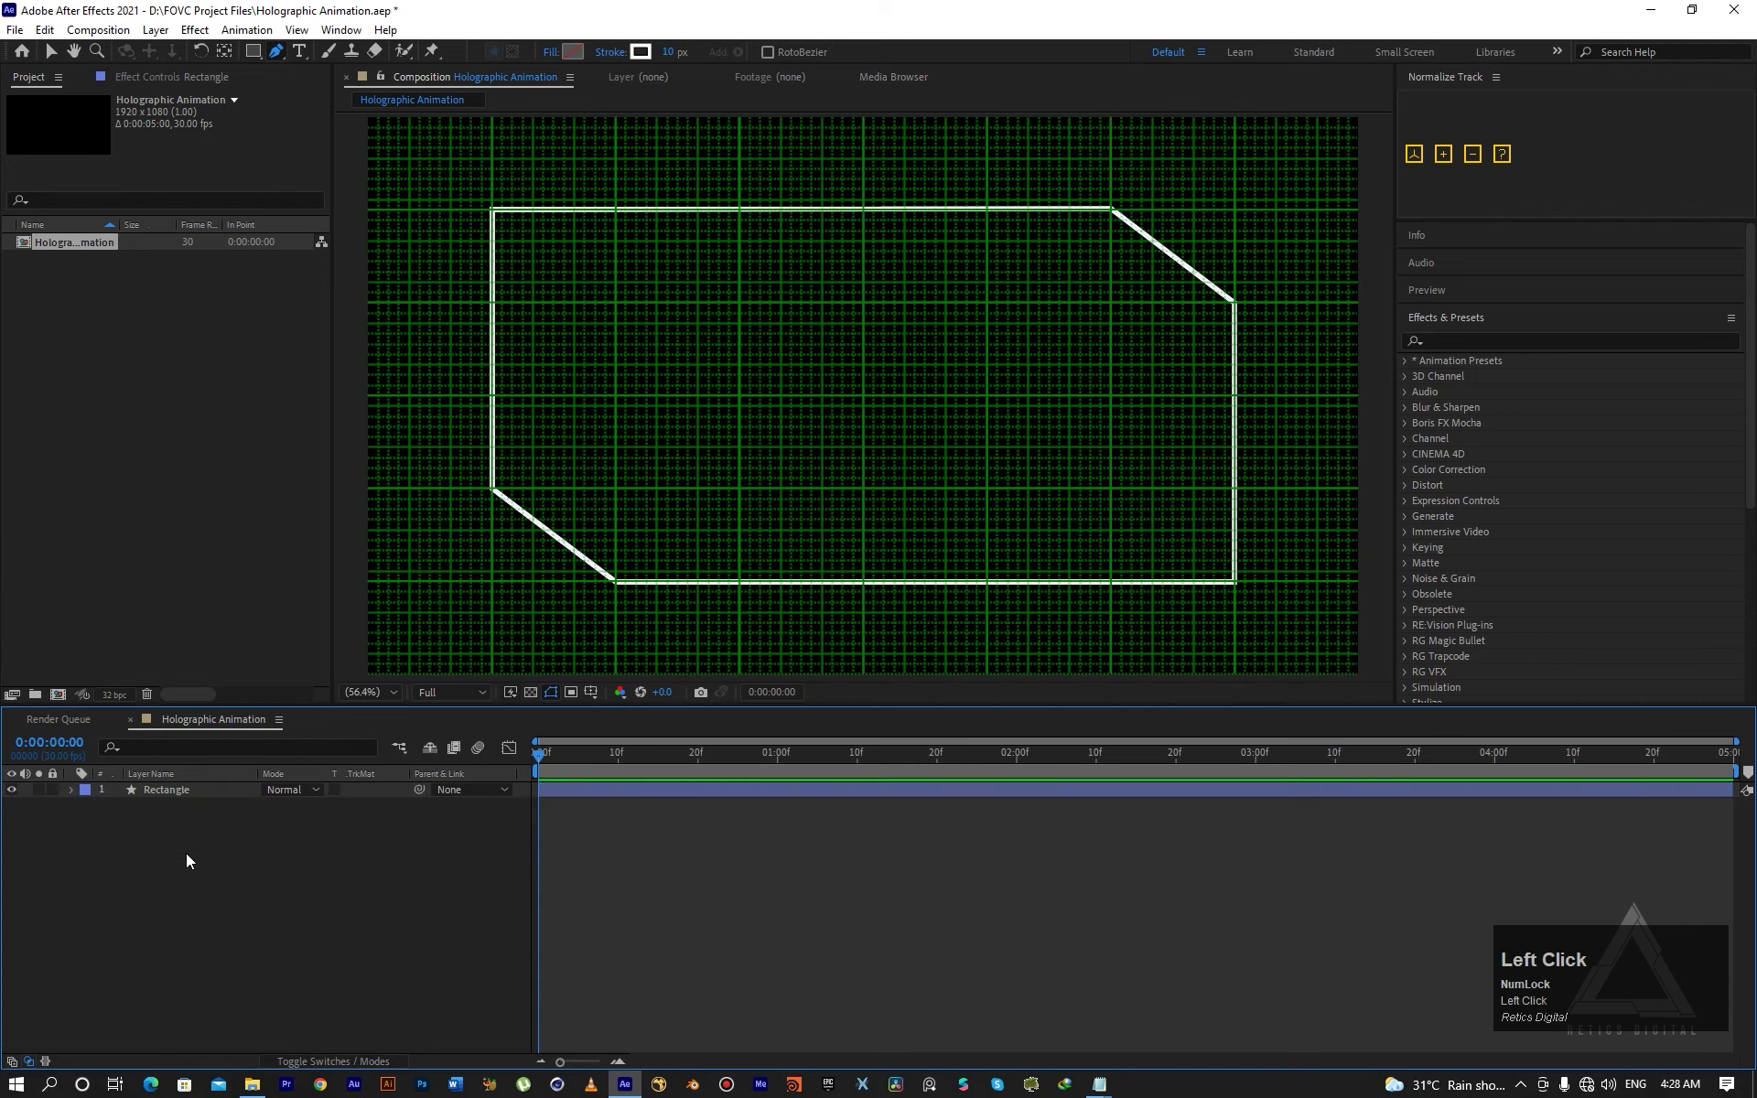
With no layer selected, draw an open L-shaped path around the frame's cut lower-left corner, leaving small gaps at both ends.
click(181, 793)
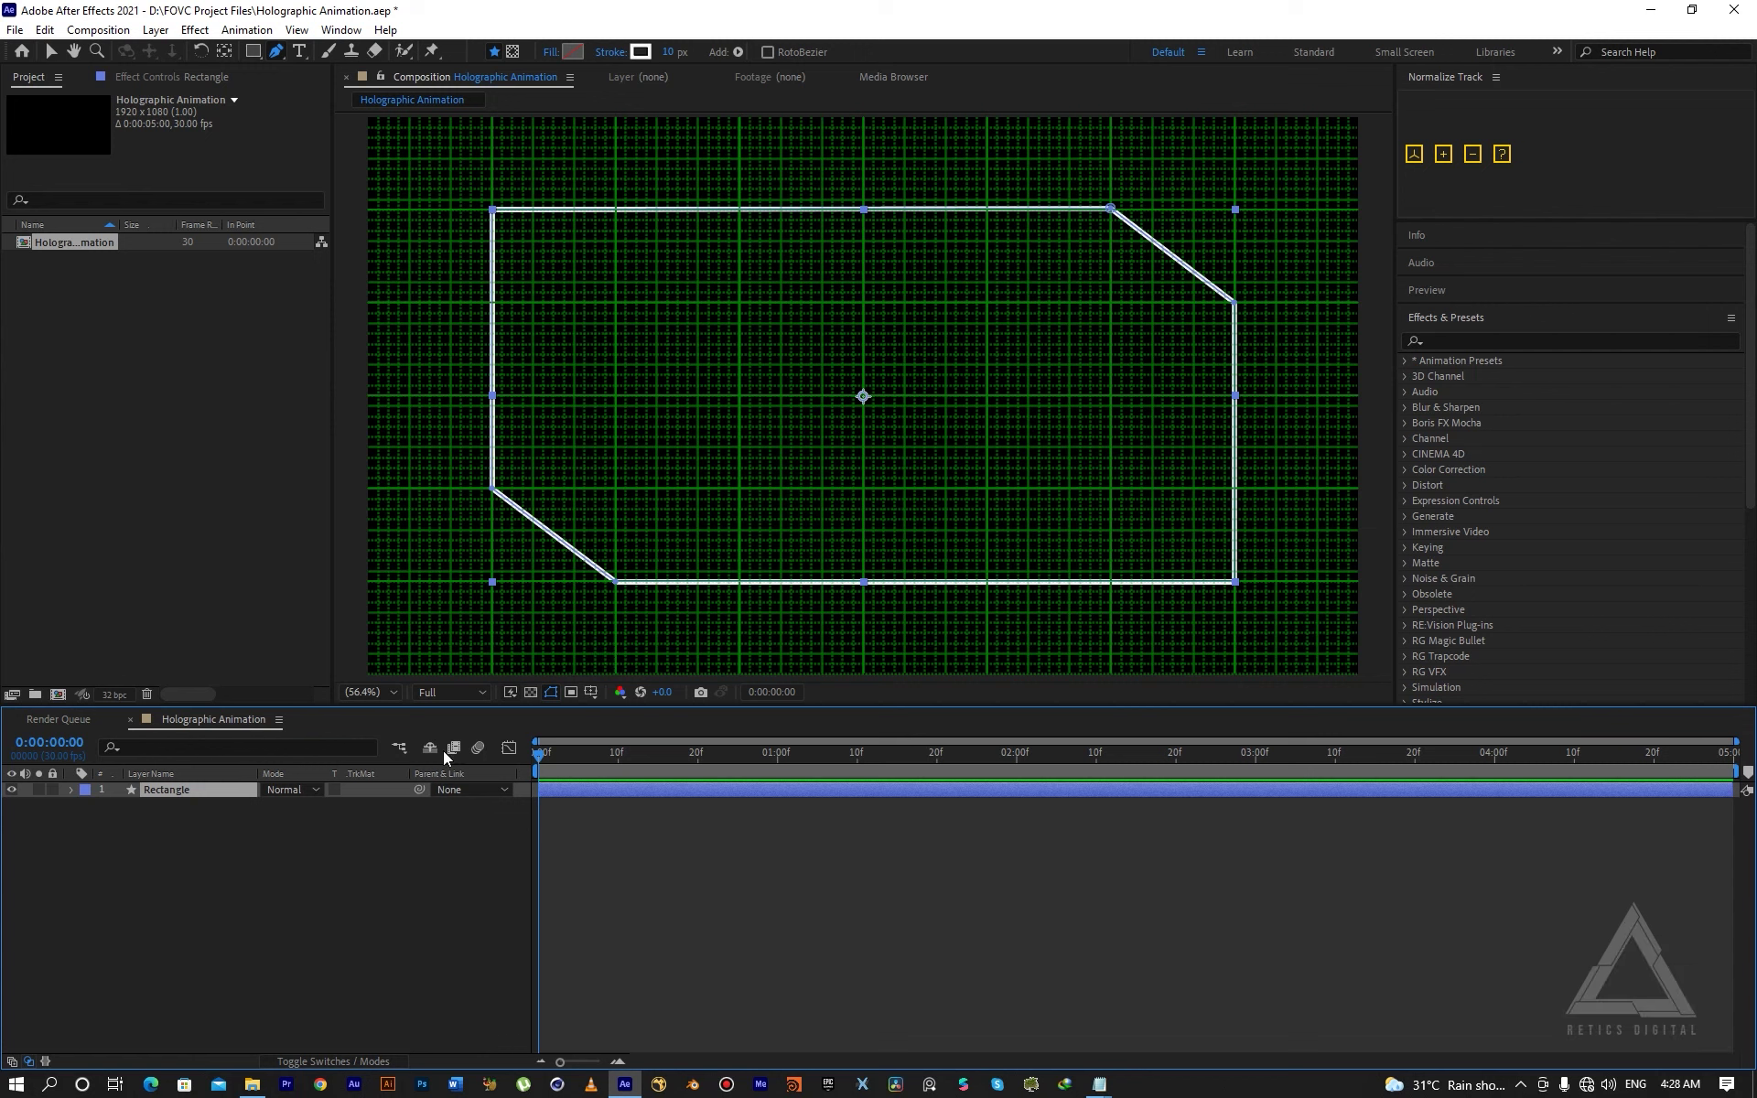
click(174, 876)
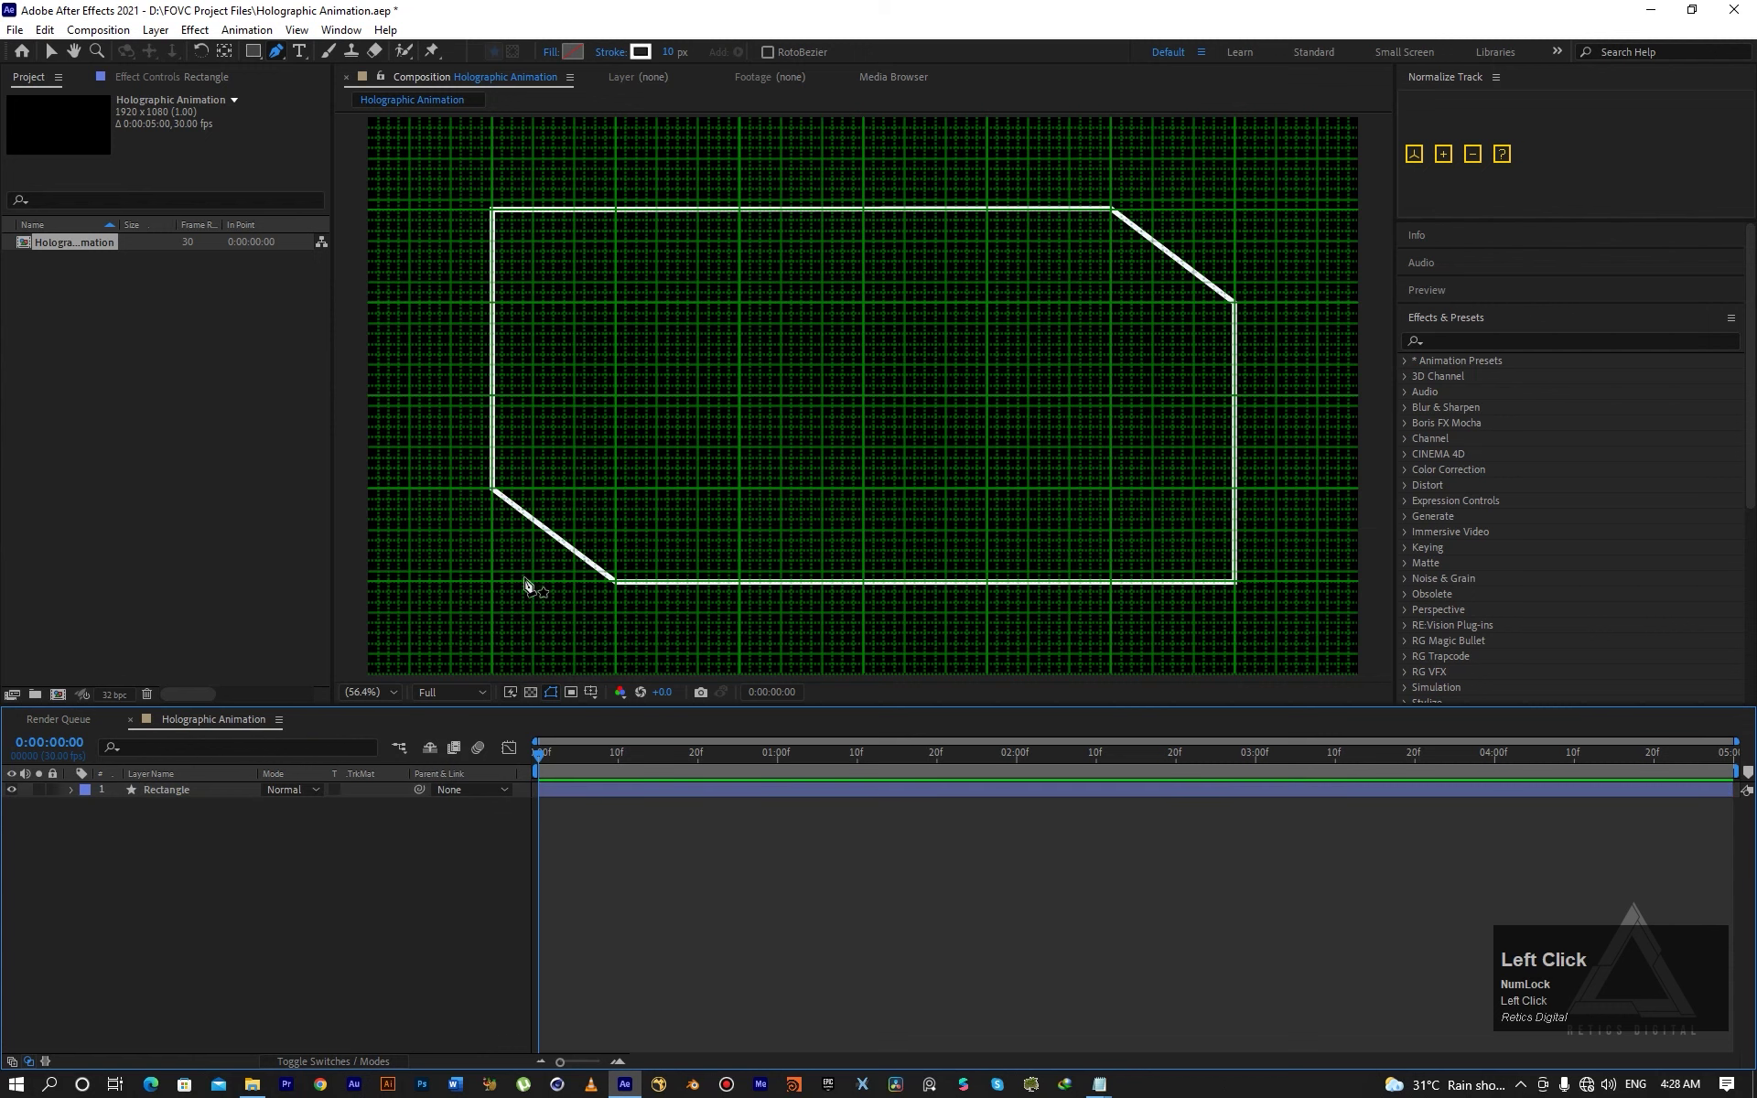
click(491, 503)
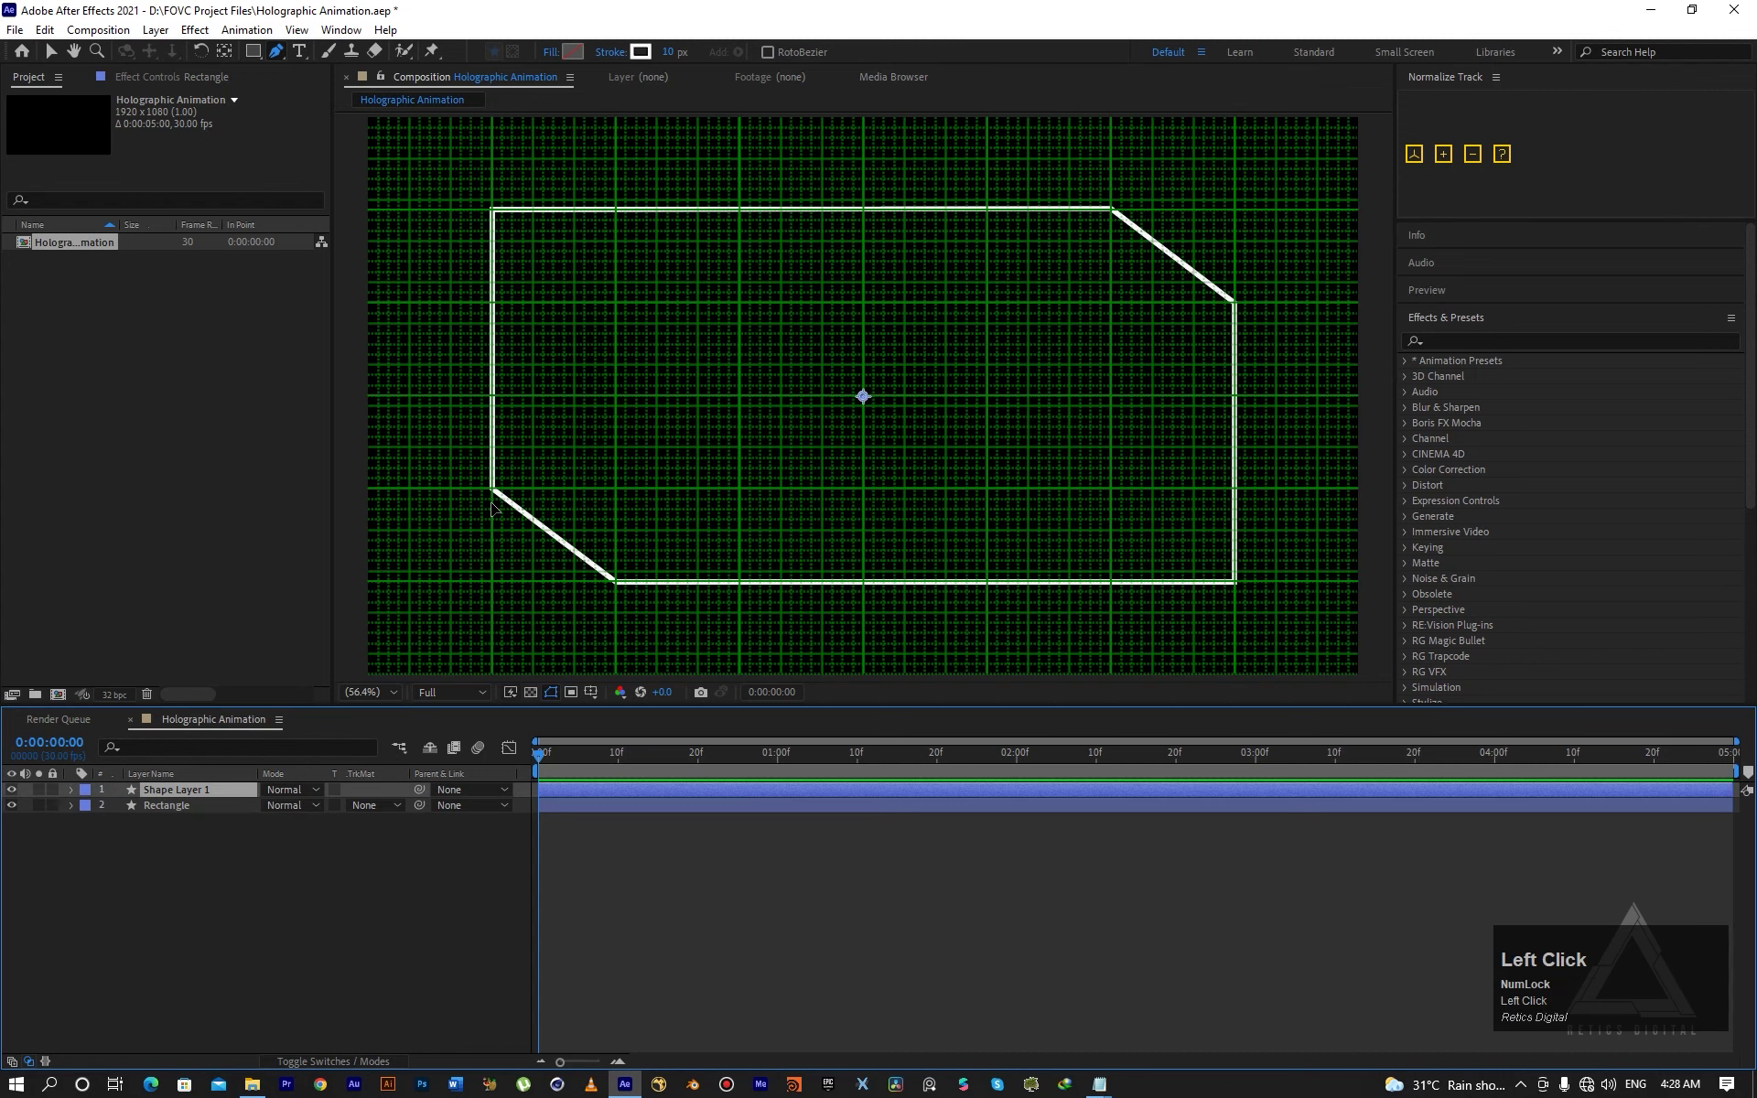
click(492, 580)
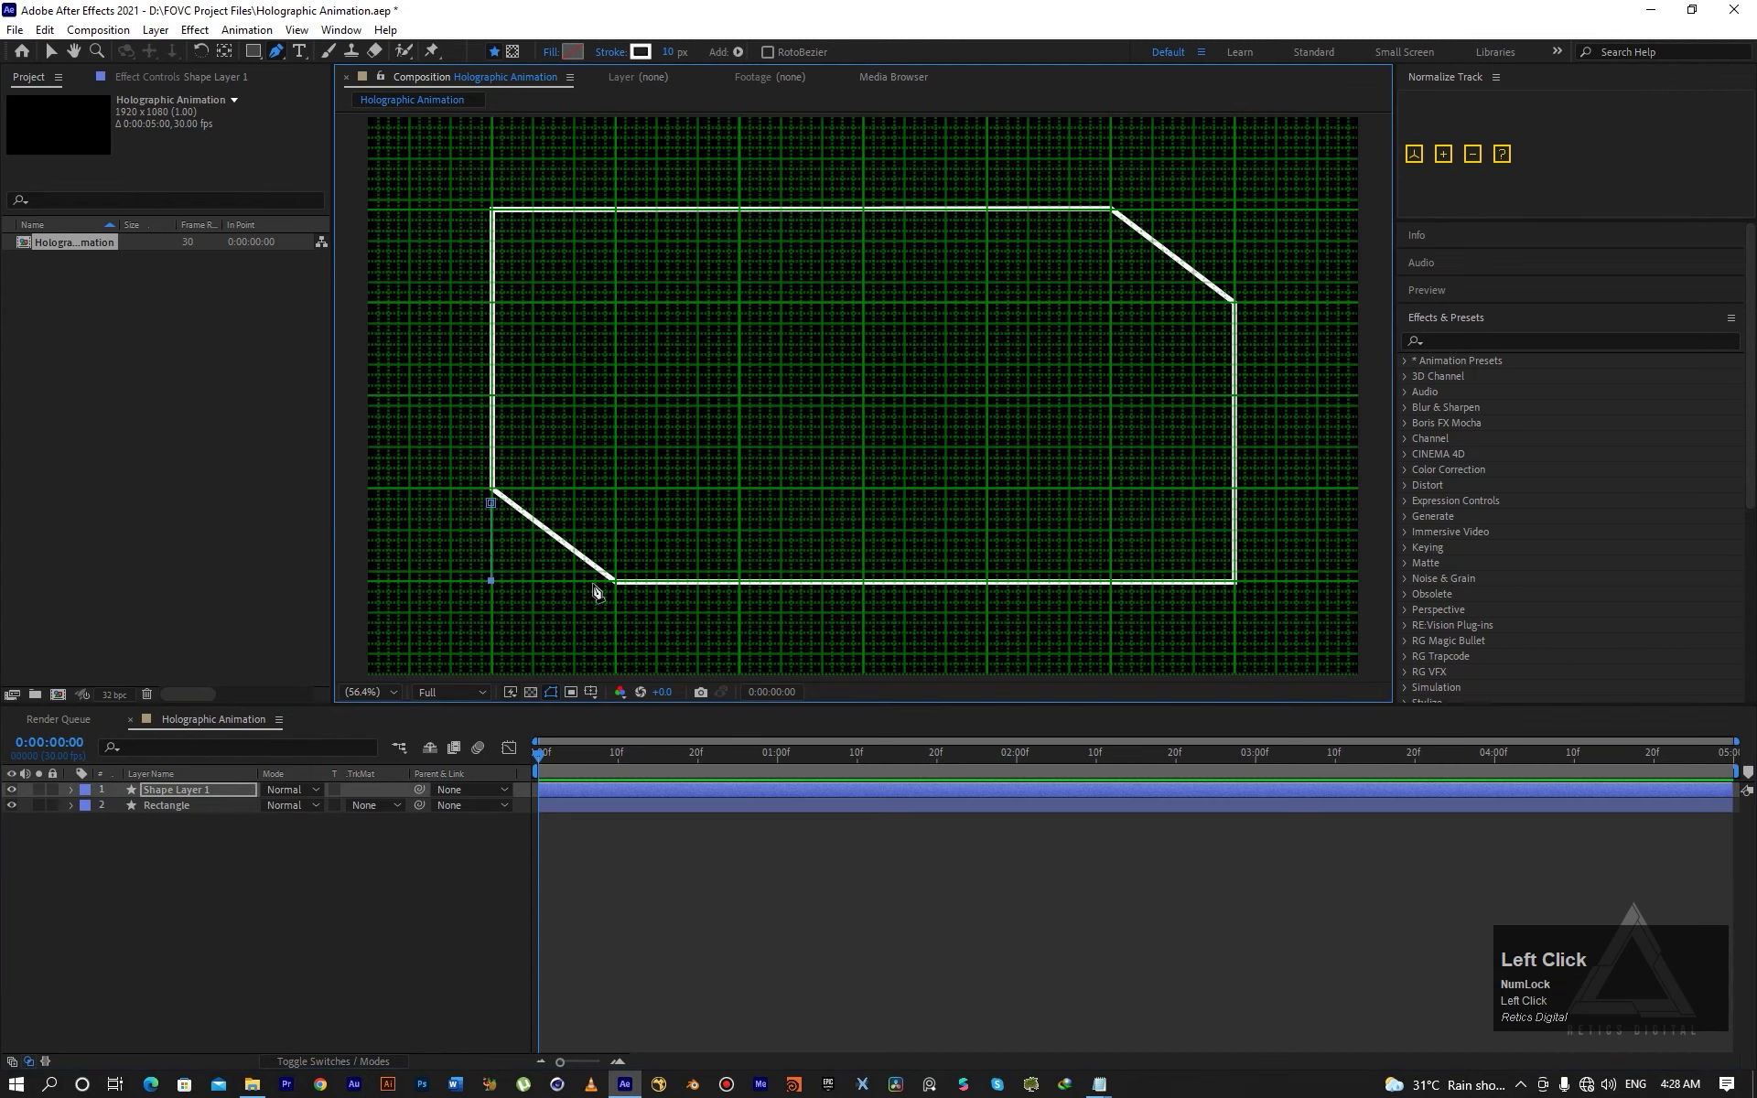
click(591, 581)
click(377, 856)
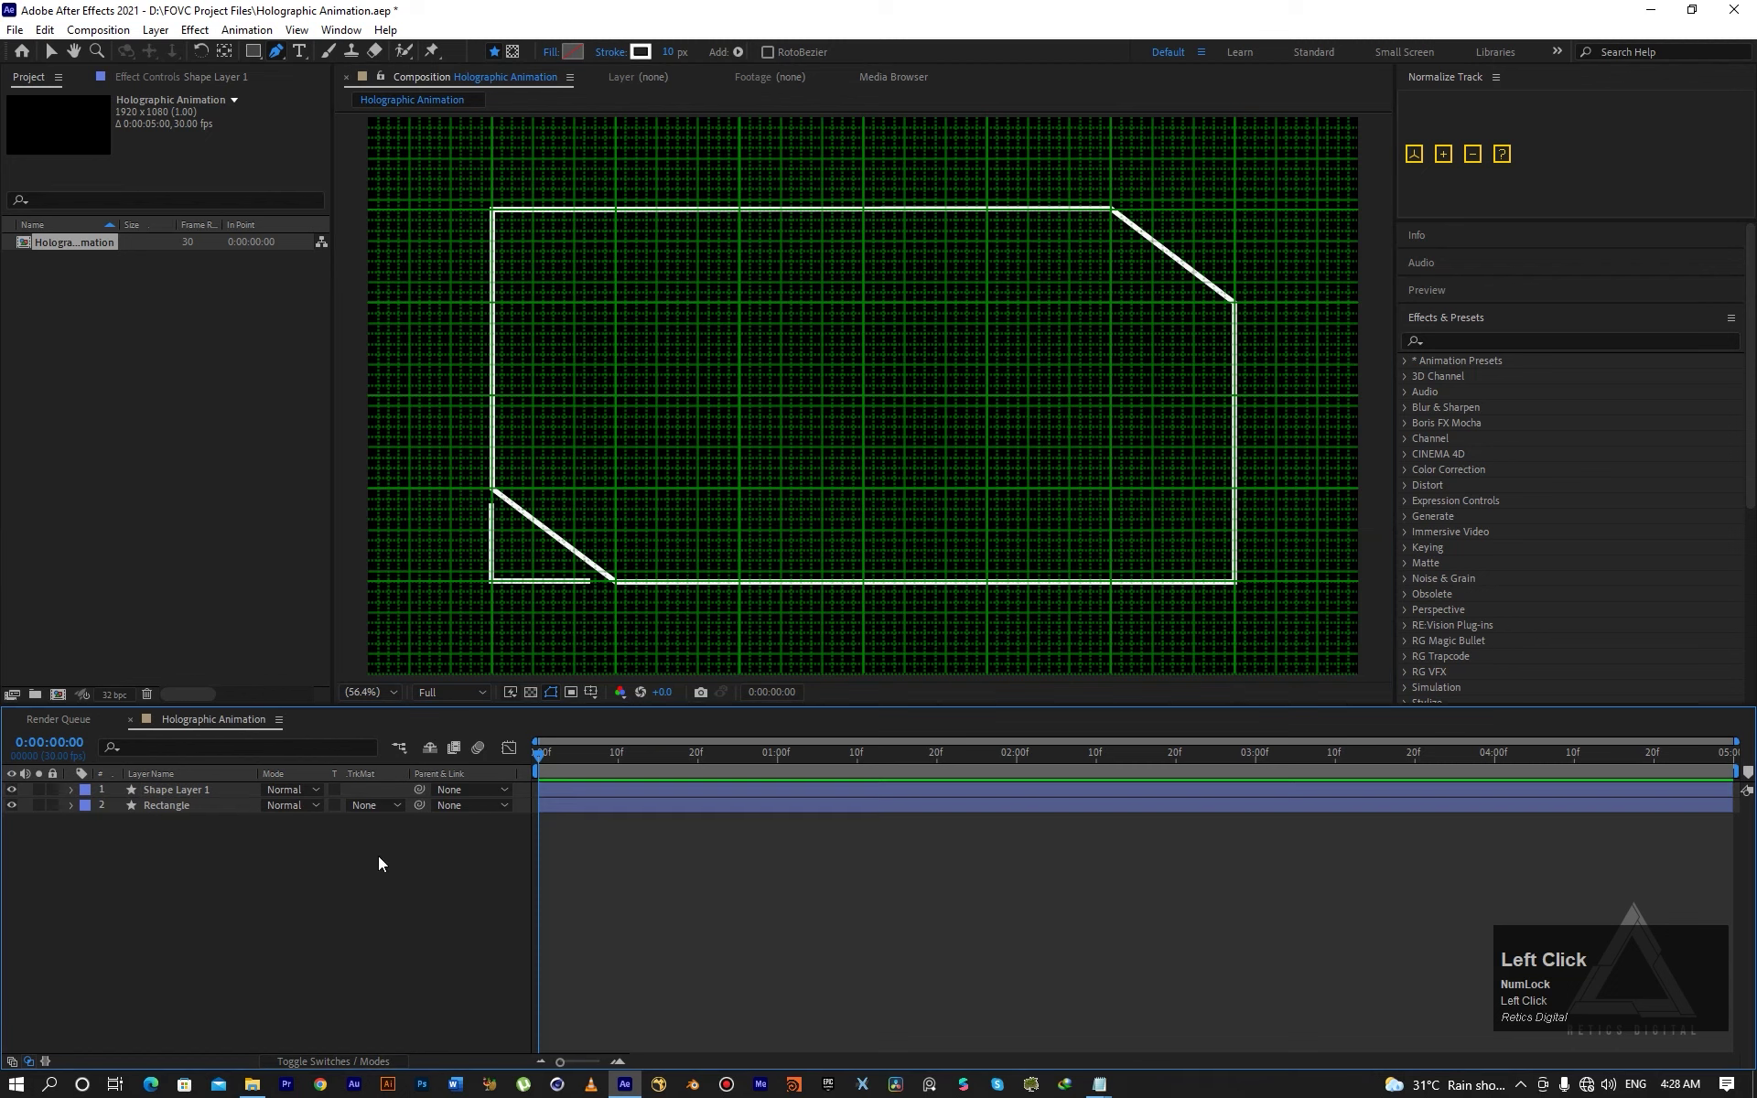
Draw a matching open L-shaped path as a separate layer around the frame's cut upper-right corner, and save the project.
click(196, 860)
click(1127, 209)
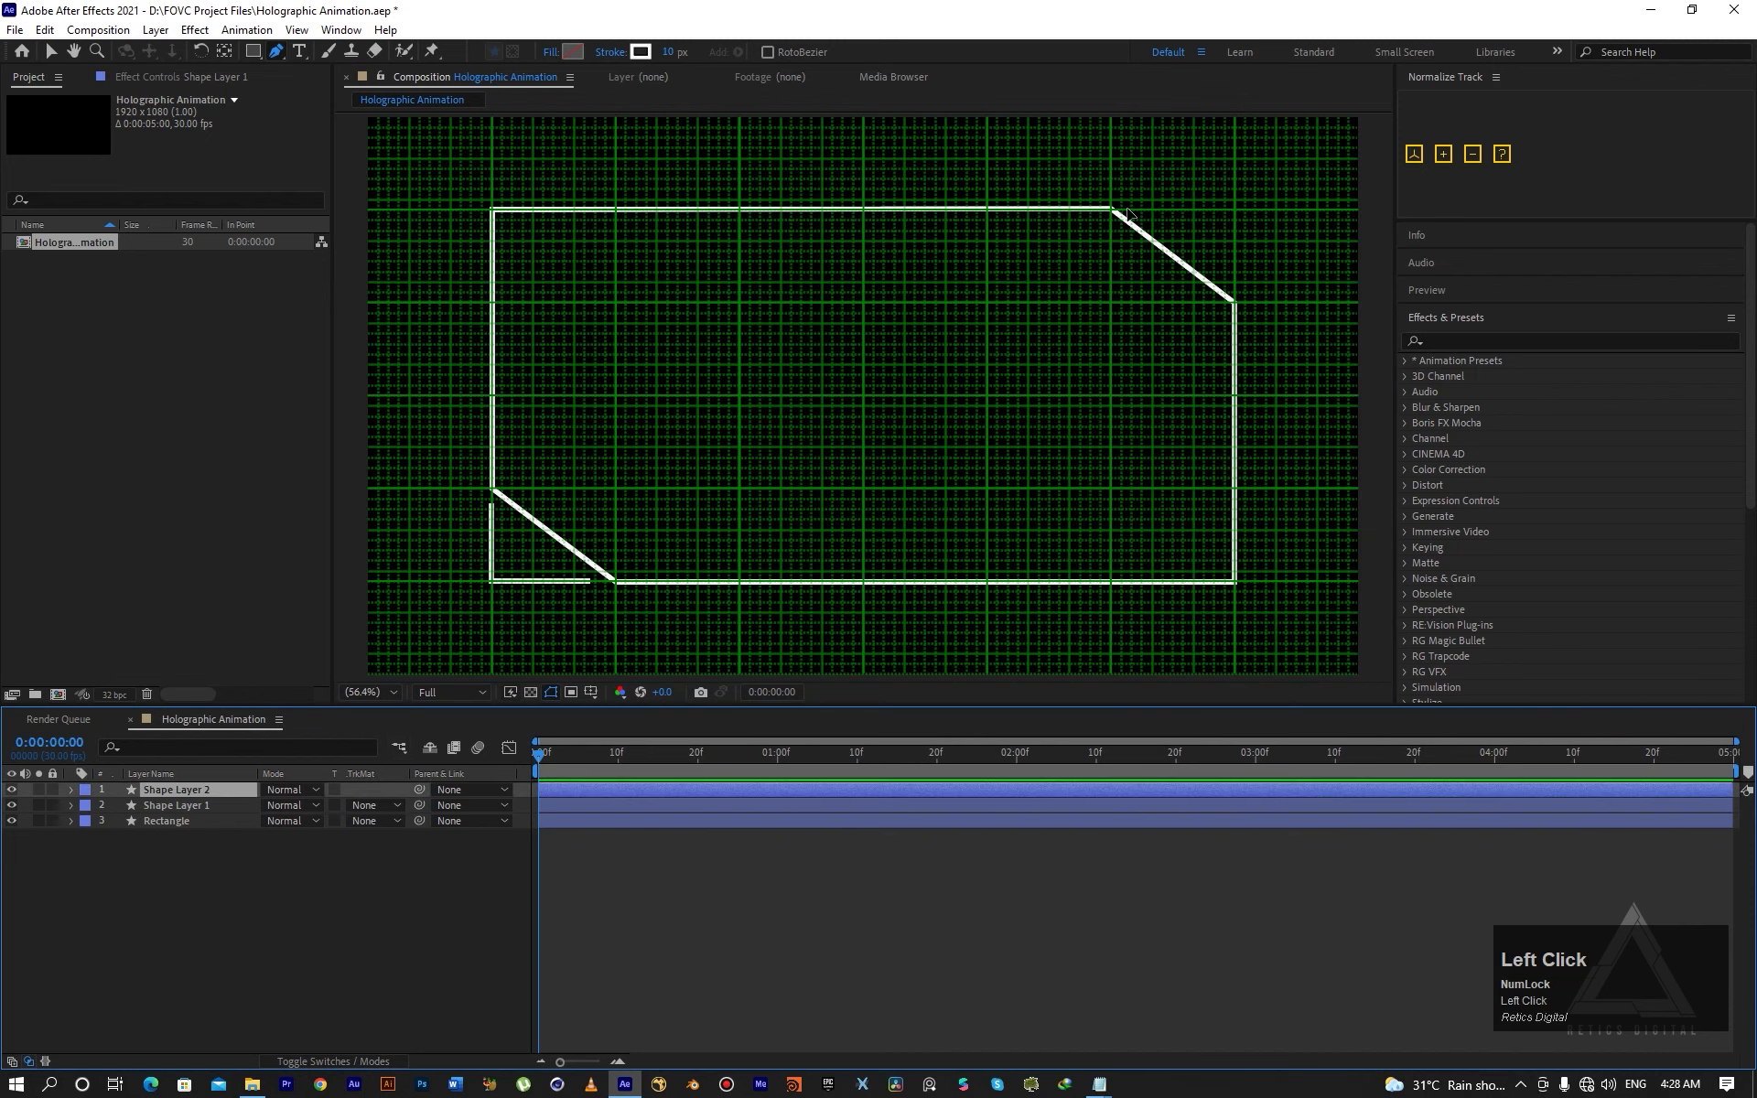
click(1234, 209)
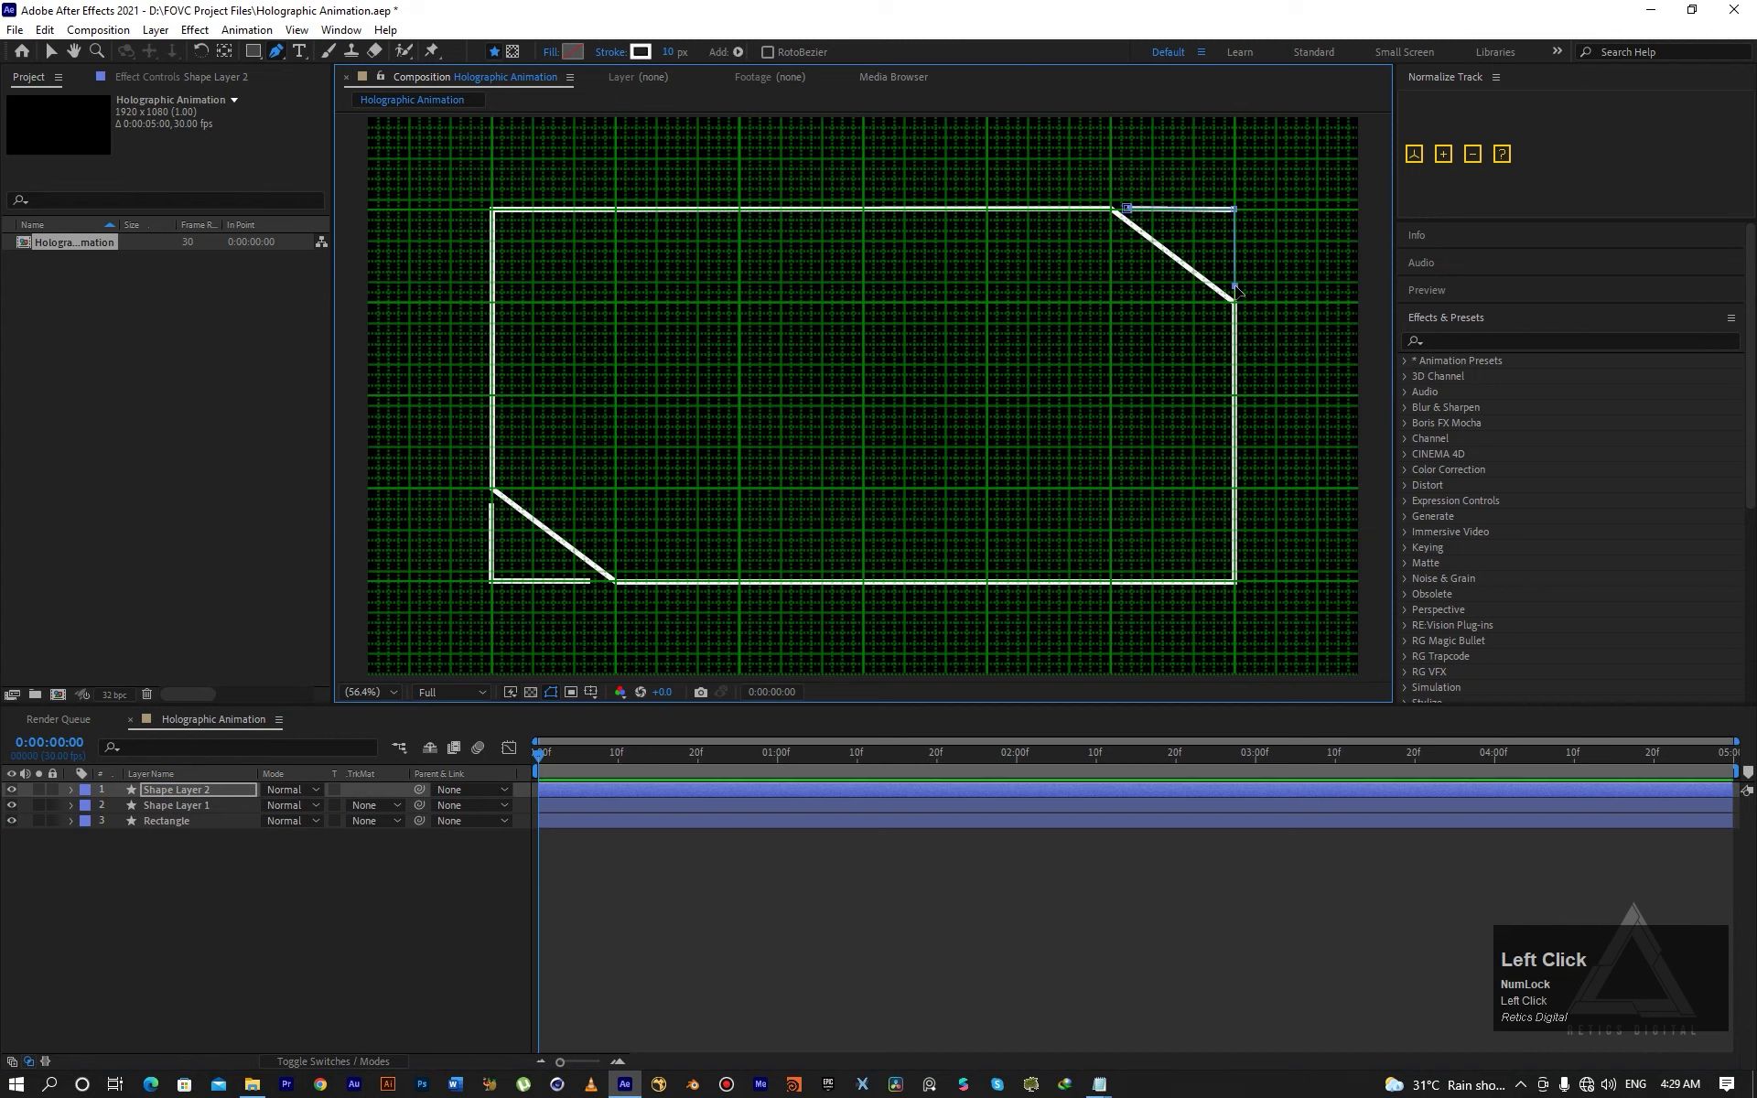
click(568, 865)
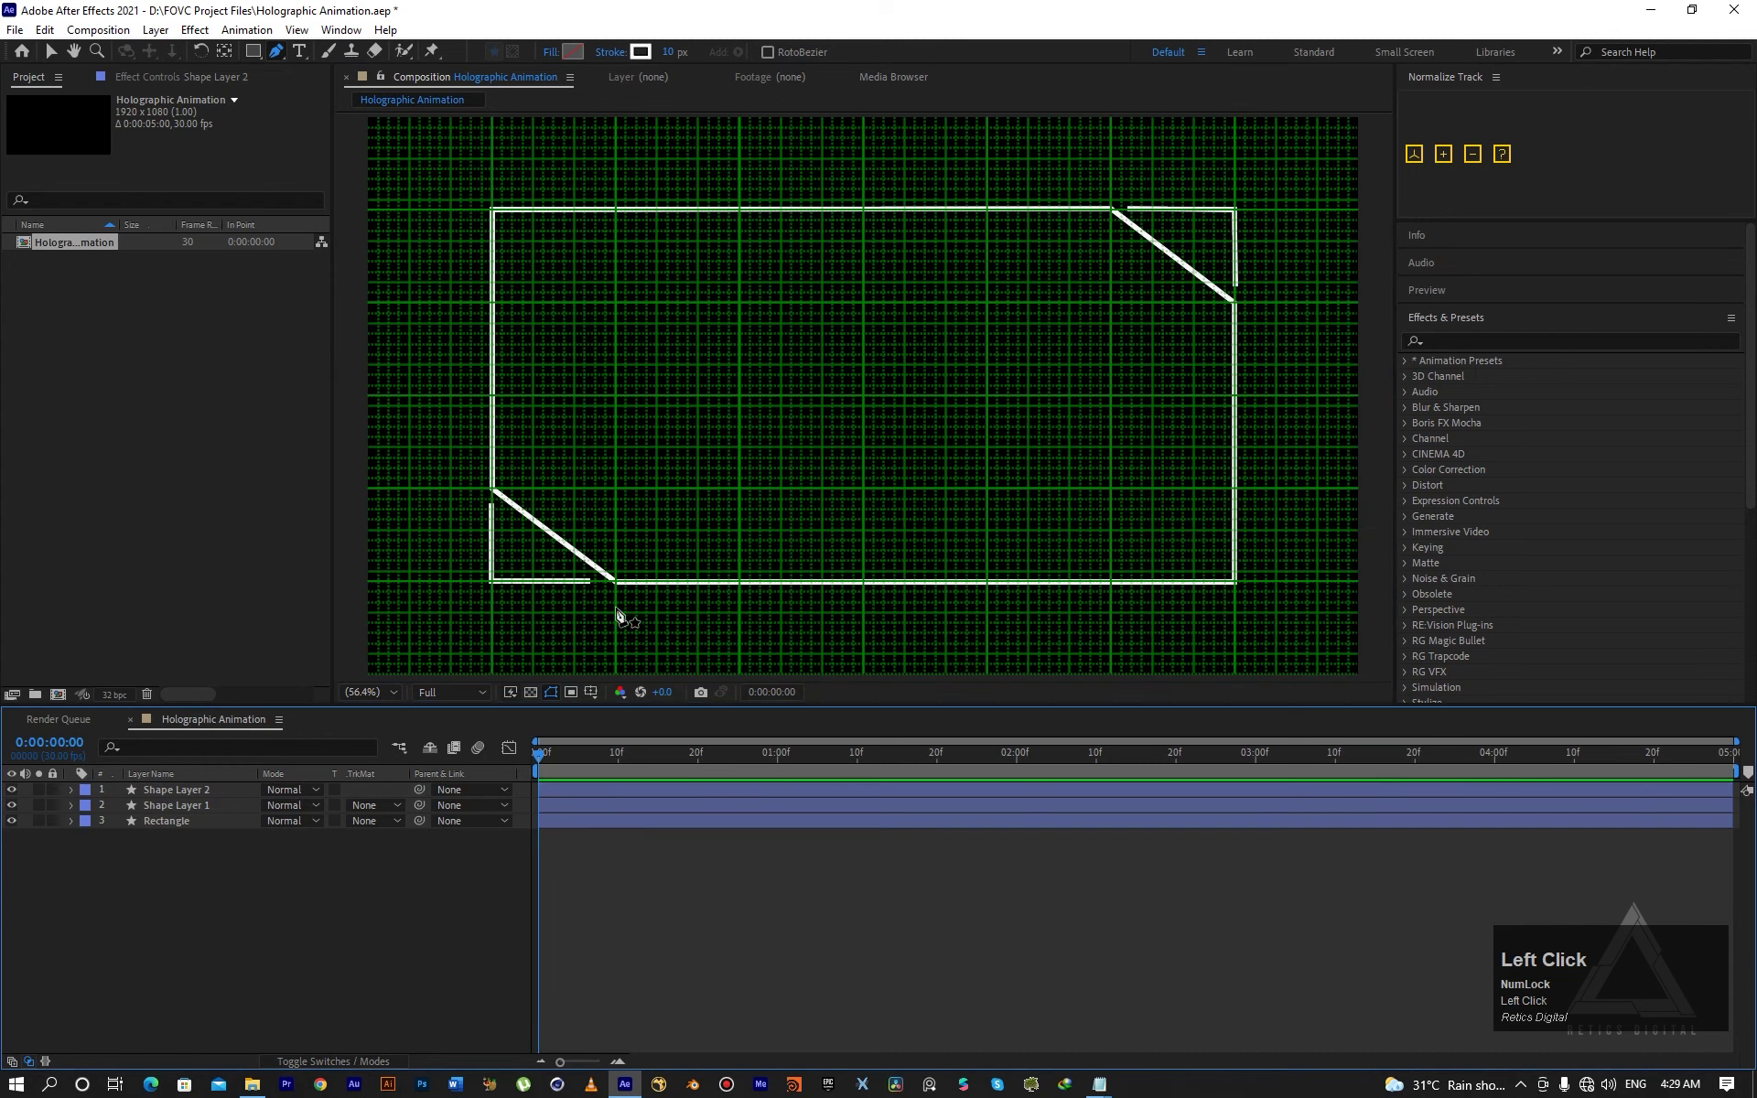
key(ctrl+s)
Hide both the proportional grid and the regular grid in the composition view.
click(576, 699)
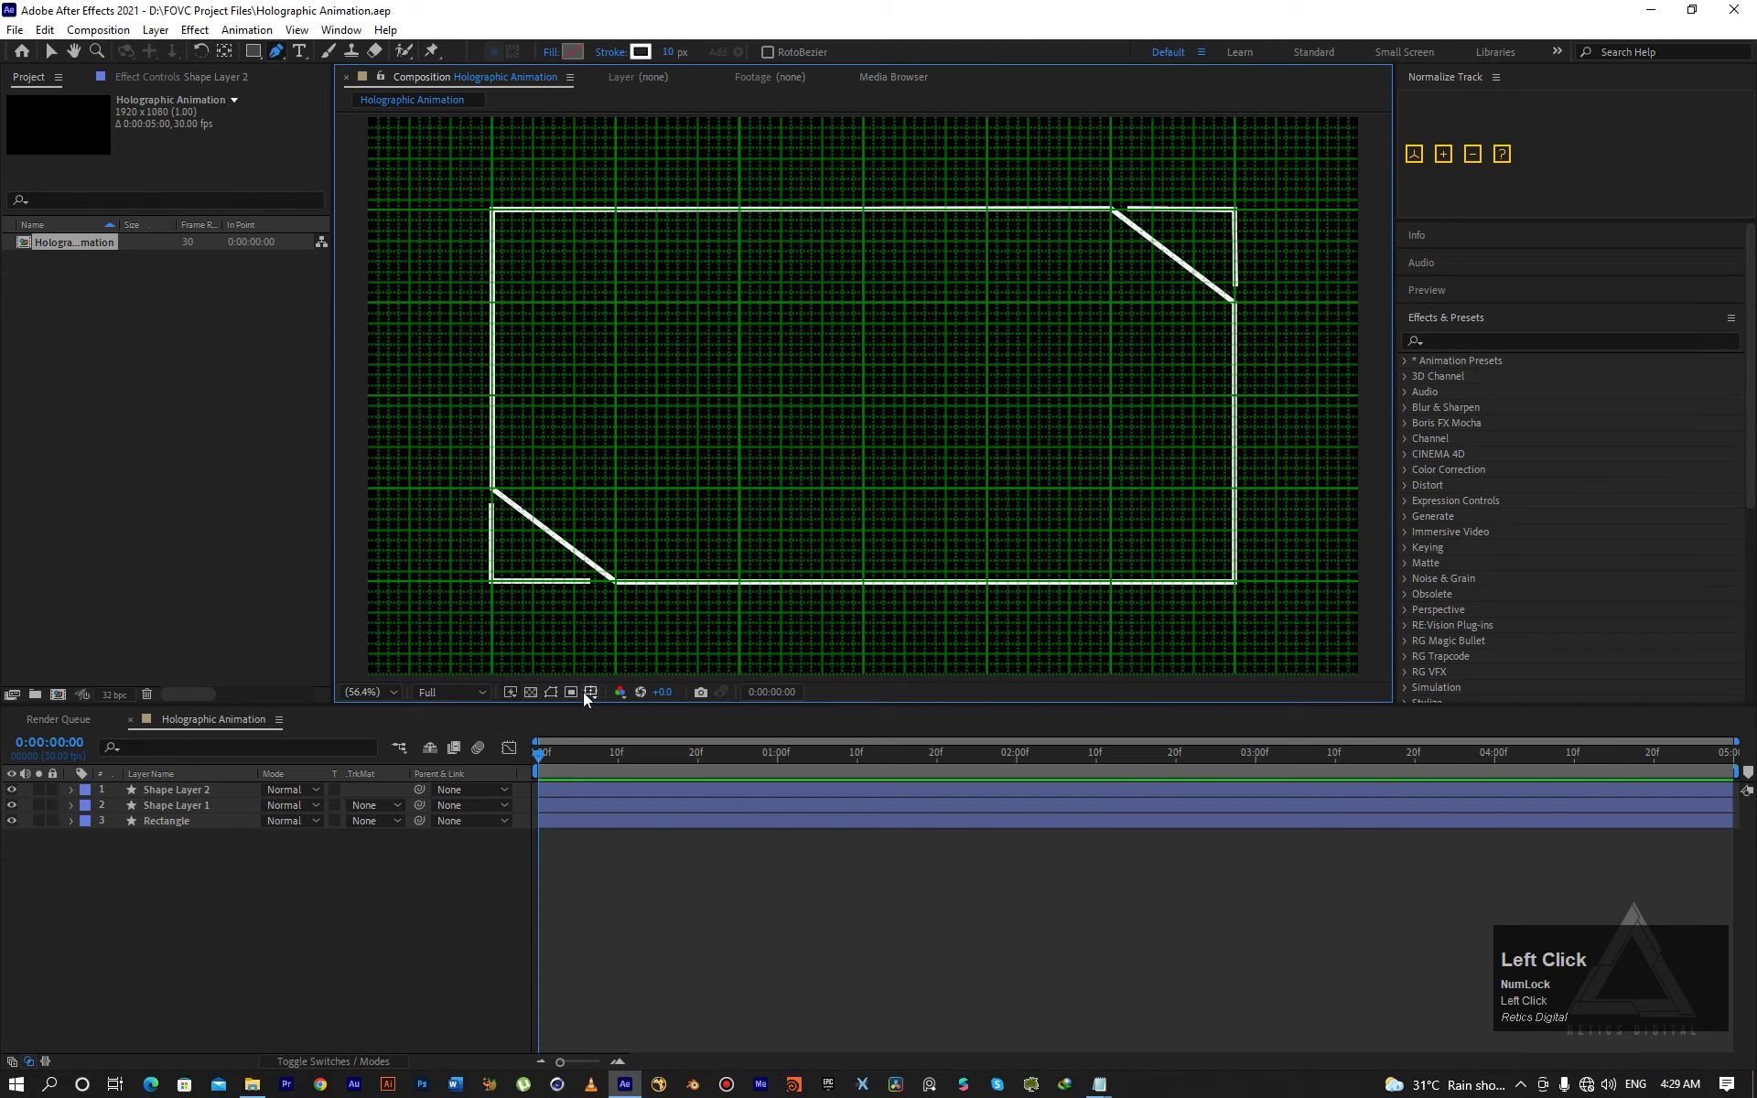
click(590, 692)
click(617, 736)
click(590, 692)
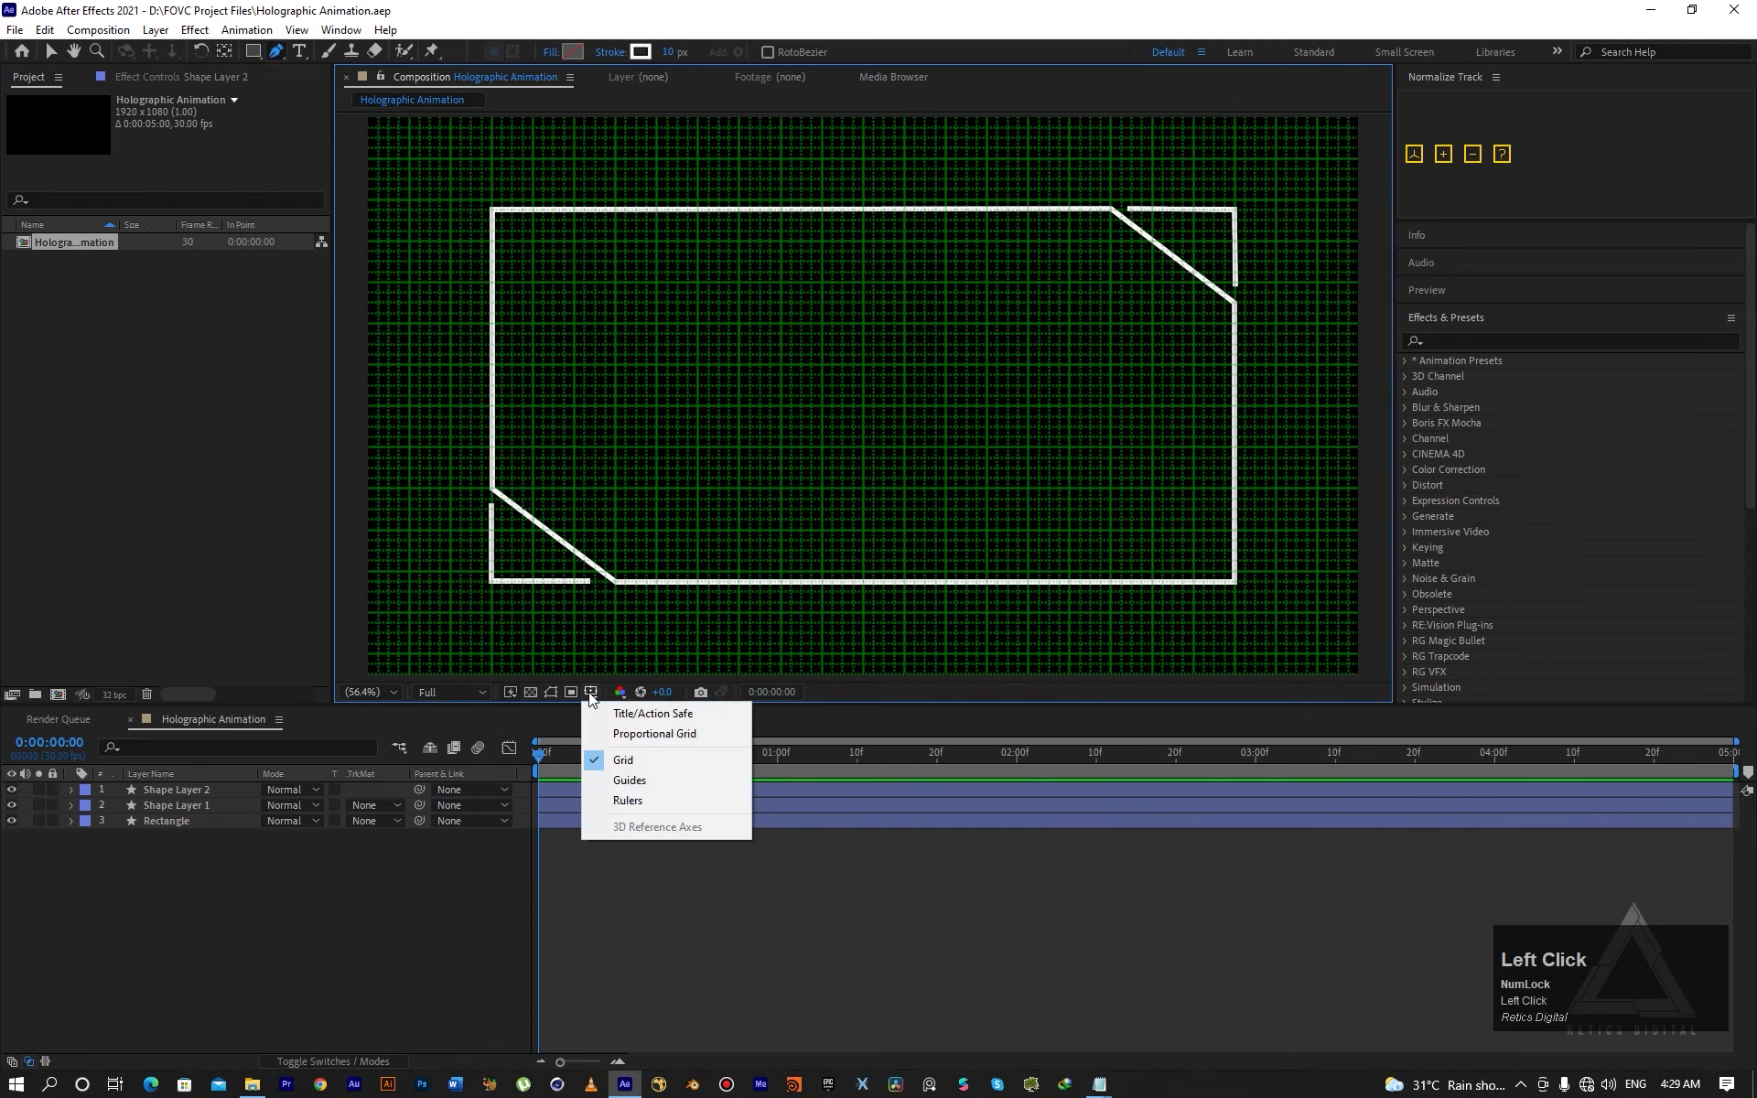
click(611, 761)
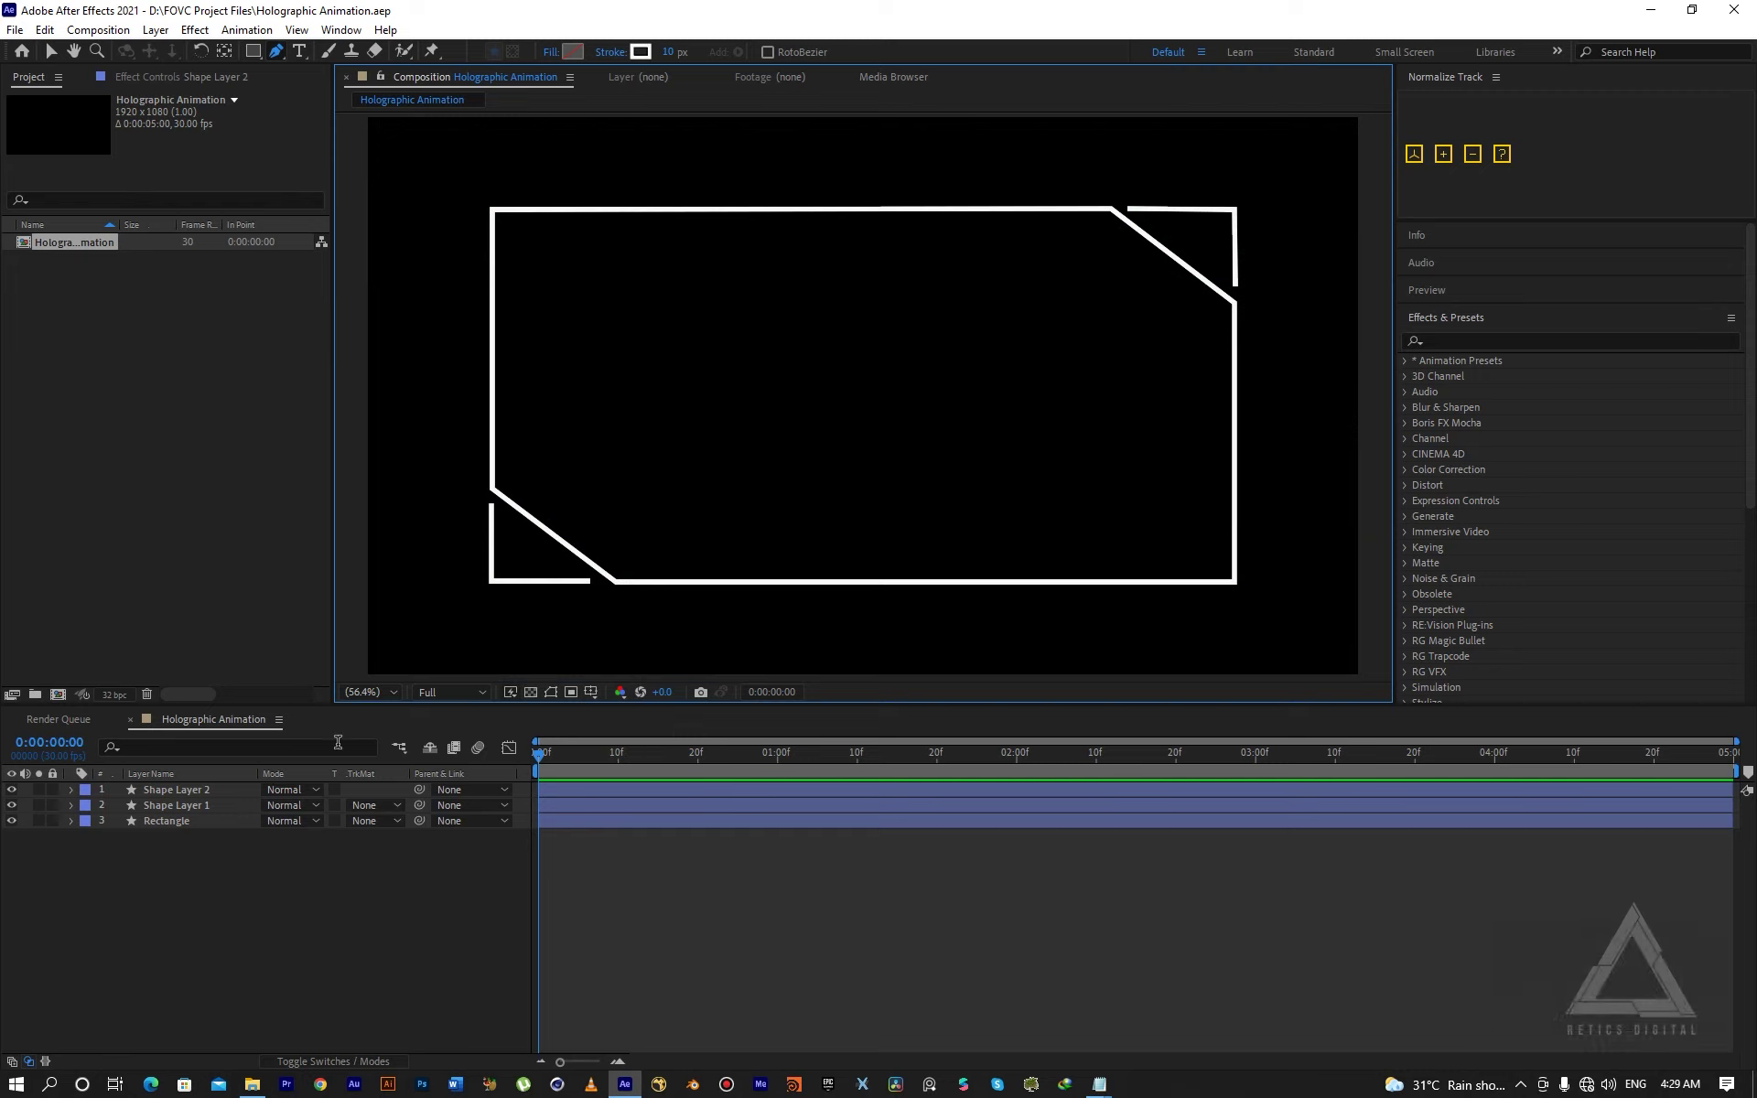
Rename Shape Layer 1 as Lower Corner.
click(201, 809)
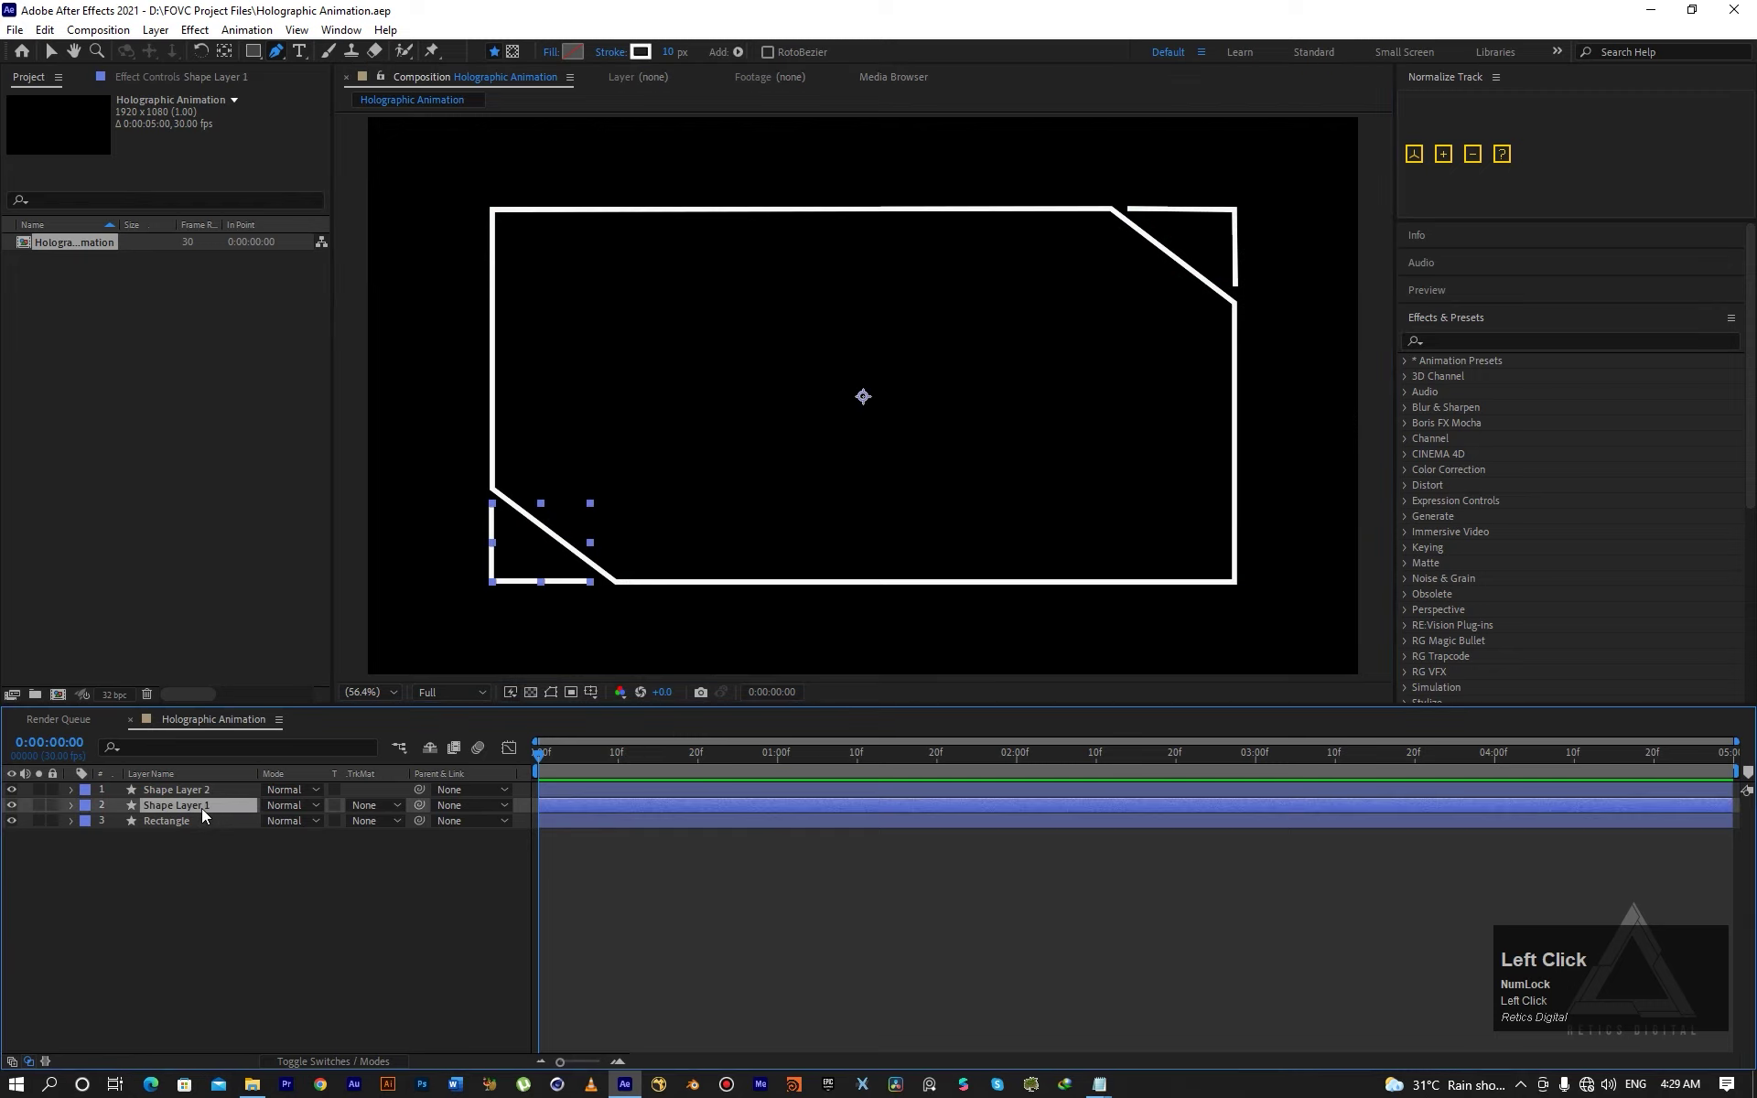
key(Return)
text(L)
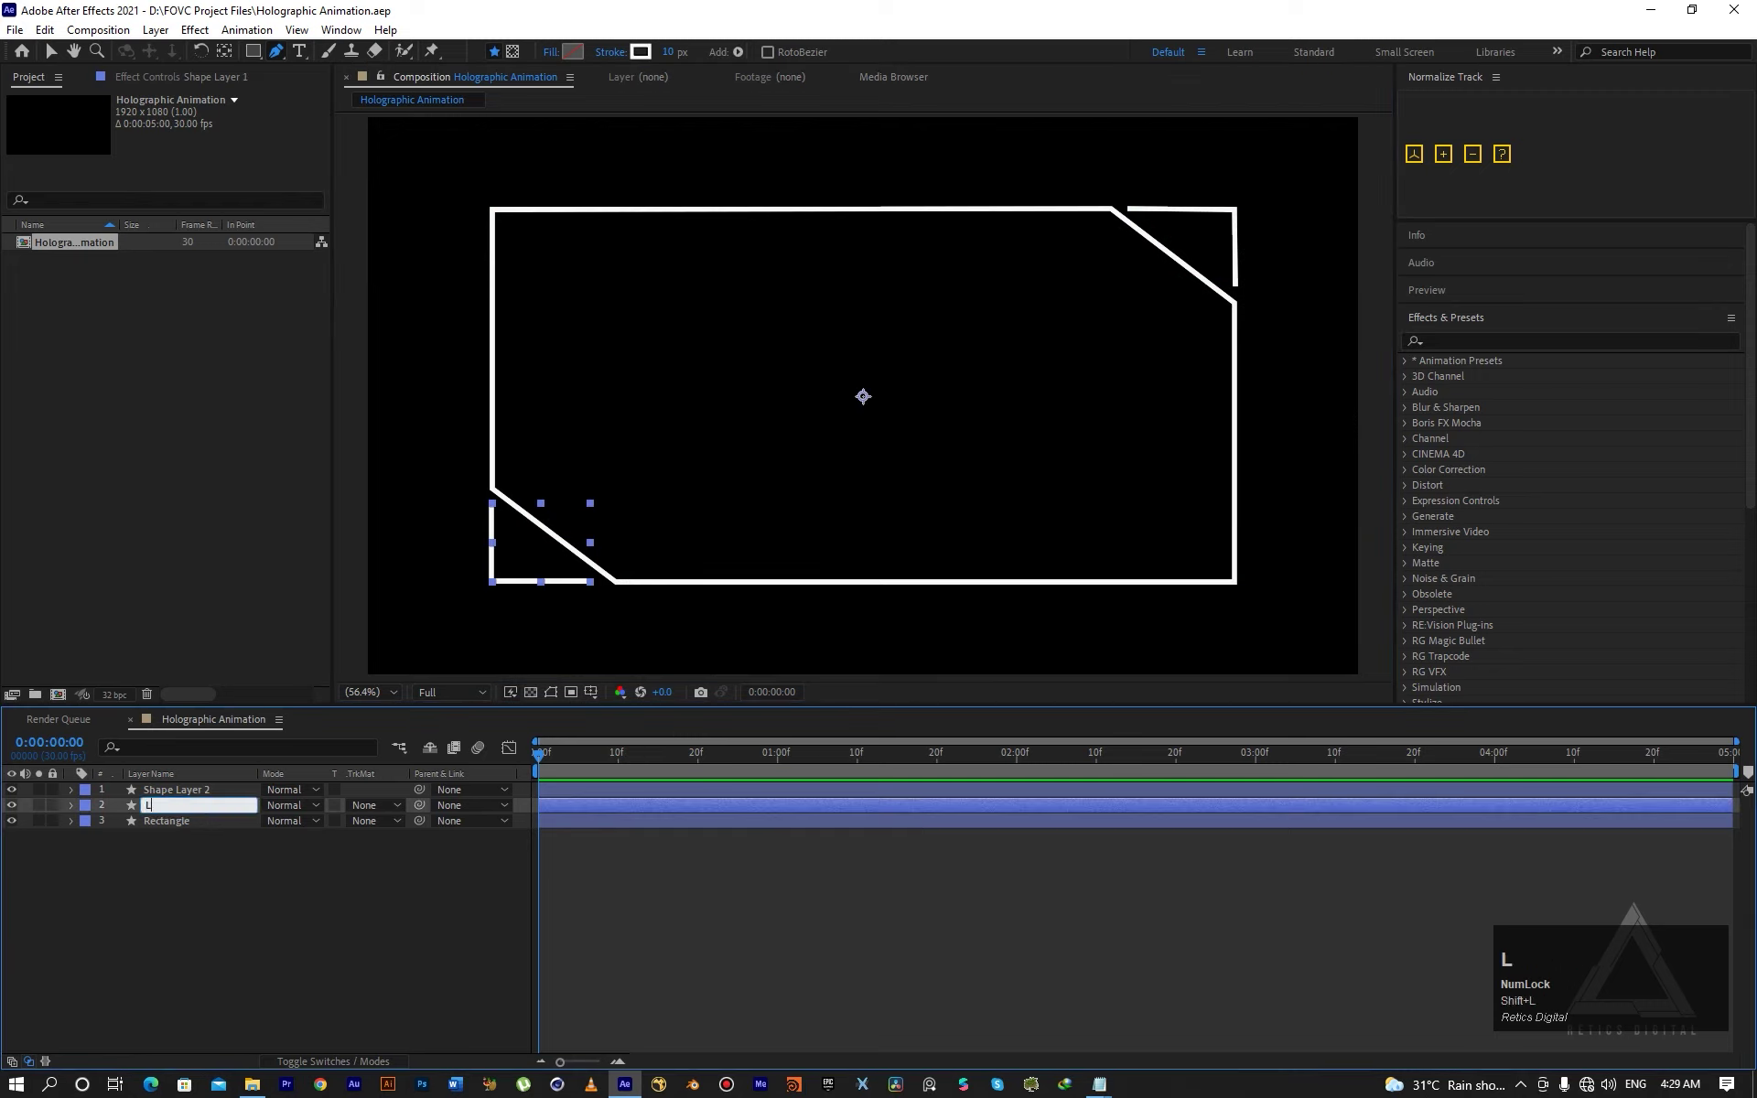
text(ower Corner)
key(Return)
Rename Shape Layer 2 as Upper Corner and deselect it.
click(207, 788)
key(Return)
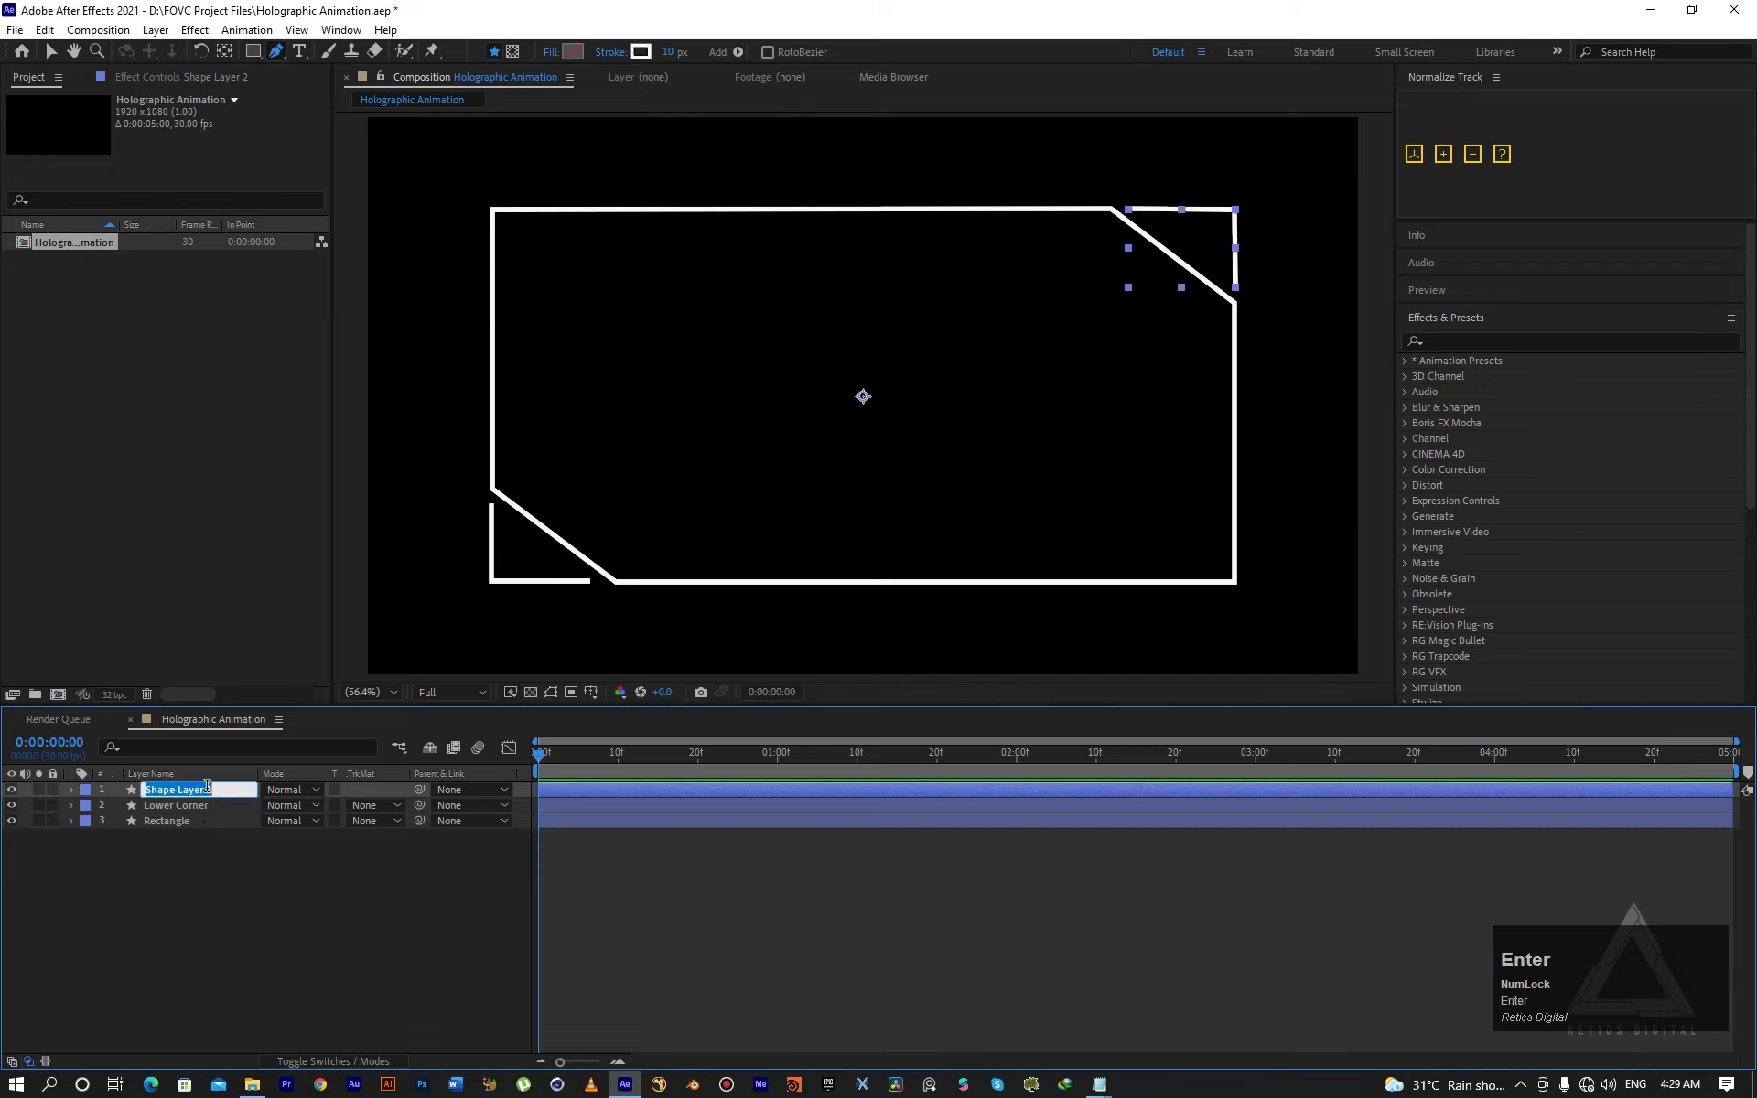
text(Upper Corner)
key(Return)
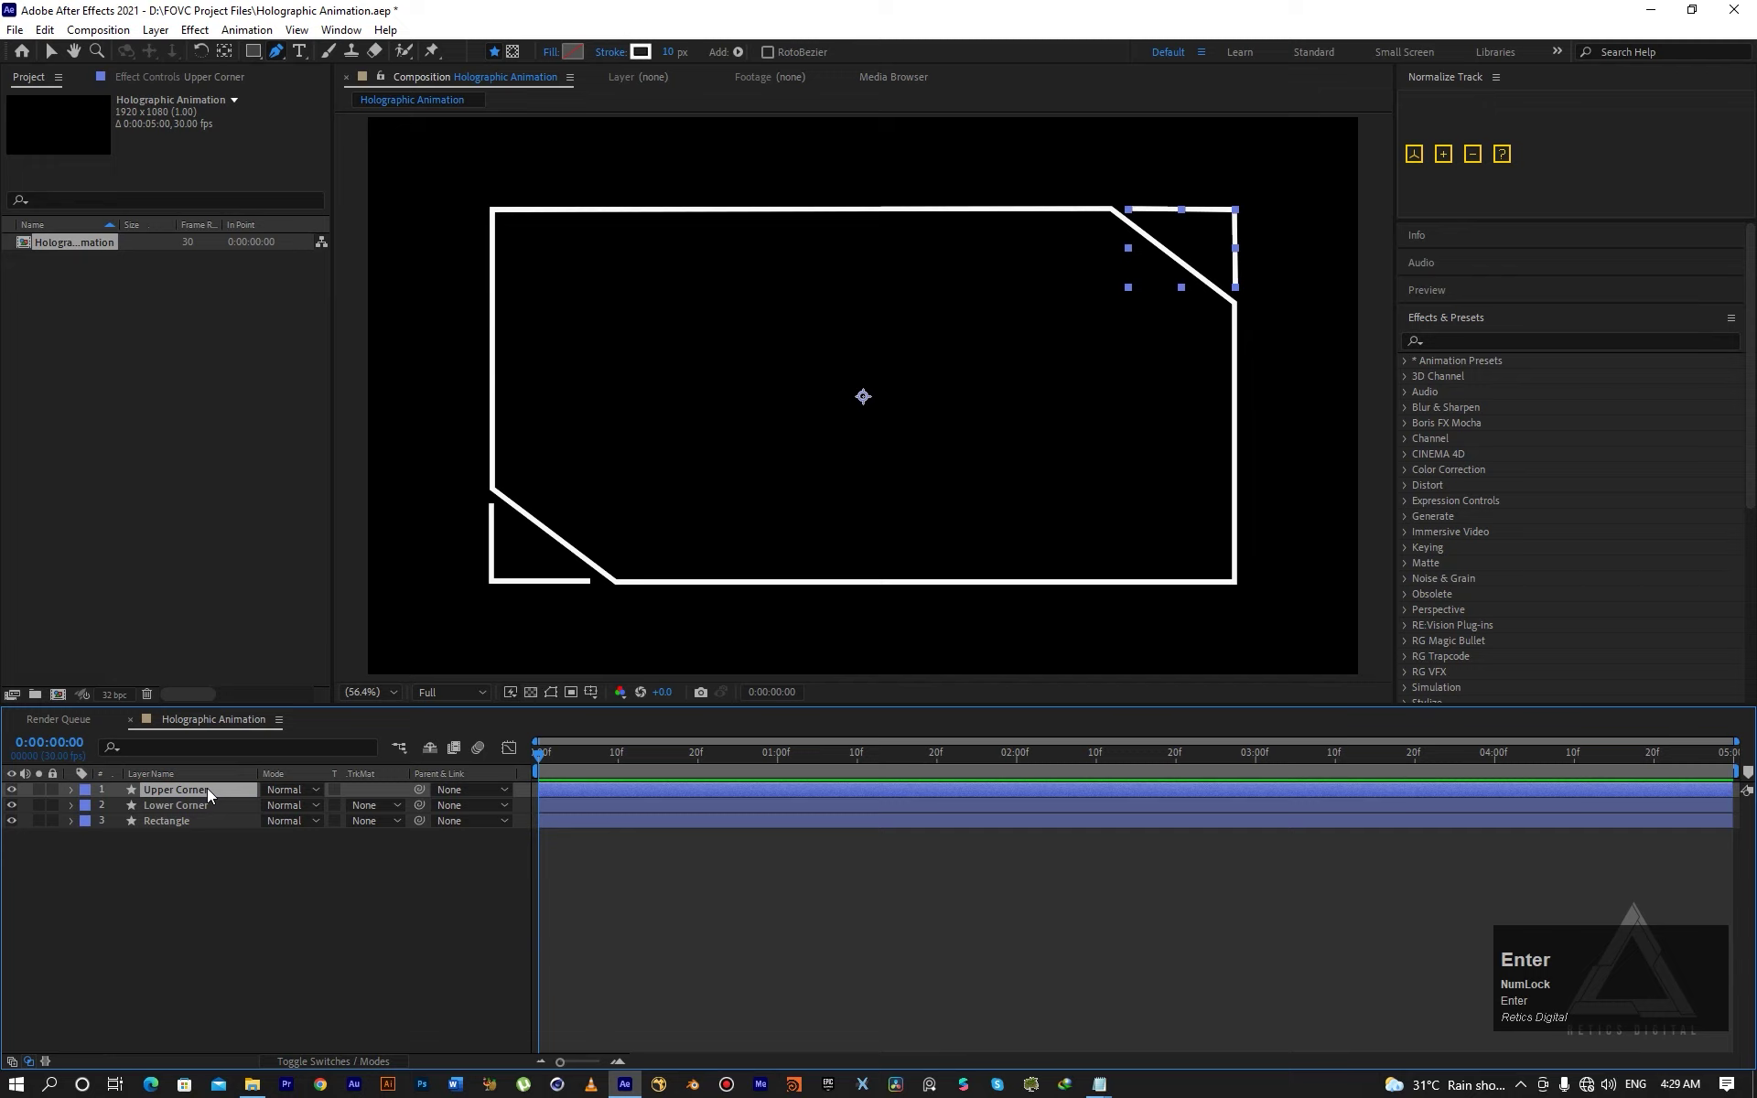
click(206, 879)
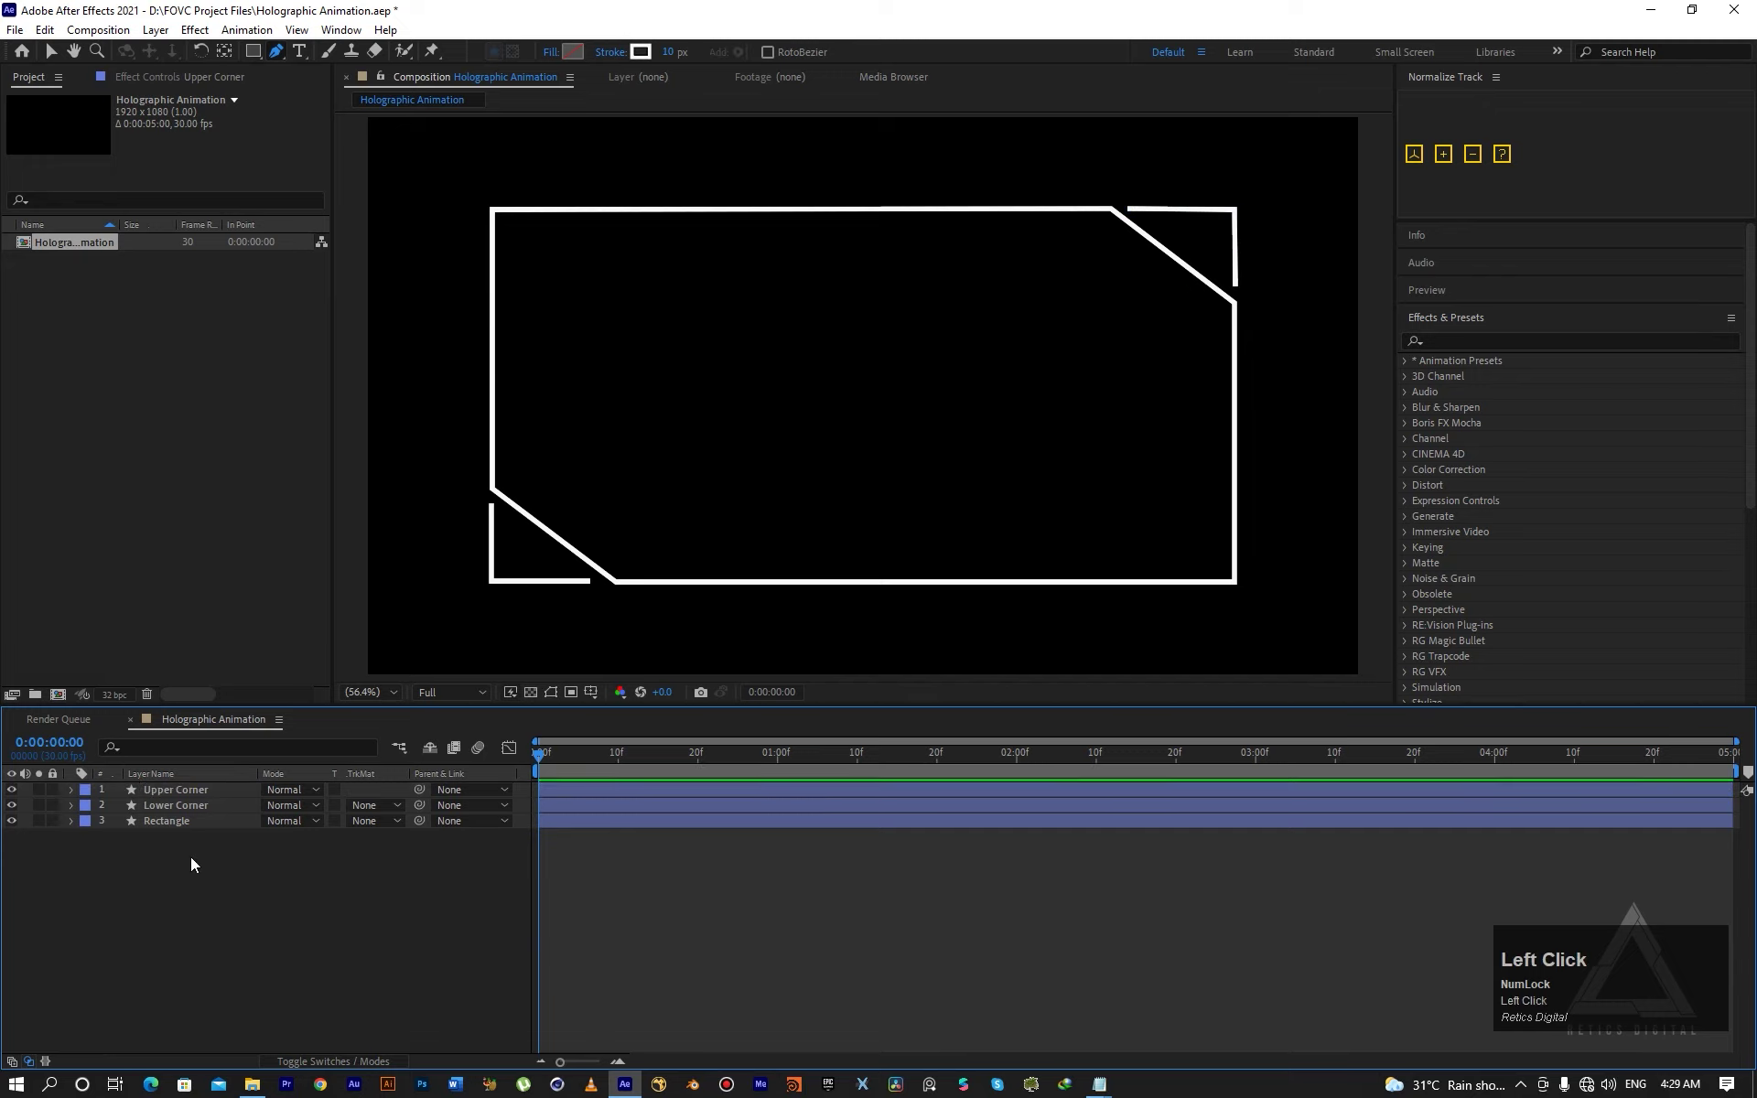
Duplicate the Rectangle layer and rename the copy as Dots.
click(176, 824)
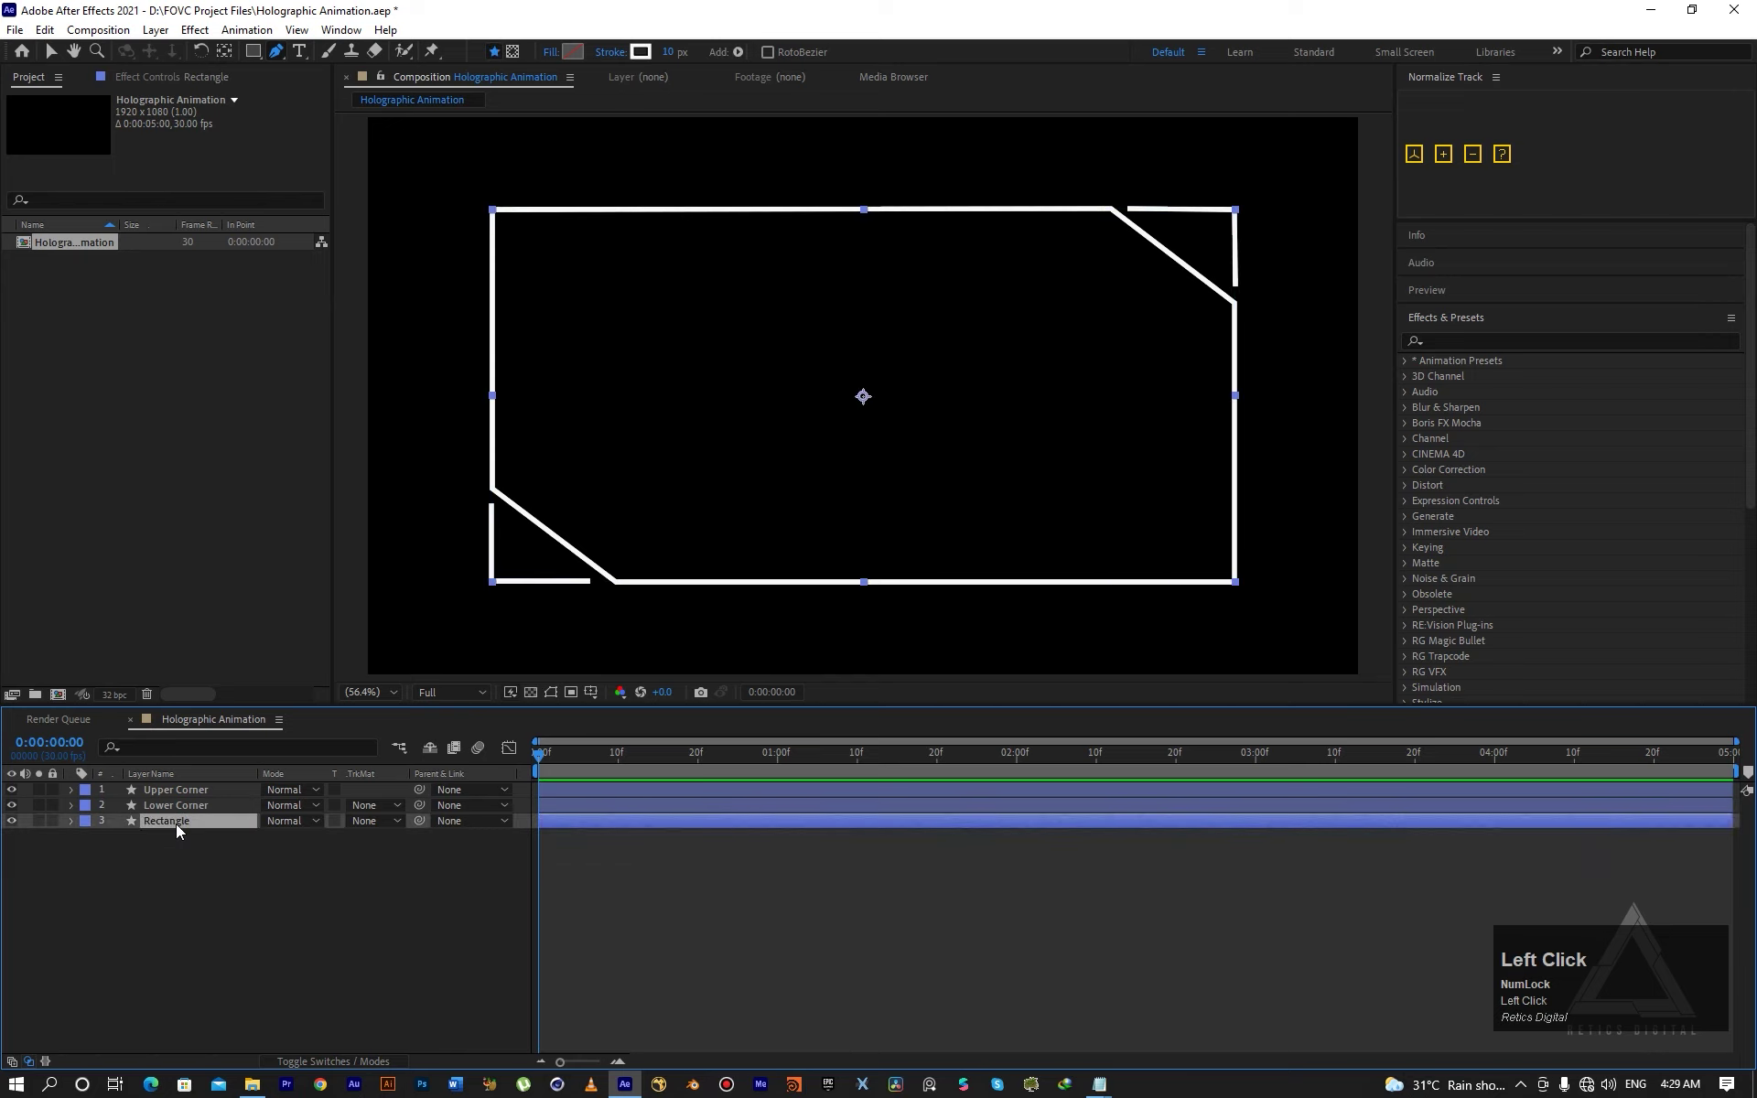
key(ctrl+d)
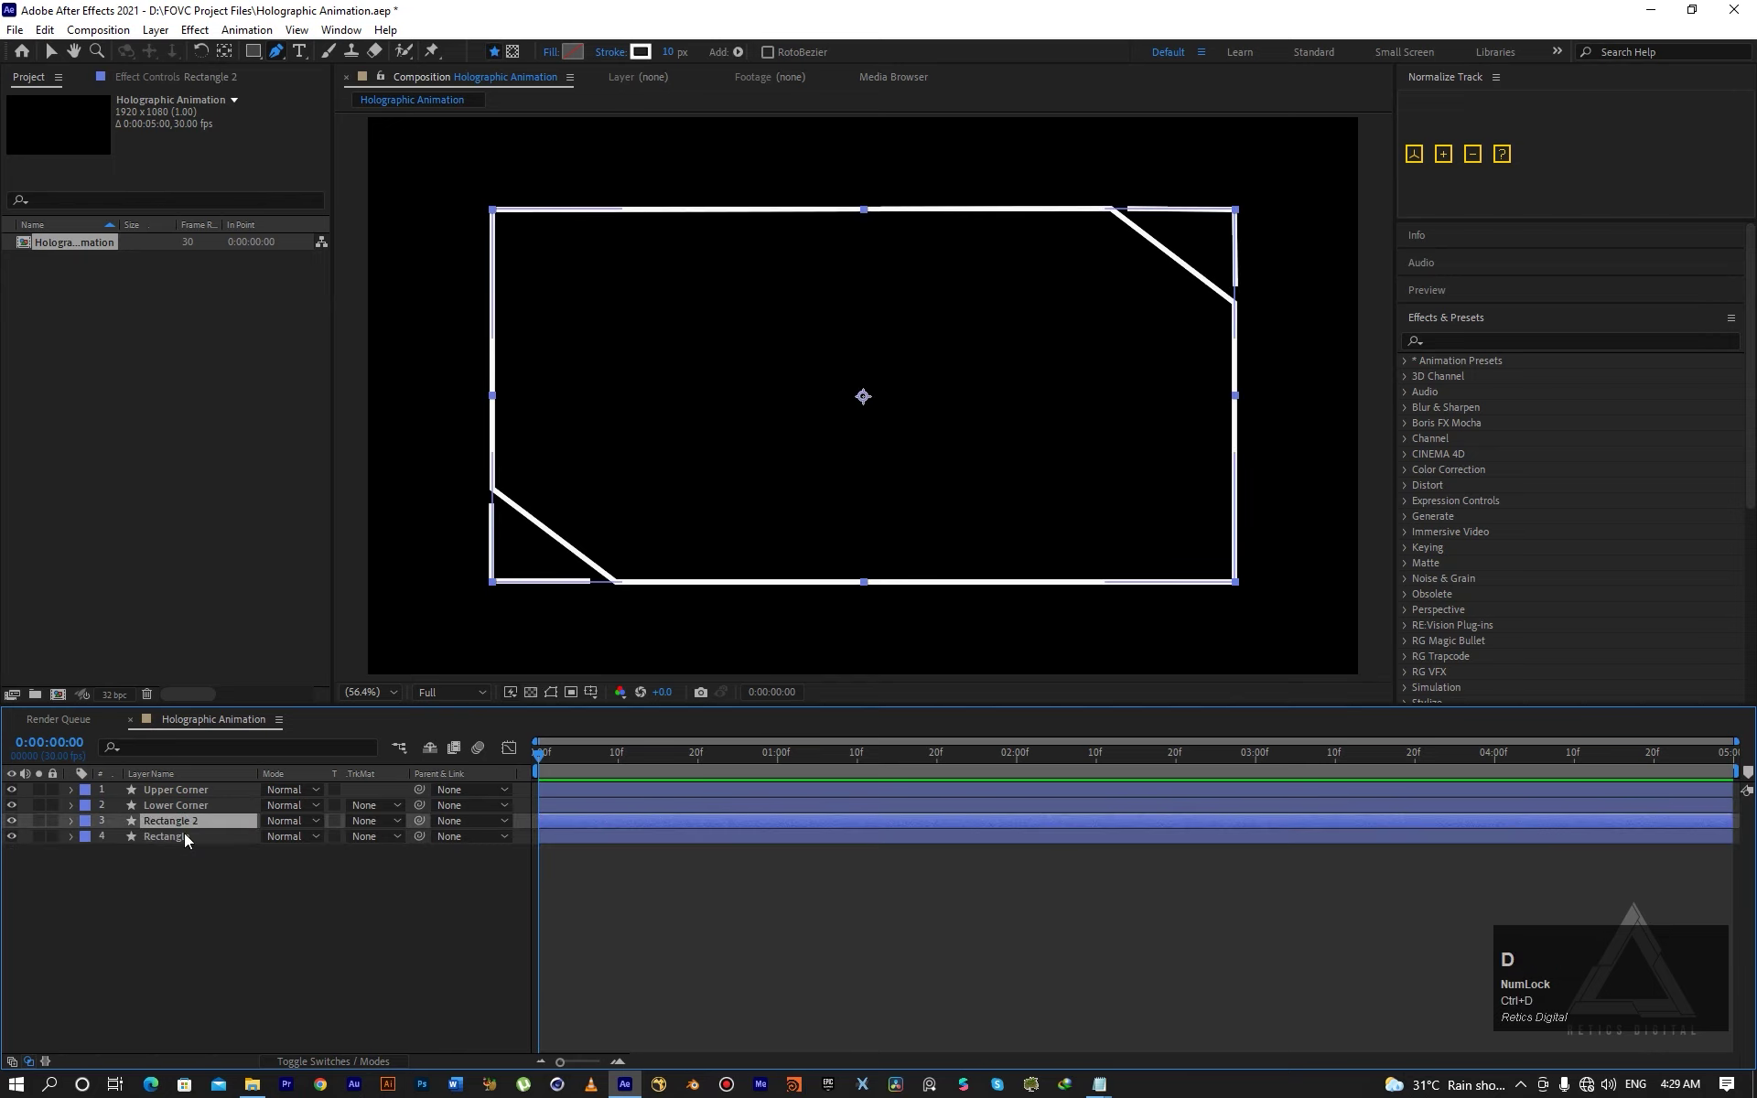
key(Return)
text(Dots)
key(Return)
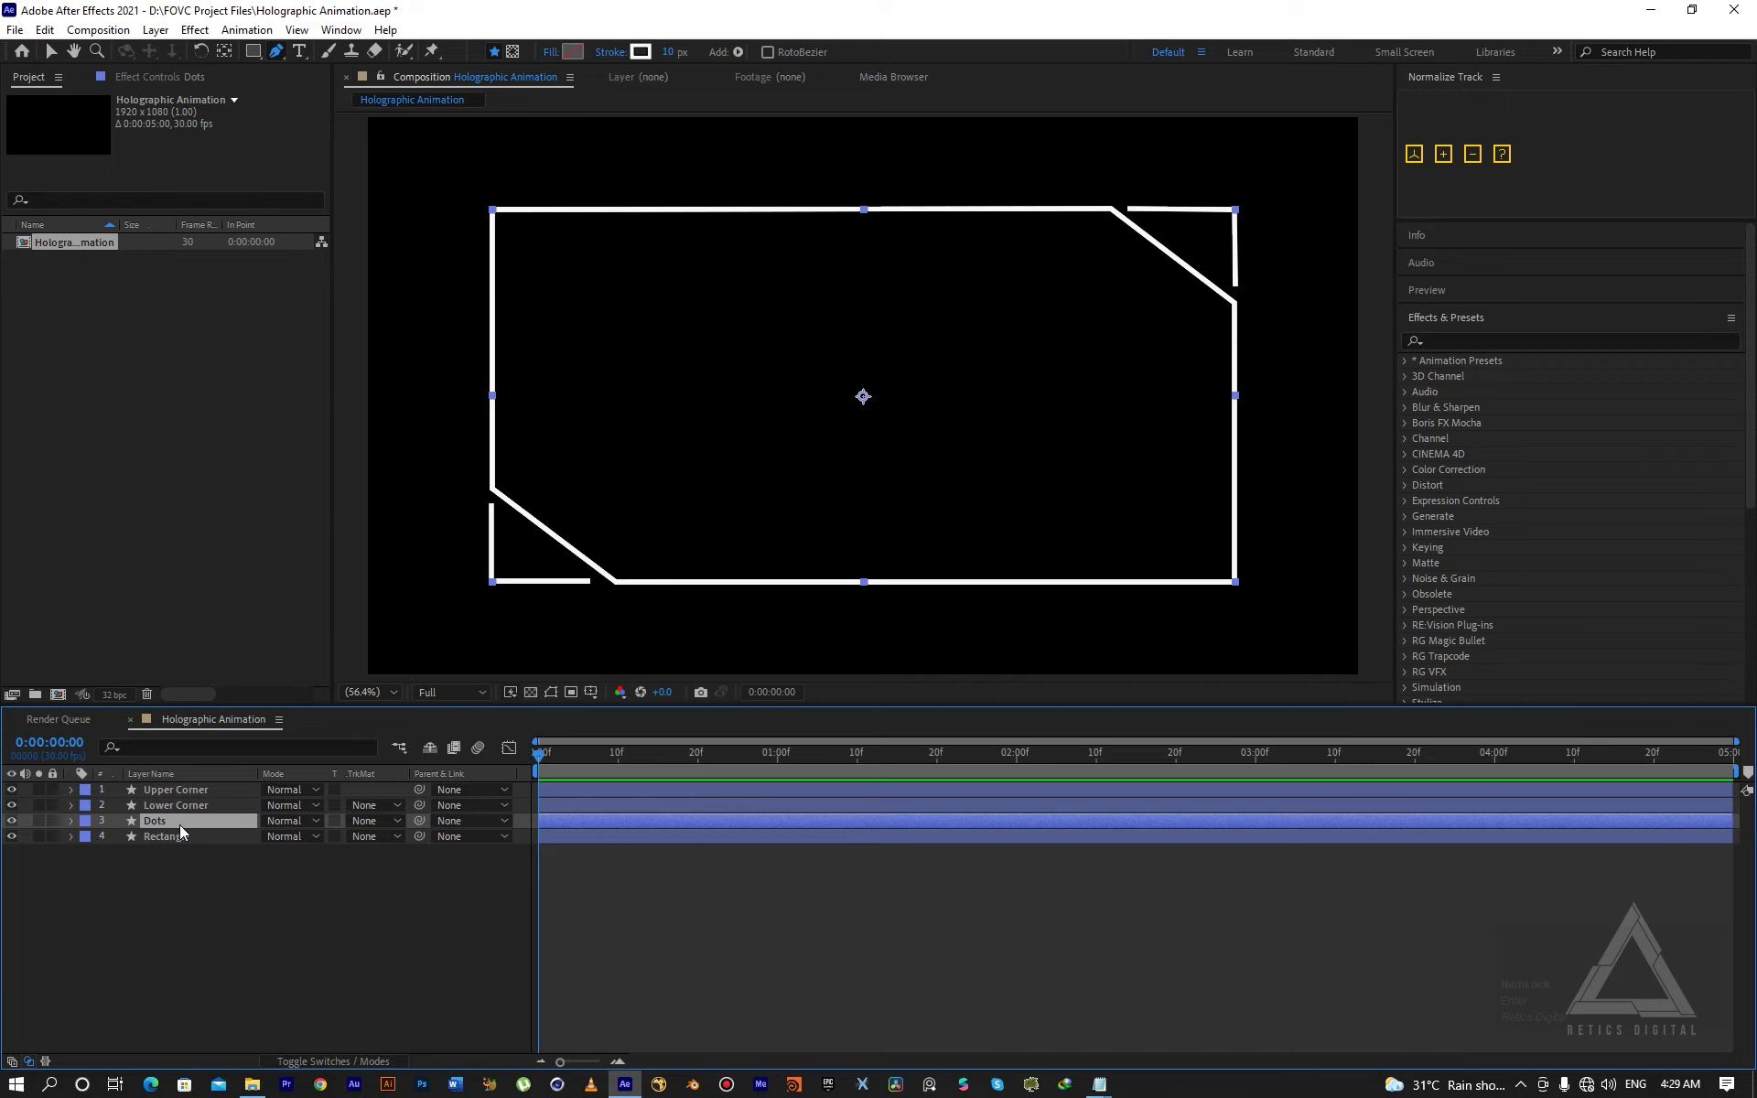
Scale the Dots layer unproportionally to 97% horizontally and 94% vertically.
key(s)
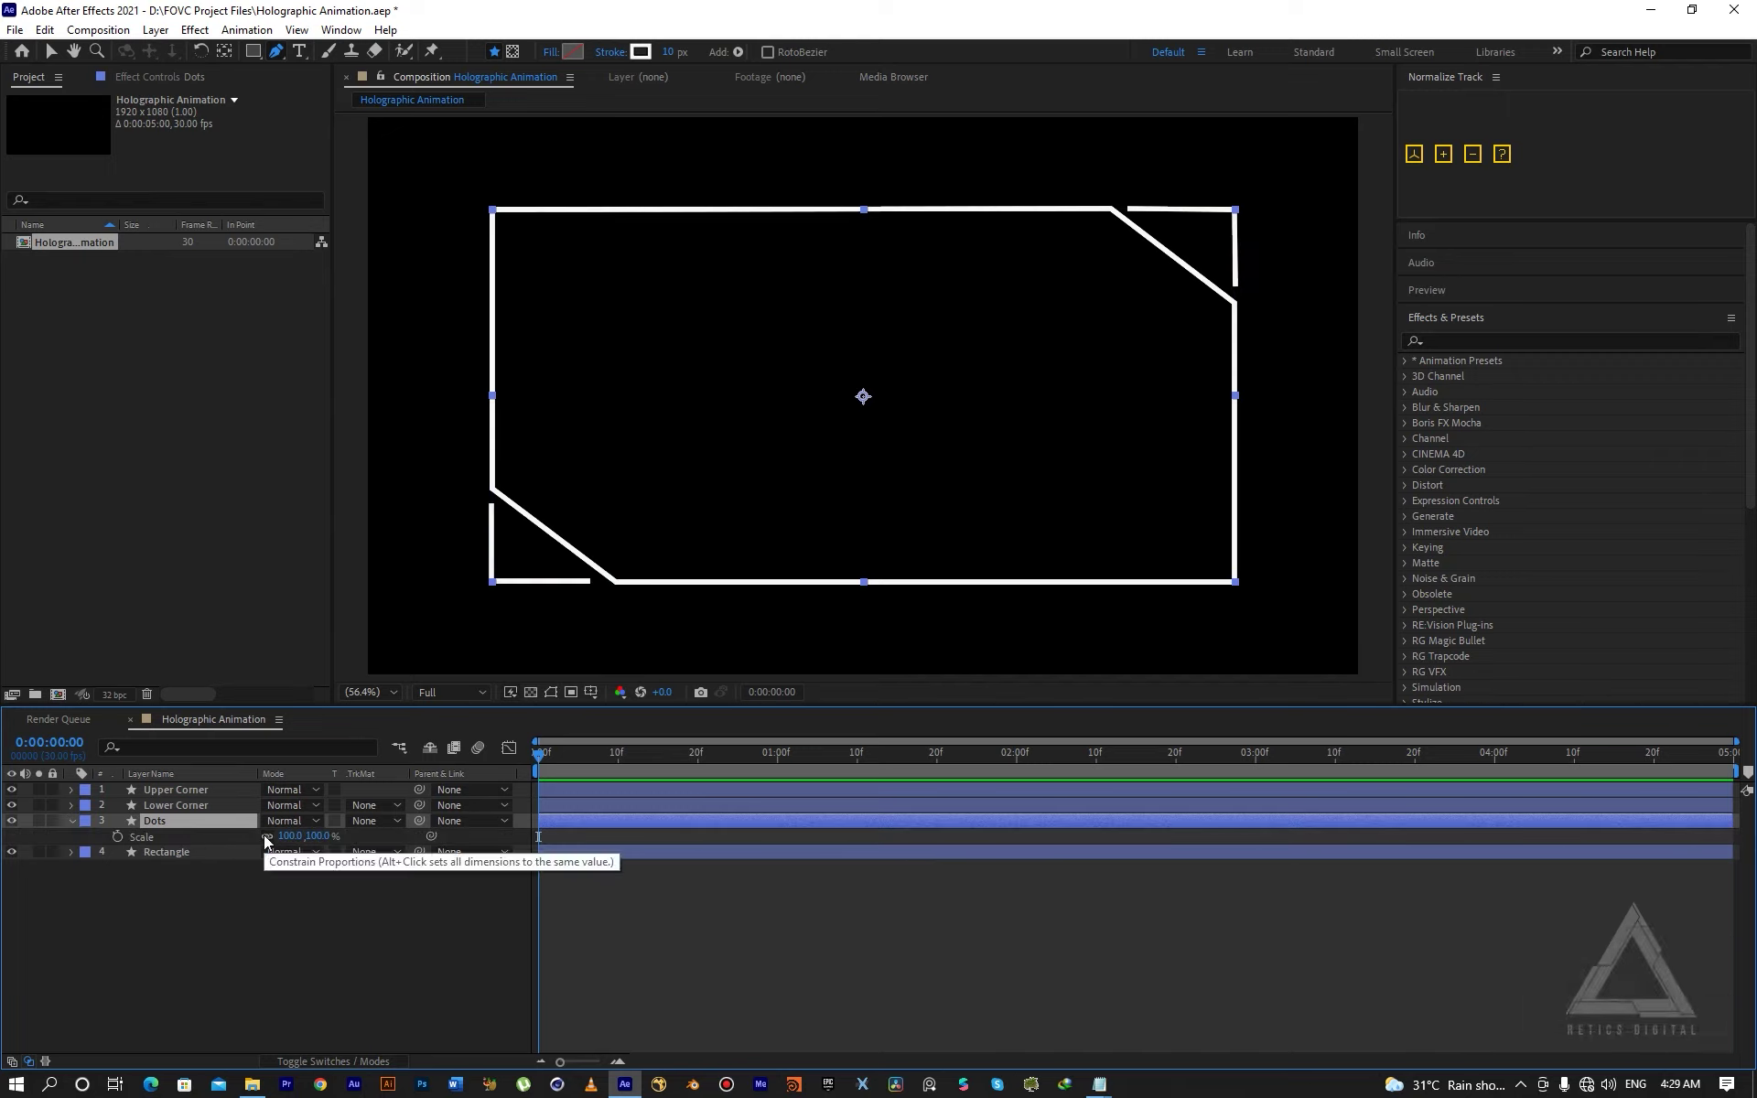
click(265, 836)
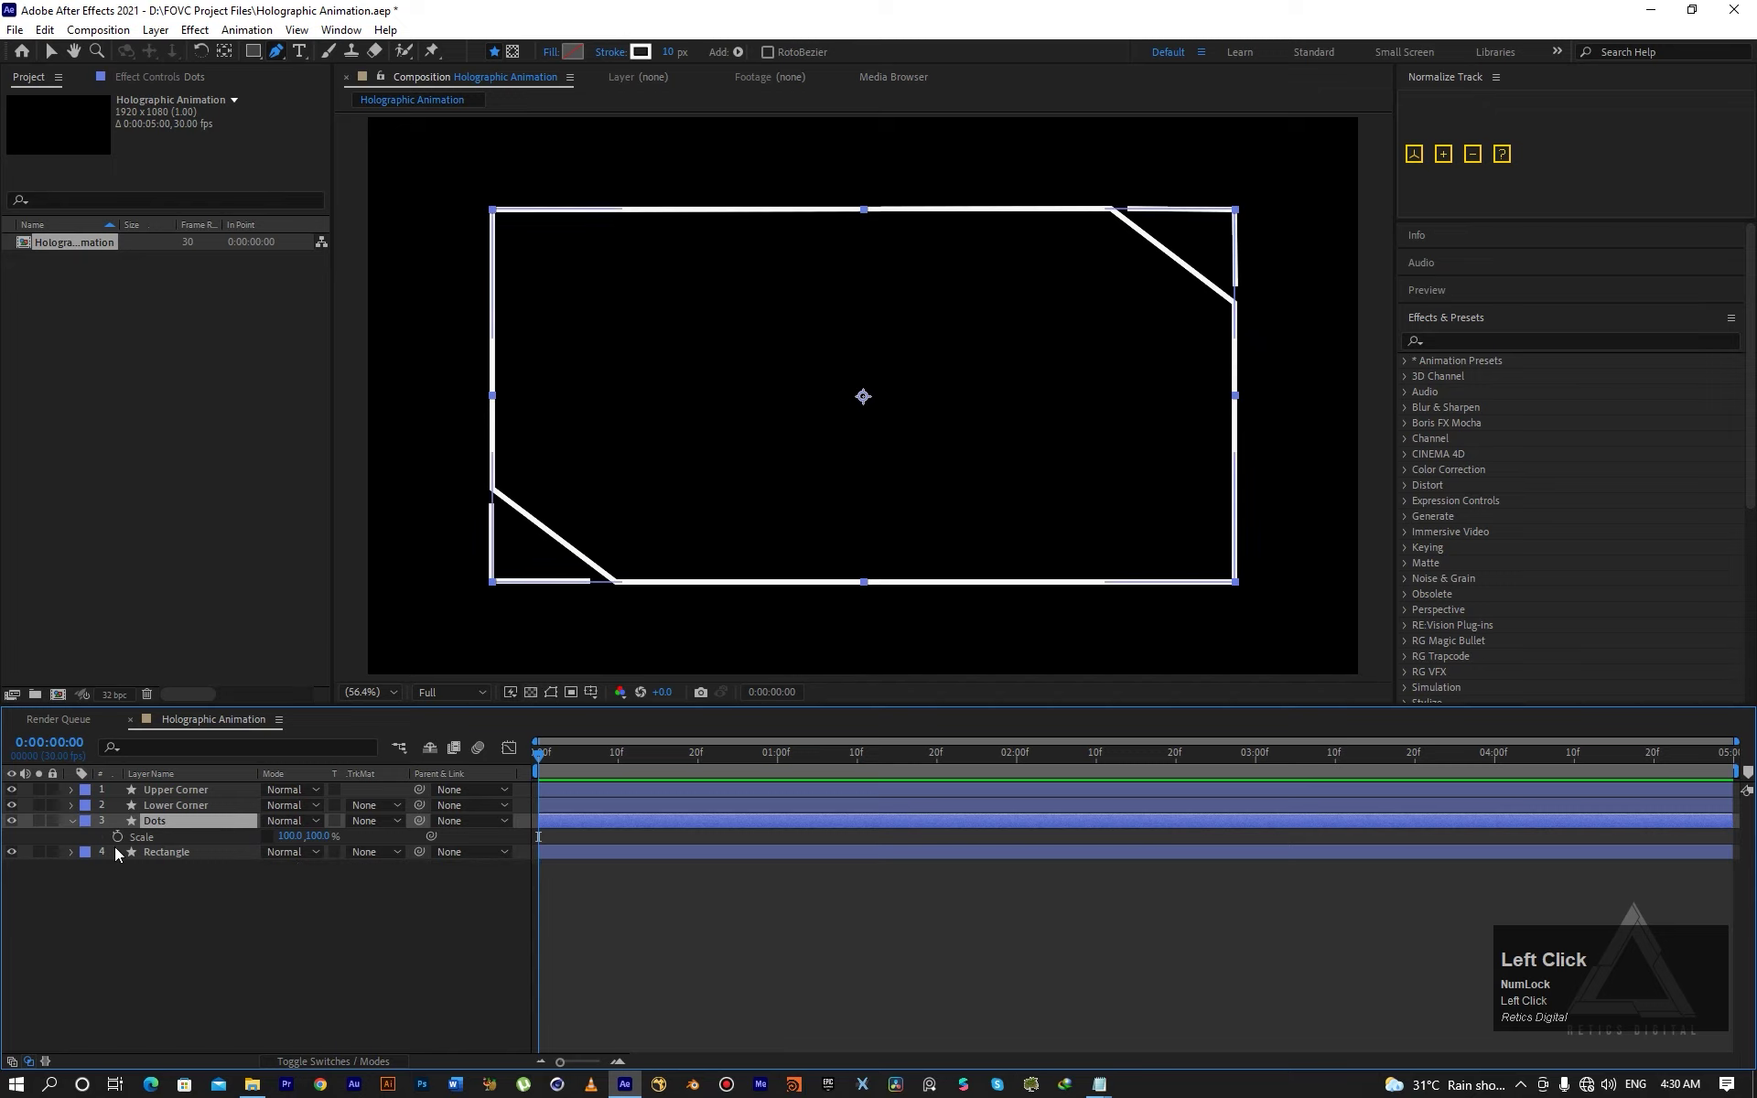
click(285, 838)
text(9)
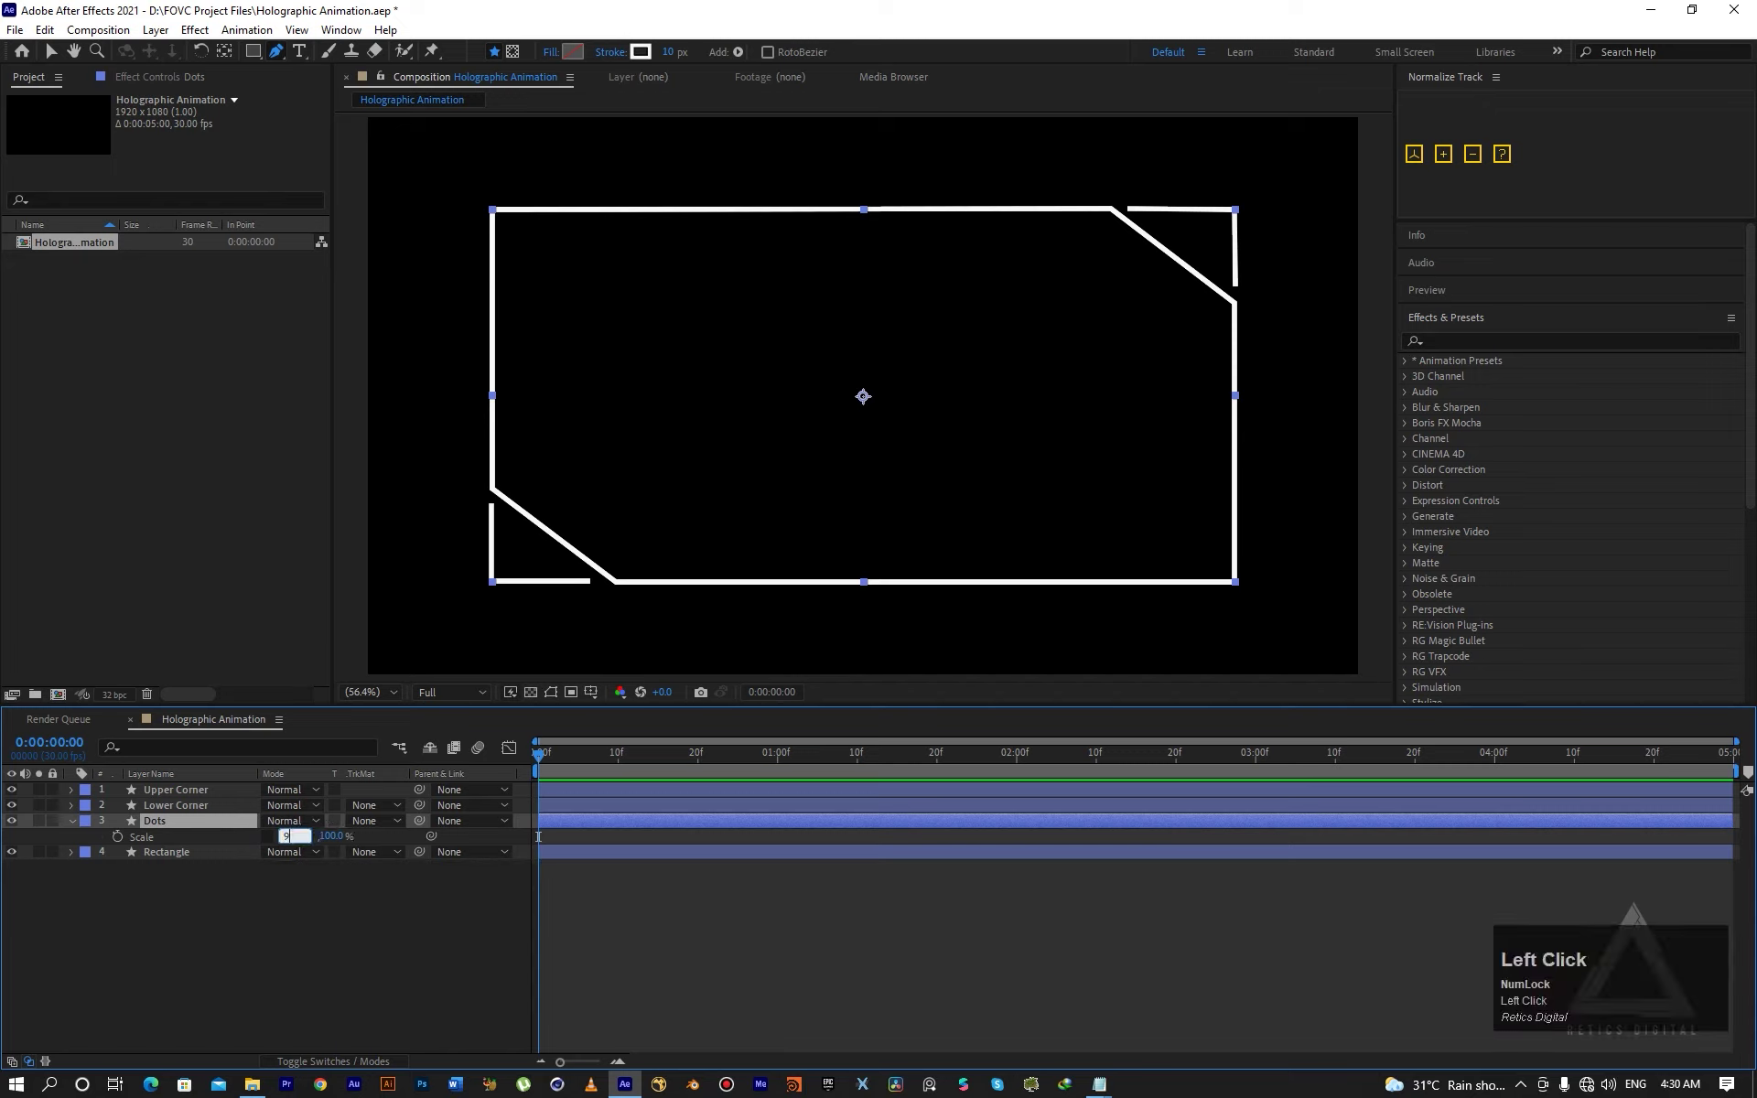
text(7)
click(335, 842)
click(326, 837)
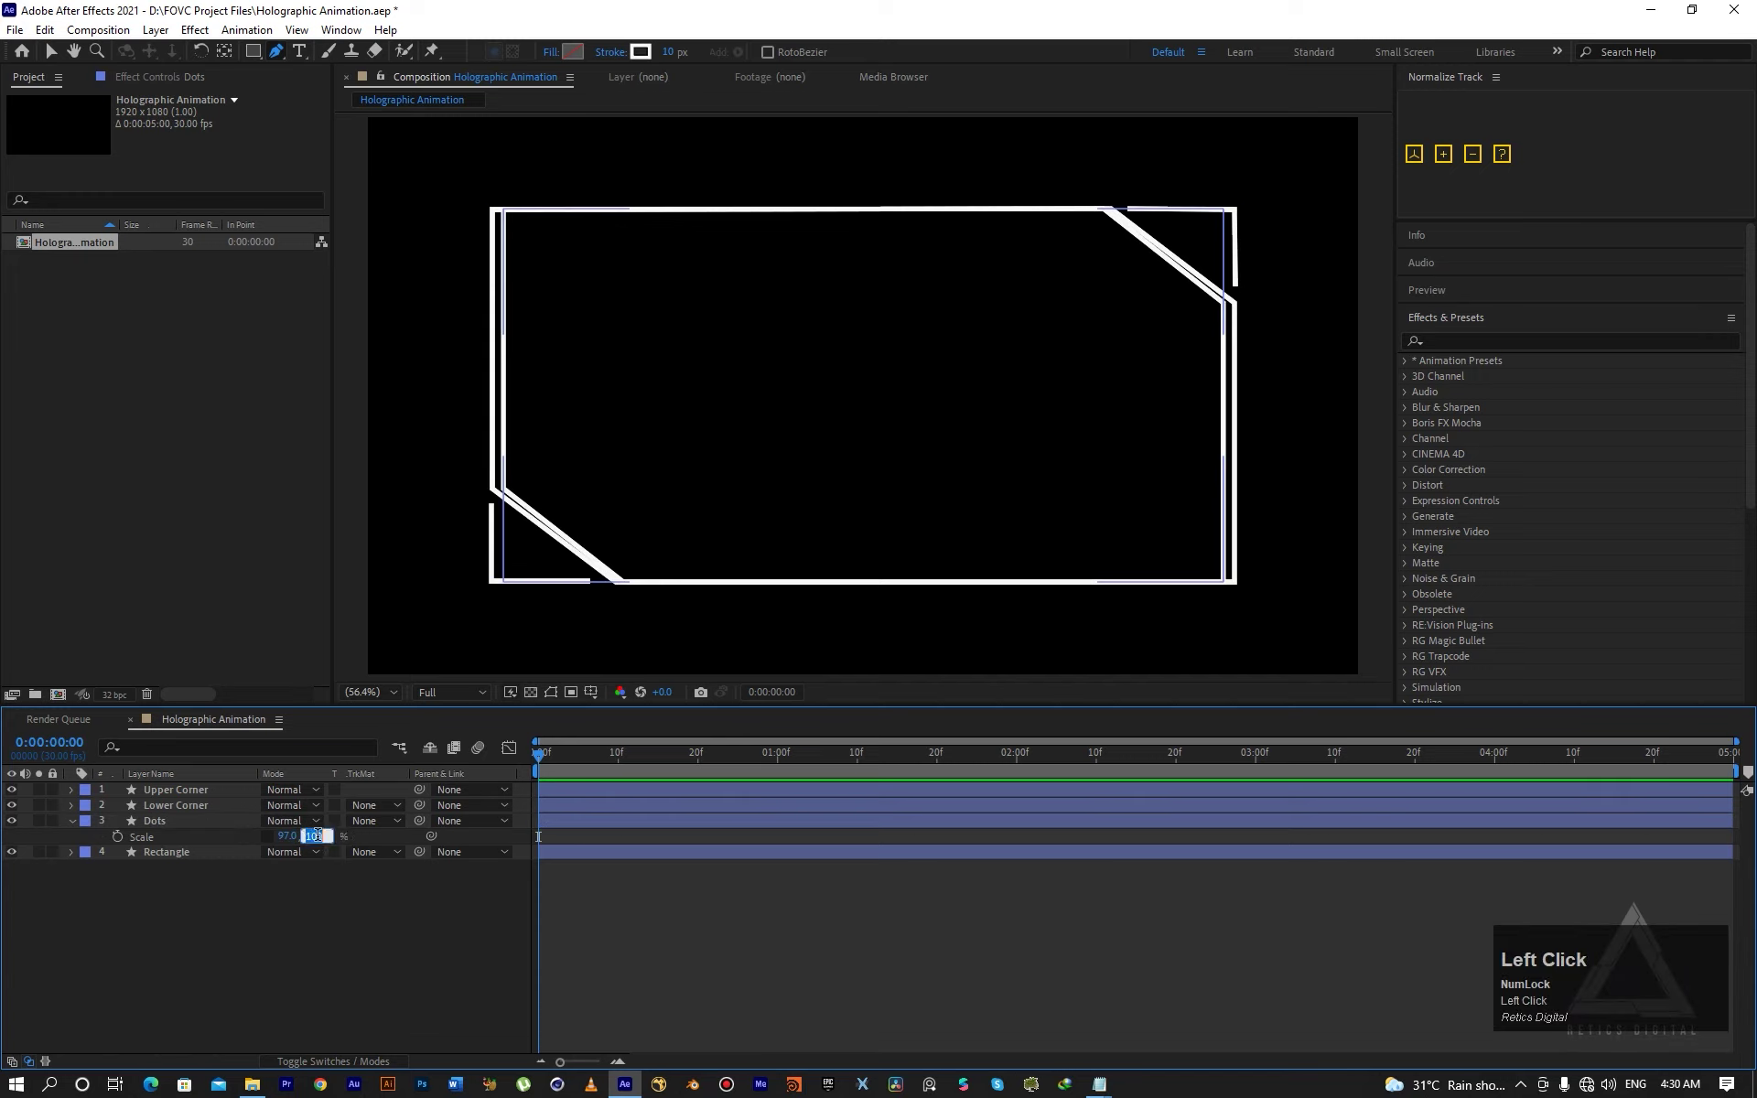
text(94)
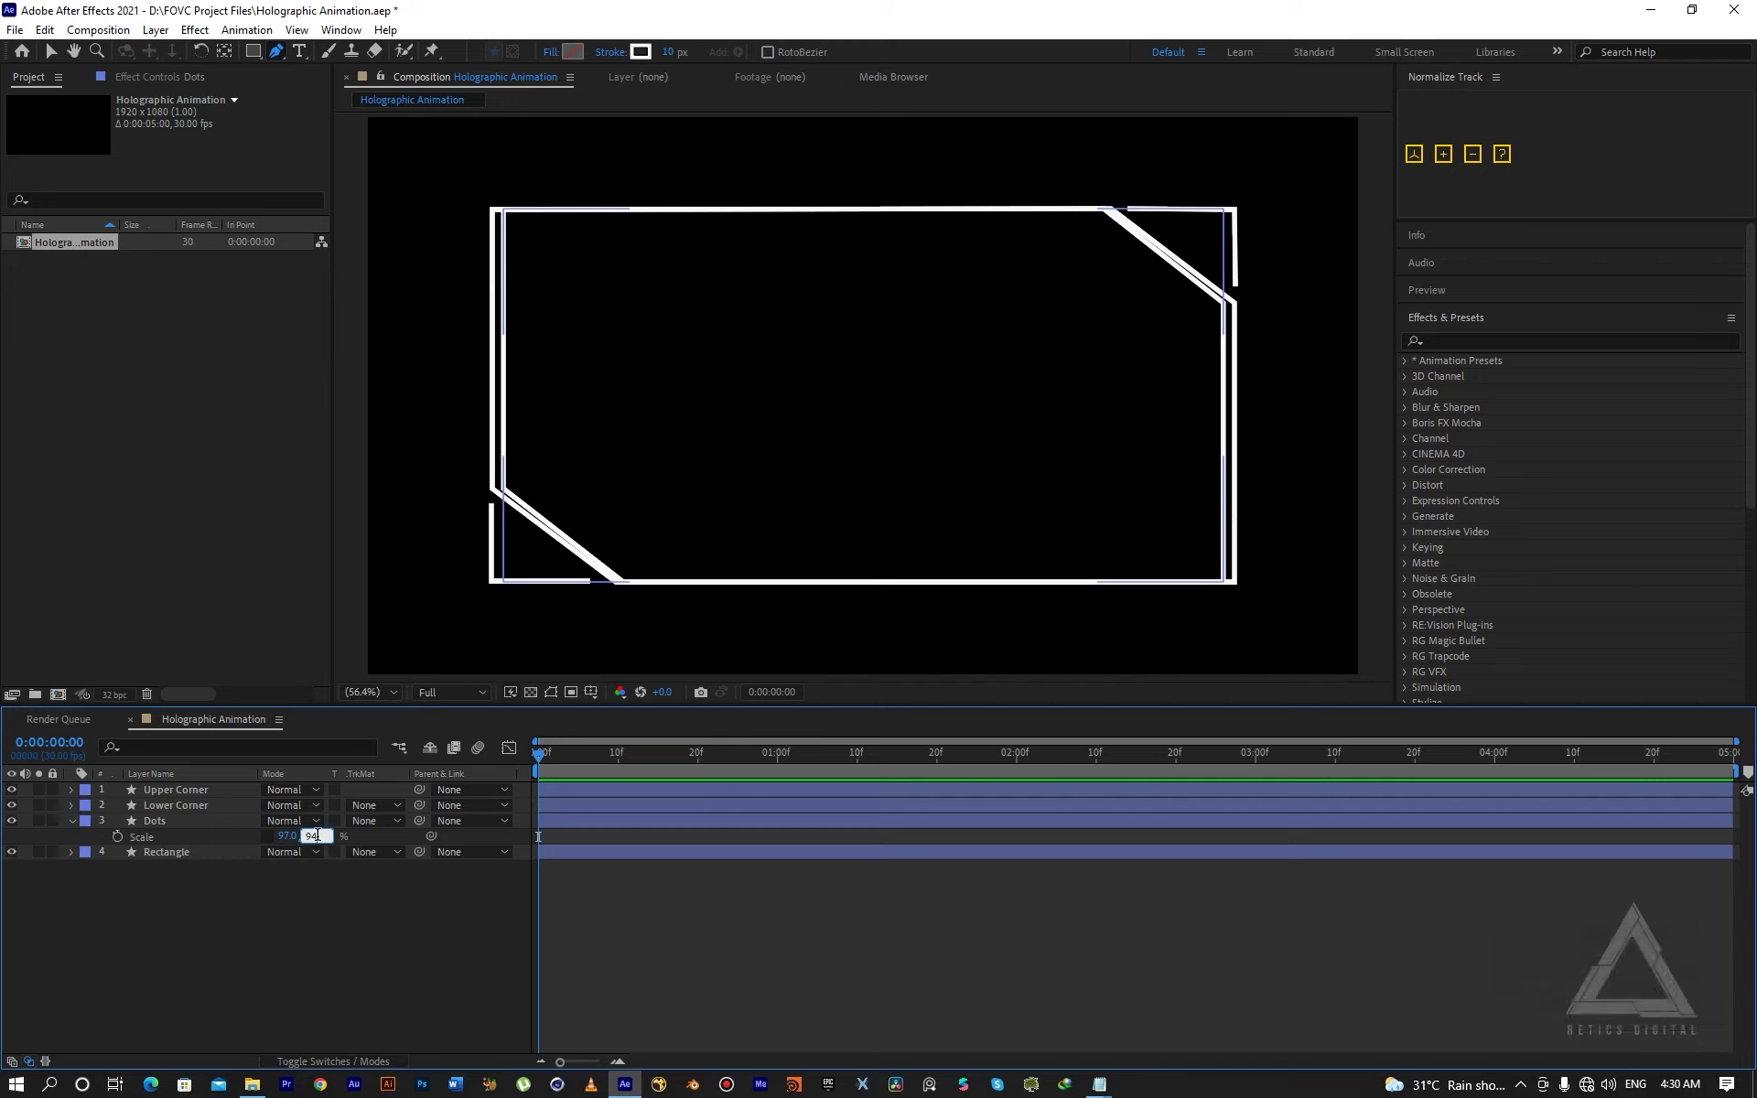
click(375, 837)
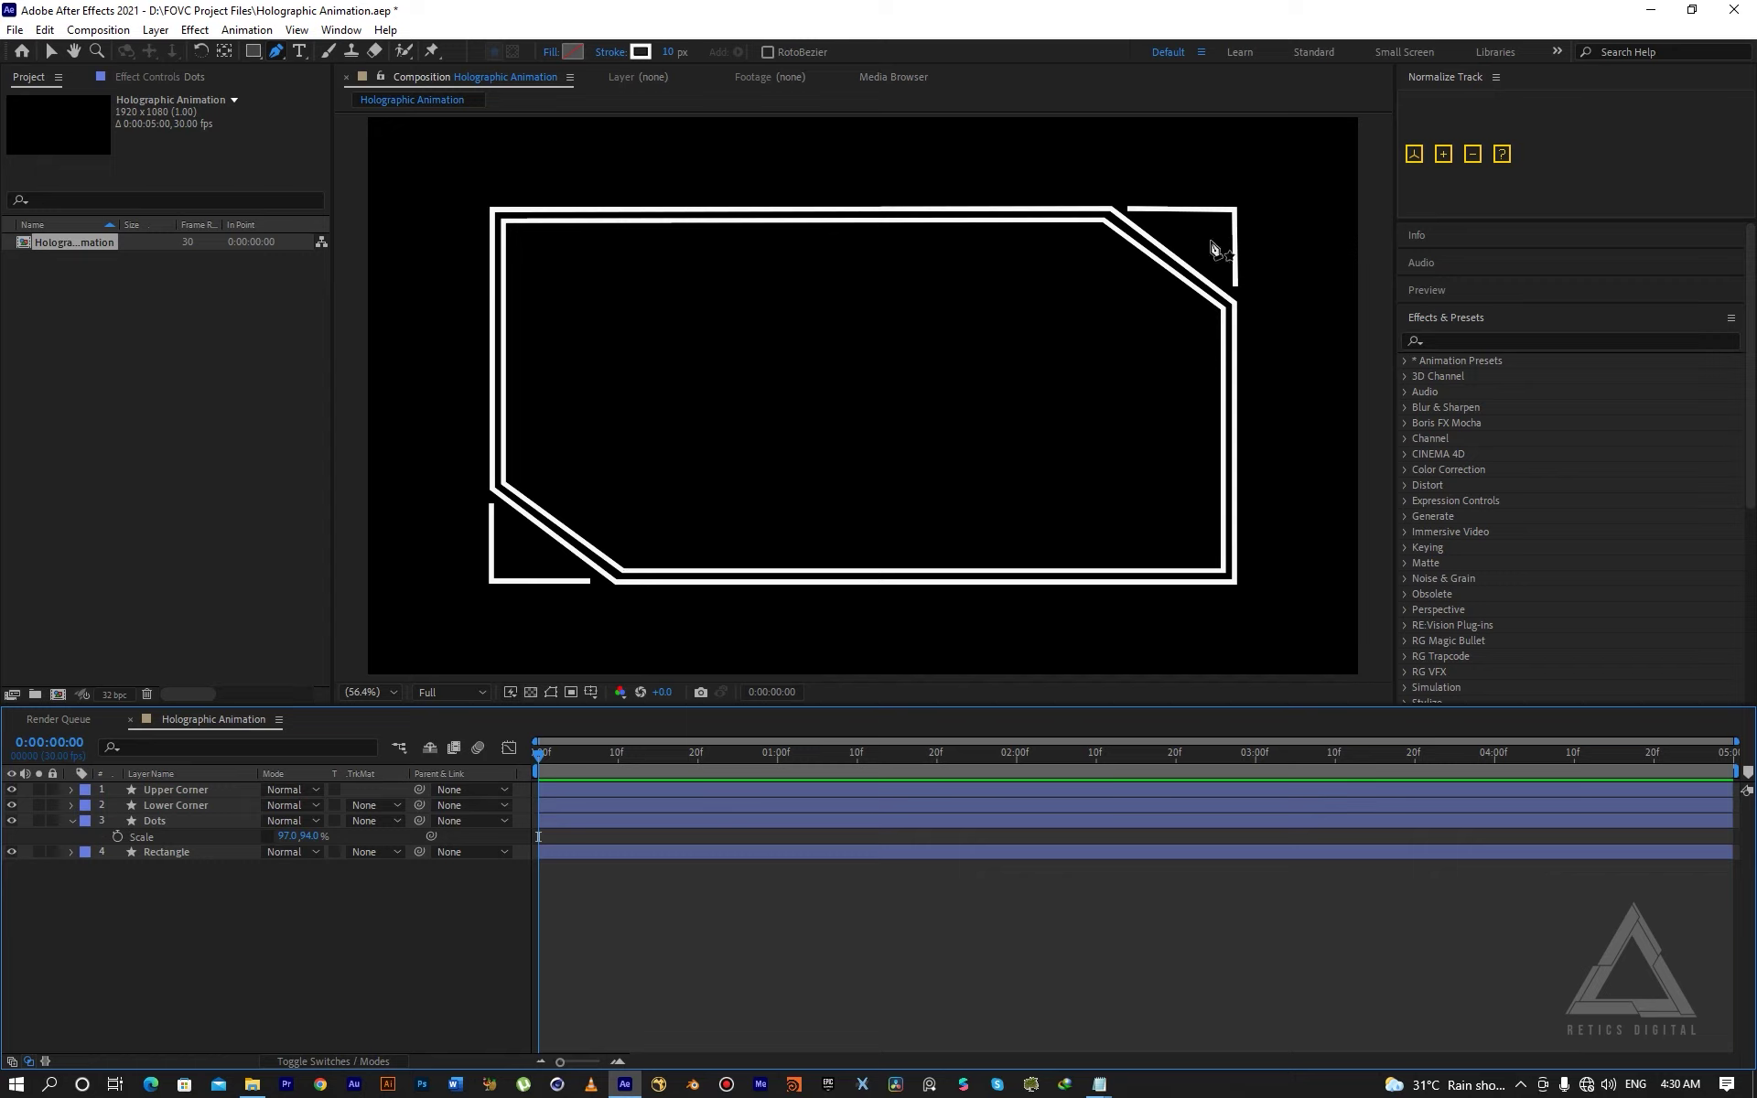
Switch to the Selection tool and expand the Dots layer's contents down to the components of Shape 1.
click(317, 852)
key(v)
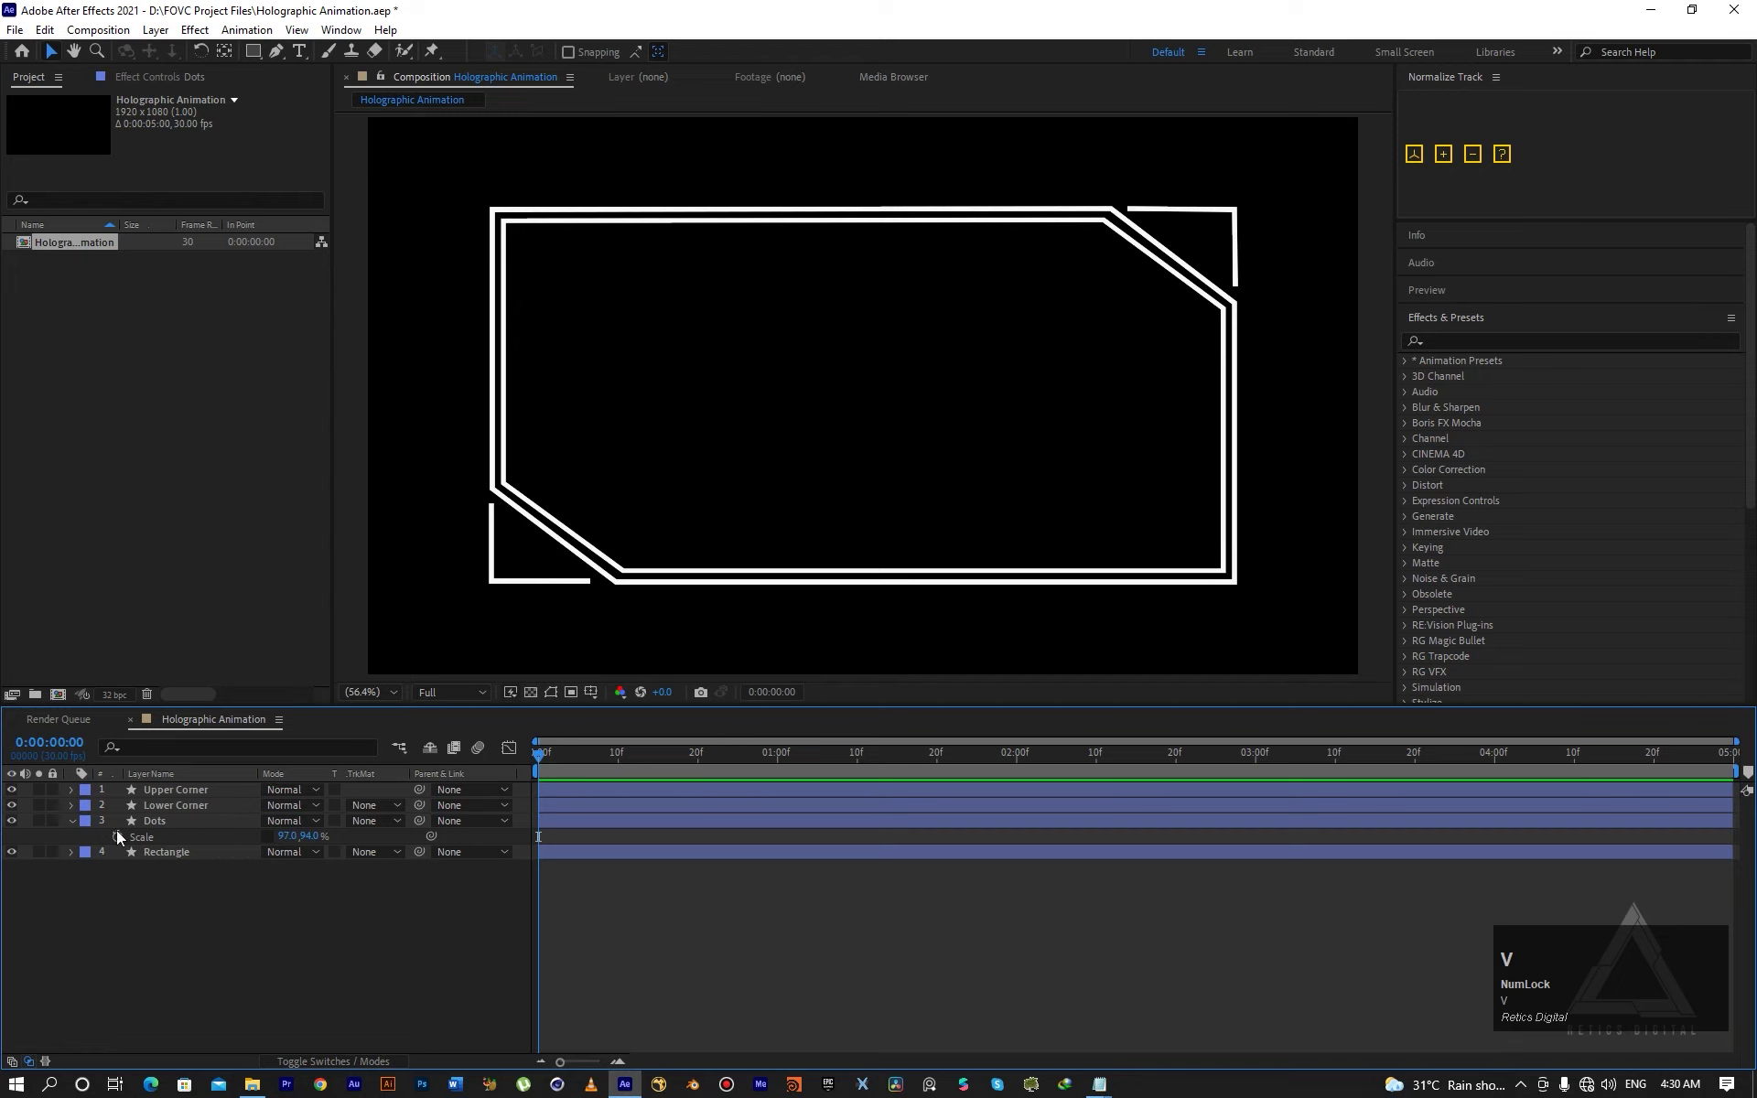
click(73, 822)
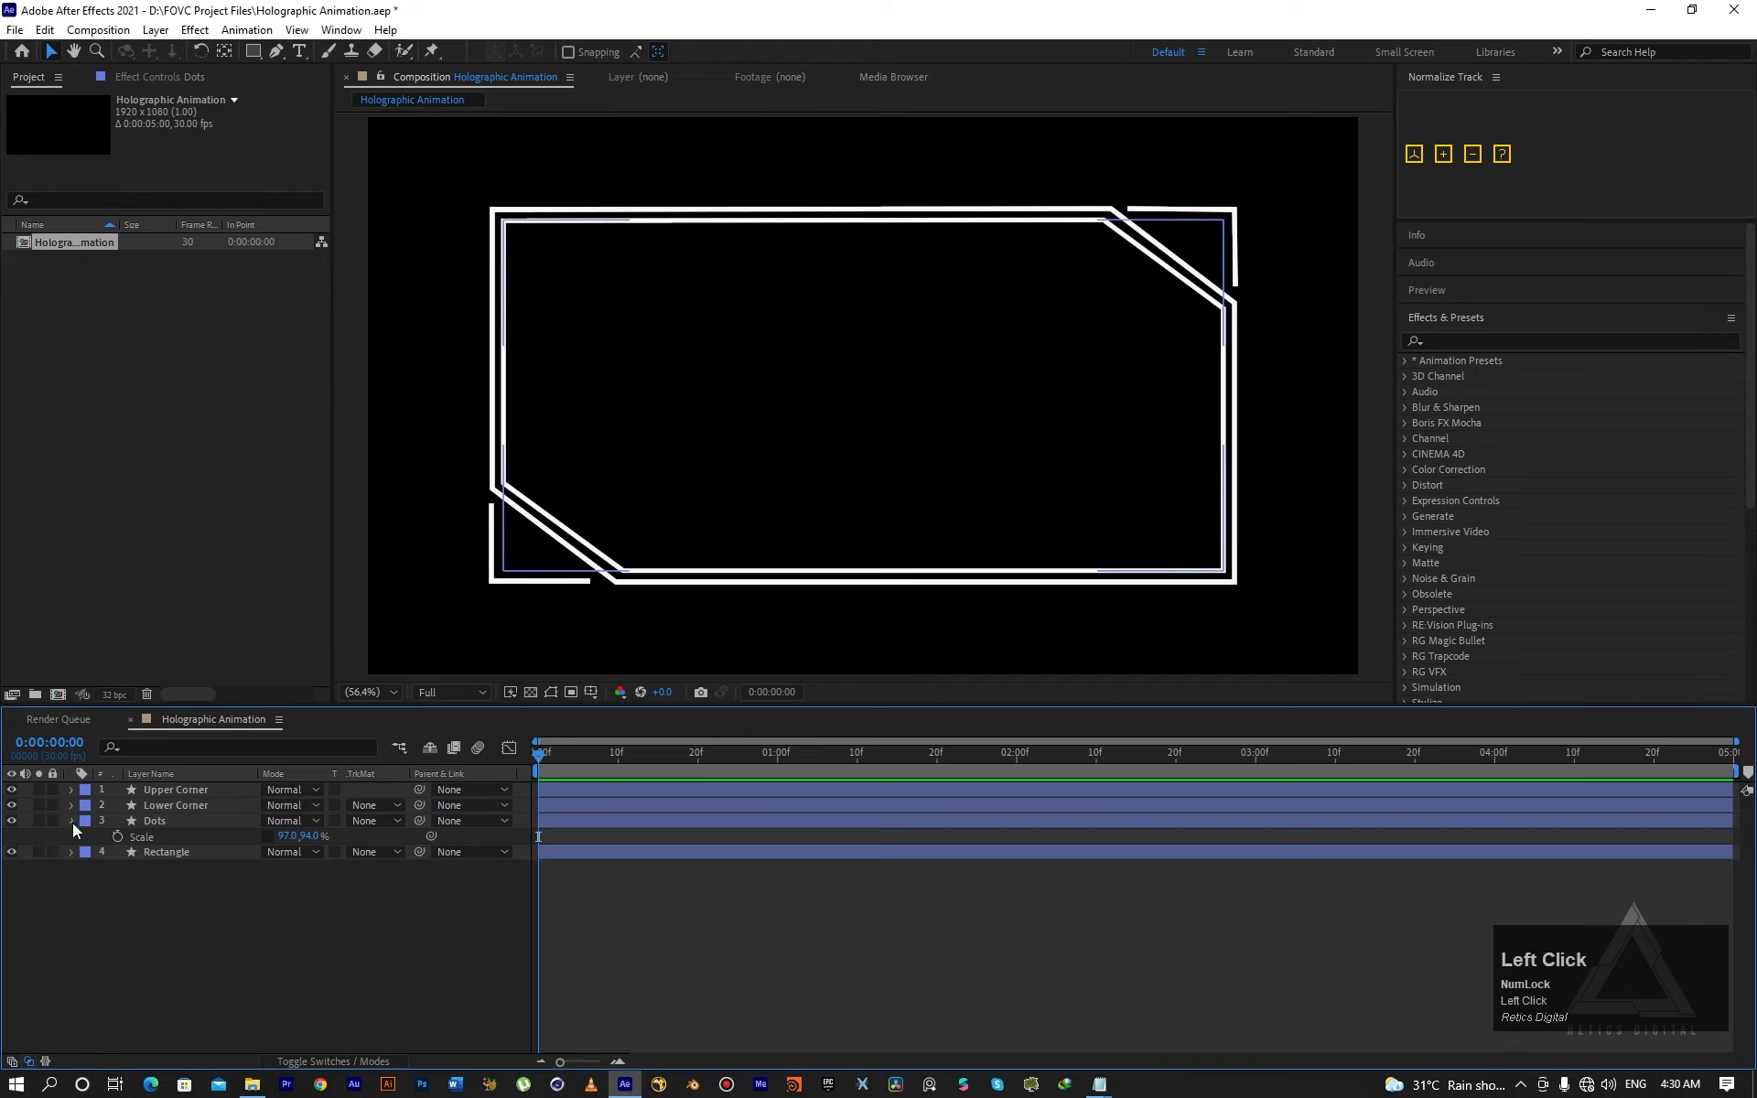
click(73, 823)
click(89, 853)
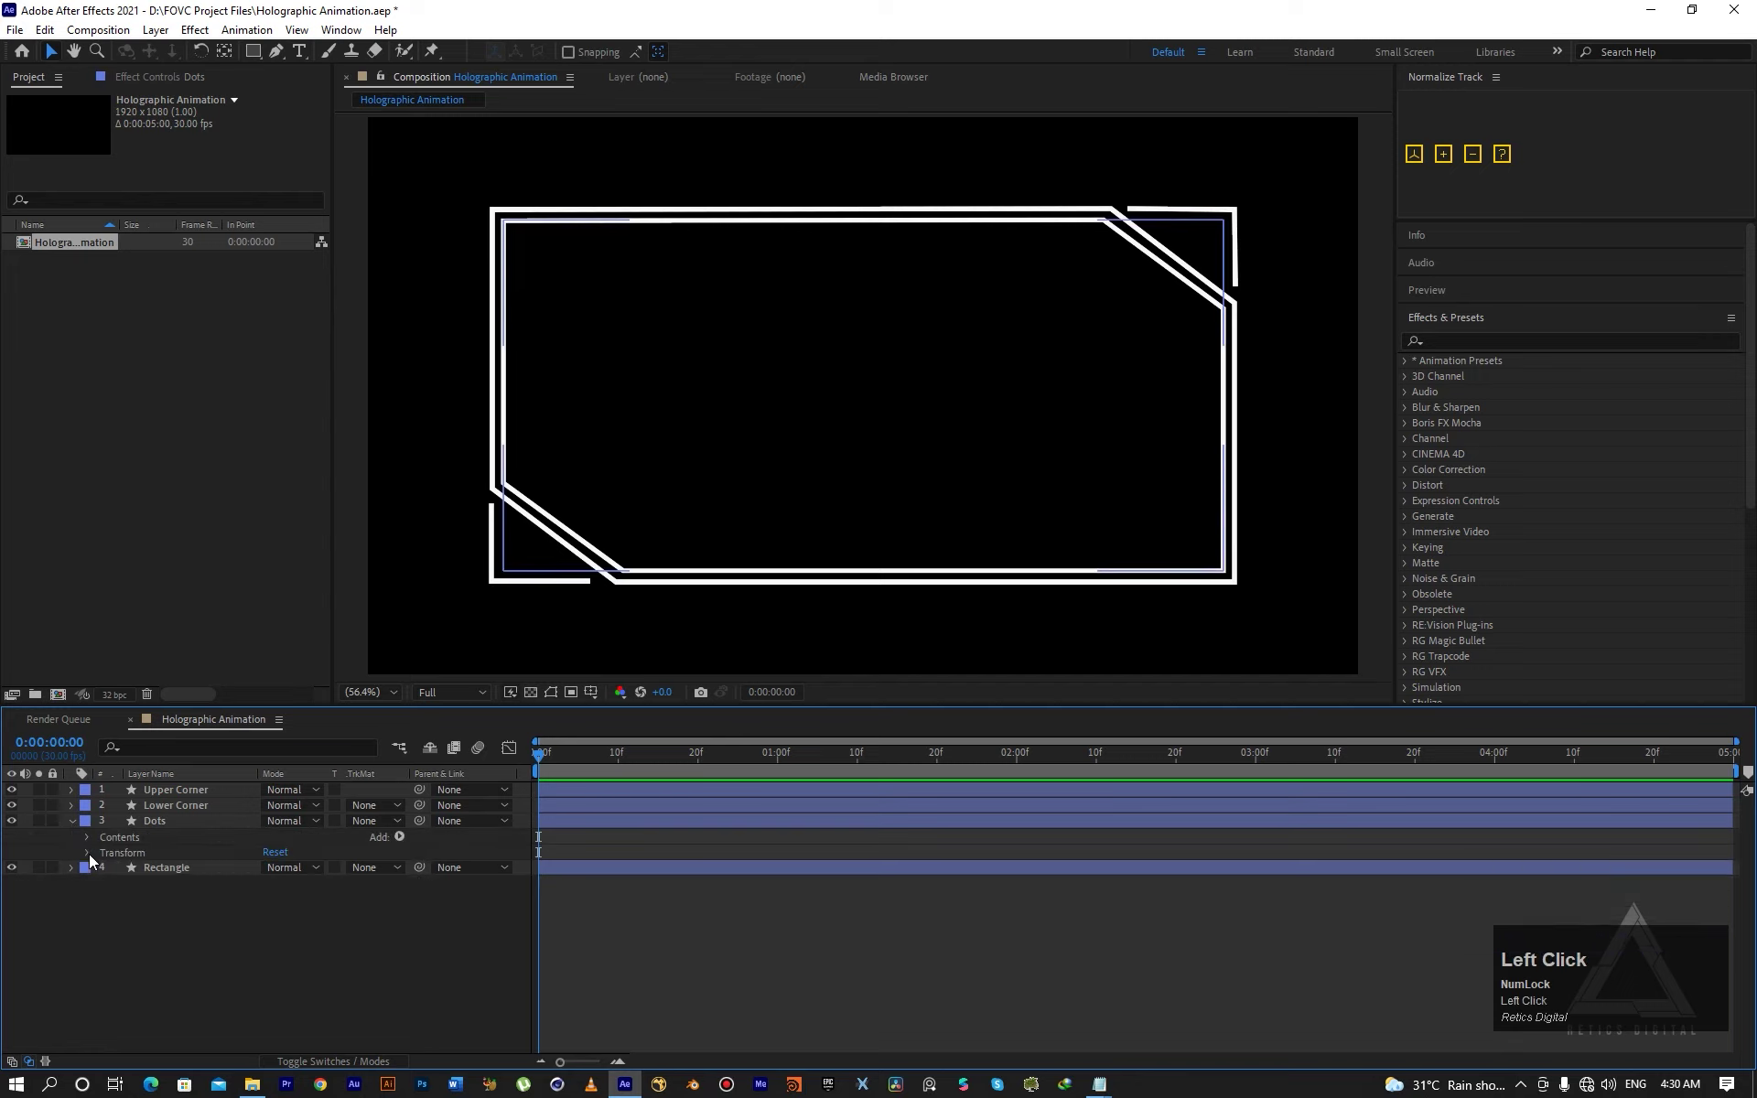
click(86, 837)
click(101, 853)
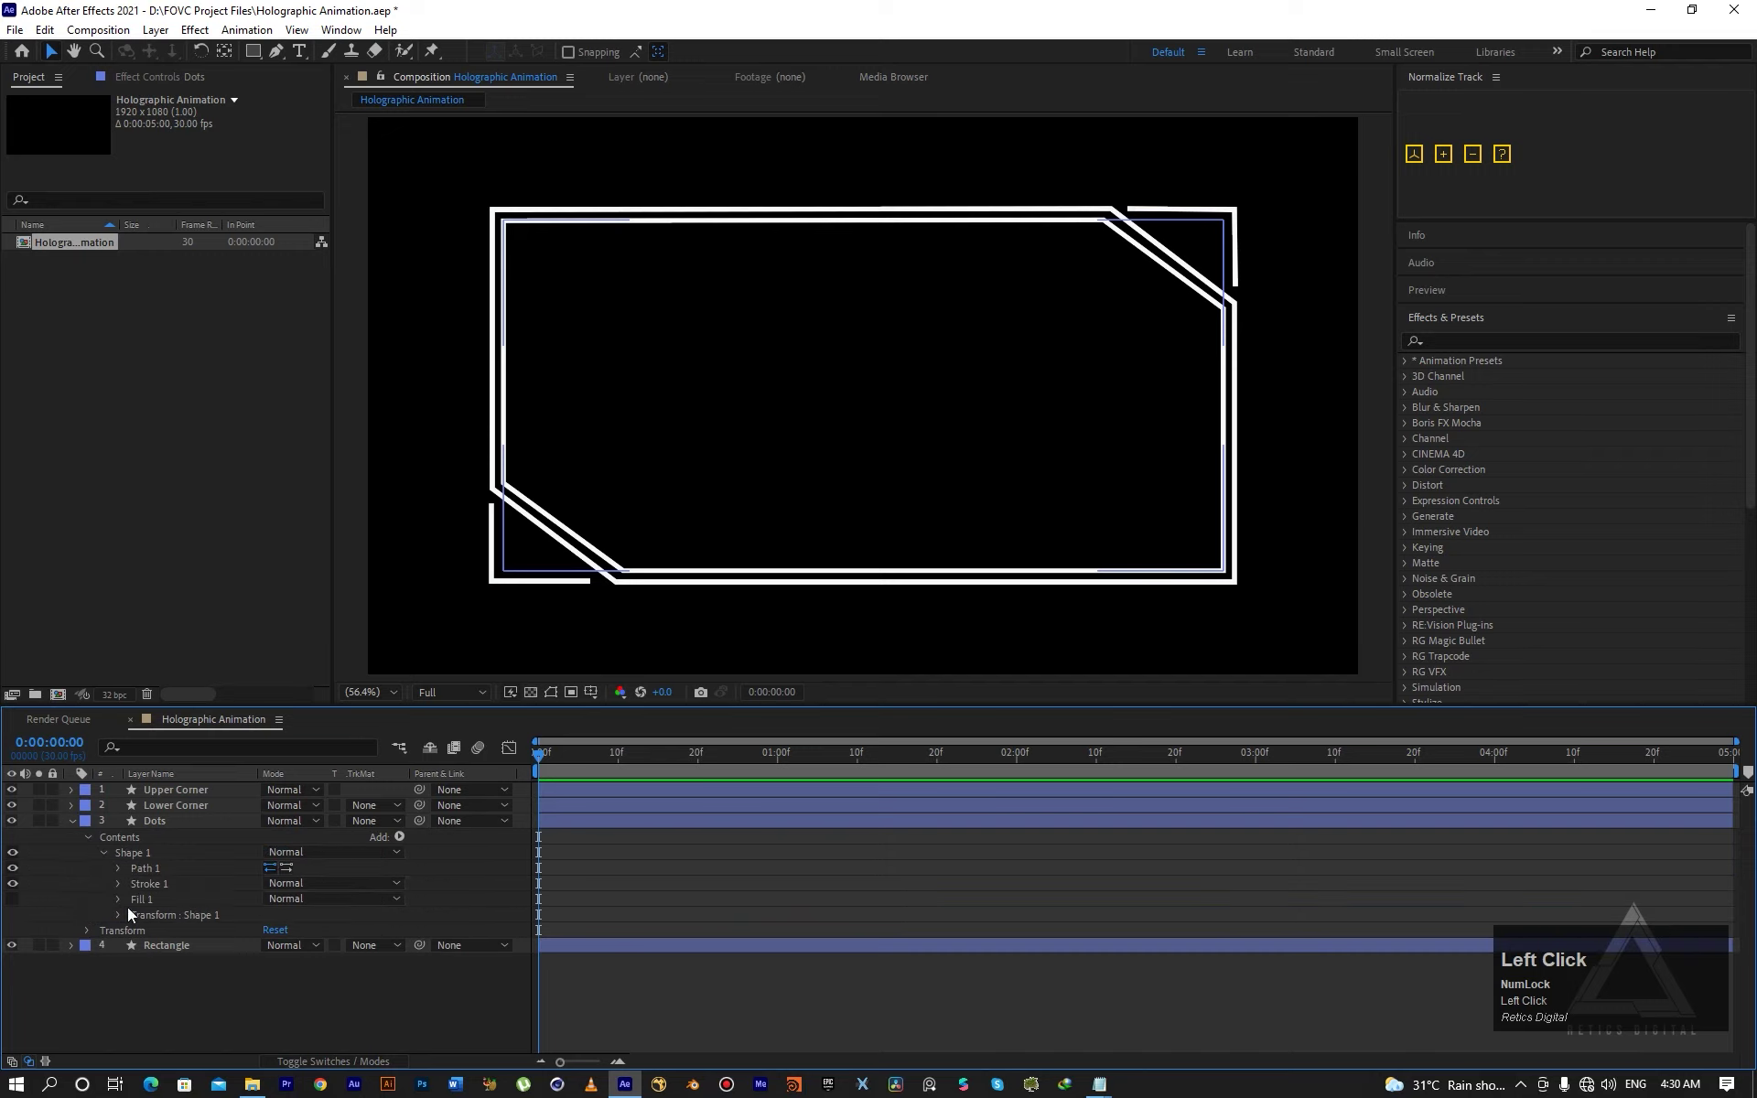
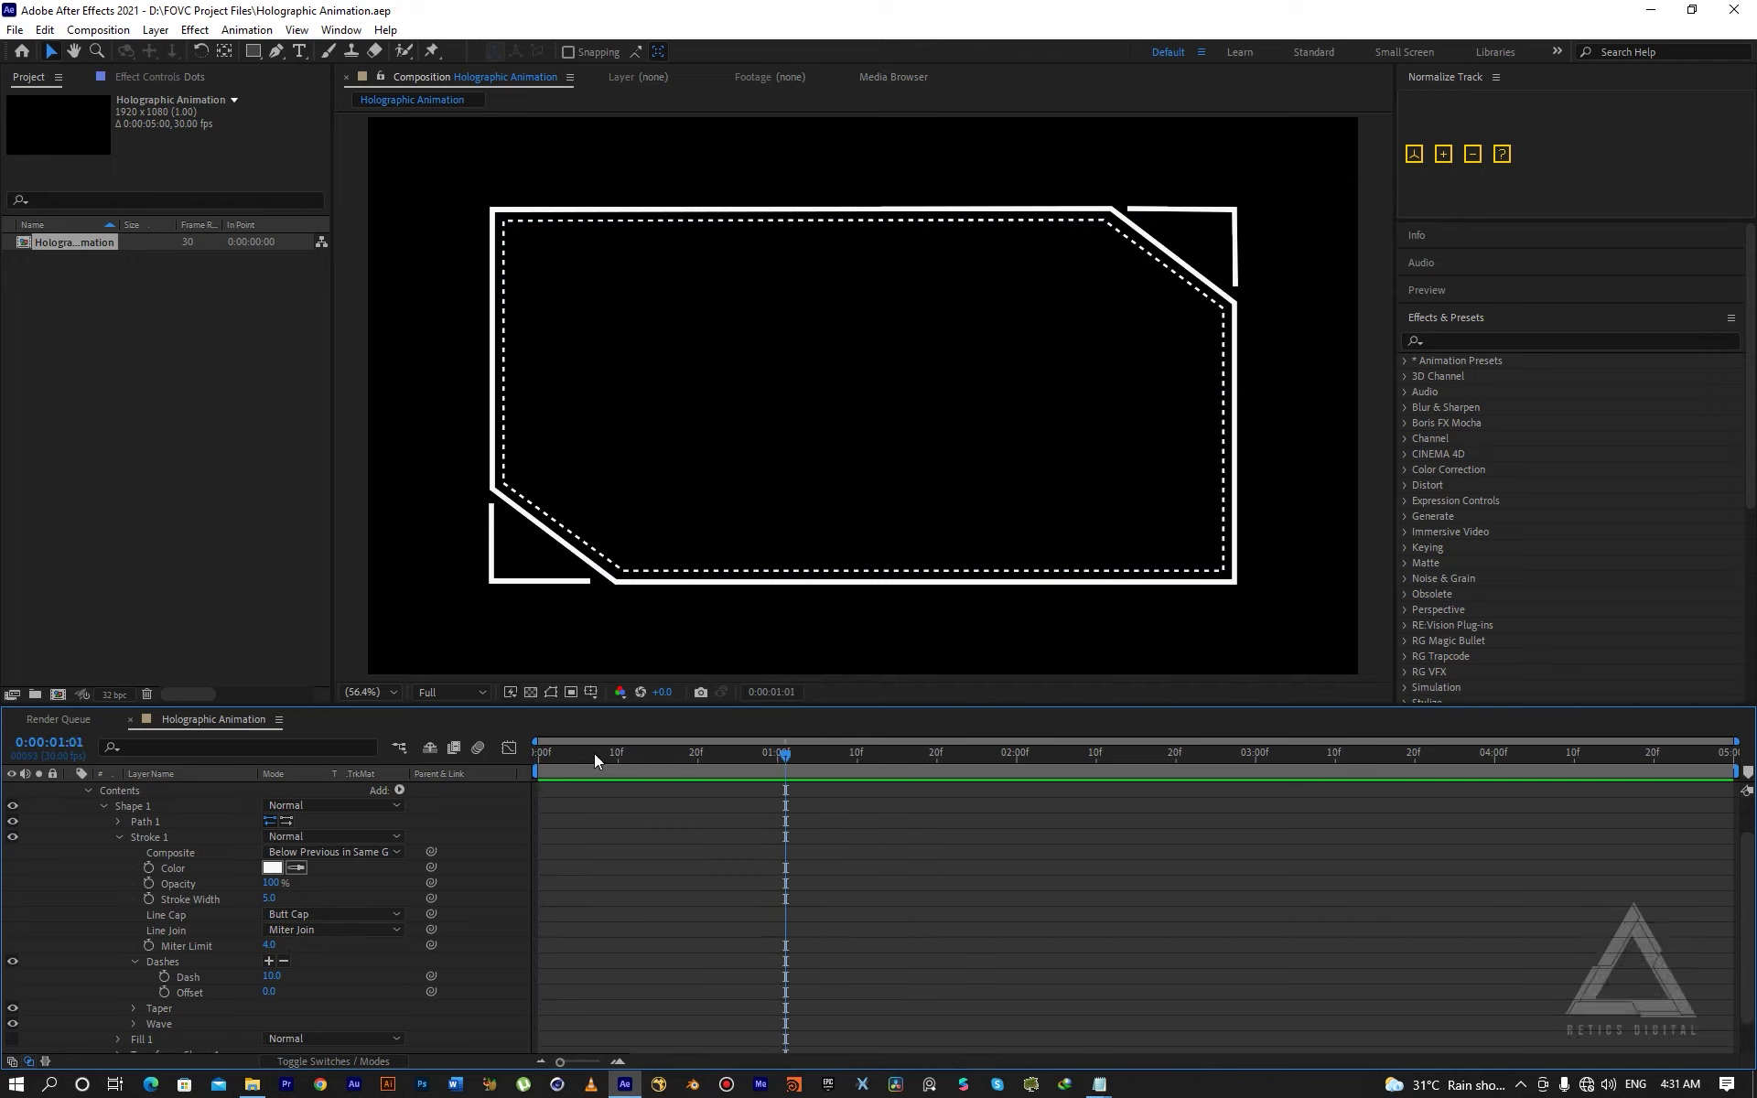
Try dash Offset values of about -20 and -35 on the Dots stroke, watching the dashes near the lower-left cut corner.
mouse_move(266, 995)
mouse_down()
mouse_move(366, 1014)
mouse_move(236, 1009)
mouse_up()
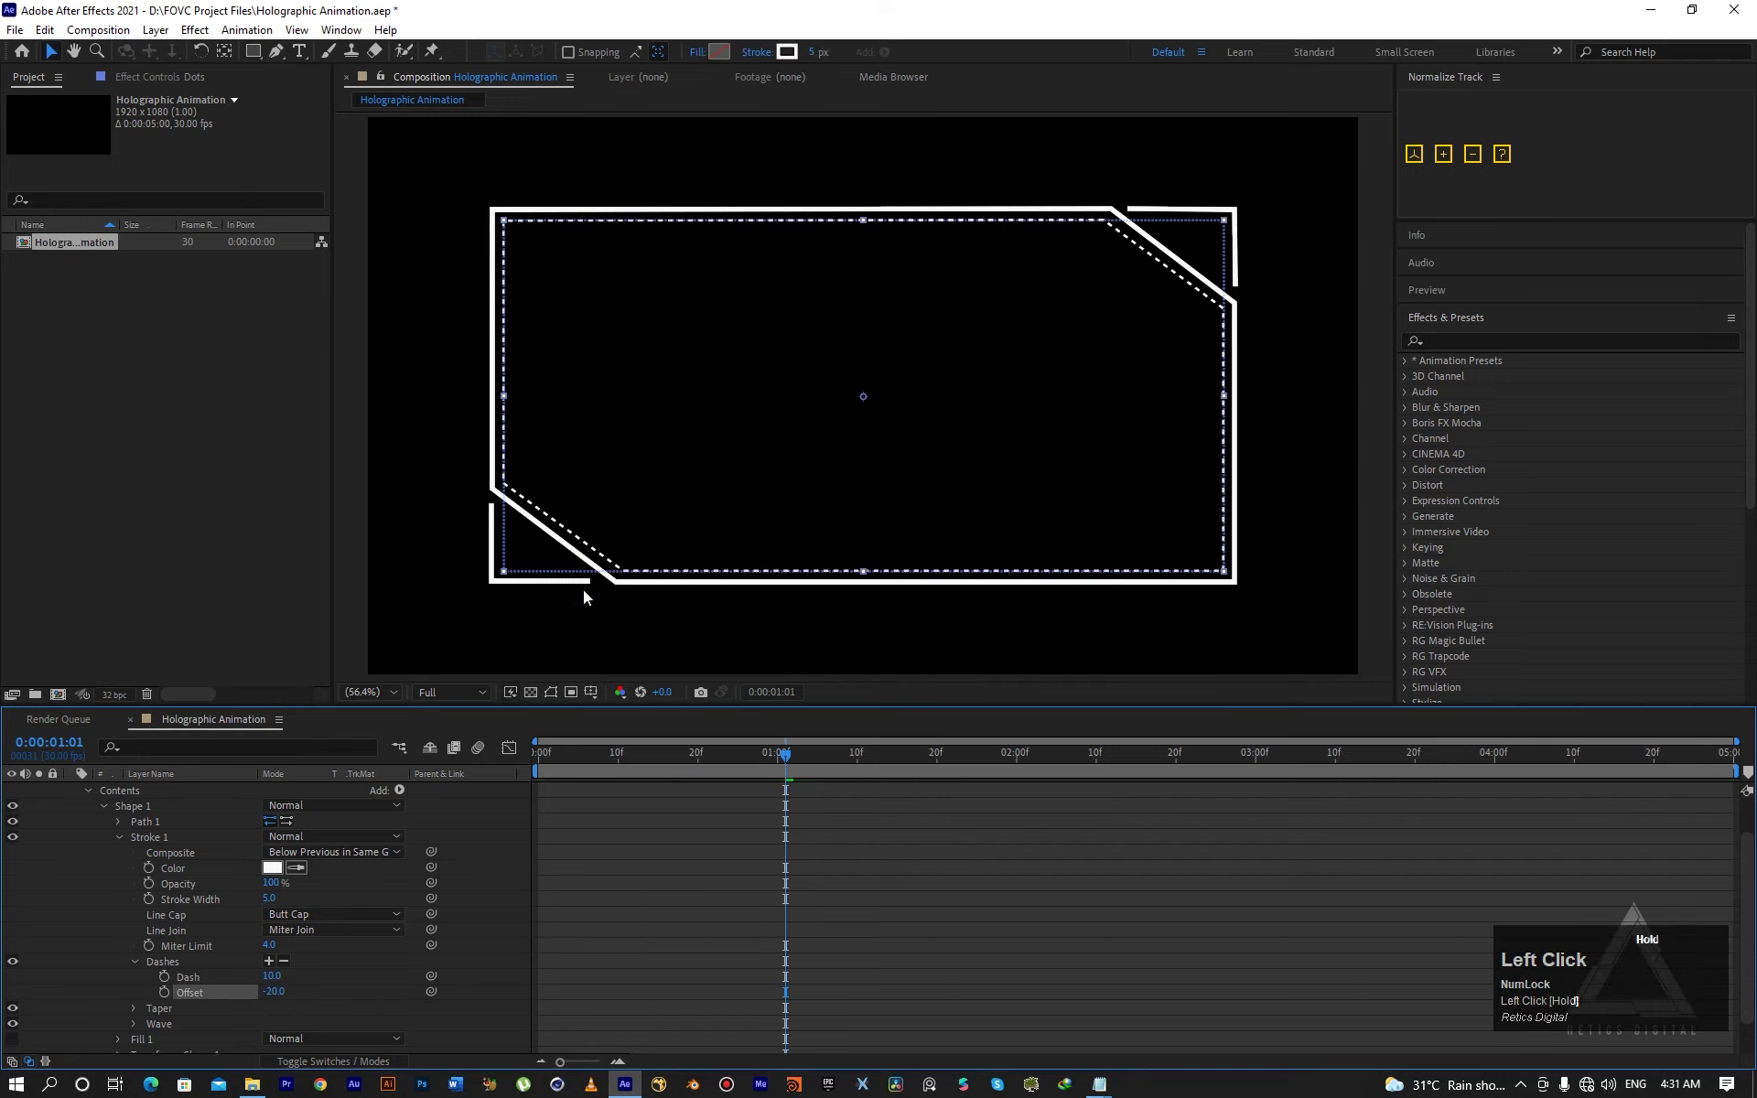
scroll(583, 546, up, 1)
key(space)
drag(480, 591, 839, 504)
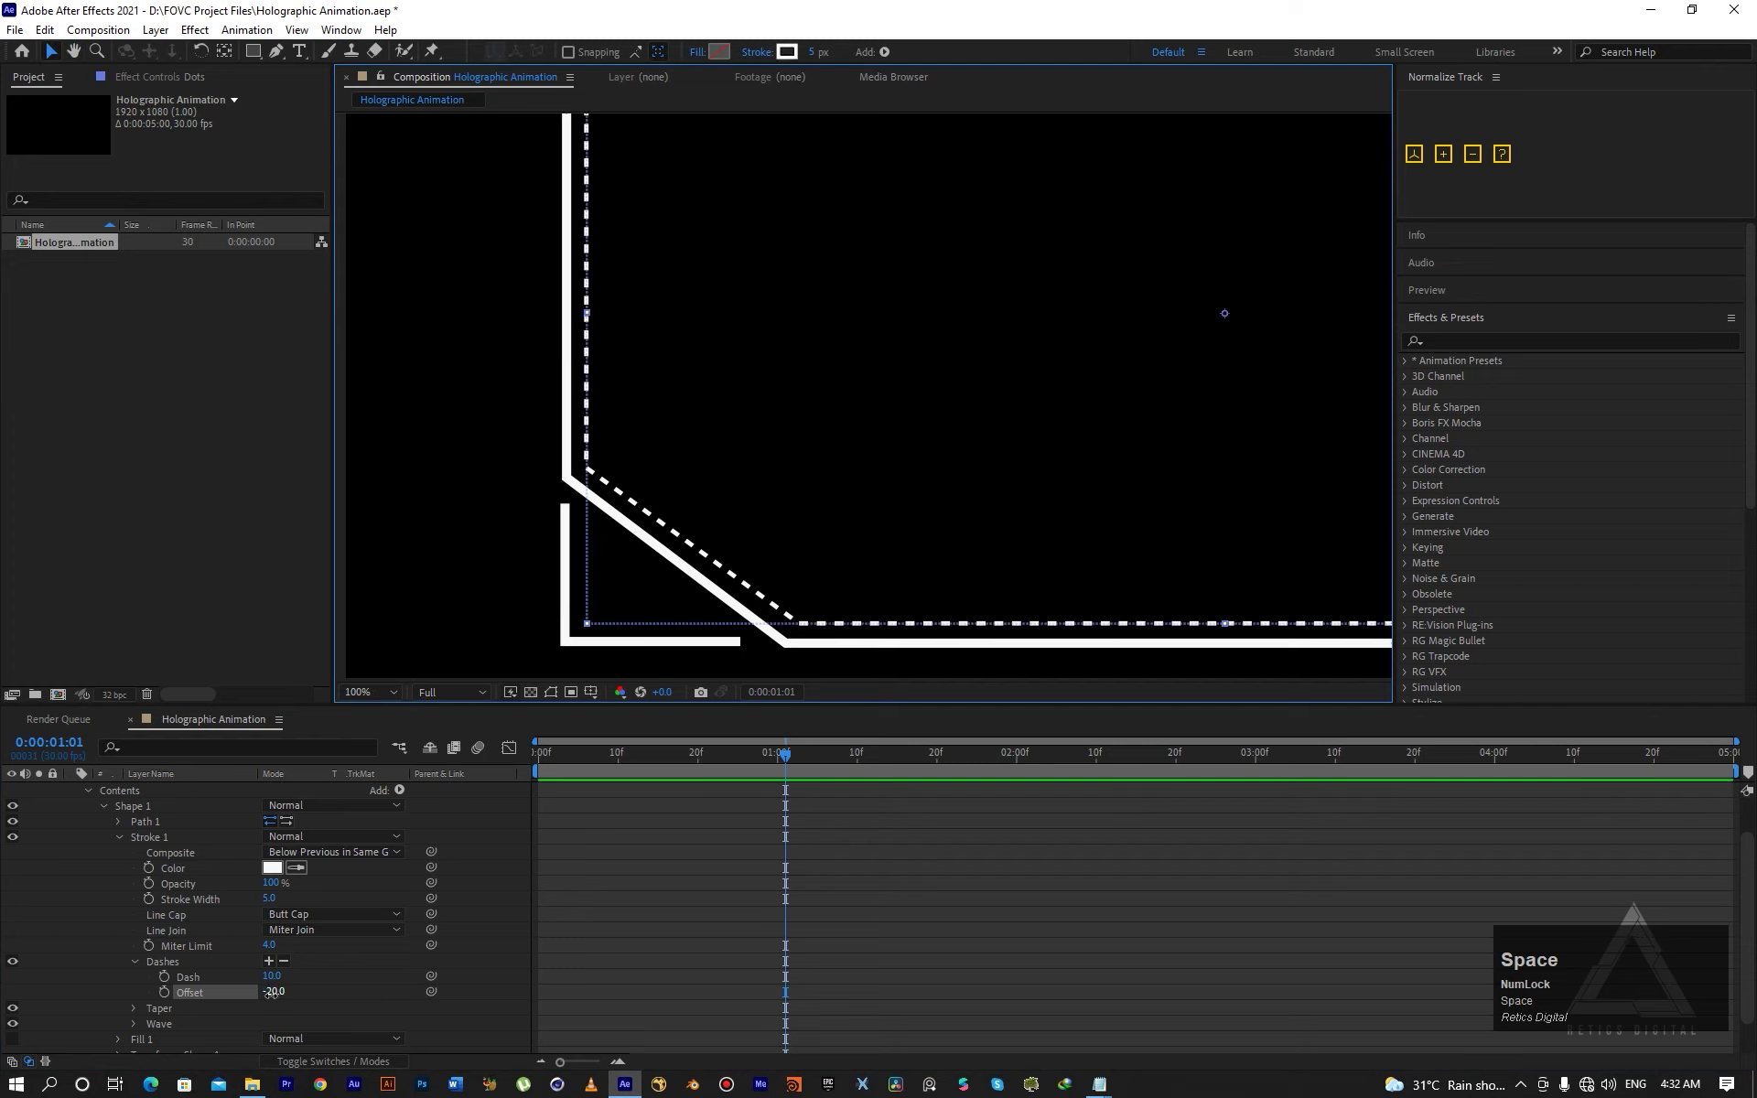
mouse_move(273, 992)
mouse_down()
mouse_move(329, 1001)
mouse_move(421, 975)
mouse_up()
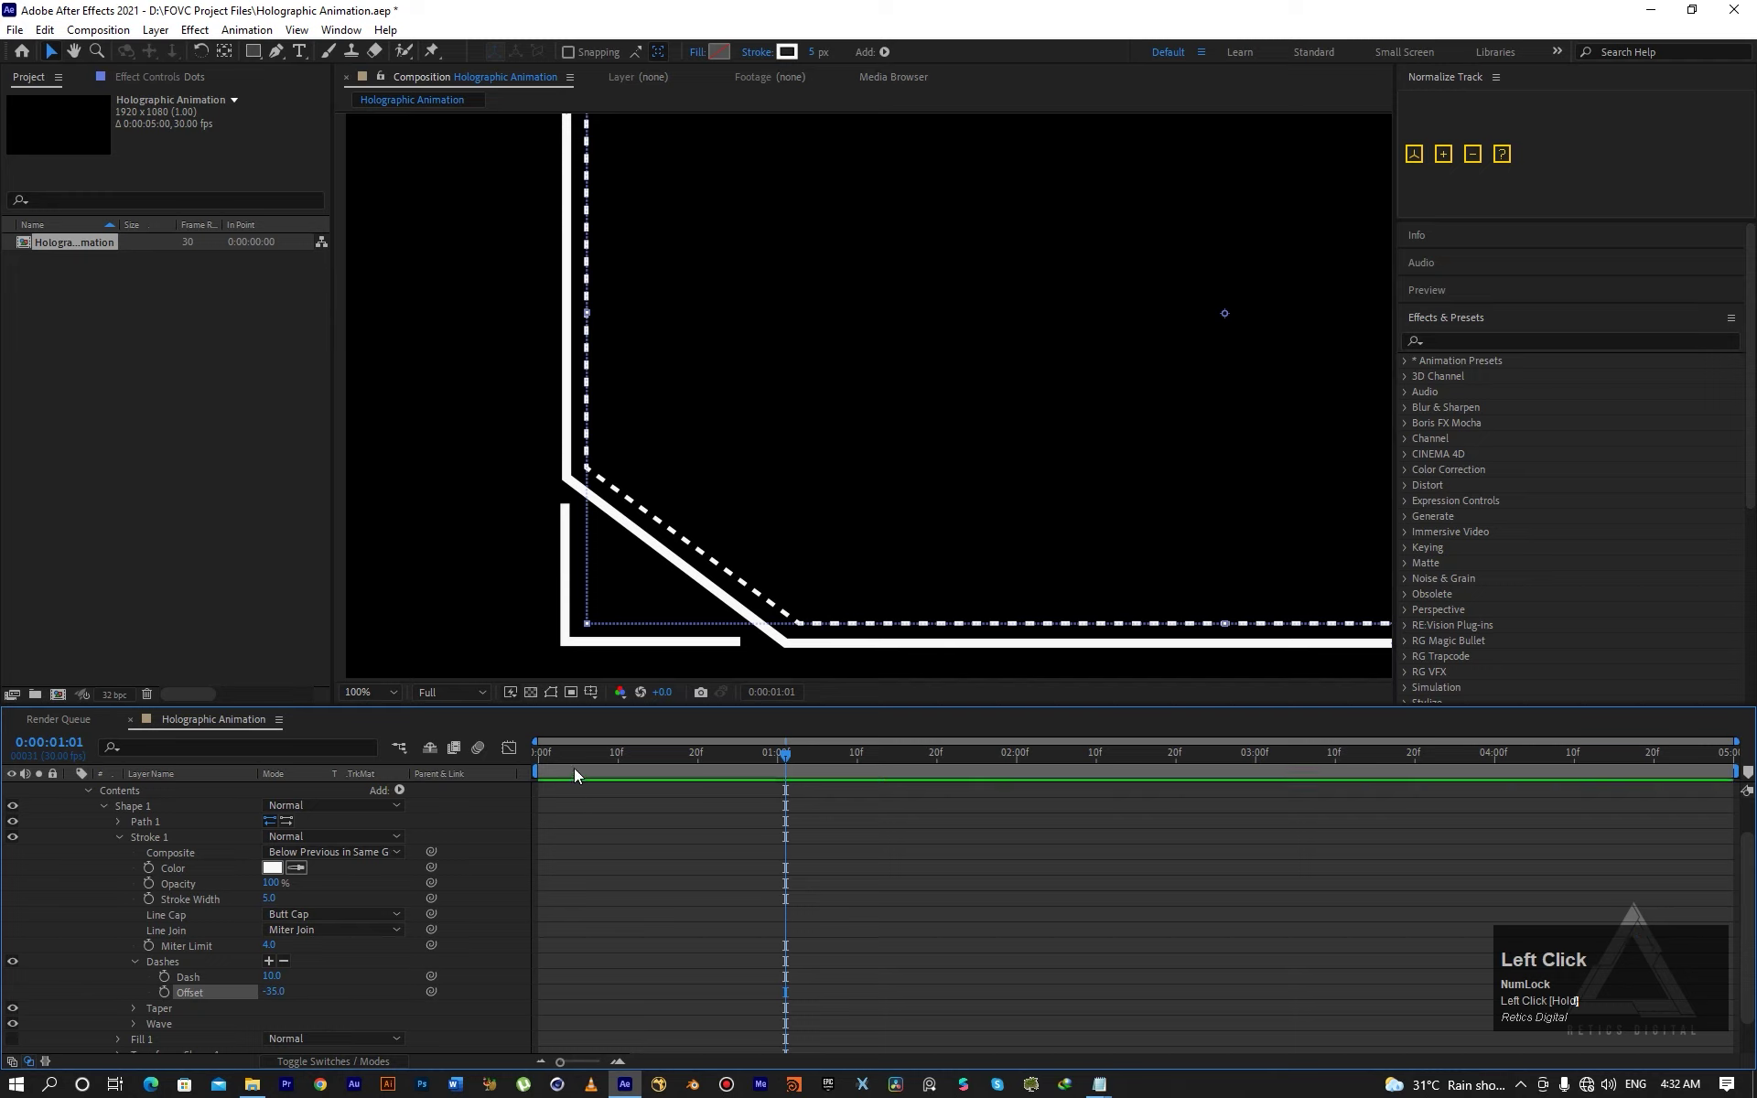
Set the Dots stroke's dash Offset to 0 at the first frame and start keyframing it.
drag(569, 767, 511, 767)
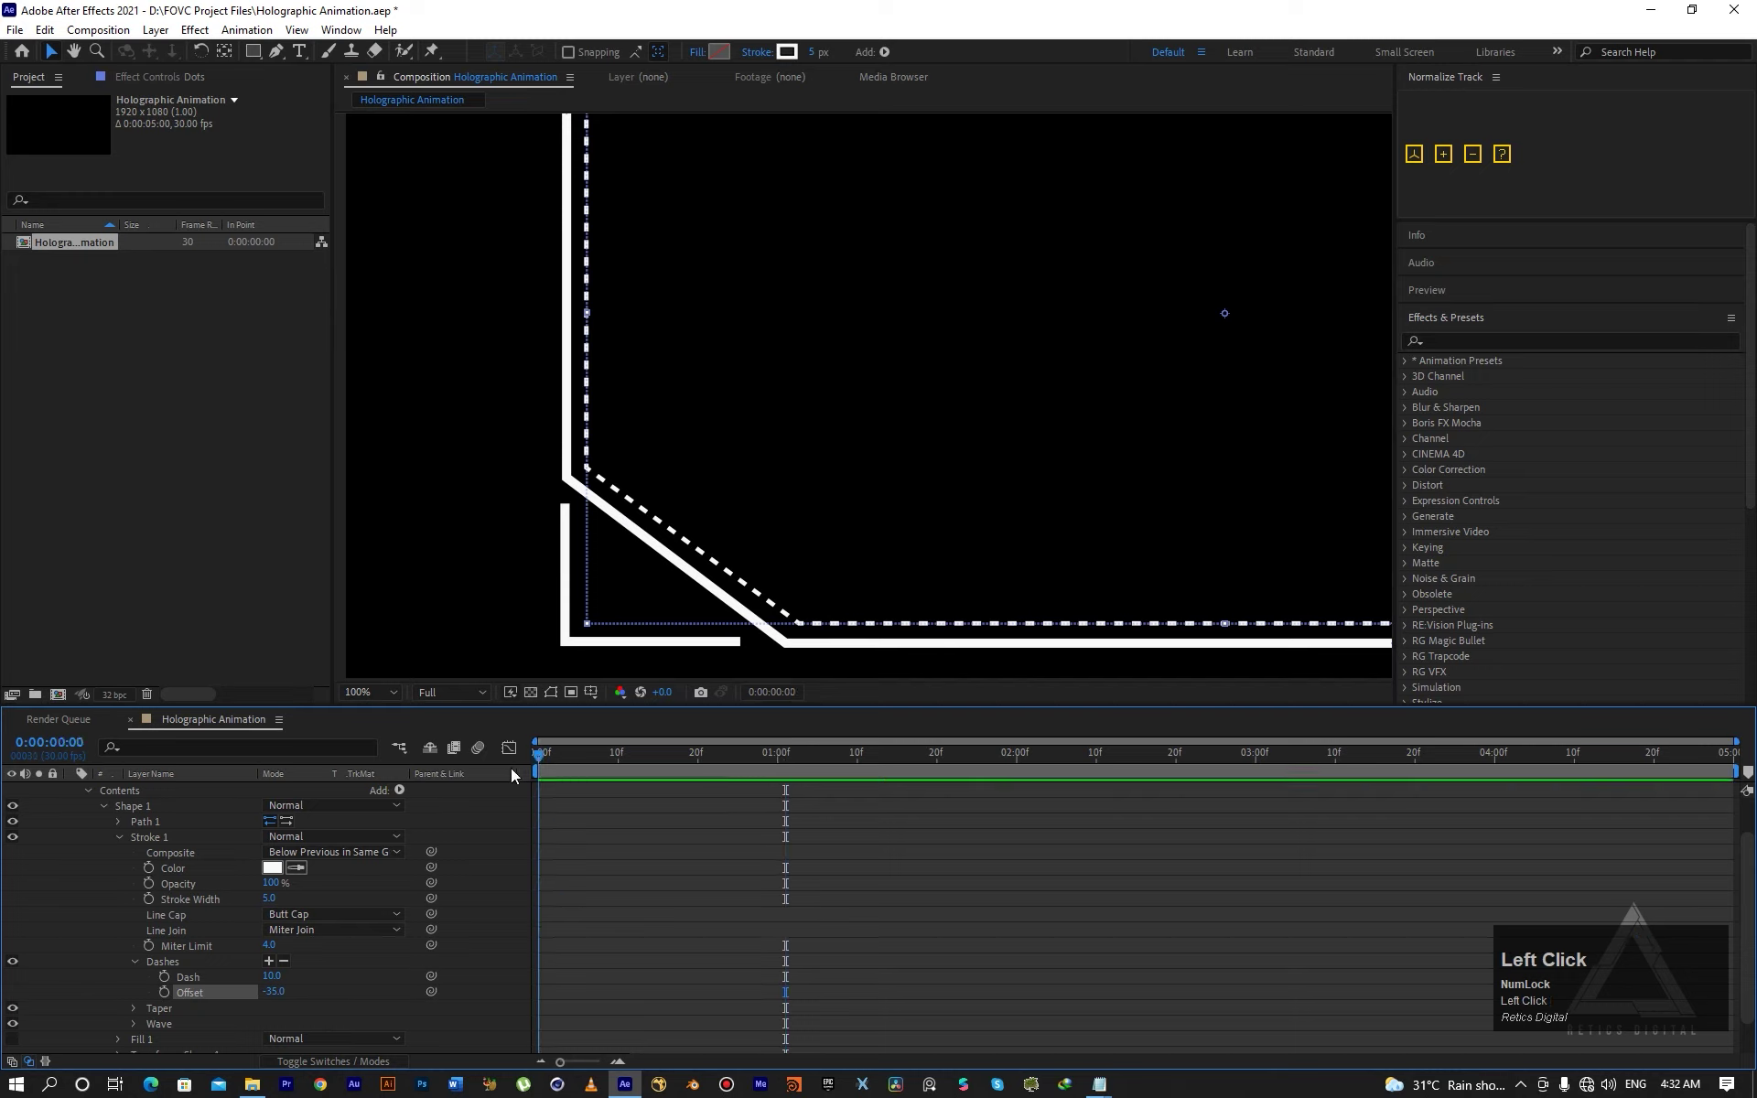
click(279, 992)
text(0)
key(Return)
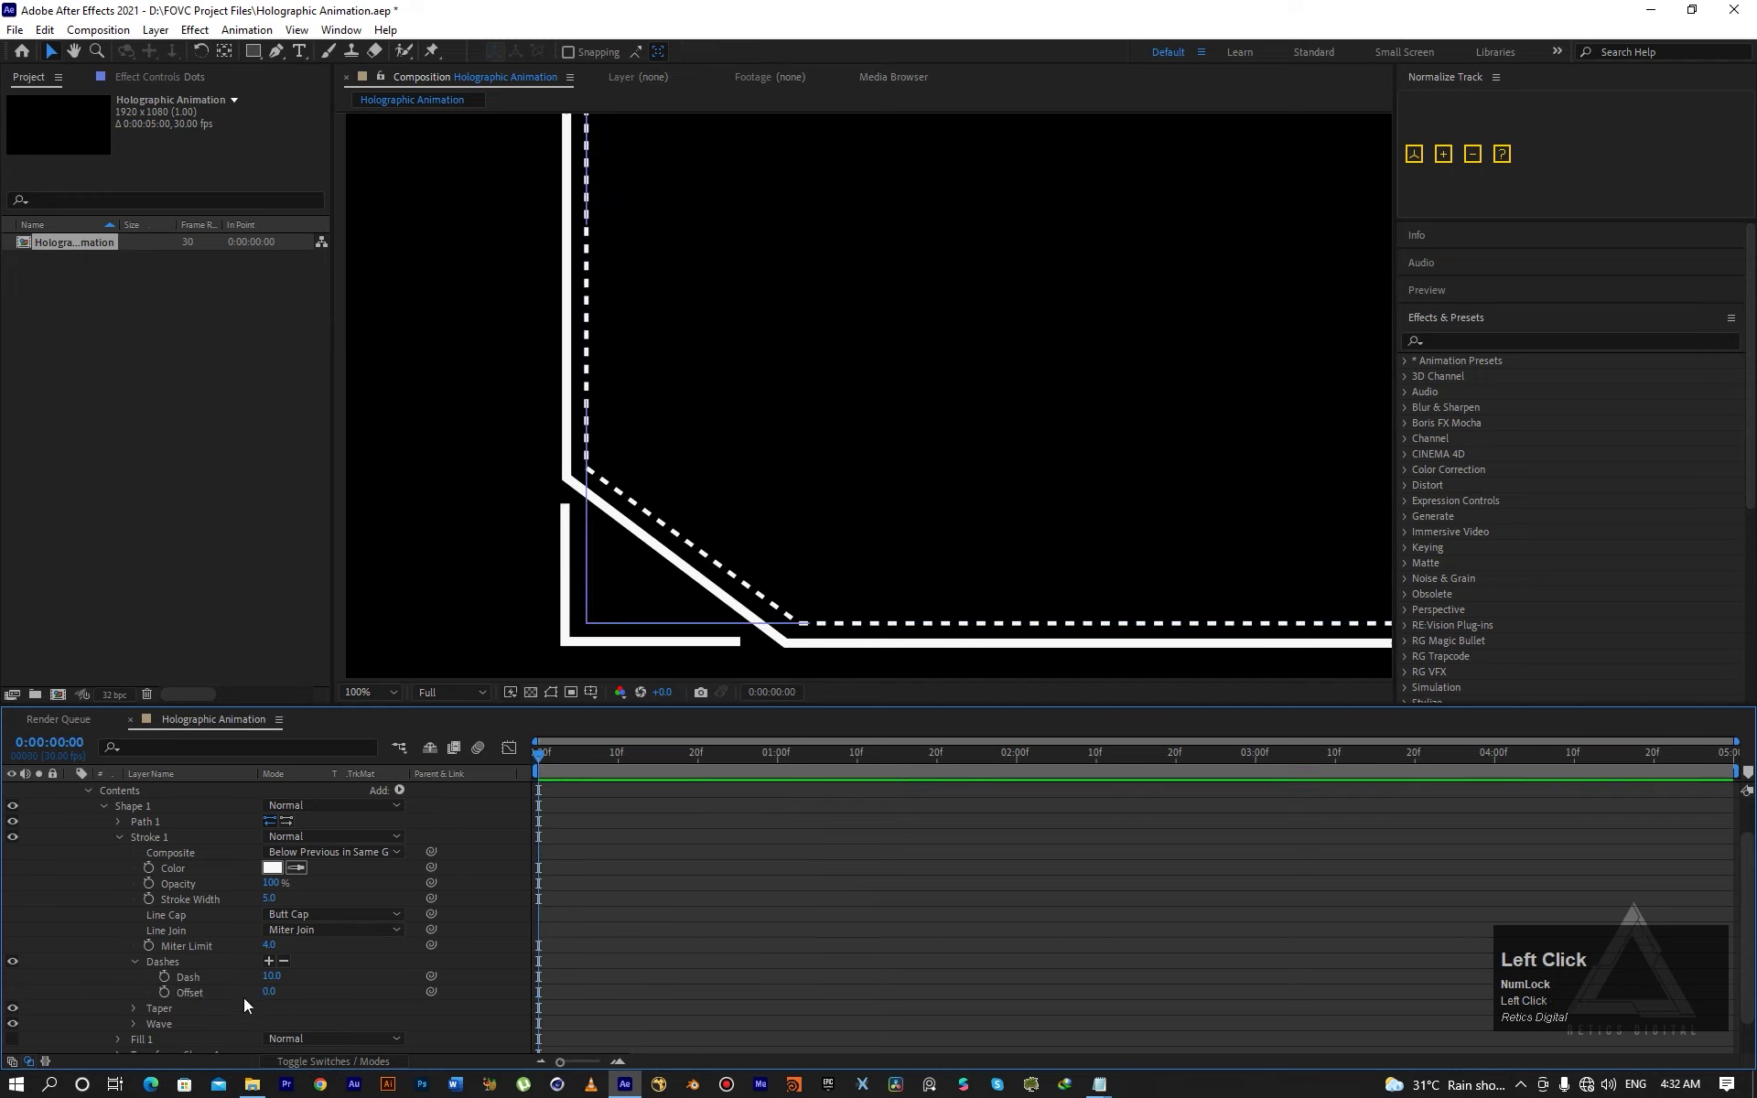
click(166, 996)
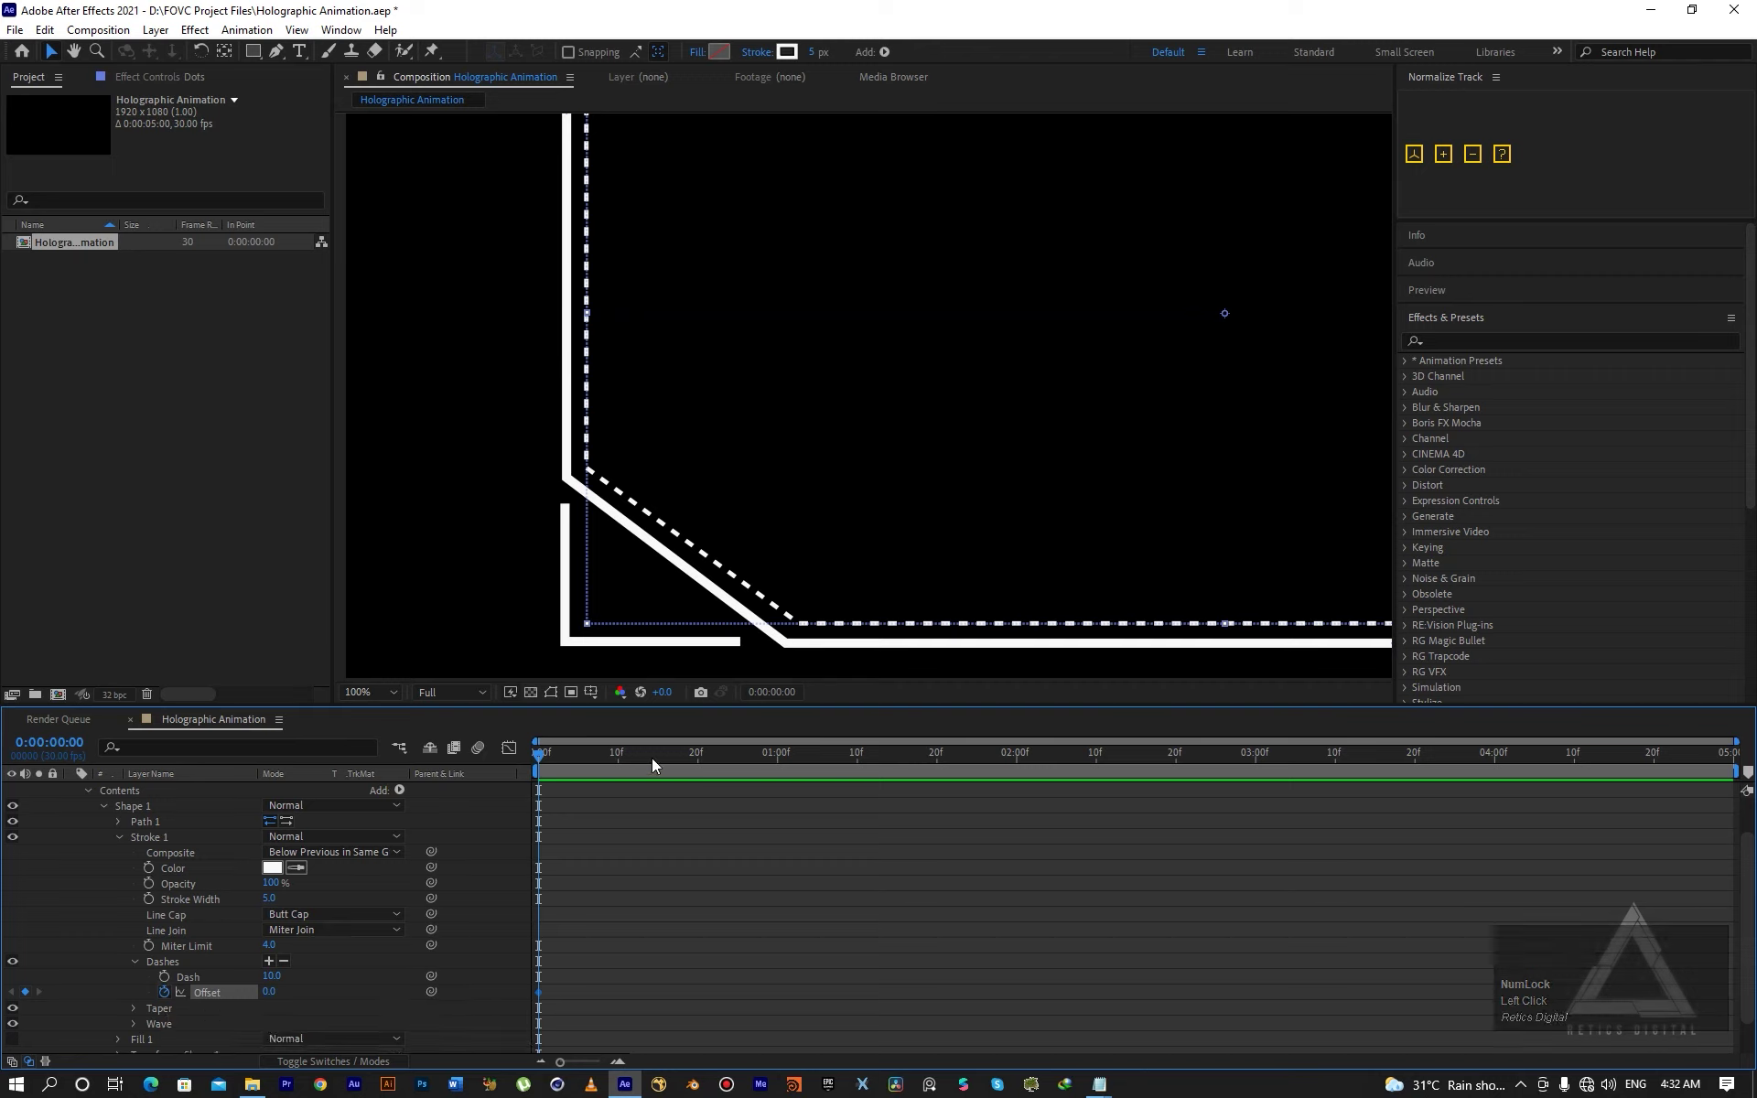
Keyframe the Dots stroke's dash Offset at -800 on the last frame, 0:00:04:29.
drag(652, 758, 1730, 758)
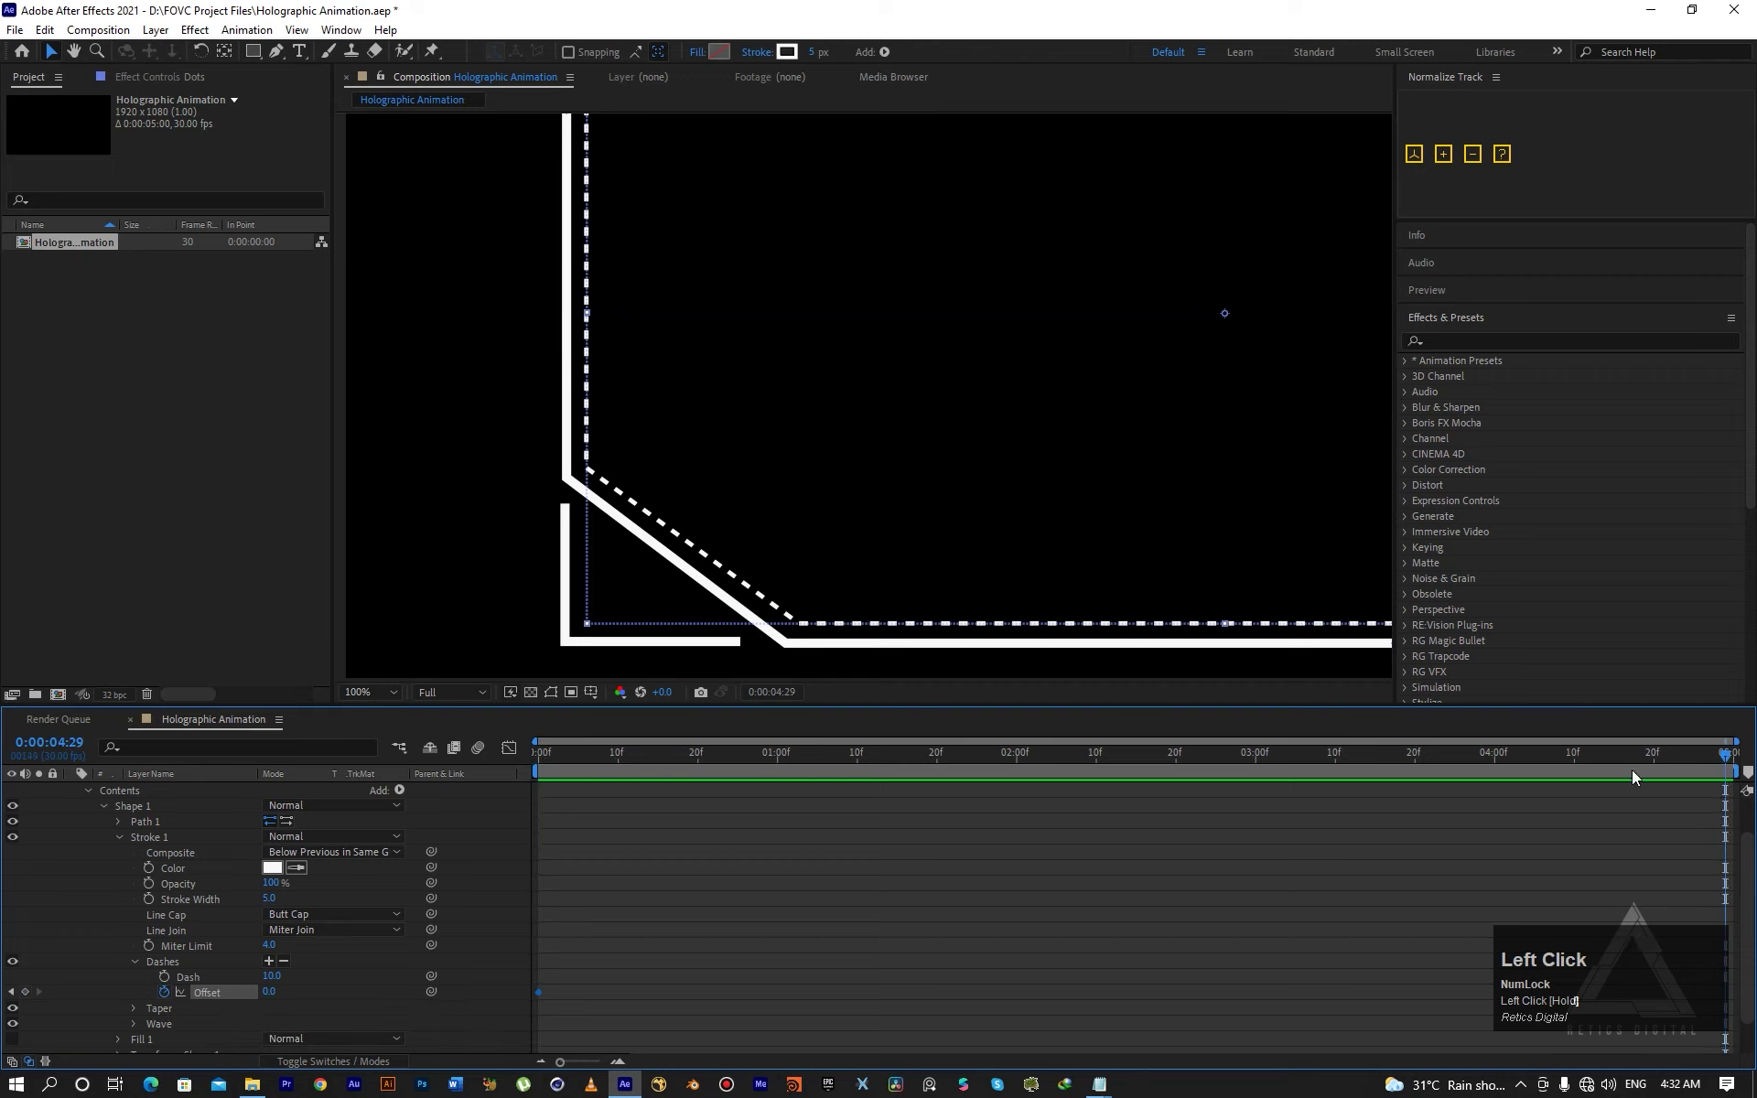
click(269, 991)
text(-)
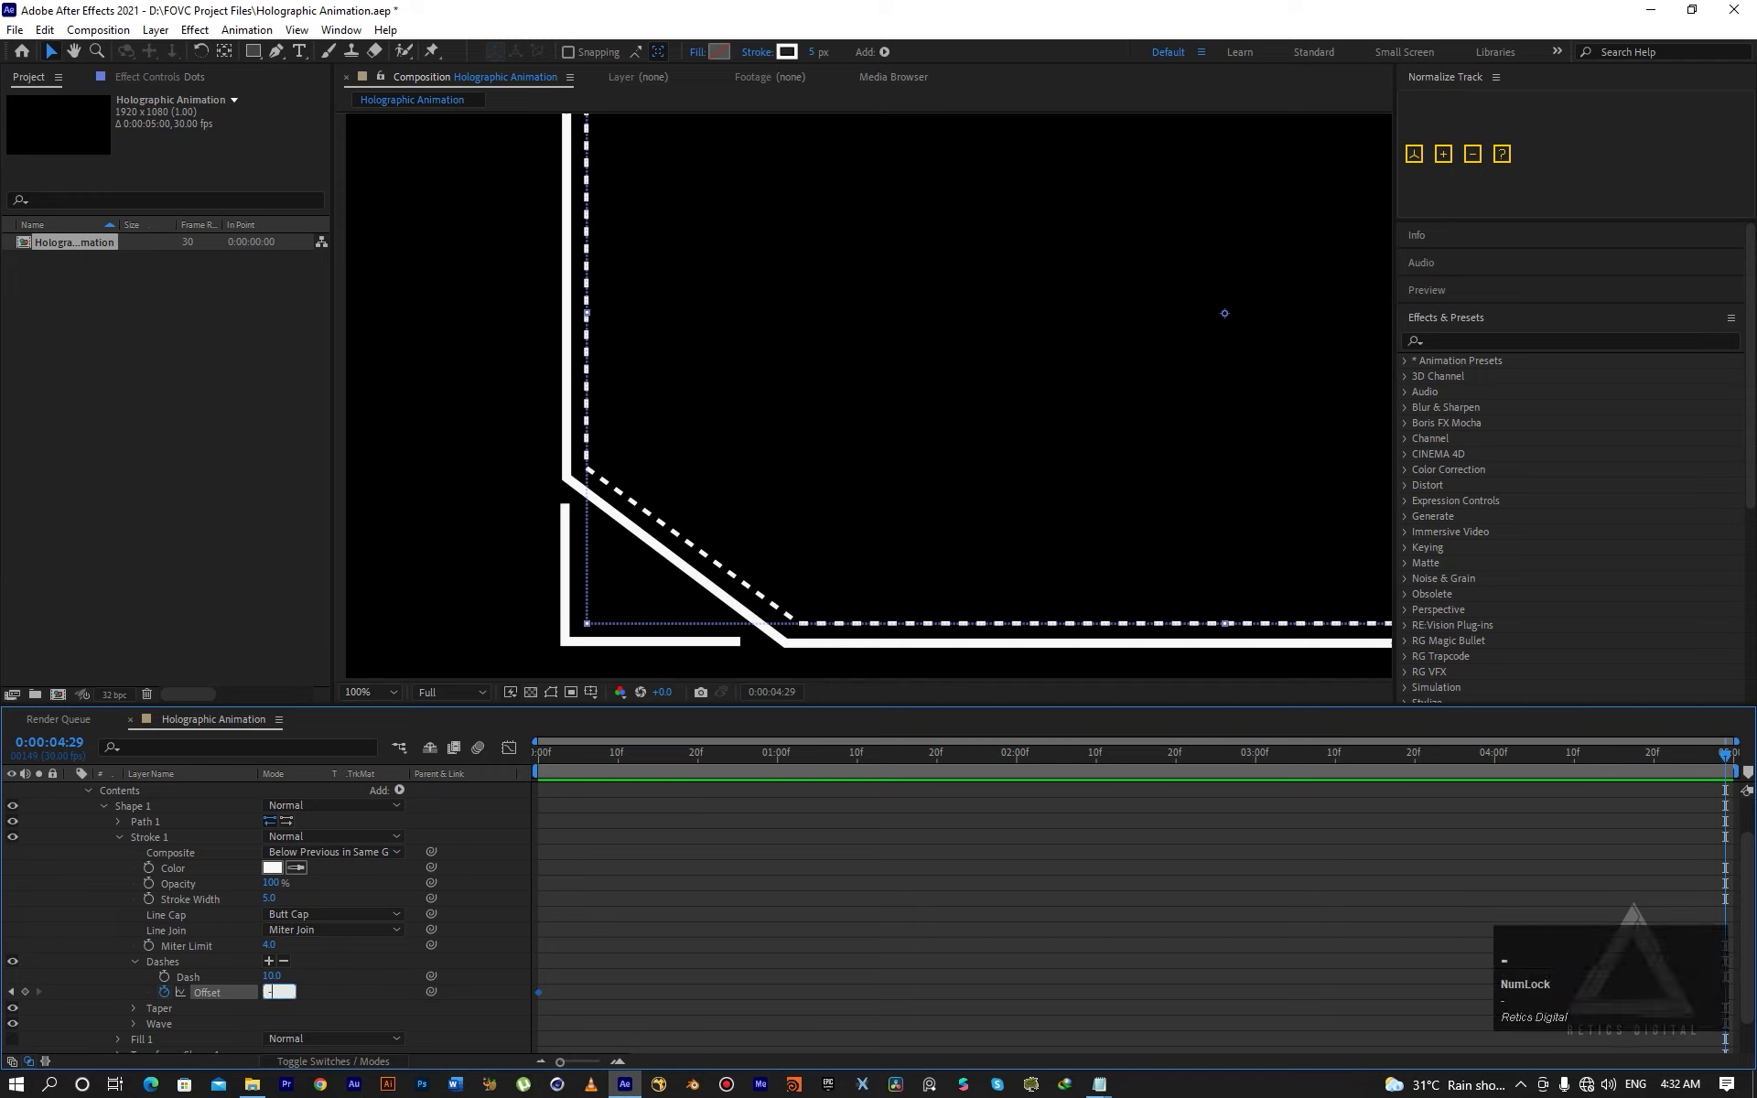
text(800)
click(372, 987)
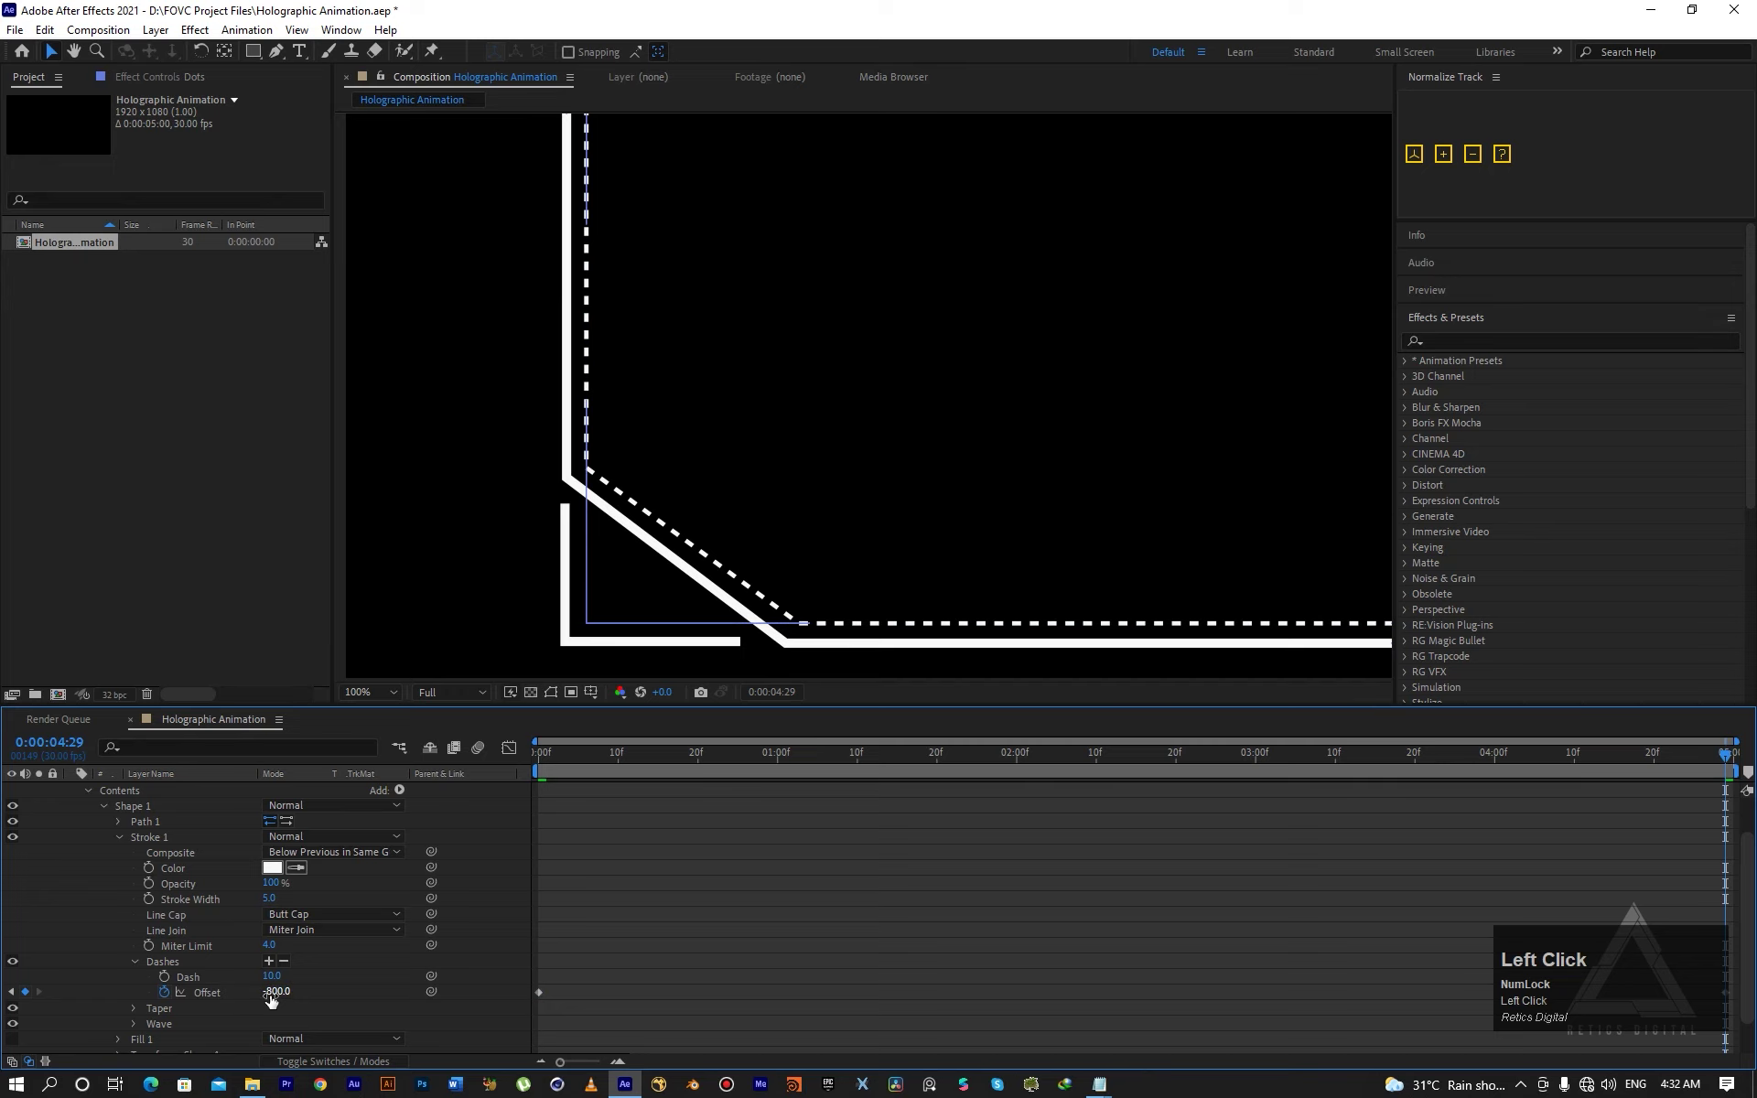
Fit the composition in the viewer and play the moving dashes from the first frame.
click(370, 691)
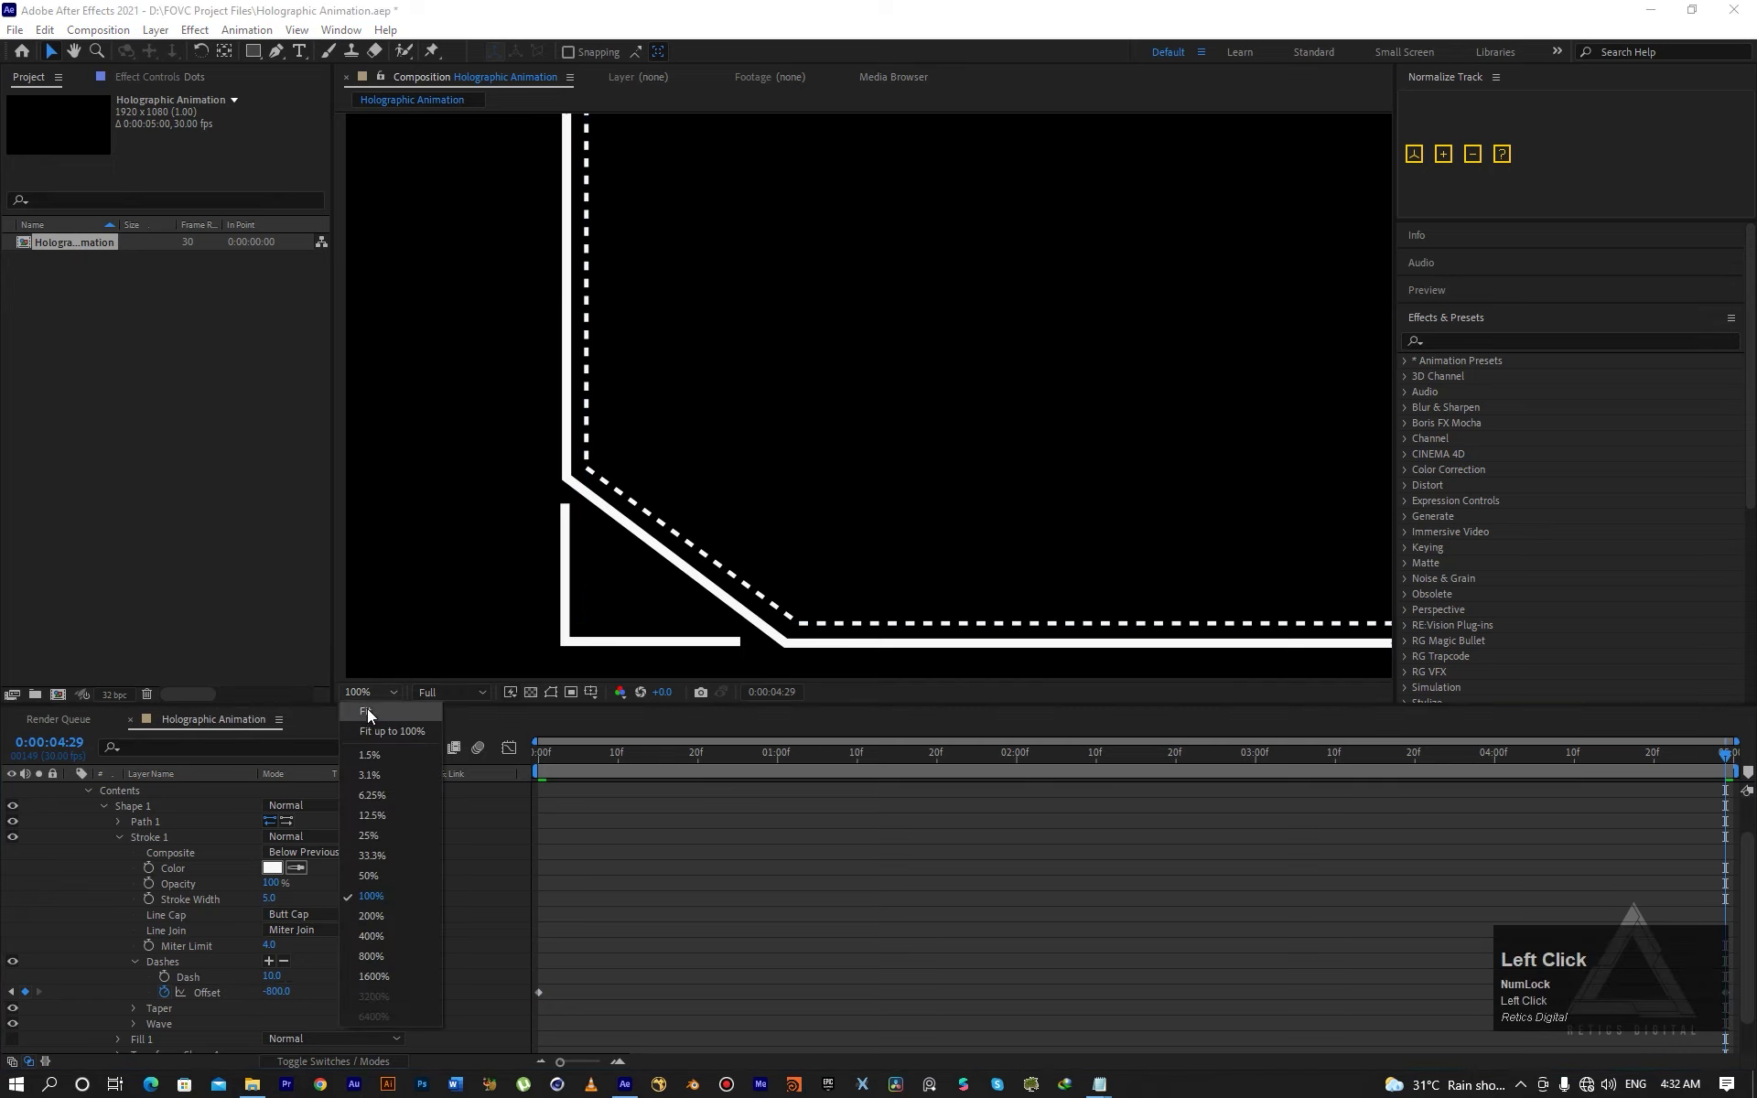
click(368, 713)
click(588, 750)
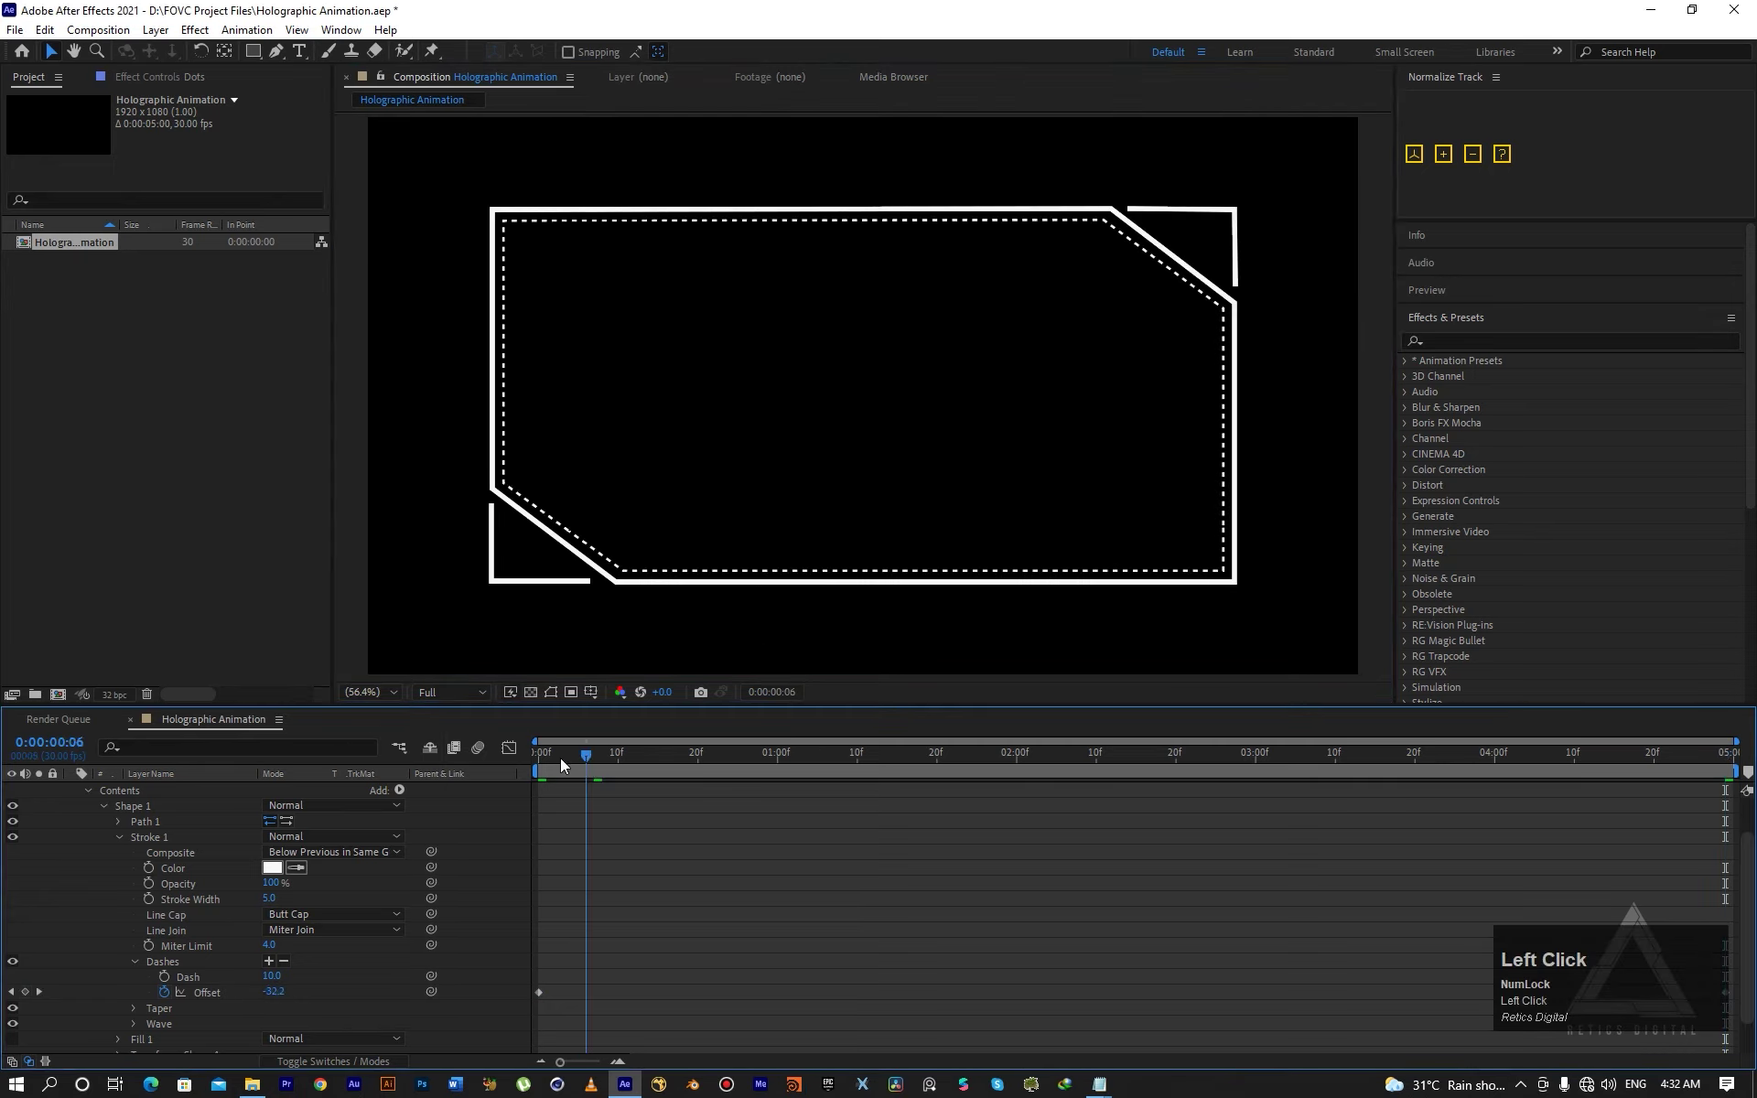
drag(560, 758, 538, 759)
key(space)
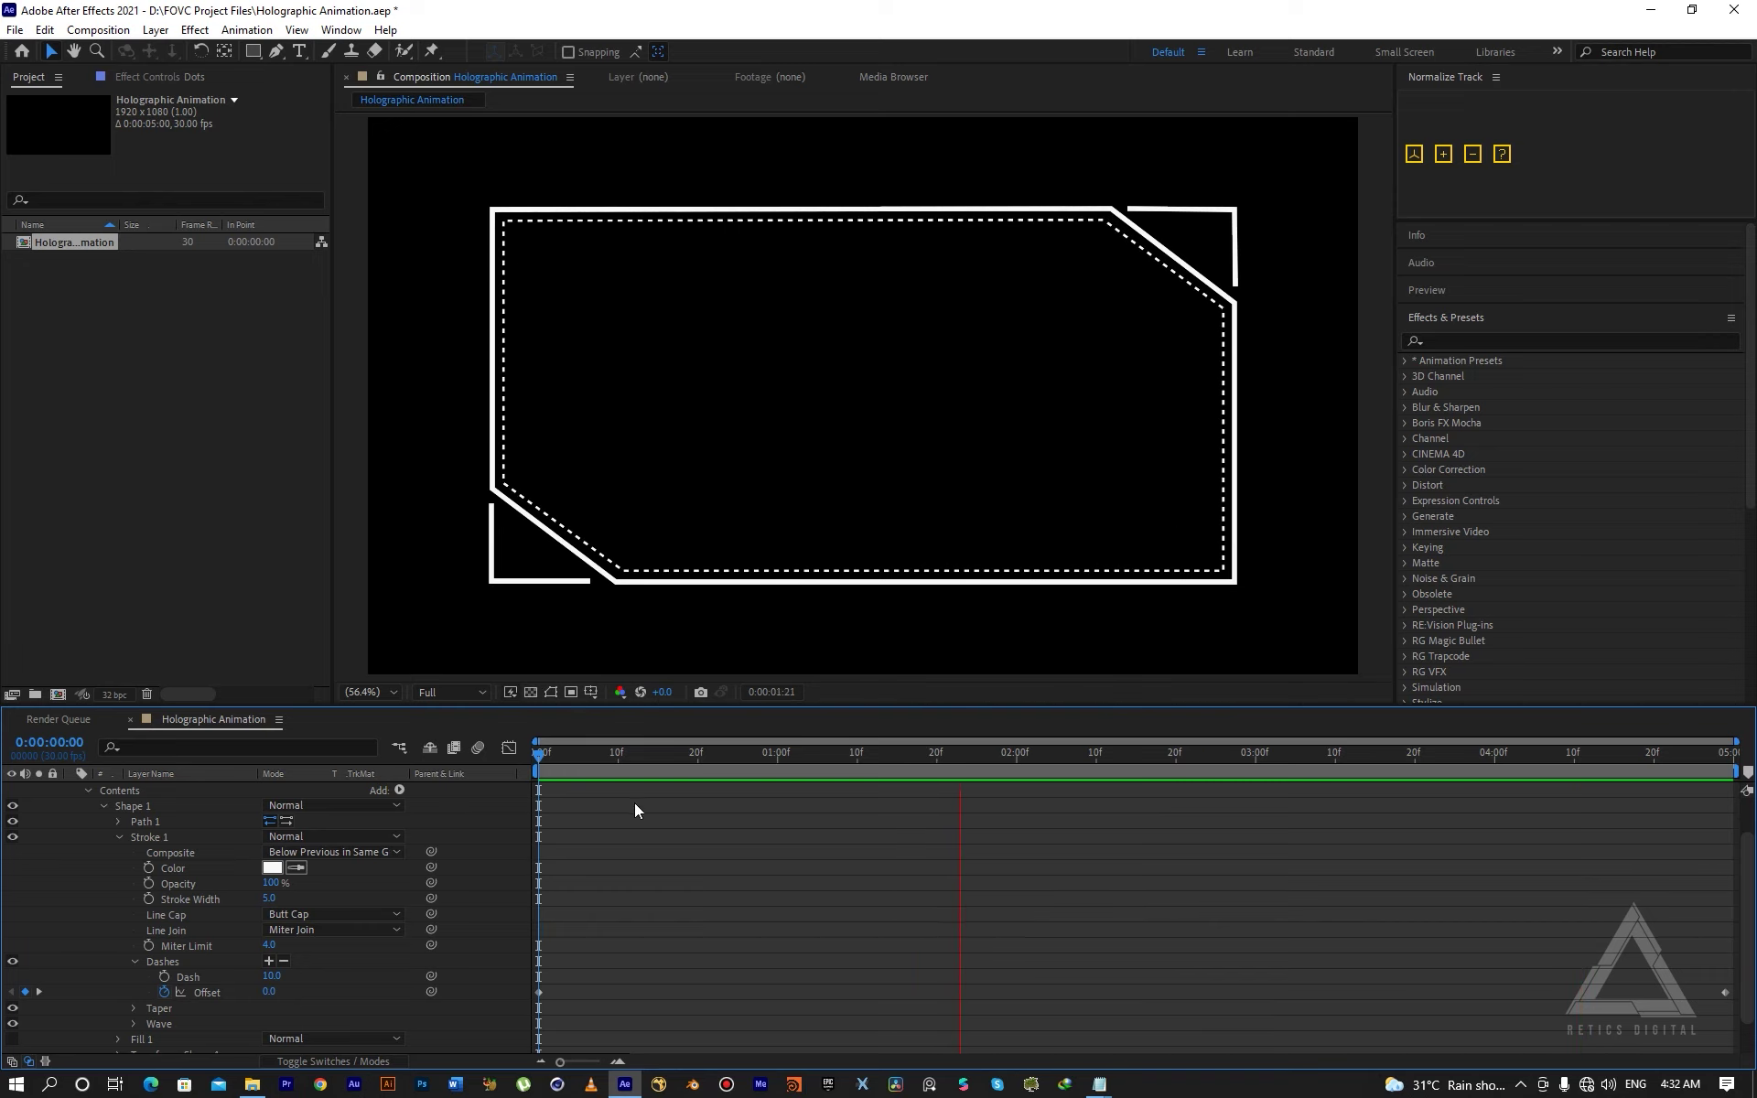
key(space)
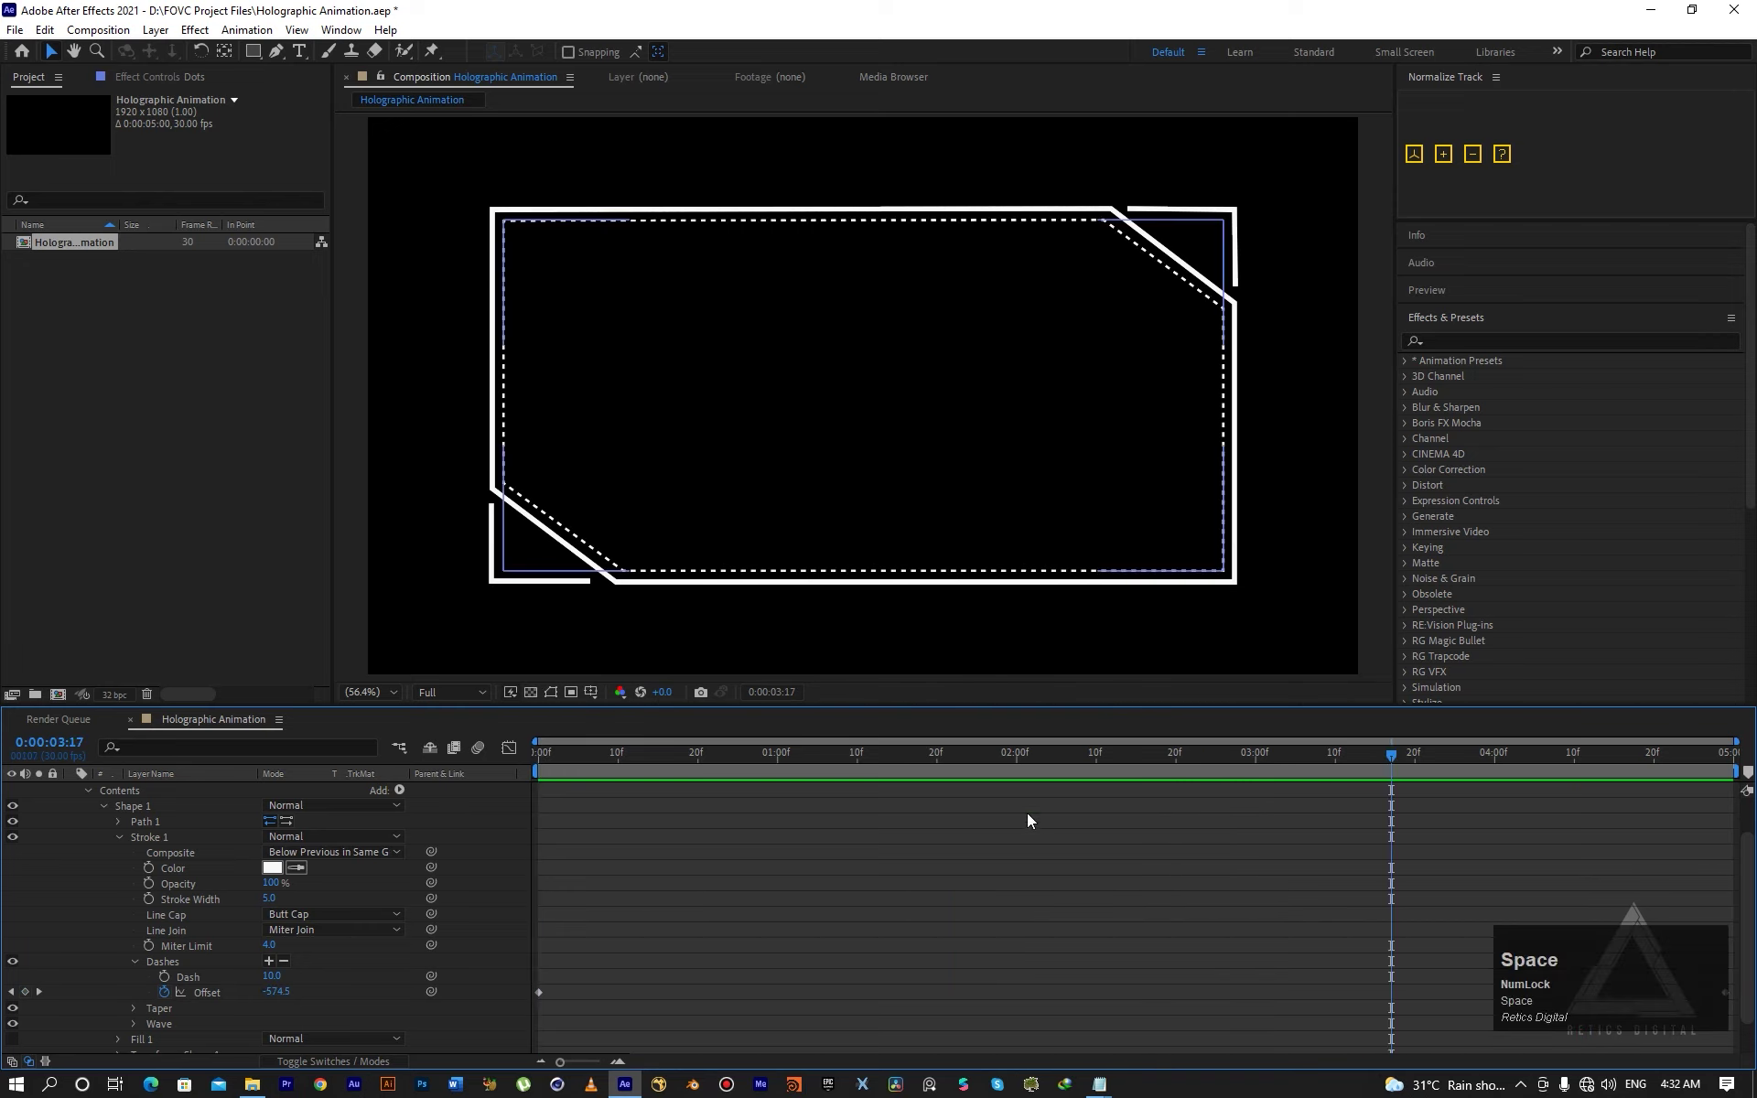
drag(1029, 756, 686, 750)
click(562, 535)
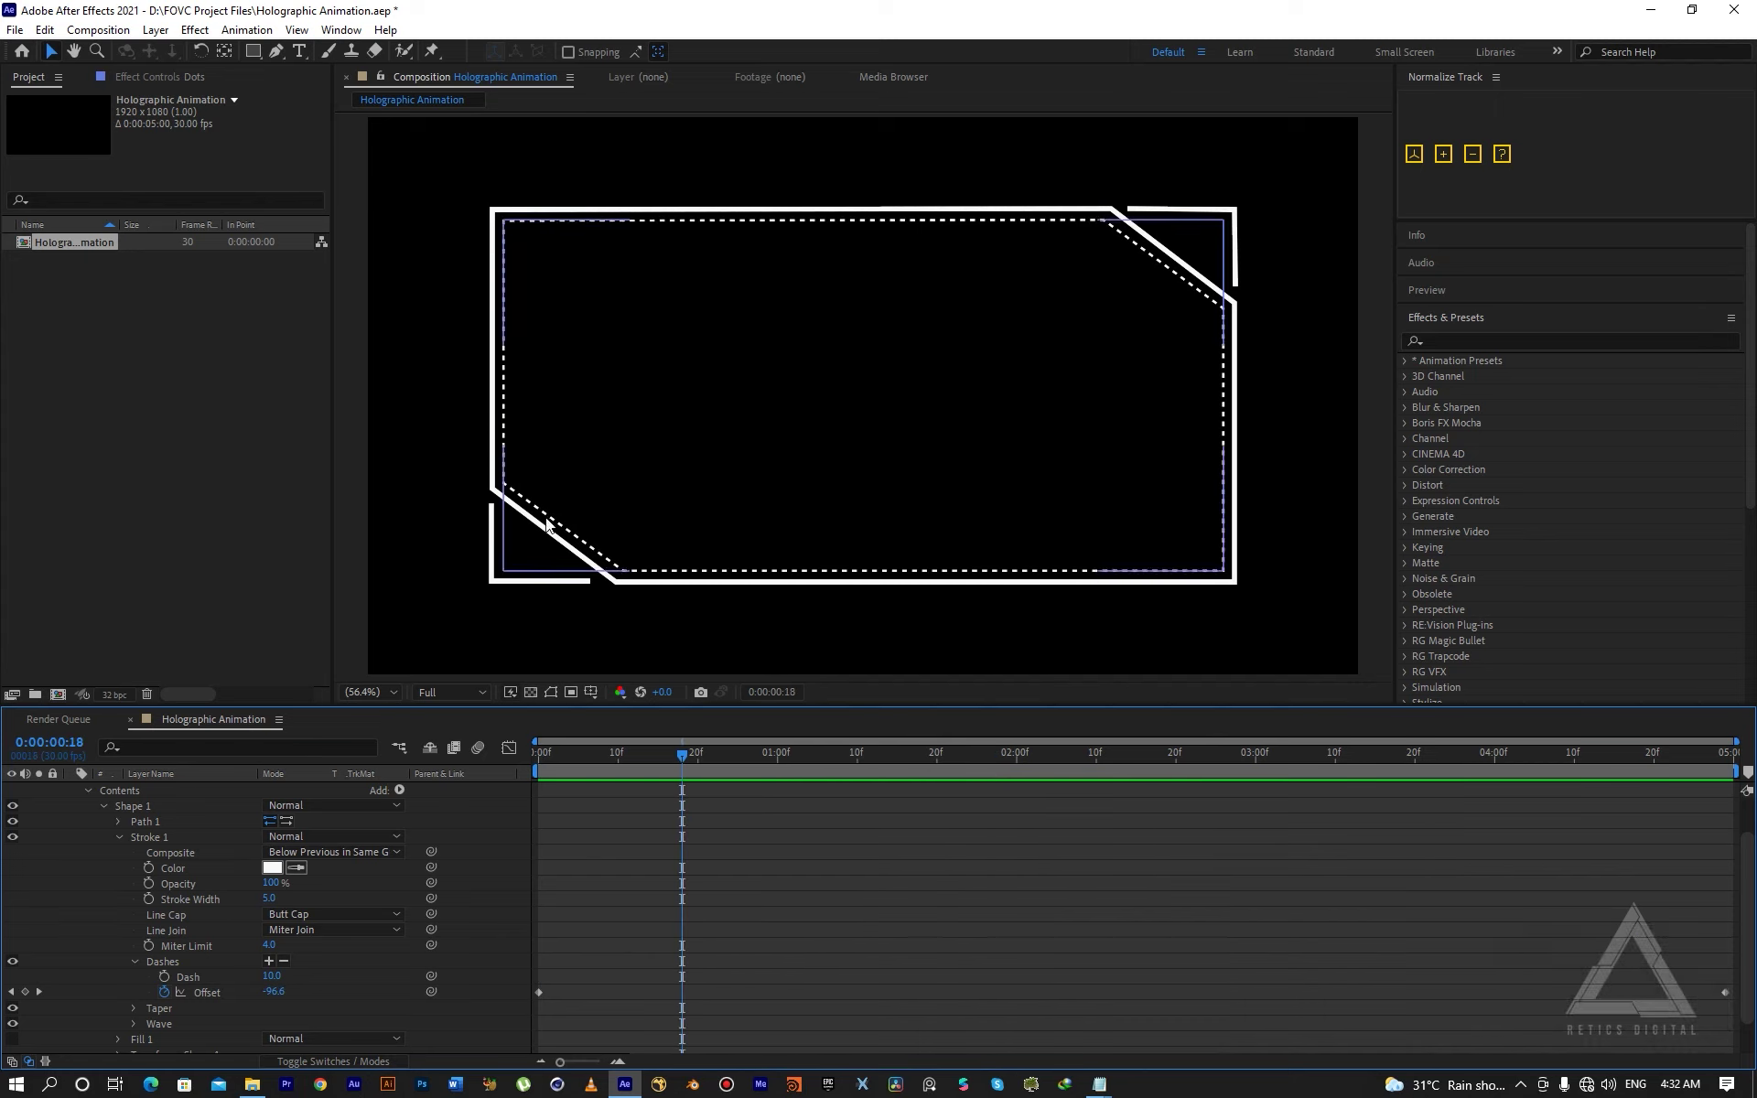
Collapse the Dots stroke settings, add Trim Paths to the Dots layer and expand its properties.
click(119, 839)
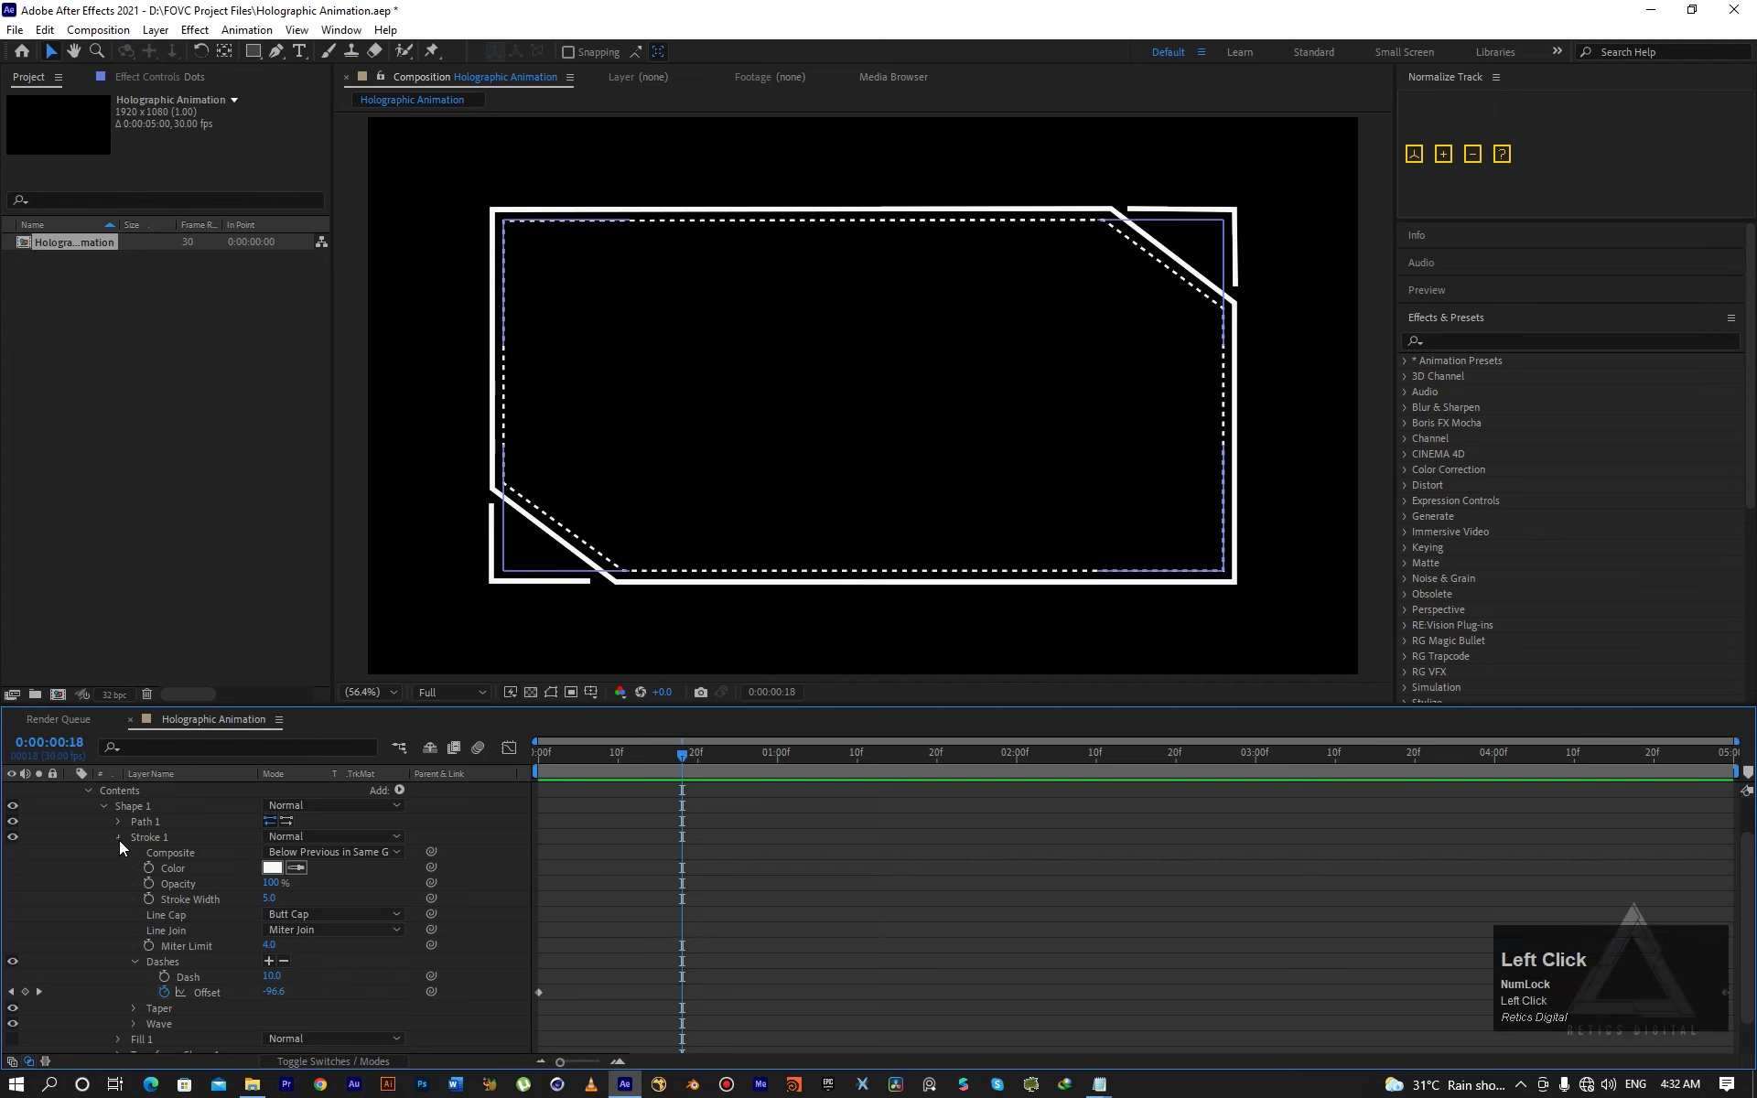
click(119, 838)
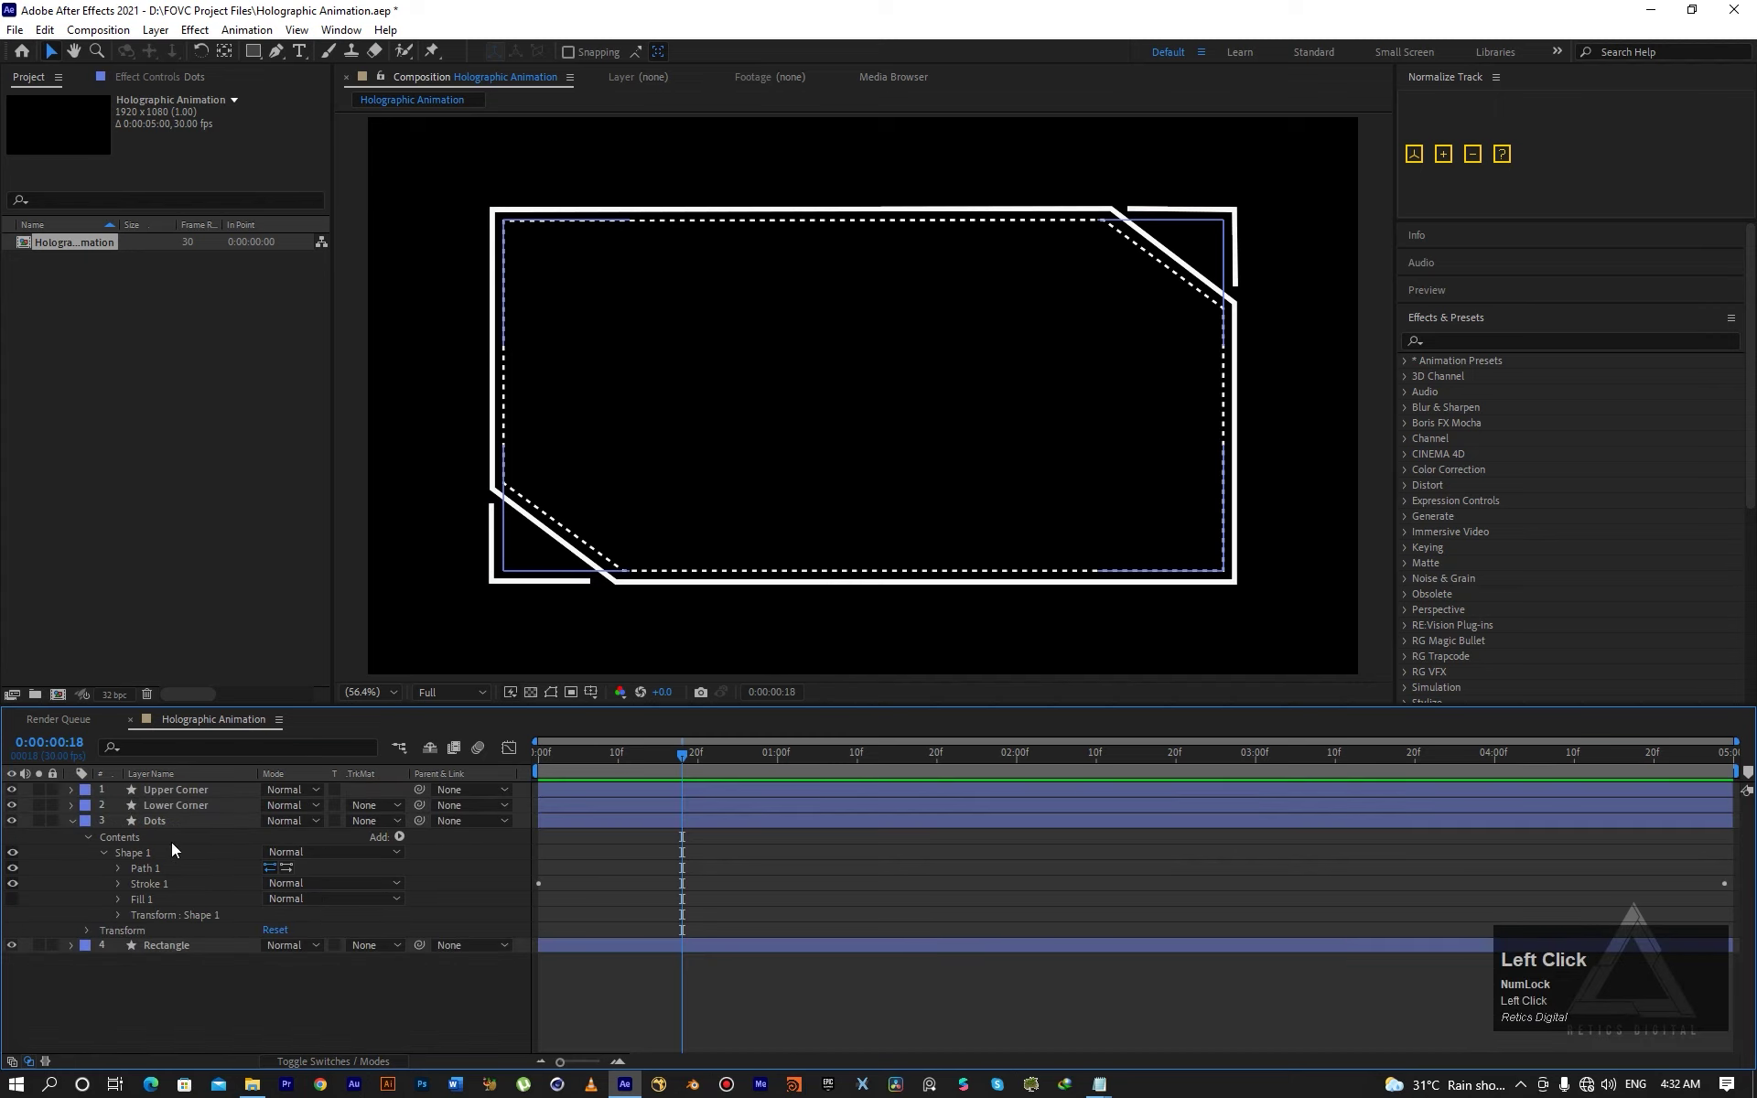
click(399, 837)
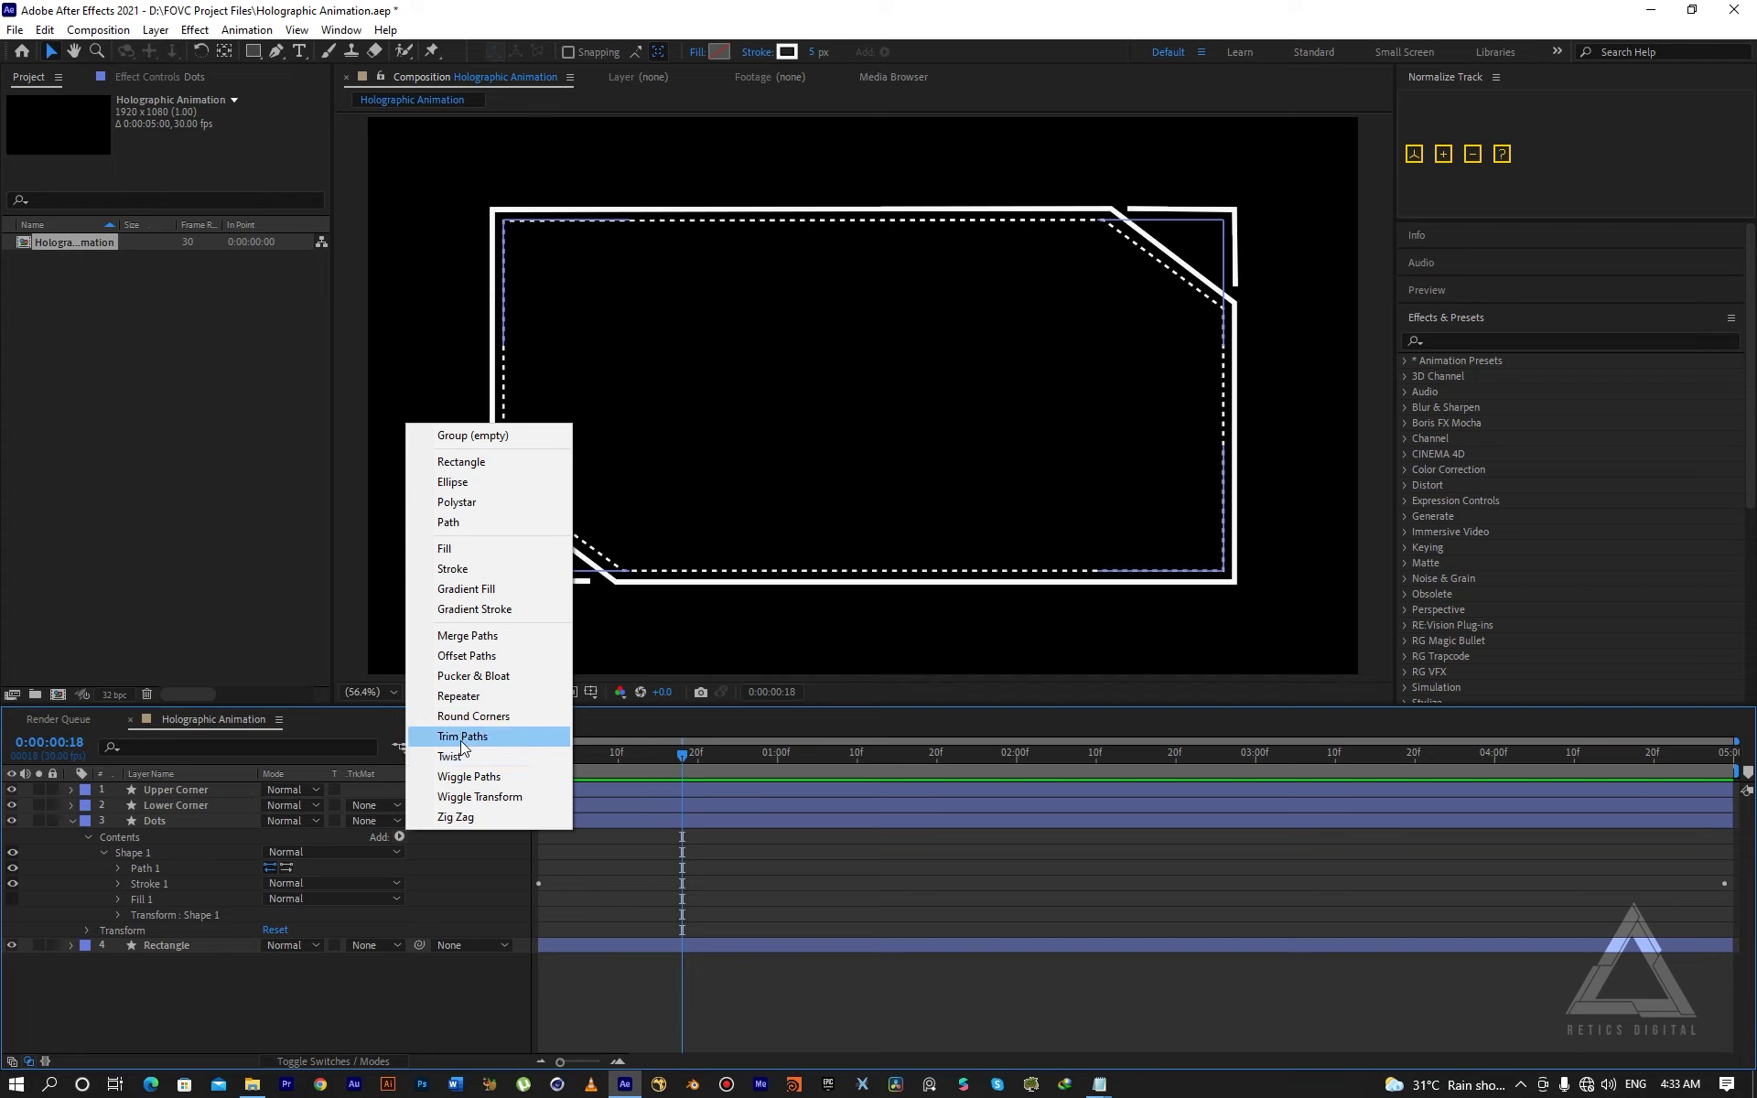
click(461, 743)
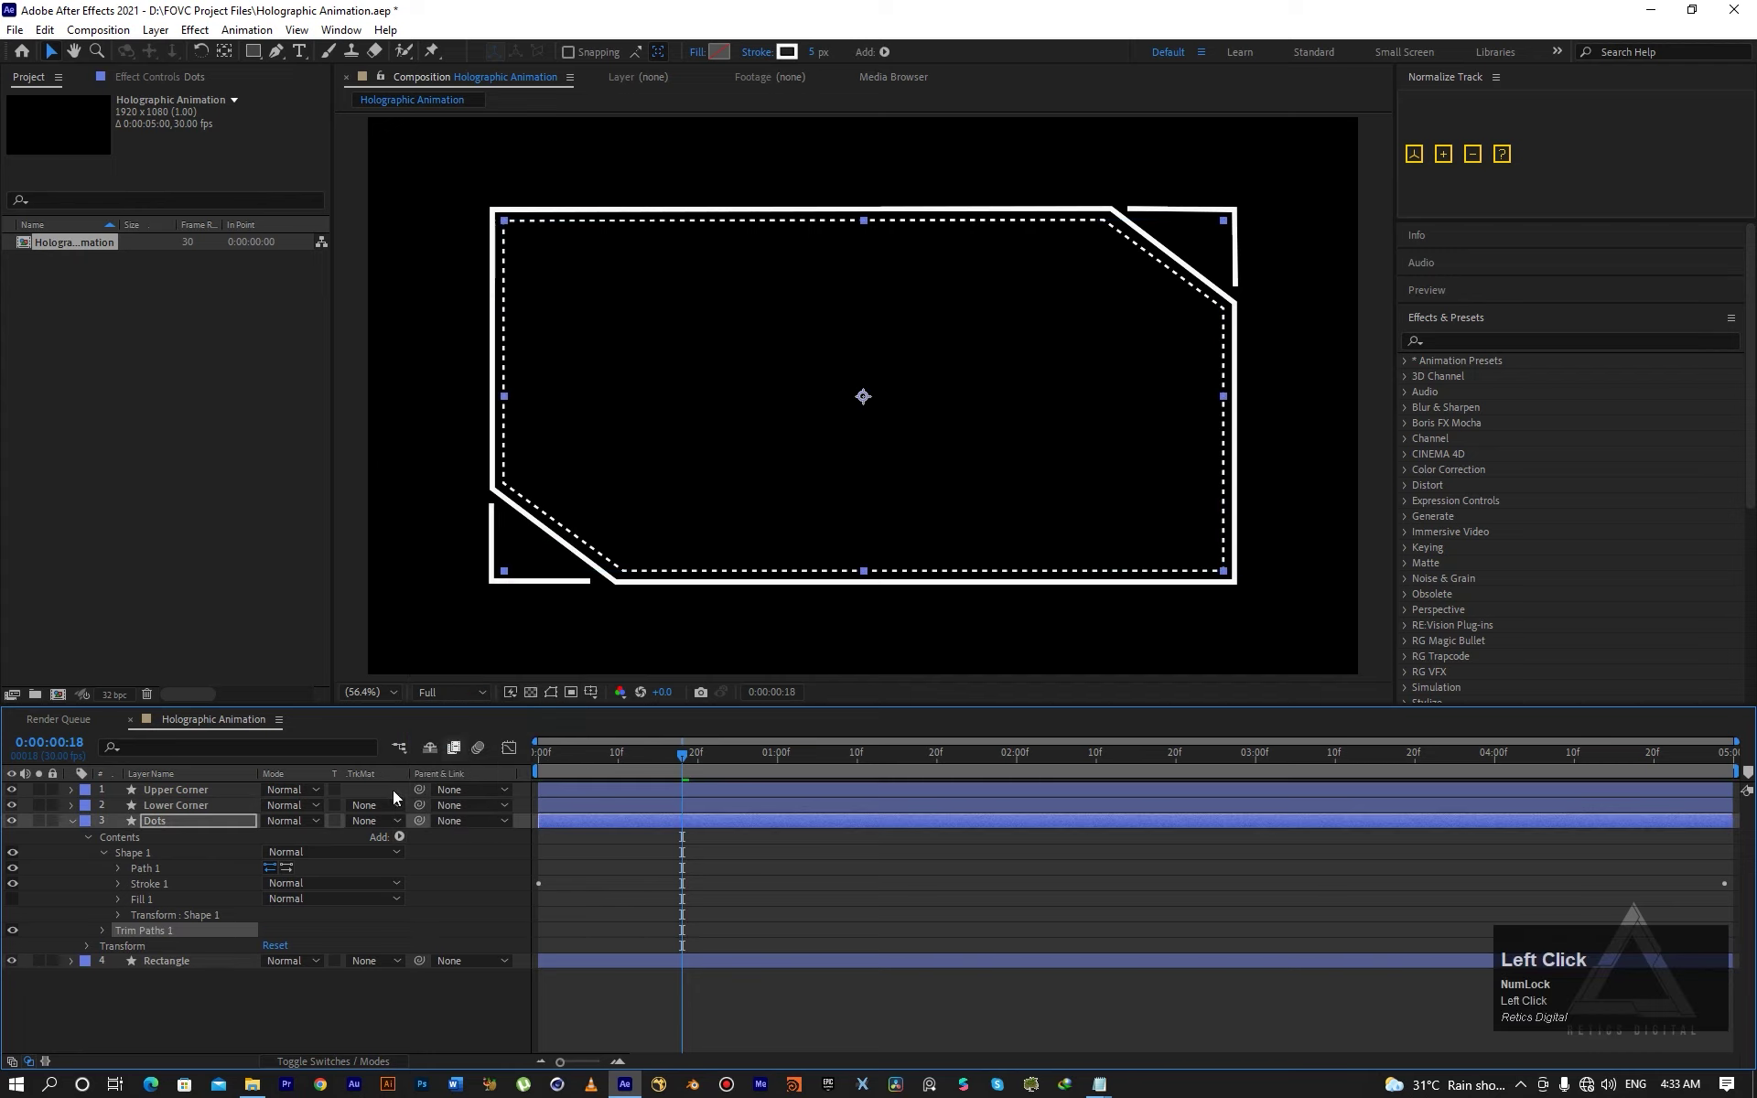
click(103, 854)
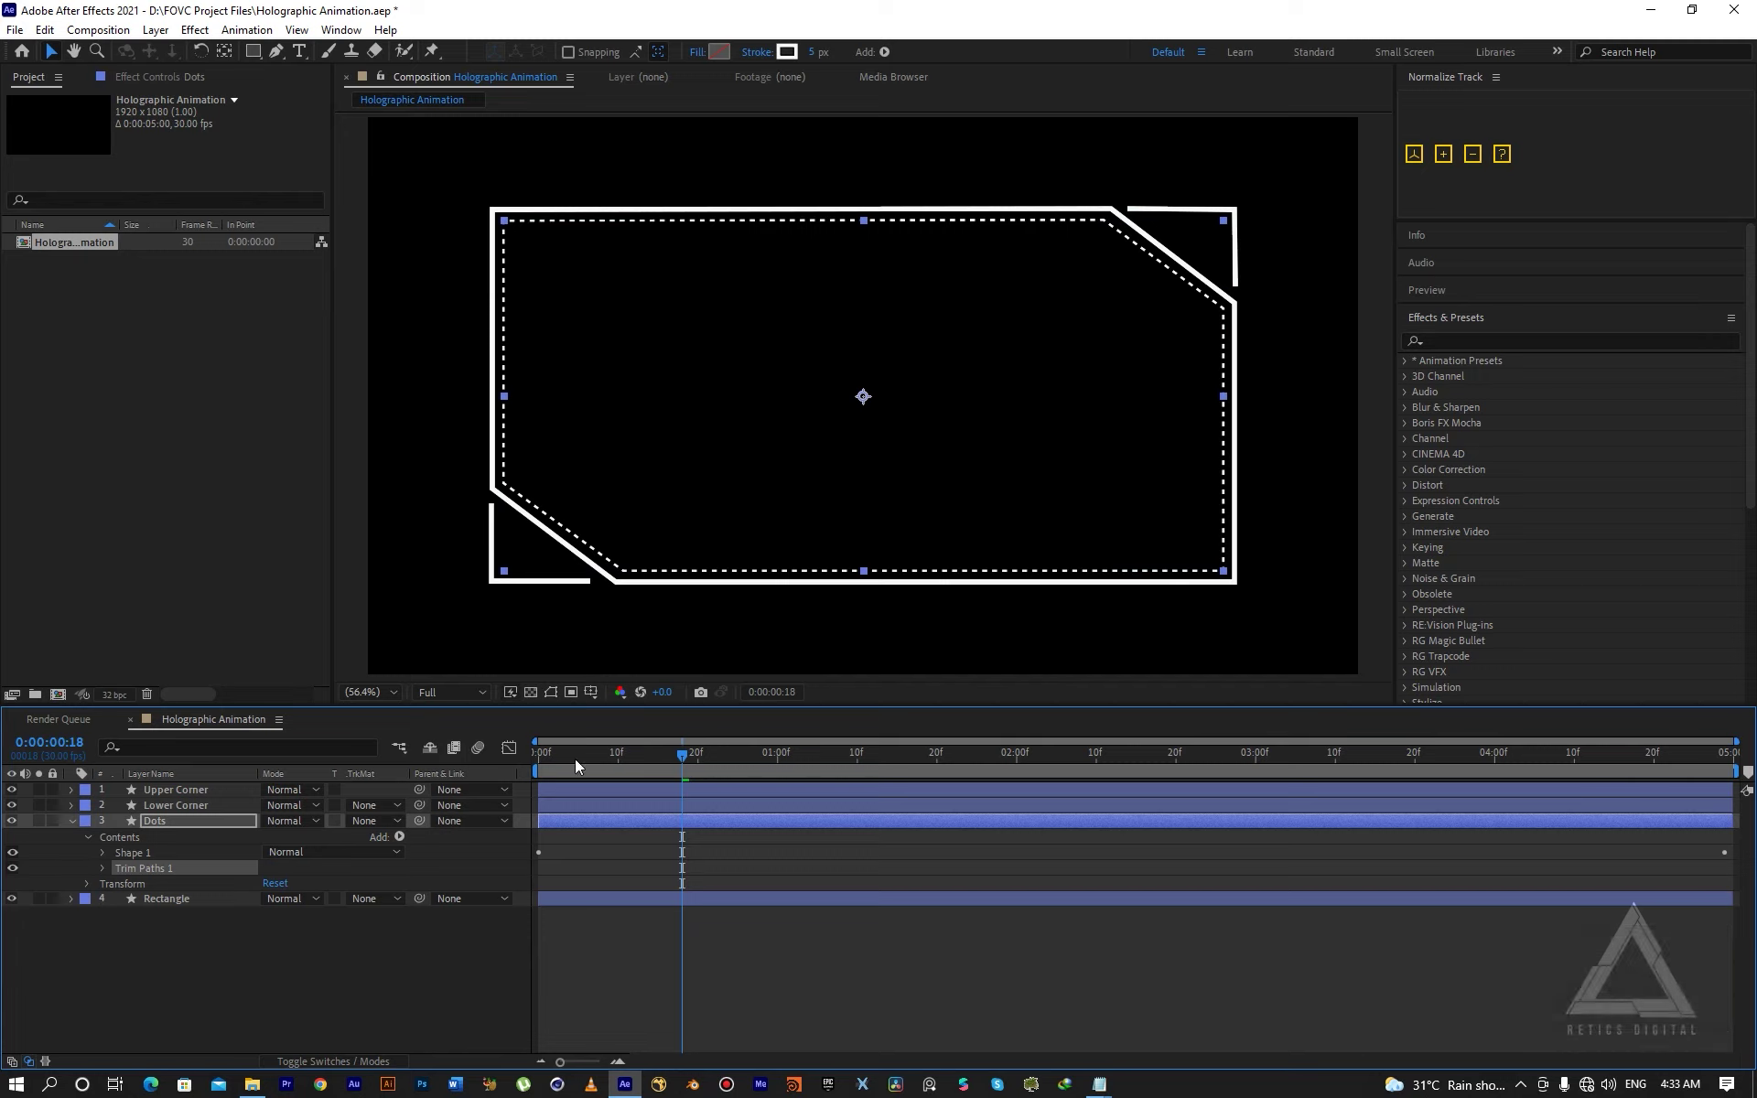
click(103, 869)
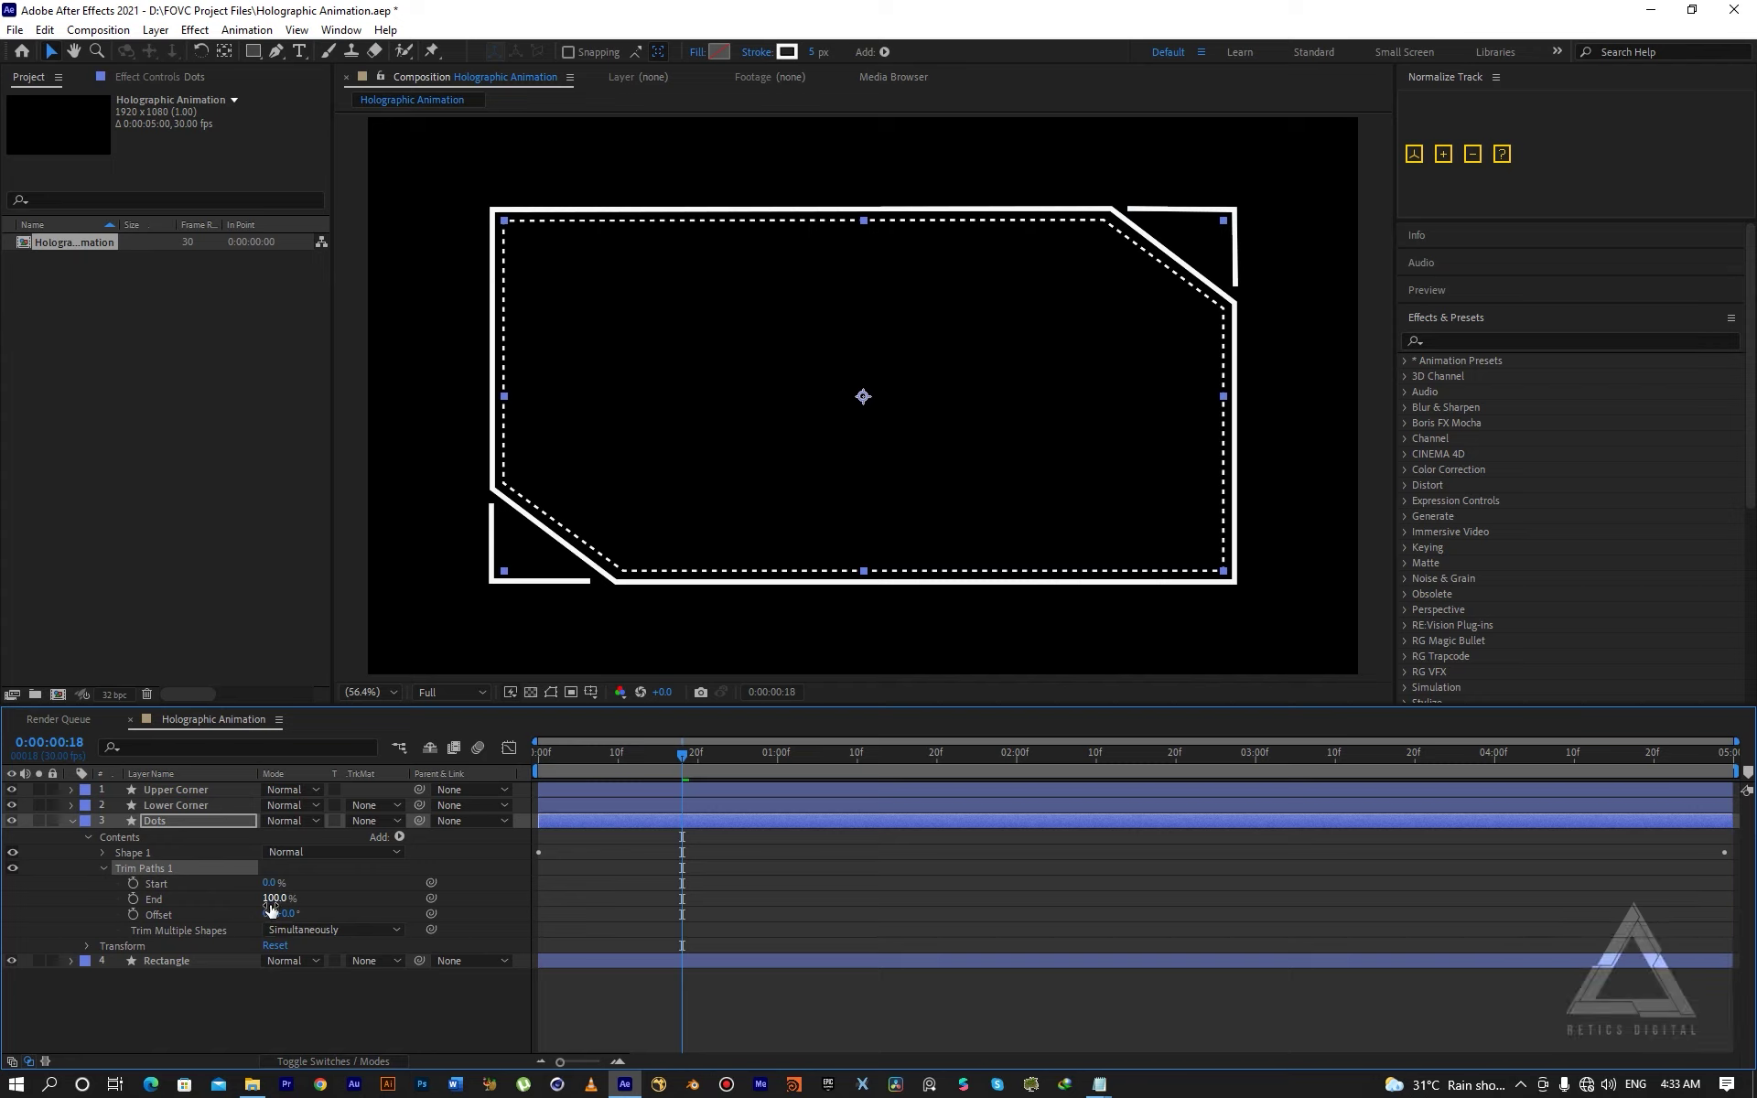
Set the Dots layer's Trim Paths End to 50% and, with the playhead at the first frame, its Offset to about 106°.
drag(274, 904, 235, 896)
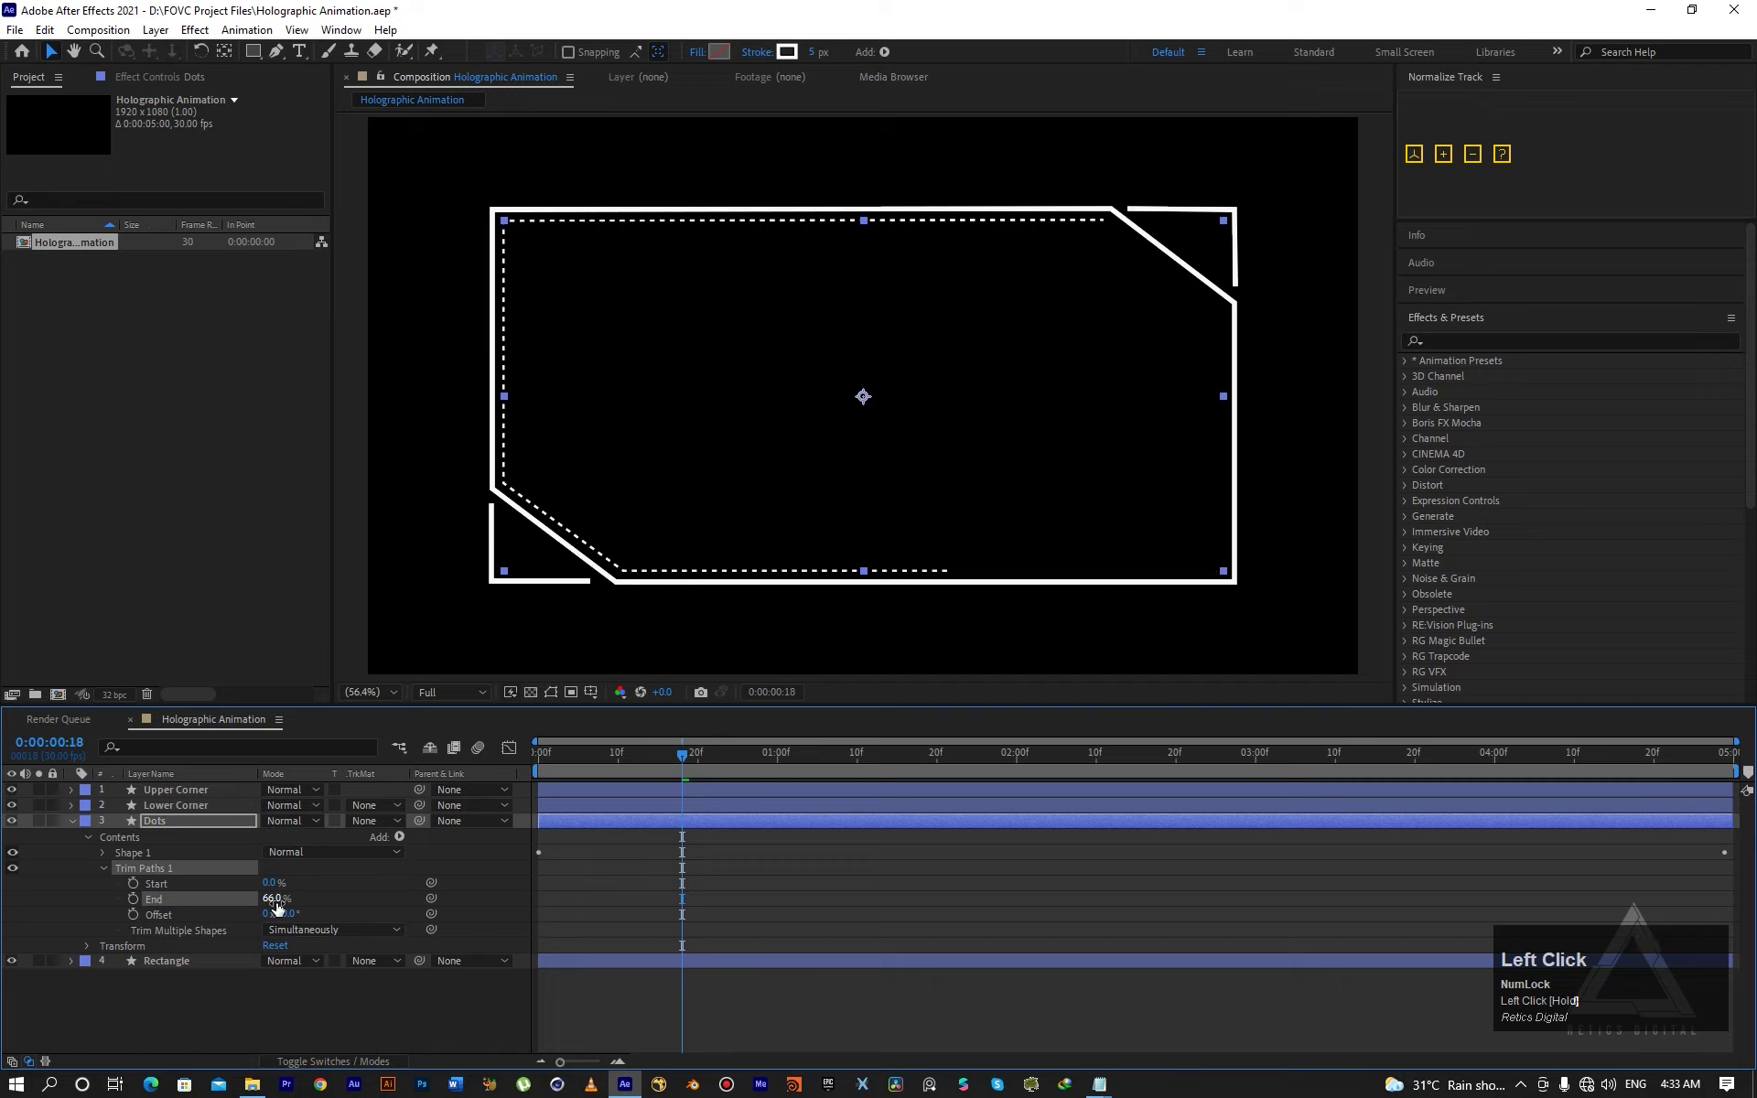
click(275, 902)
text(50)
key(Return)
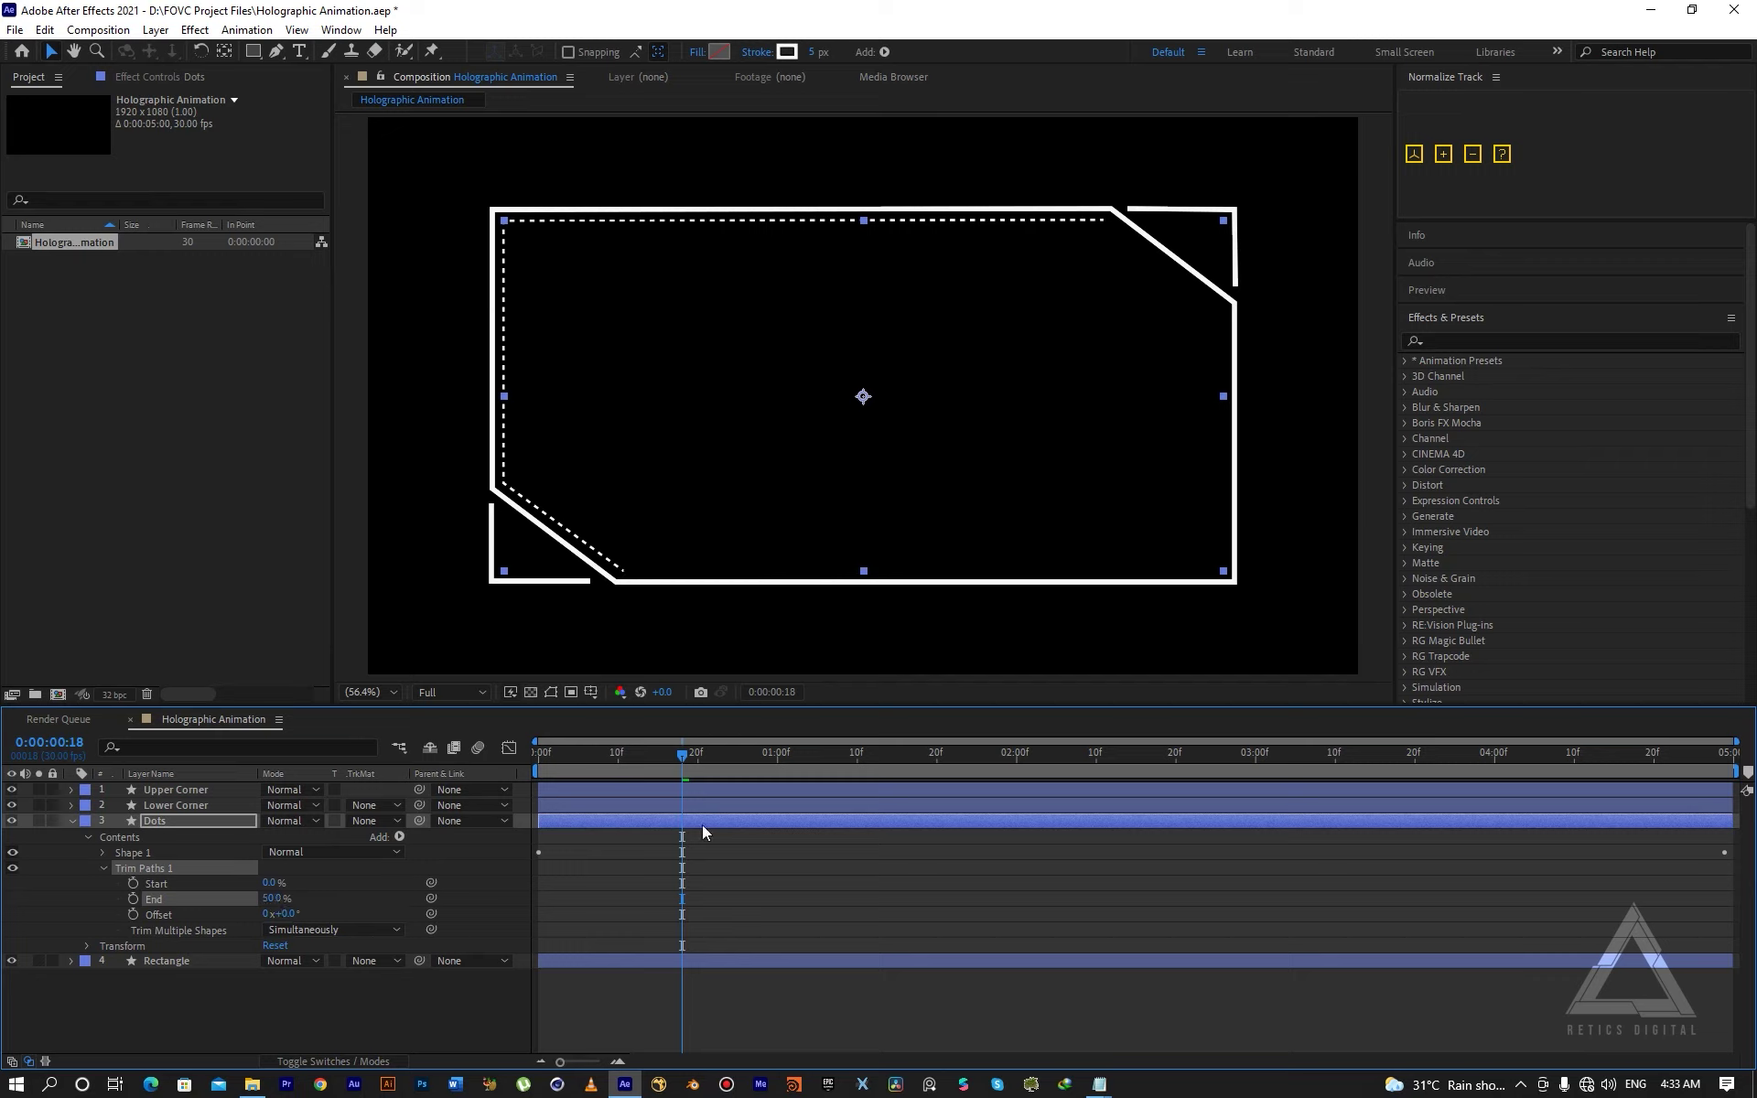
drag(661, 761, 541, 758)
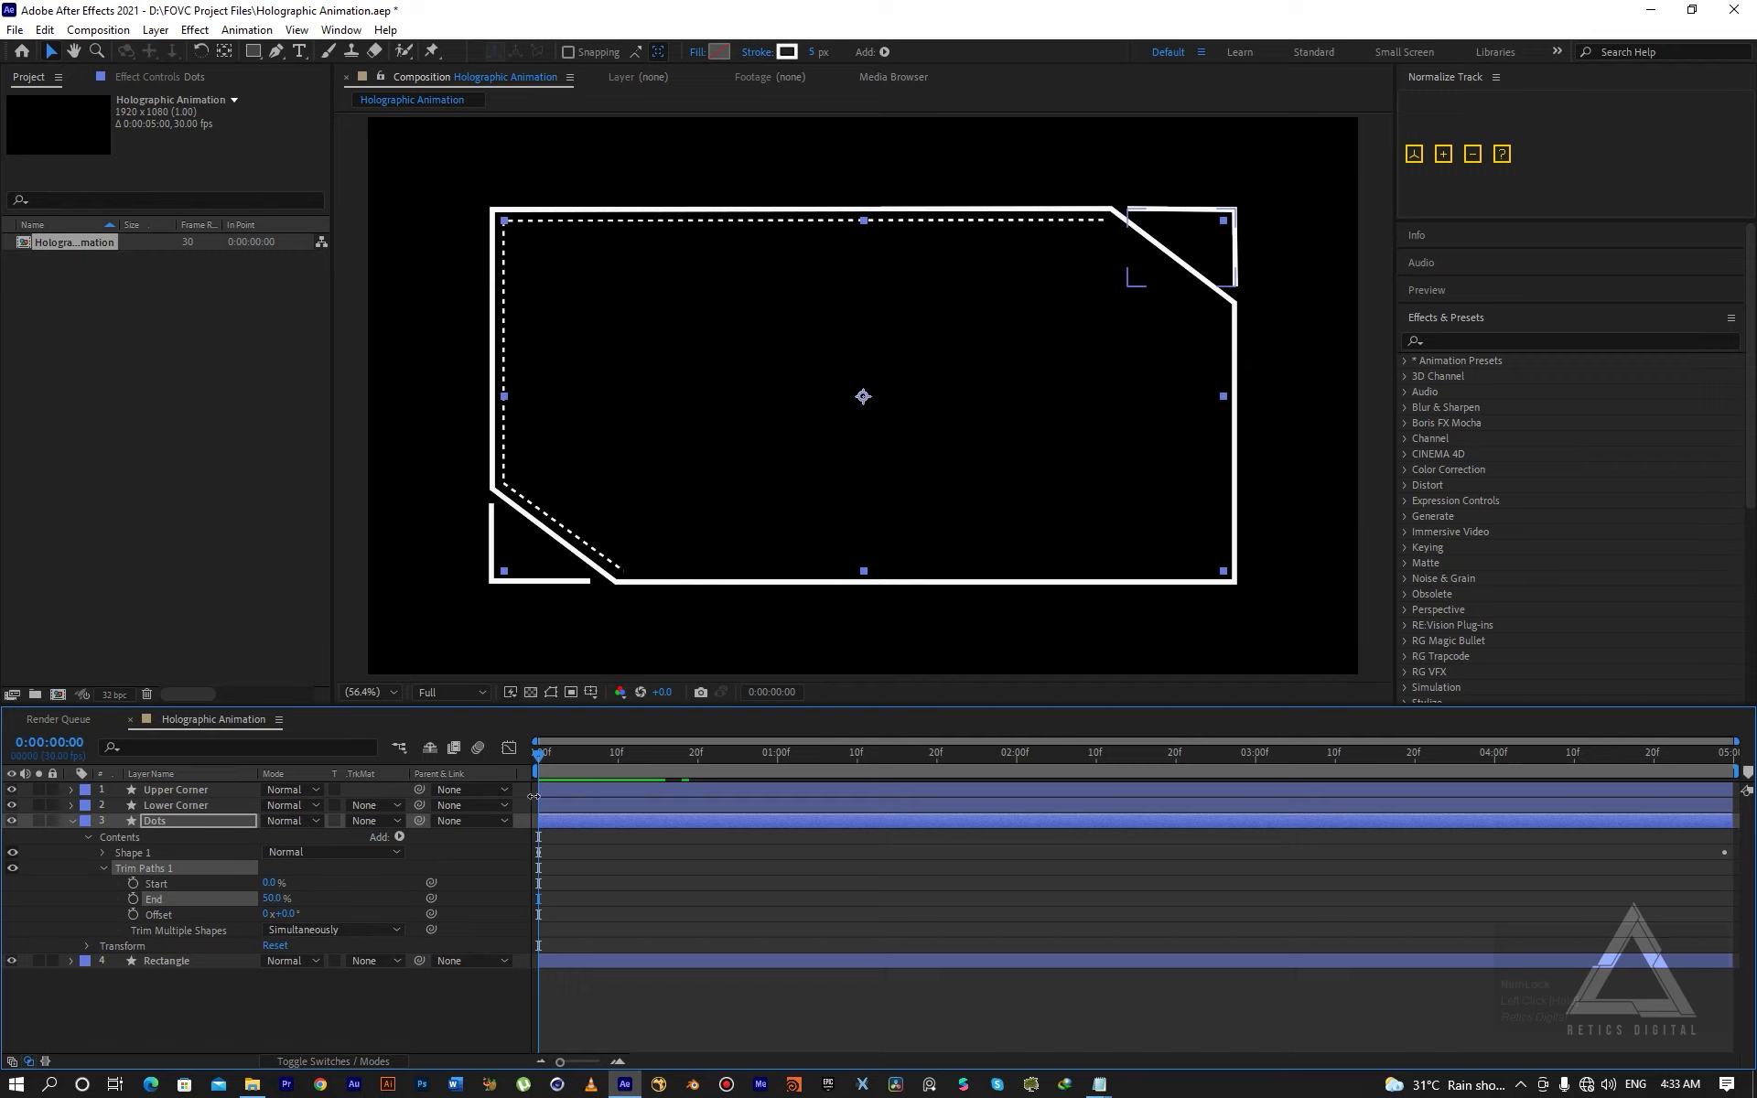
drag(289, 913, 387, 915)
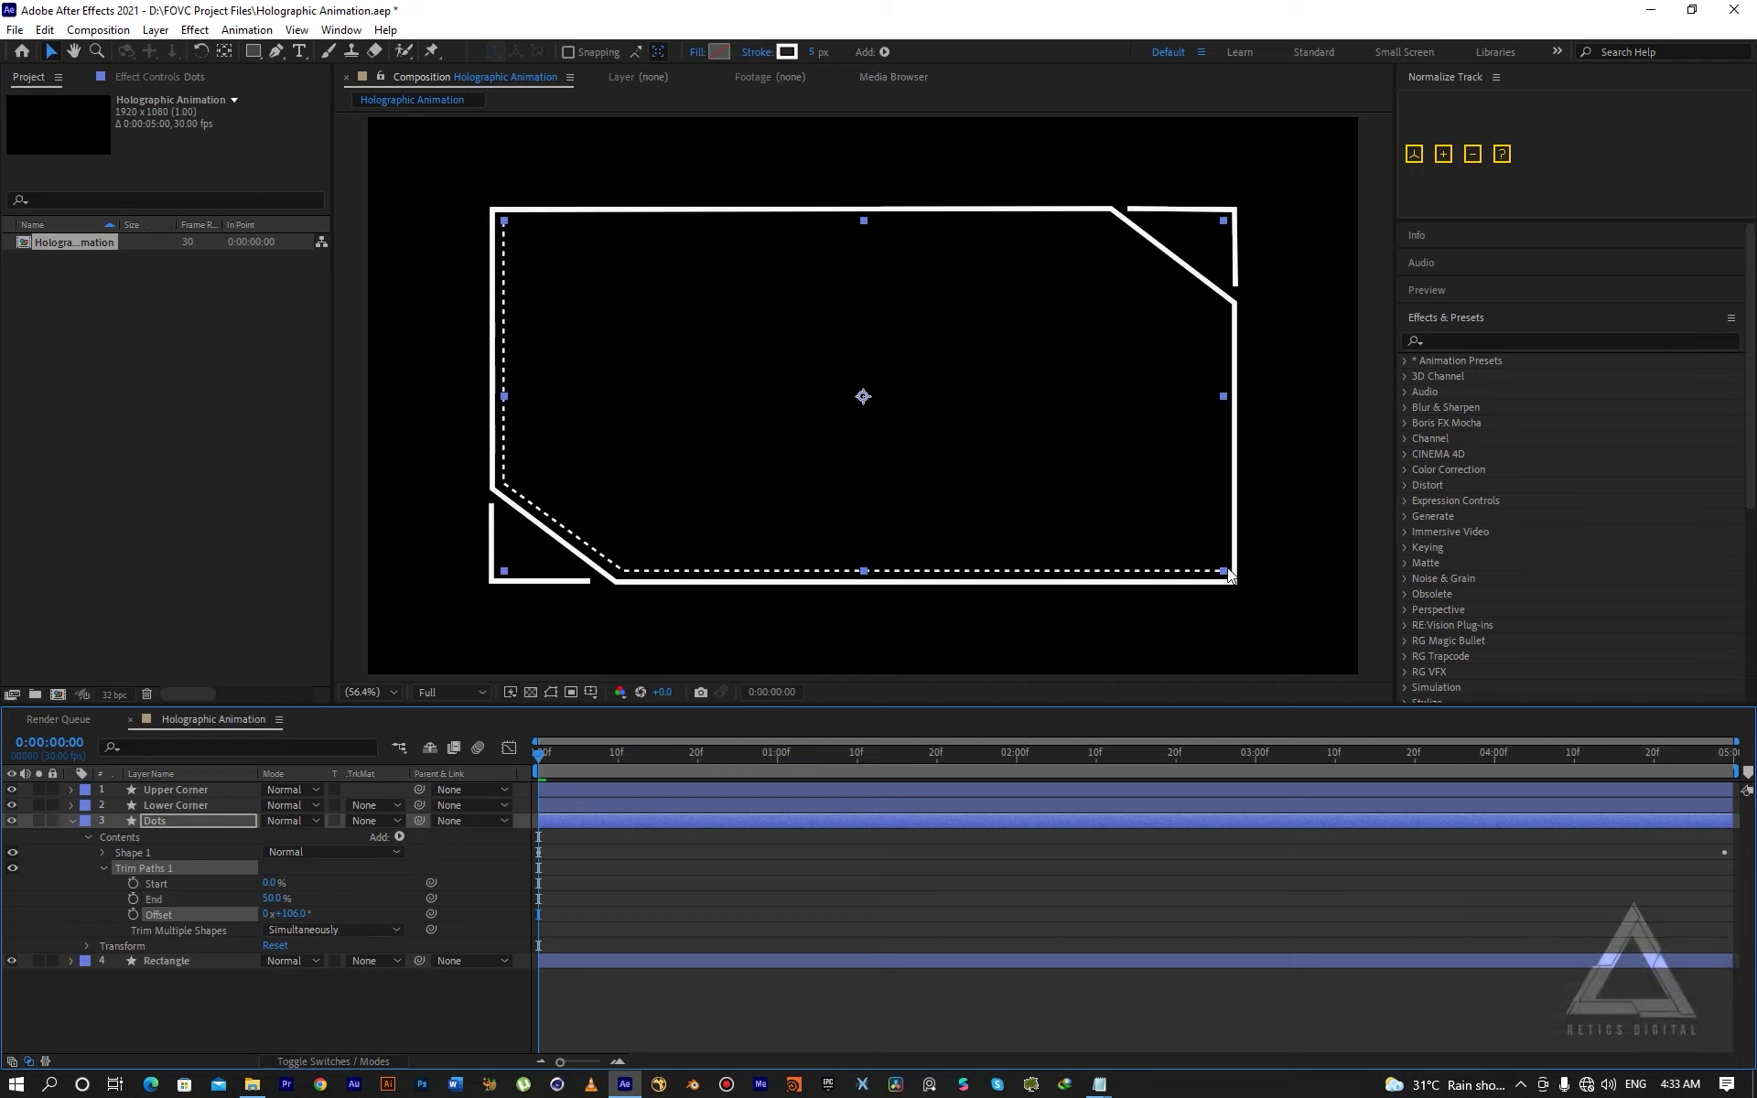
Set the Dots layer's Trim Paths Offset to 0° and keyframe it on the first frame.
click(291, 913)
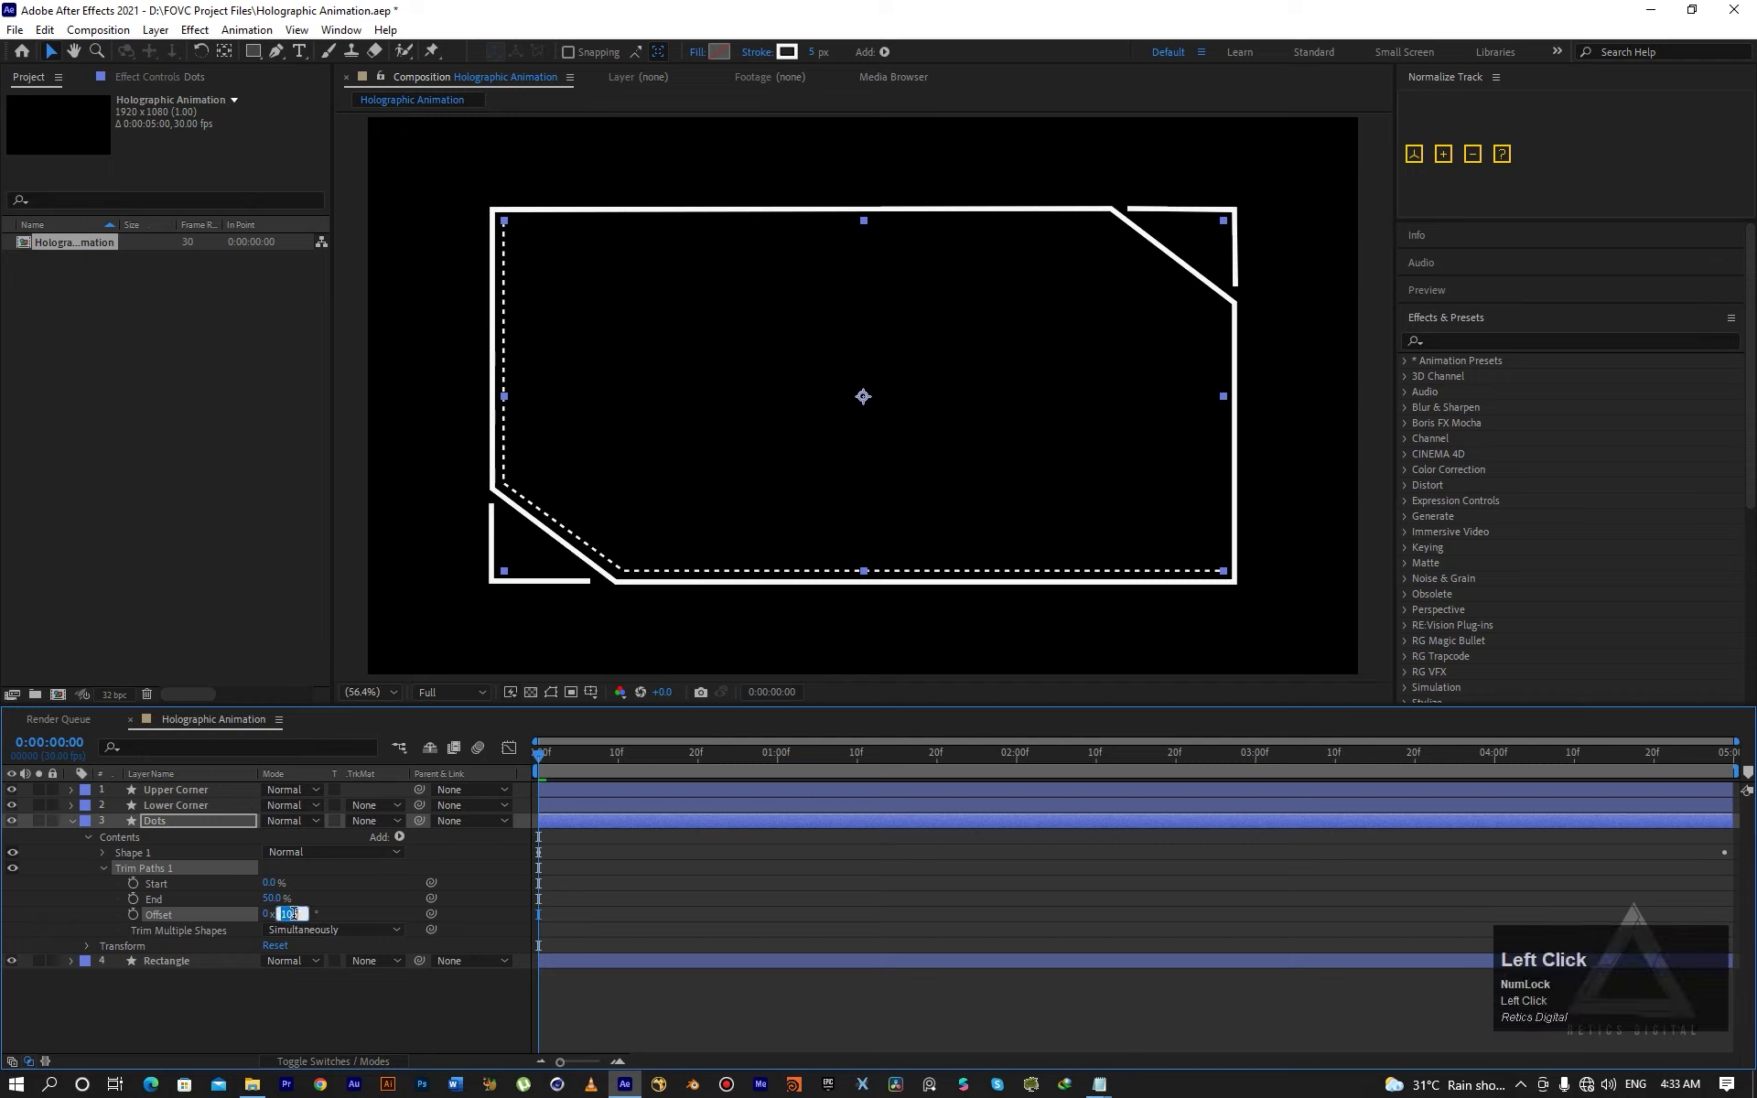
click(331, 915)
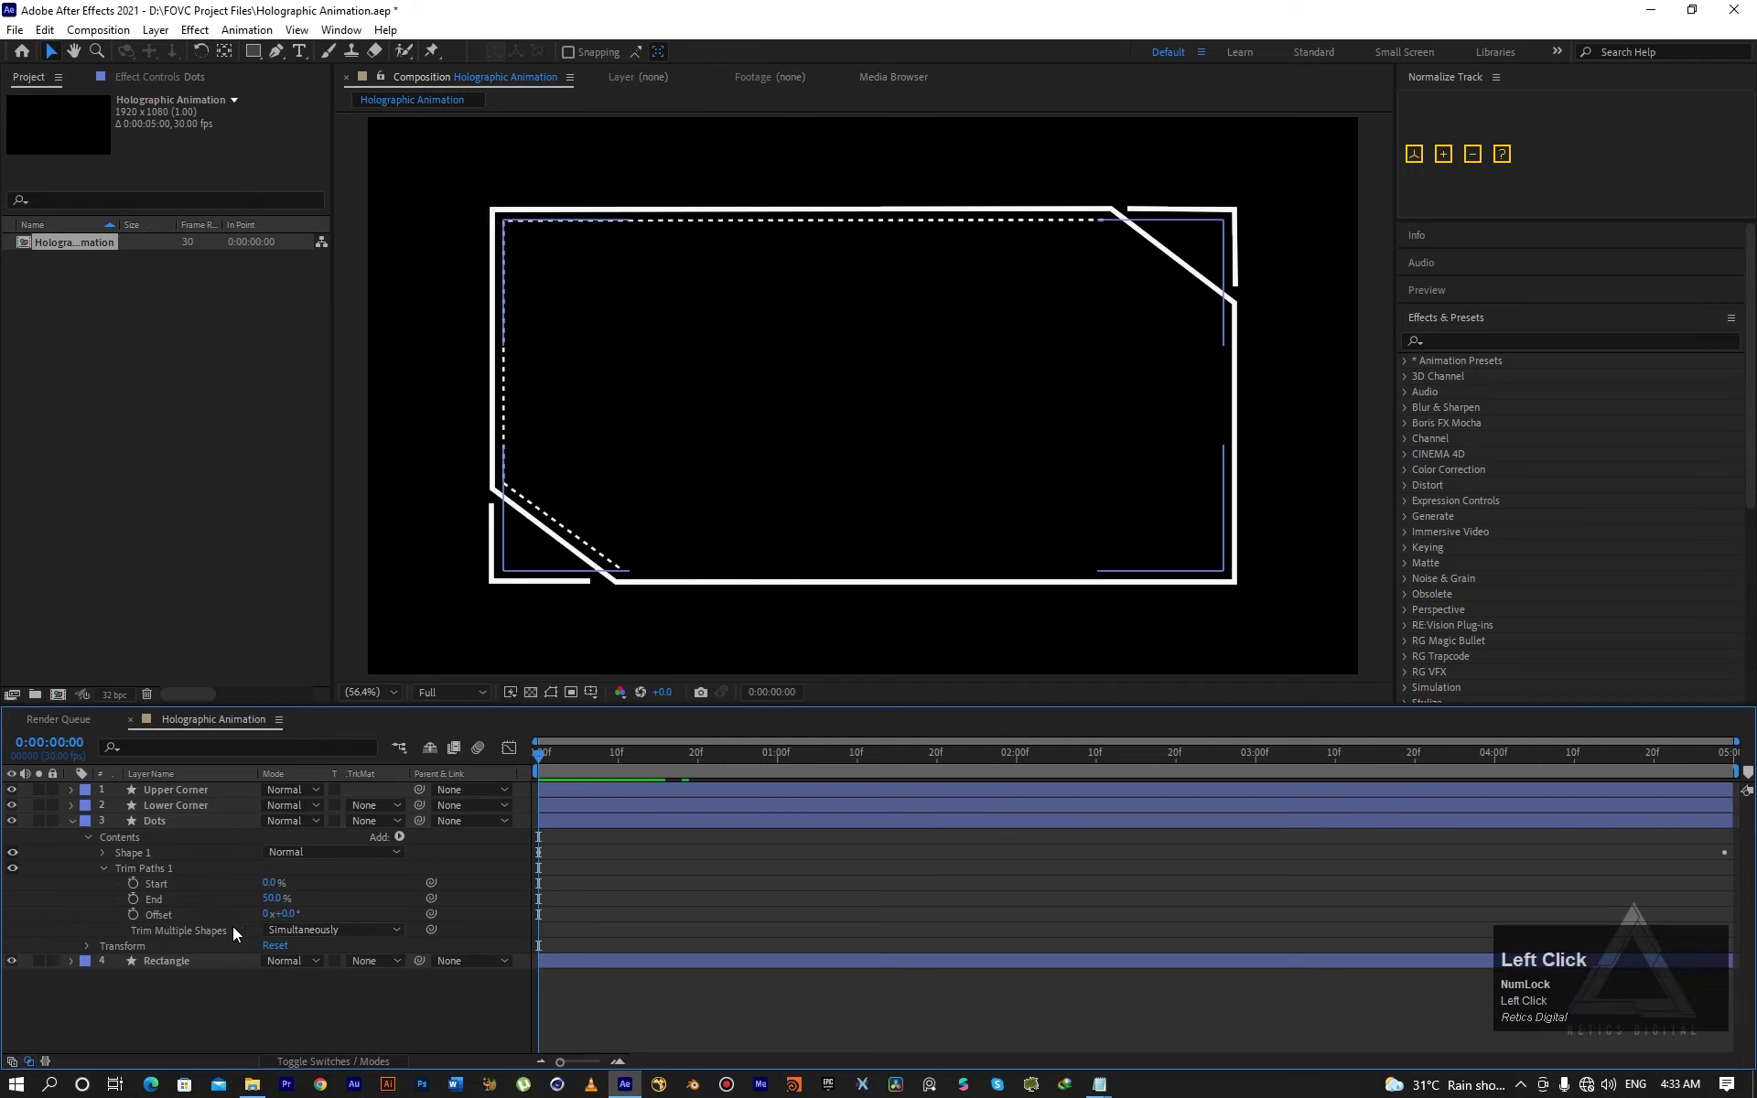
click(134, 914)
Keyframe the Dots layer's Trim Paths Offset at 1x+180° on the last frame, 0:00:04:29.
click(776, 760)
drag(957, 759, 1740, 792)
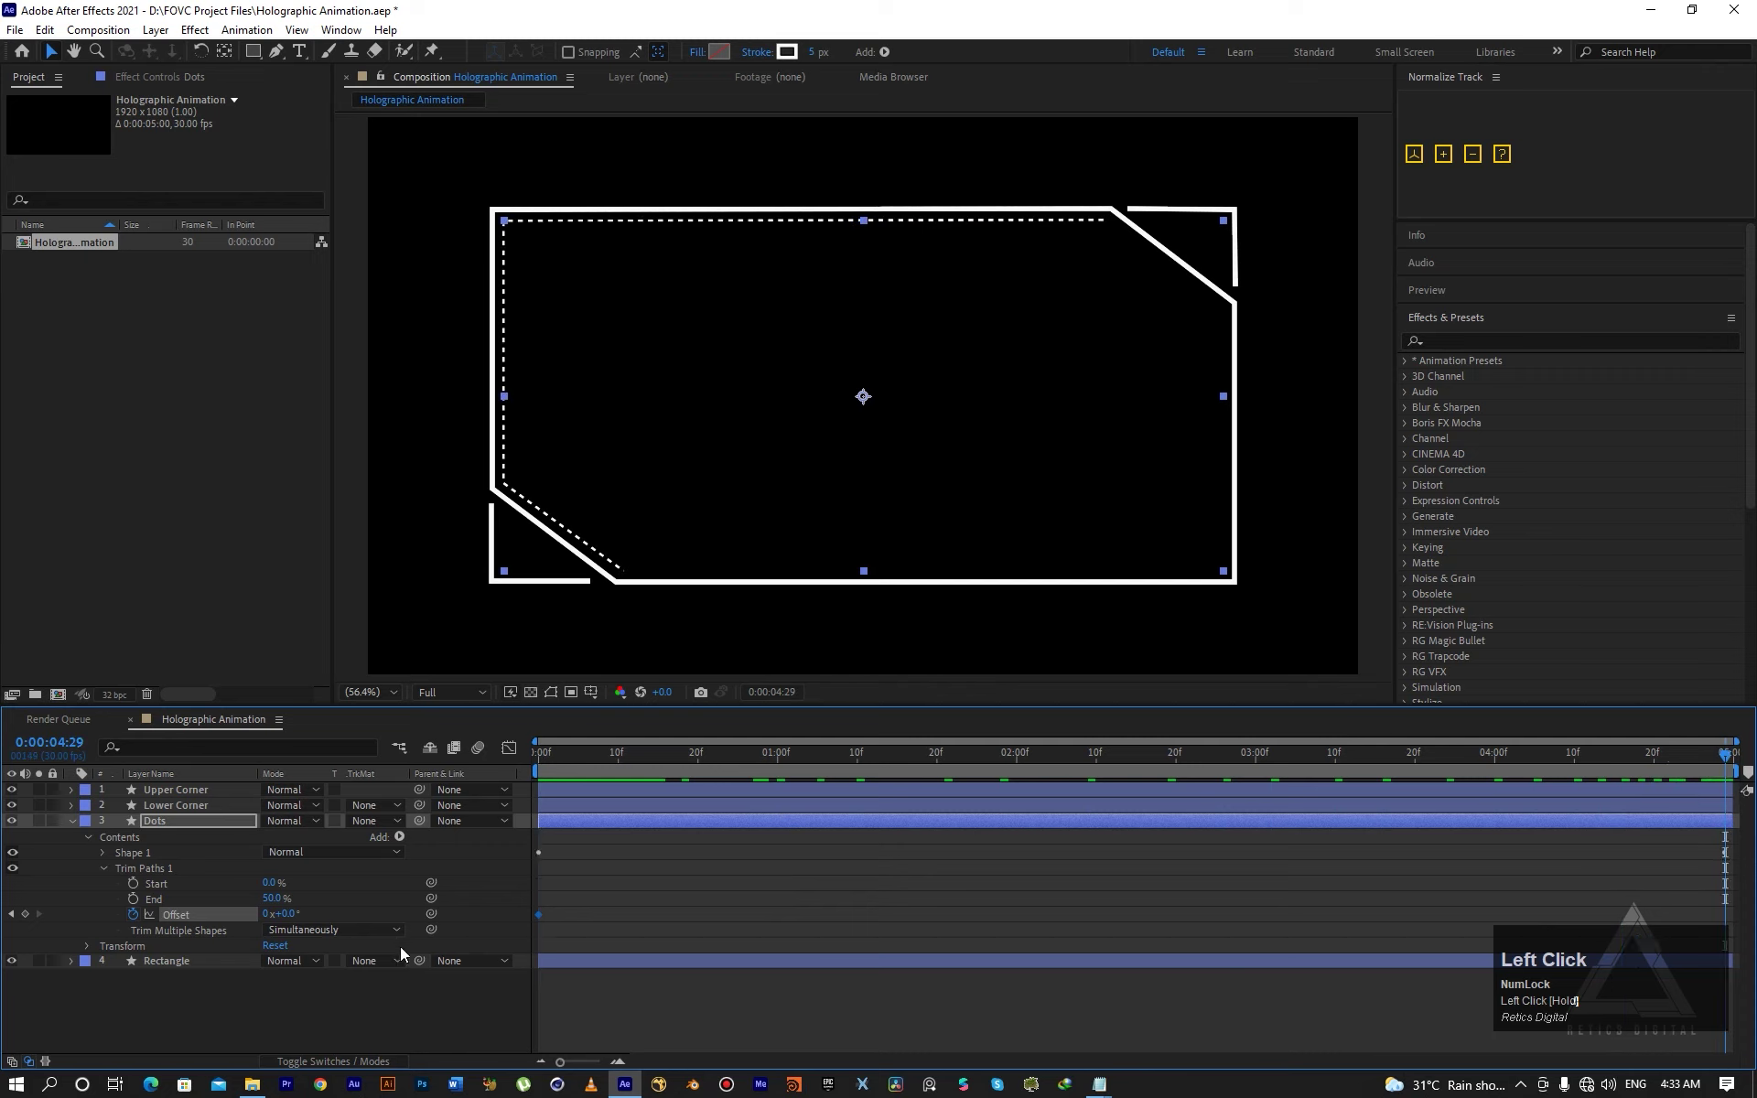
click(267, 914)
text(1)
key(Return)
click(288, 914)
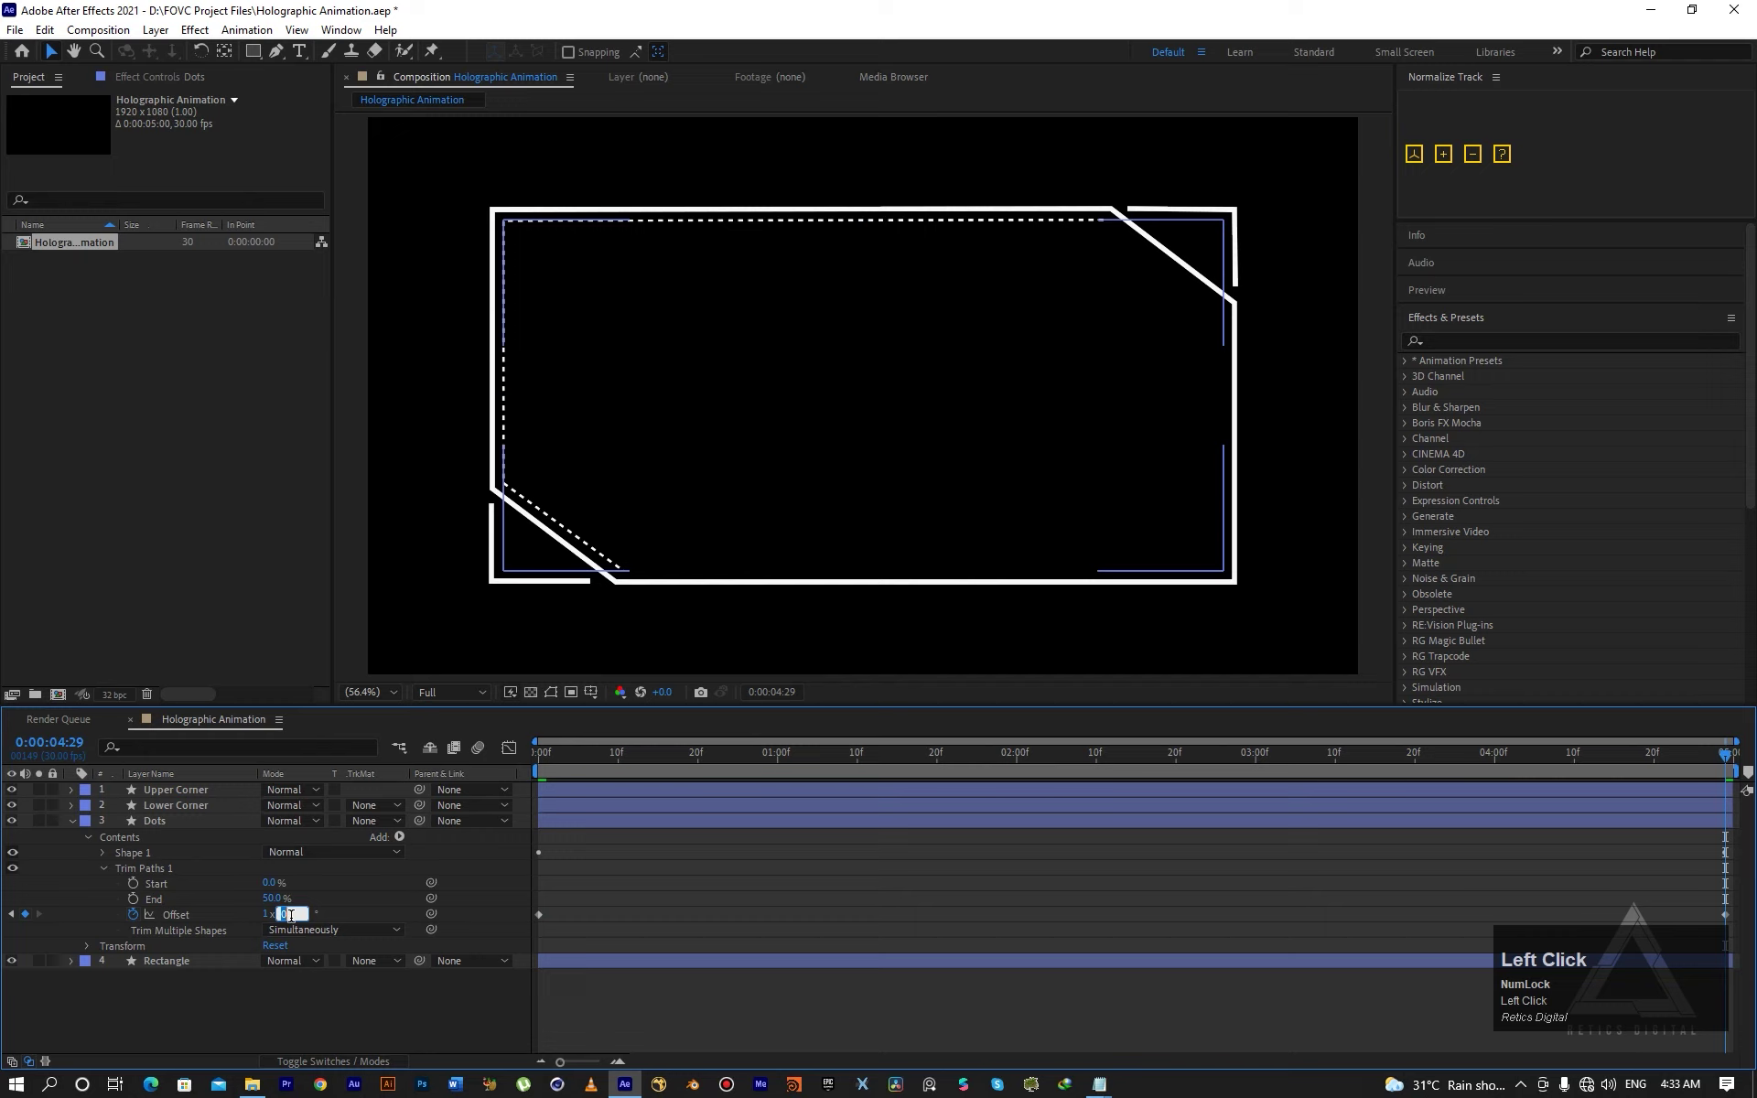
text(180)
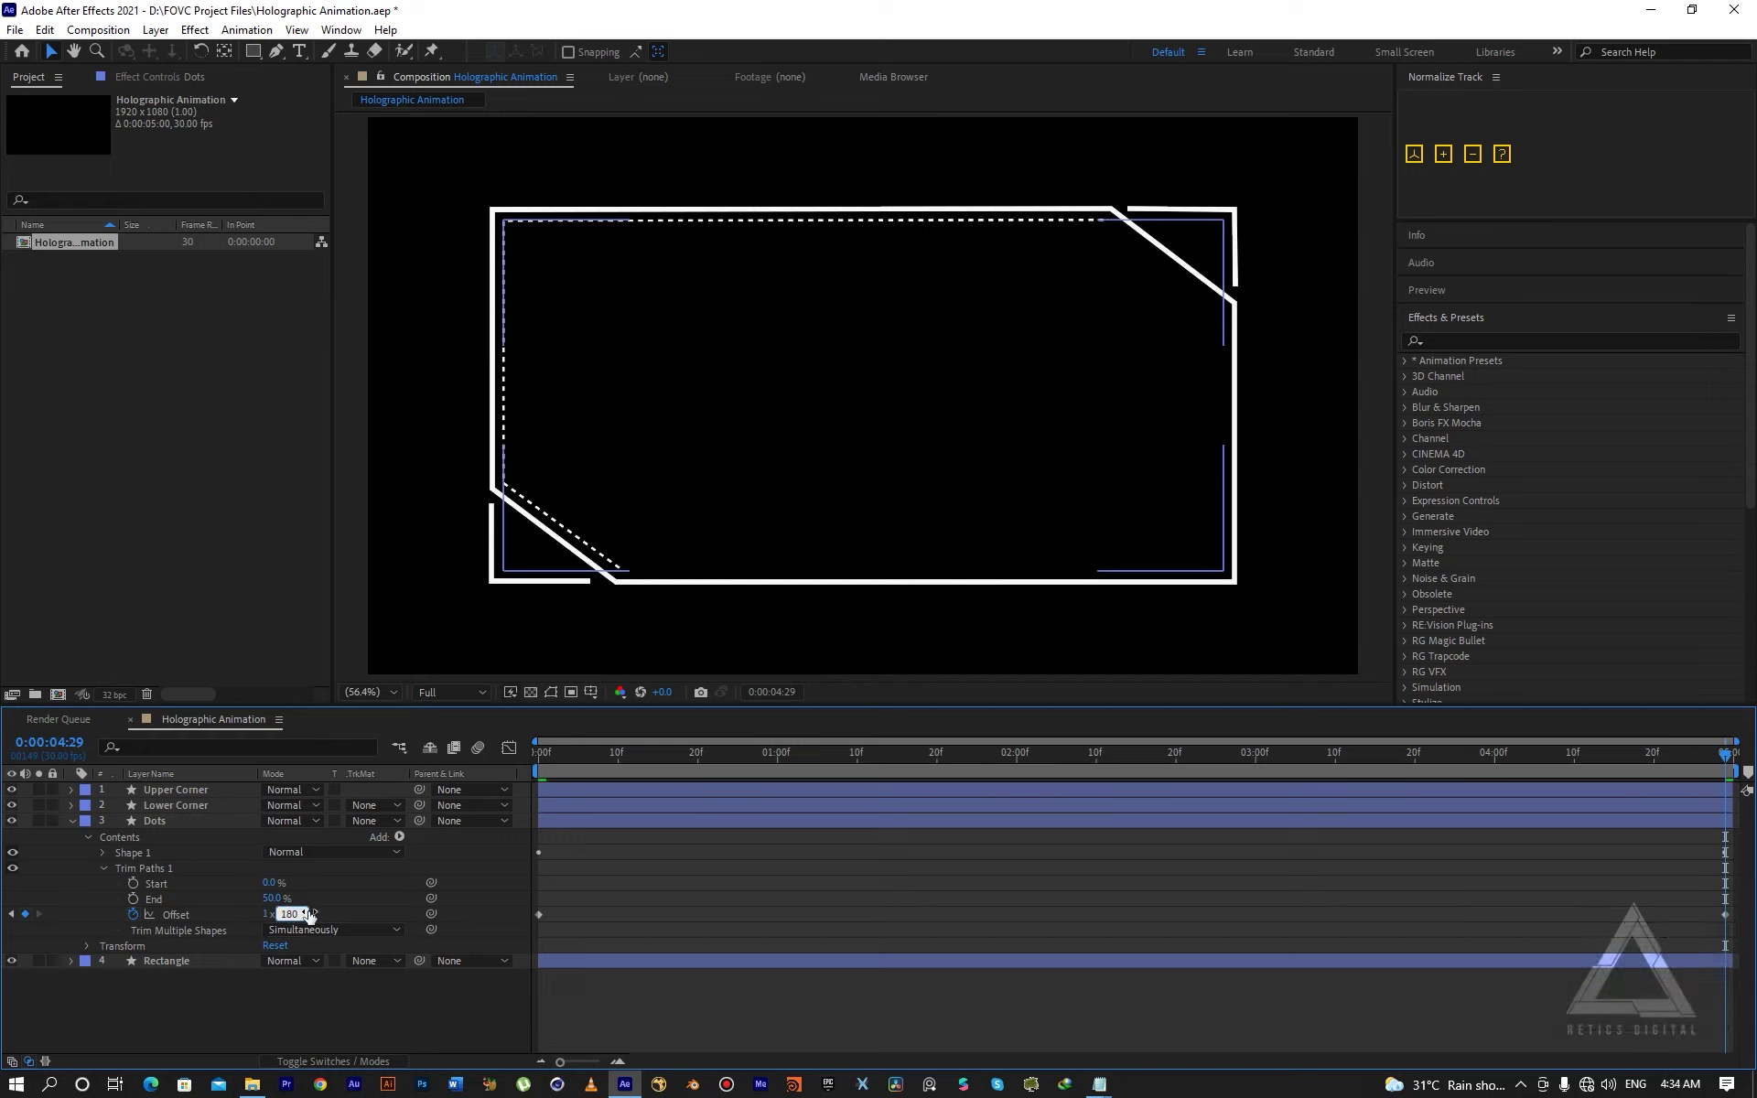
click(337, 910)
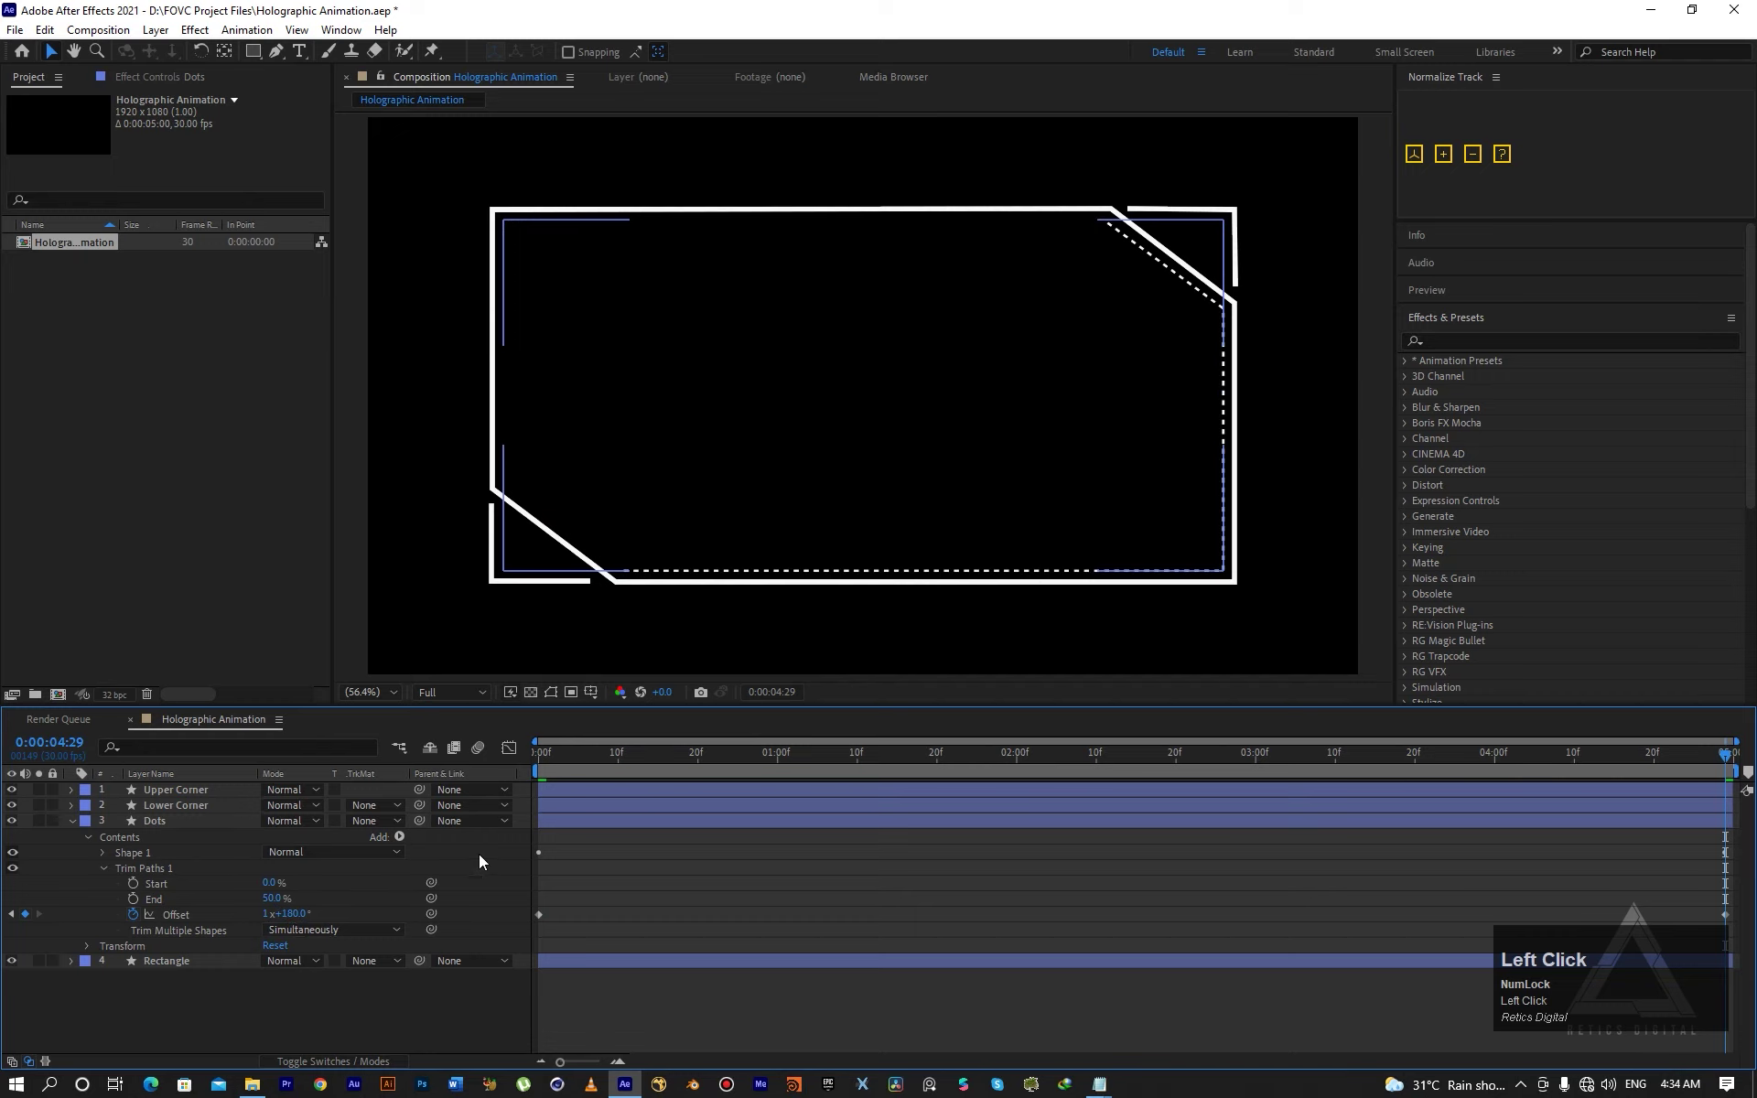
Play the composition from the first frame and scrub through it to check the trimmed dashes travelling around the frame.
drag(592, 775, 520, 768)
key(space)
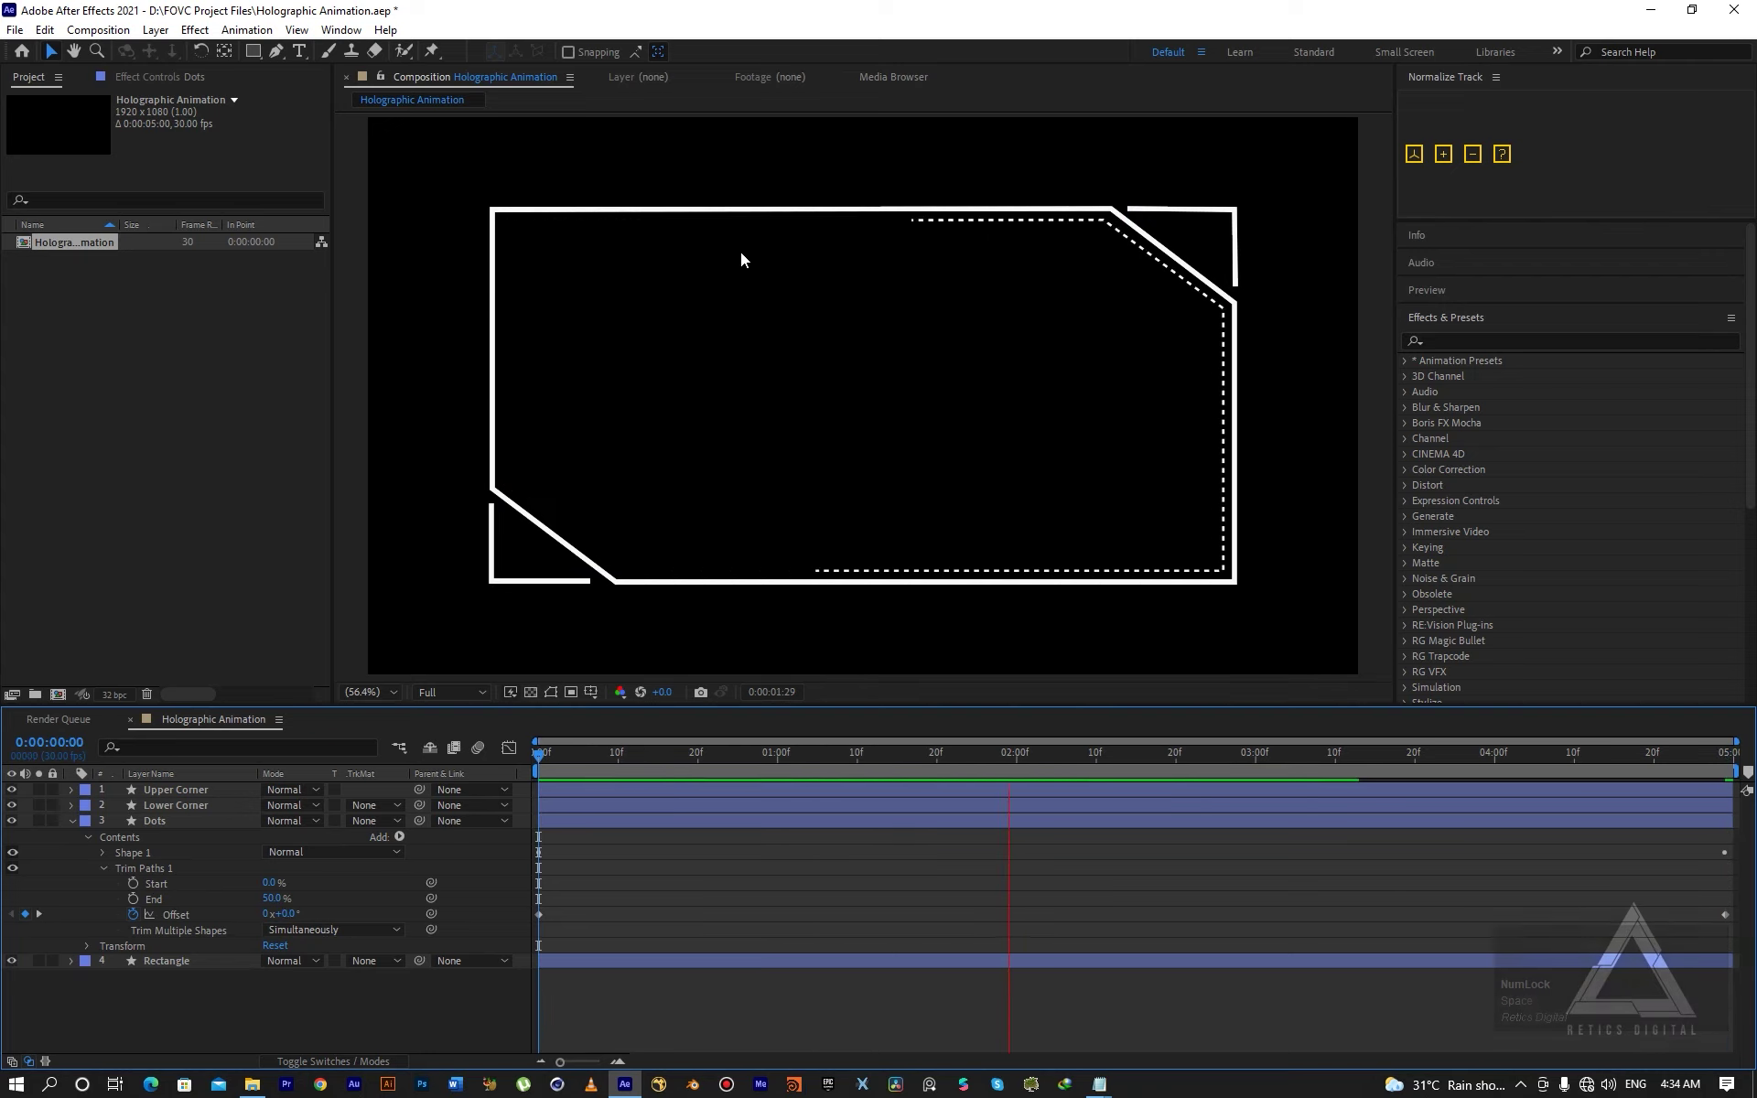
key(space)
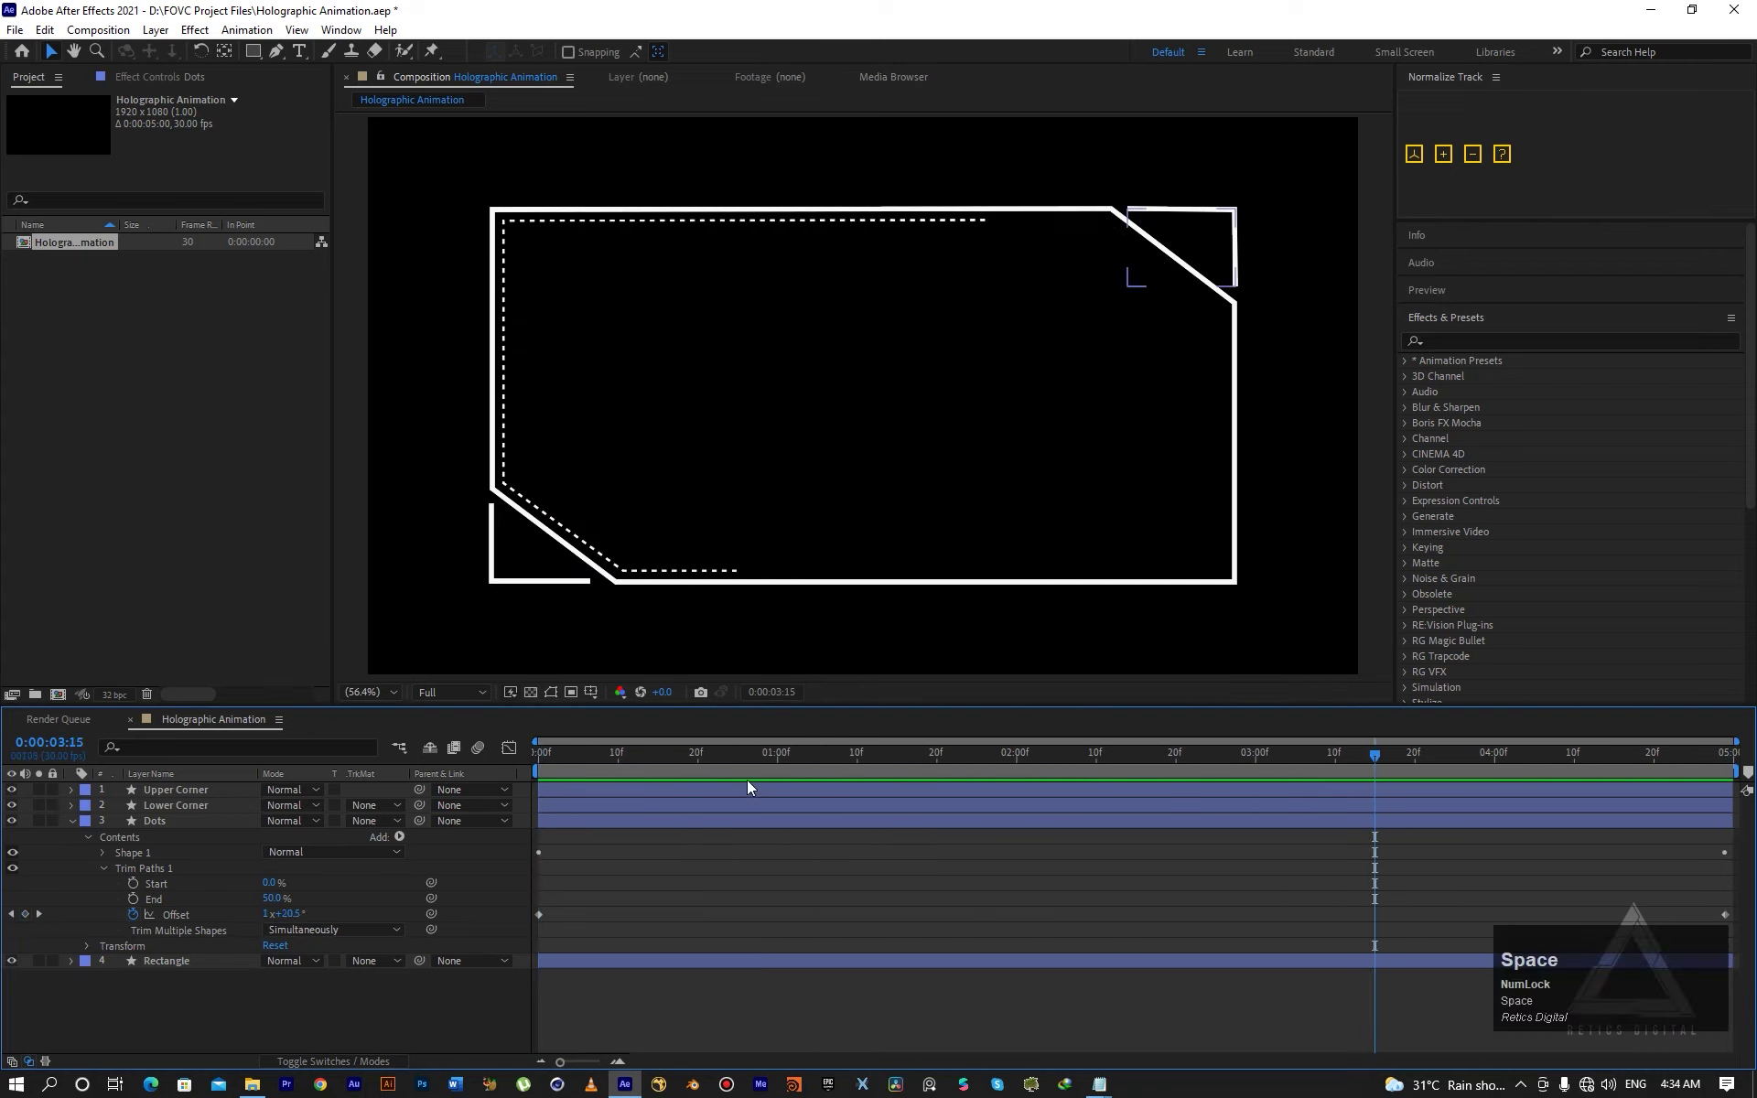
click(738, 755)
drag(721, 764, 697, 768)
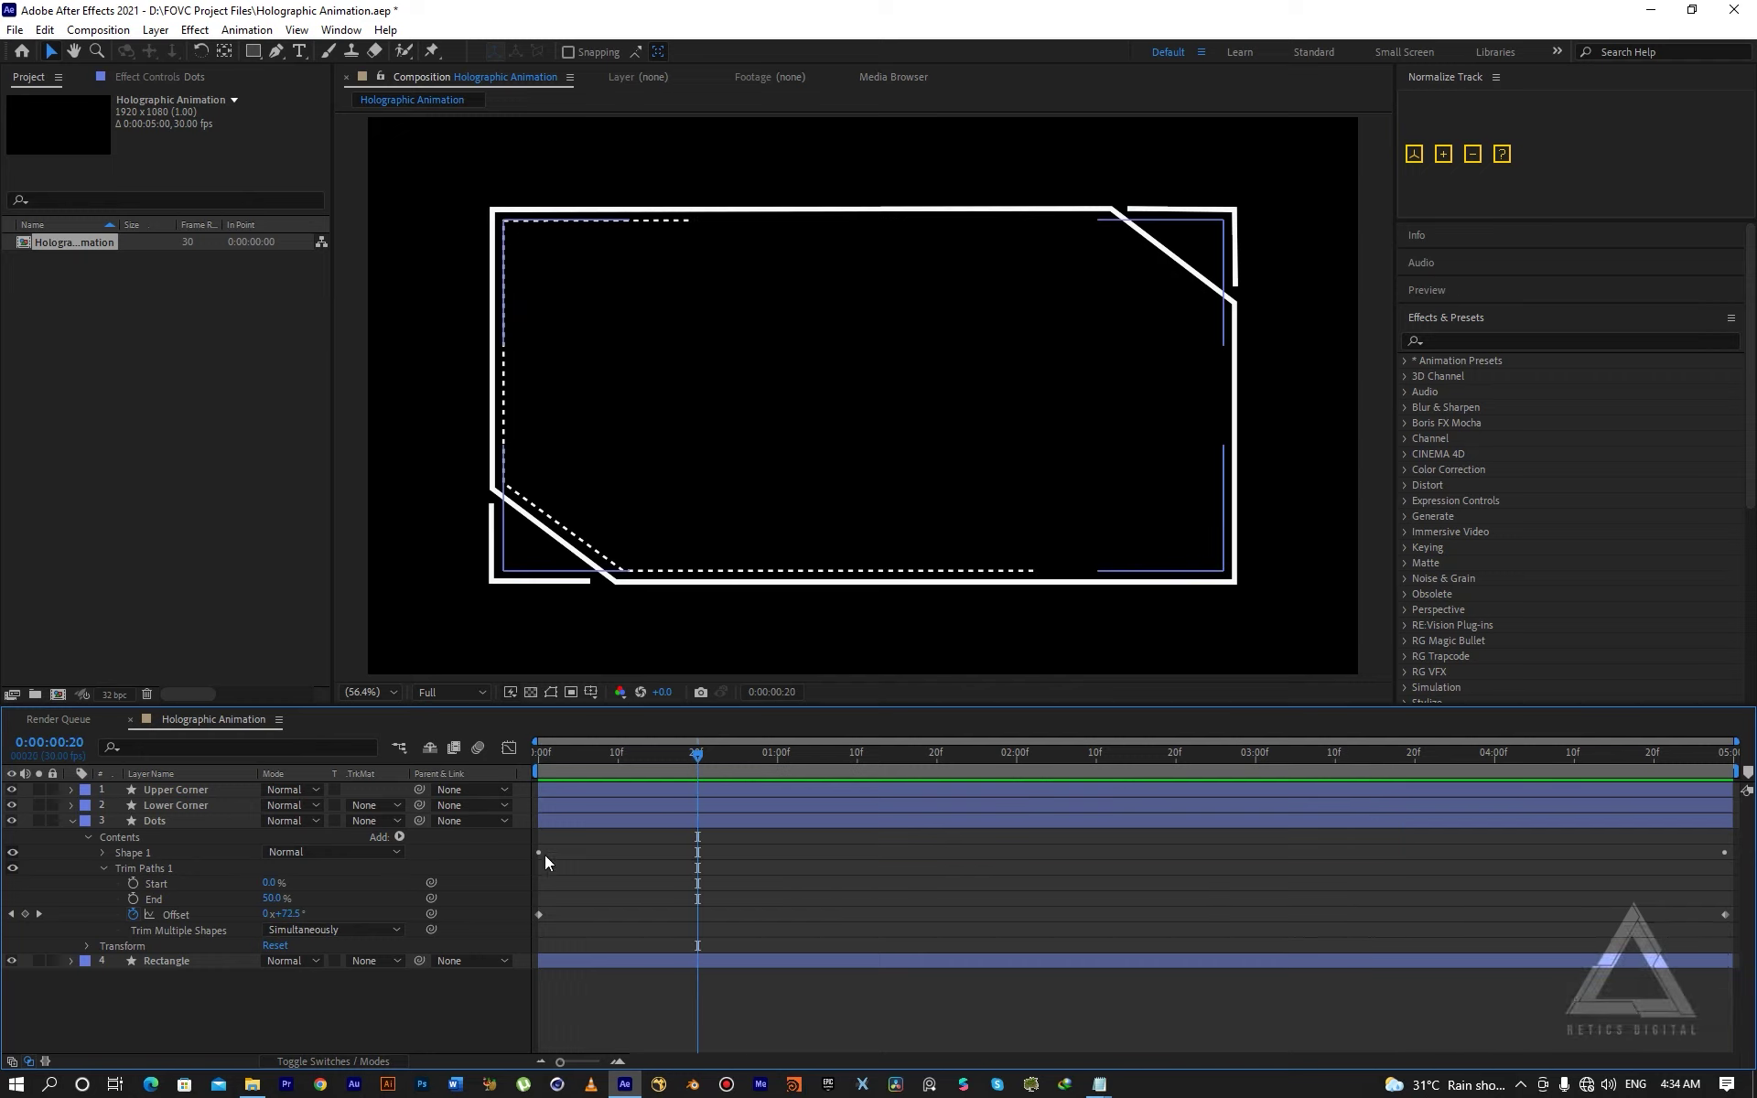
drag(699, 761, 850, 777)
key(space)
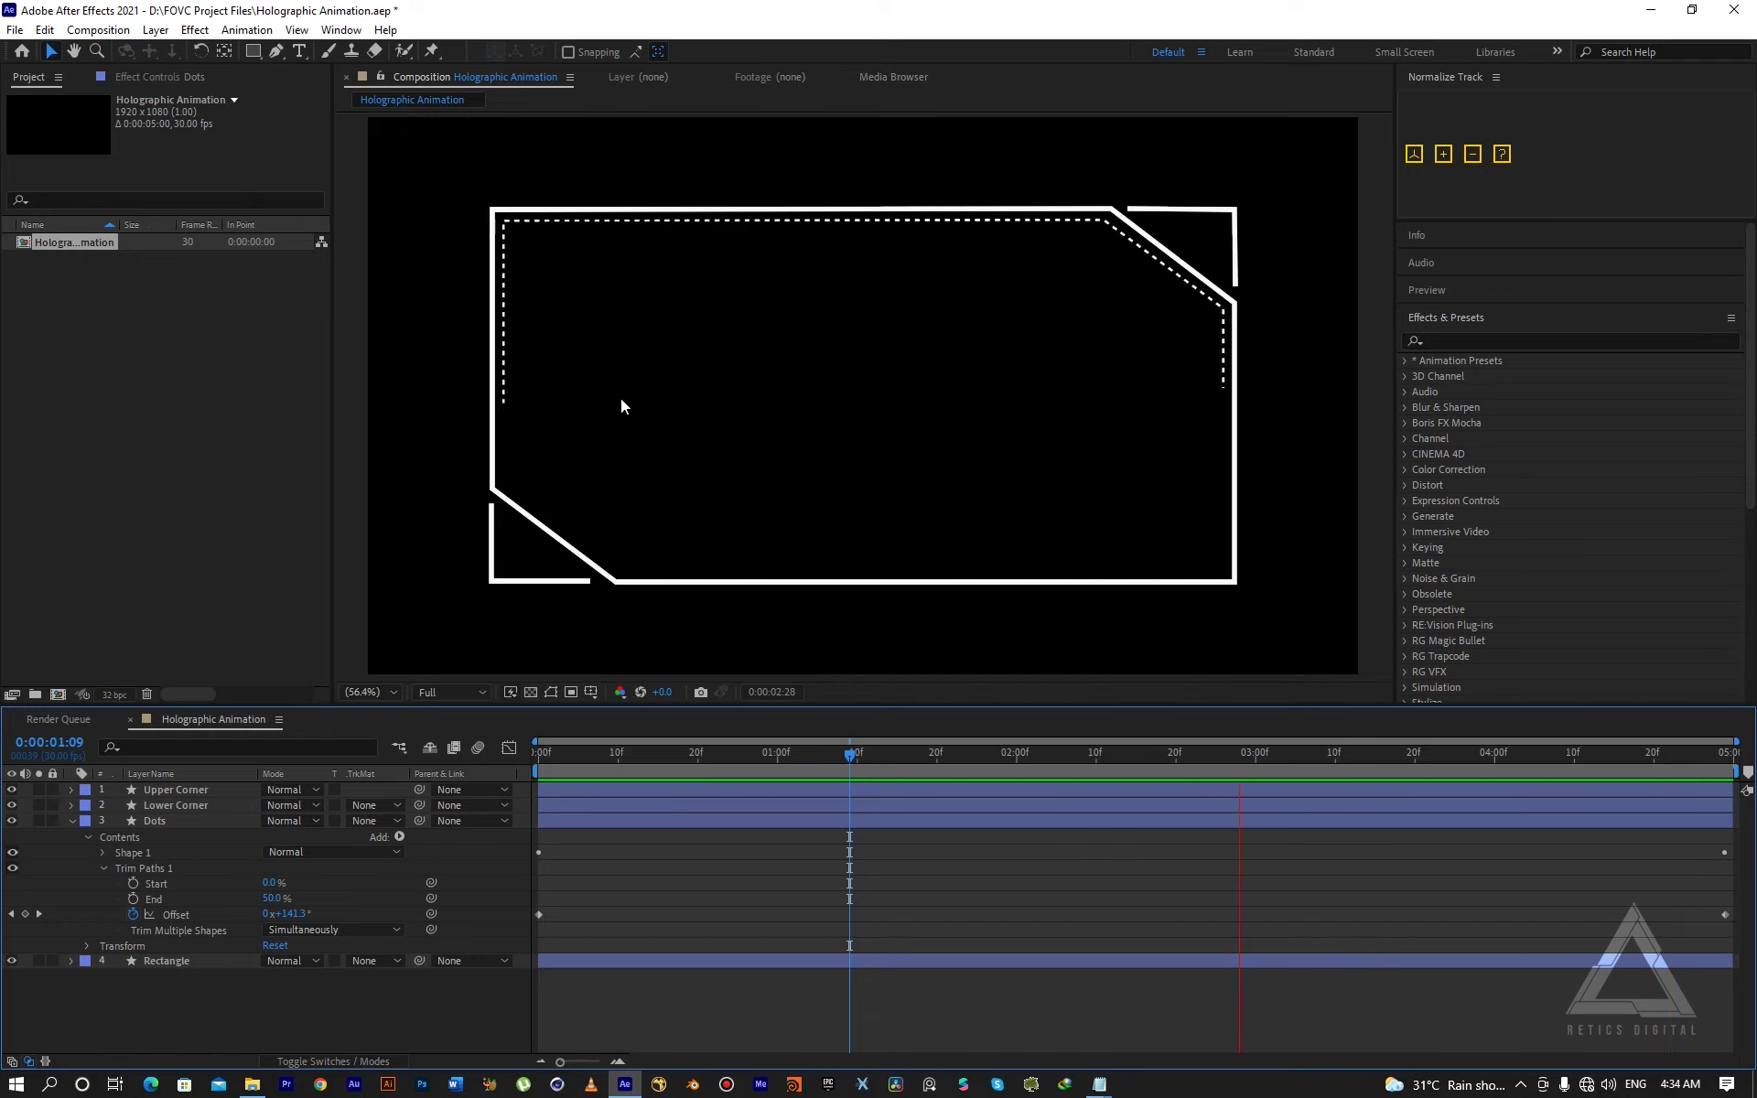
key(space)
Collapse the Dots layer's properties and save the project.
key(u)
key(ctrl+s)
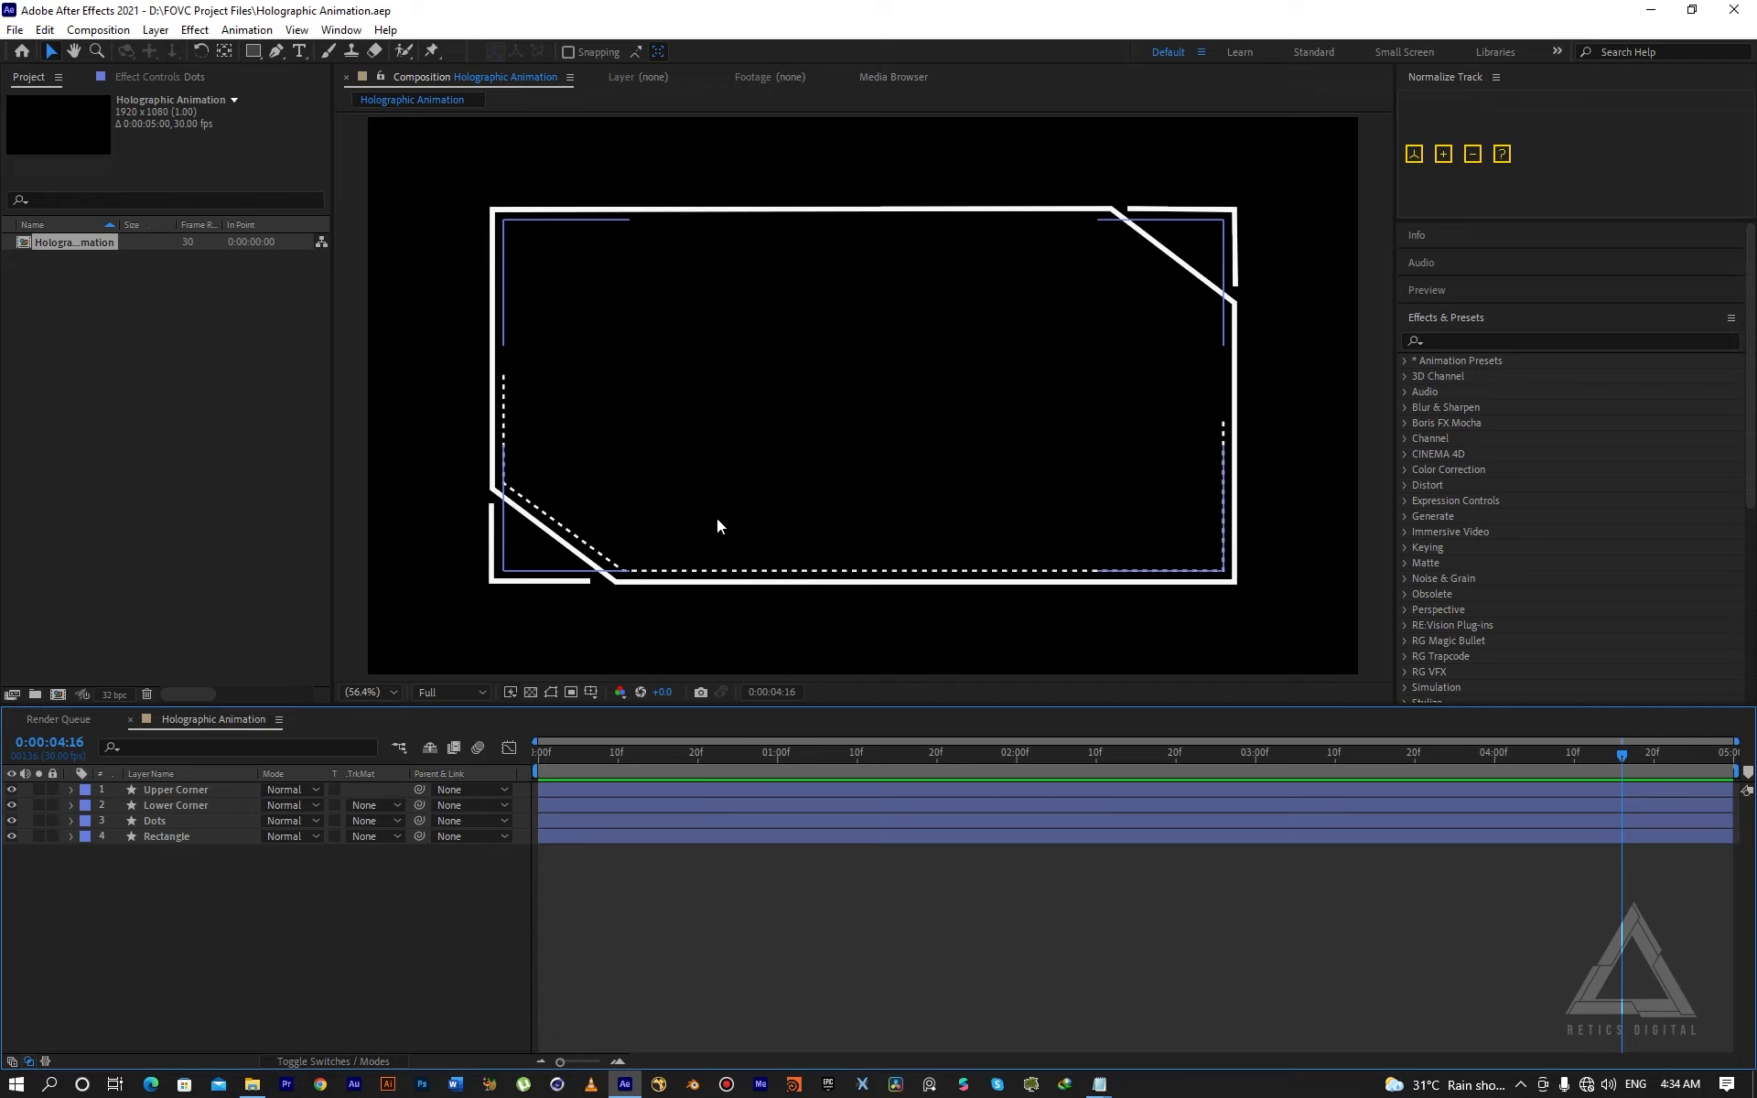
click(178, 941)
Create a black 1920 x 1080 px solid layer named Noise.
right_click(157, 882)
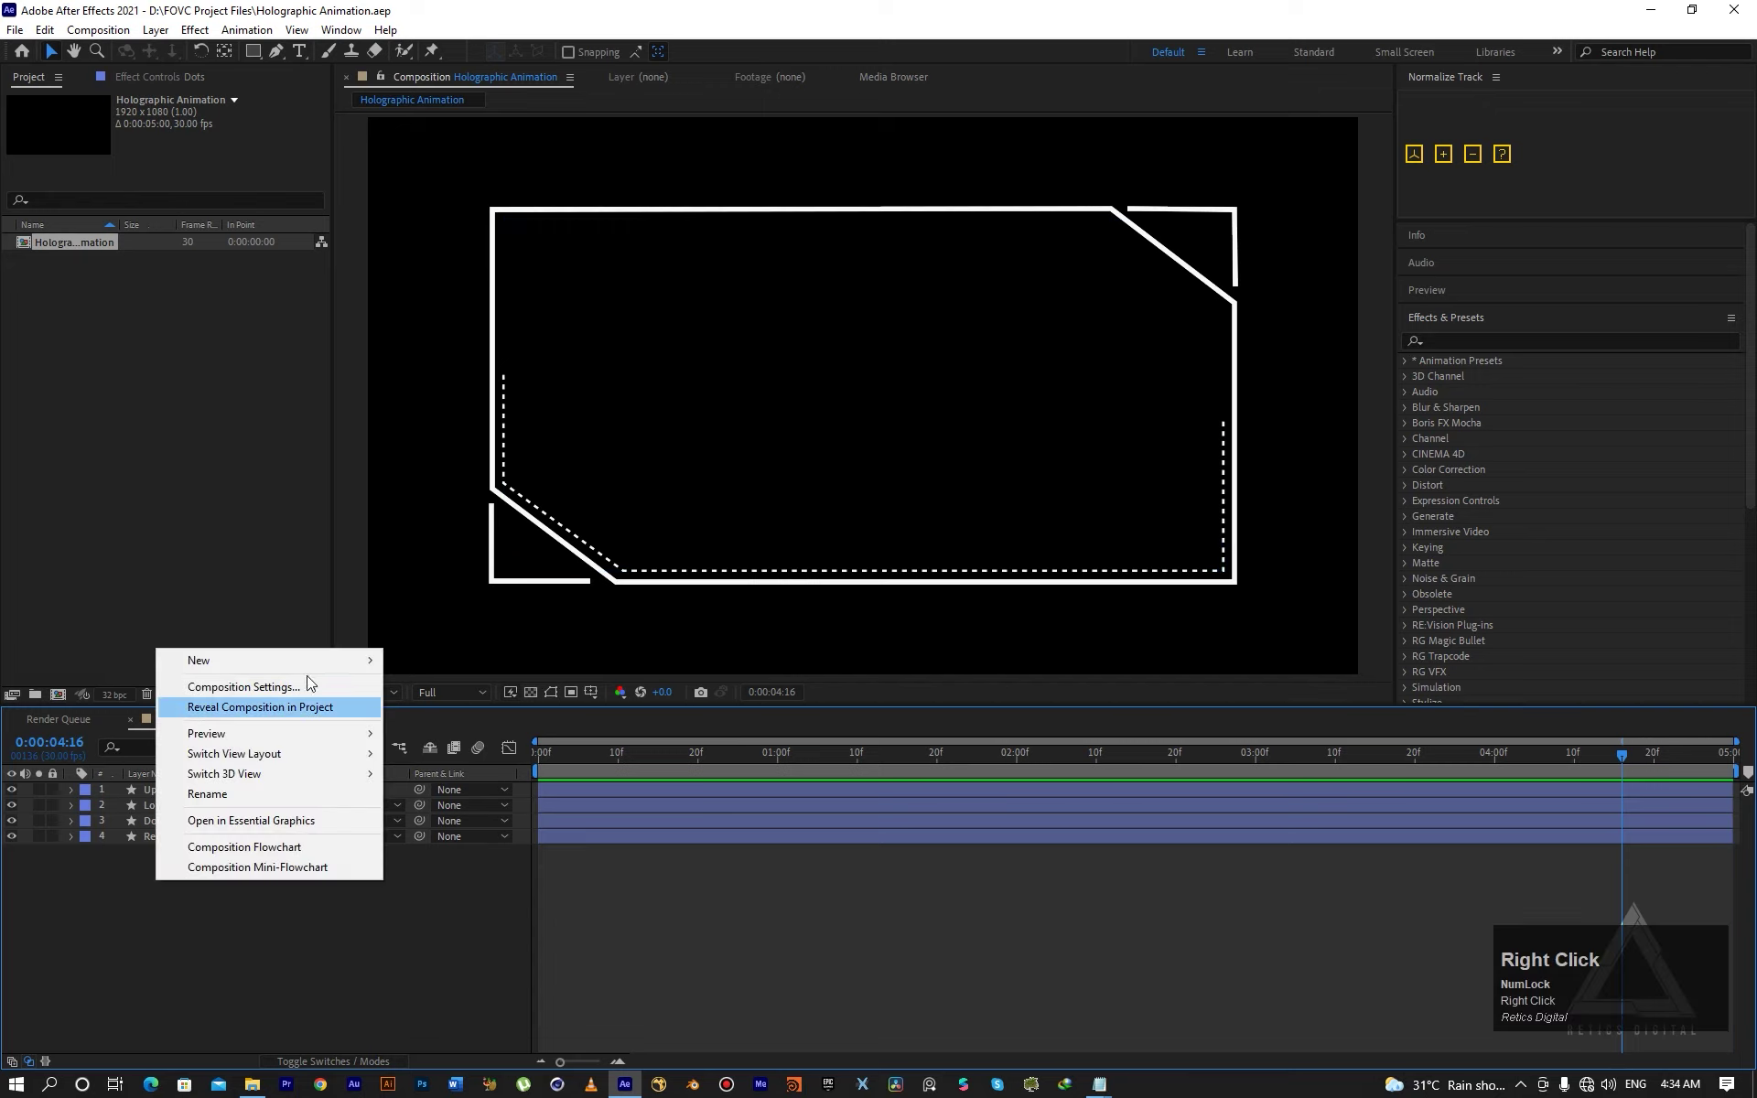
click(348, 660)
click(460, 705)
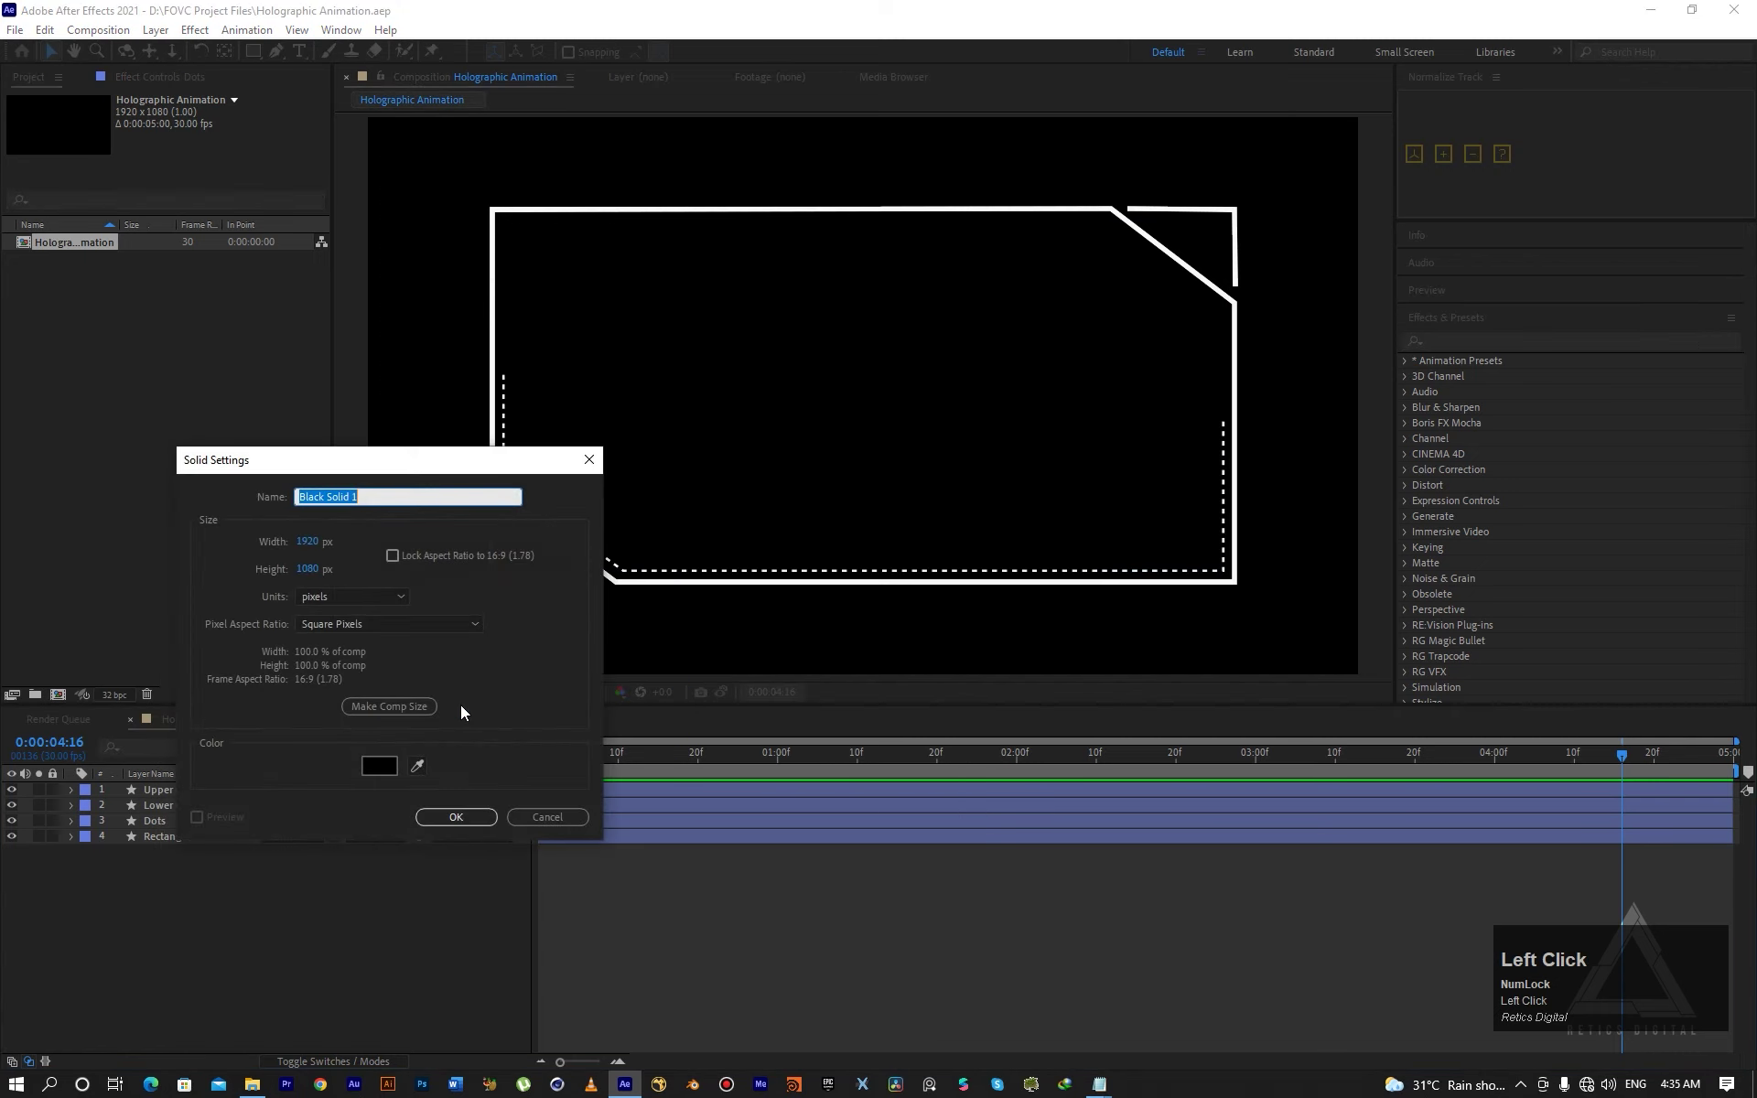
text(Noise)
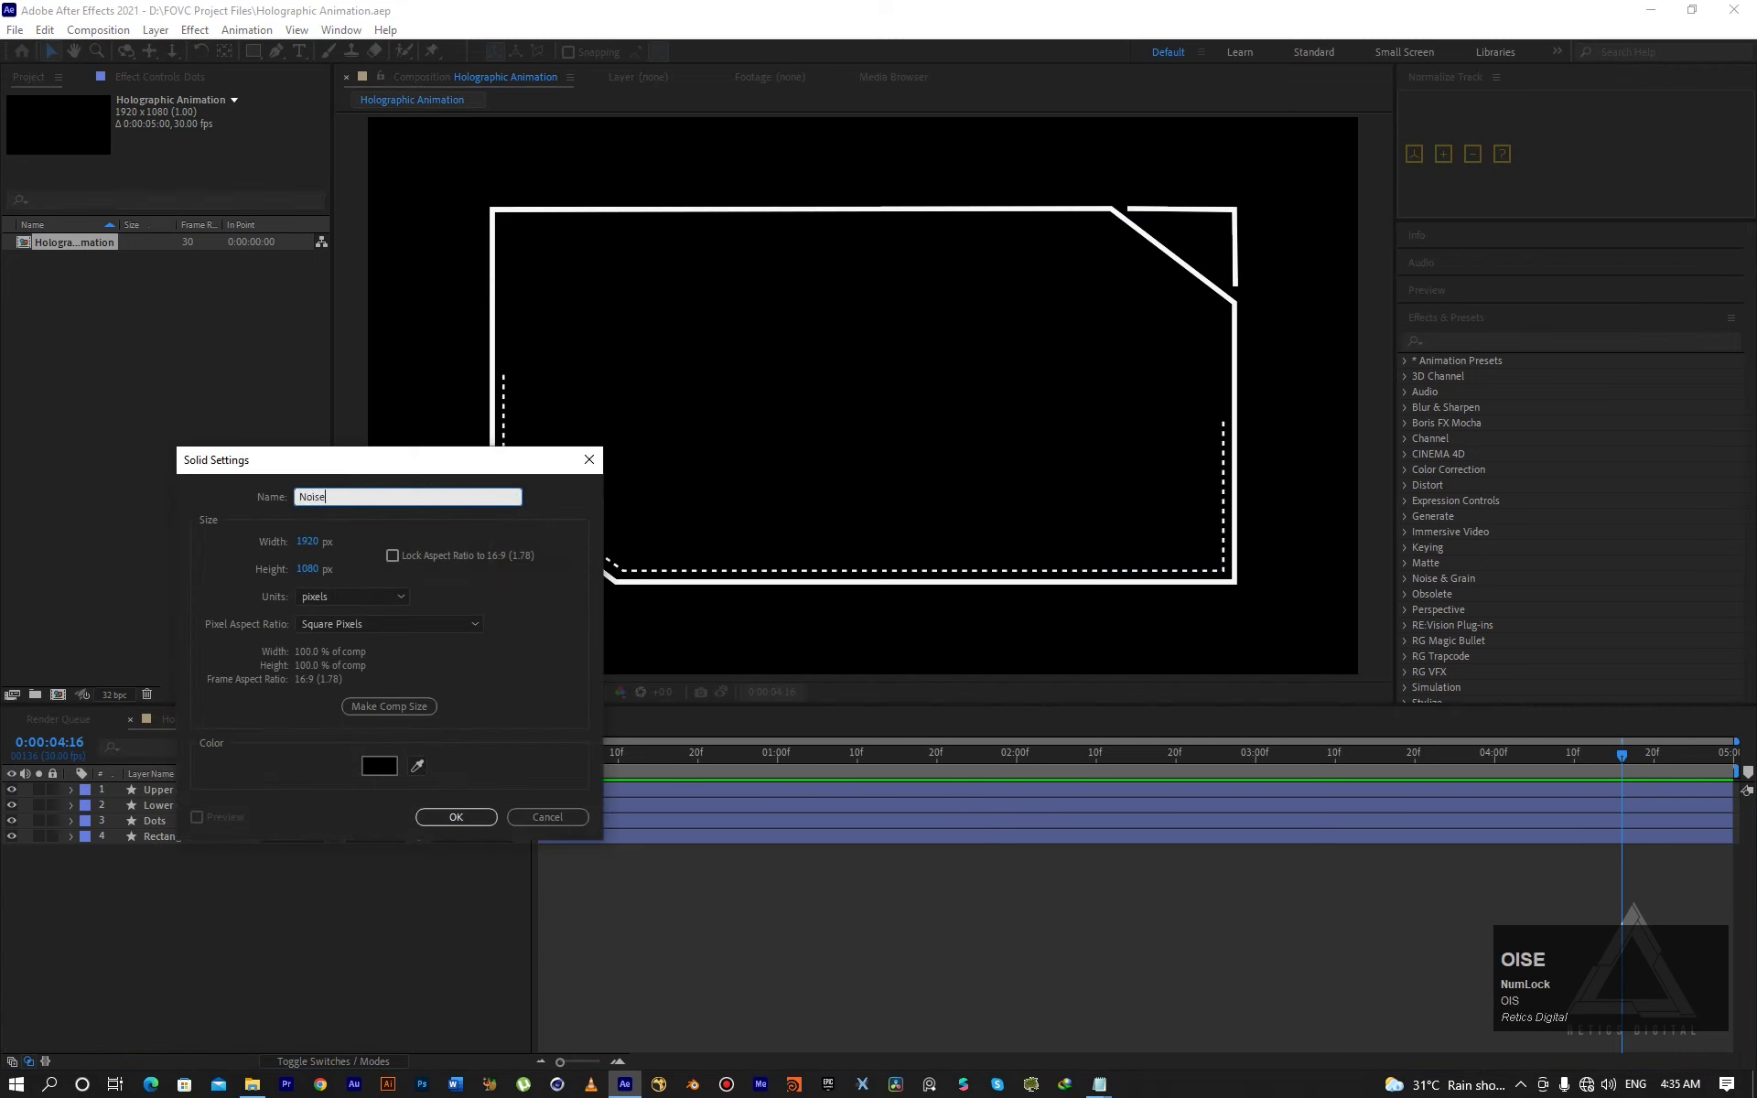
key(Return)
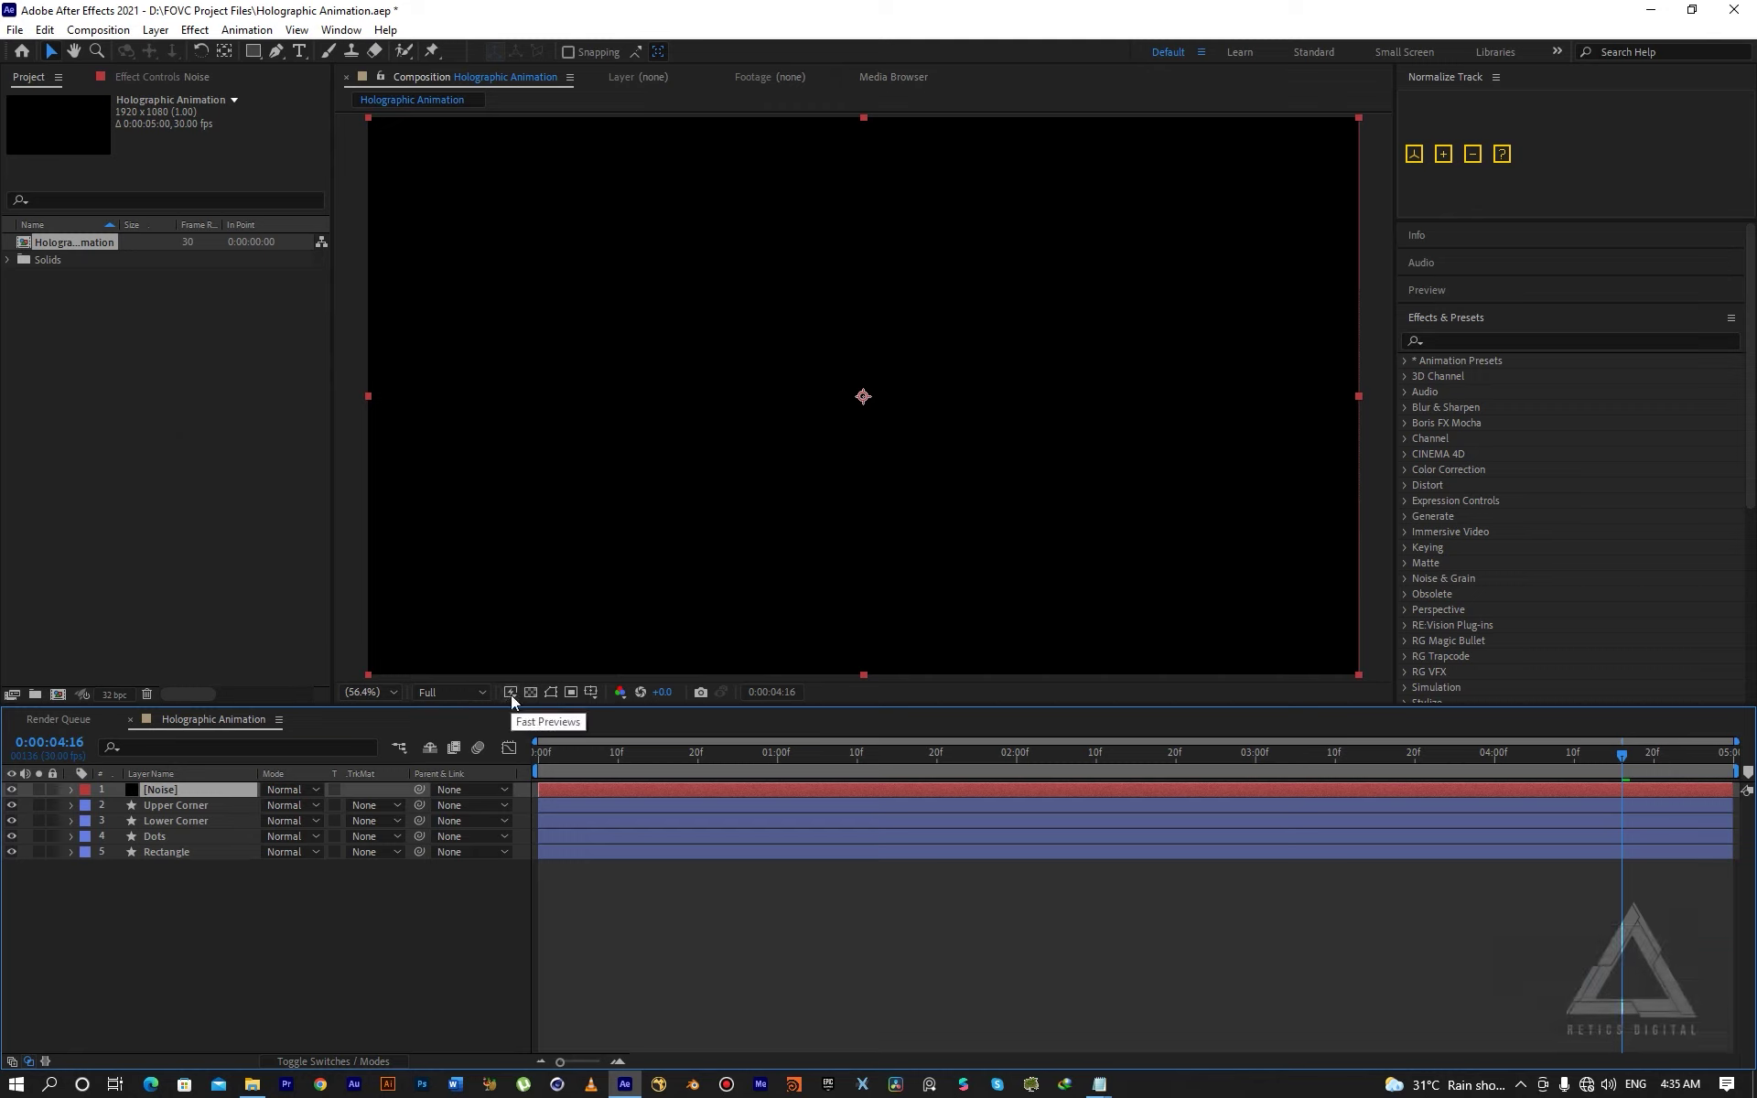
Find the Fractal Noise effect by searching "frac" and apply it to the Noise solid.
key(ctrl+space)
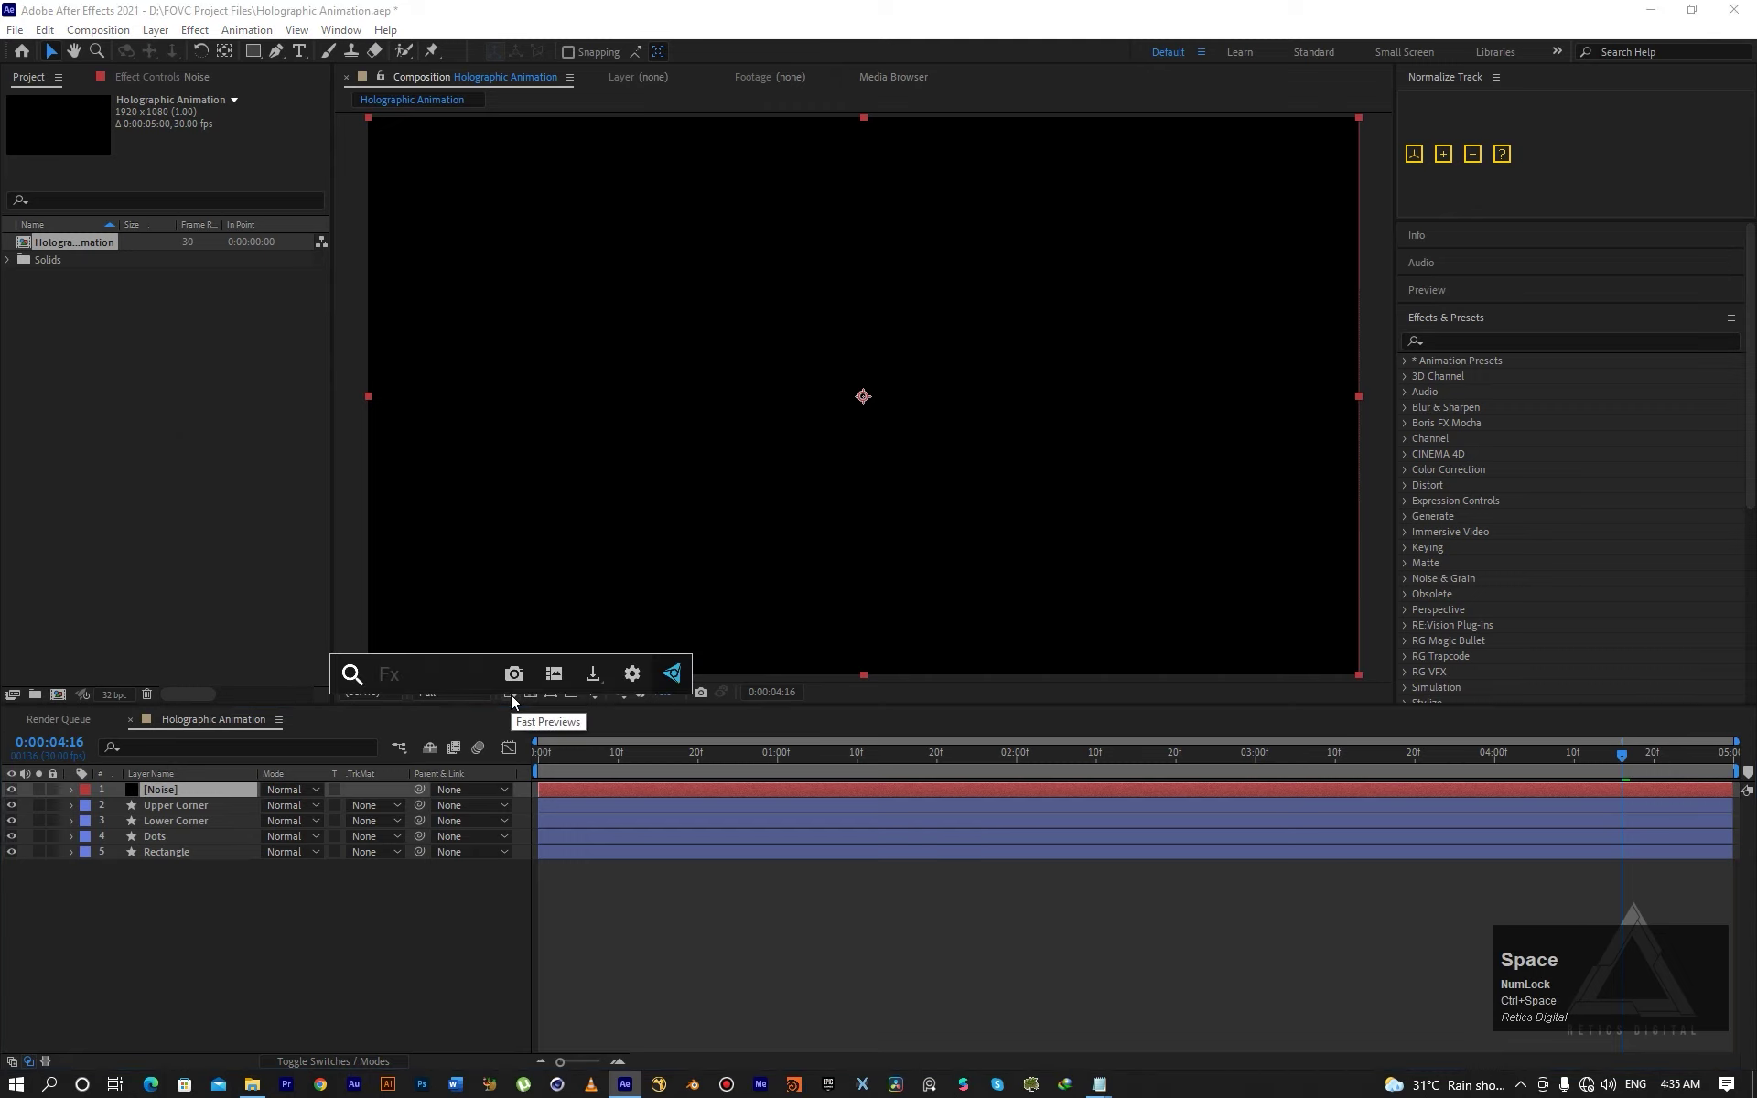
text(frac)
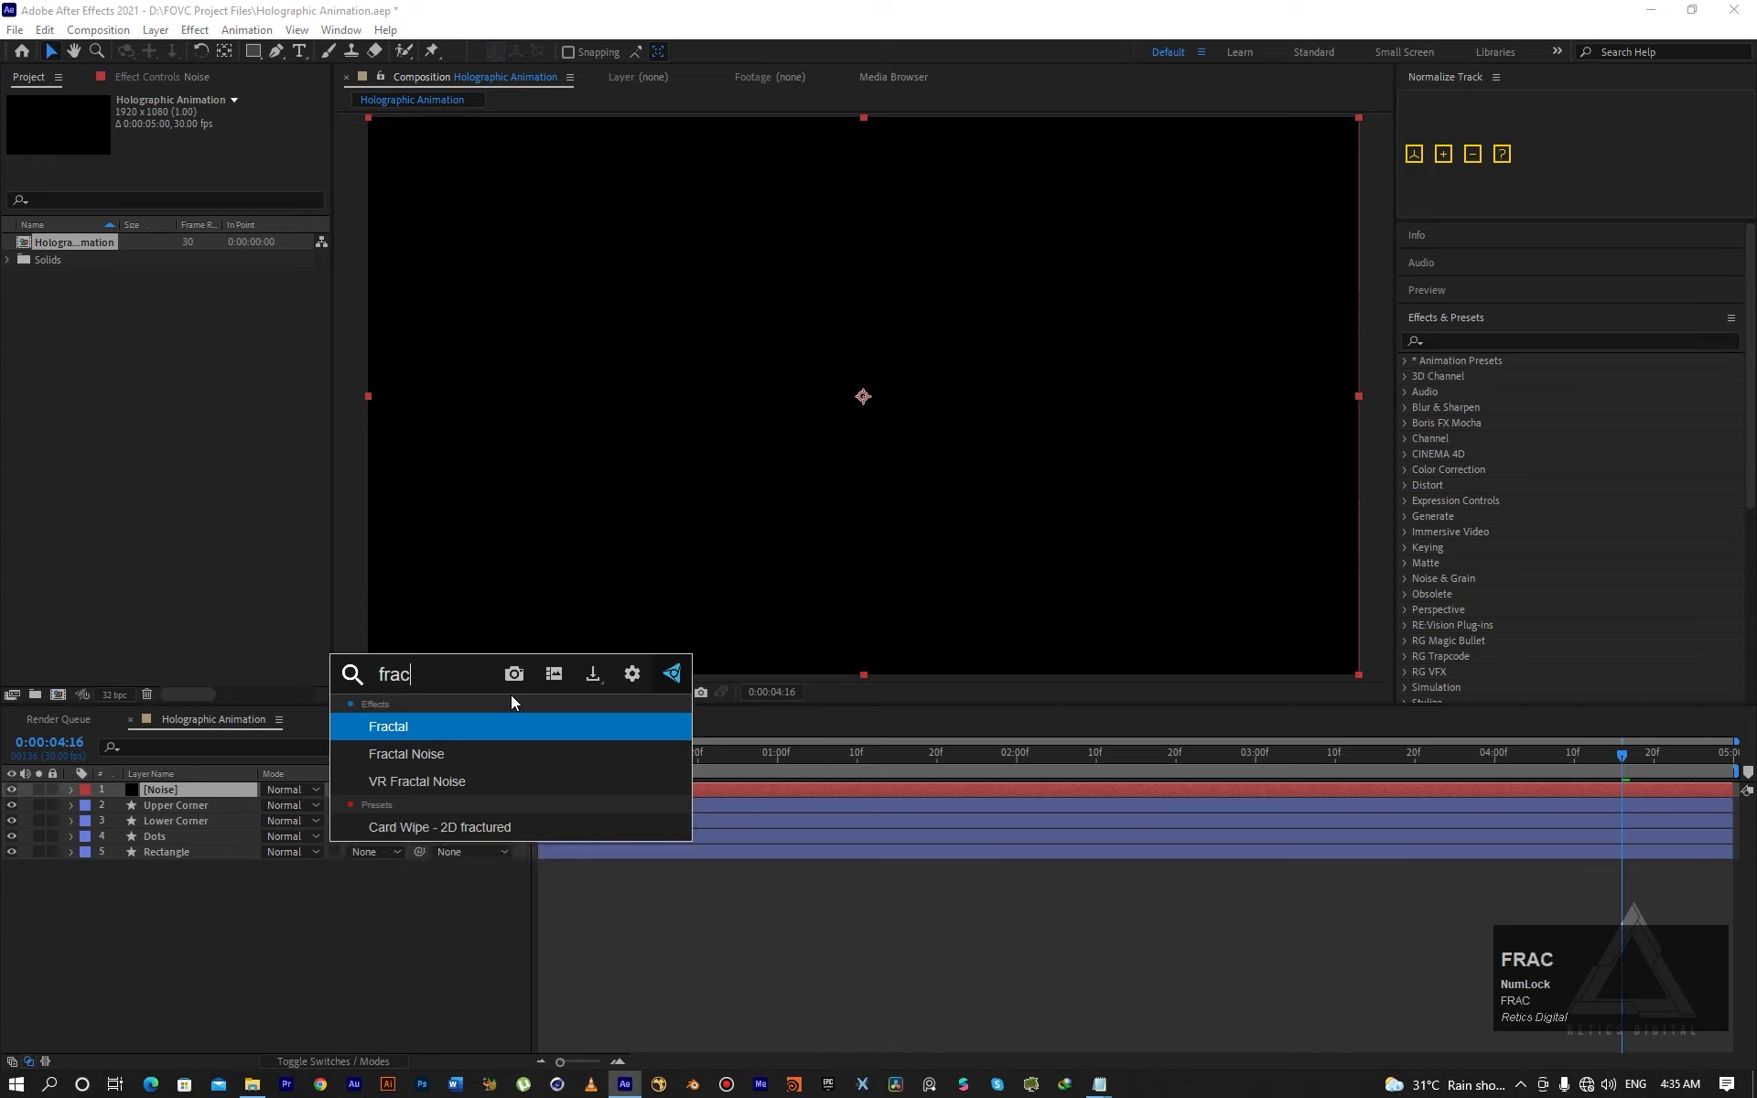
key(Down)
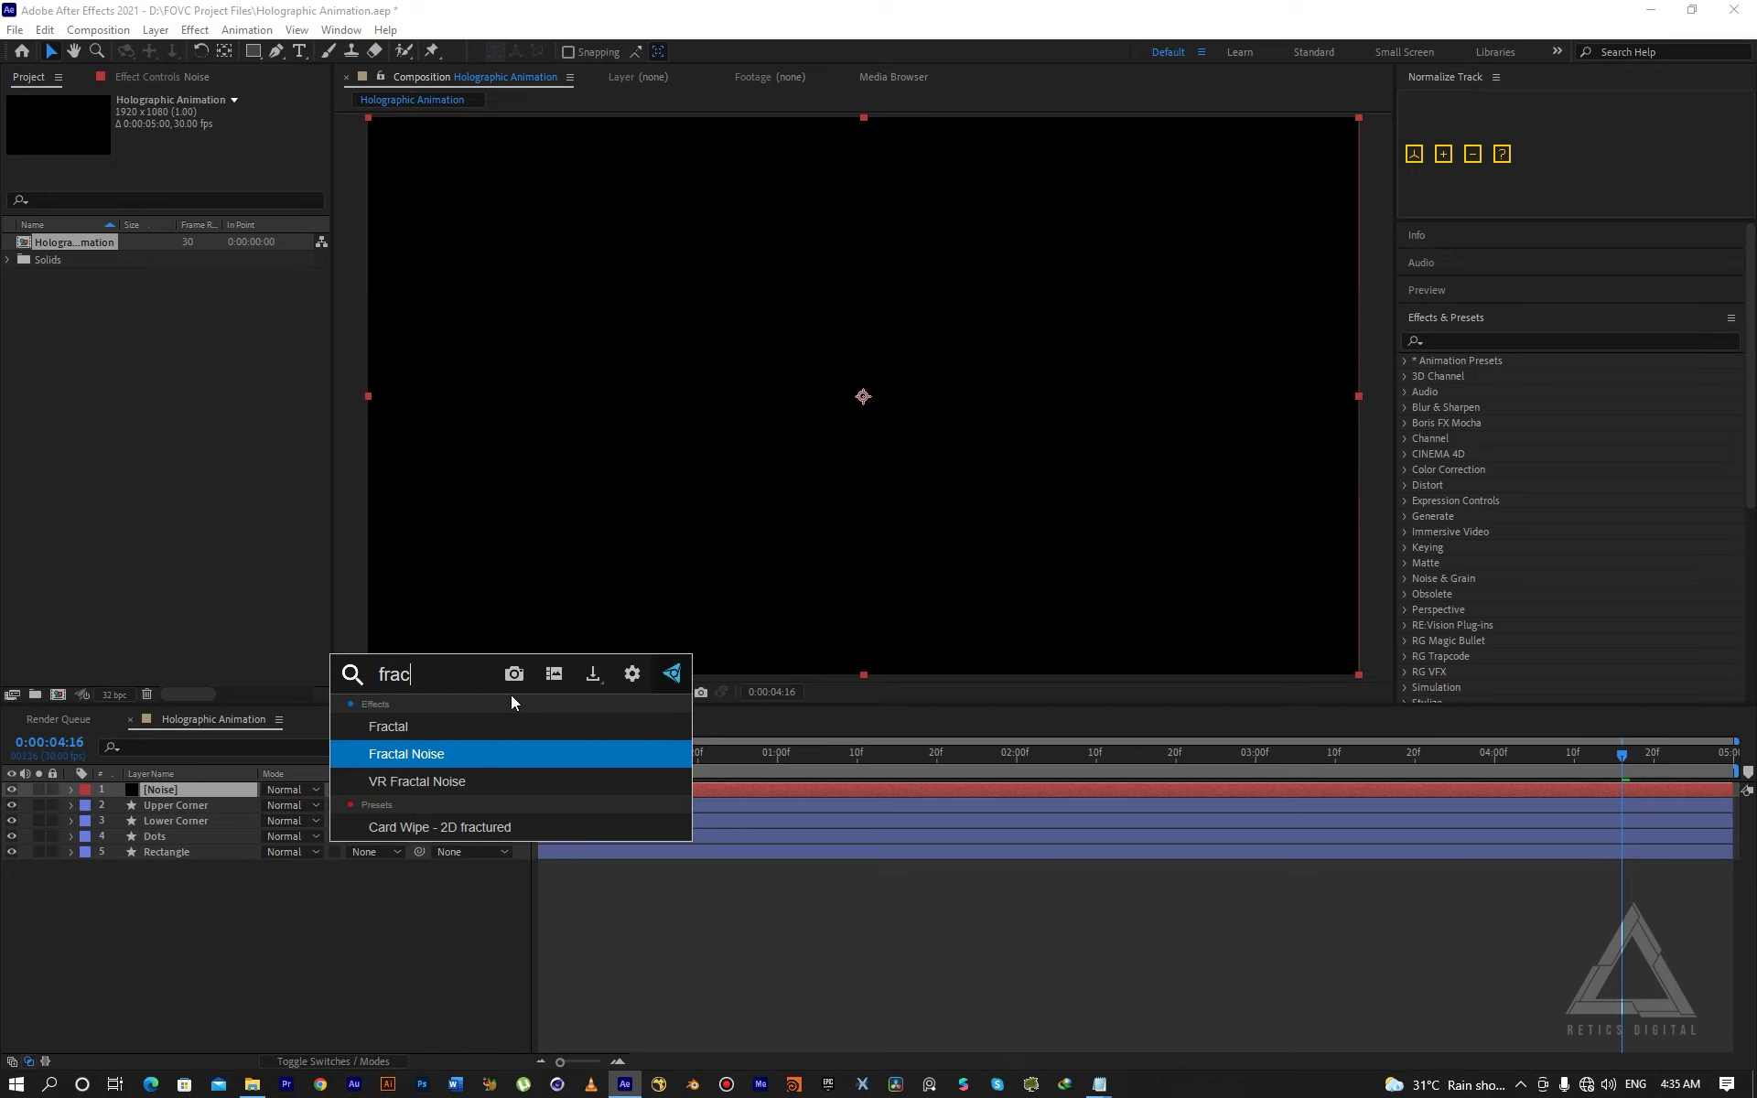
key(Return)
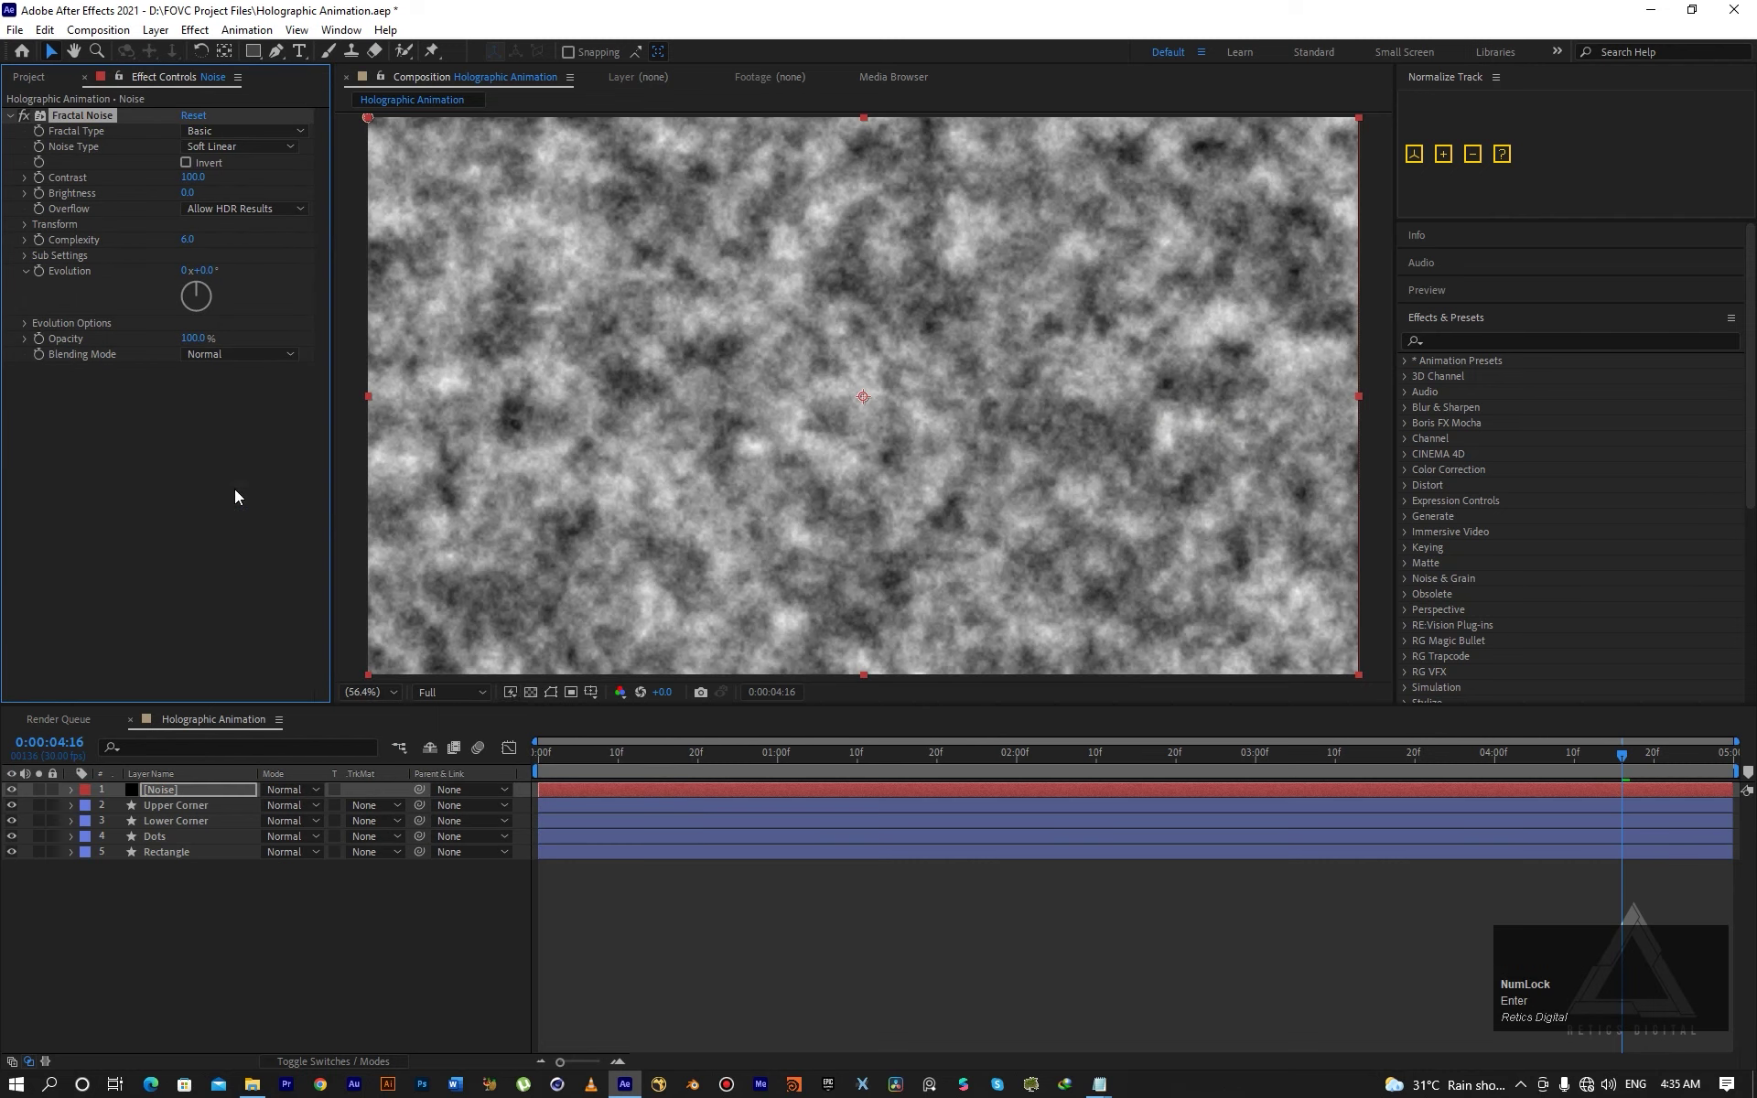
click(168, 787)
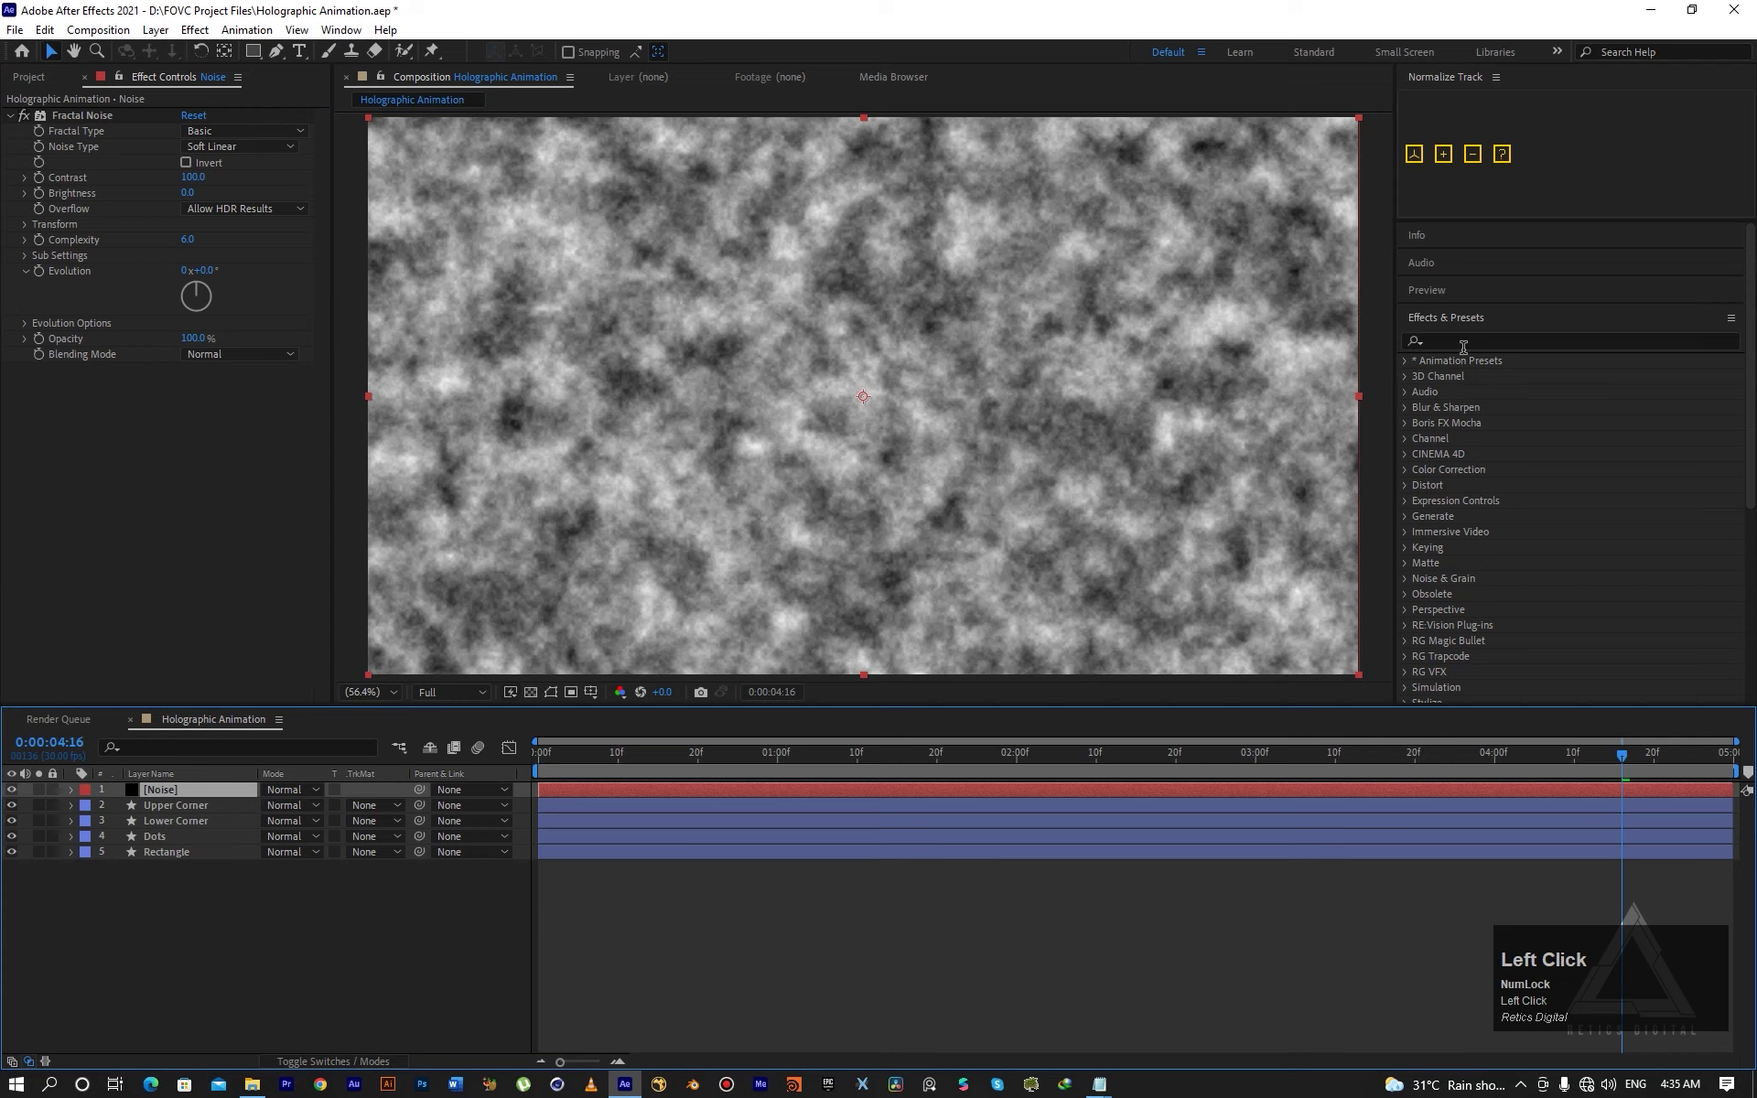
click(195, 29)
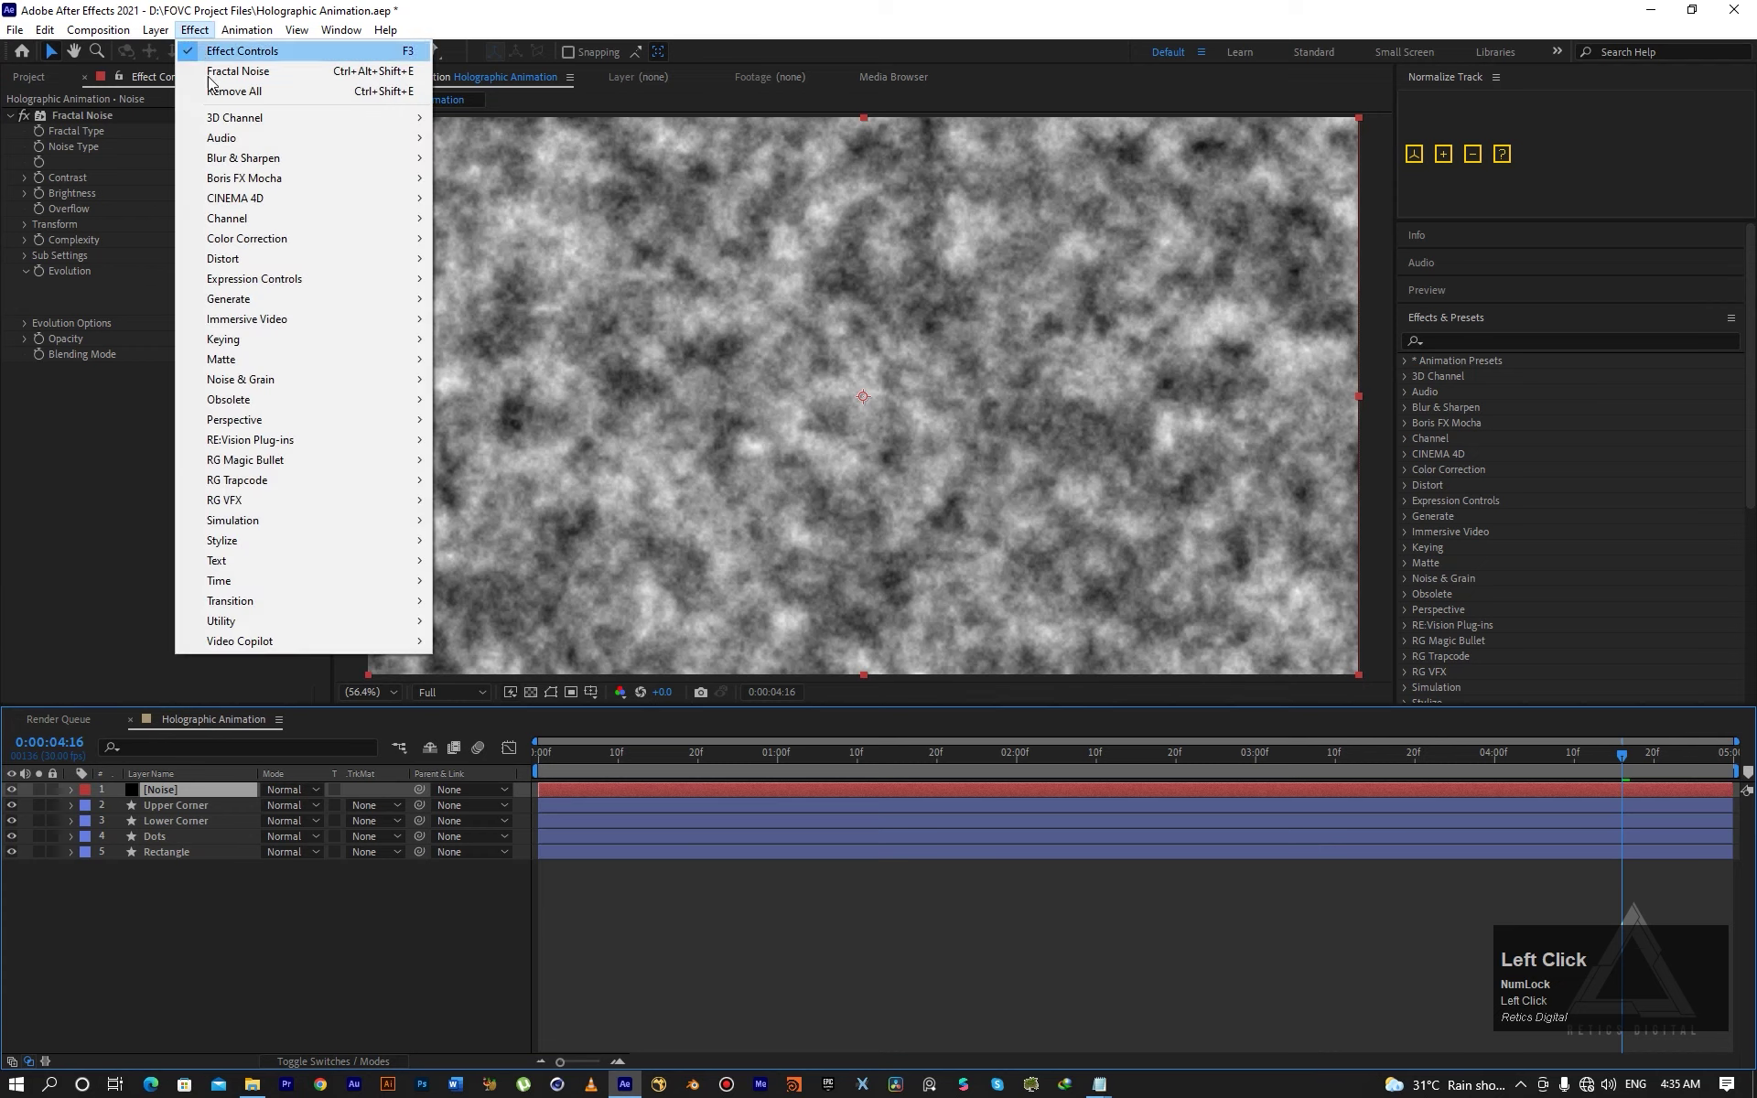
click(296, 385)
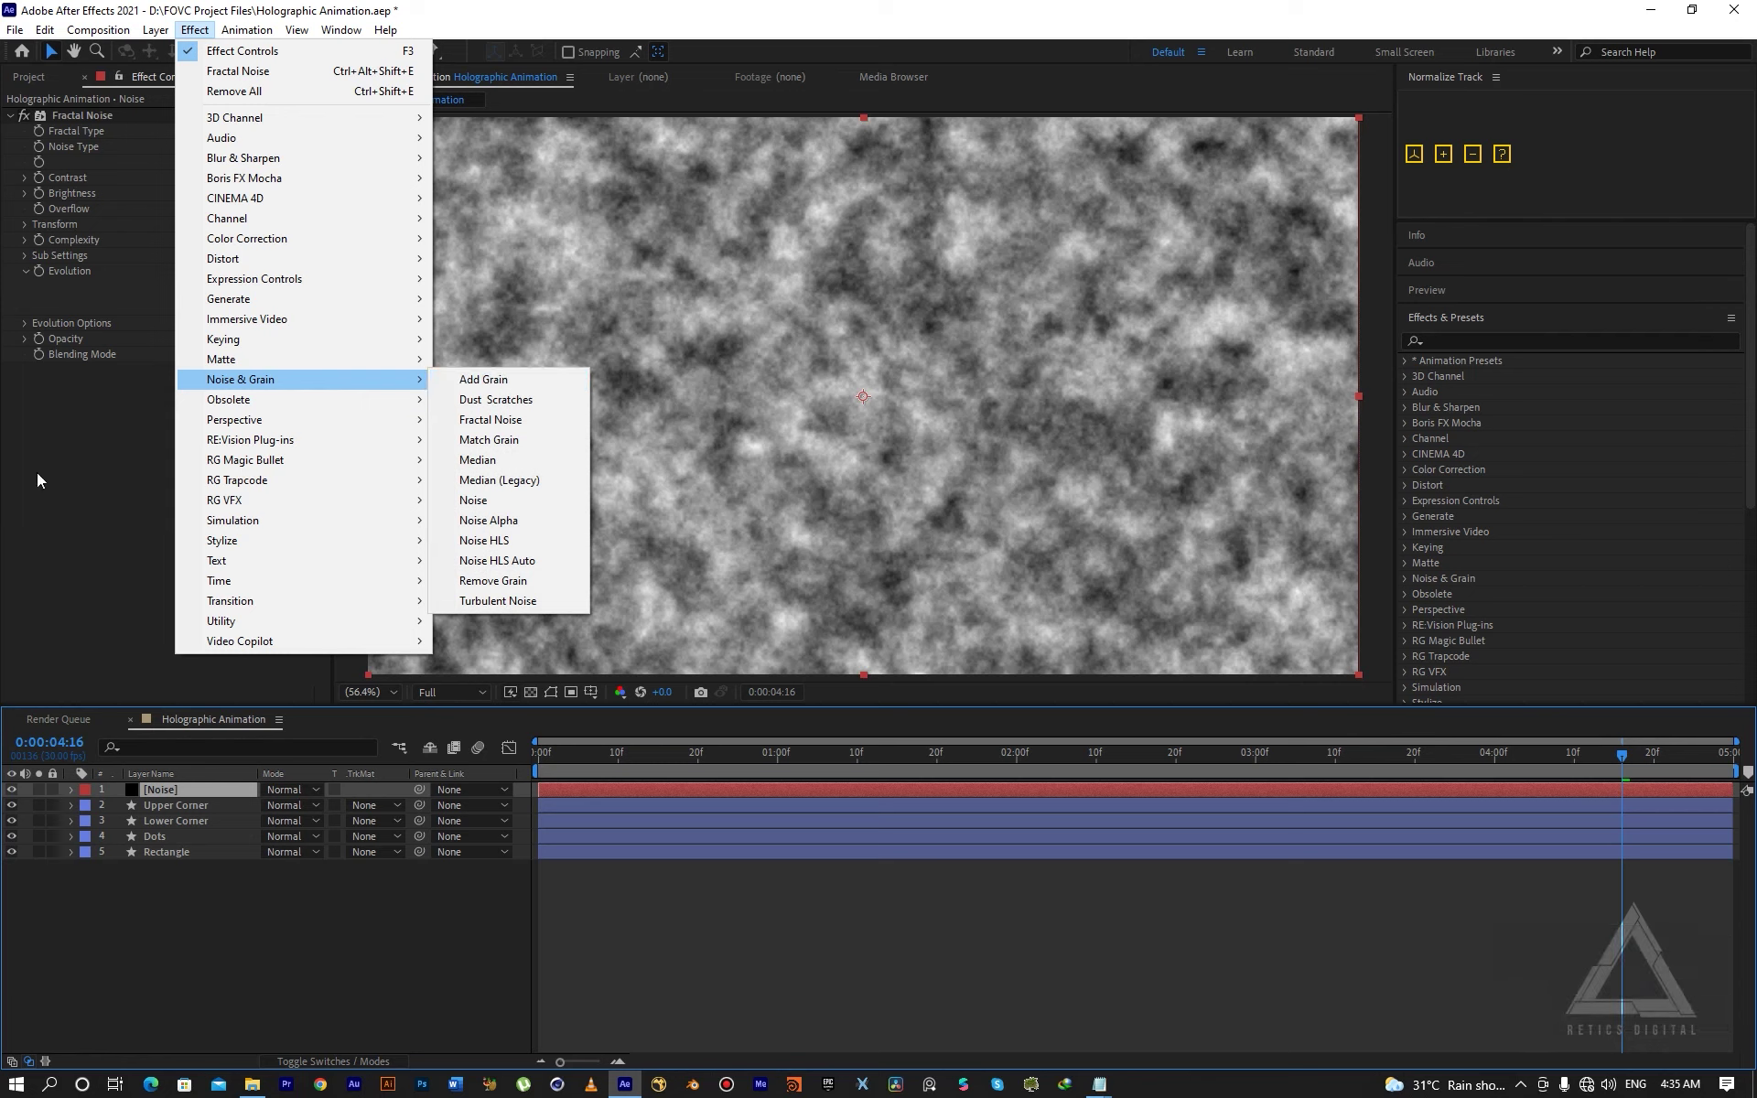
click(515, 429)
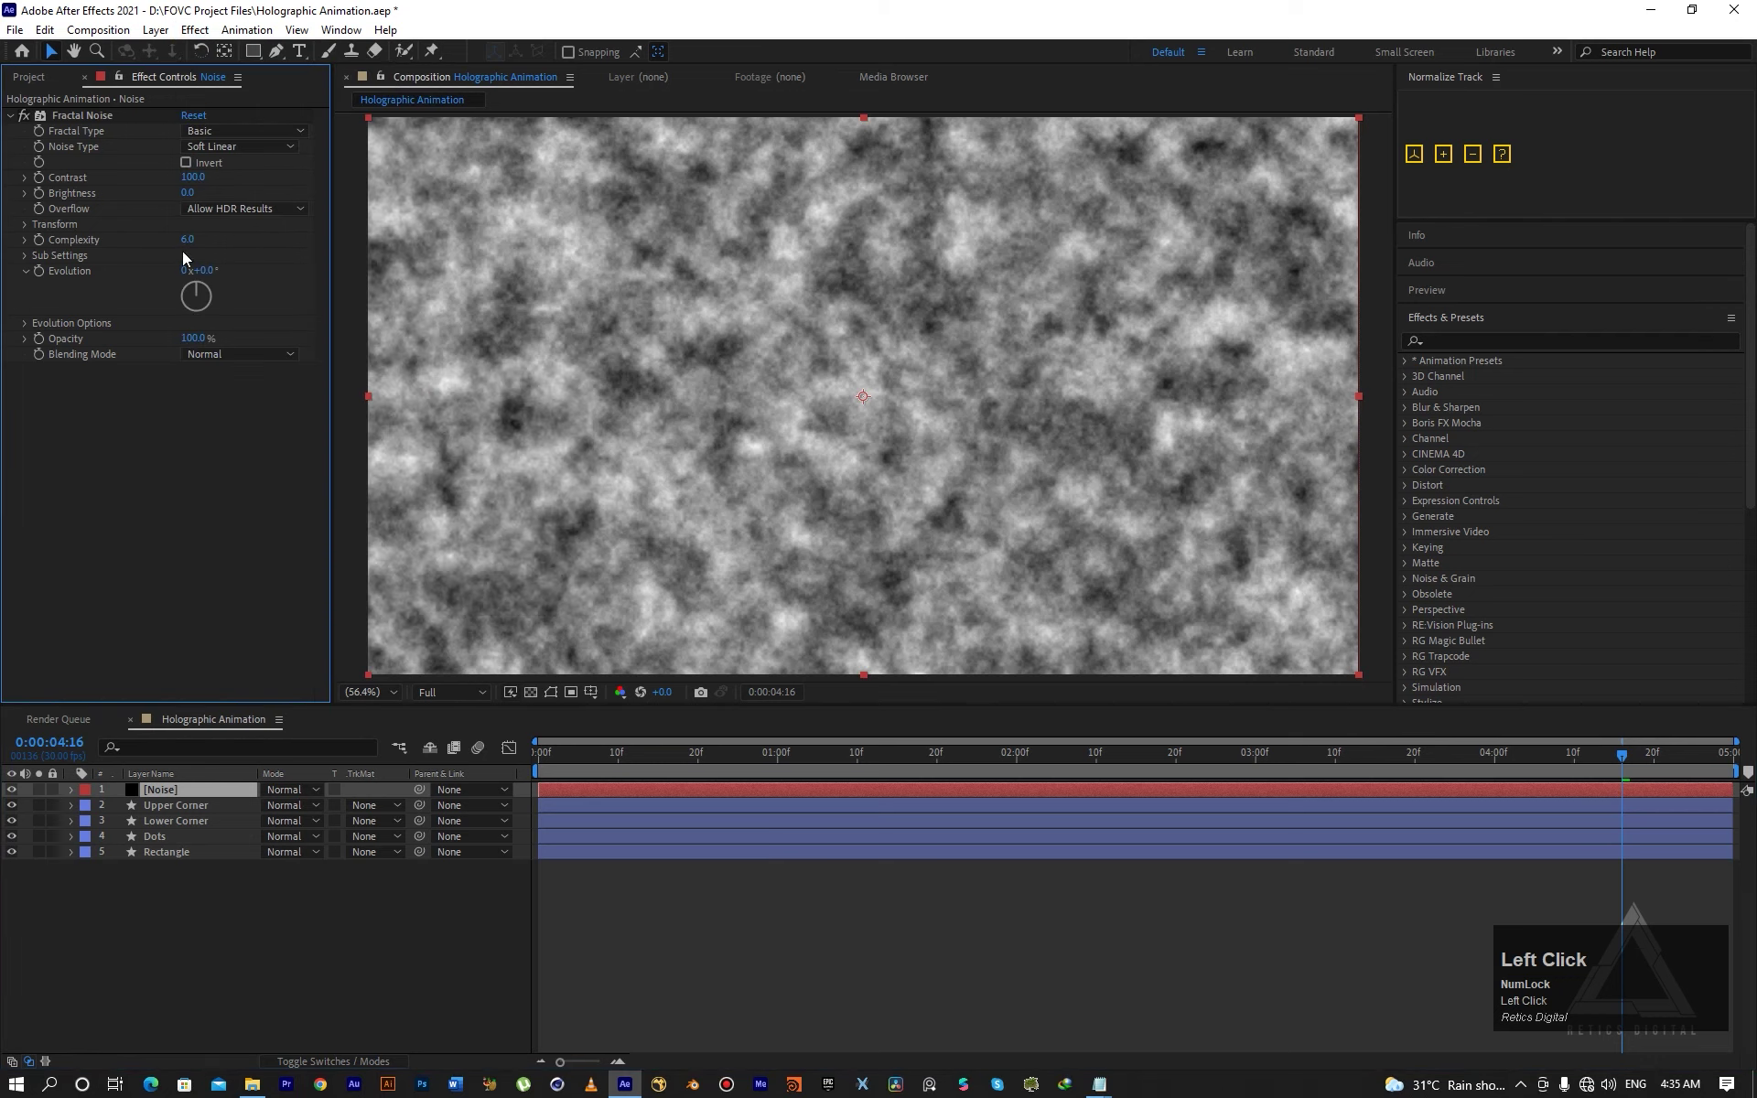
Set the Fractal Noise effect's Fractal Type to Dynamic Progressive and its Noise Type to Block.
click(239, 134)
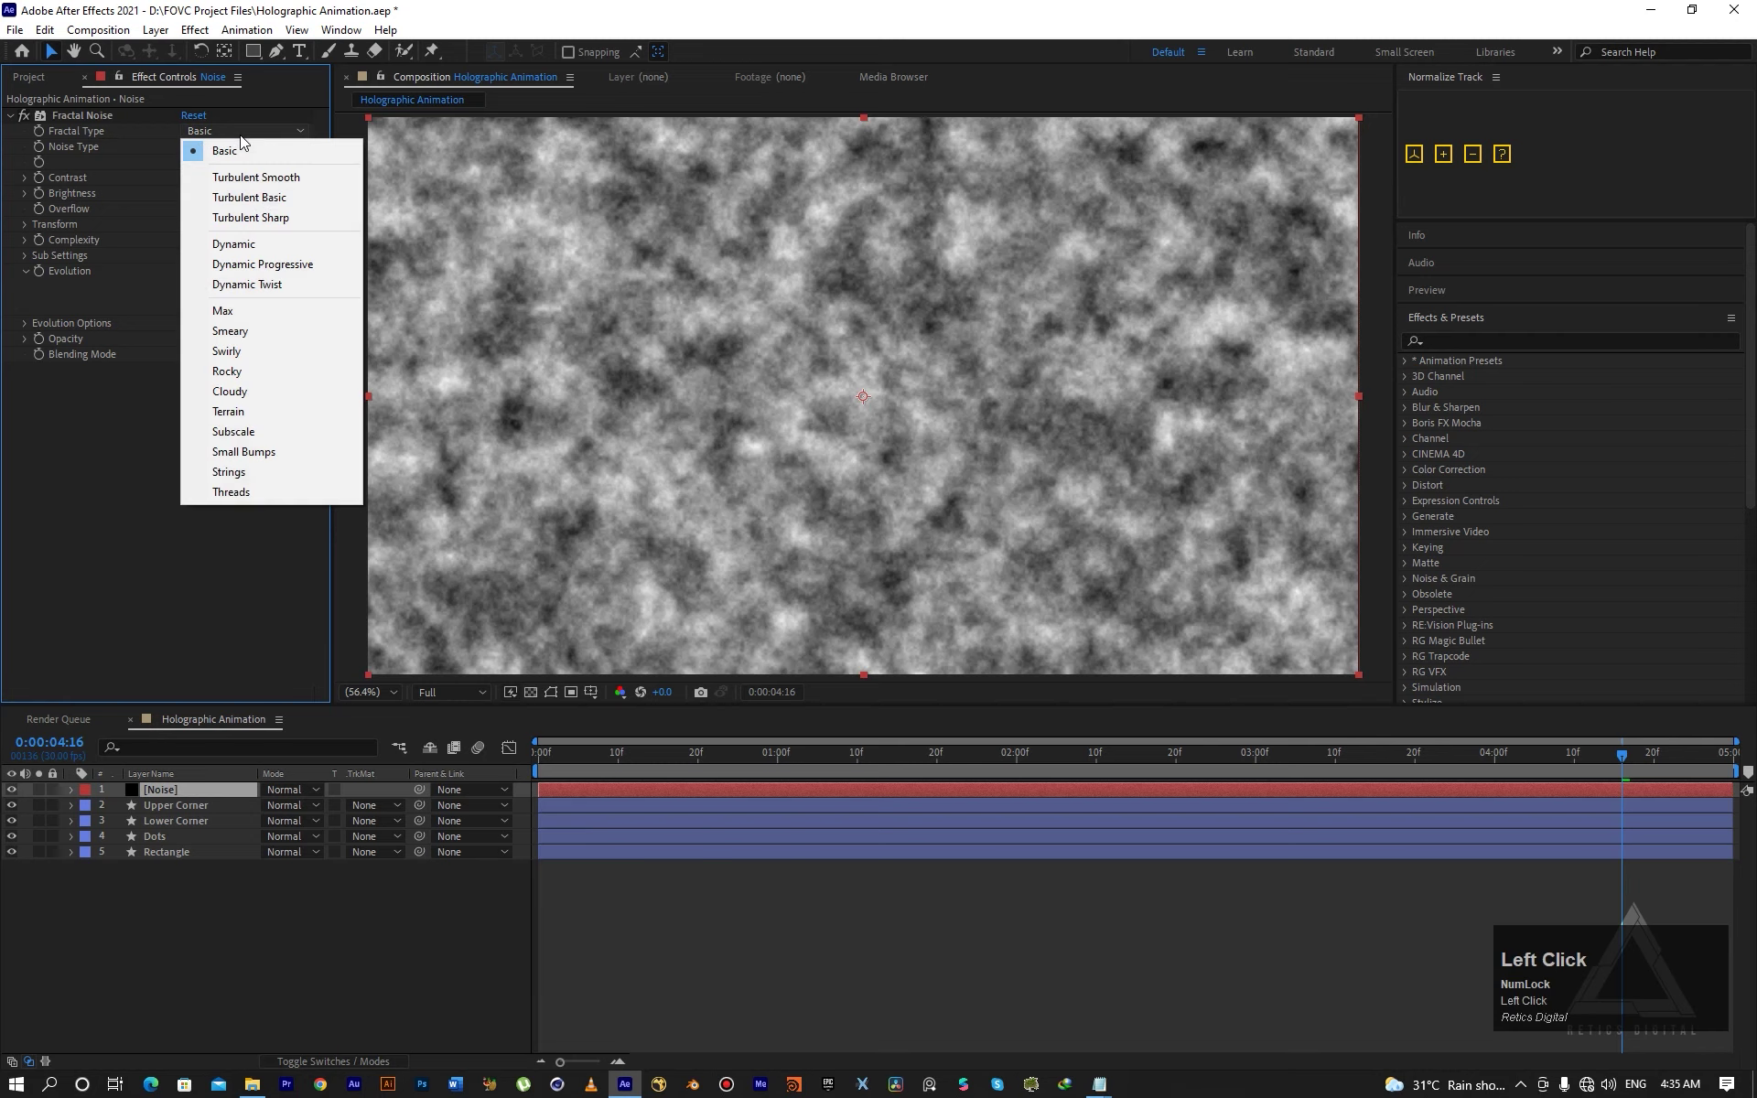
click(266, 264)
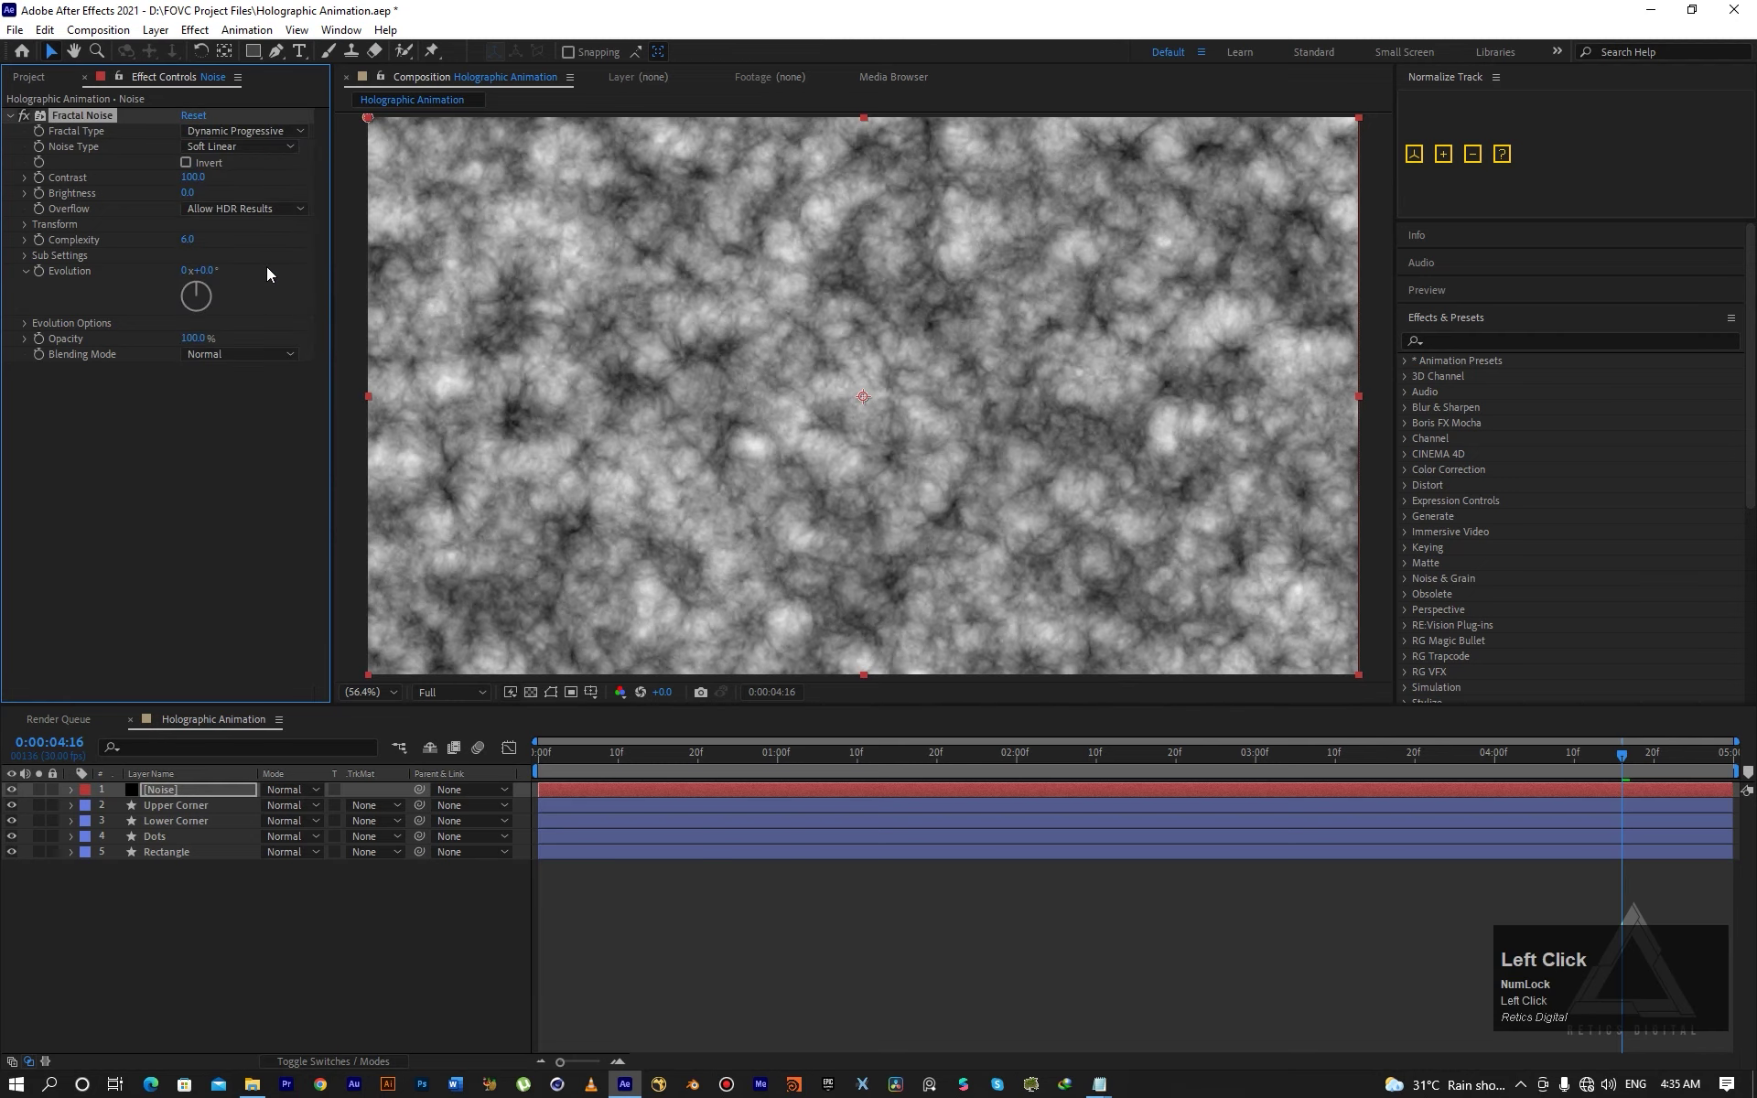
click(230, 151)
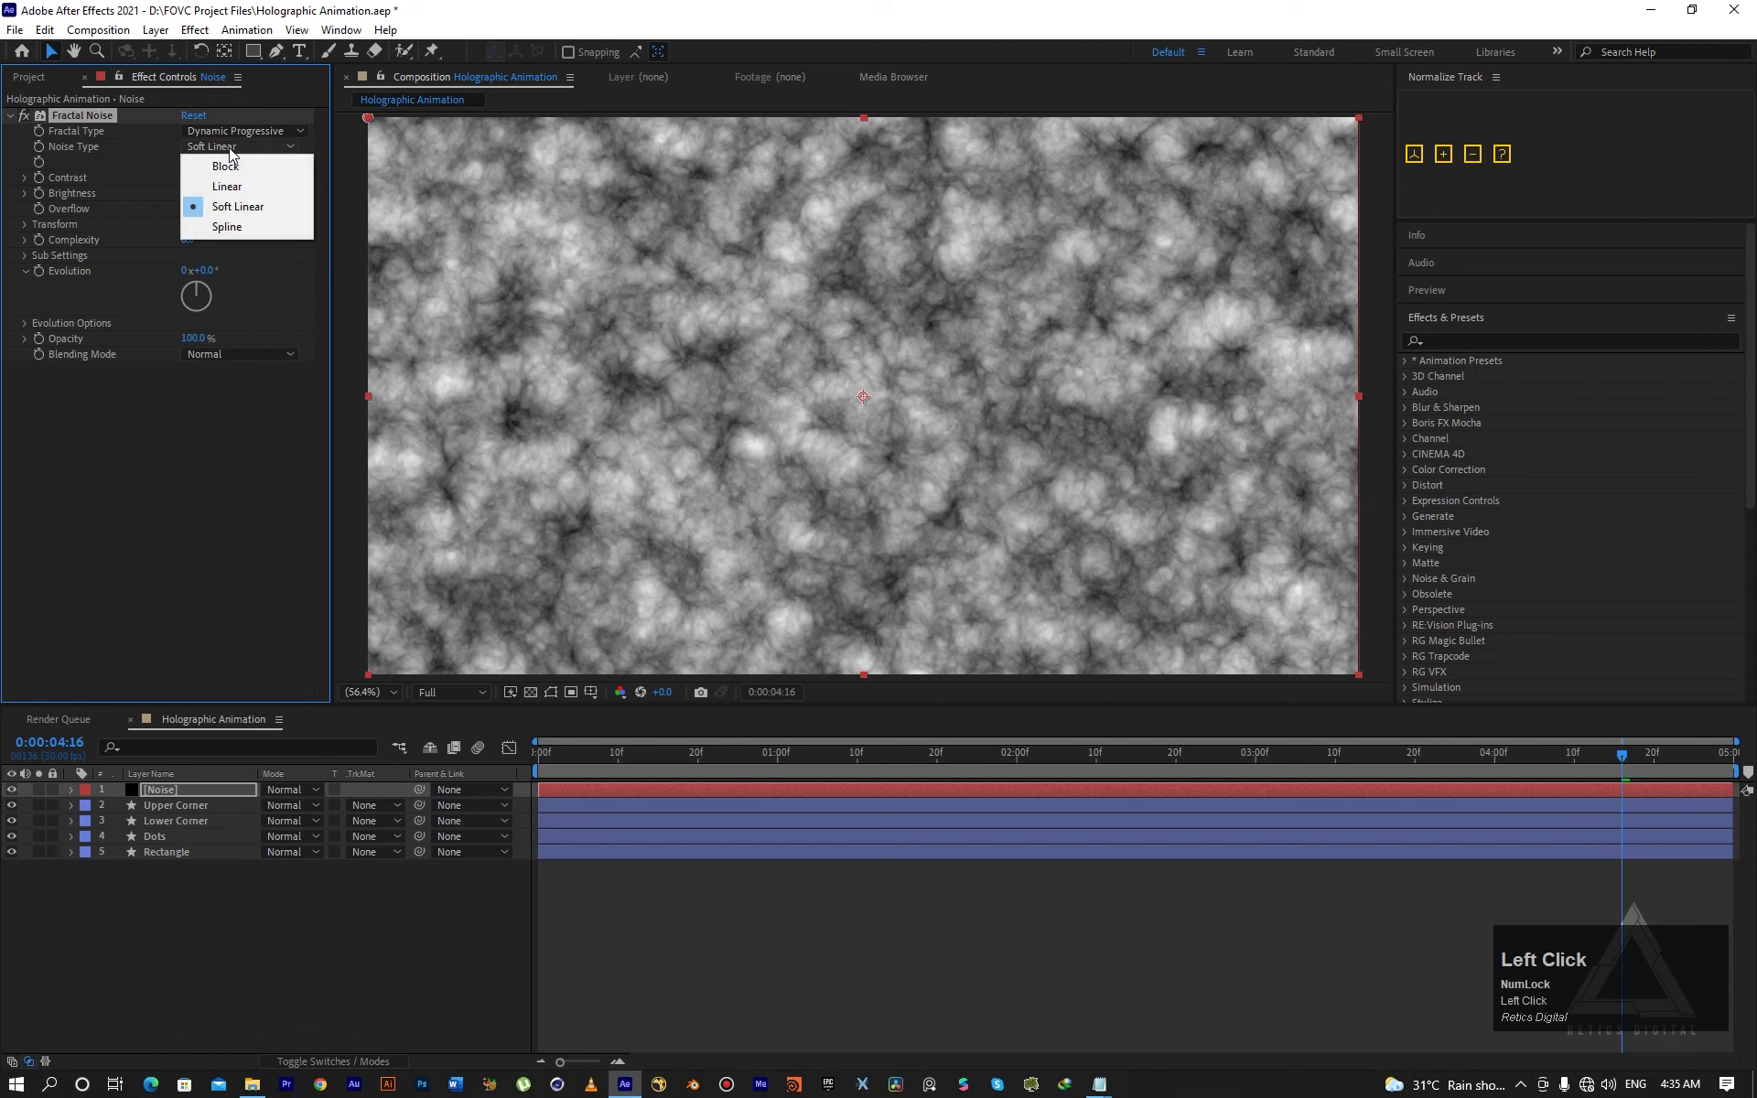
click(225, 166)
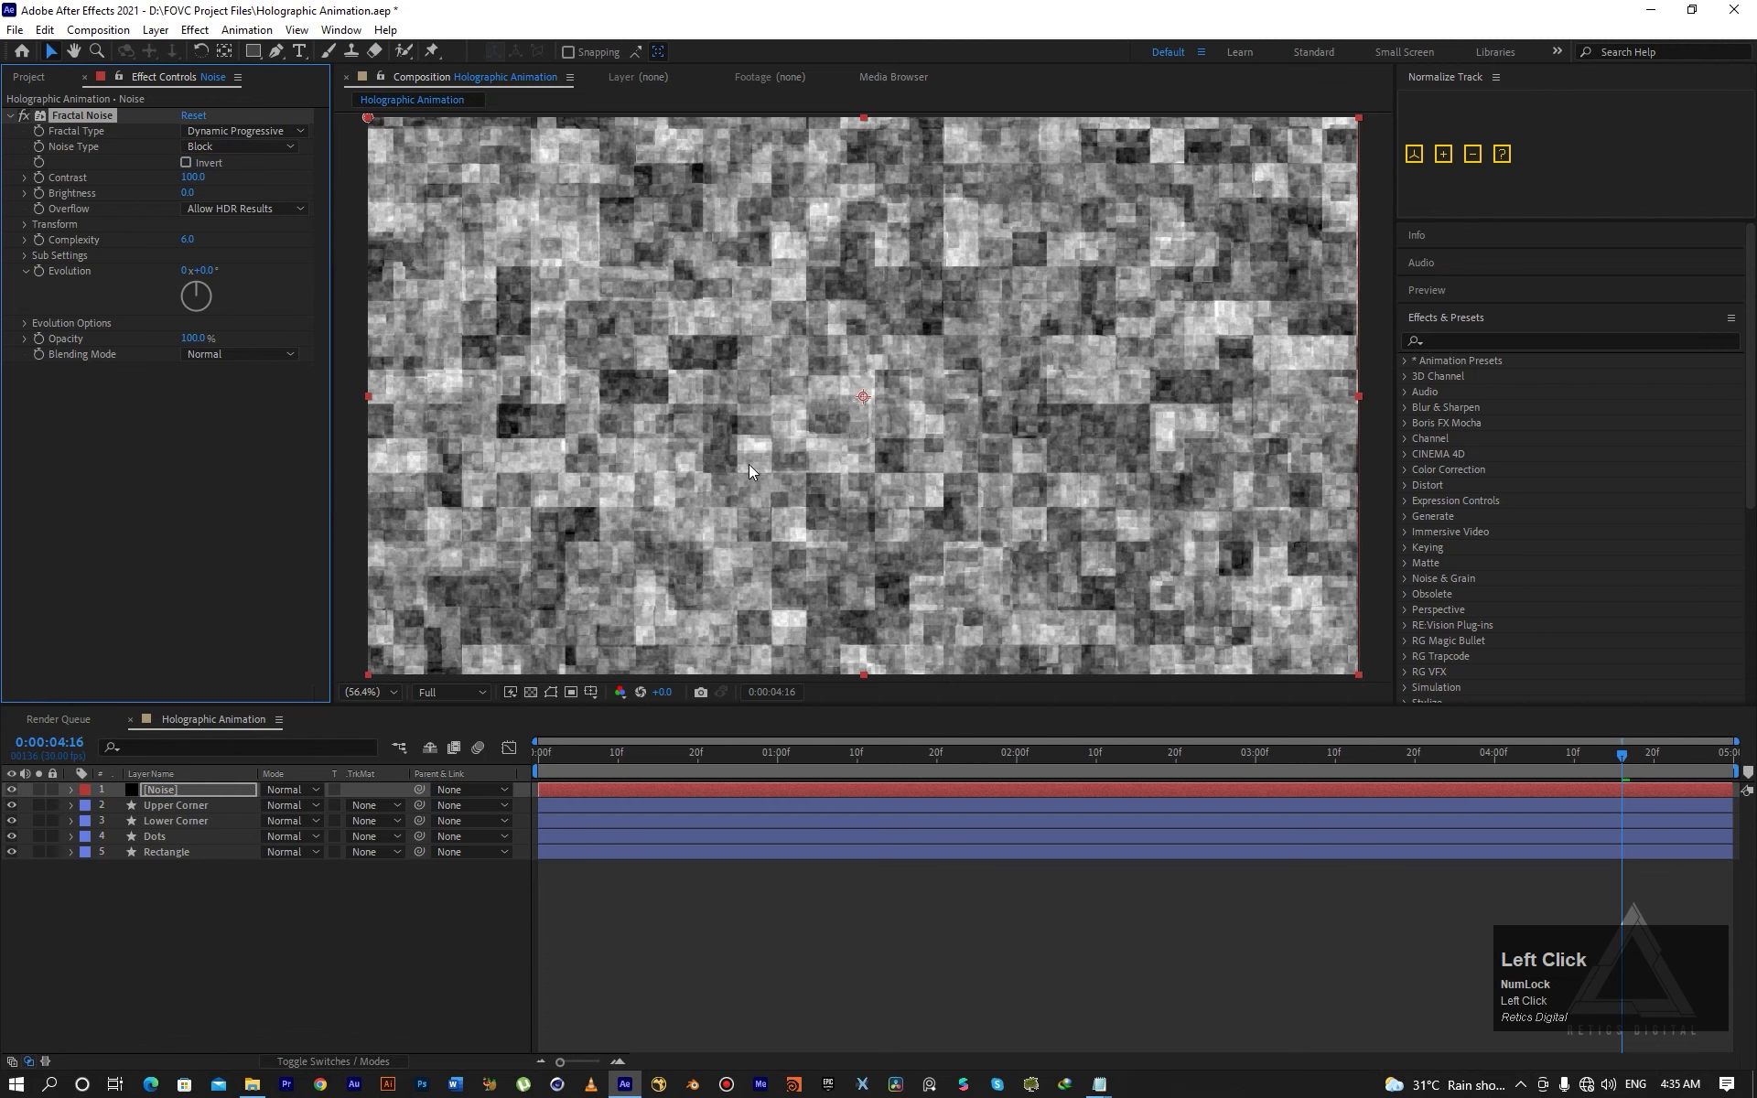
Set the Fractal Noise Contrast to 165.
click(189, 178)
text(165)
key(Return)
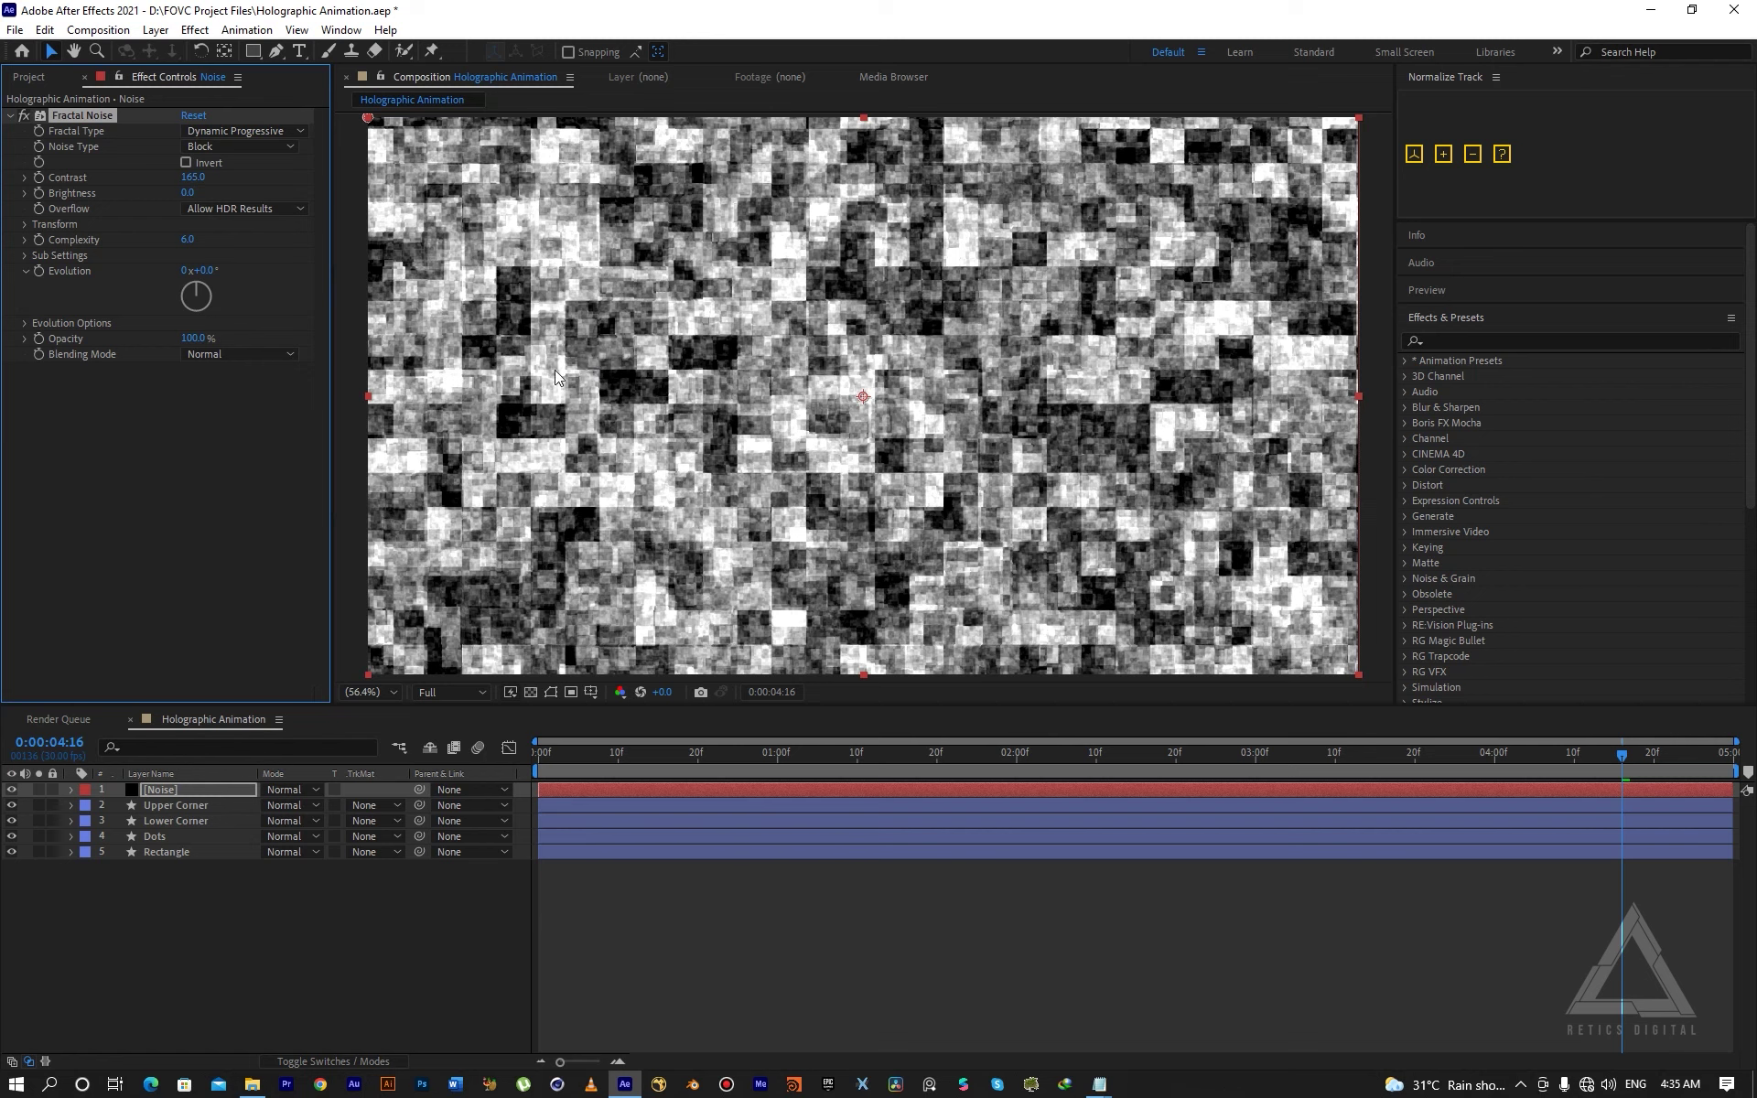
Keyframe the Fractal Noise Evolution at 0x+0° on the composition's first frame.
drag(626, 756, 540, 773)
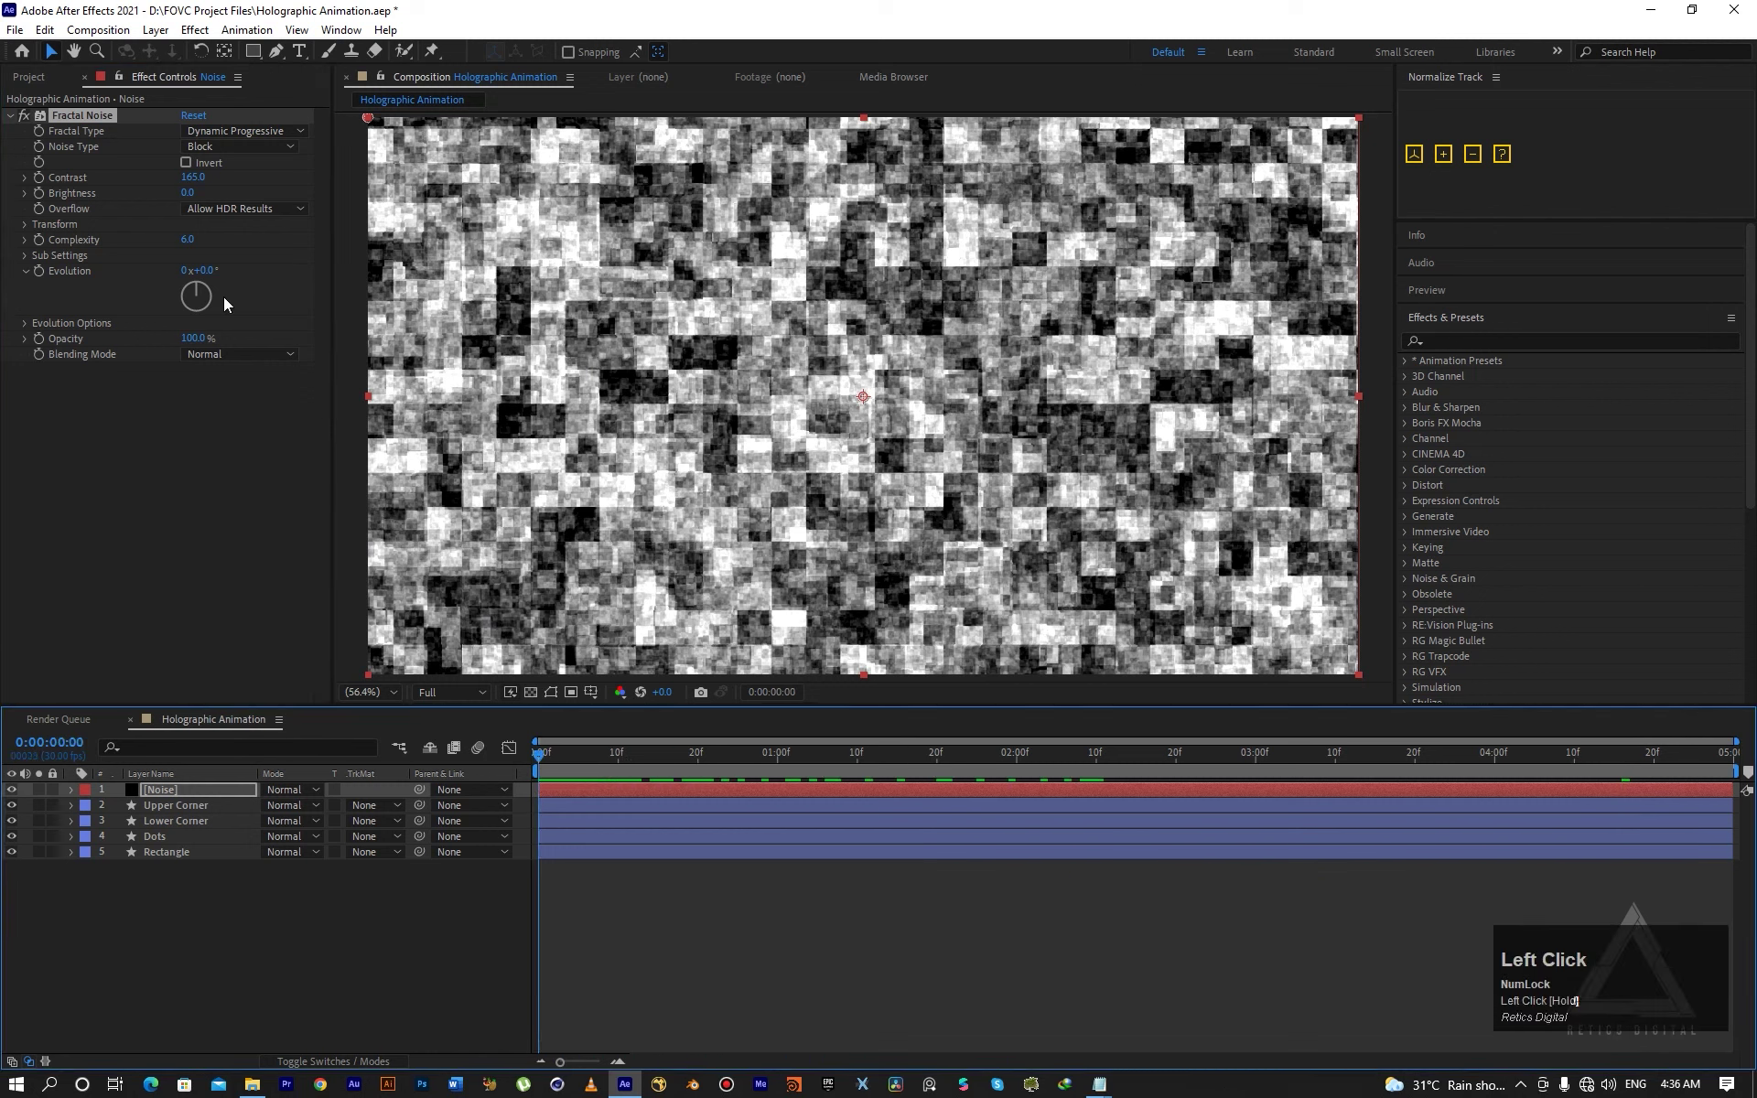
mouse_move(224, 296)
mouse_down()
mouse_move(301, 277)
mouse_move(179, 298)
mouse_move(321, 298)
mouse_move(203, 269)
mouse_up()
click(203, 270)
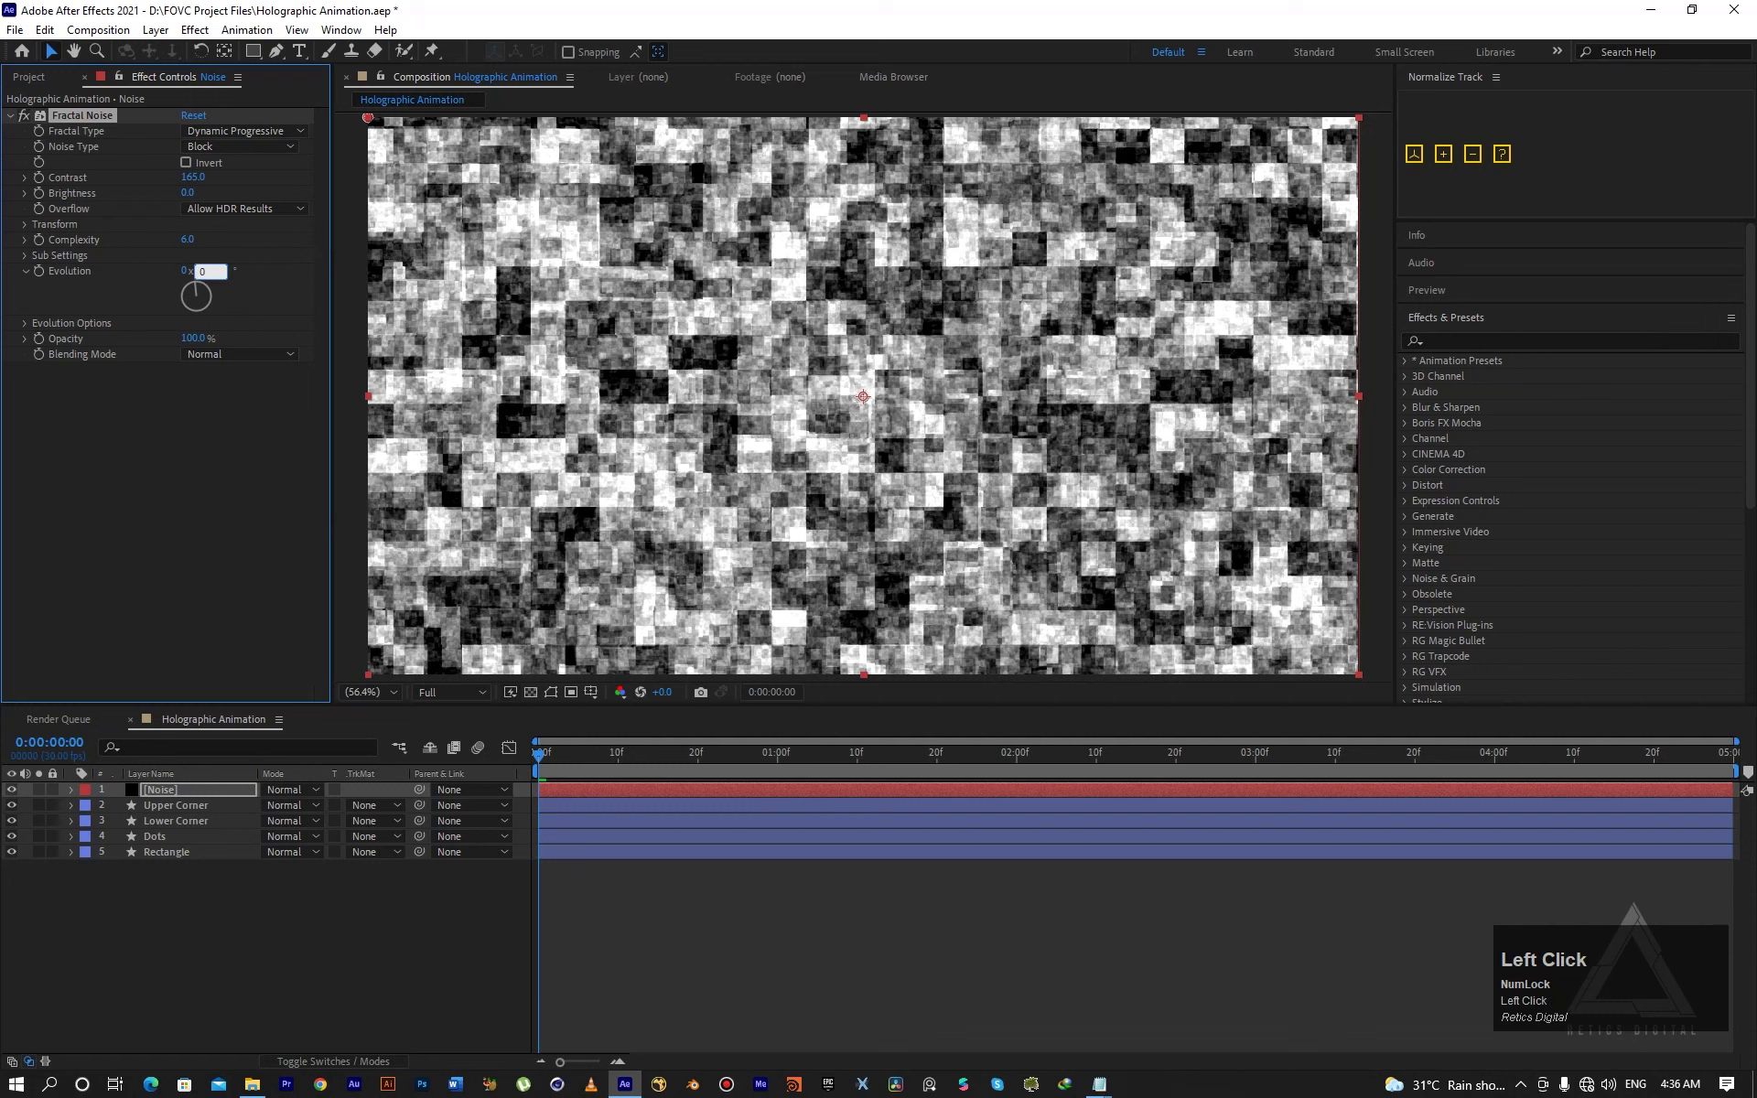
text(0)
key(Return)
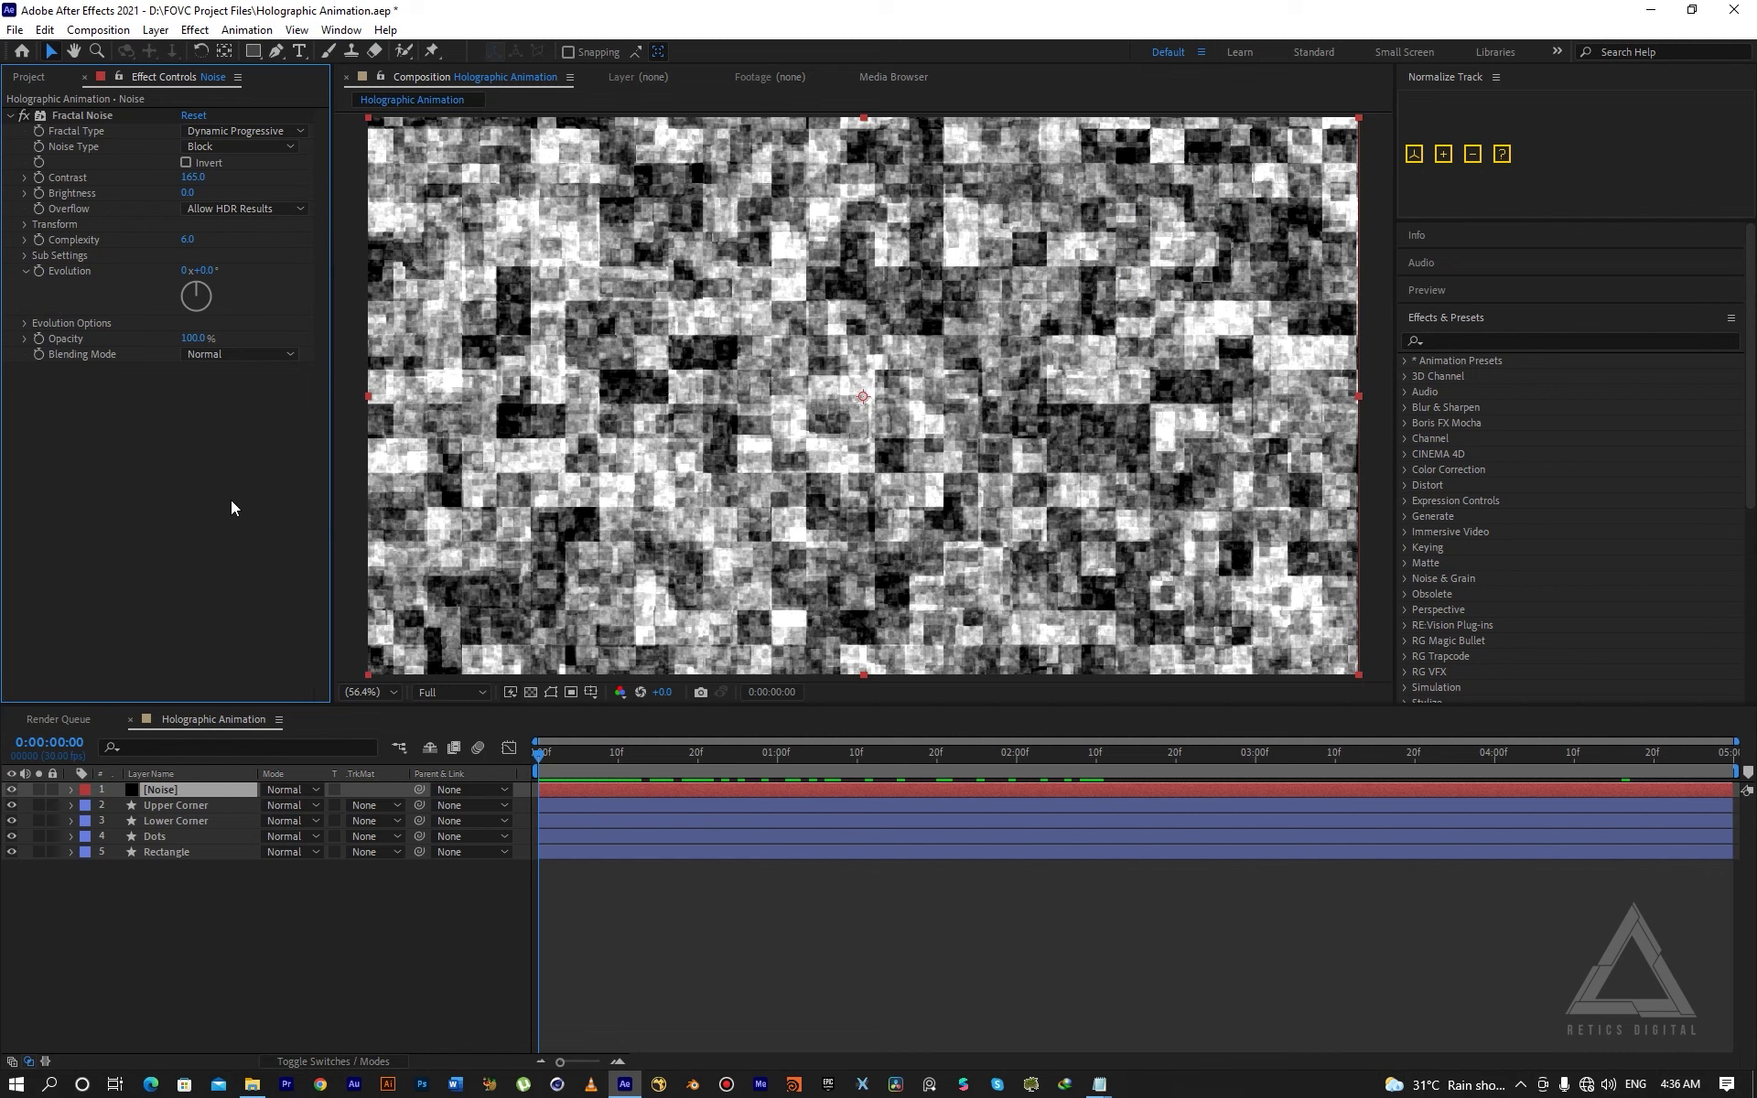
click(40, 272)
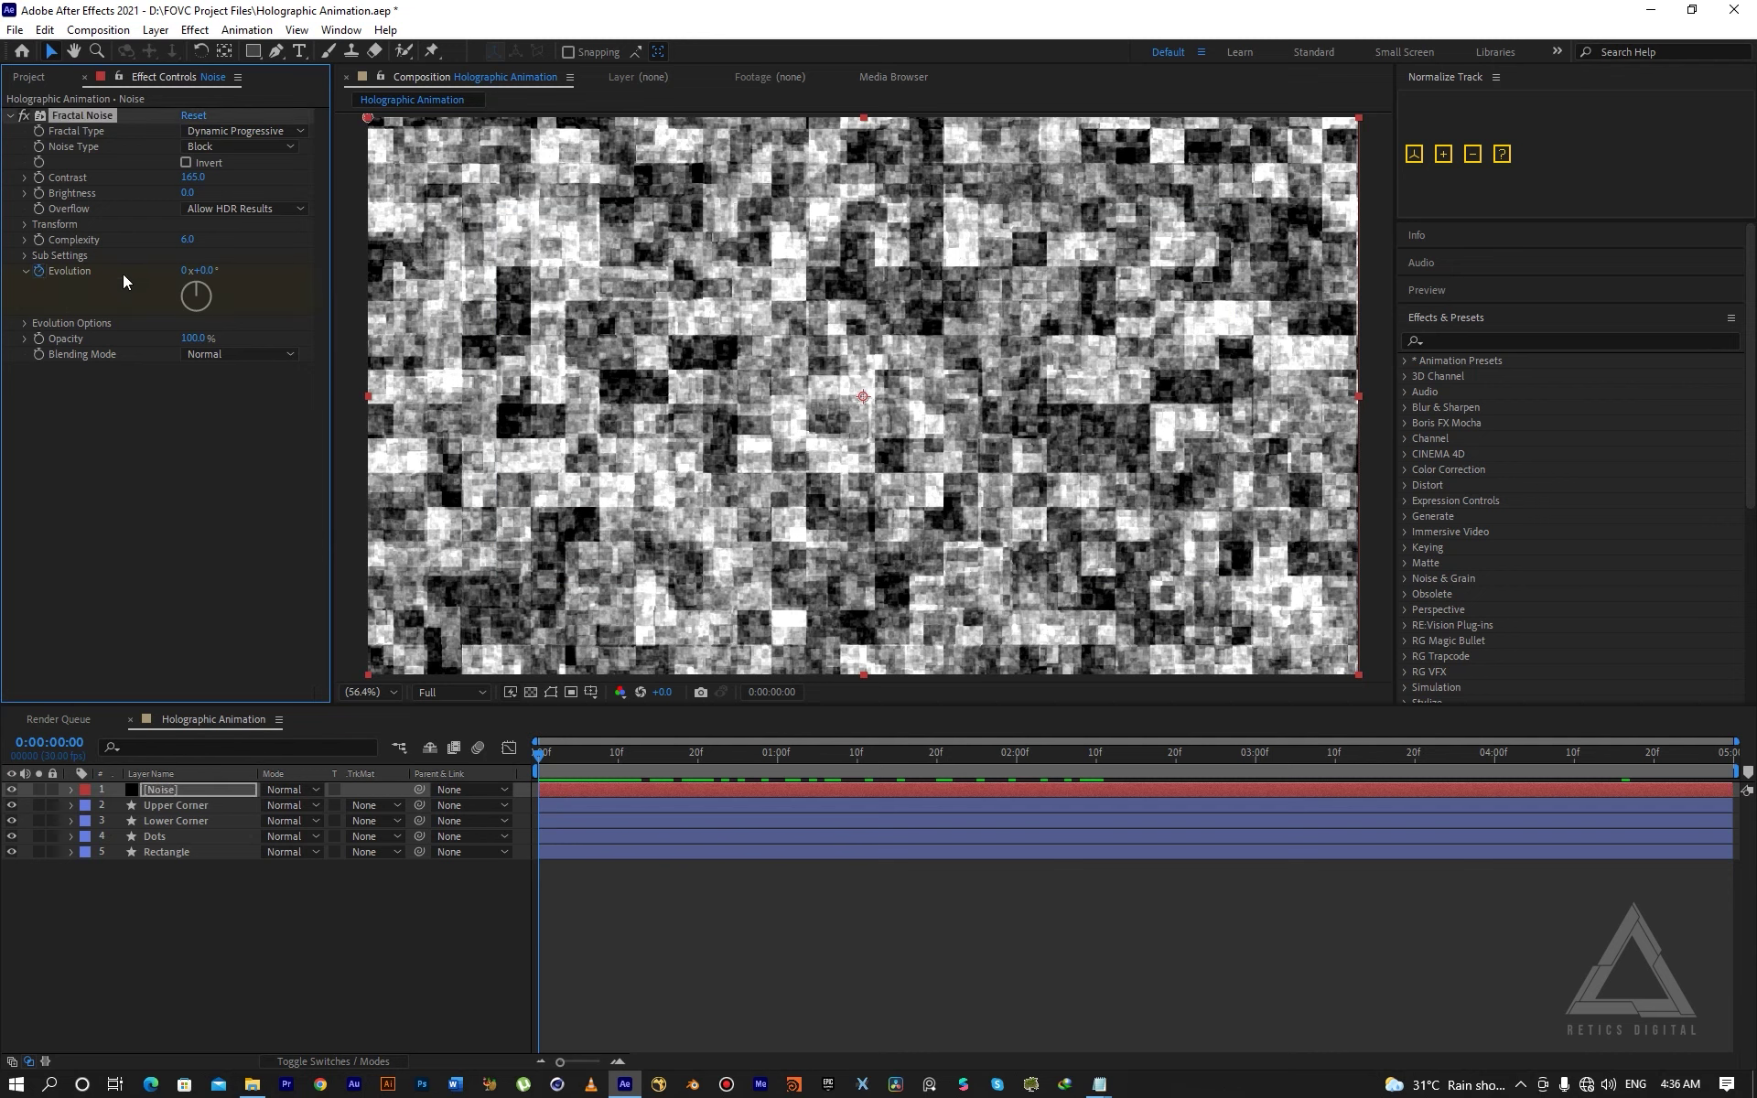
Keyframe the Fractal Noise Evolution at 1x+0° on the last frame, 0:00:04:29, and play the noise from the first frame.
drag(649, 764, 1750, 771)
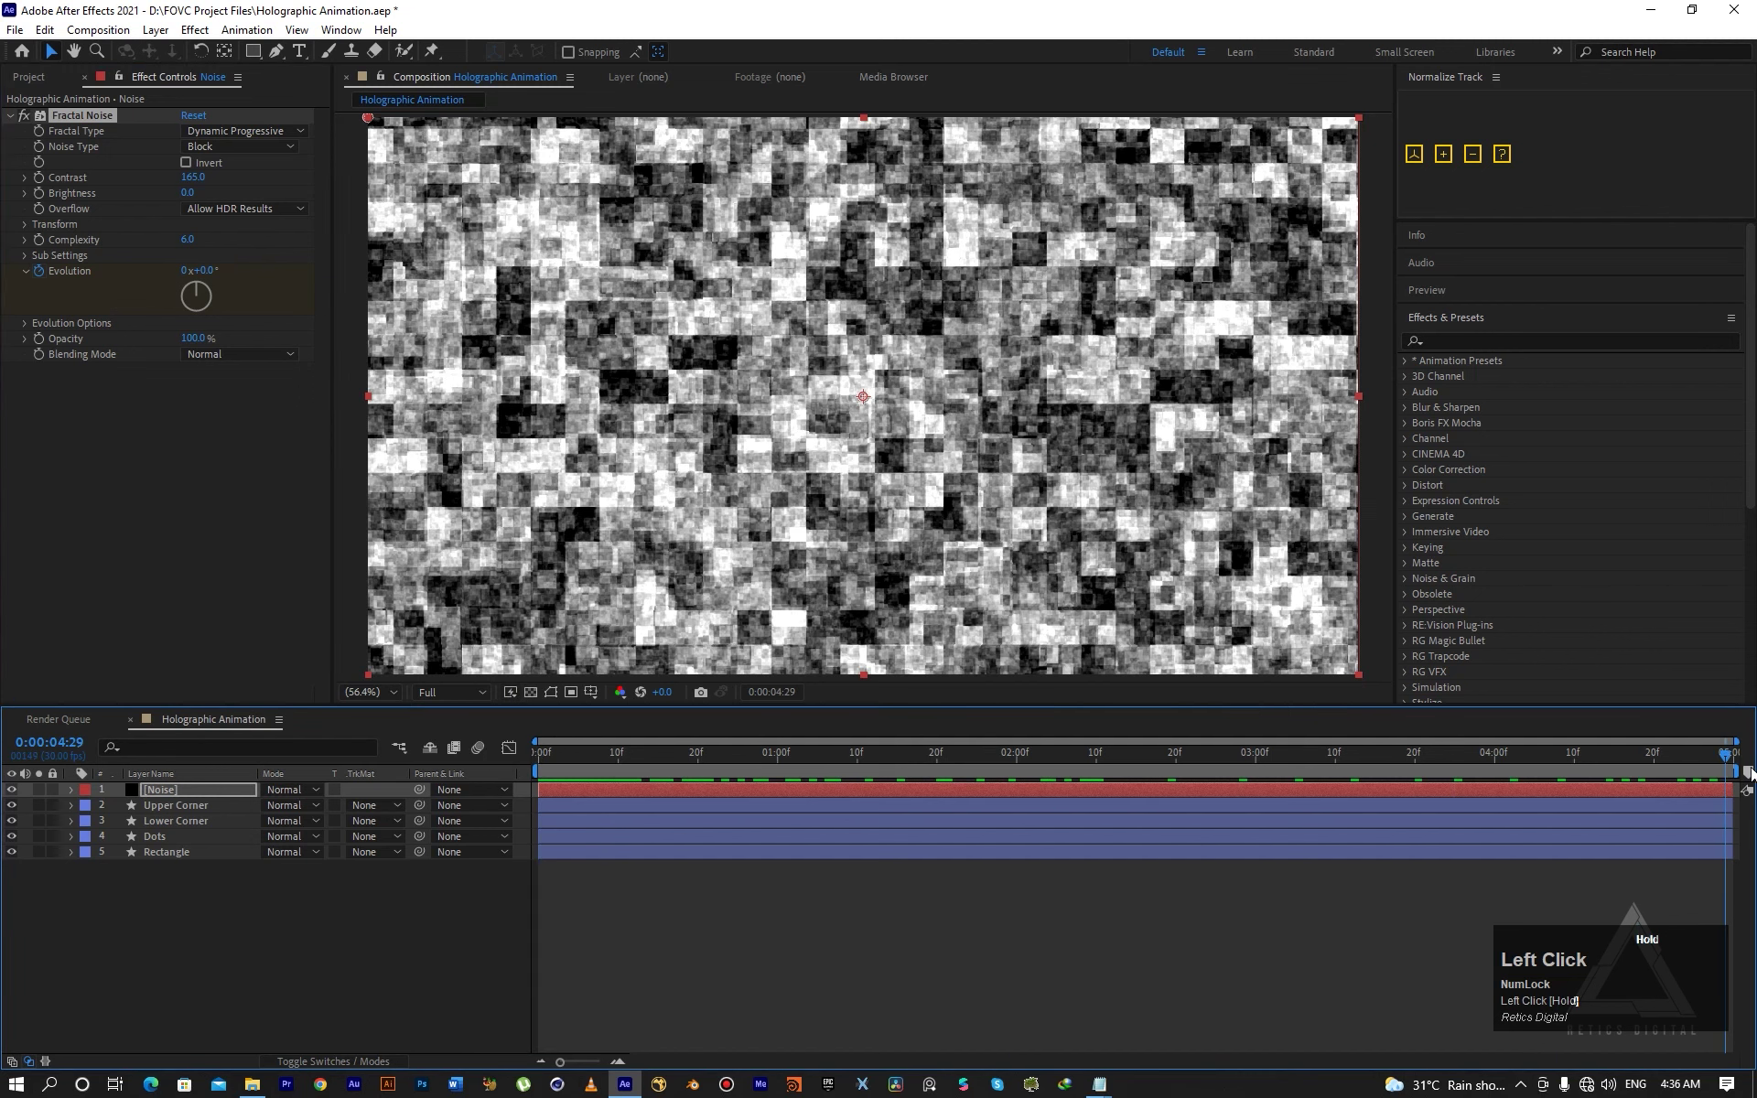
click(184, 271)
text(1)
key(Return)
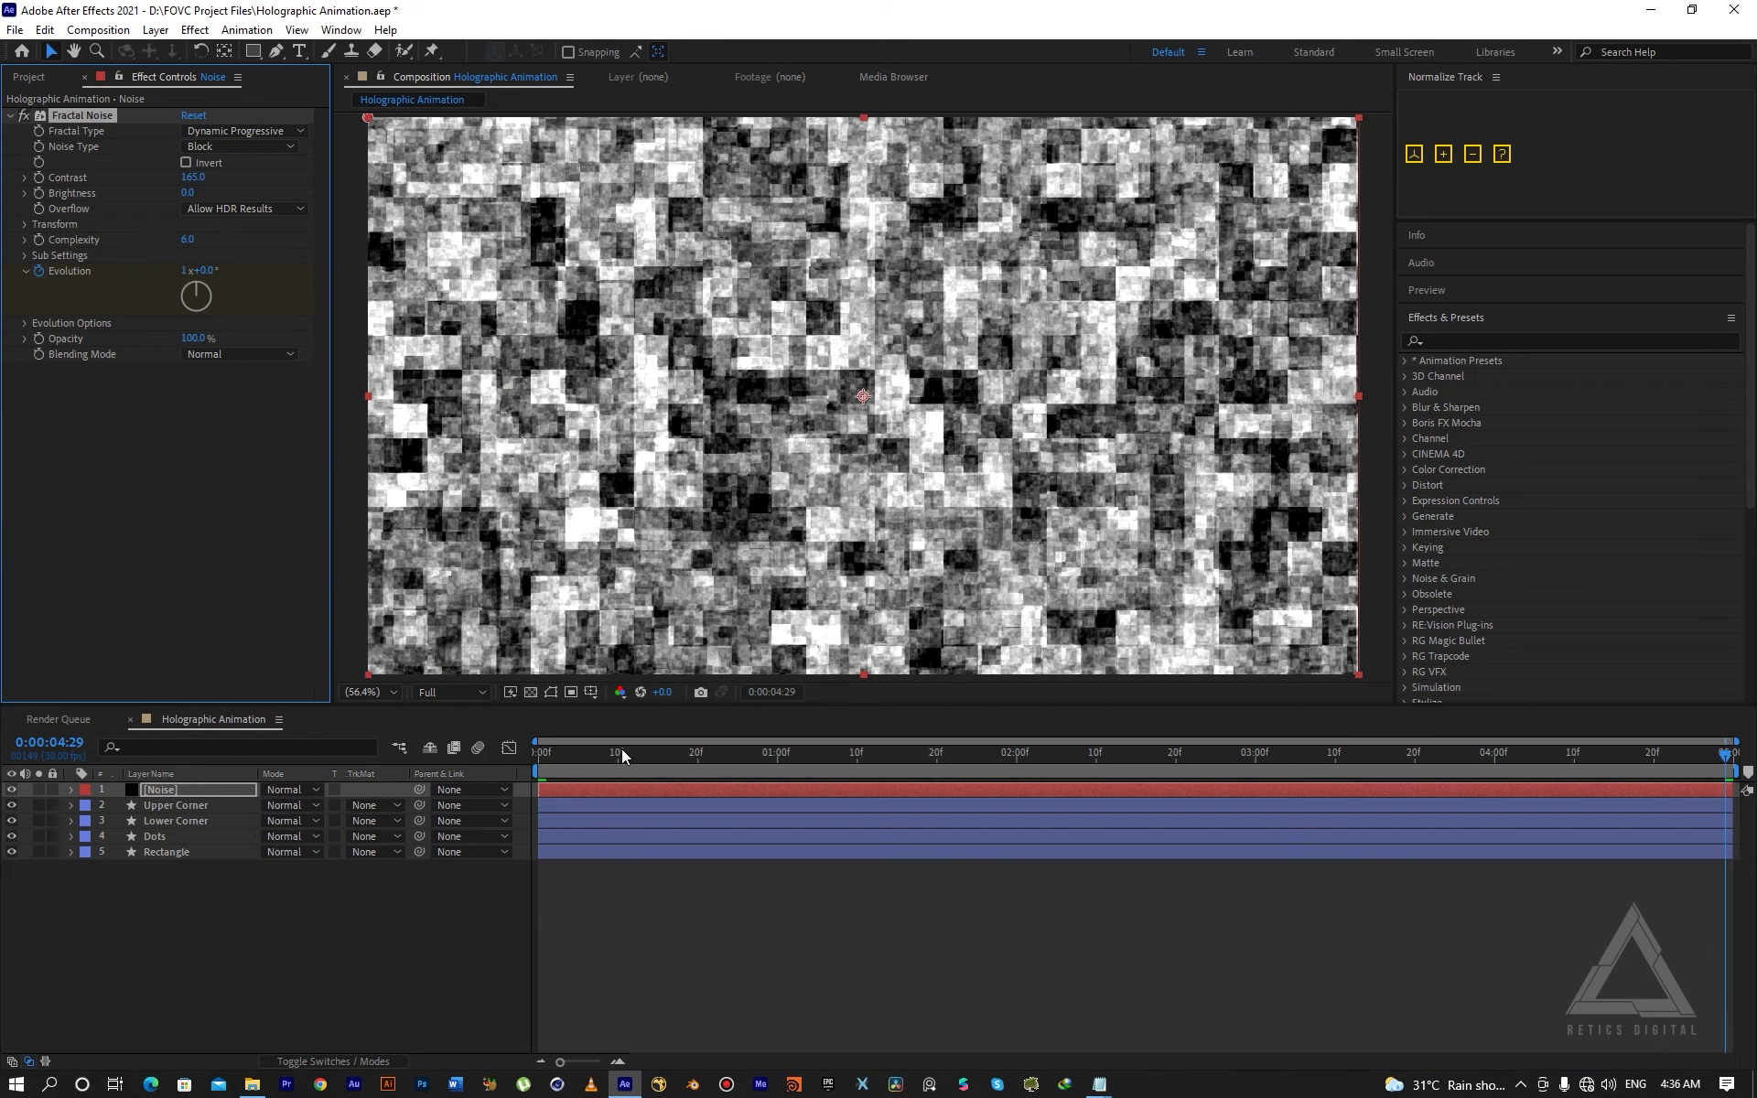
click(535, 758)
key(space)
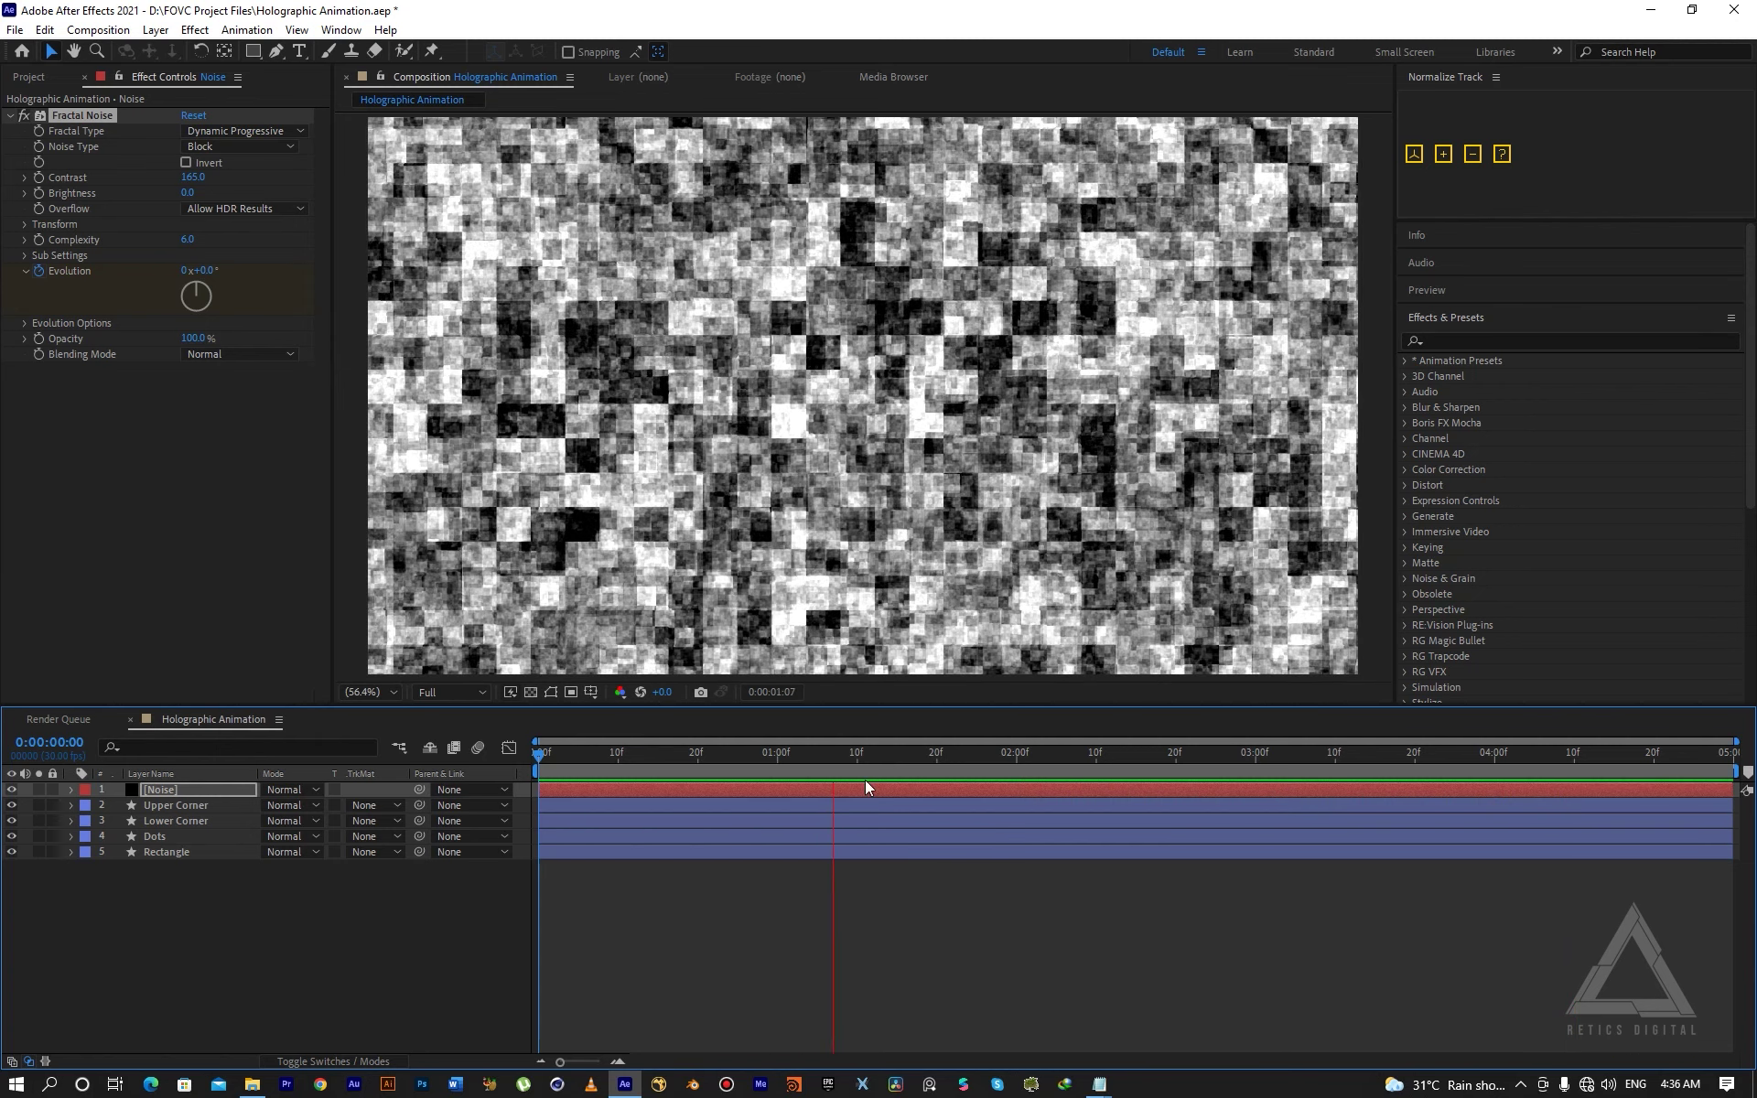
Play back the noise animation, including its last frames, to check how it loops.
key(space)
drag(1412, 753, 1653, 755)
key(space)
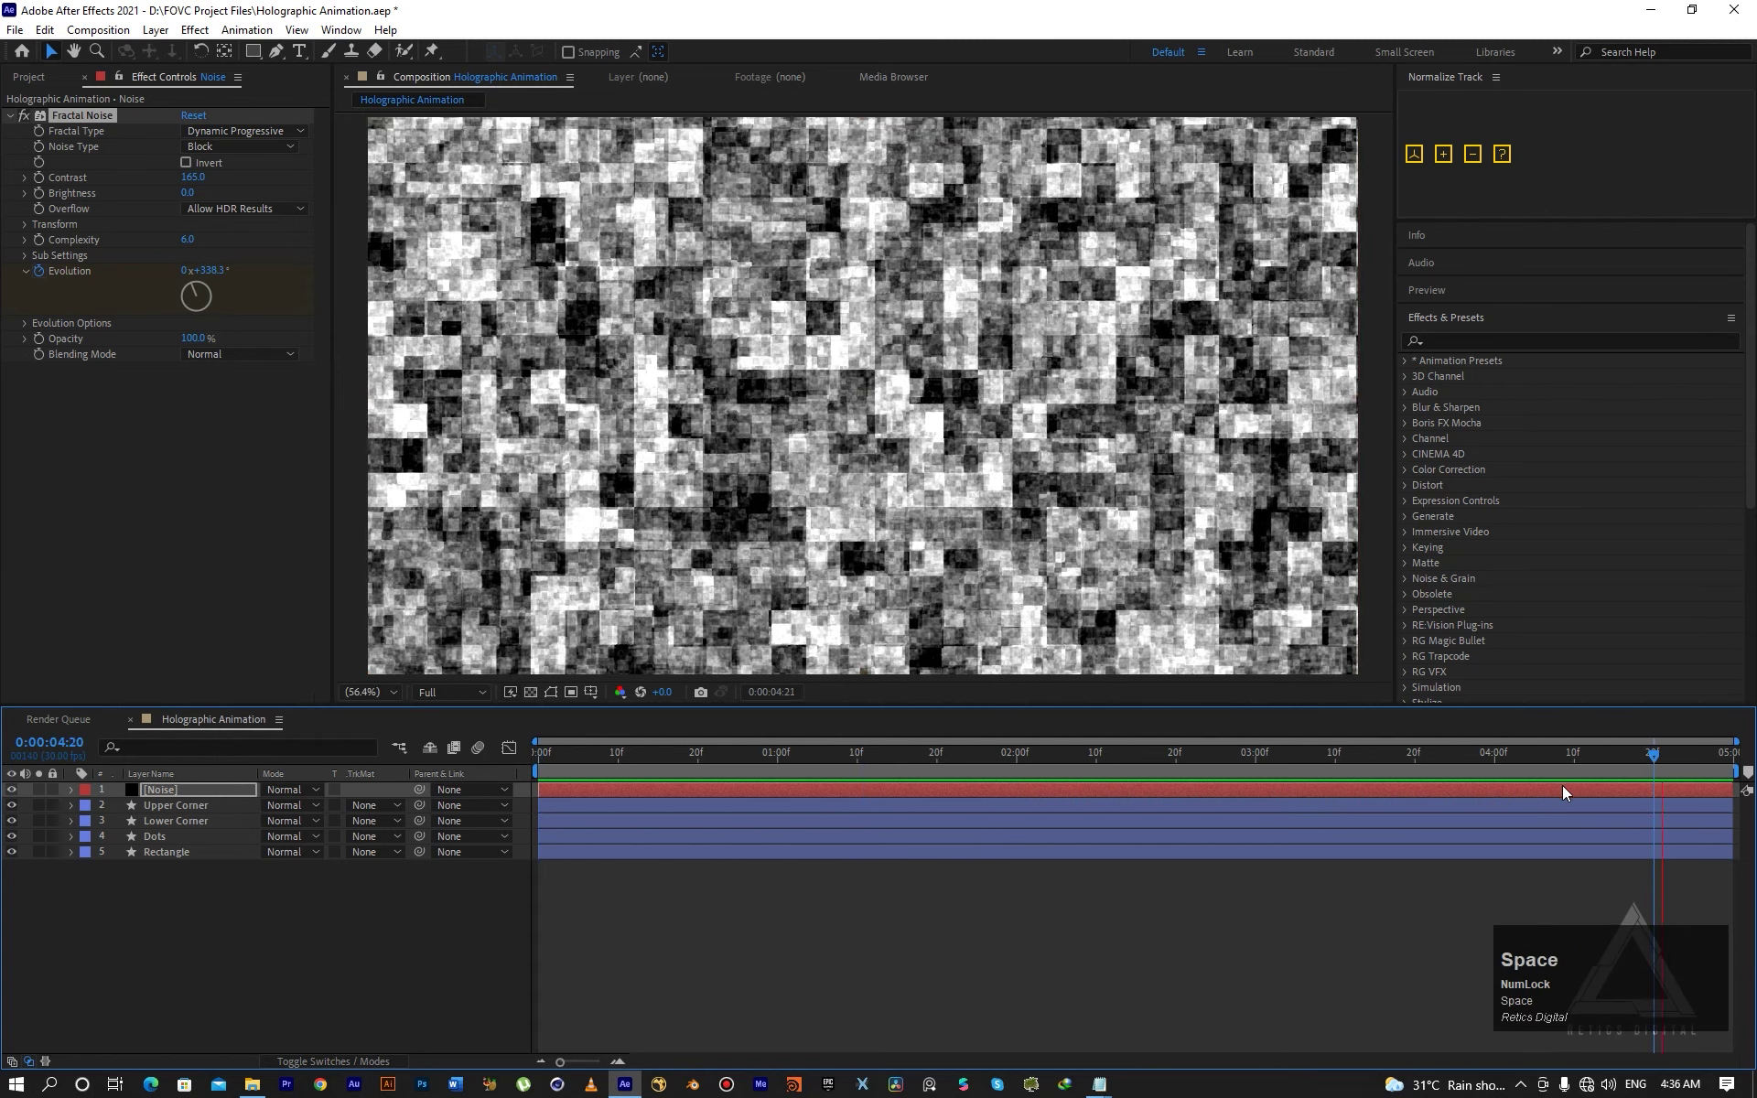
key(space)
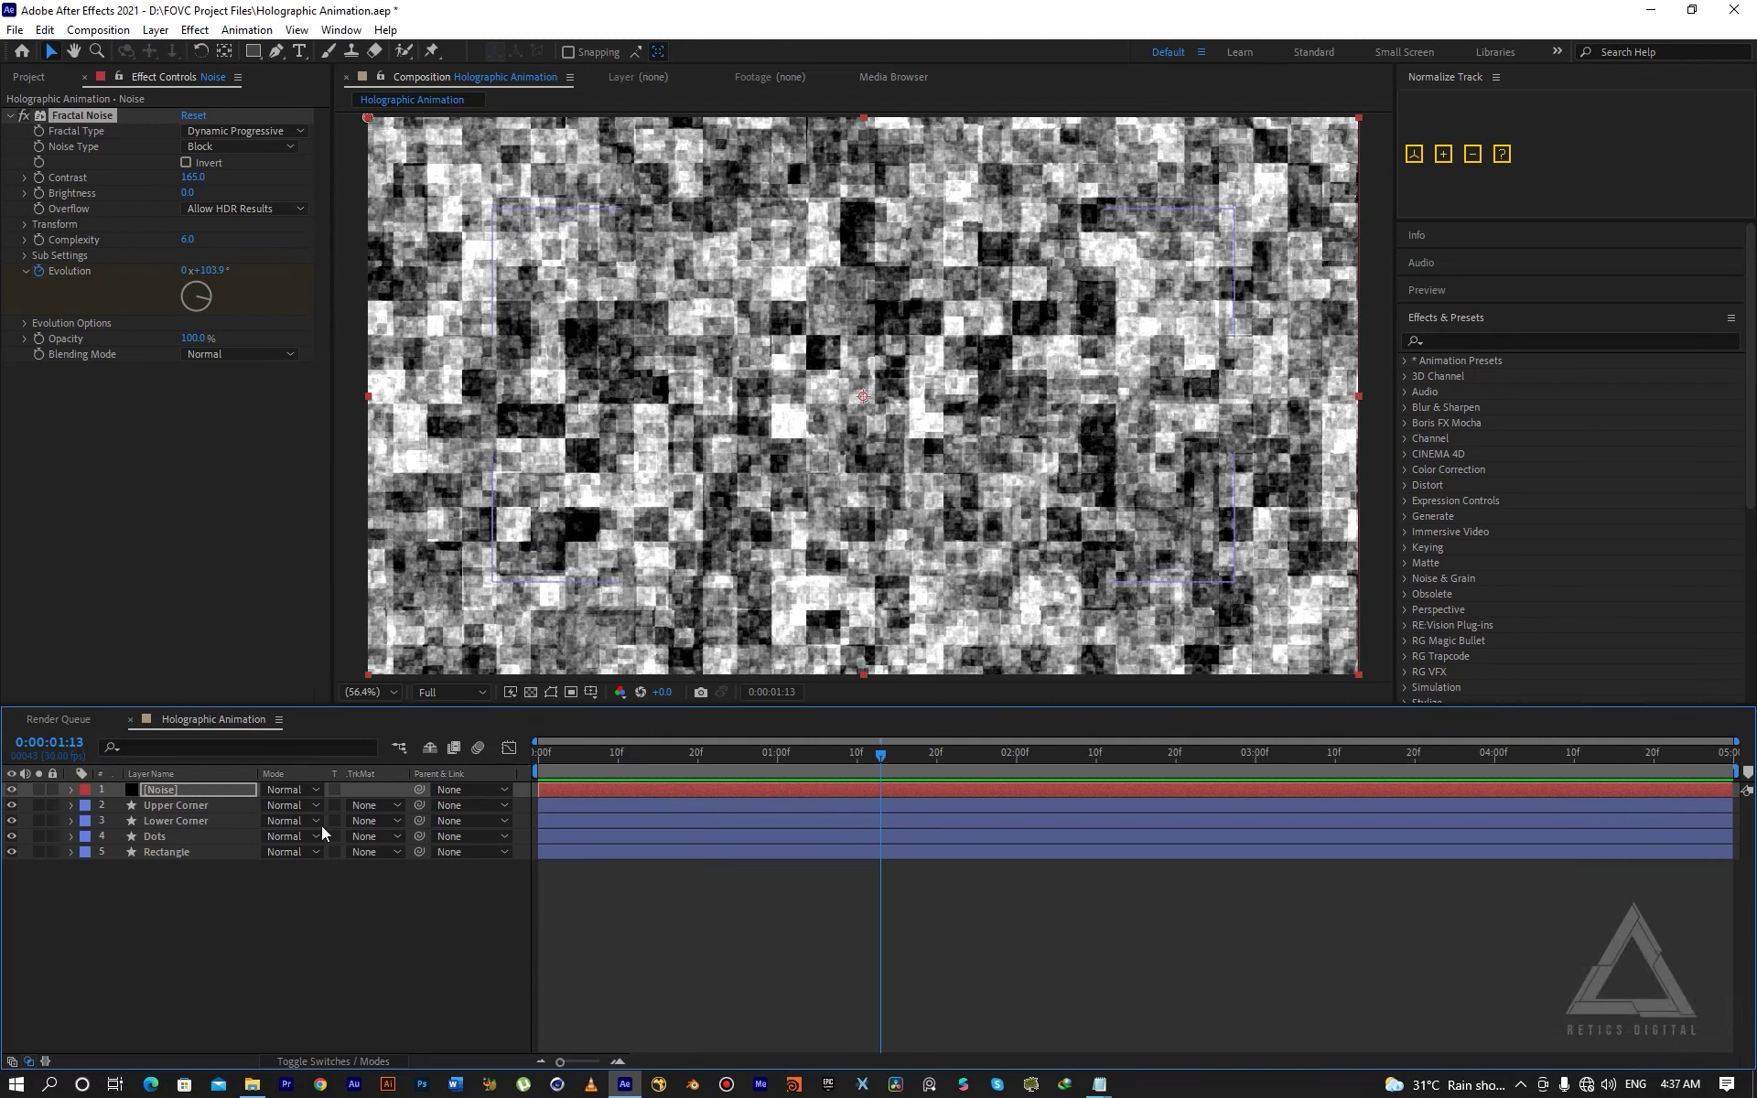
Delete the Evolution keyframe at the end of the Noise layer and add a 0x+0° keyframe at 0:00:04:29.
click(182, 799)
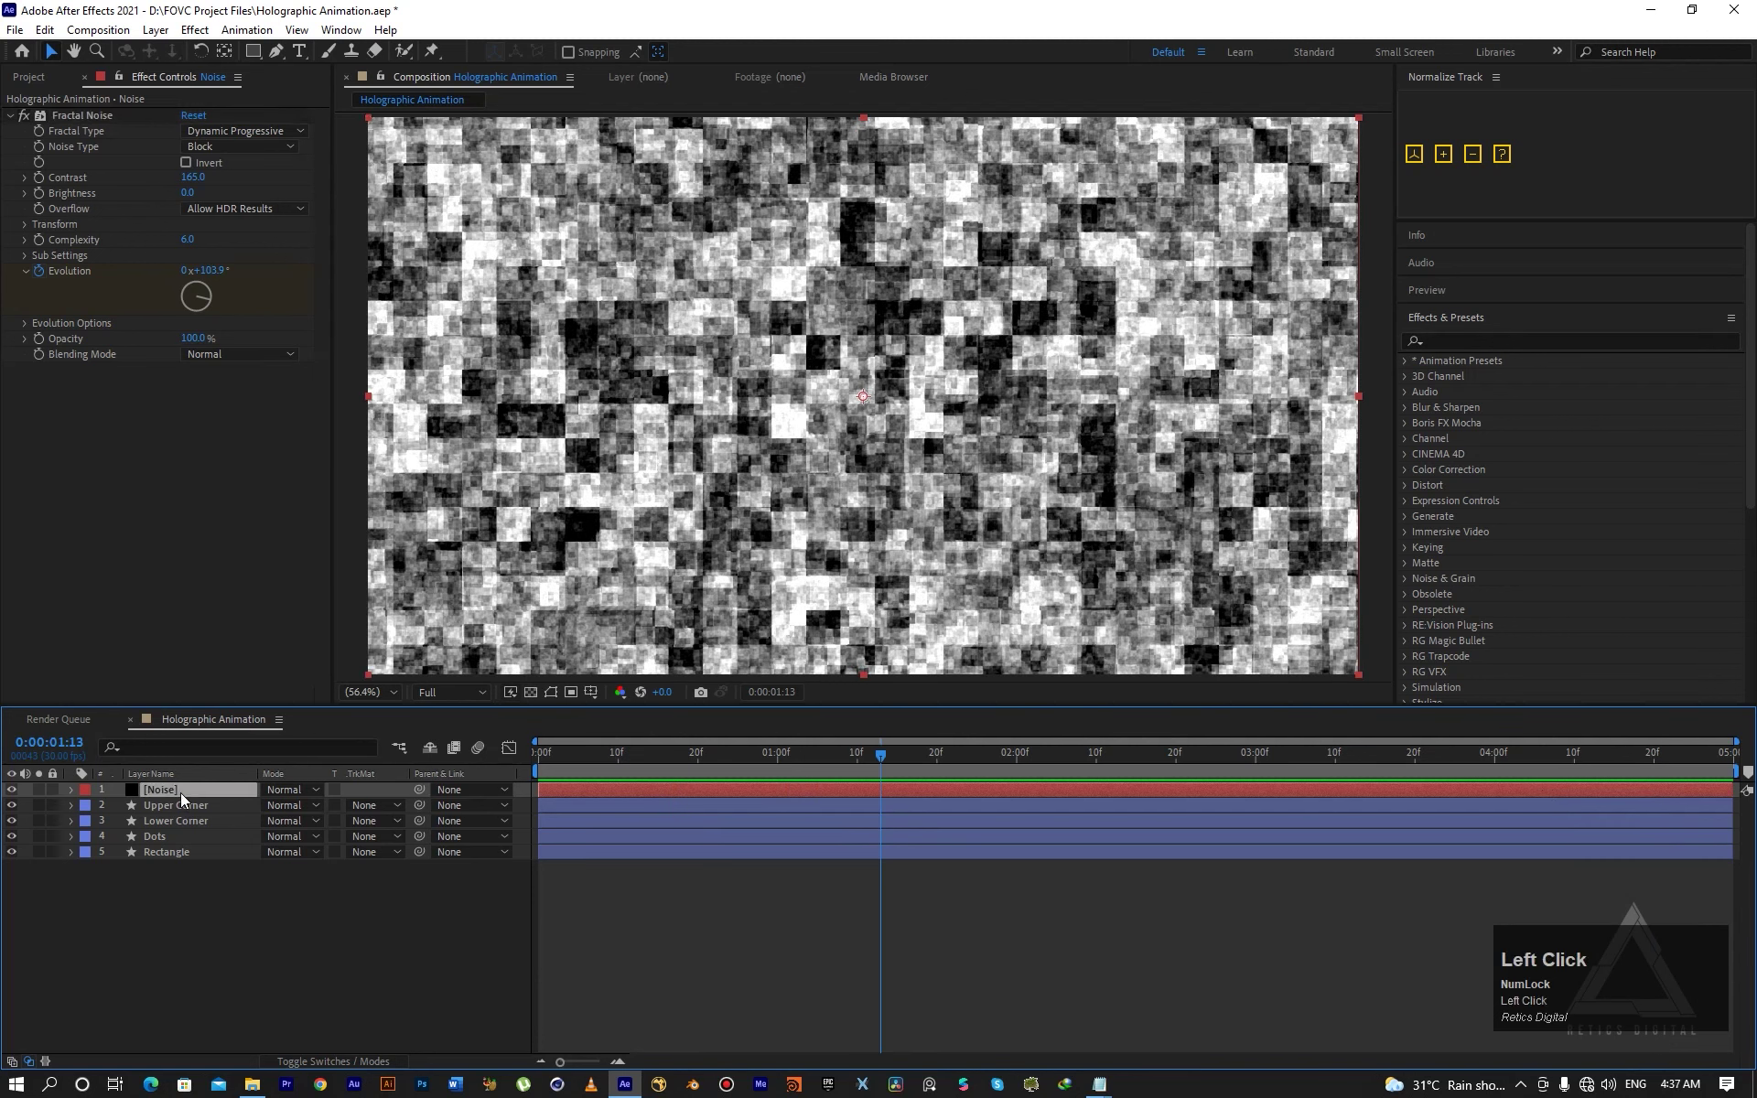
key(u)
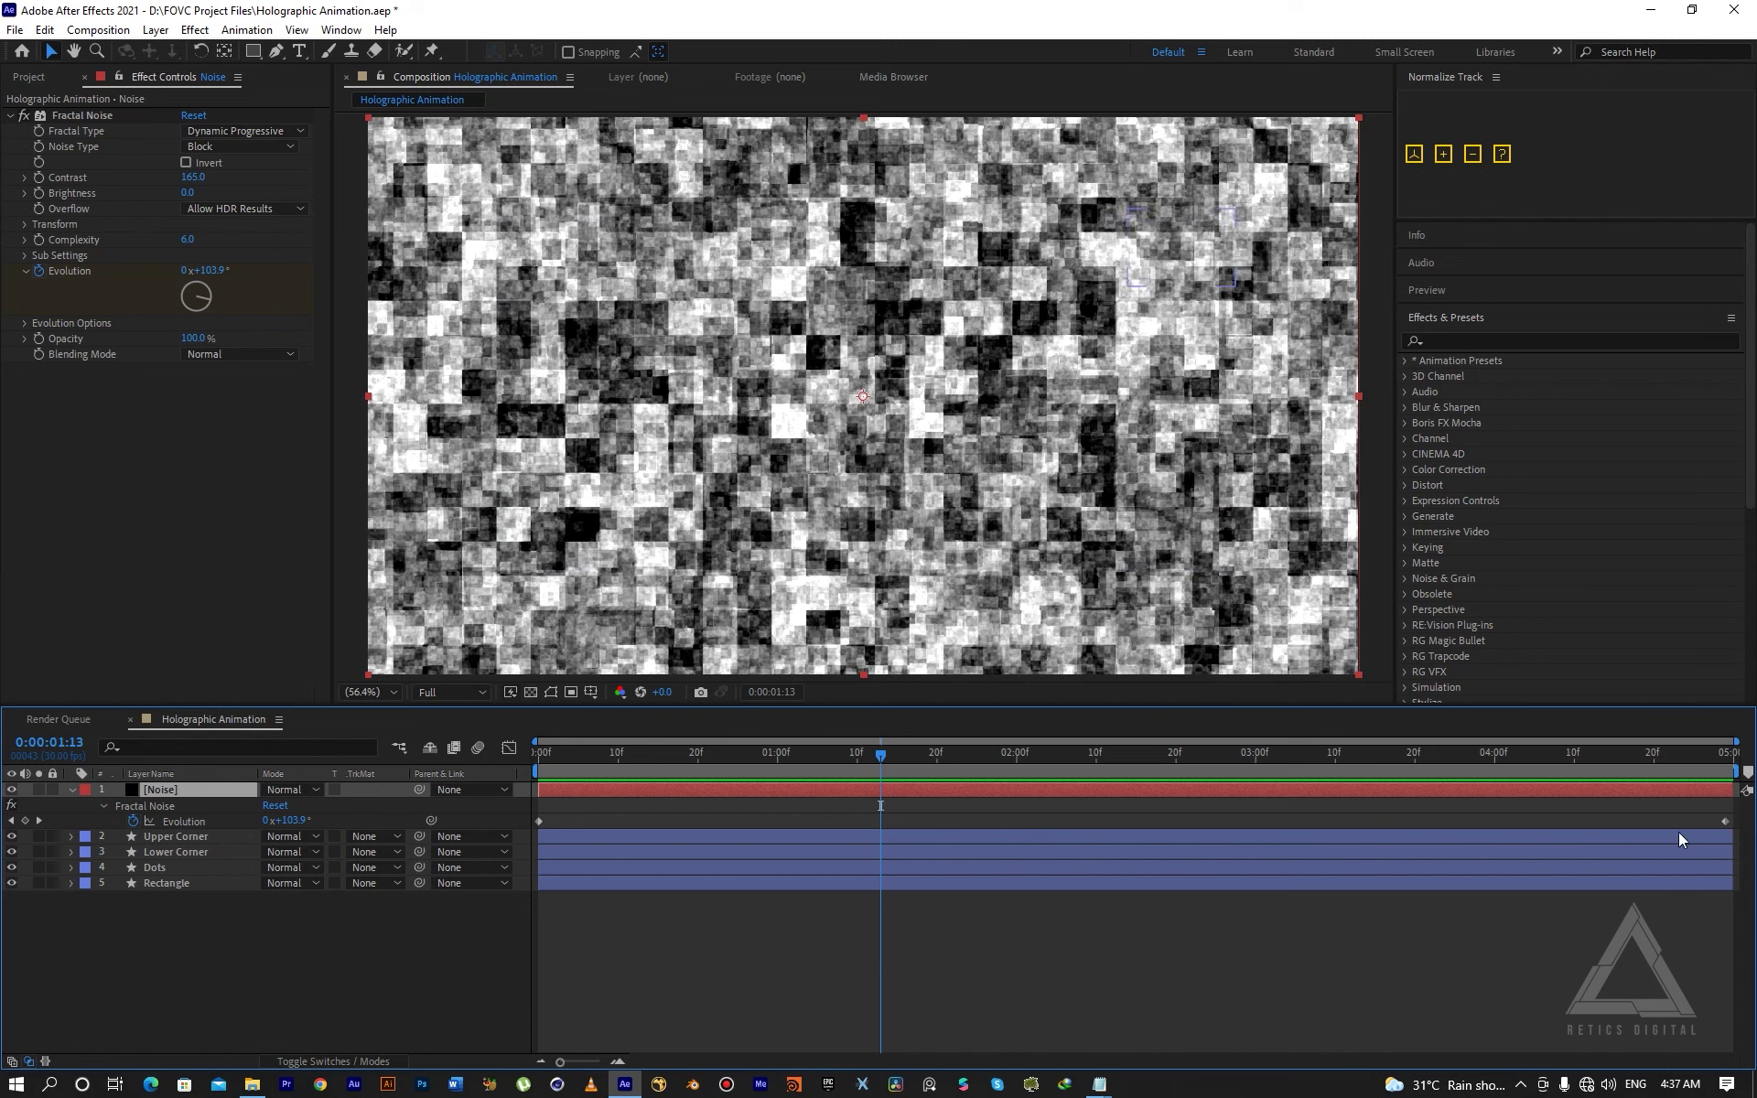
mouse_move(1726, 826)
mouse_down()
mouse_move(1217, 822)
mouse_move(1242, 832)
mouse_up()
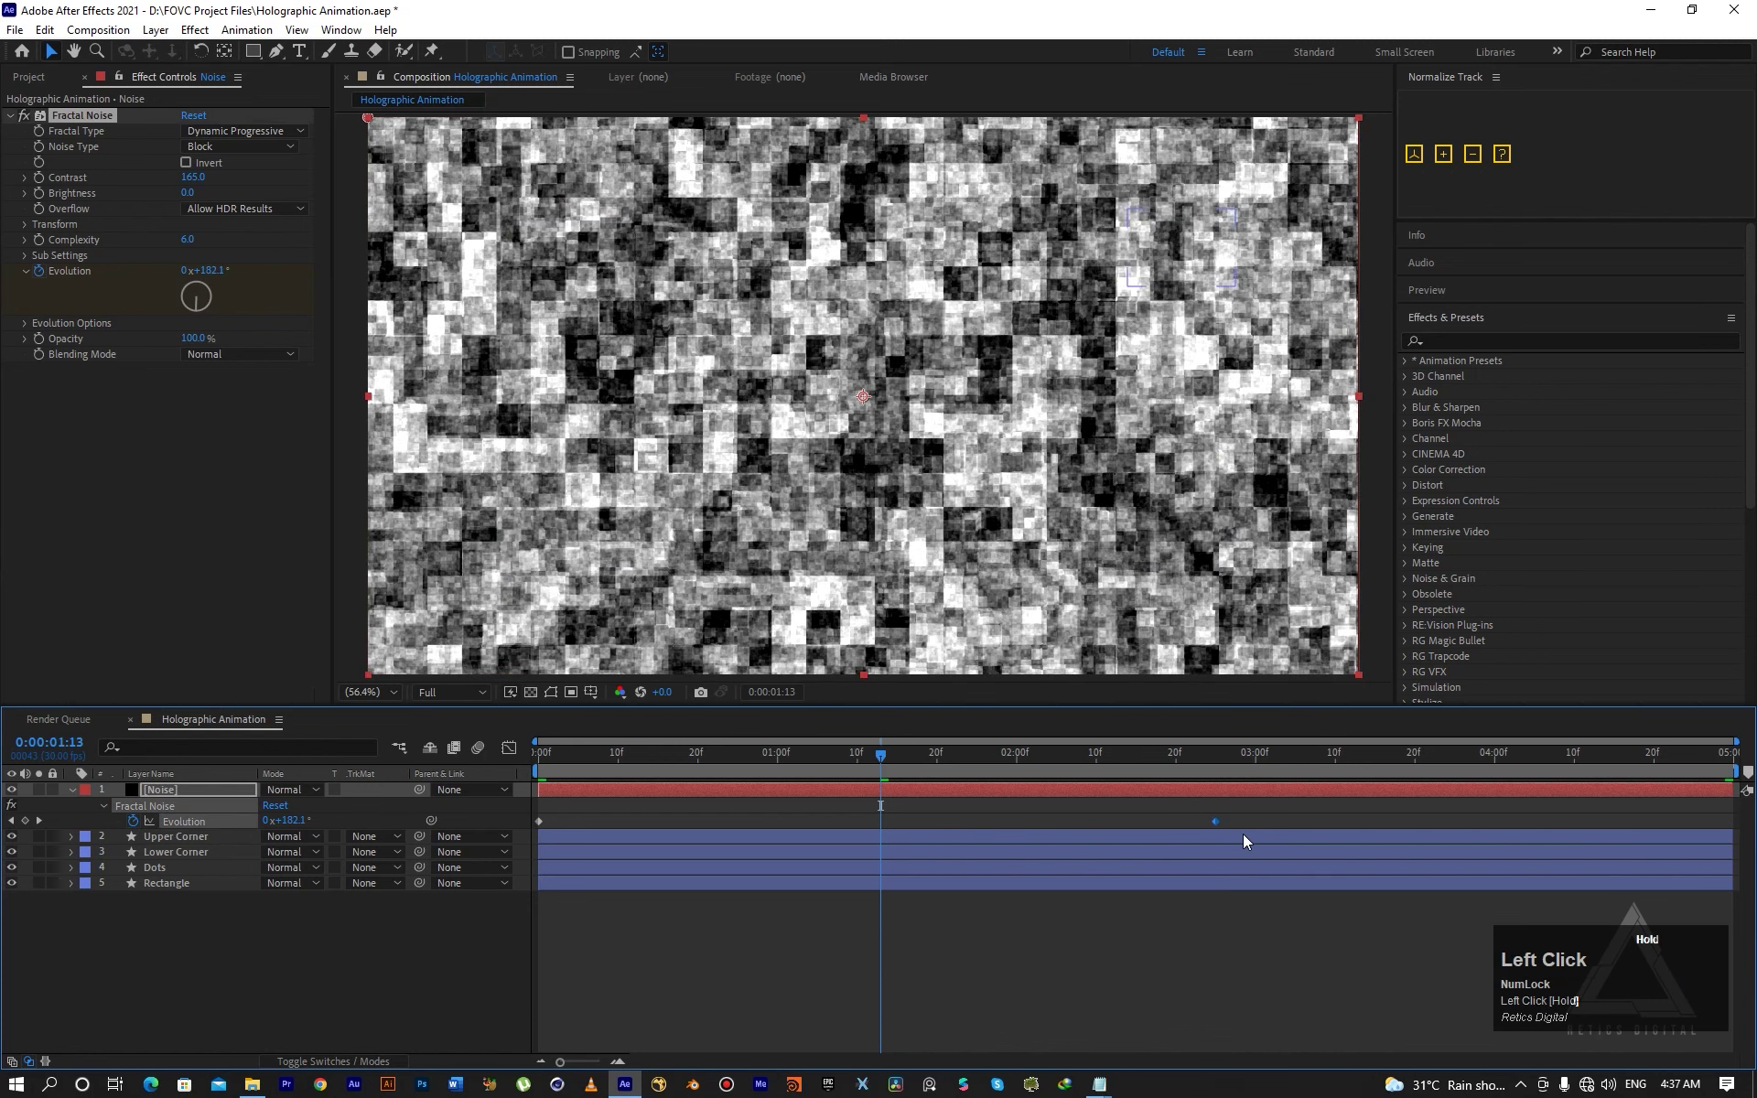
key(Delete)
drag(1180, 765, 1725, 806)
click(25, 821)
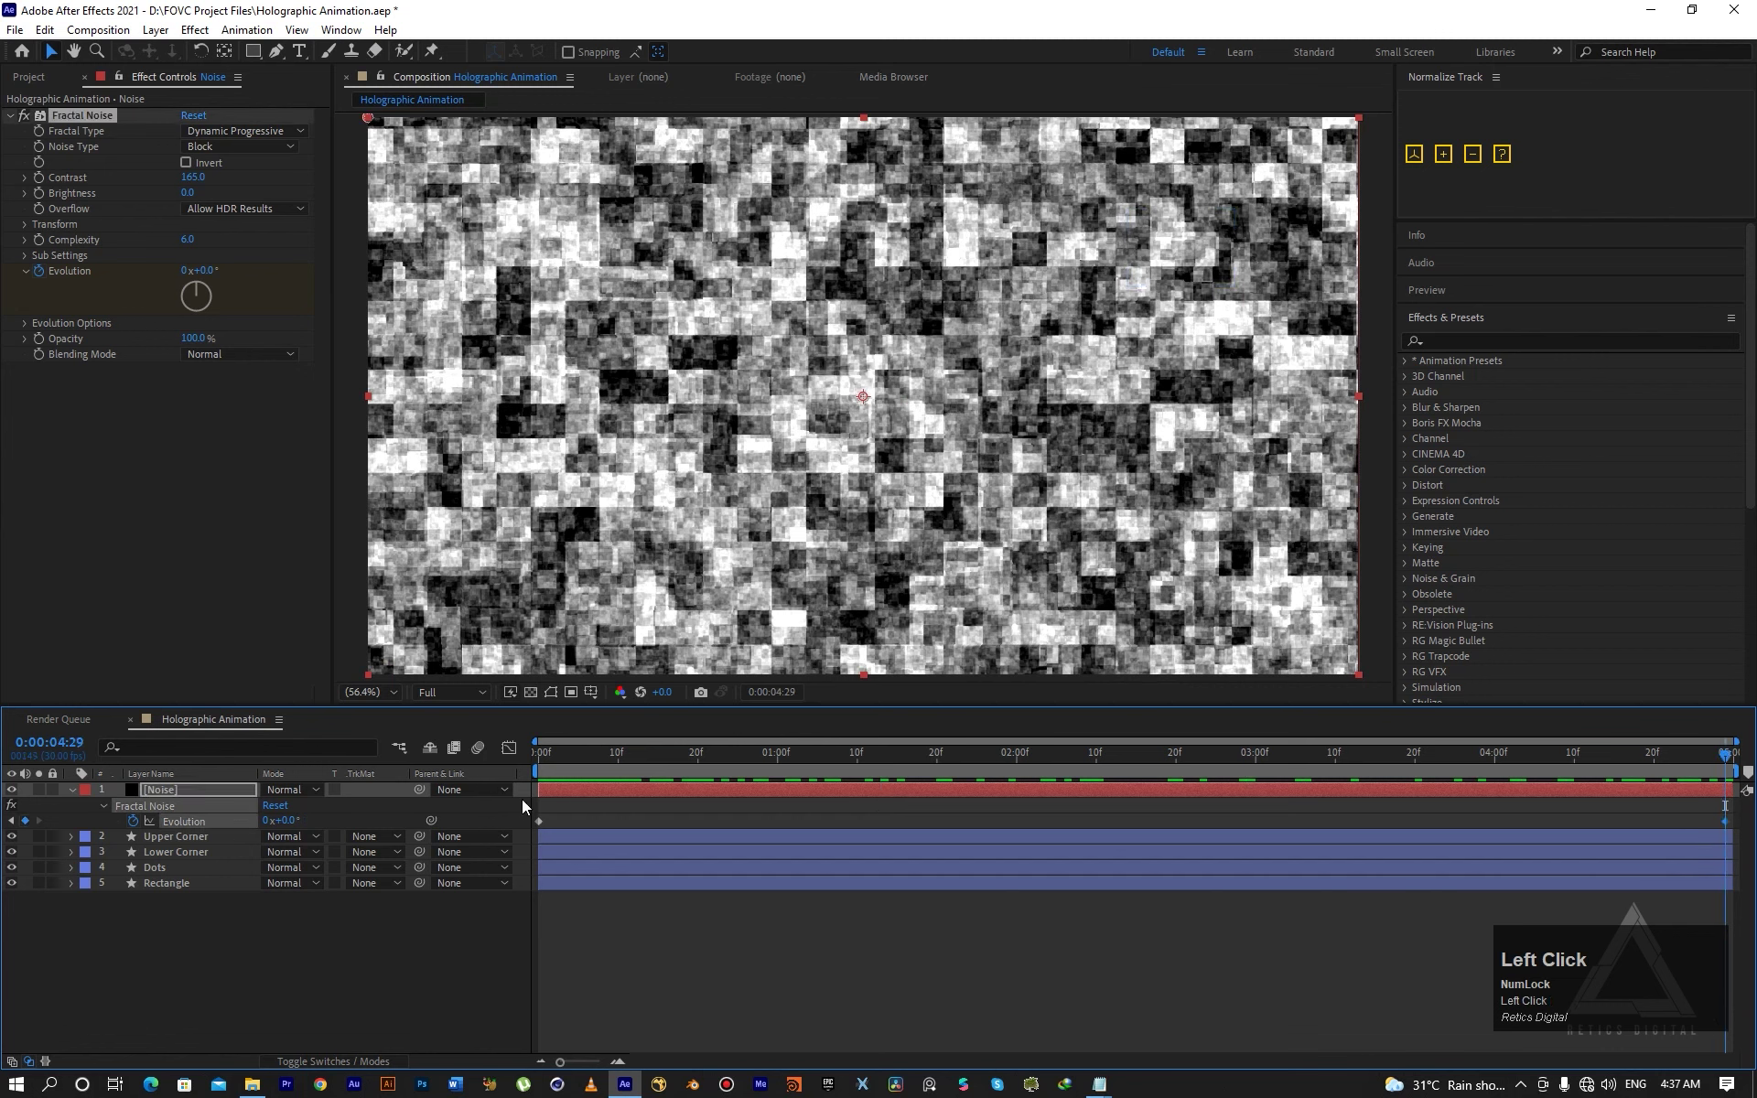
Keyframe the Noise layer's Evolution at 0x+180° at 0:00:02:10.
click(1095, 754)
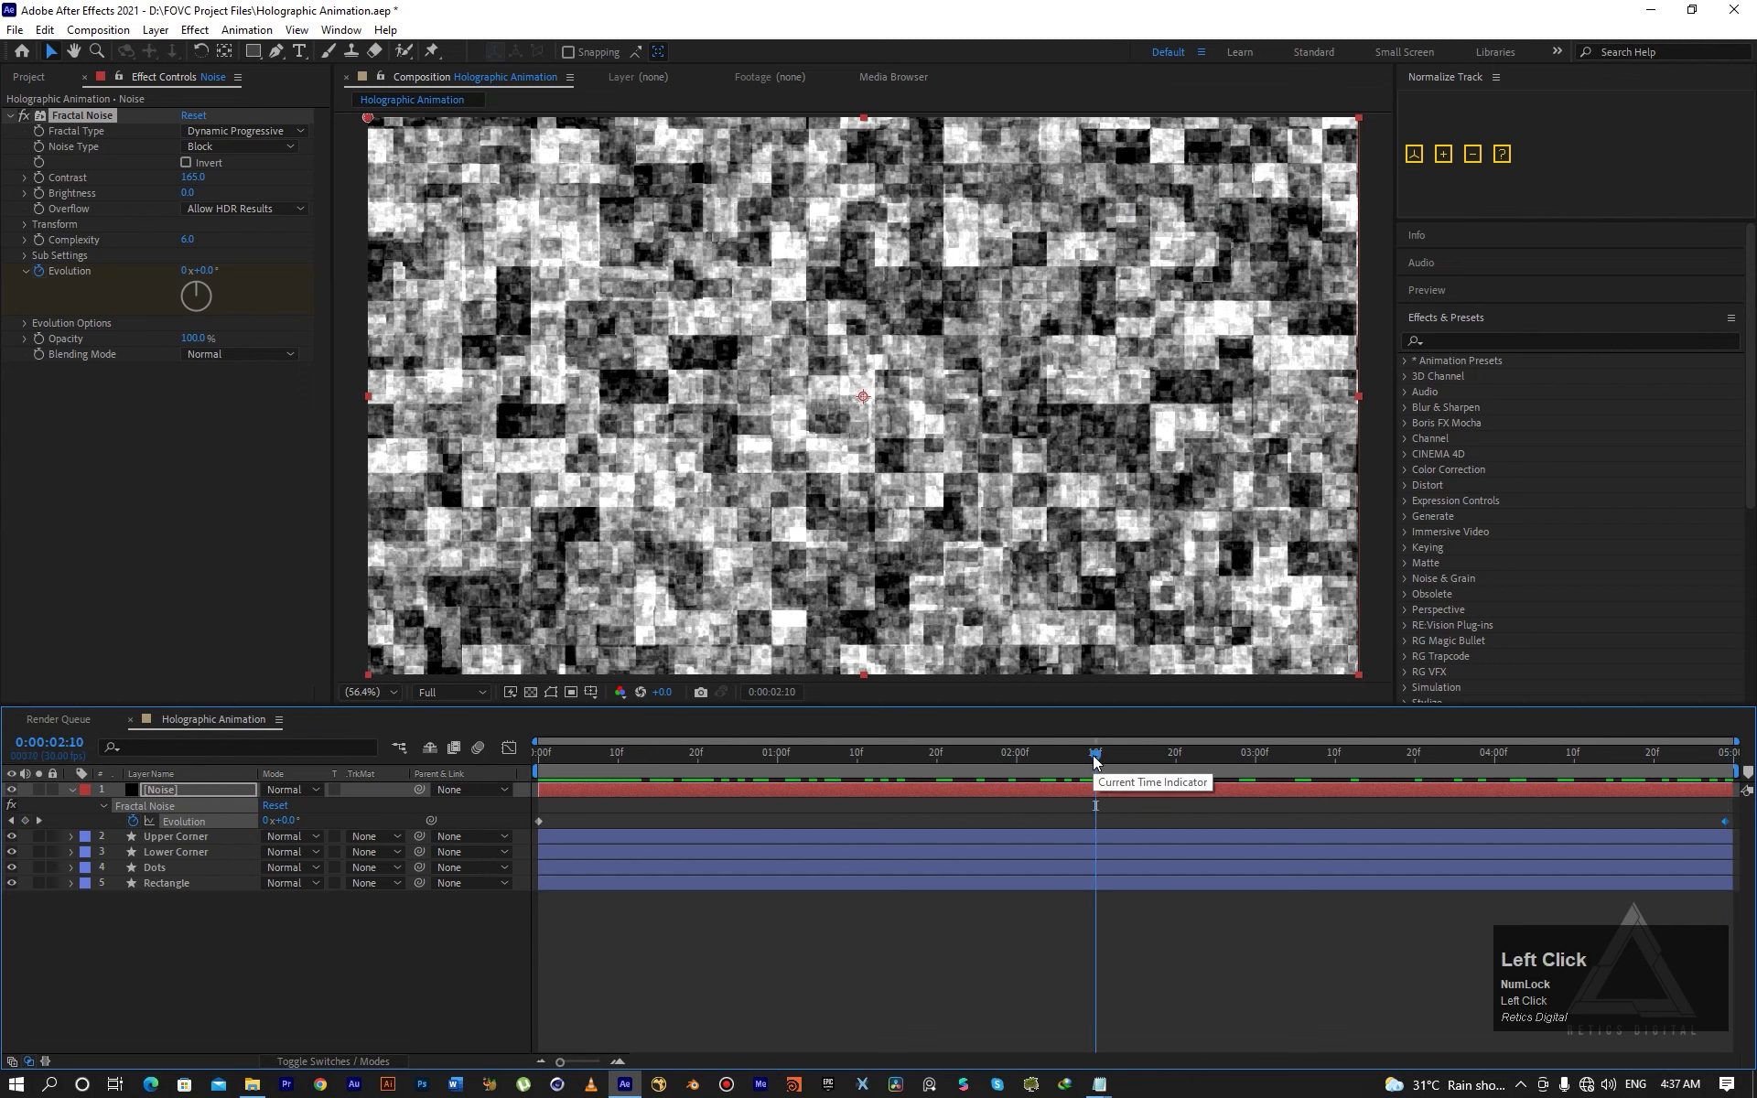
click(287, 826)
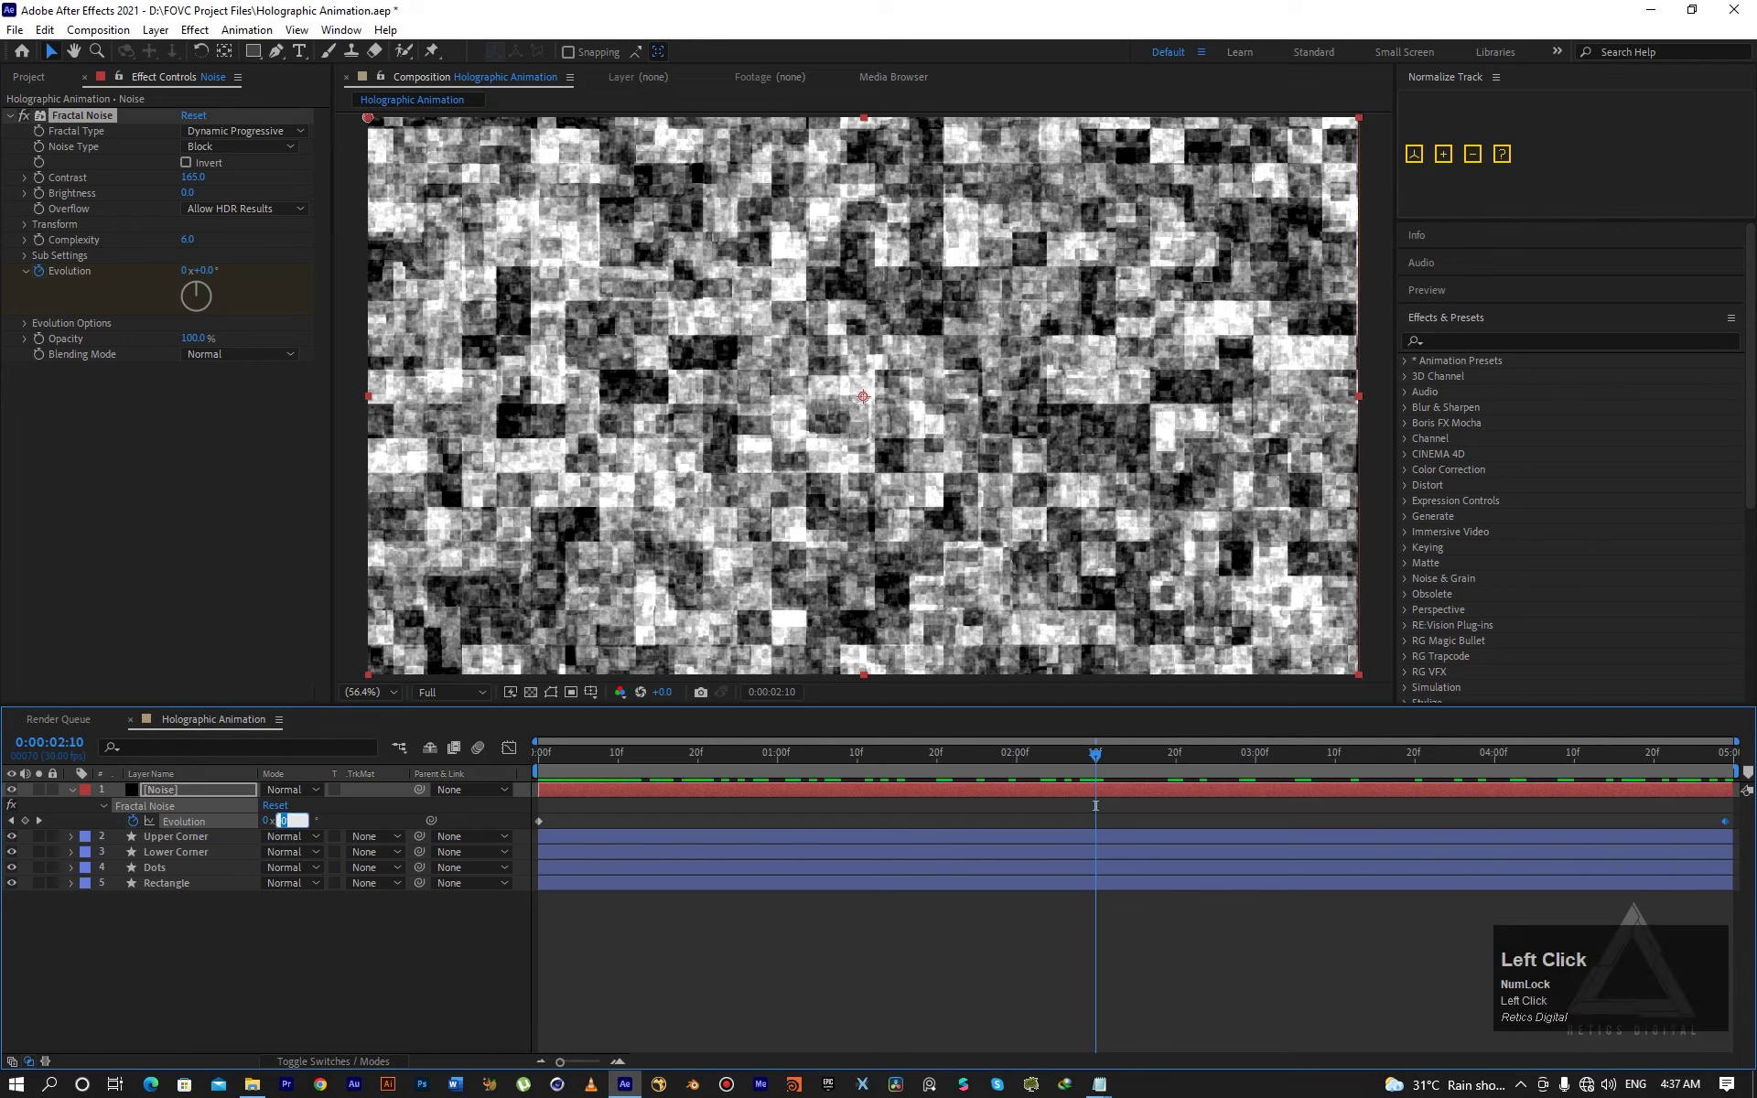
click(350, 822)
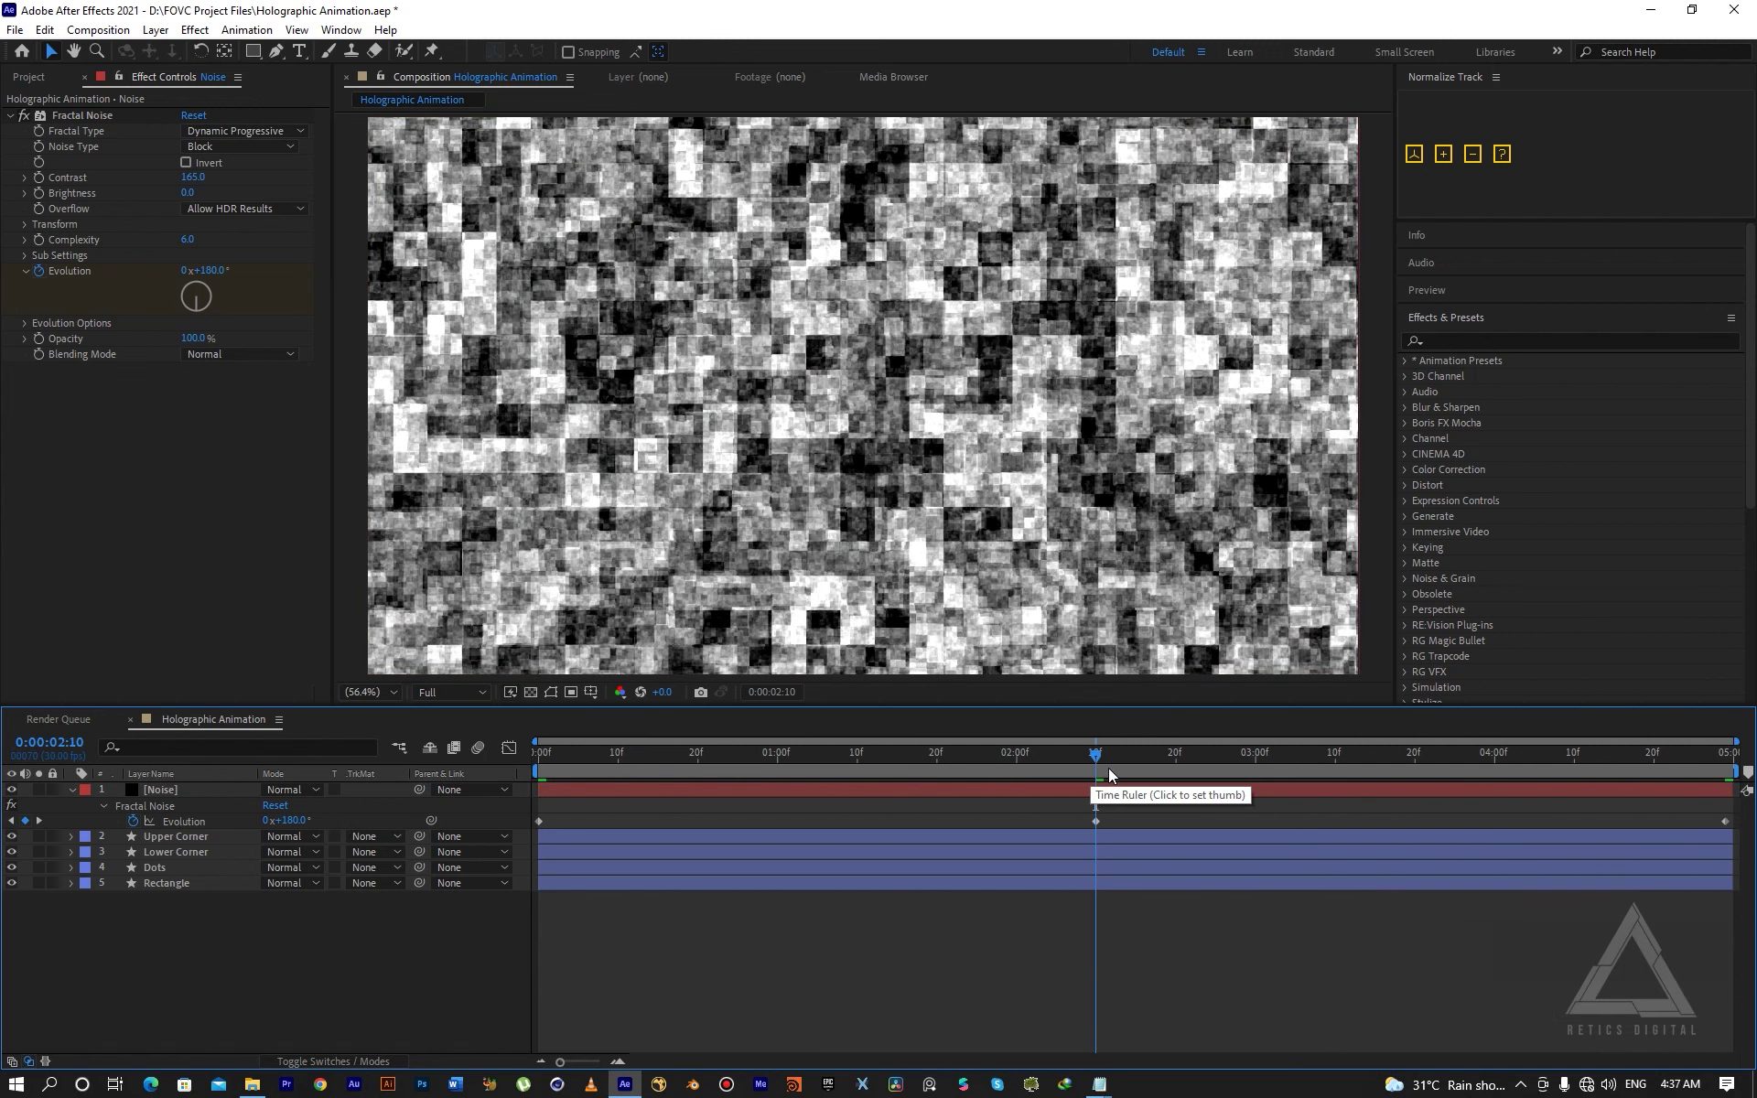
Play the noise from the first frame and again from 0:00:04:24 to check the loop.
drag(1109, 774, 540, 767)
key(space)
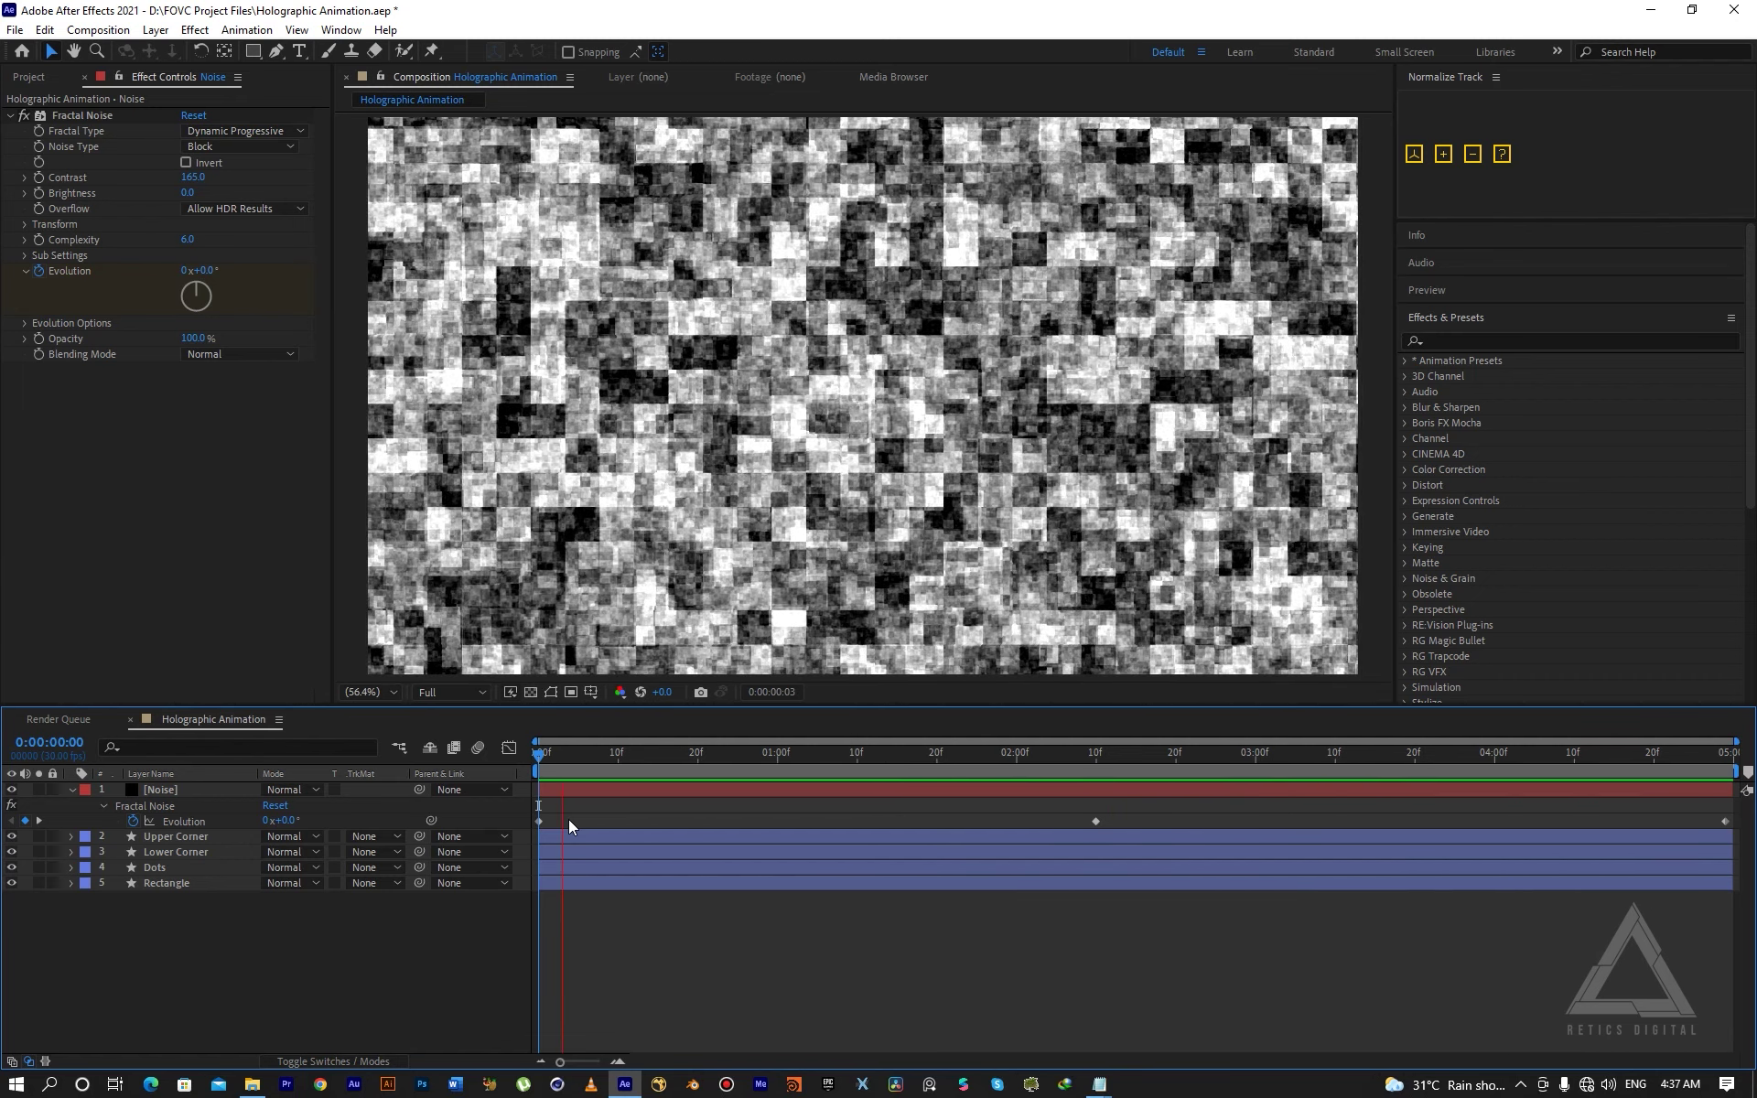
key(space)
click(1684, 760)
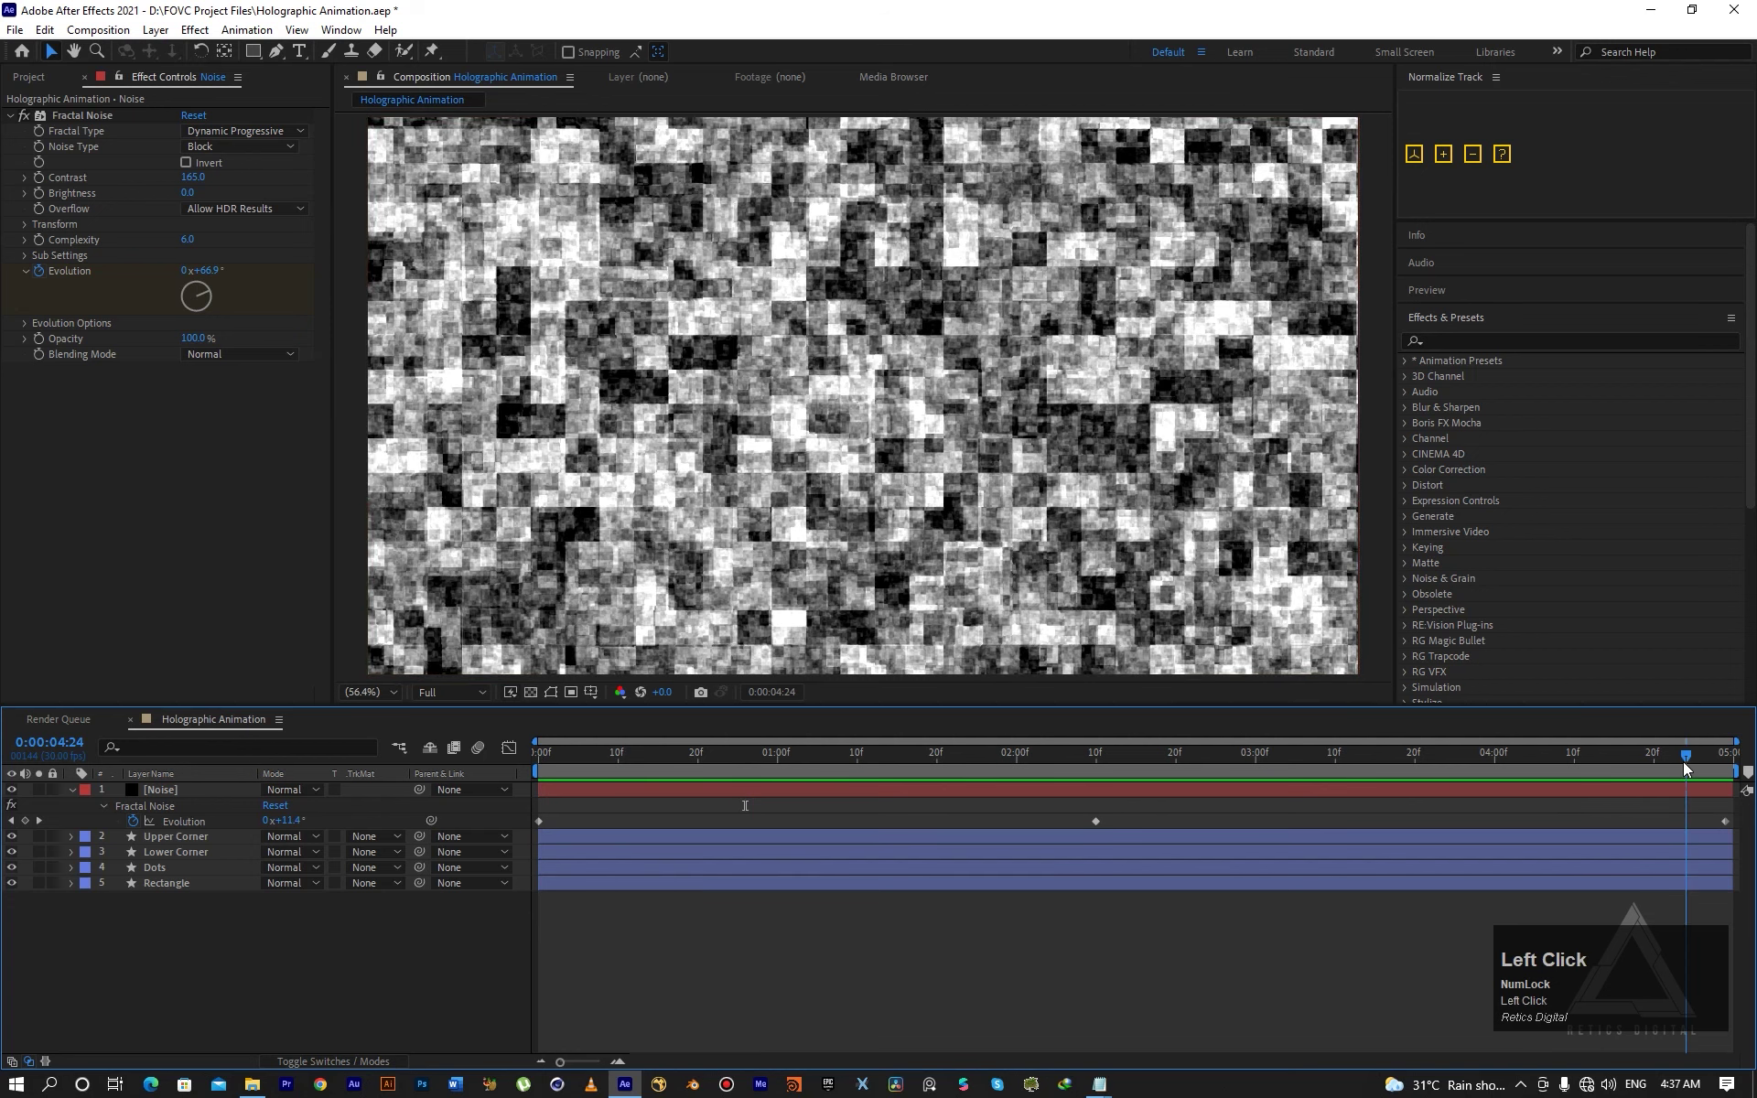
key(space)
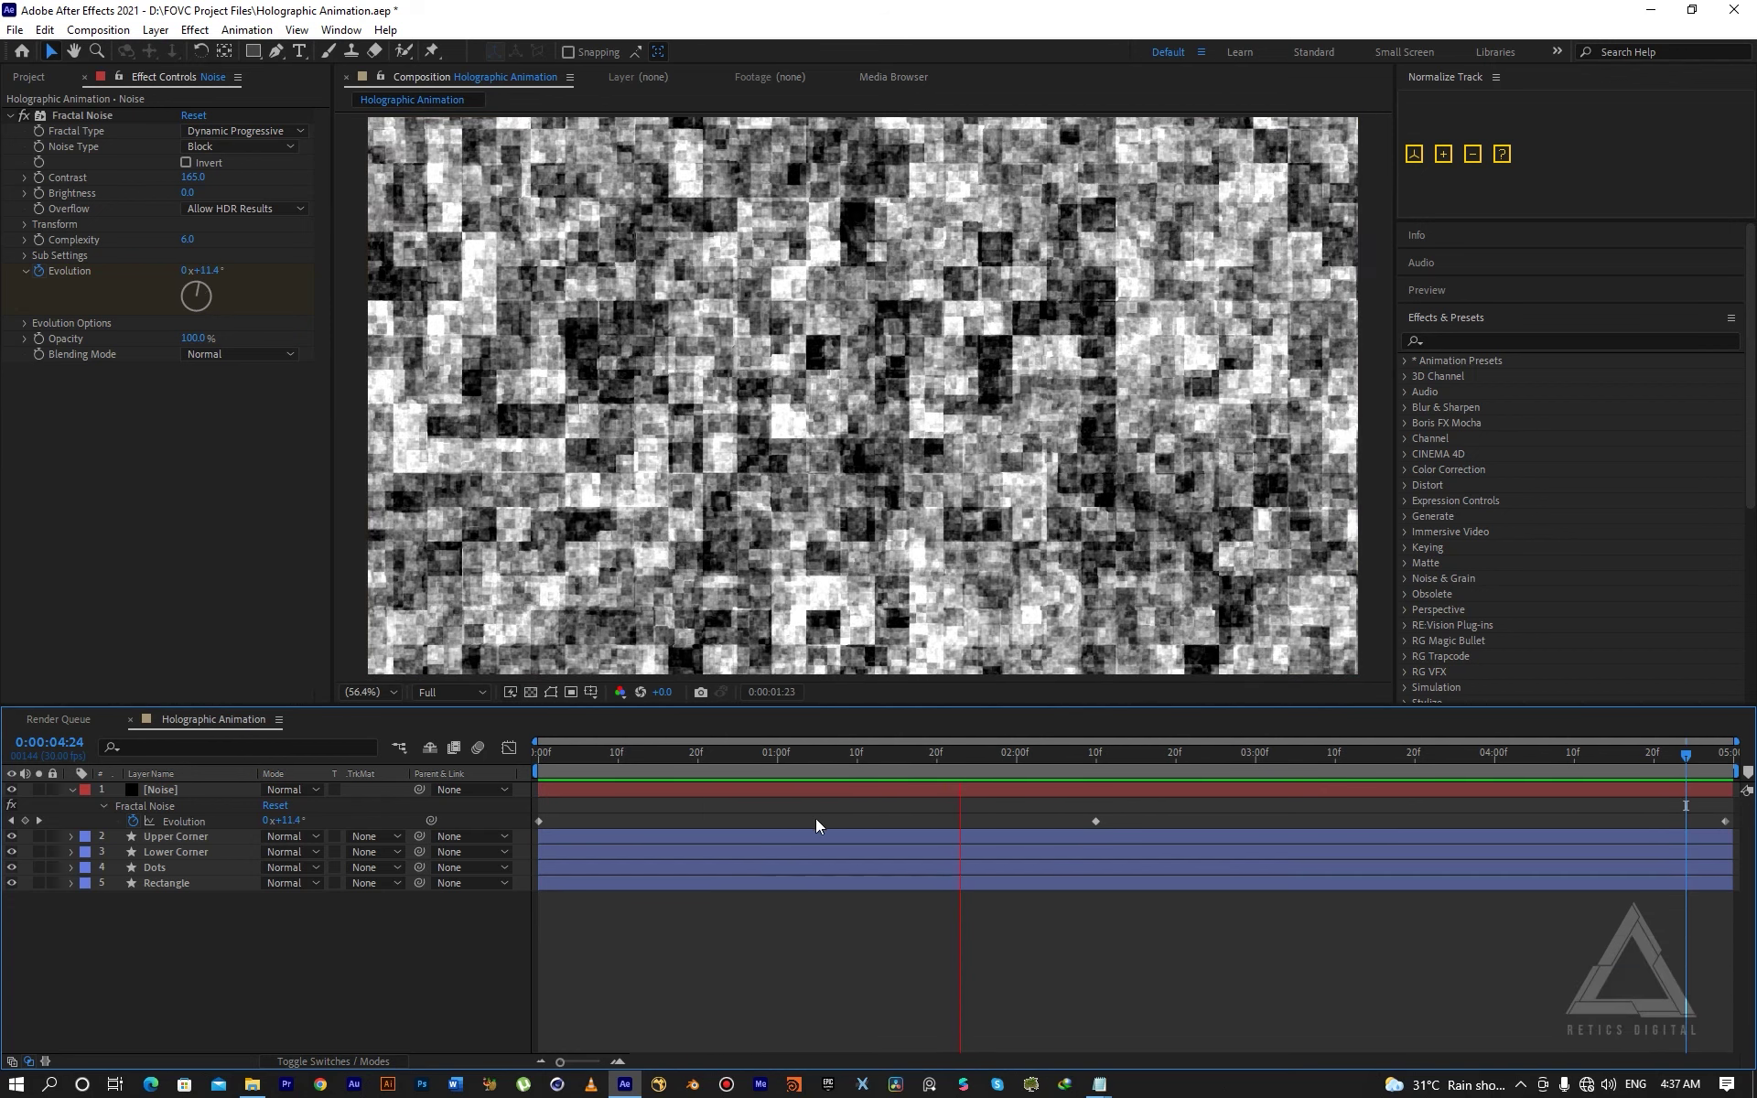
key(space)
Hide the Noise layer and draw a closed Pen mask on it that traces the rectangular frame with its two cut corners.
click(68, 792)
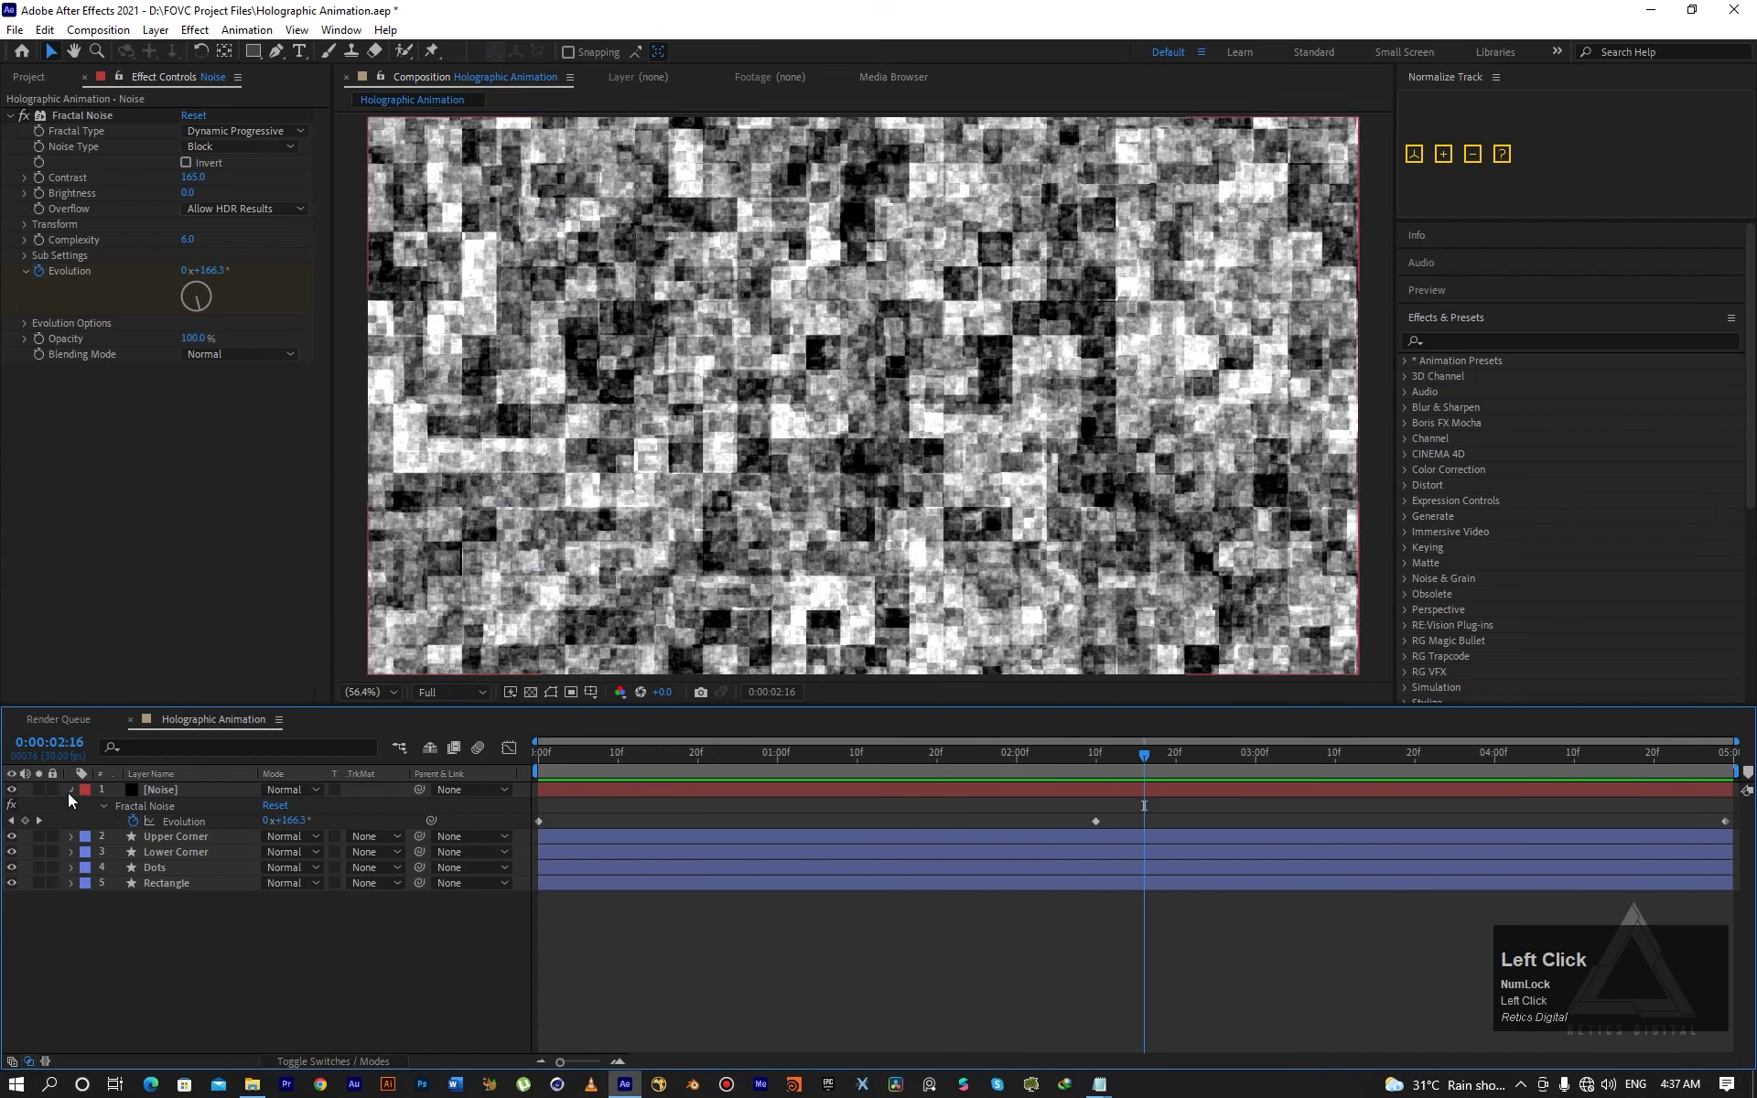
click(11, 790)
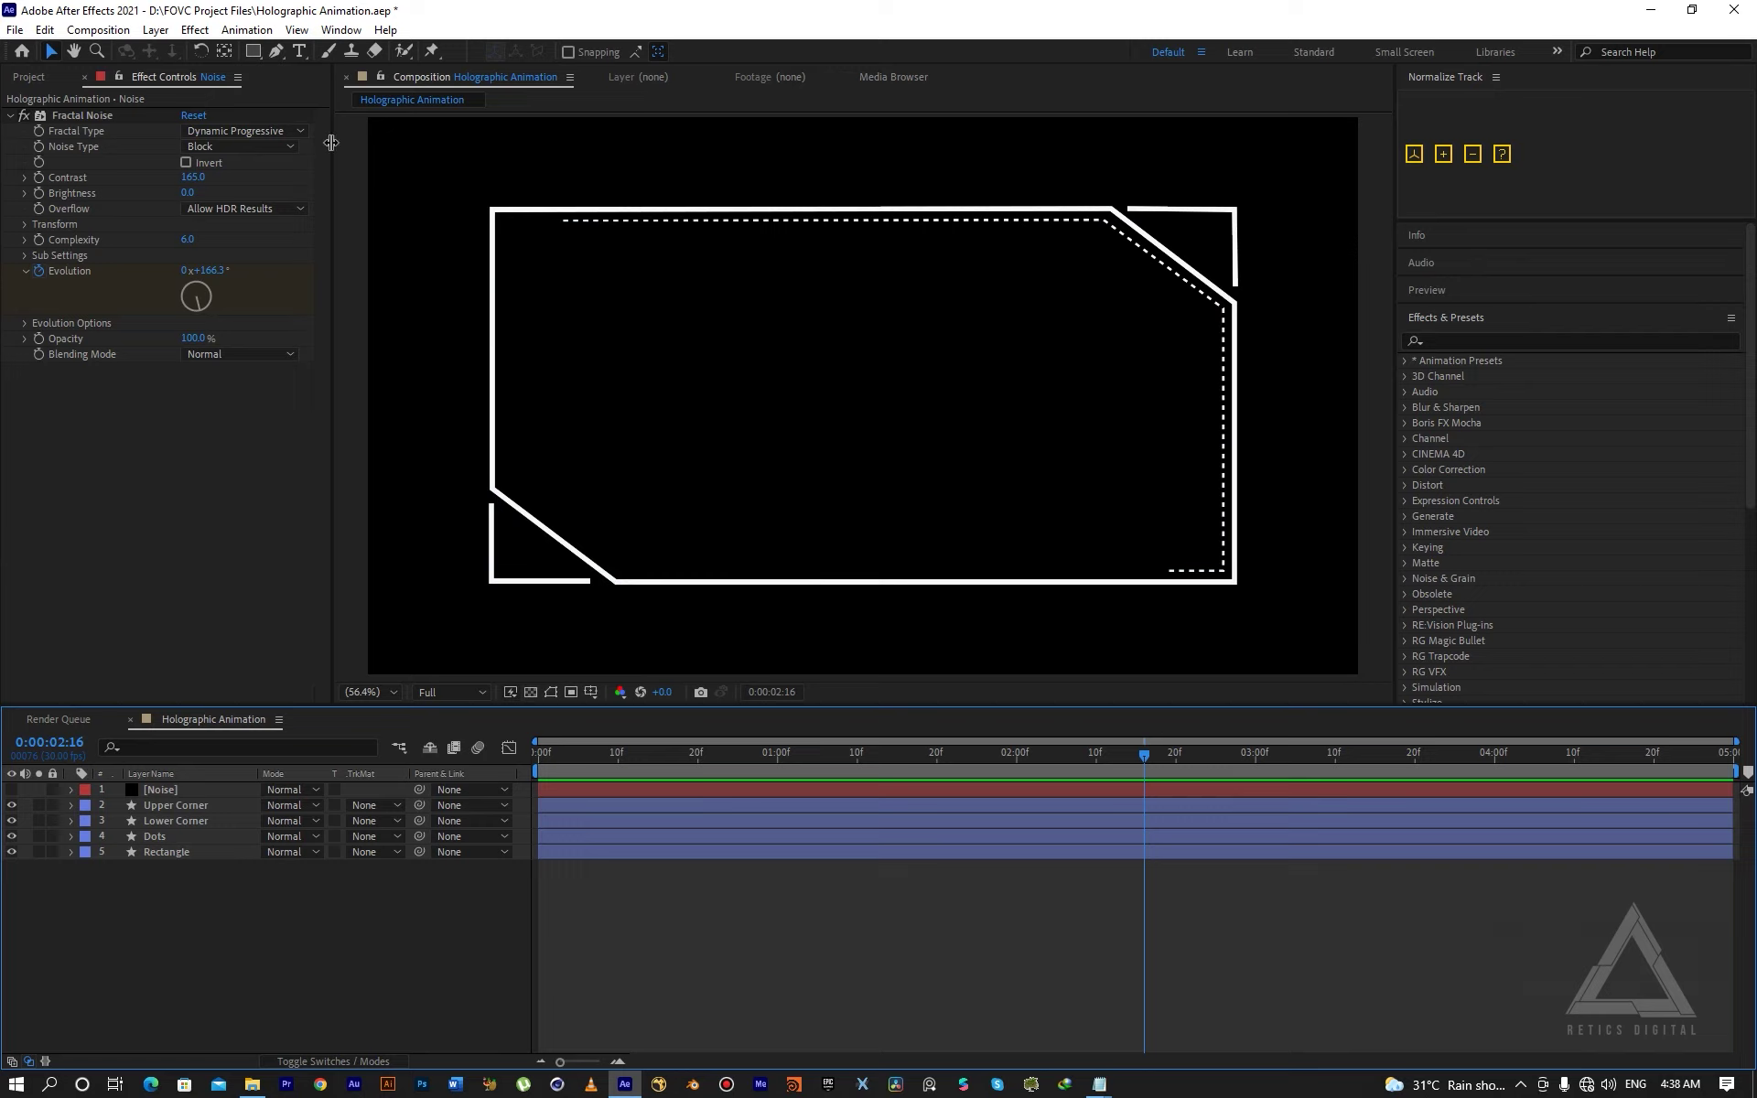
click(174, 793)
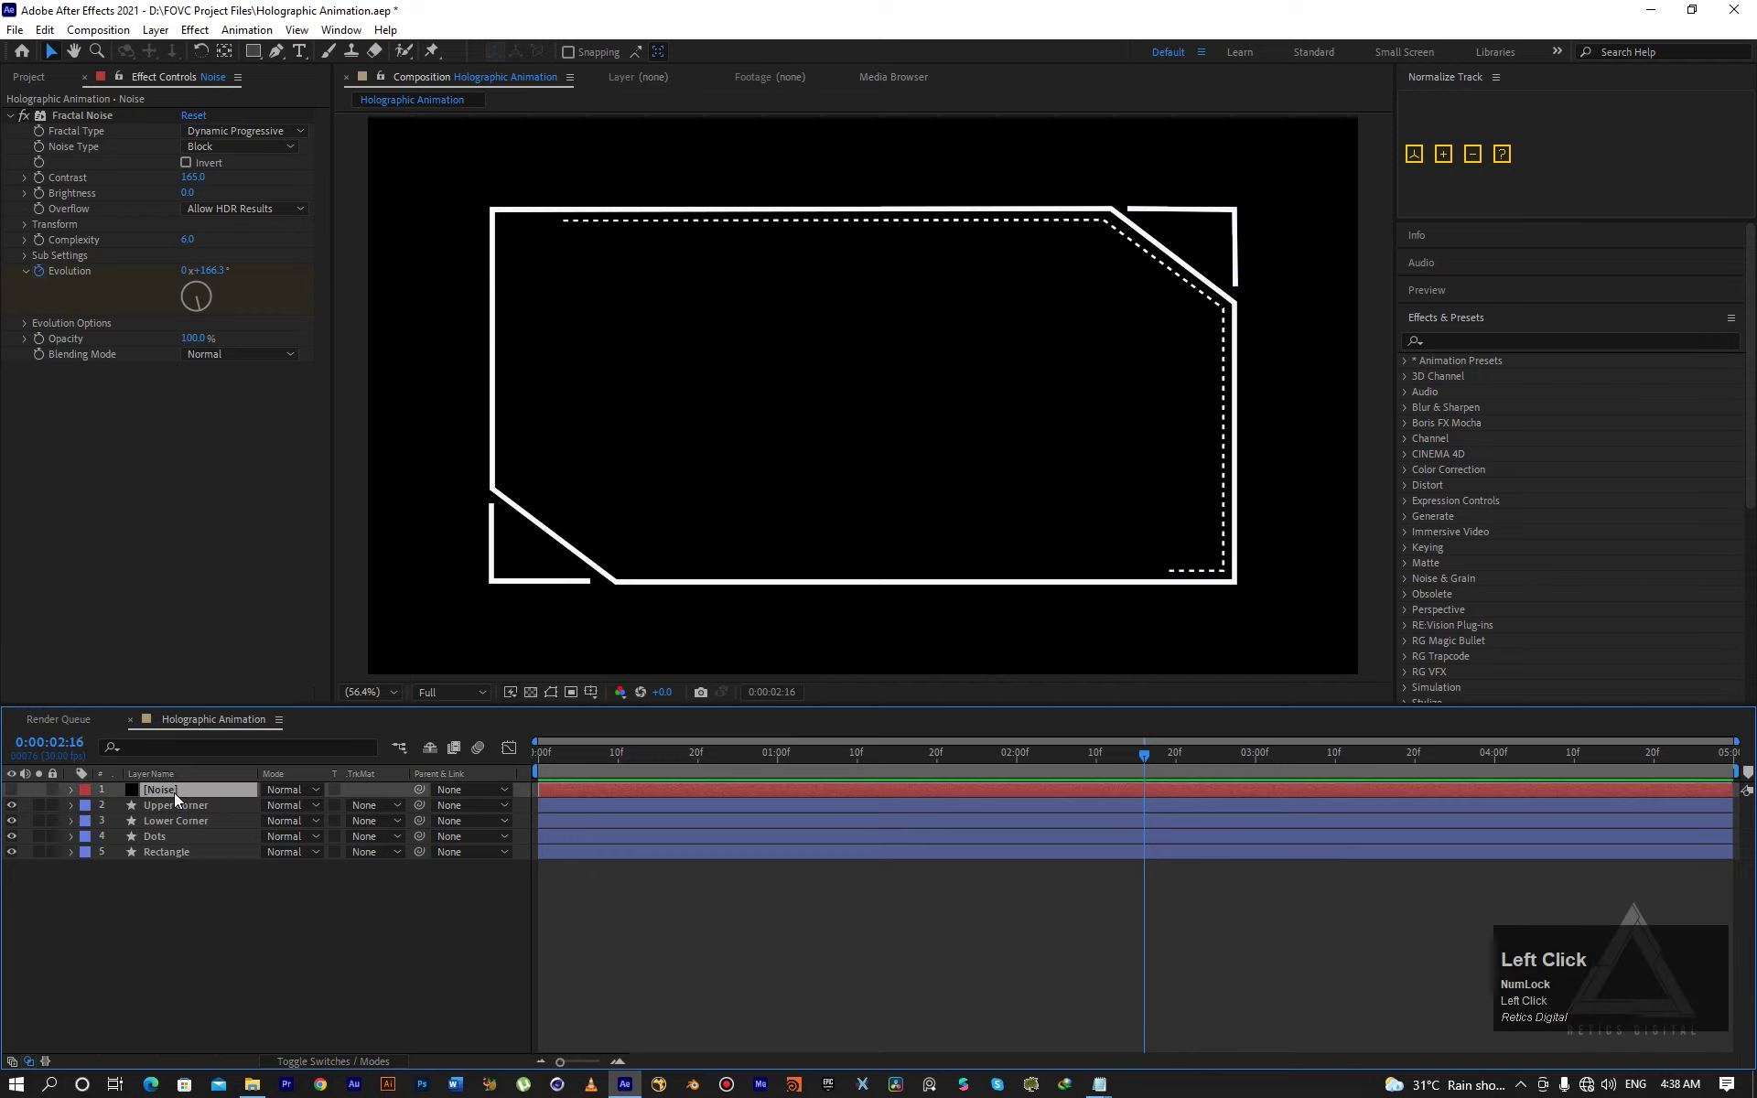
click(278, 53)
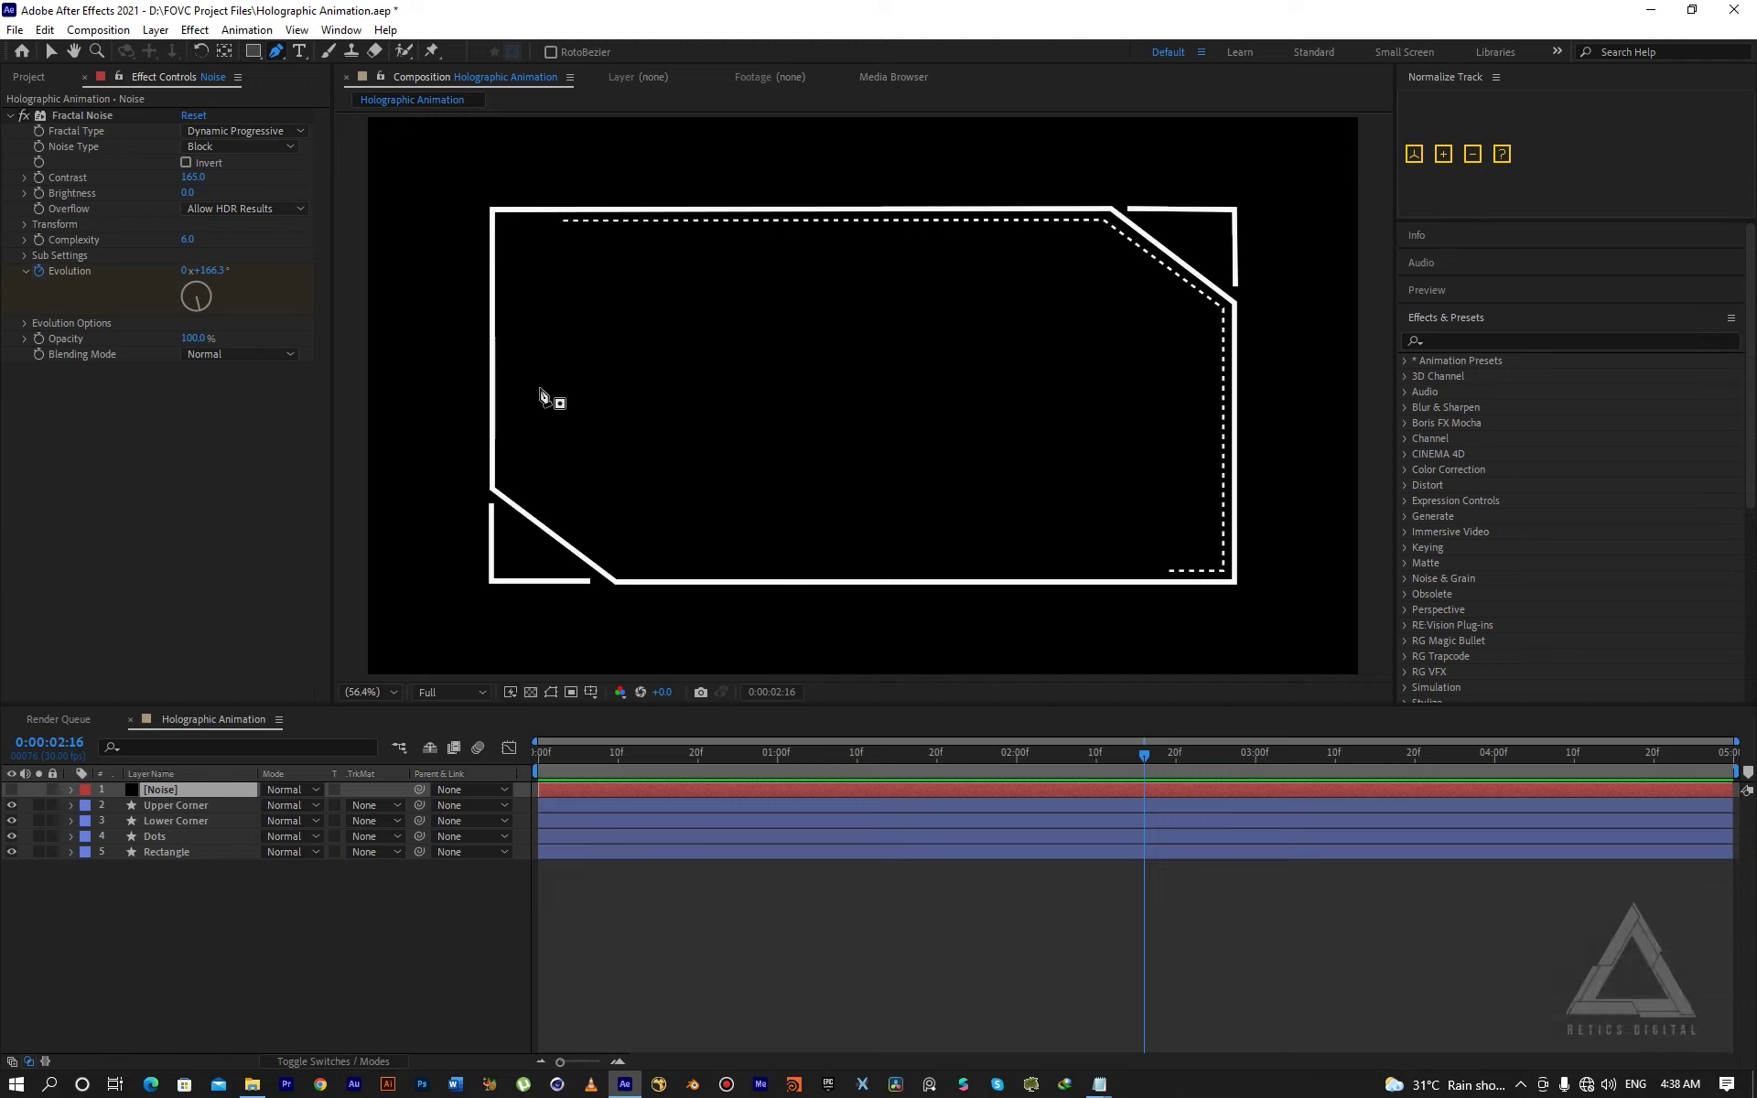
click(224, 881)
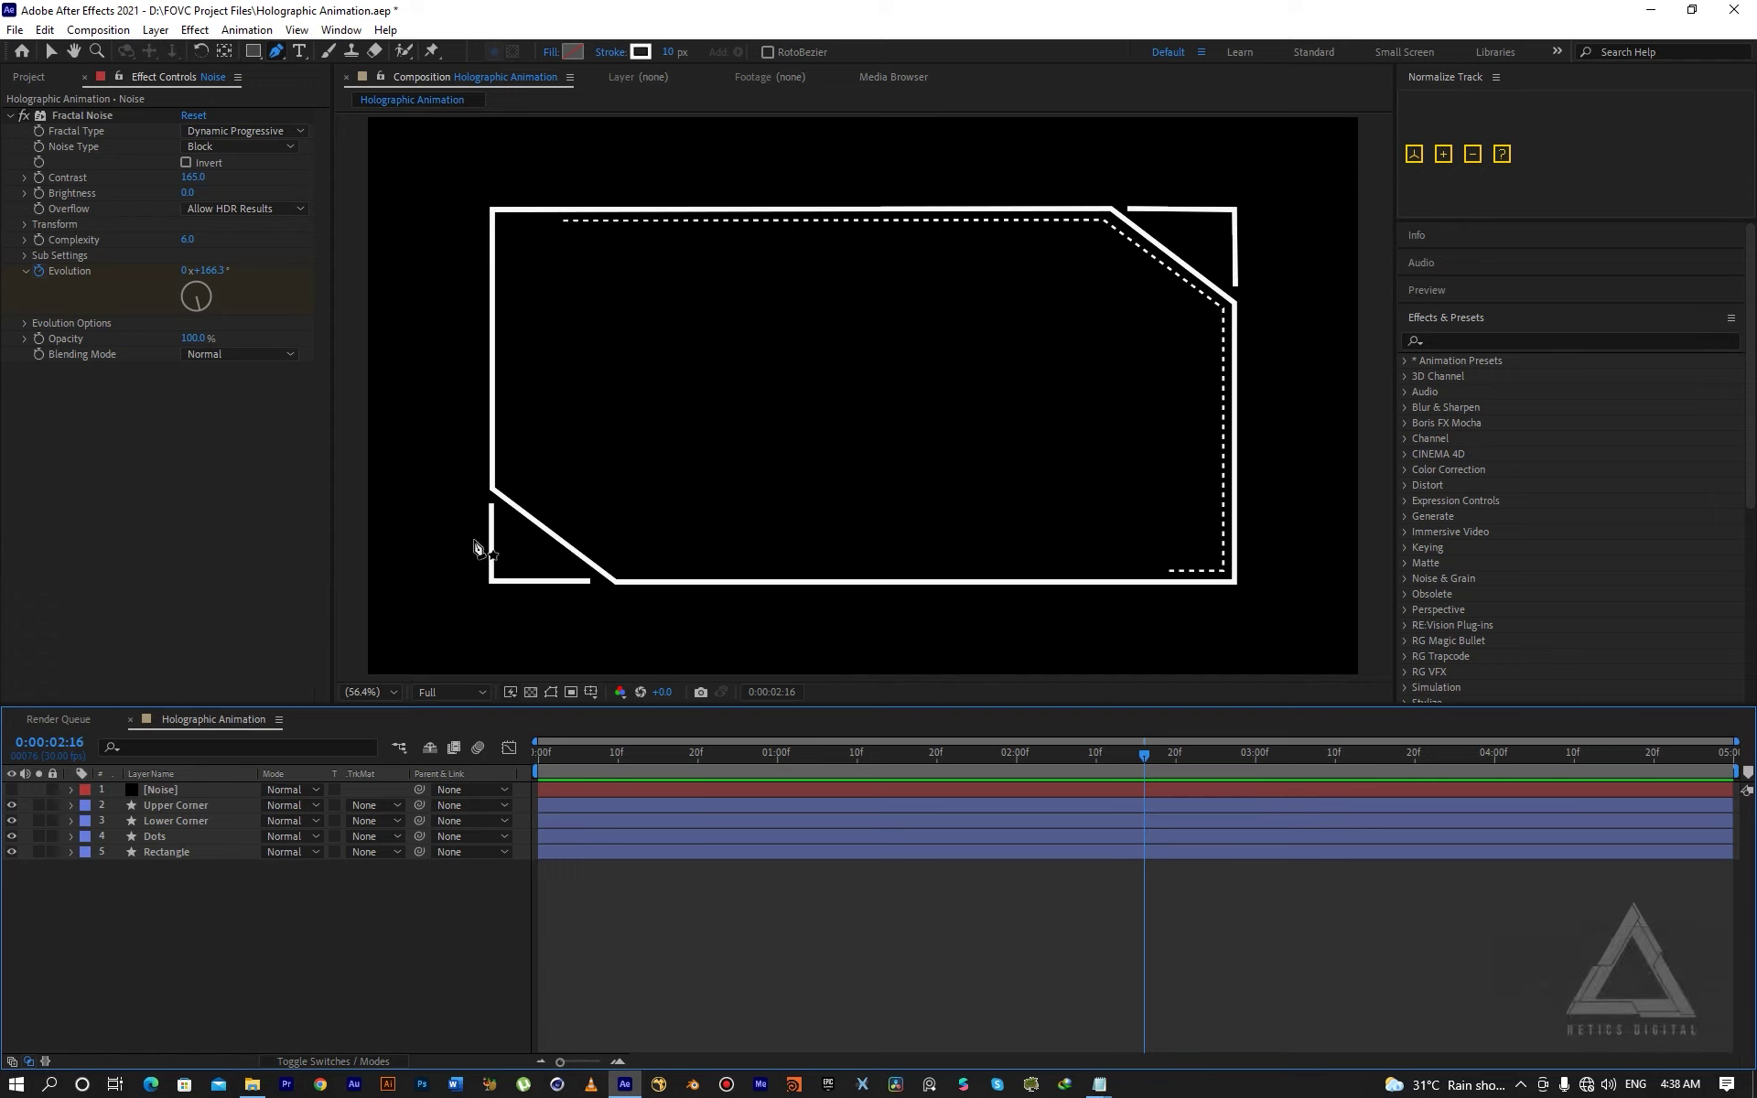
click(174, 792)
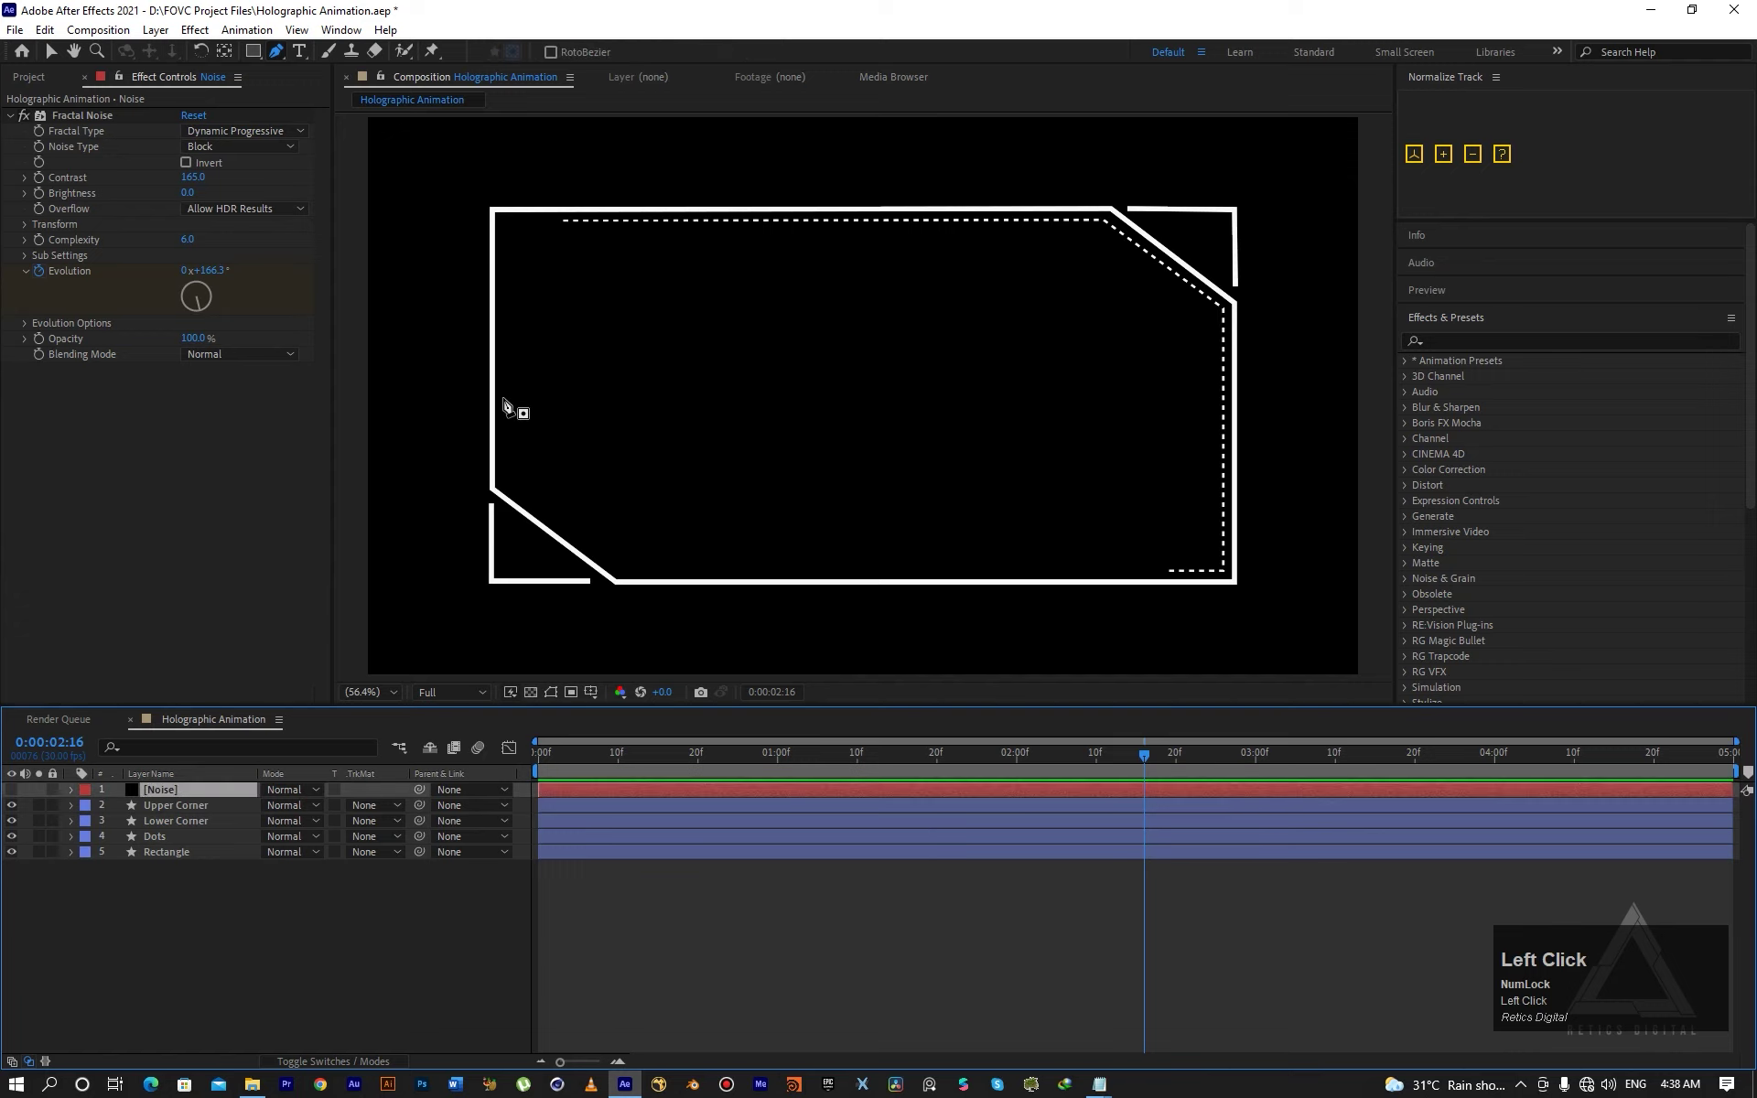
click(492, 210)
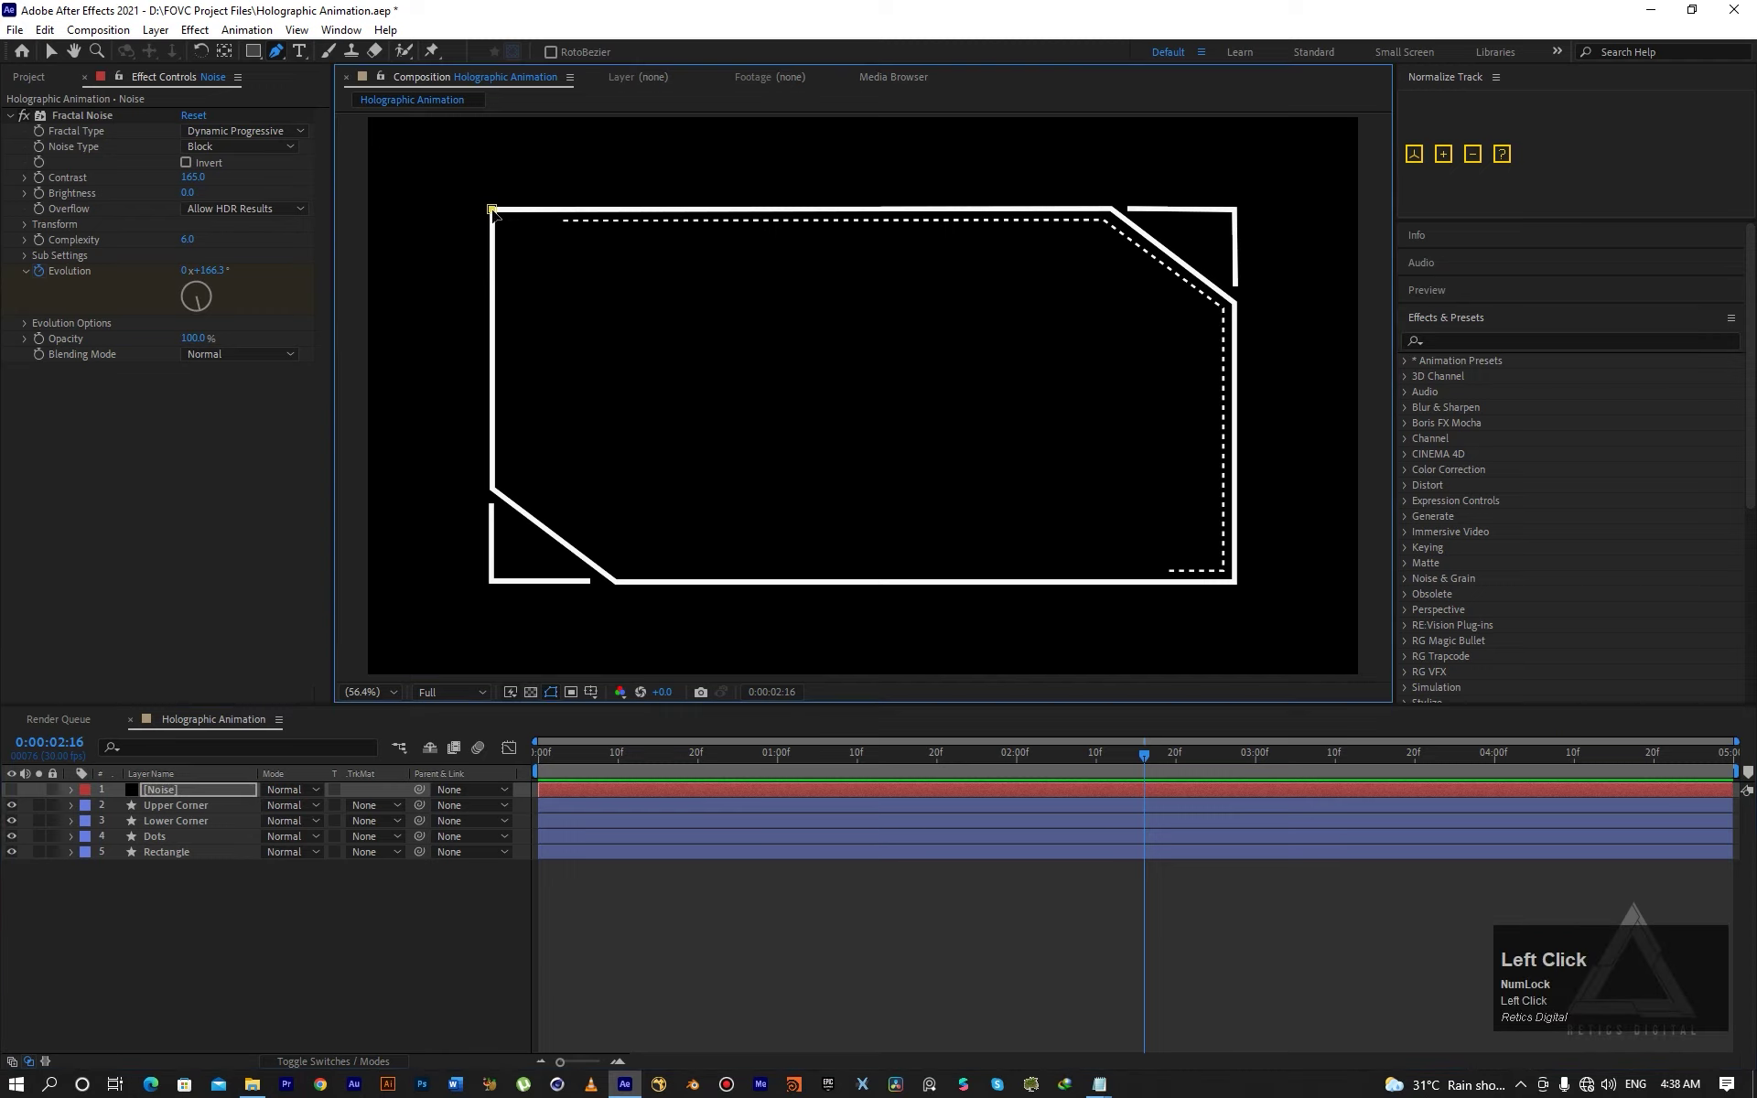
click(492, 488)
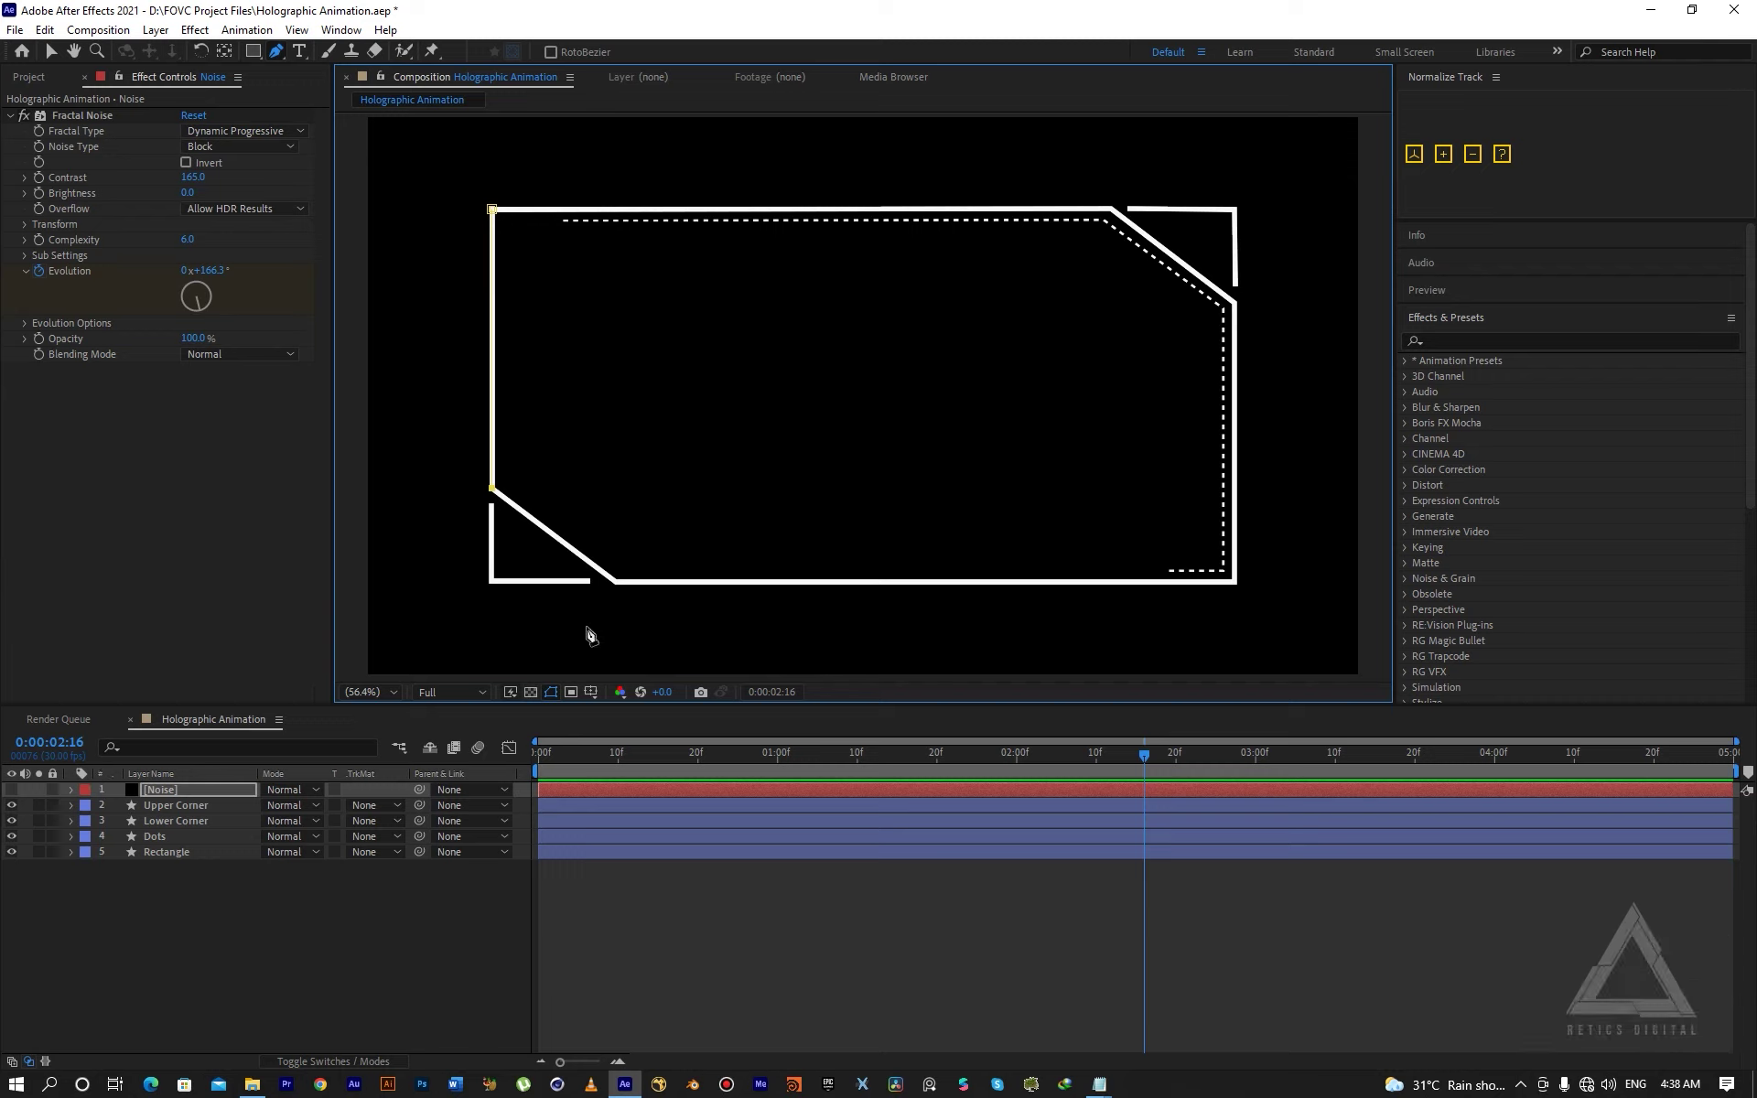
click(619, 588)
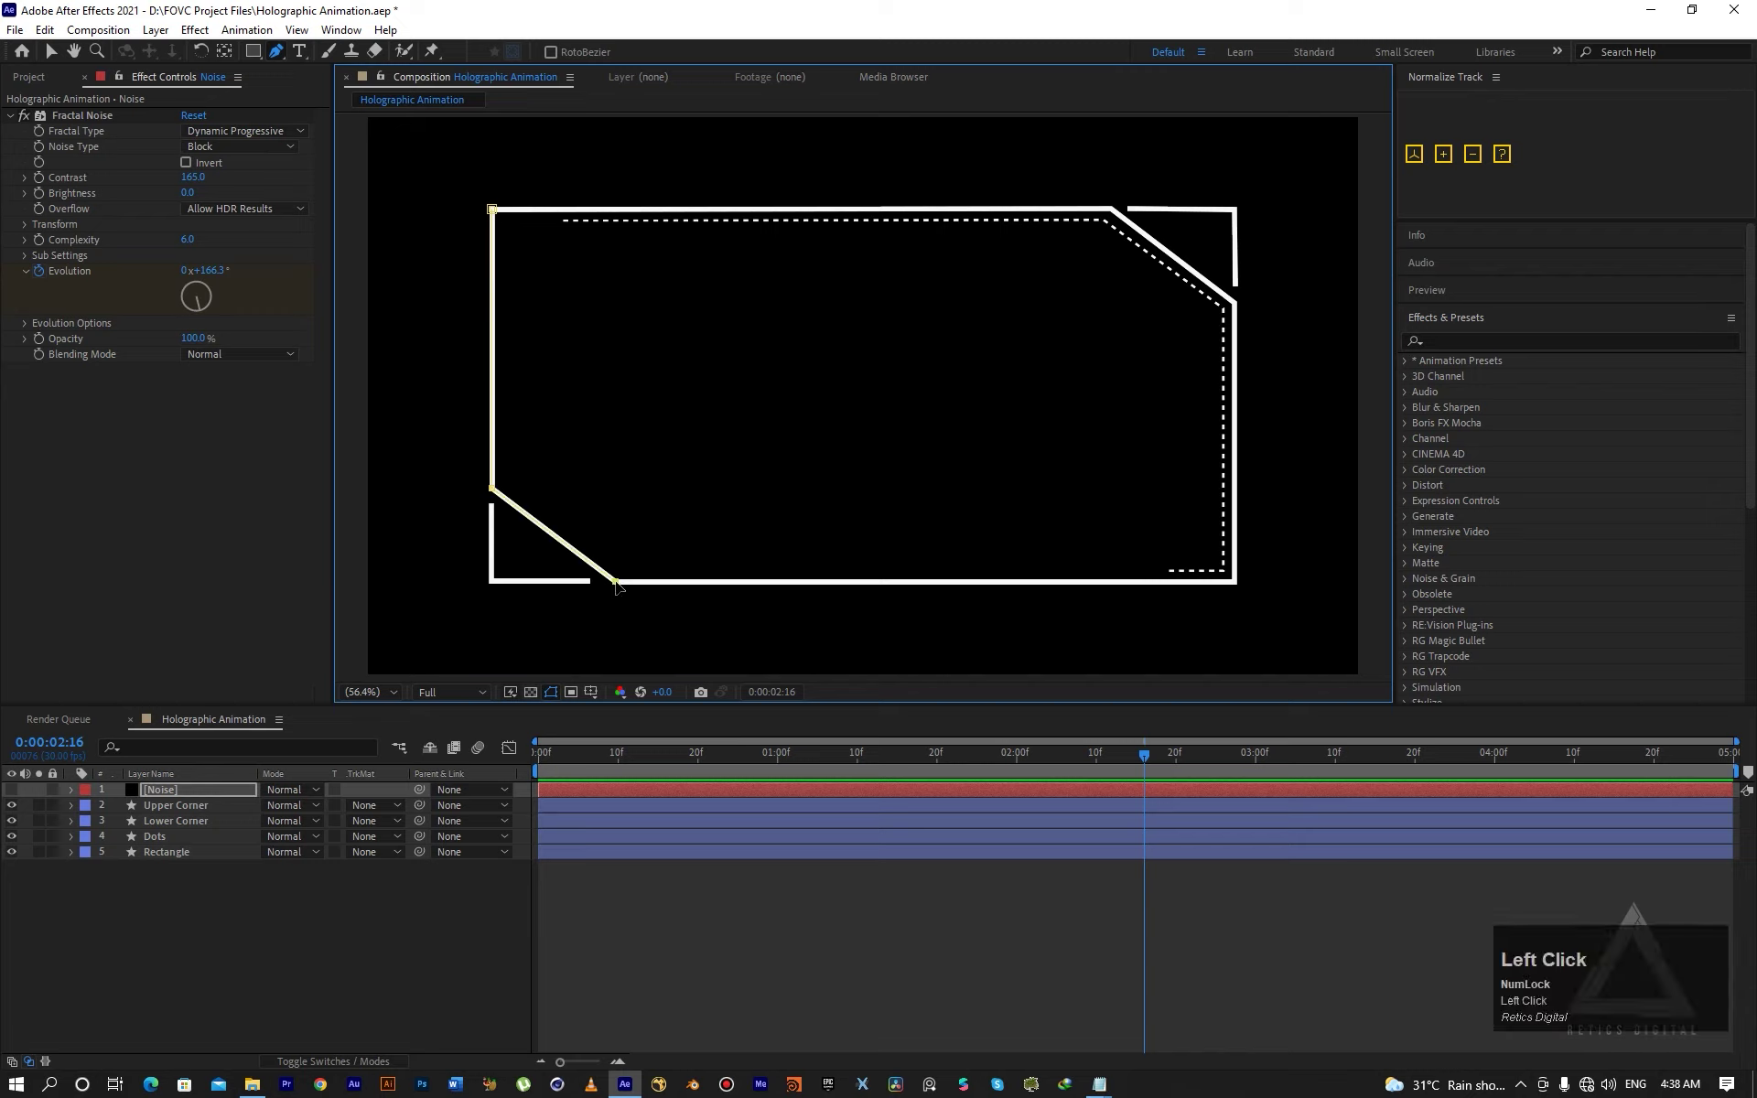
click(1235, 583)
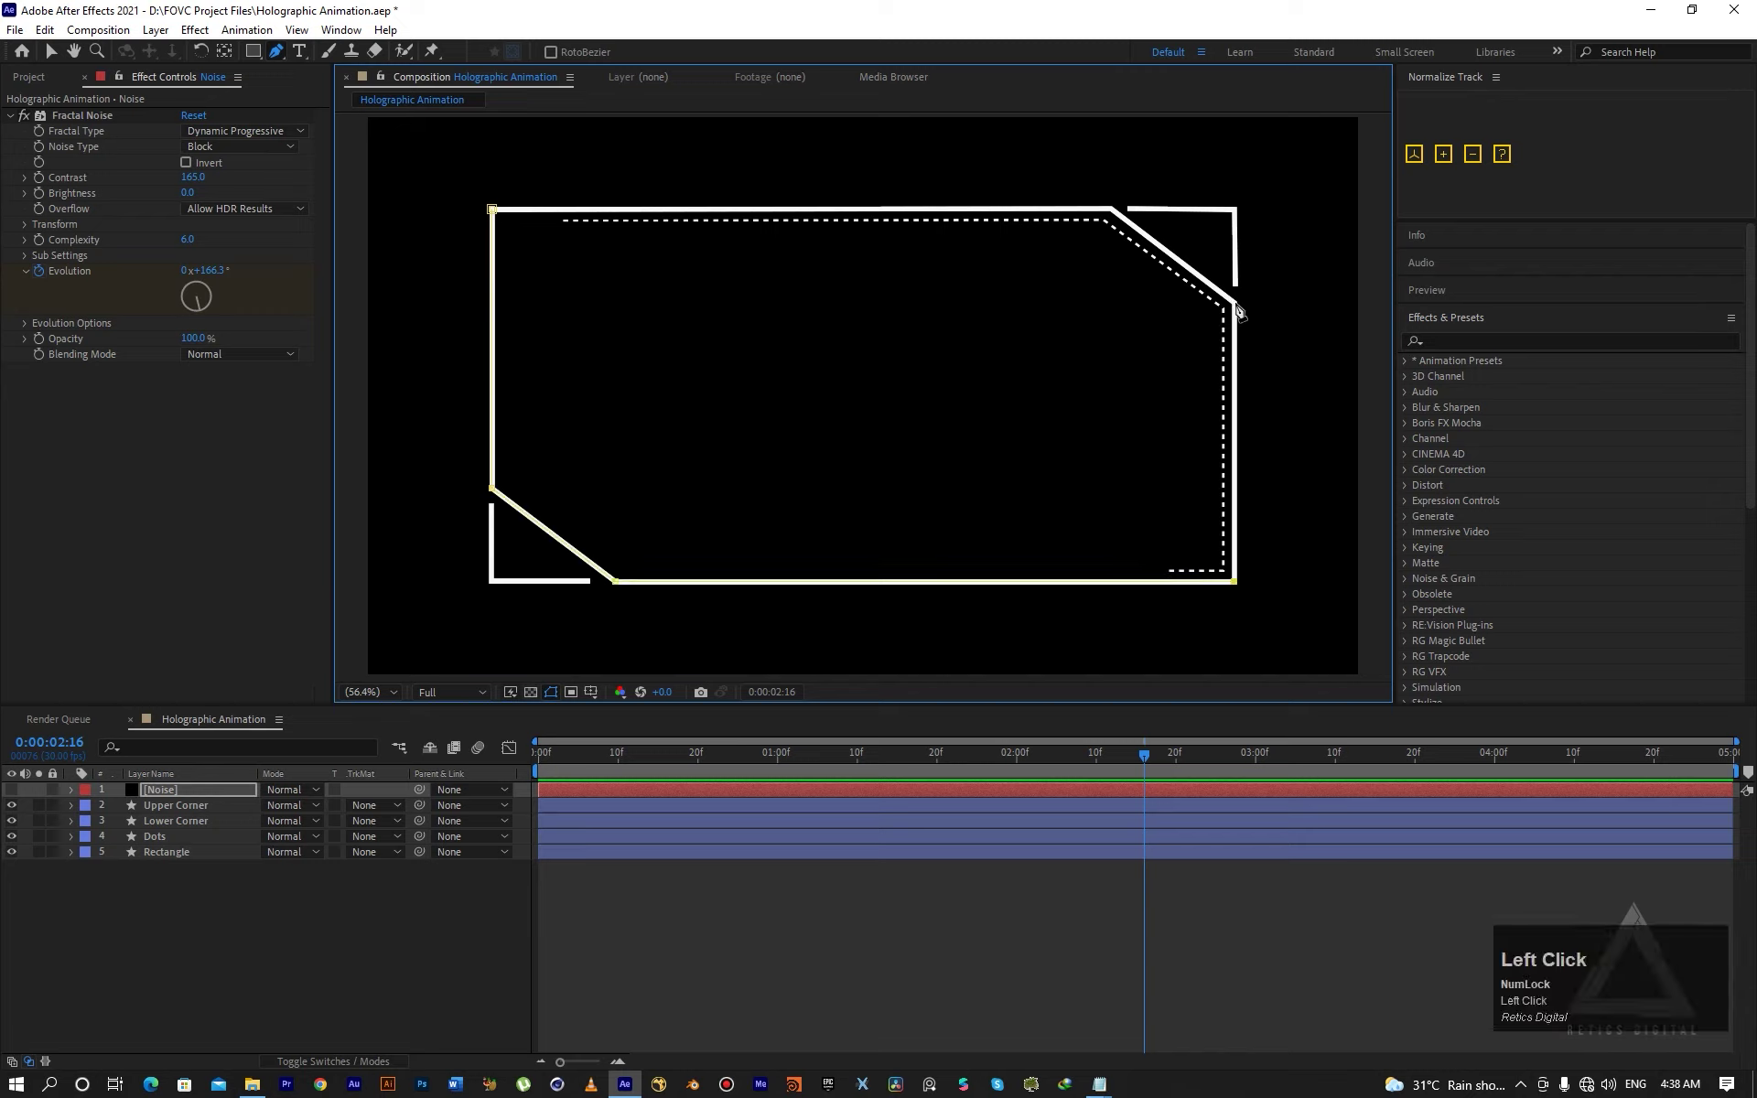
click(1111, 211)
click(492, 210)
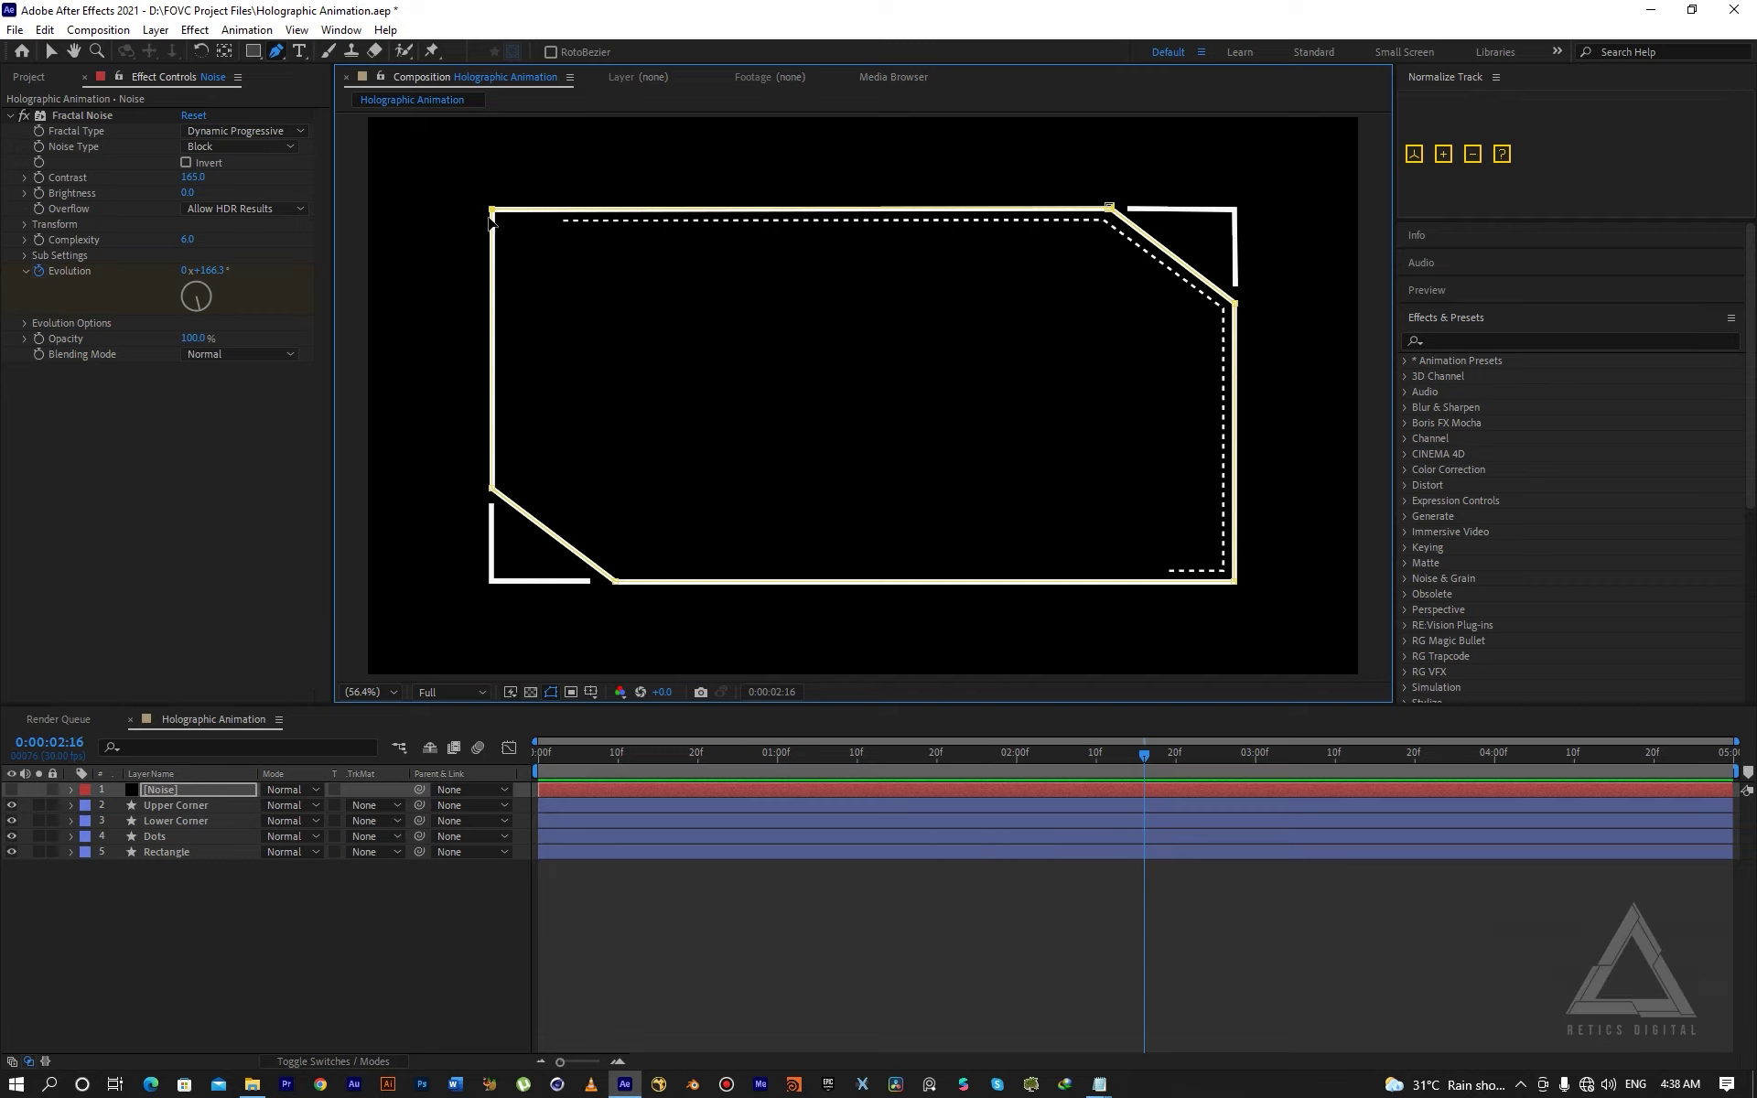
Make the Noise layer visible again and check the masked noise with the mask outline turned off and back on.
click(12, 789)
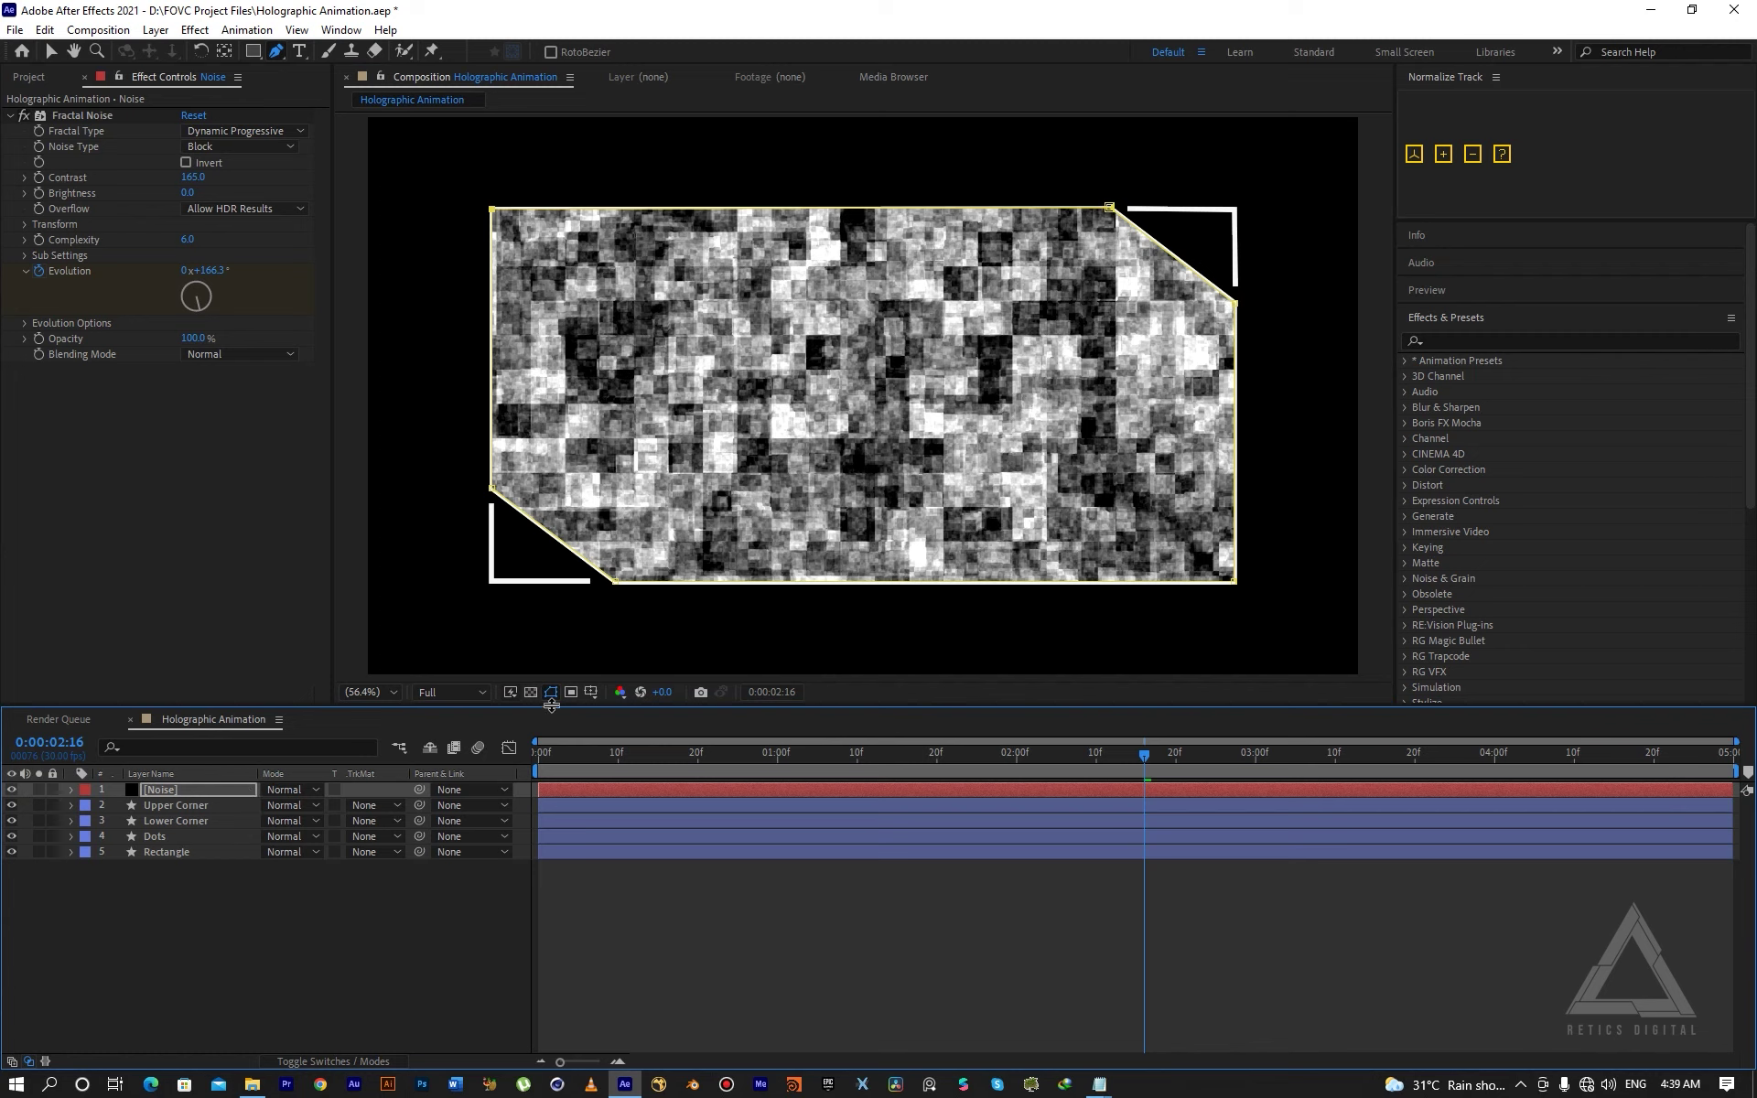
key(ctrl+shift+h)
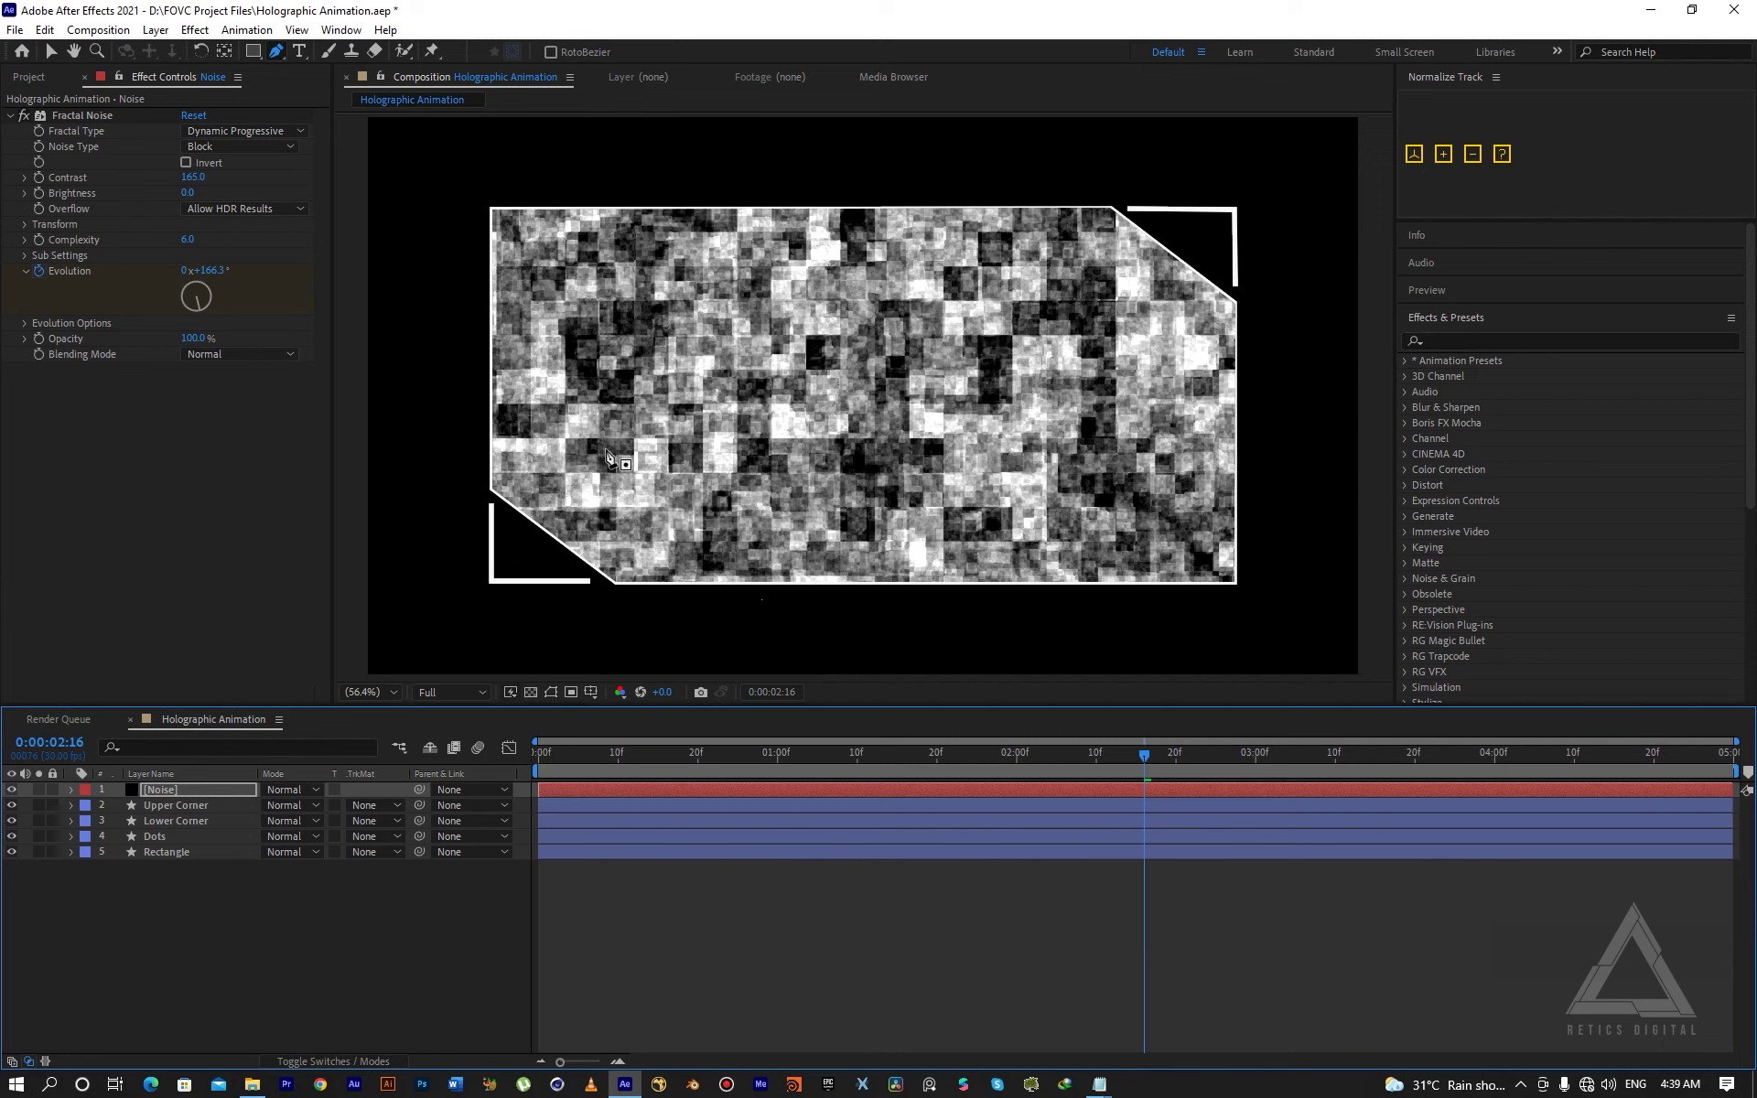
click(573, 694)
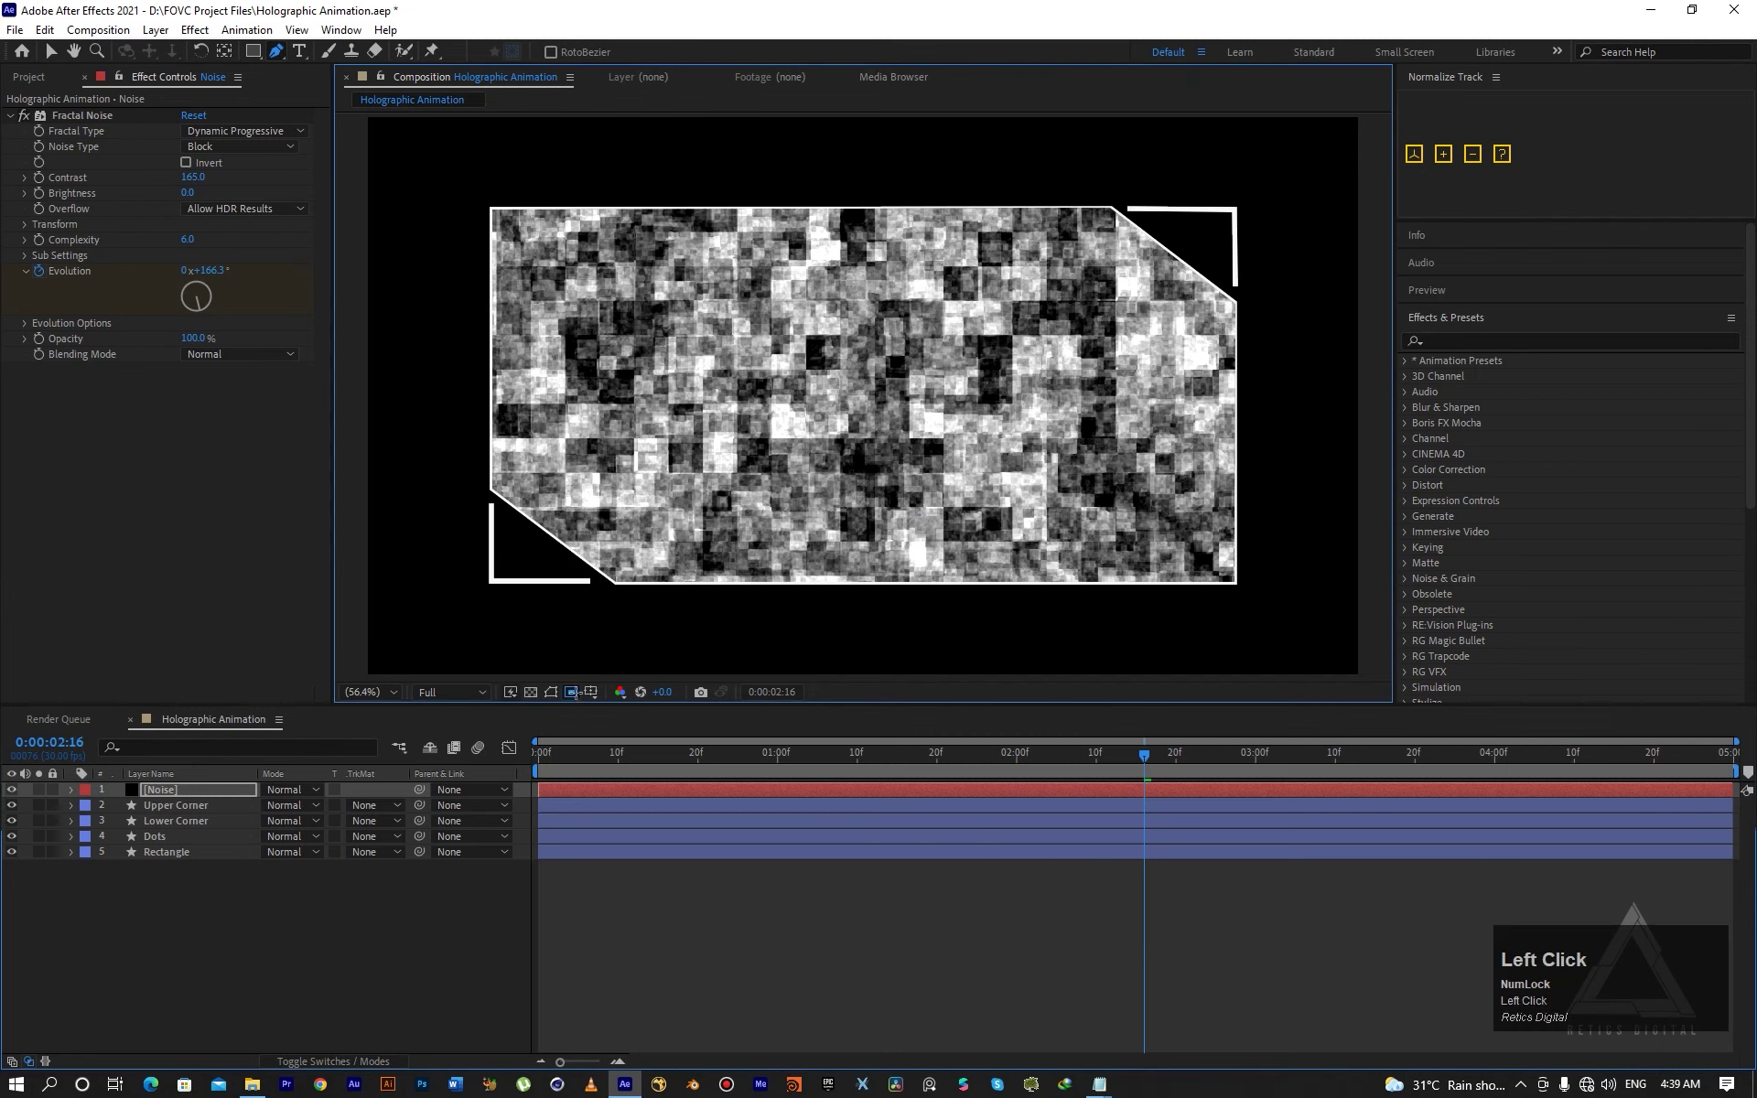
key(v)
click(551, 692)
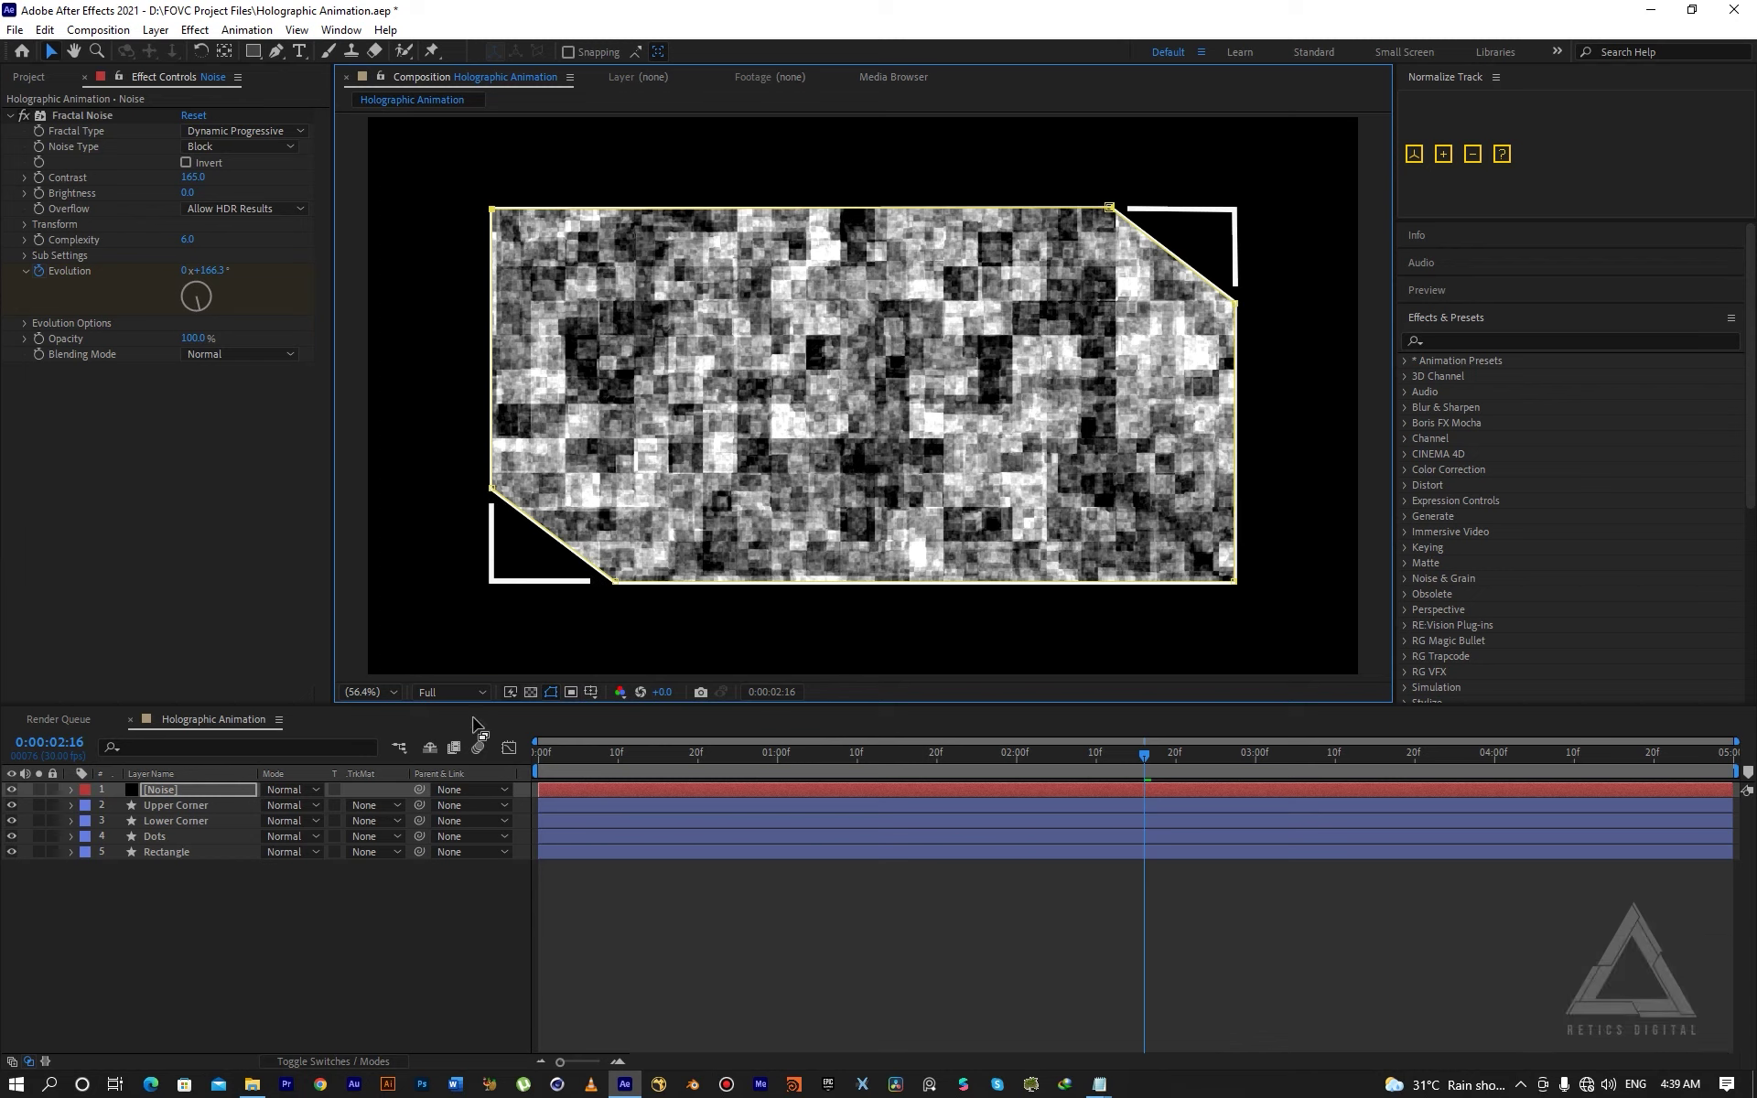
Reveal the path, feather, opacity and expansion properties of the Noise layer's mask.
click(174, 789)
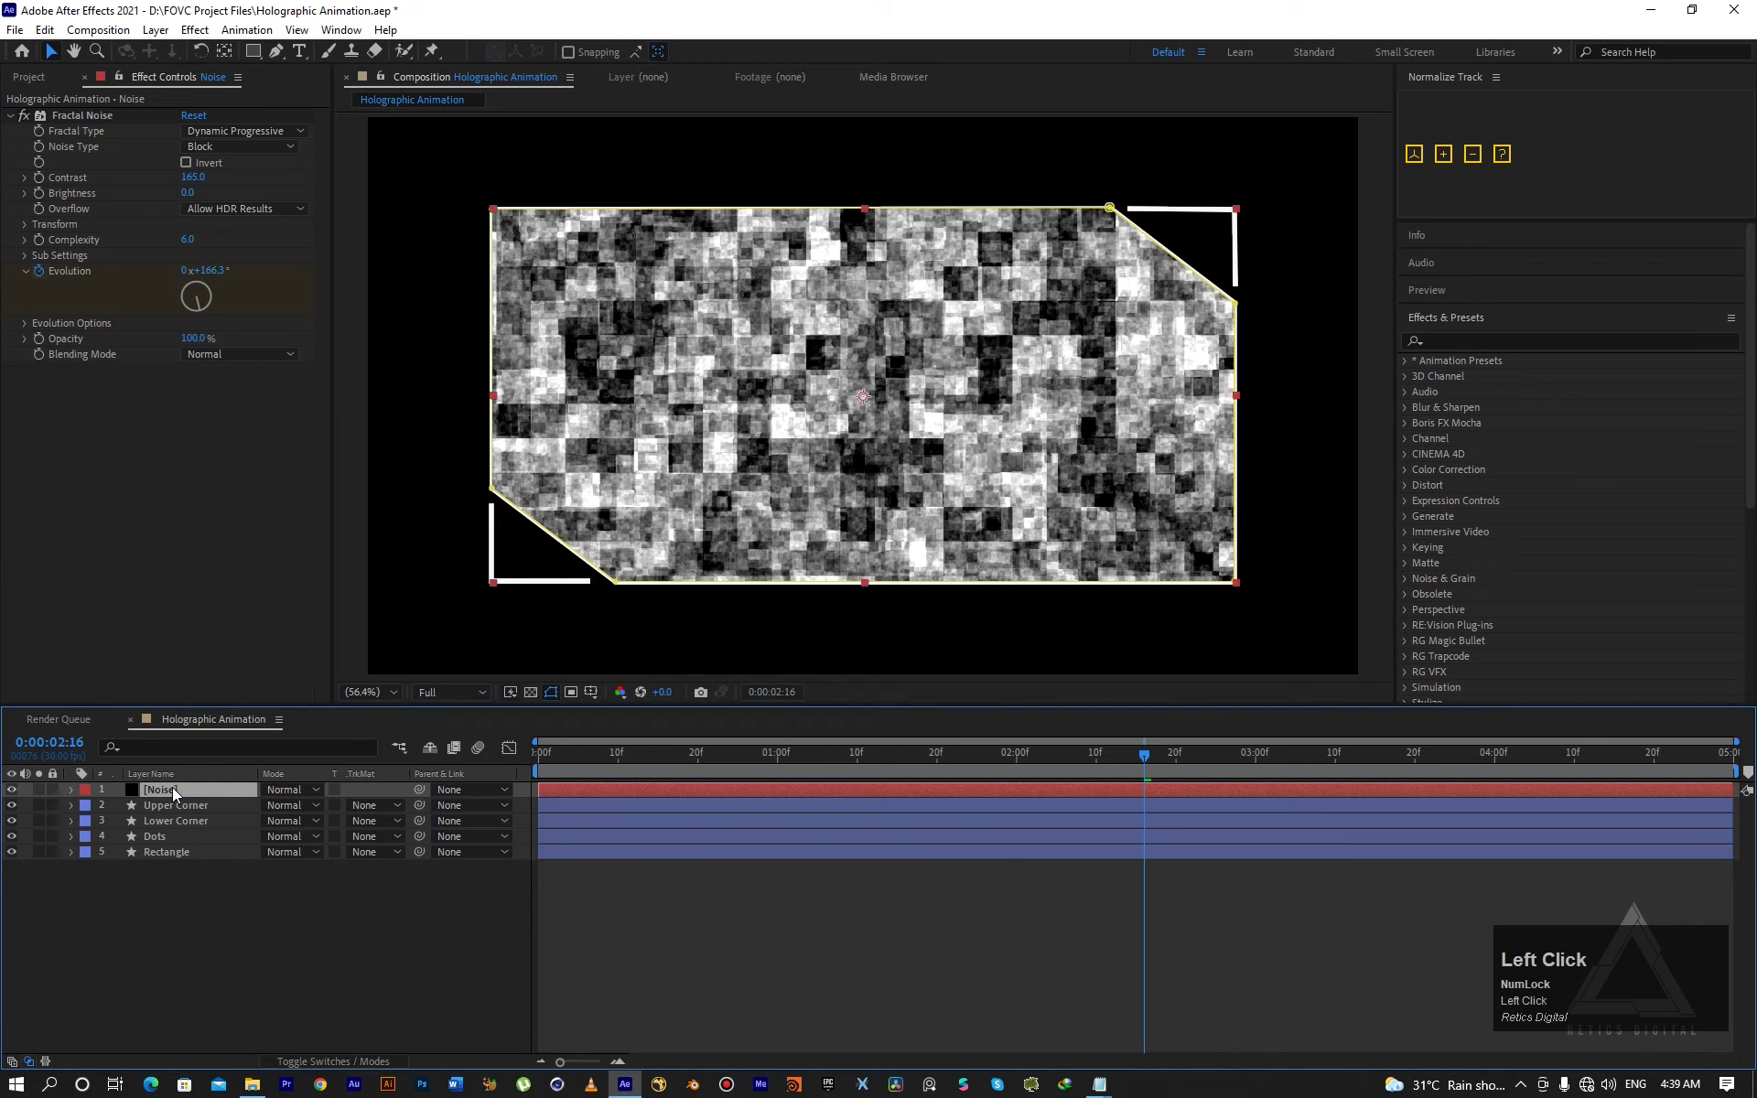
key(m)
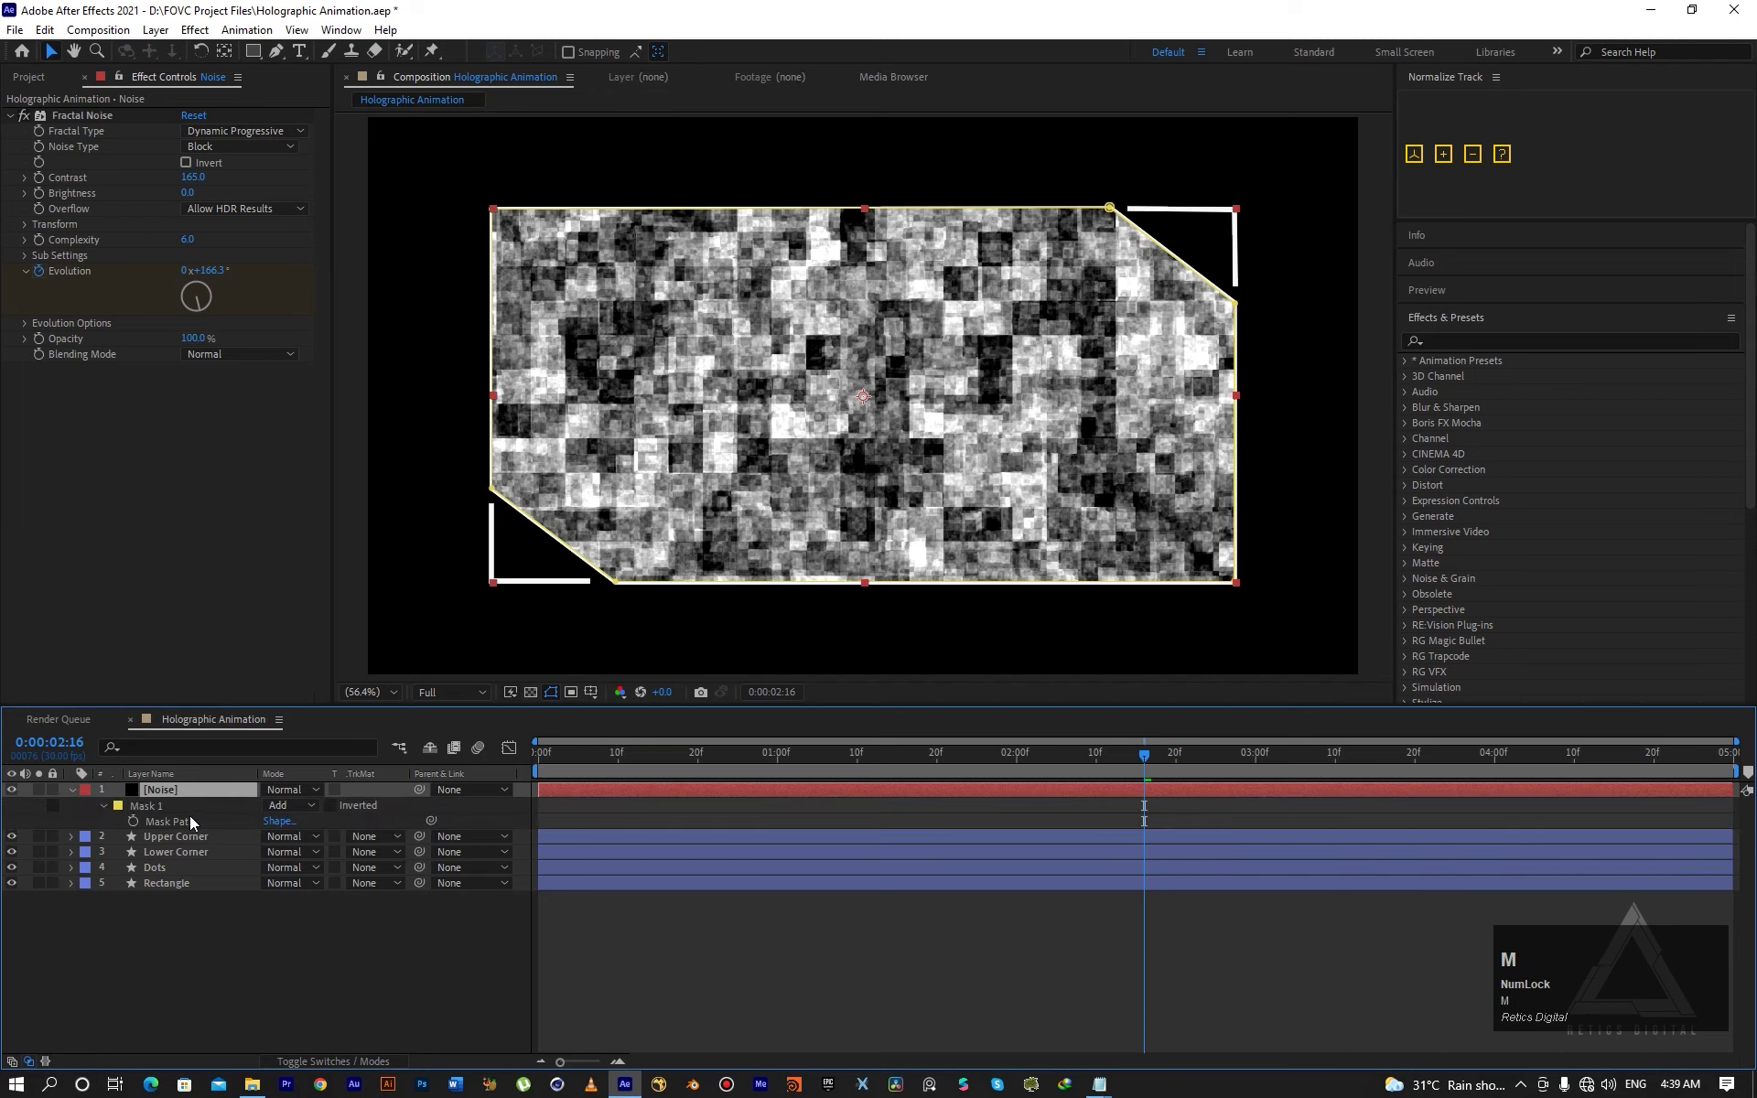
click(104, 805)
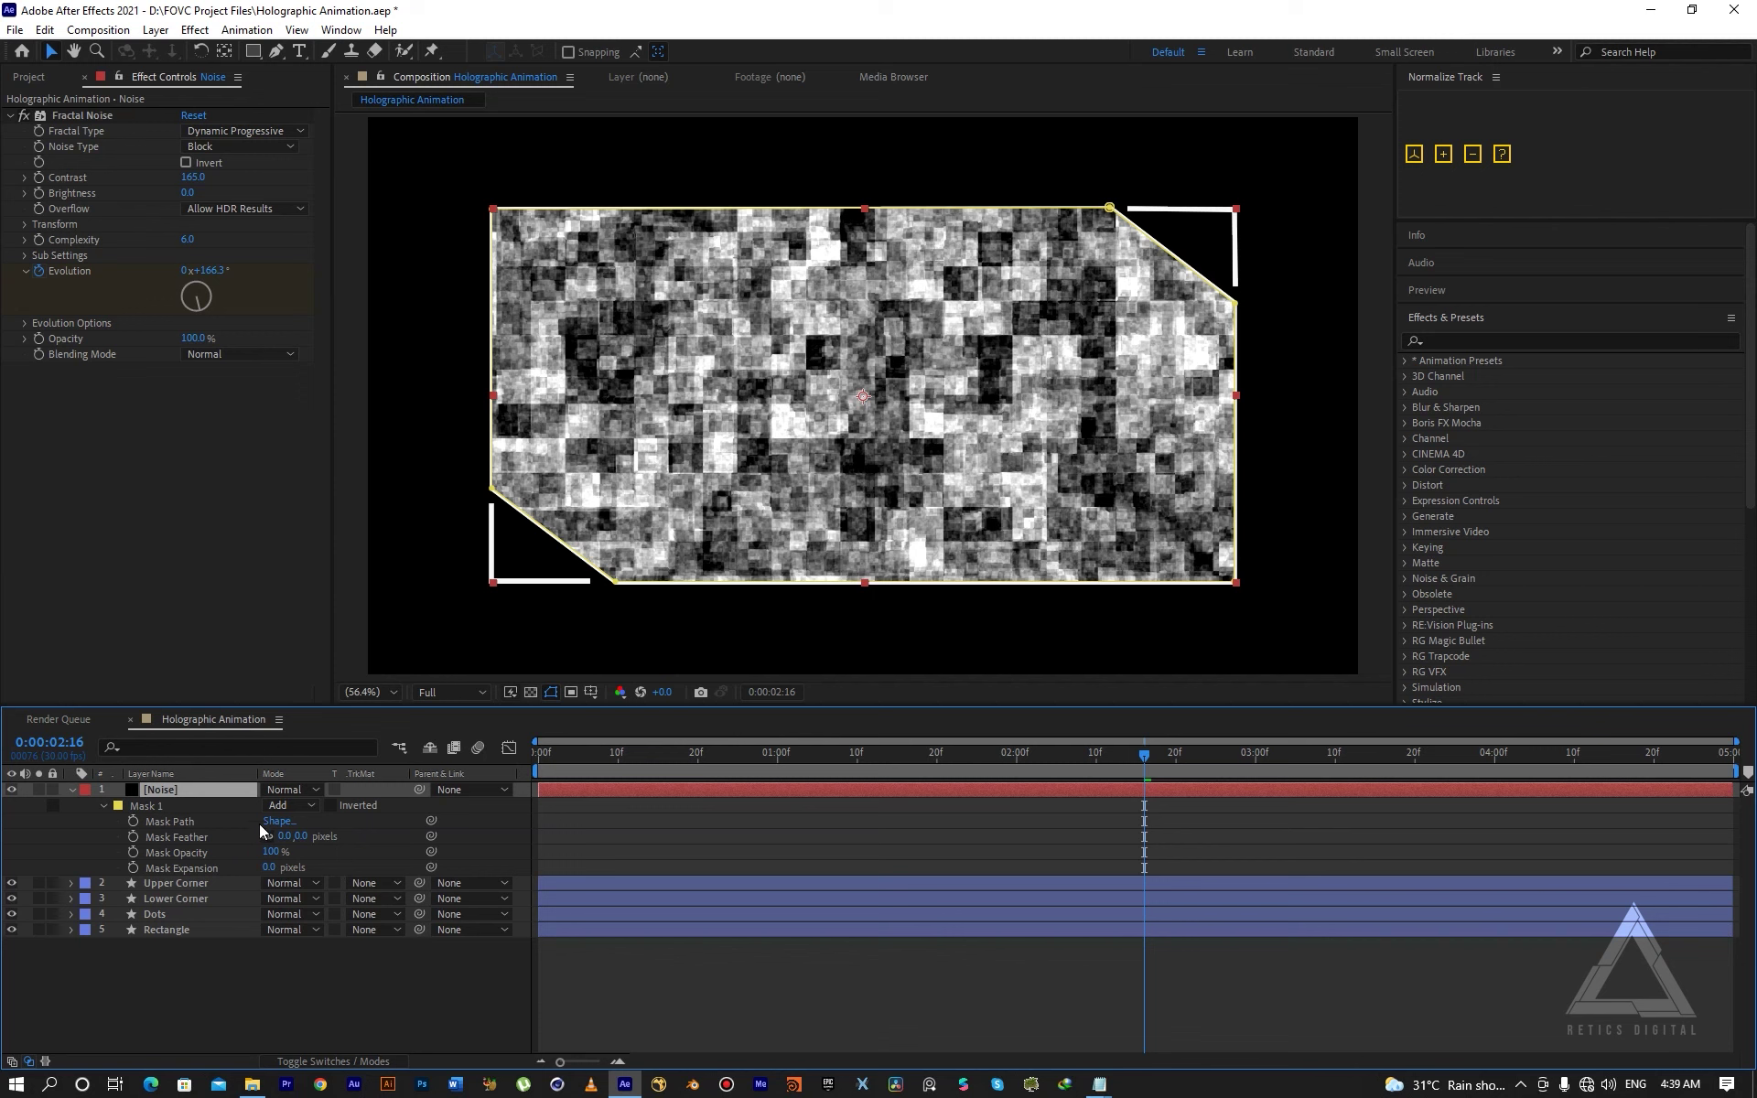
Try animating the Mask Path from a keyframe on the first frame to a shape with its lower cut-corner vertex moved at 0:00:00:20.
drag(586, 767, 554, 759)
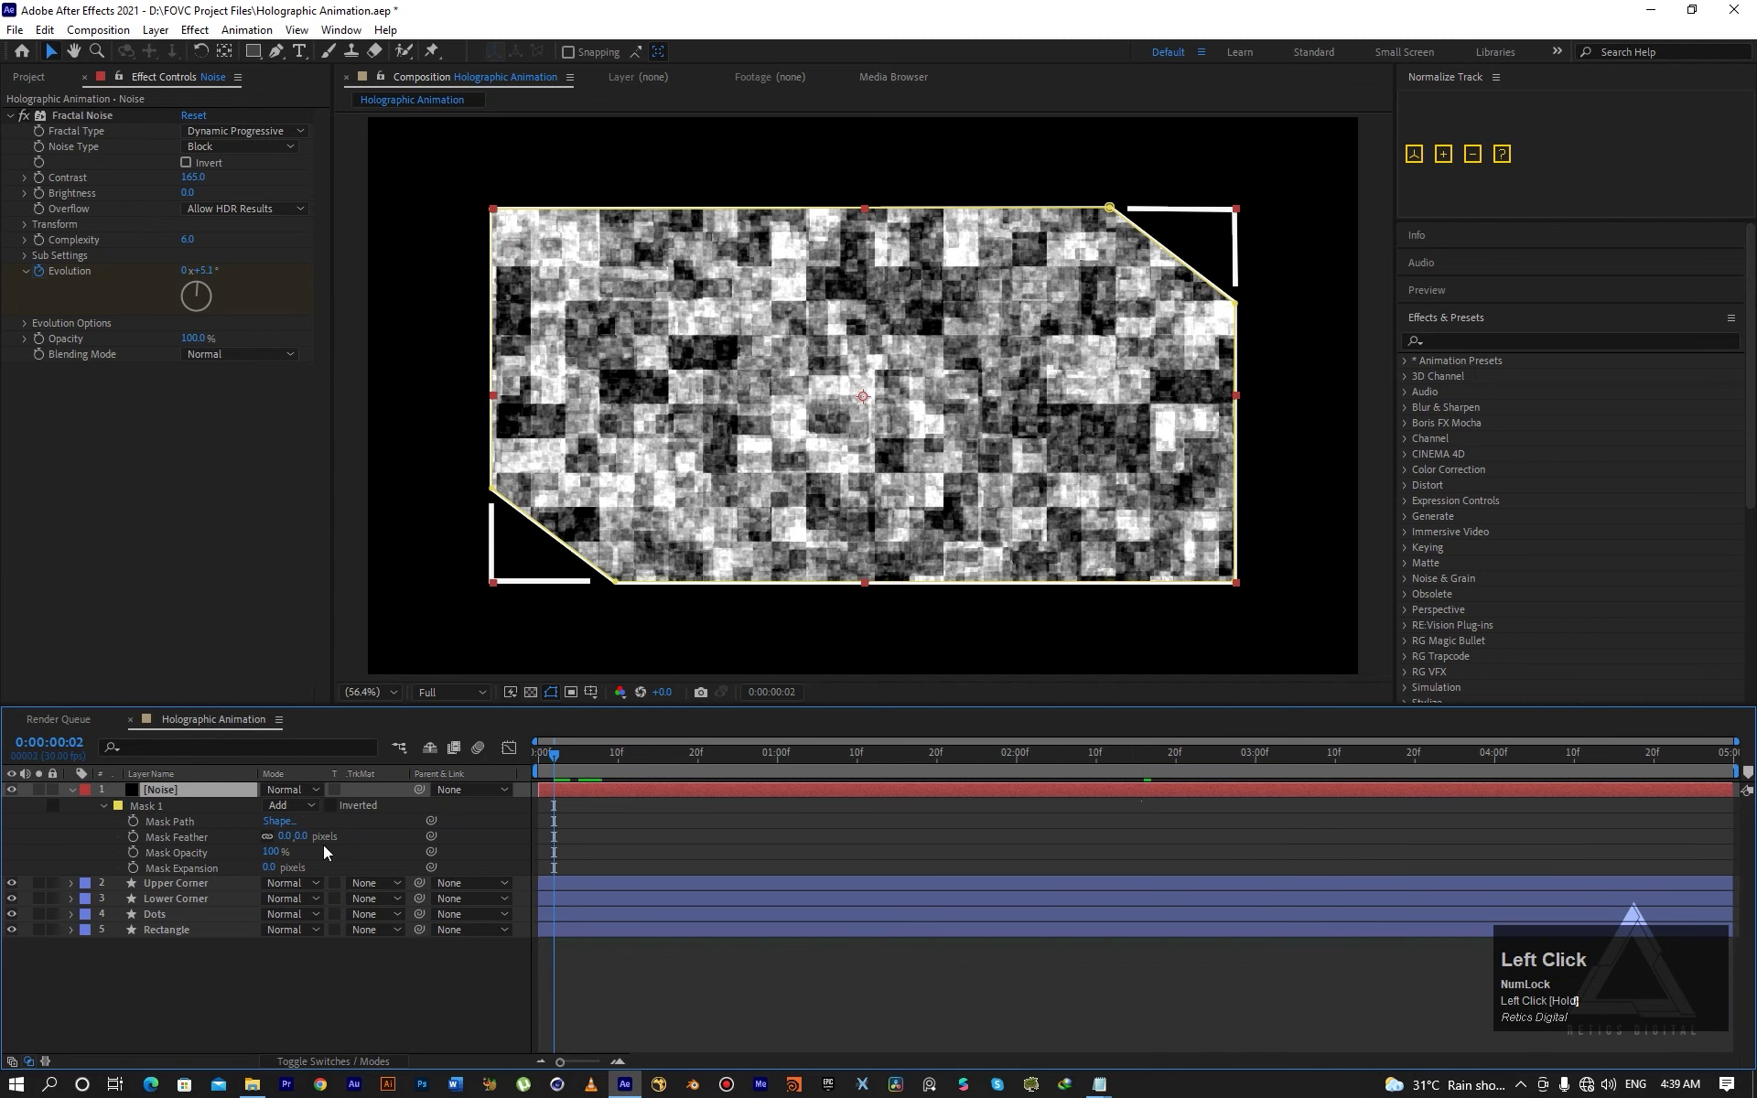
click(540, 766)
click(135, 822)
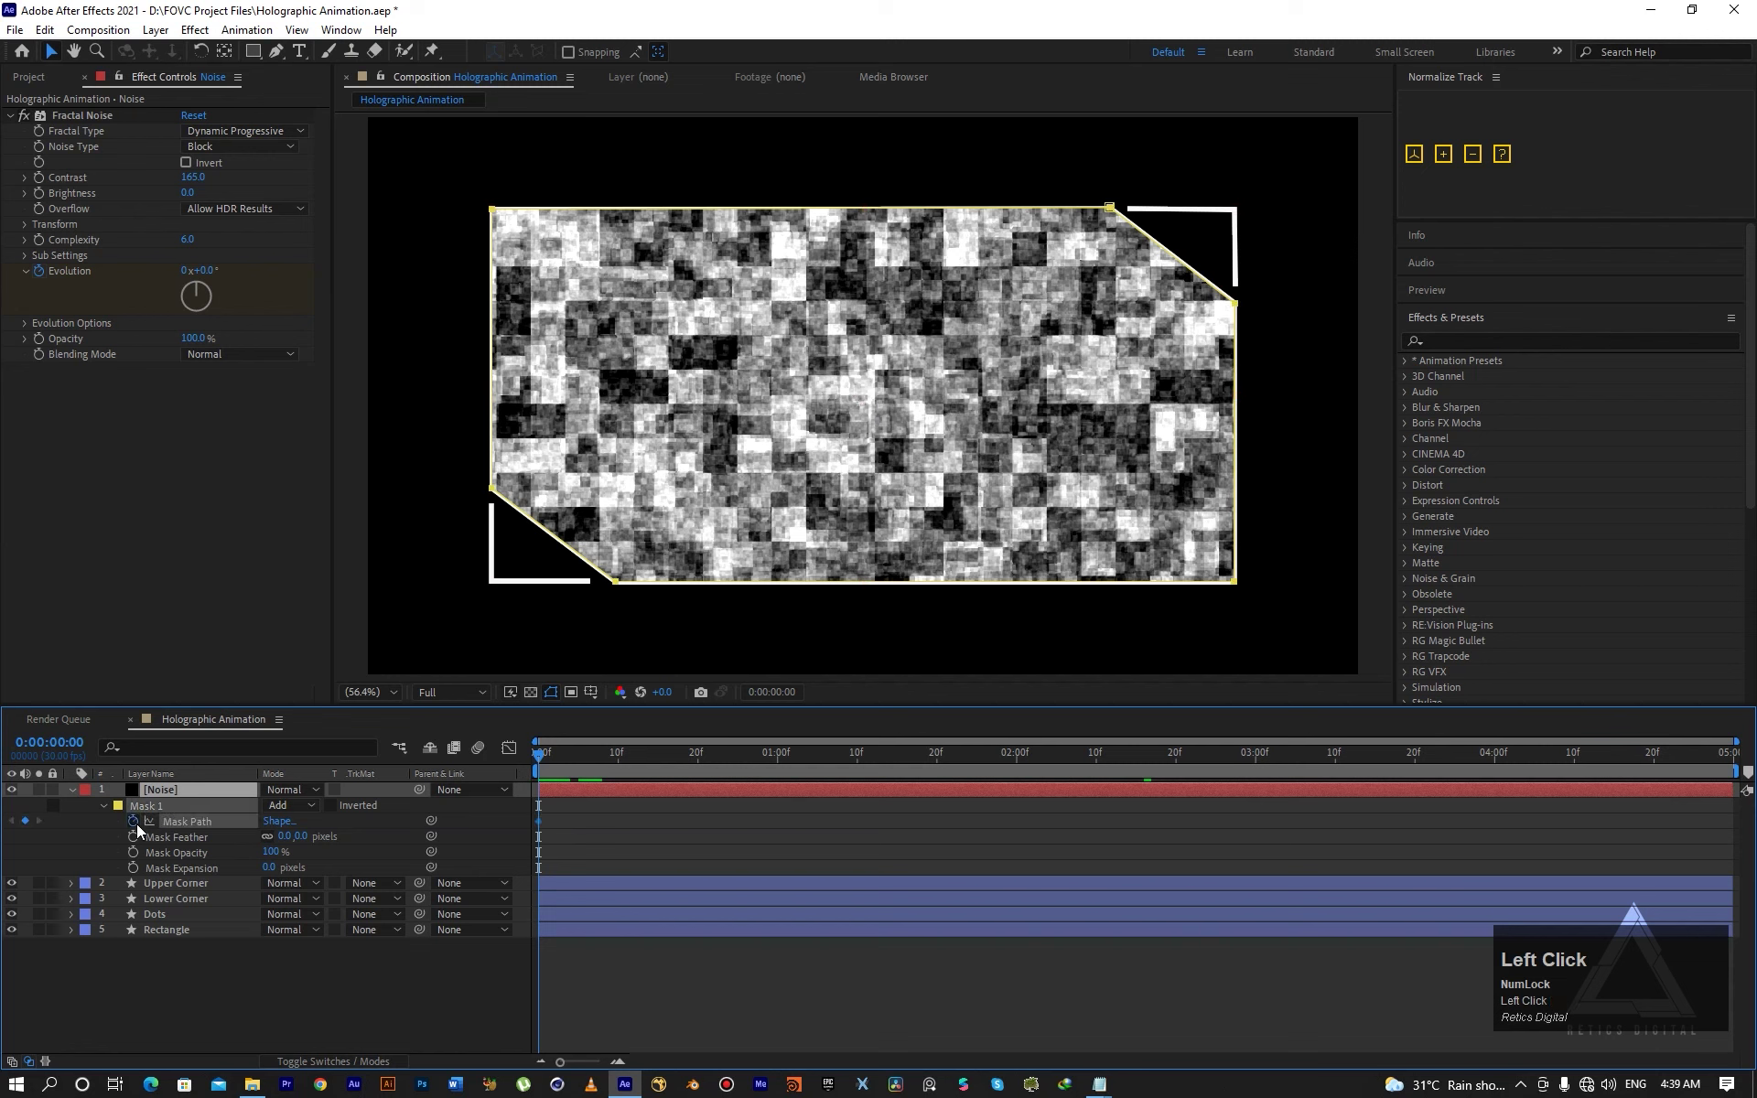
click(695, 766)
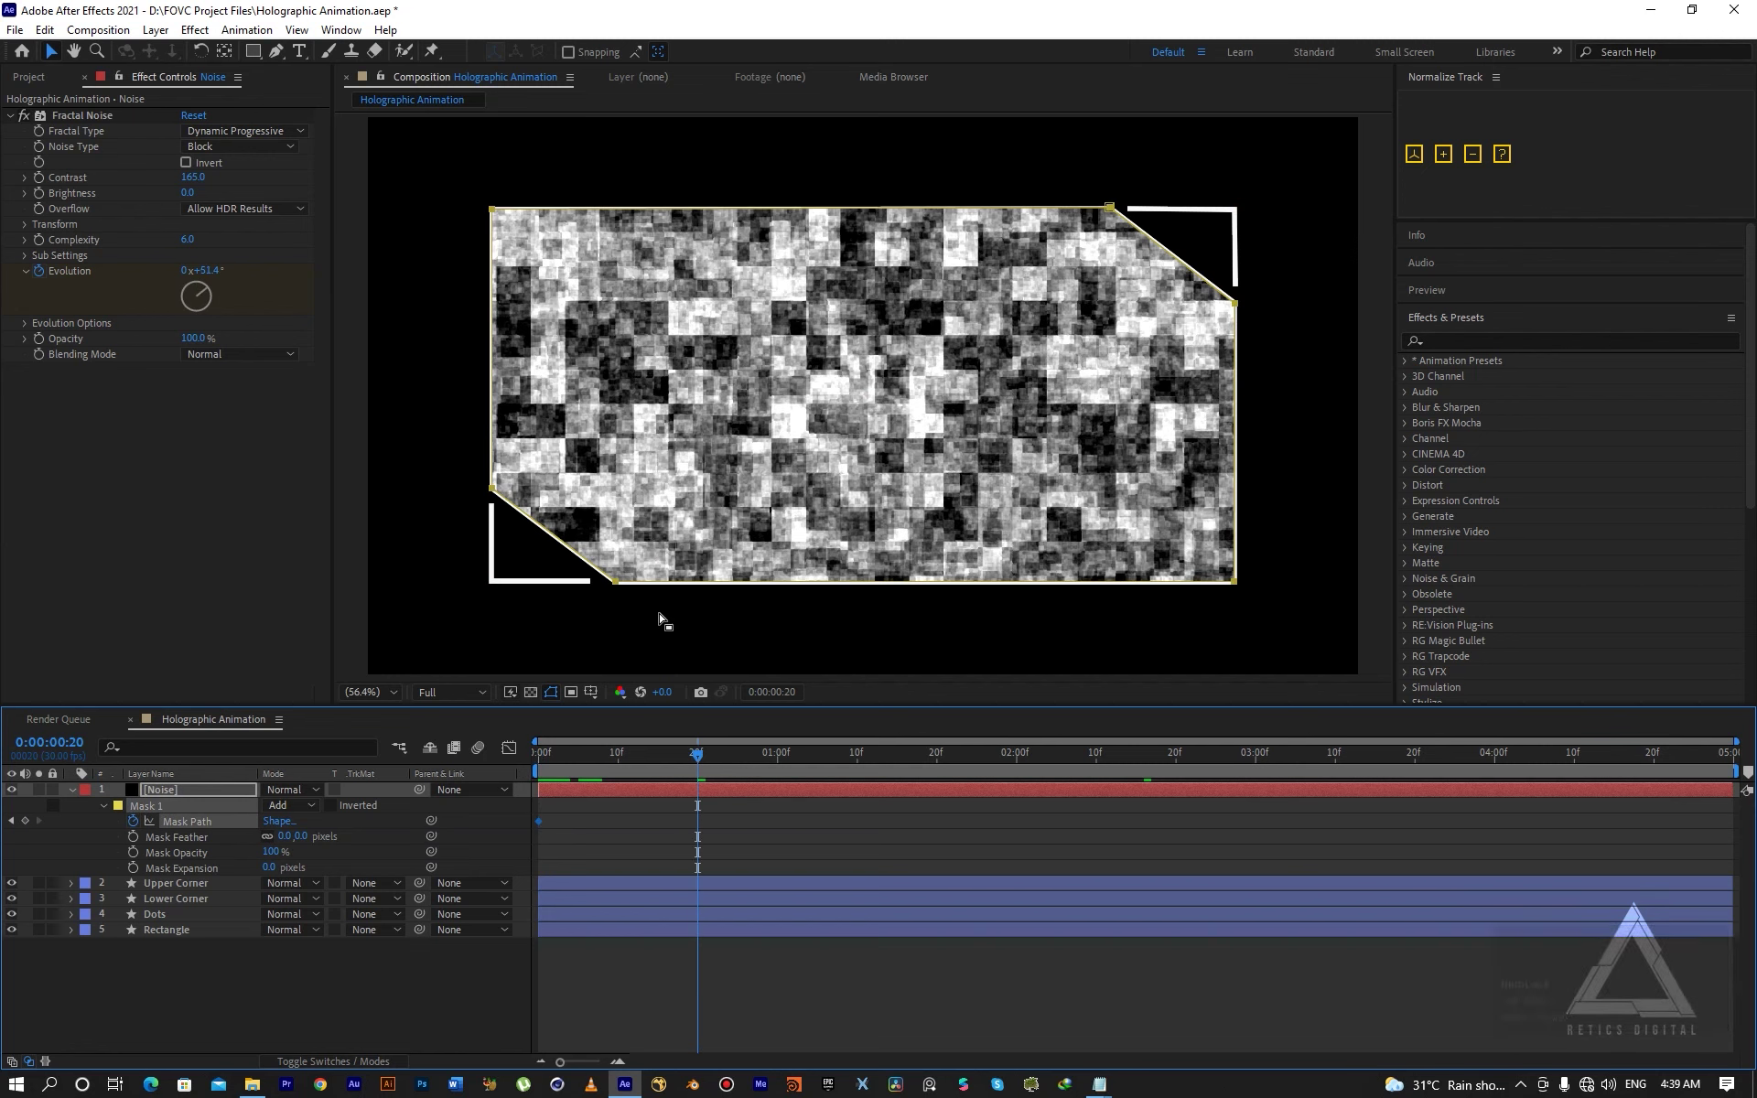
drag(635, 604, 596, 565)
drag(615, 582, 810, 625)
Delete both Mask Path keyframes from the Noise layer's mask.
drag(698, 756, 502, 805)
drag(739, 833, 535, 815)
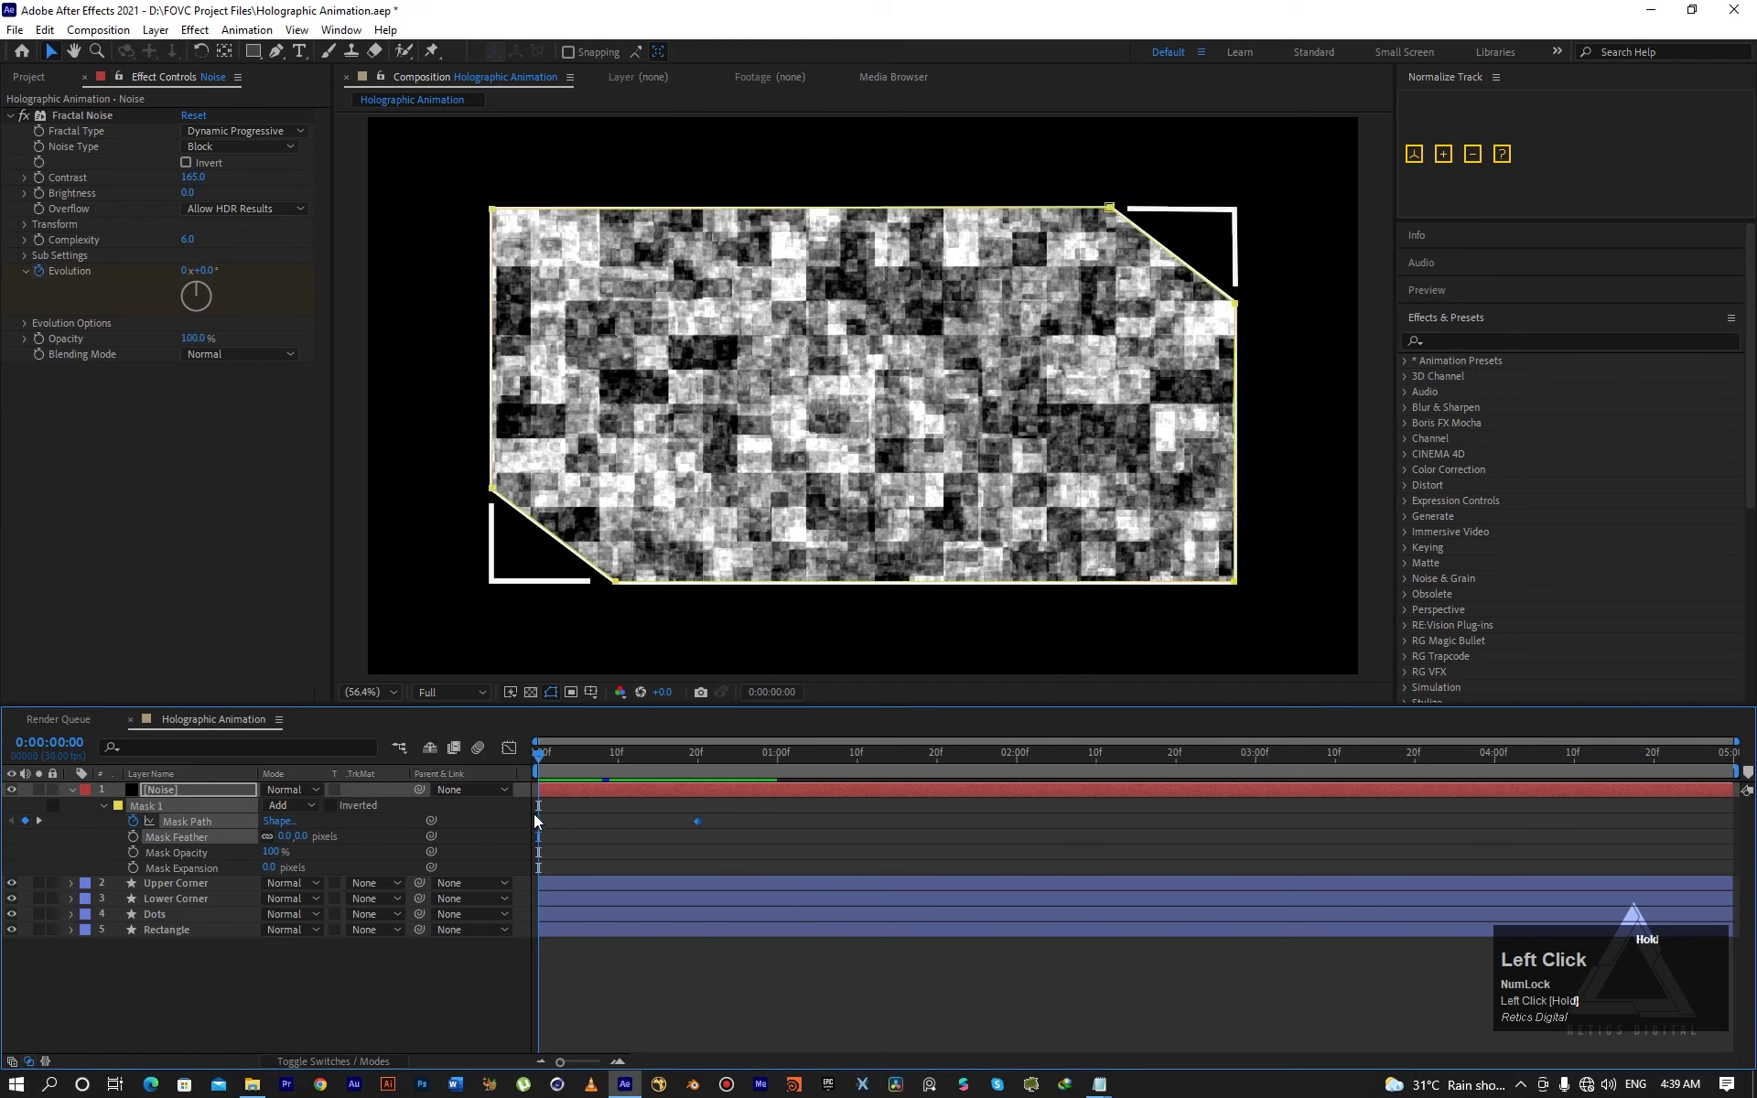
key(Delete)
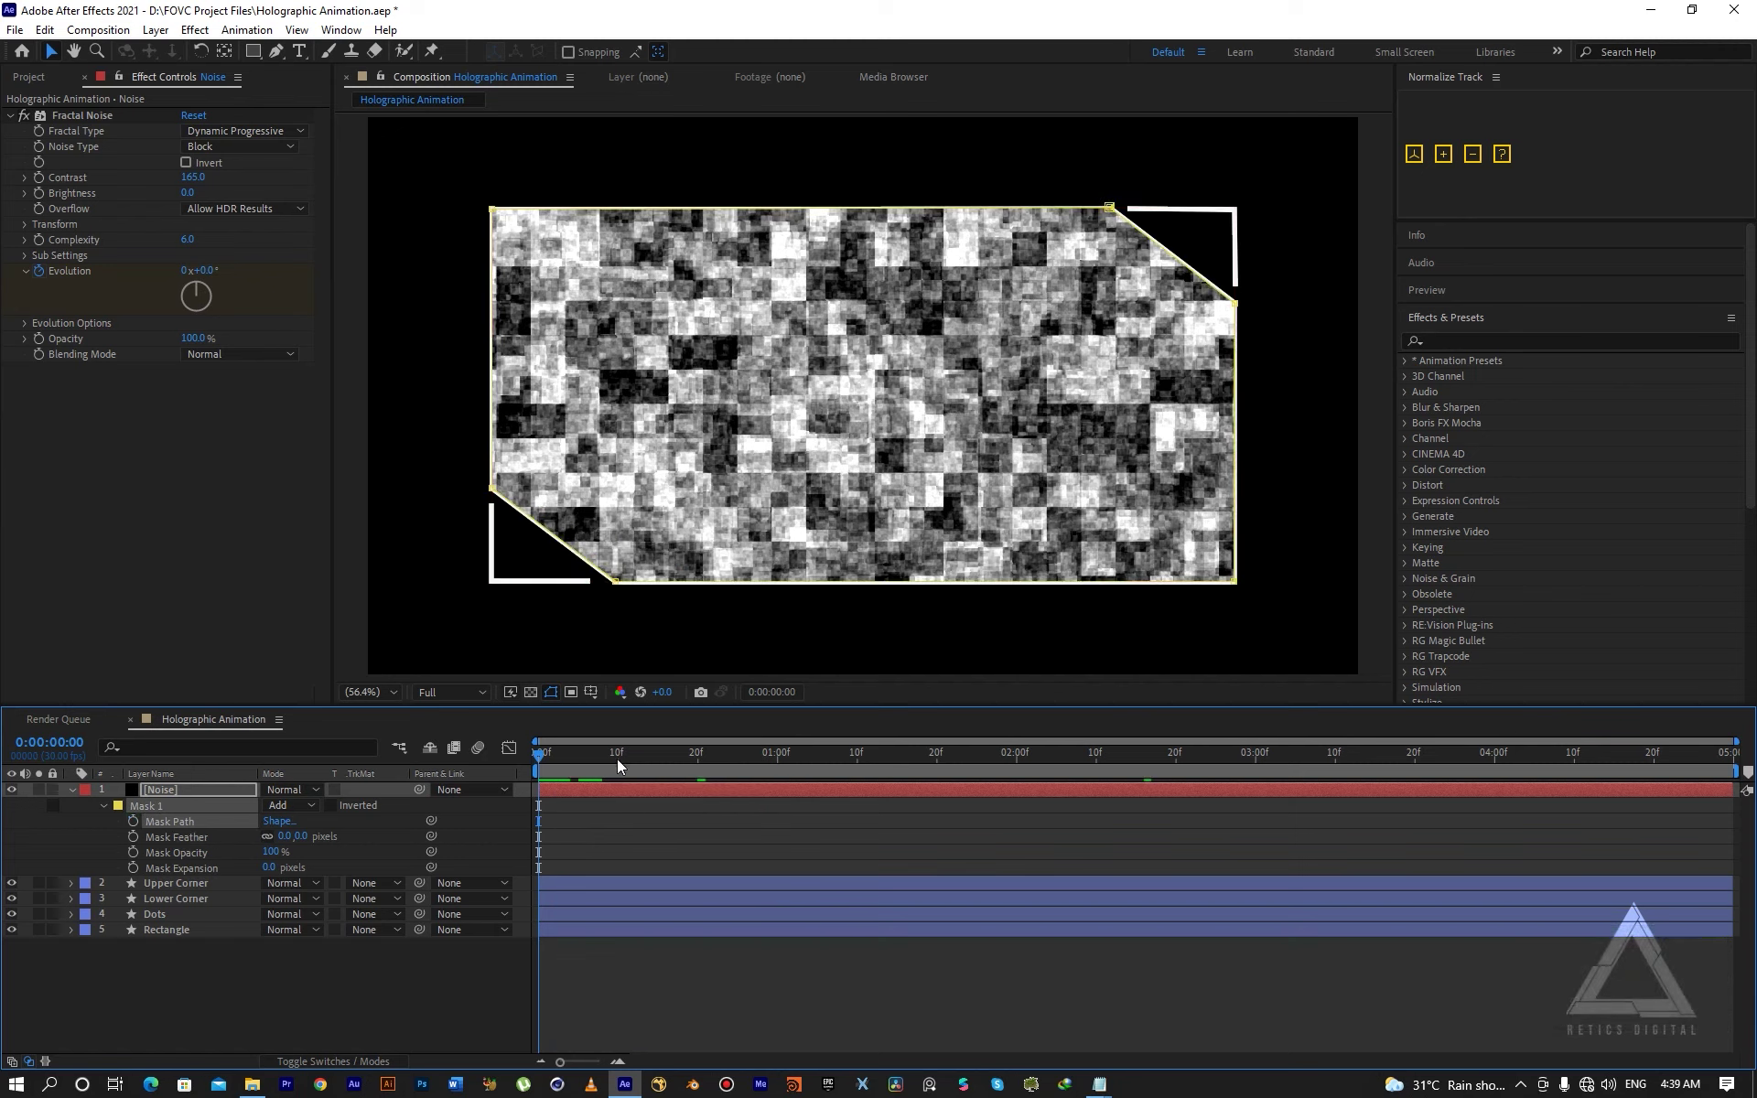
Change the outline colour of the Noise layer's mask to bright green.
click(117, 805)
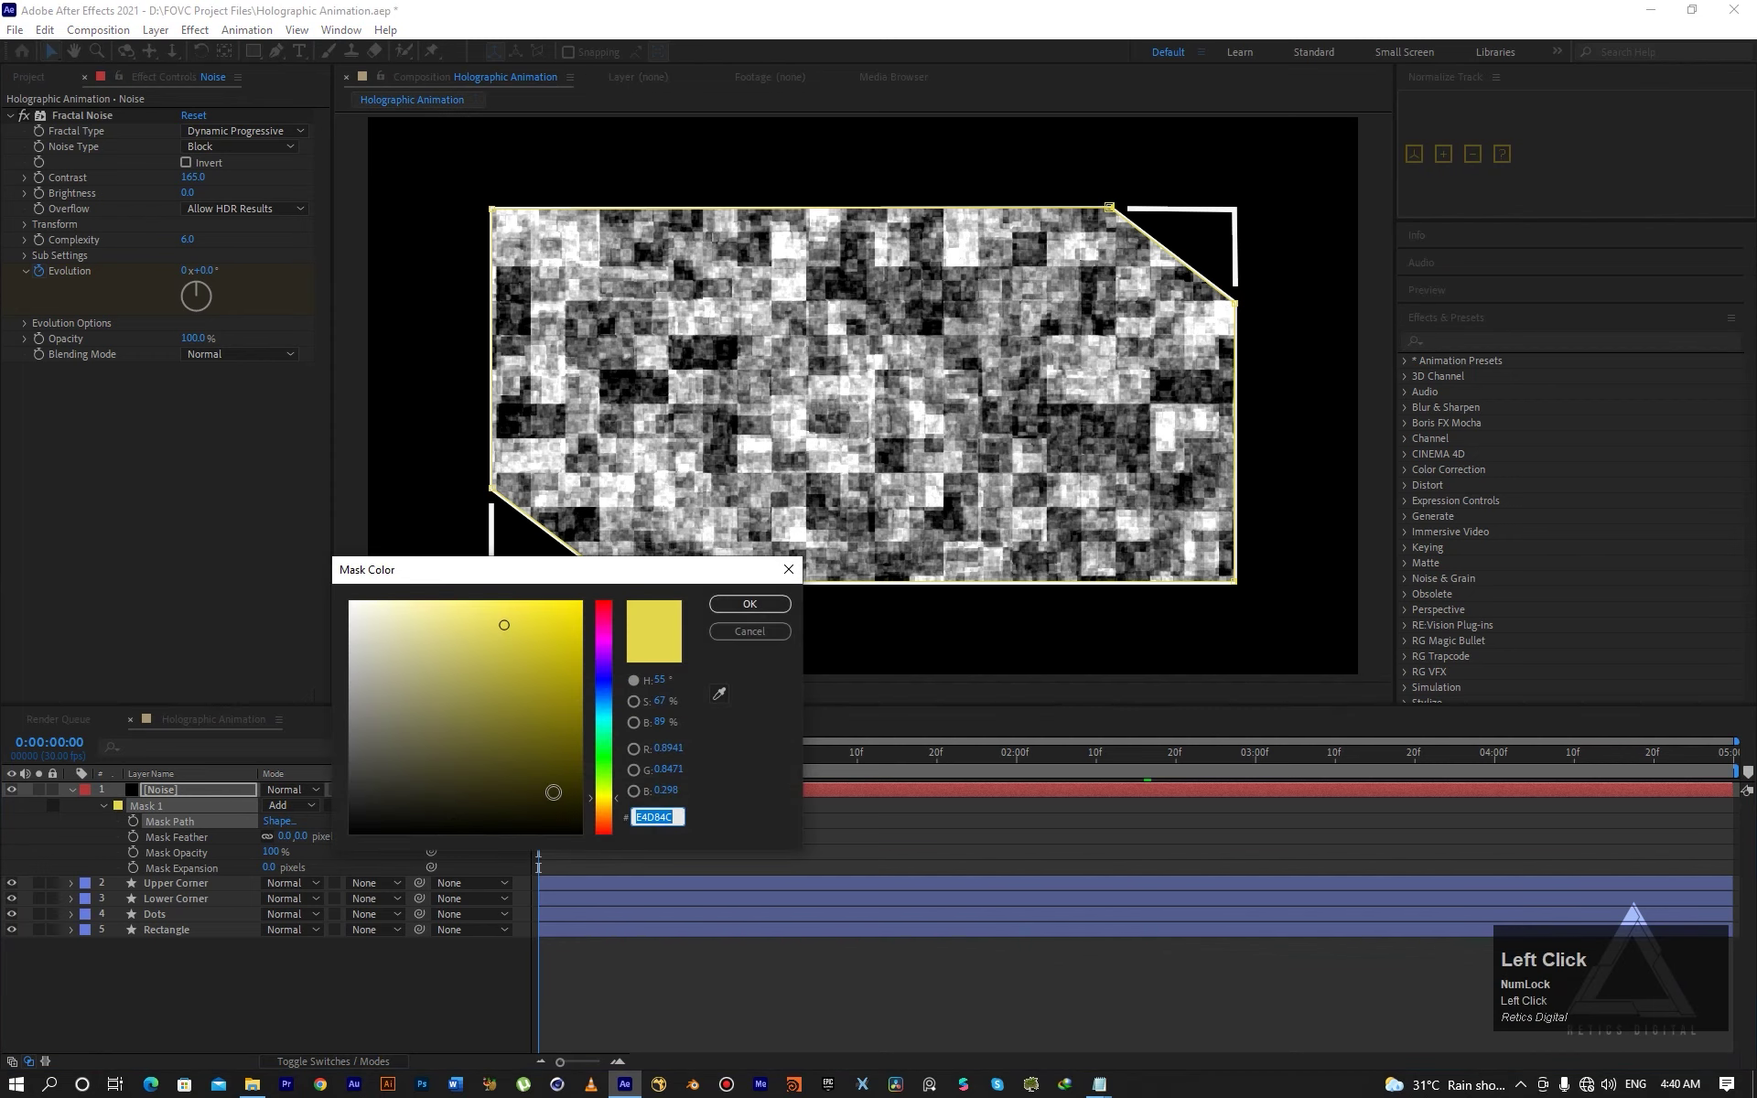
click(604, 772)
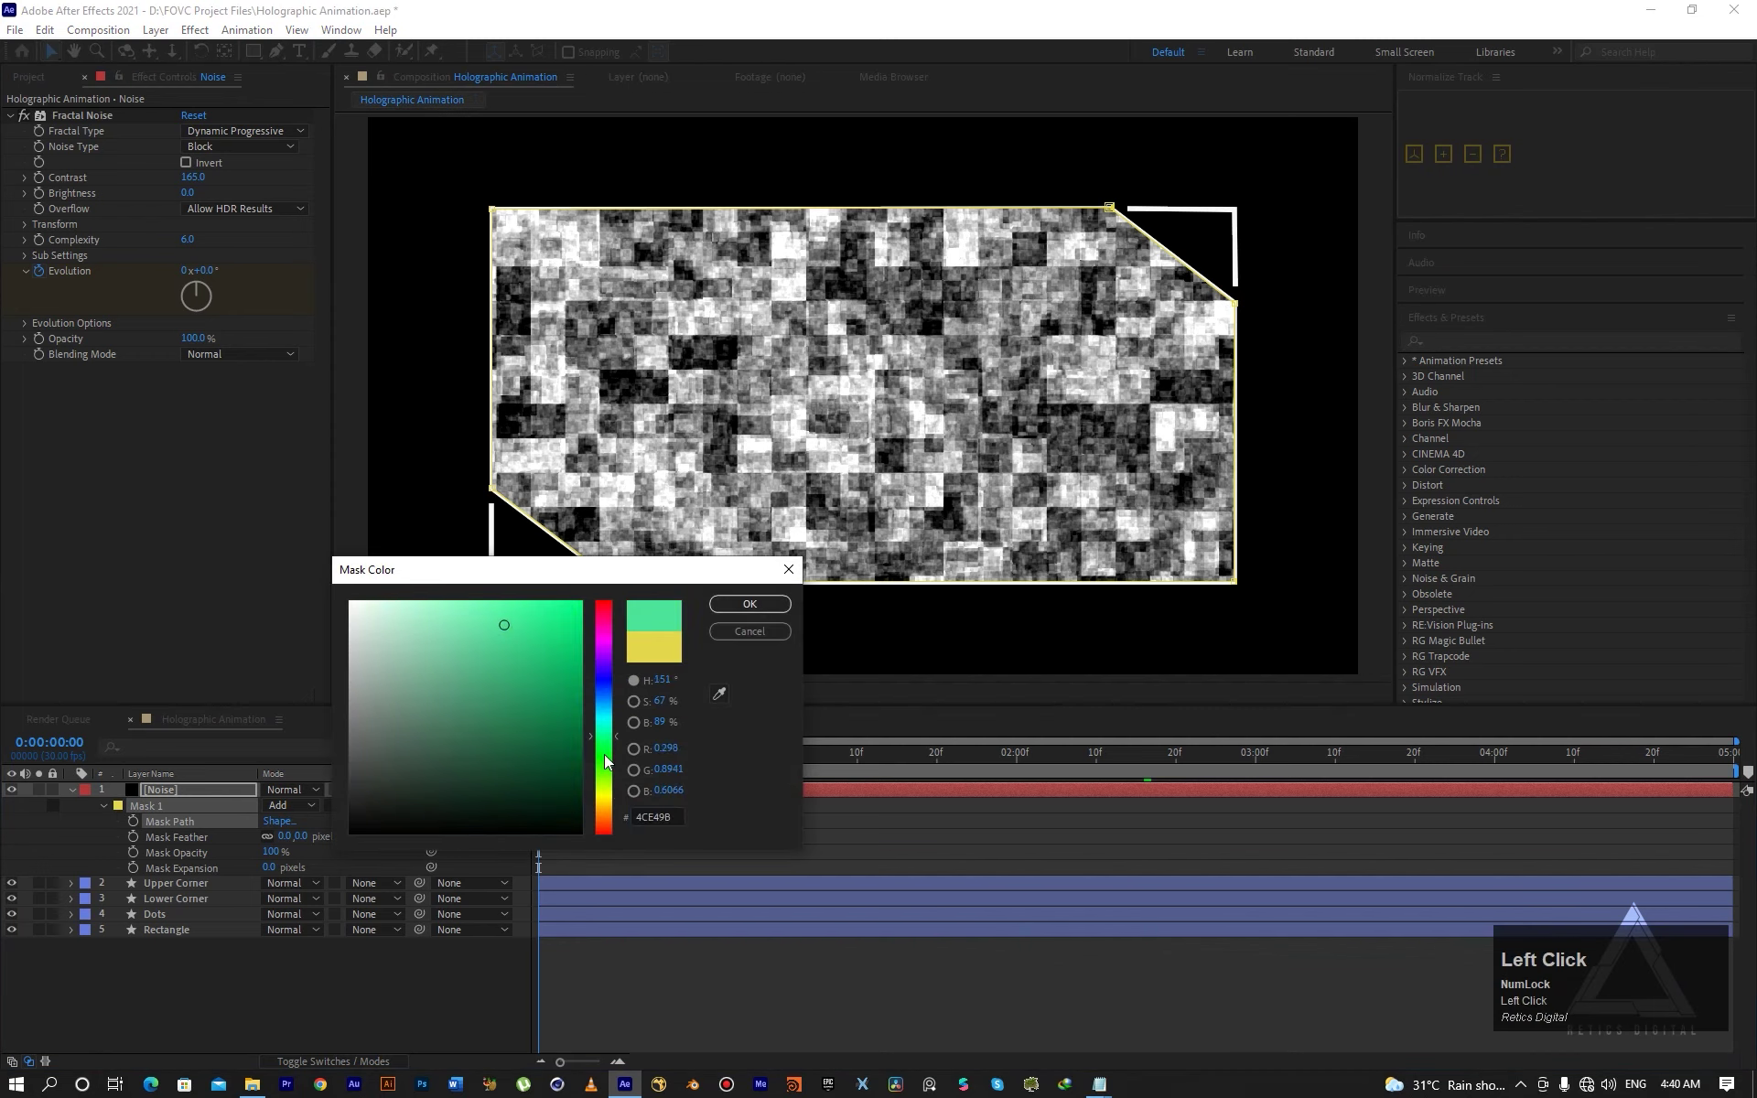
click(577, 614)
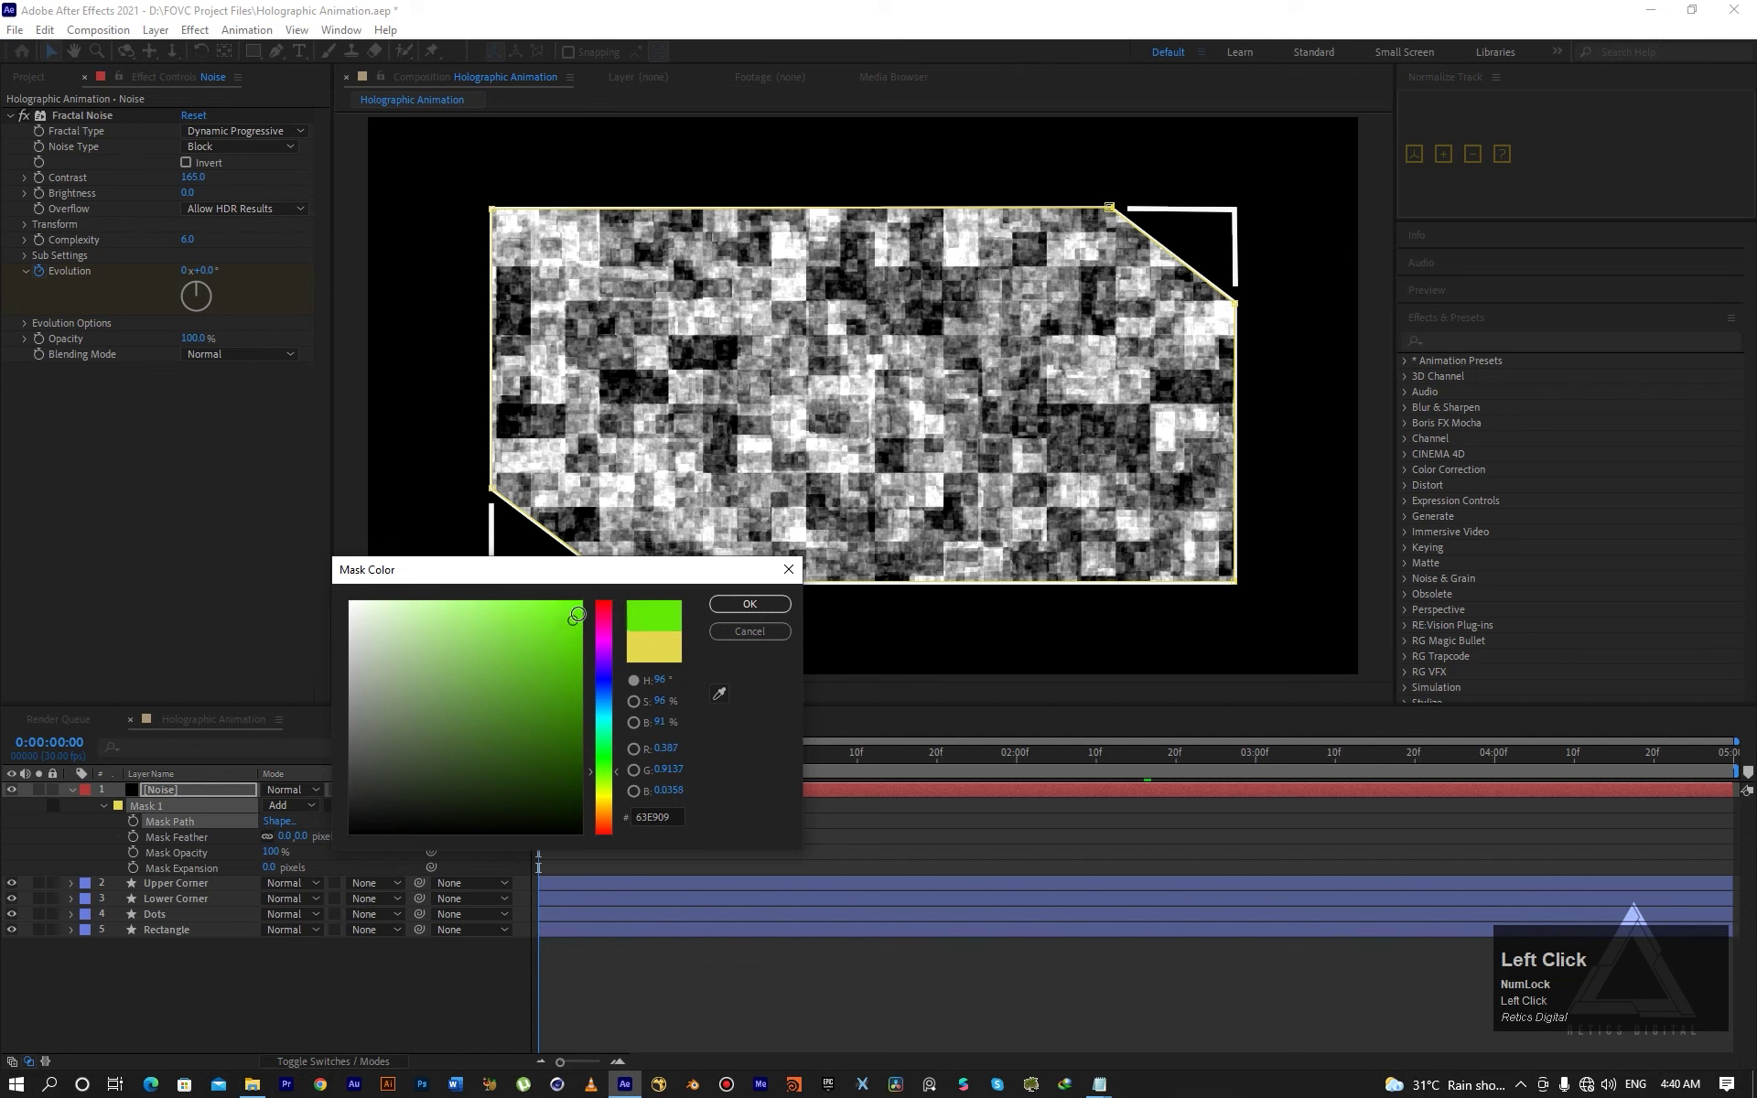
click(750, 604)
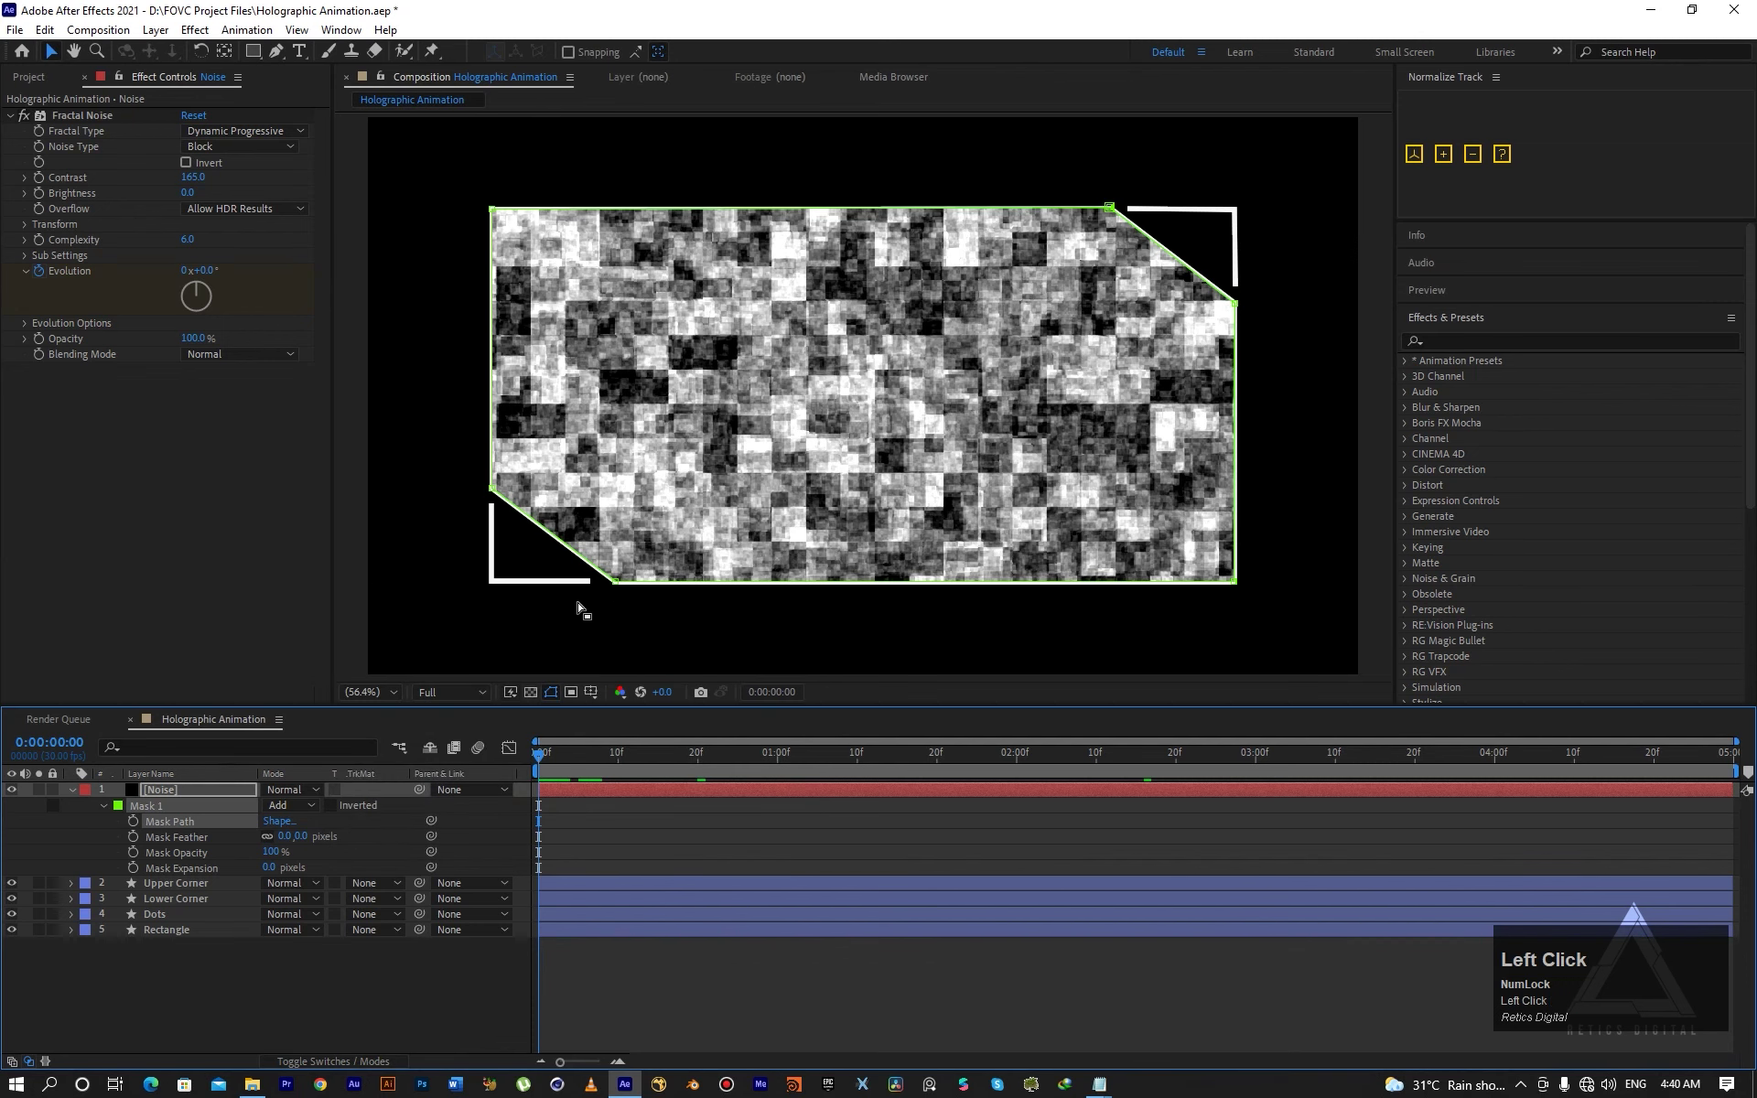
Change the outline colour of the Noise layer's mask to red.
scroll(556, 607, up, 3)
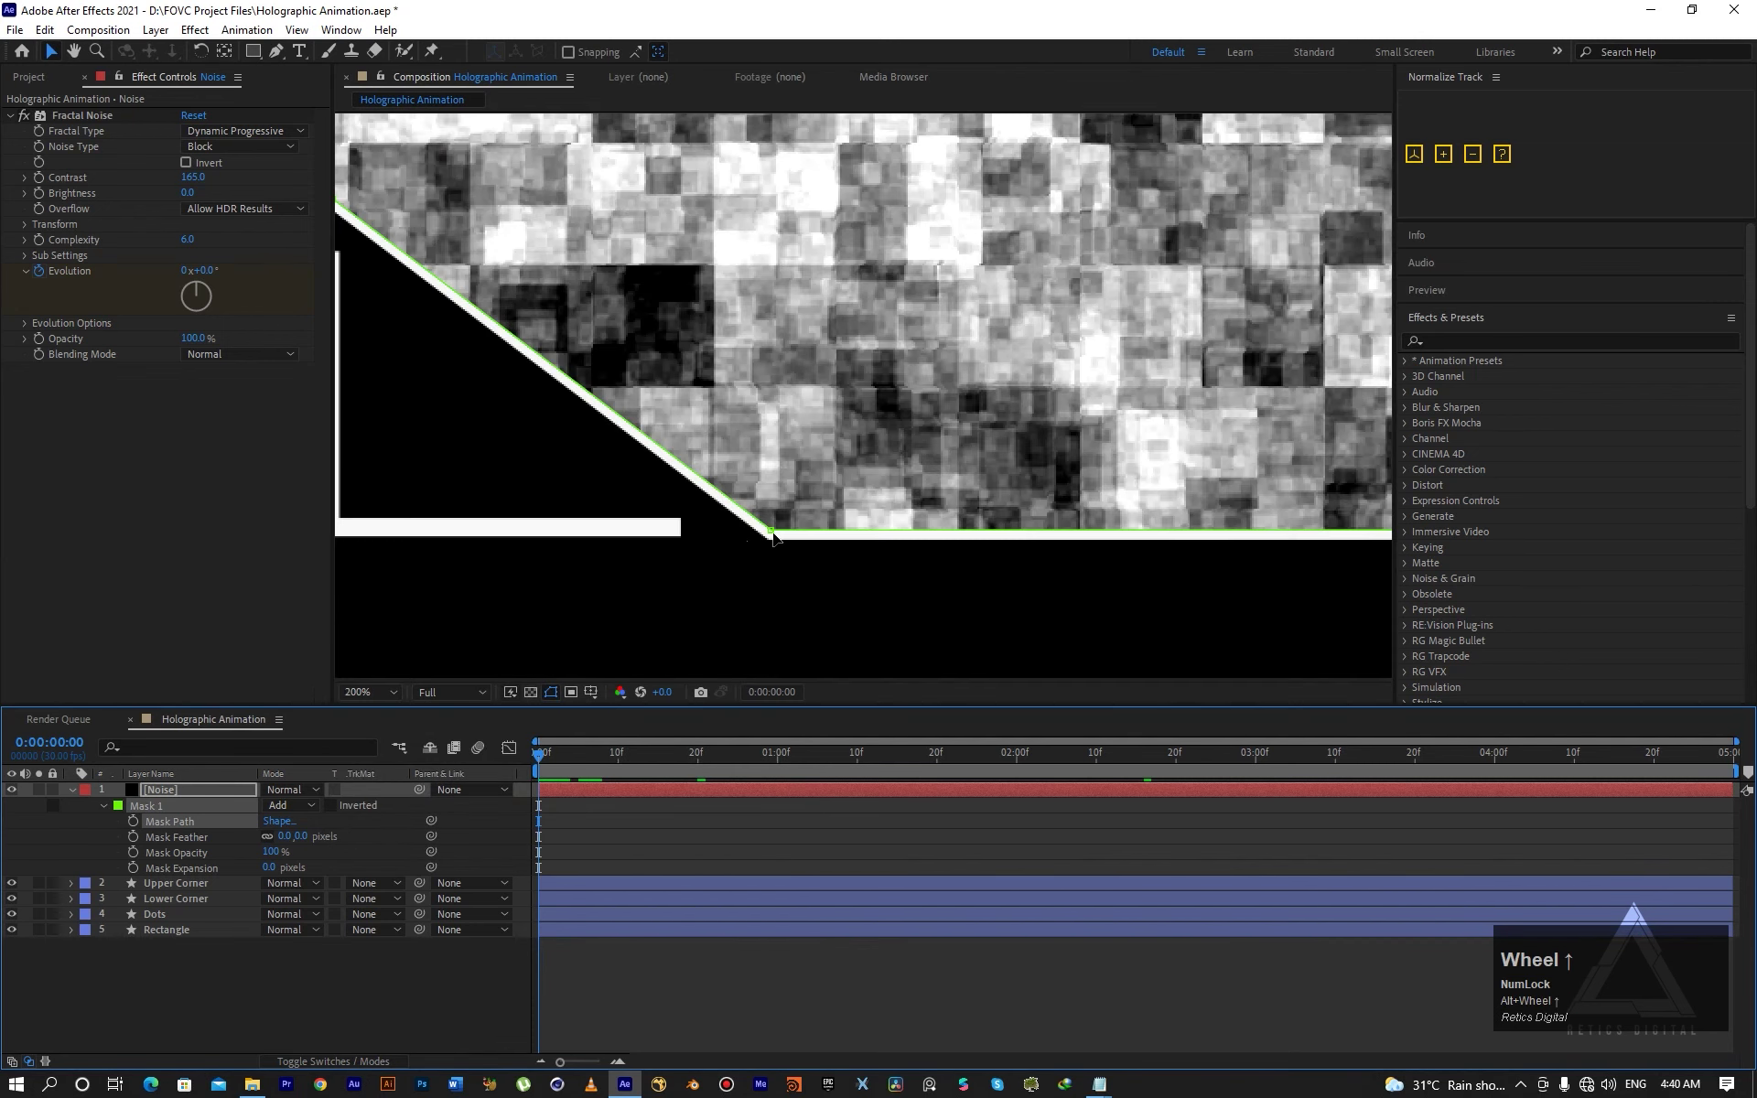
click(118, 807)
drag(602, 712, 607, 604)
click(575, 603)
click(749, 610)
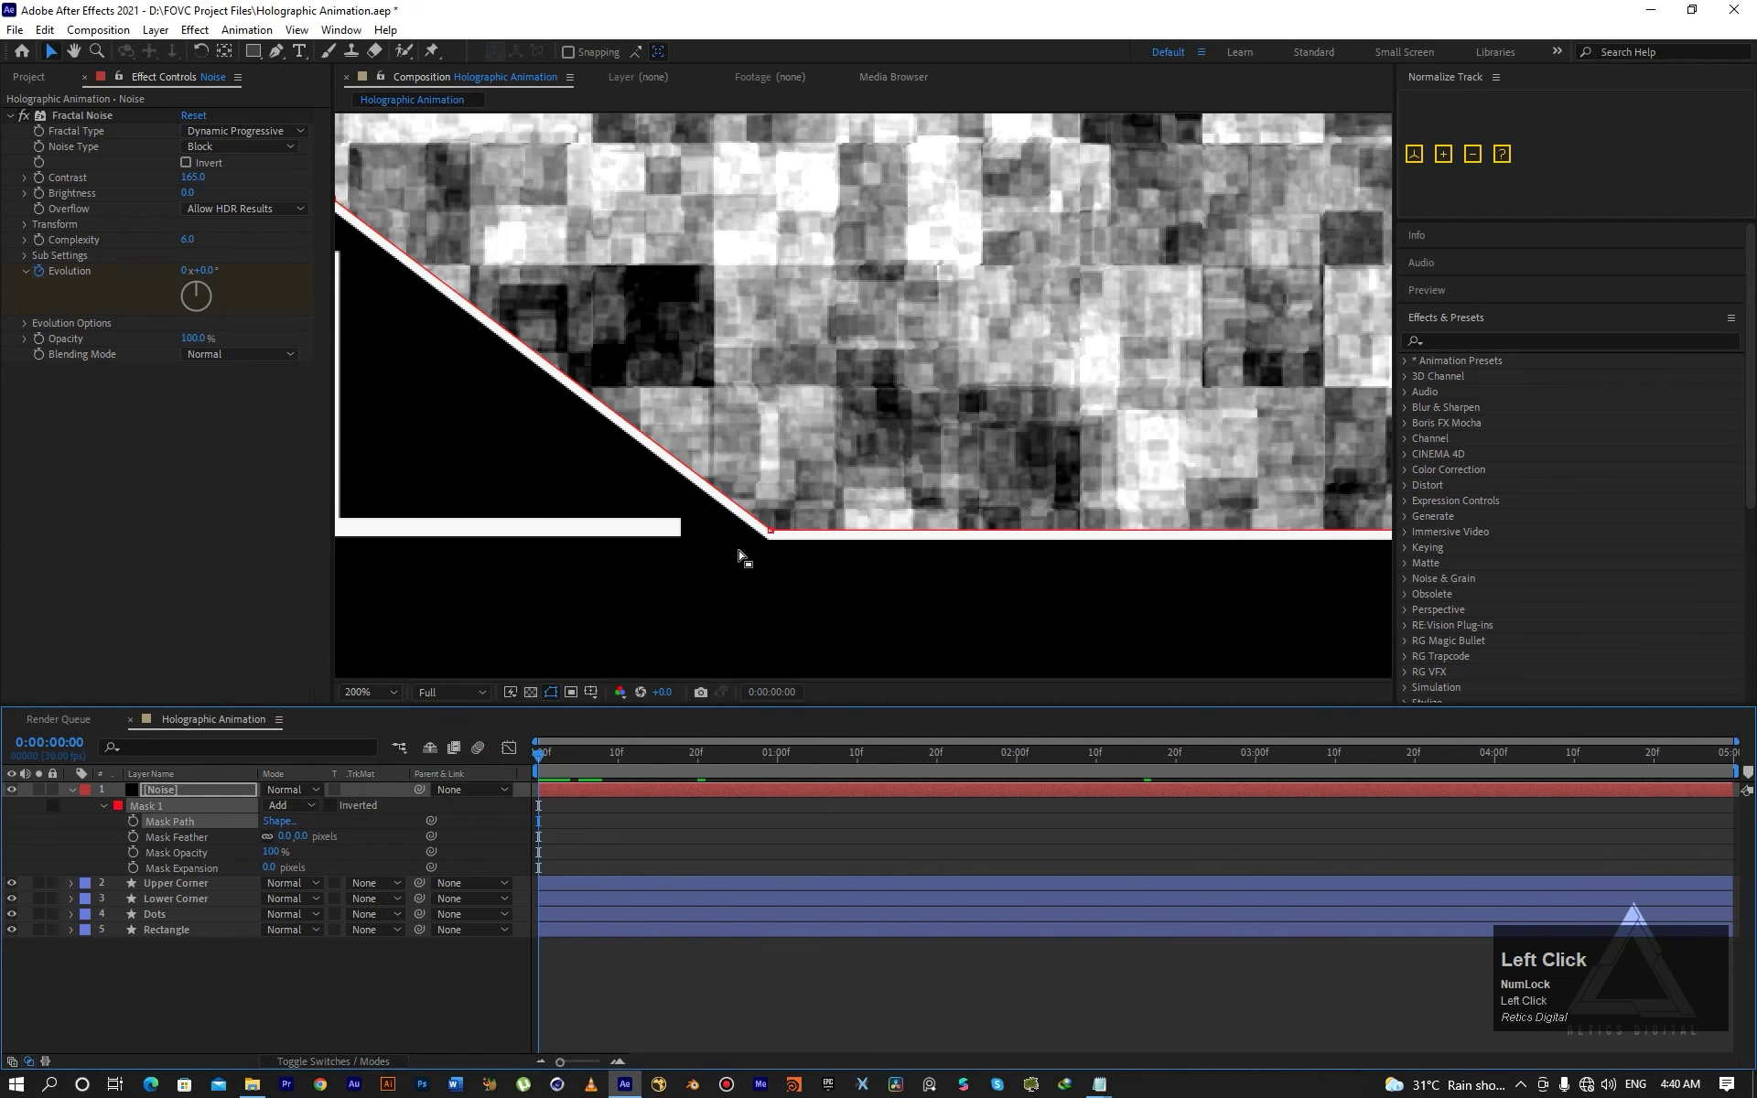
Try a 140-pixel feather on the Noise layer's mask, and reset the feather to 0.
scroll(741, 556, down, 4)
key(space)
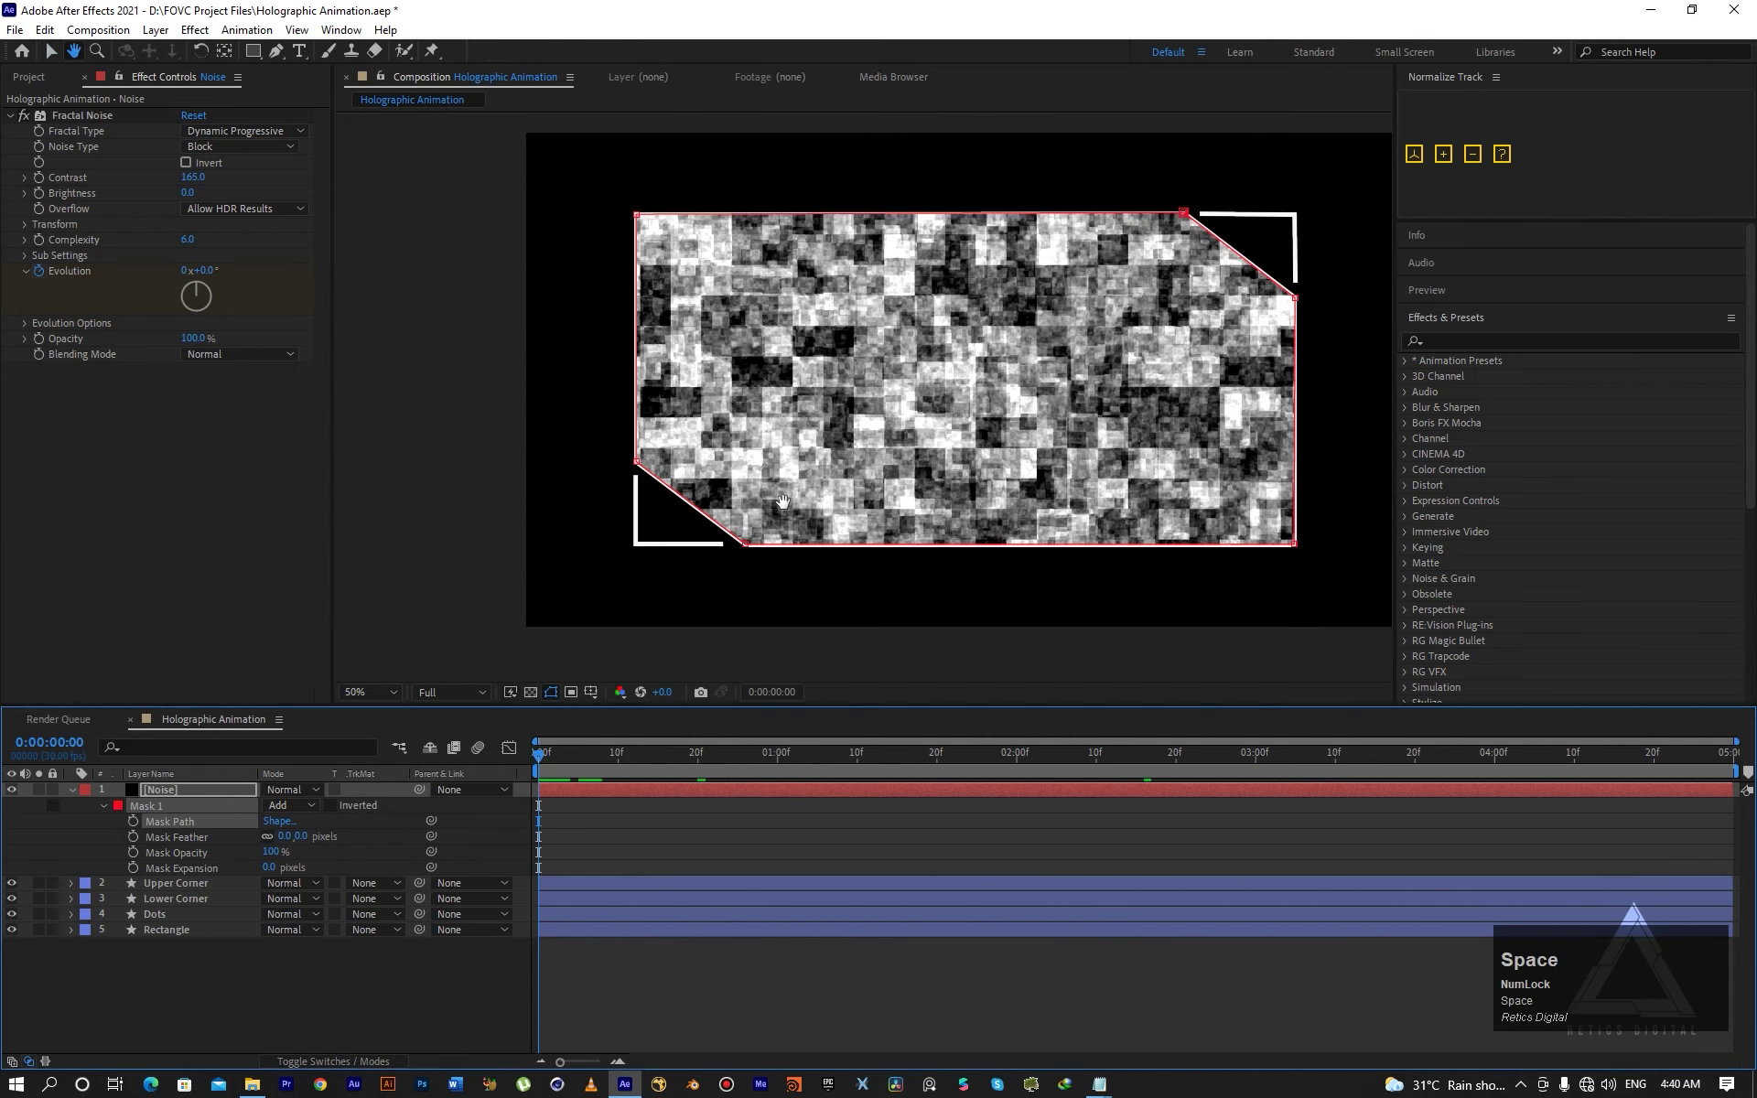
drag(783, 501, 703, 563)
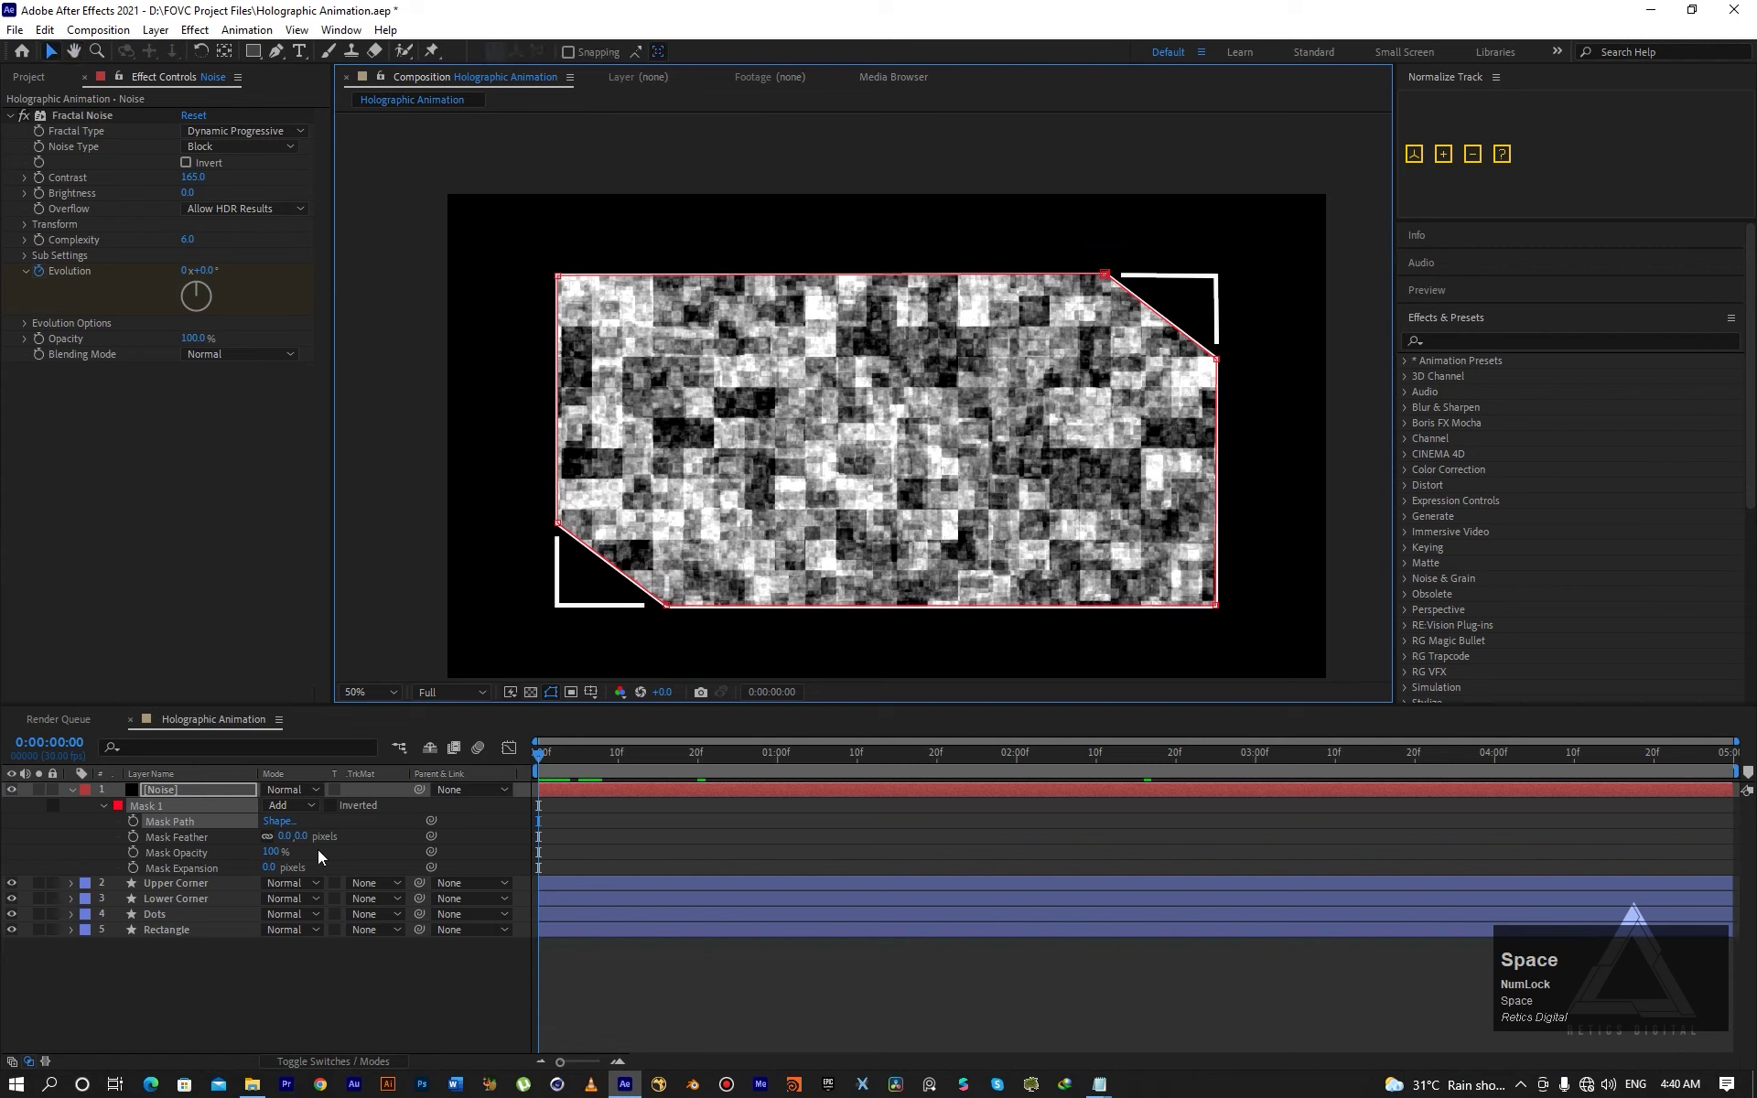
drag(303, 840, 464, 861)
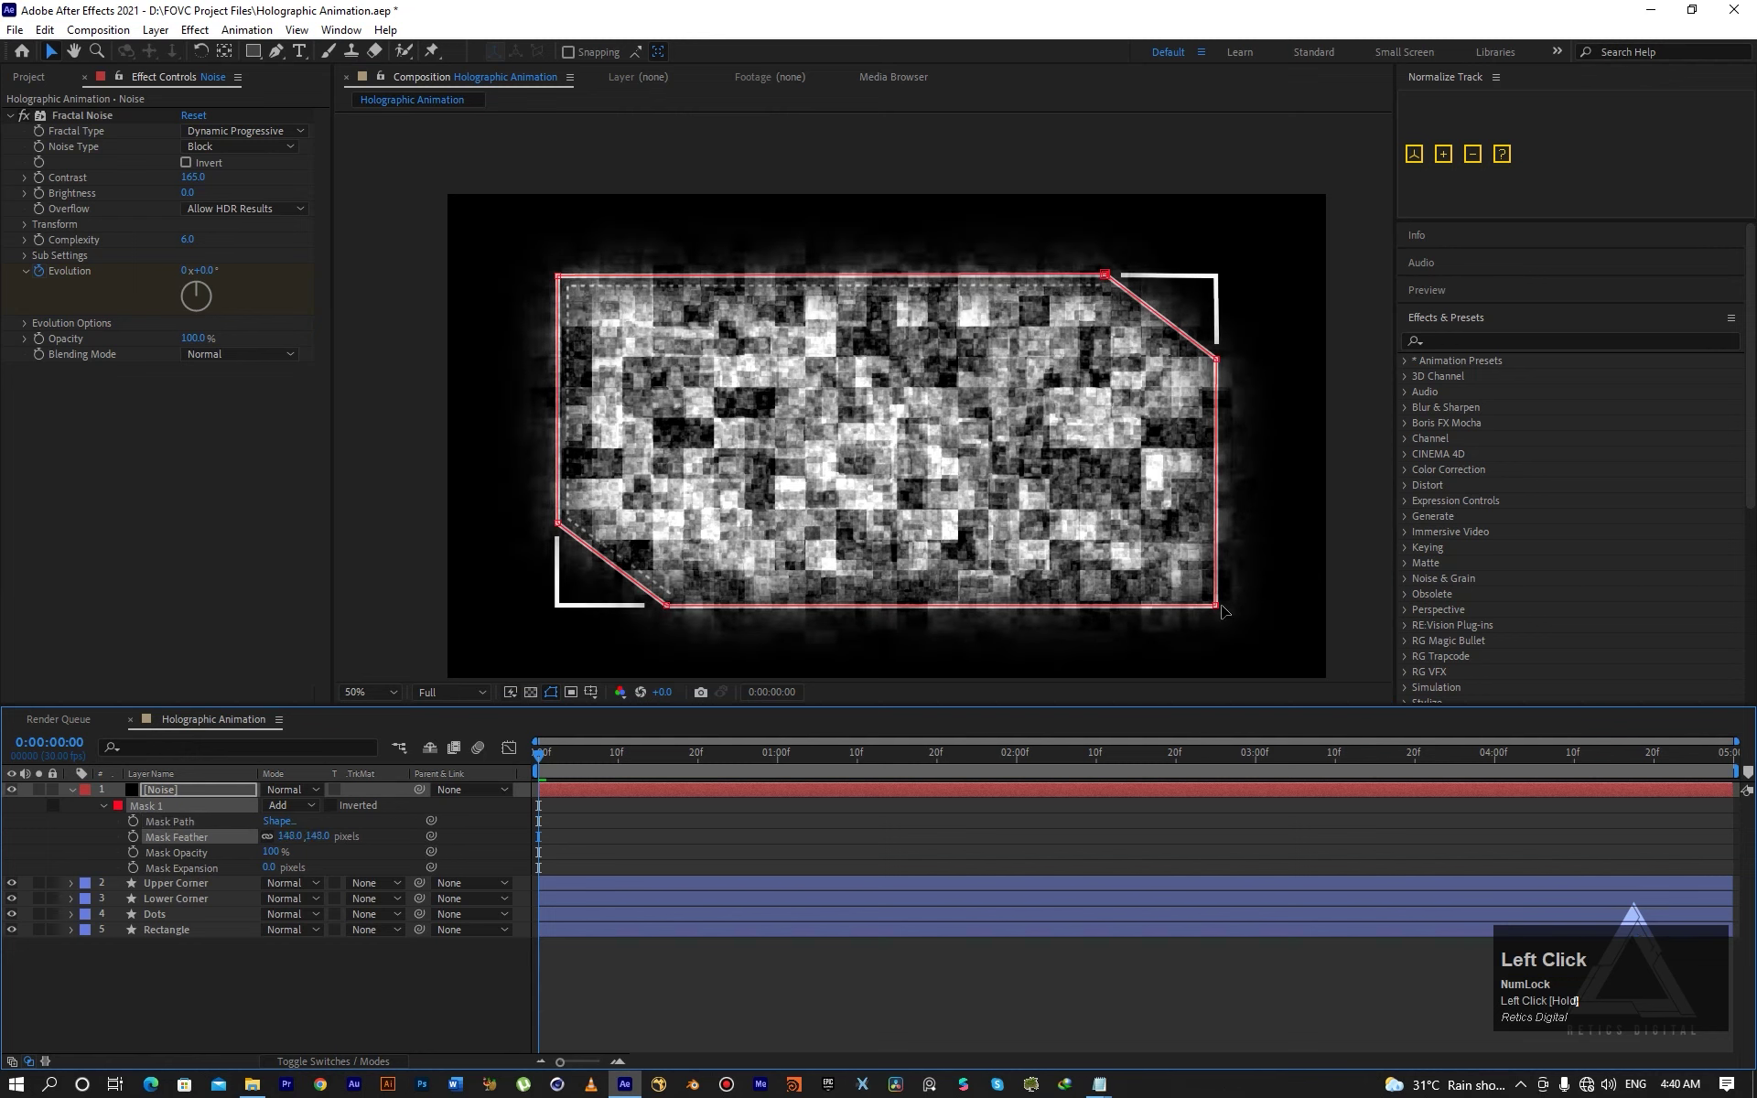
click(311, 838)
text(0)
key(Return)
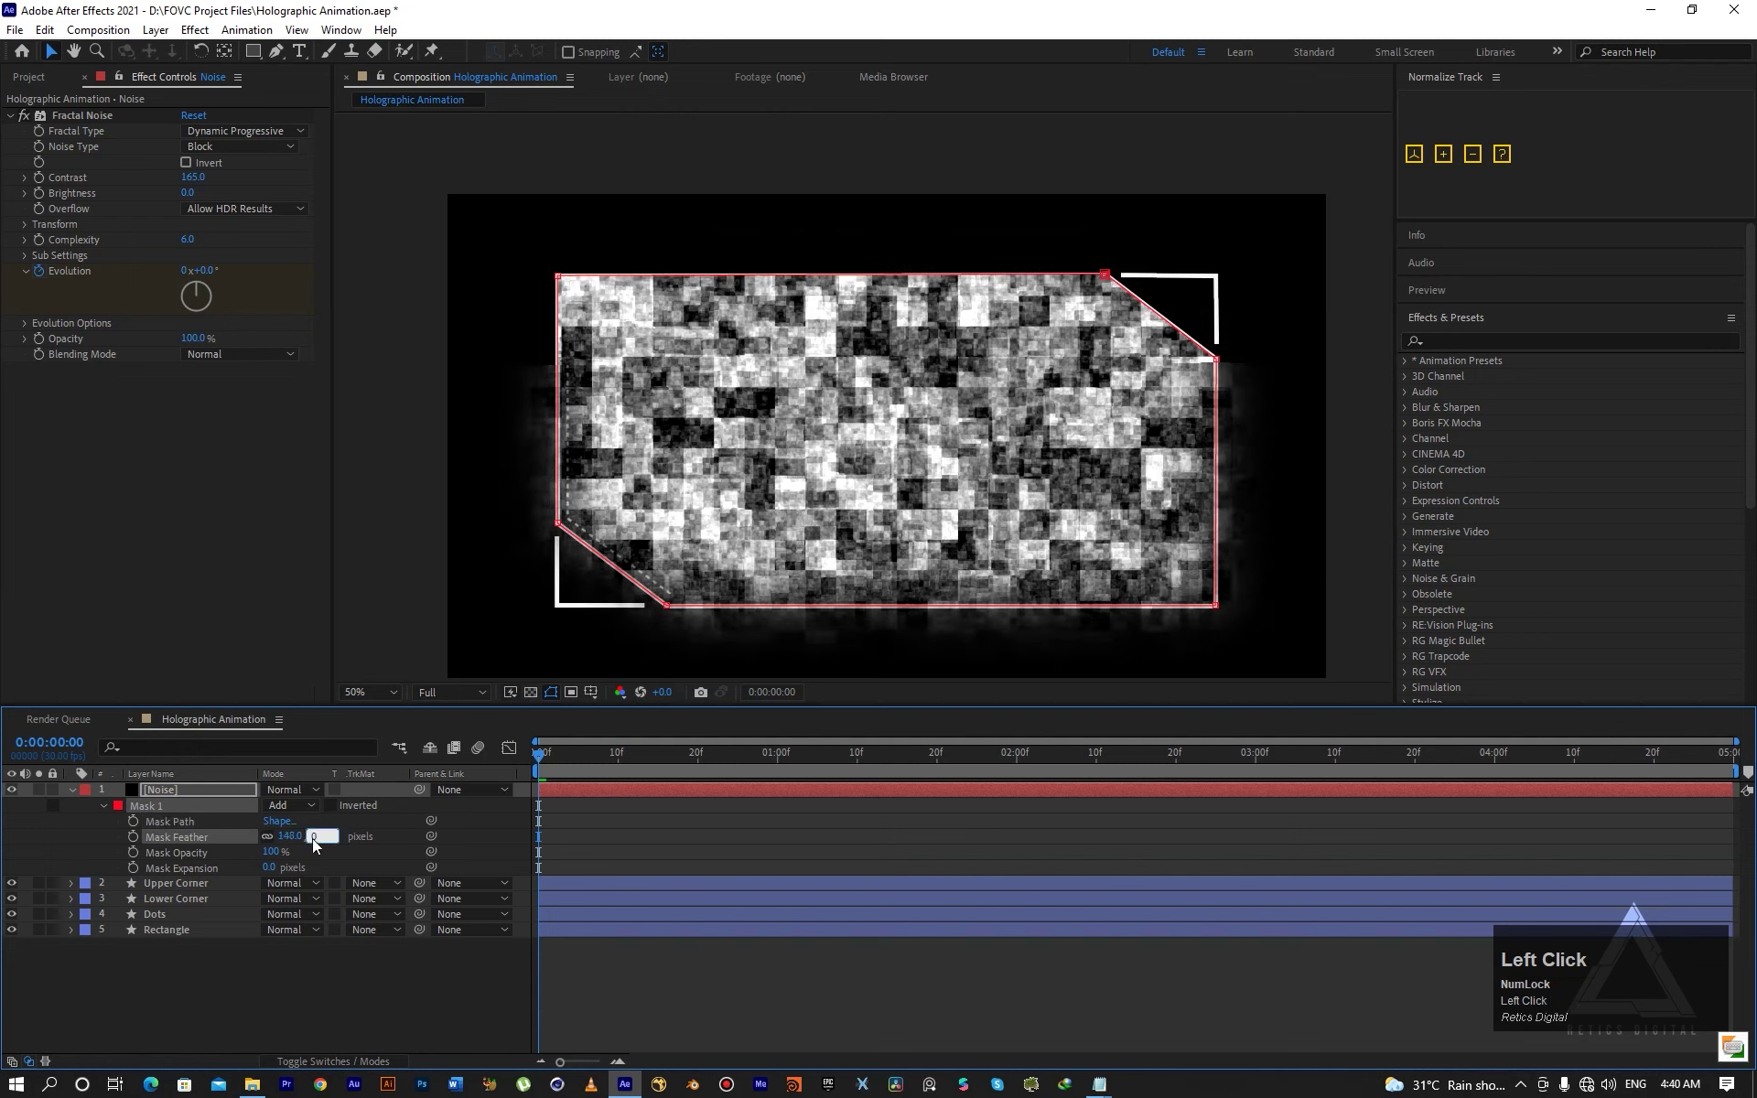
Try out the mask's opacity and a slight outward expansion, and reset the expansion to 0.
drag(271, 852, 280, 864)
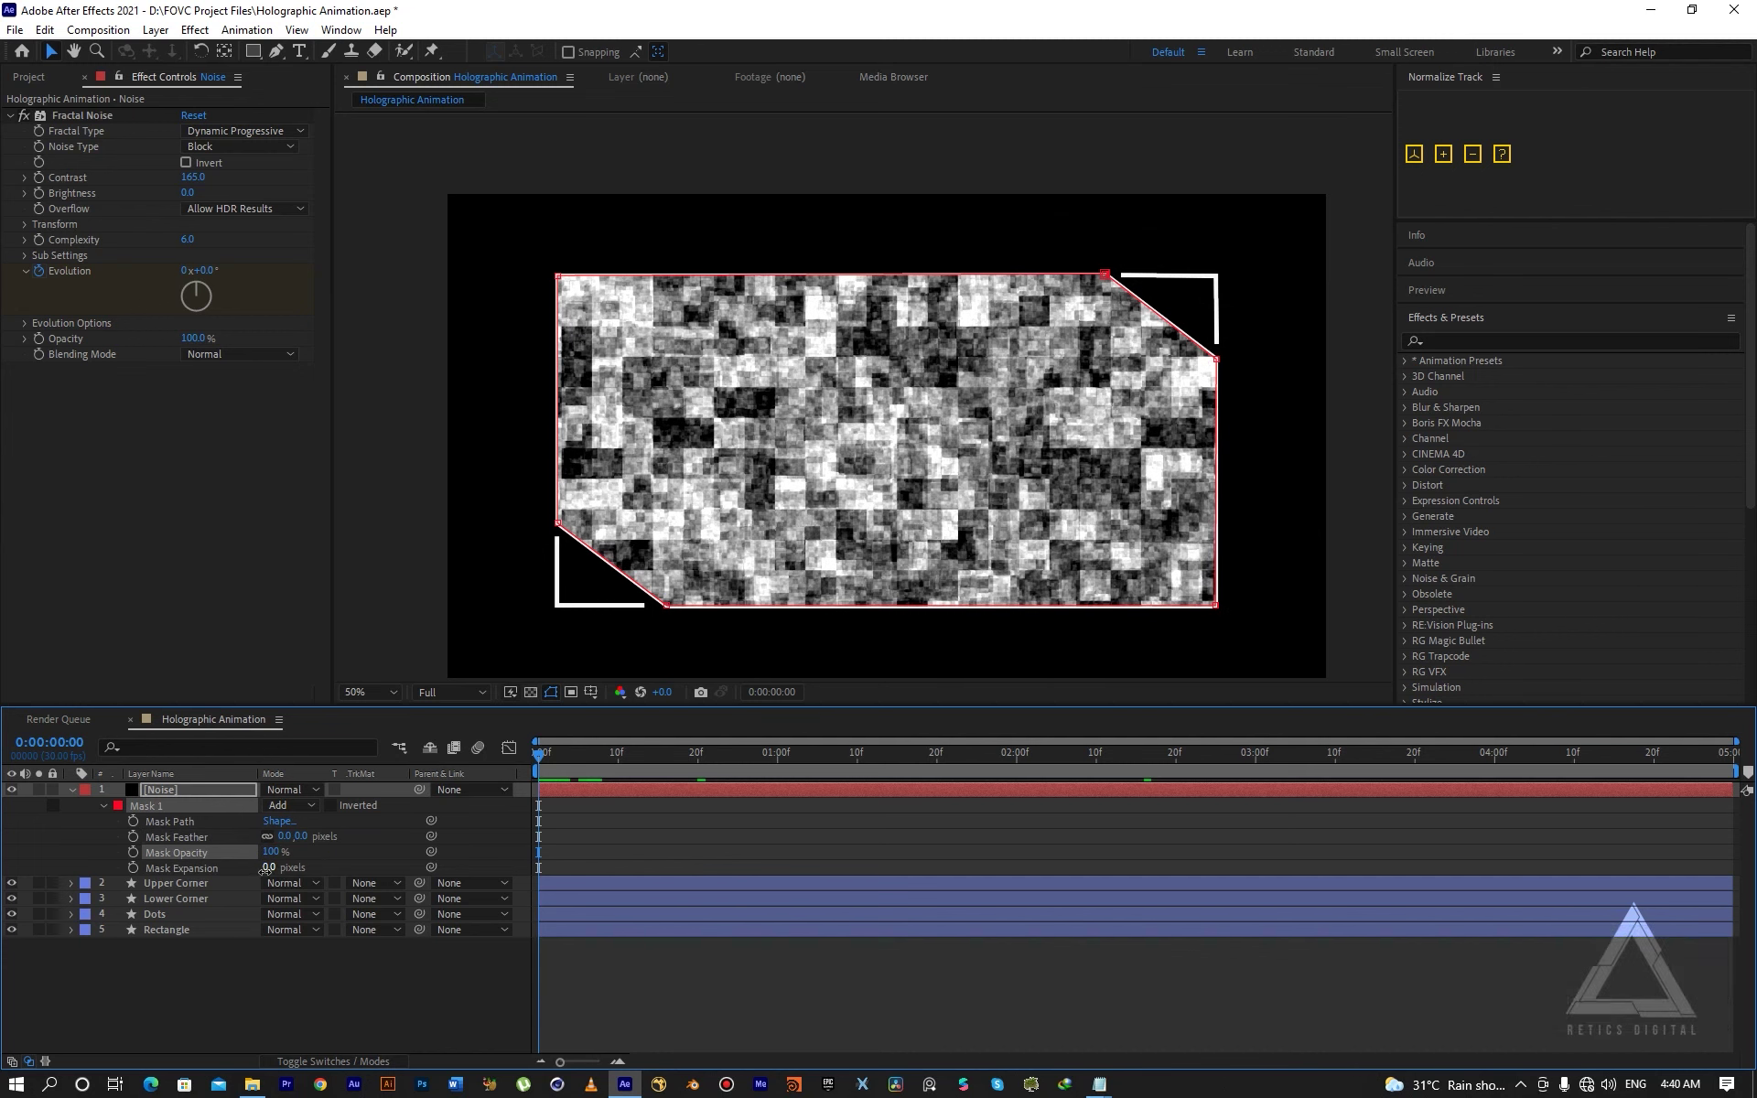
mouse_move(265, 870)
mouse_down()
mouse_move(185, 873)
mouse_move(604, 915)
mouse_move(274, 865)
mouse_up()
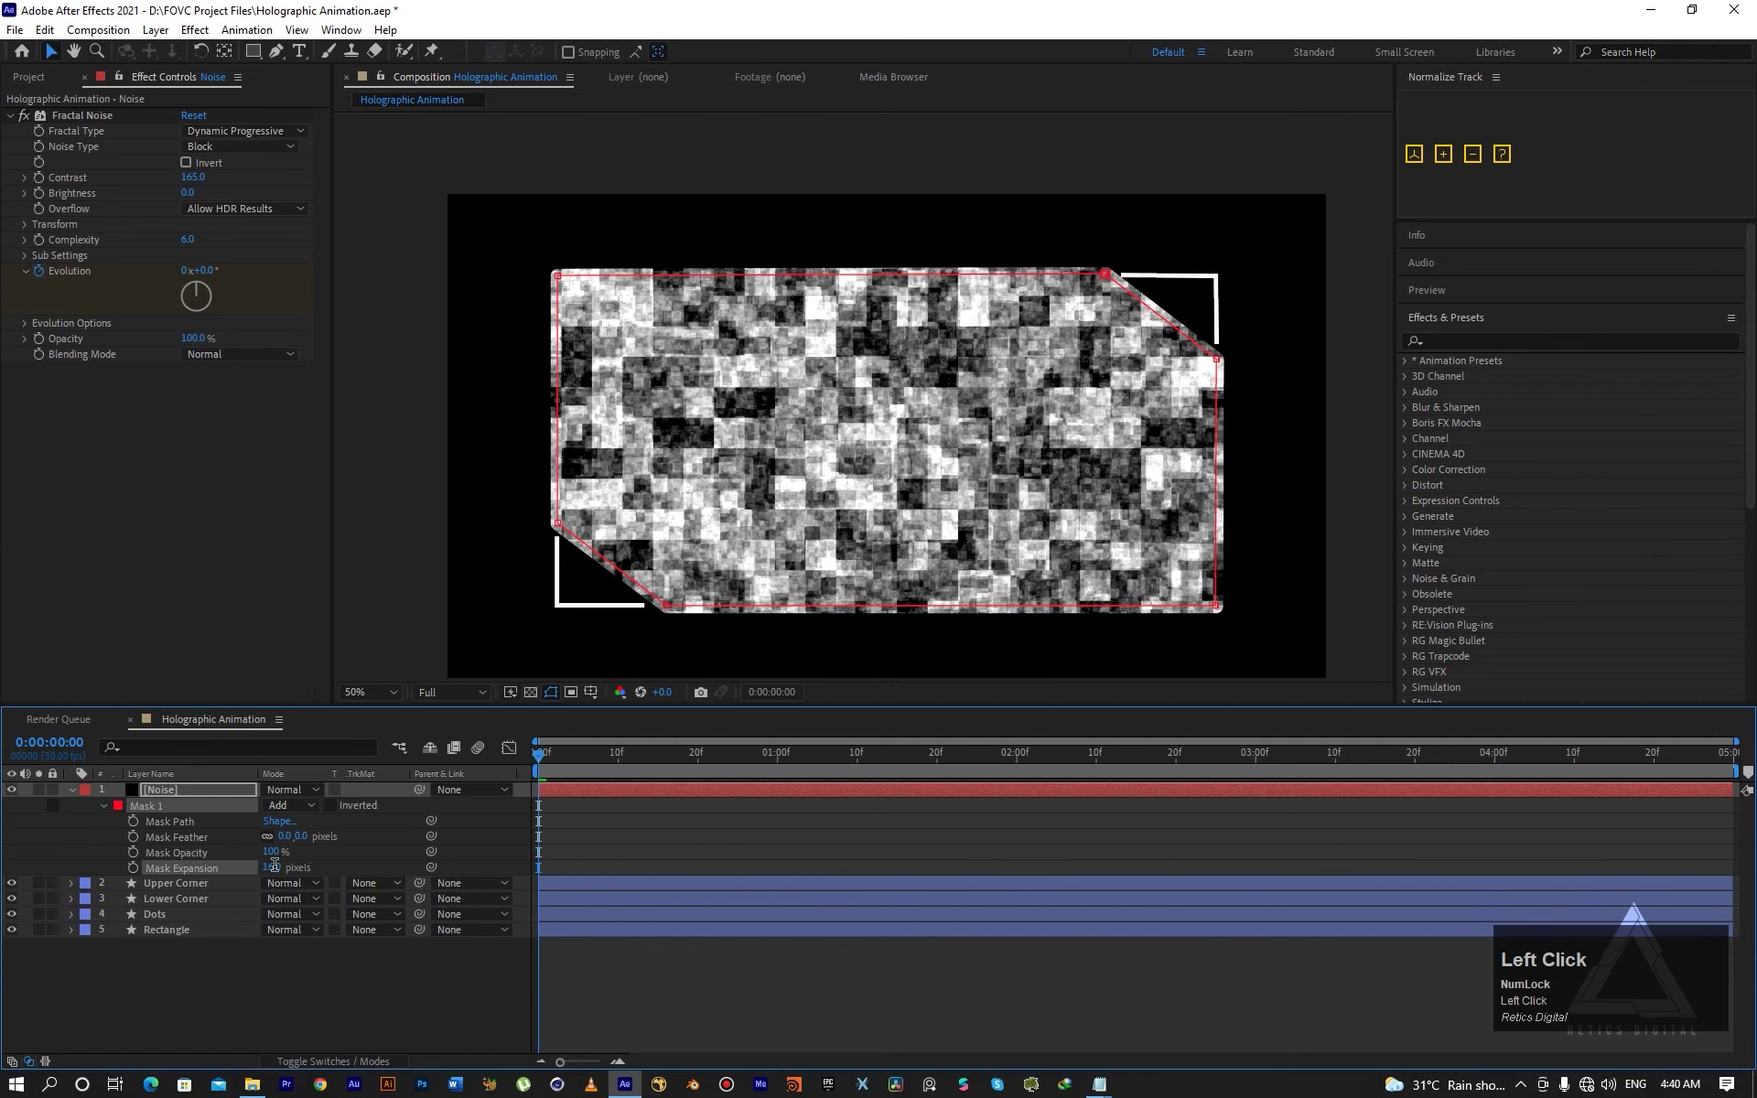
click(274, 864)
text(0)
key(Return)
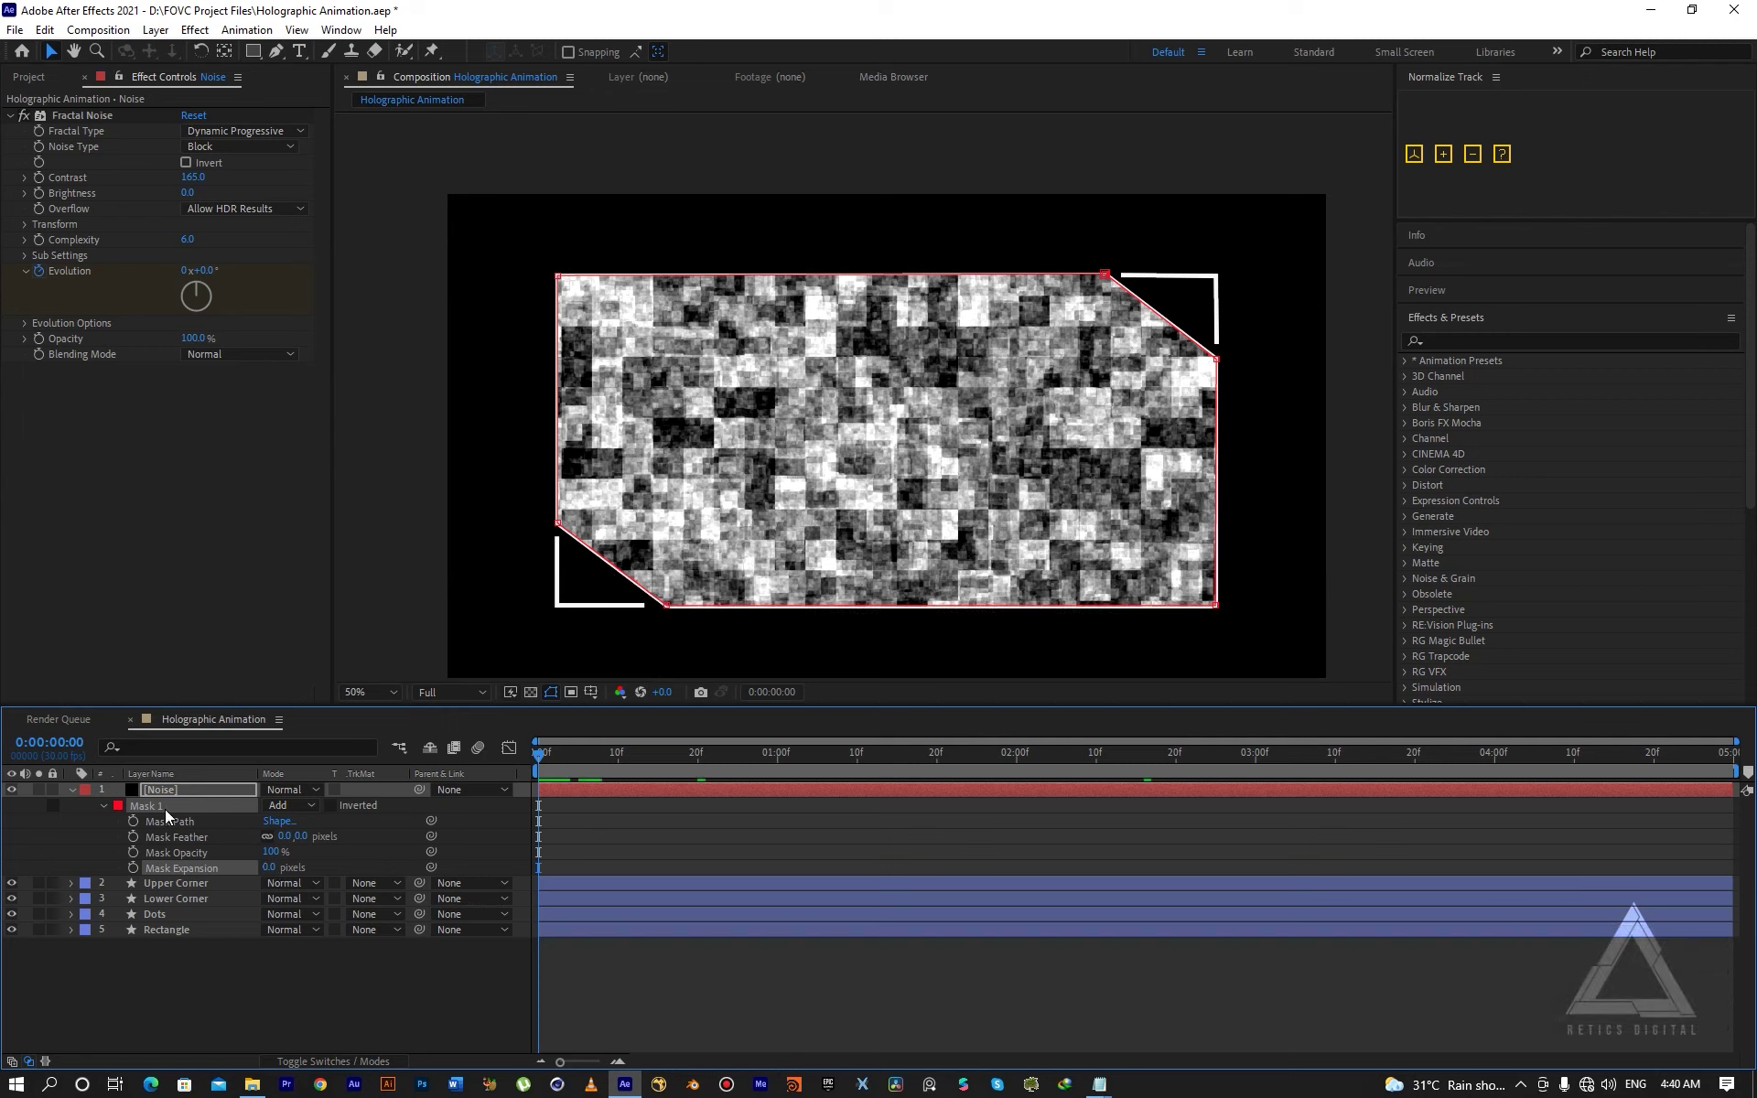
Rename the Noise layer's mask to Rec and lock it.
click(164, 808)
click(74, 826)
click(158, 808)
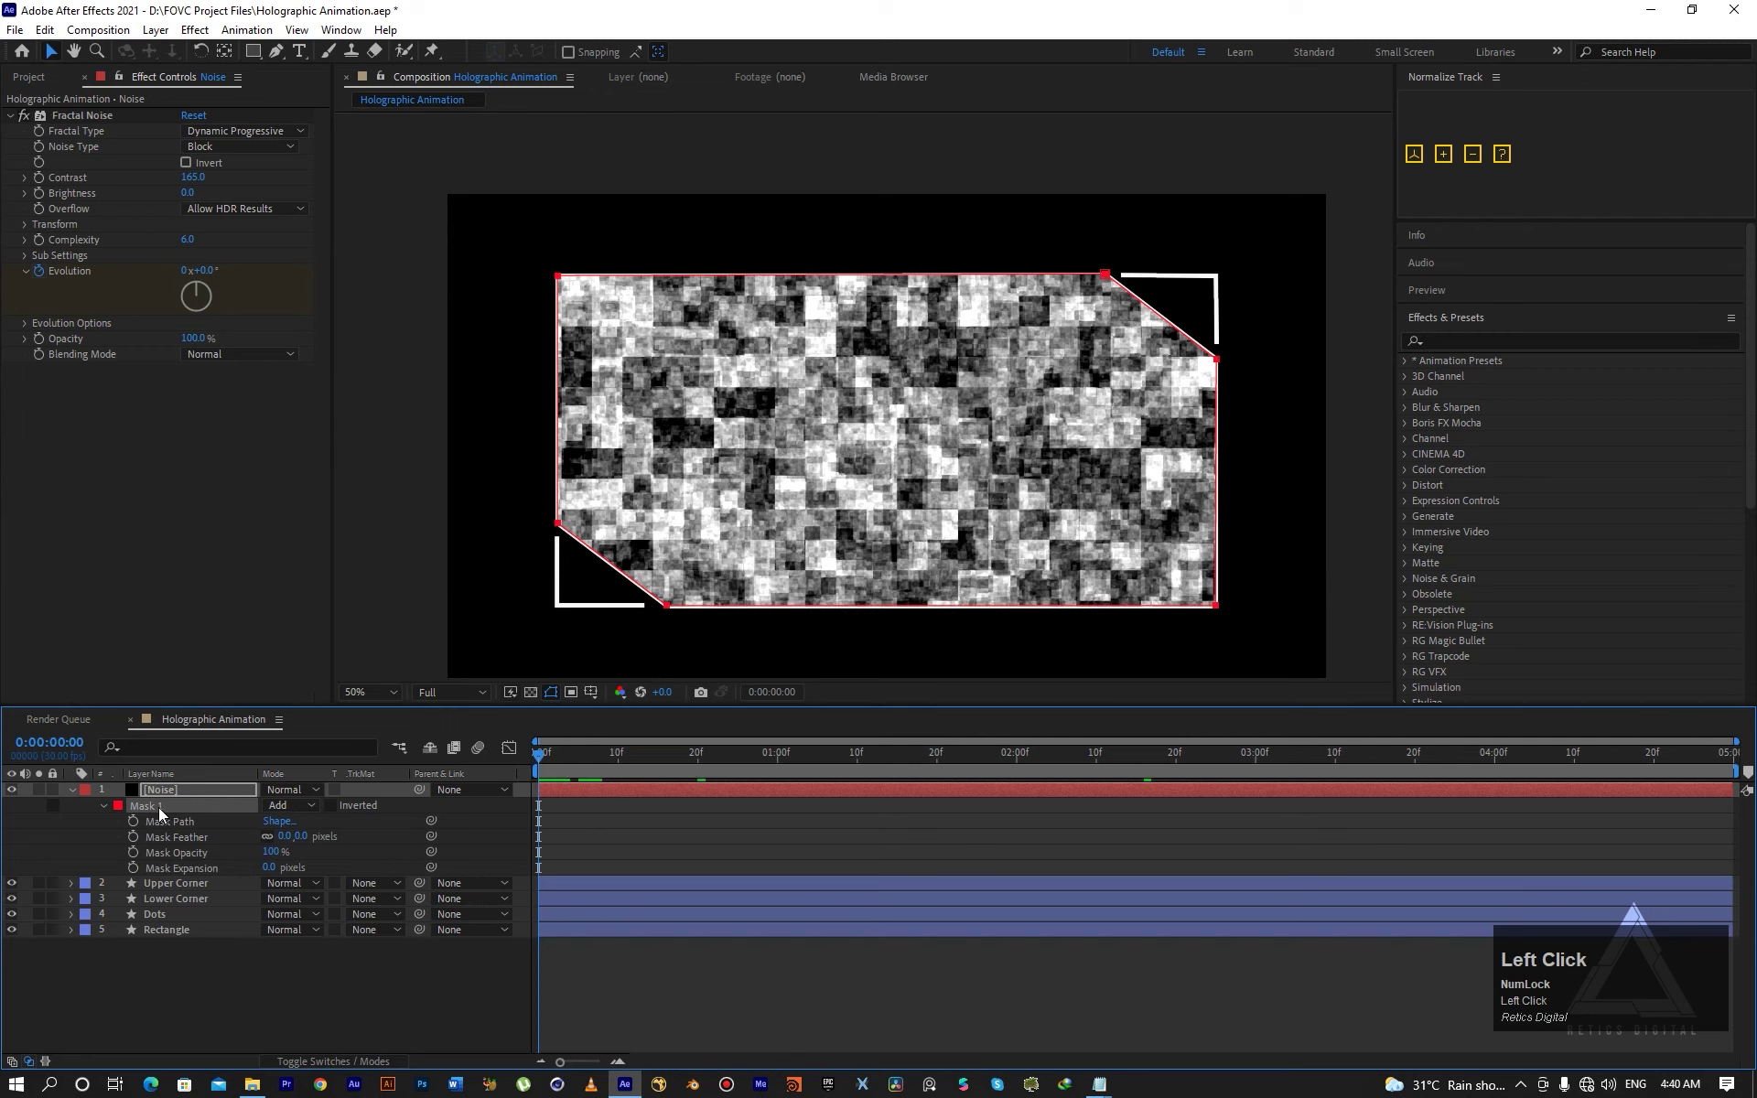
key(Return)
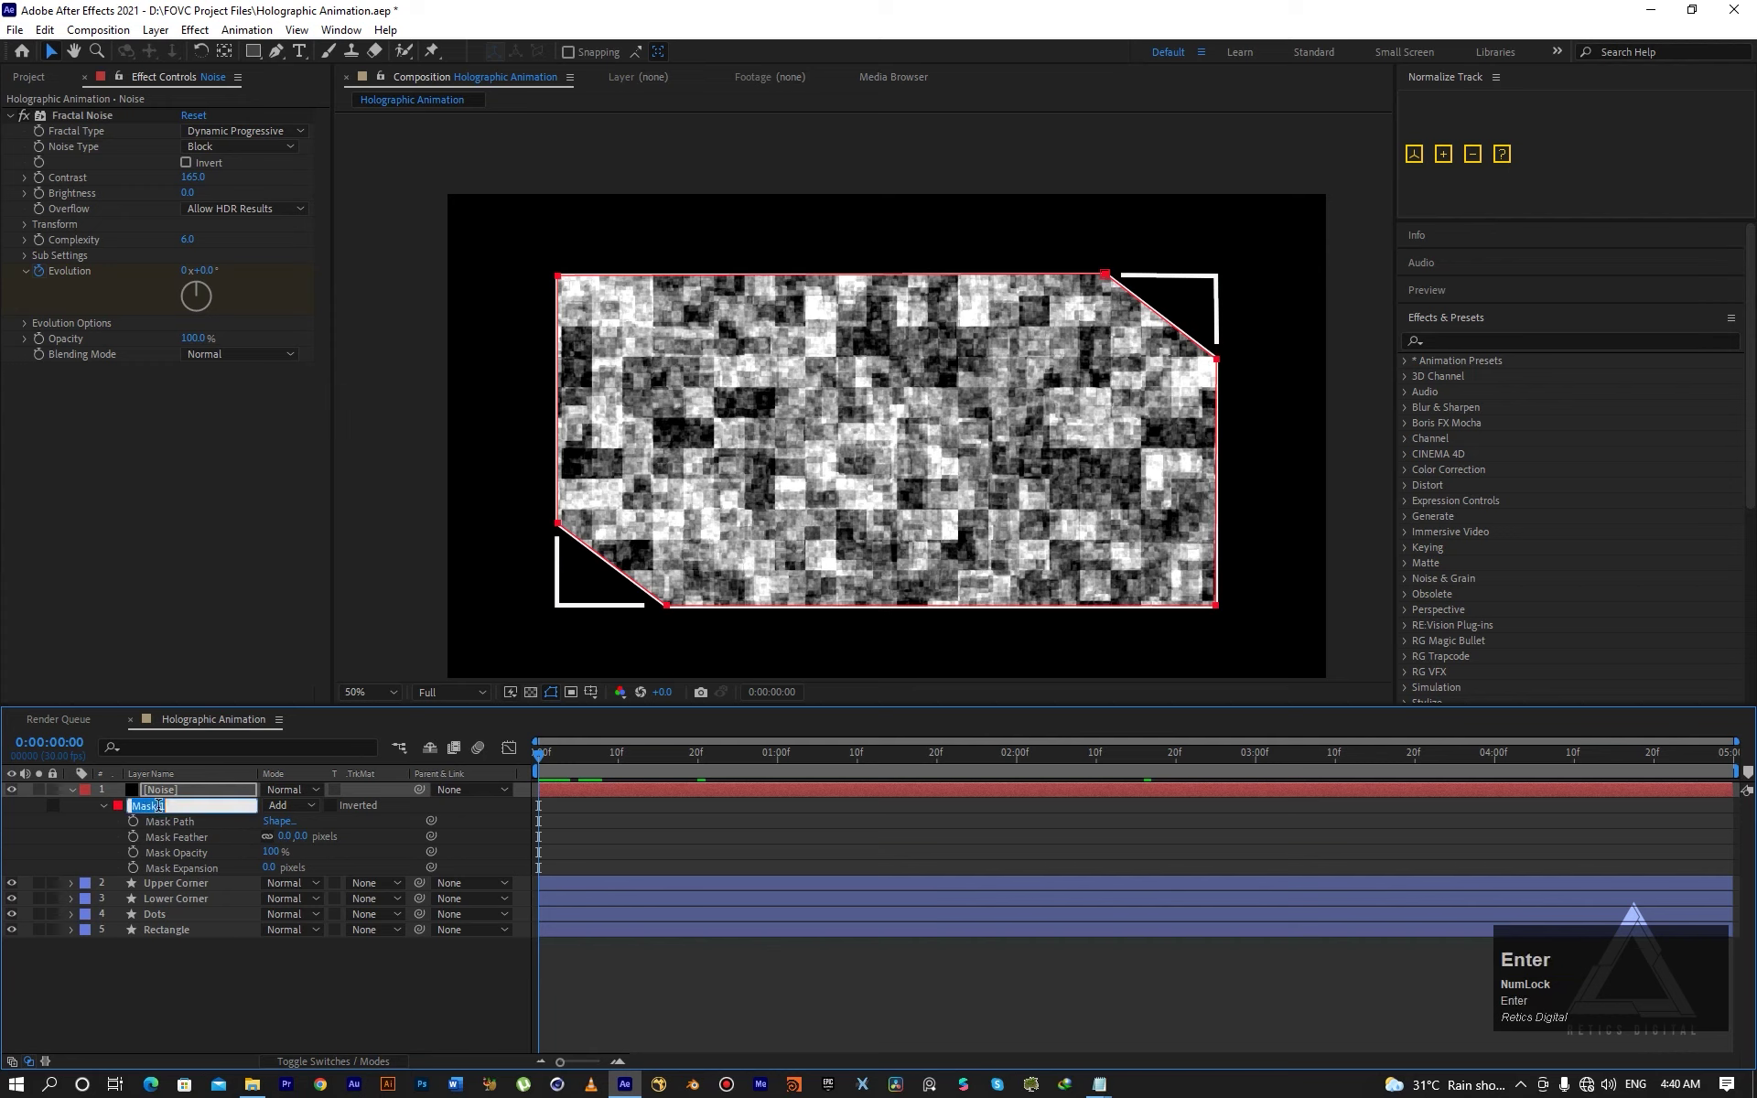
text(Rec)
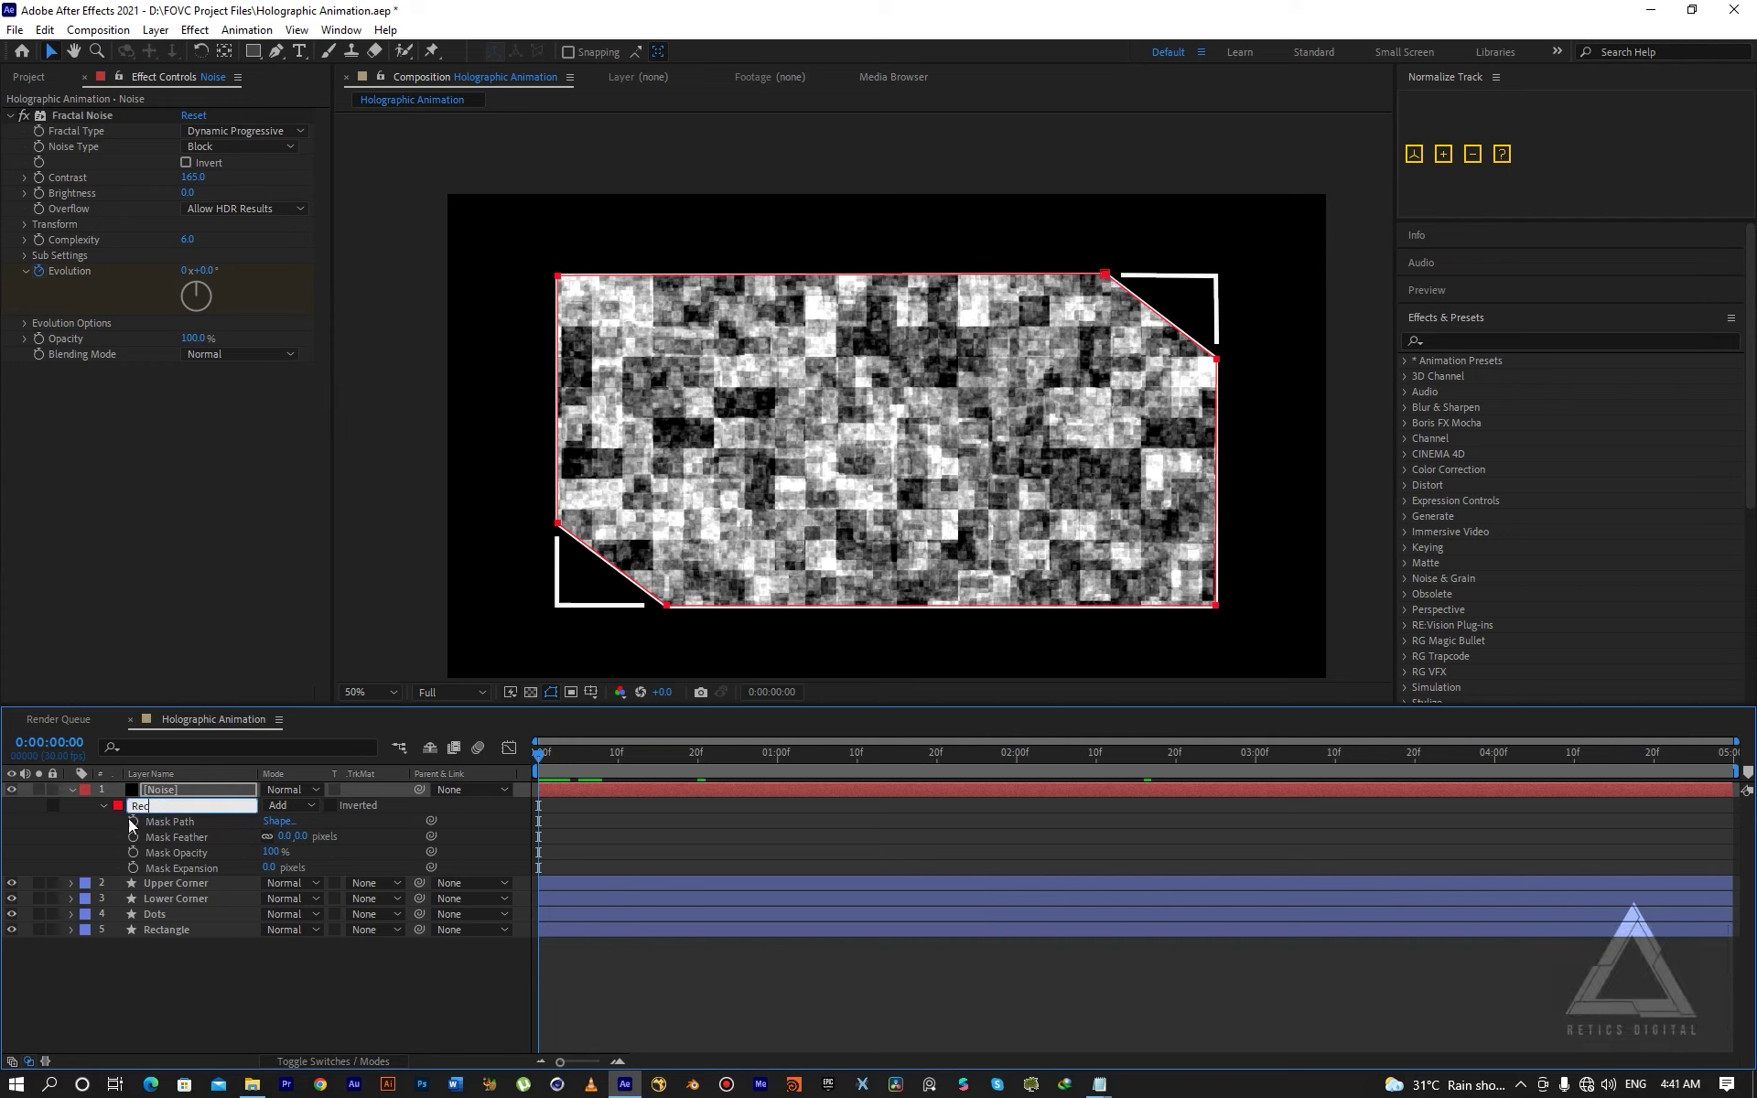
click(110, 821)
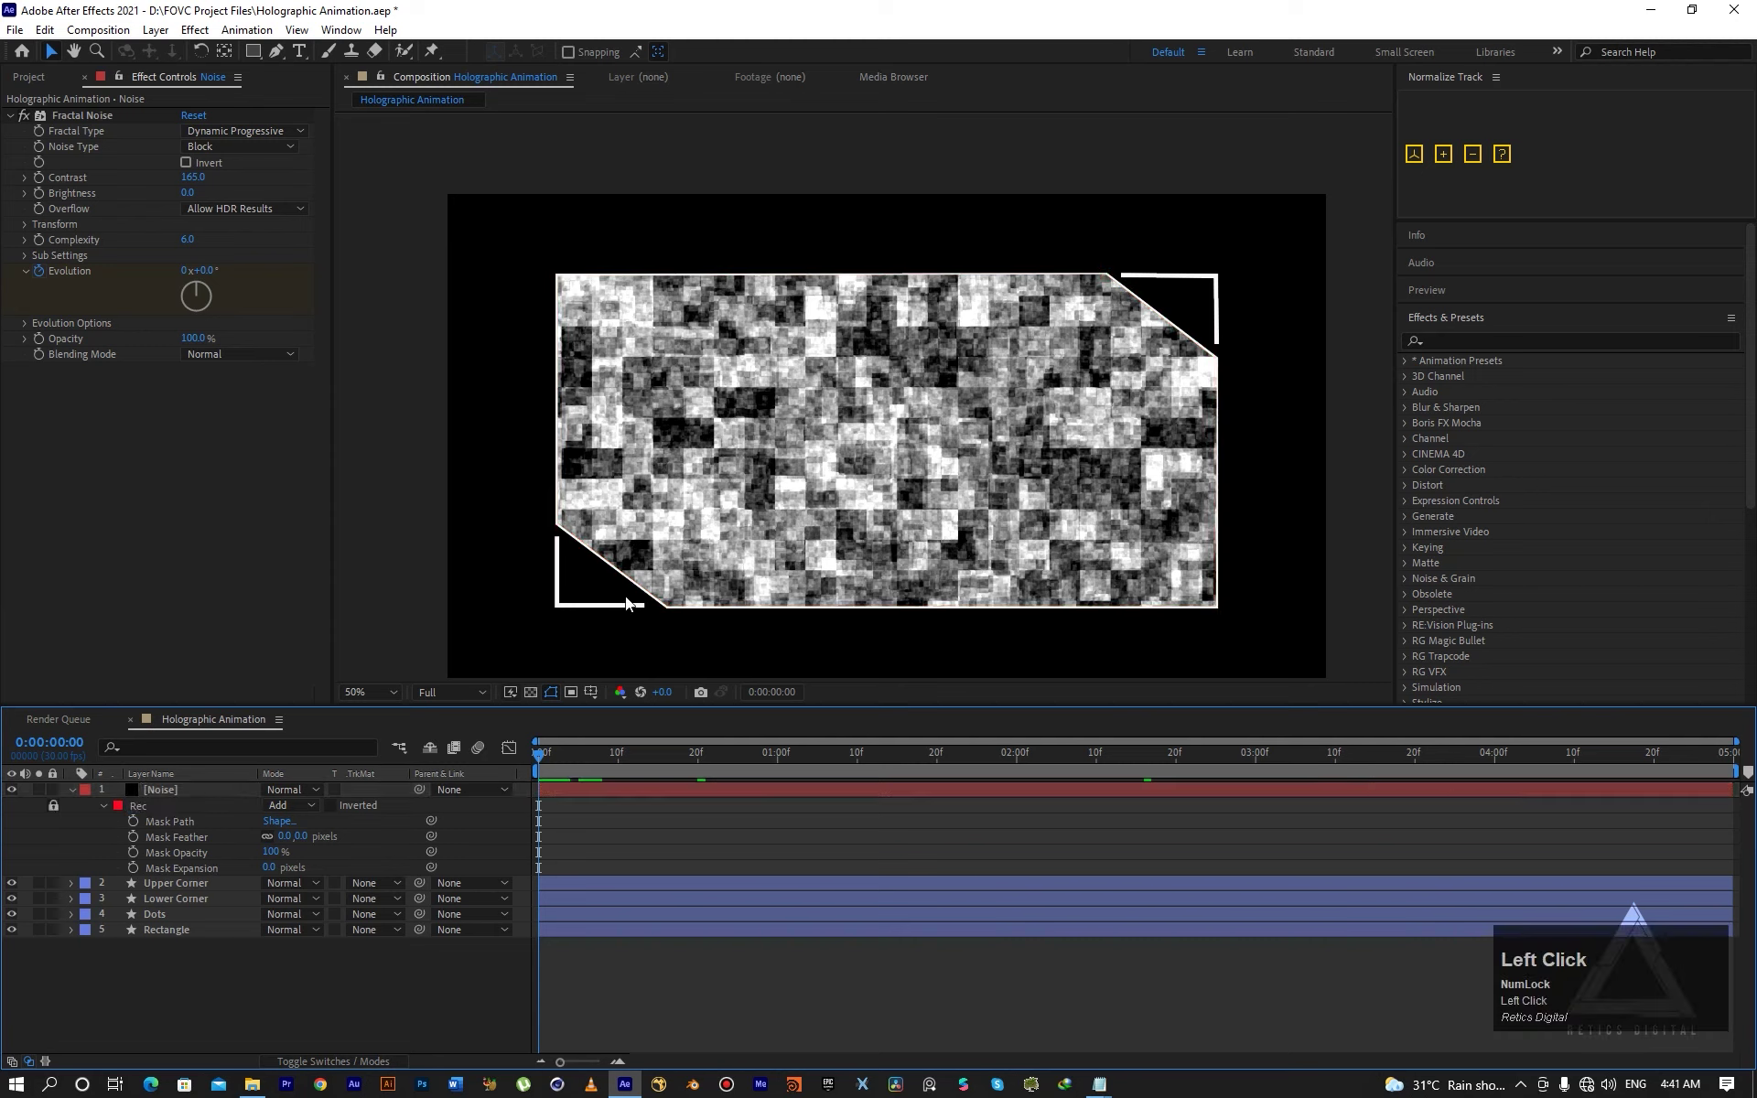
click(199, 818)
click(540, 566)
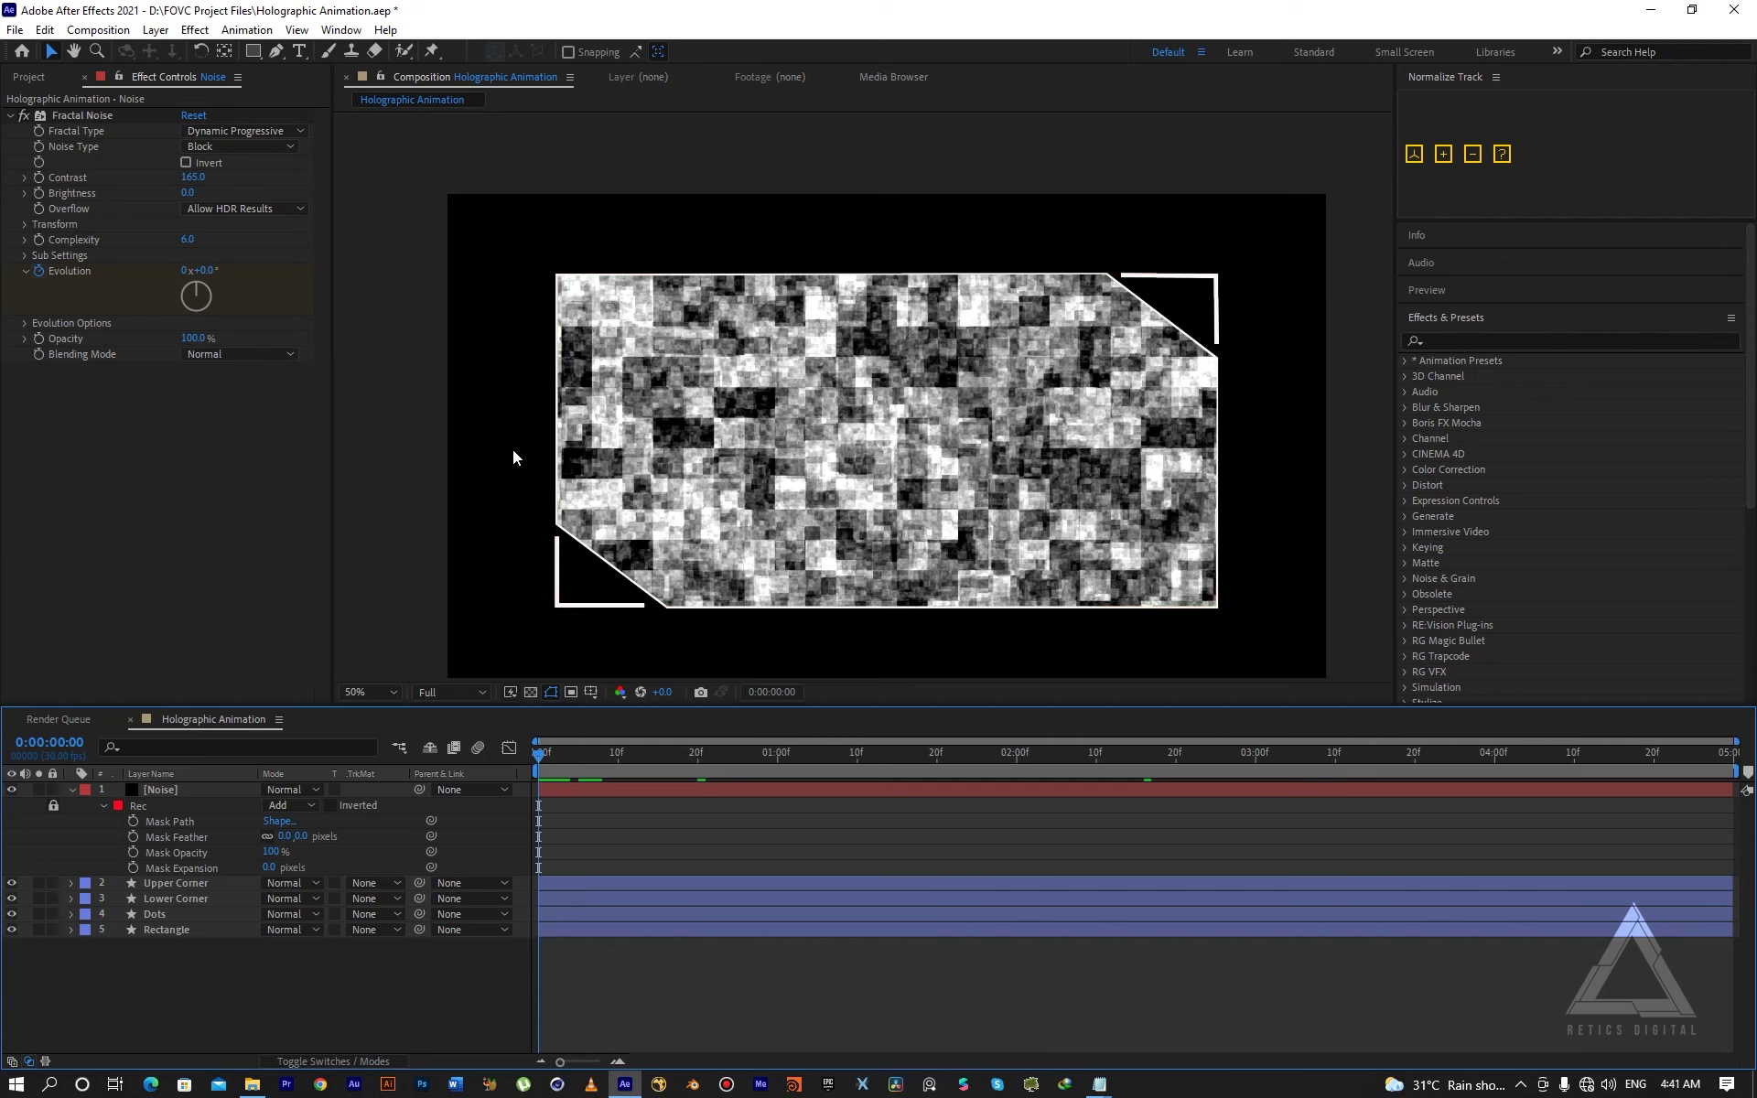
Try drawing a rectangle over the composition's lower half with no layer selected, and delete the resulting shape layer.
click(254, 52)
scroll(662, 455, down, 2)
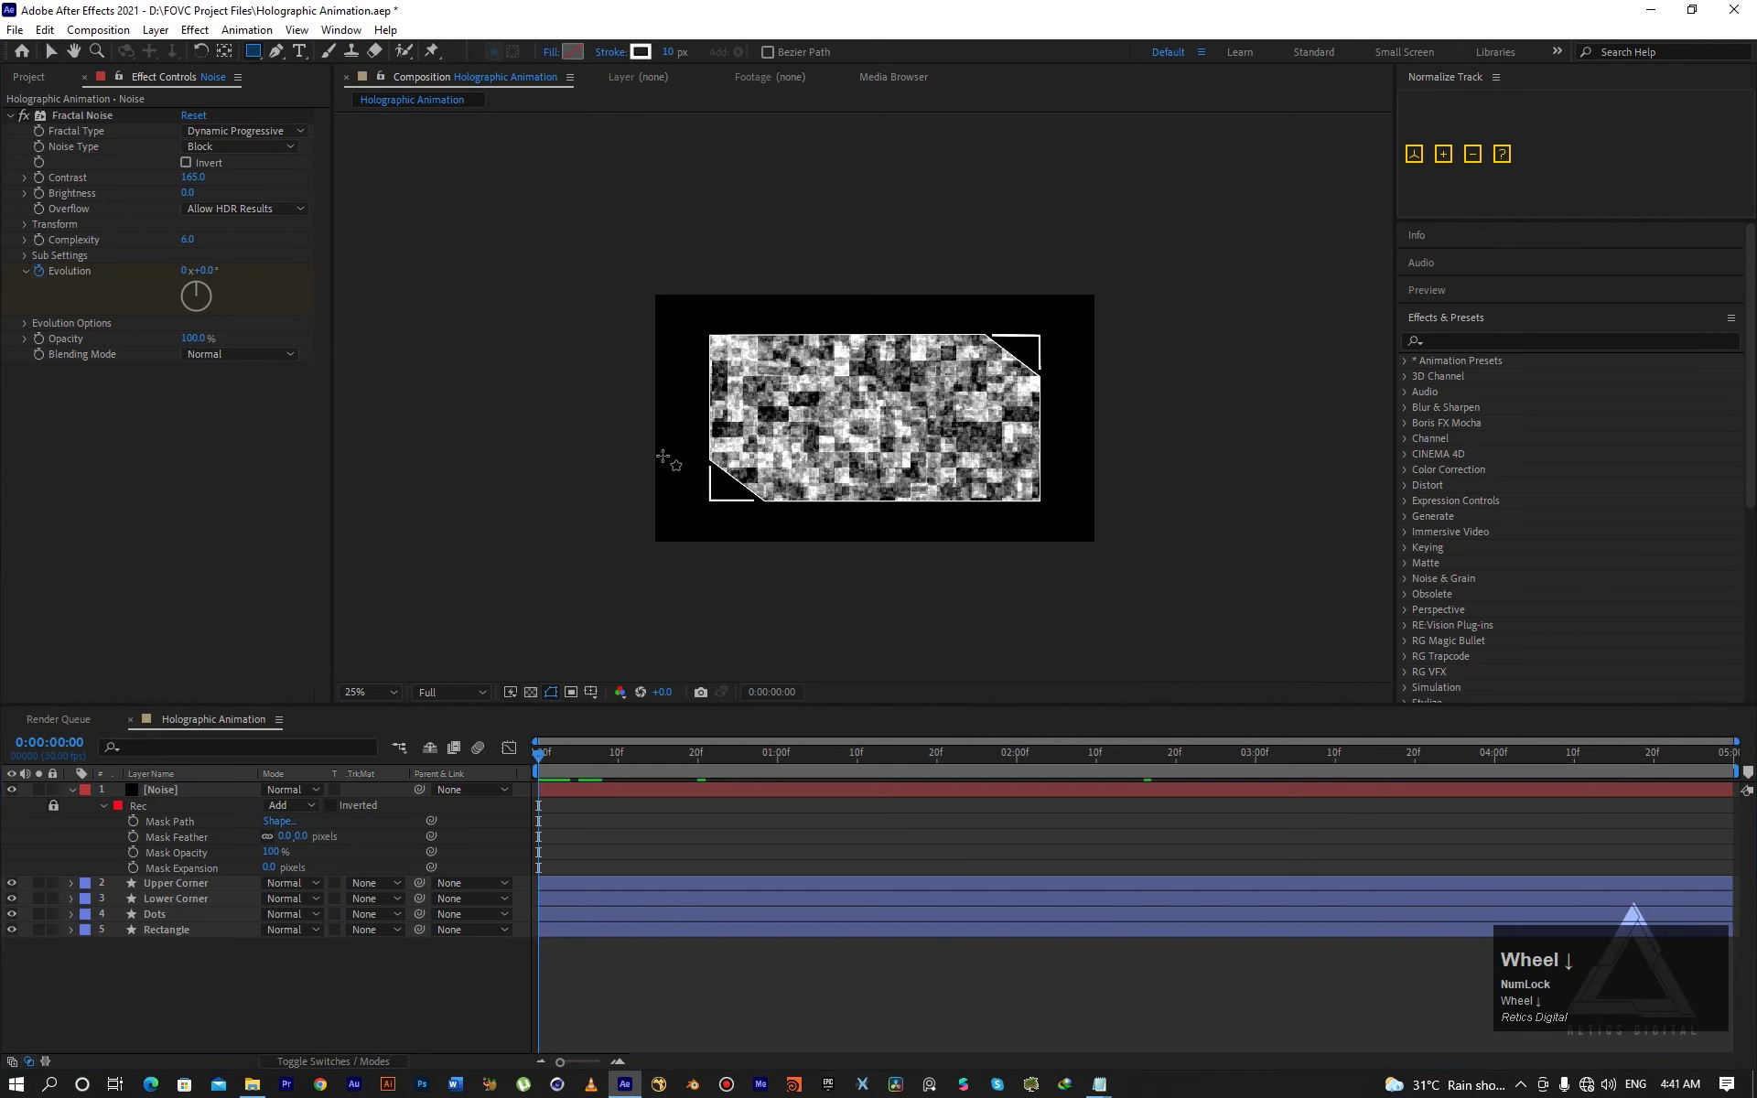
mouse_move(597, 414)
mouse_down()
mouse_move(677, 474)
mouse_move(896, 544)
mouse_move(1114, 579)
mouse_up()
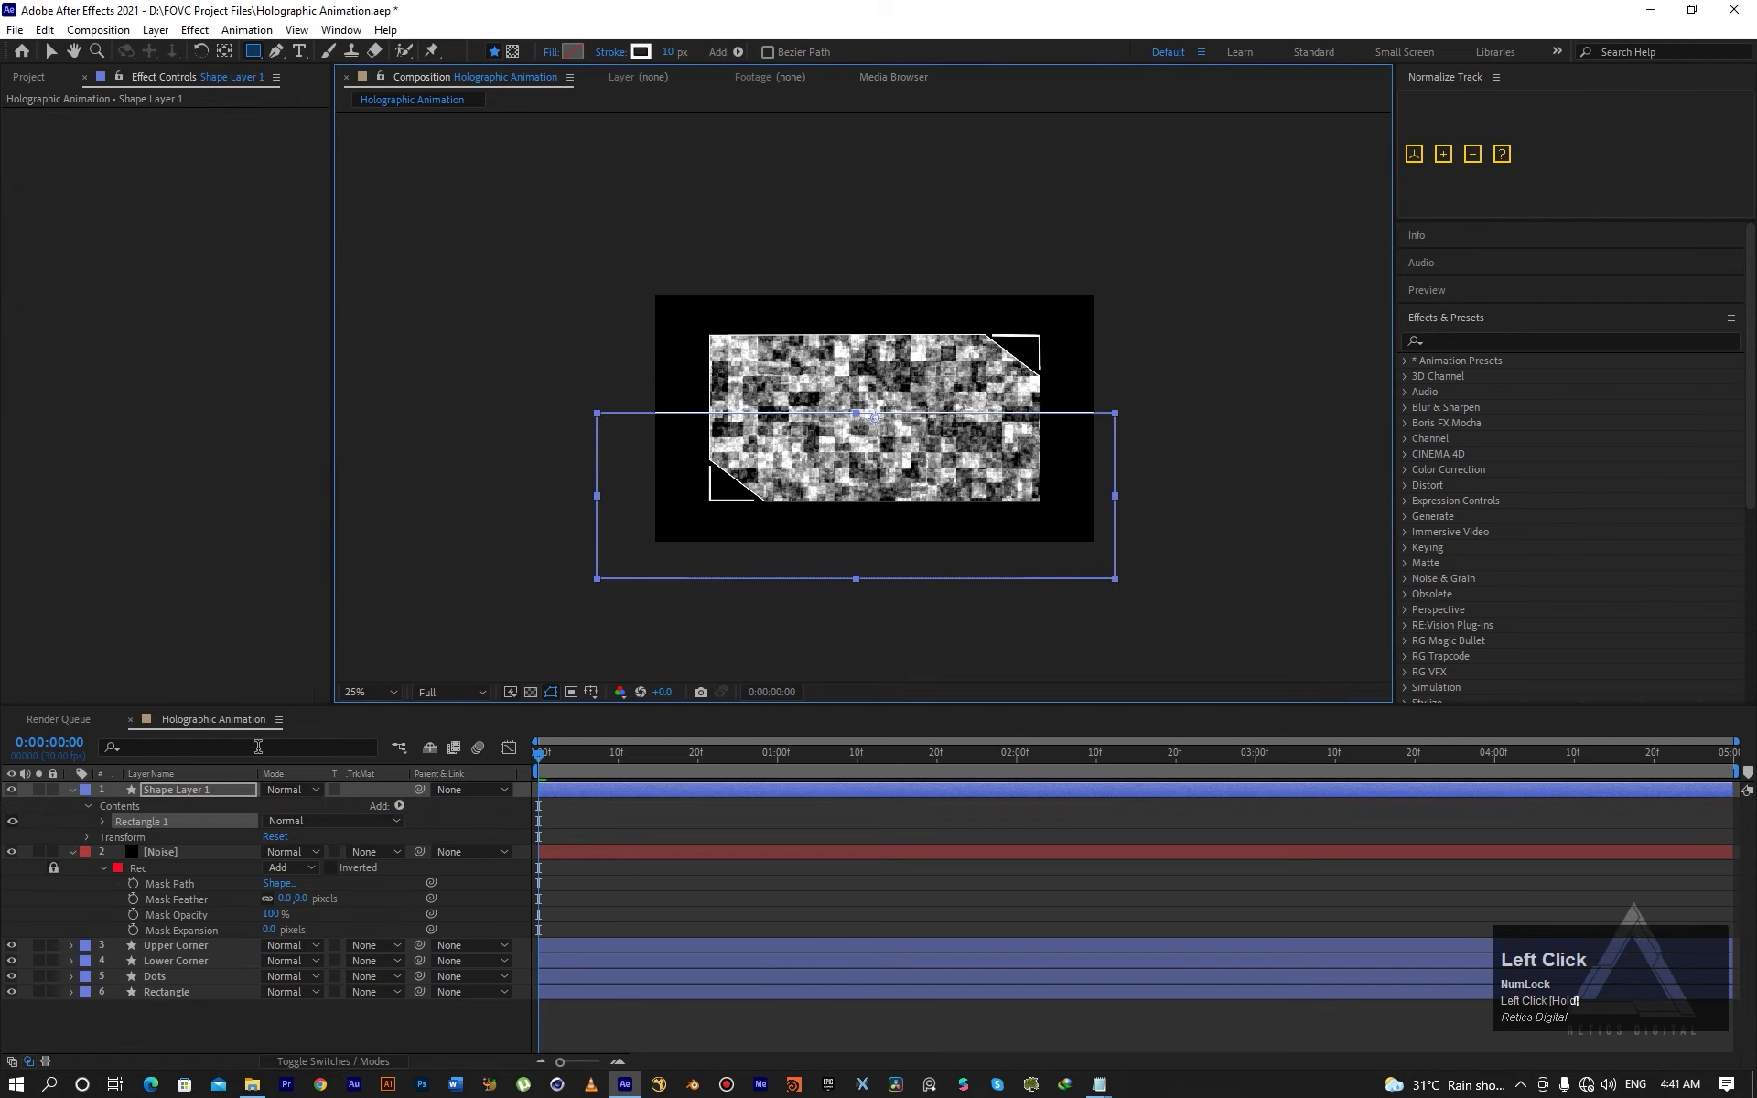
click(206, 788)
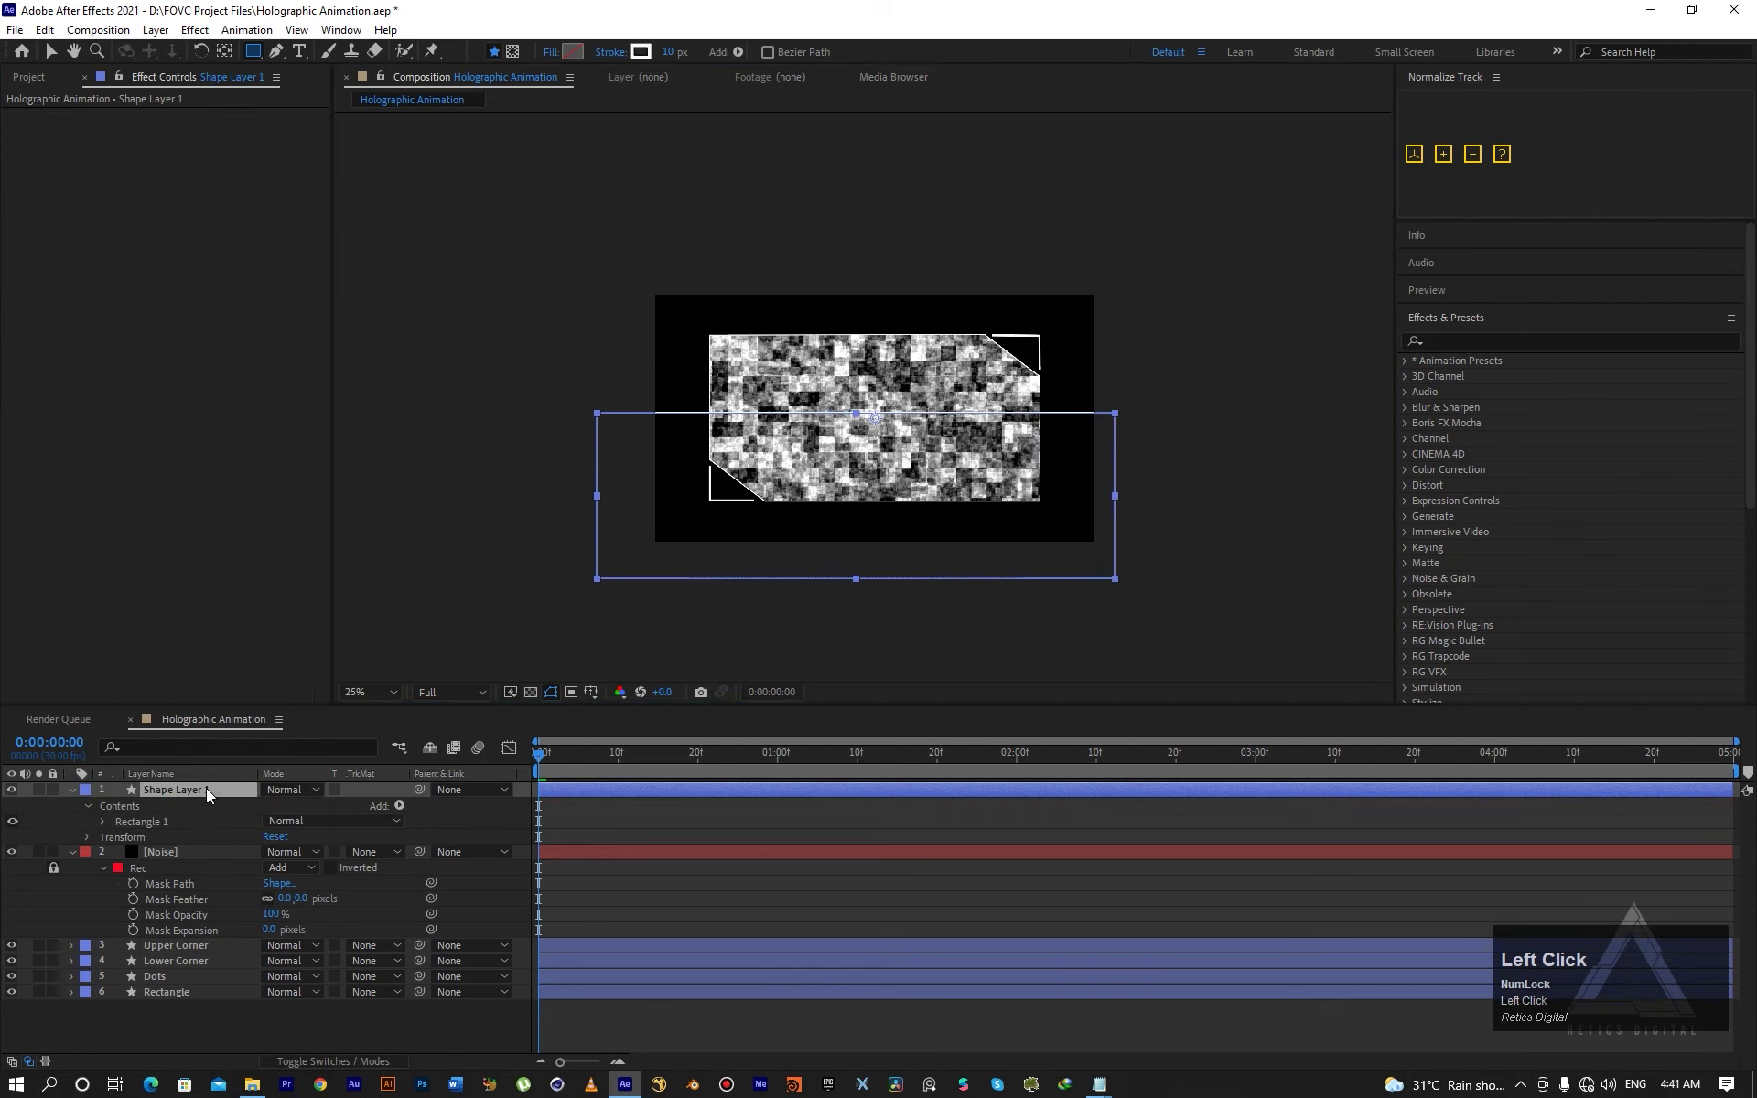
key(Delete)
Draw a rectangular mask over the lower half of the Noise layer, try Subtract, and set its mode to Intersect.
click(207, 789)
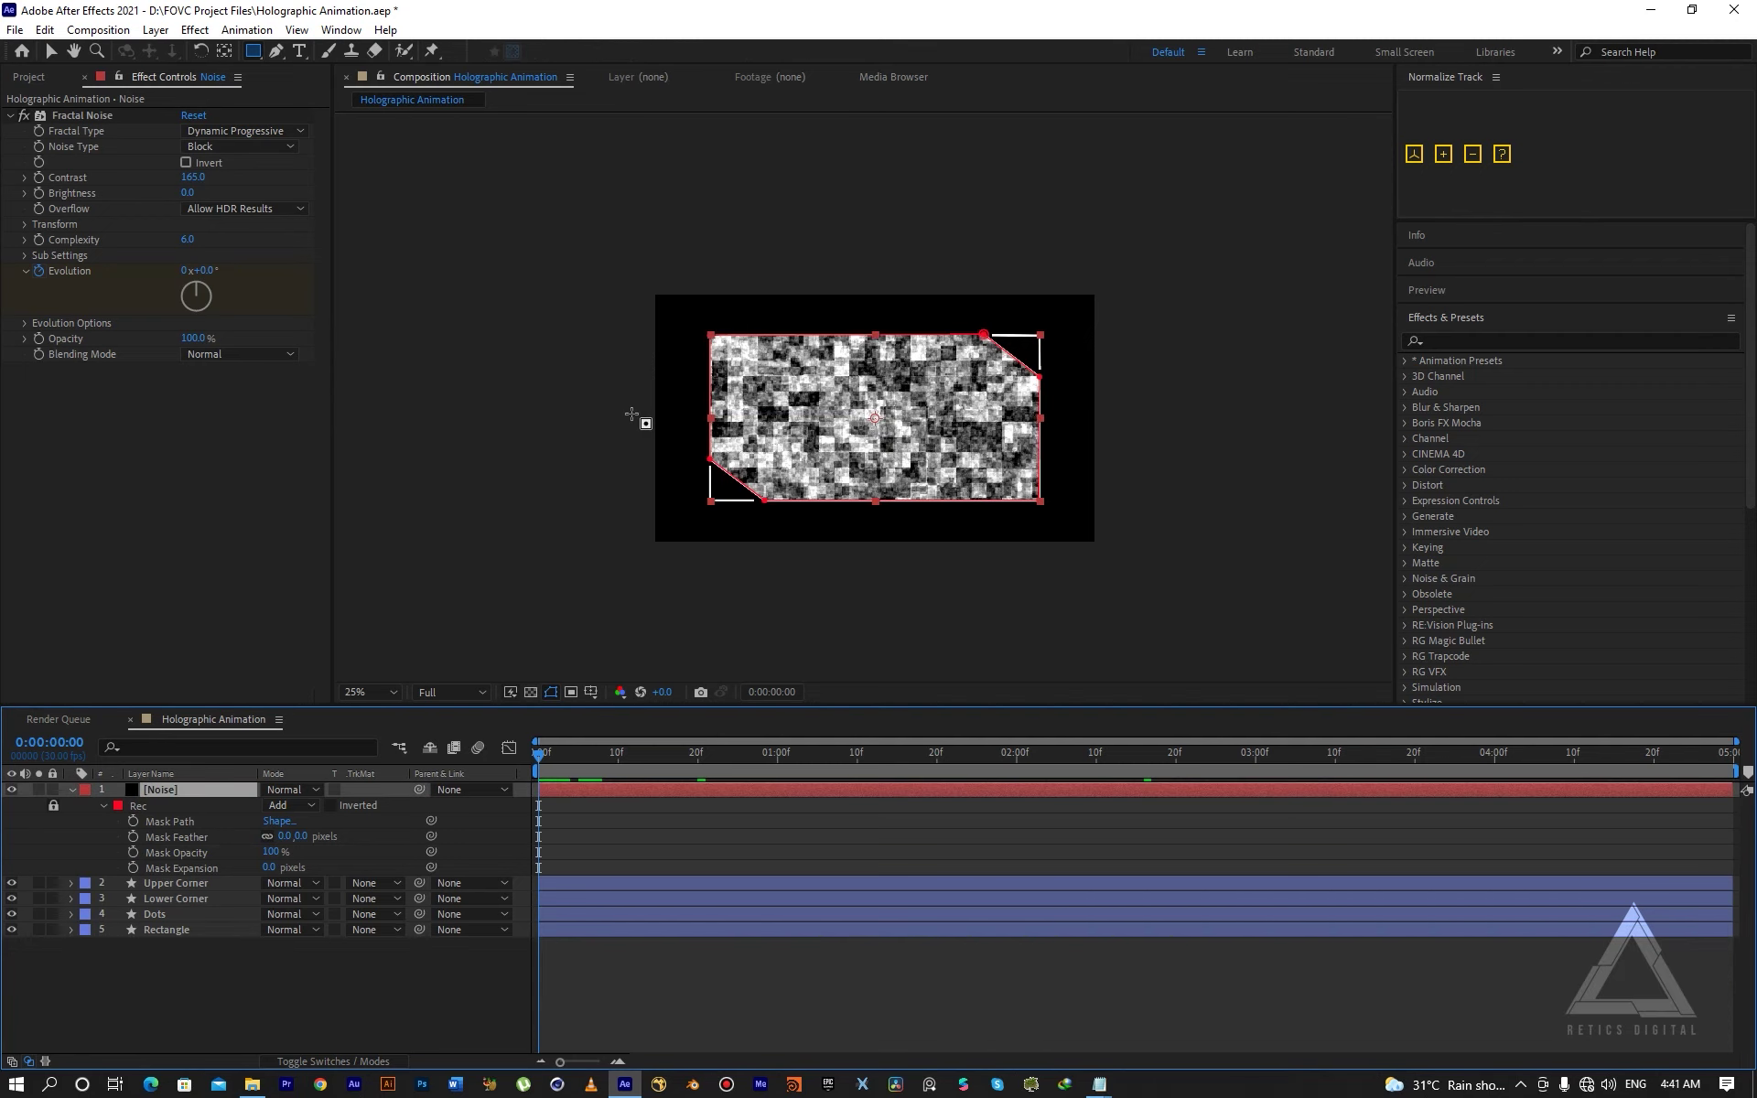
drag(630, 413, 1105, 567)
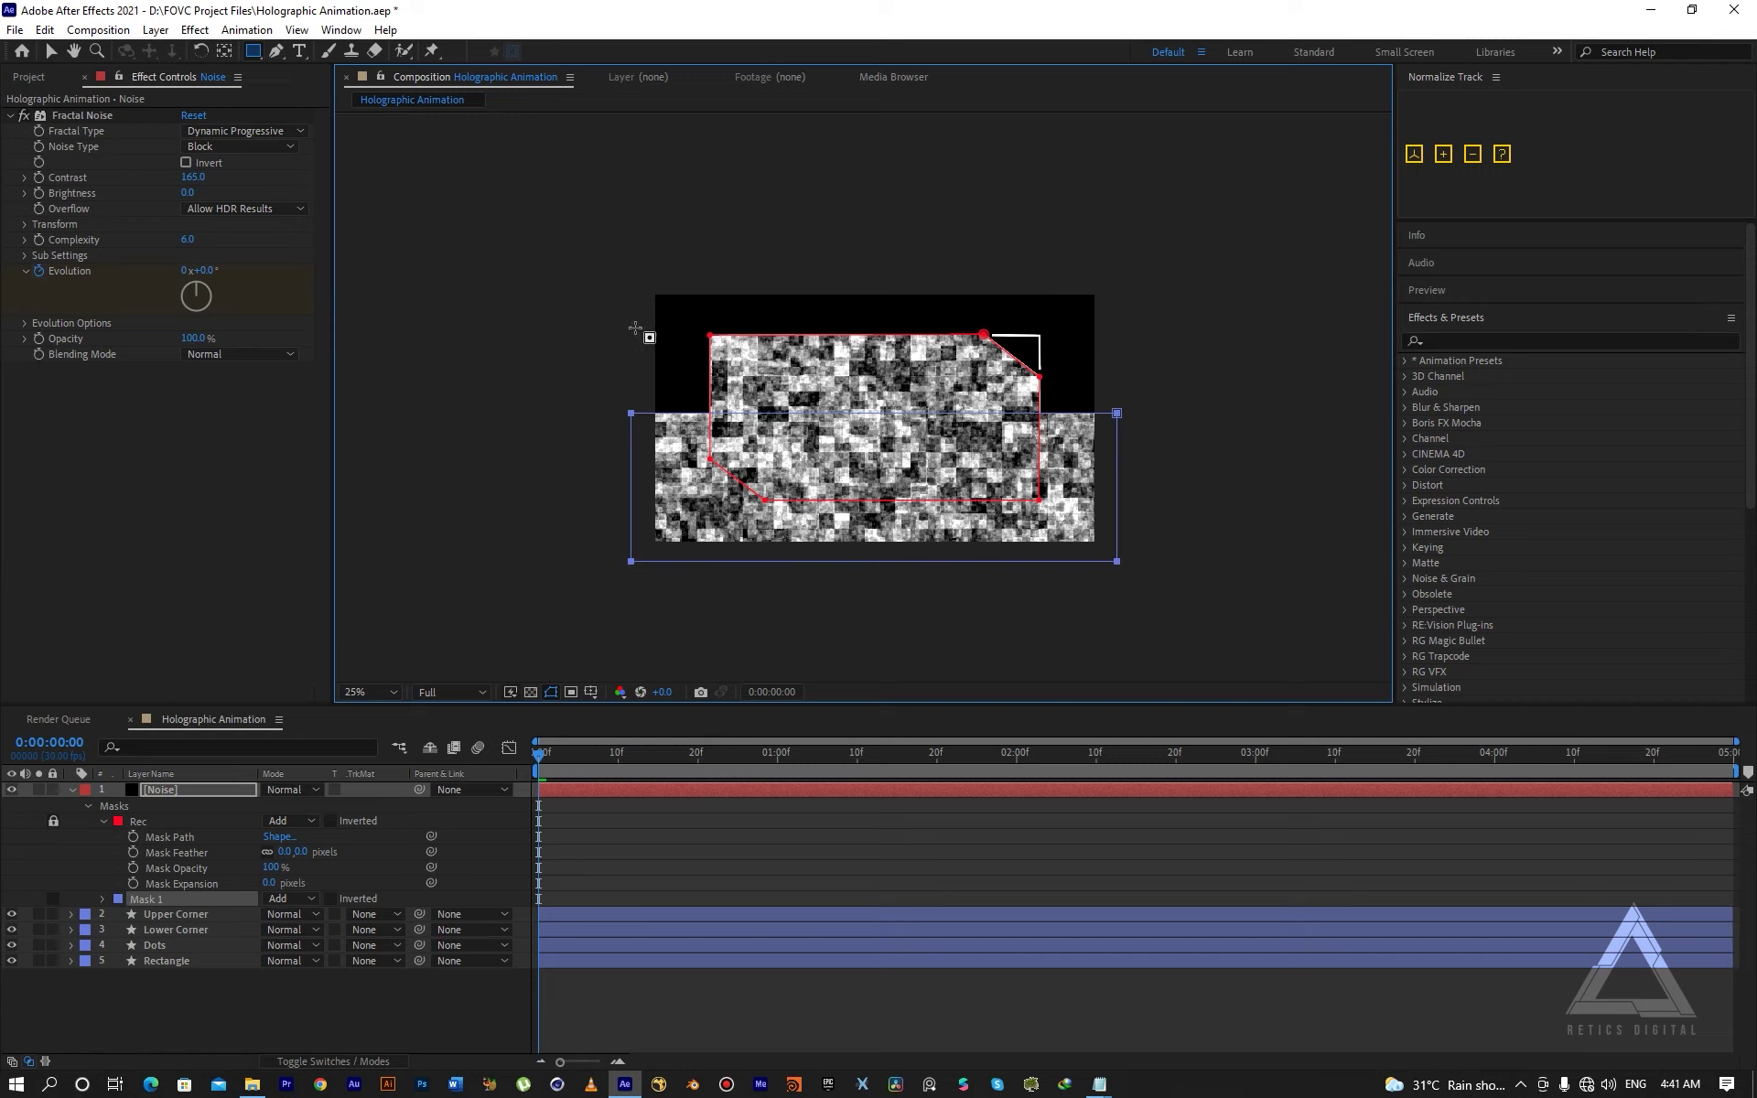
click(275, 893)
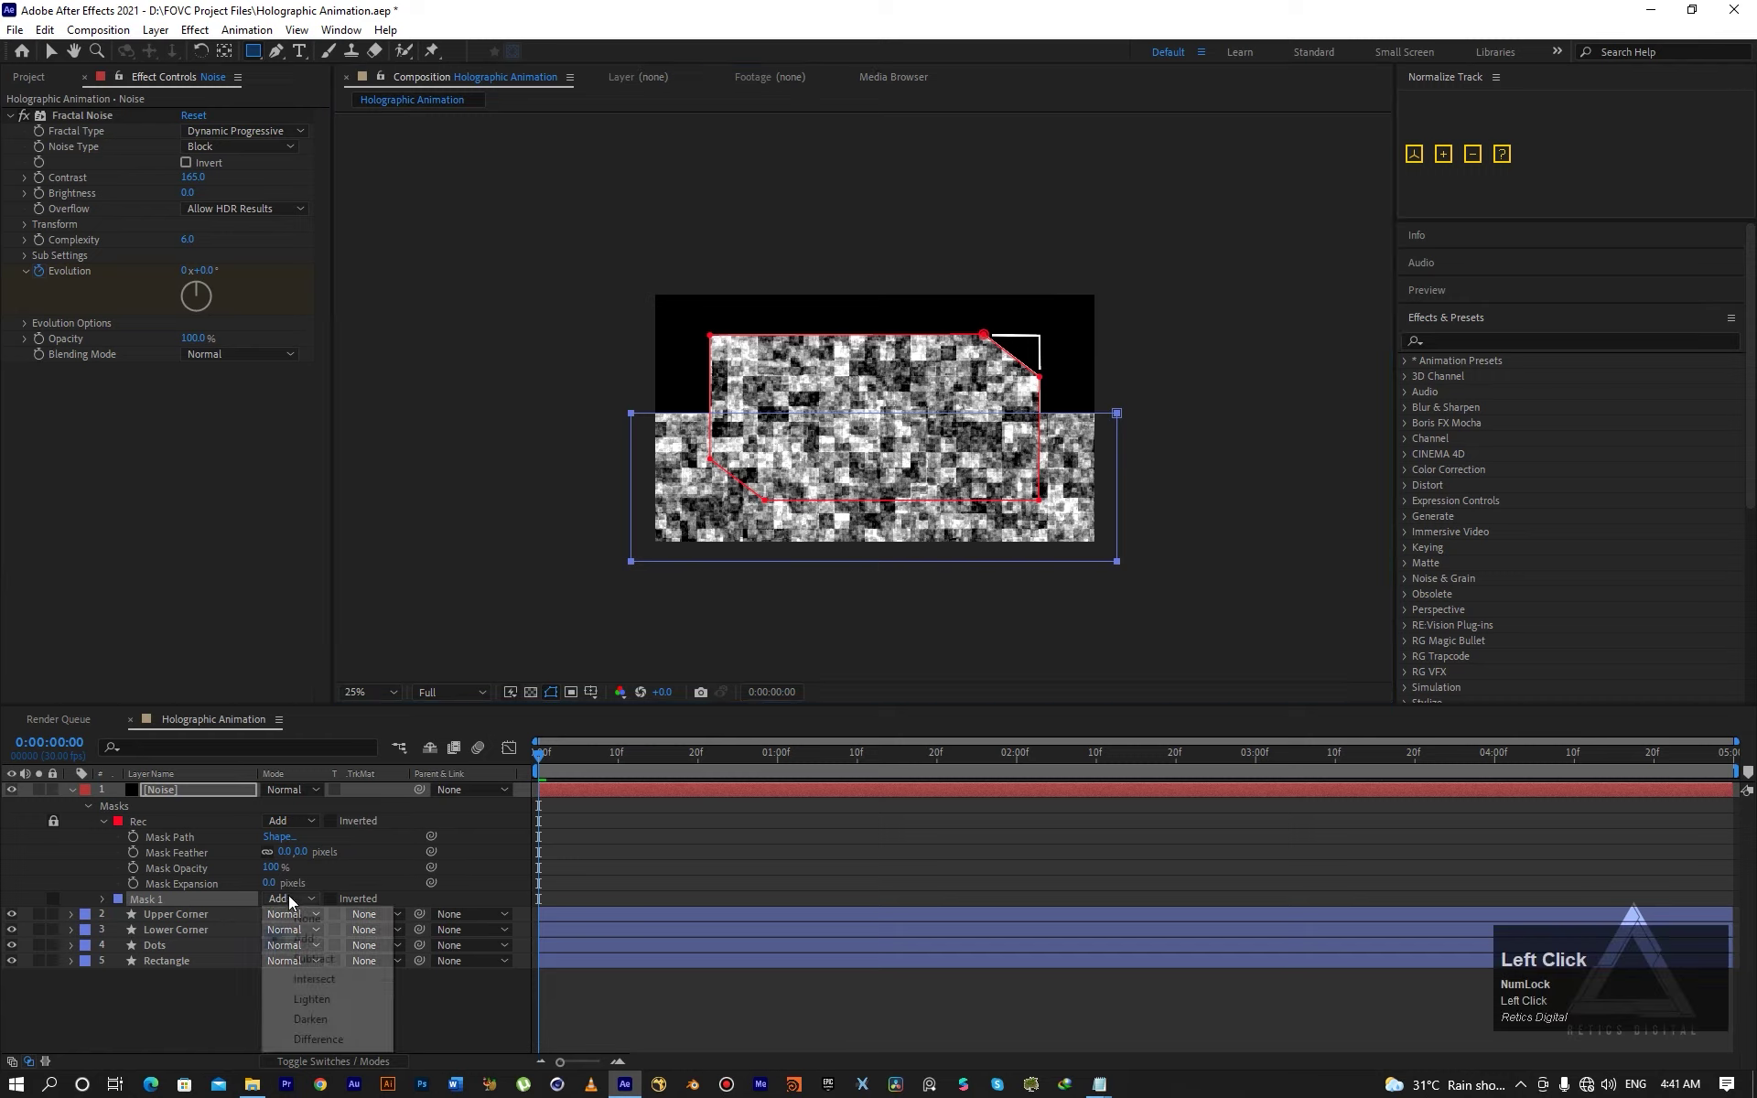
click(307, 959)
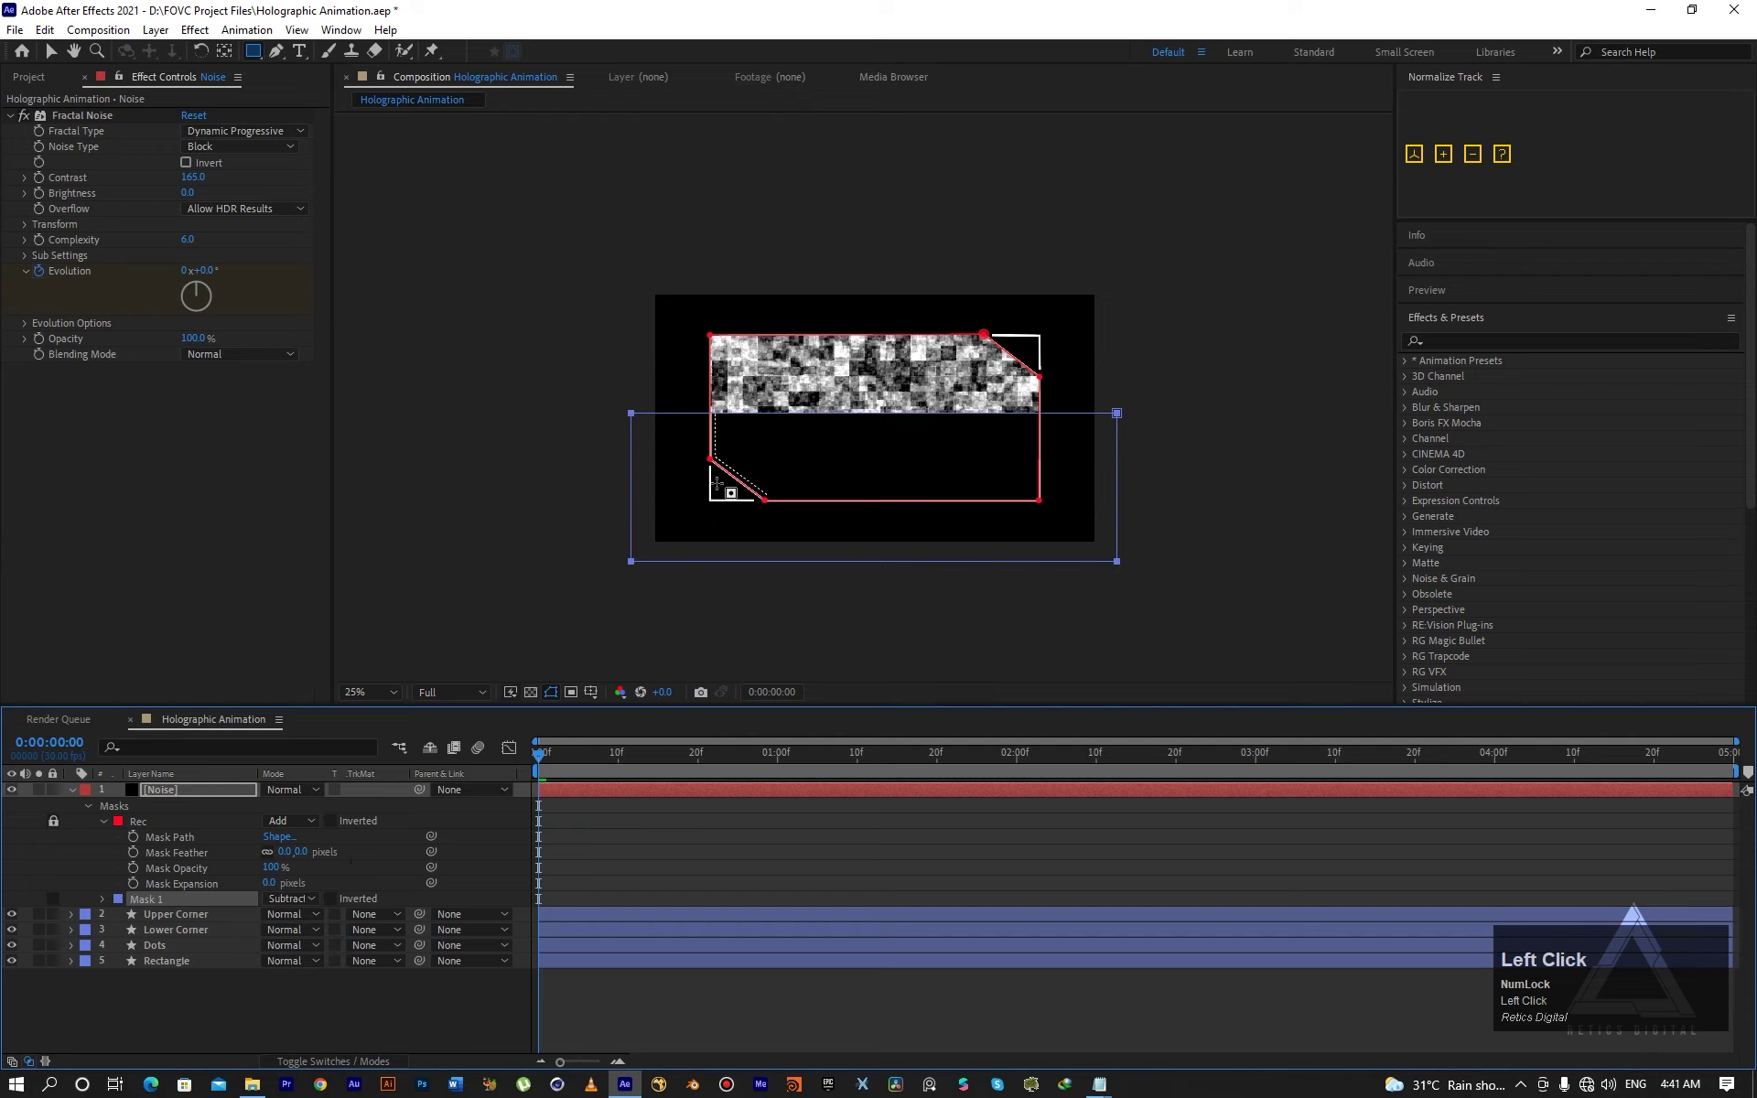
click(302, 899)
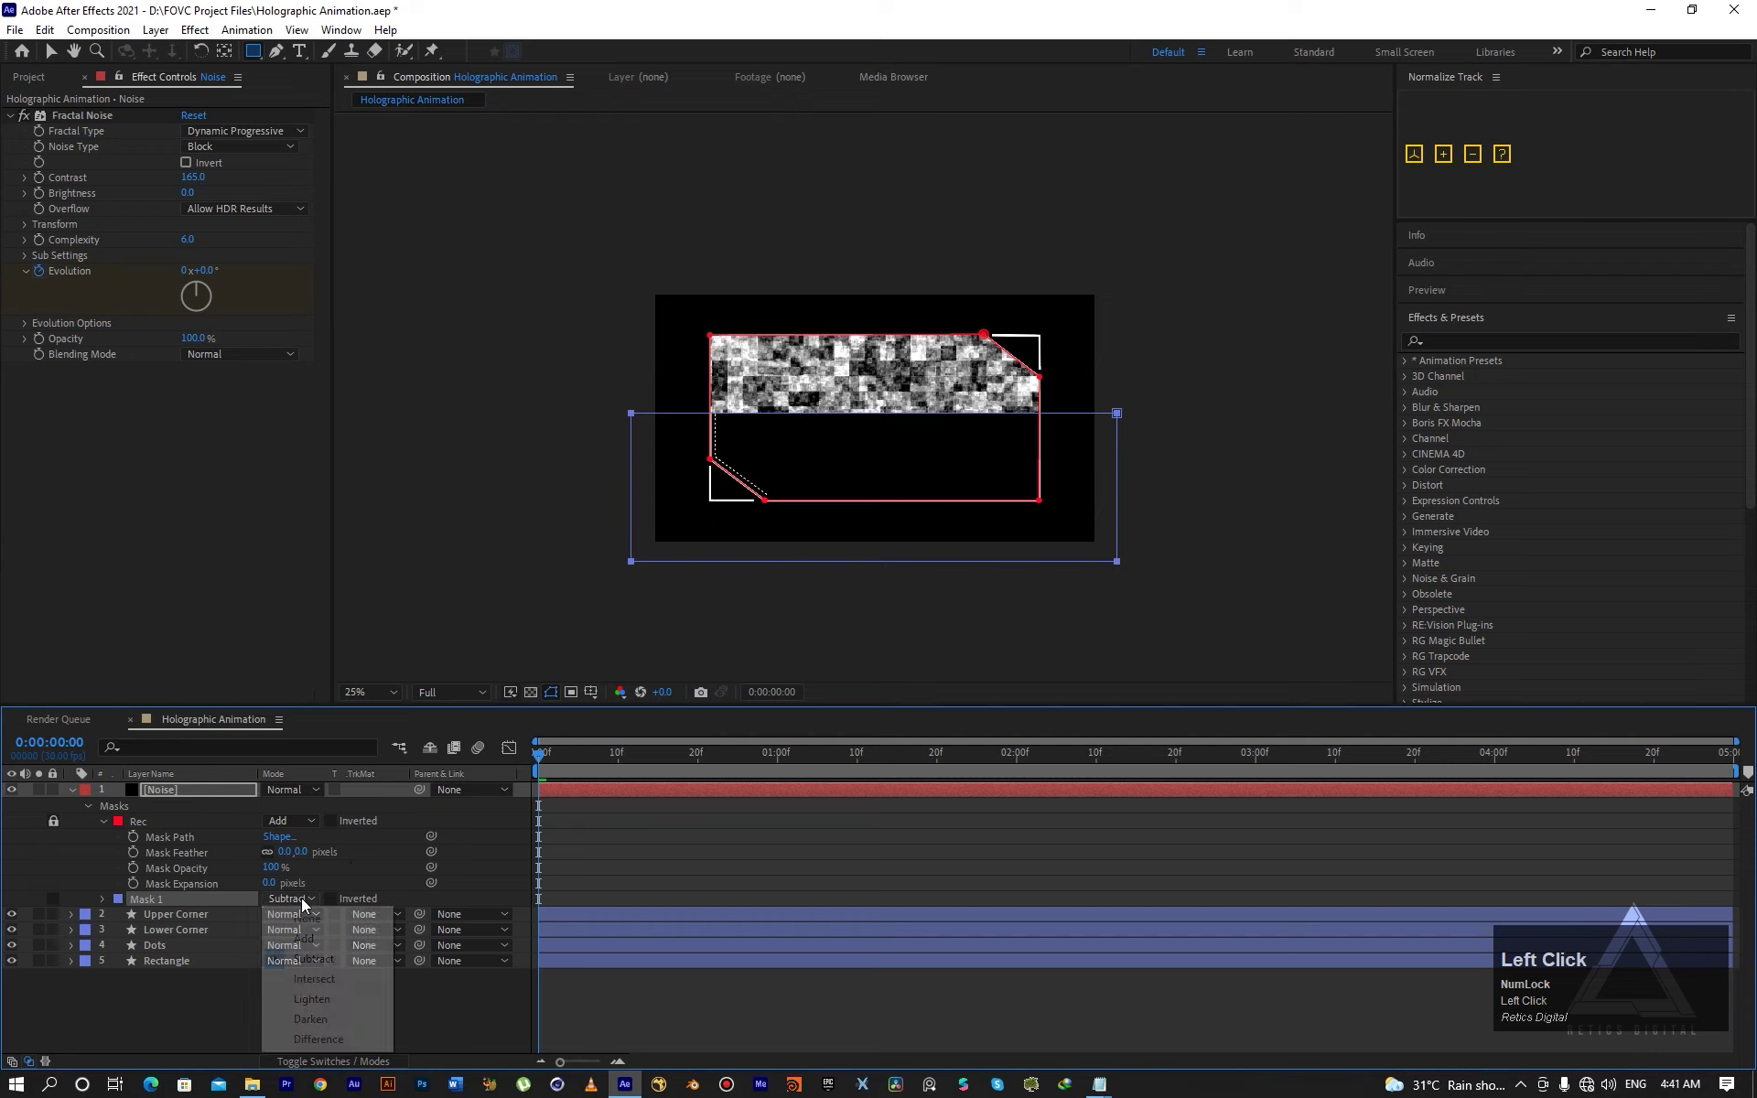
click(312, 980)
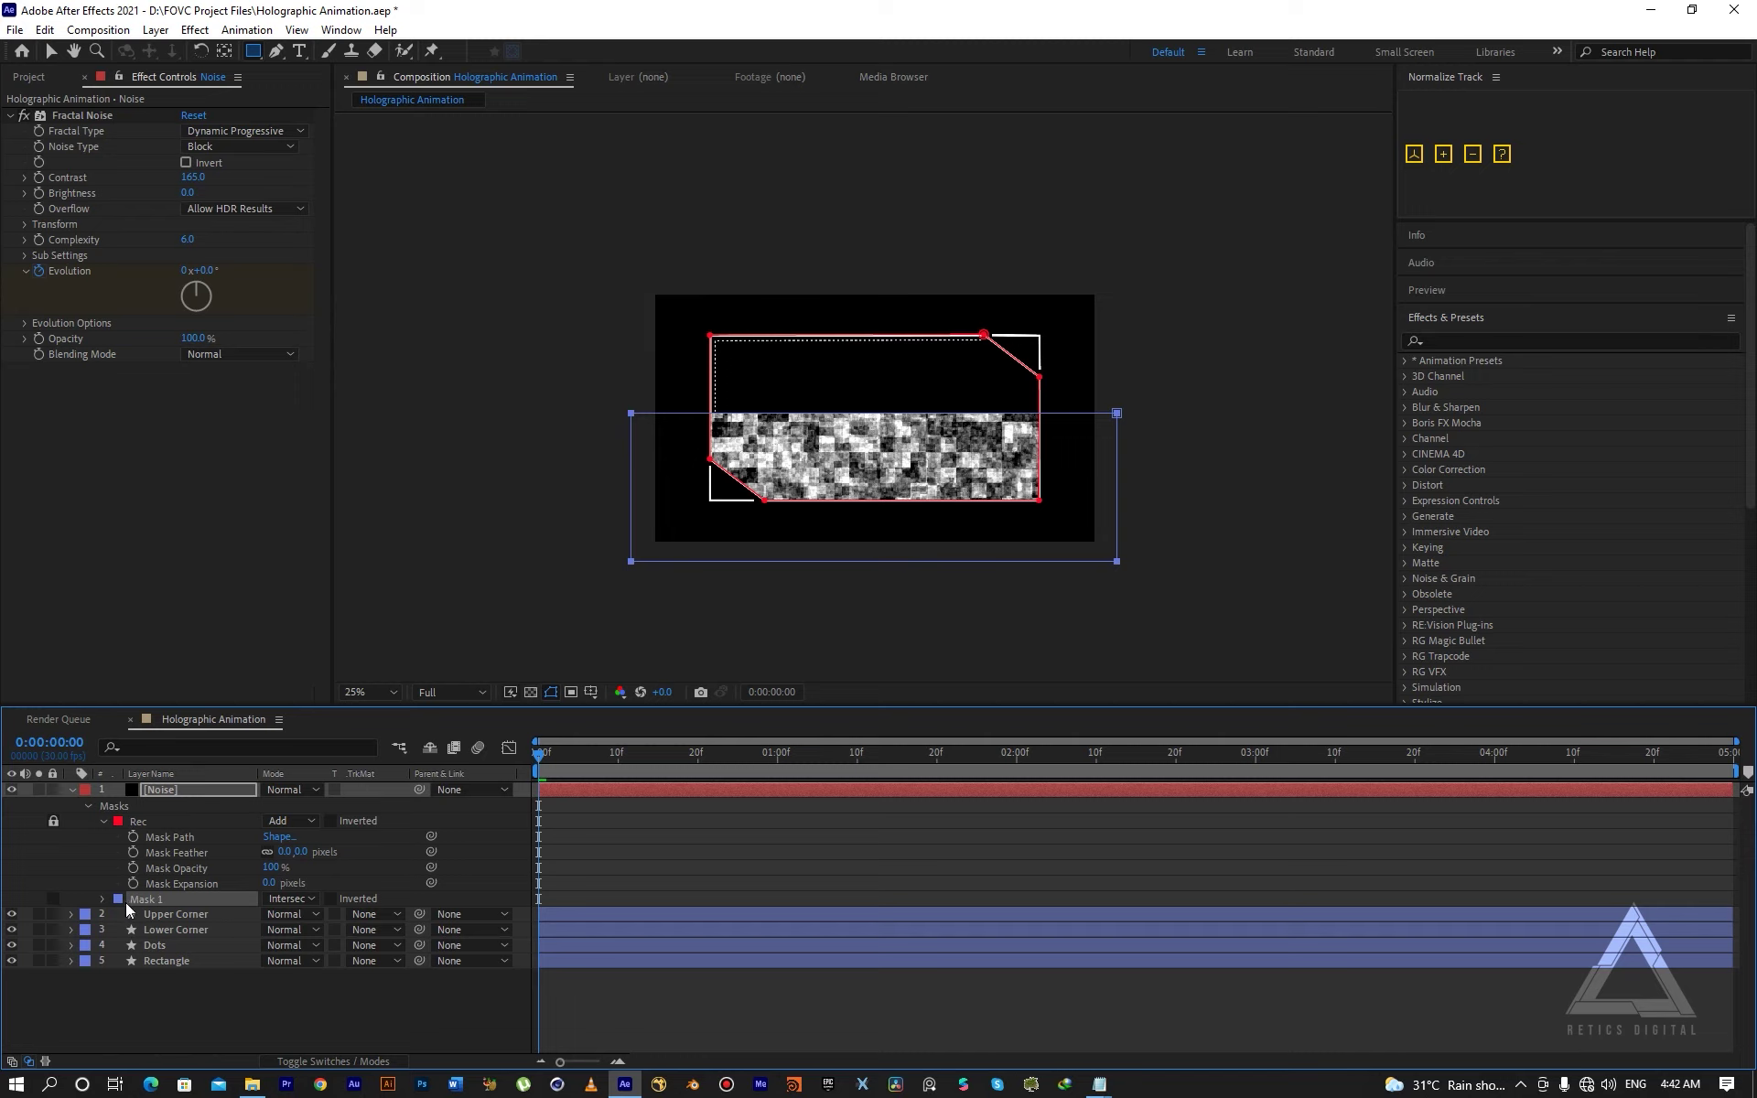
Collapse the Rec mask's properties and set the feather of Mask 1 to 503 pixels.
click(100, 822)
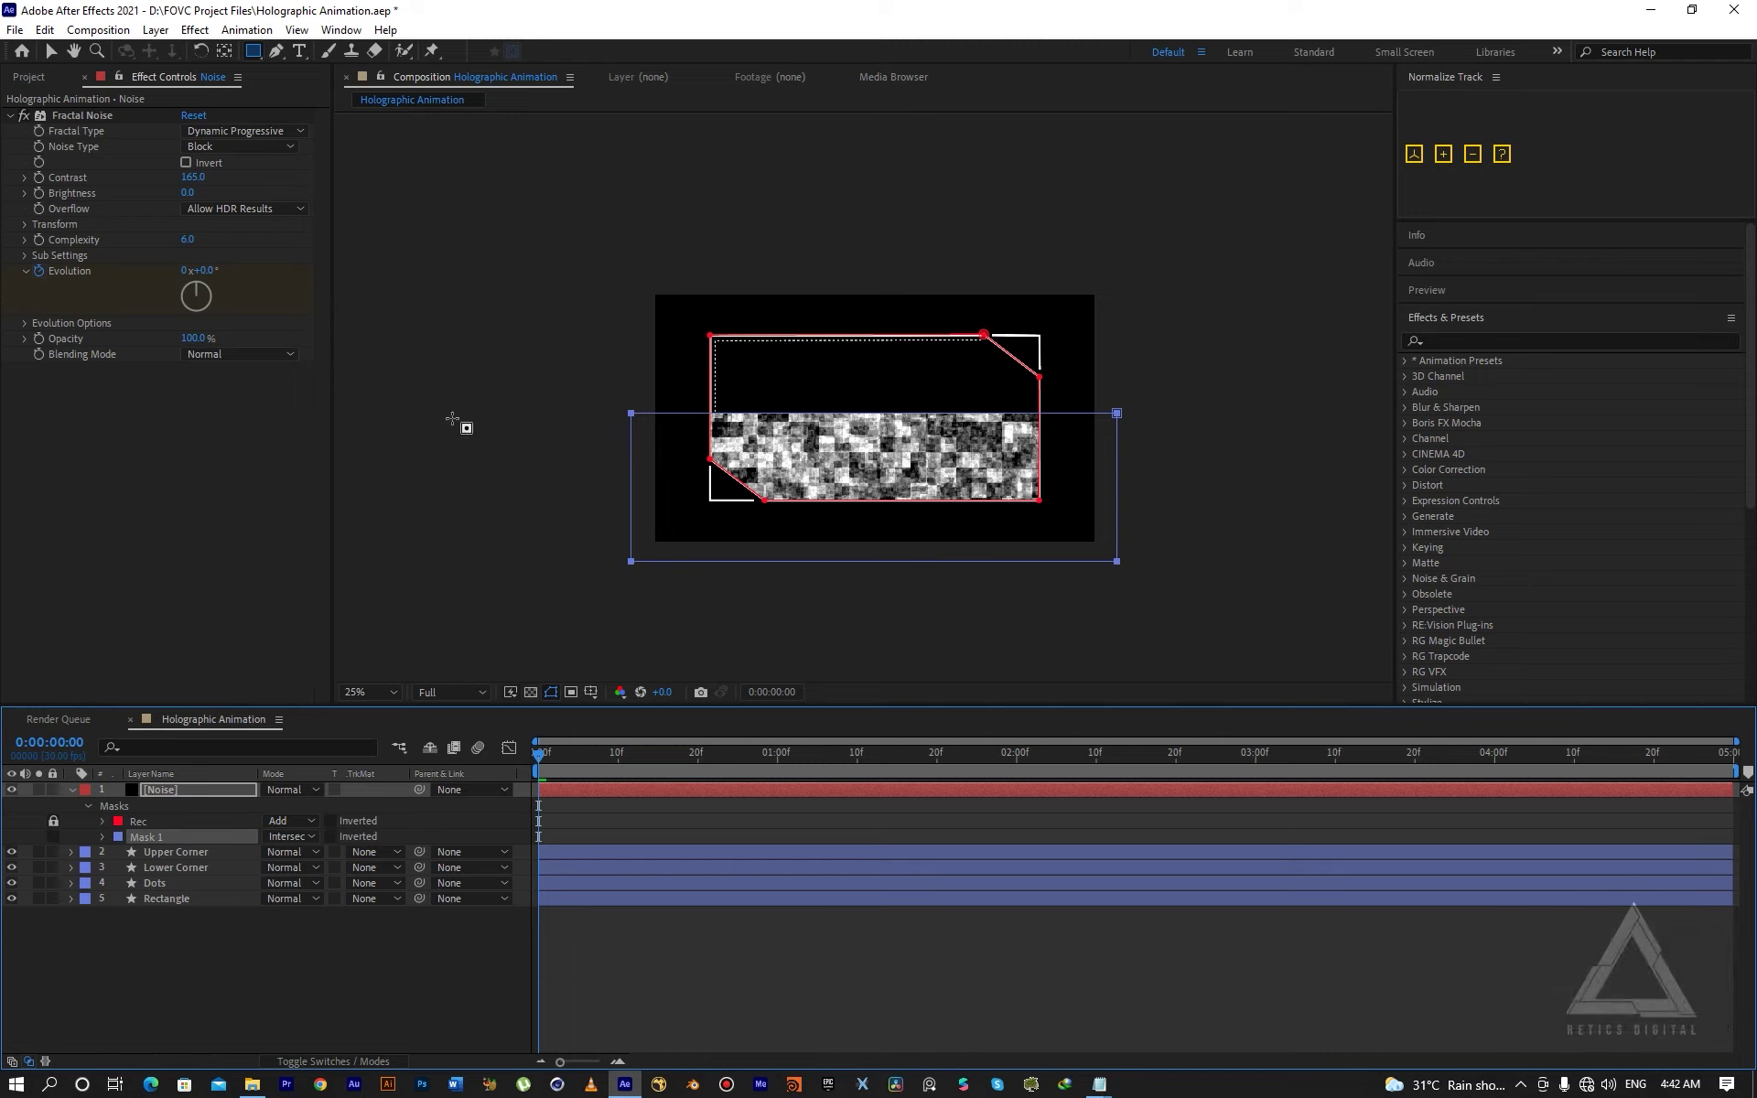
key(v)
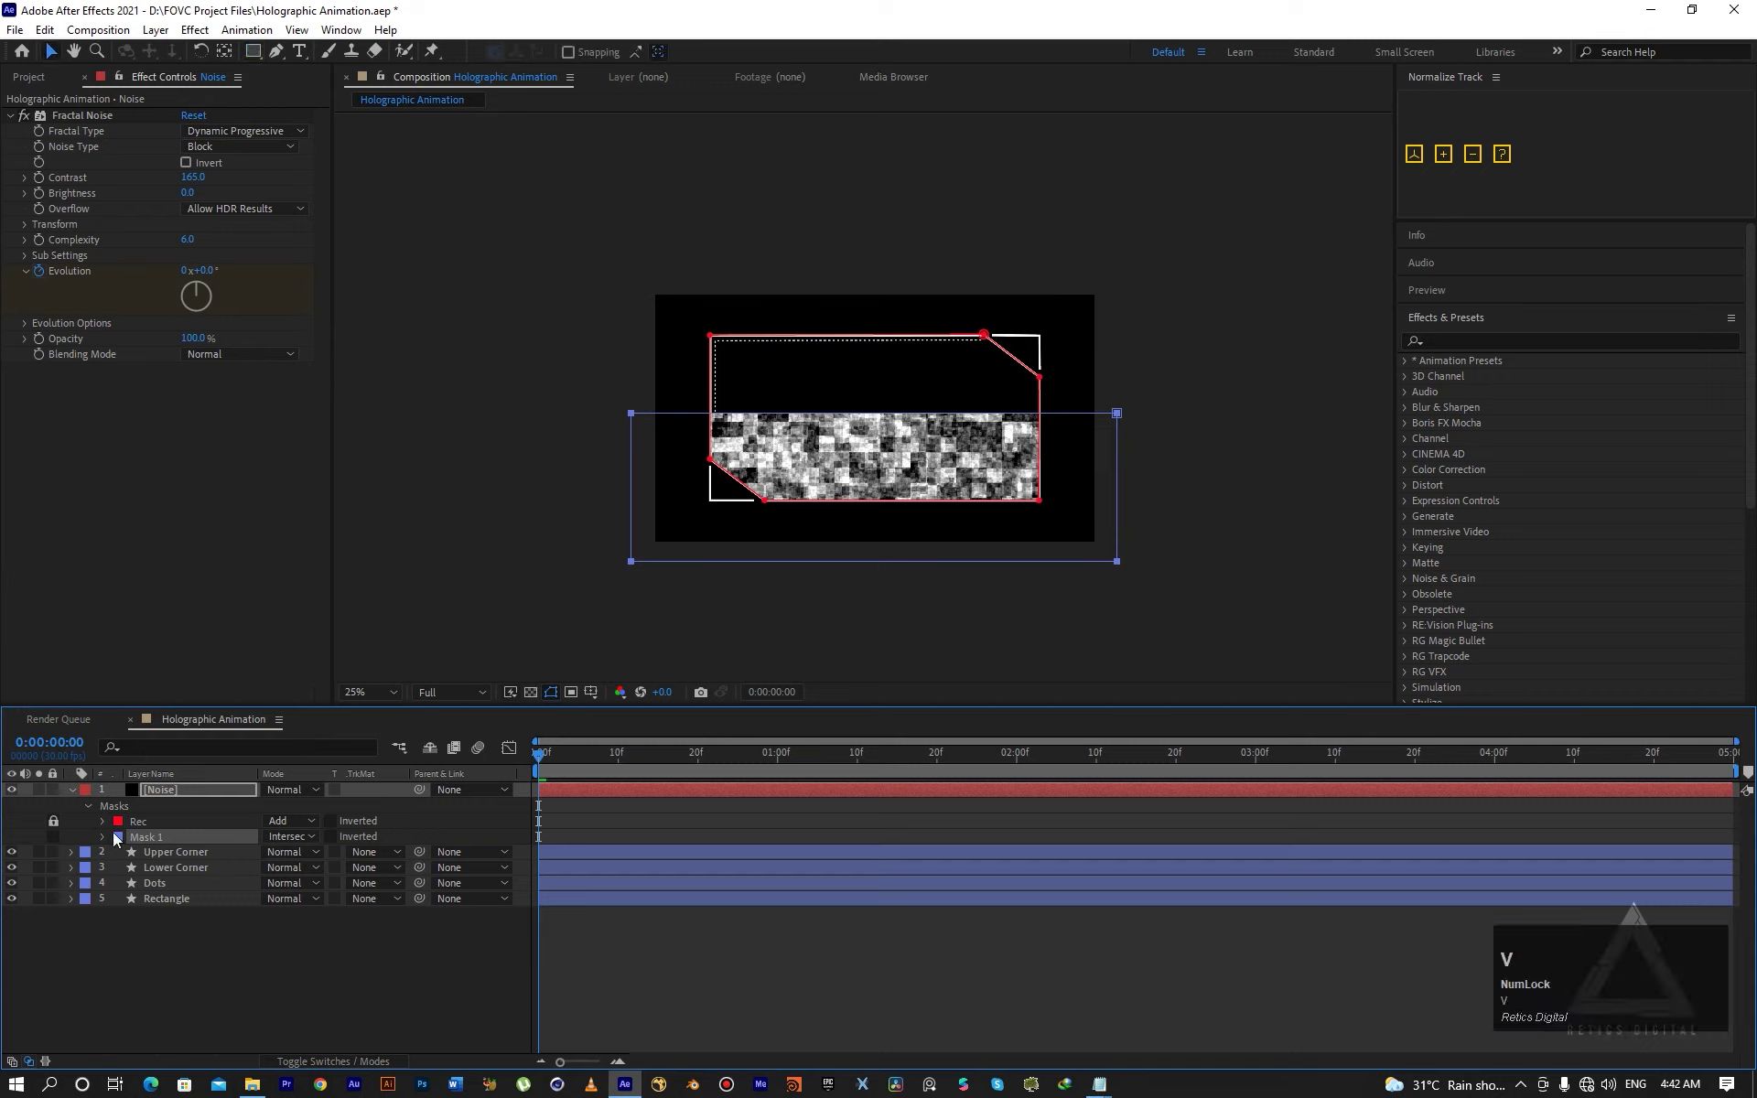
click(162, 836)
click(106, 837)
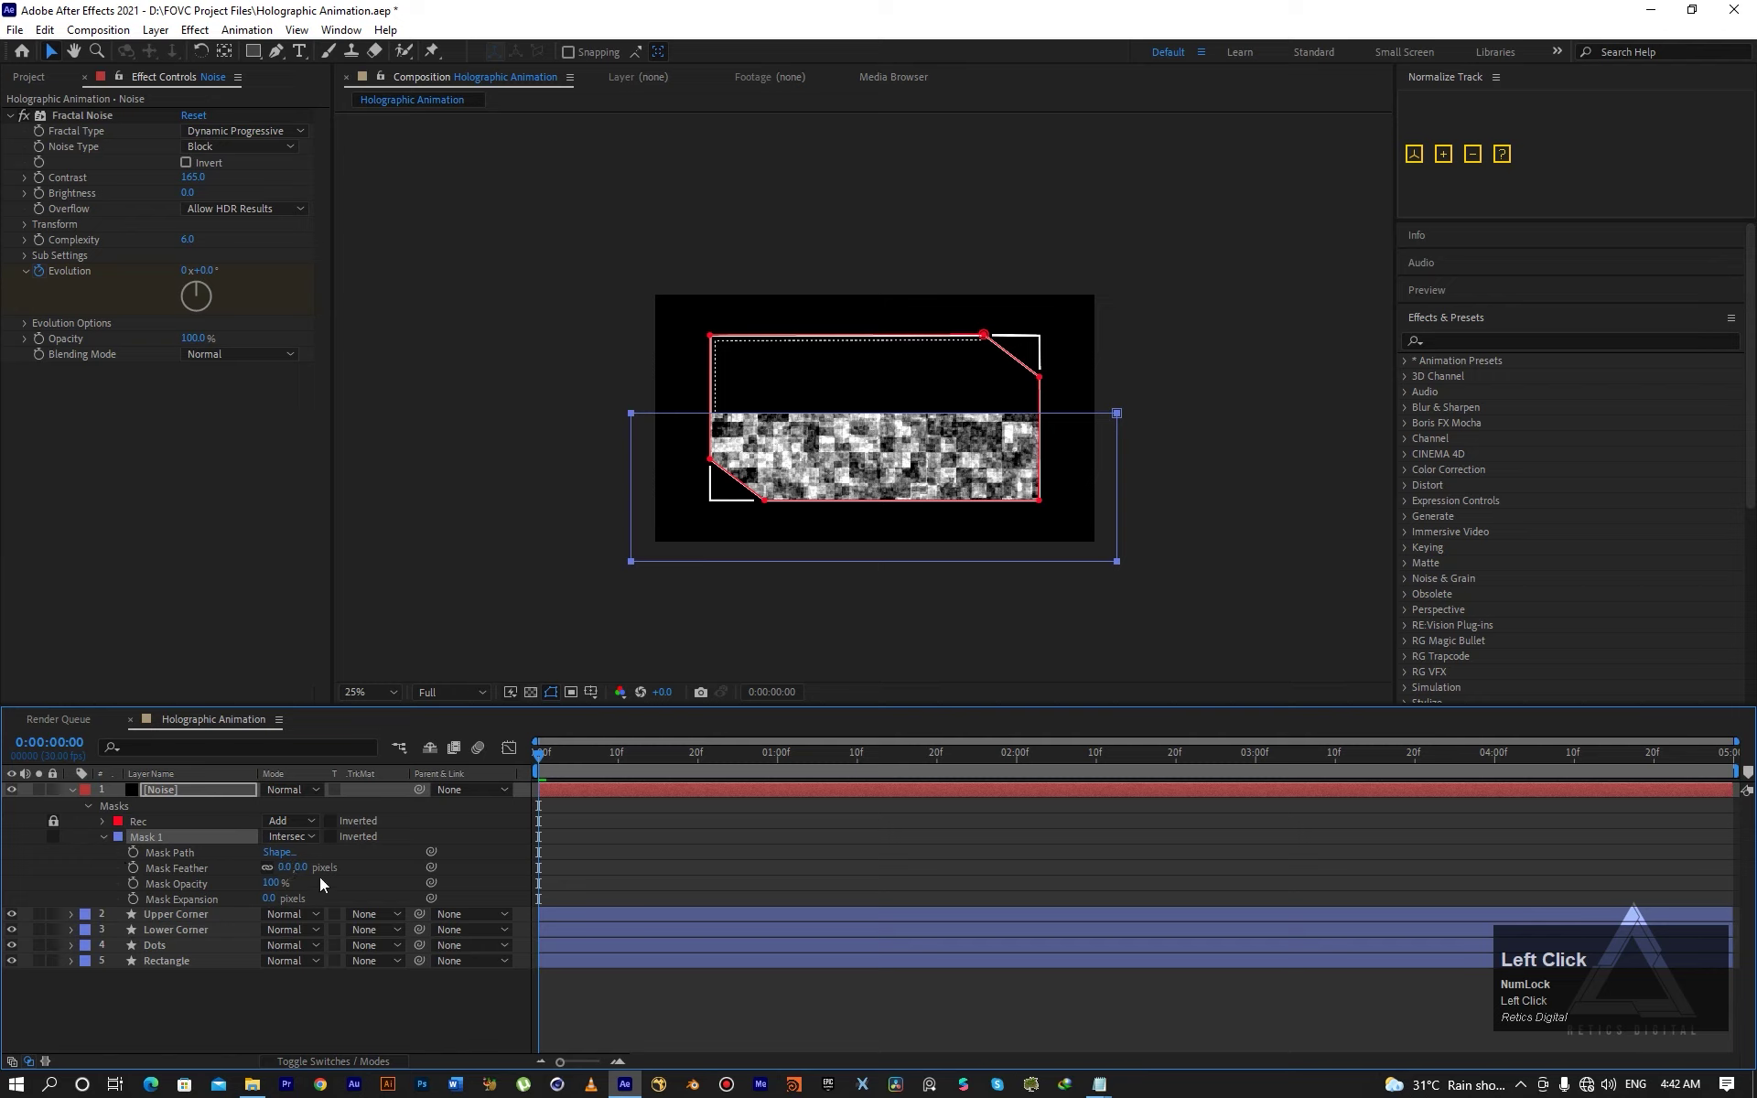
drag(298, 866, 760, 868)
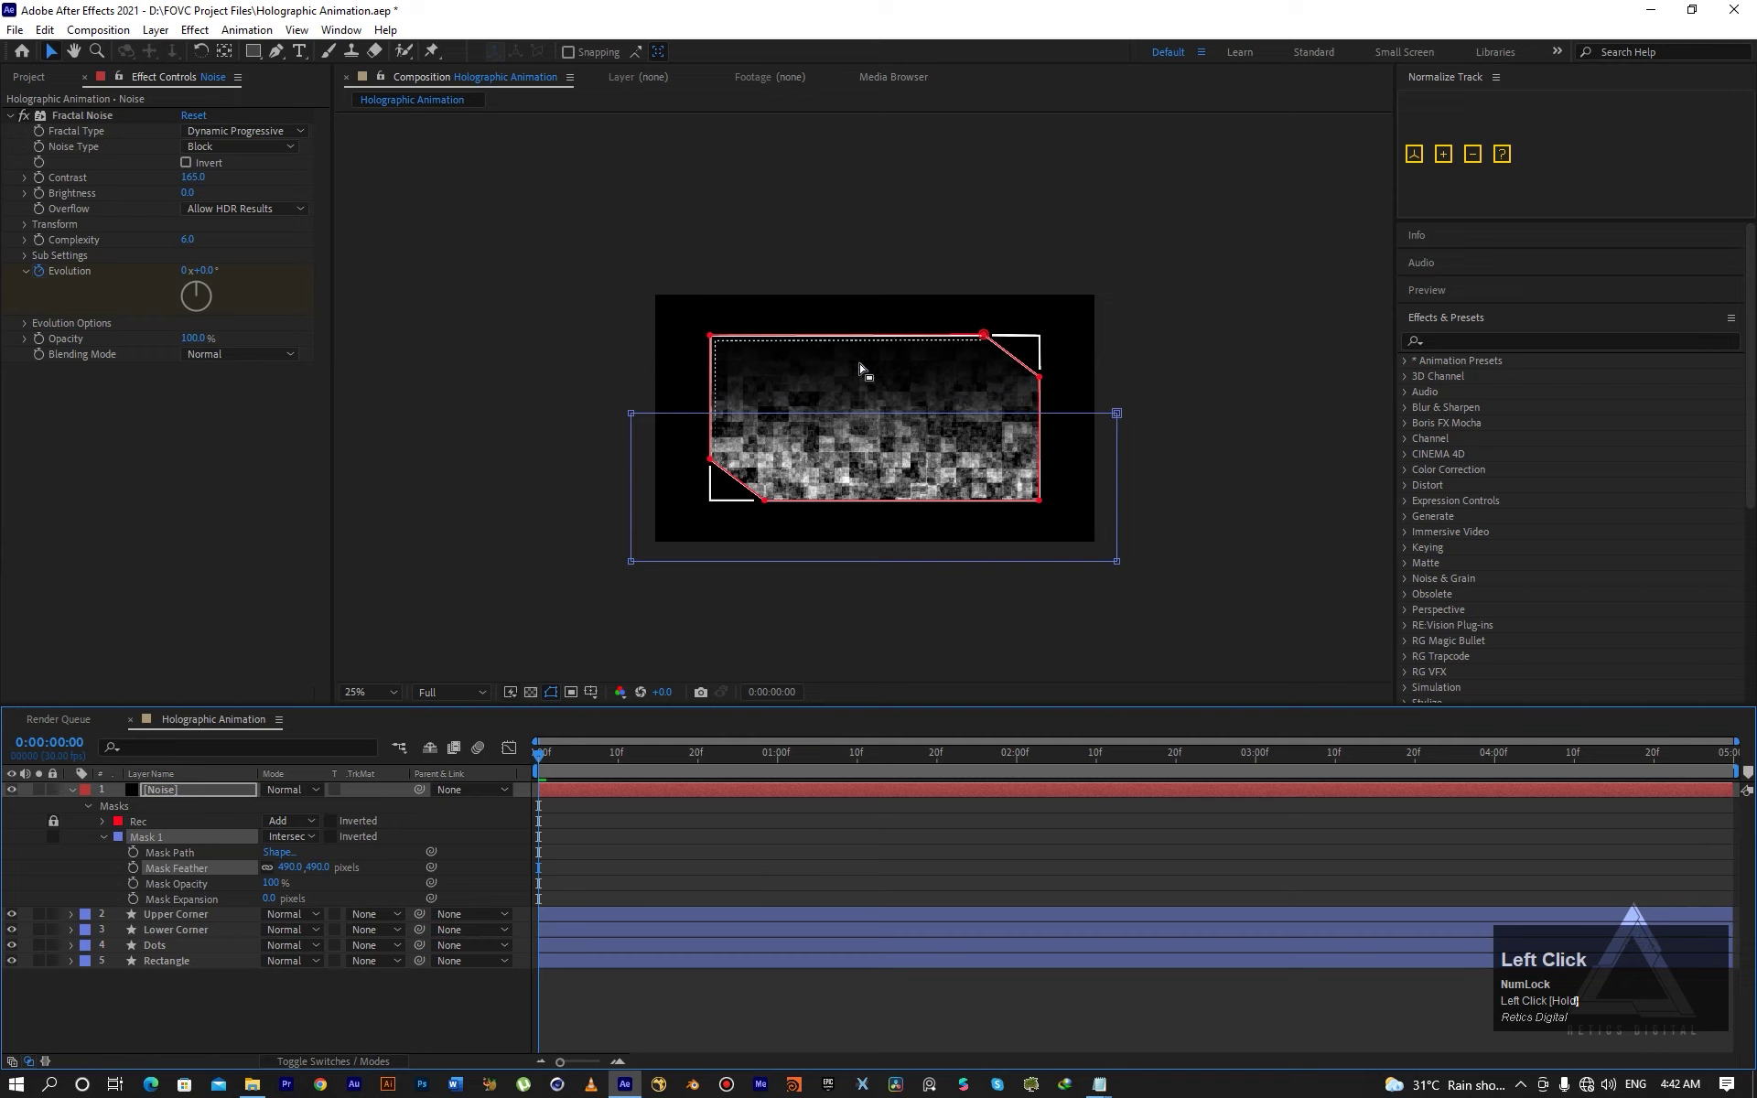
drag(327, 870, 339, 868)
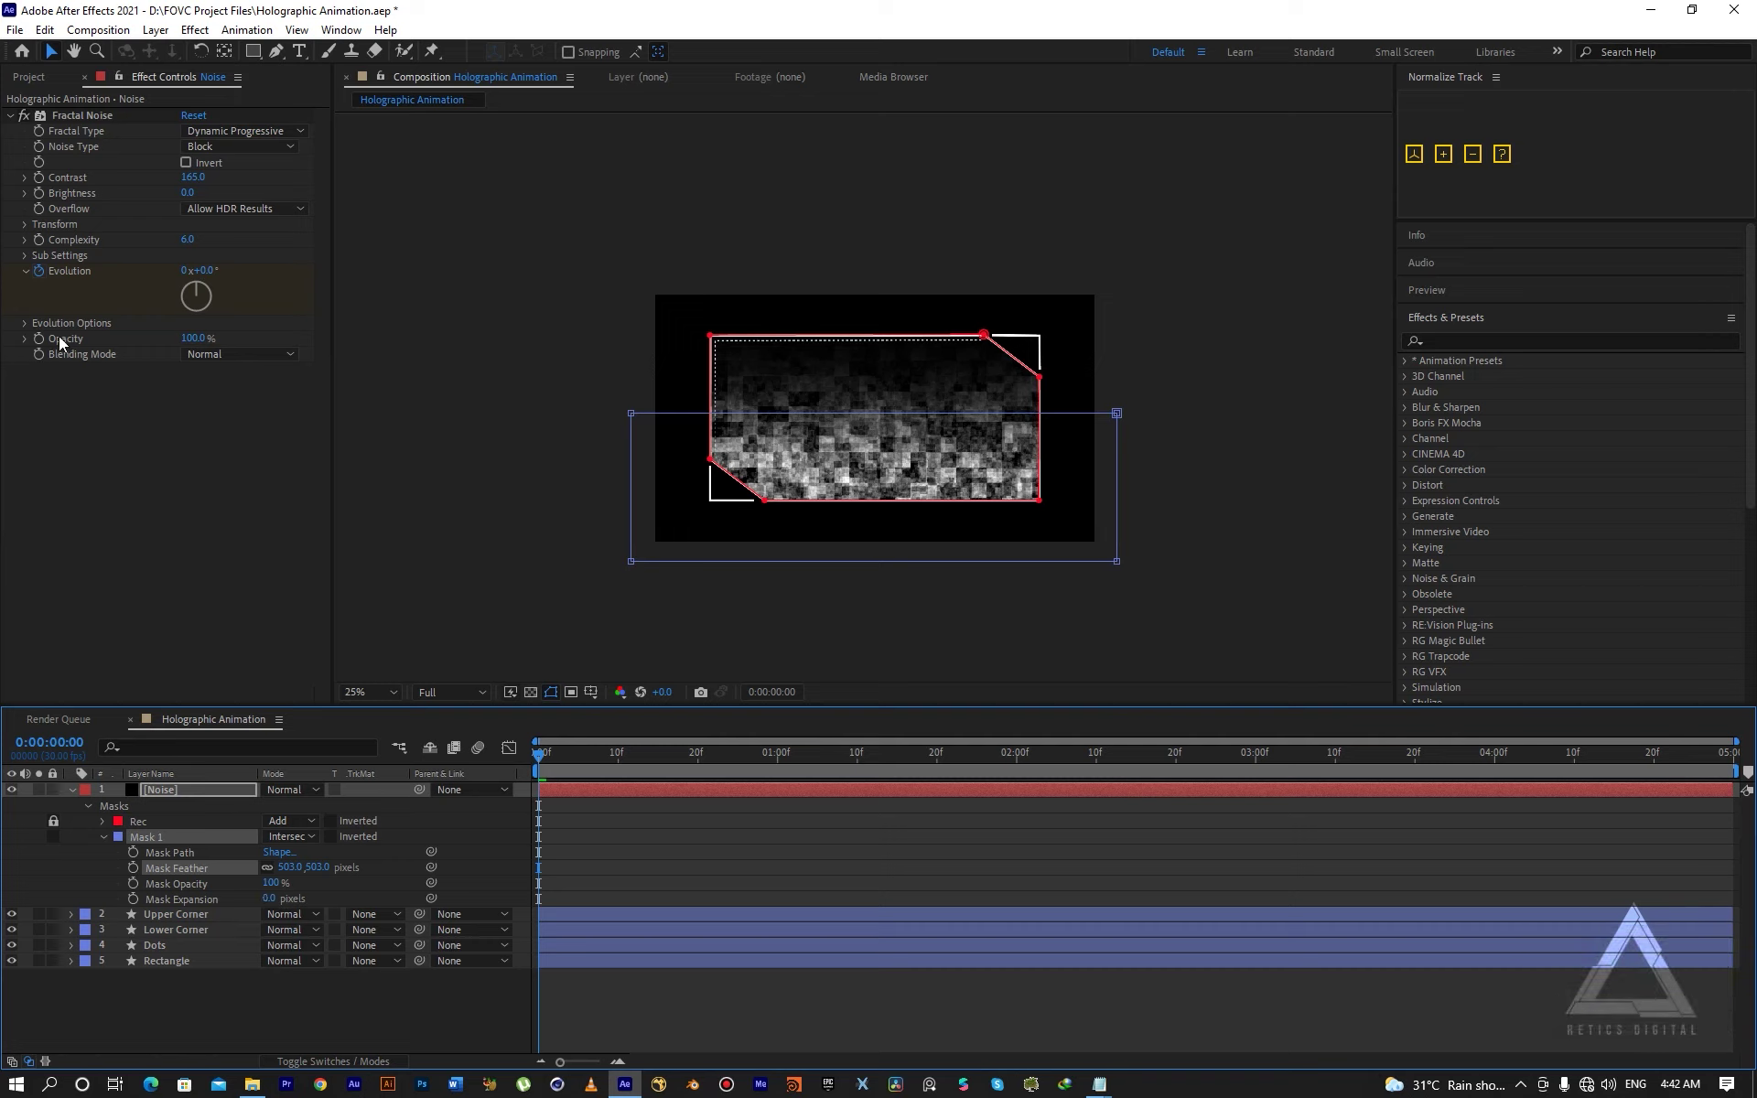
Set the opacity of the Noise layer's Fractal Noise effect to 15%.
click(192, 337)
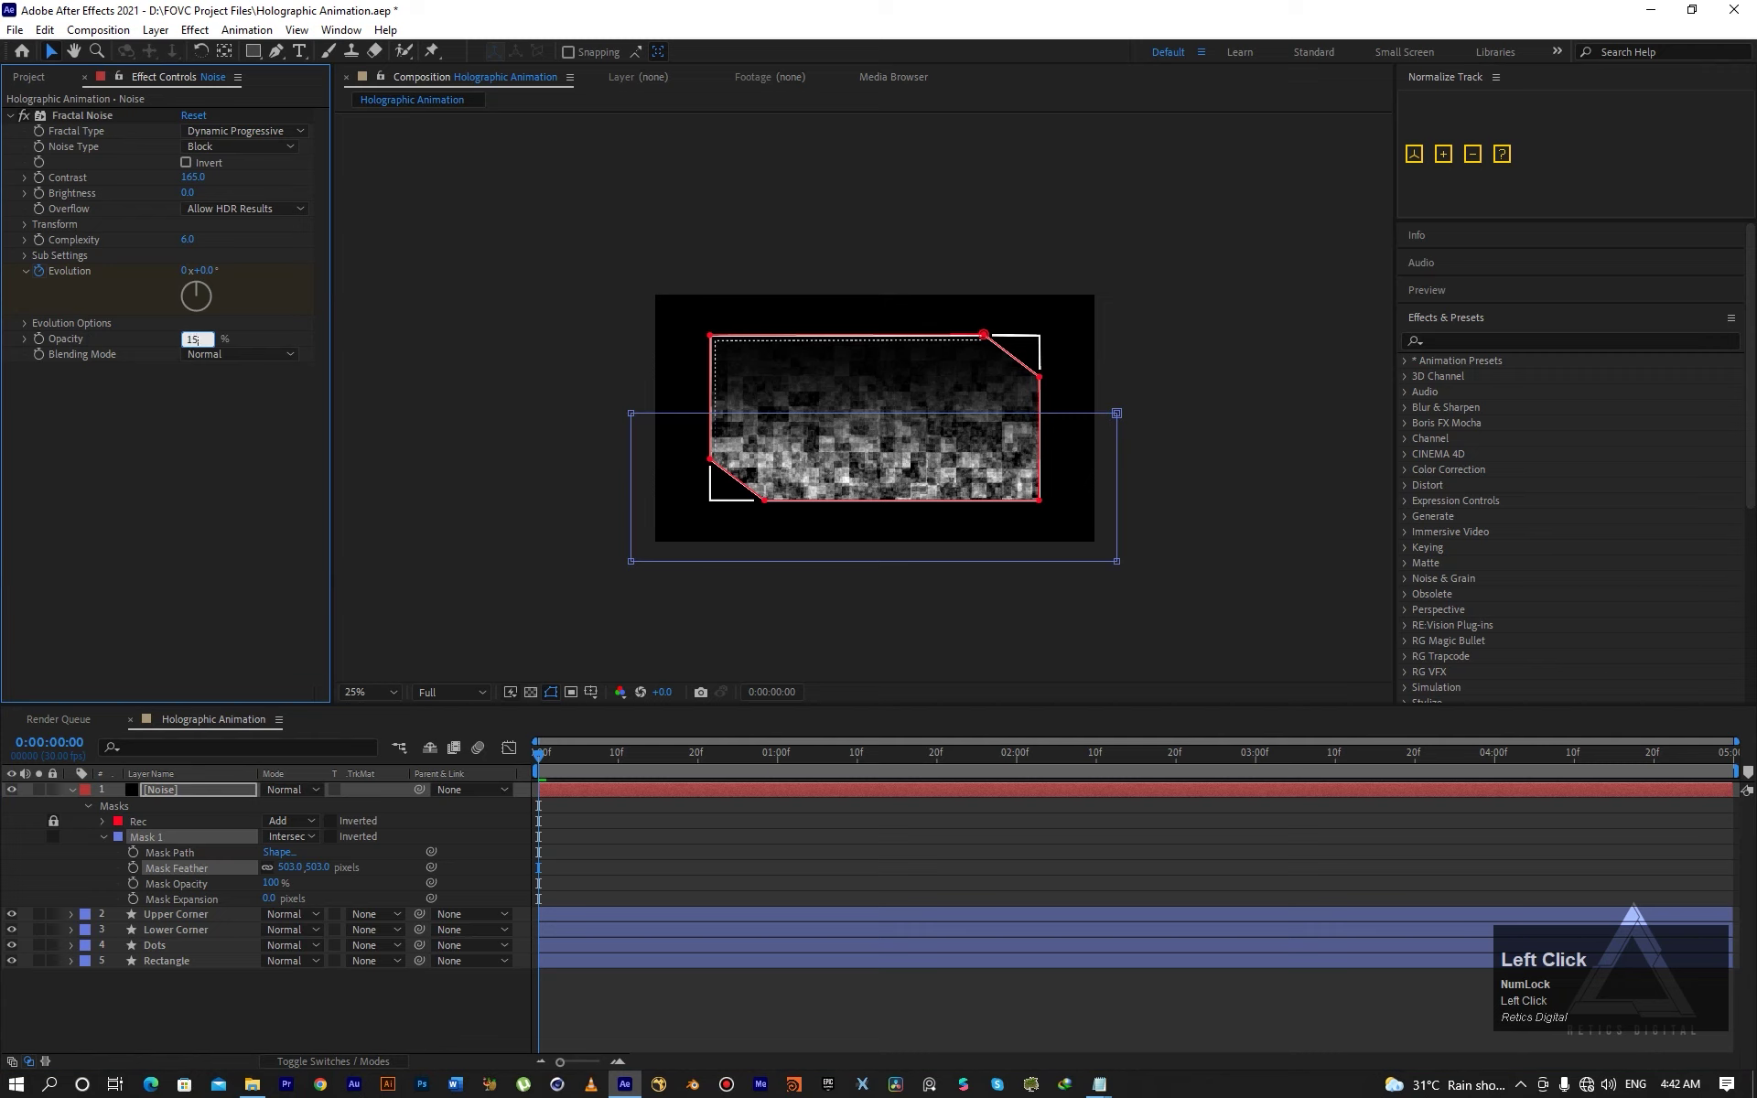
key(Return)
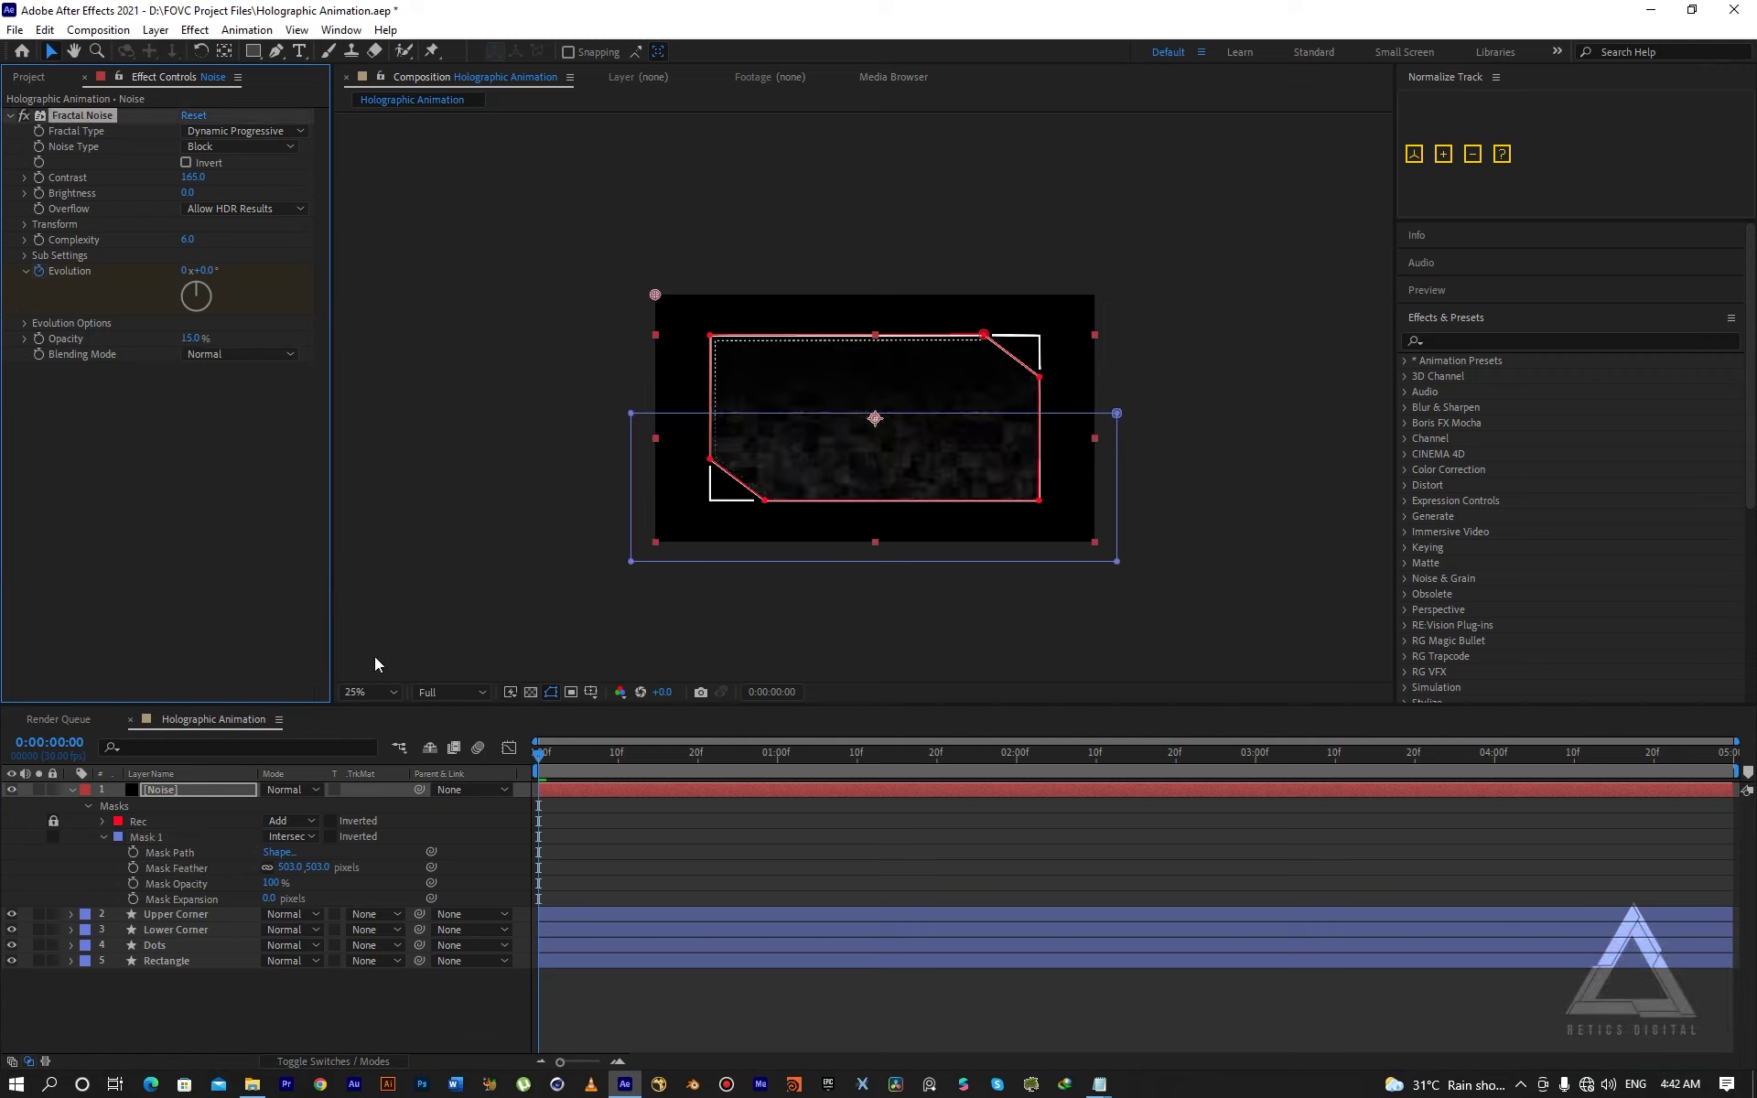
click(366, 688)
click(847, 564)
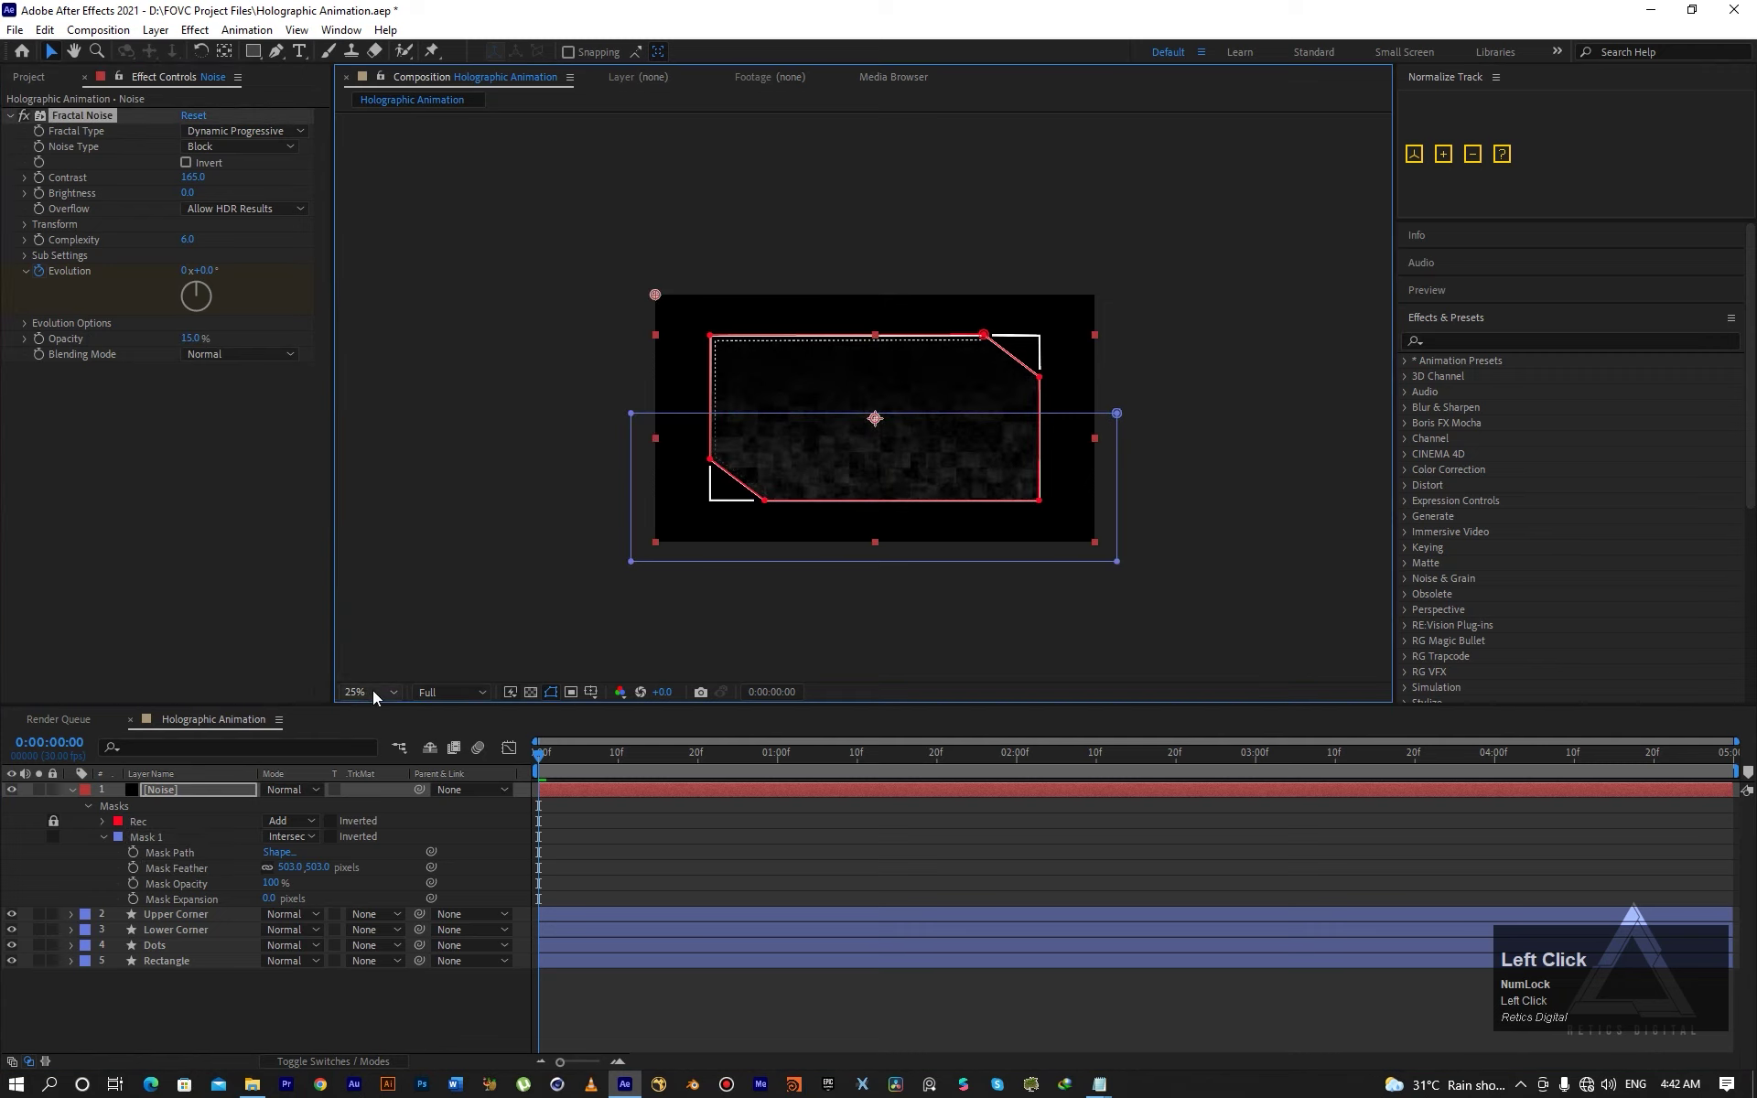
Collapse the Noise layer and move it to the bottom of the layer stack, beneath the Rectangle layer.
click(372, 690)
click(375, 959)
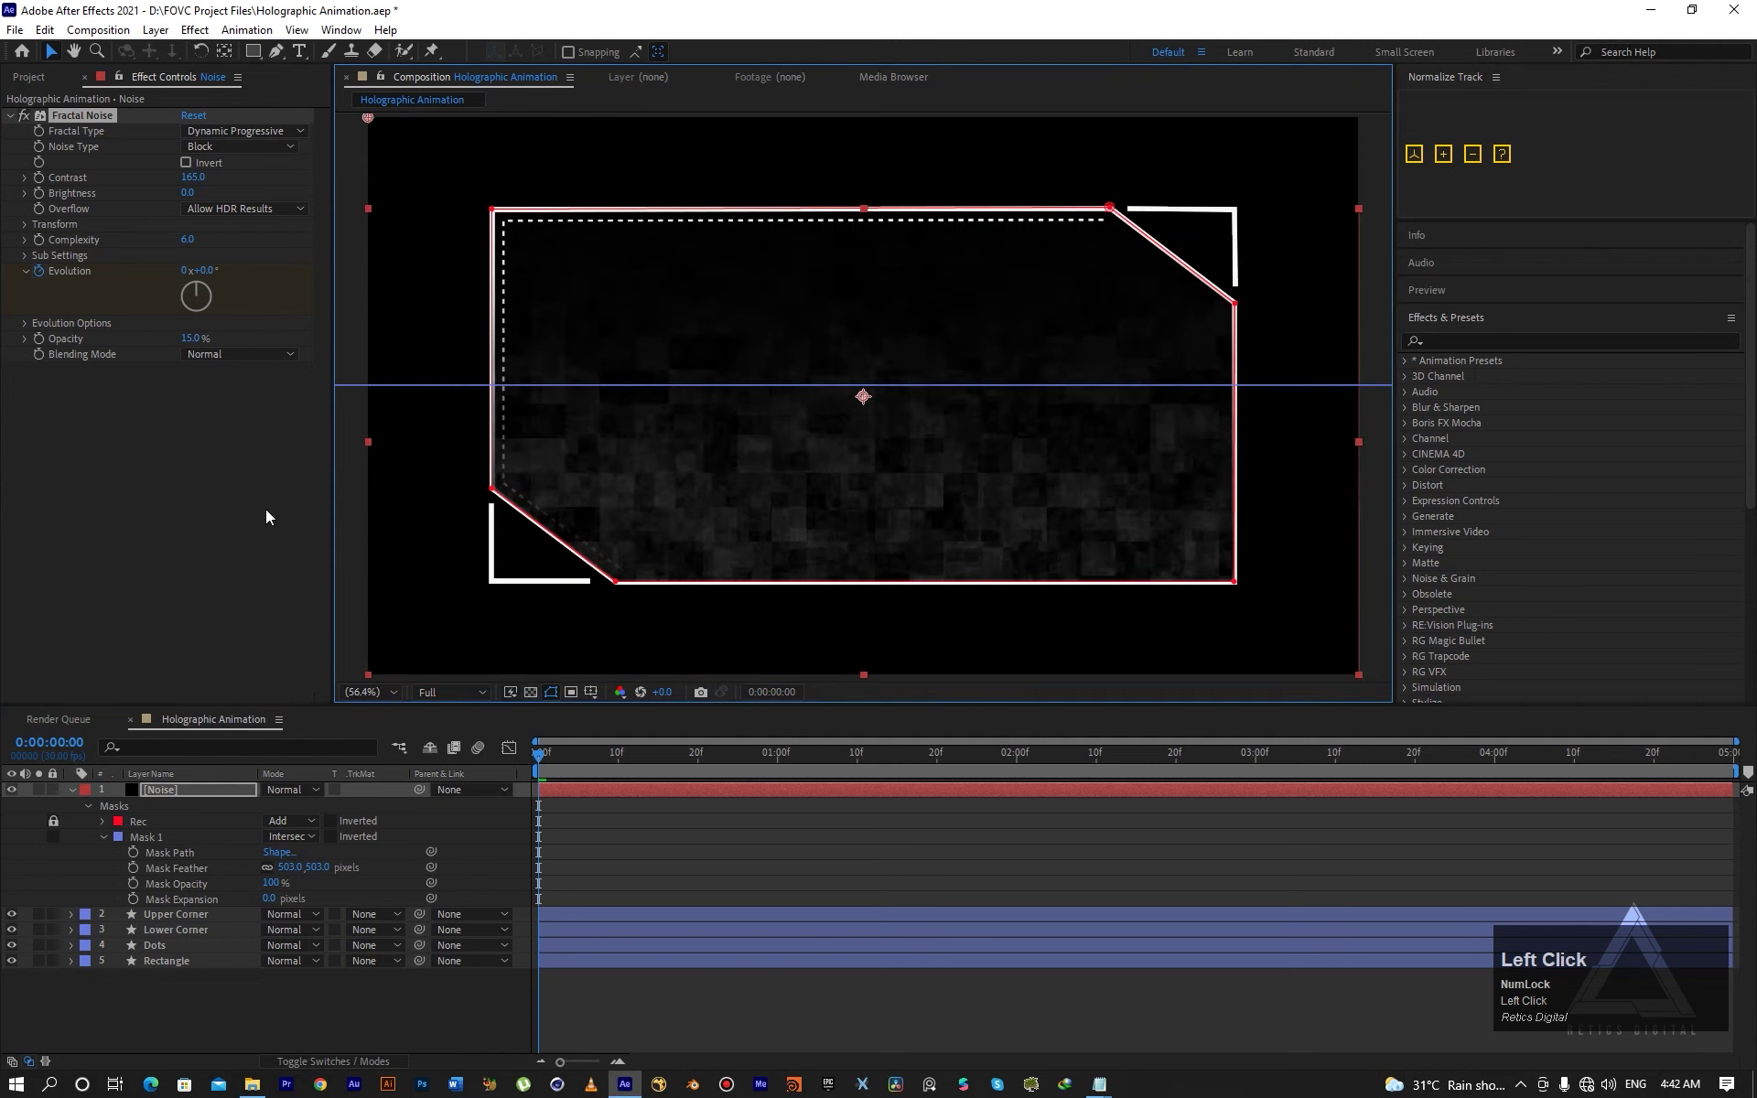
click(195, 989)
click(161, 793)
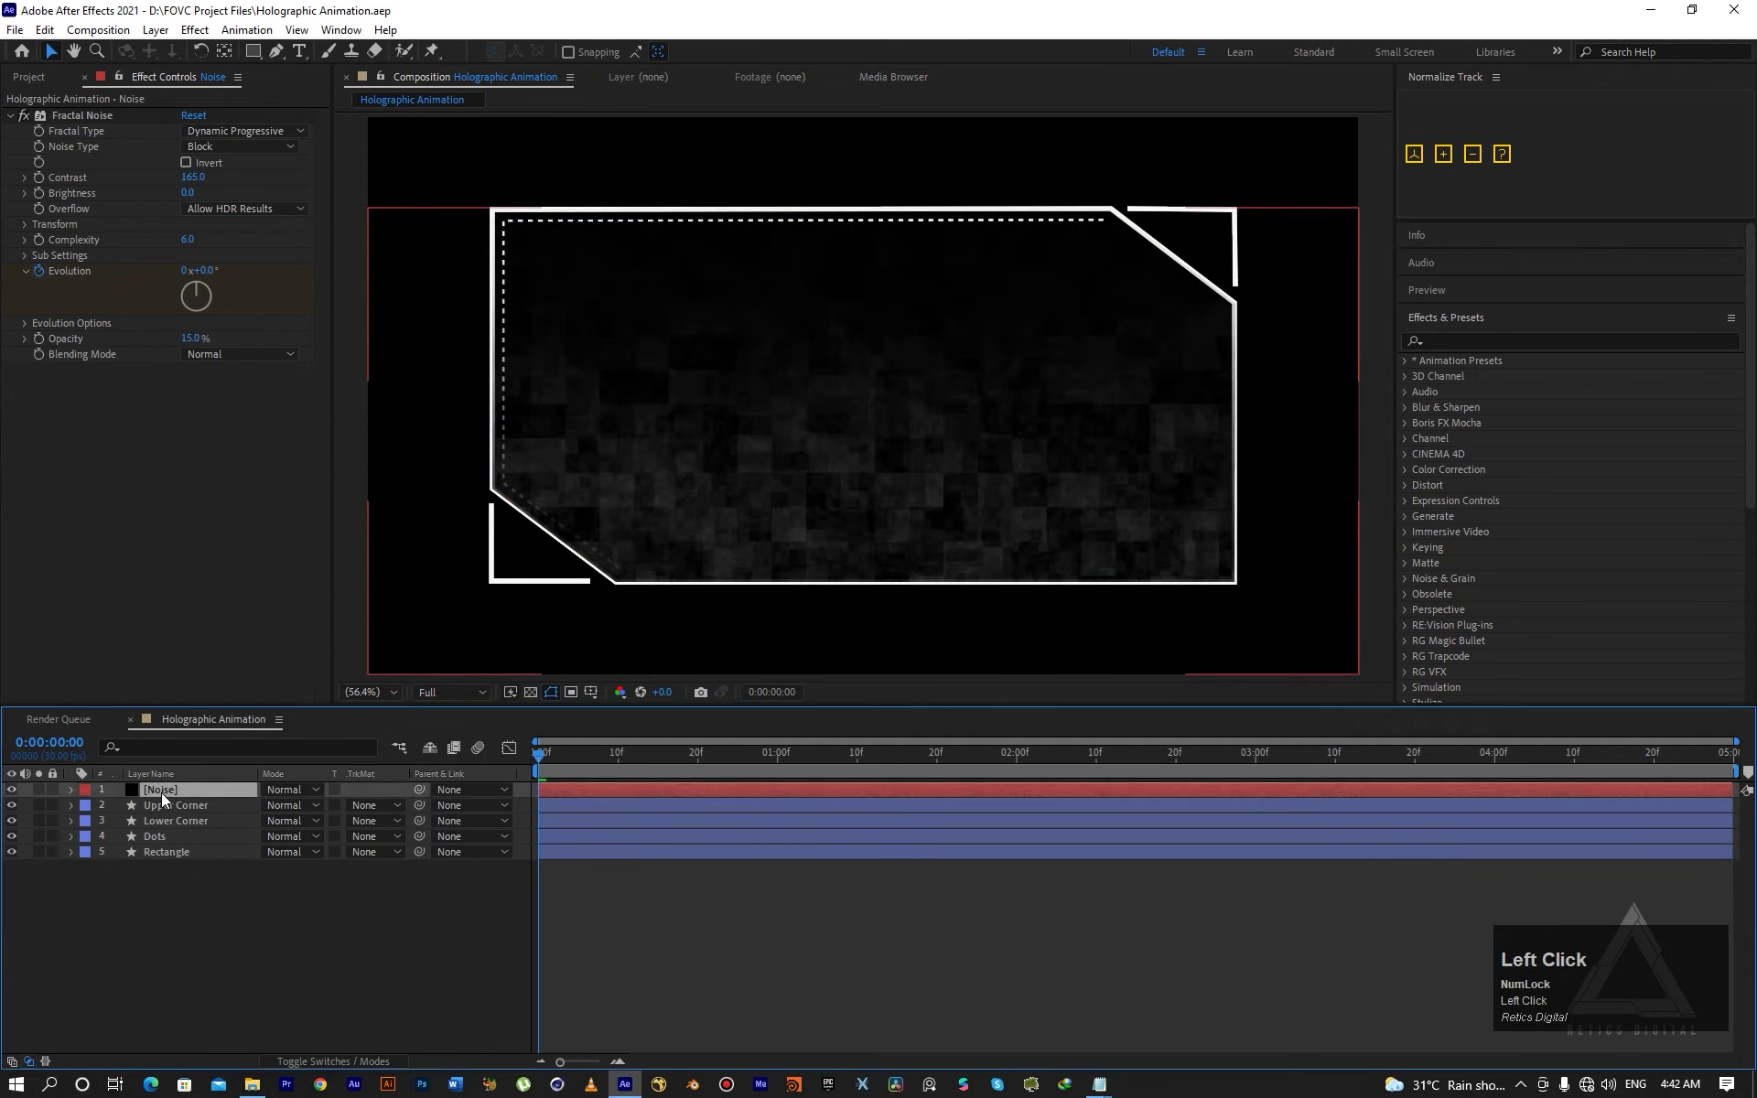
drag(172, 793, 174, 887)
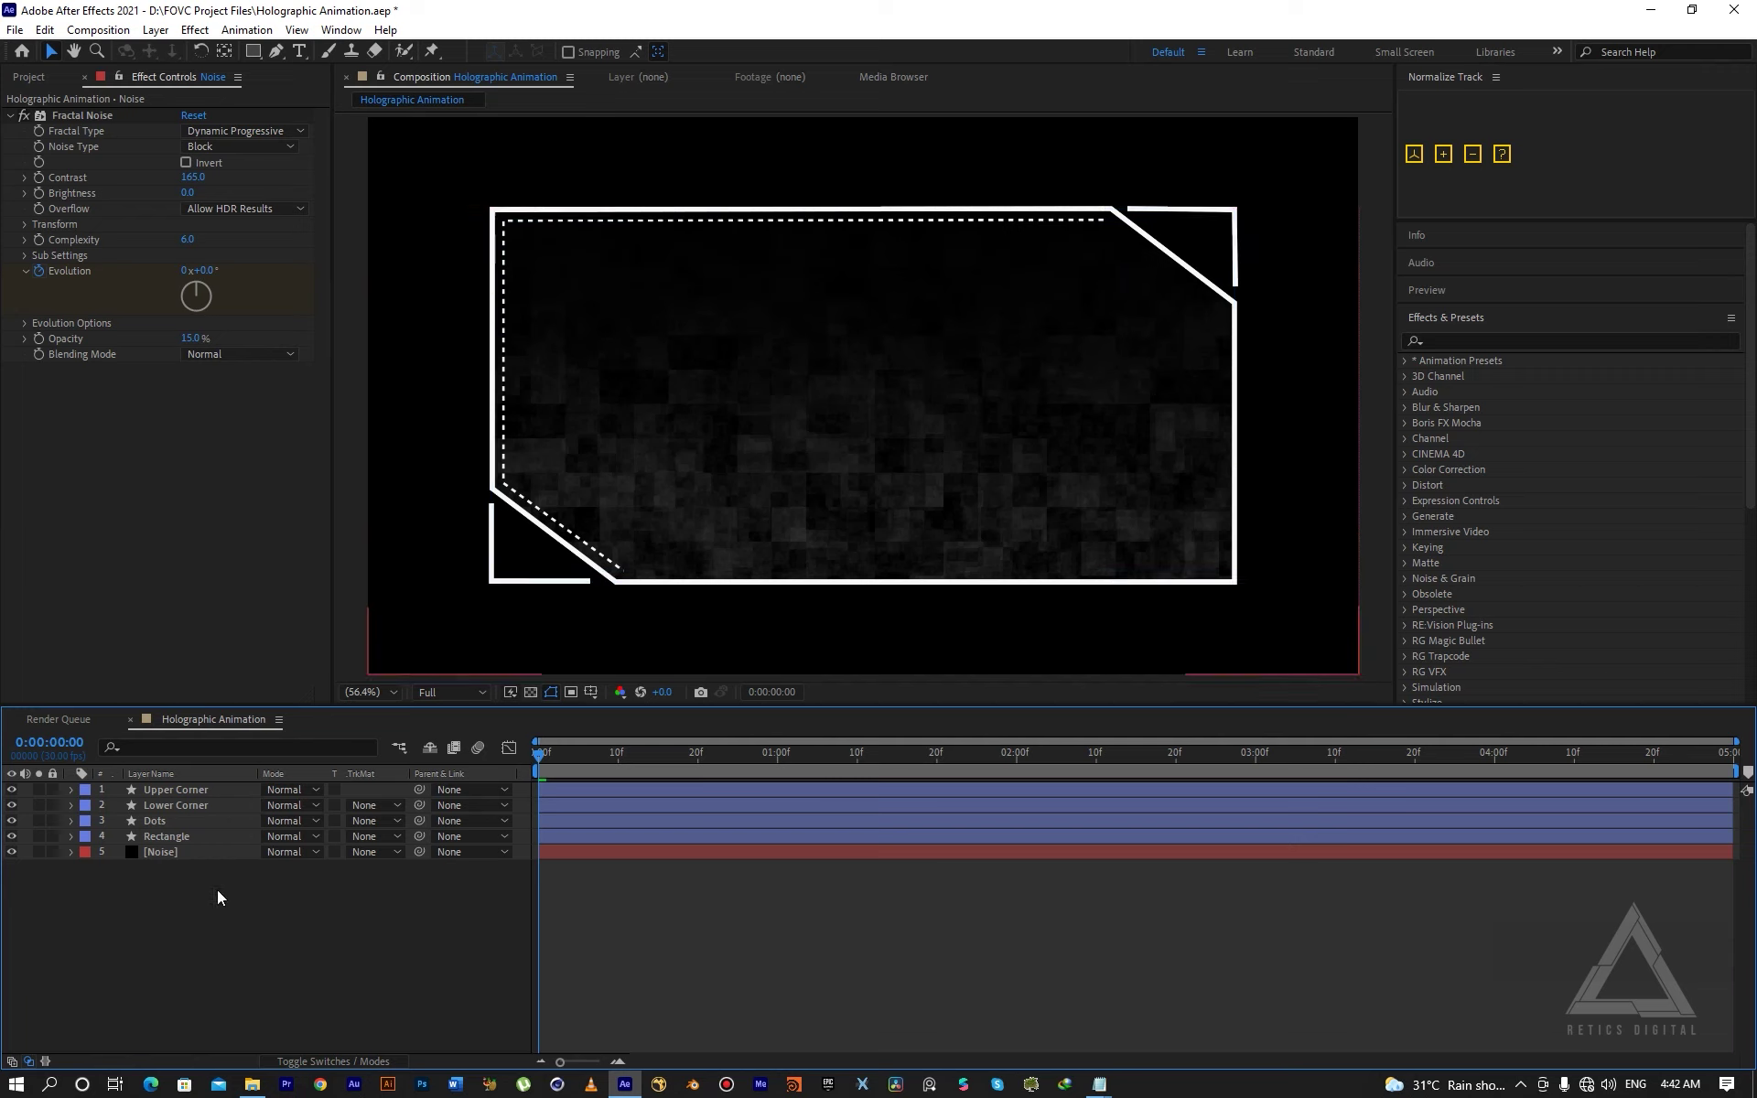
Duplicate the Noise layer and rename the copy Fill.
click(177, 858)
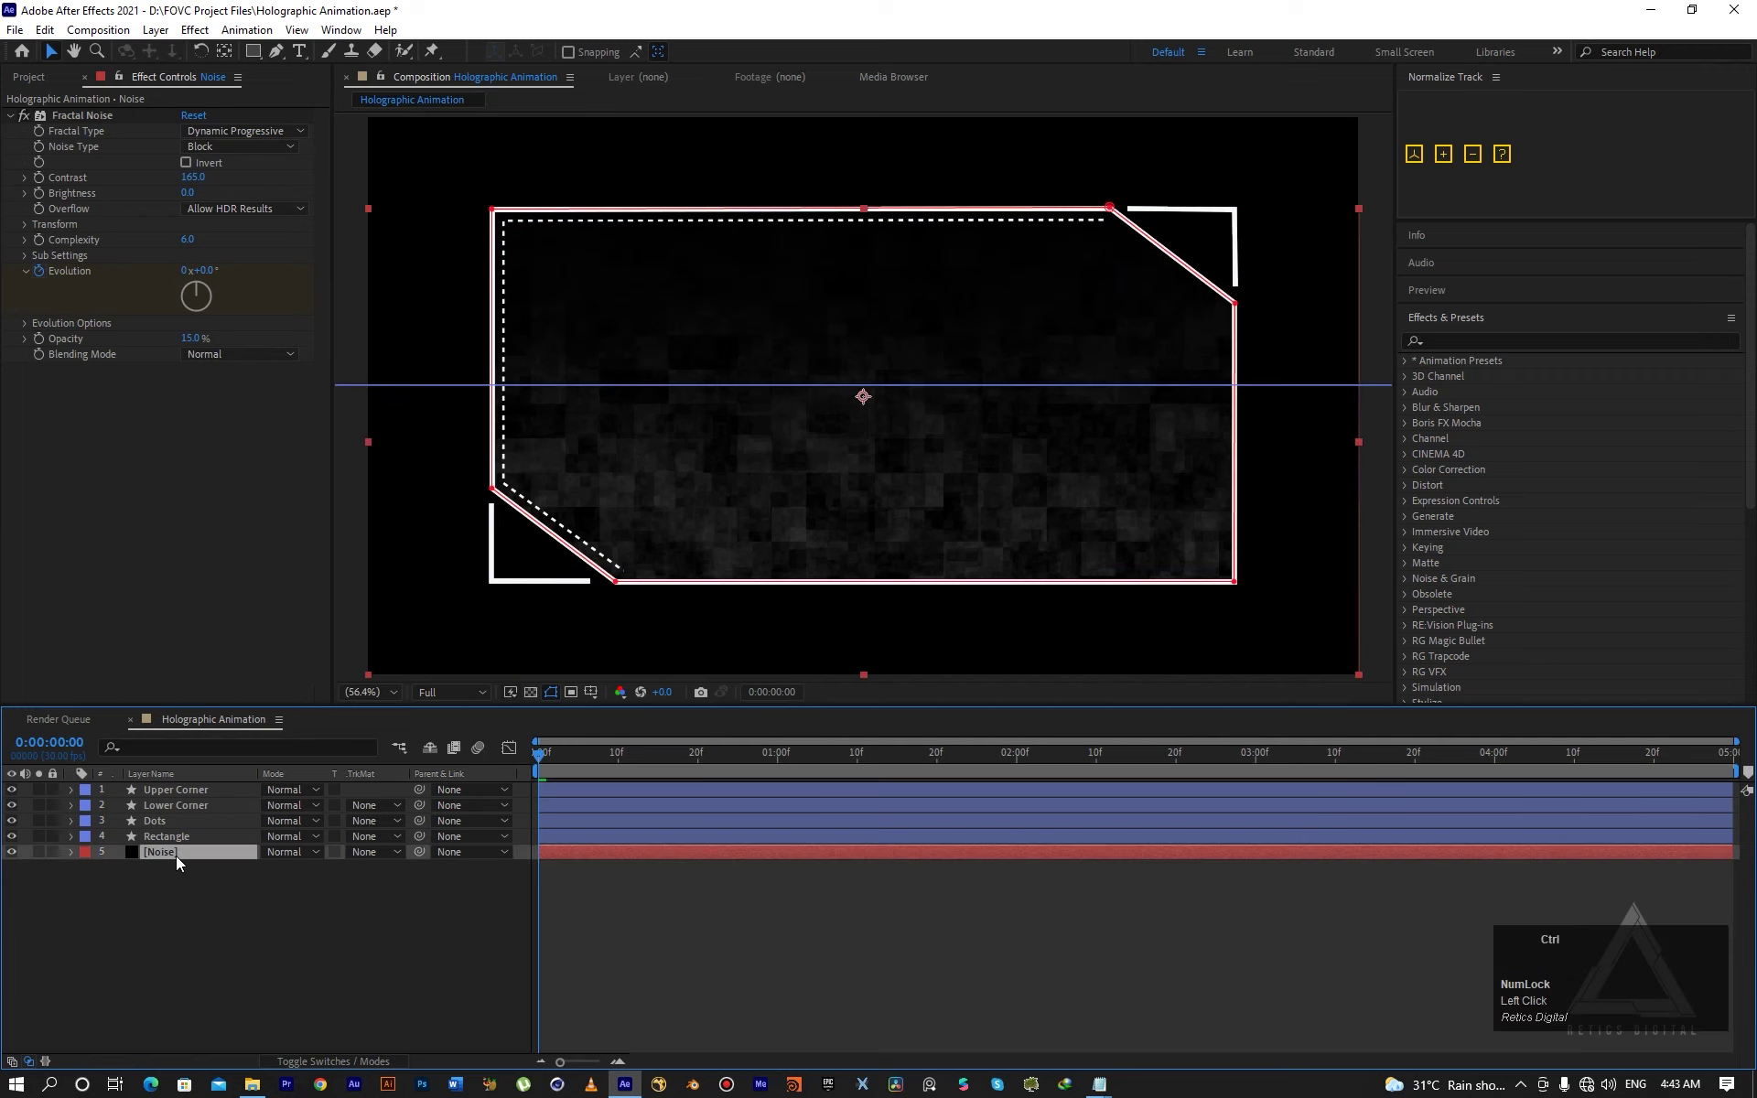
key(ctrl+d)
key(Return)
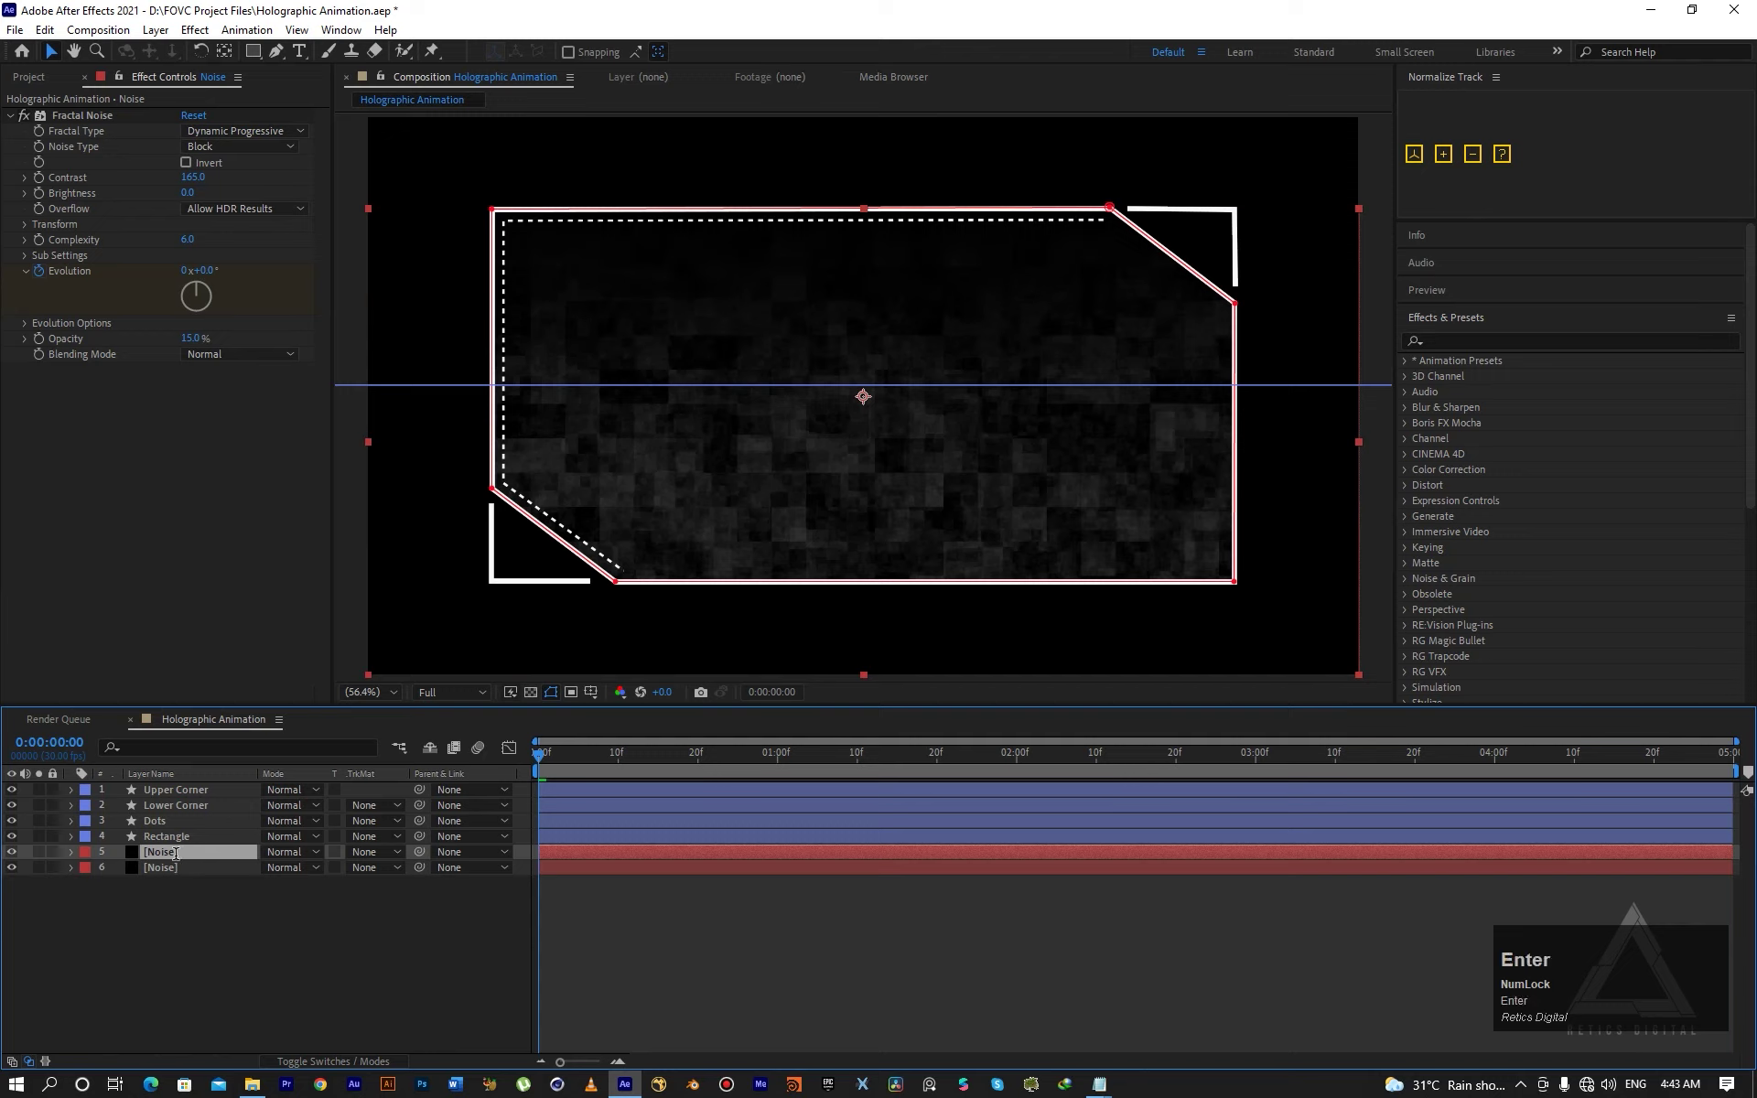
text(Fill)
key(Return)
Replace the Fractal Noise effect on the Fill layer with a Fill effect.
click(70, 117)
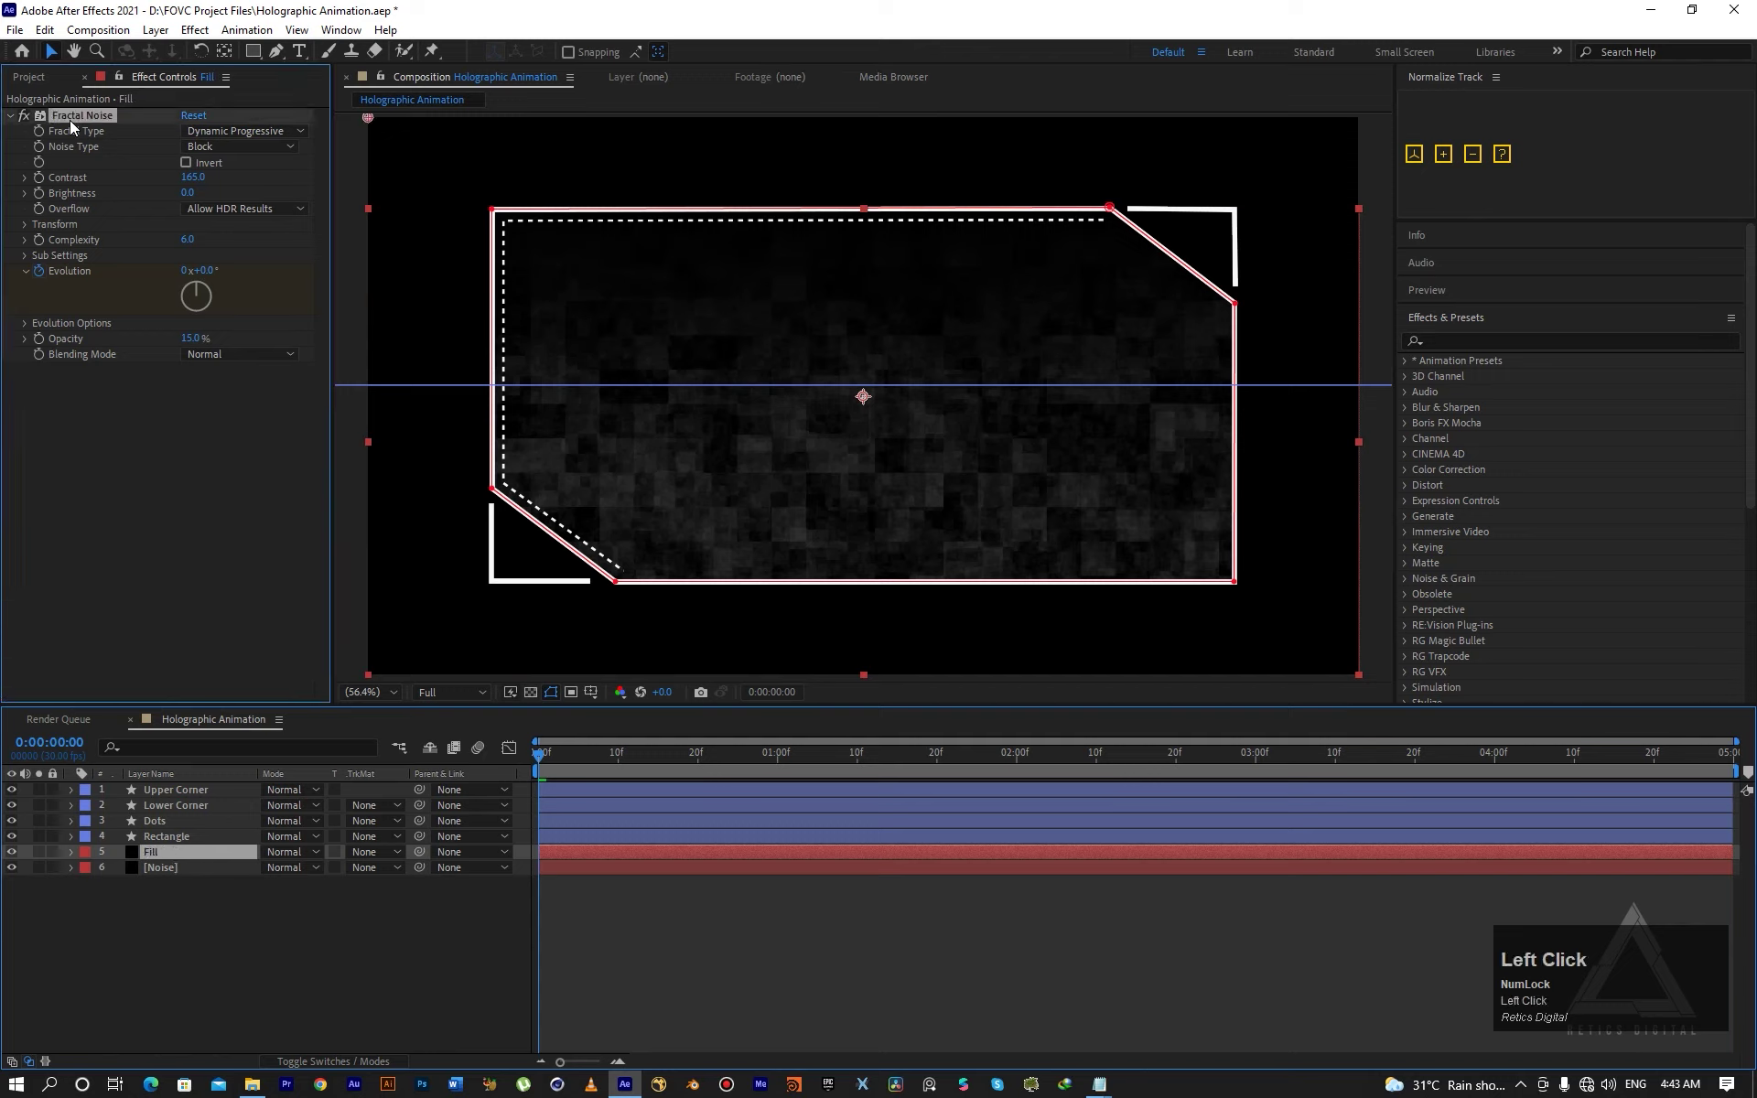
key(Delete)
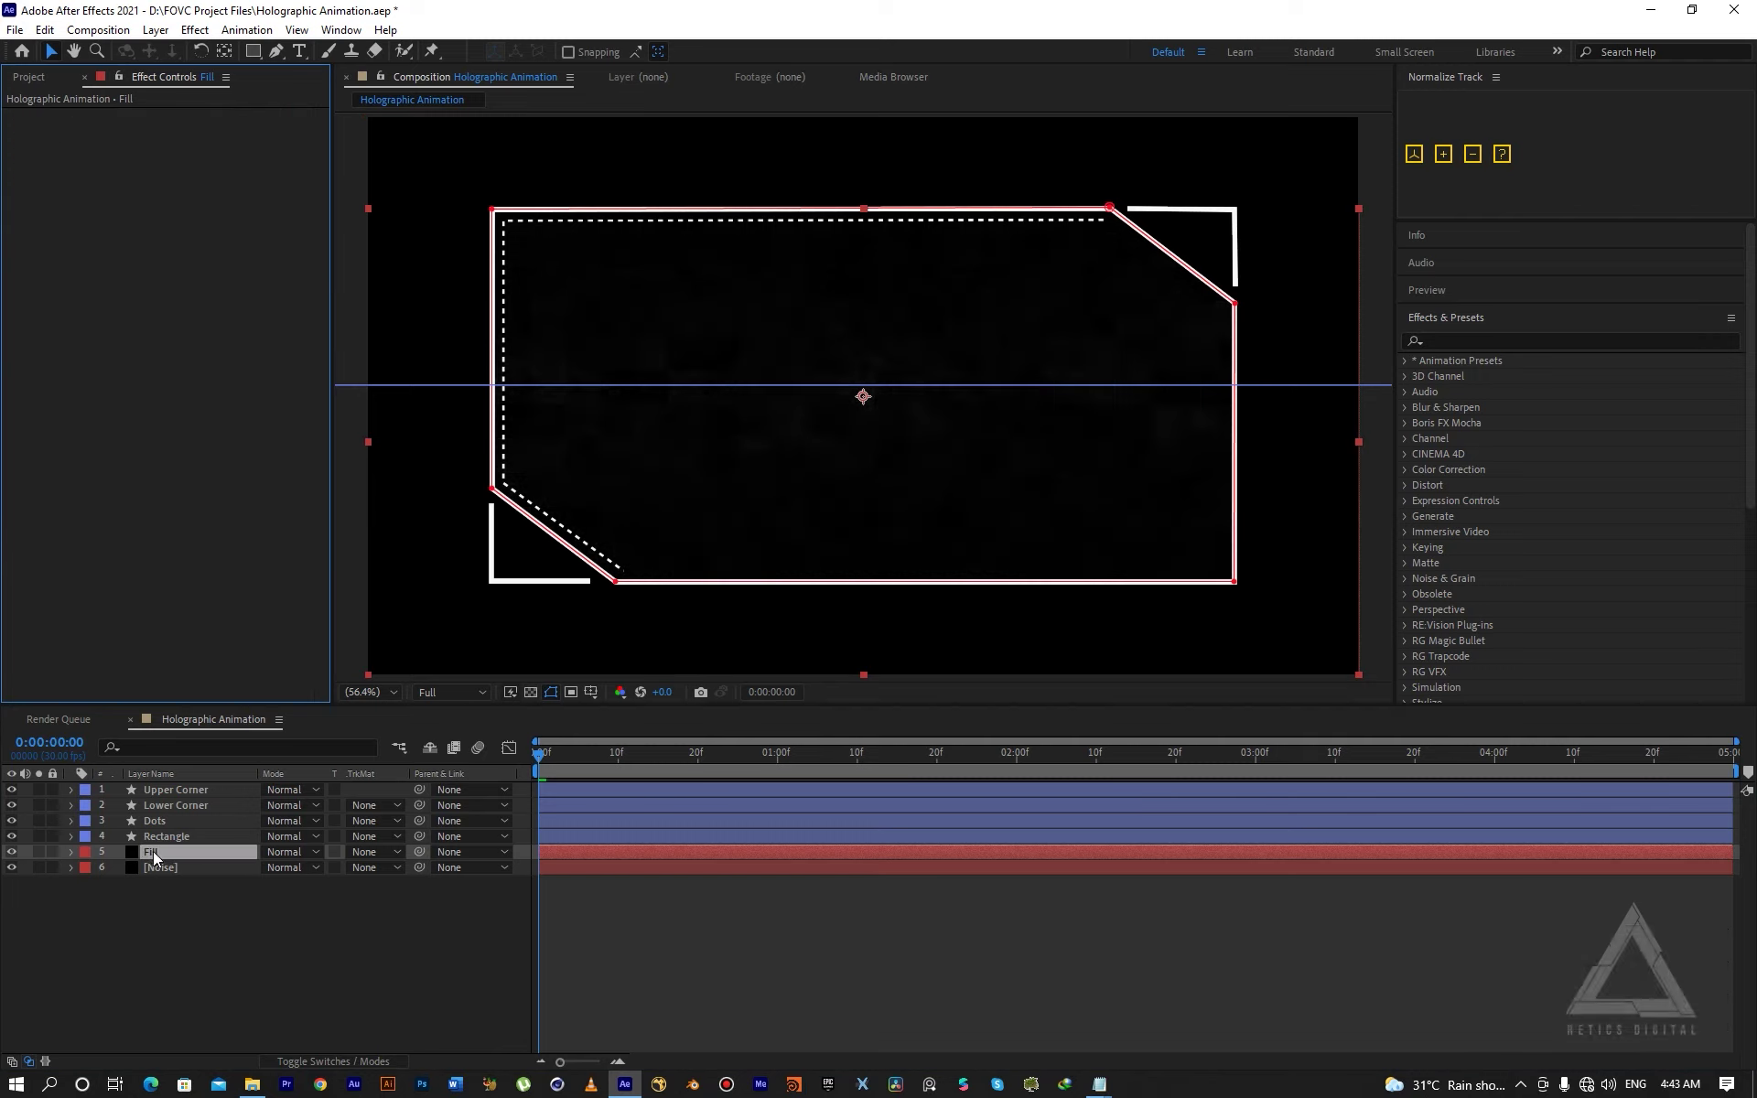
key(ctrl+space)
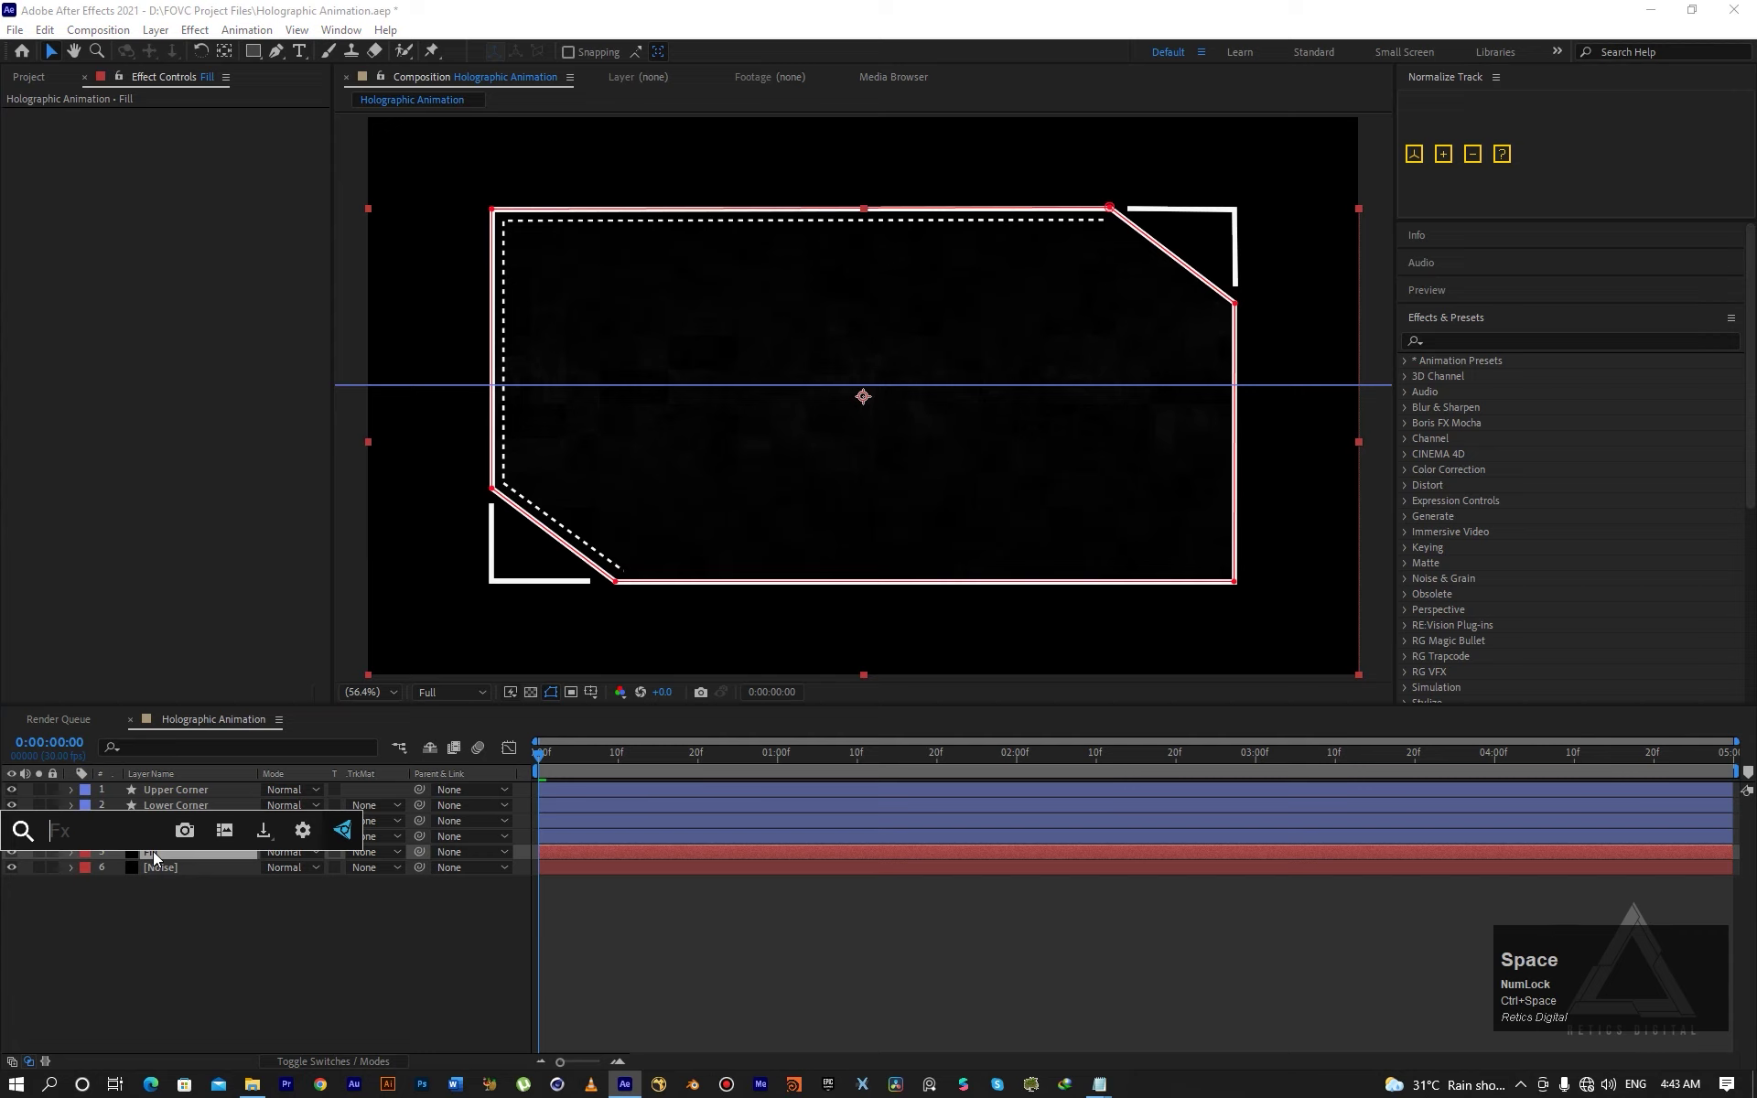
text(fill)
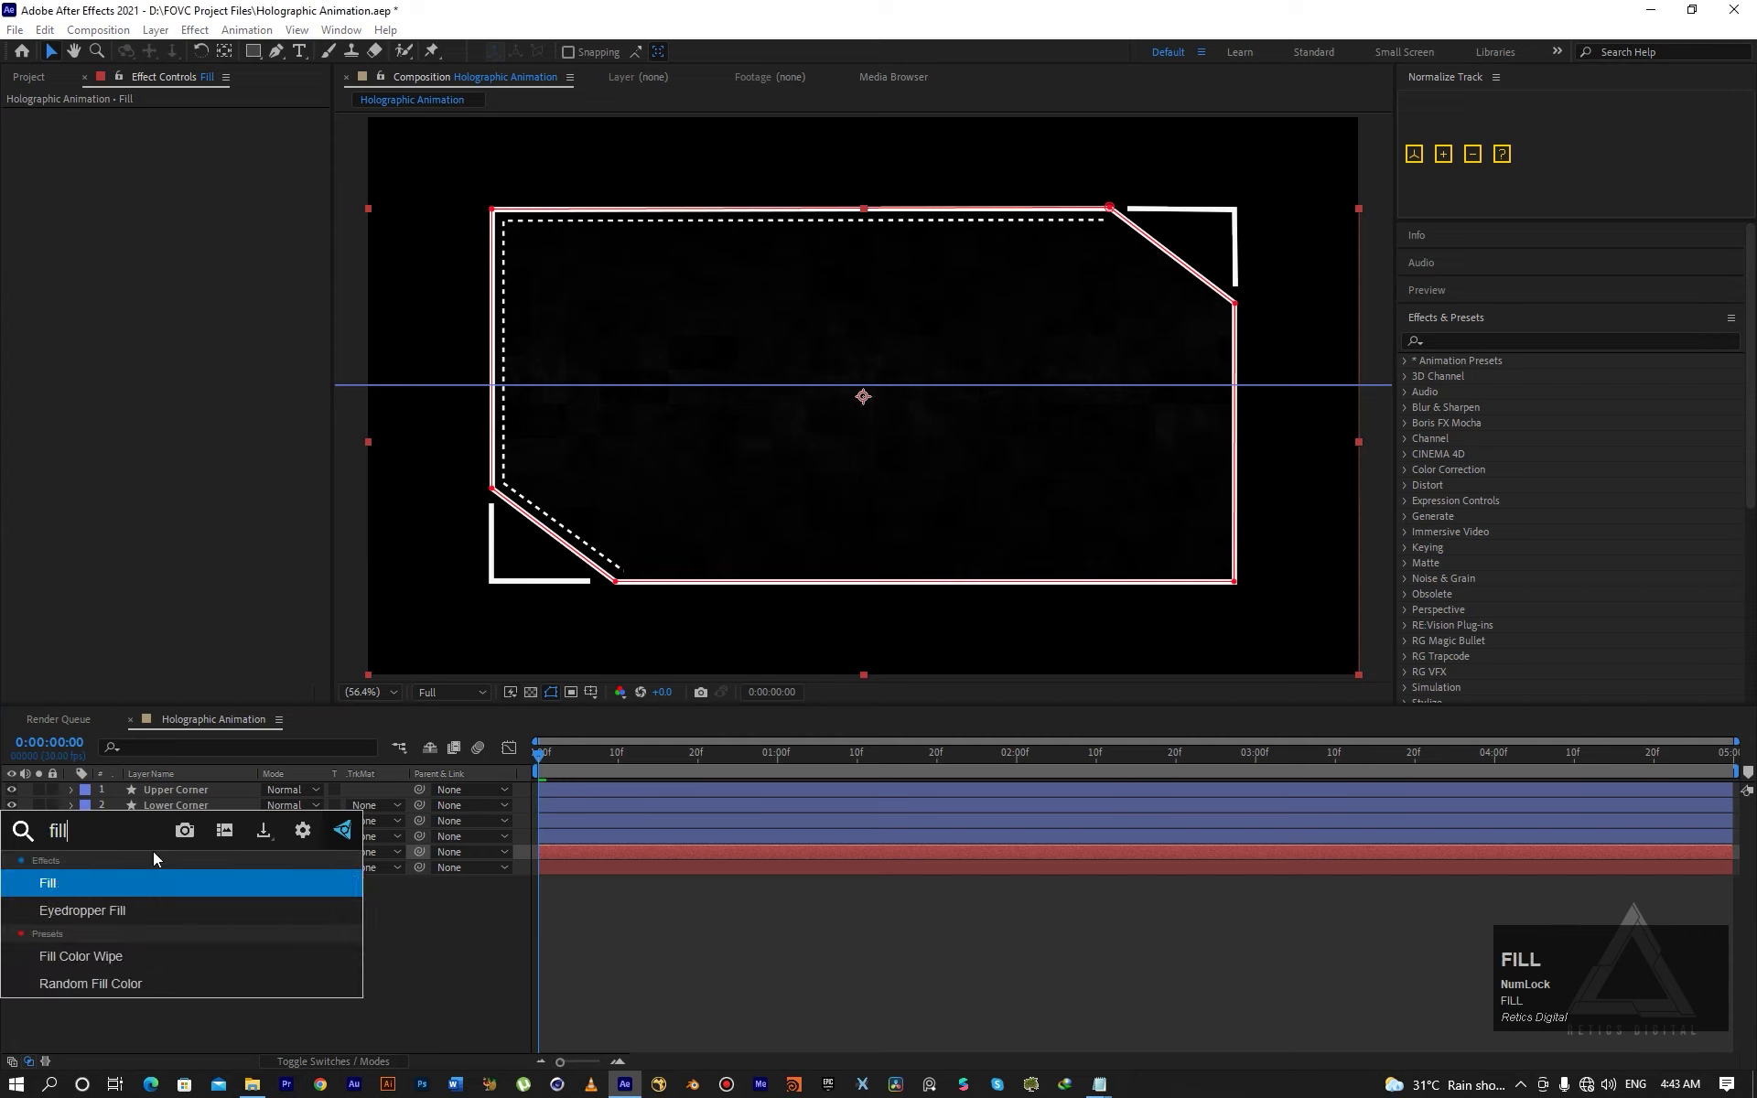
key(Return)
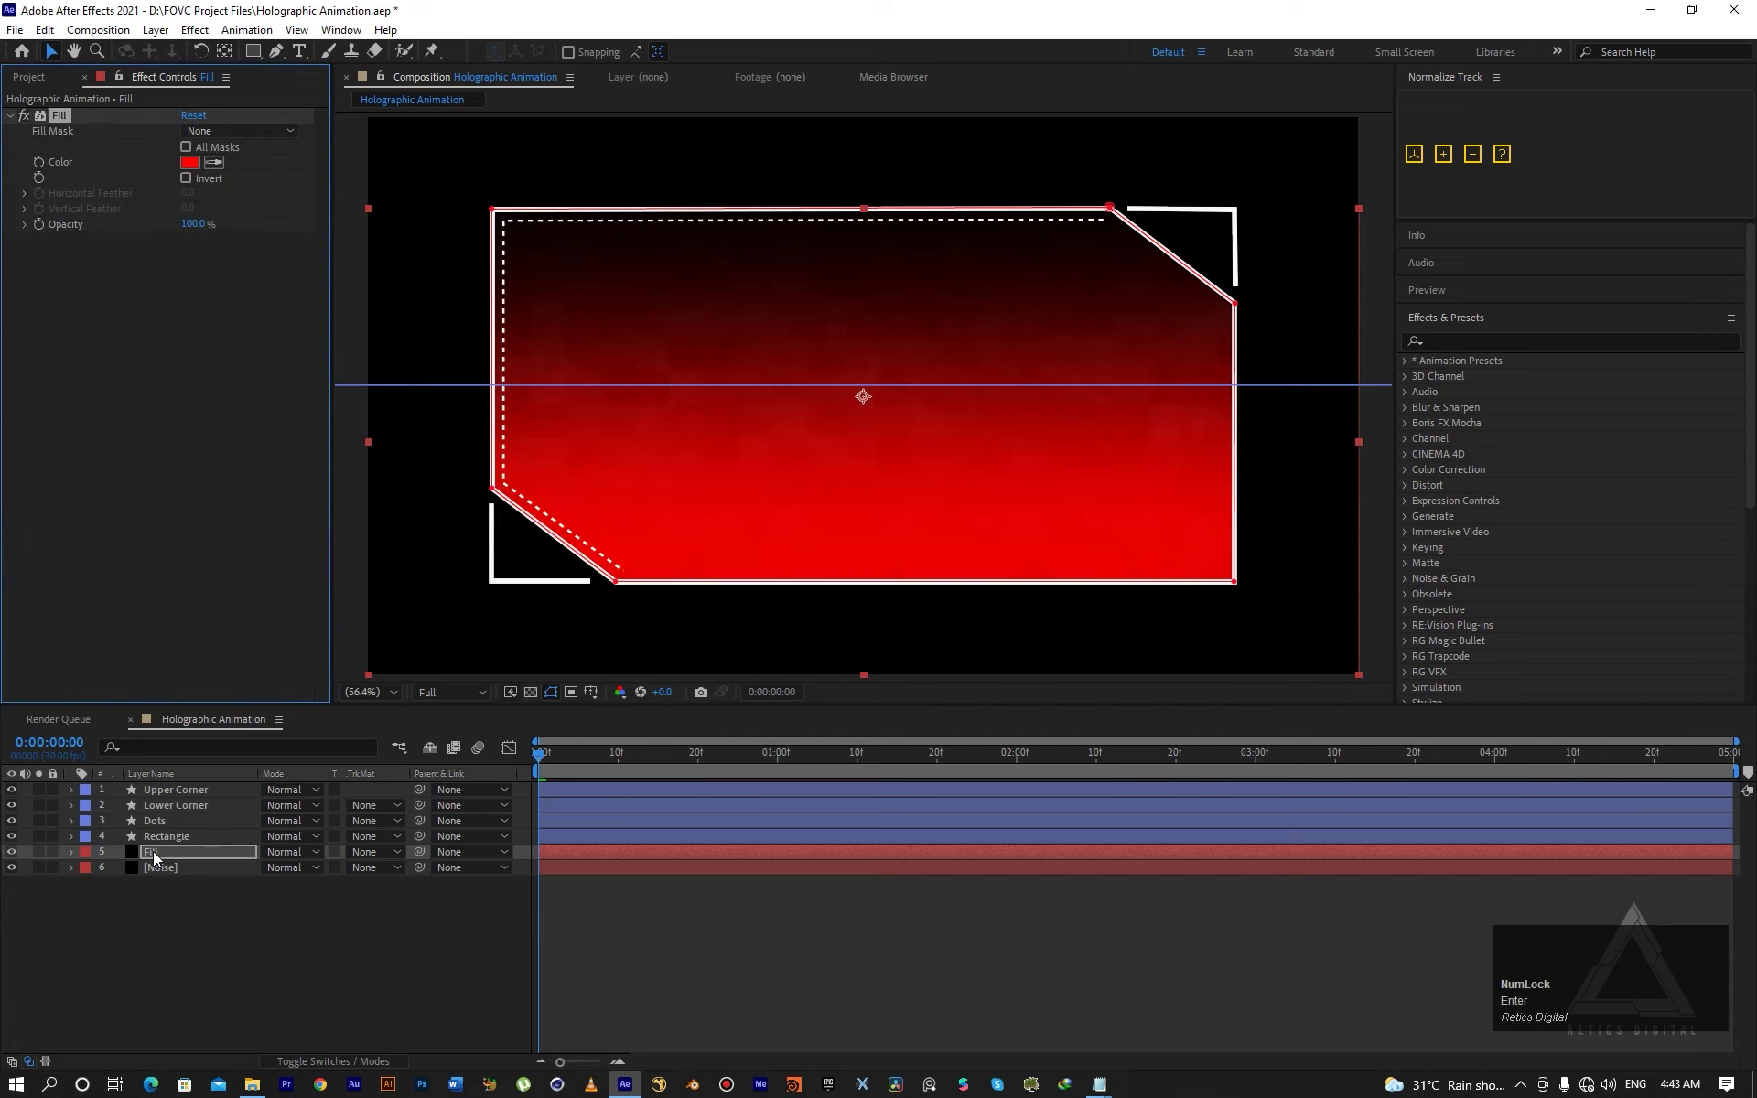
Set the Fill effect's color to white and its opacity to 15% on the Fill layer.
click(154, 857)
key(m)
key(m)
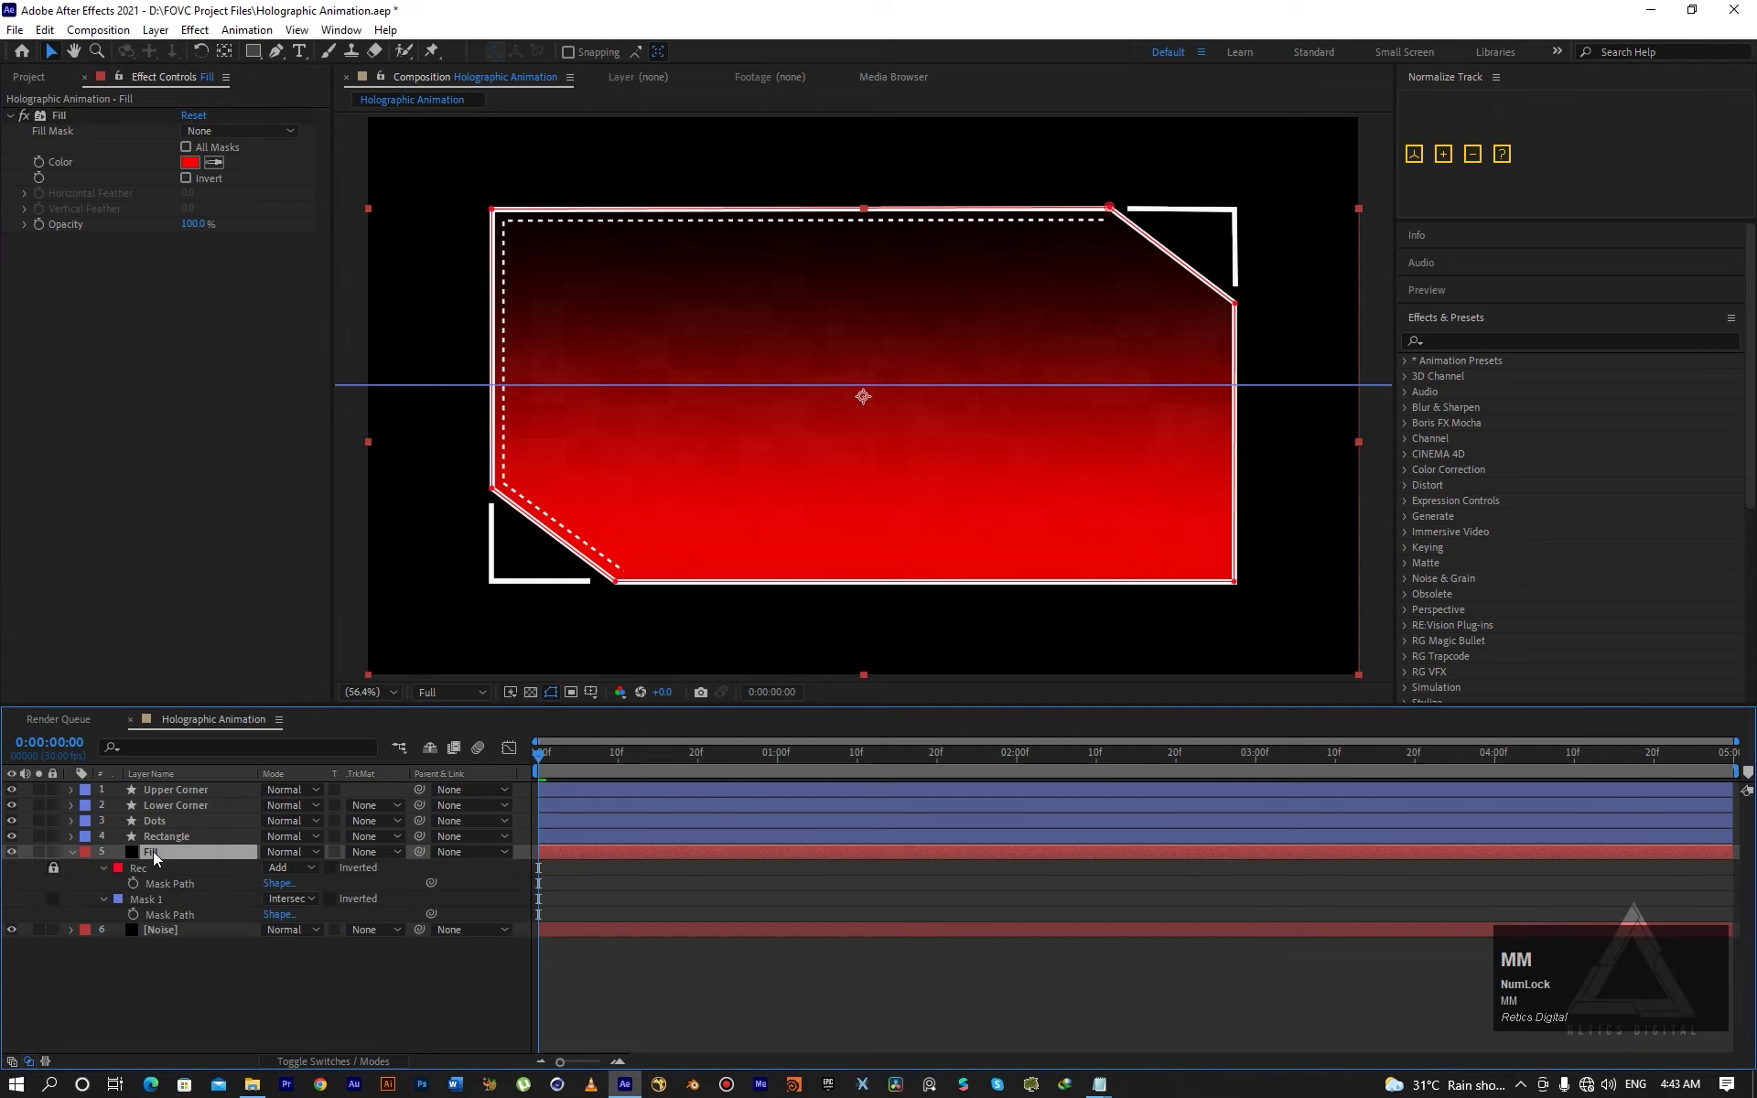
key(m)
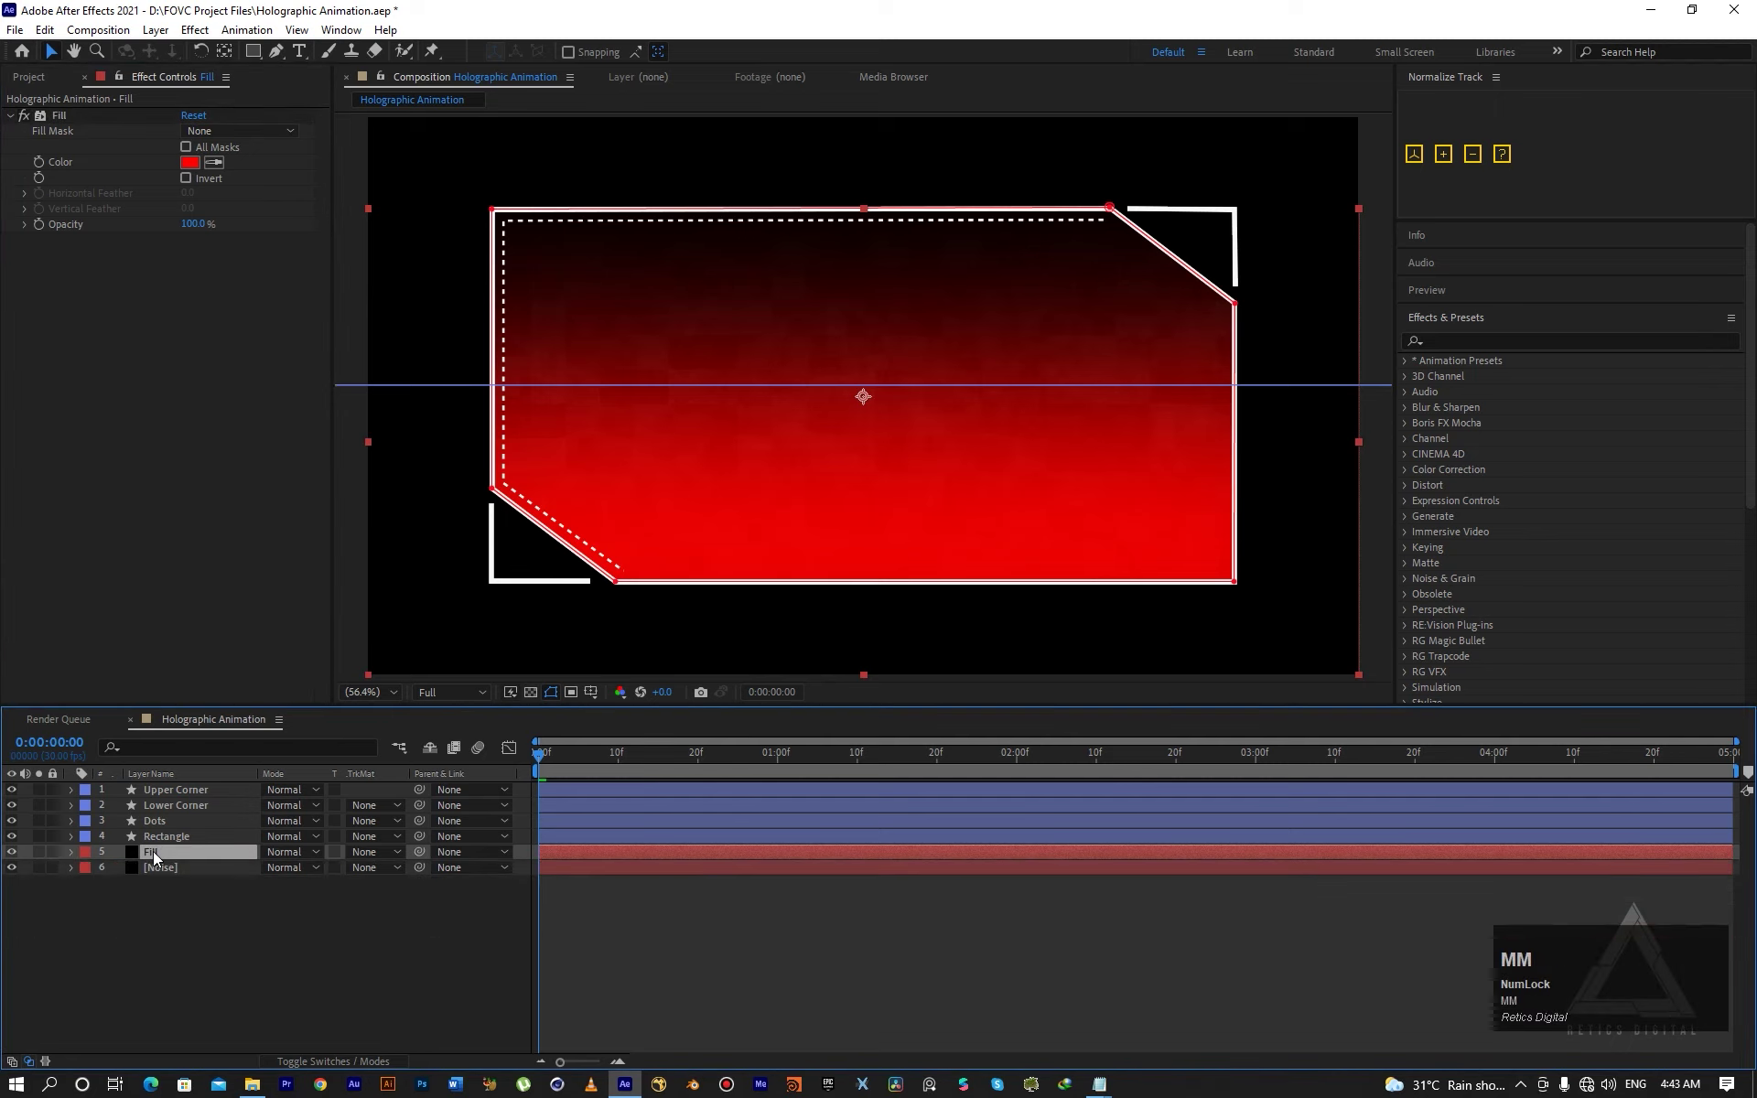
click(190, 162)
drag(440, 708, 331, 601)
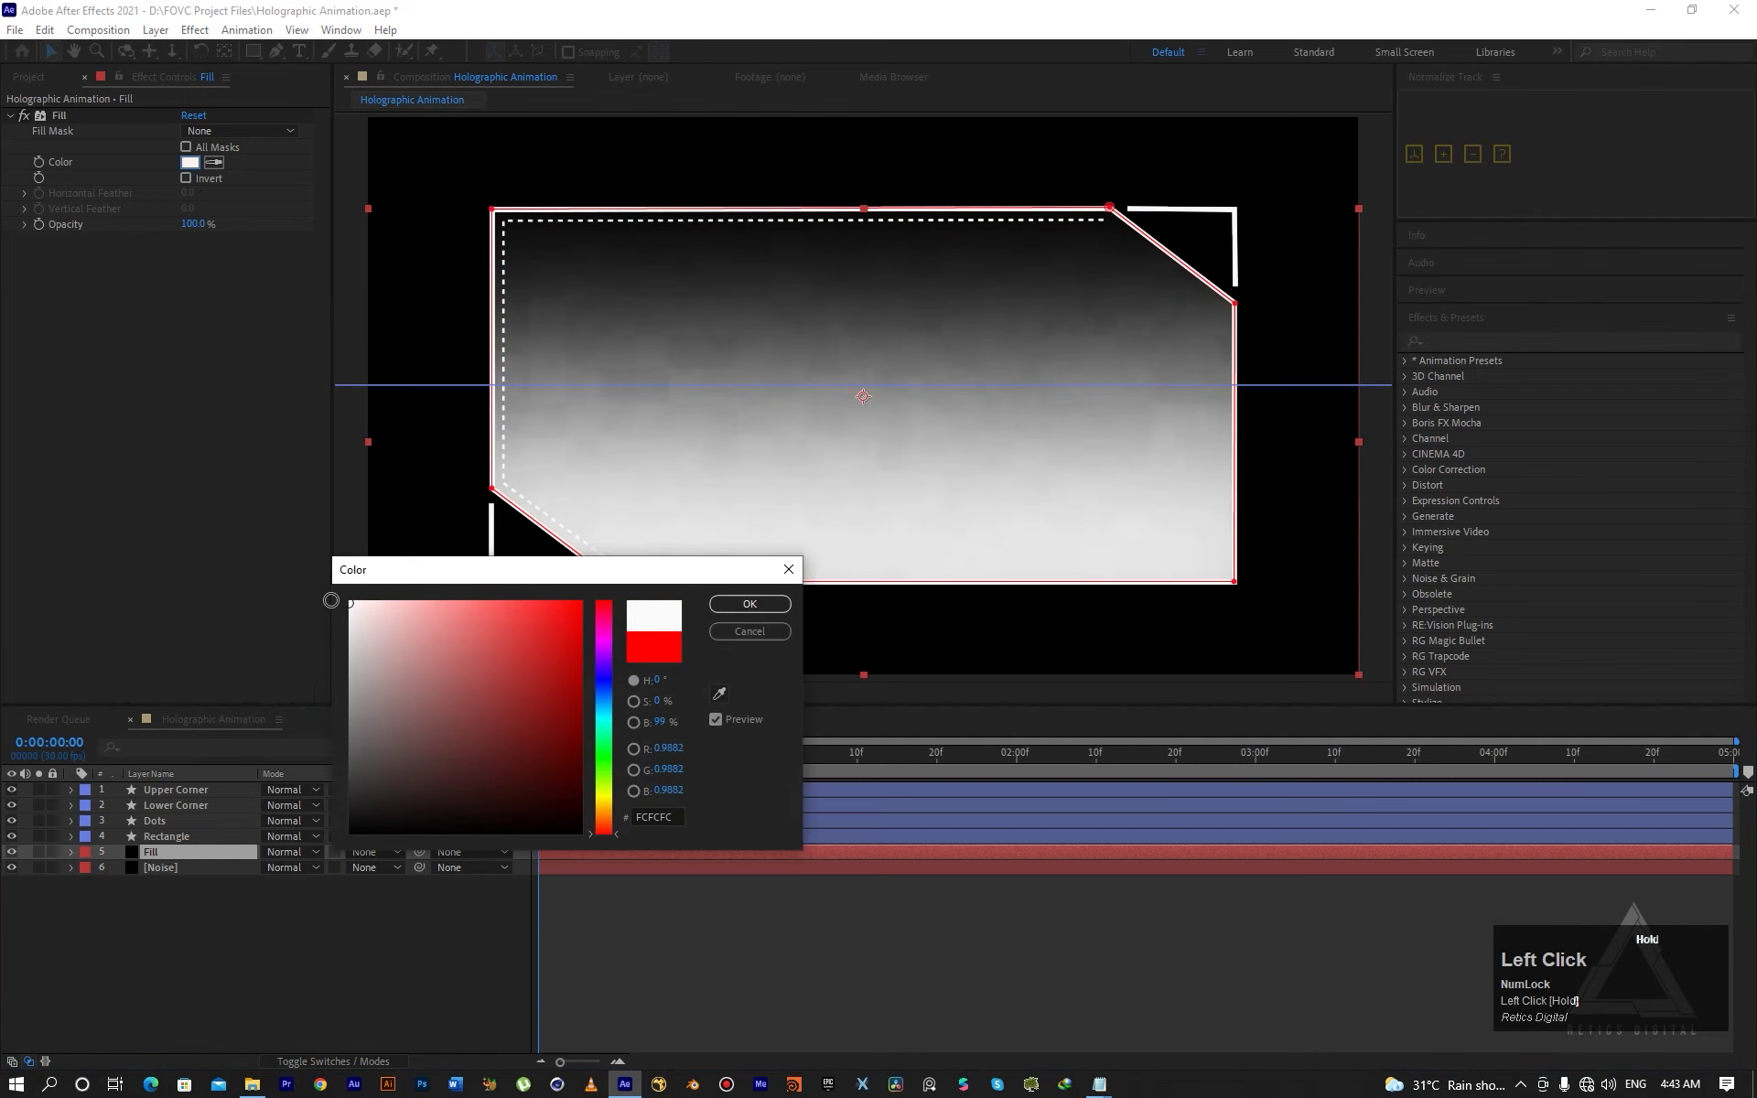
click(749, 604)
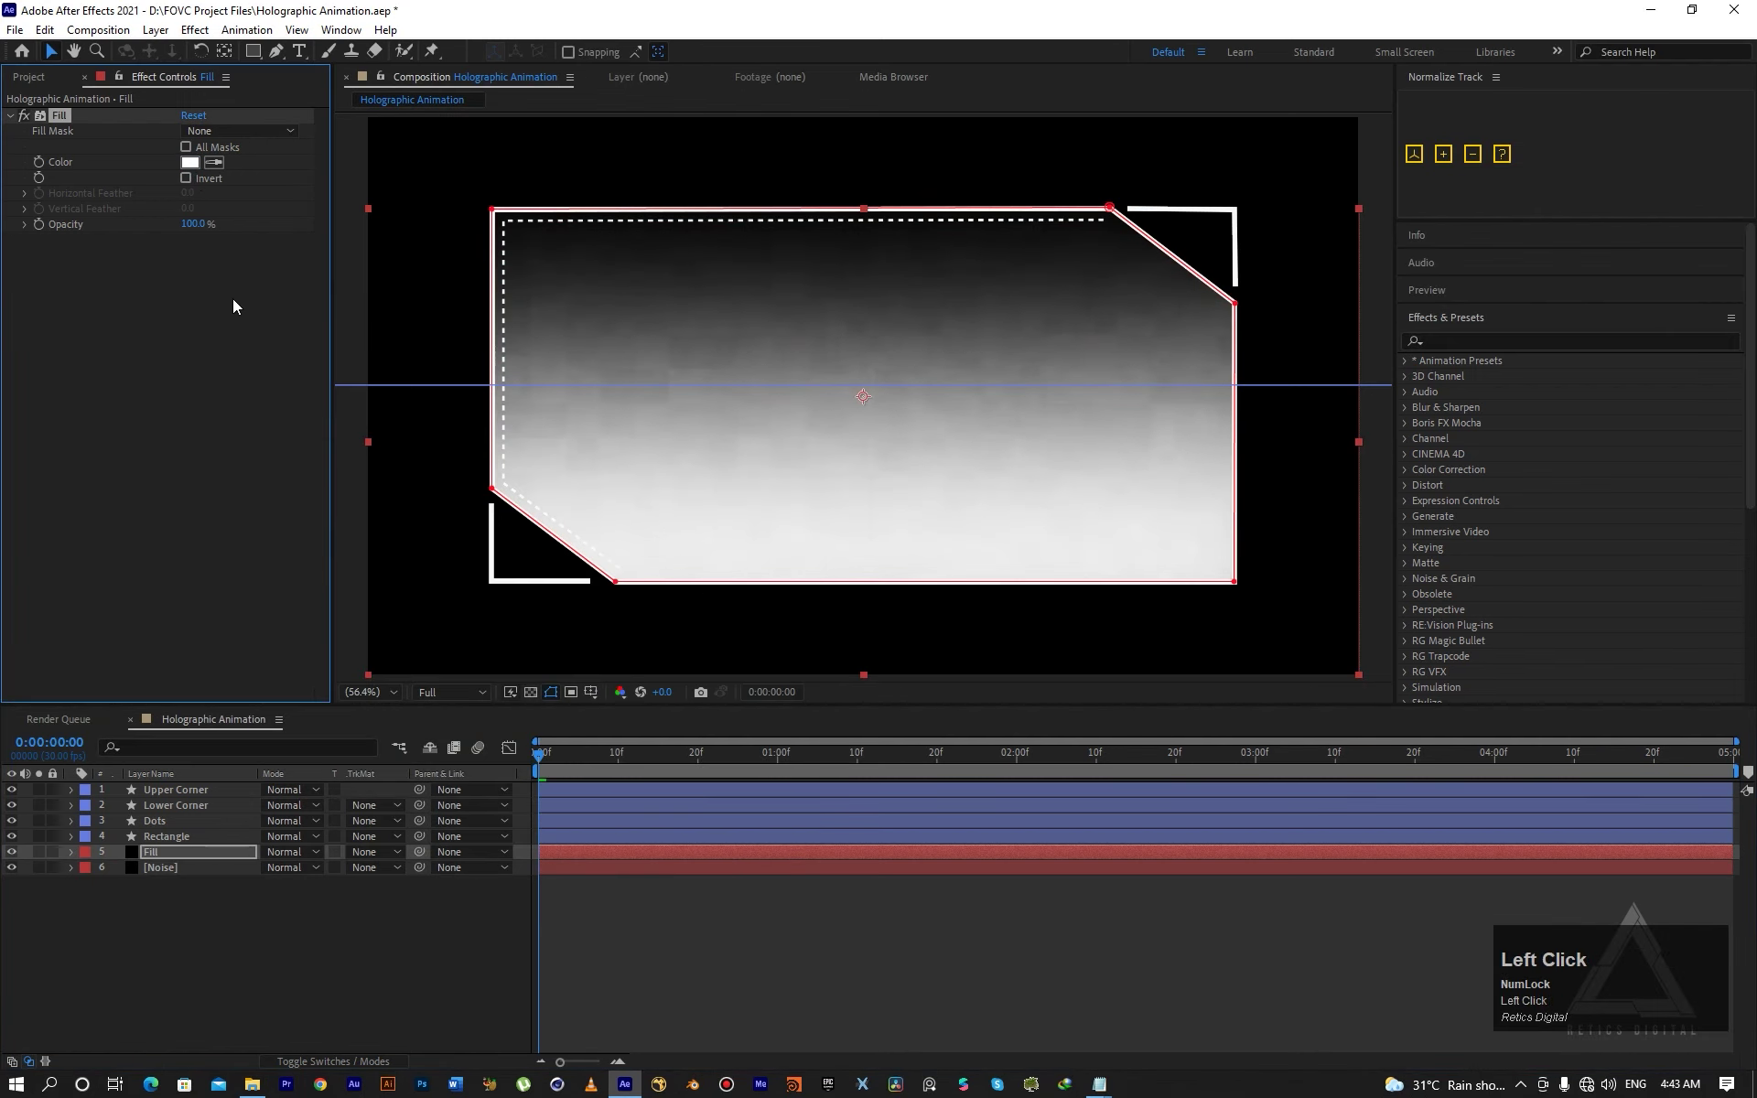
click(193, 223)
text(15)
key(Return)
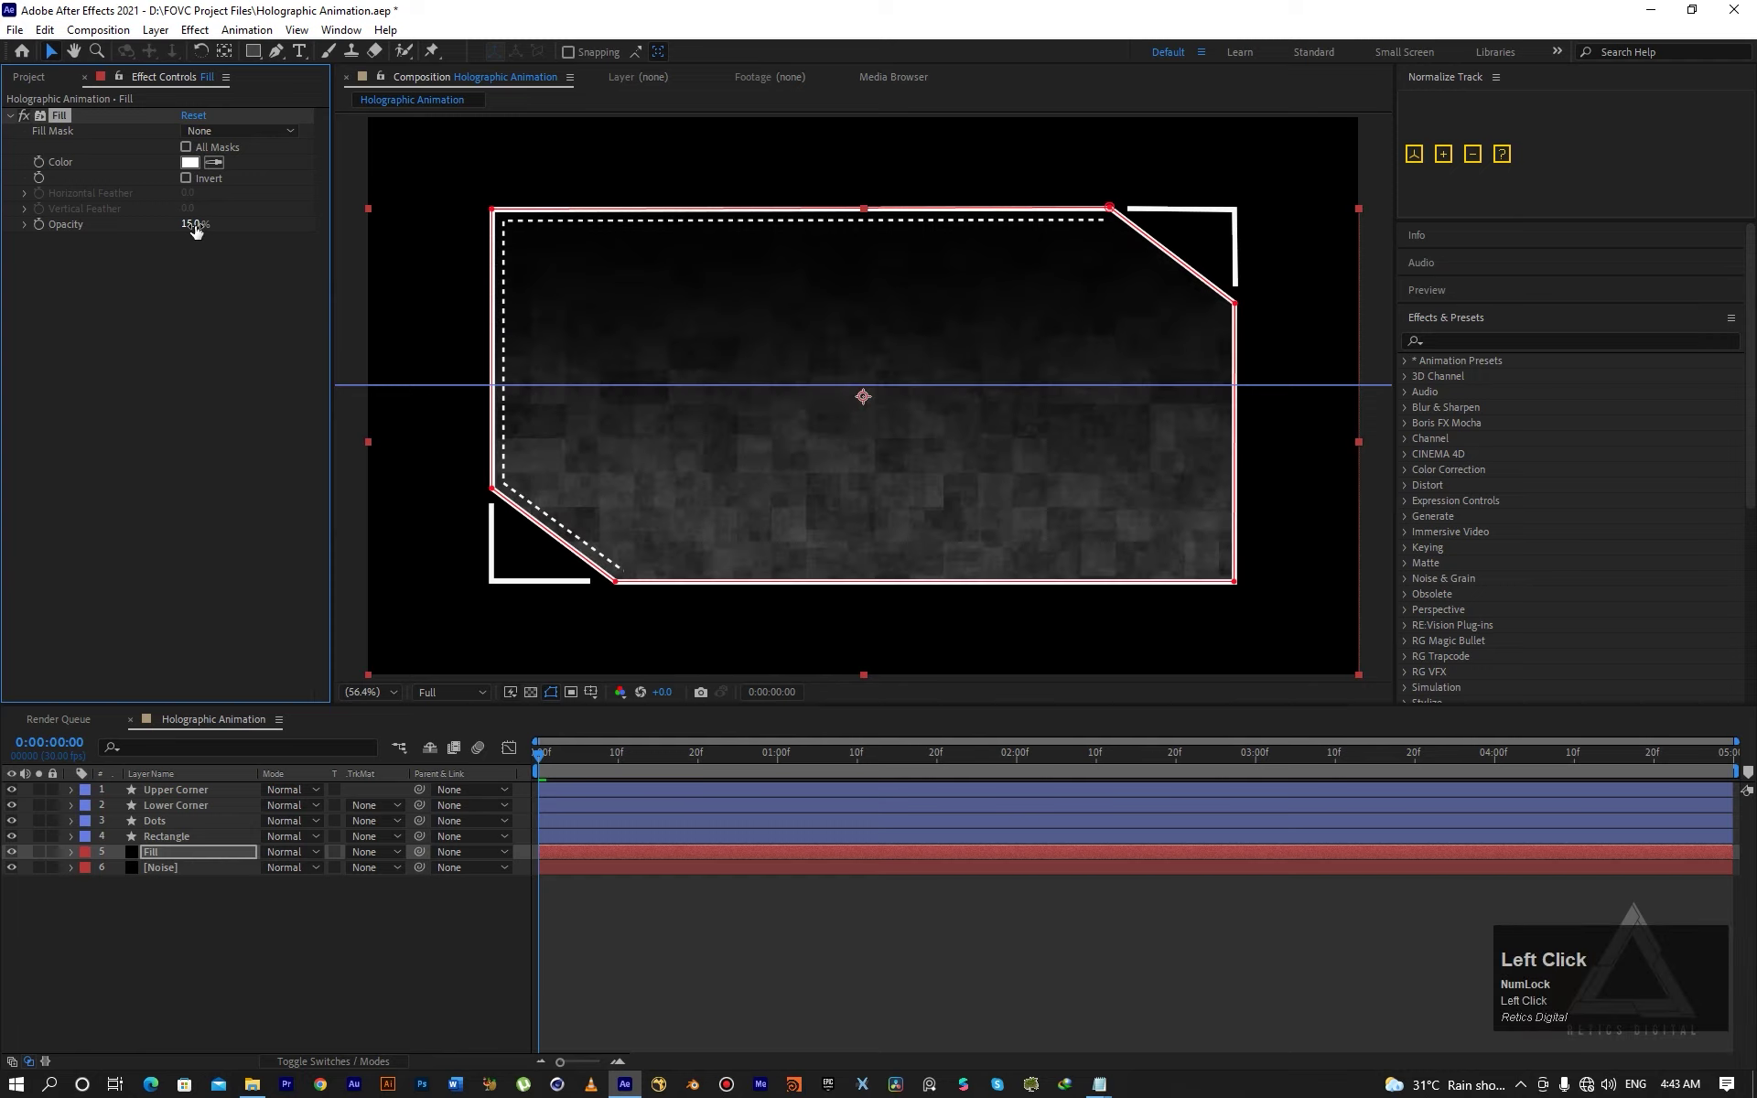
Compare the composition with the Fill layer hidden and shown.
click(11, 852)
click(11, 852)
click(11, 852)
click(11, 852)
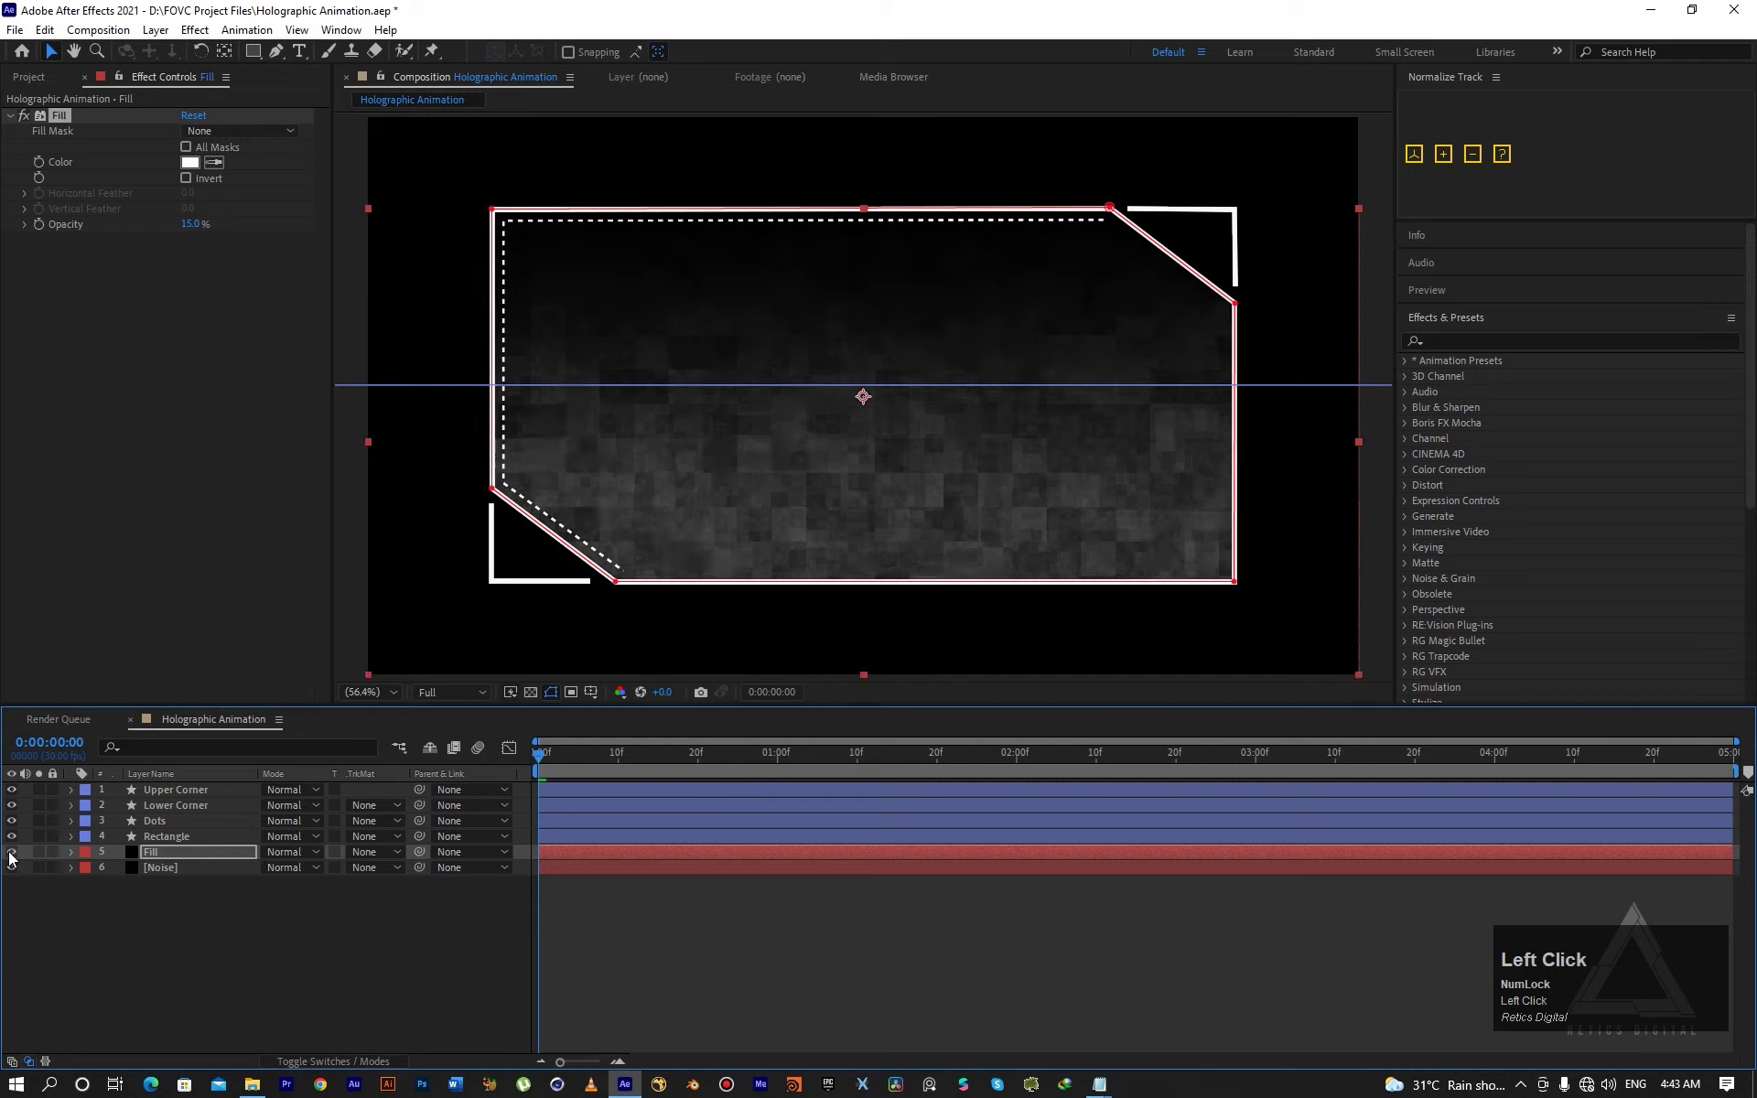
click(11, 852)
click(11, 852)
Reveal the masks of the Fill and Noise layers and move the Fill layer's Mask 1 slightly upward.
drag(174, 894, 161, 855)
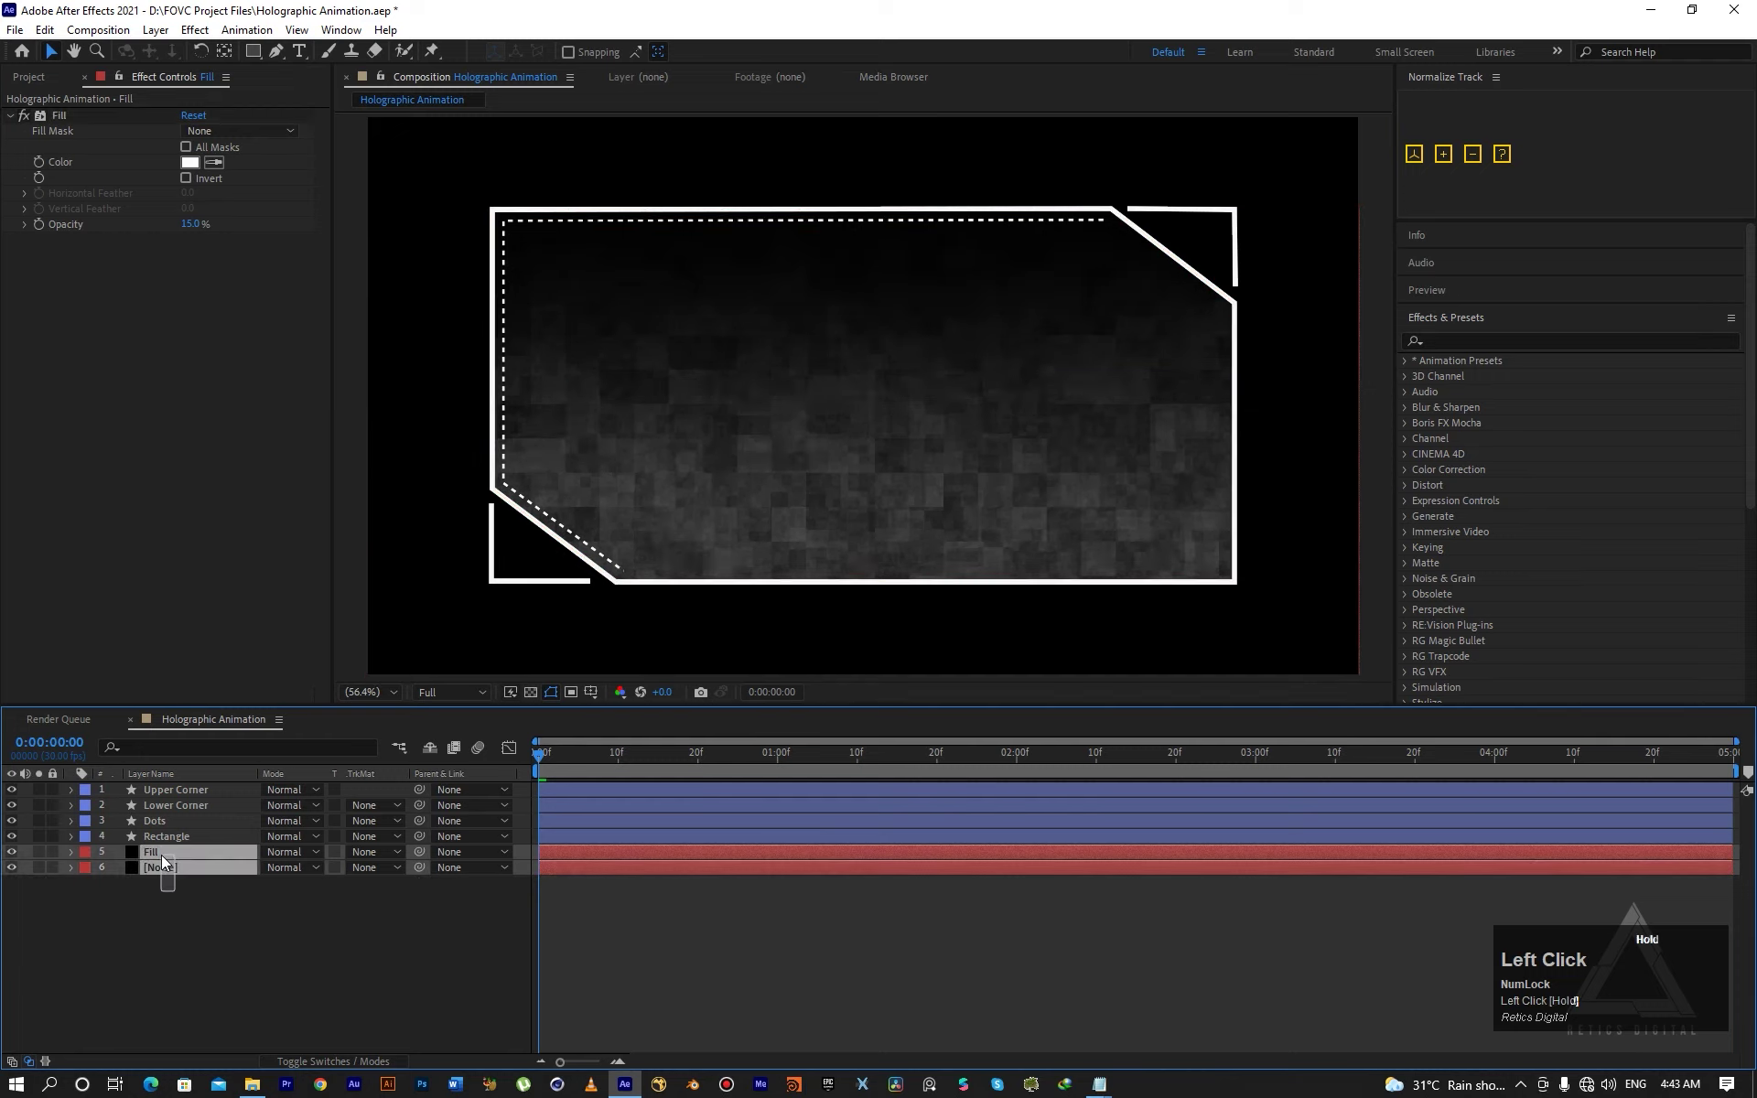
key(m)
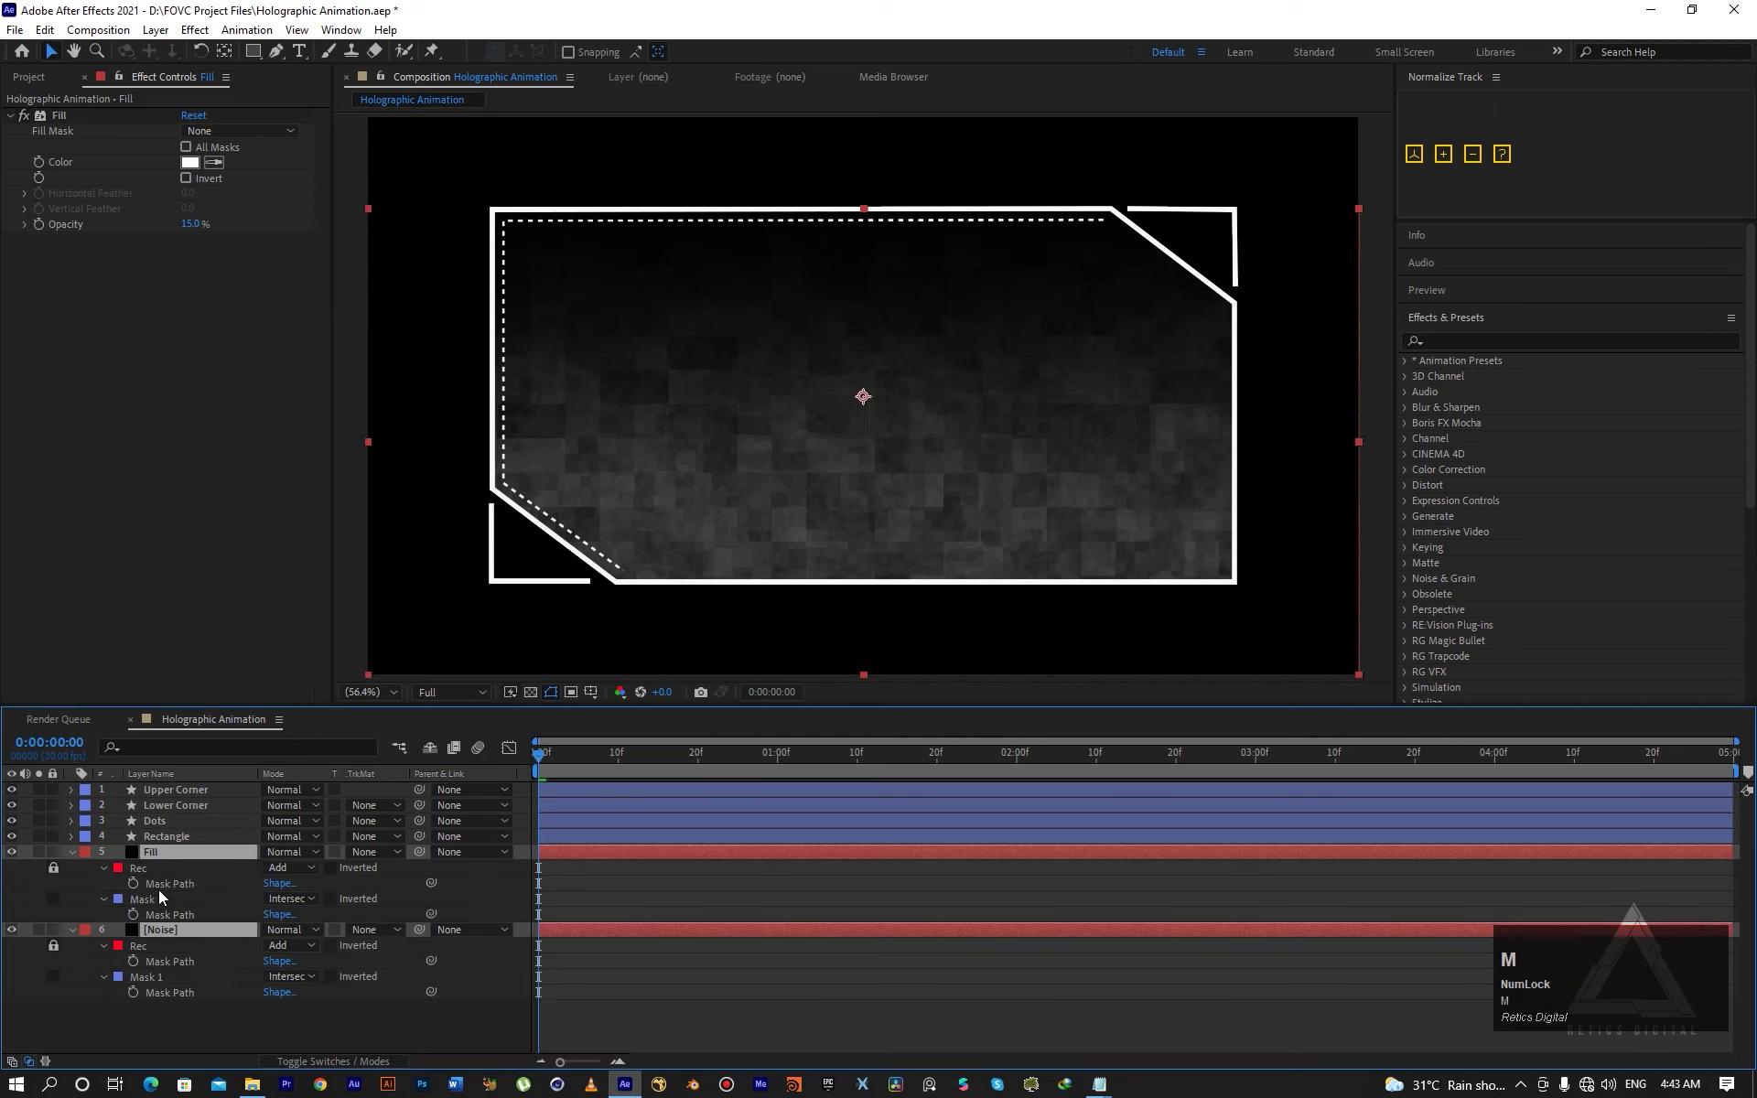
click(151, 901)
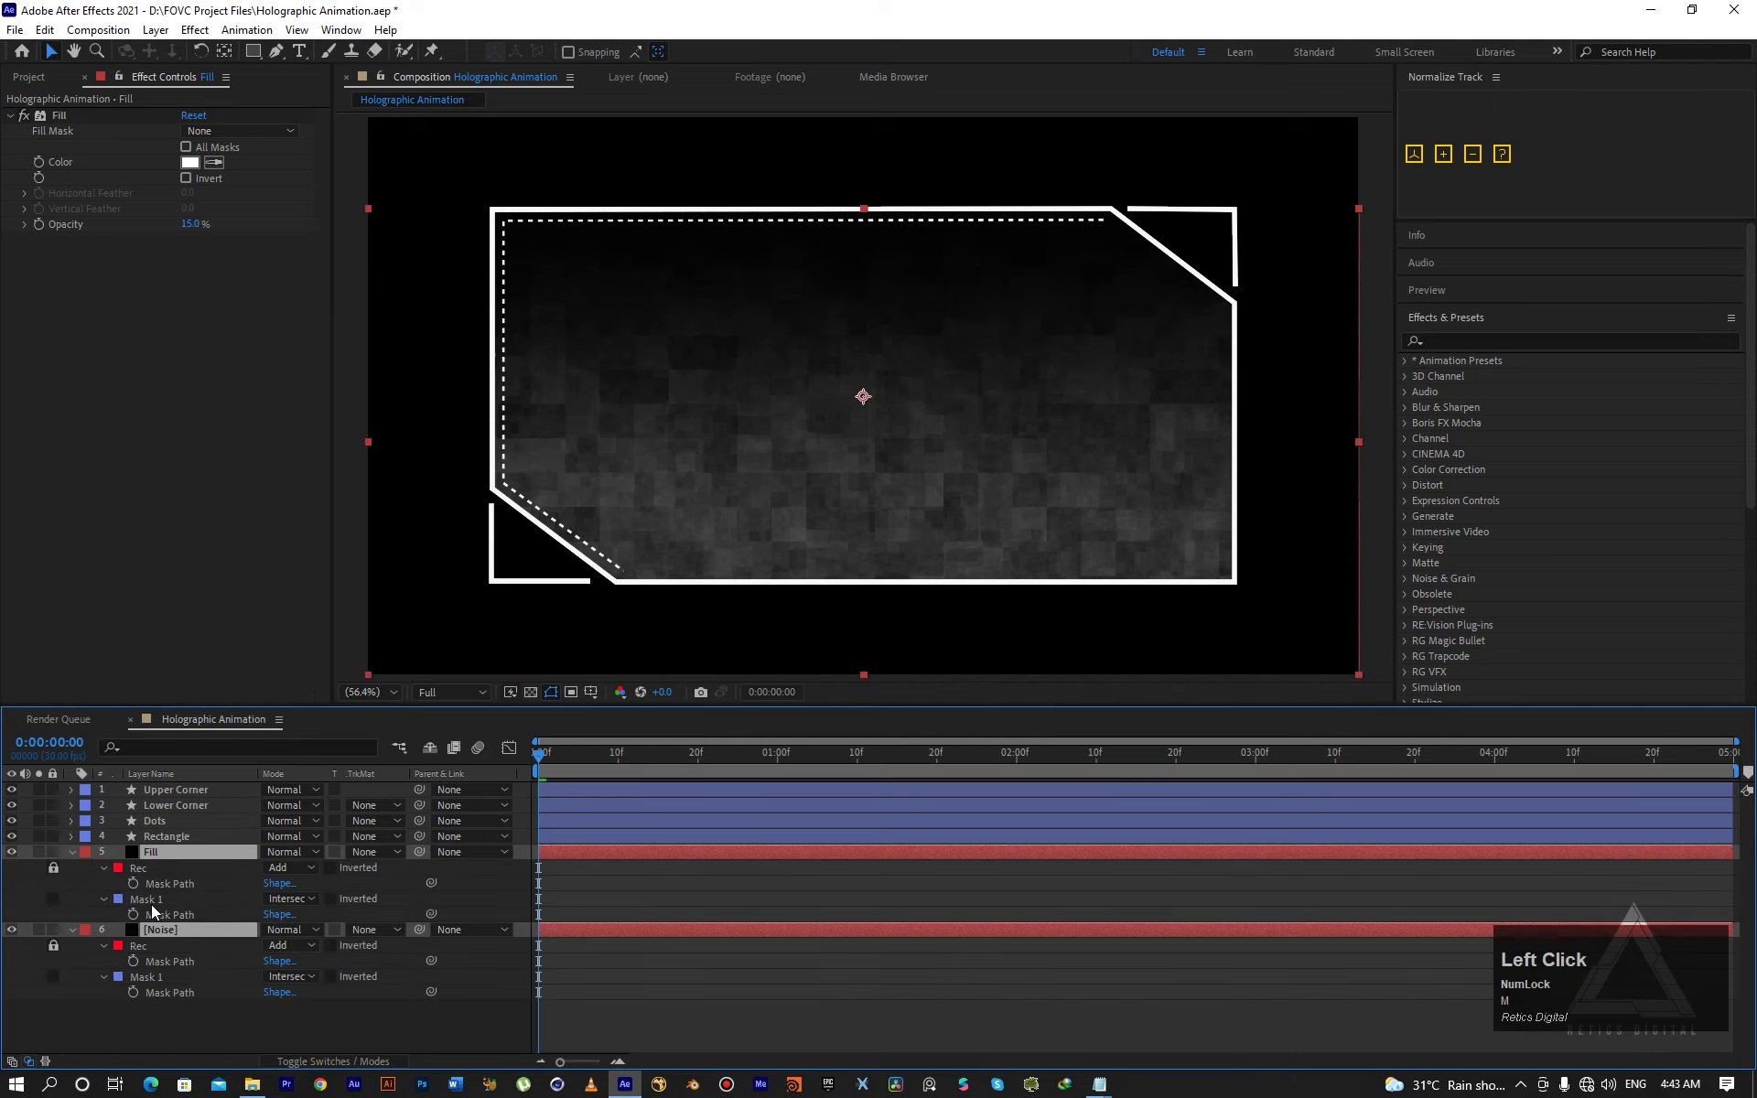
click(162, 978)
click(194, 1008)
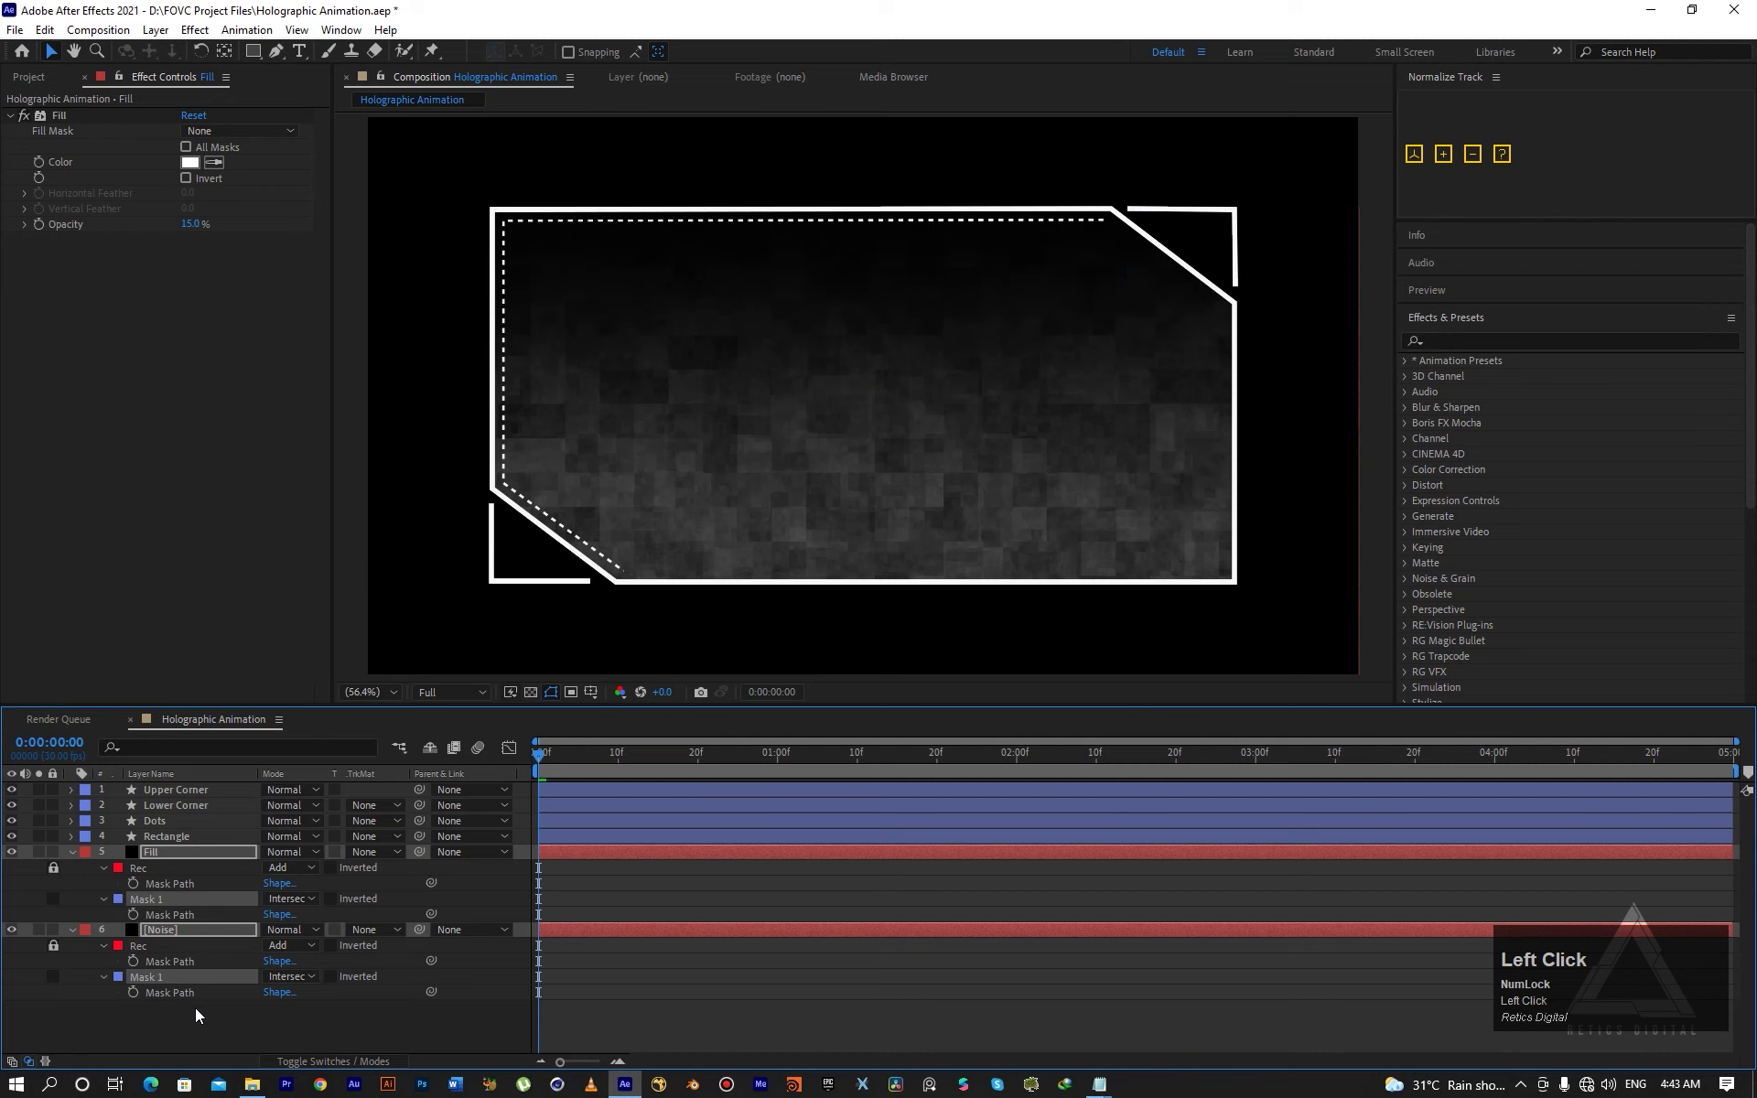
click(179, 897)
scroll(604, 545, down, 1)
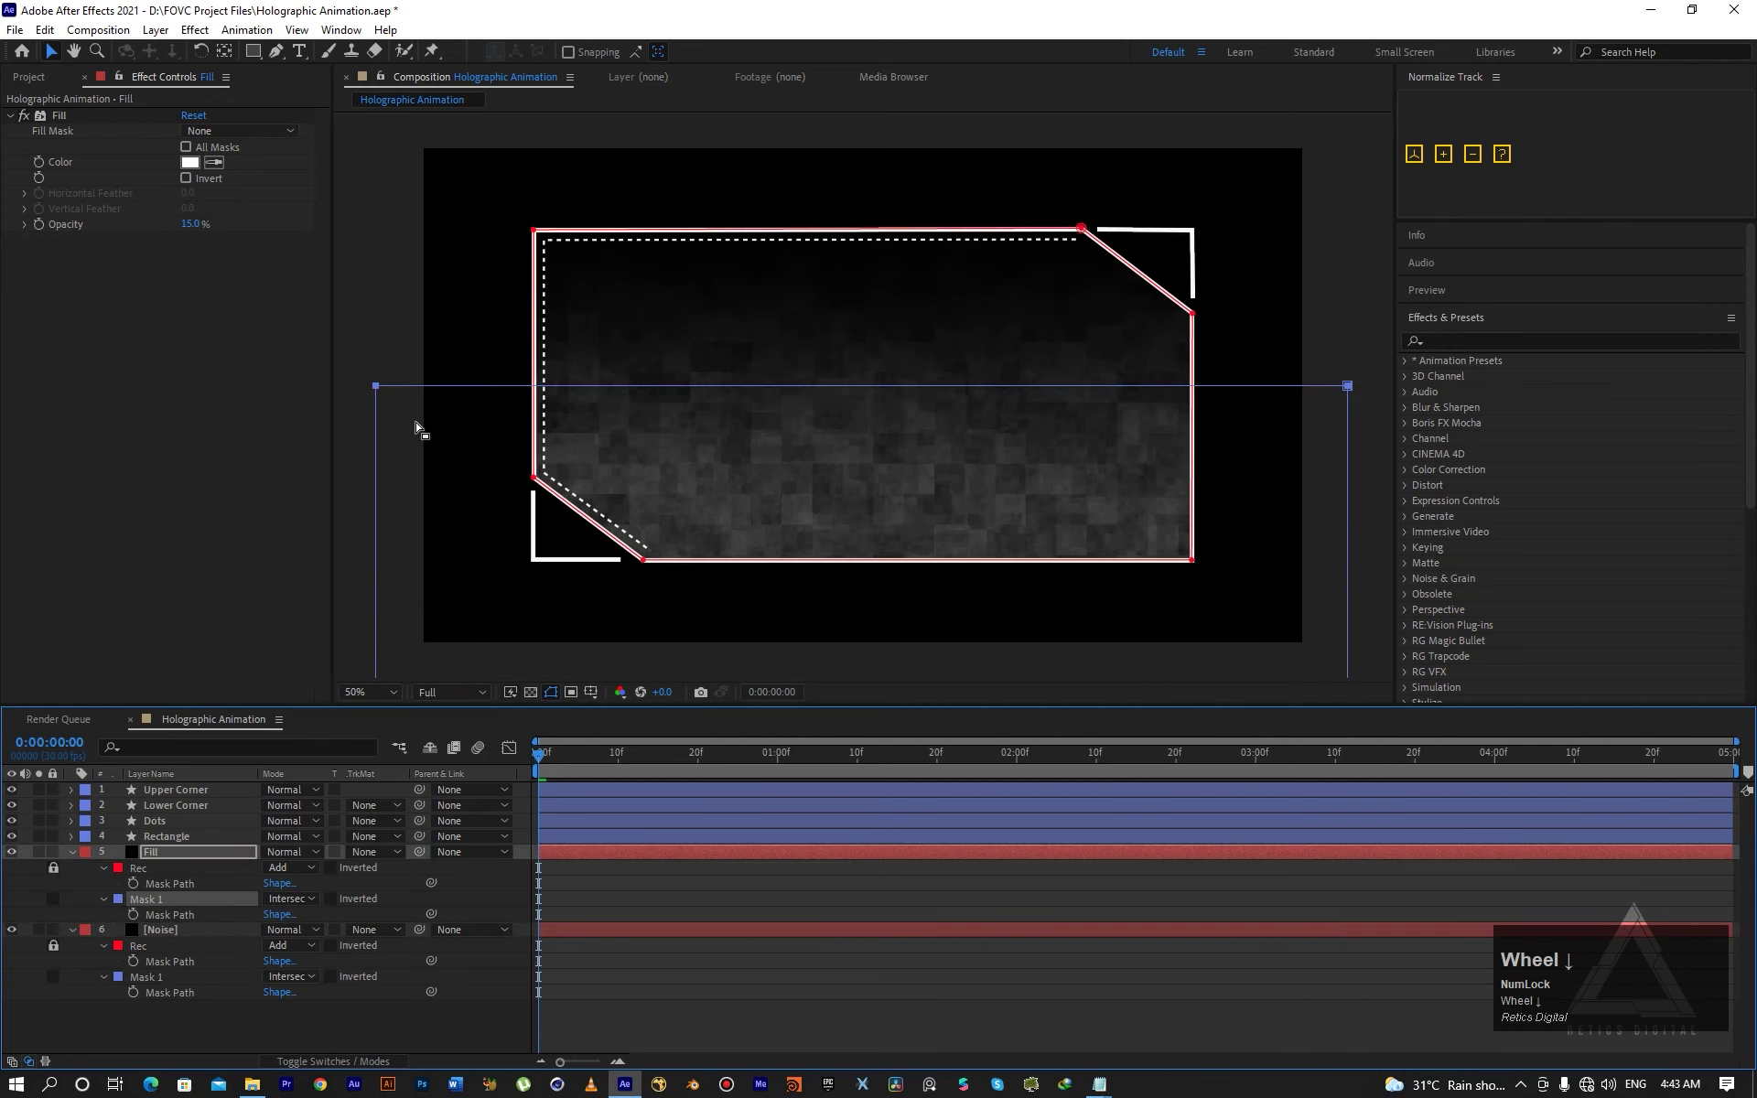
drag(378, 391, 376, 356)
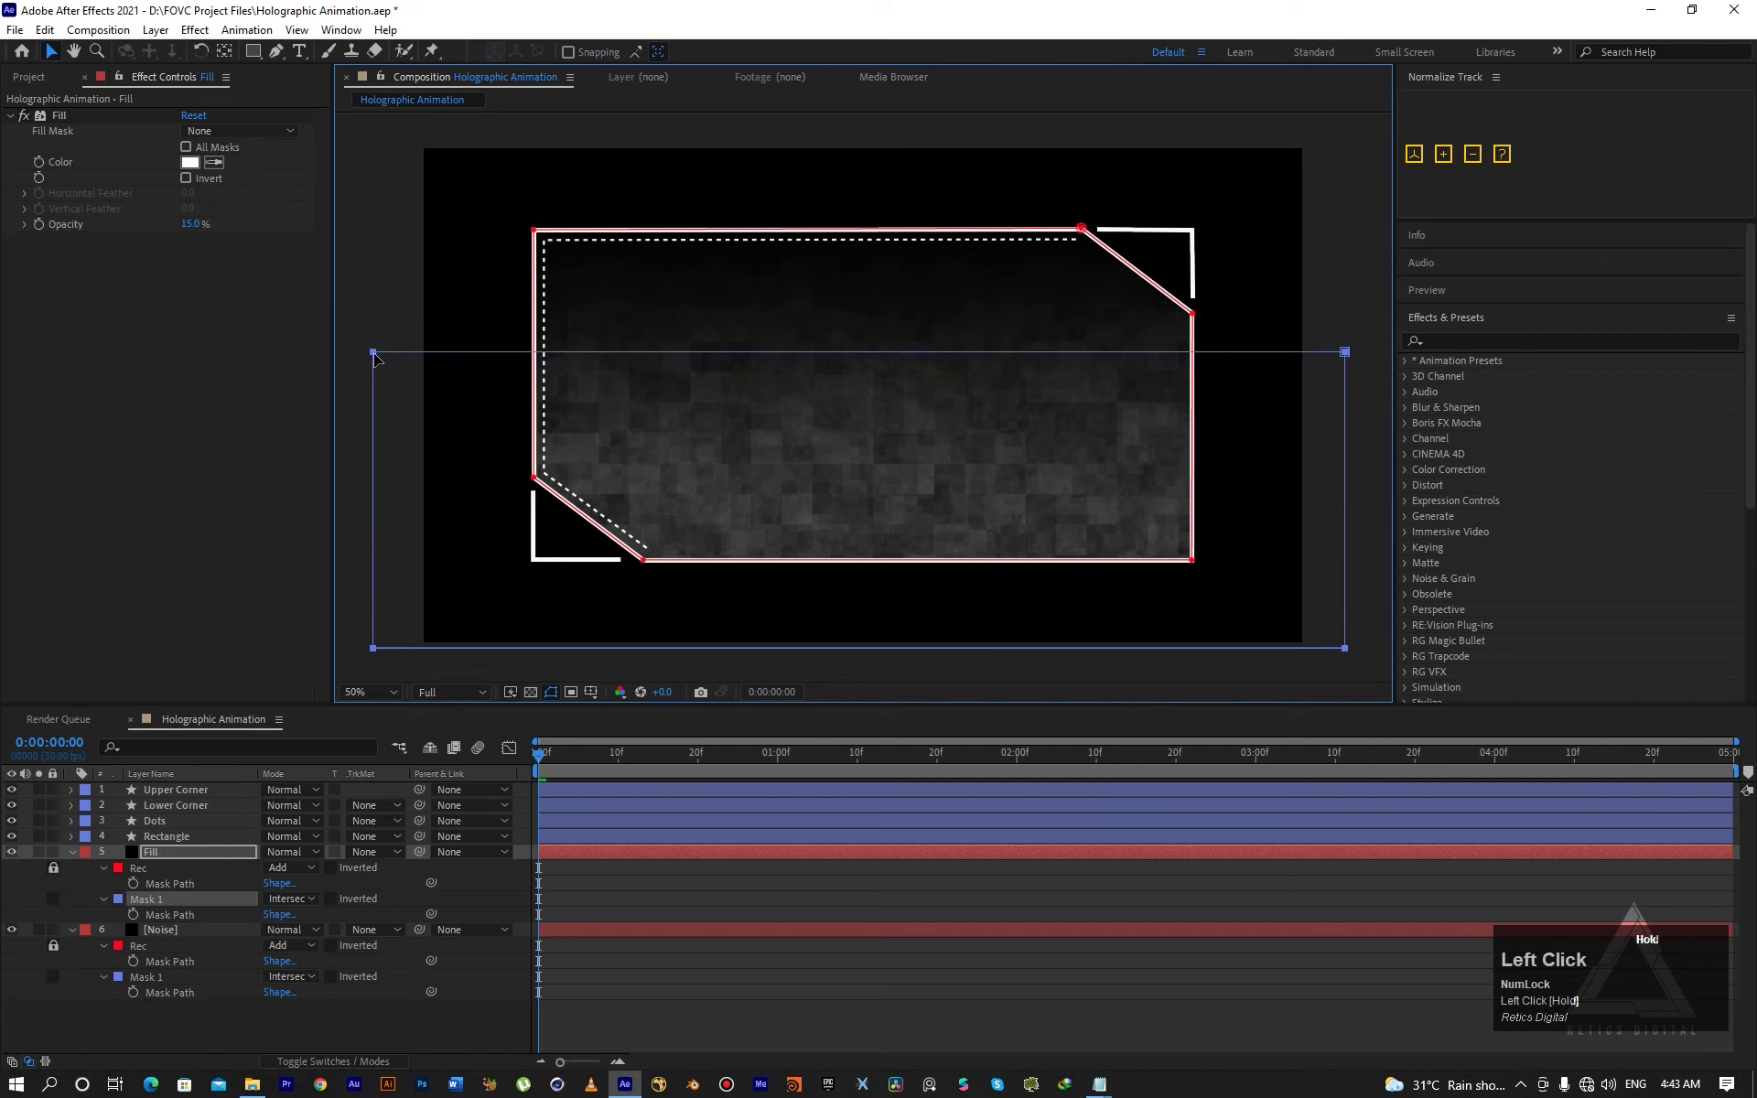
Move the Noise layer's Mask 1 upward by a similar amount and collapse both layers.
click(168, 976)
drag(378, 388, 384, 350)
click(72, 852)
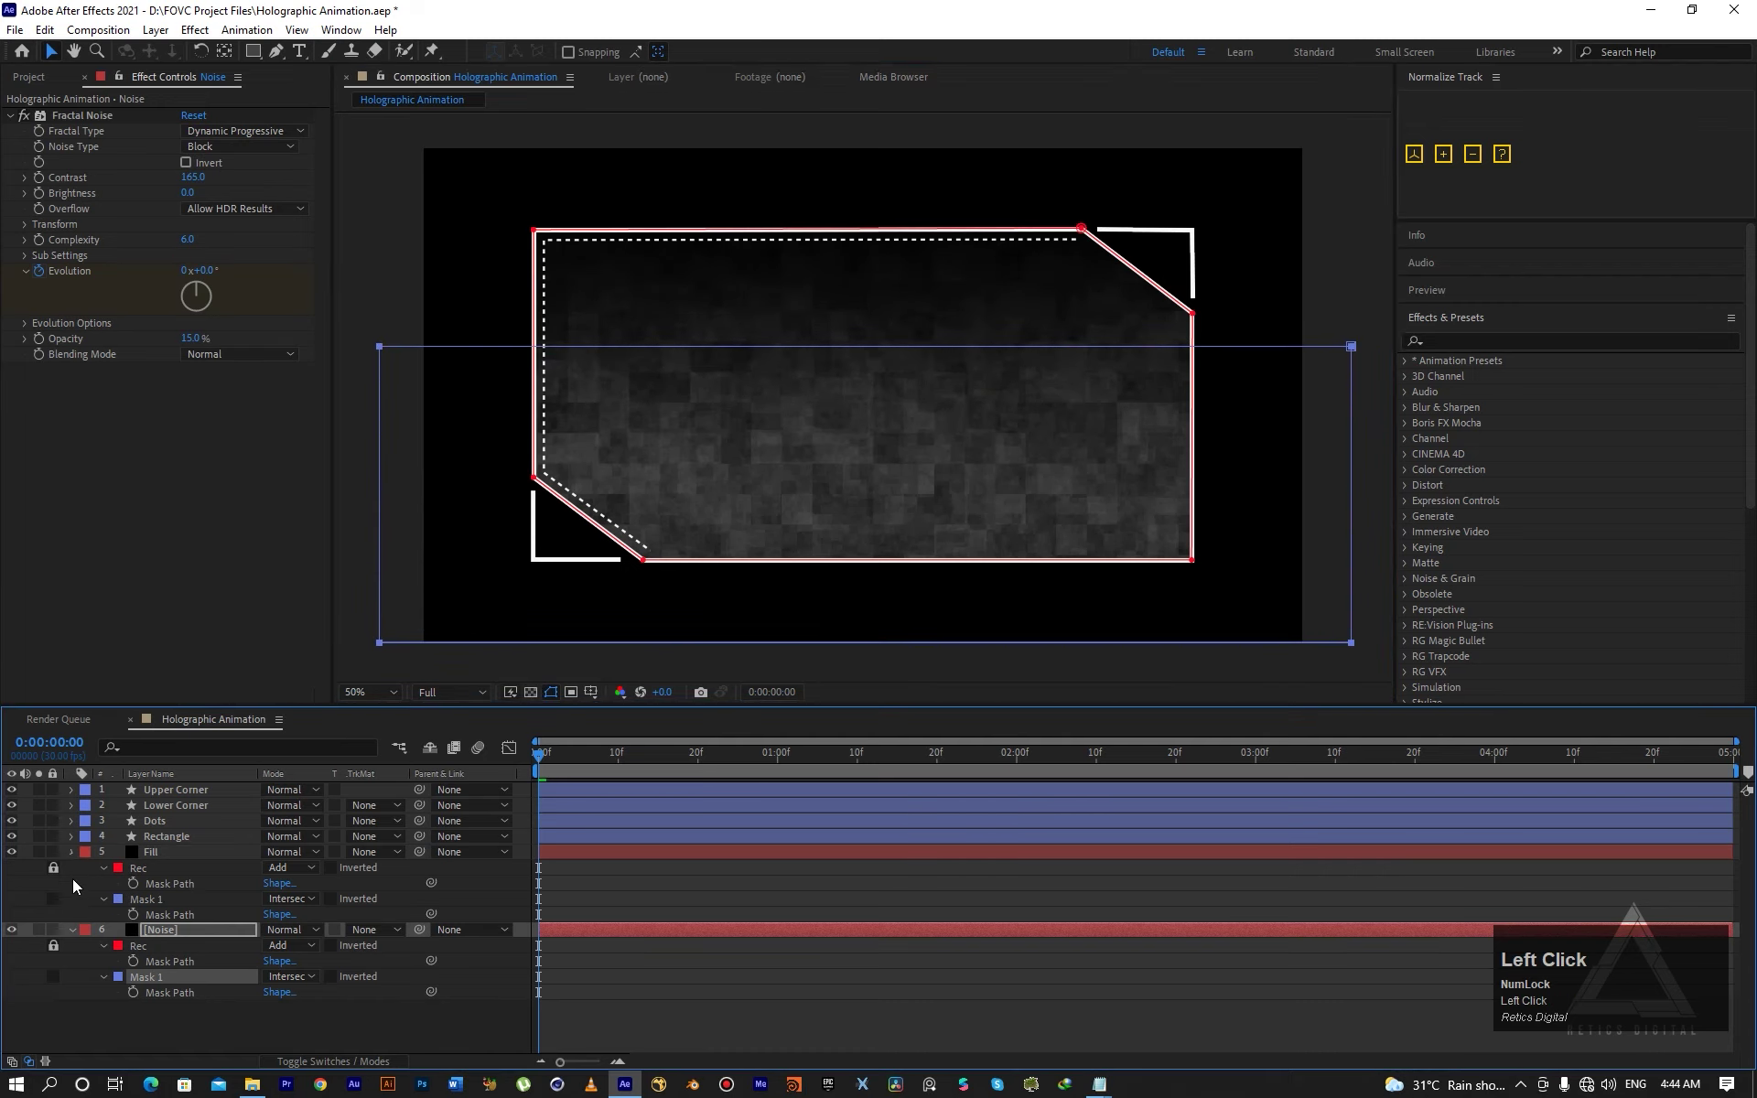
click(72, 867)
click(191, 922)
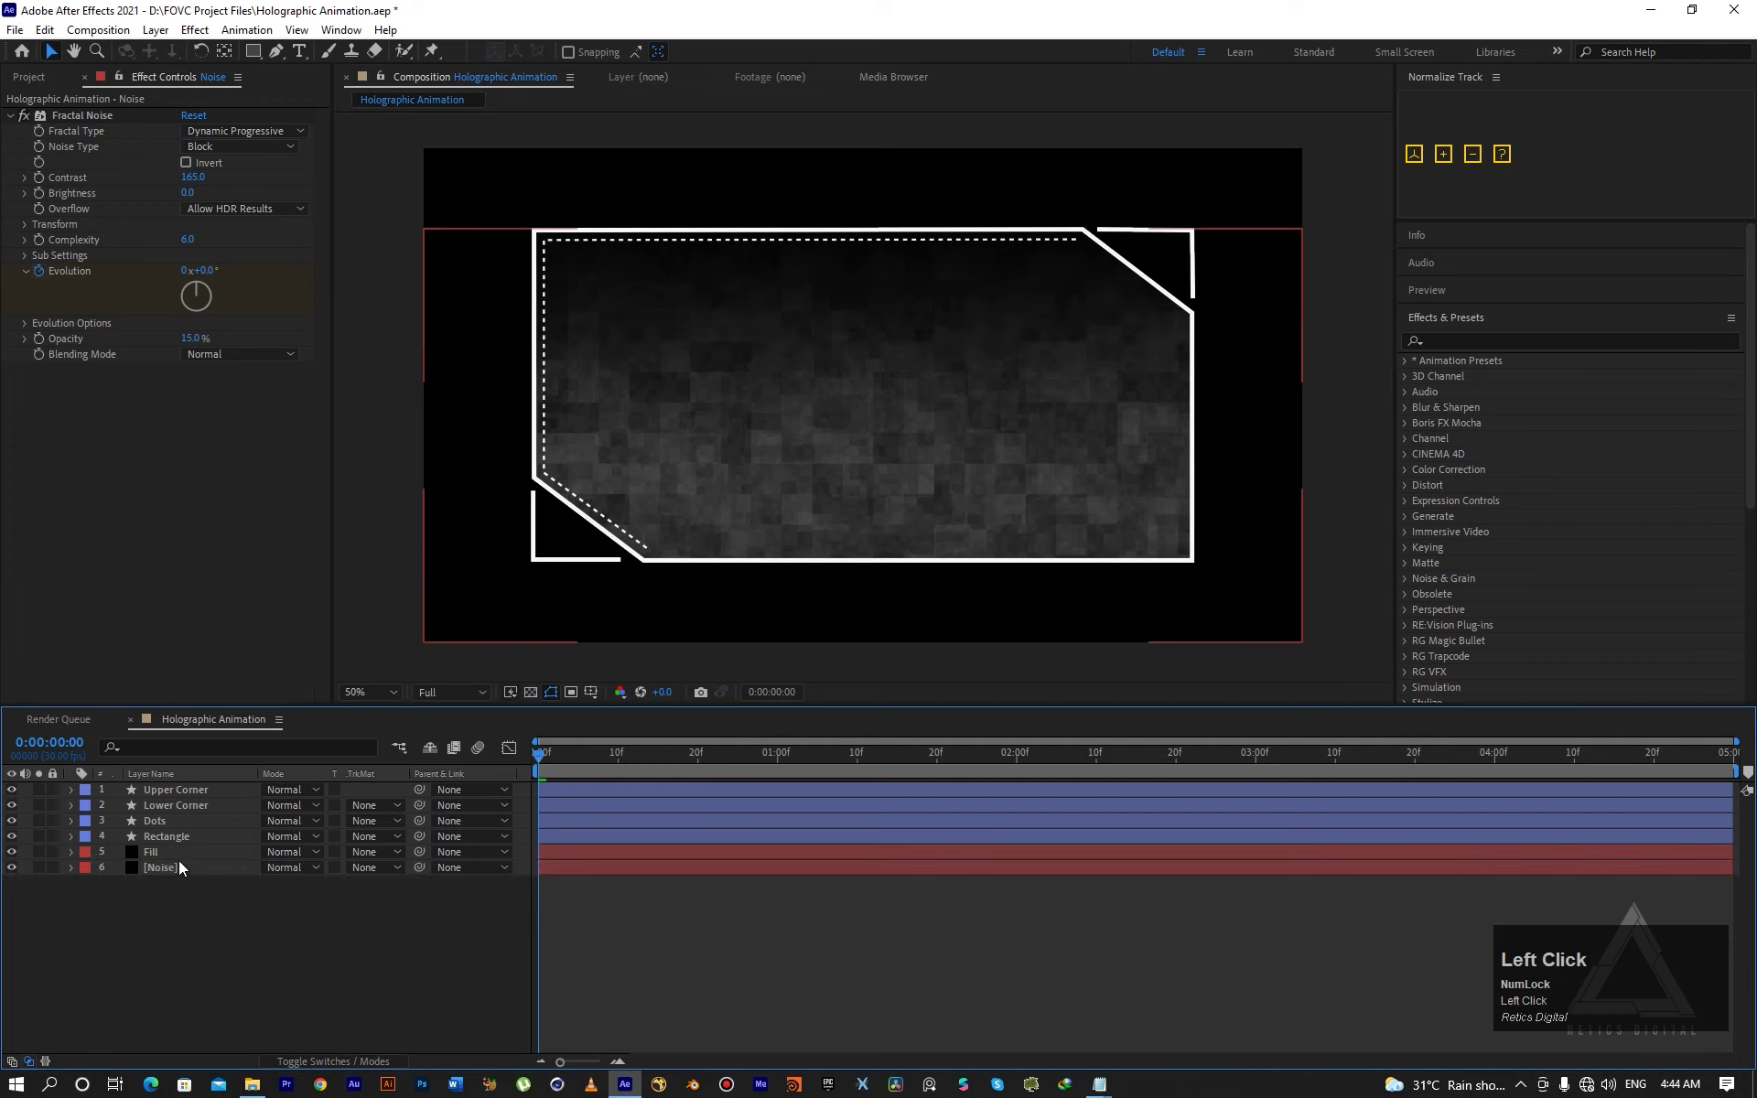
Duplicate the Fill layer, rename the copy Grid, and remove its Fill effect.
click(163, 858)
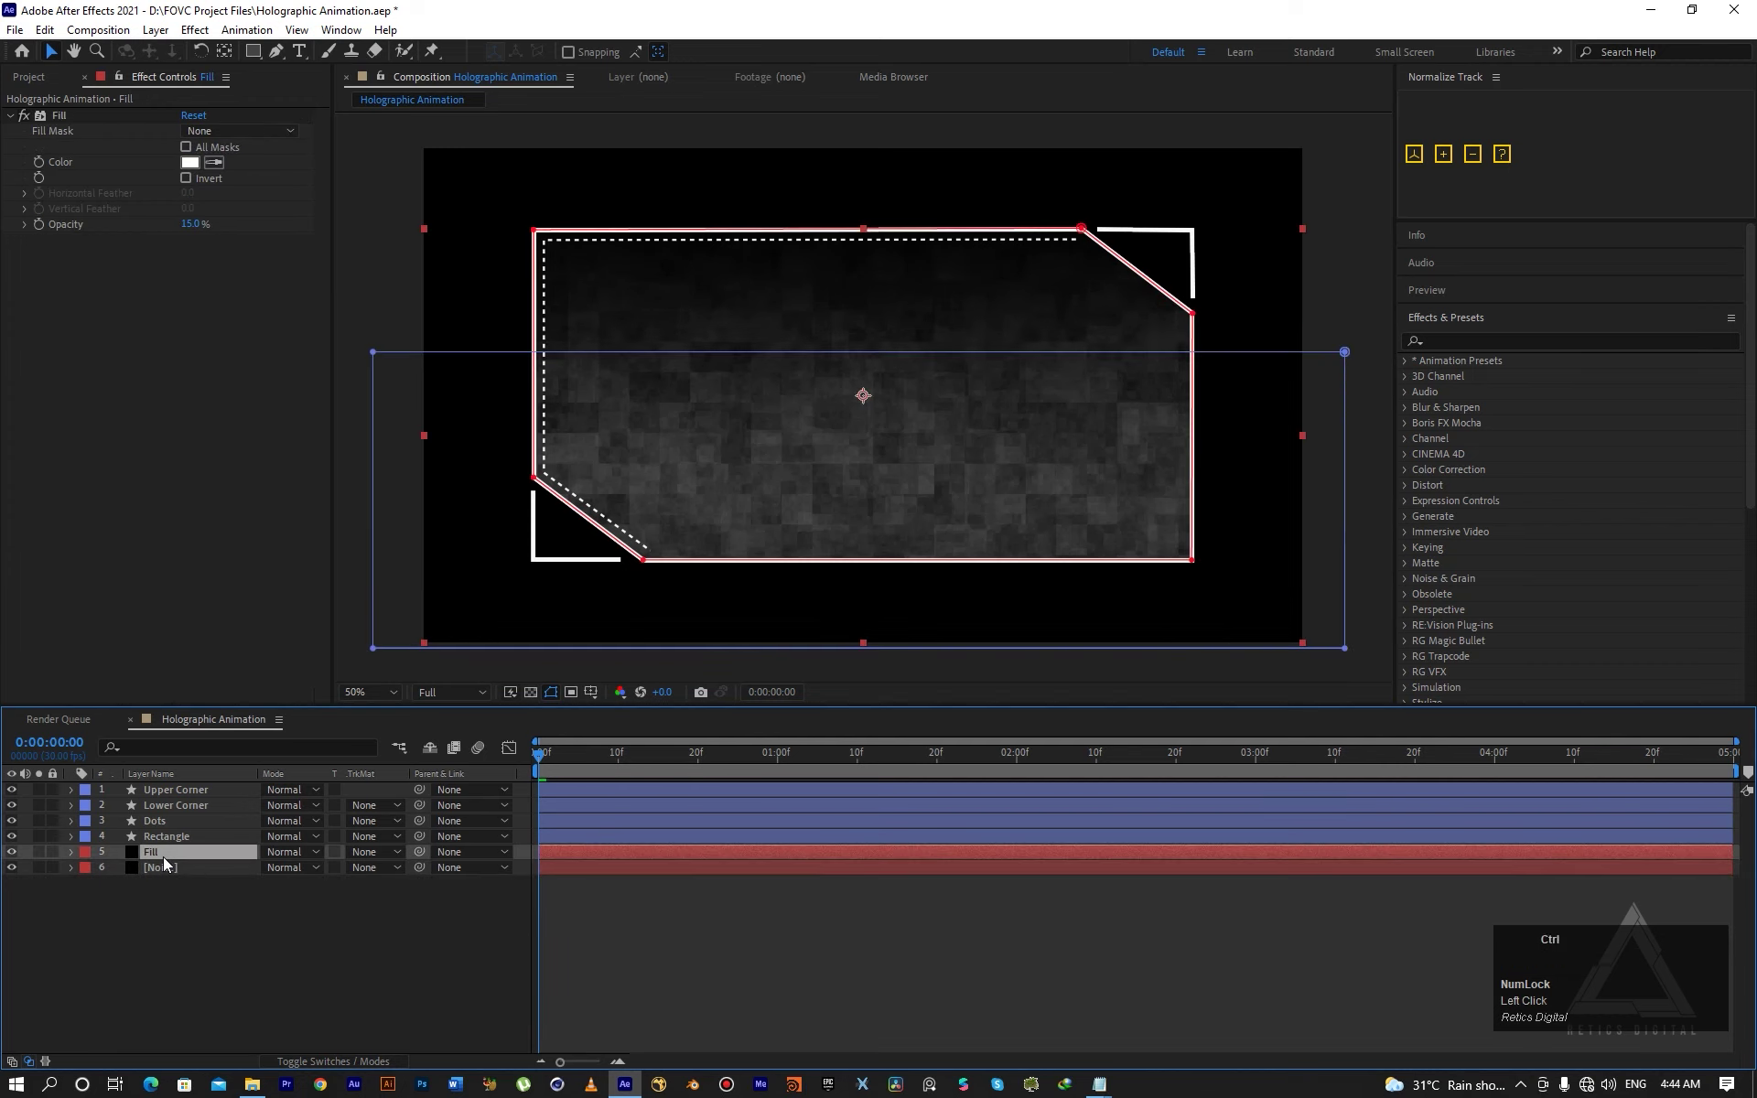
key(ctrl+d)
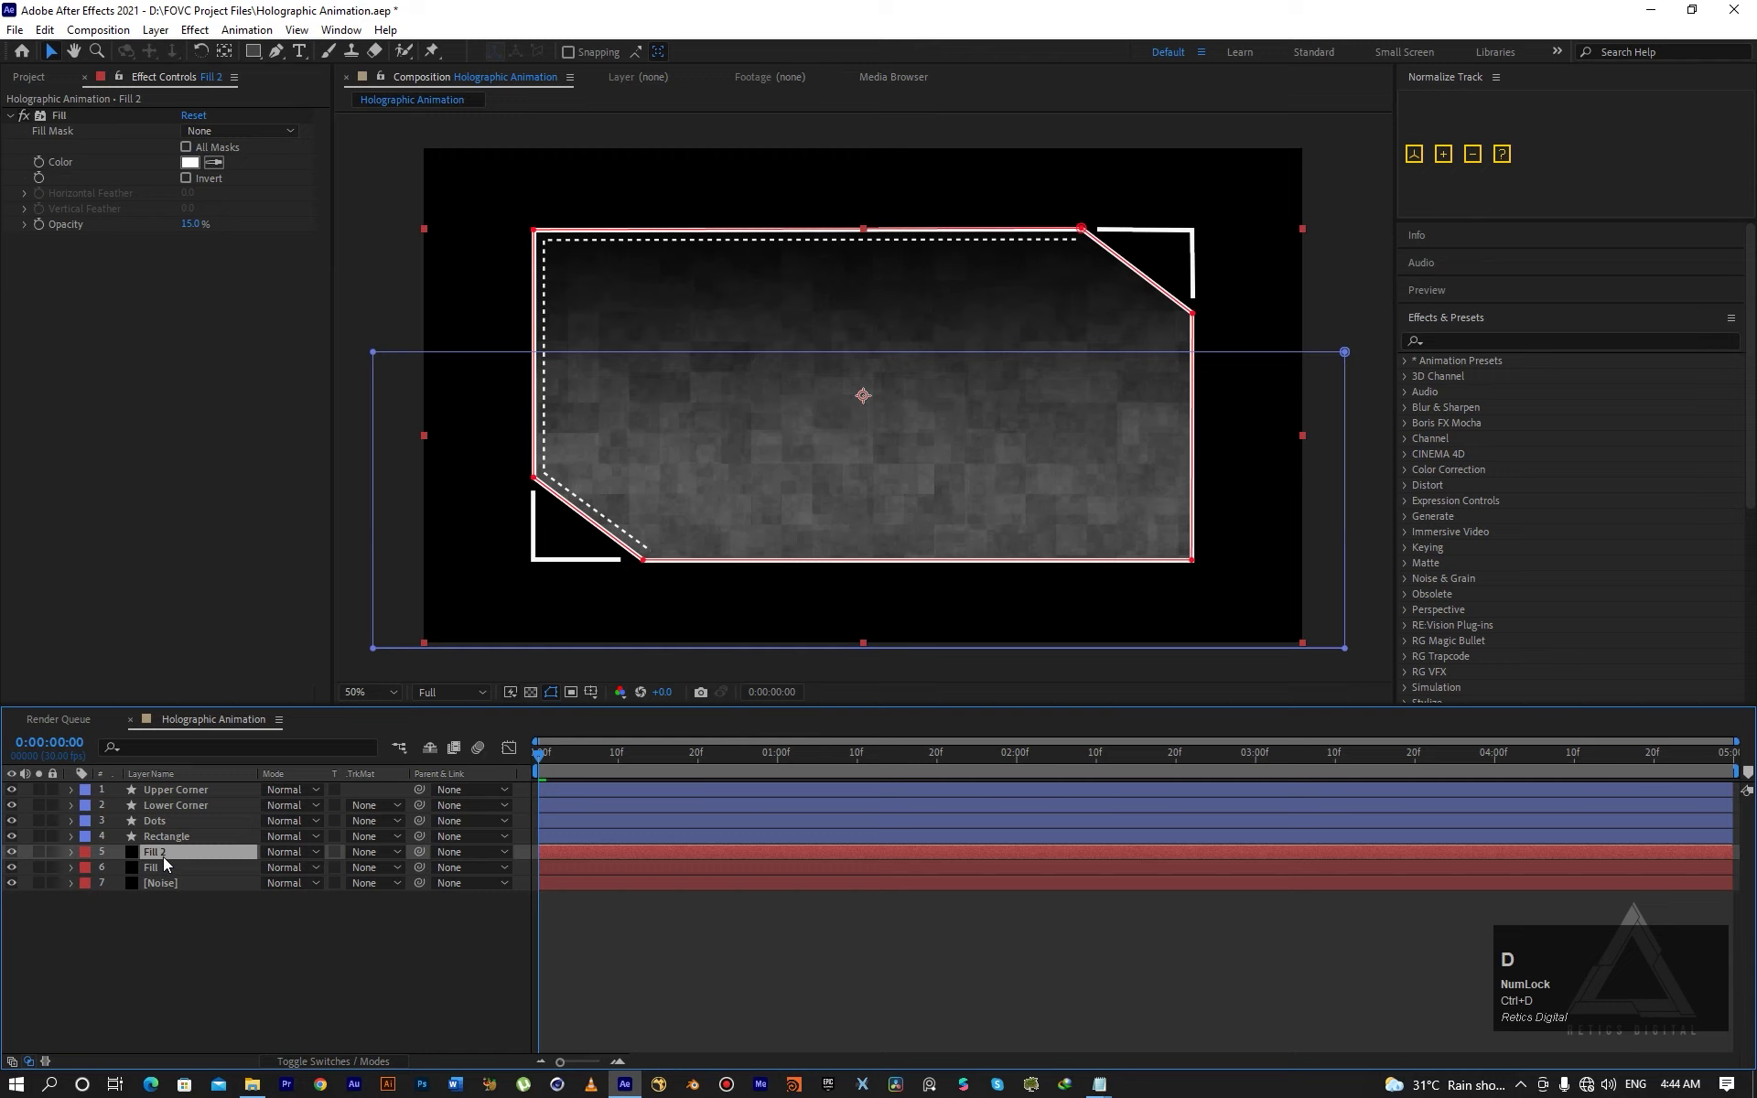
key(Return)
text(Grid)
key(Return)
click(60, 115)
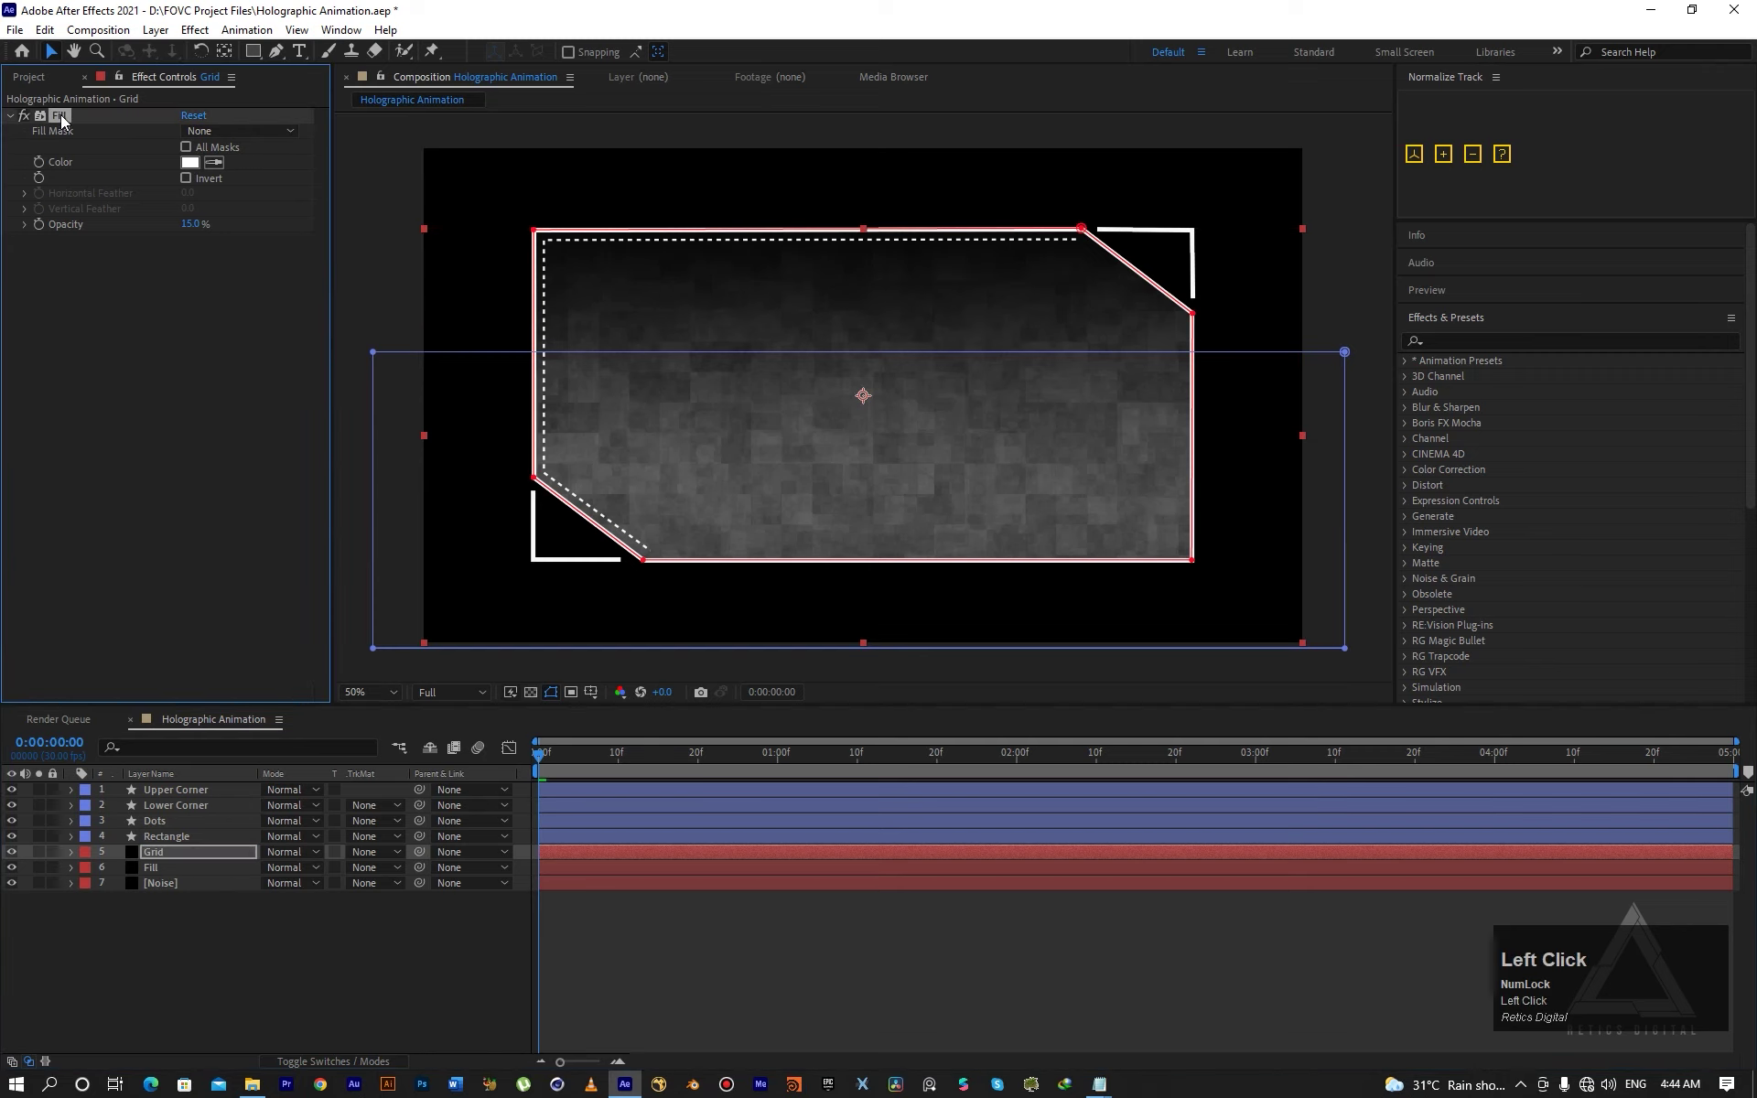
key(Delete)
Hide the mask and shape path outlines in the composition view and save the project.
click(379, 692)
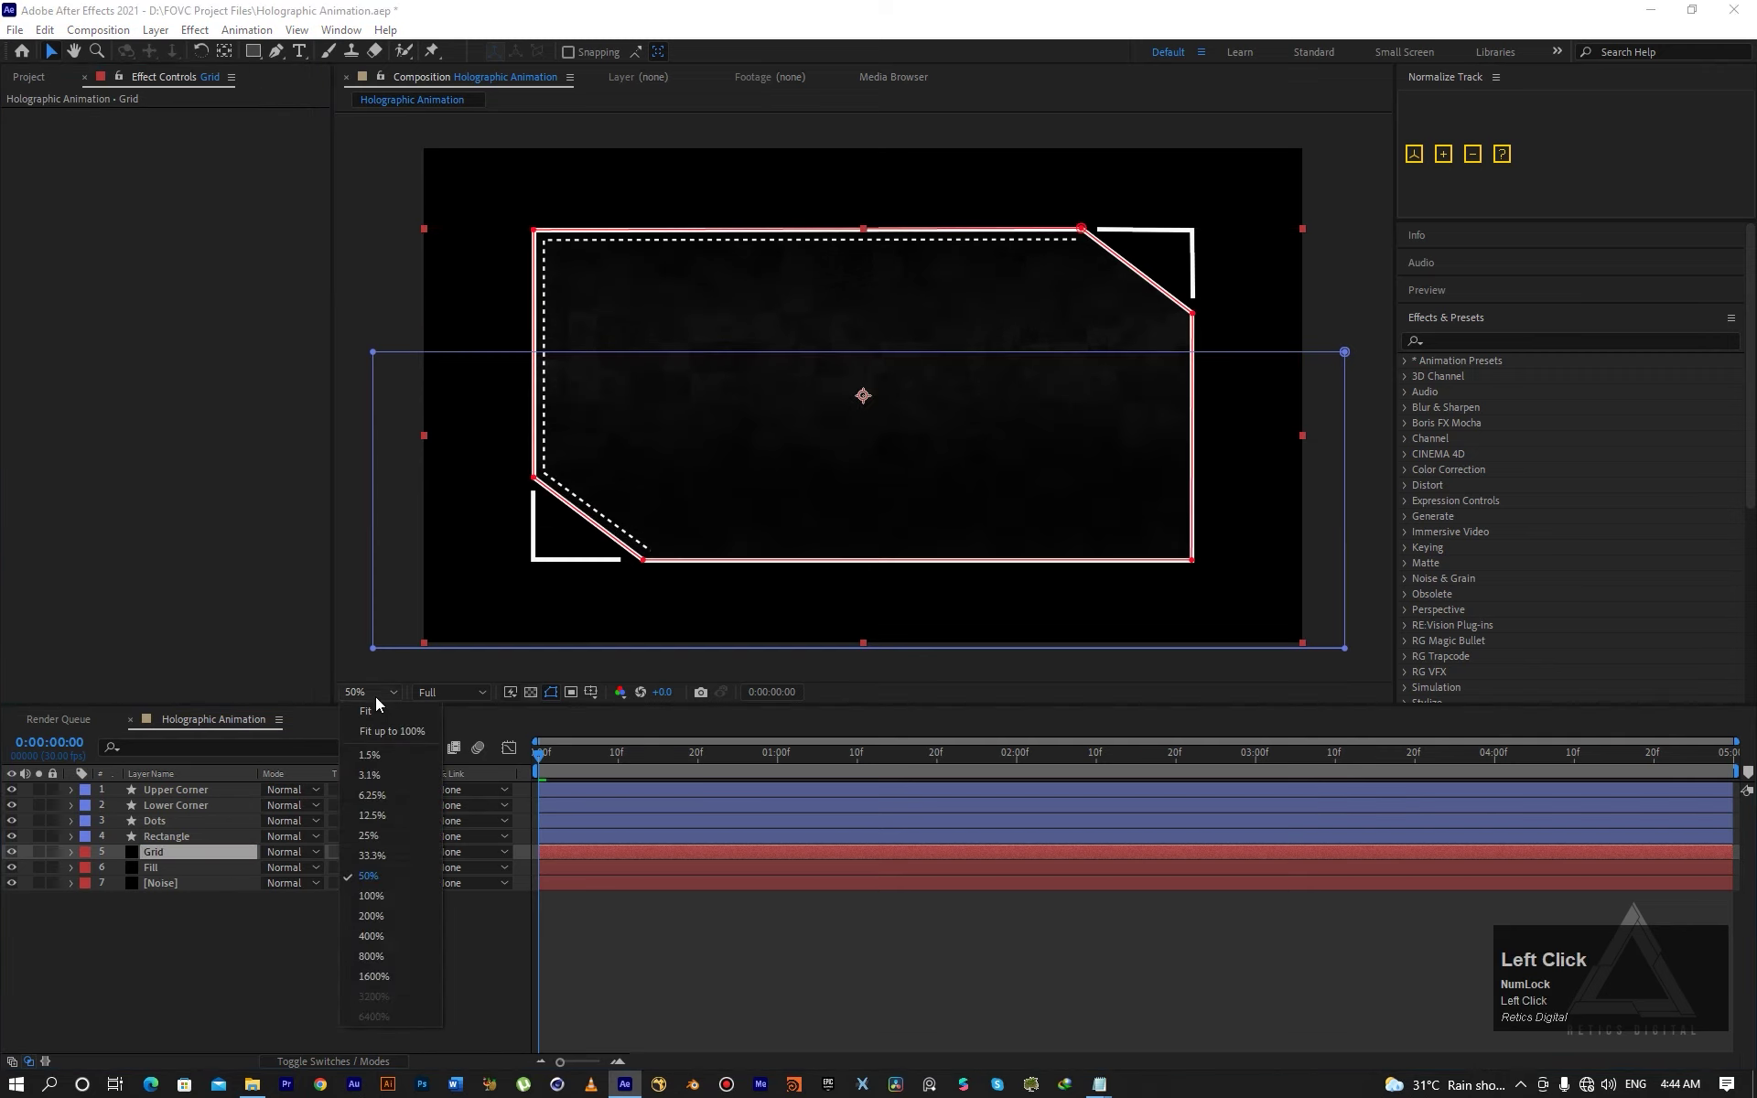
click(370, 798)
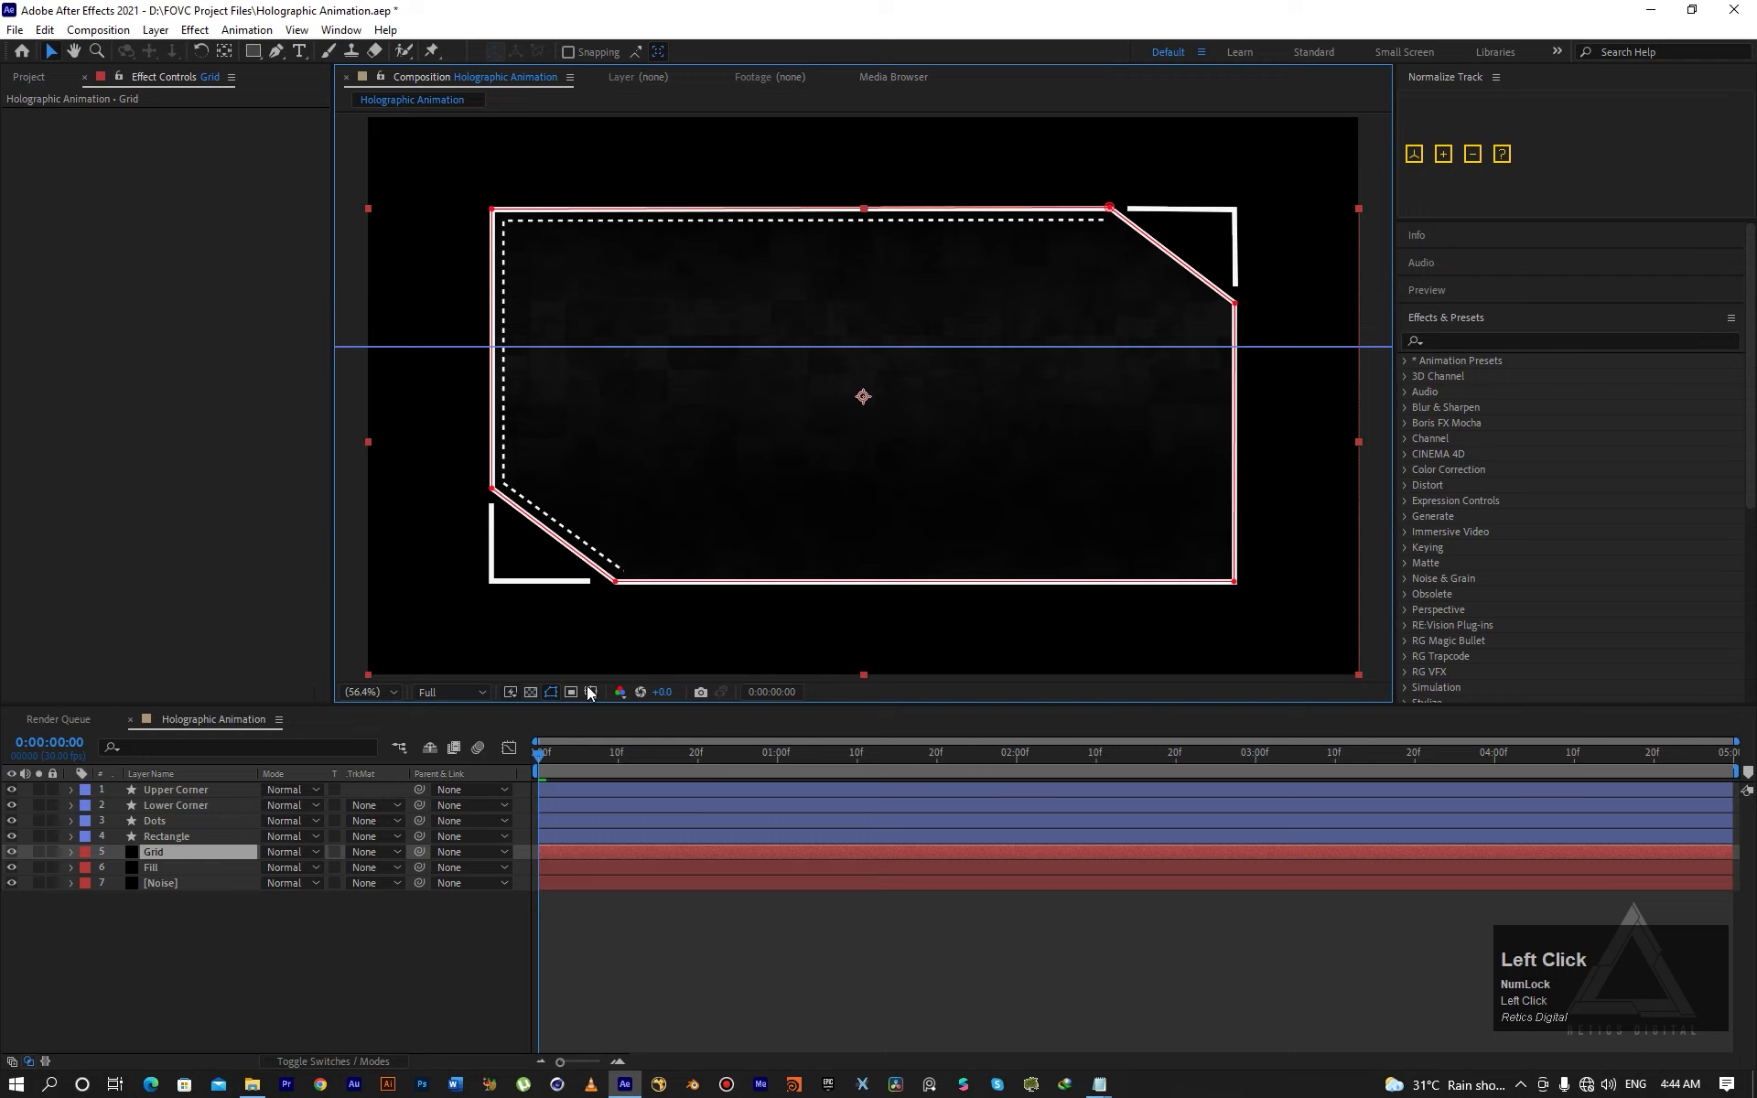
click(551, 693)
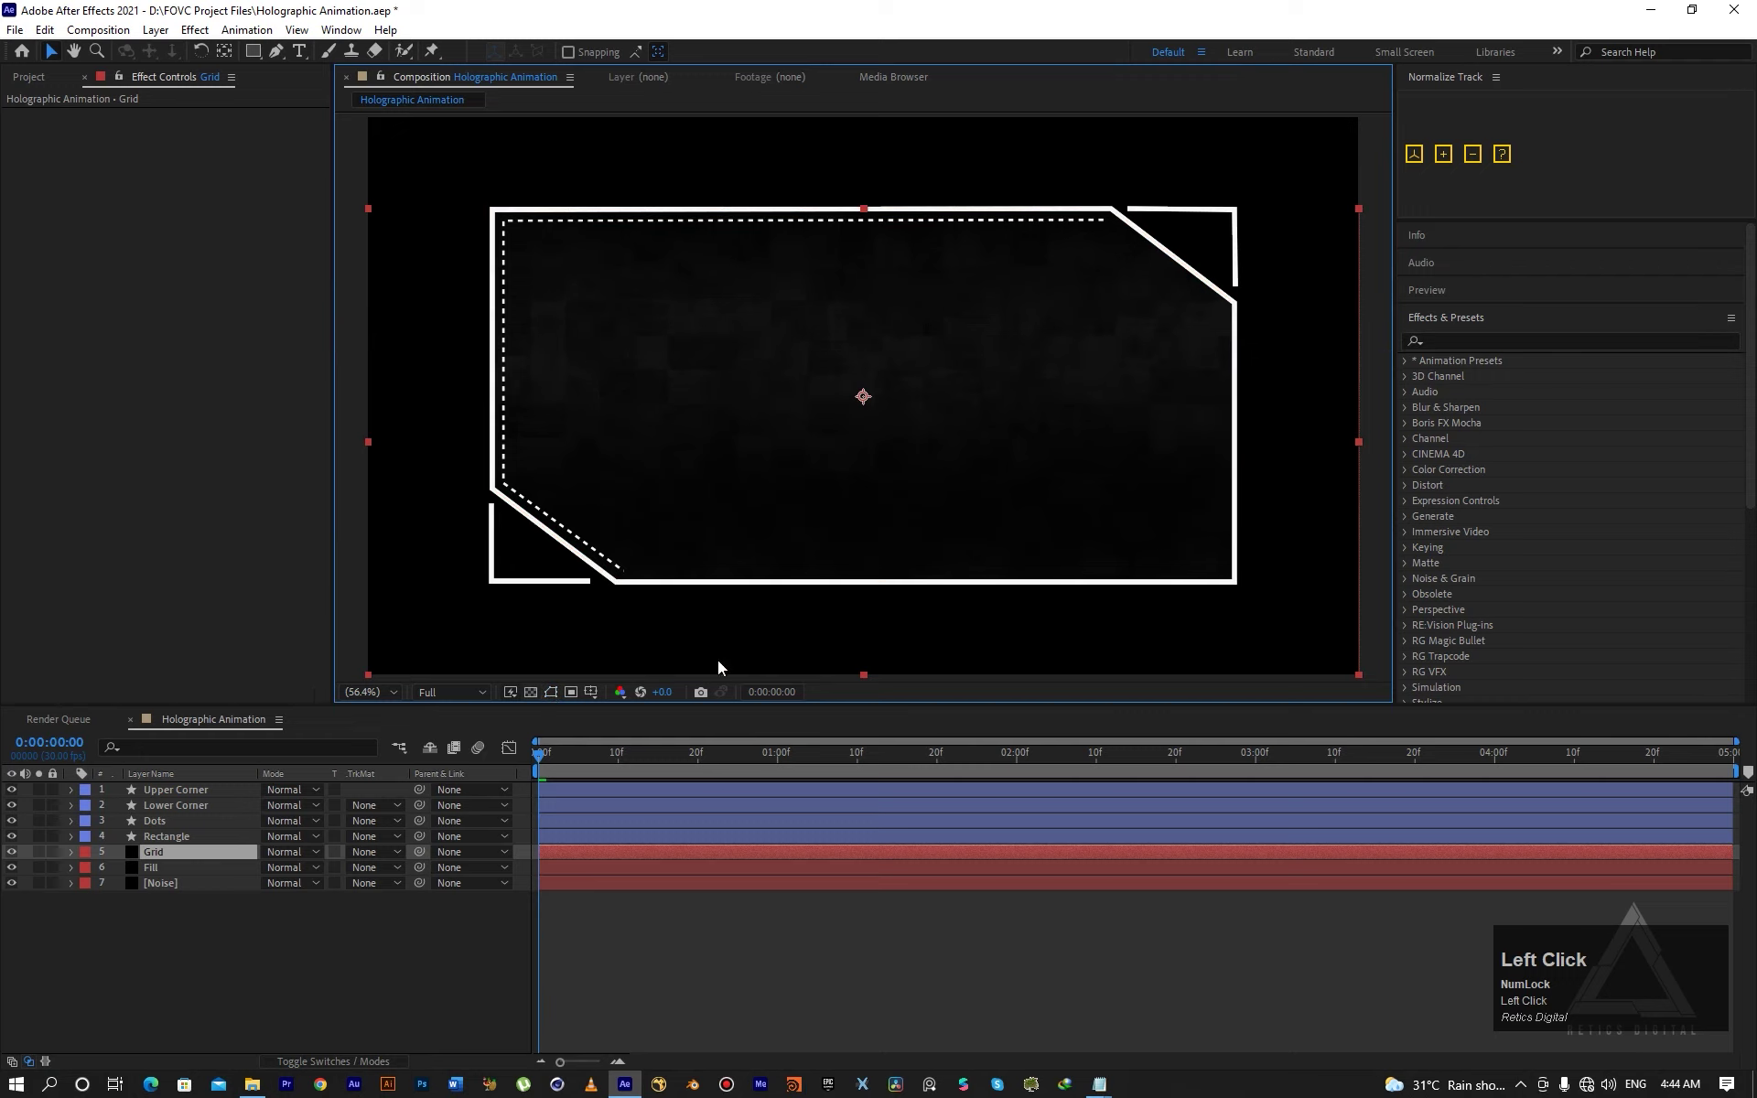
click(238, 980)
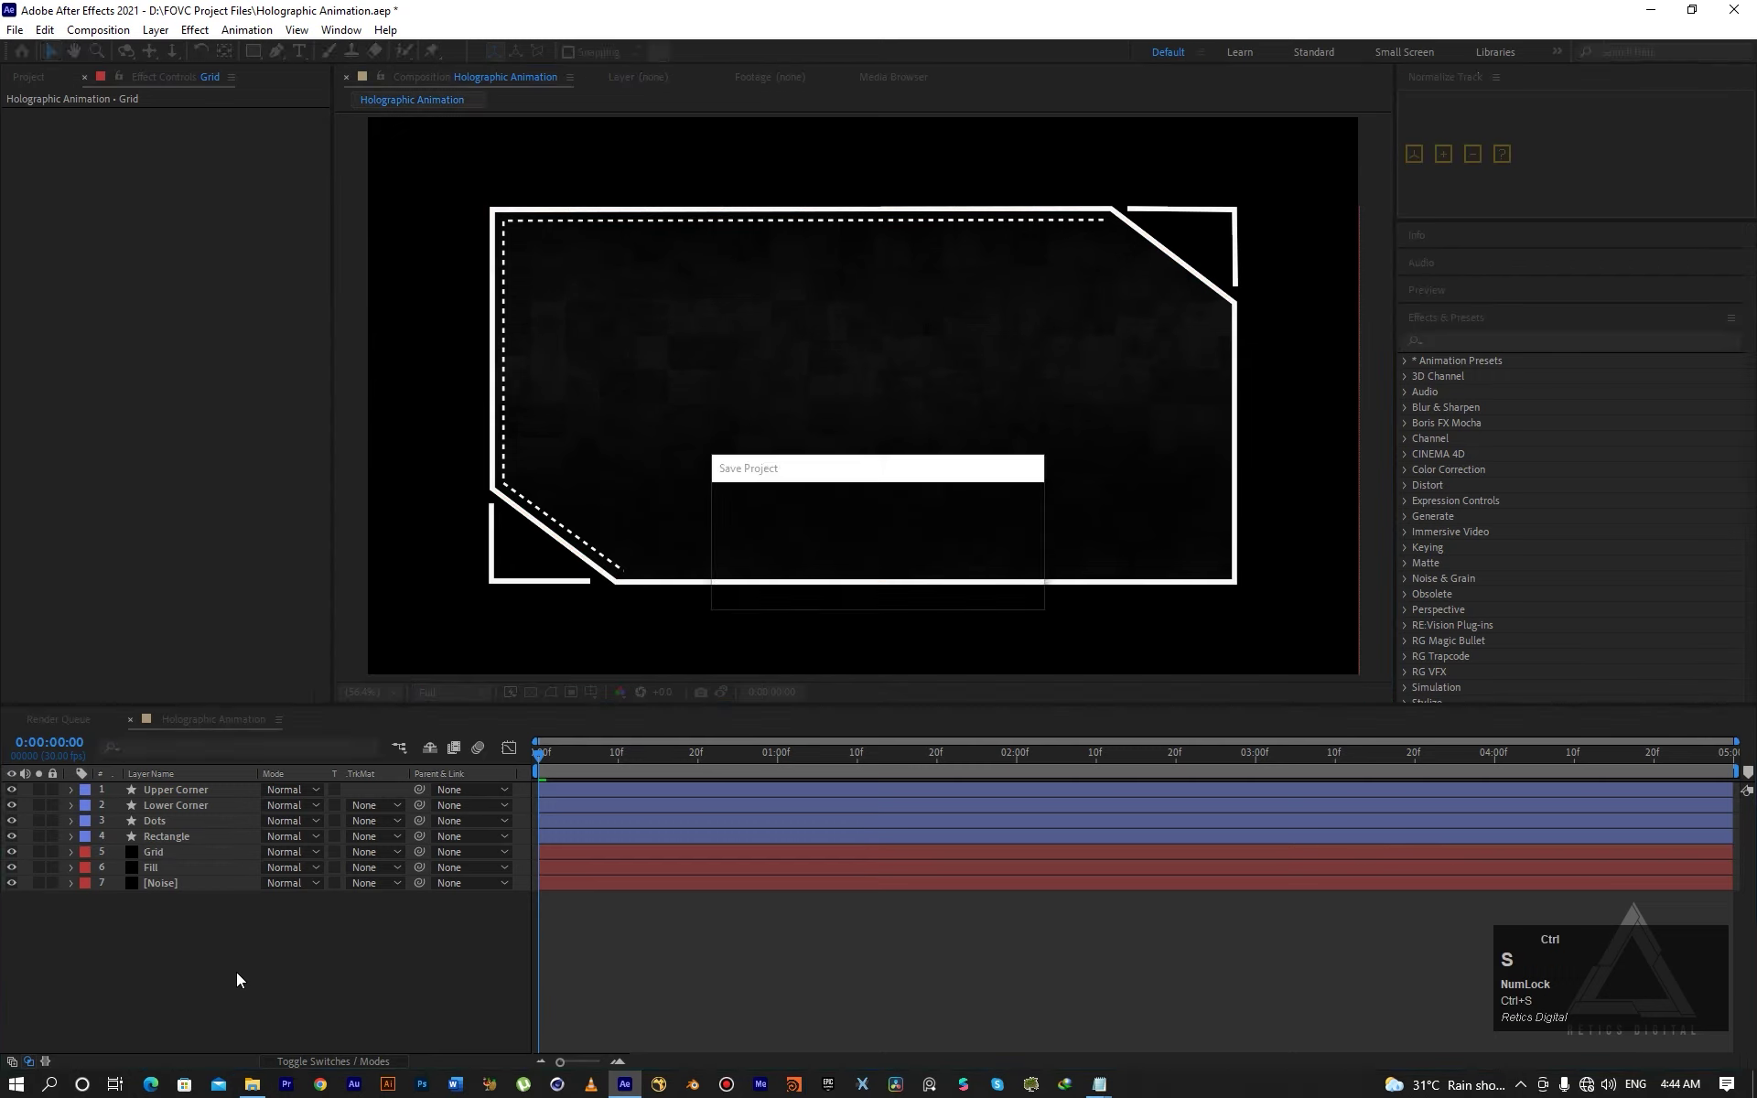
Apply the Grid effect to the Grid layer and enlarge its cells by setting the Corner to 1268.0, 721.0.
click(163, 854)
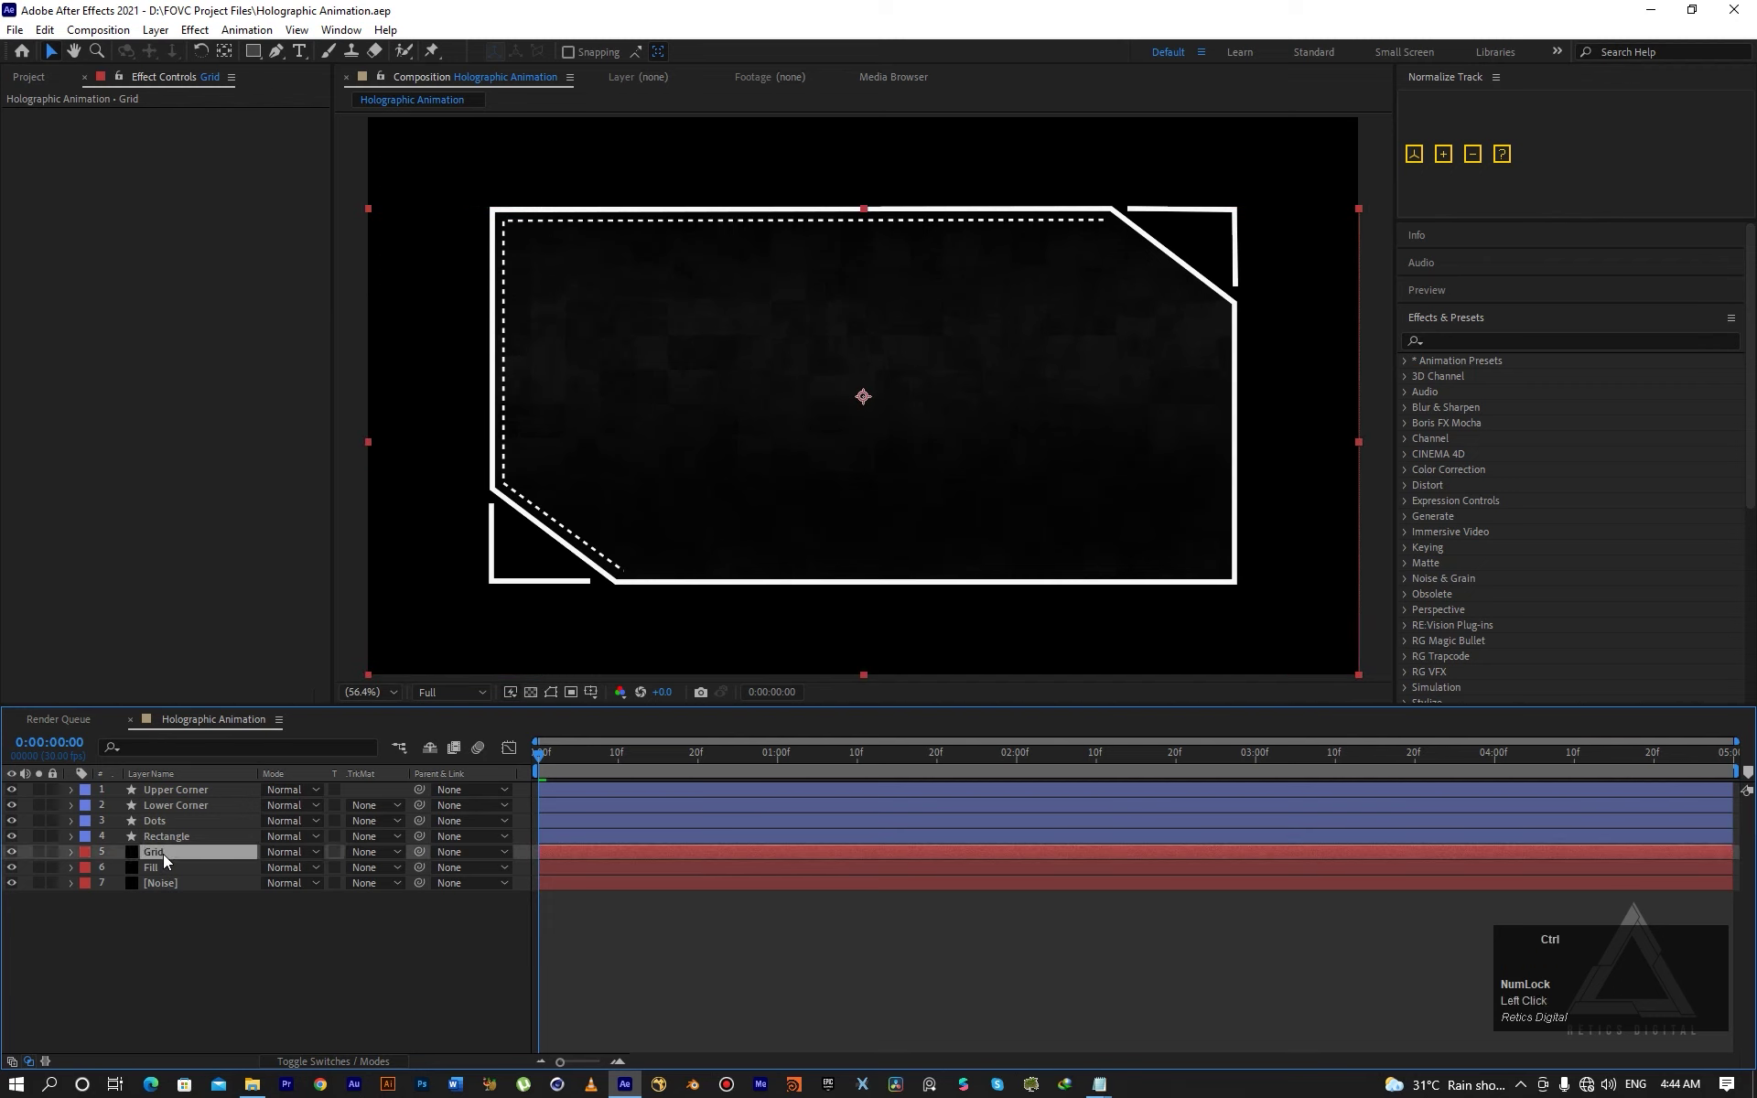
key(ctrl+space)
text(grid)
key(Return)
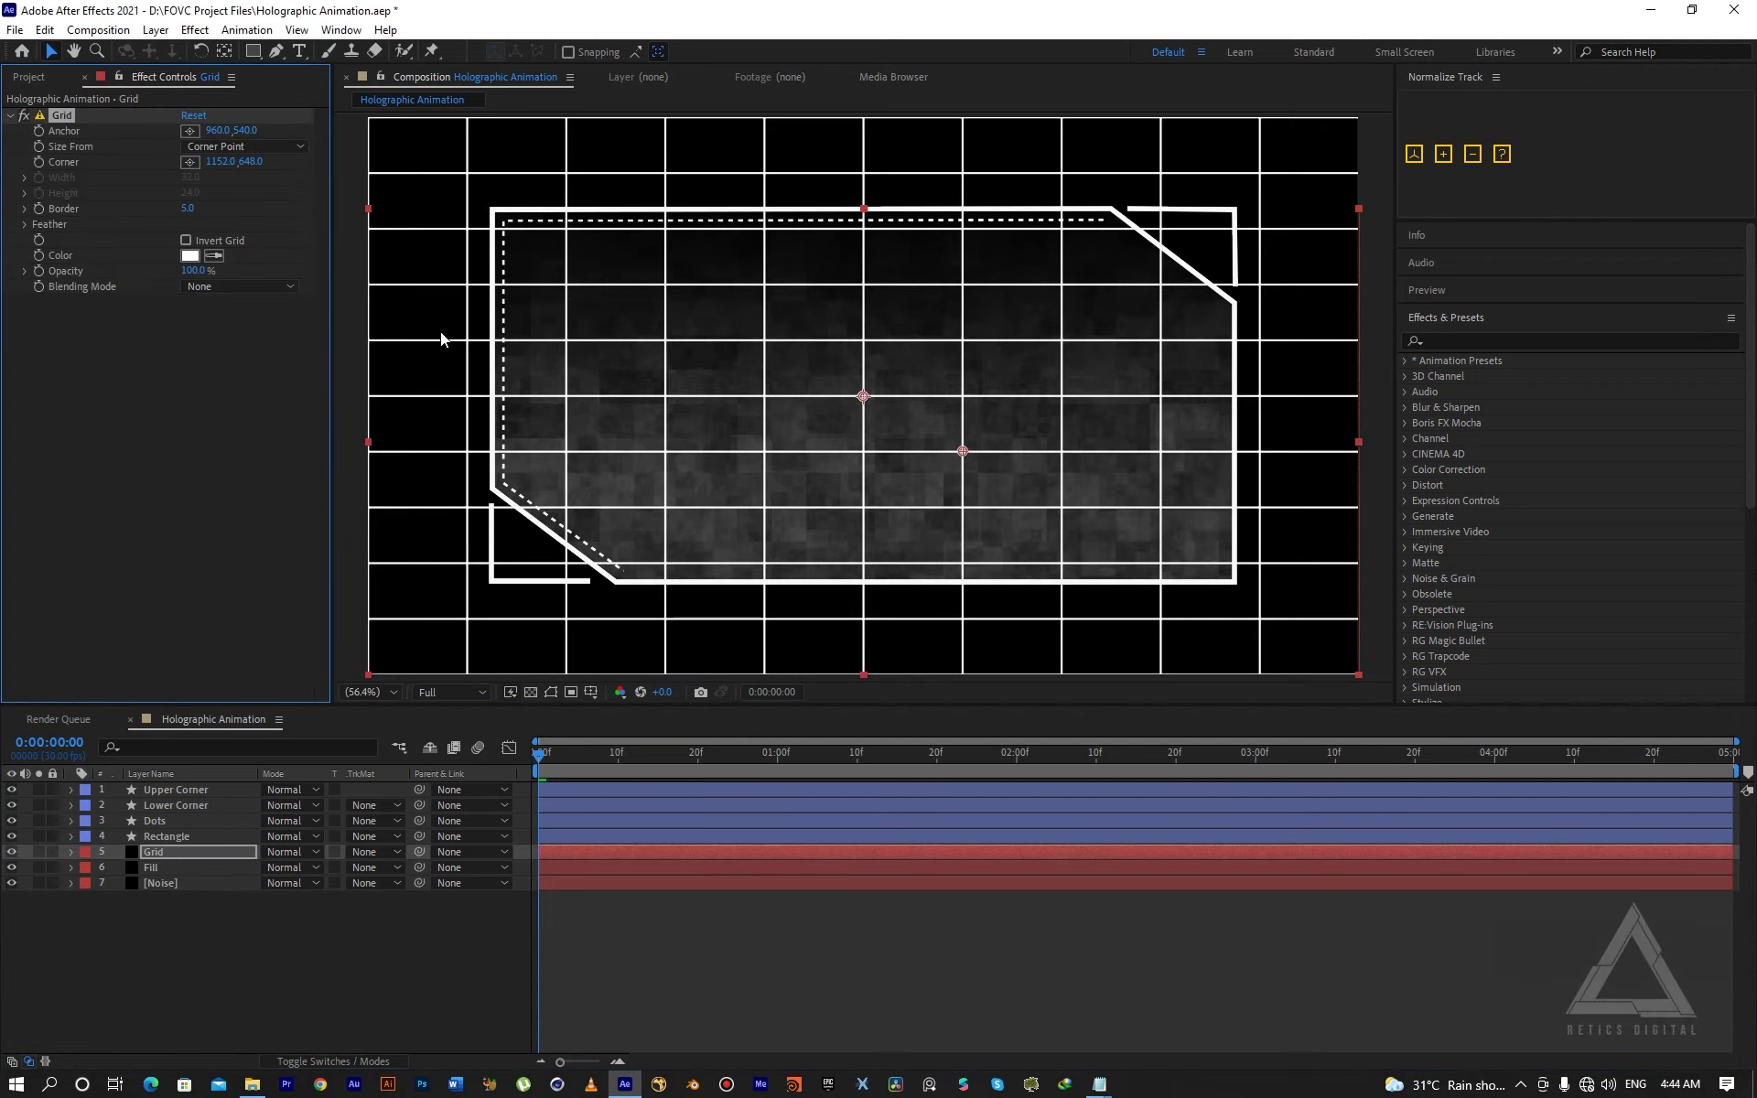
drag(243, 170, 322, 156)
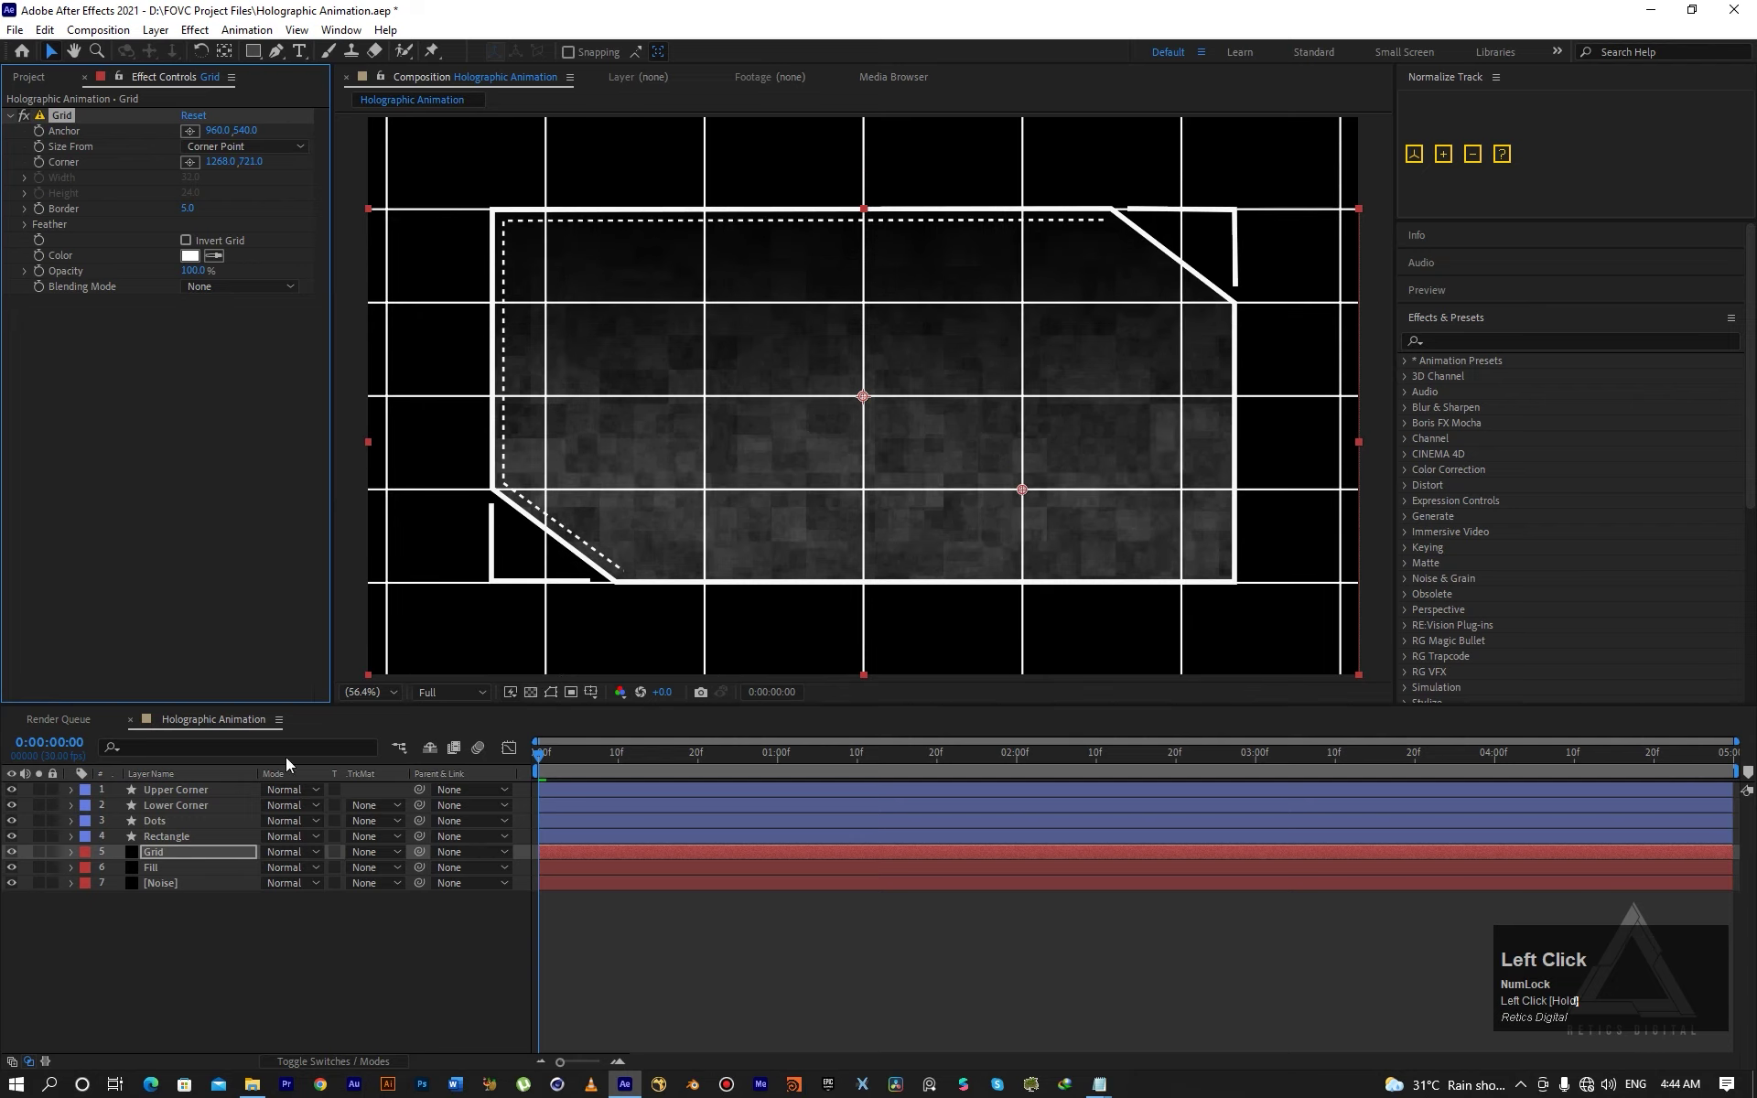
click(177, 853)
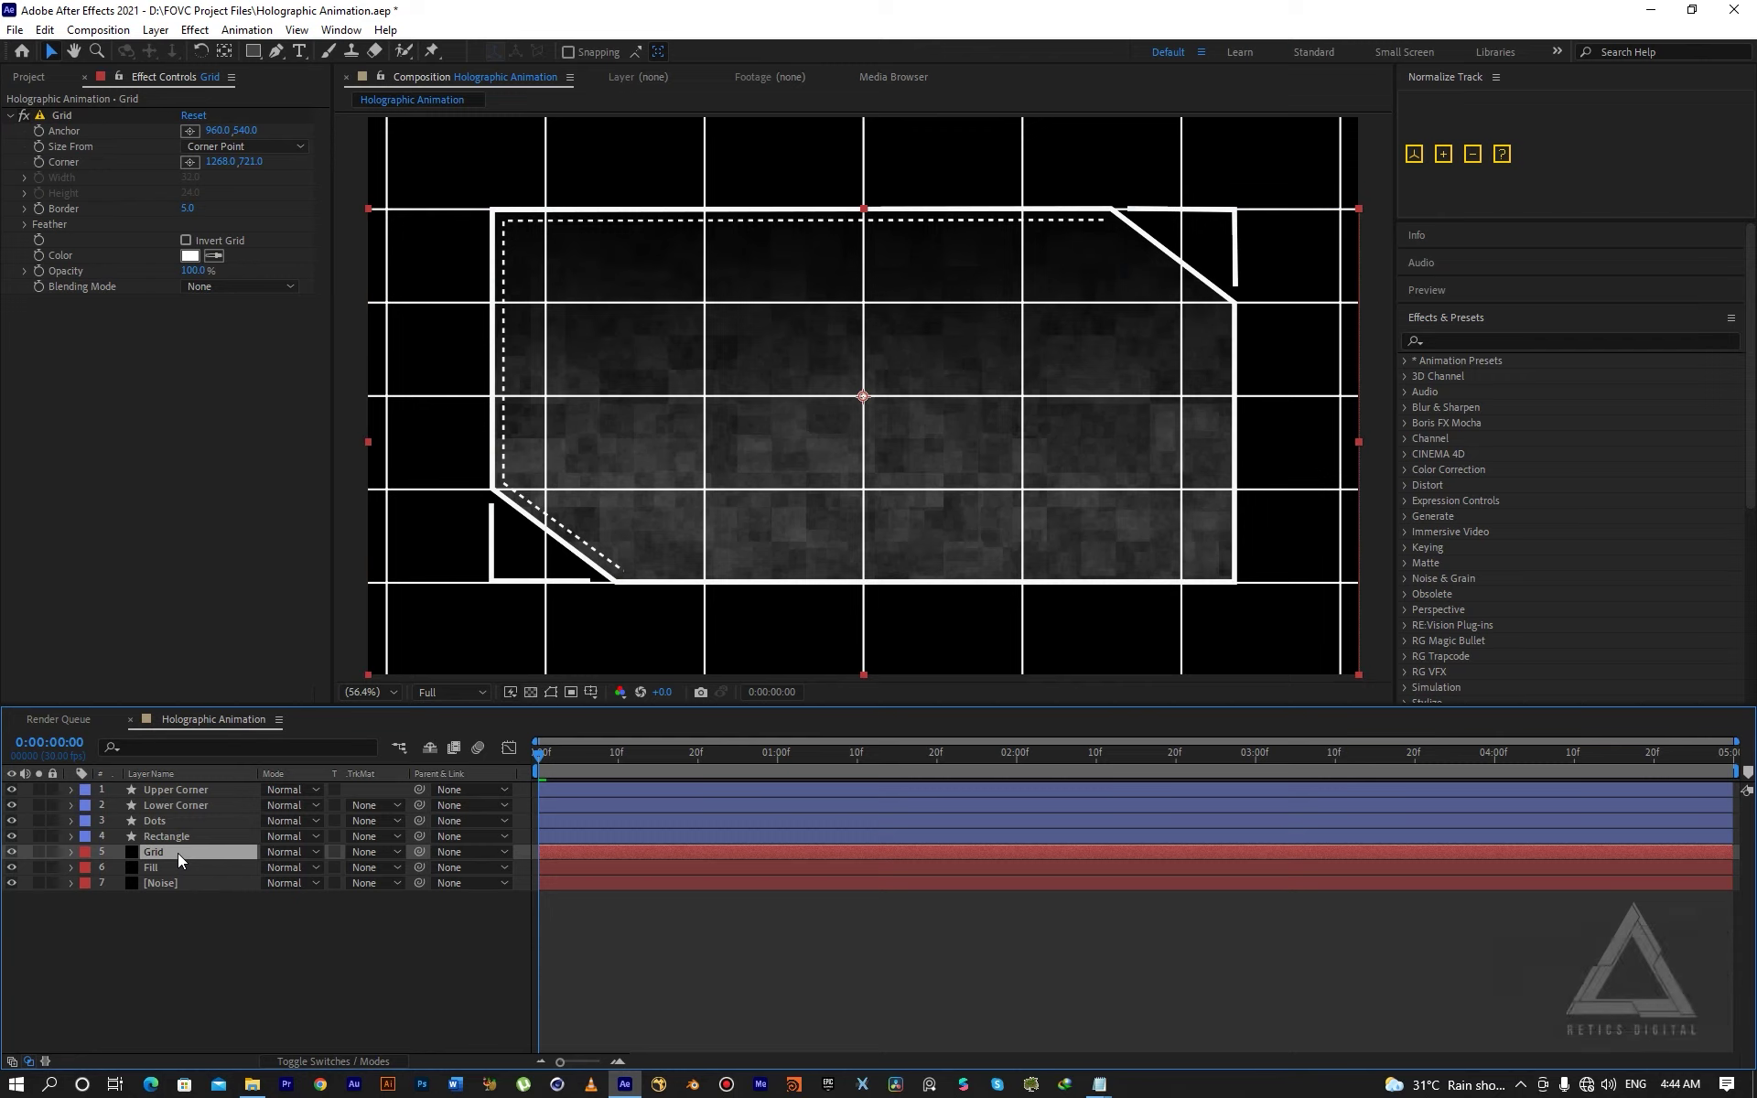
Set the Grid effect's Blending Mode to Stencil Alpha and enable Invert Grid on the Grid layer.
click(227, 290)
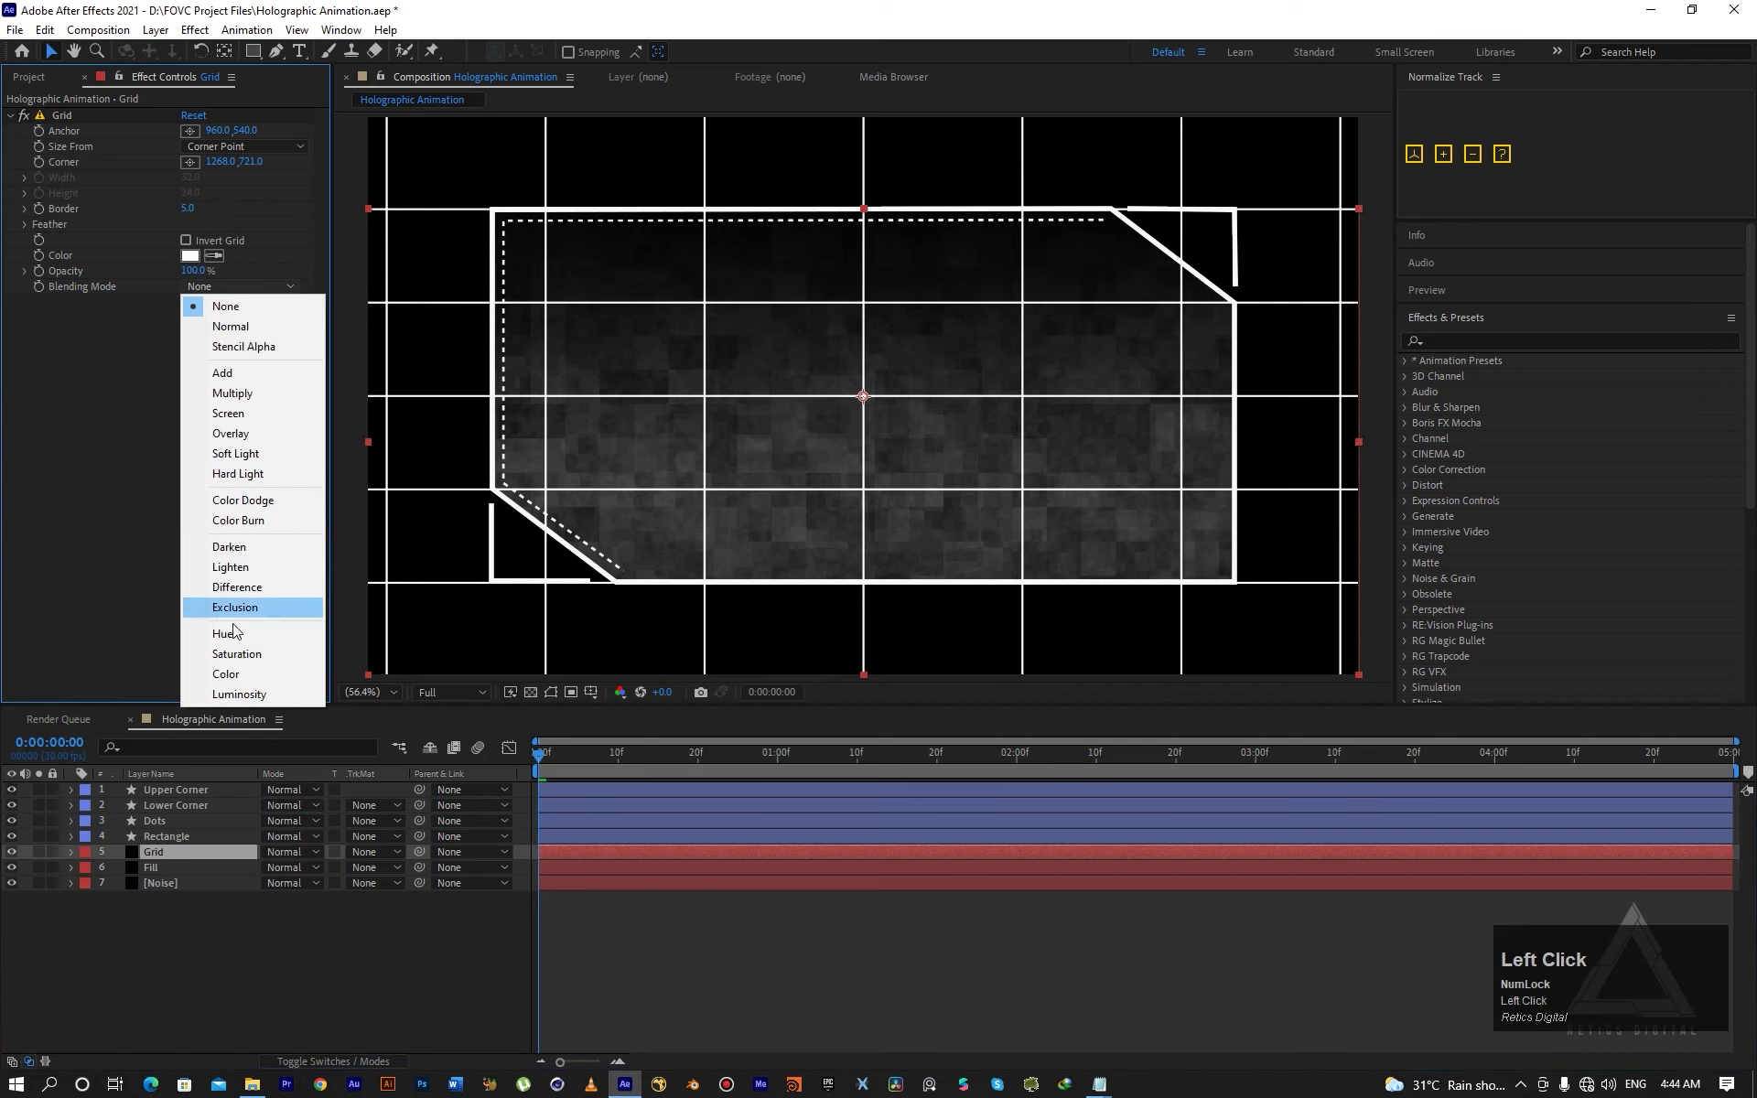
click(238, 348)
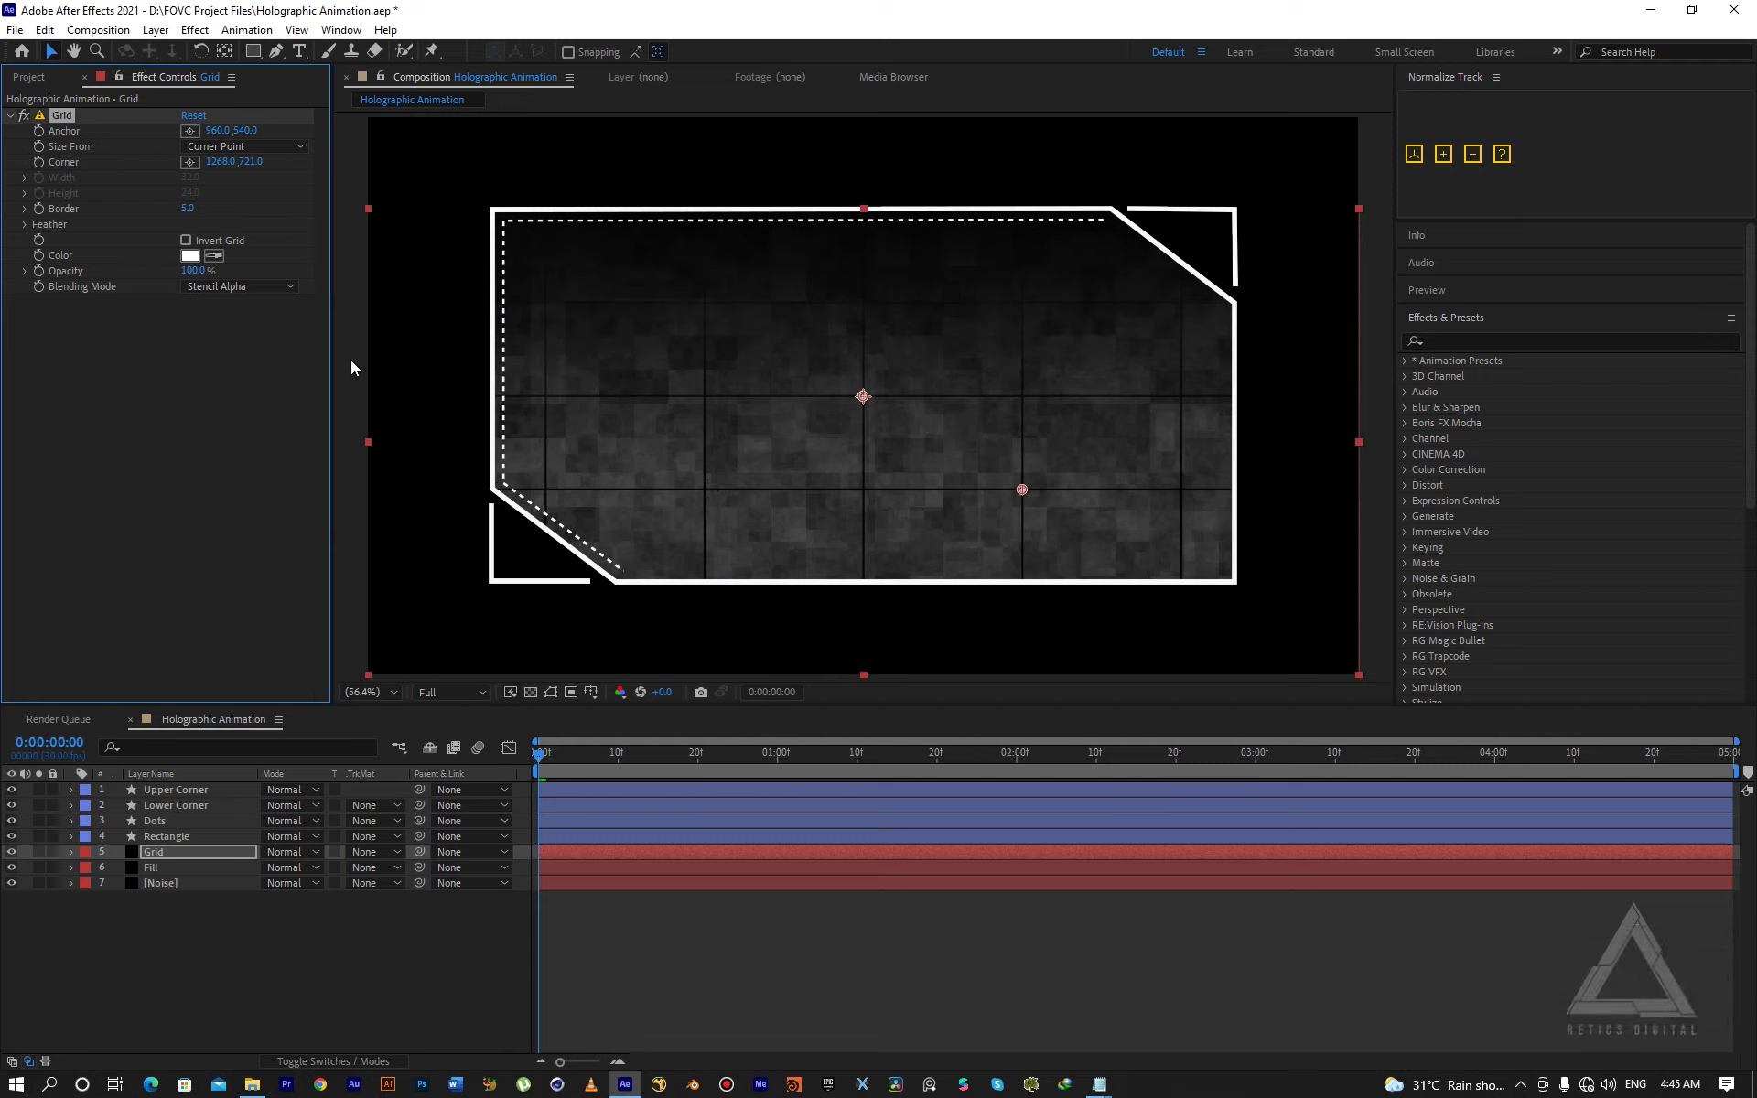
click(186, 241)
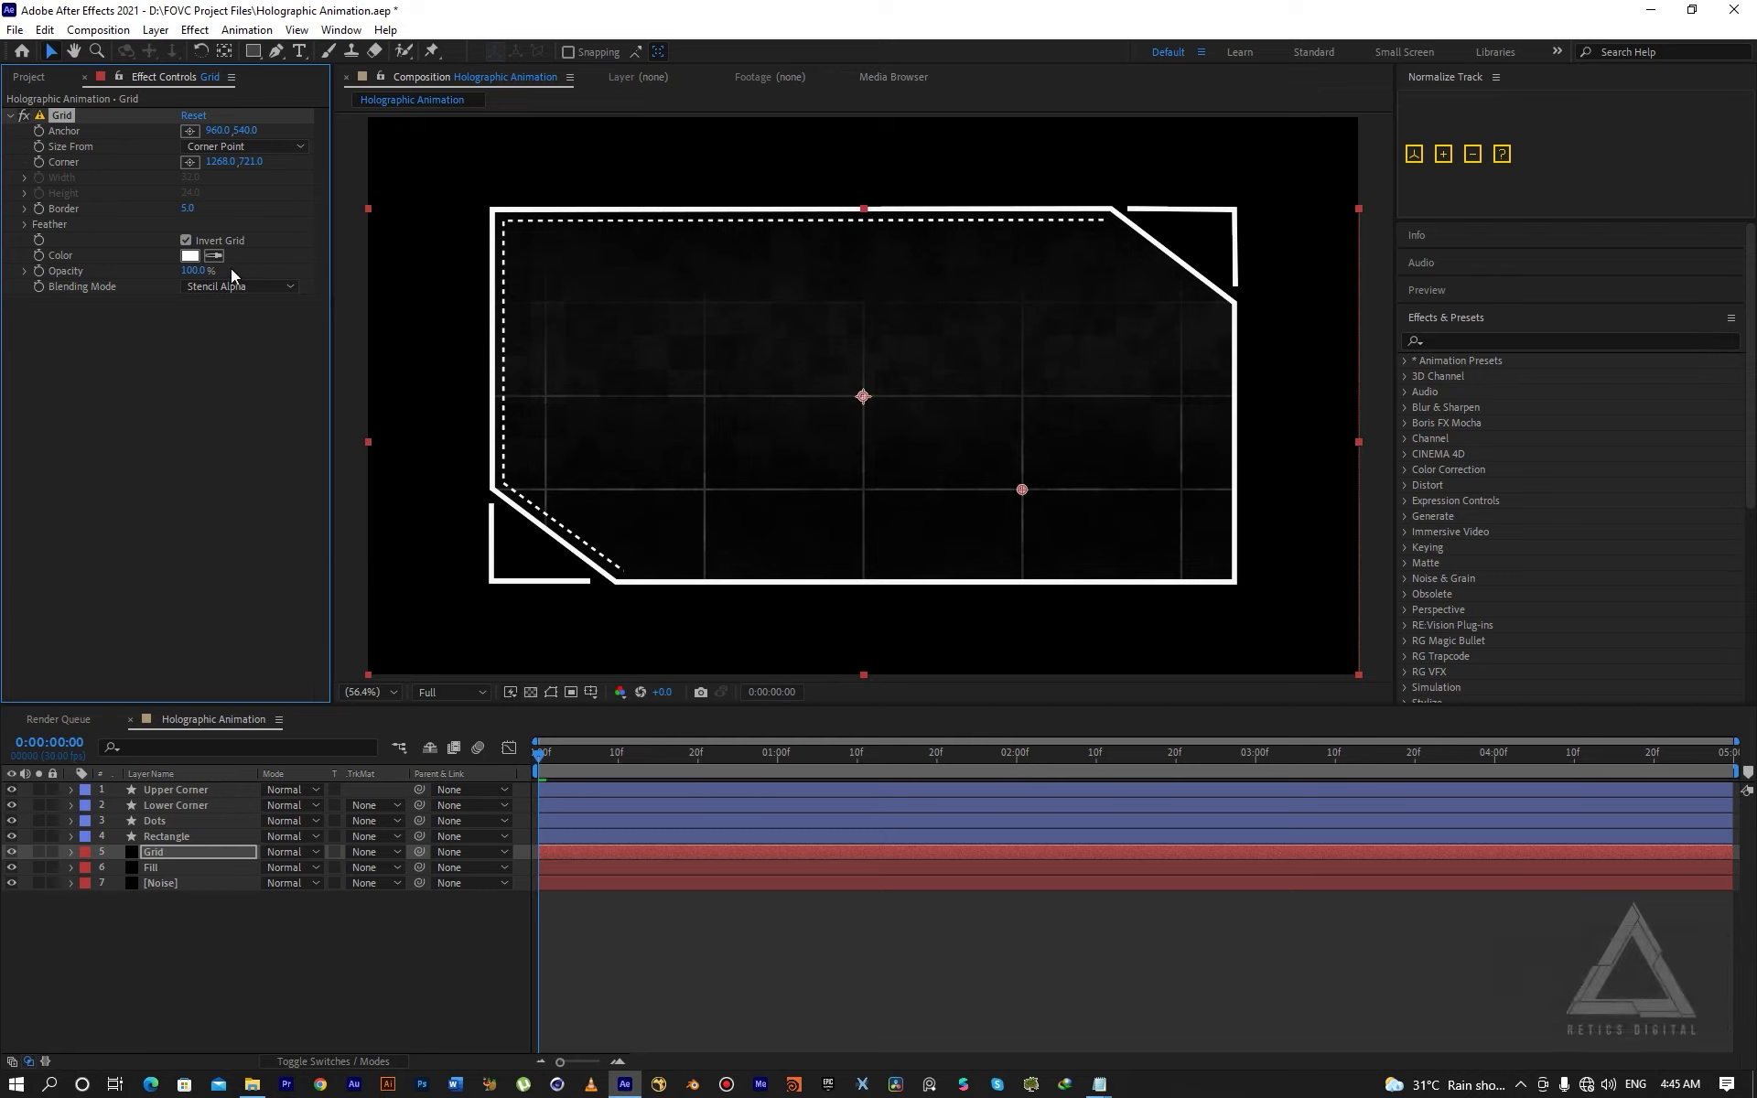
Set the Grid effect's Opacity to 40% and deselect the layer.
click(193, 271)
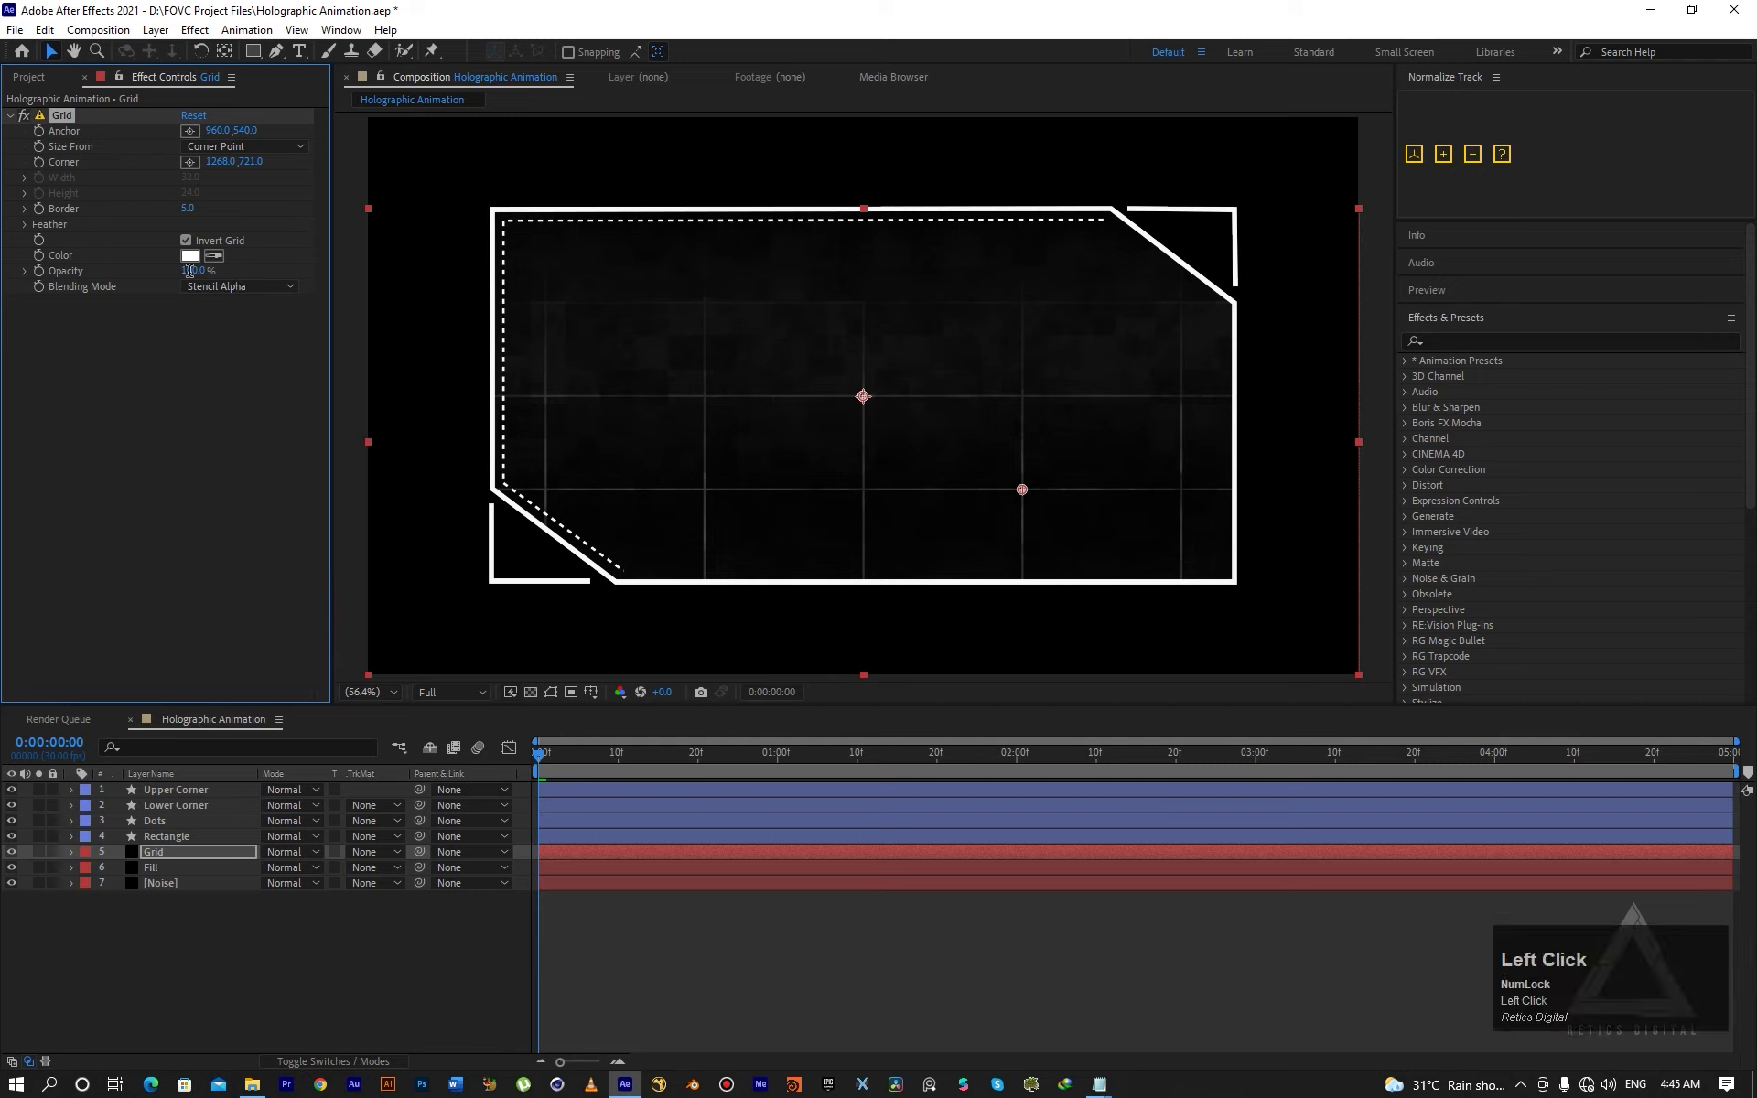
text(40)
key(Return)
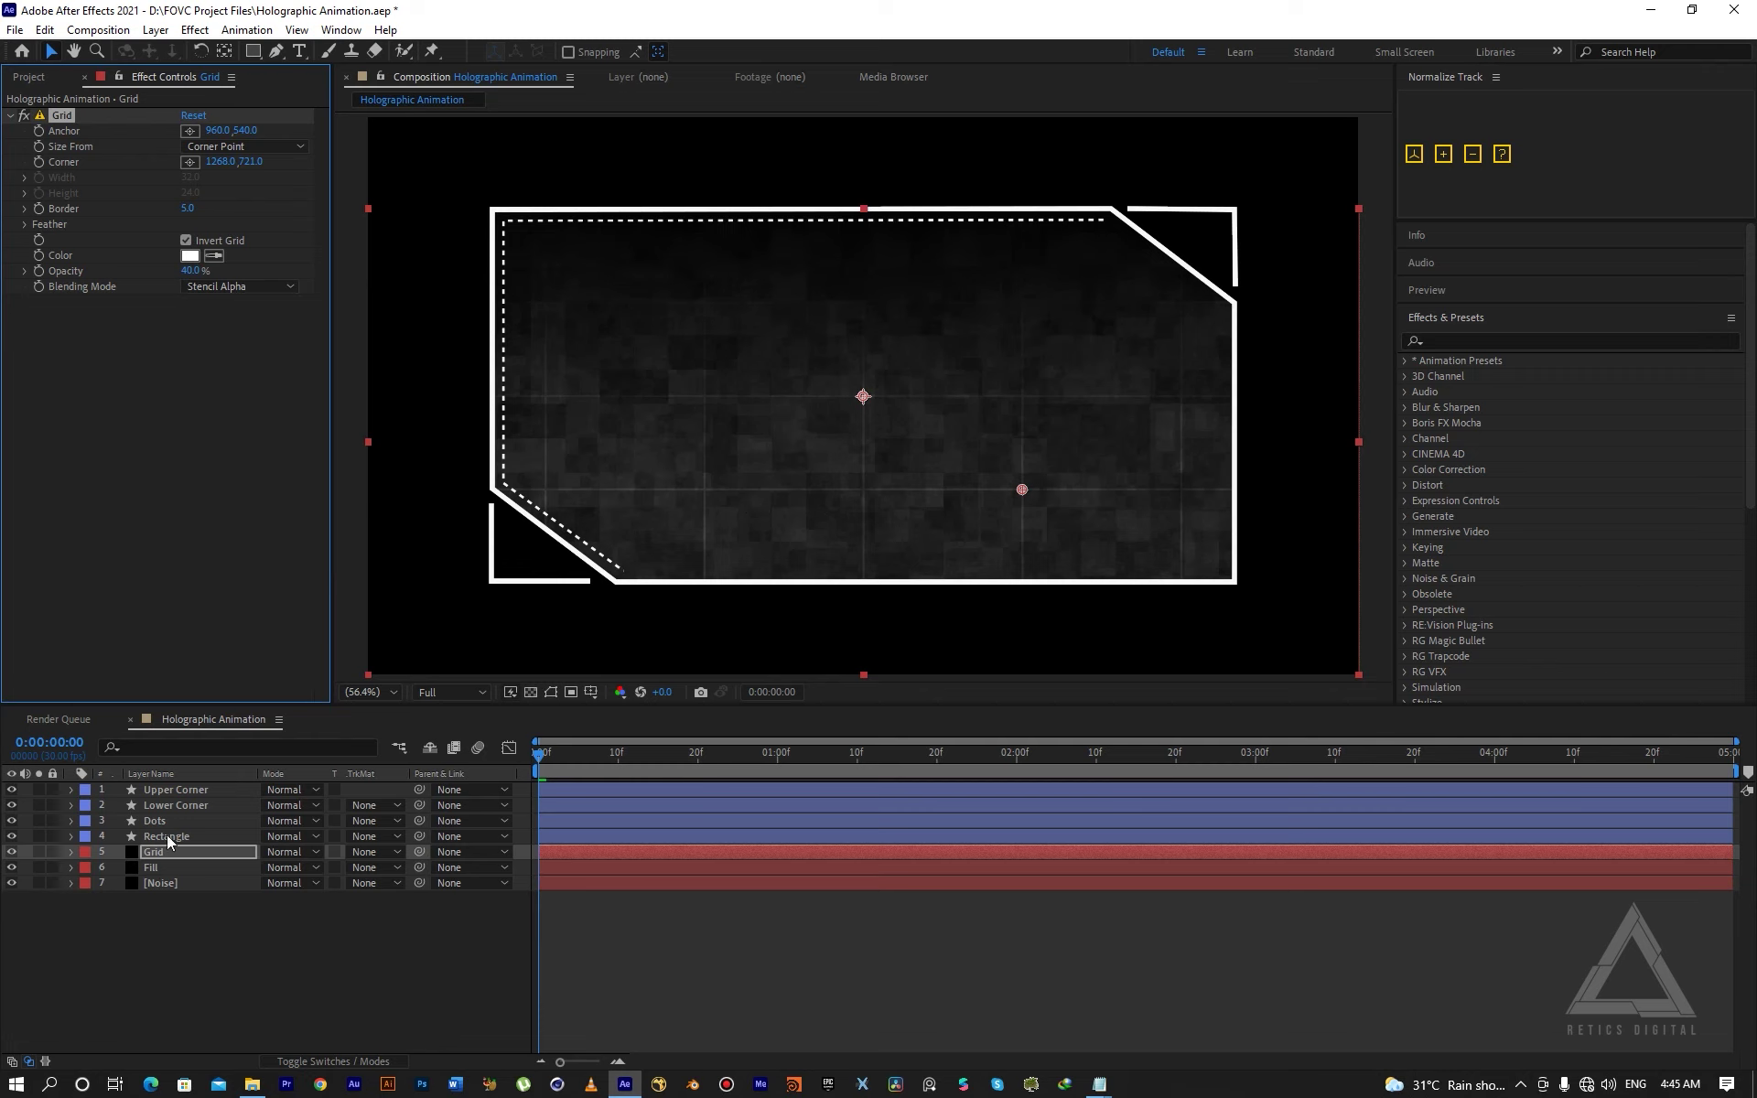
click(172, 927)
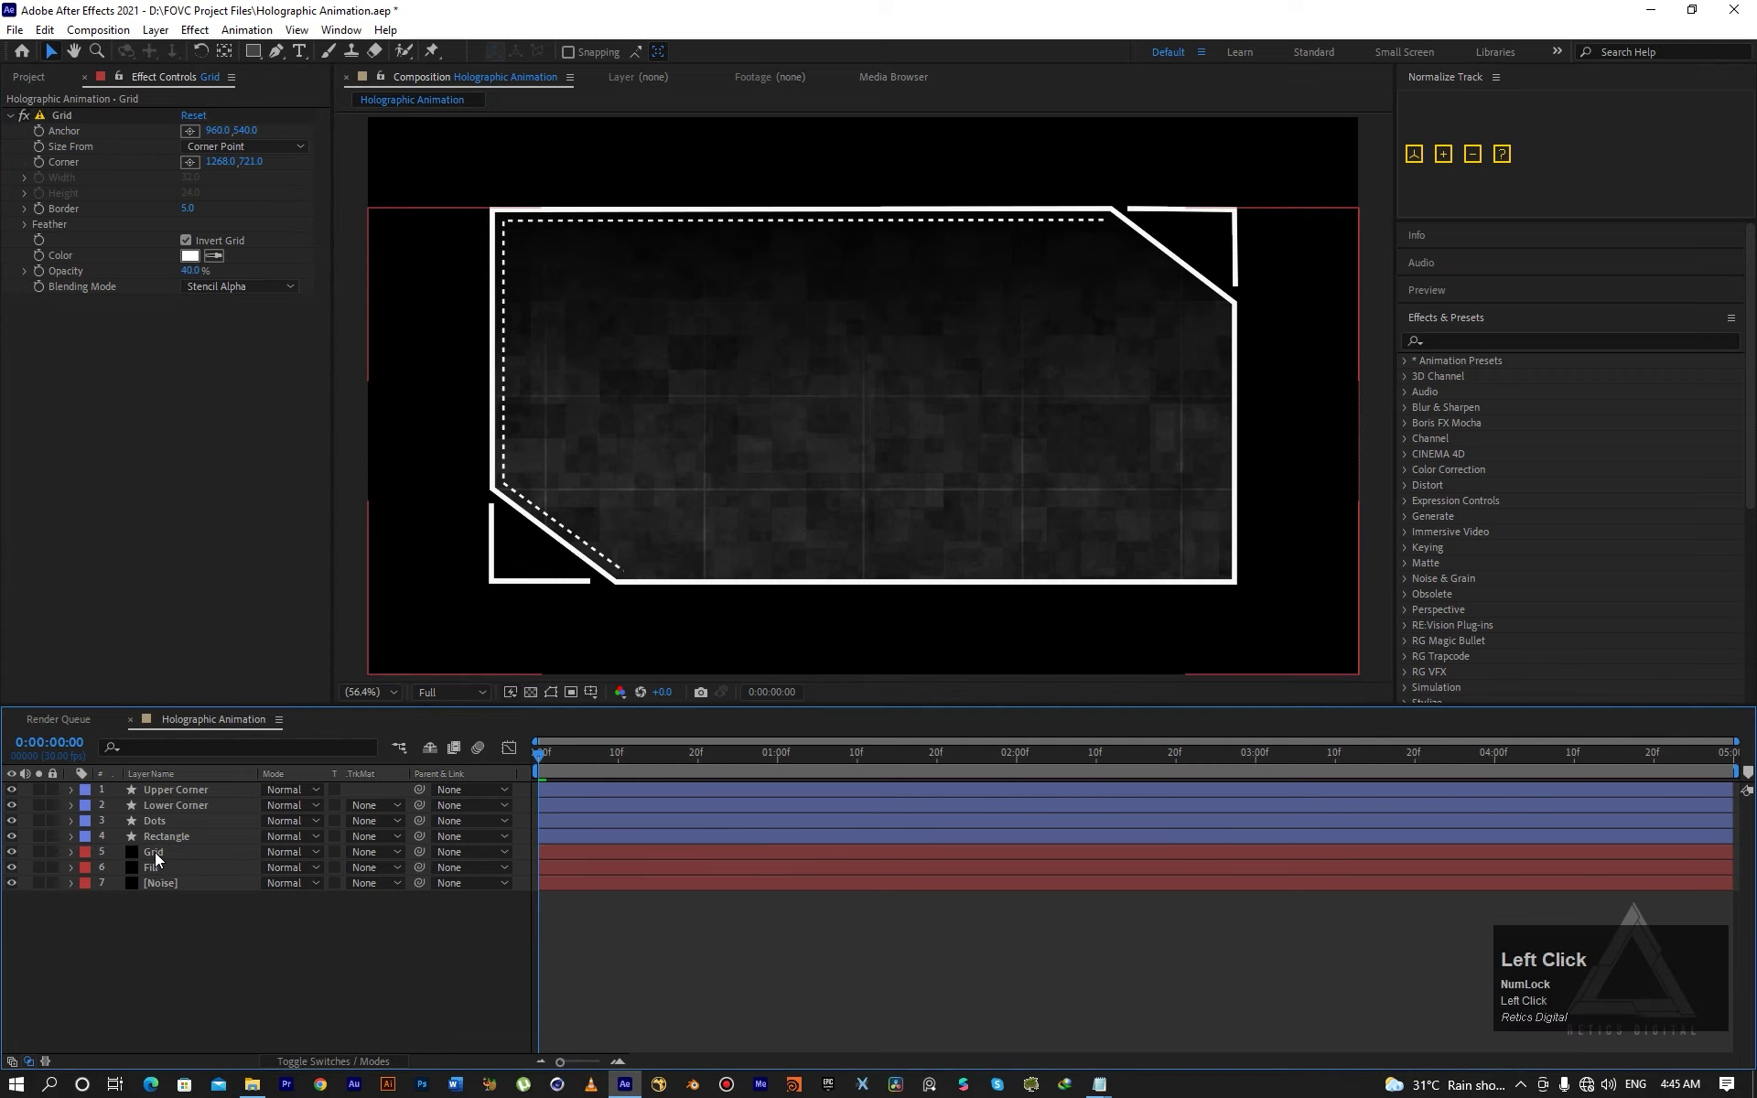
Duplicate the Grid layer and open the Size From options of the copy's Grid effect.
click(155, 855)
key(ctrl+d)
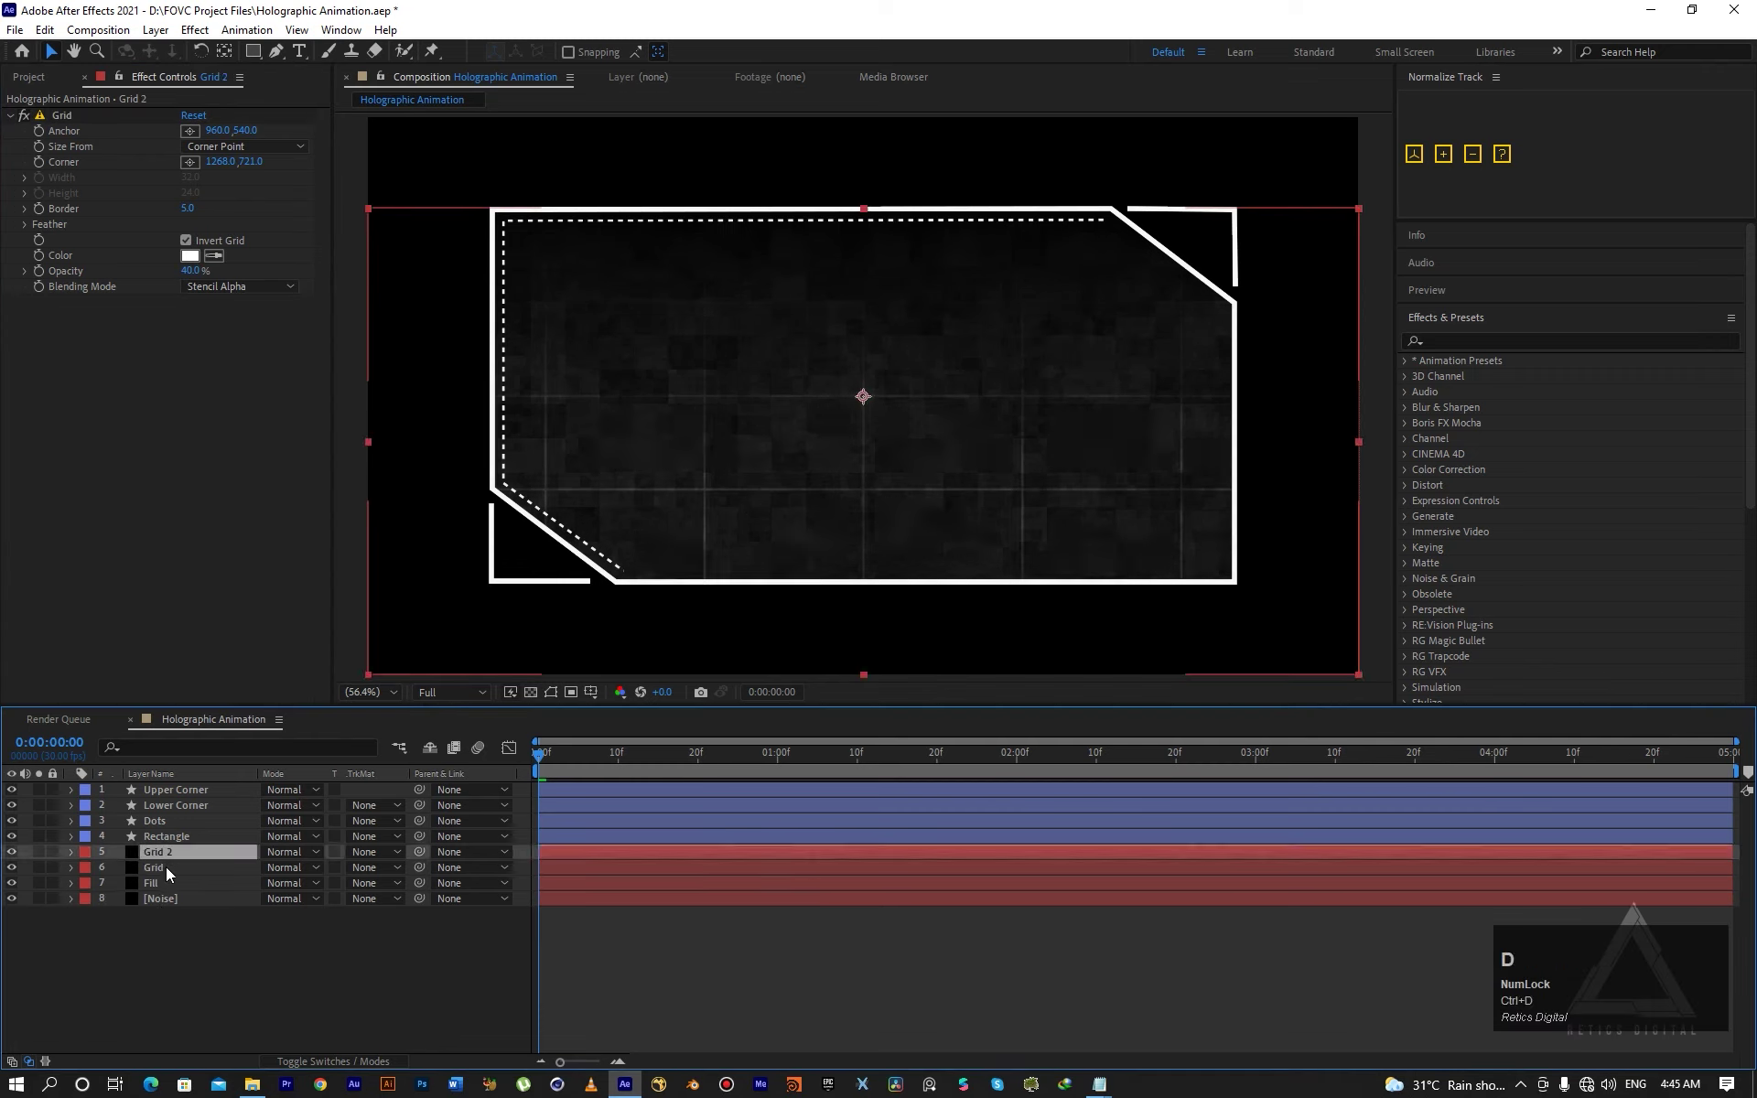
click(217, 144)
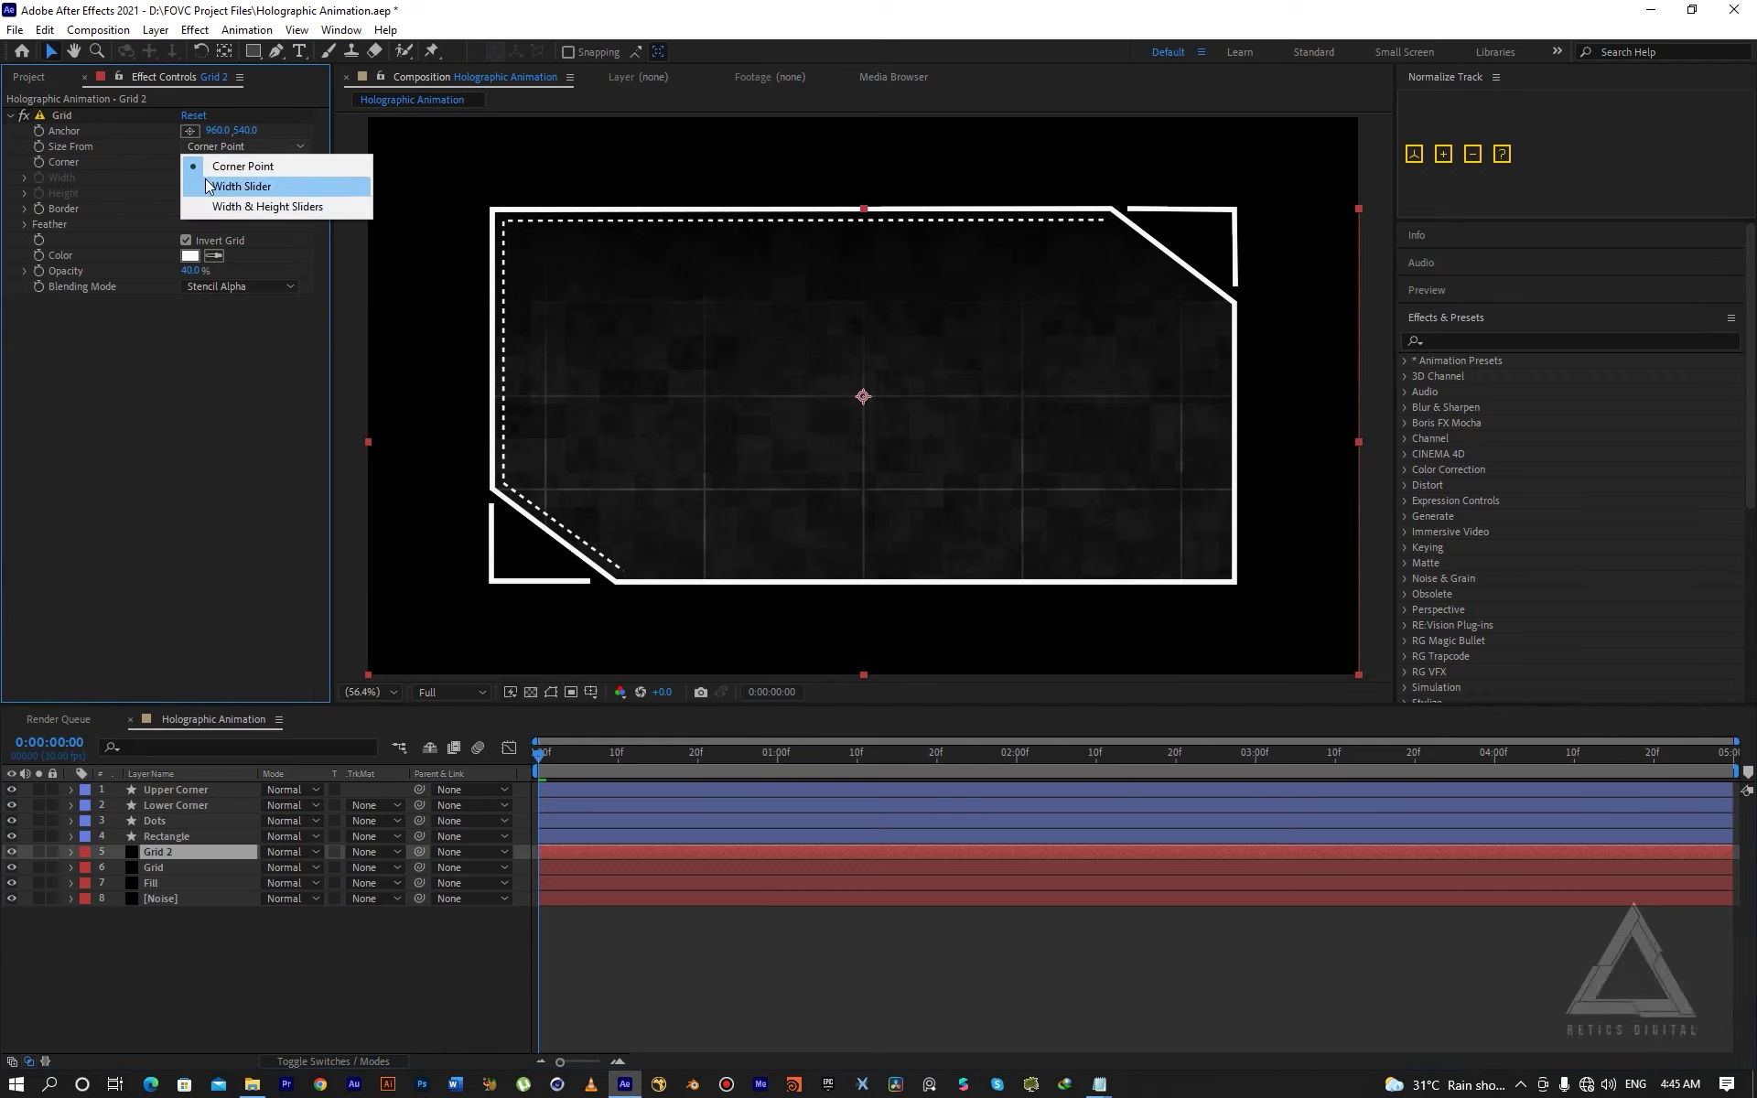
Size the Grid 2 layer's Grid effect by Width Slider with a width of 30.4, and set its opacity to 20%.
click(209, 186)
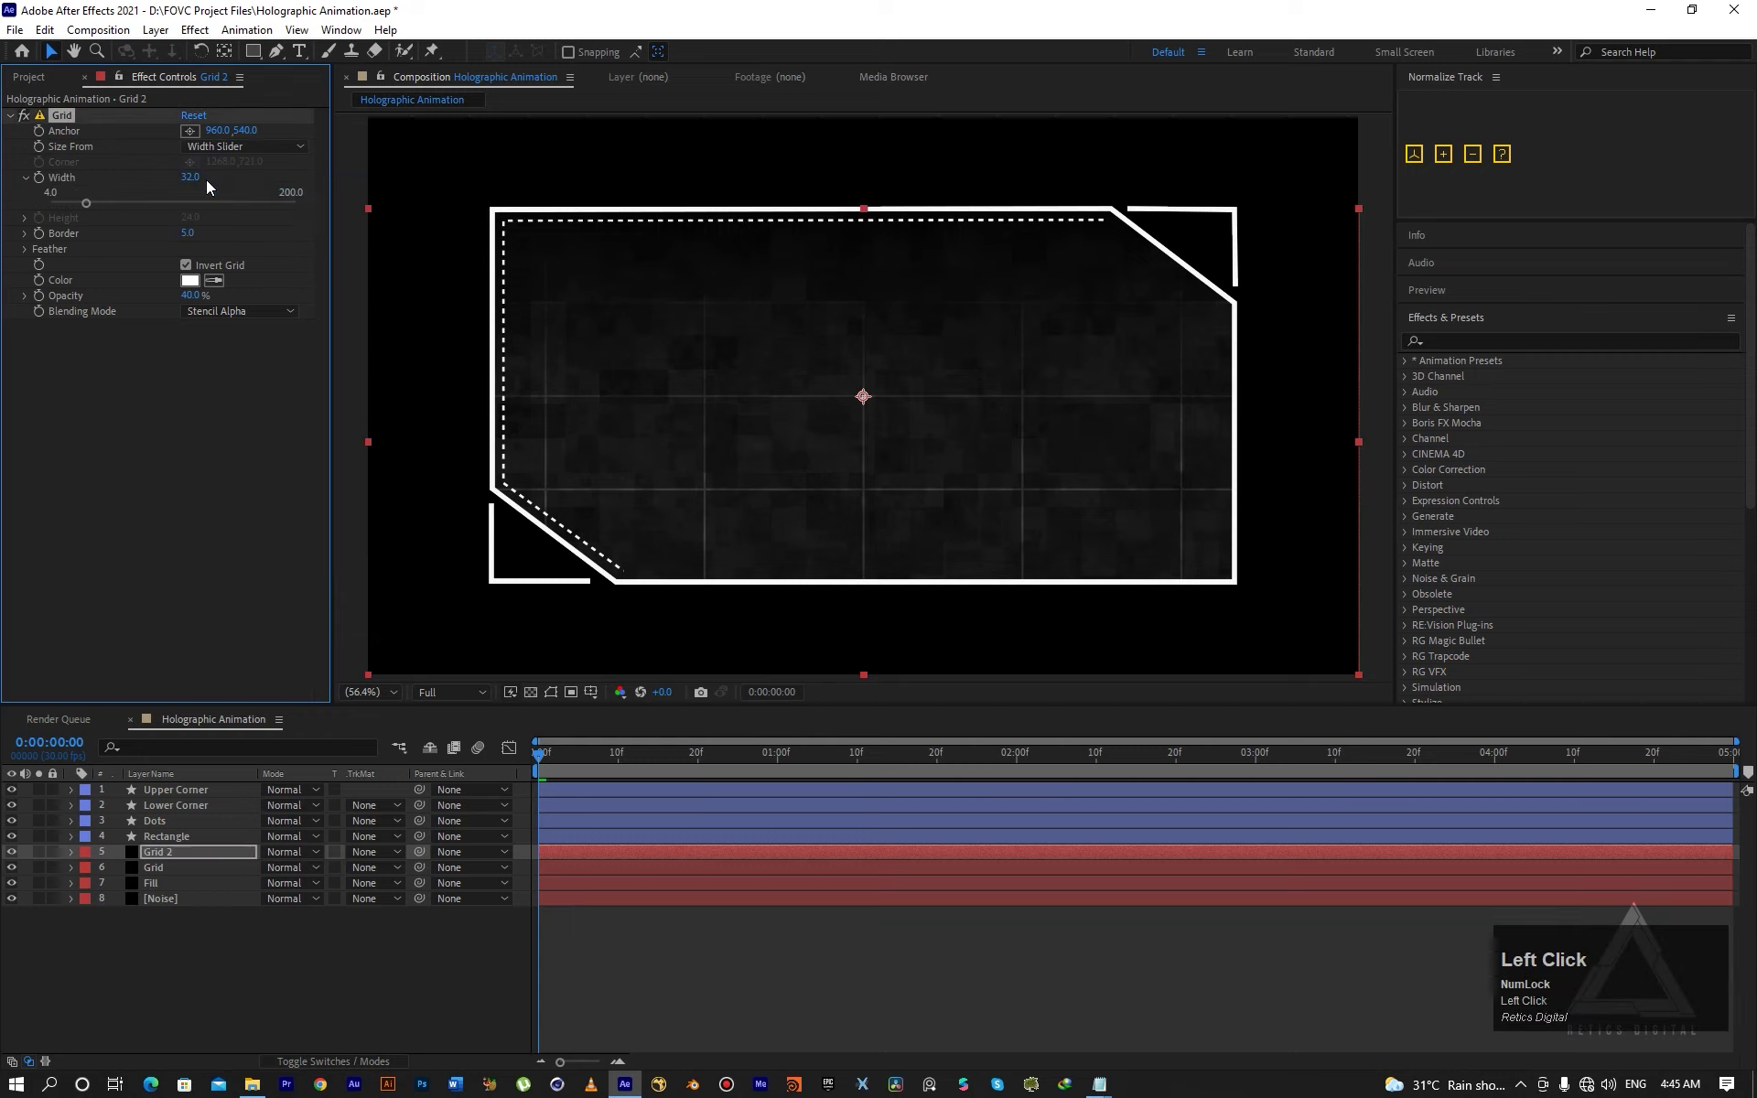
mouse_move(90, 203)
mouse_down()
mouse_move(118, 204)
mouse_move(84, 203)
mouse_up()
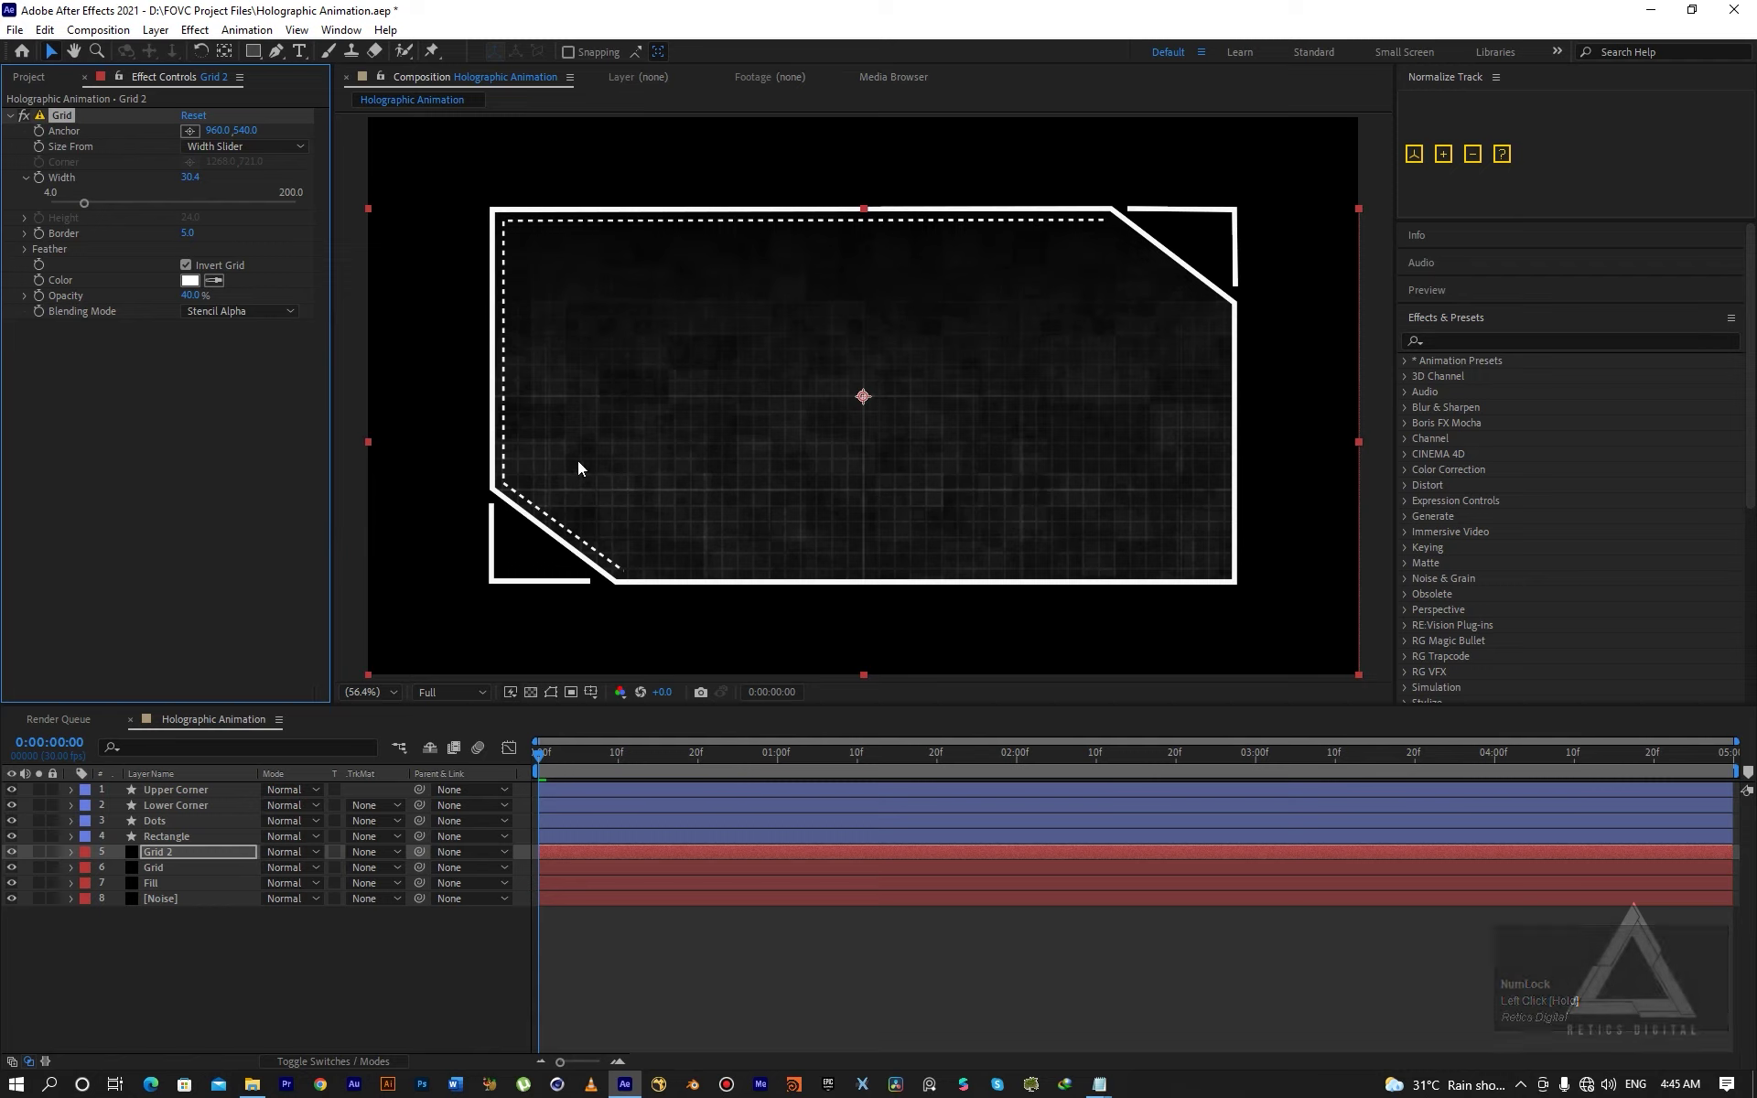
click(193, 295)
text(20)
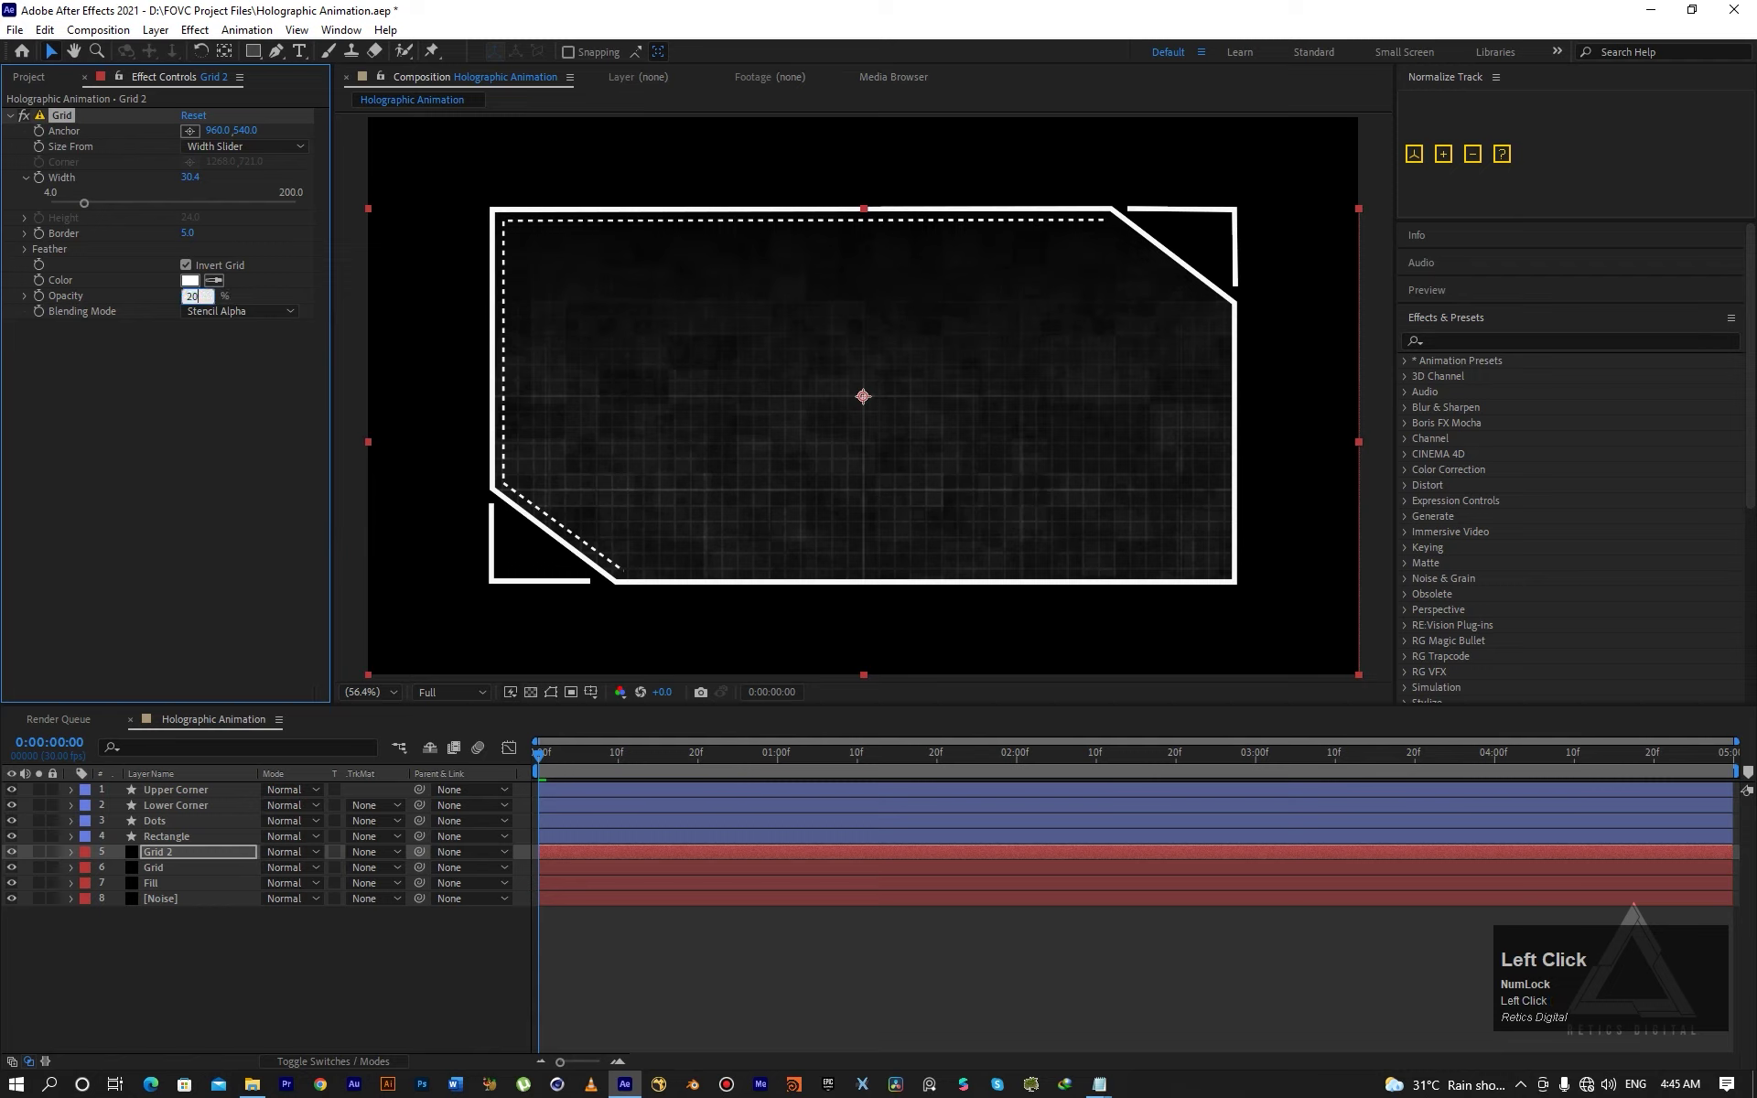
key(Return)
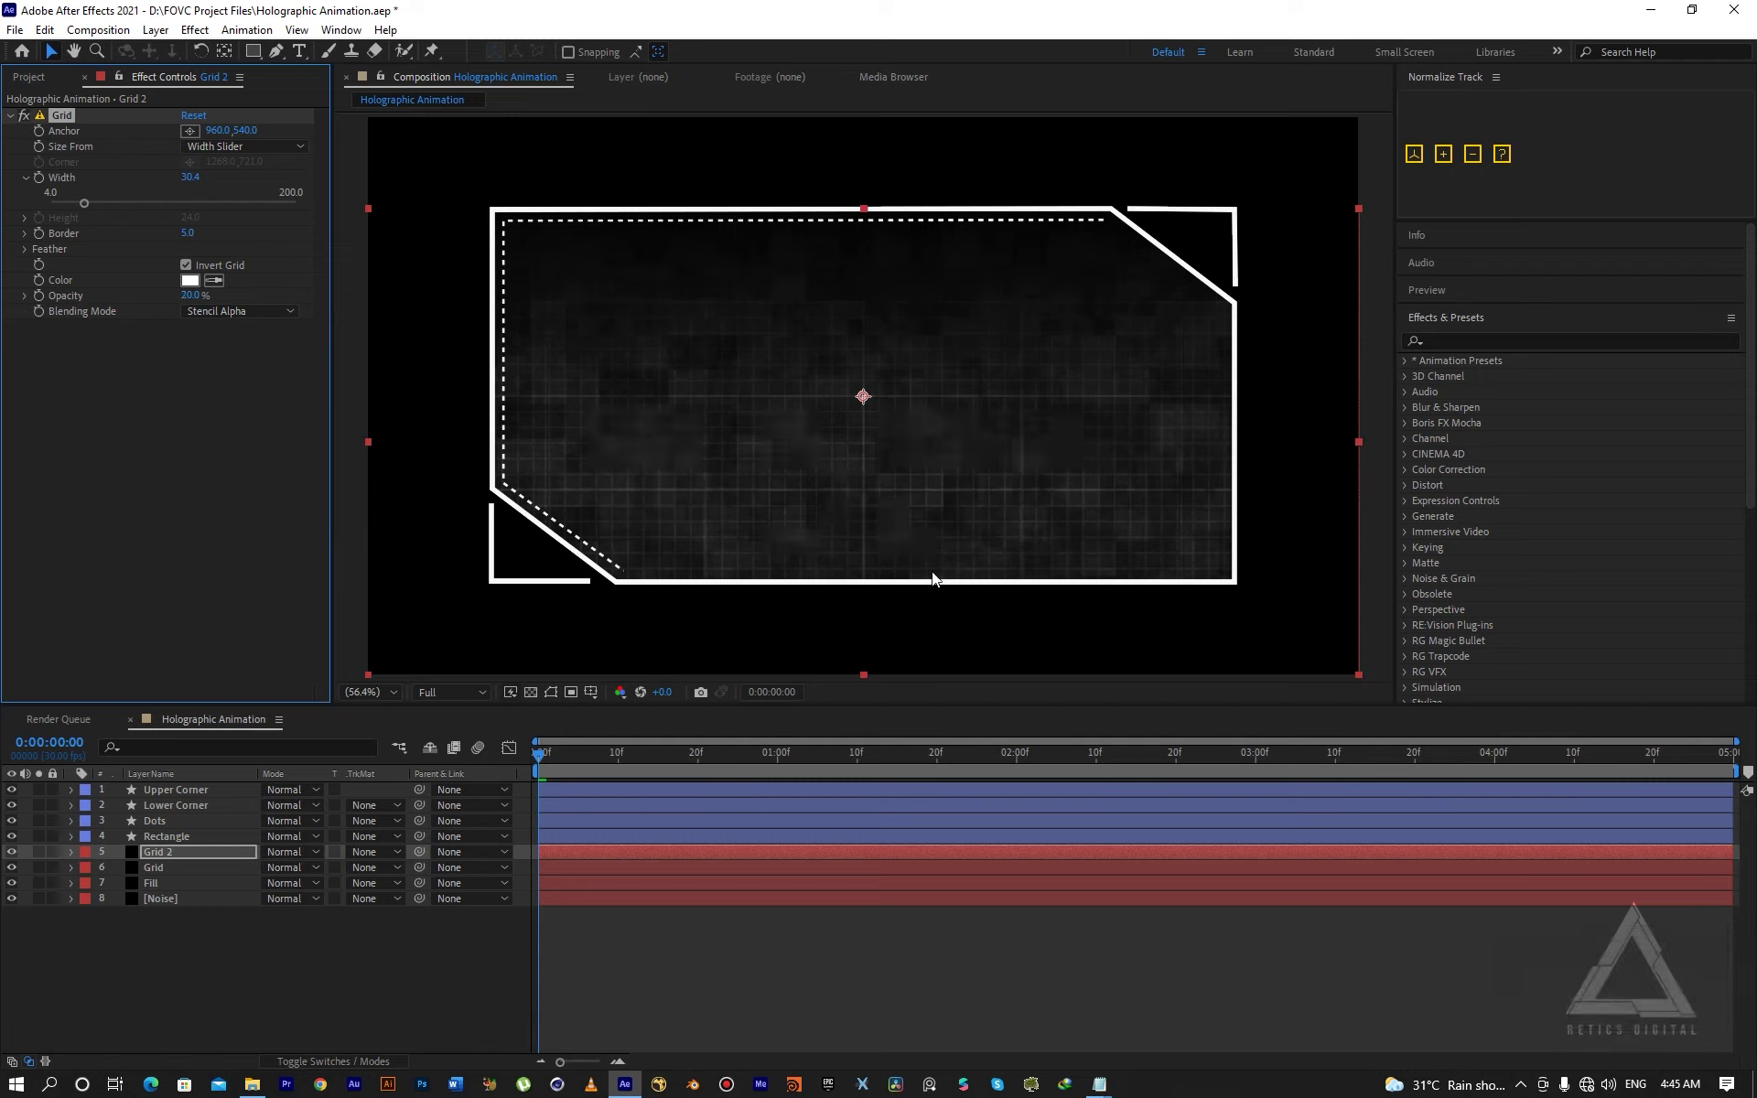
click(595, 493)
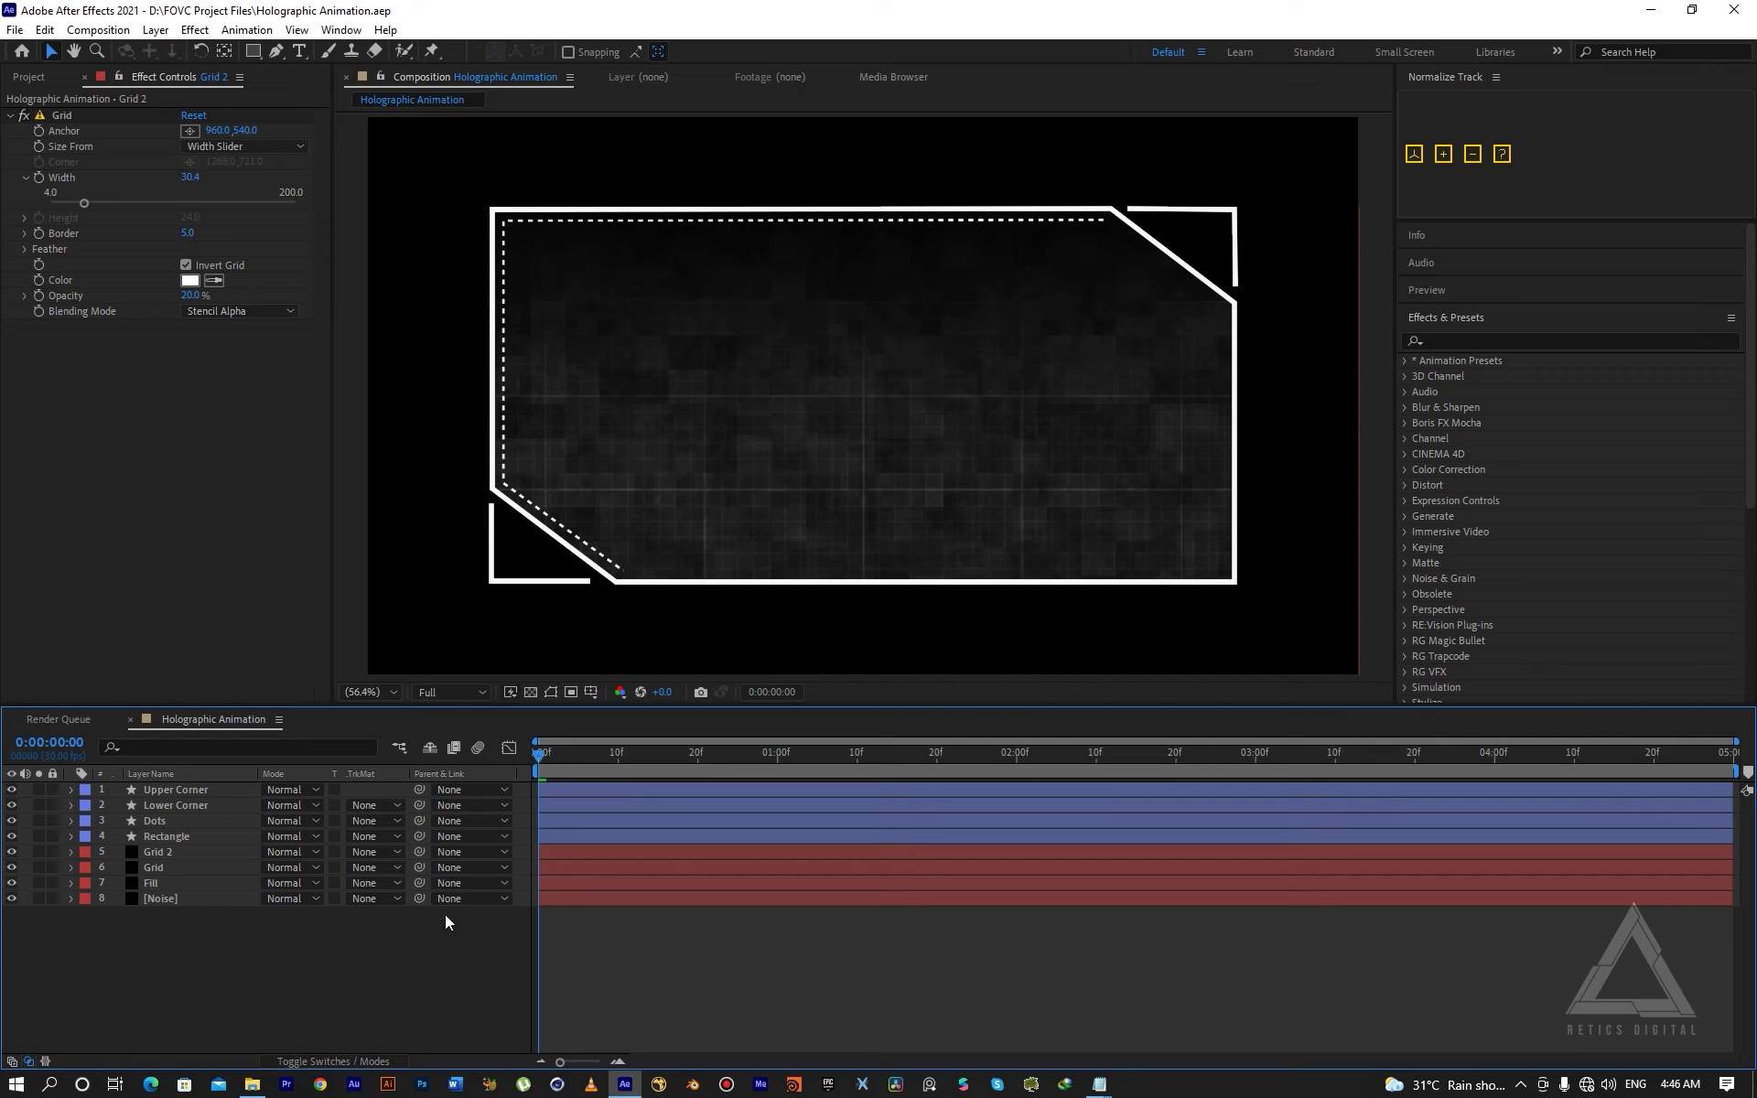
Import Logo.png into the project and add it to the Holographic Animation composition as the topmost layer.
click(30, 77)
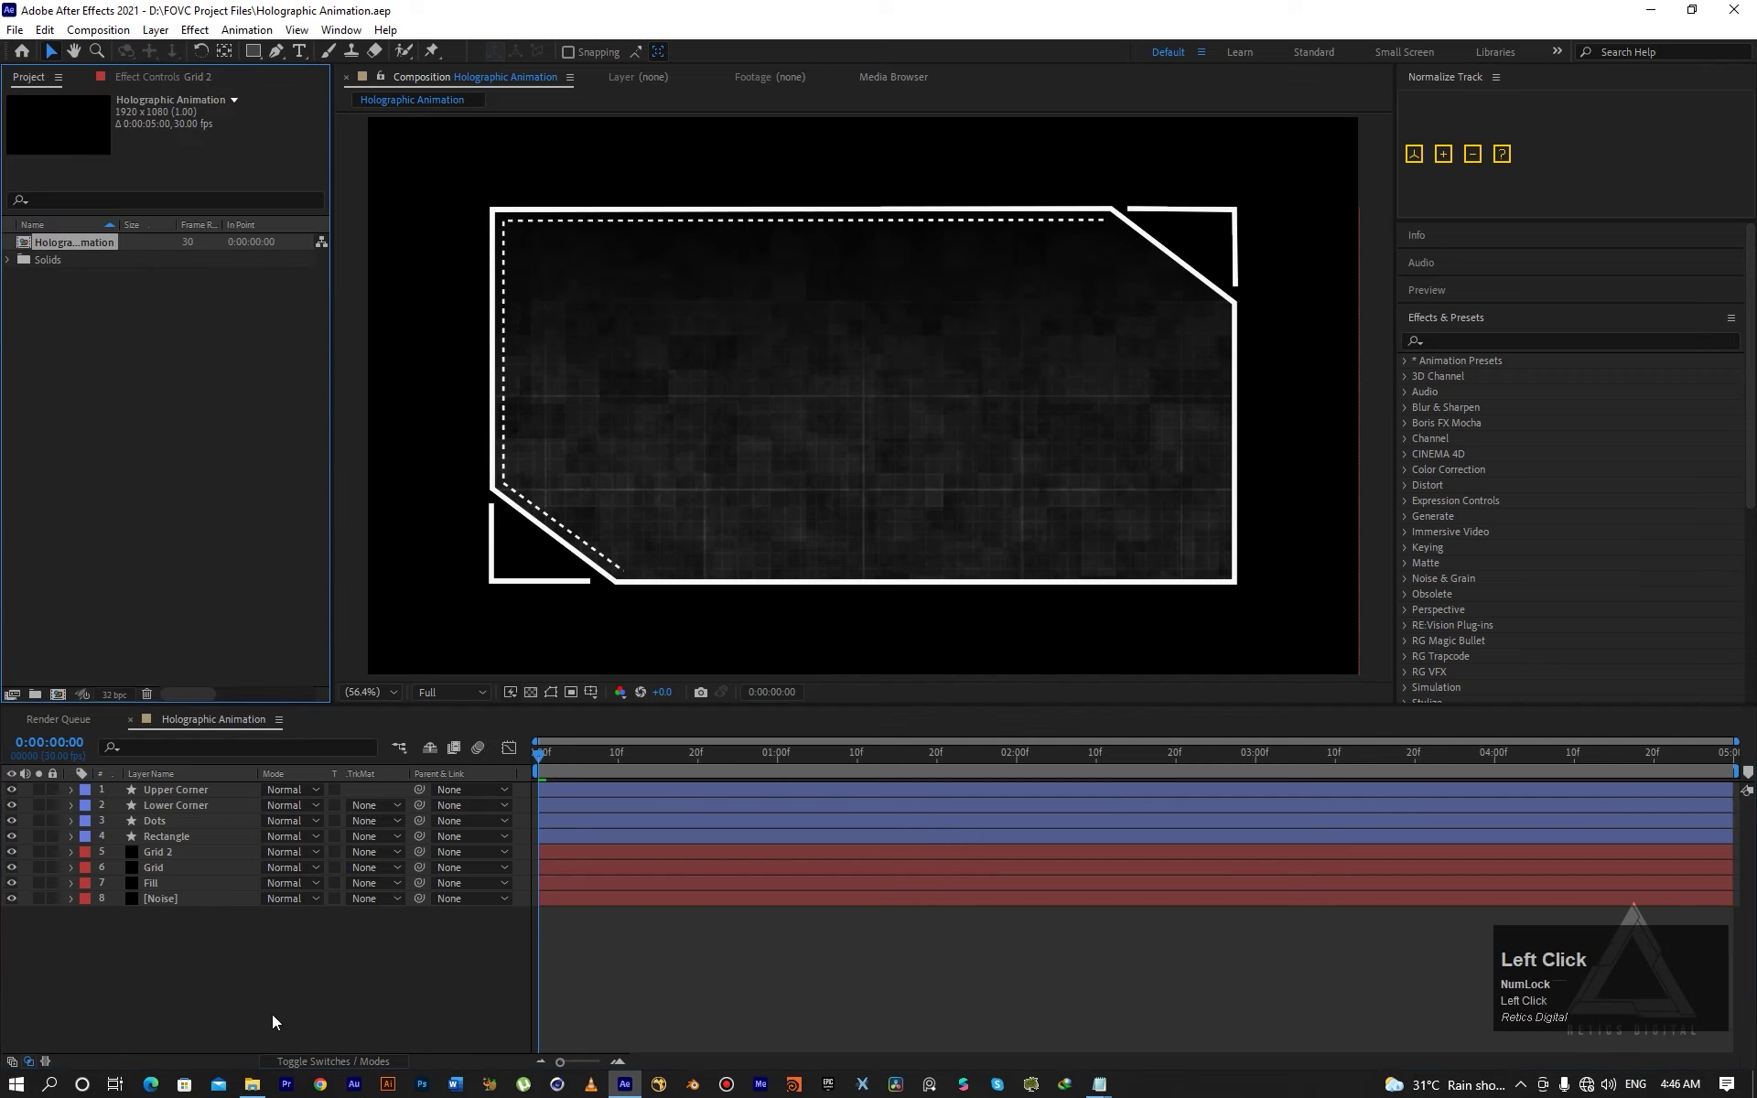
click(55, 260)
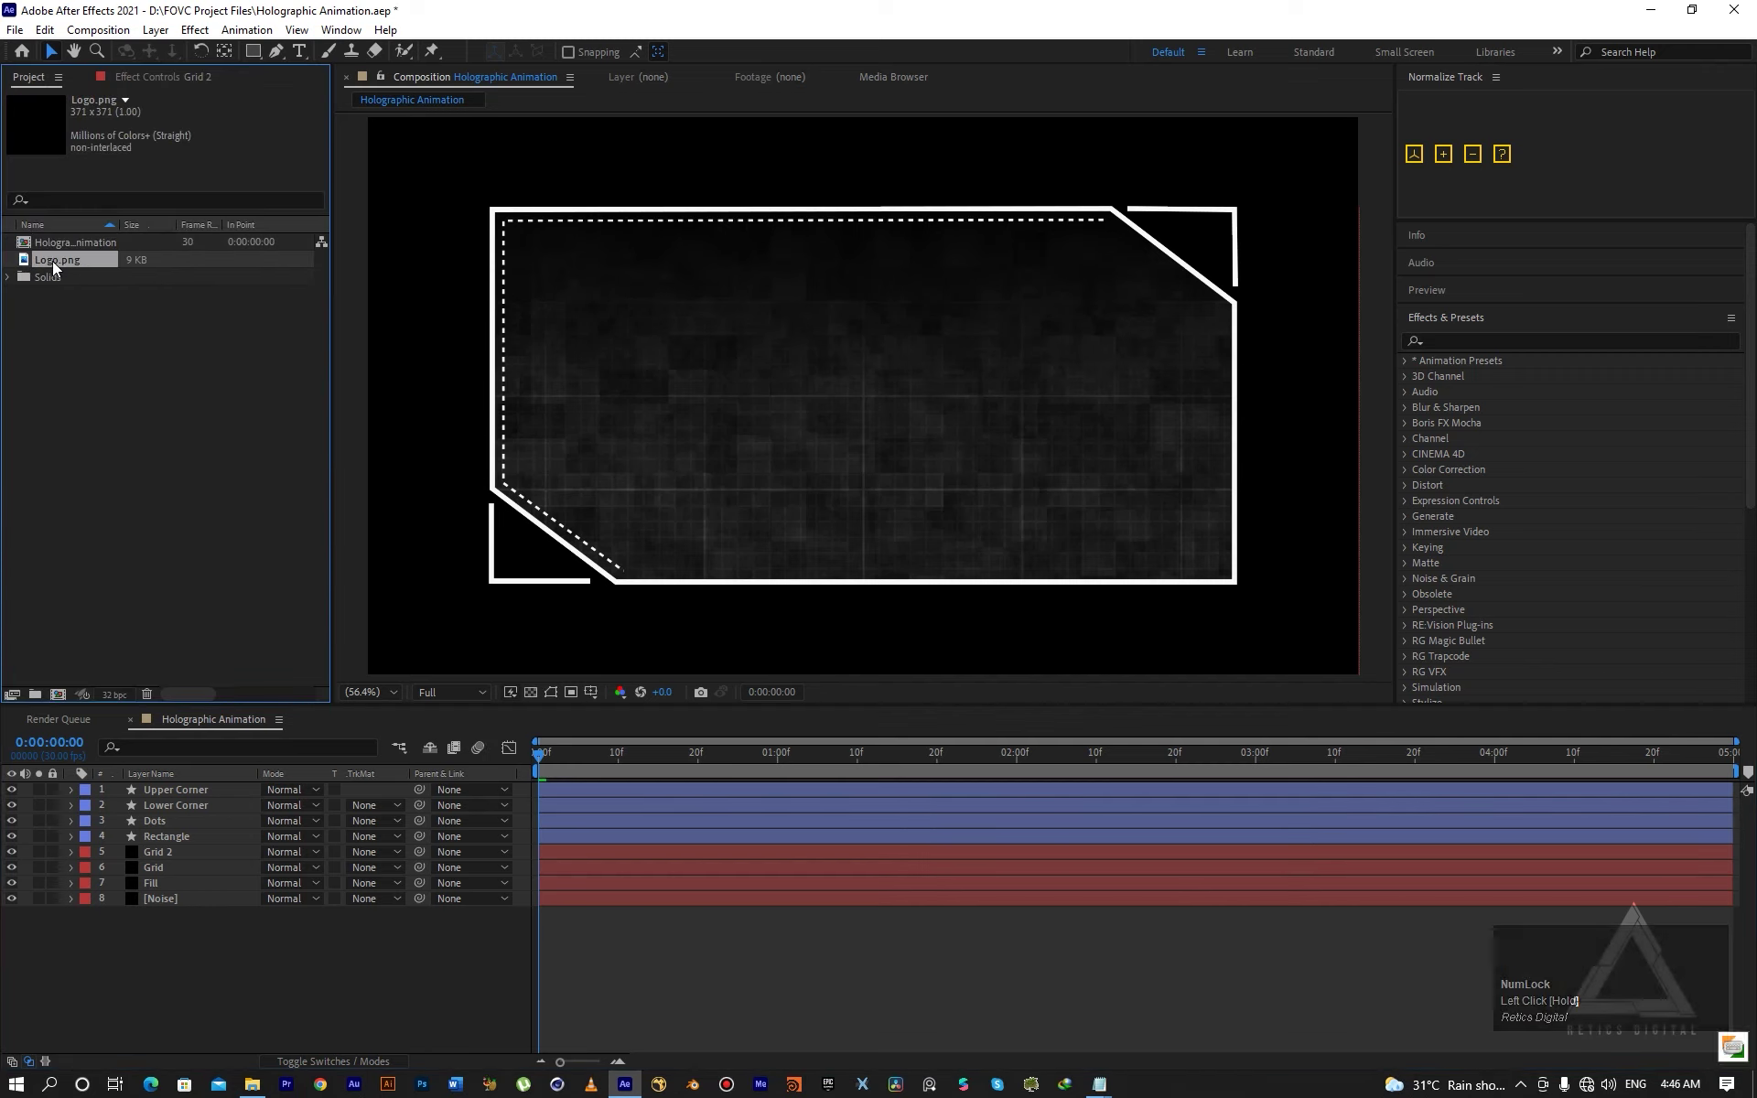
drag(52, 261, 183, 788)
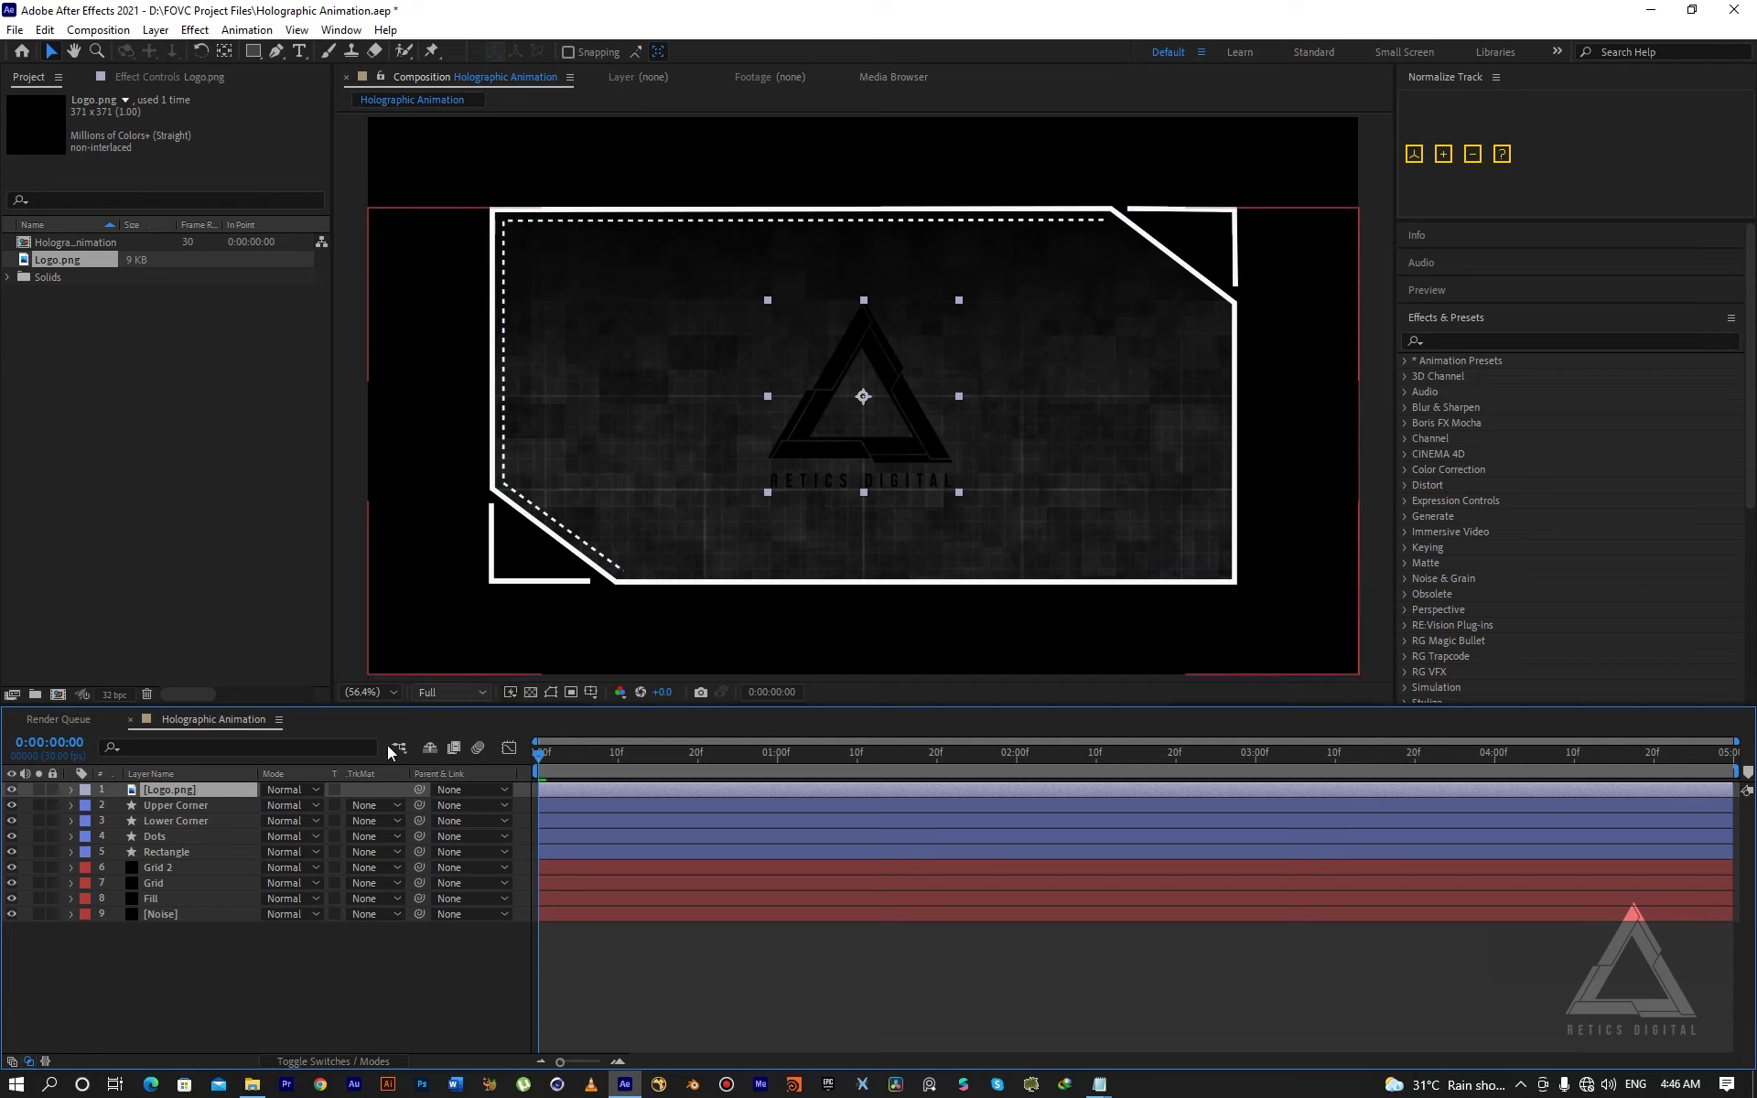
Apply the Invert effect to the Logo.png layer.
key(ctrl+space)
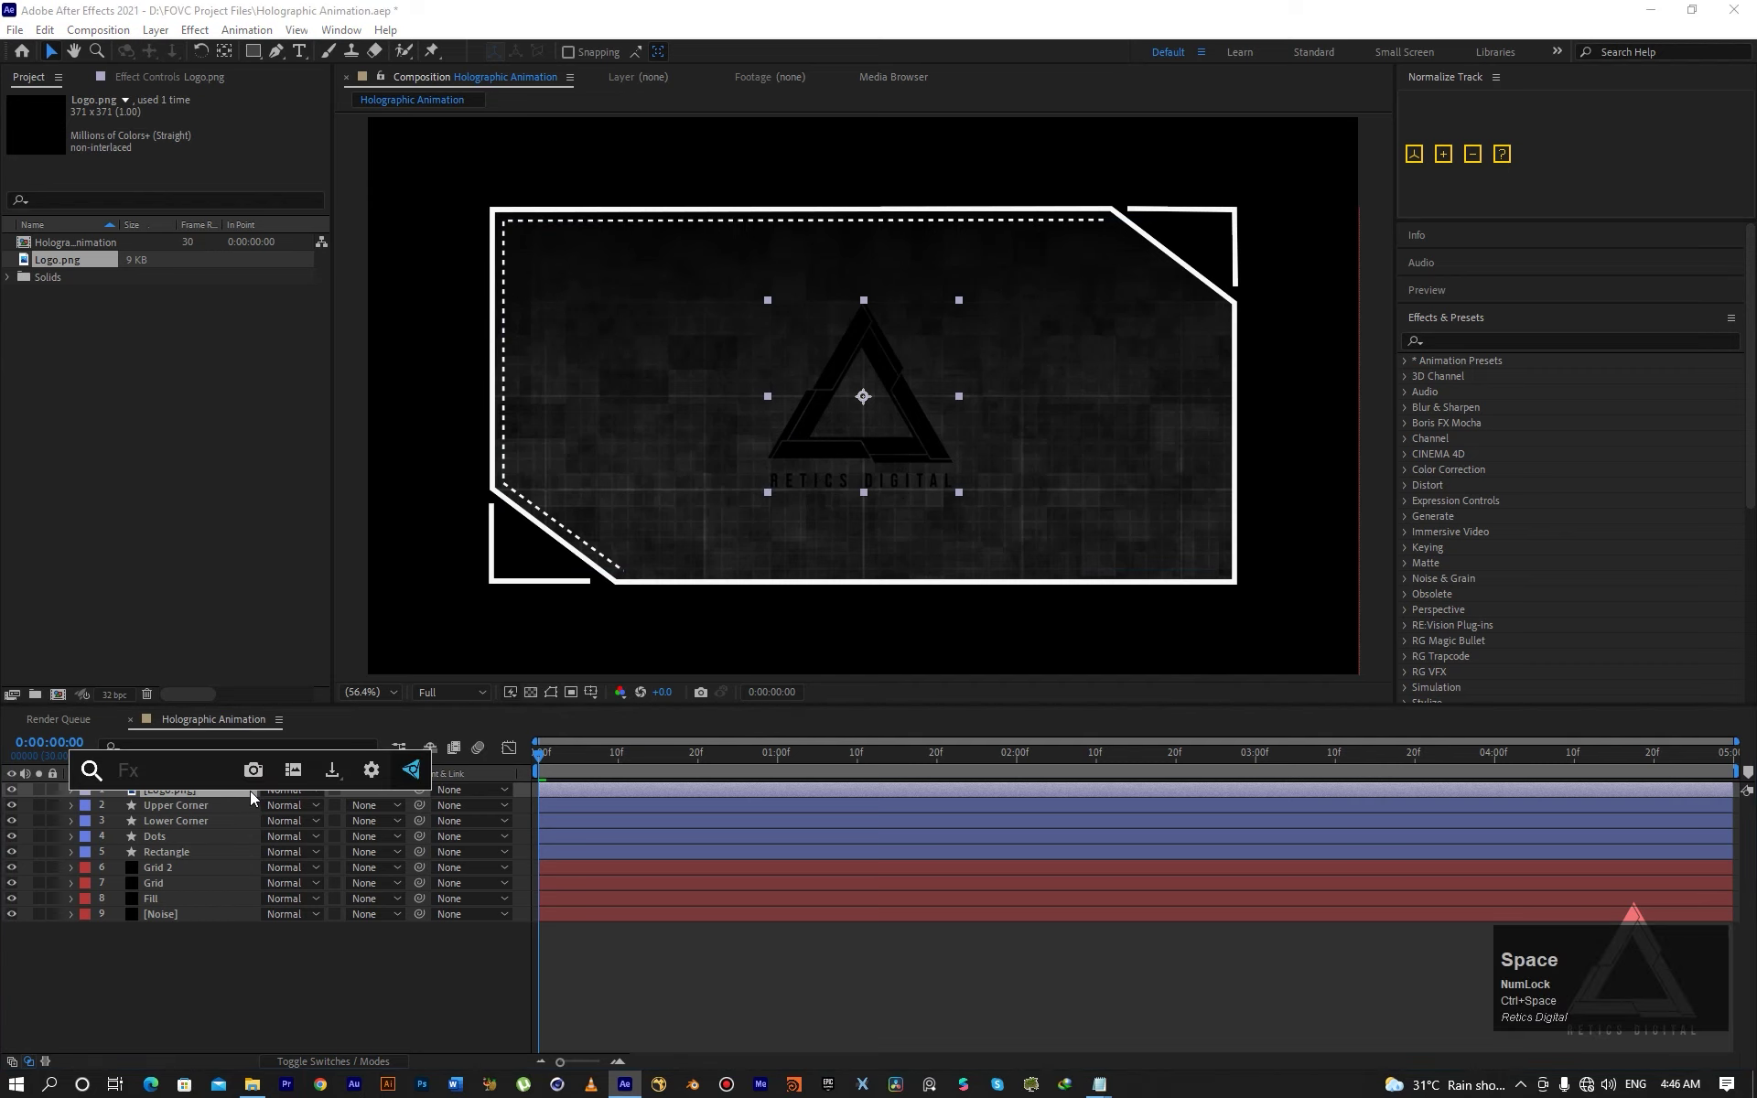
text(inver)
key(Return)
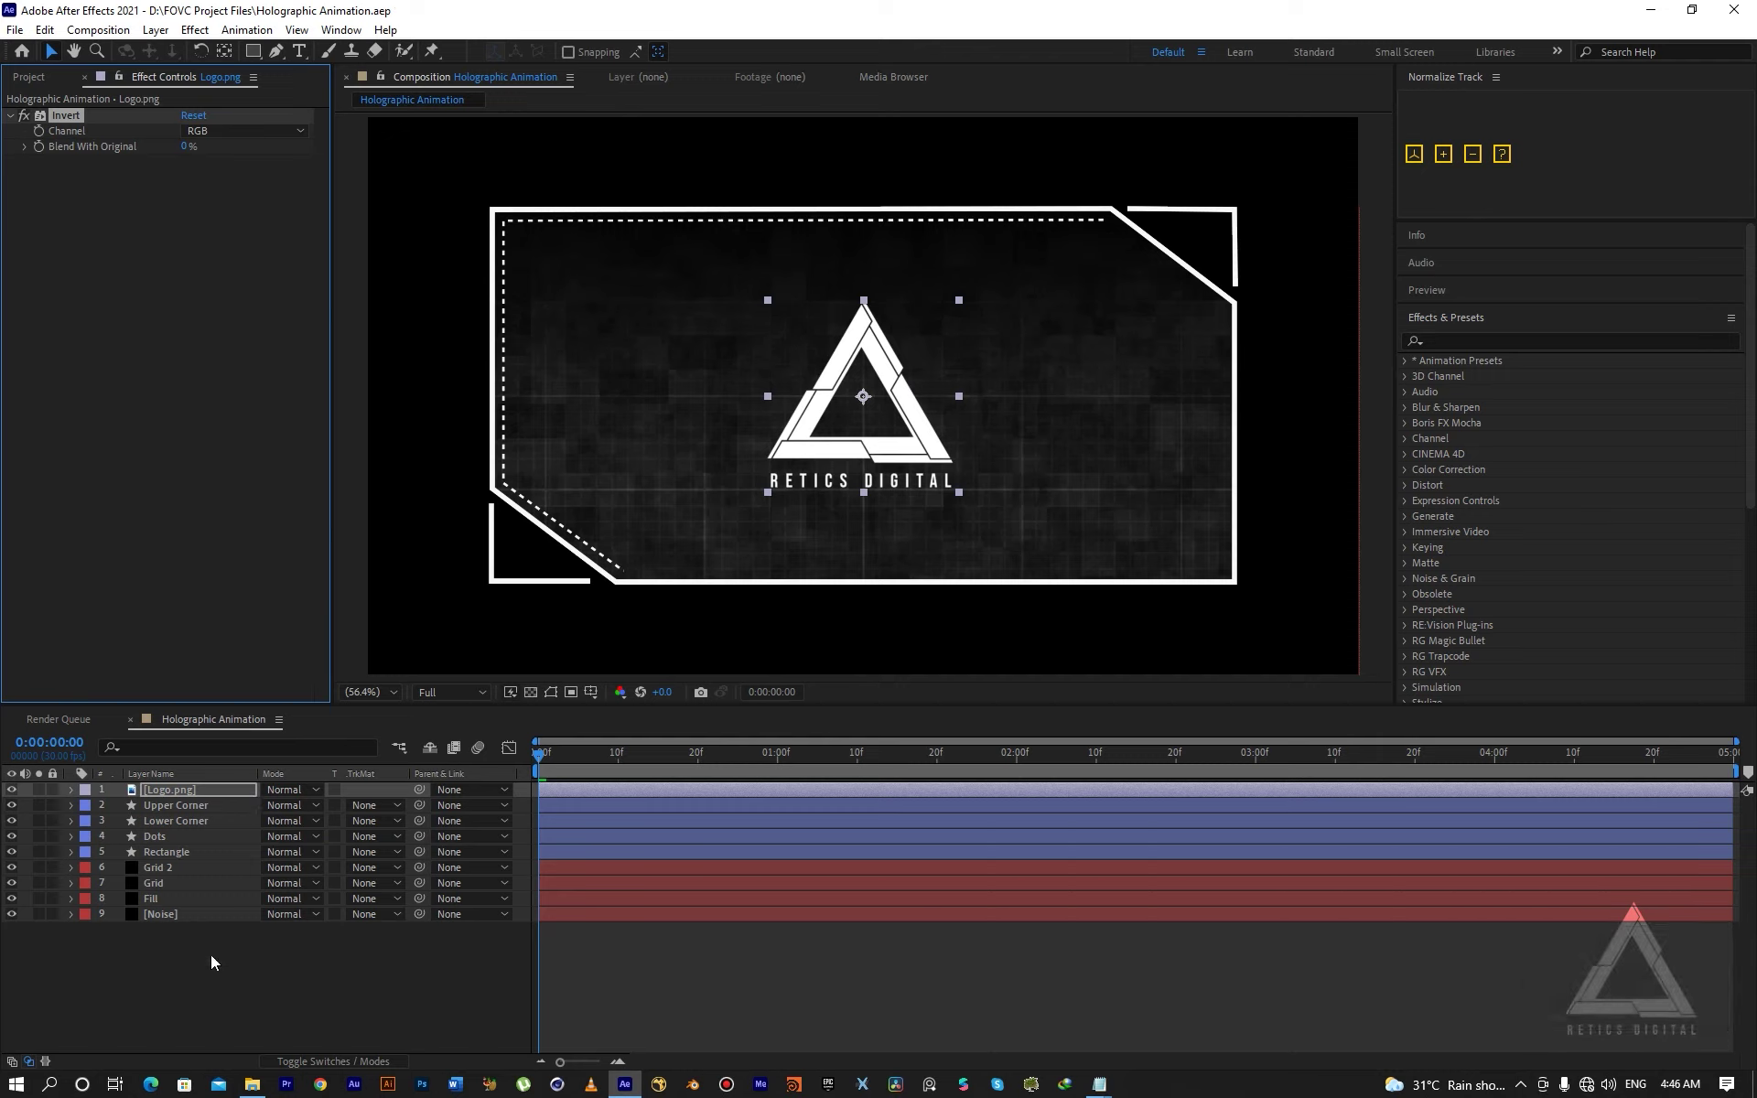
Set the taper Start Length of Stroke 1 on the Upper Corner layer to 30%.
click(165, 807)
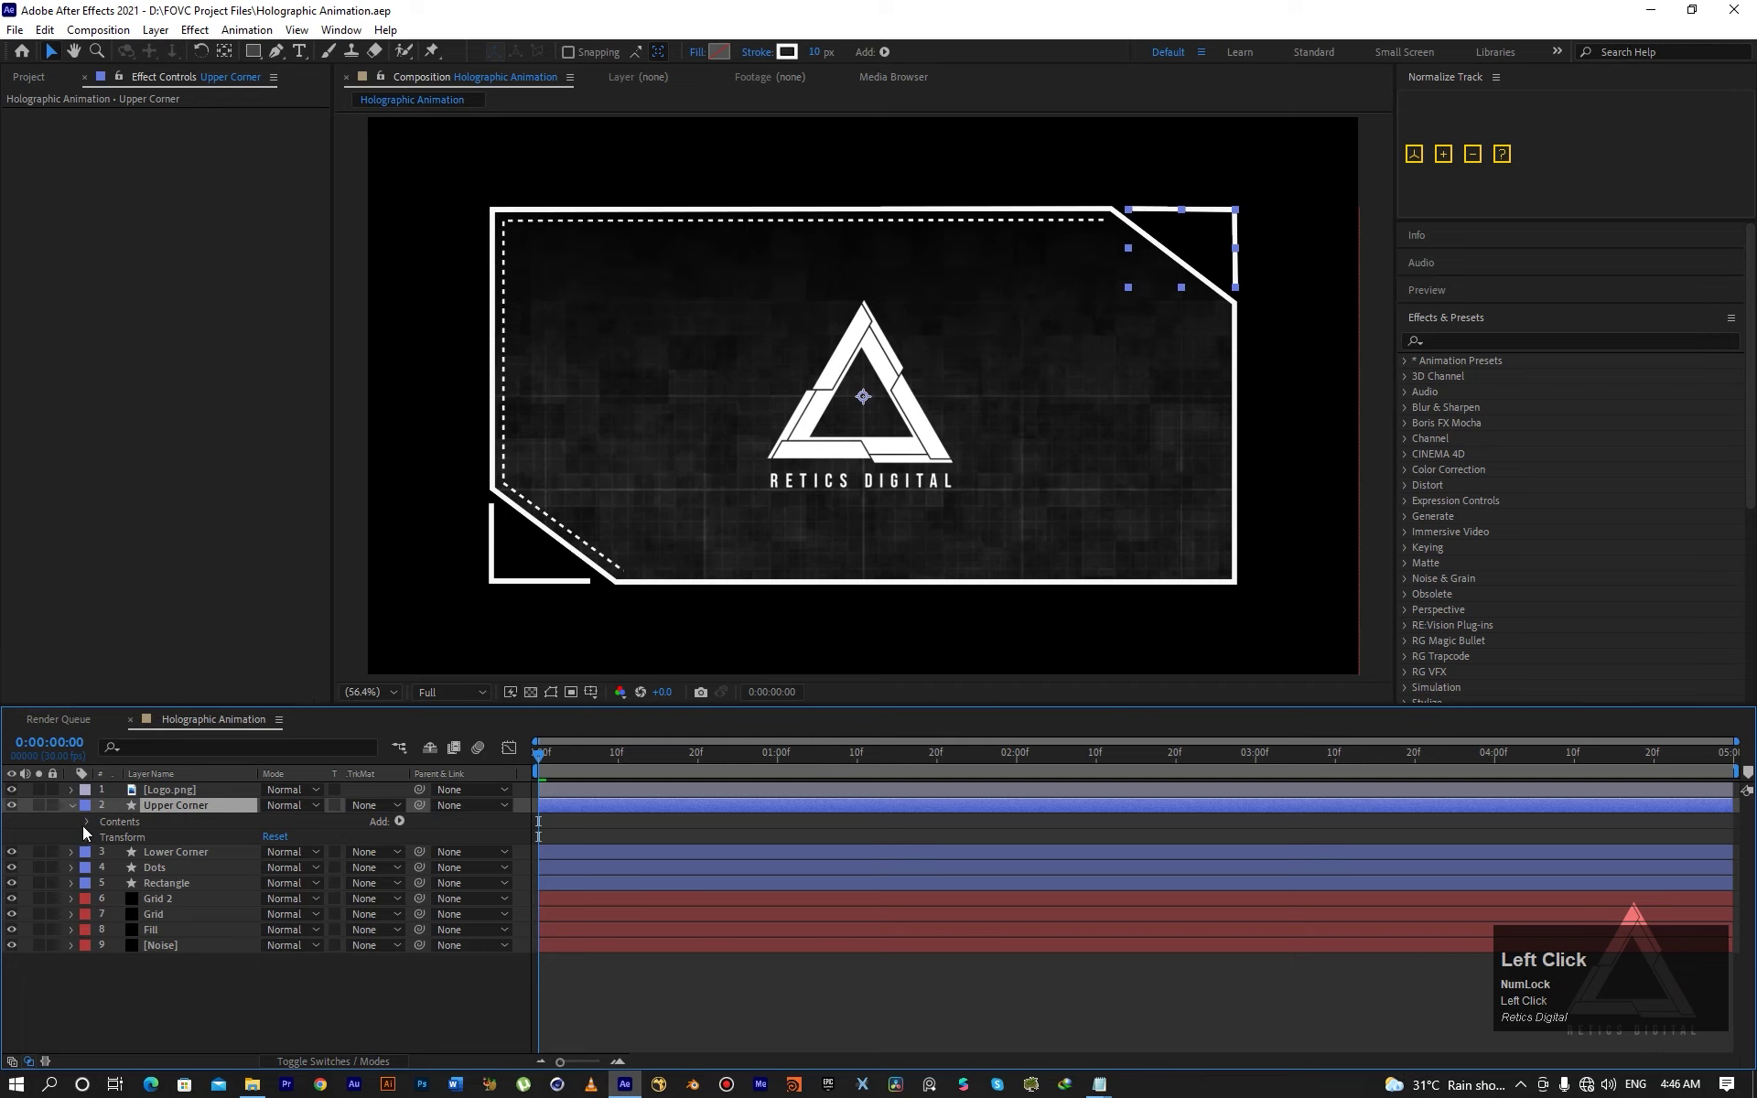
click(85, 822)
click(102, 837)
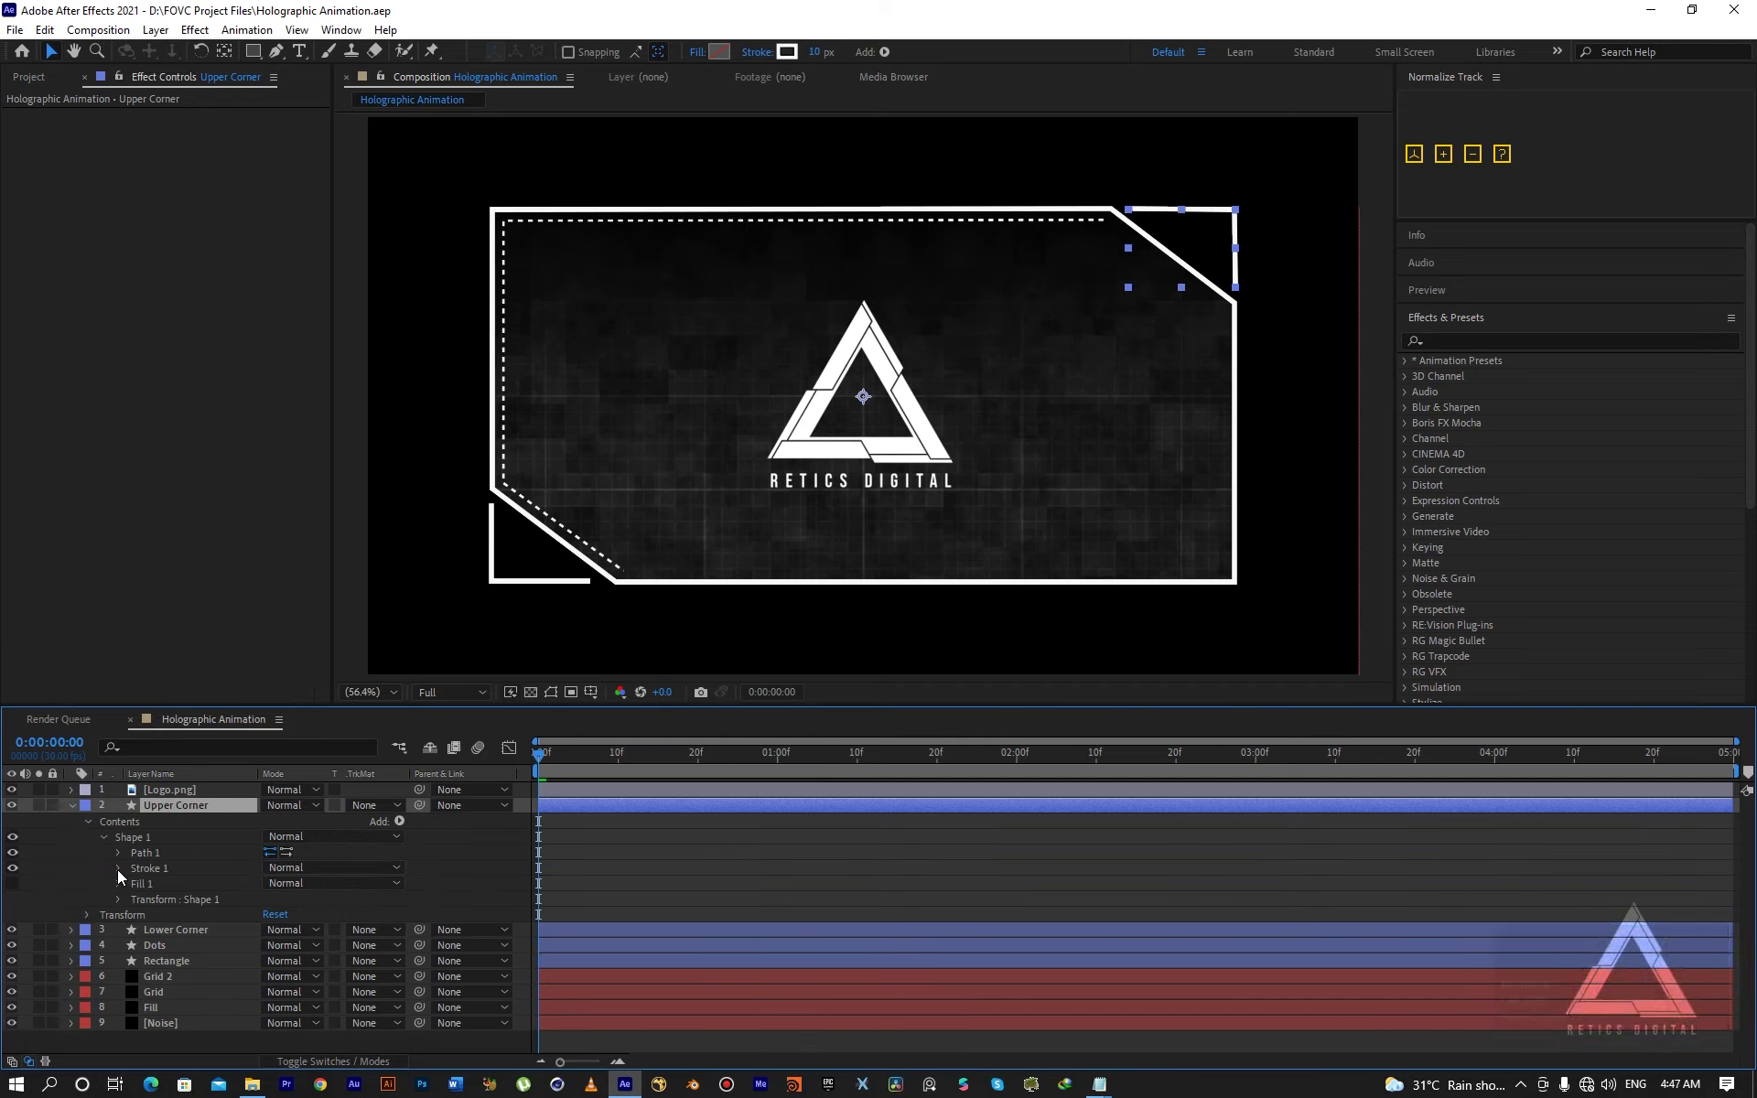
click(118, 869)
scroll(121, 1002, down, 1)
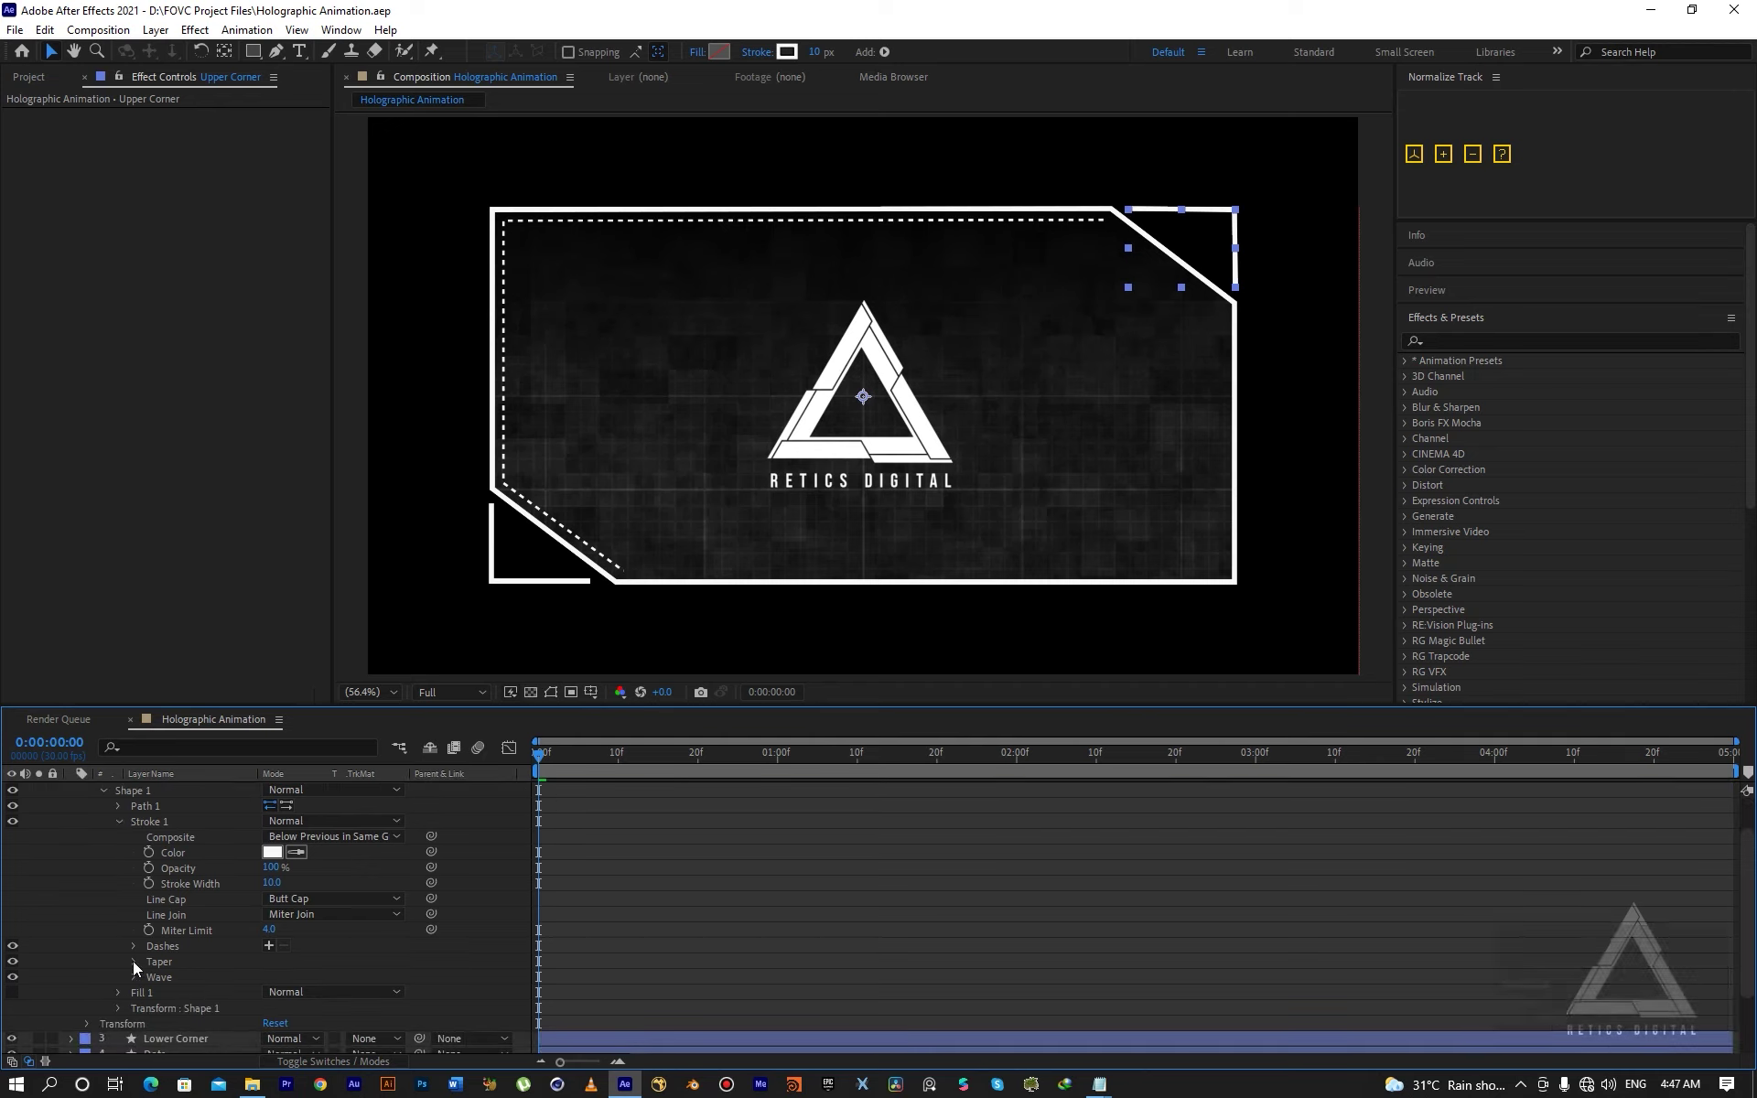
click(134, 961)
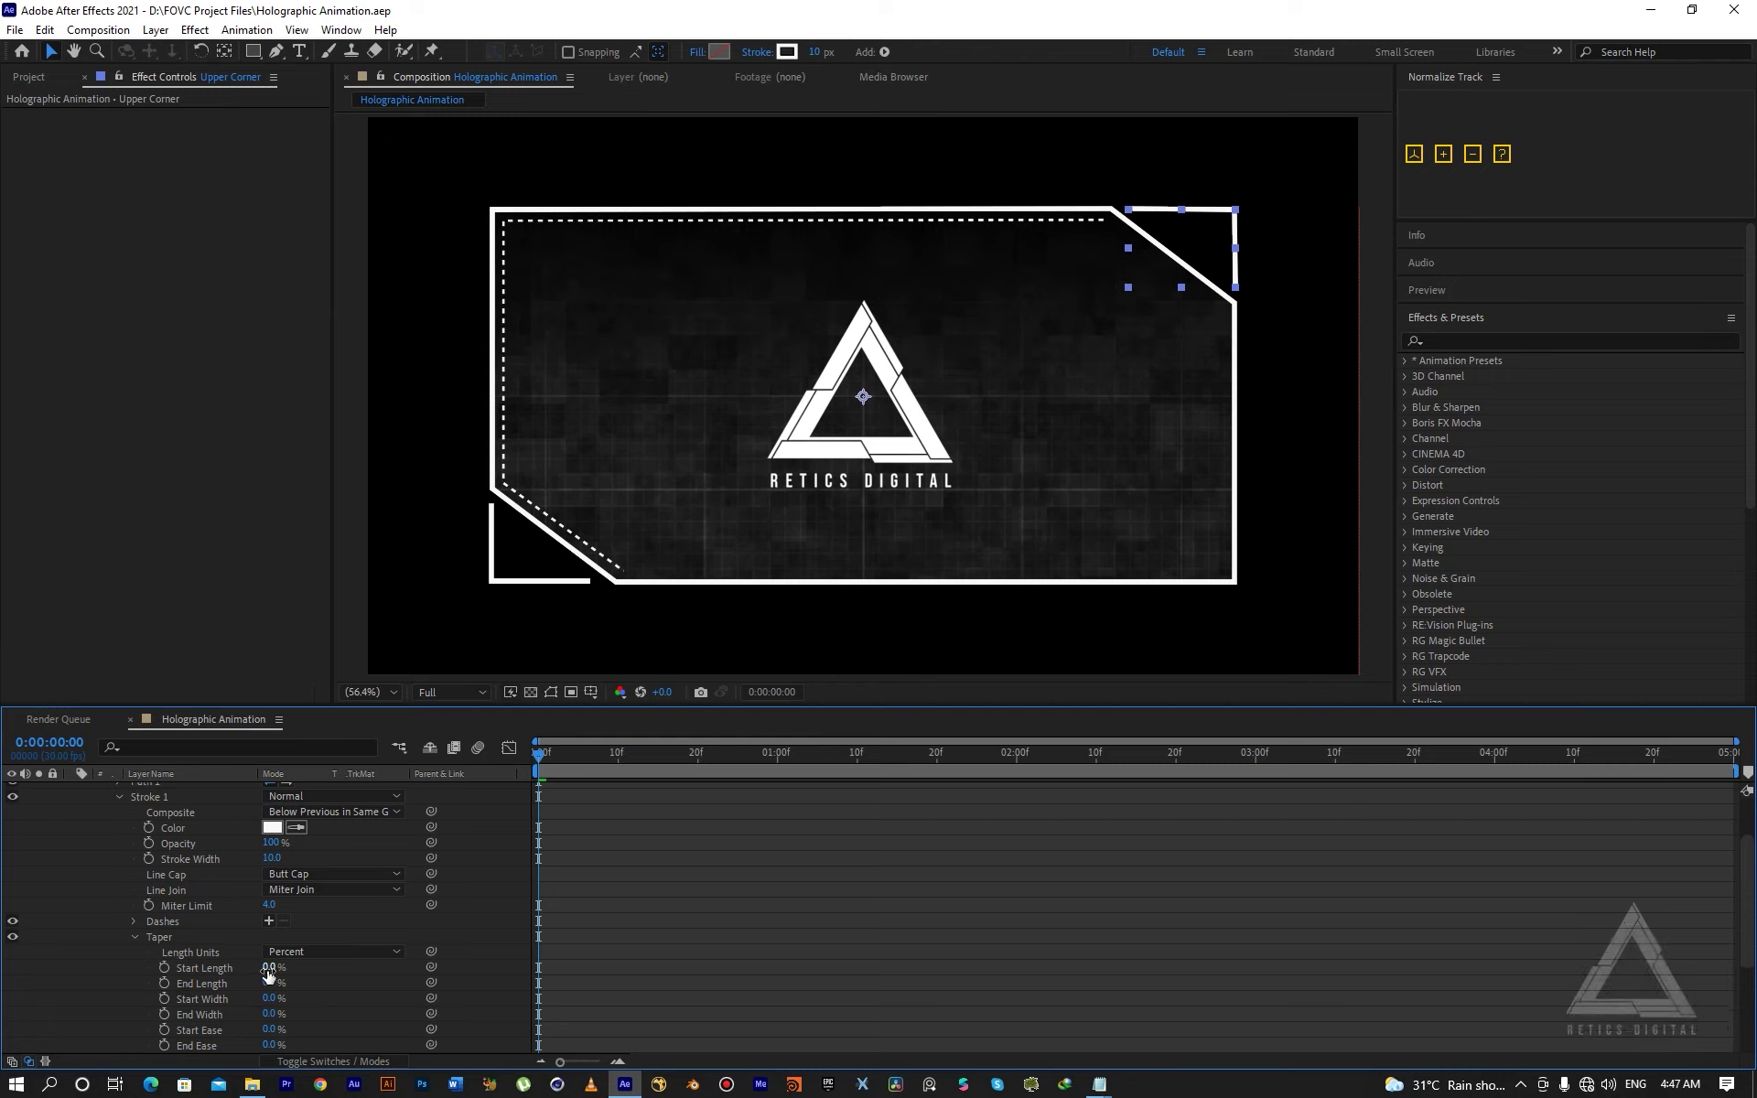
drag(269, 967, 301, 968)
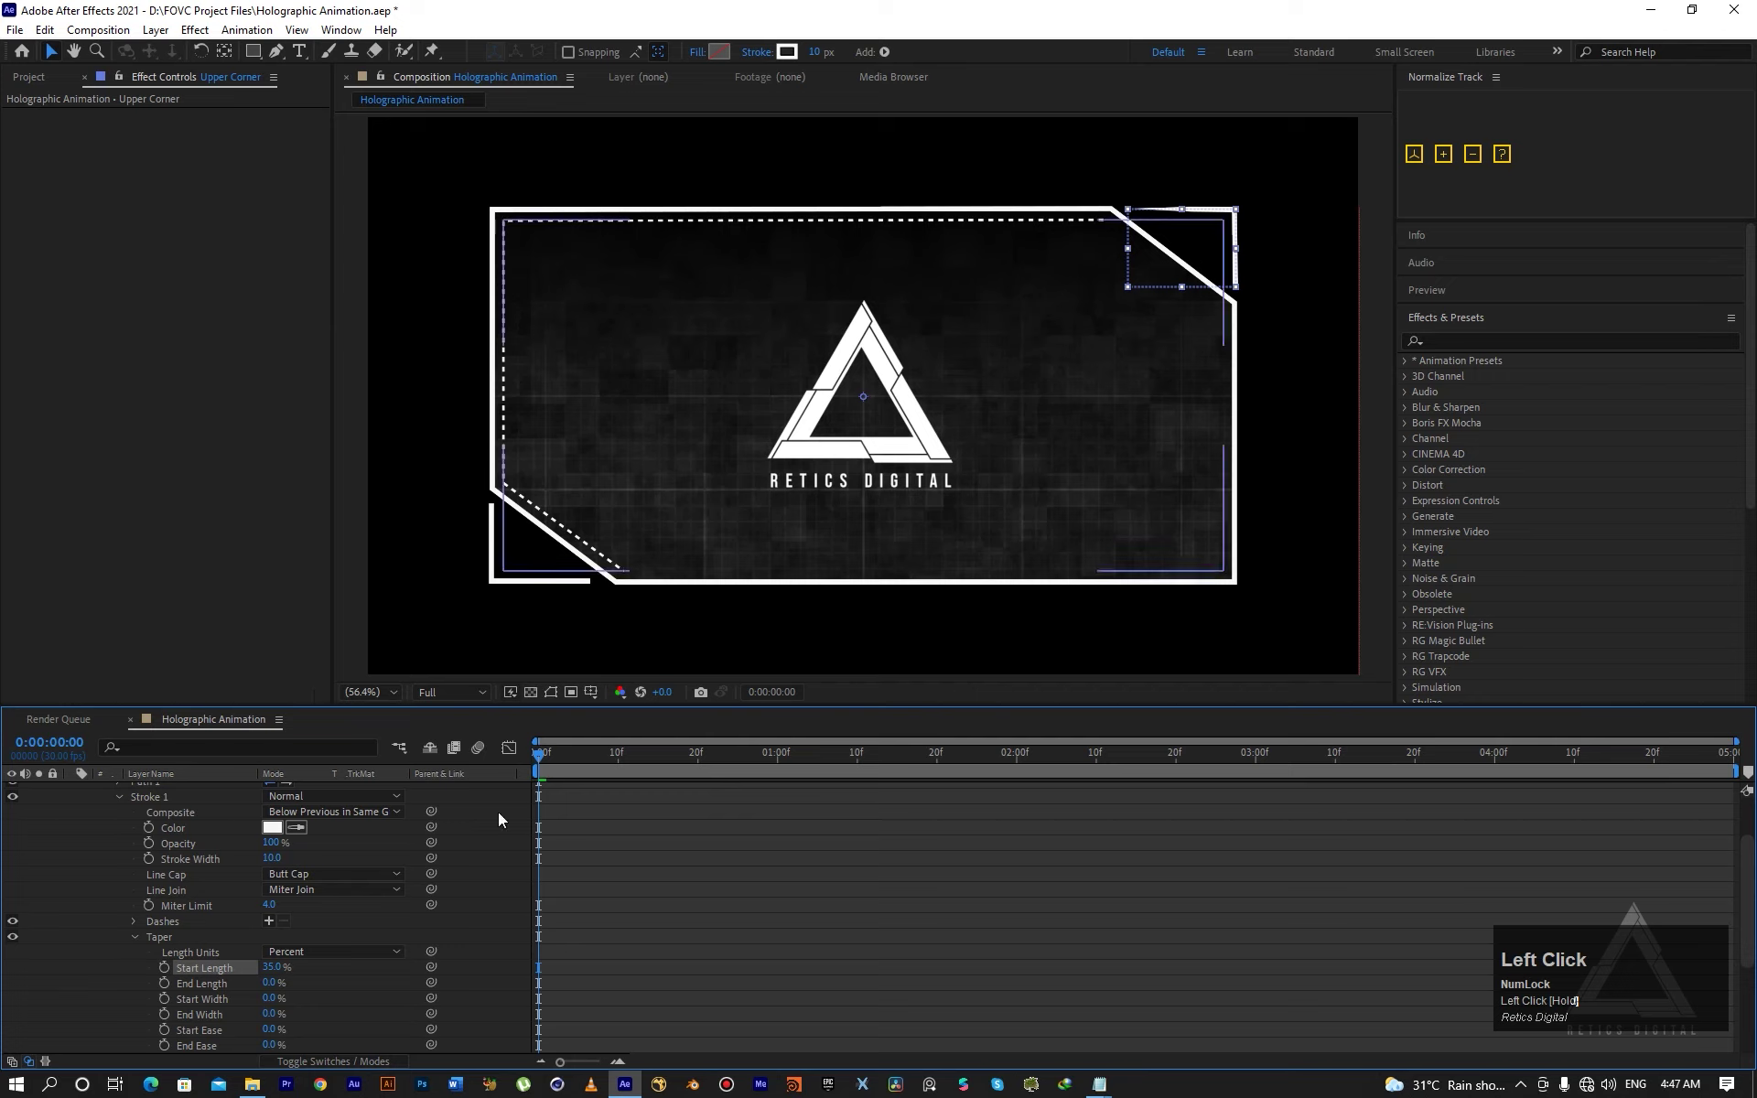
click(271, 967)
text(30)
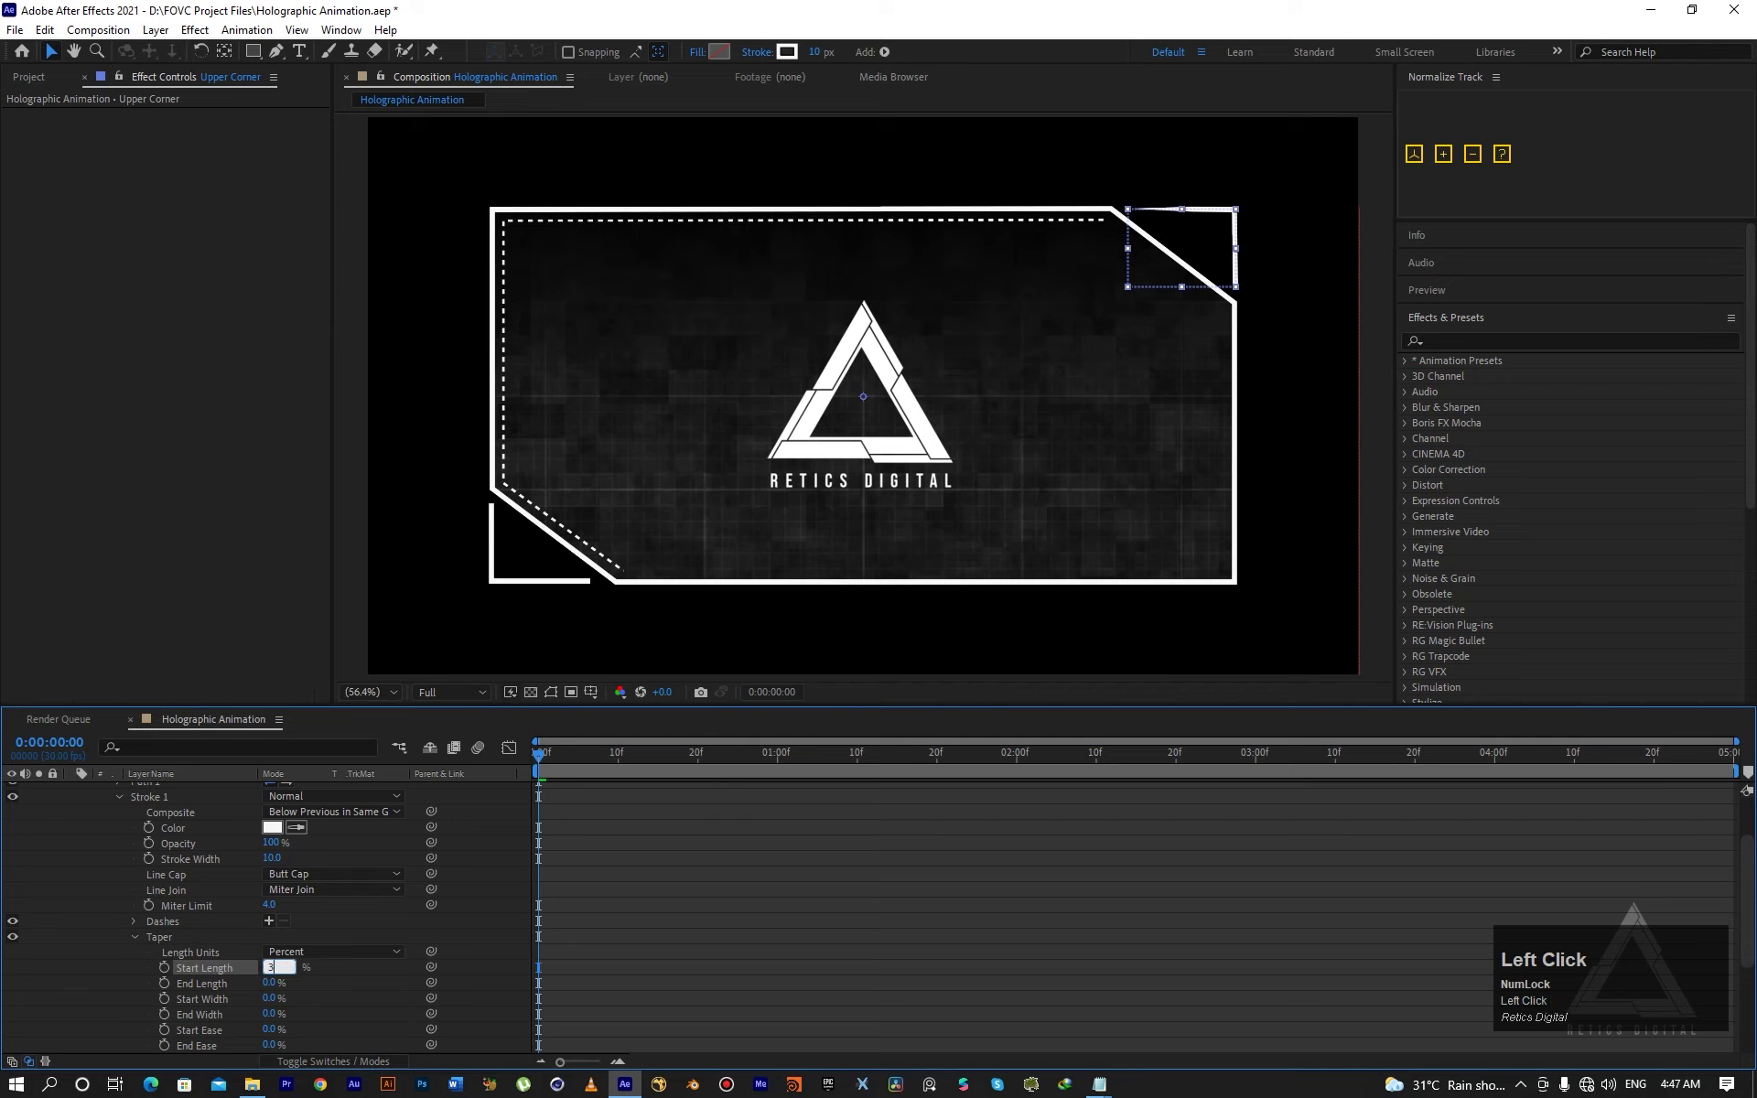
Set the taper End Length of the Upper Corner stroke to 30% and collapse the layer's properties.
click(271, 983)
text(30)
key(Return)
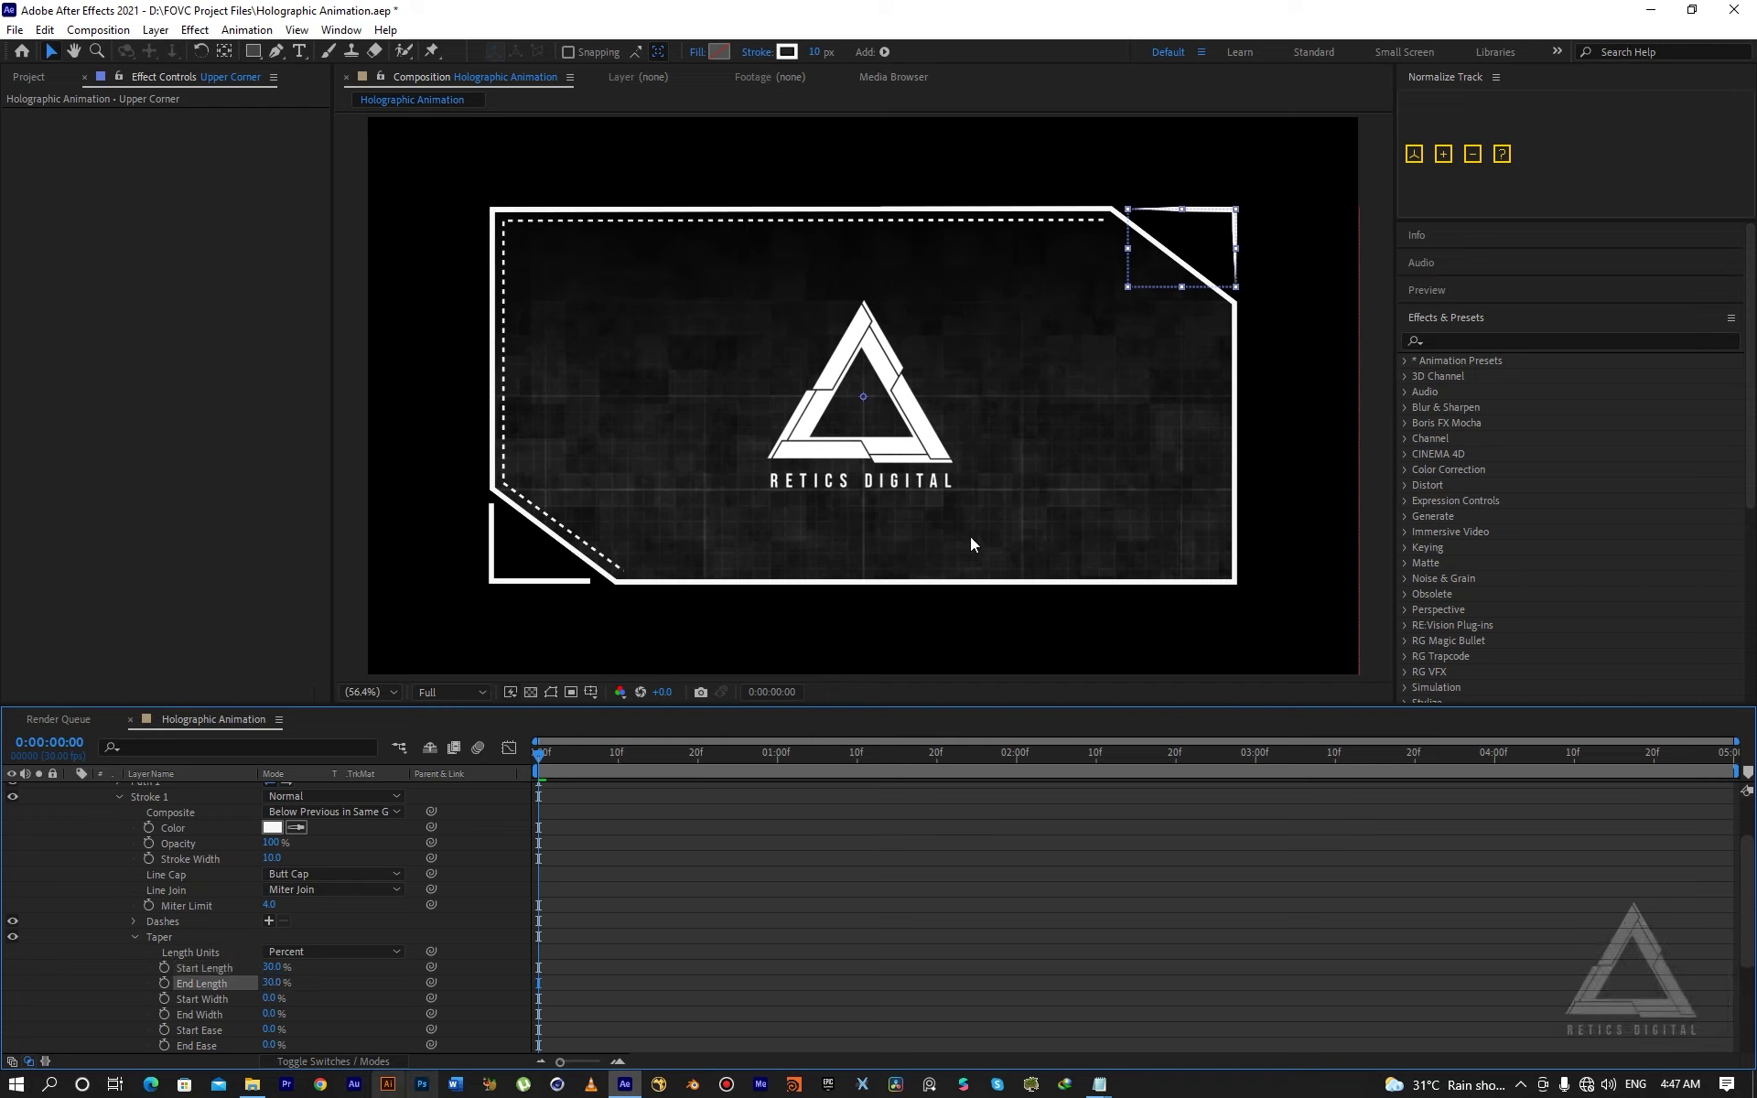
click(135, 937)
scroll(114, 887, up, 2)
click(71, 804)
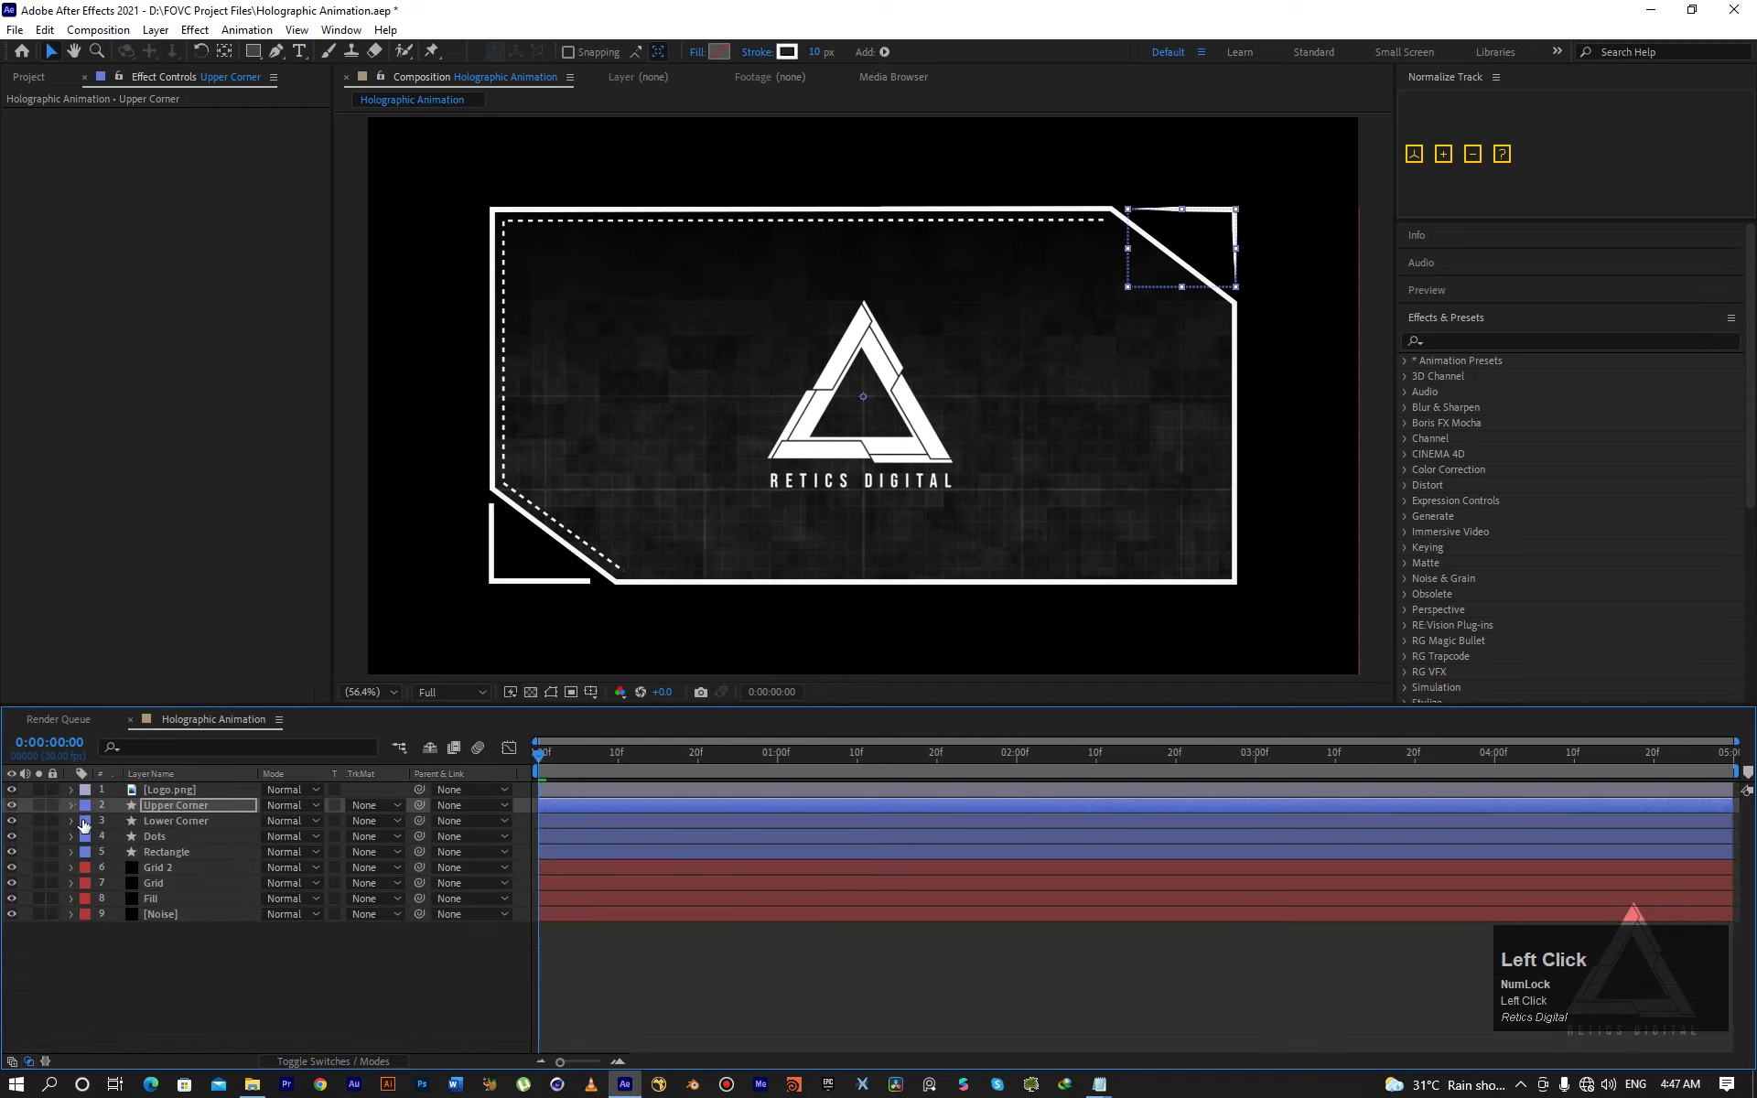
Set the taper Start Length of Stroke 1 on the Lower Corner layer to 30%.
click(68, 824)
click(70, 822)
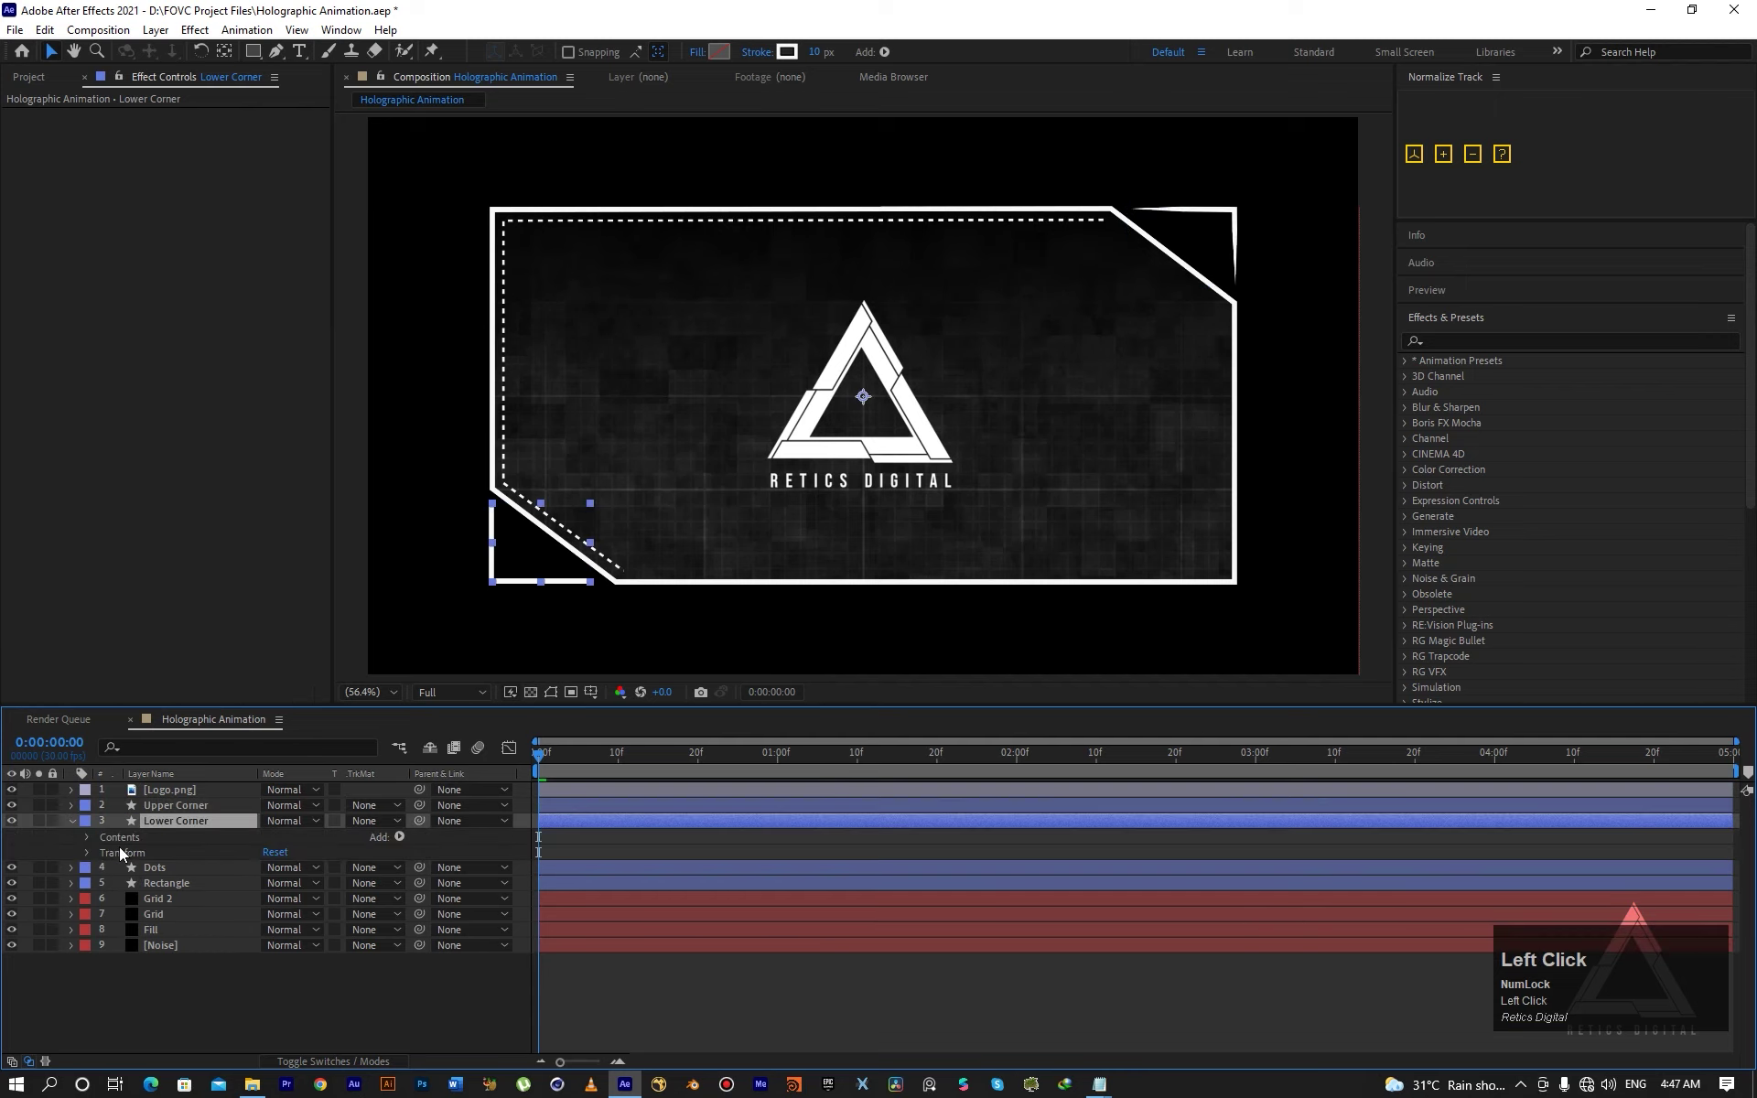
click(86, 837)
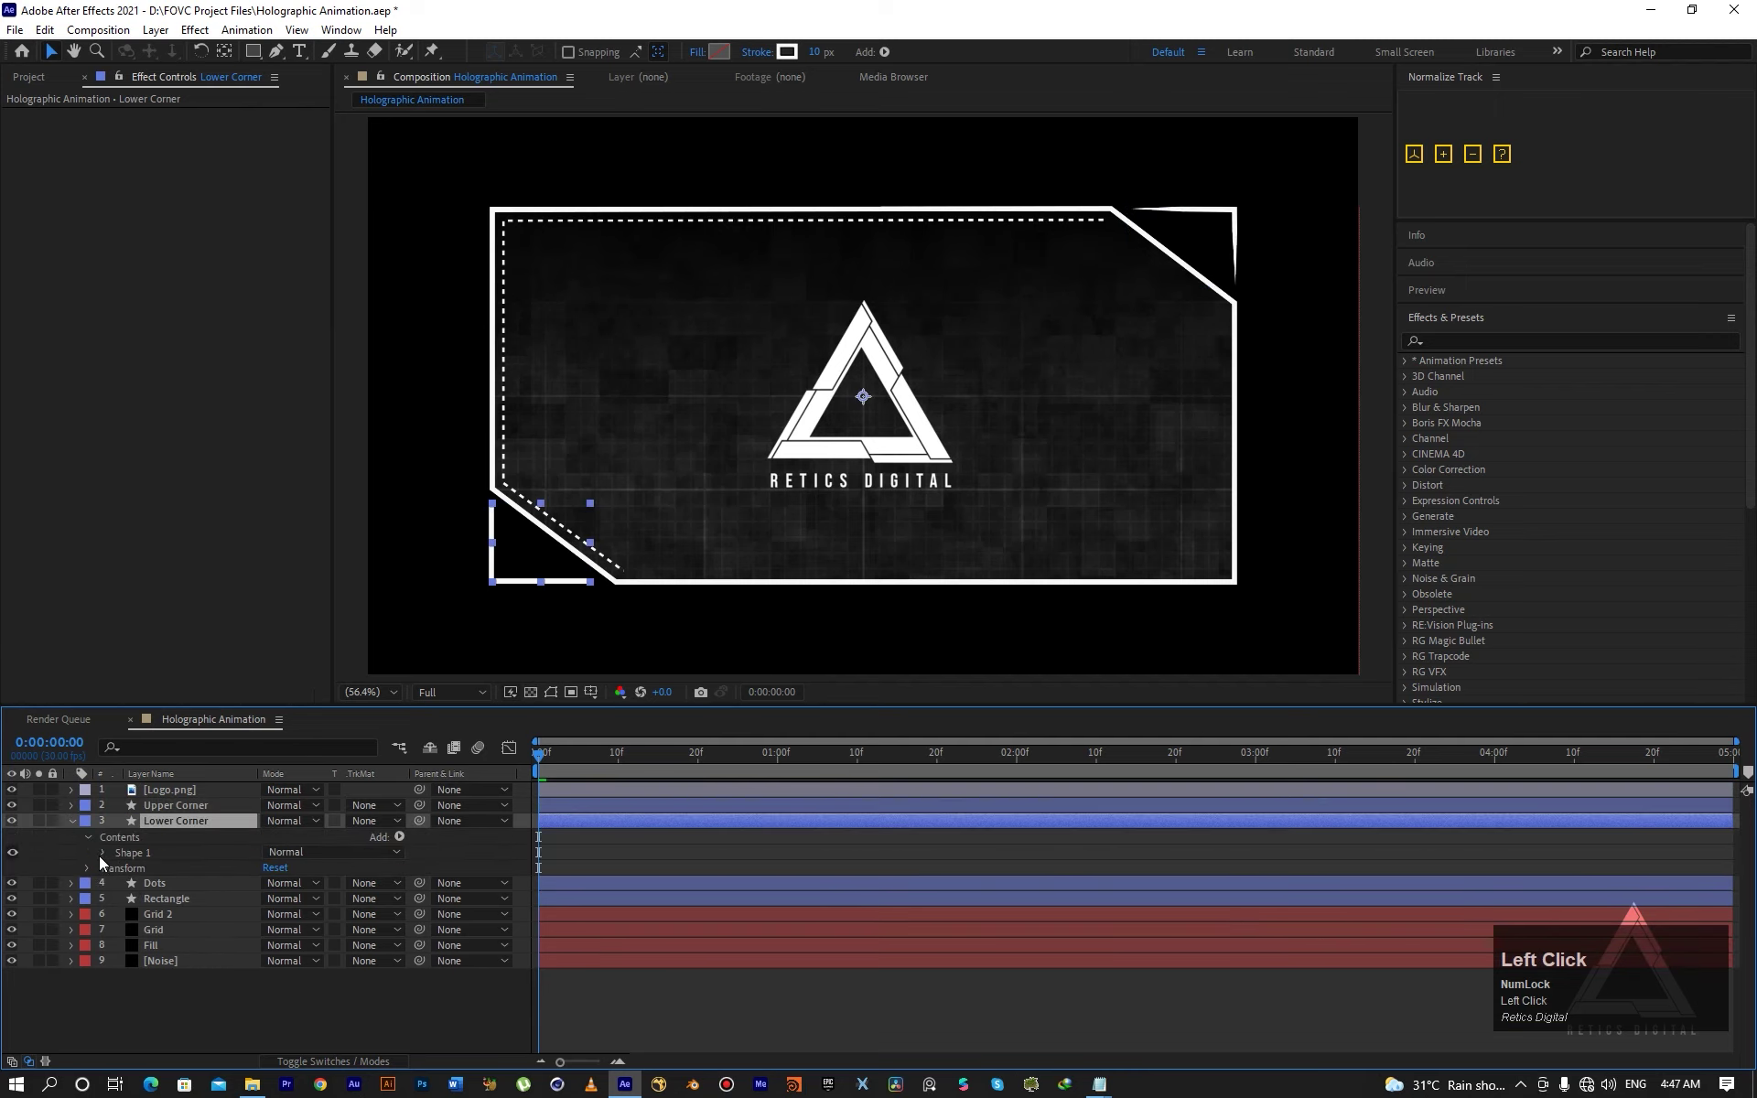
click(103, 853)
click(118, 884)
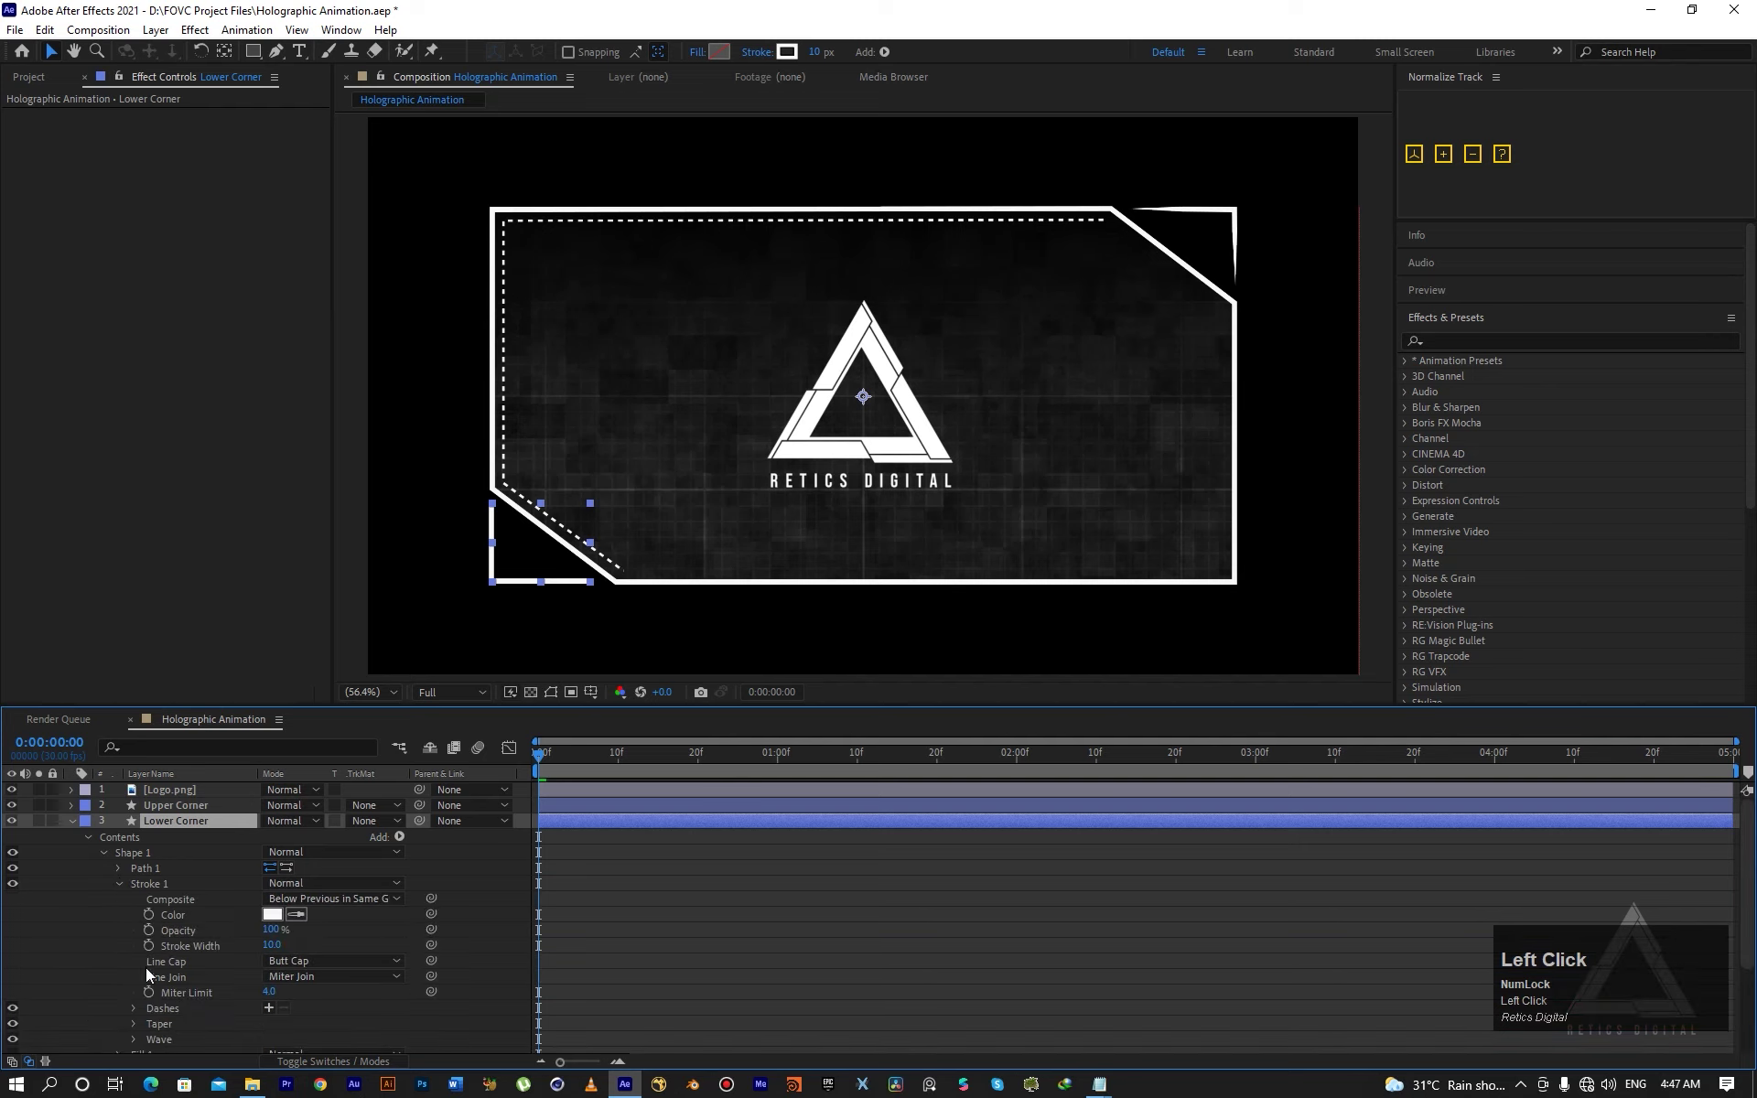
click(134, 1023)
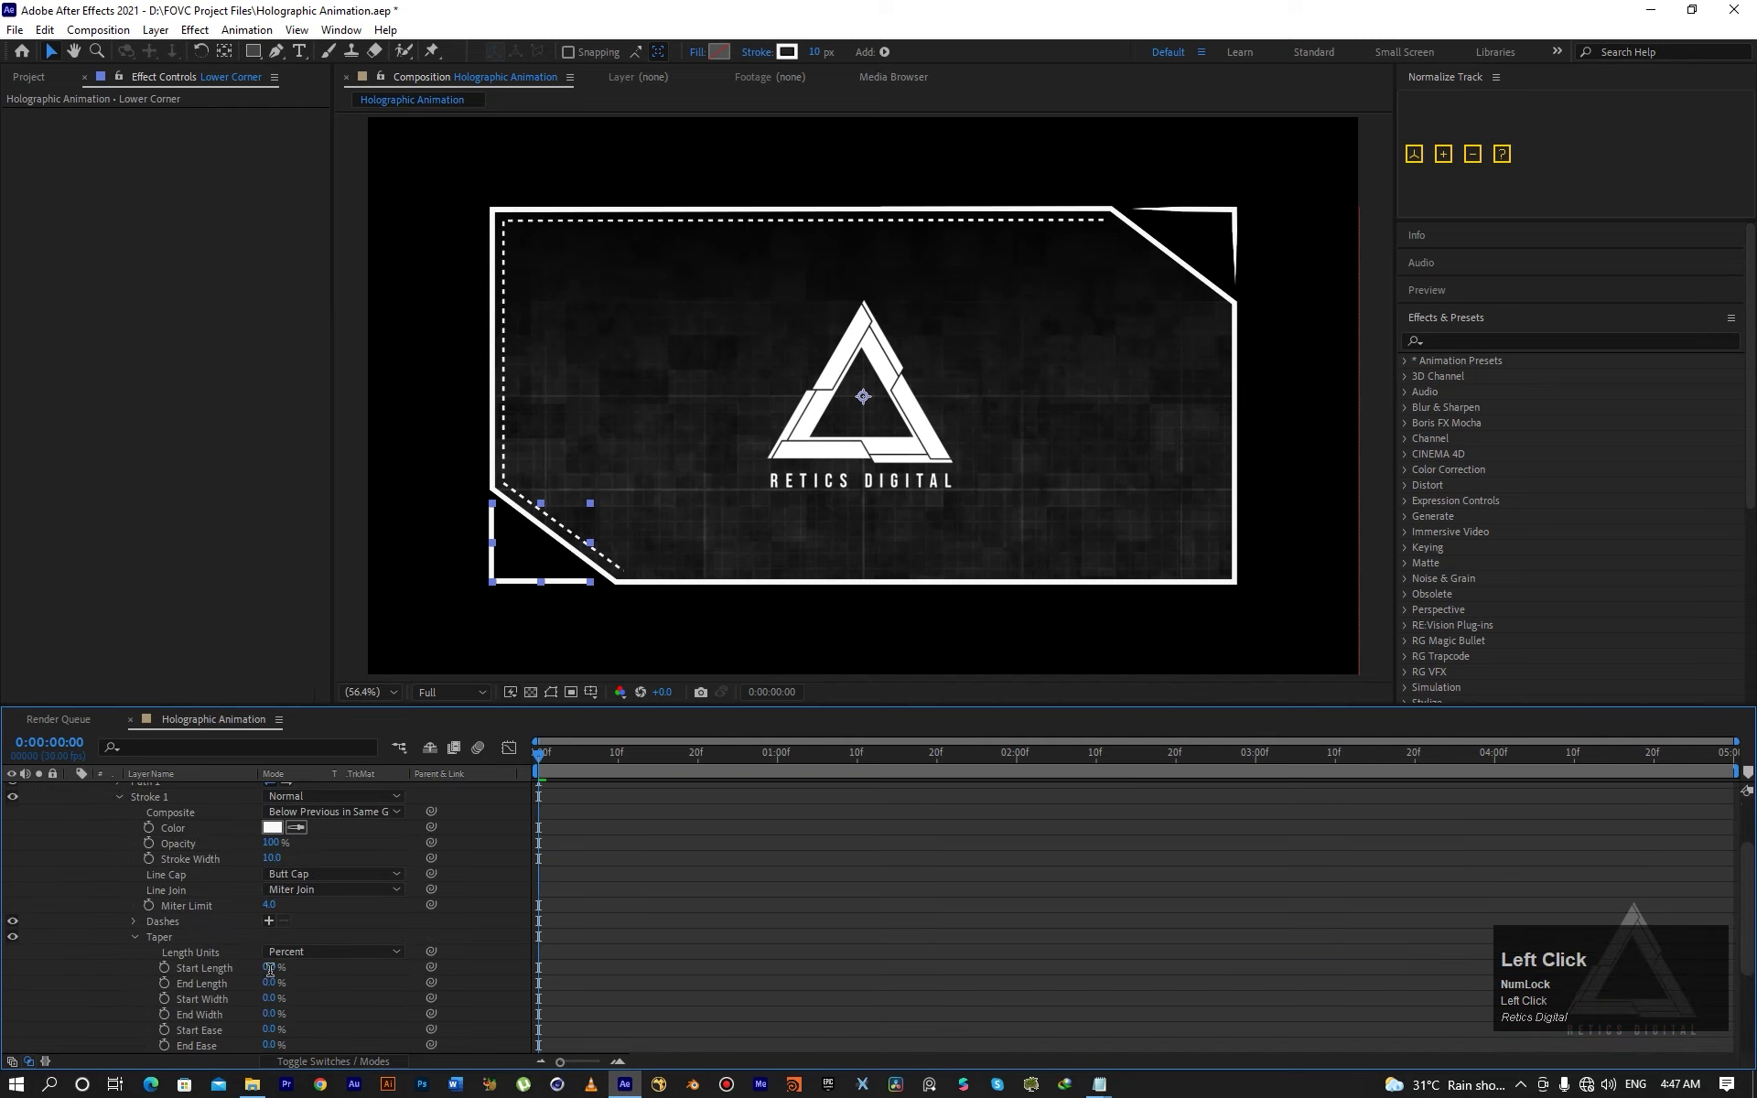
click(271, 968)
text(30)
Set the taper End Length of the Lower Corner stroke to 30% and collapse the layer's properties.
click(272, 984)
text(30)
key(Return)
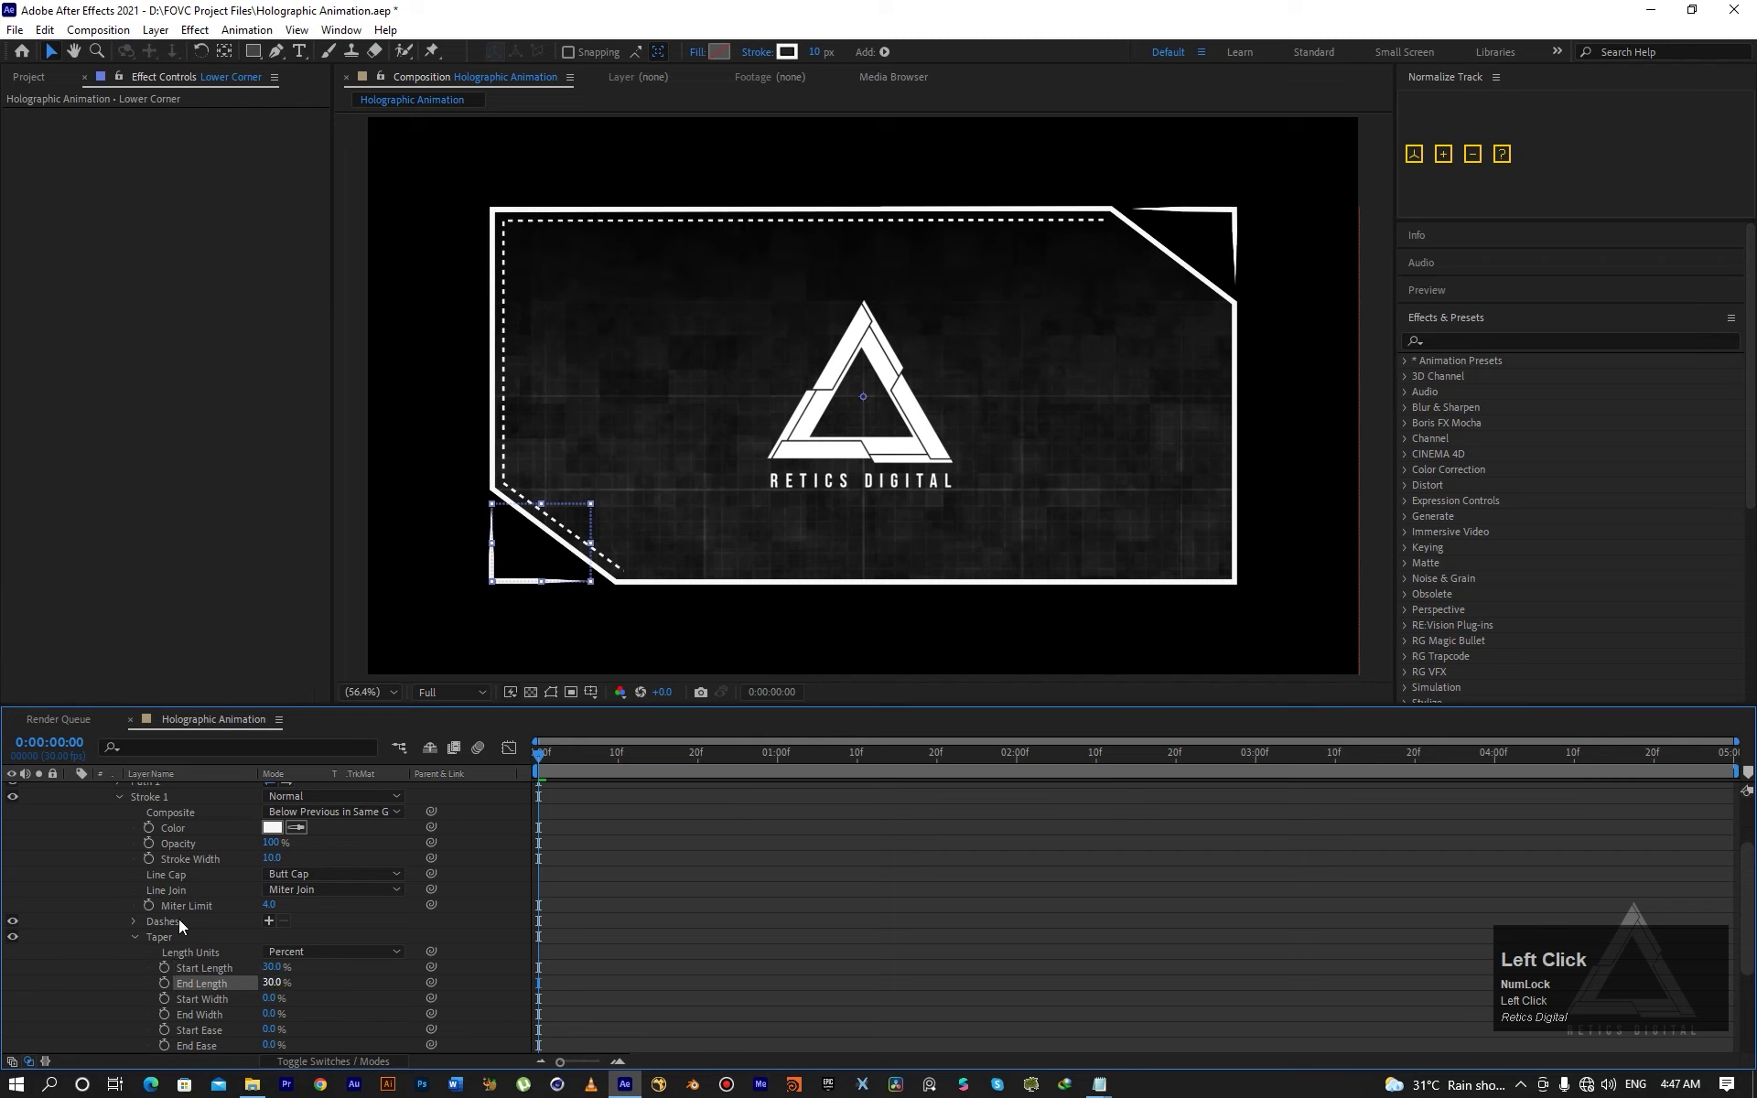
scroll(95, 874, up, 3)
click(69, 821)
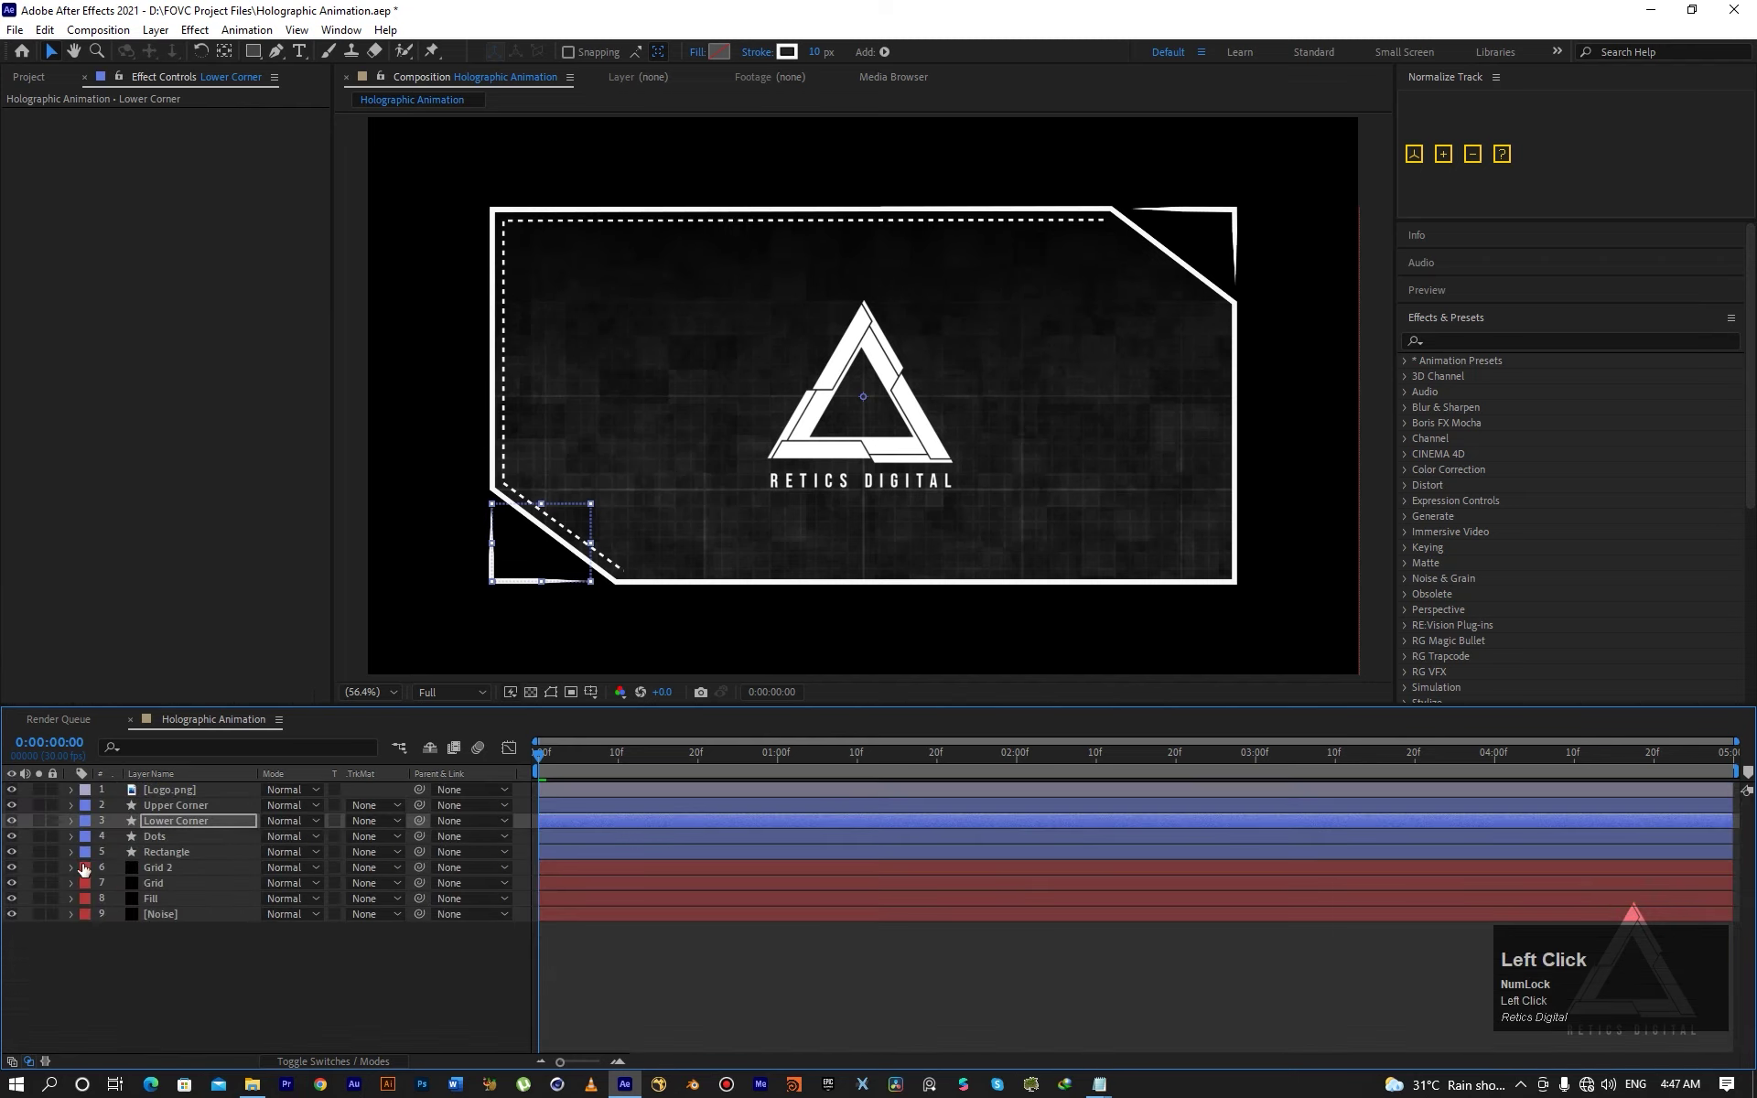
click(113, 981)
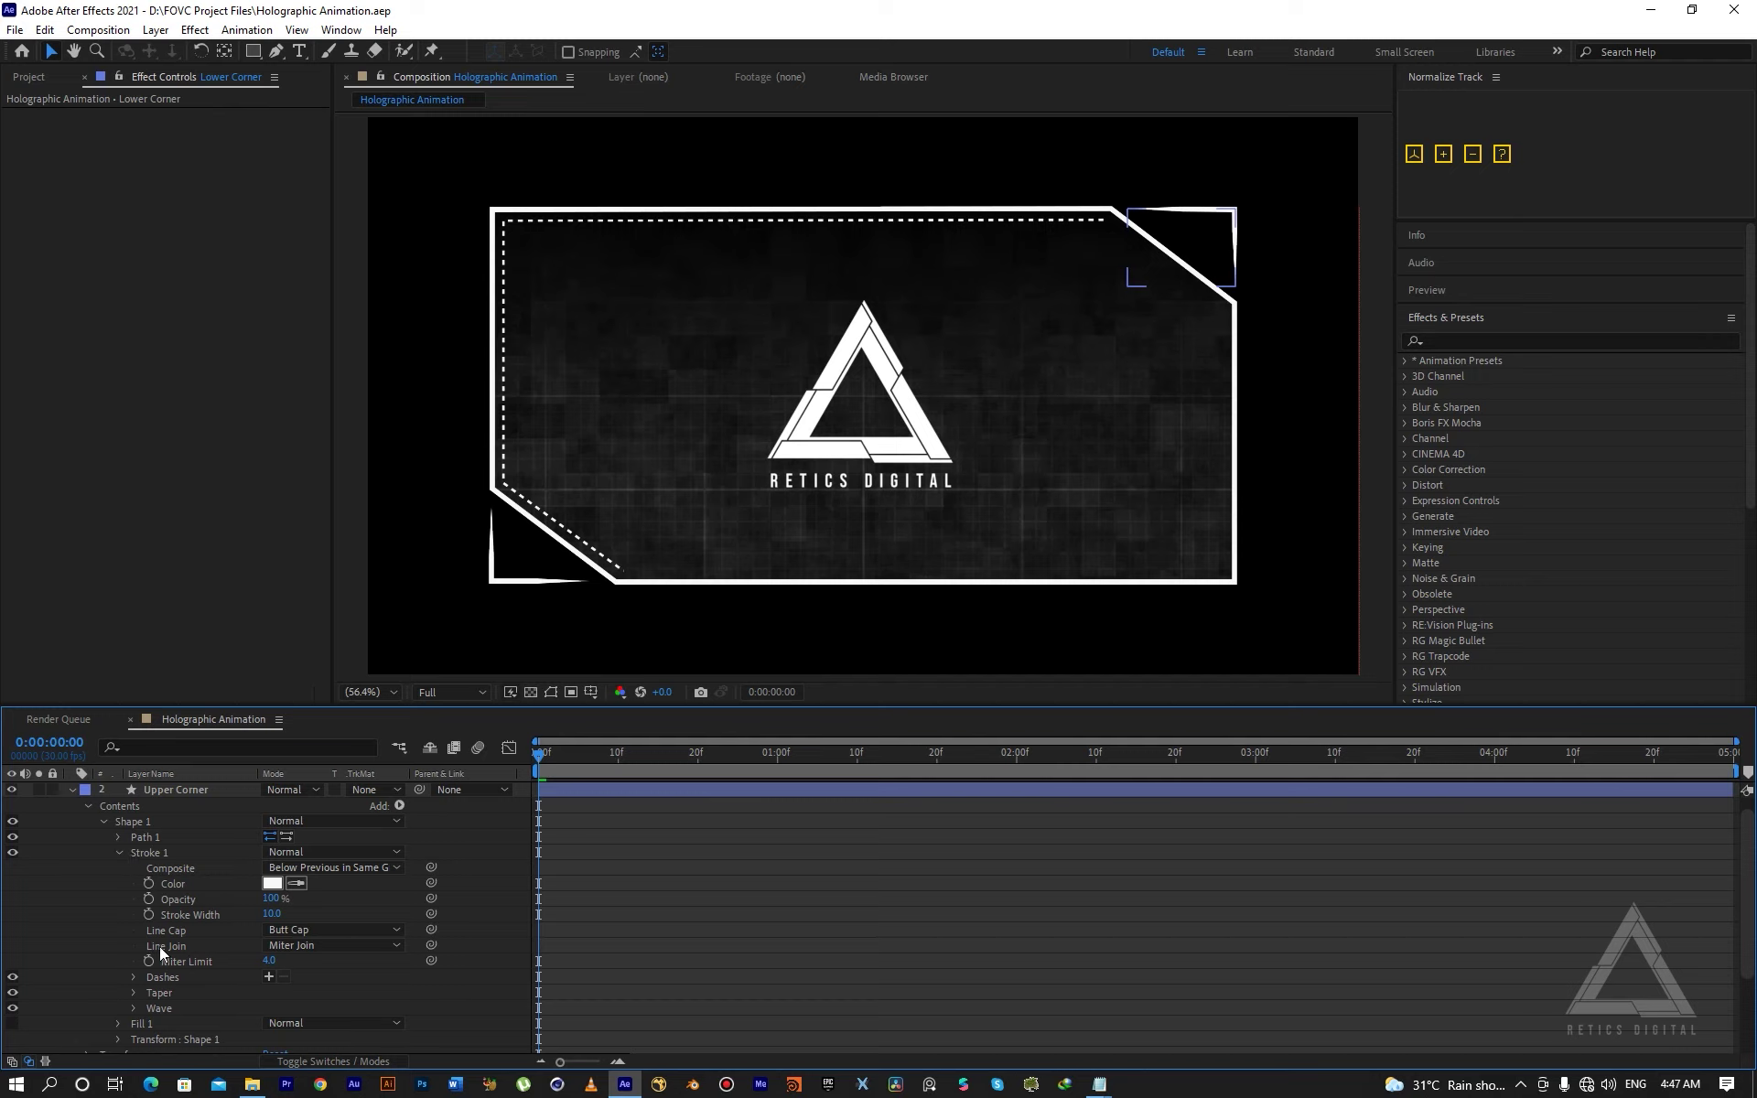
Change the Upper Corner stroke's line join to Bevel Join and inspect the corner up close.
click(284, 948)
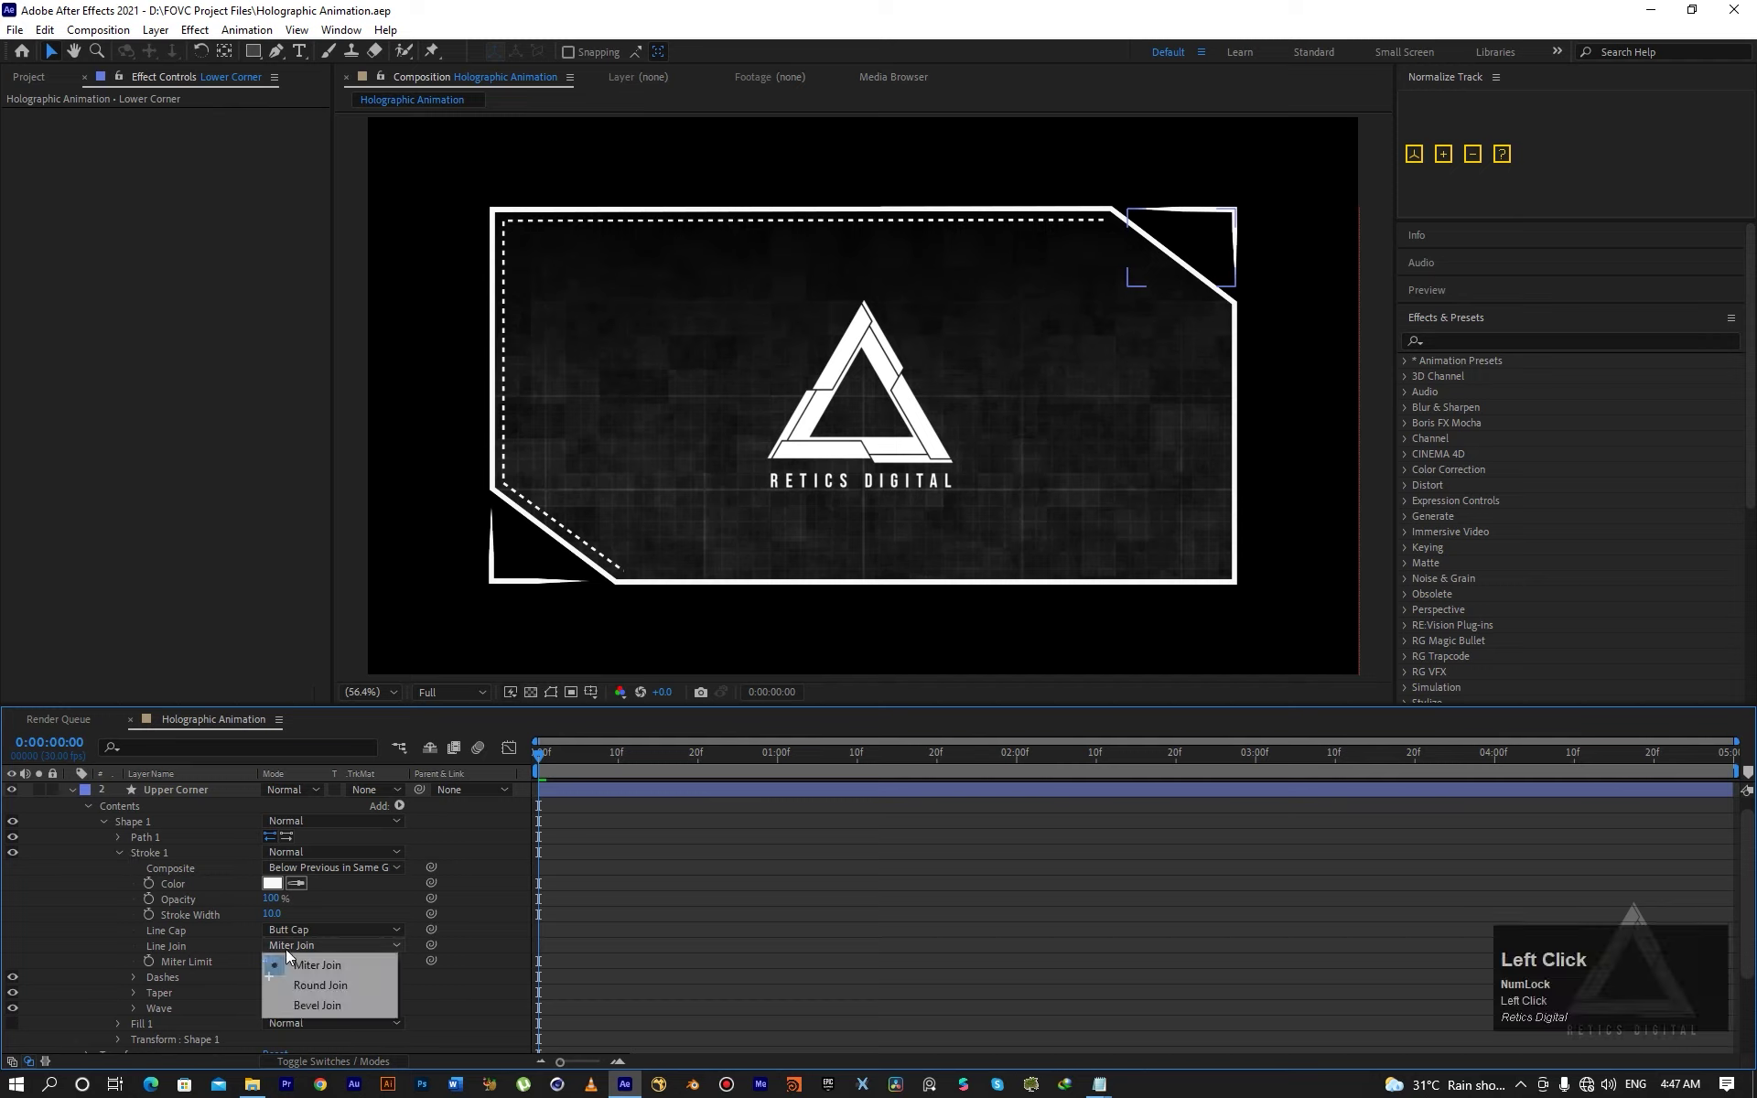
click(295, 1001)
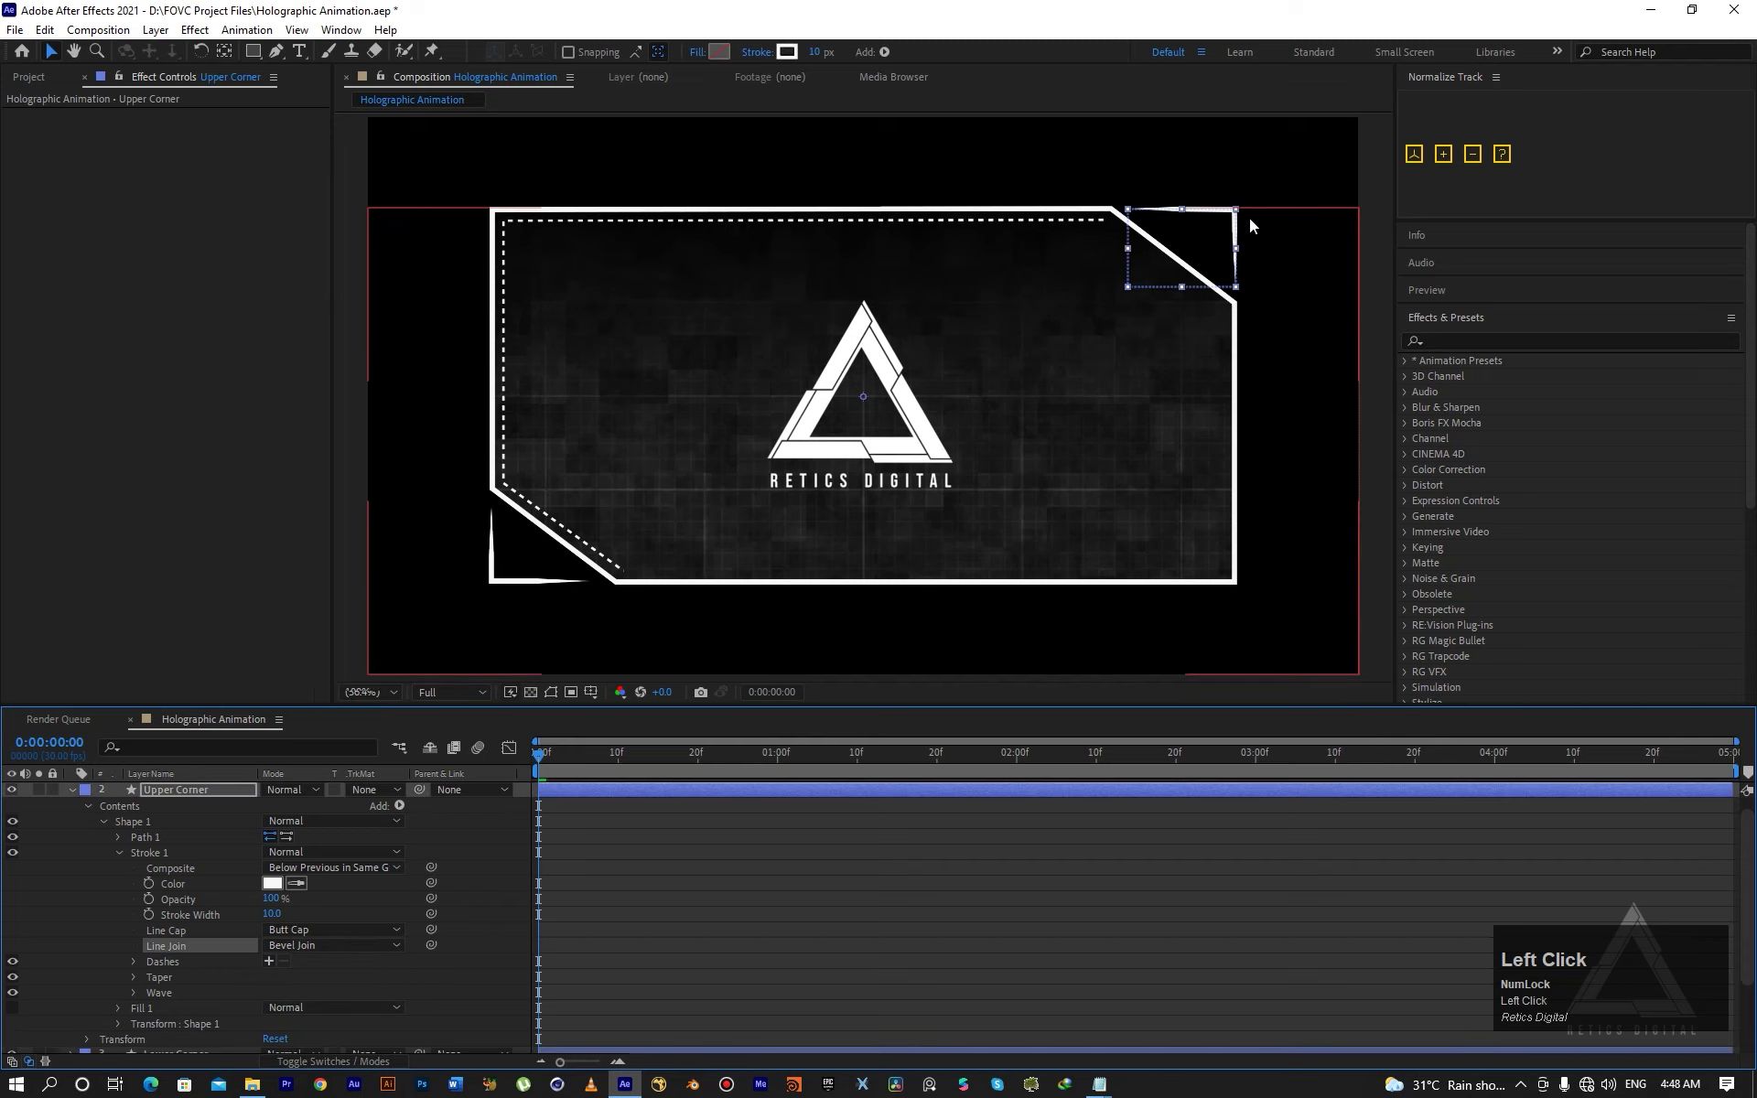
scroll(1217, 268, up, 3)
drag(1192, 283, 792, 599)
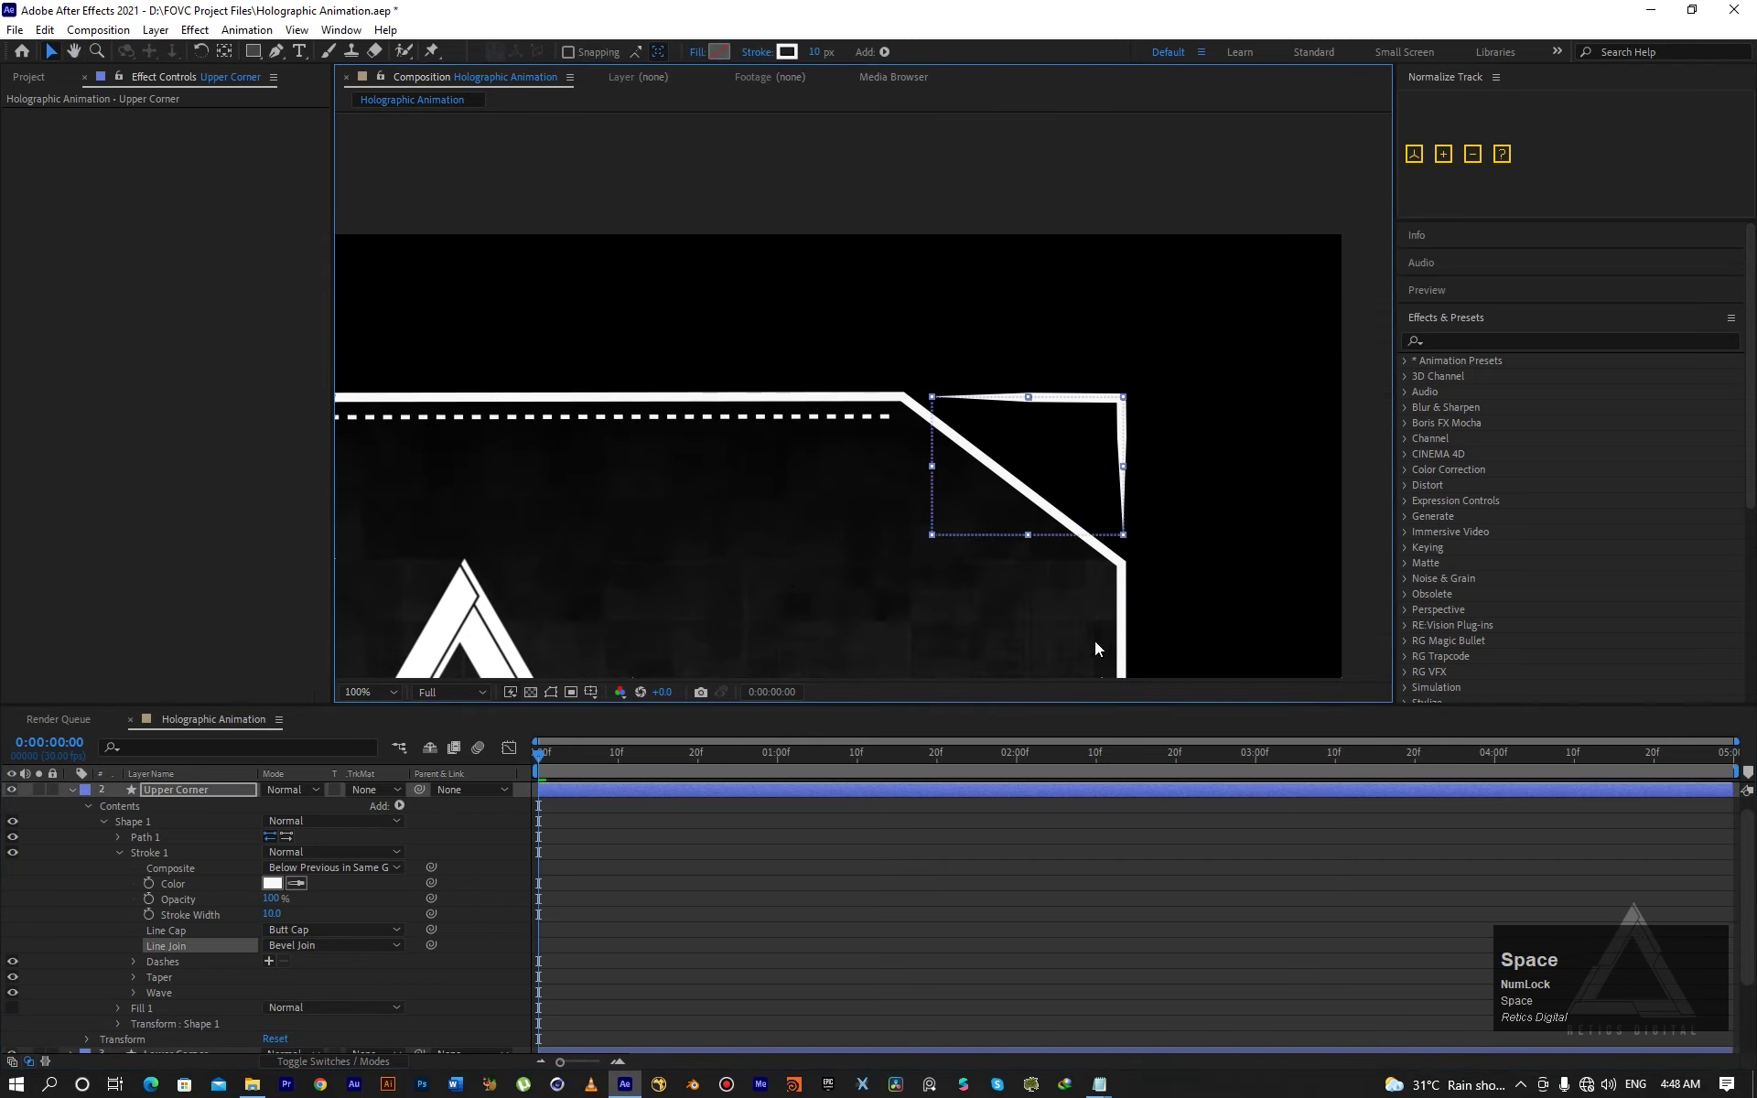
click(1372, 651)
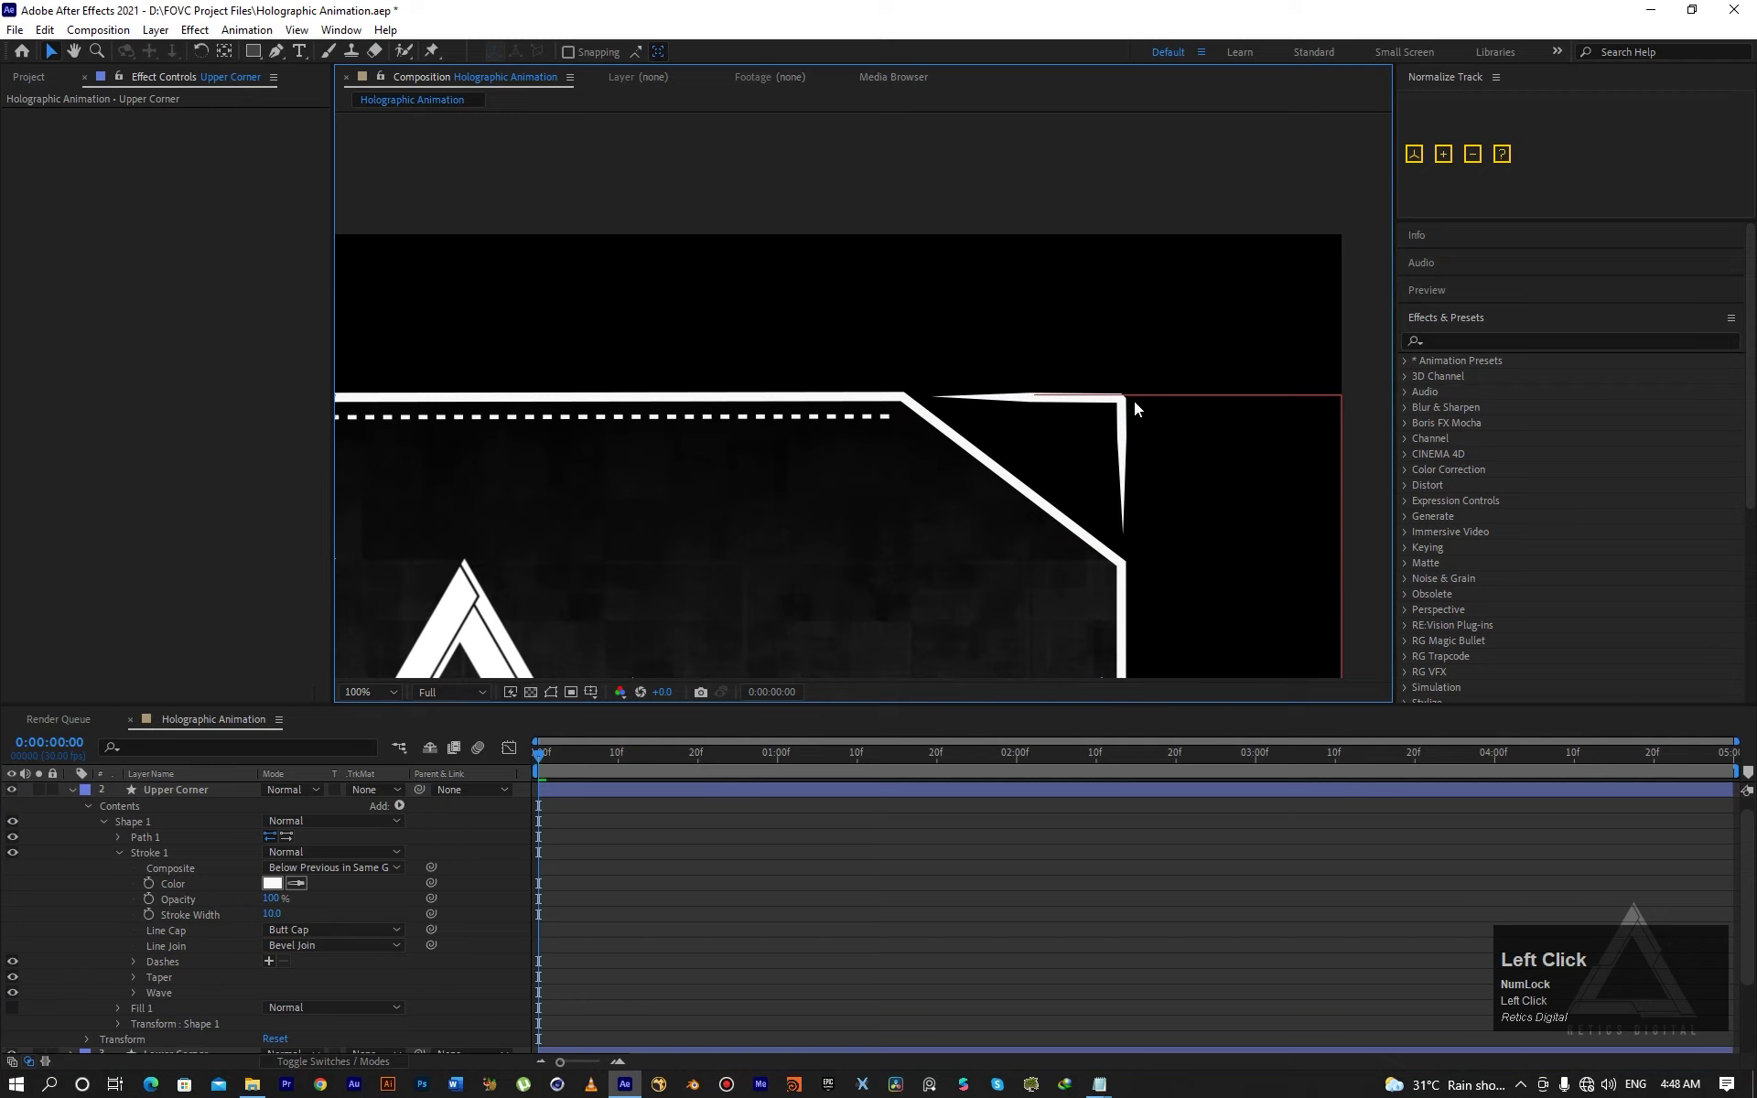
Compare the Upper Corner stroke with Miter Join and restore Bevel Join.
click(335, 945)
click(331, 962)
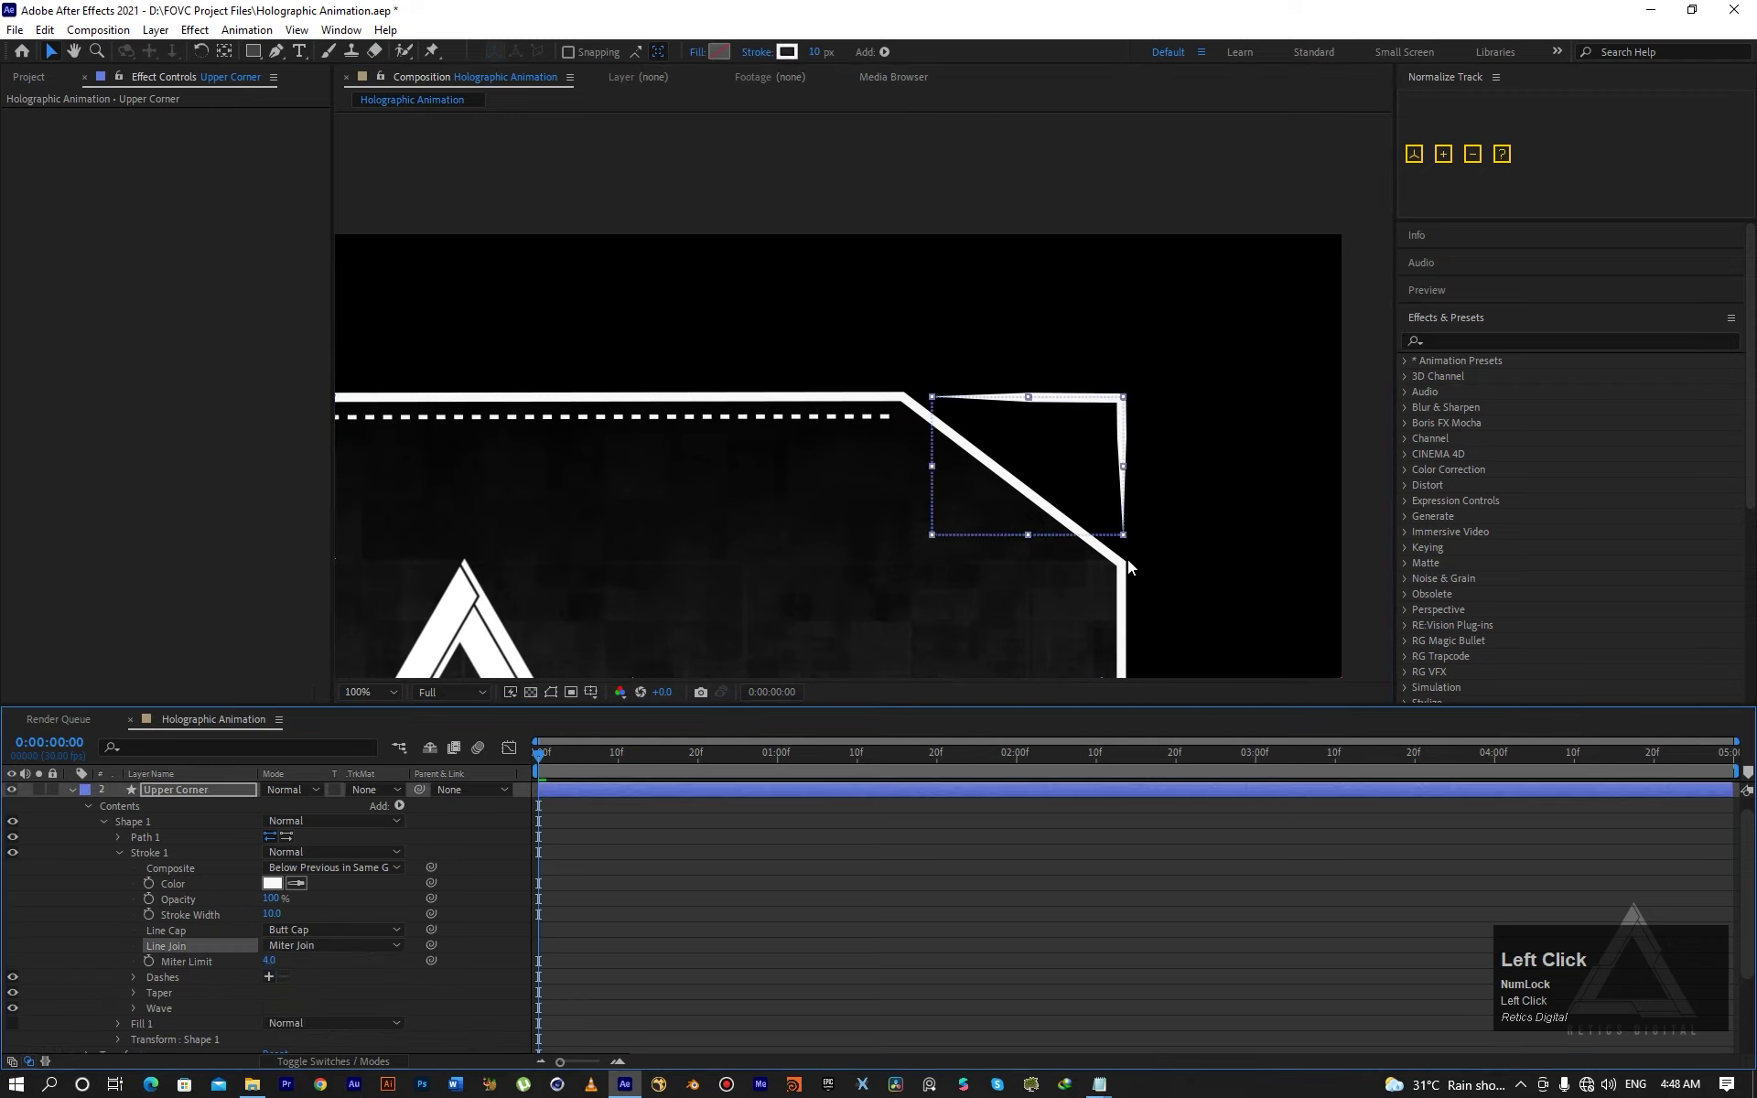
click(1364, 552)
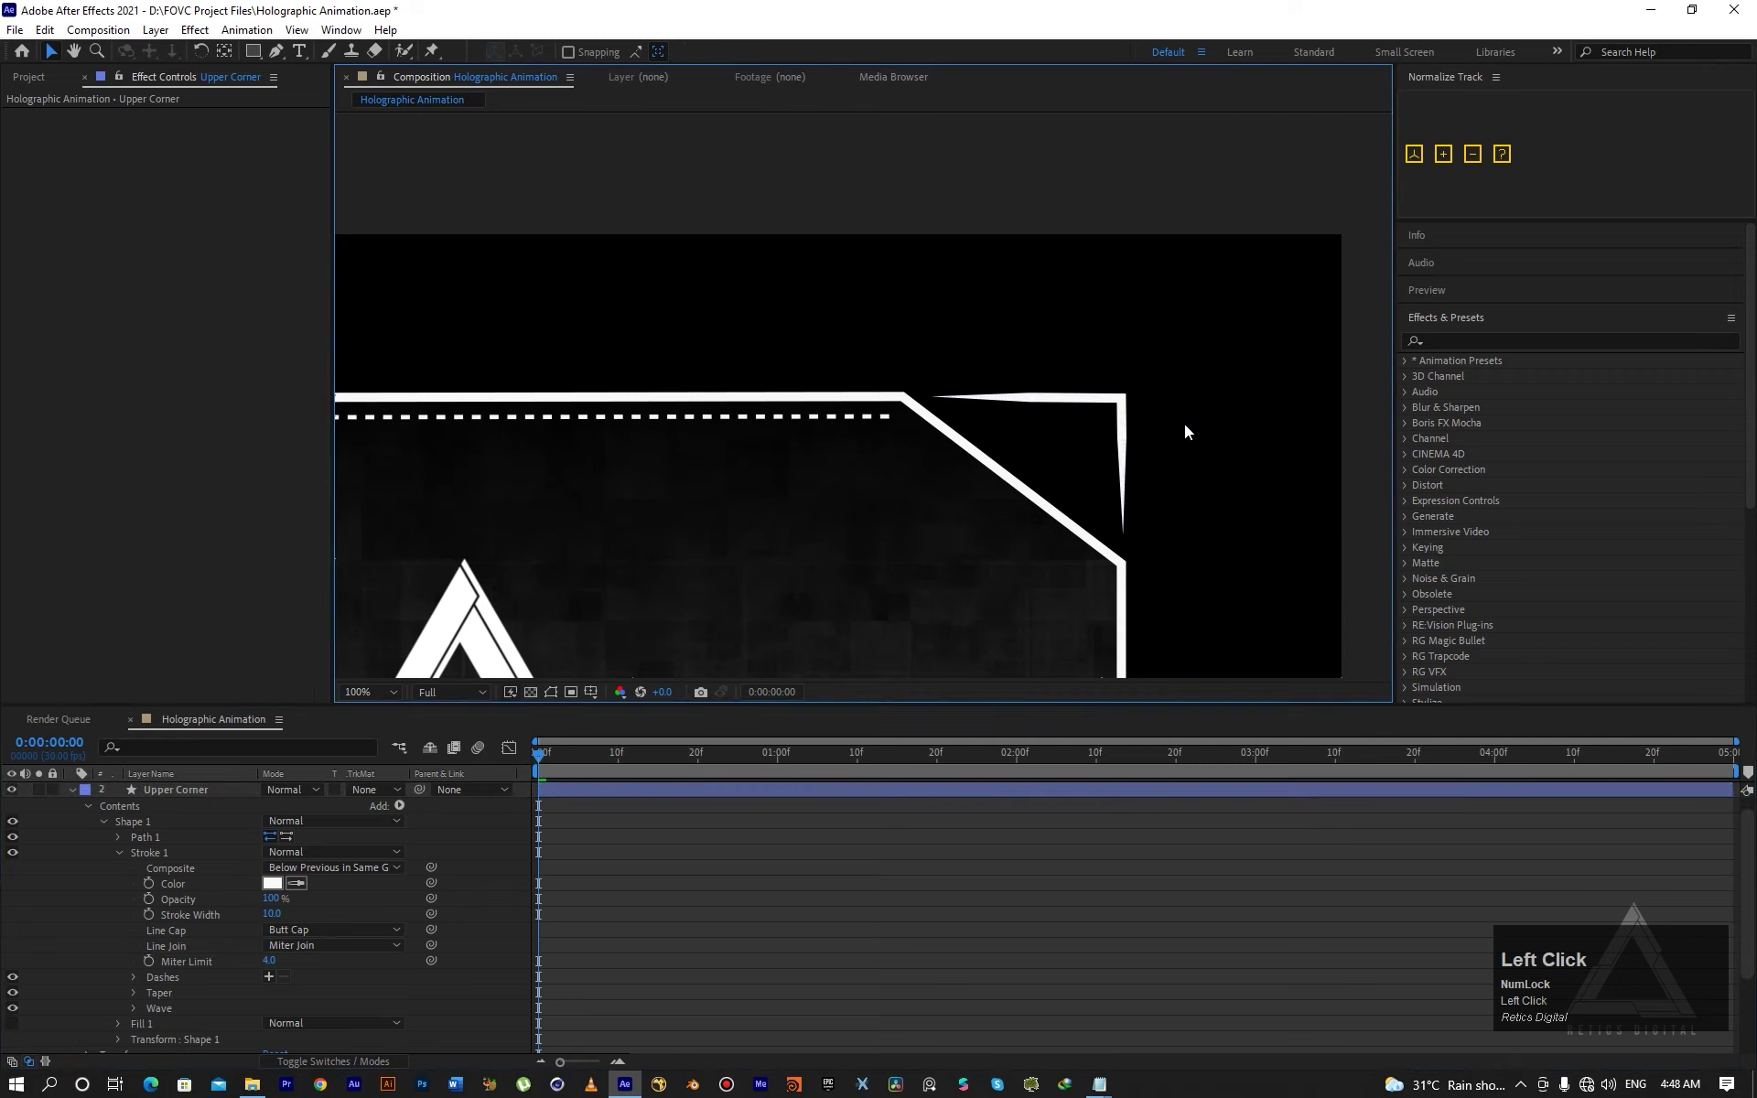
click(338, 946)
click(331, 1003)
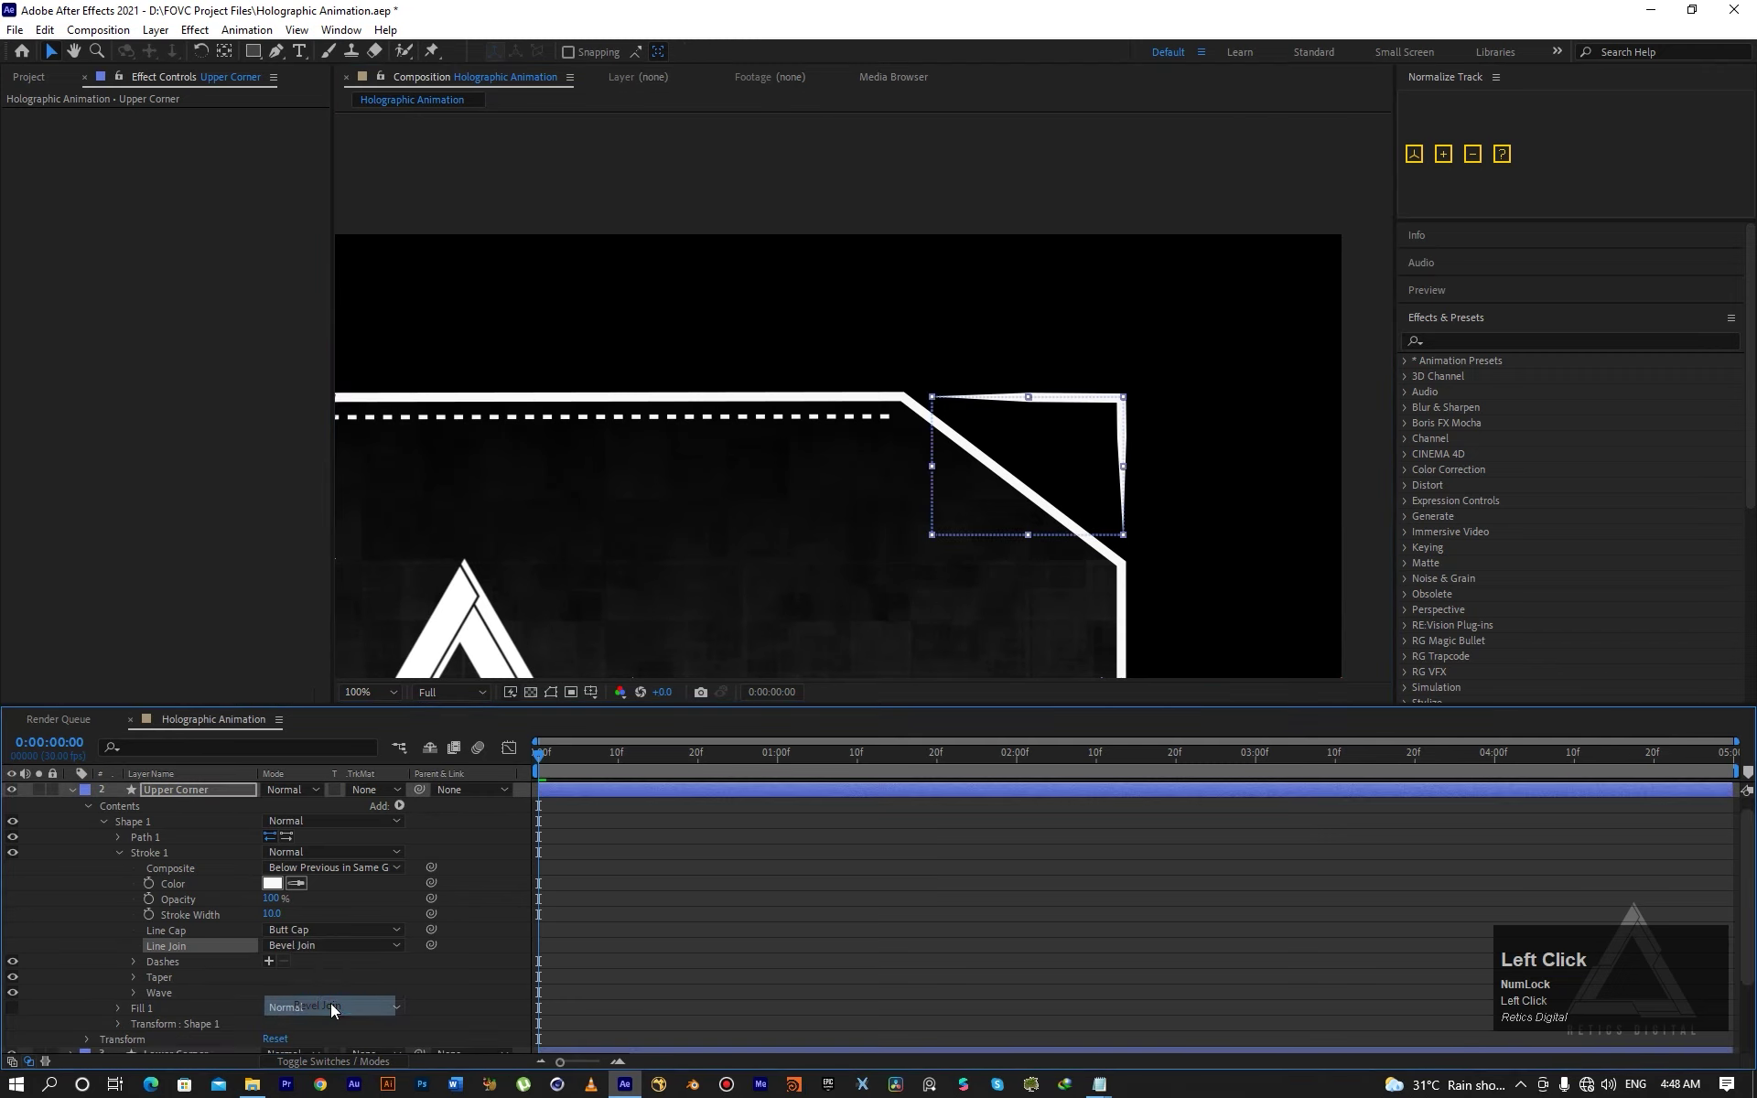
Change the Lower Corner stroke's line join to Bevel Join.
click(72, 789)
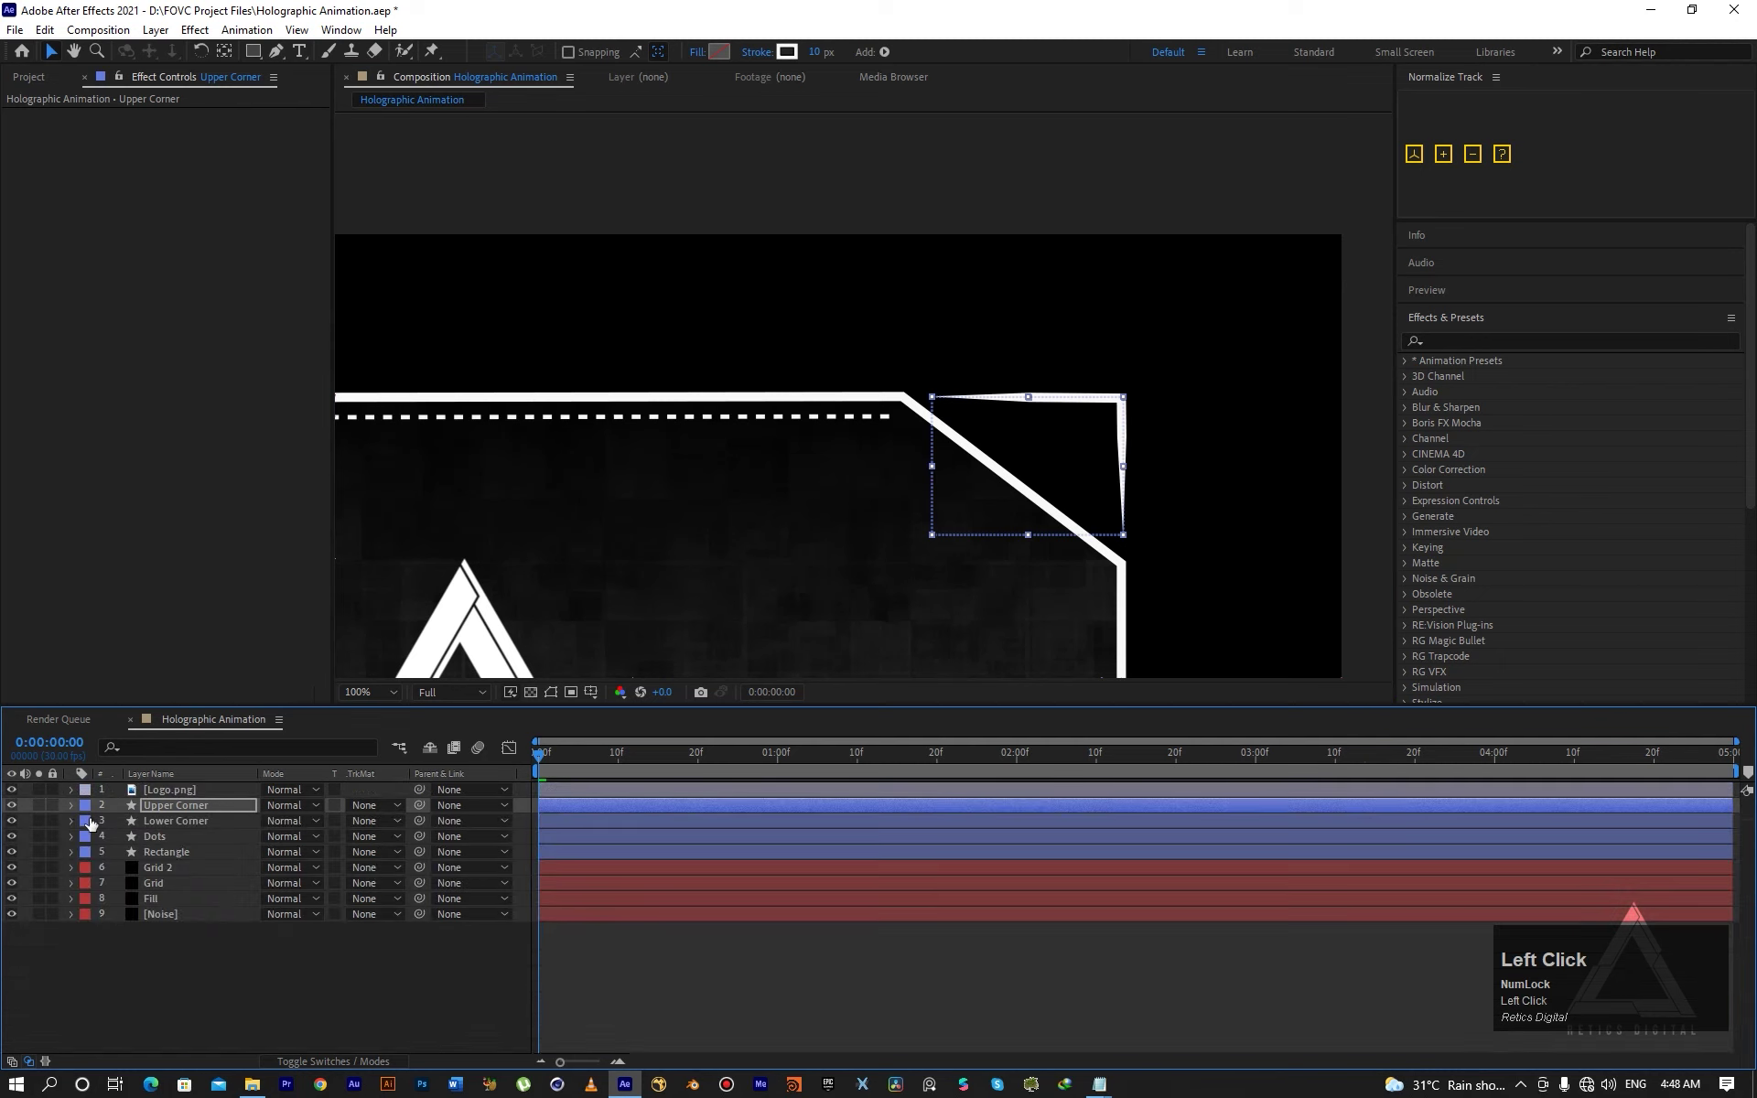
click(72, 820)
click(303, 953)
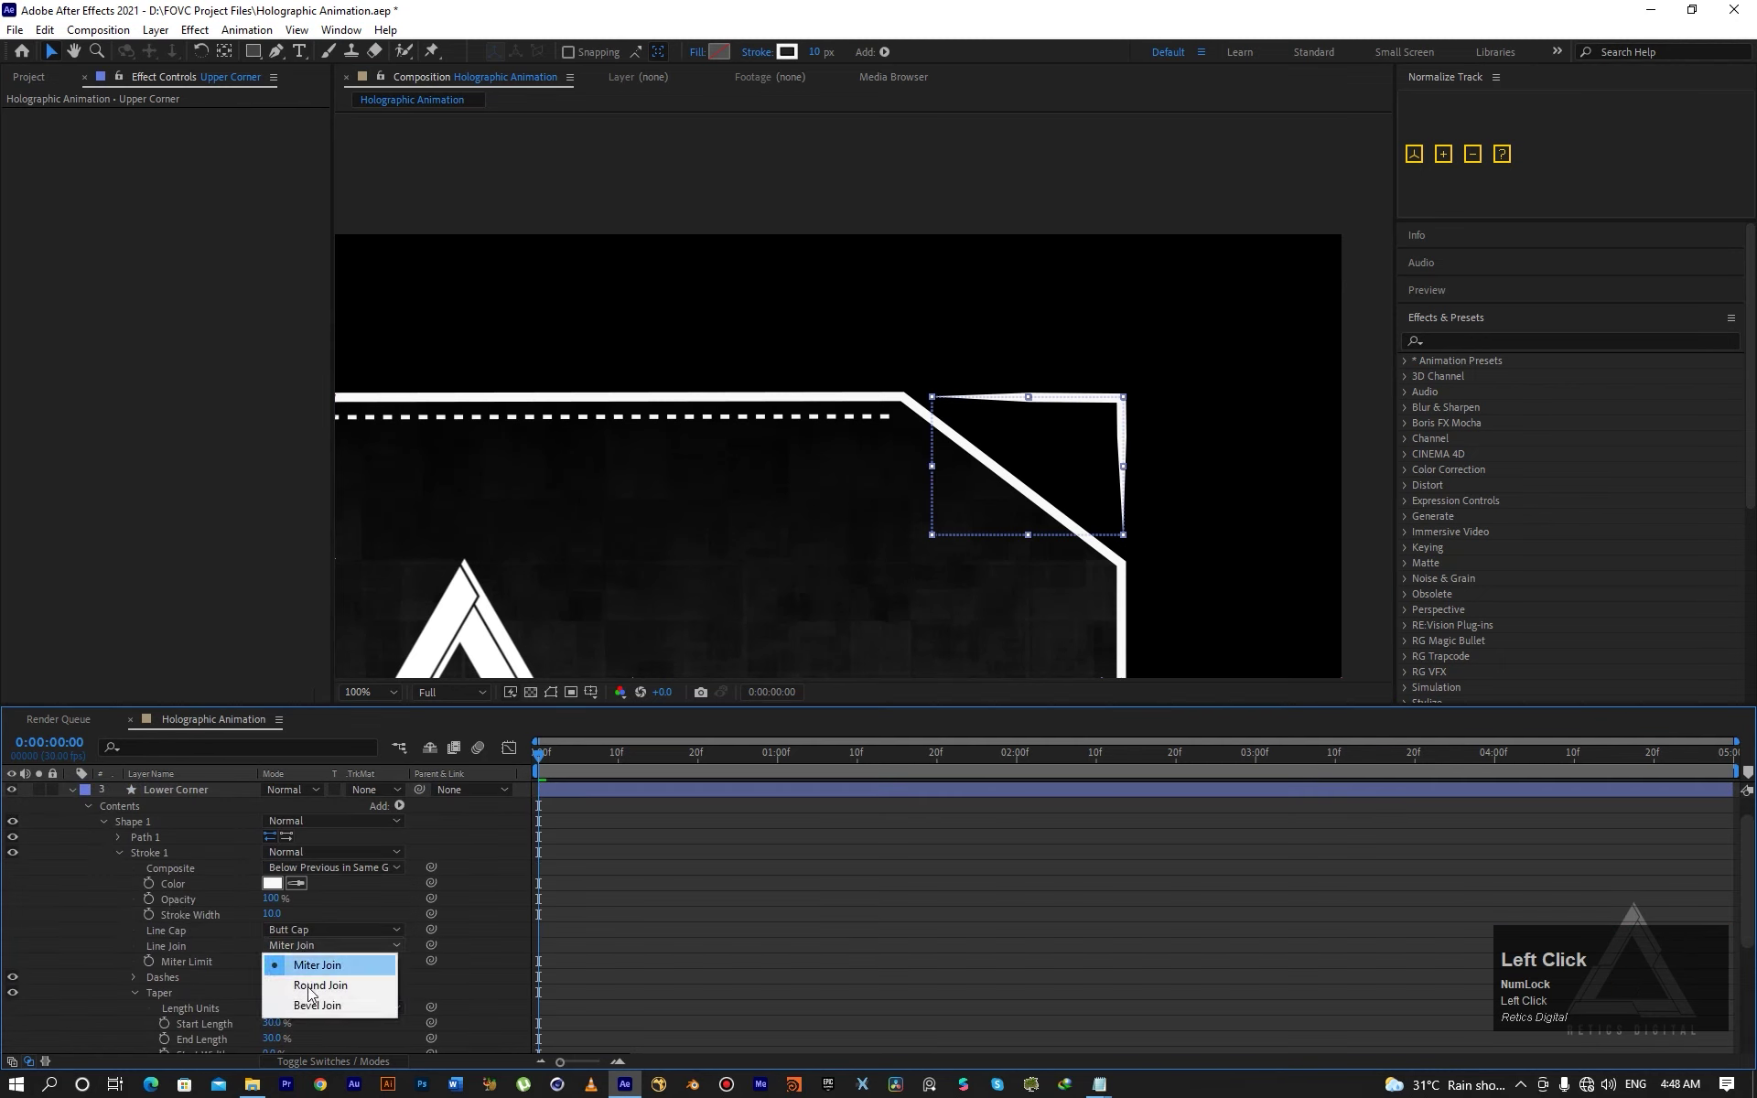
click(313, 1008)
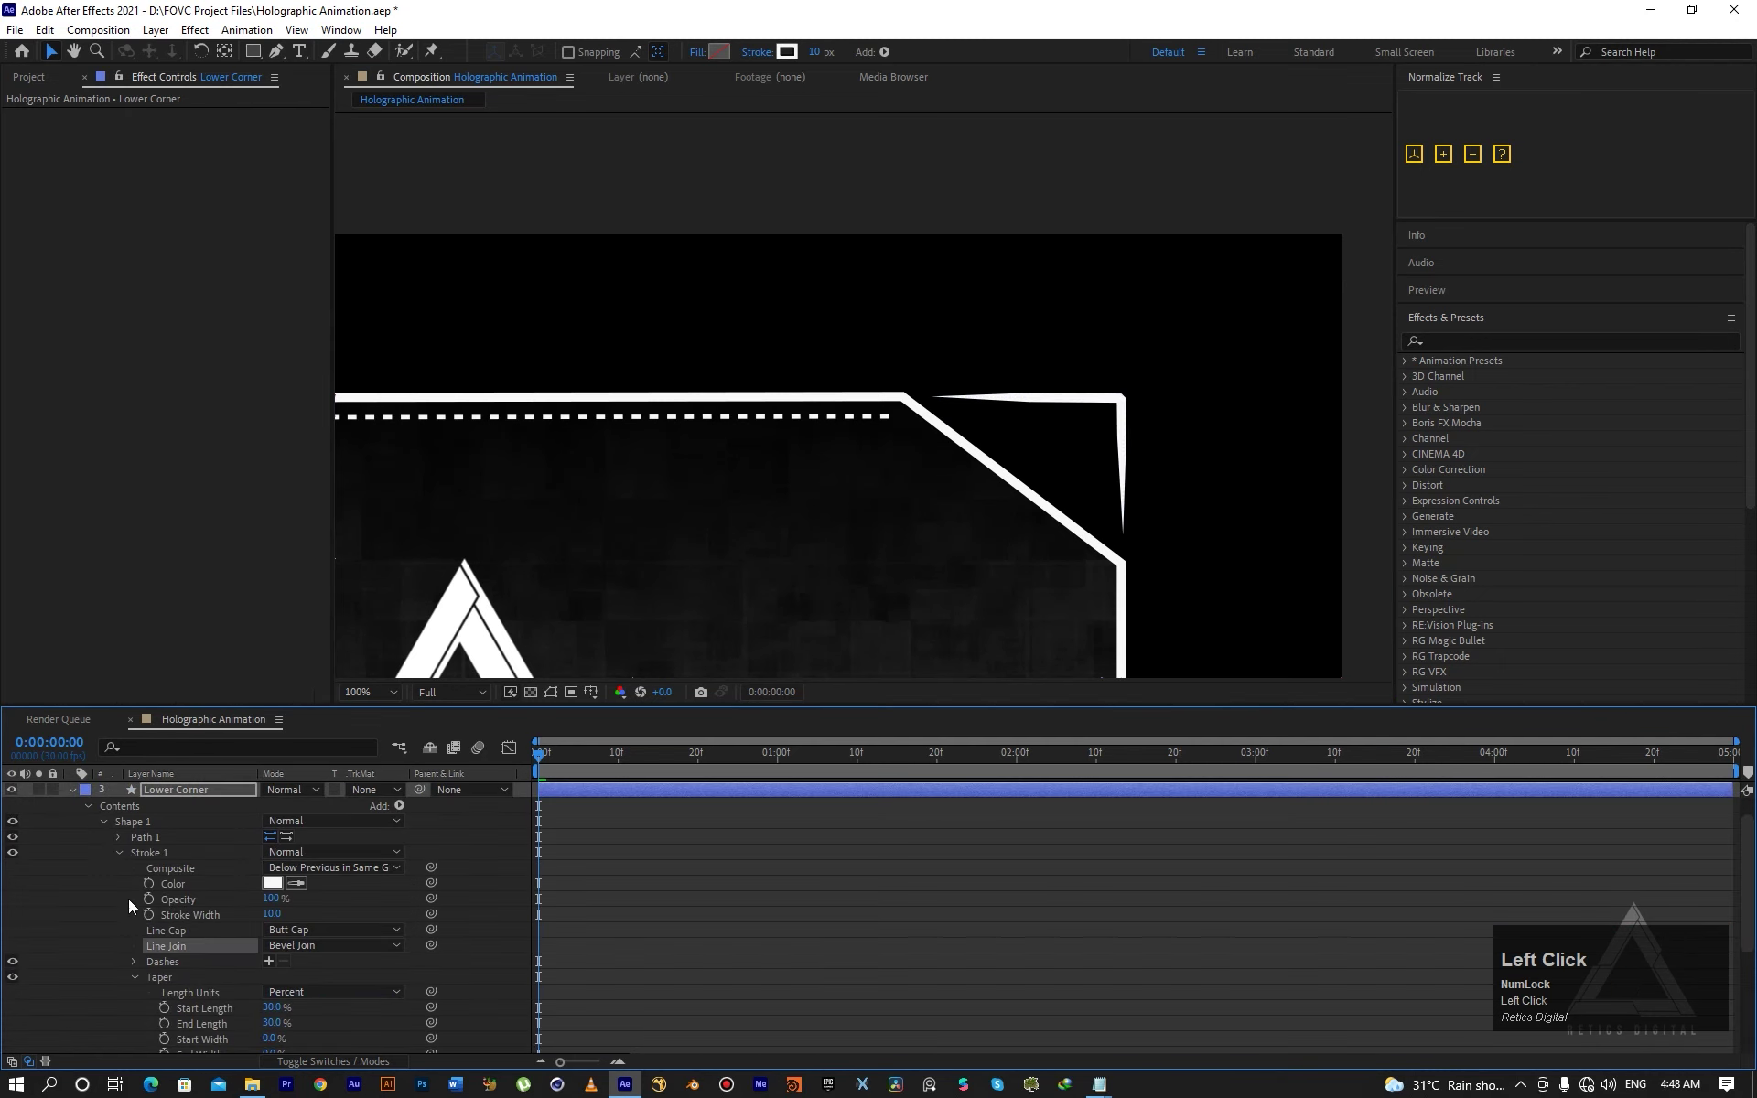
Collapse the Lower Corner layer's properties and save the project.
click(67, 791)
click(371, 693)
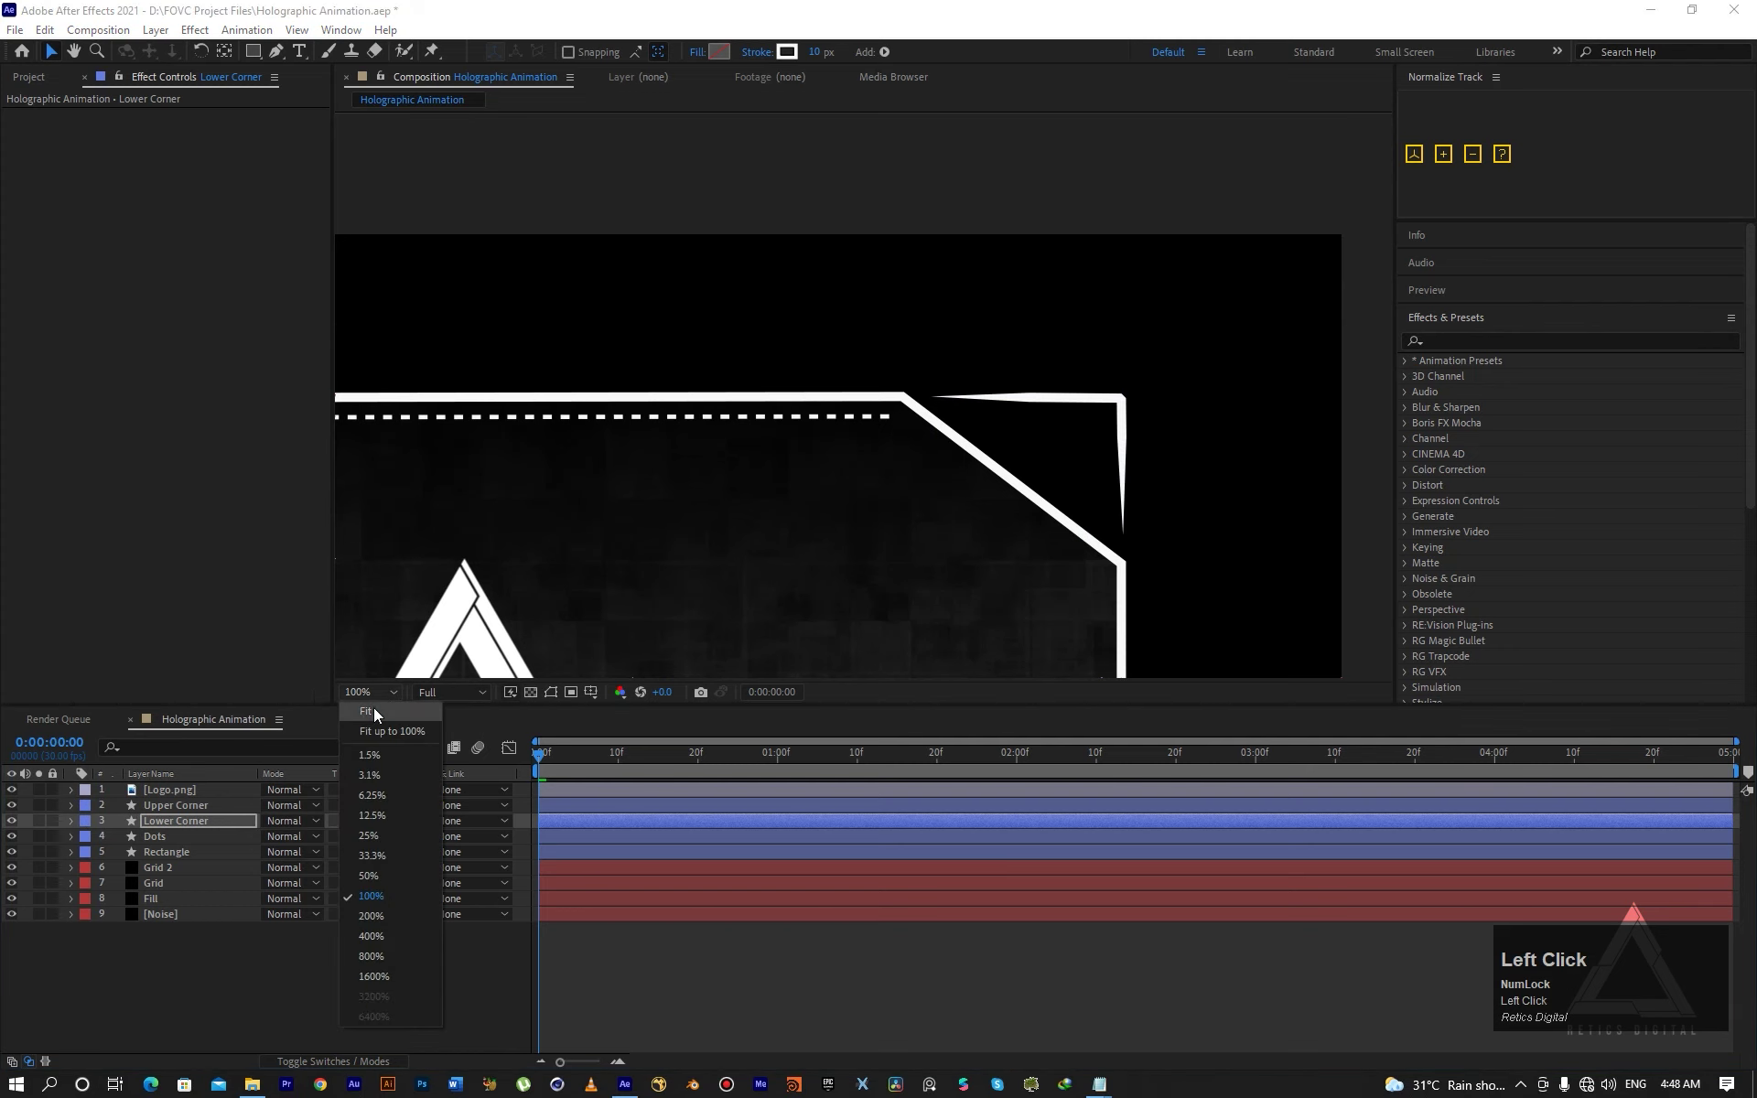
click(366, 964)
click(364, 997)
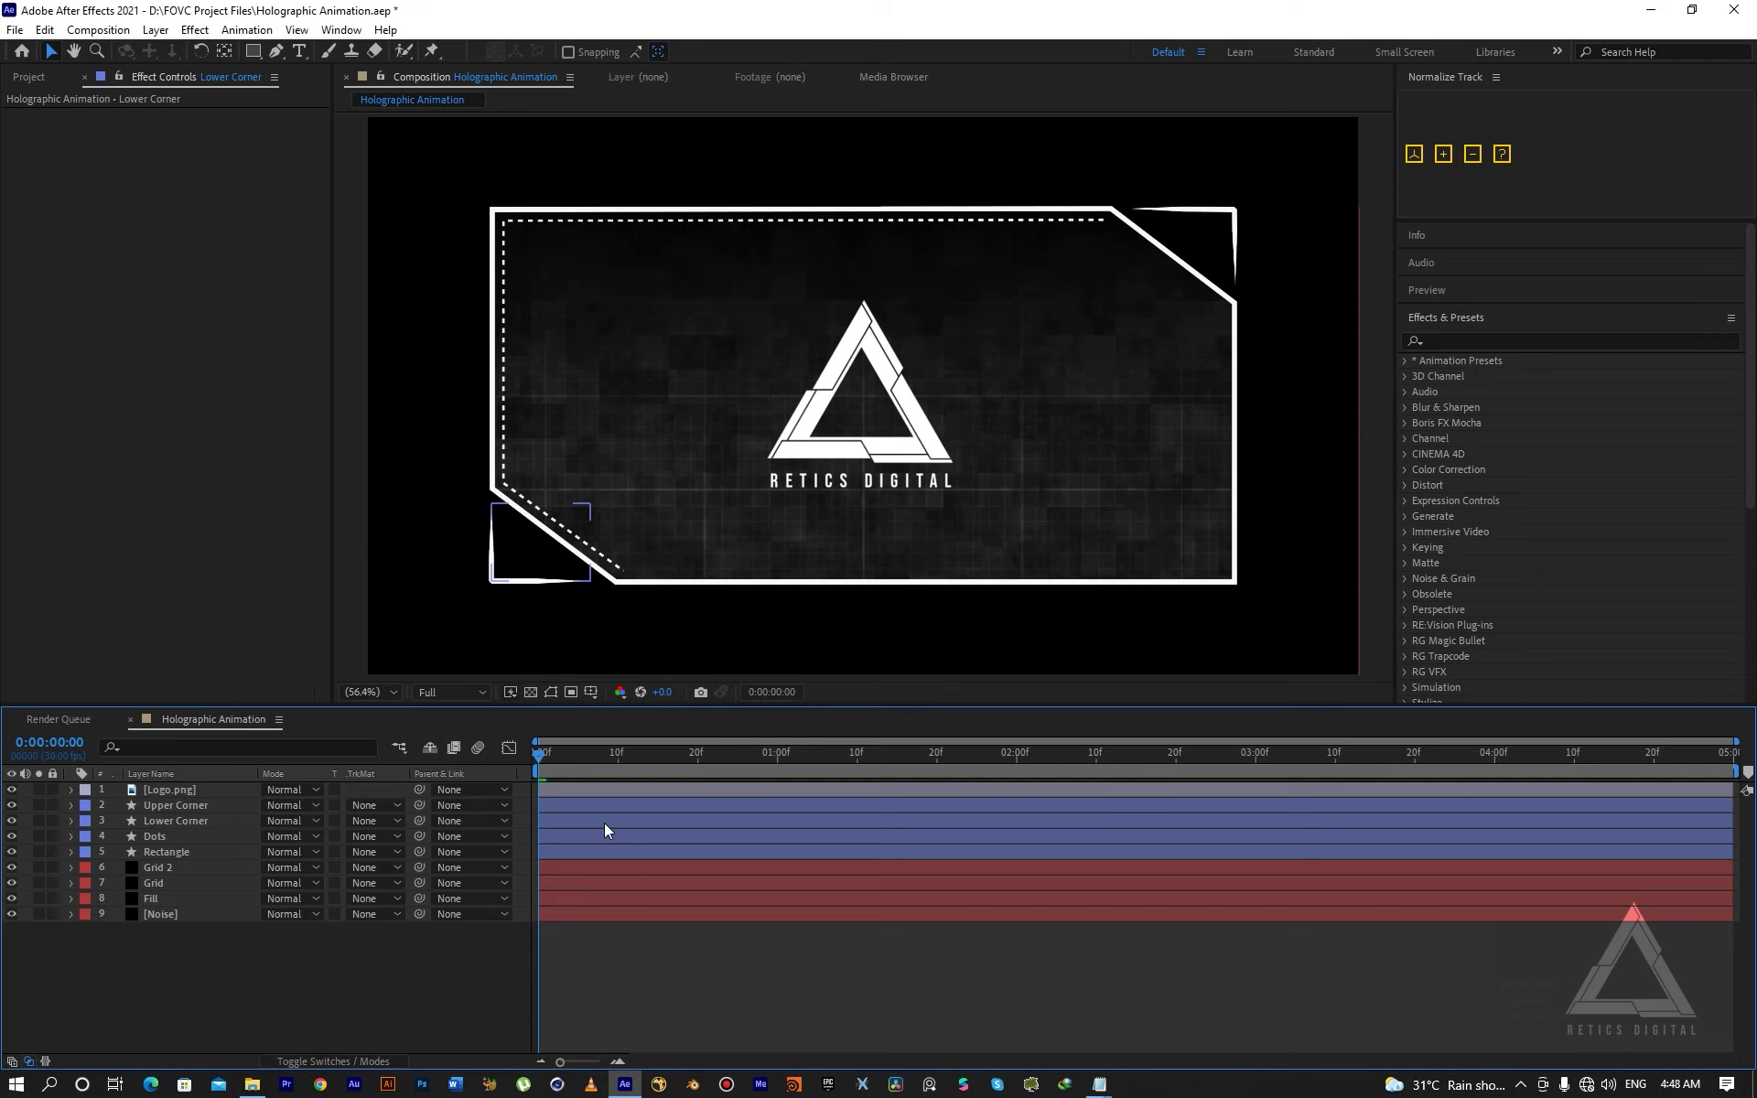
key(ctrl+s)
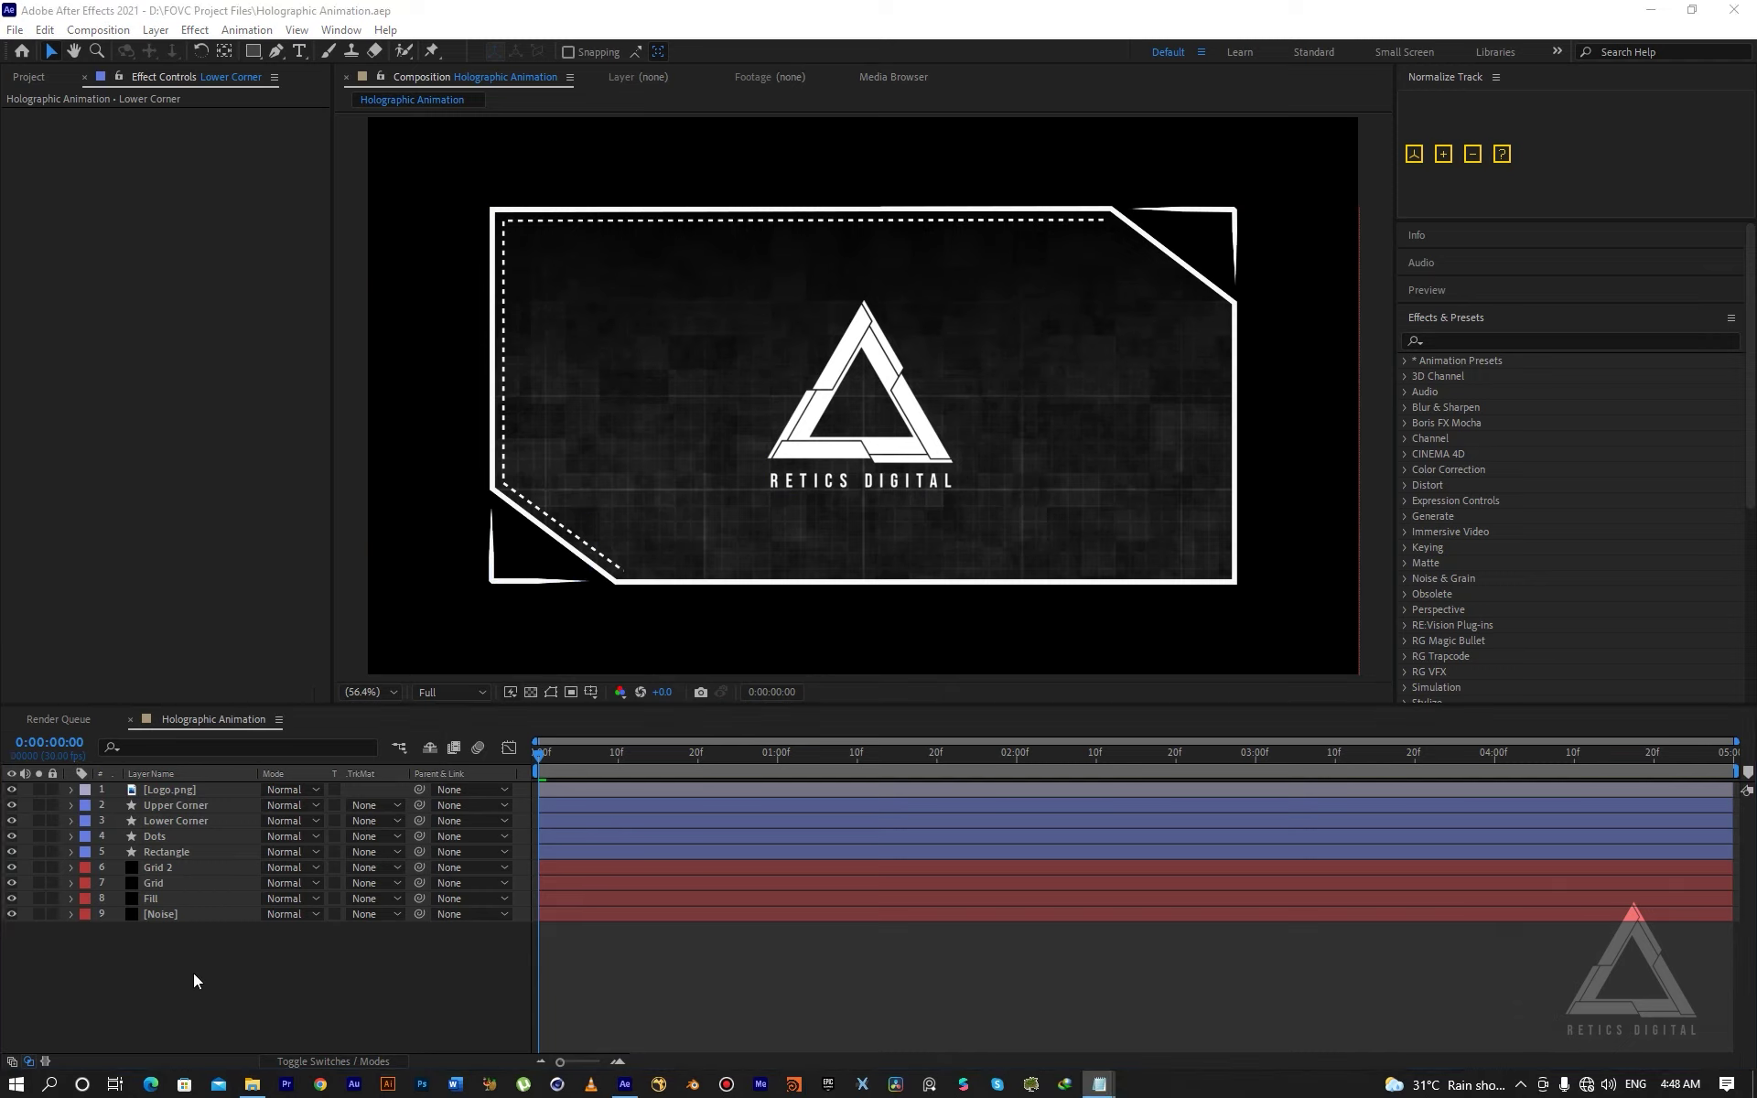
Shift the Logo.png layer in time so it starts at frame 10.
drag(205, 973, 149, 810)
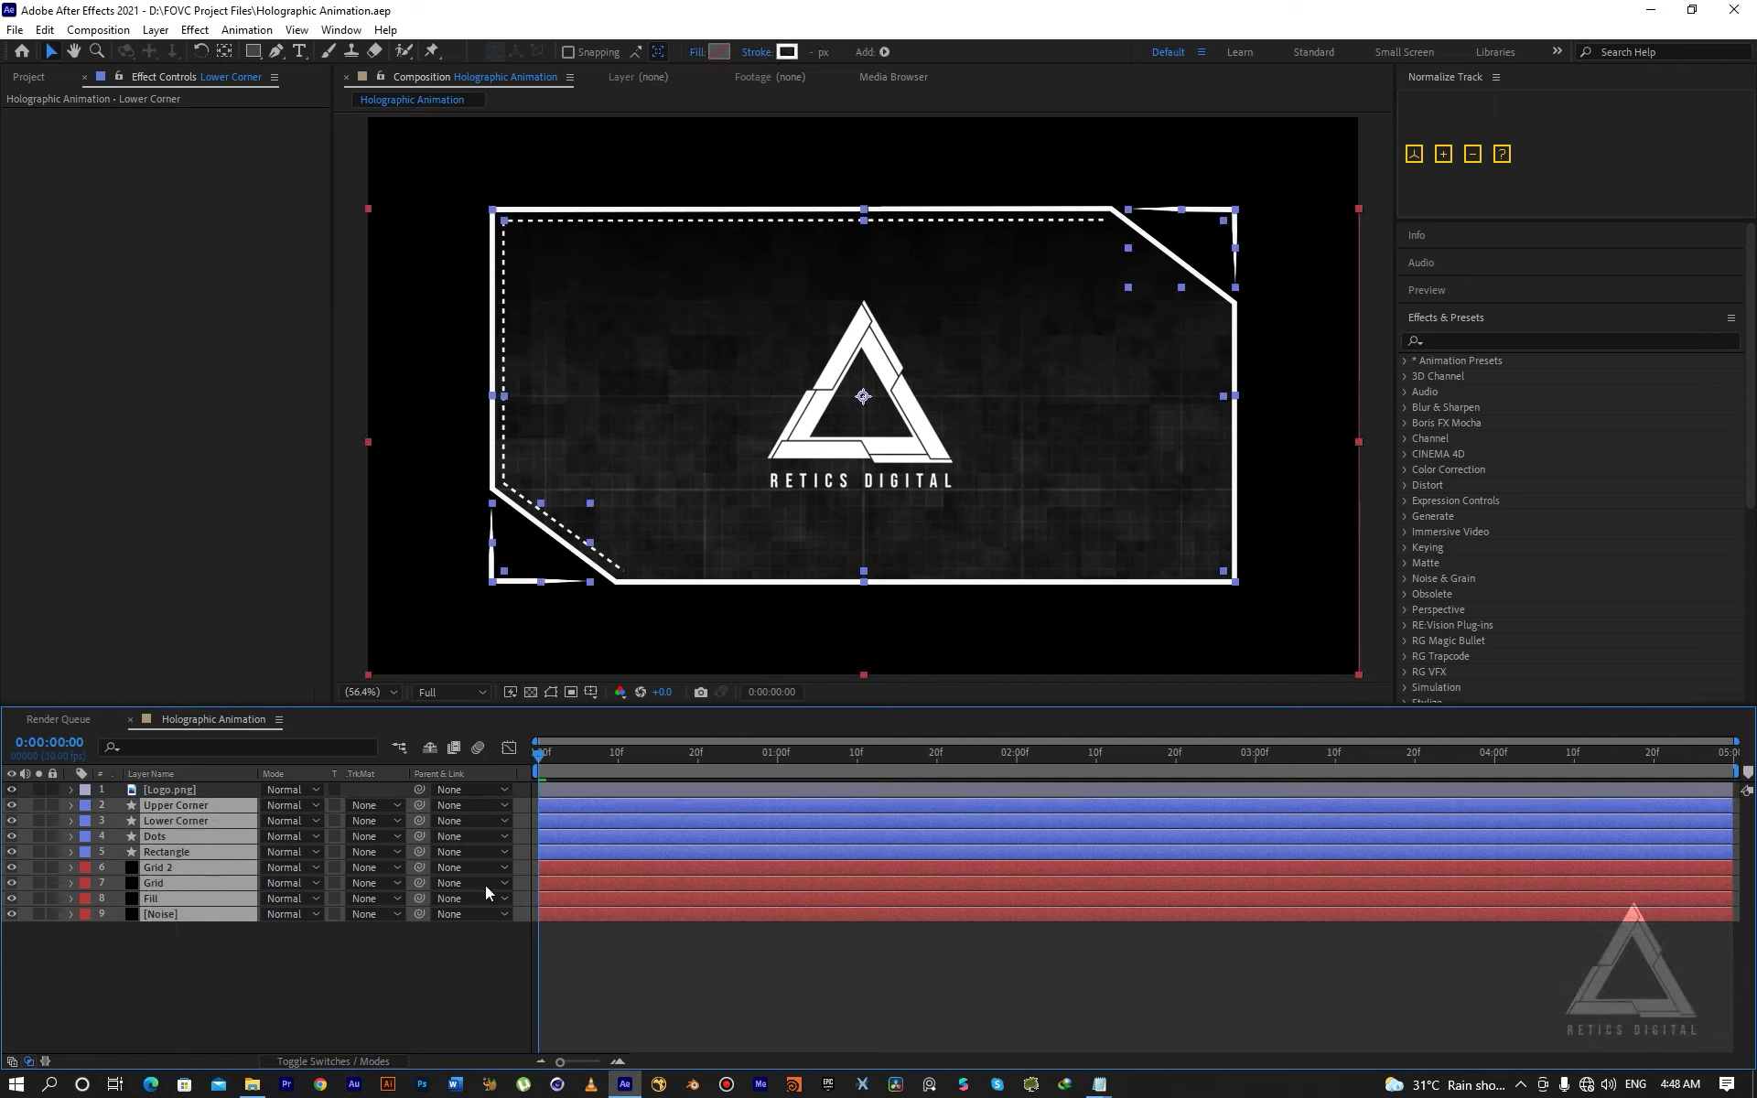
click(586, 826)
drag(583, 788, 641, 774)
Set the Logo.png layer's Scale to 80%.
click(232, 787)
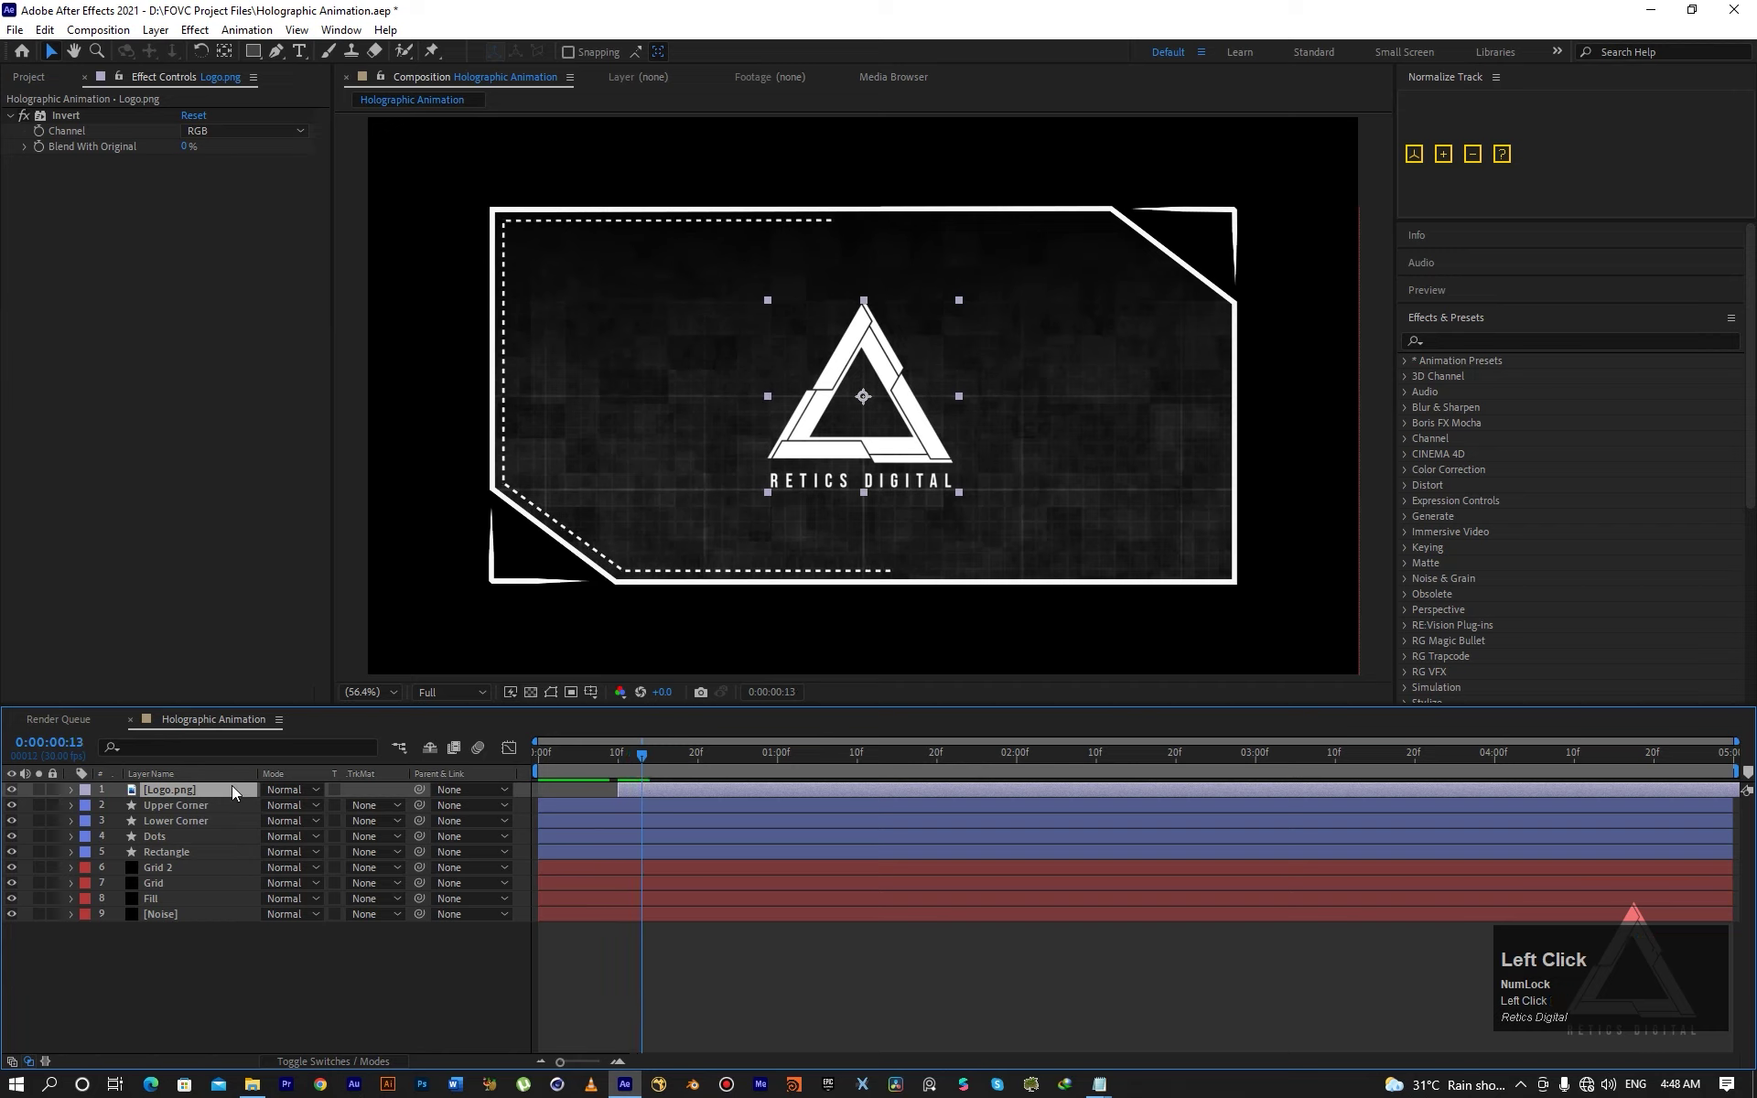
key(s)
click(318, 805)
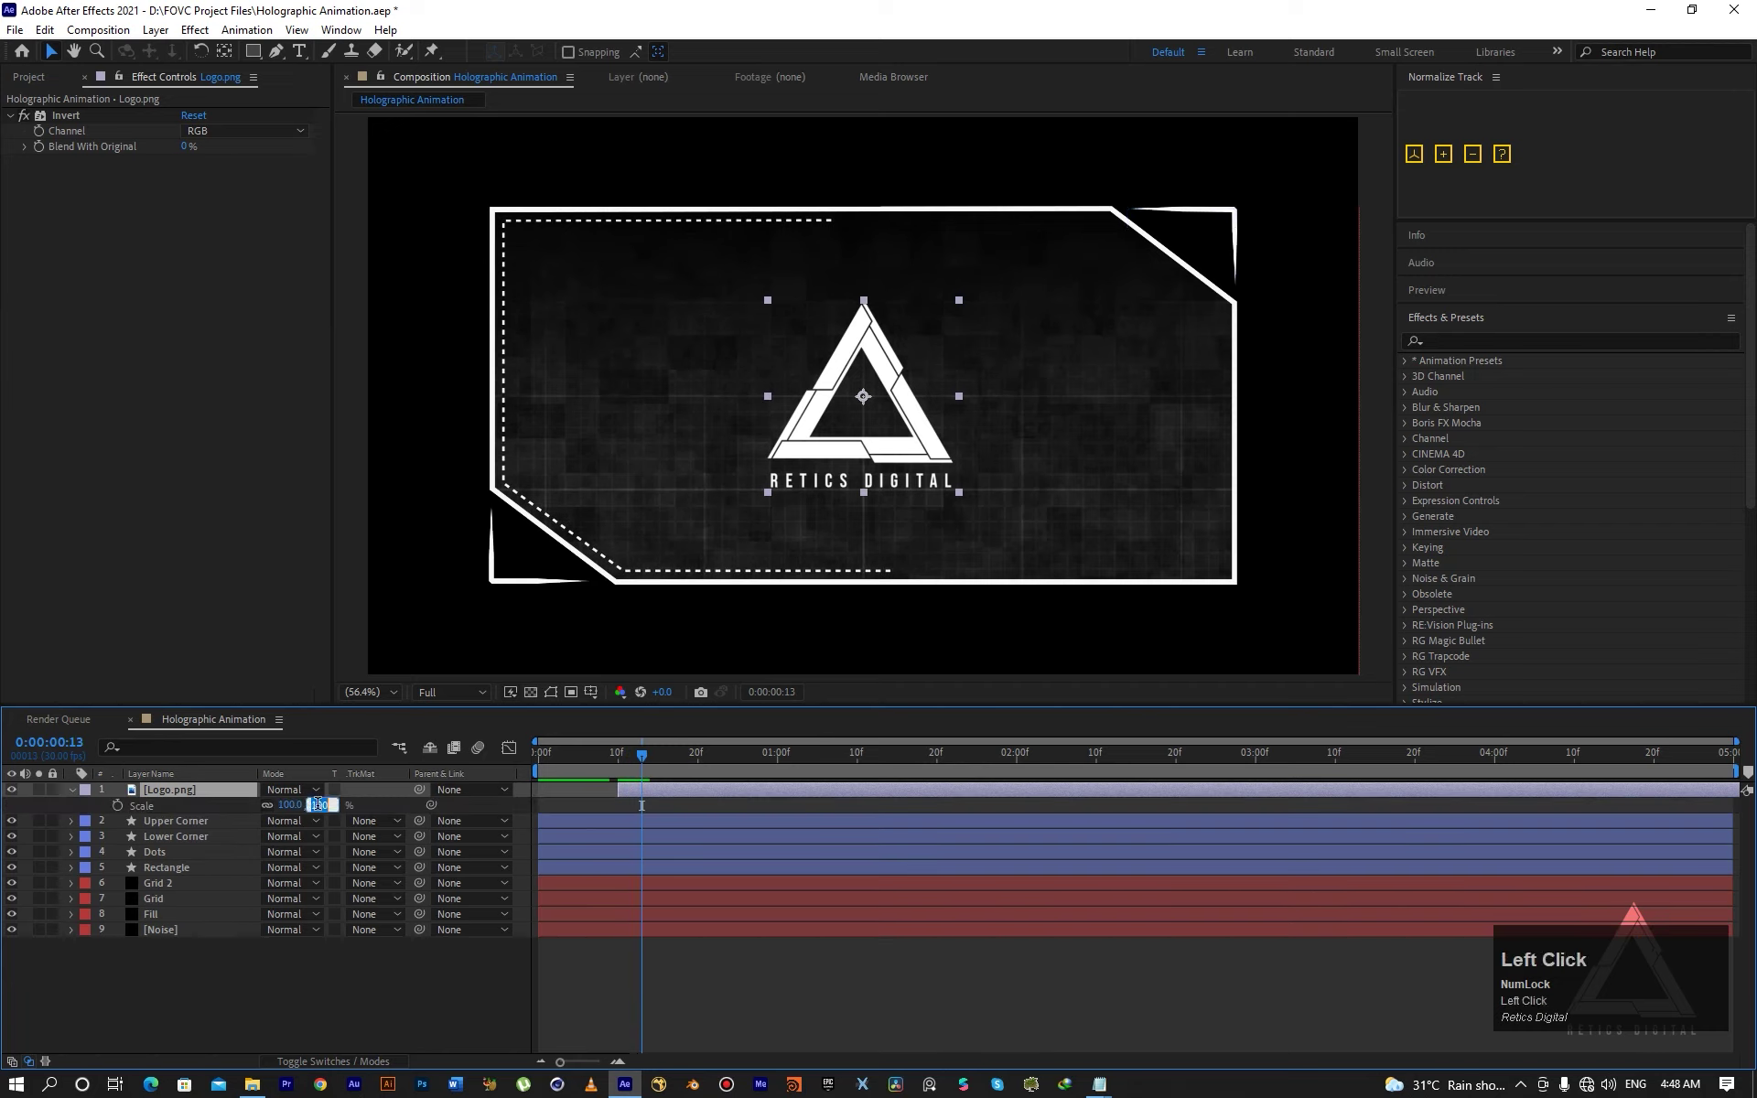
text(80)
key(Return)
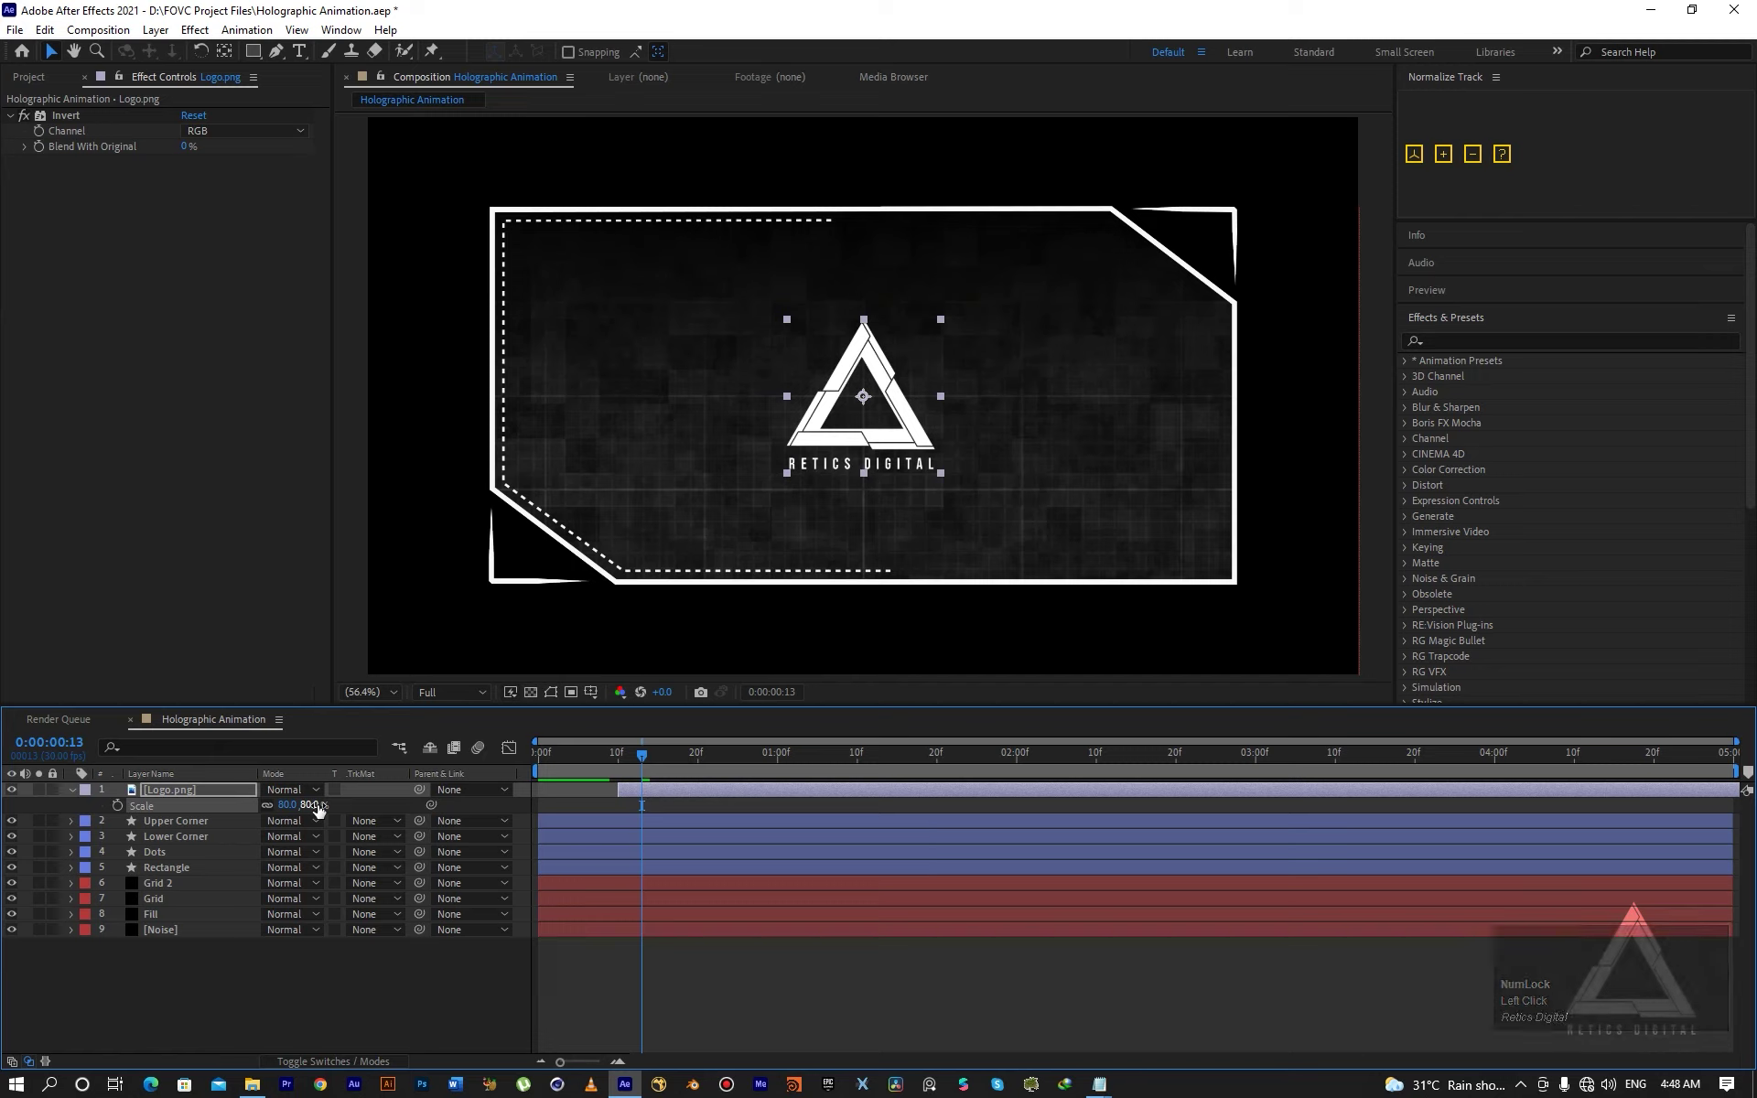
Add a Position keyframe to the Logo.png layer at 0:00:00:20.
click(217, 789)
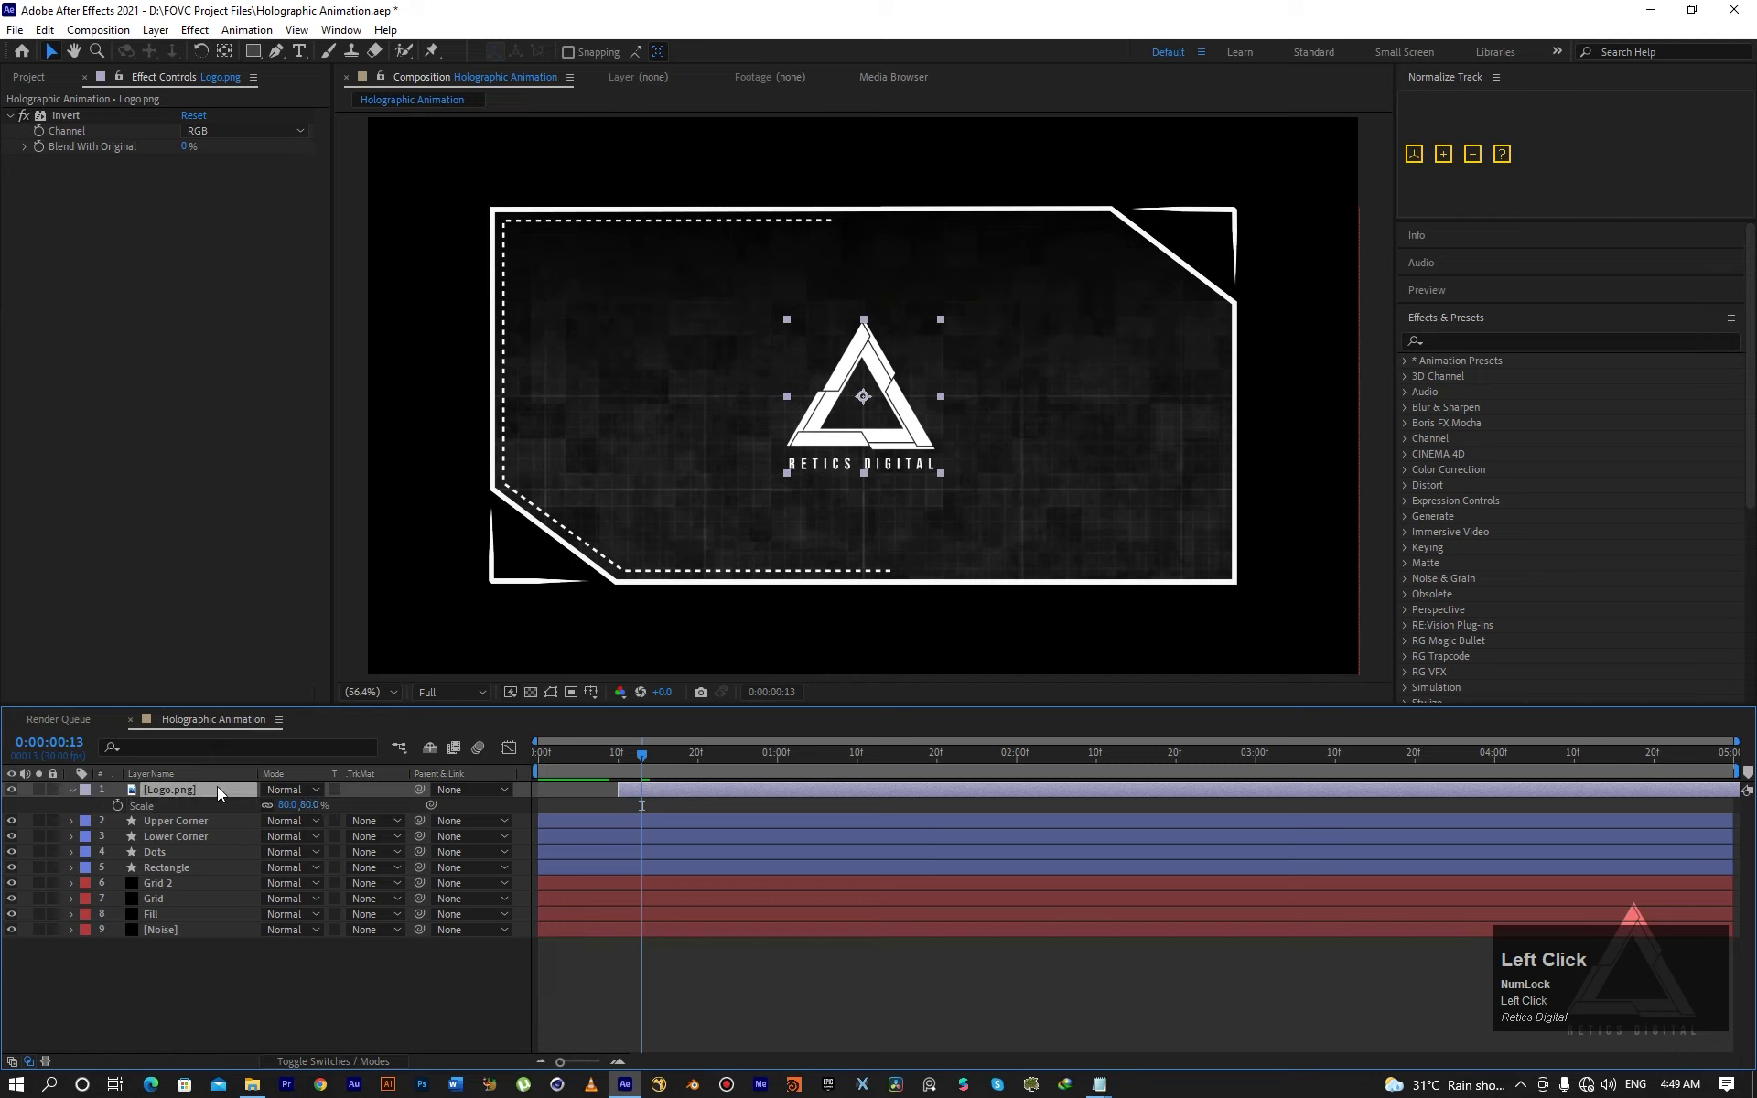
key(p)
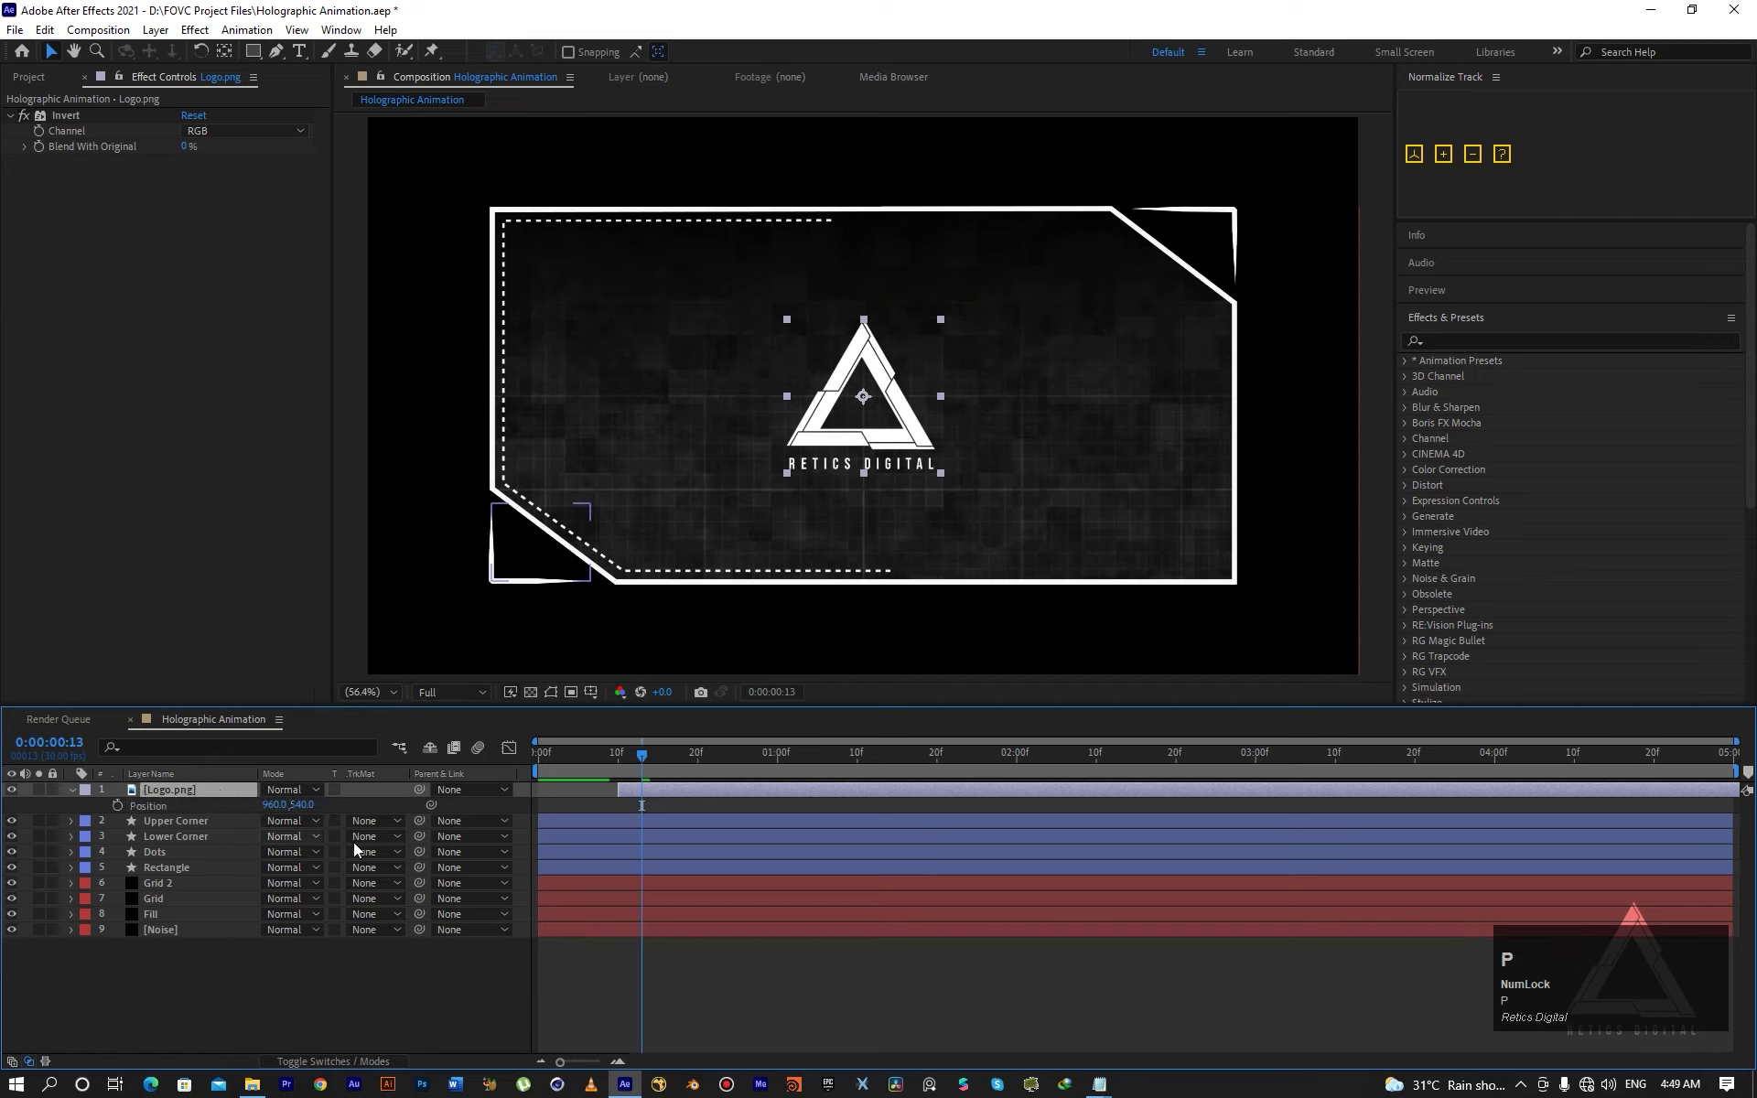
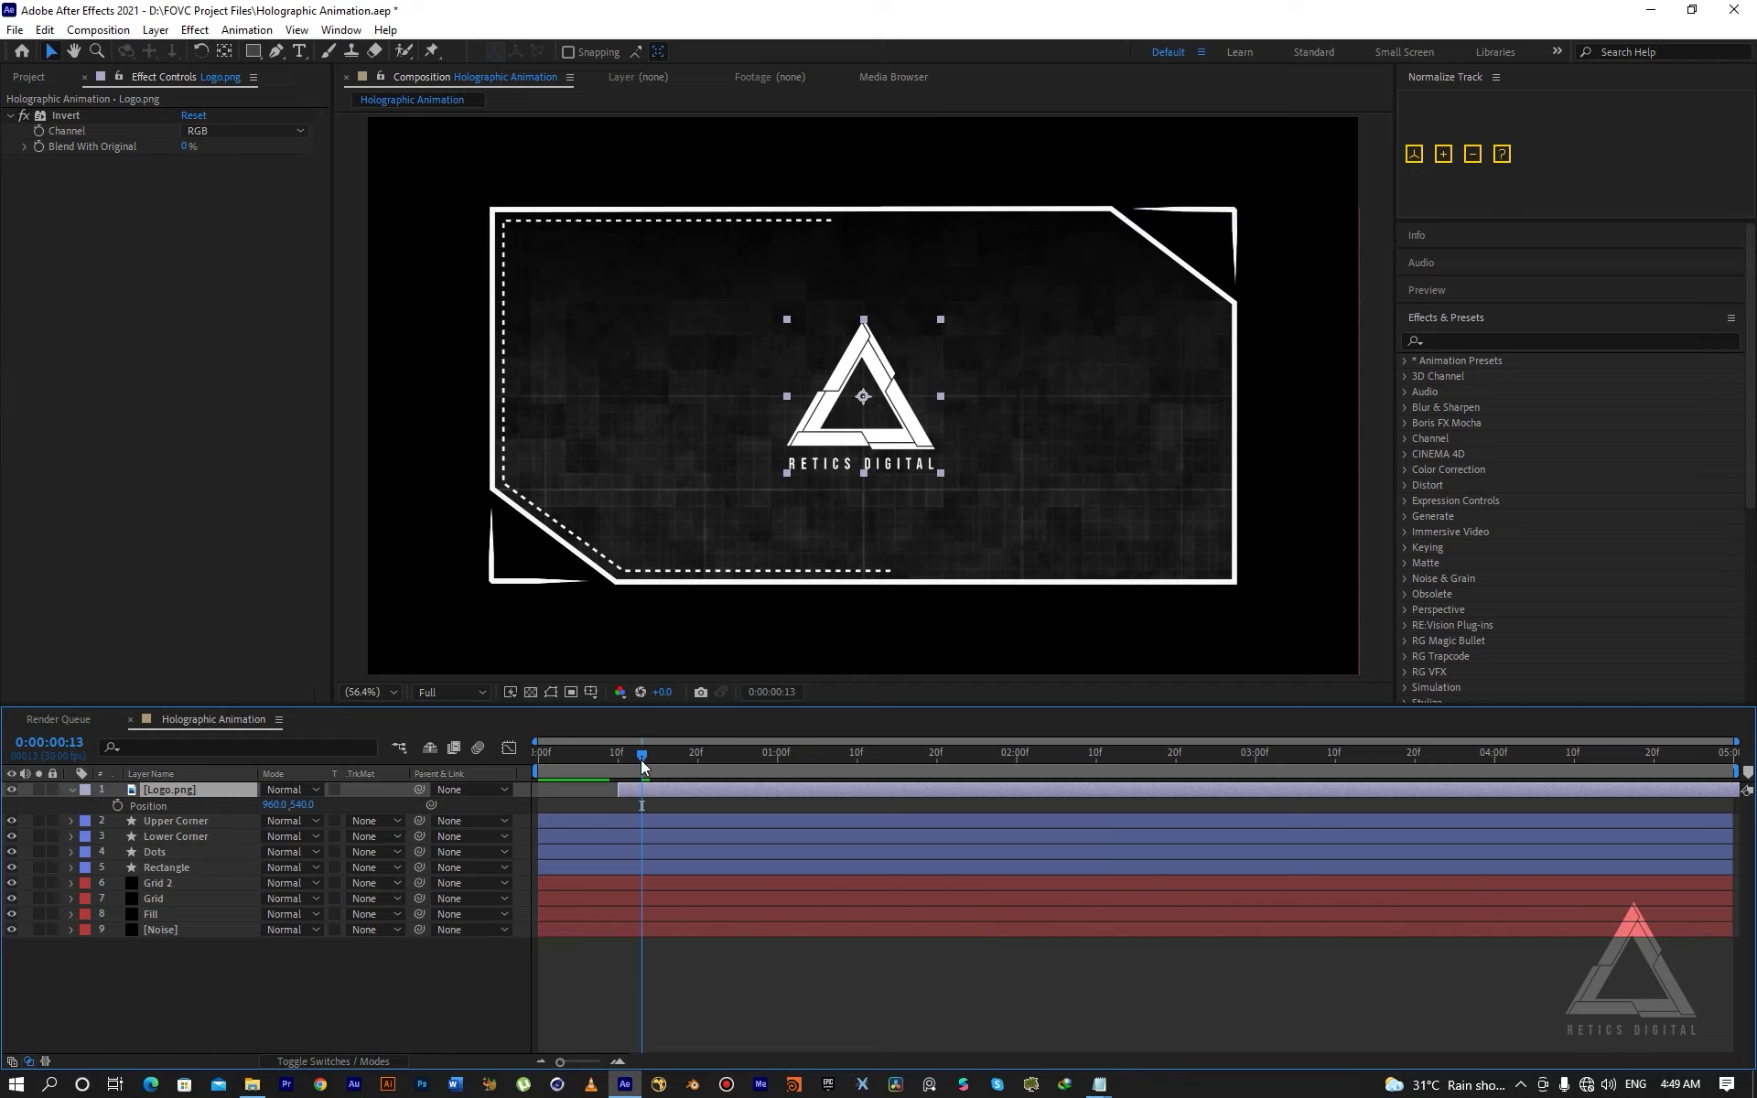
drag(640, 760, 697, 781)
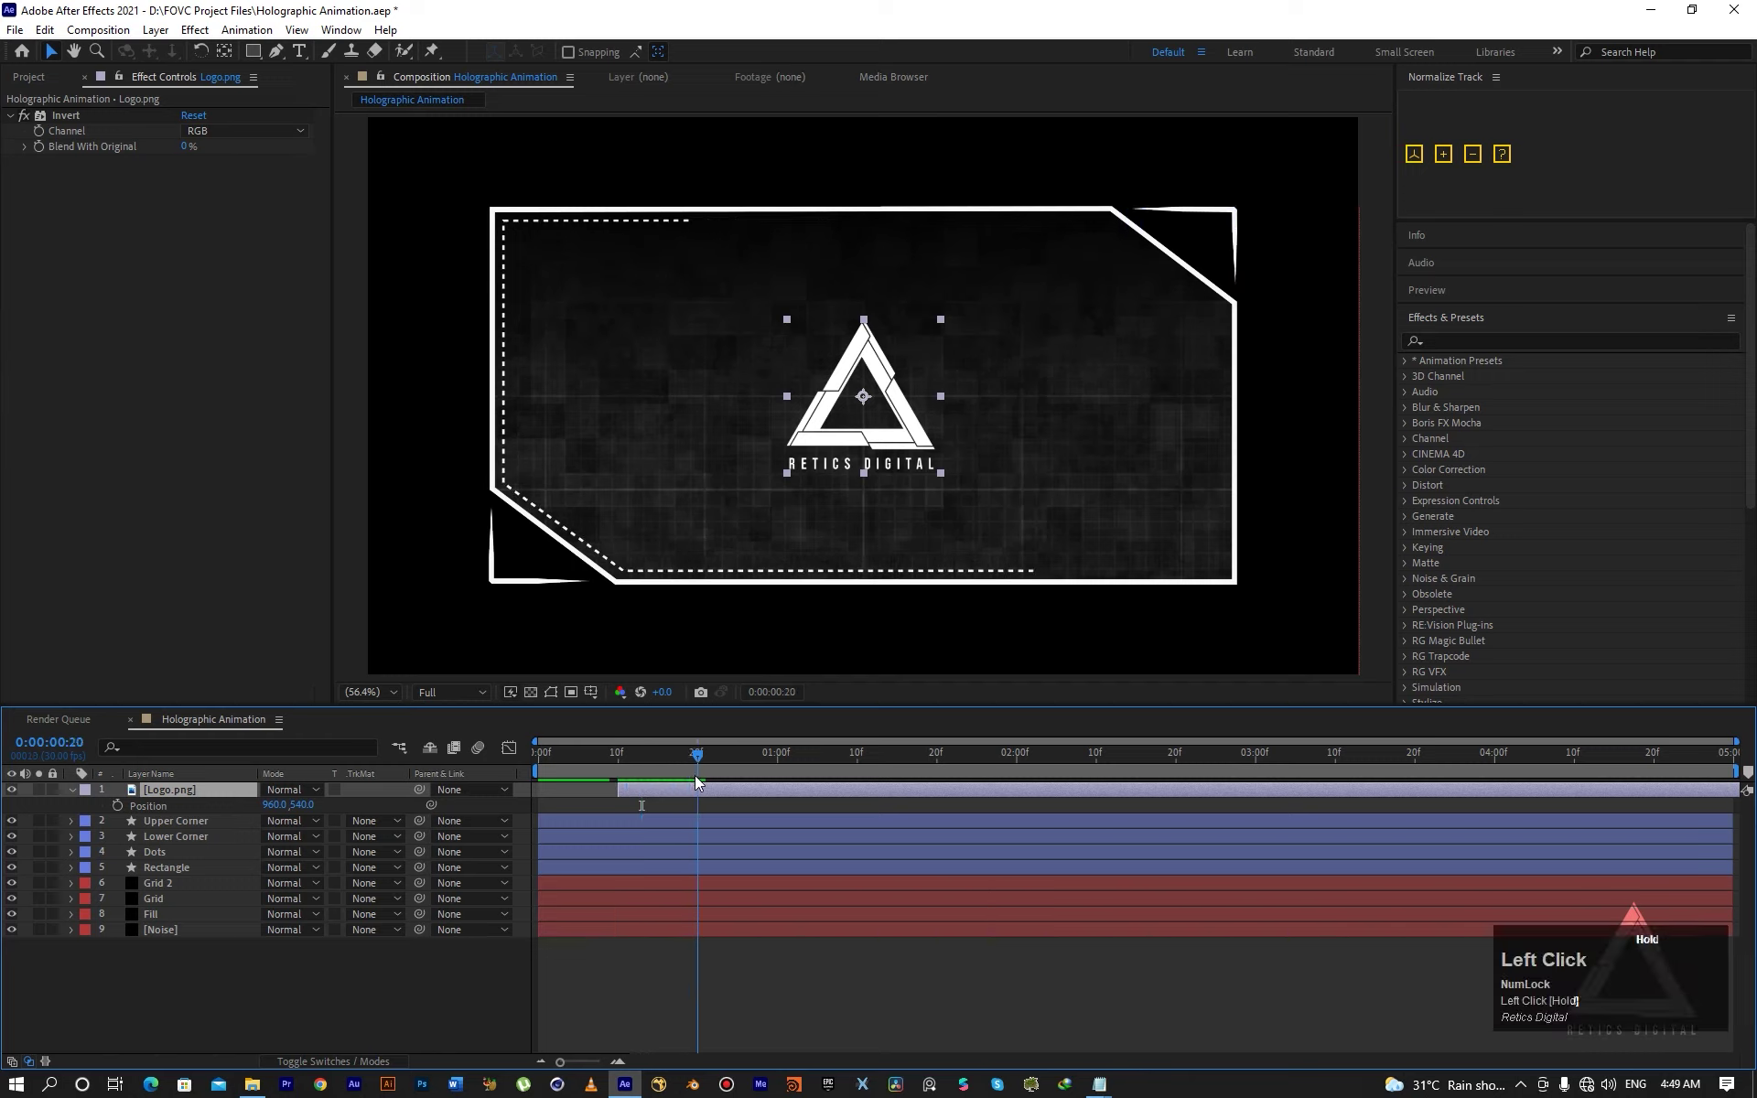
click(117, 806)
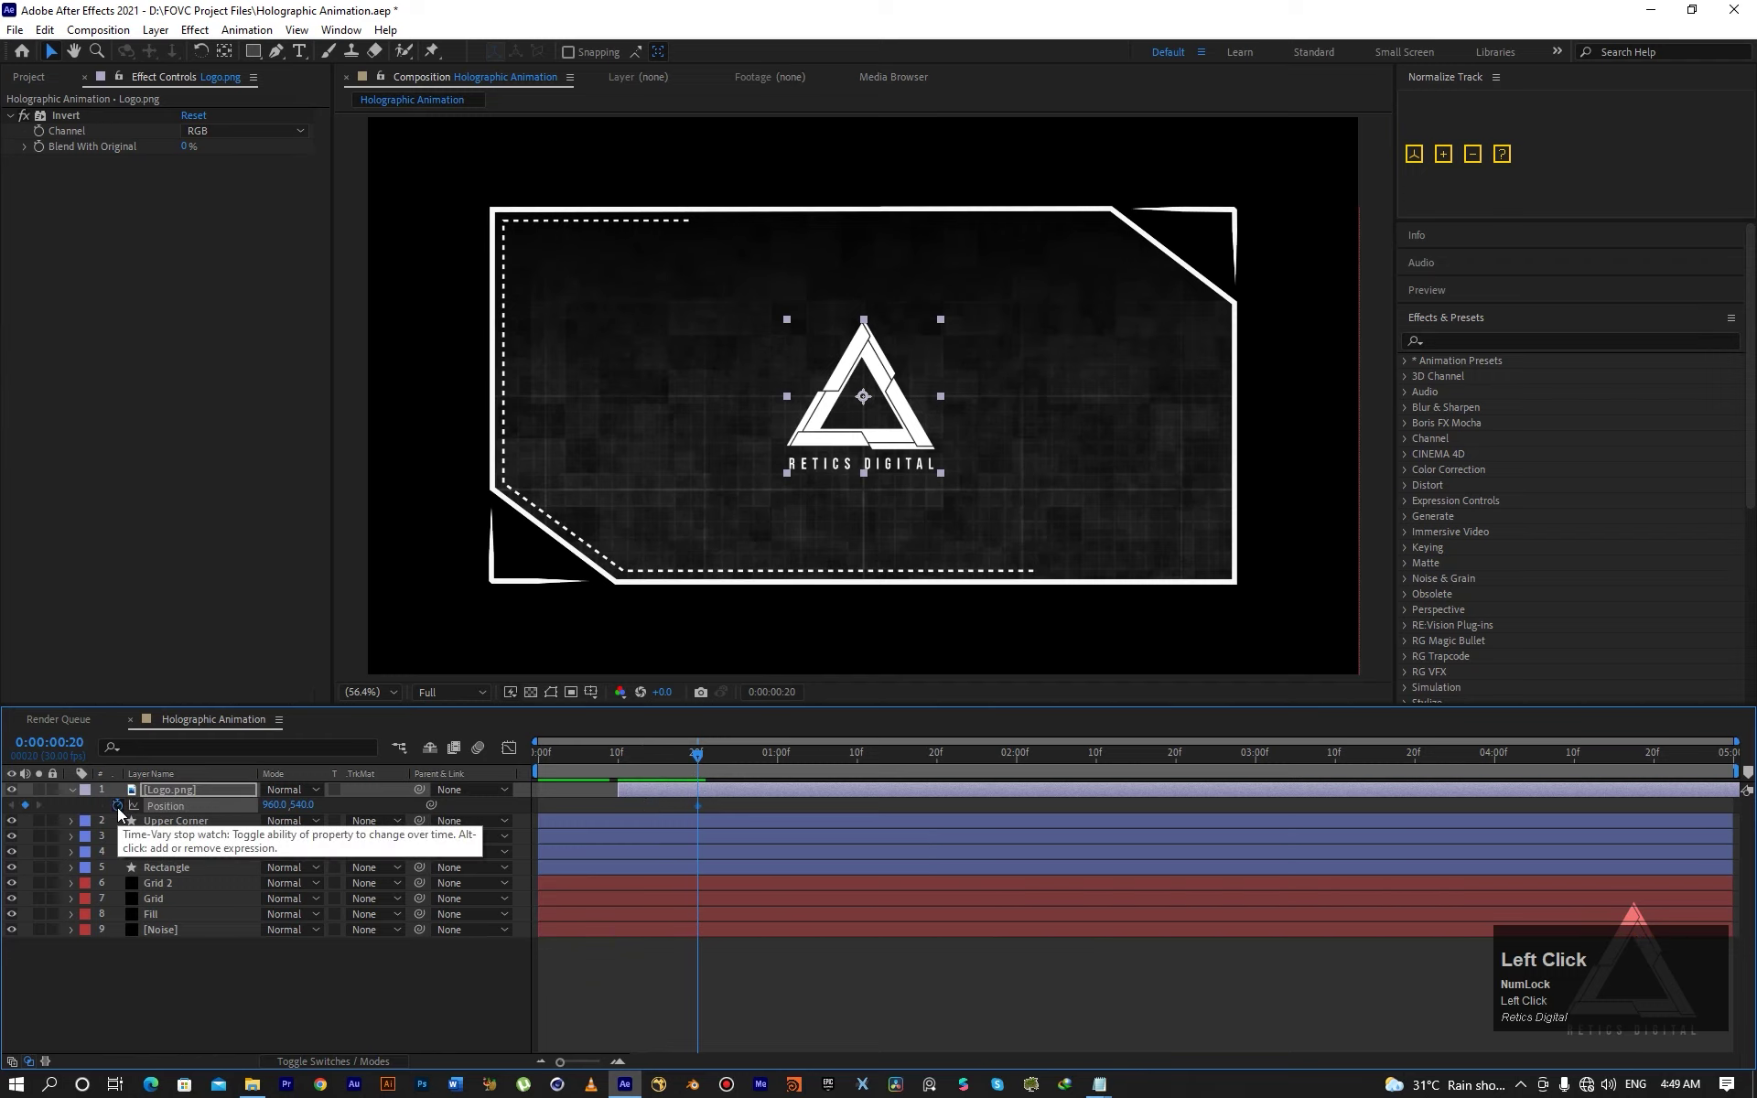
Keyframe the logo's Scale at 80% on frame 20 and 0% on frame 10, and preview the scale-up.
key(s)
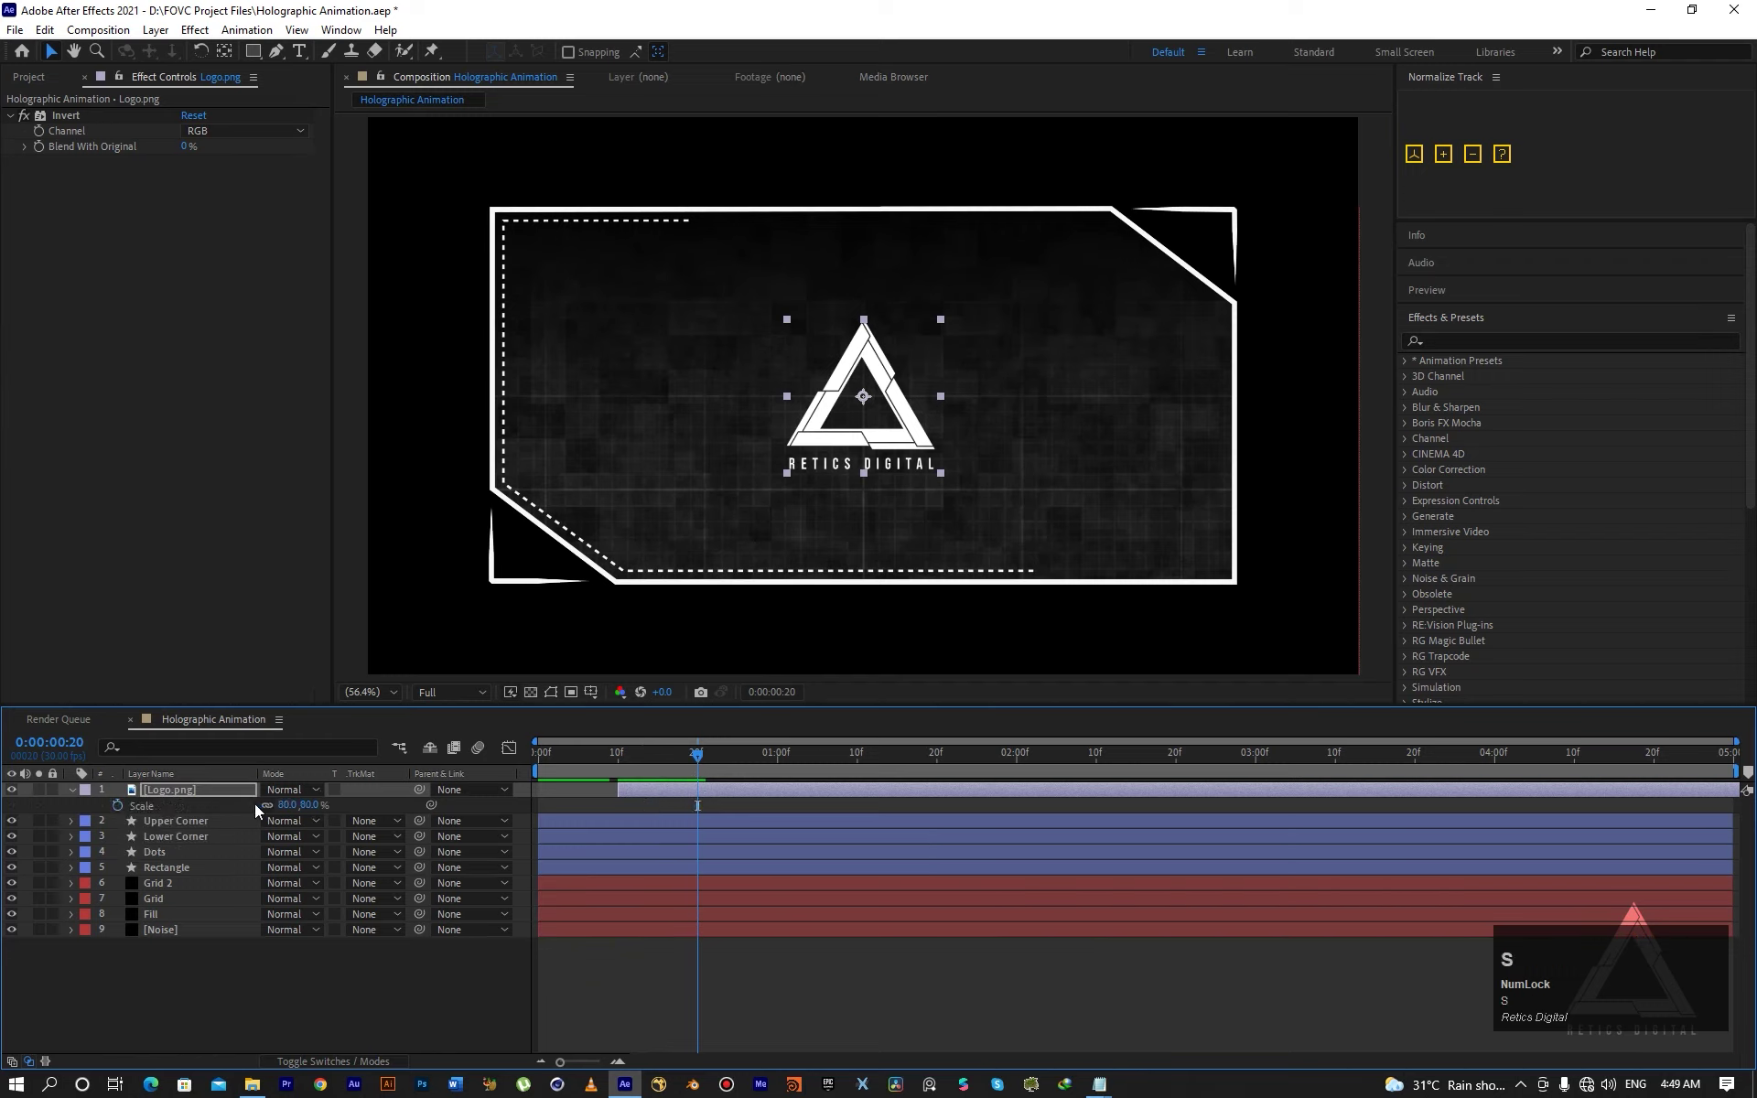
click(118, 806)
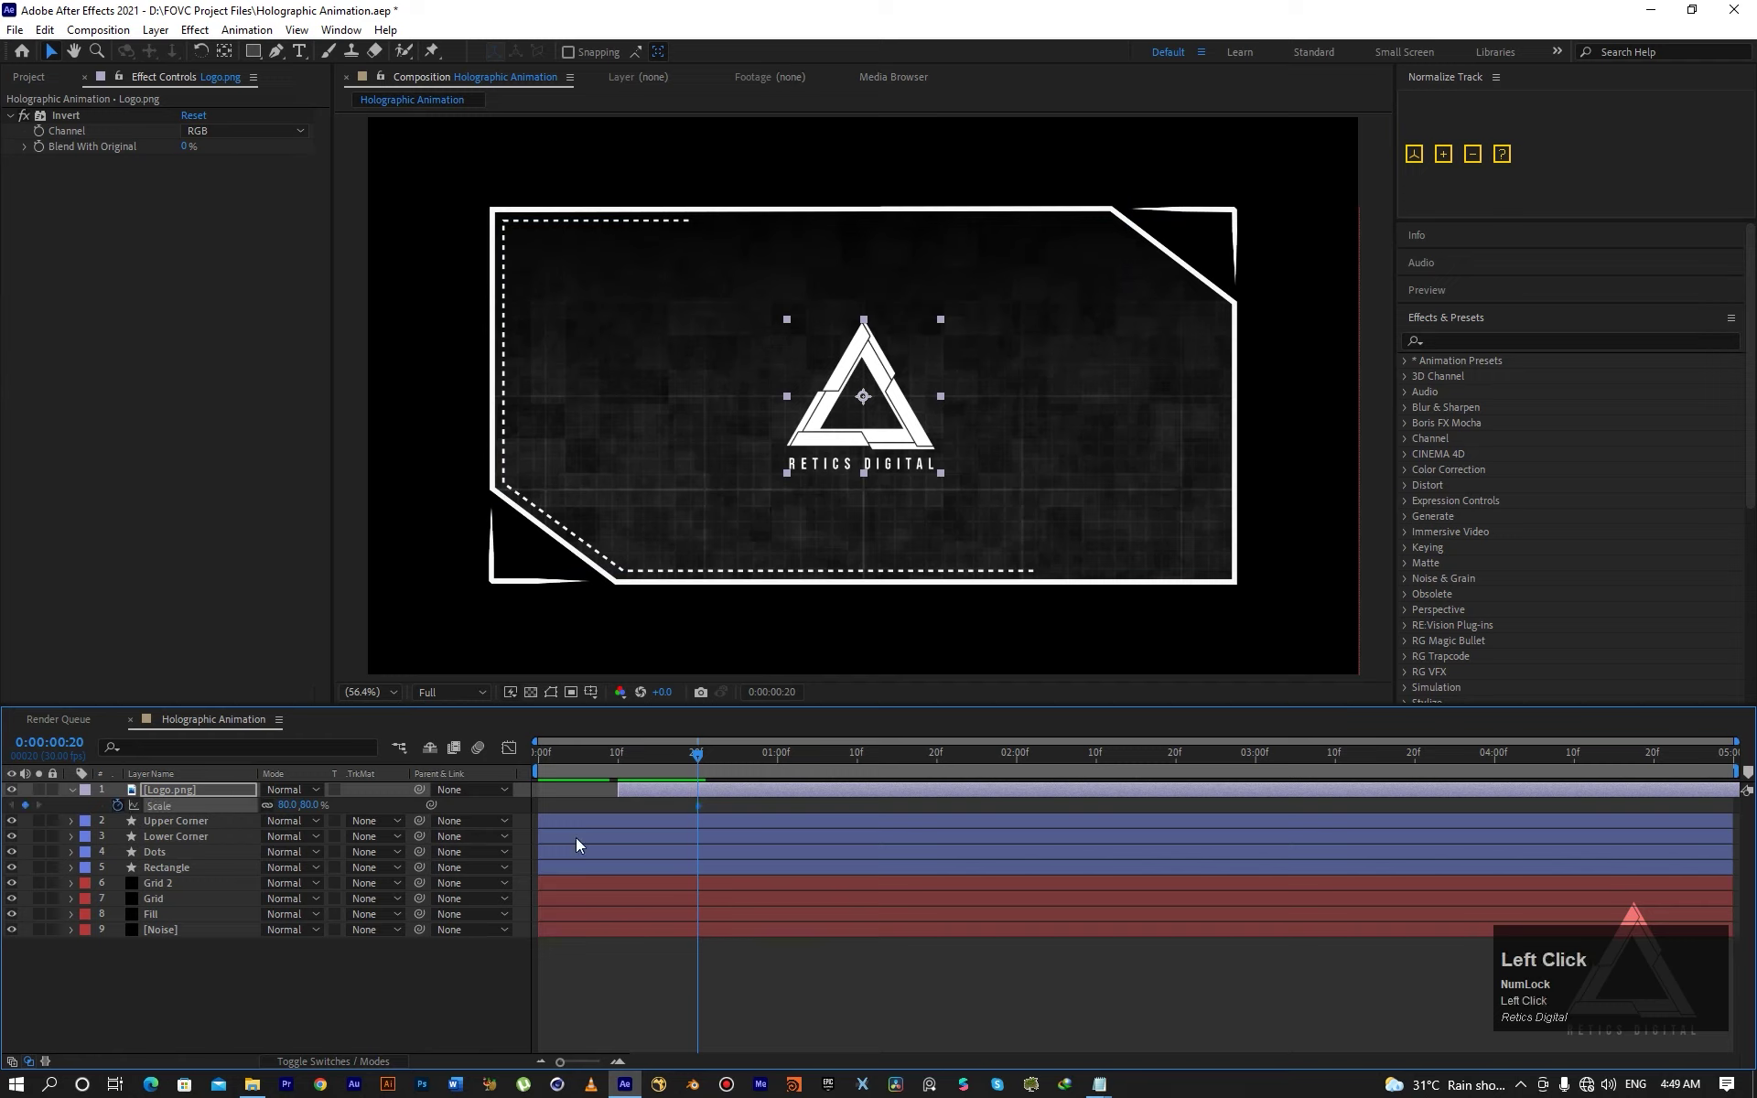
click(618, 771)
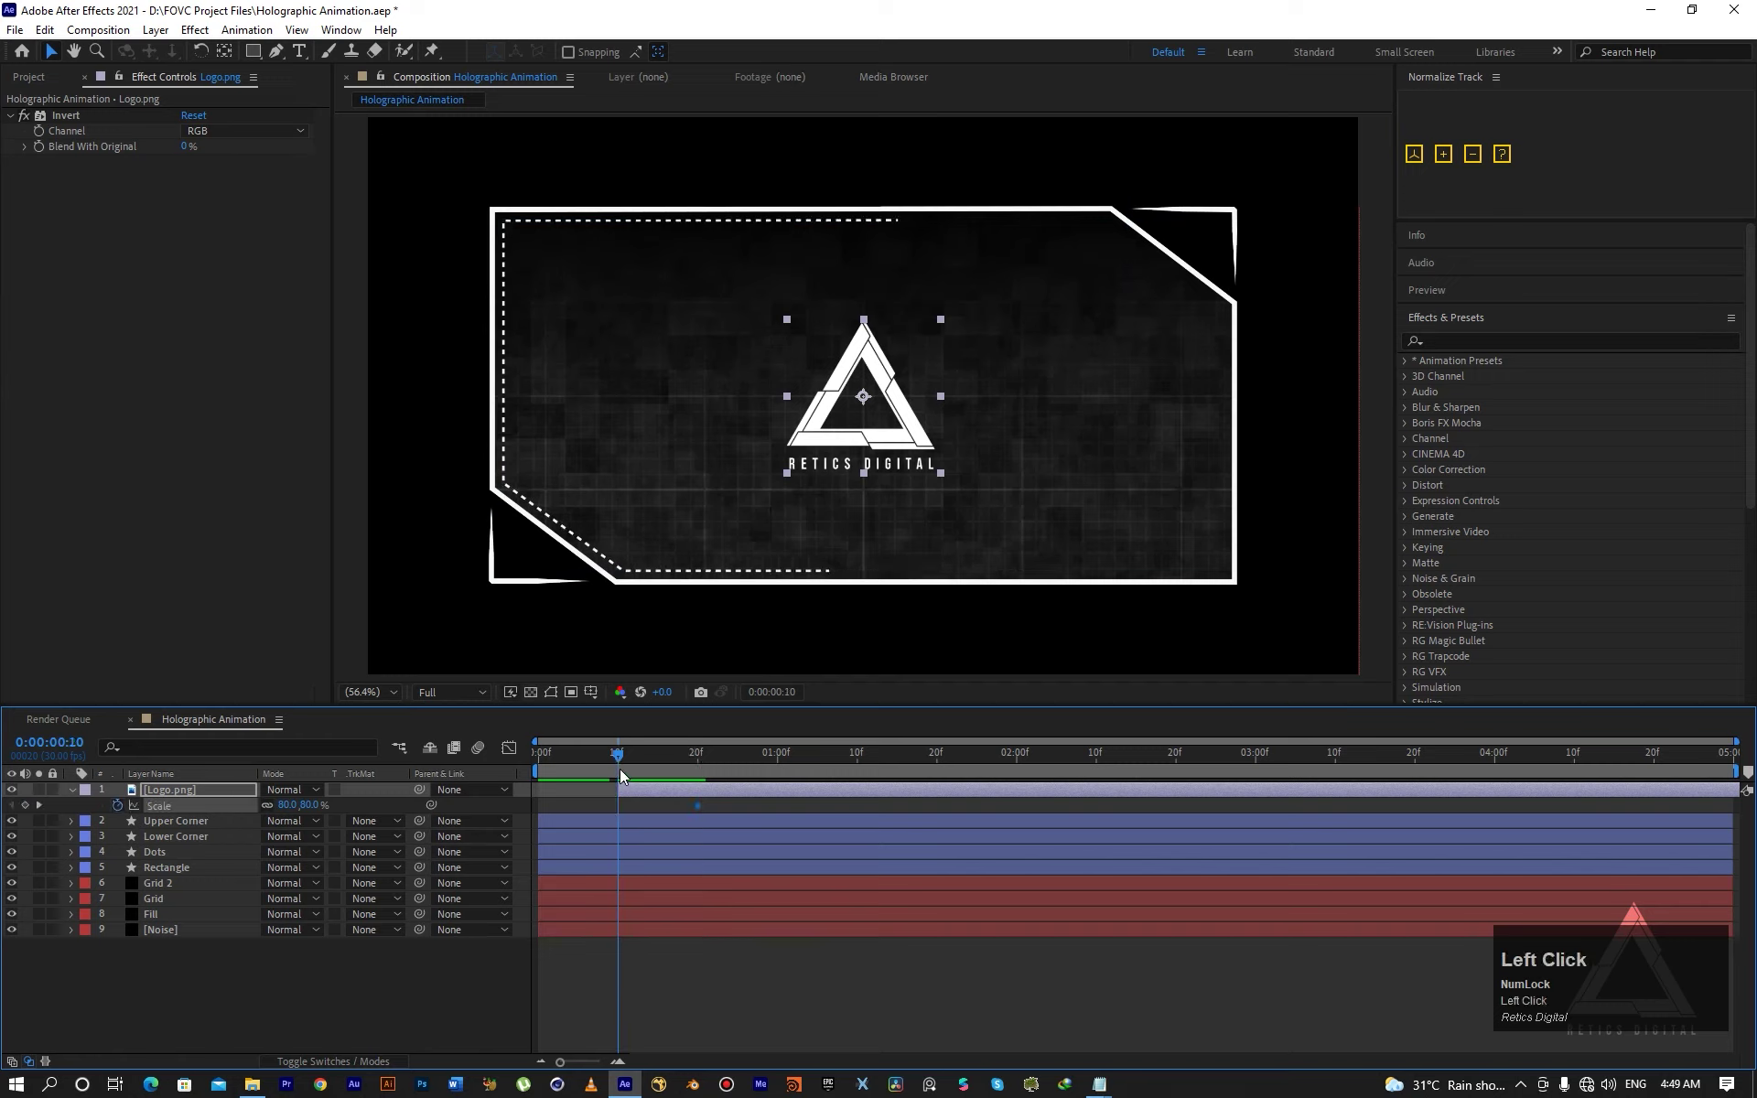
click(310, 805)
text(0)
key(Return)
click(598, 756)
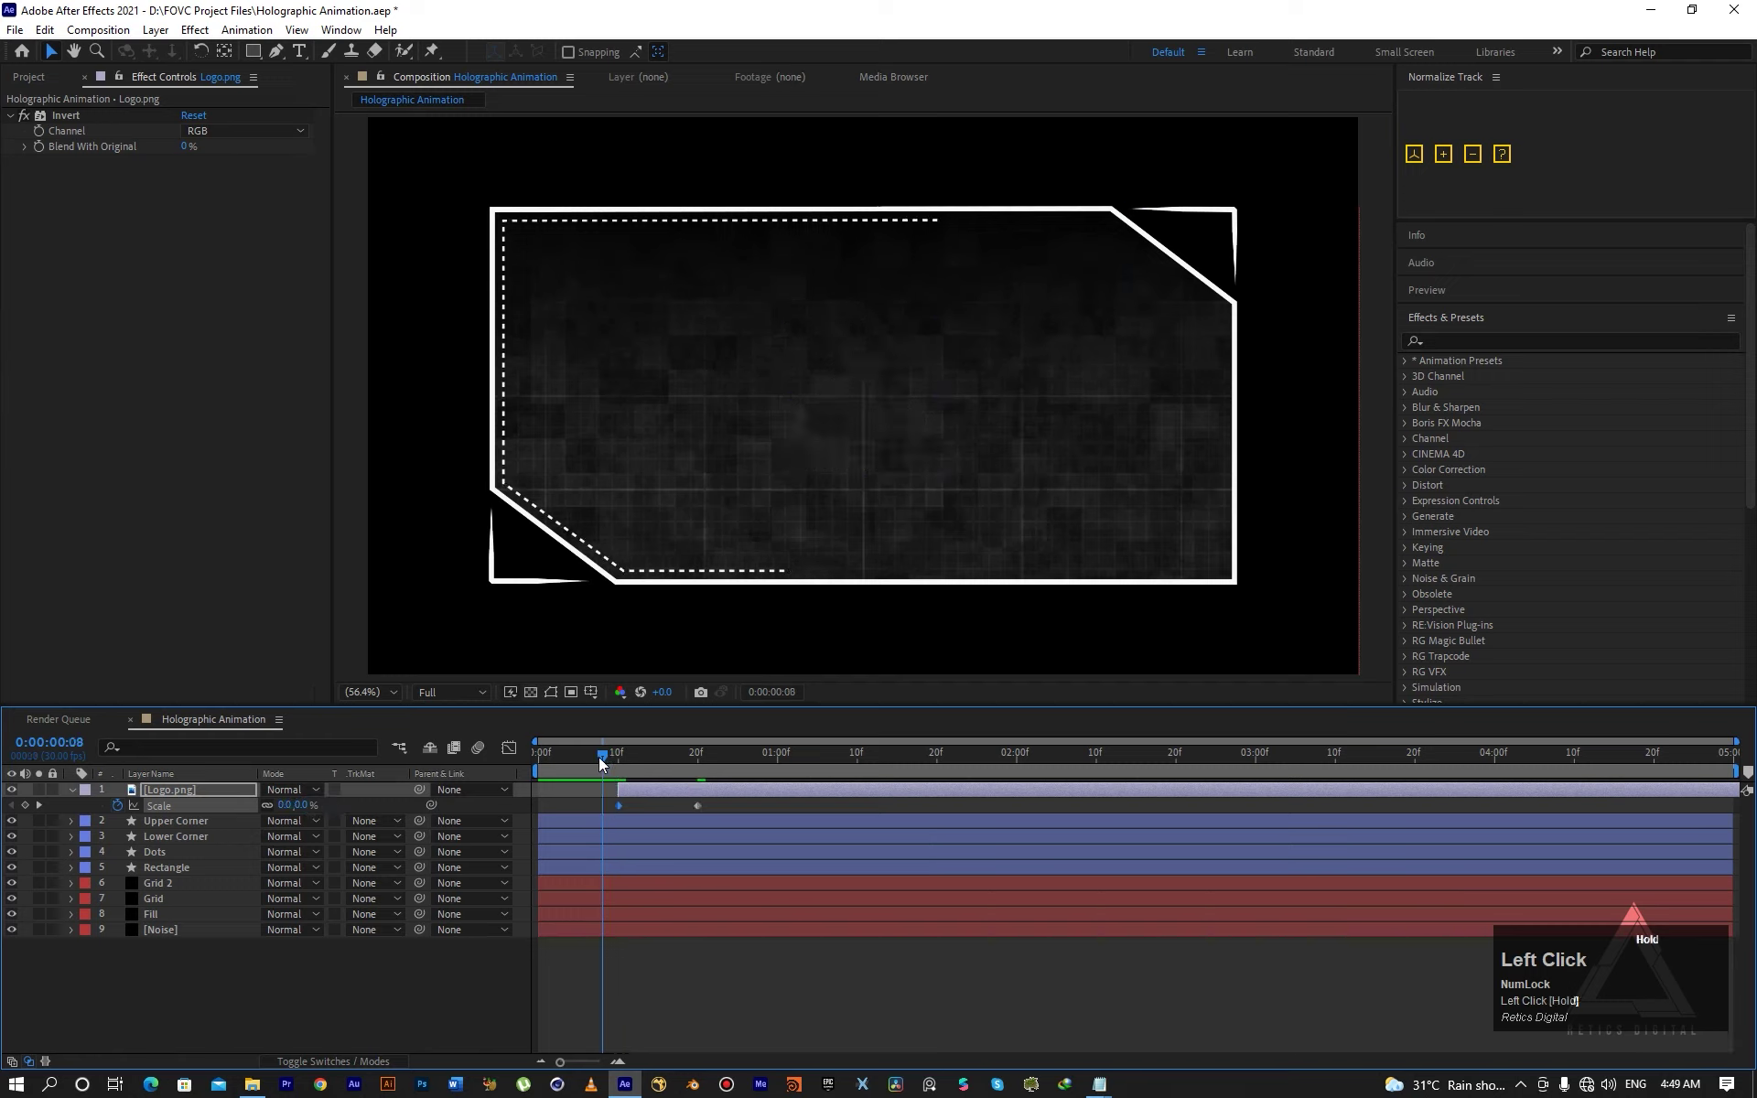
key(space)
click(597, 760)
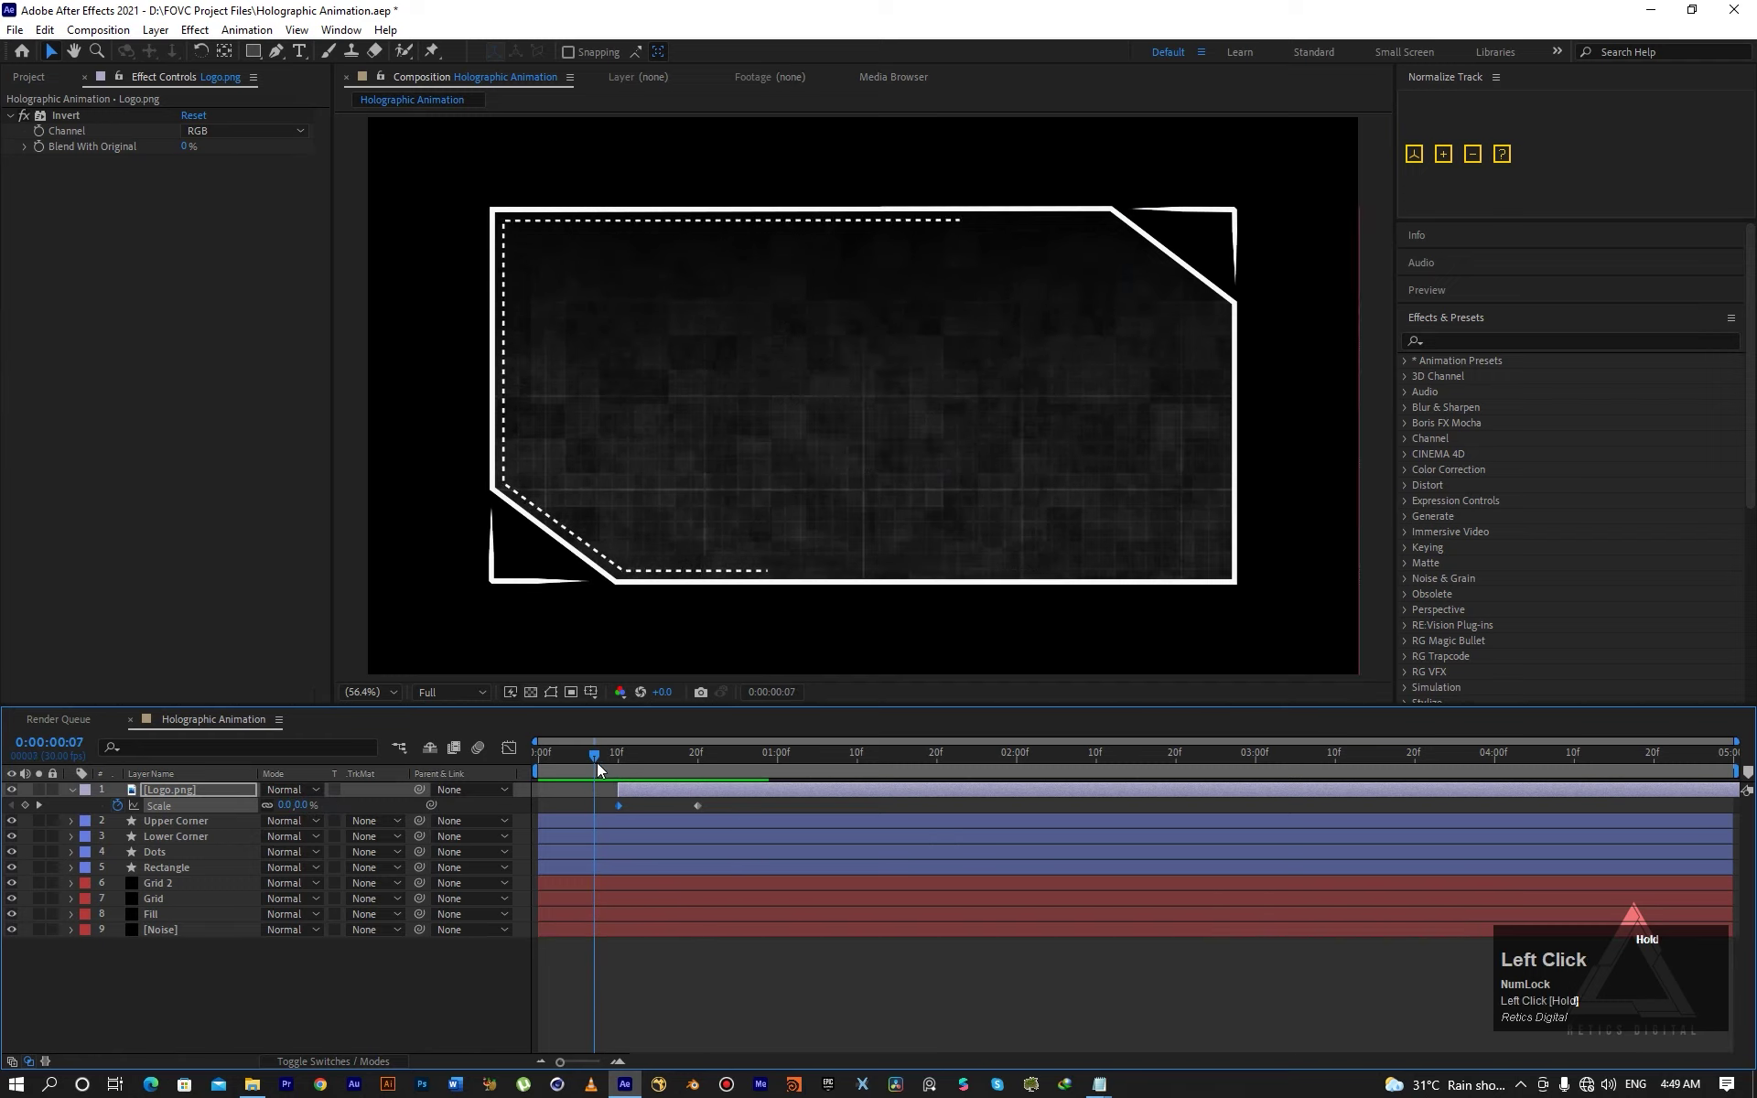
key(space)
Separate the Logo.png layer's Position into X and Y dimensions.
drag(619, 759, 695, 761)
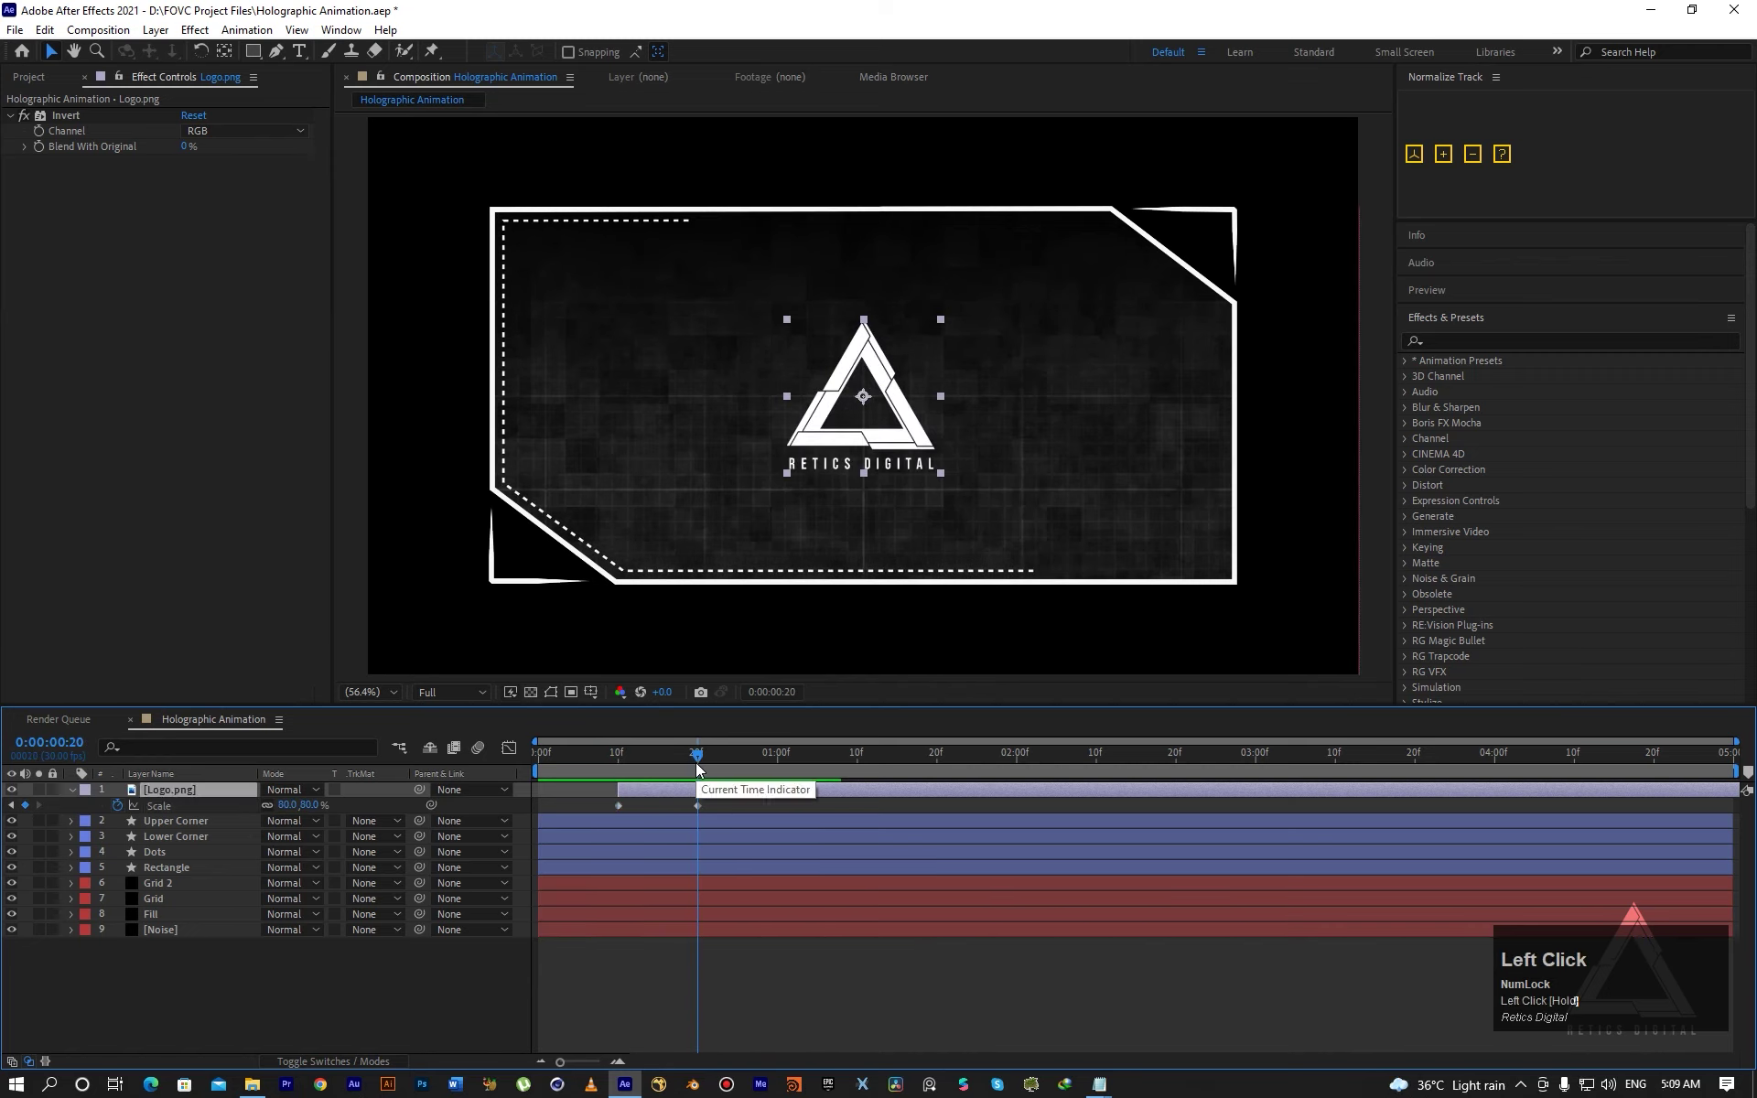
mouse_move(695, 761)
mouse_down()
mouse_move(668, 760)
mouse_move(695, 761)
mouse_up()
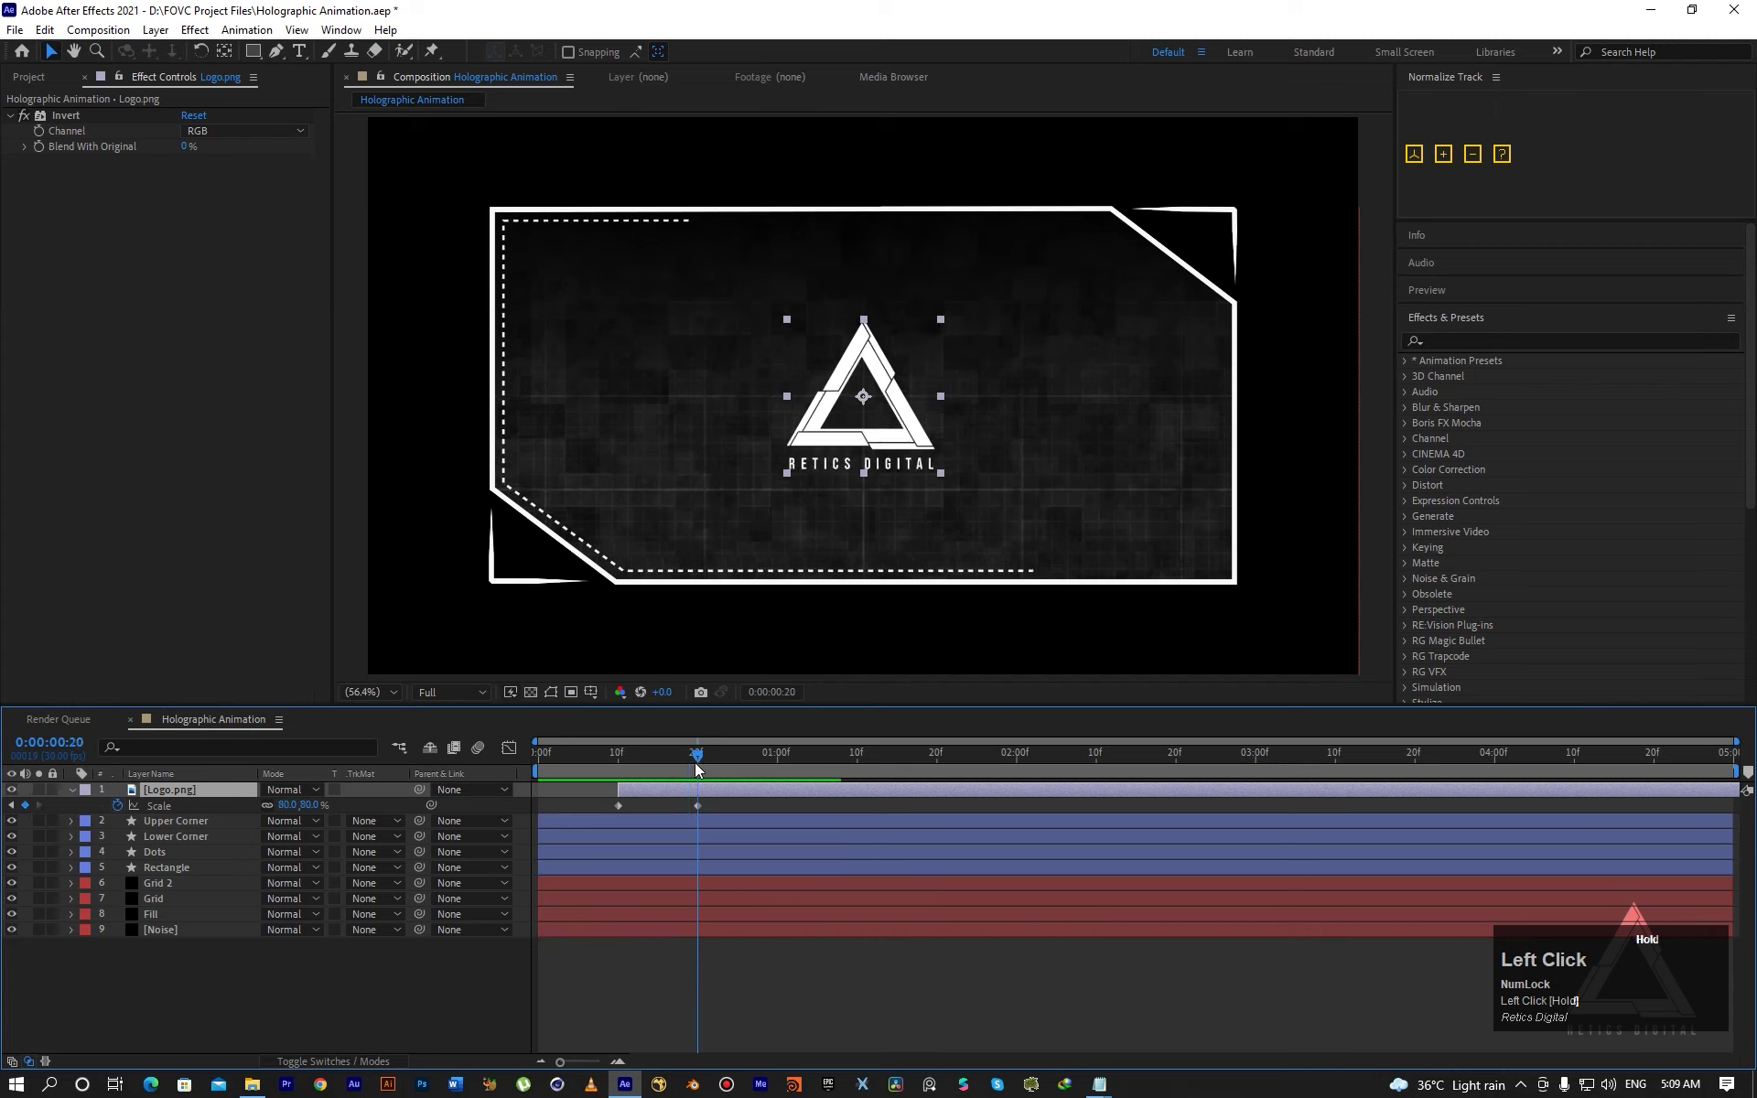
key(p)
click(214, 805)
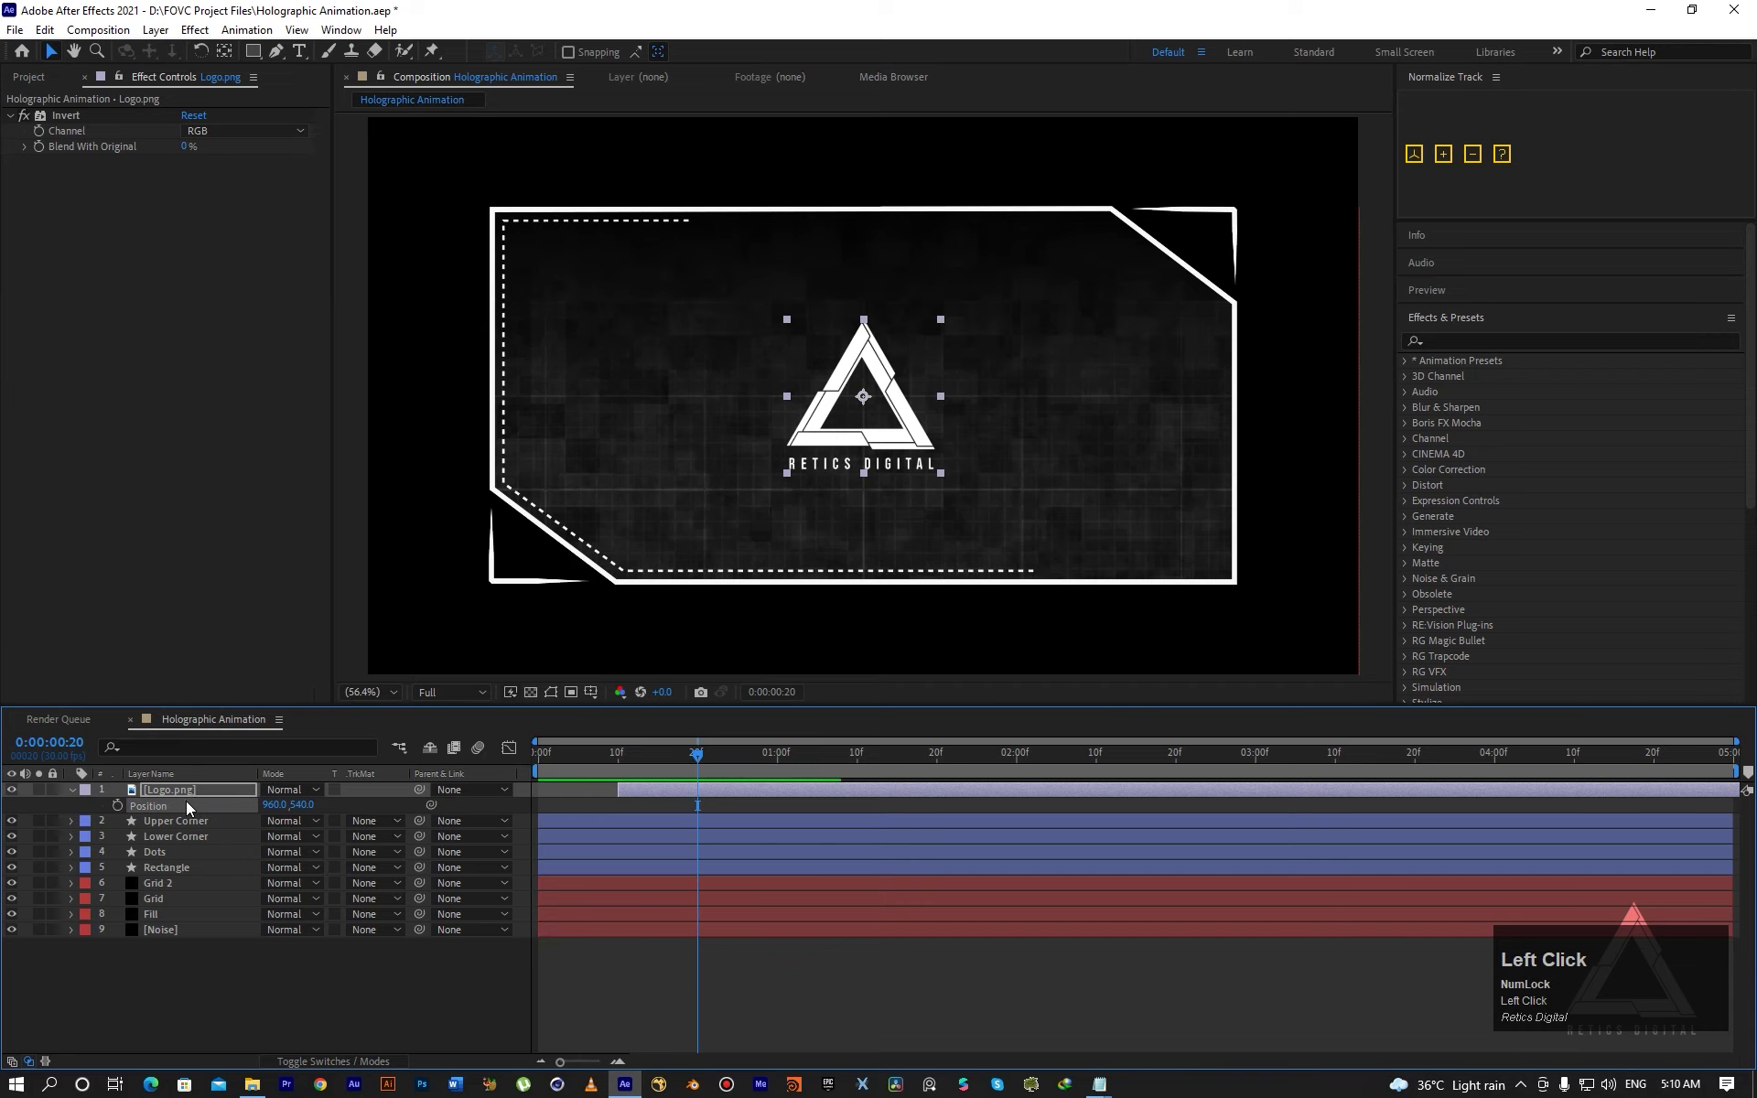
right_click(185, 800)
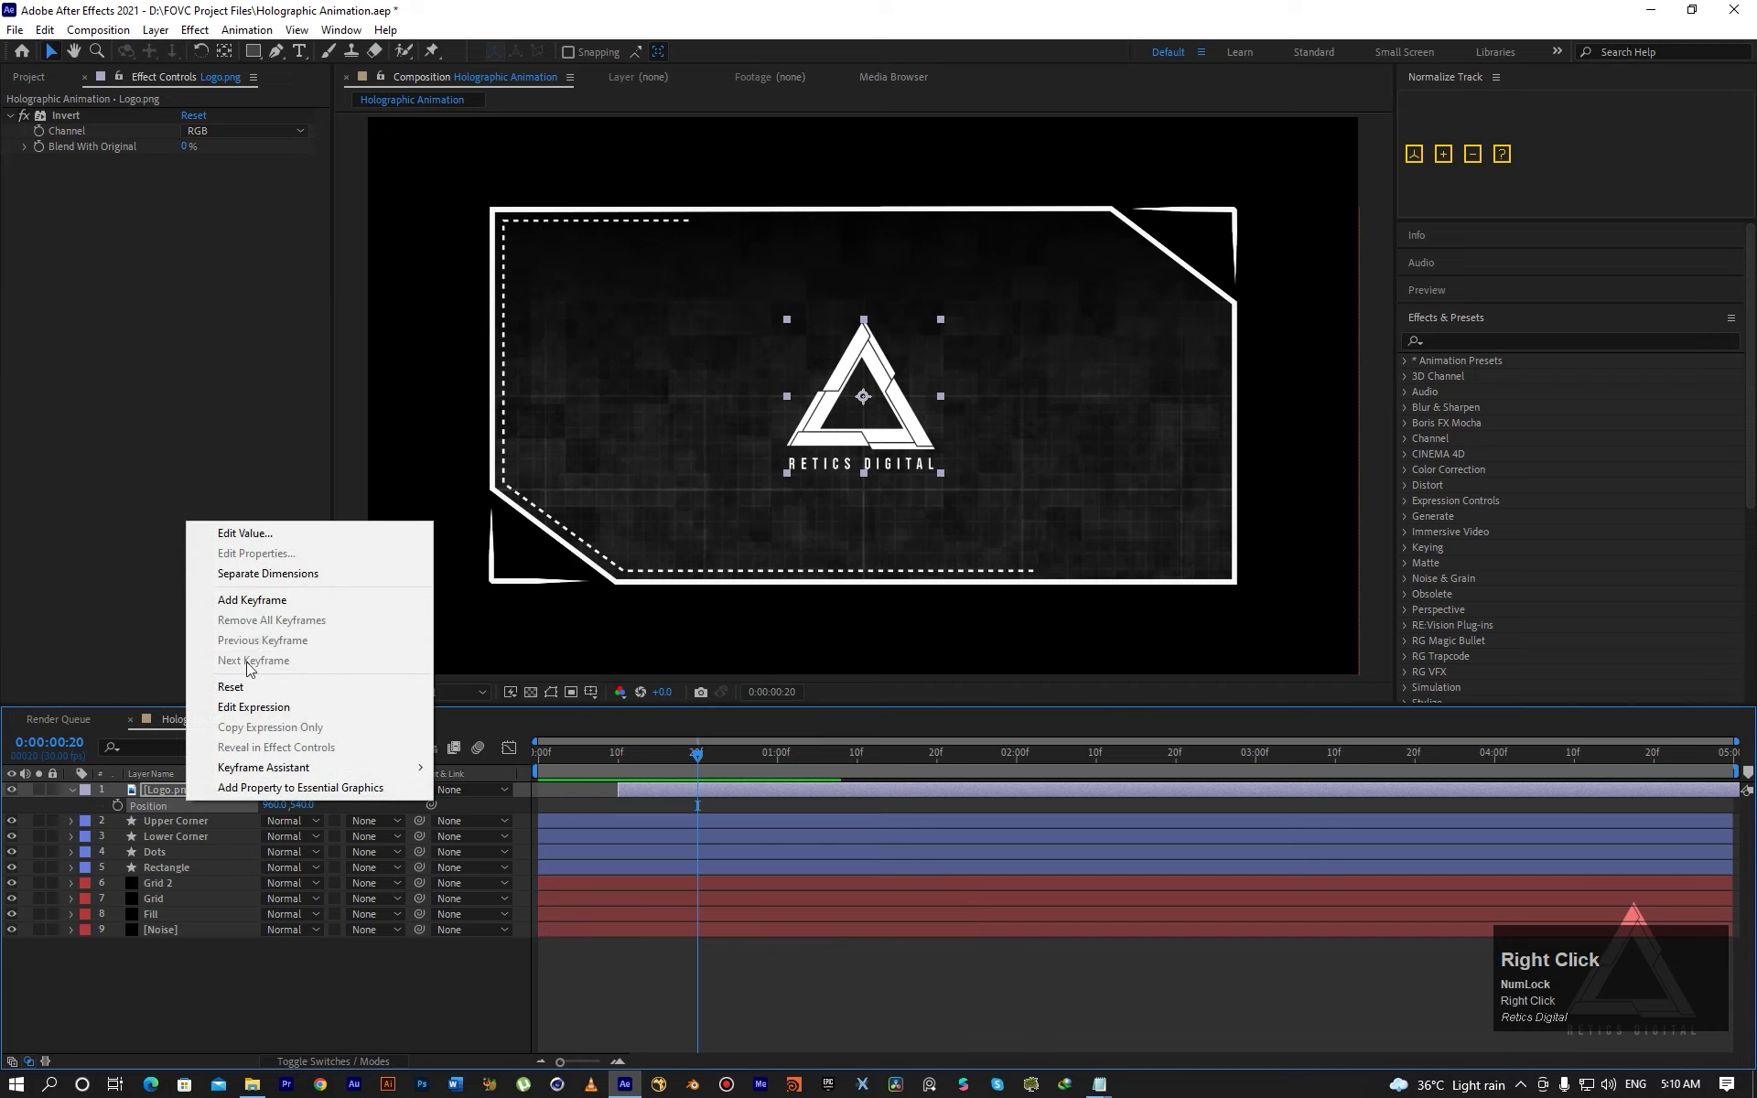
click(245, 580)
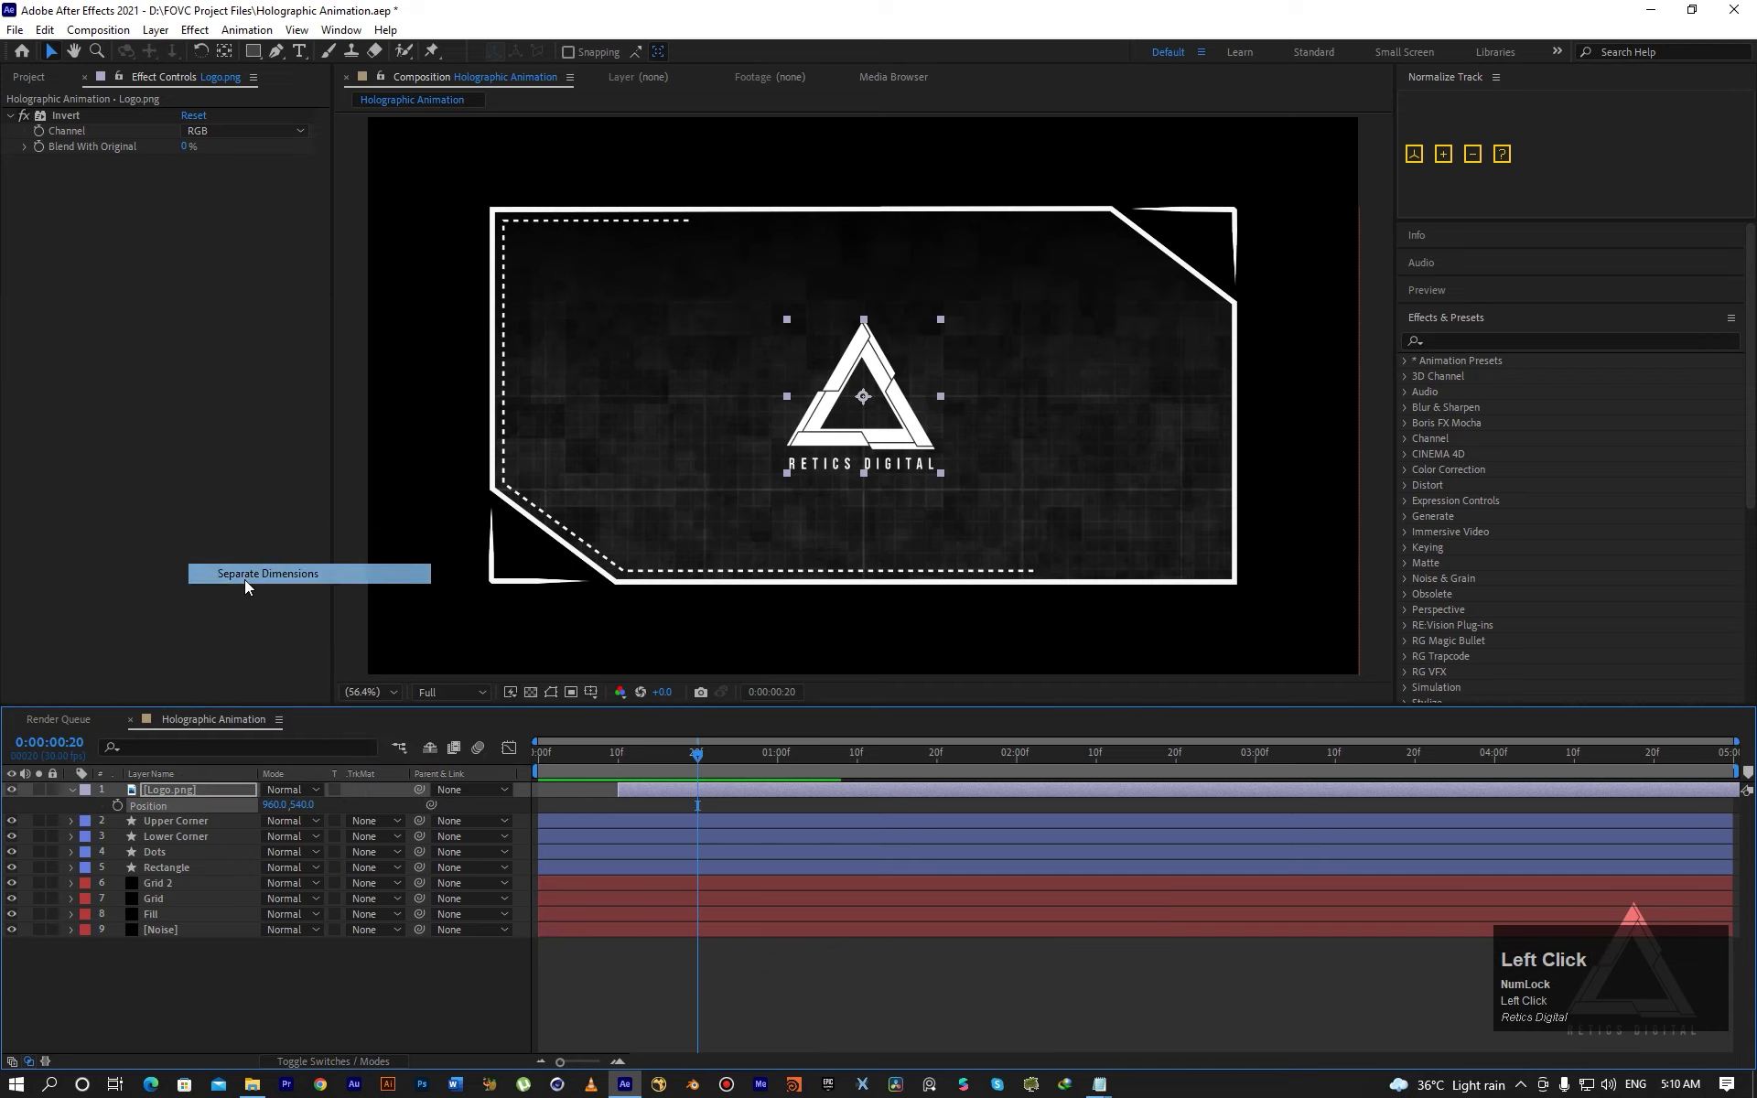
click(320, 815)
Keyframe the logo's X Position at 0:00:00:23 and set it to 471 at 0:00:01:04.
click(679, 759)
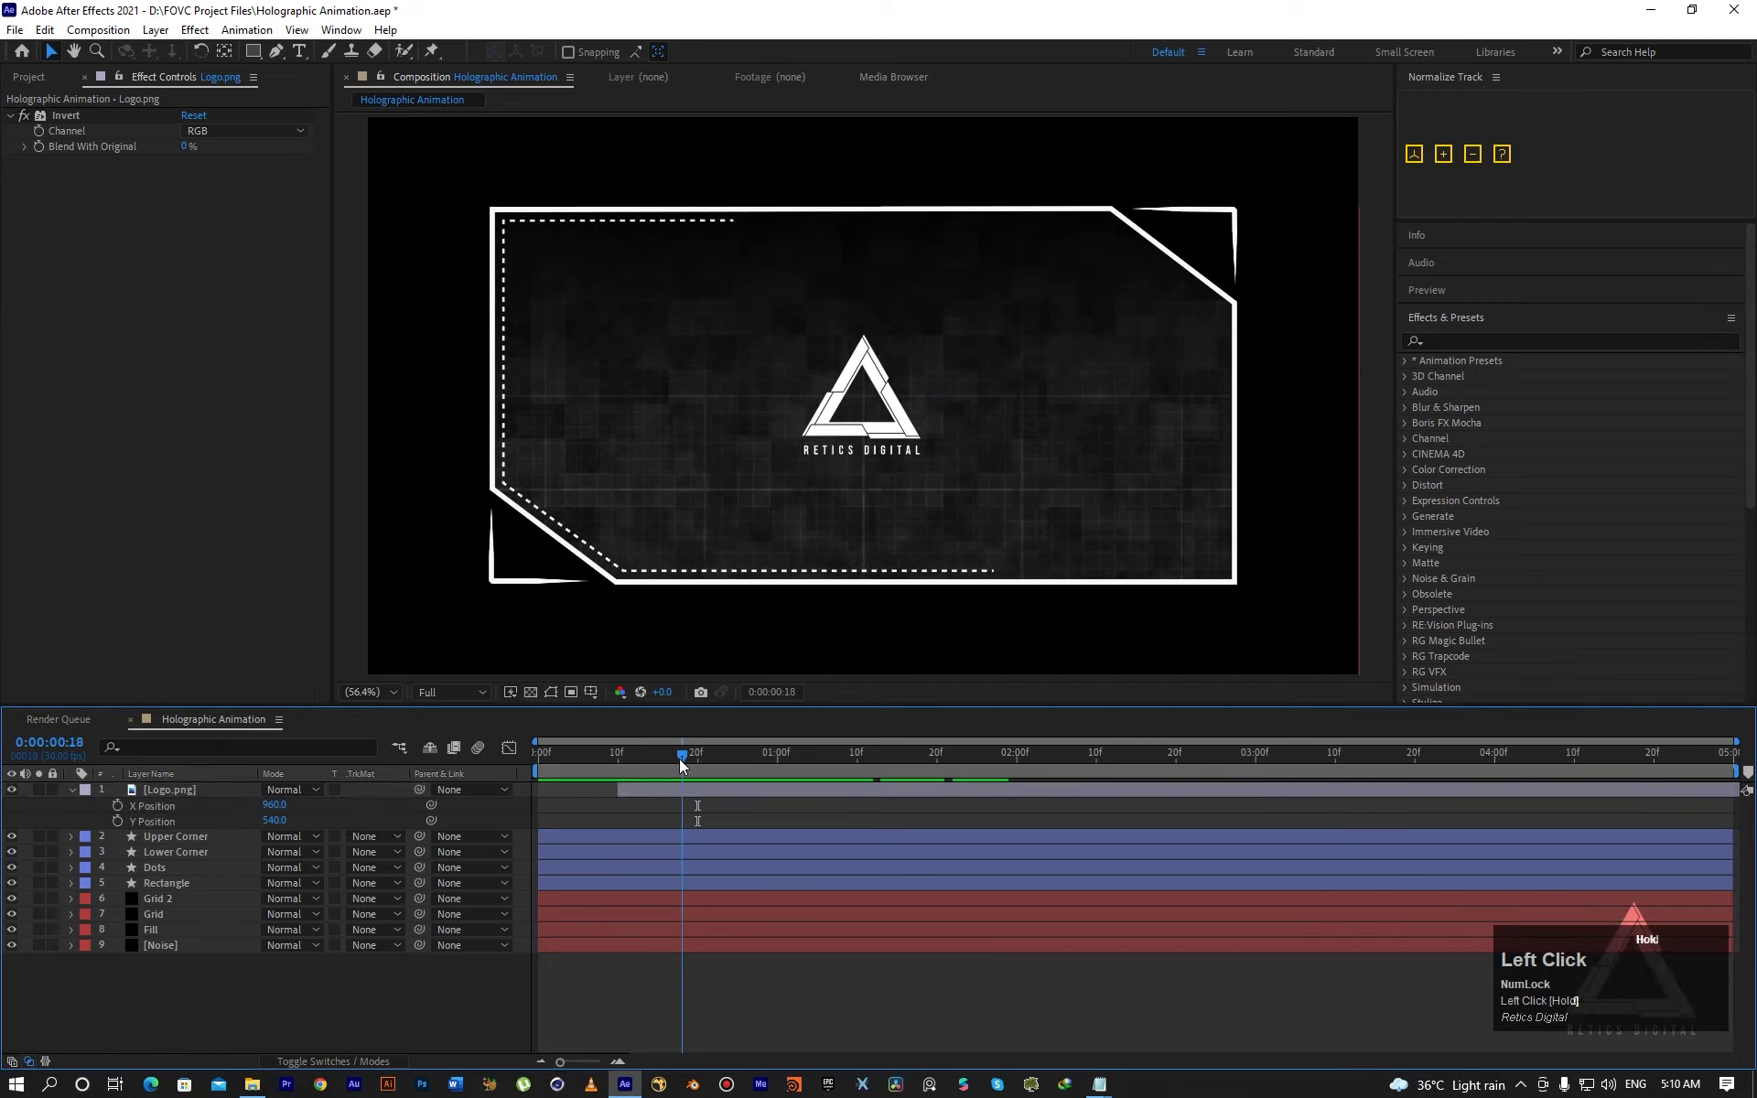
click(225, 792)
key(s)
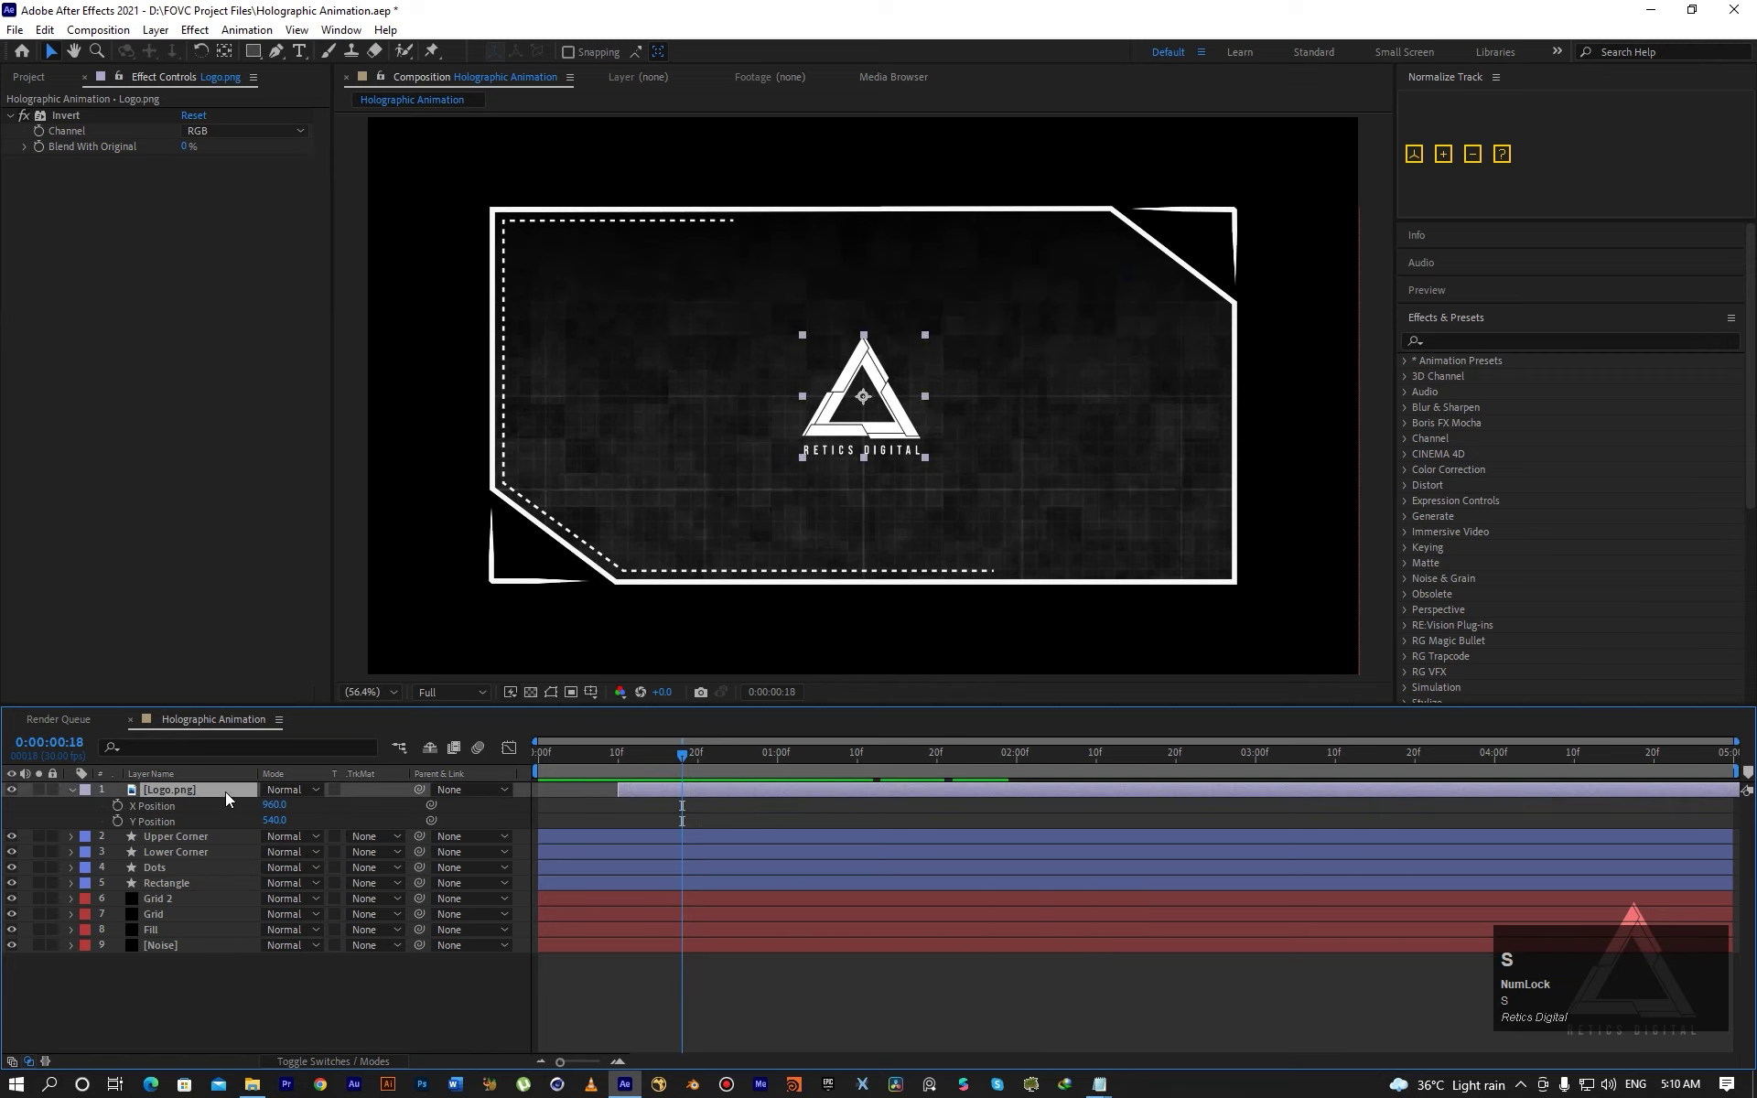
drag(688, 770, 720, 780)
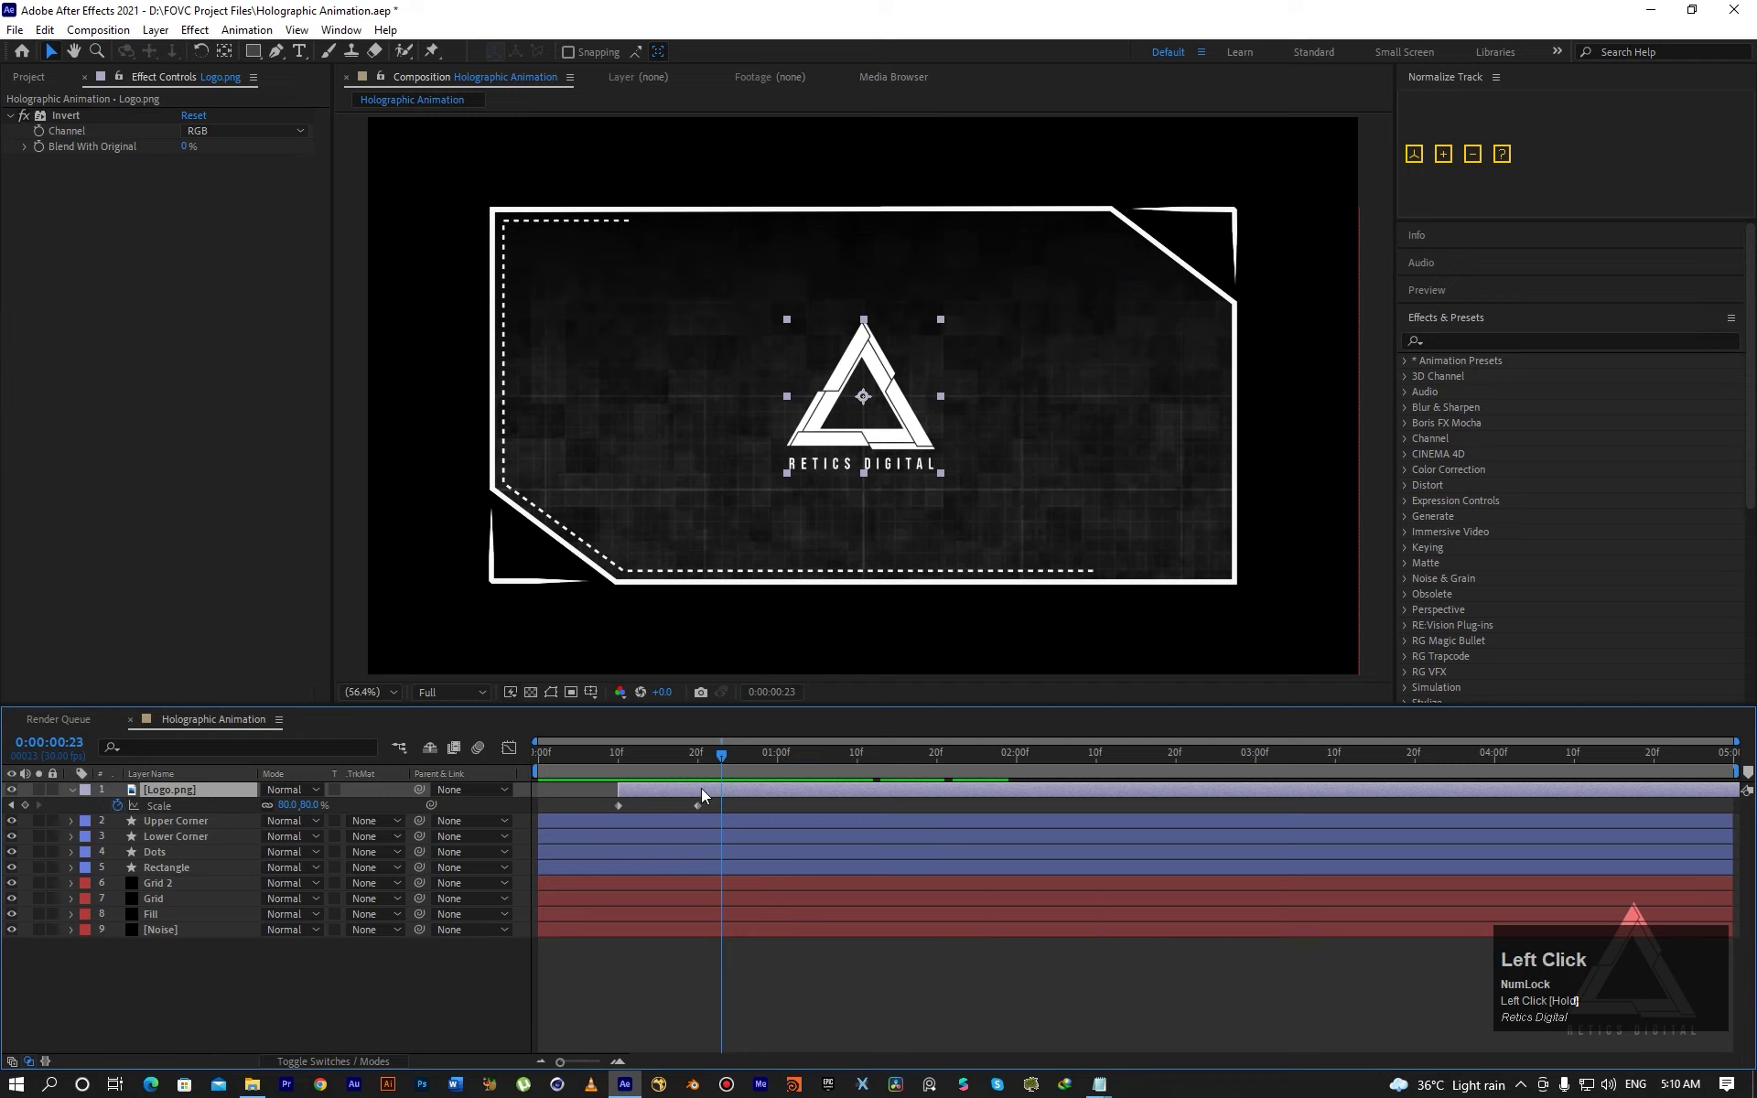
key(p)
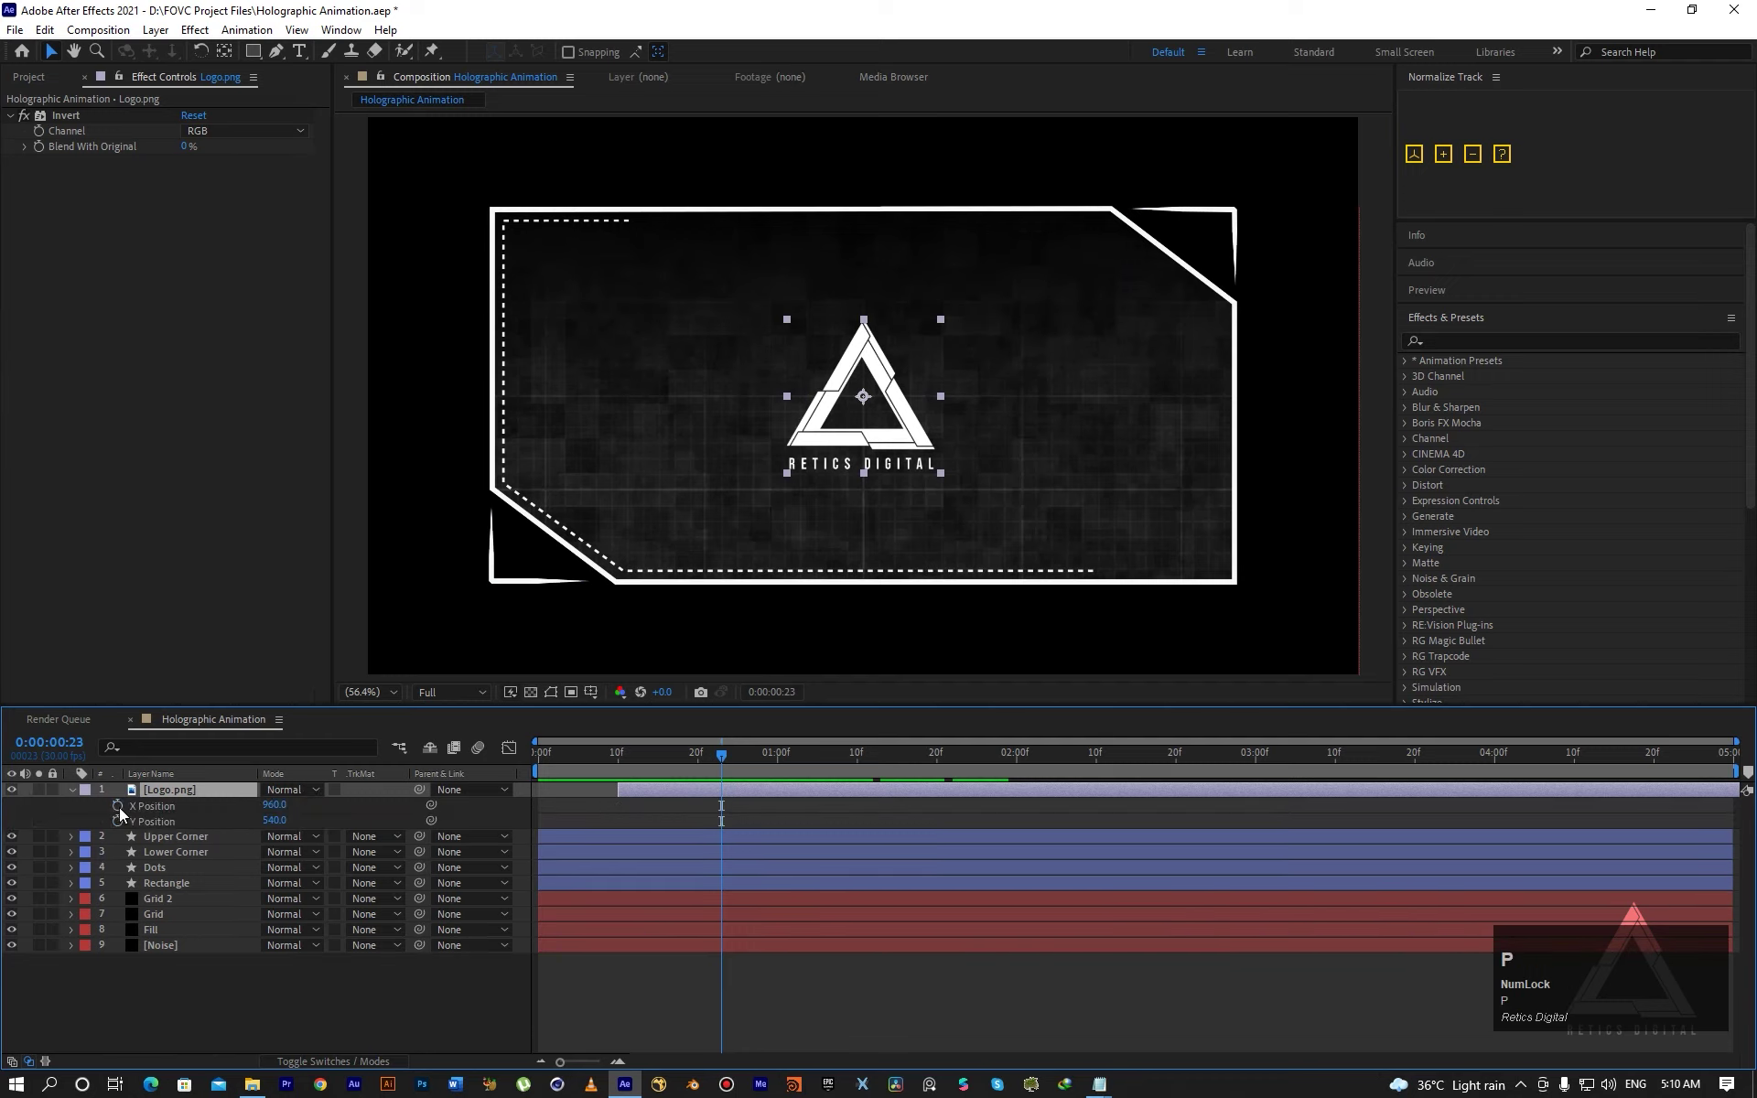
click(118, 806)
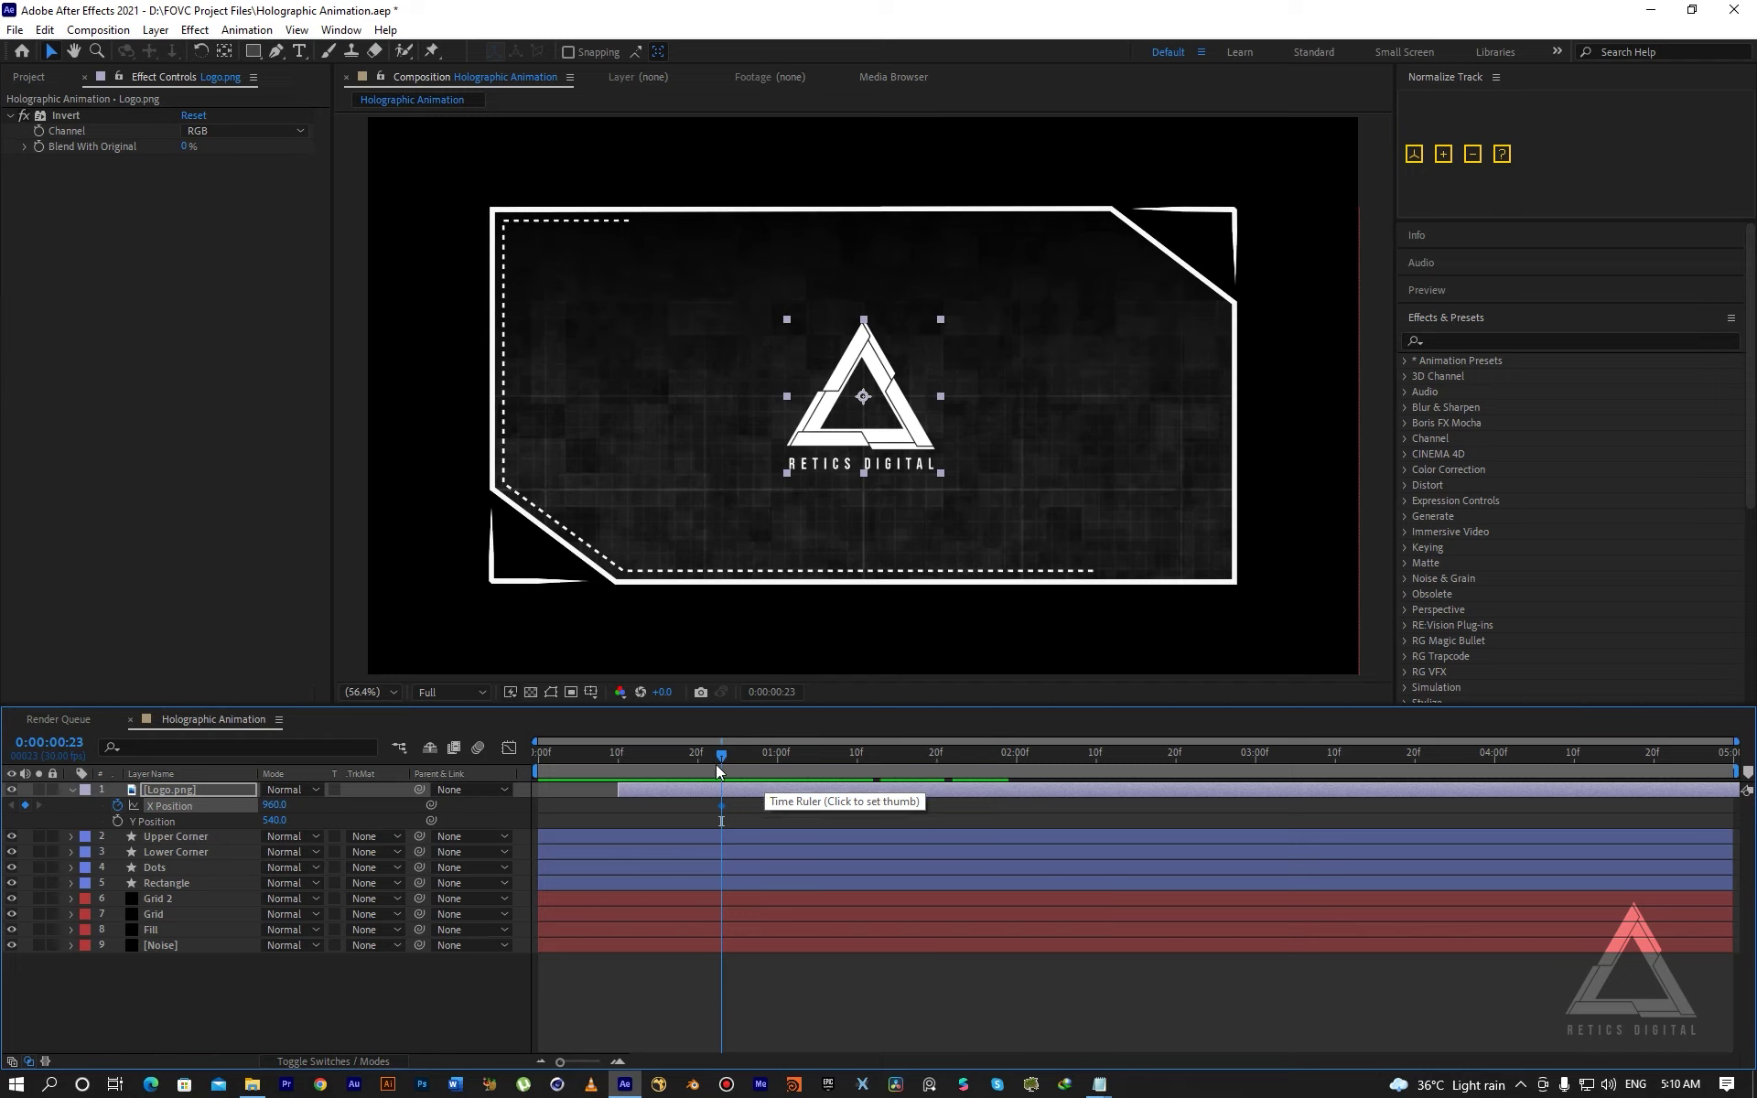
drag(722, 759, 809, 767)
drag(274, 804, 152, 833)
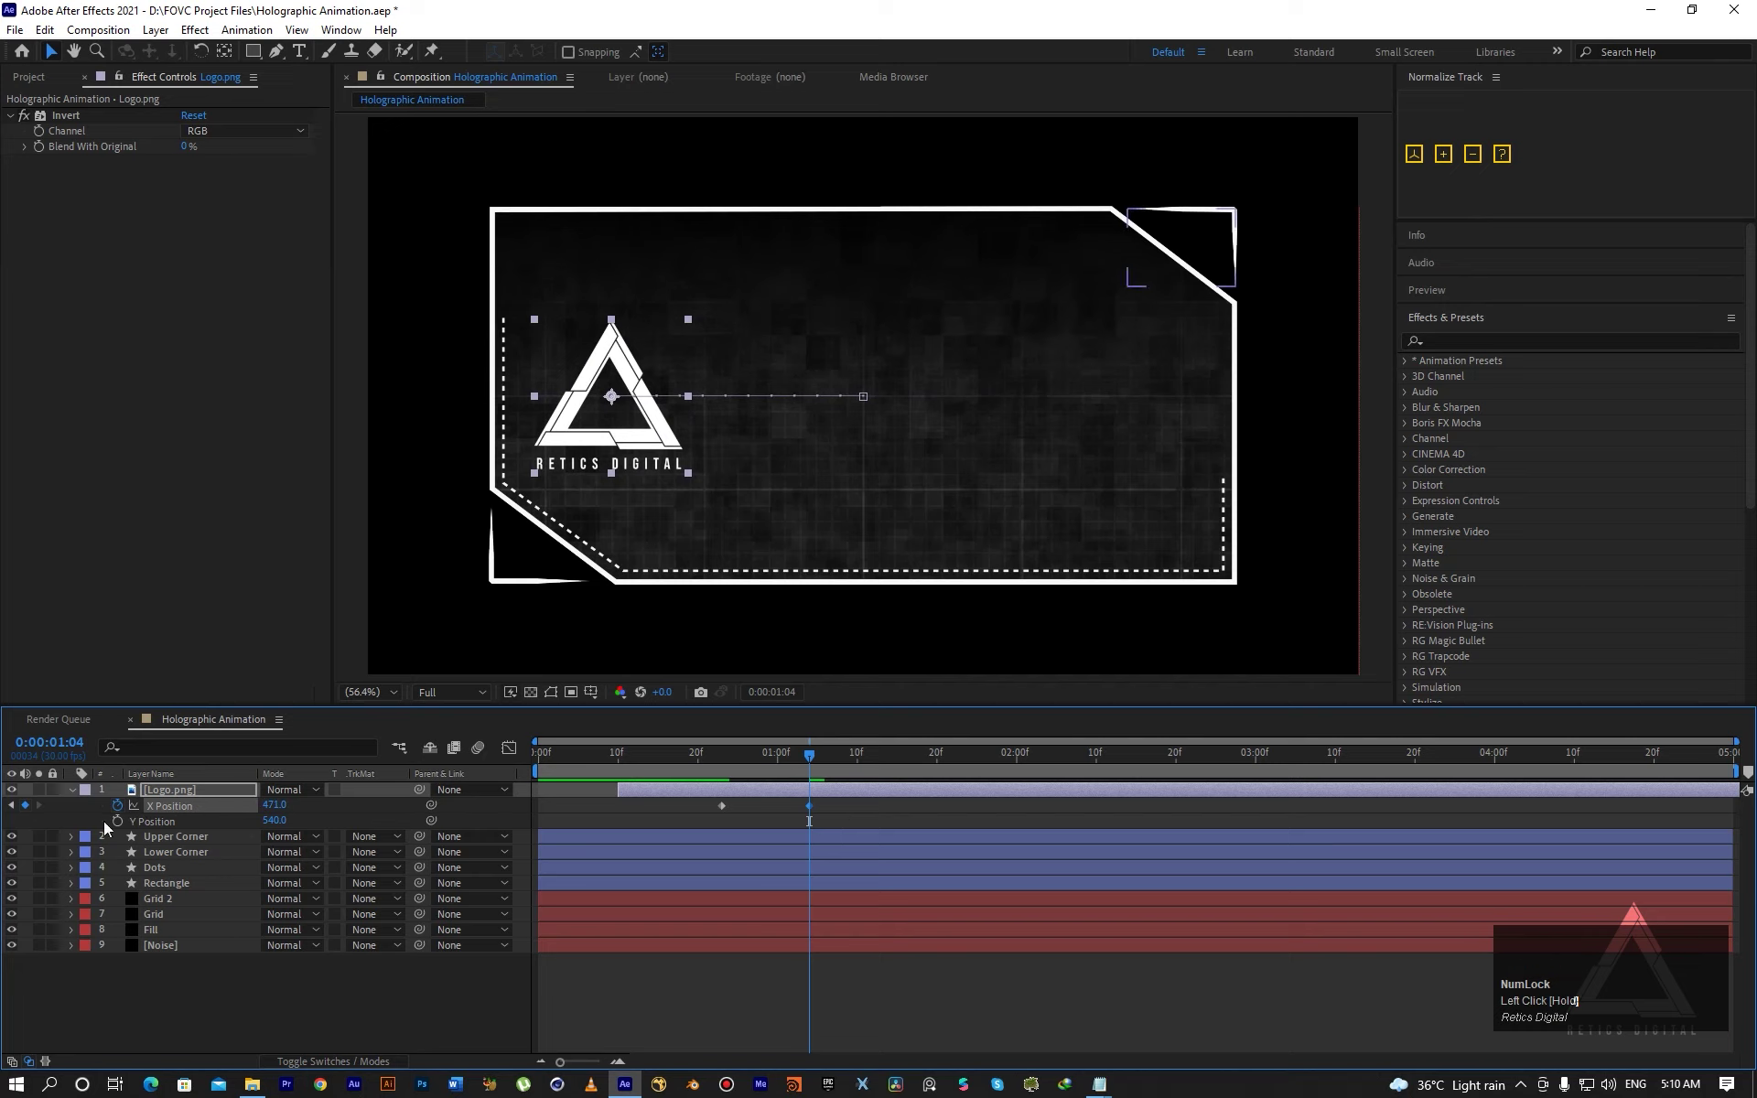
Keyframe the logo's Y Position at 0:00:01:04 and set it to about 369 at 0:00:01:10.
click(117, 821)
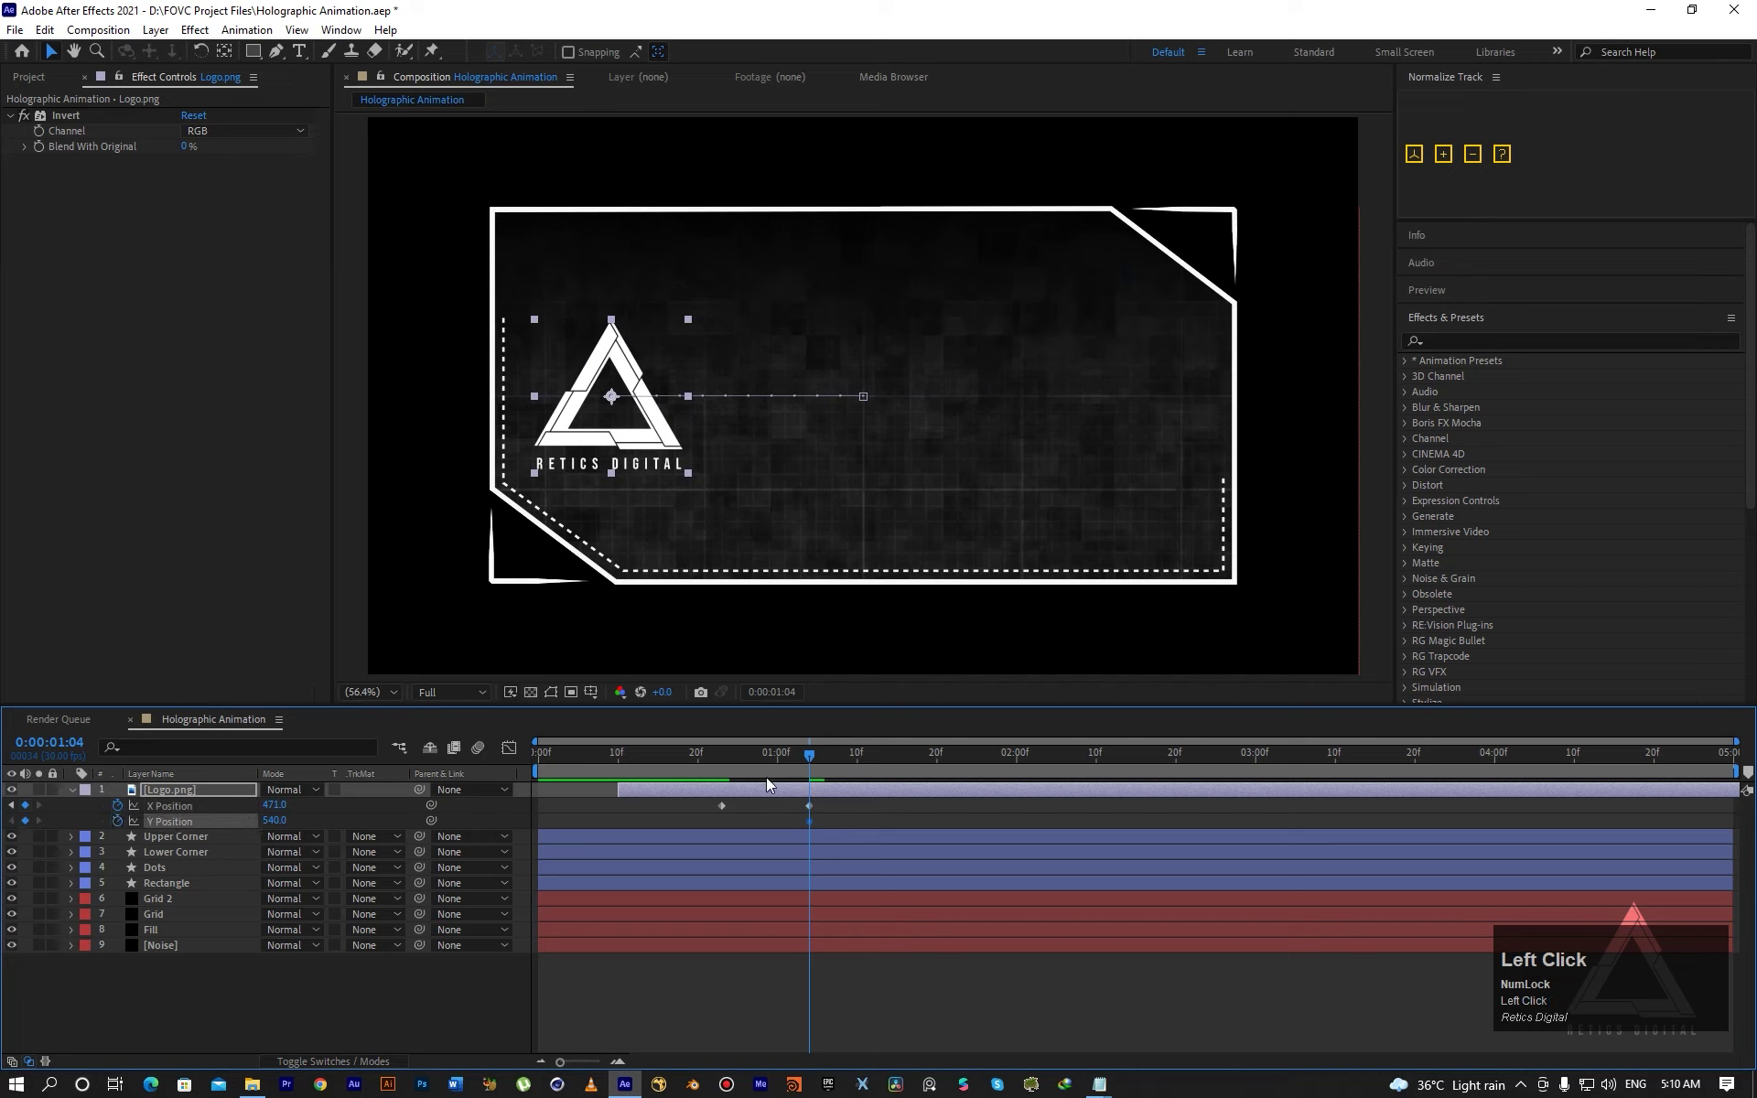
drag(818, 756, 861, 764)
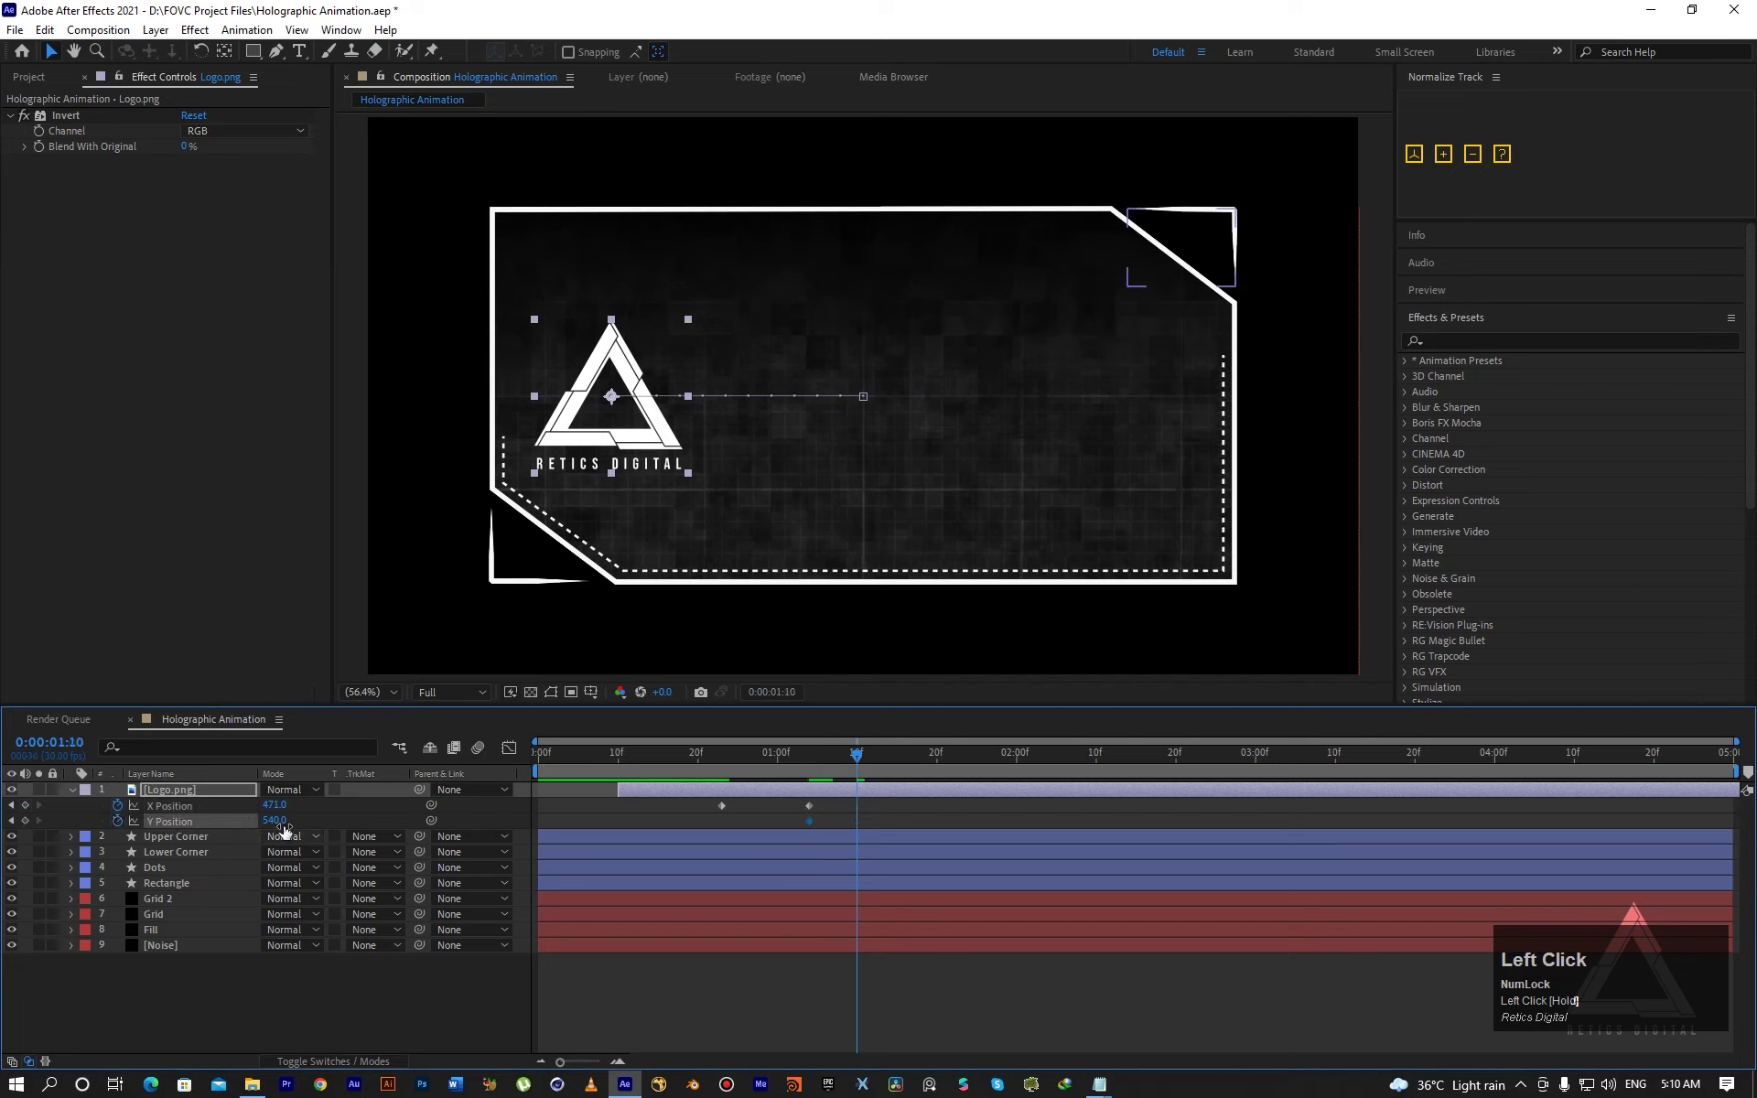
drag(275, 820, 120, 823)
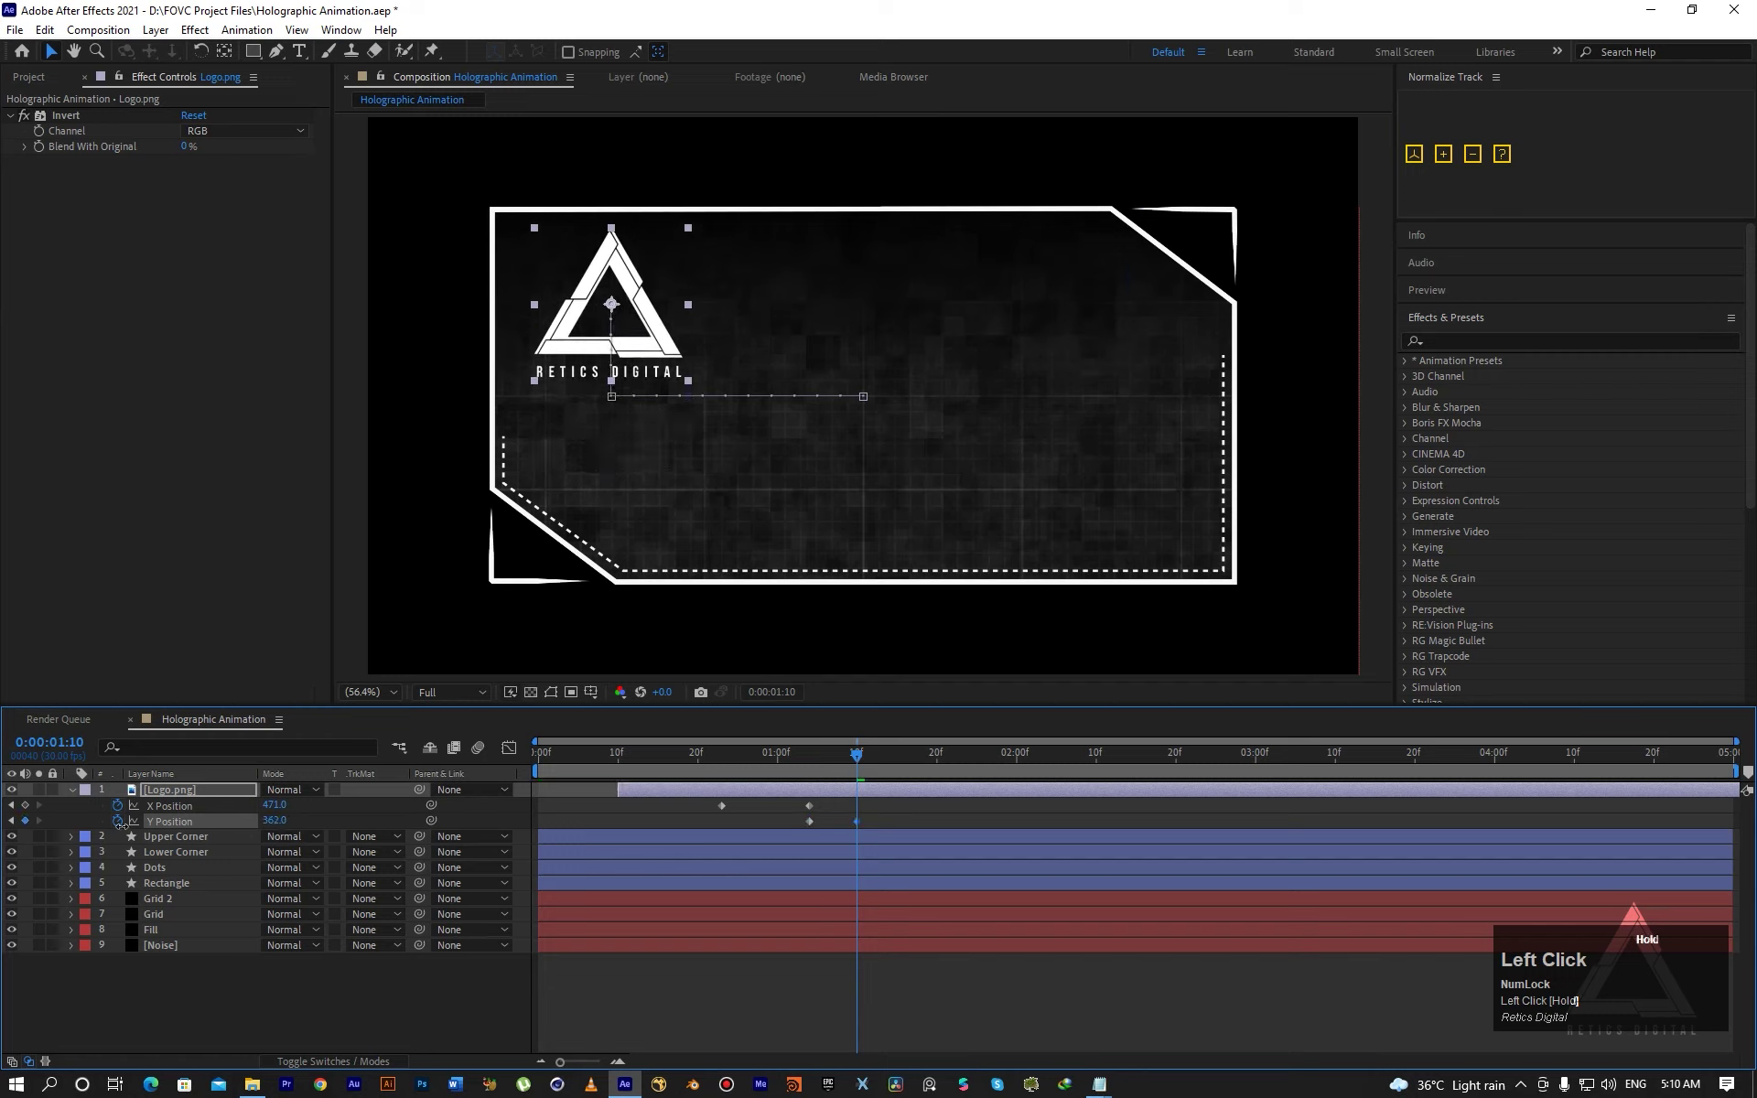
Preview the logo's full movement from near the start of the timeline and select the Logo.png layer.
drag(810, 761, 569, 772)
key(space)
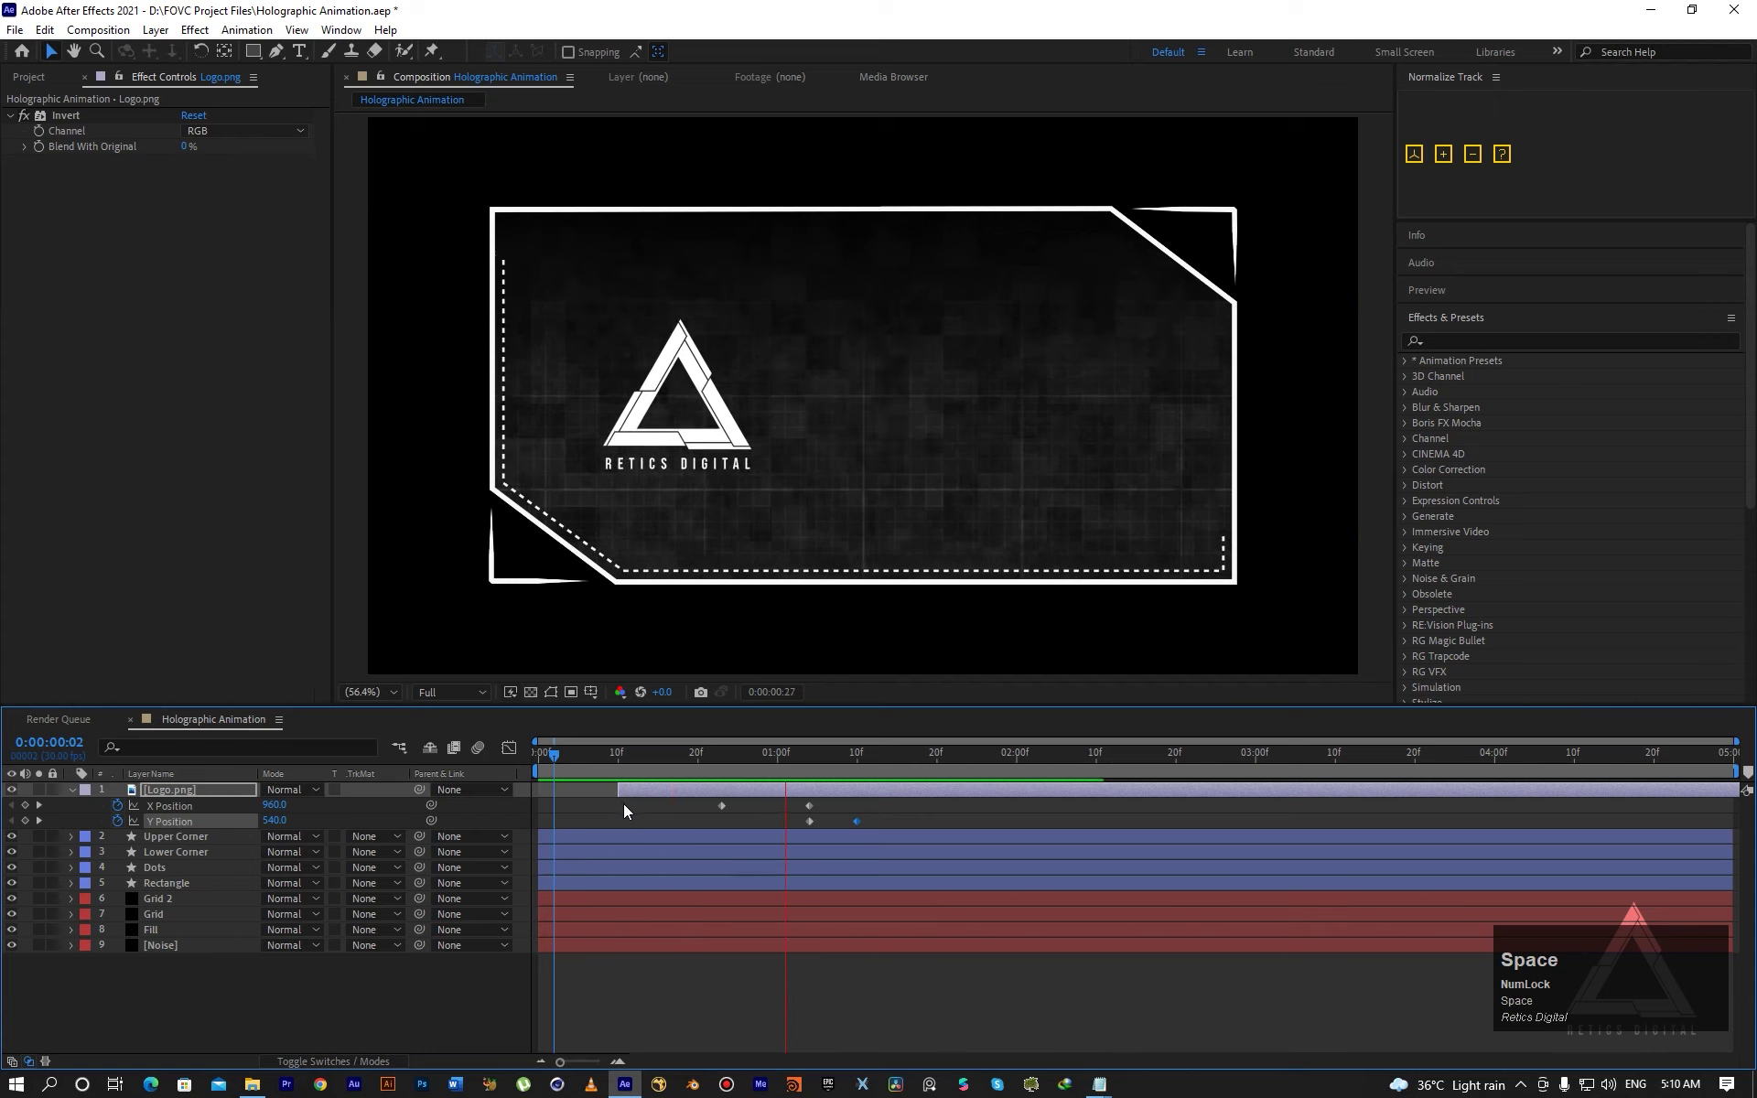
key(space)
drag(842, 764, 583, 771)
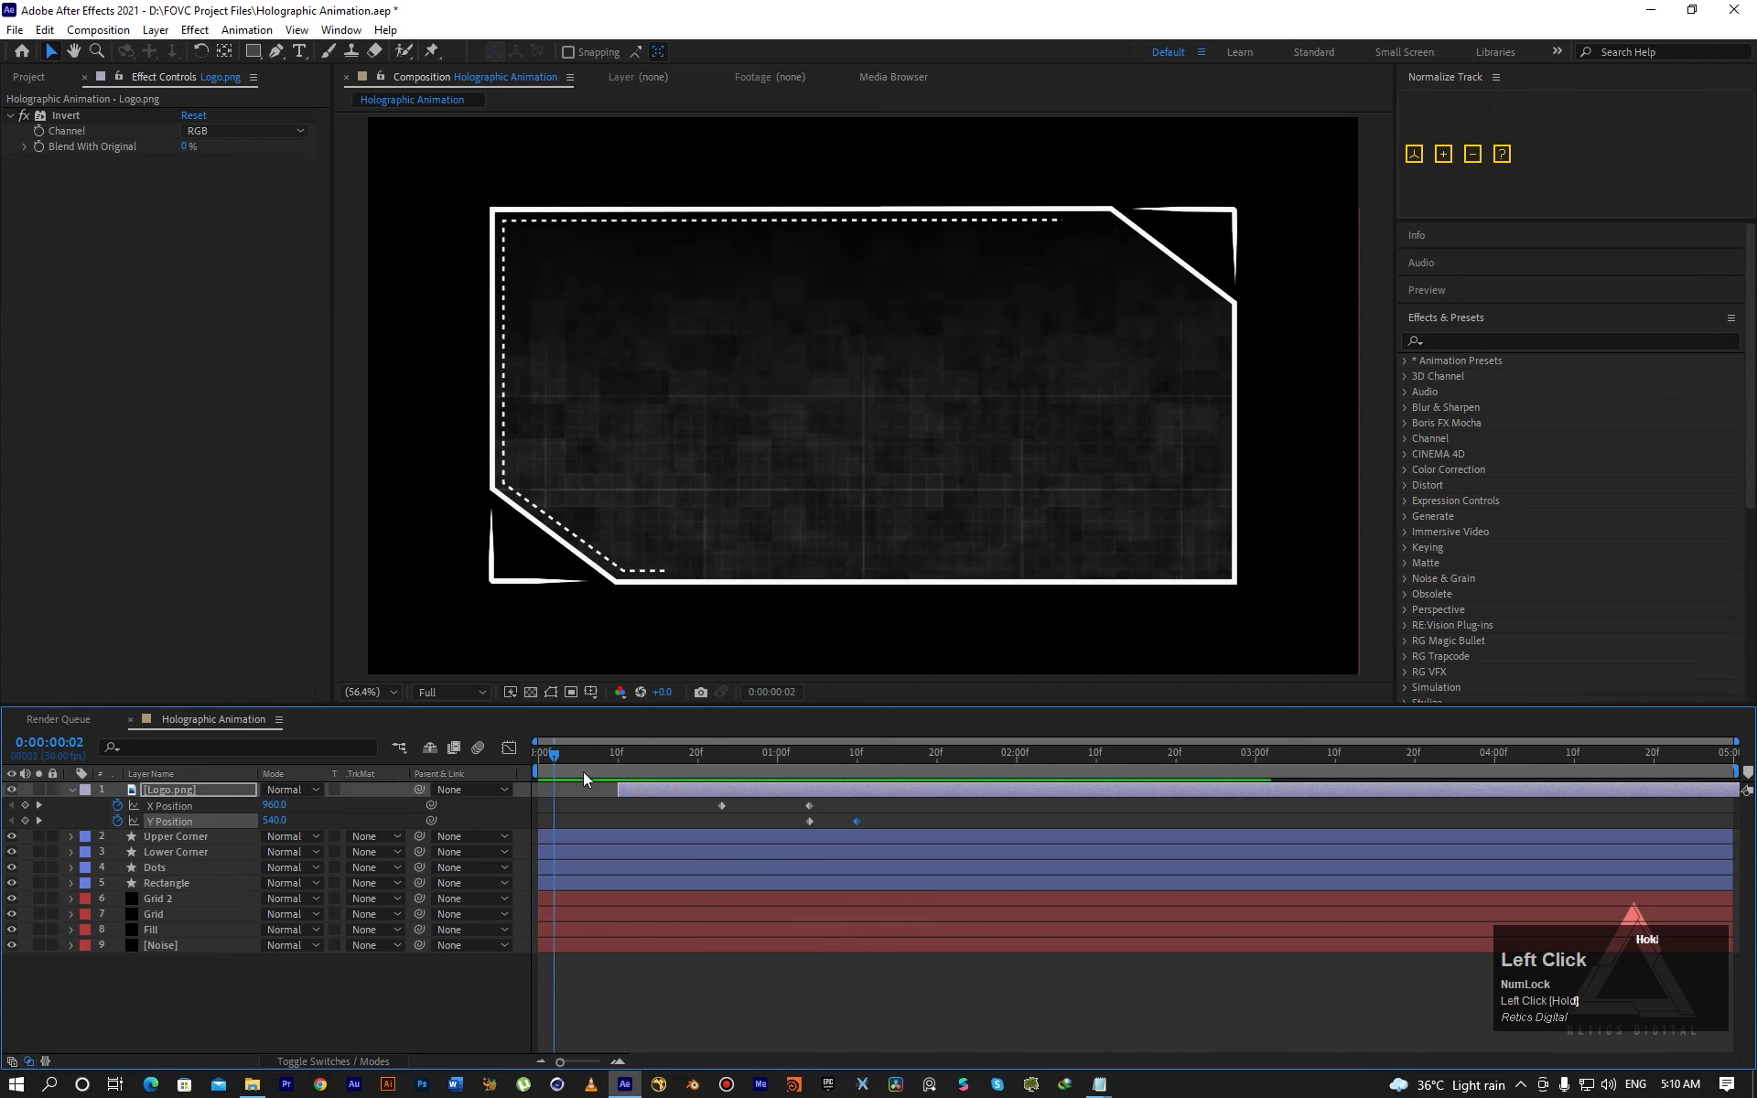
key(space)
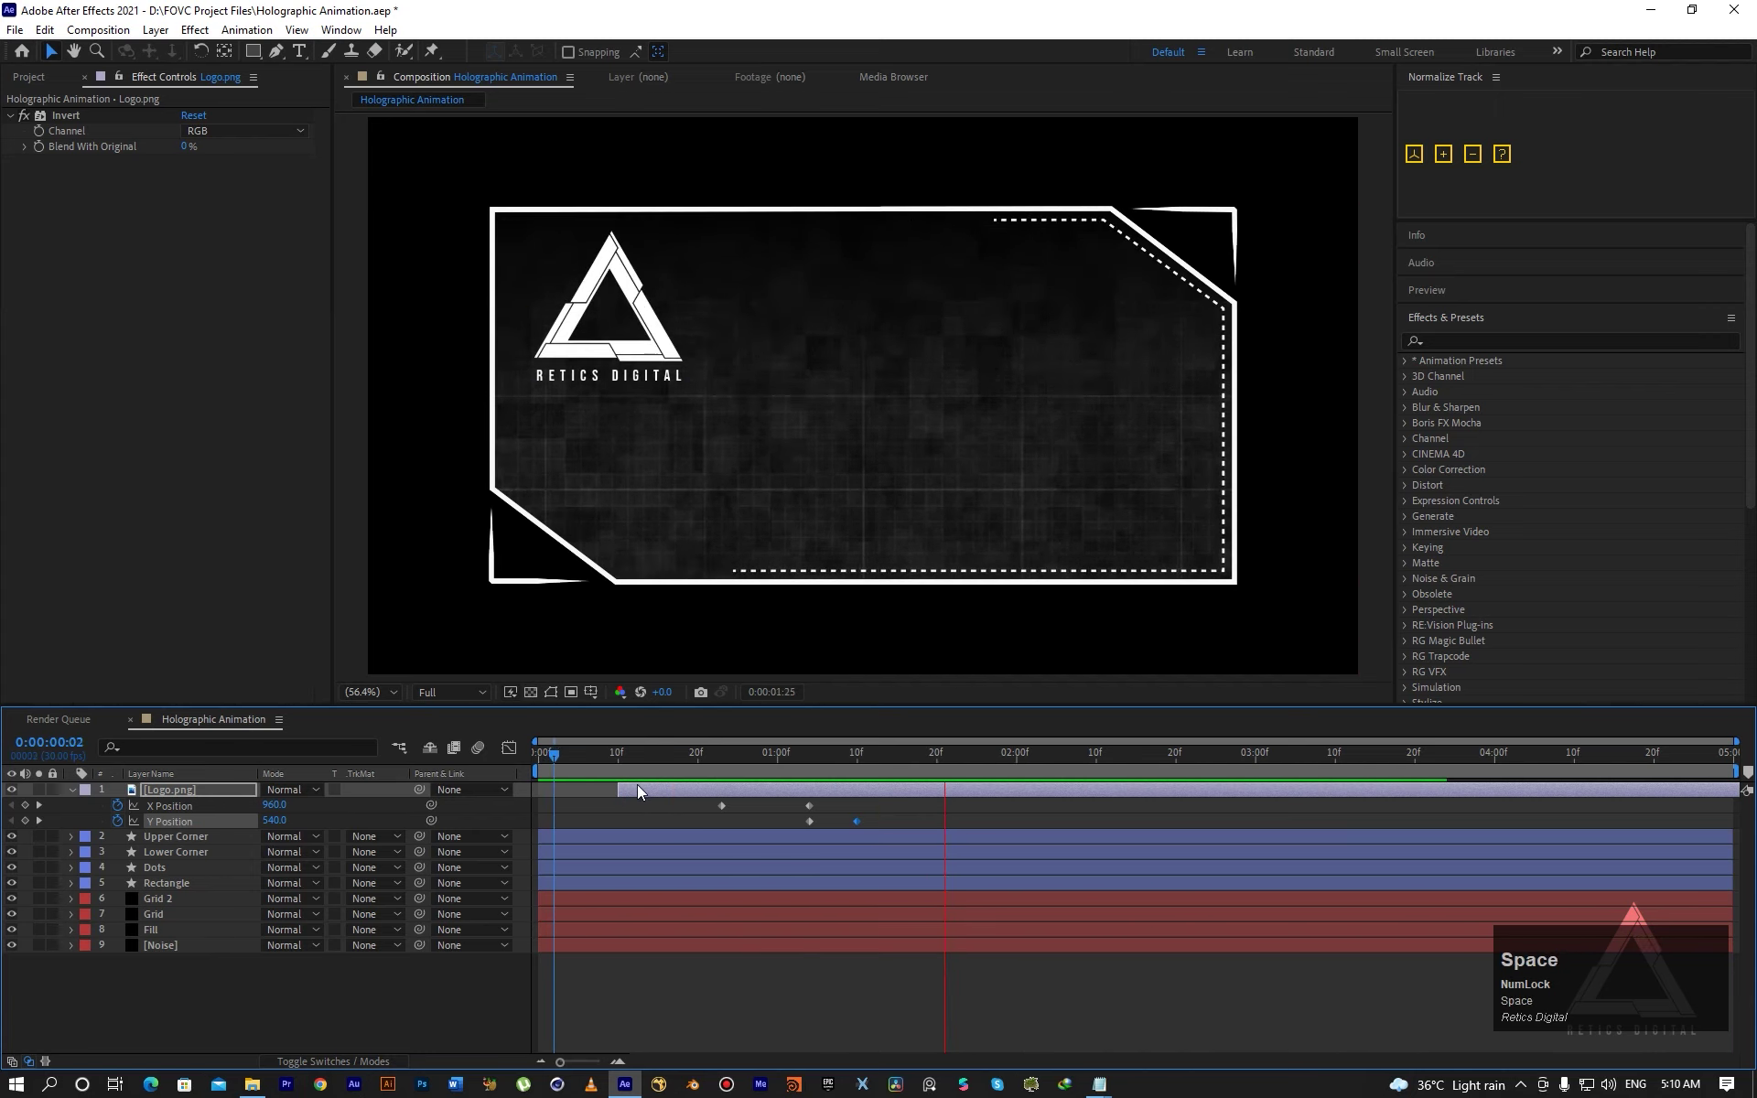
key(space)
click(157, 793)
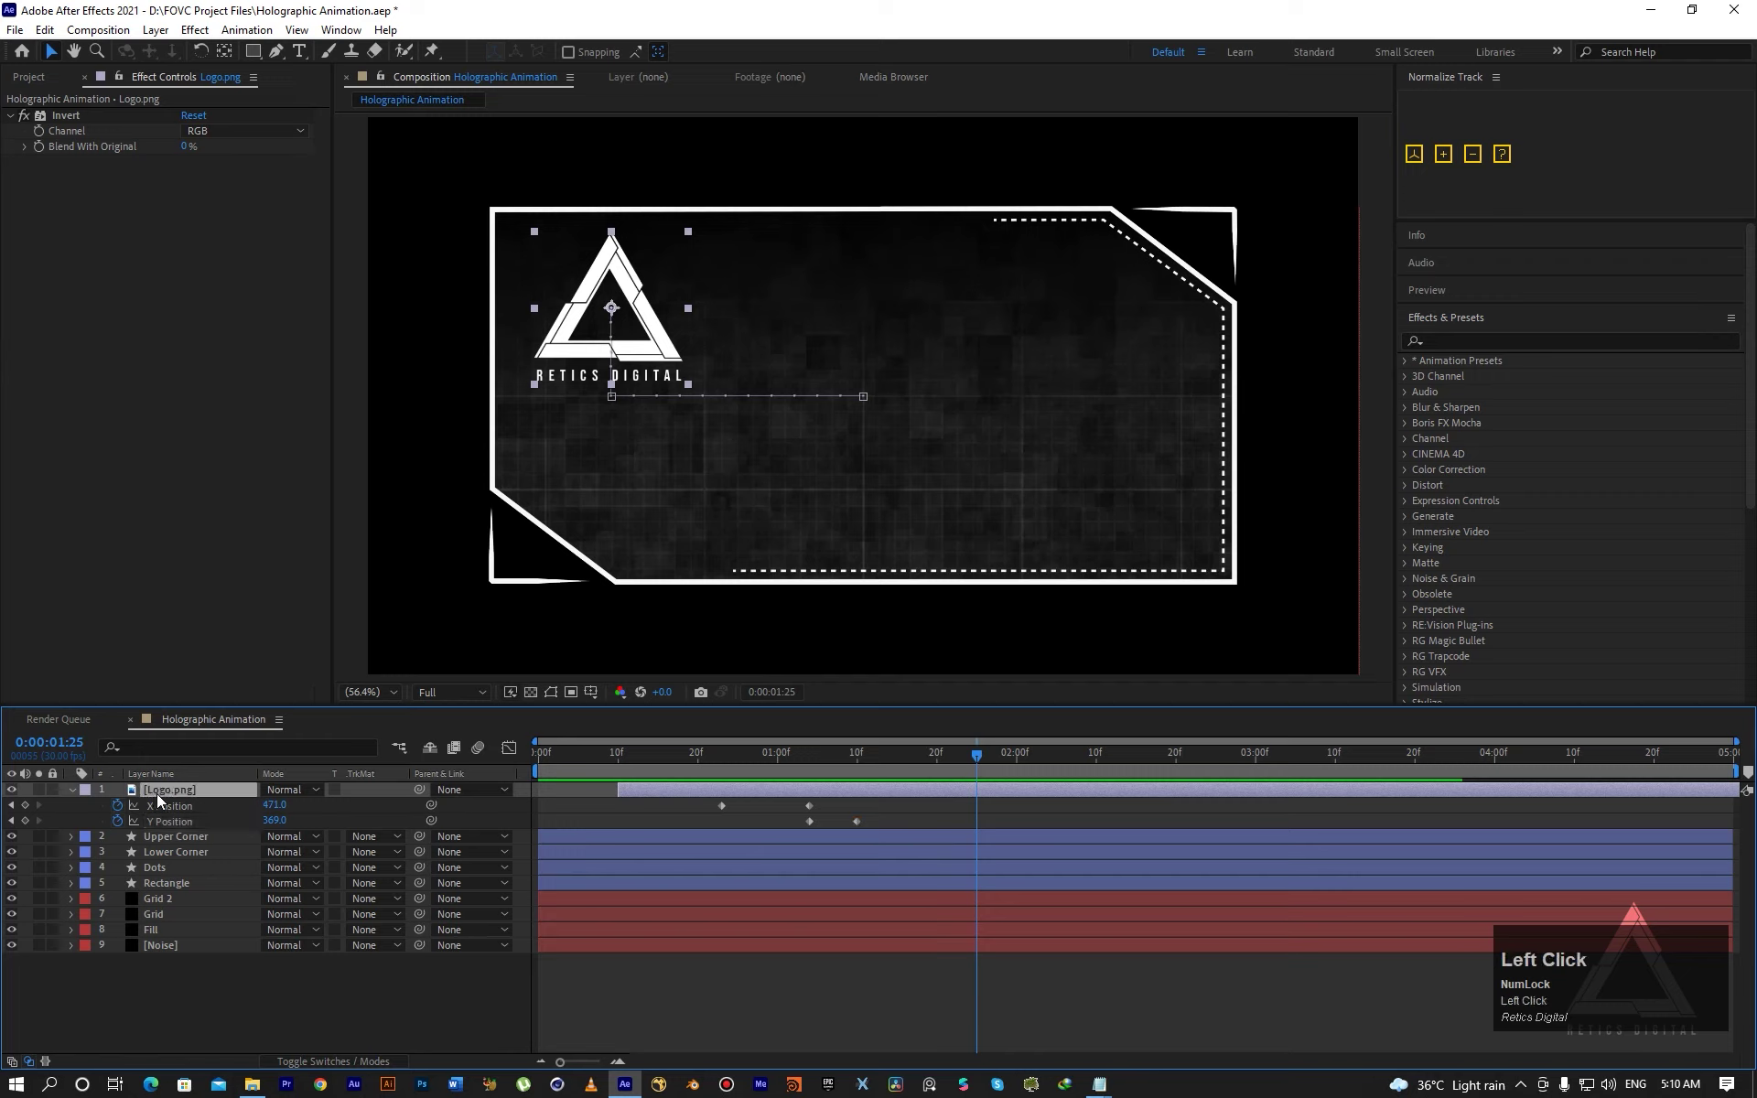
Collapse the Logo.png layer's keyframes and add a white text layer reading "retics digital" in the panel's upper area.
key(u)
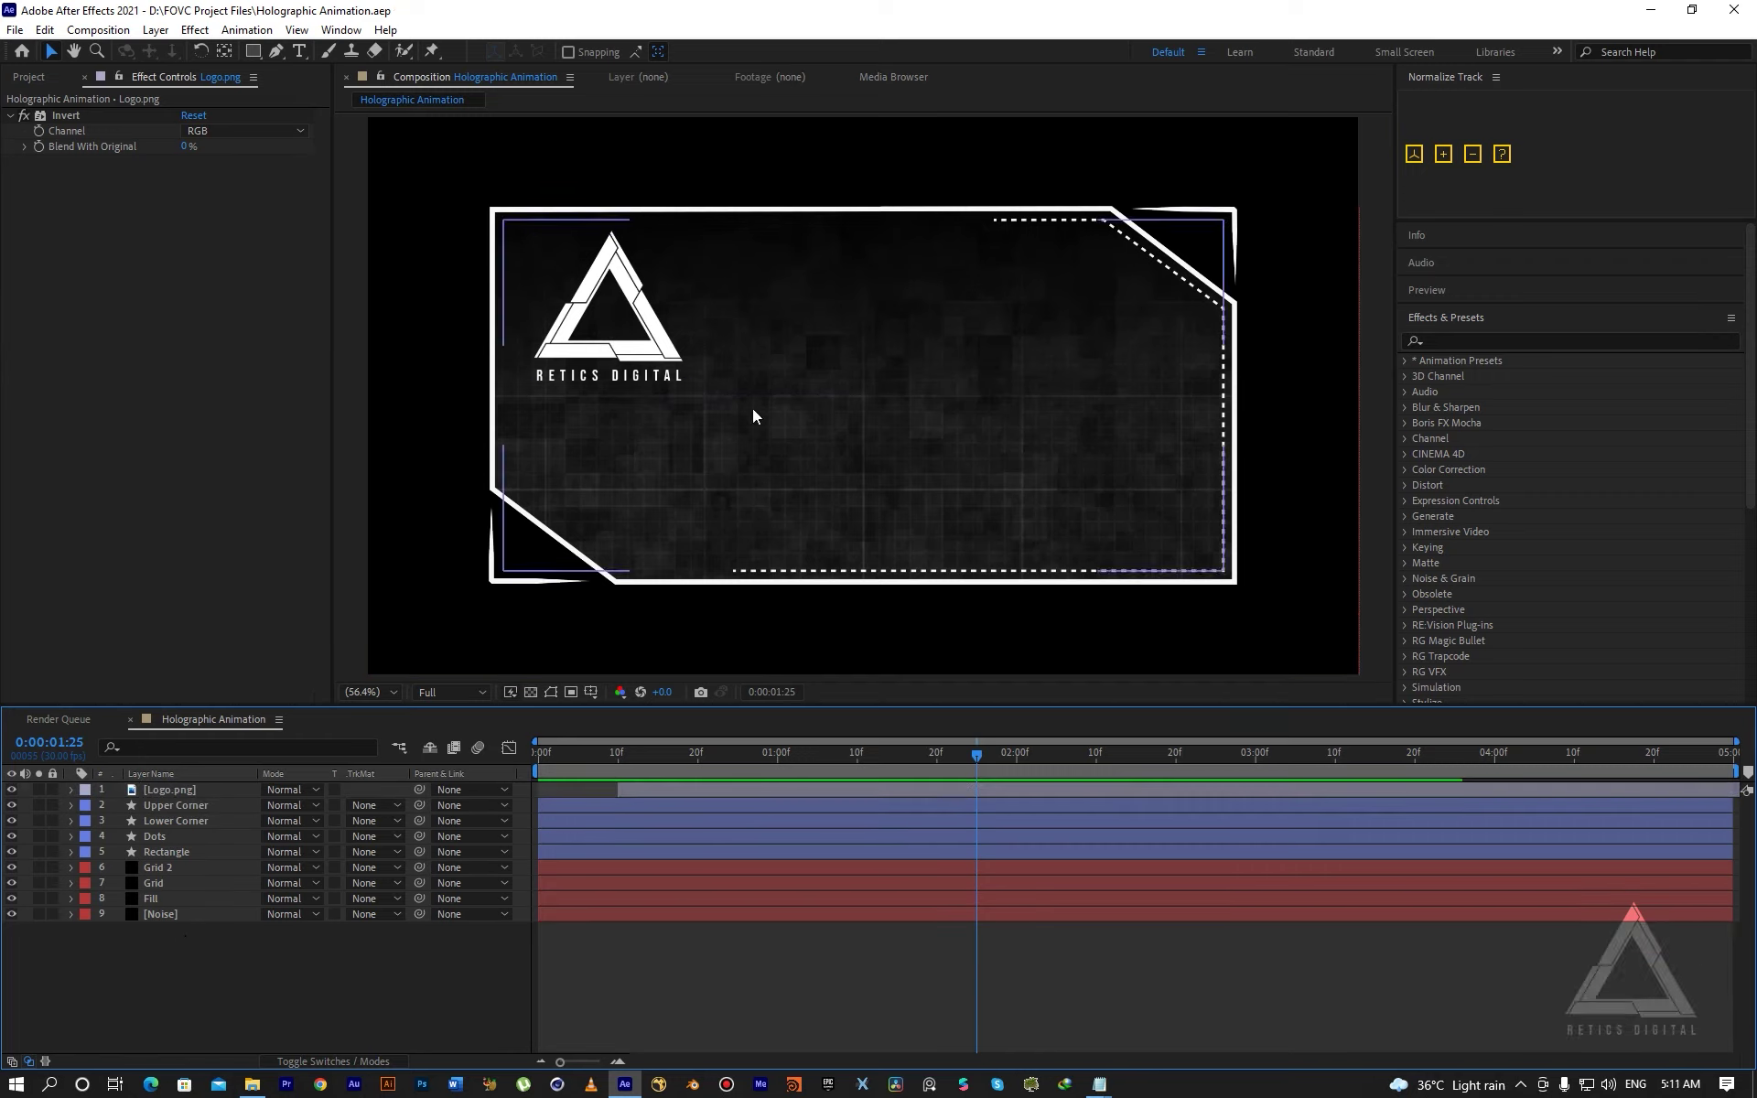
click(300, 55)
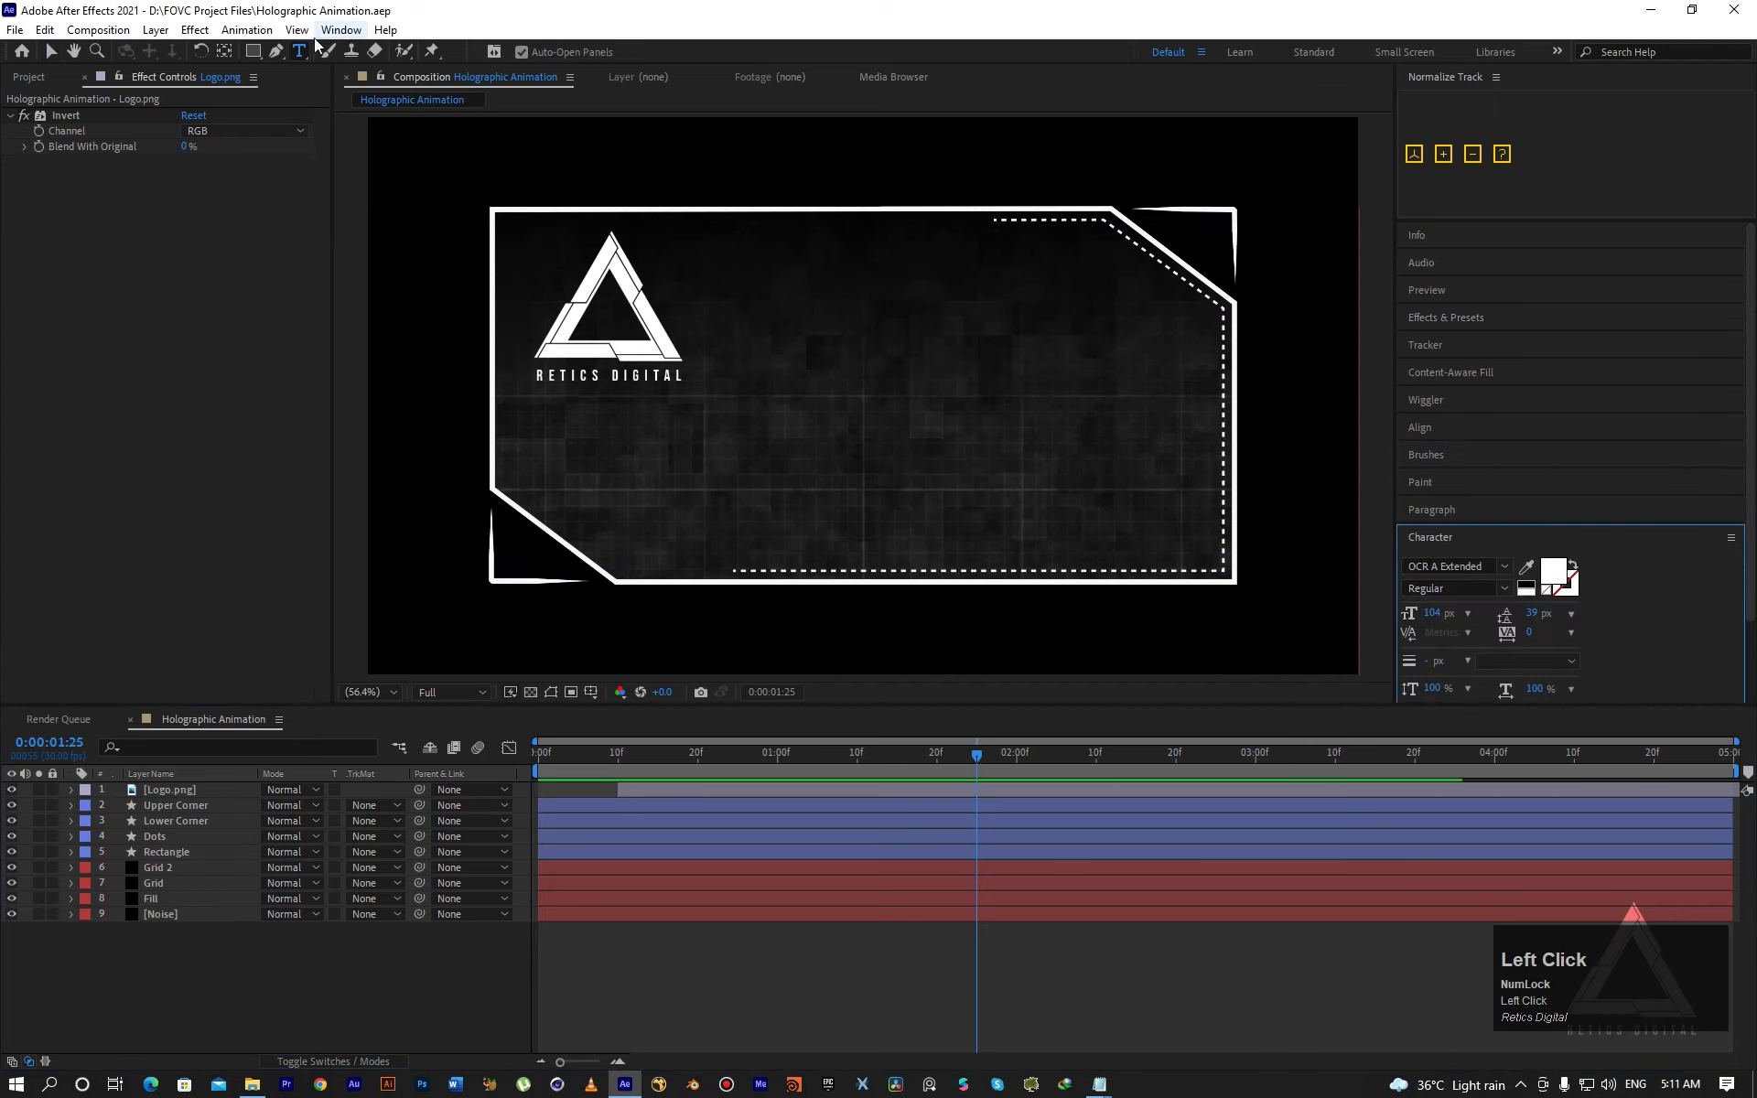
click(1435, 525)
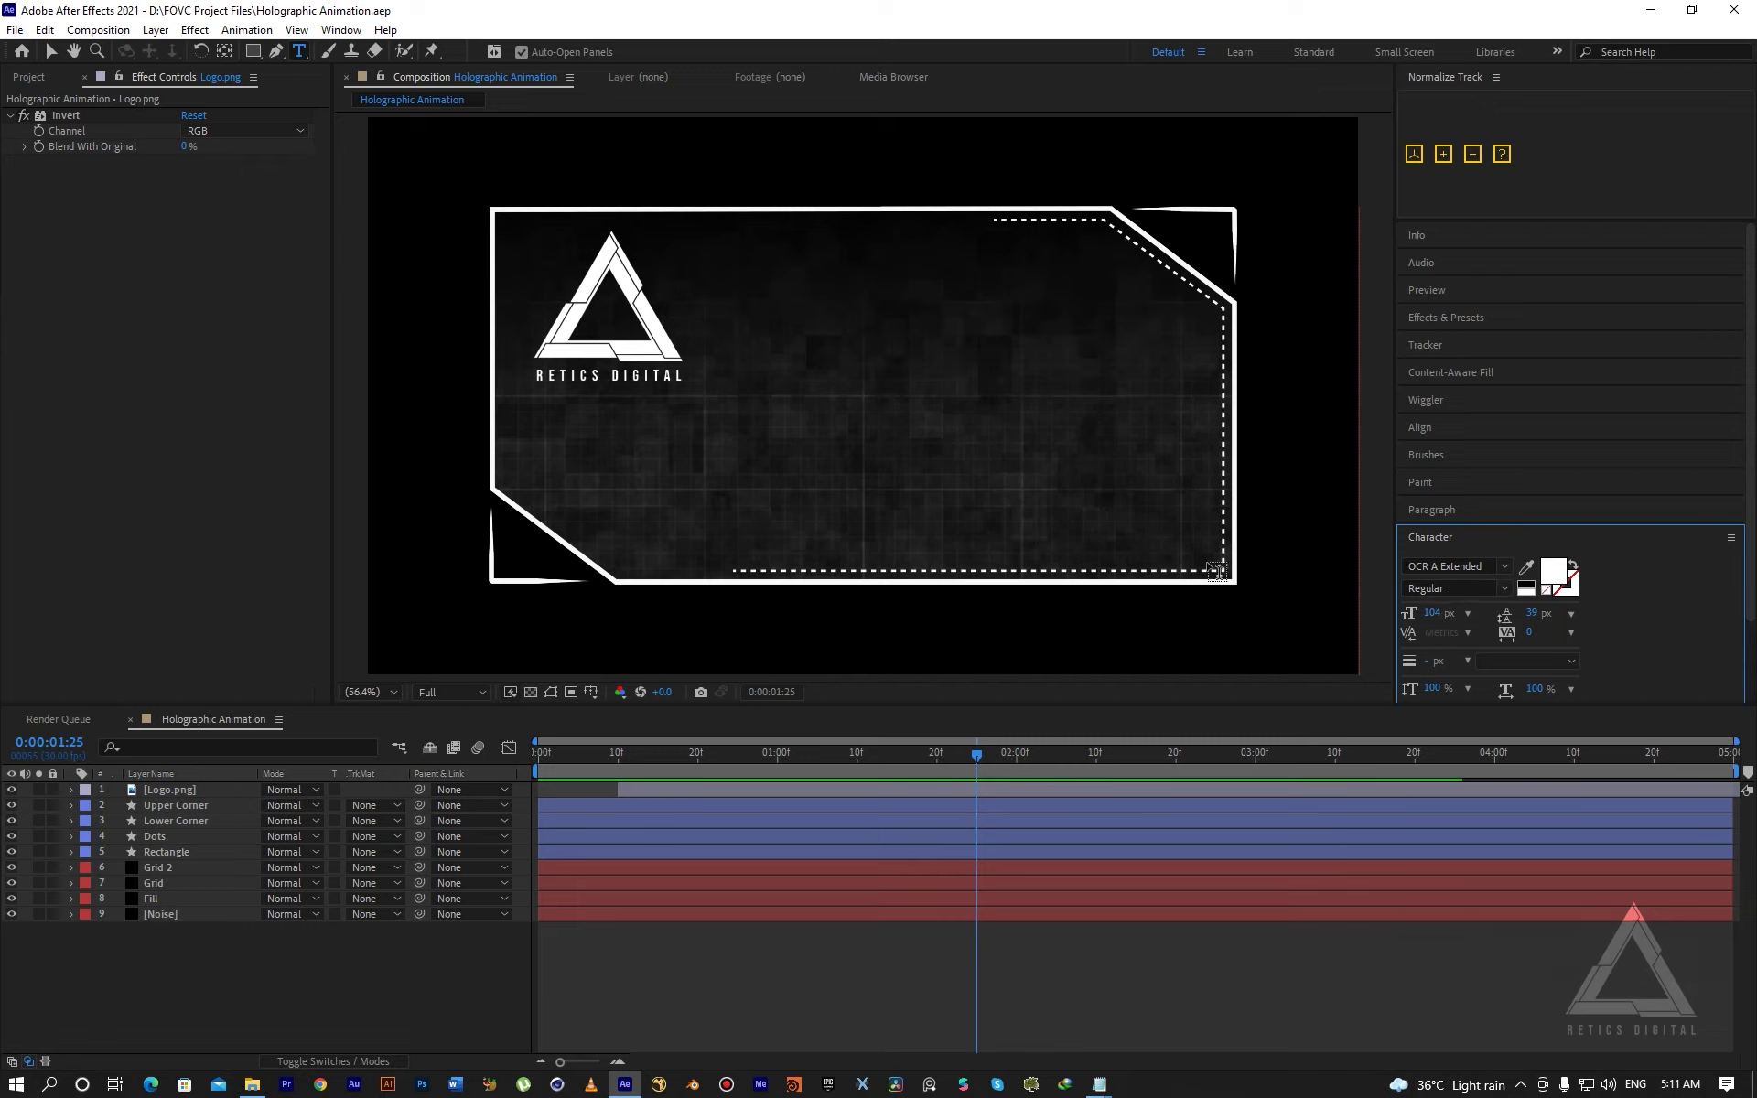
click(776, 297)
text(retics digg)
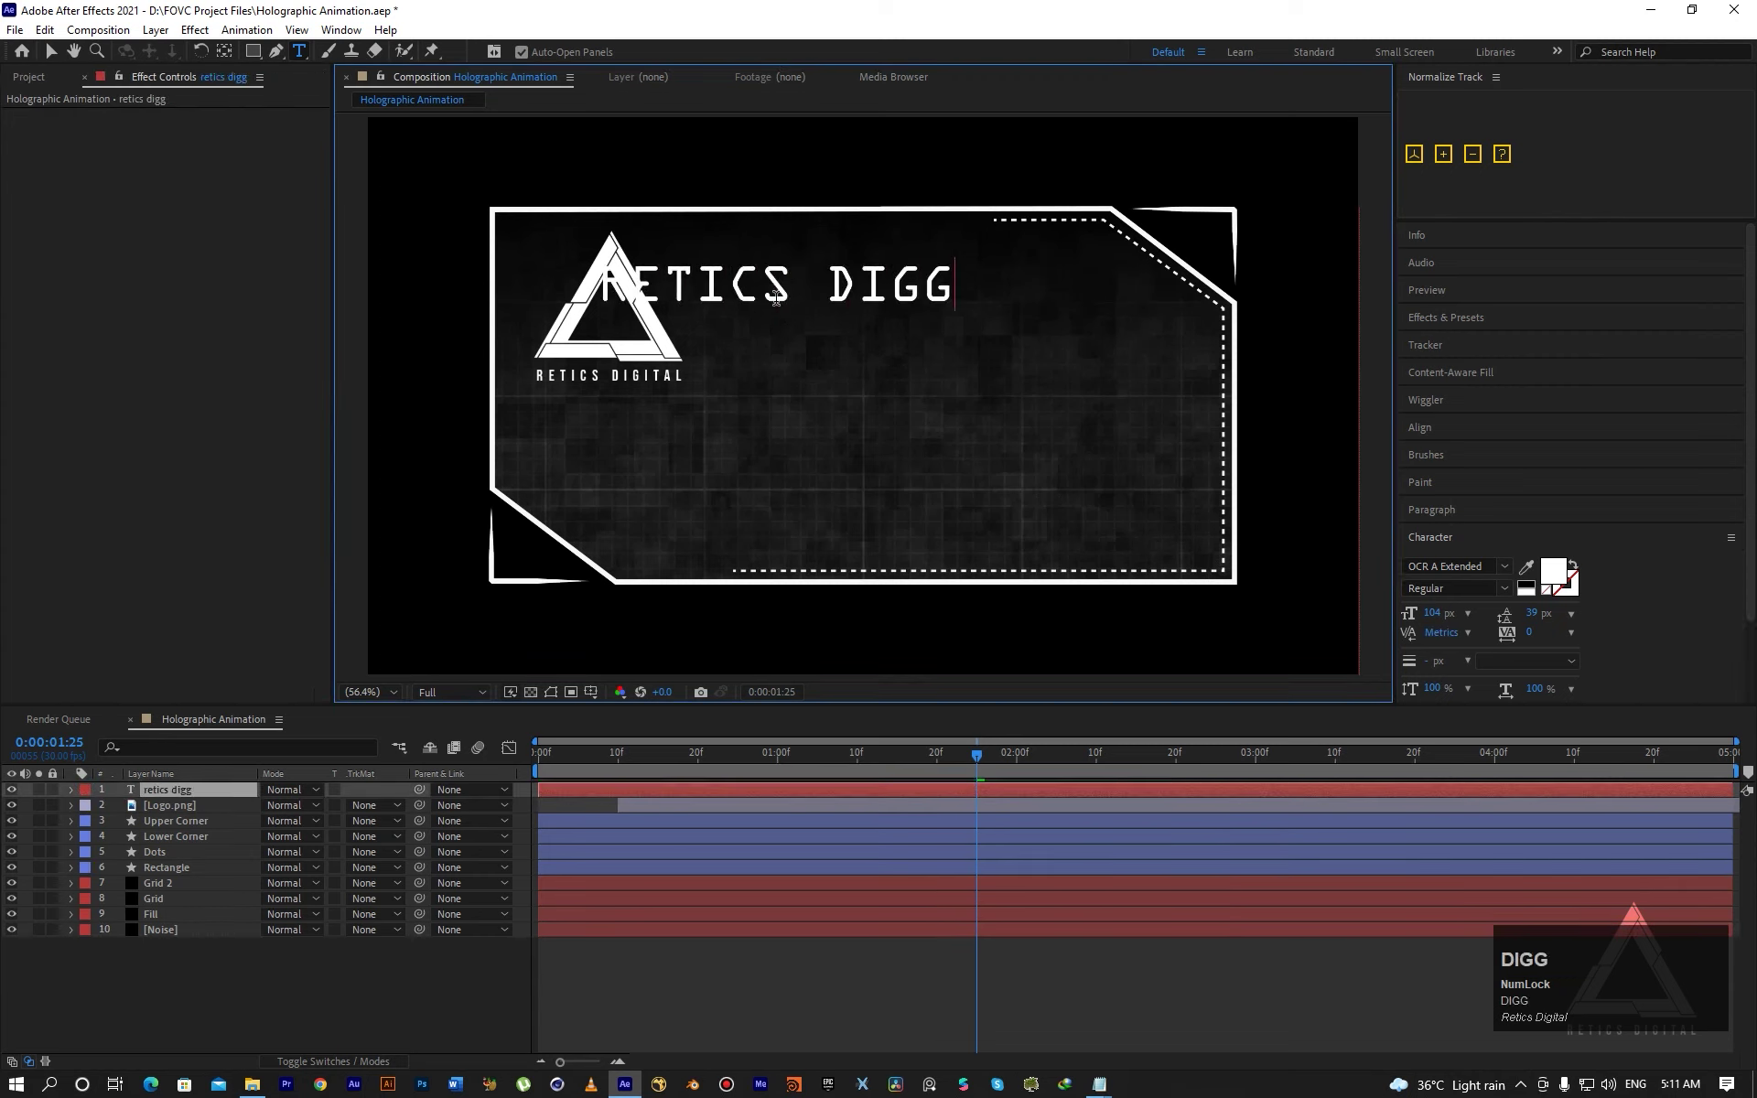
key(BackSpace)
text(ital)
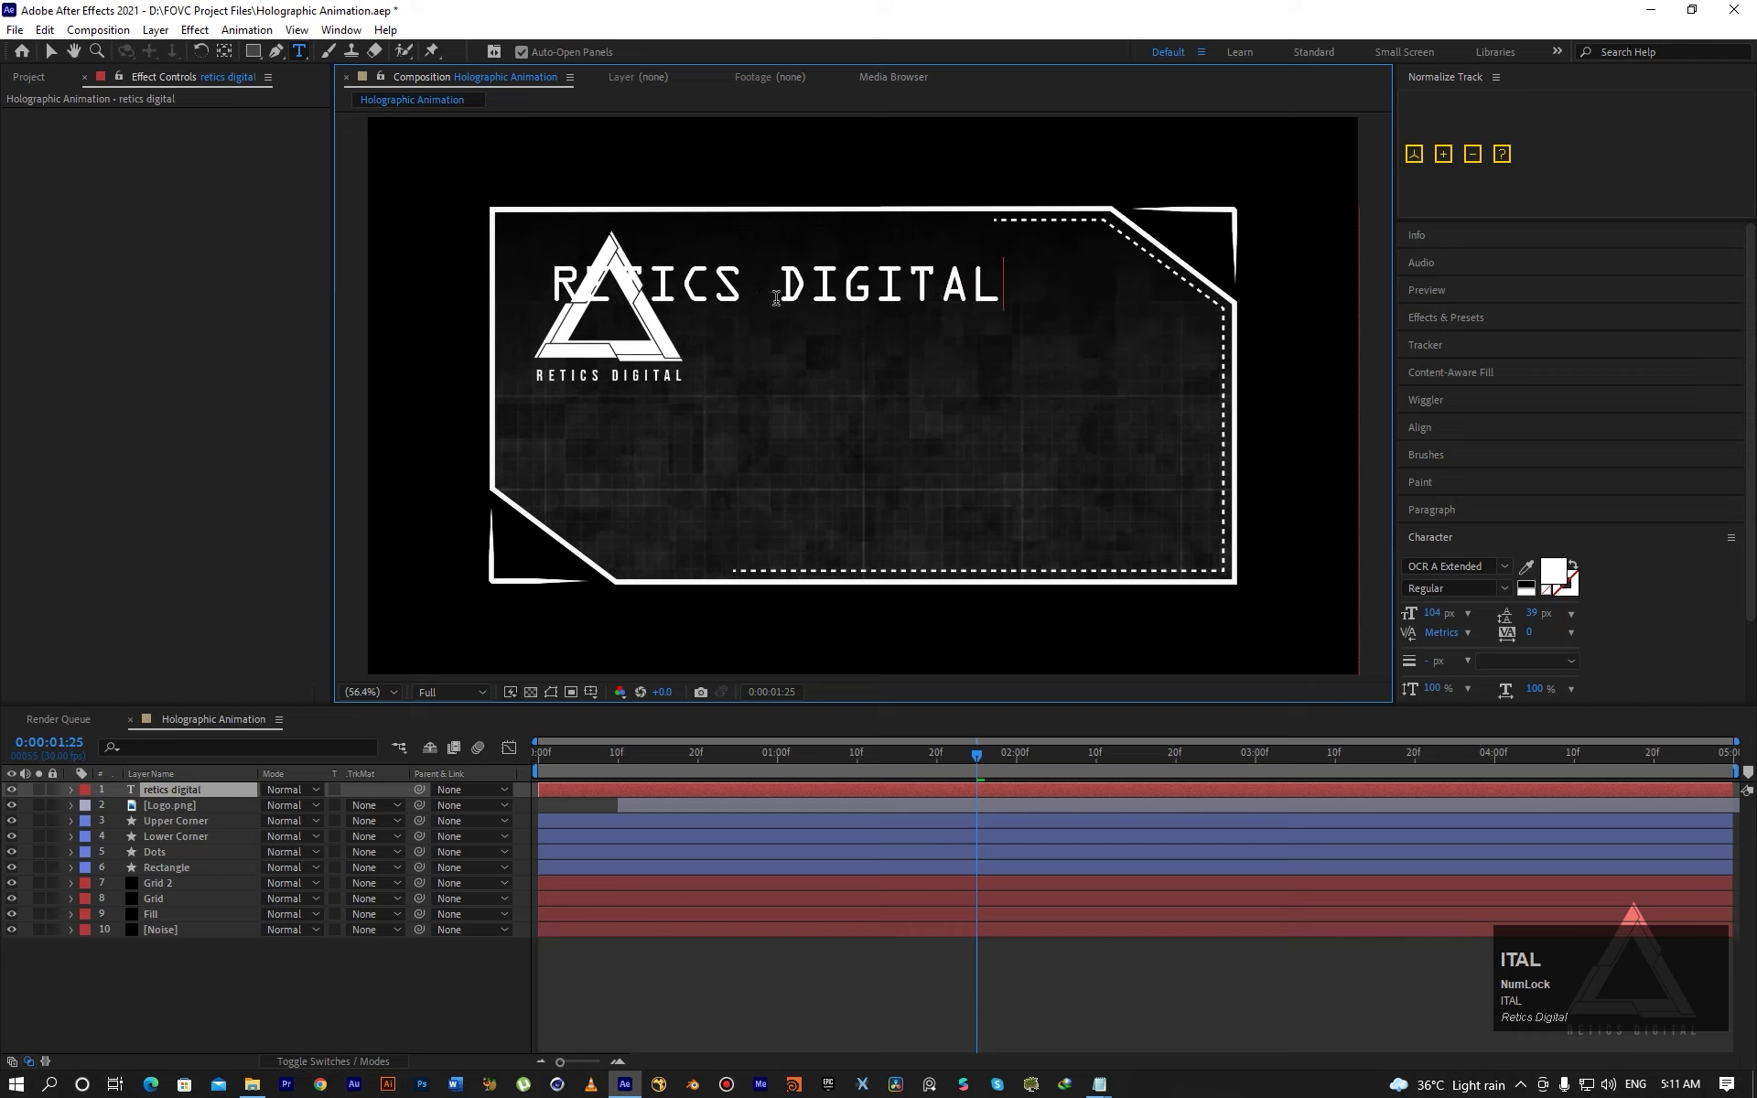
click(50, 51)
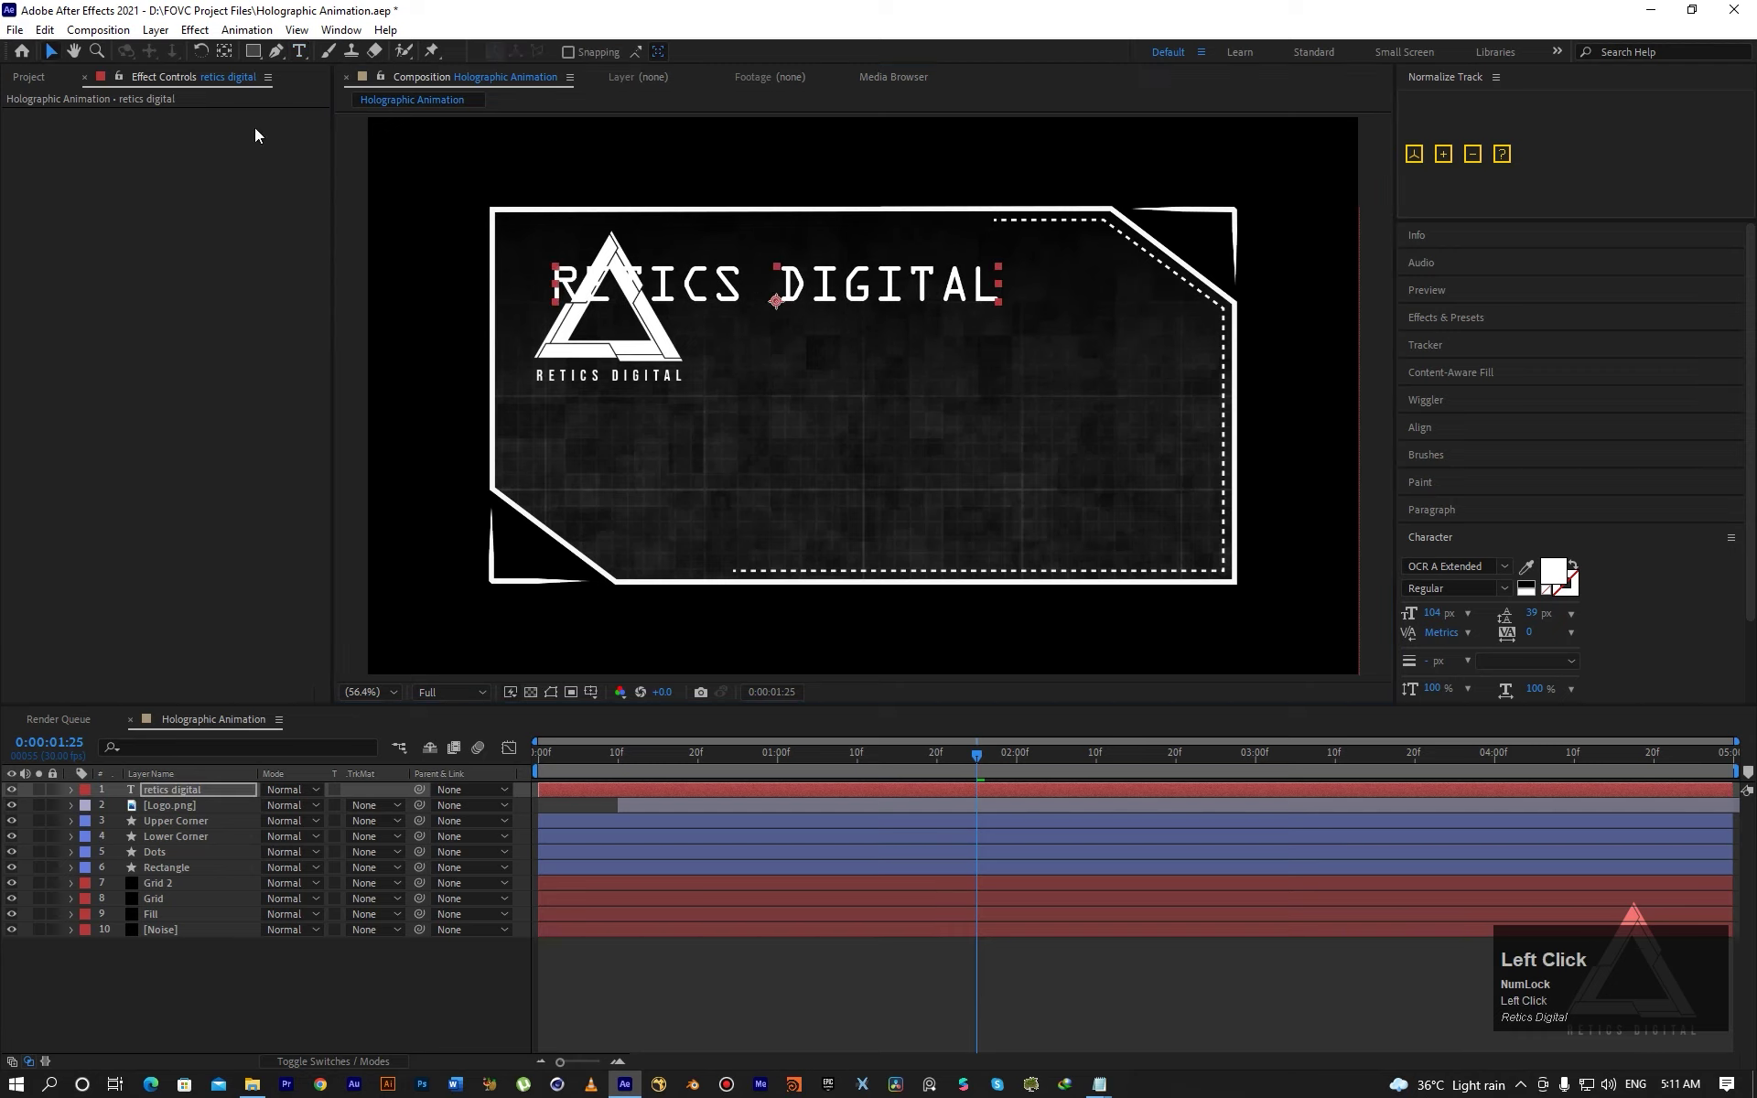
Move the "retics digital" heading to the right of the logo and line it up with the proportional grid turned on.
drag(776, 304, 929, 302)
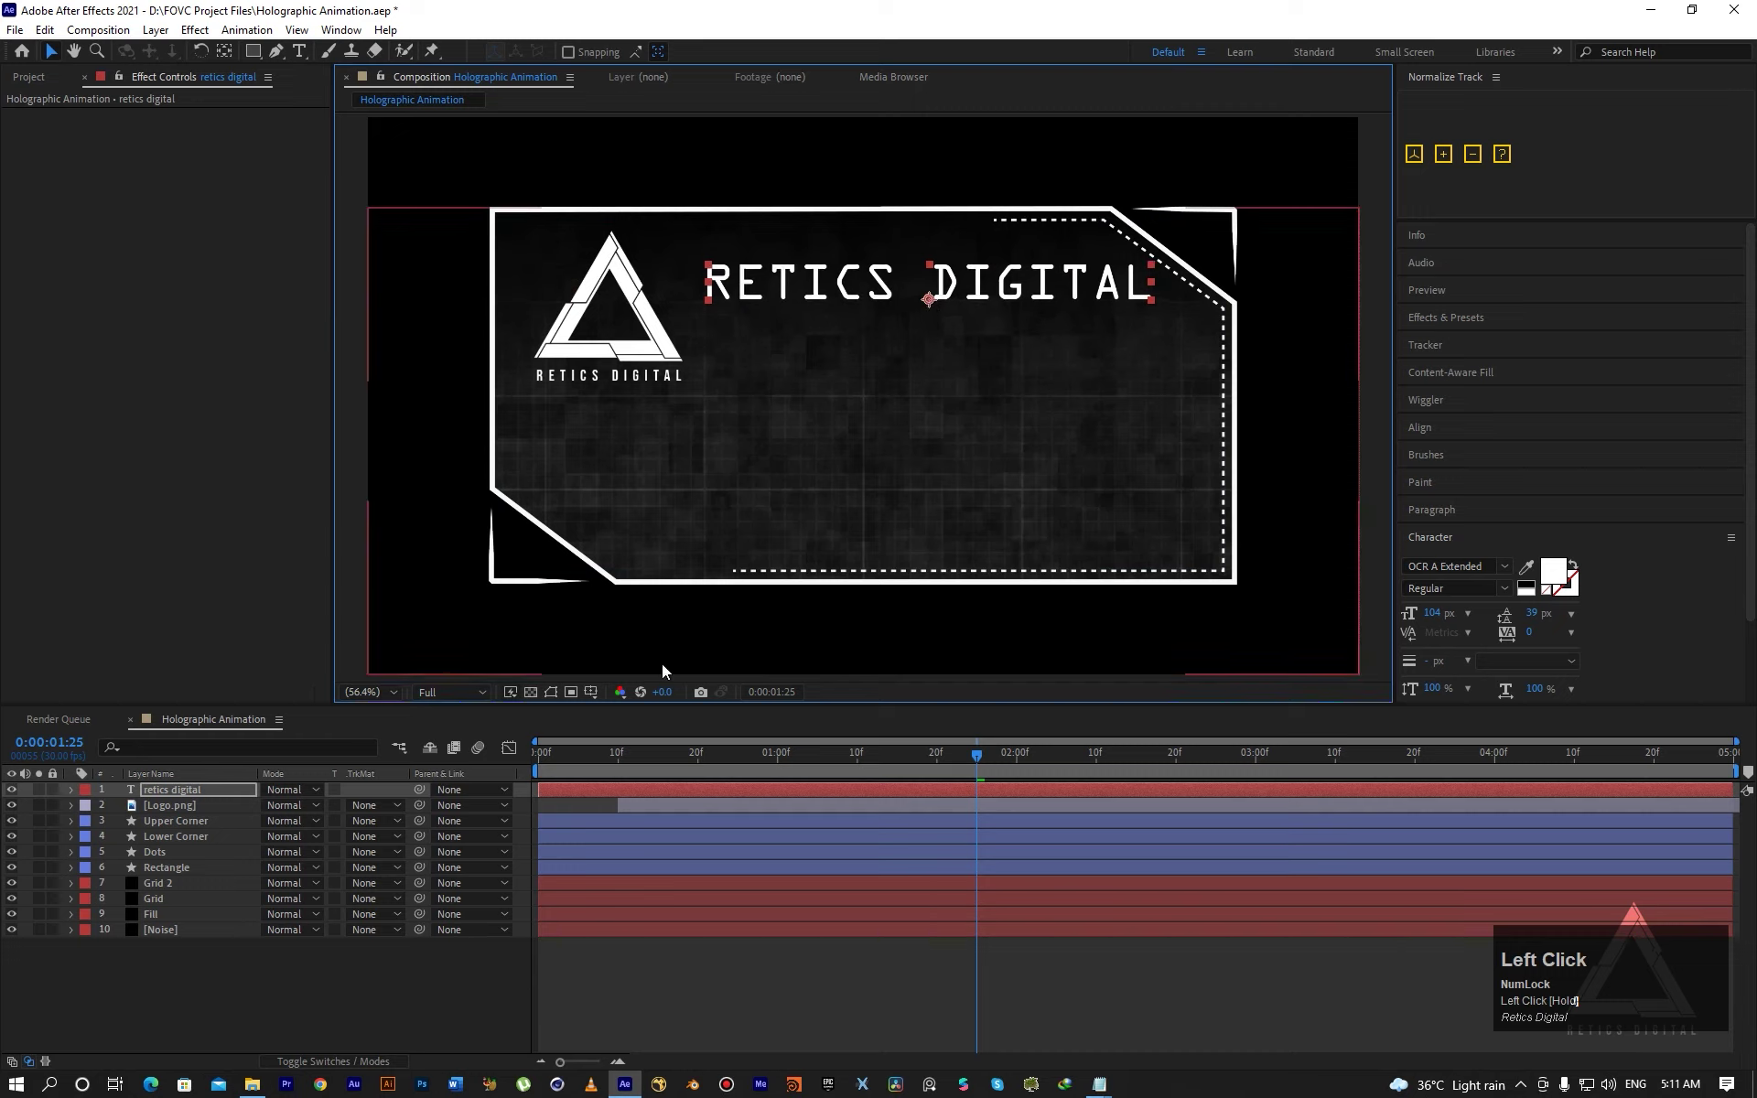
click(591, 692)
click(654, 733)
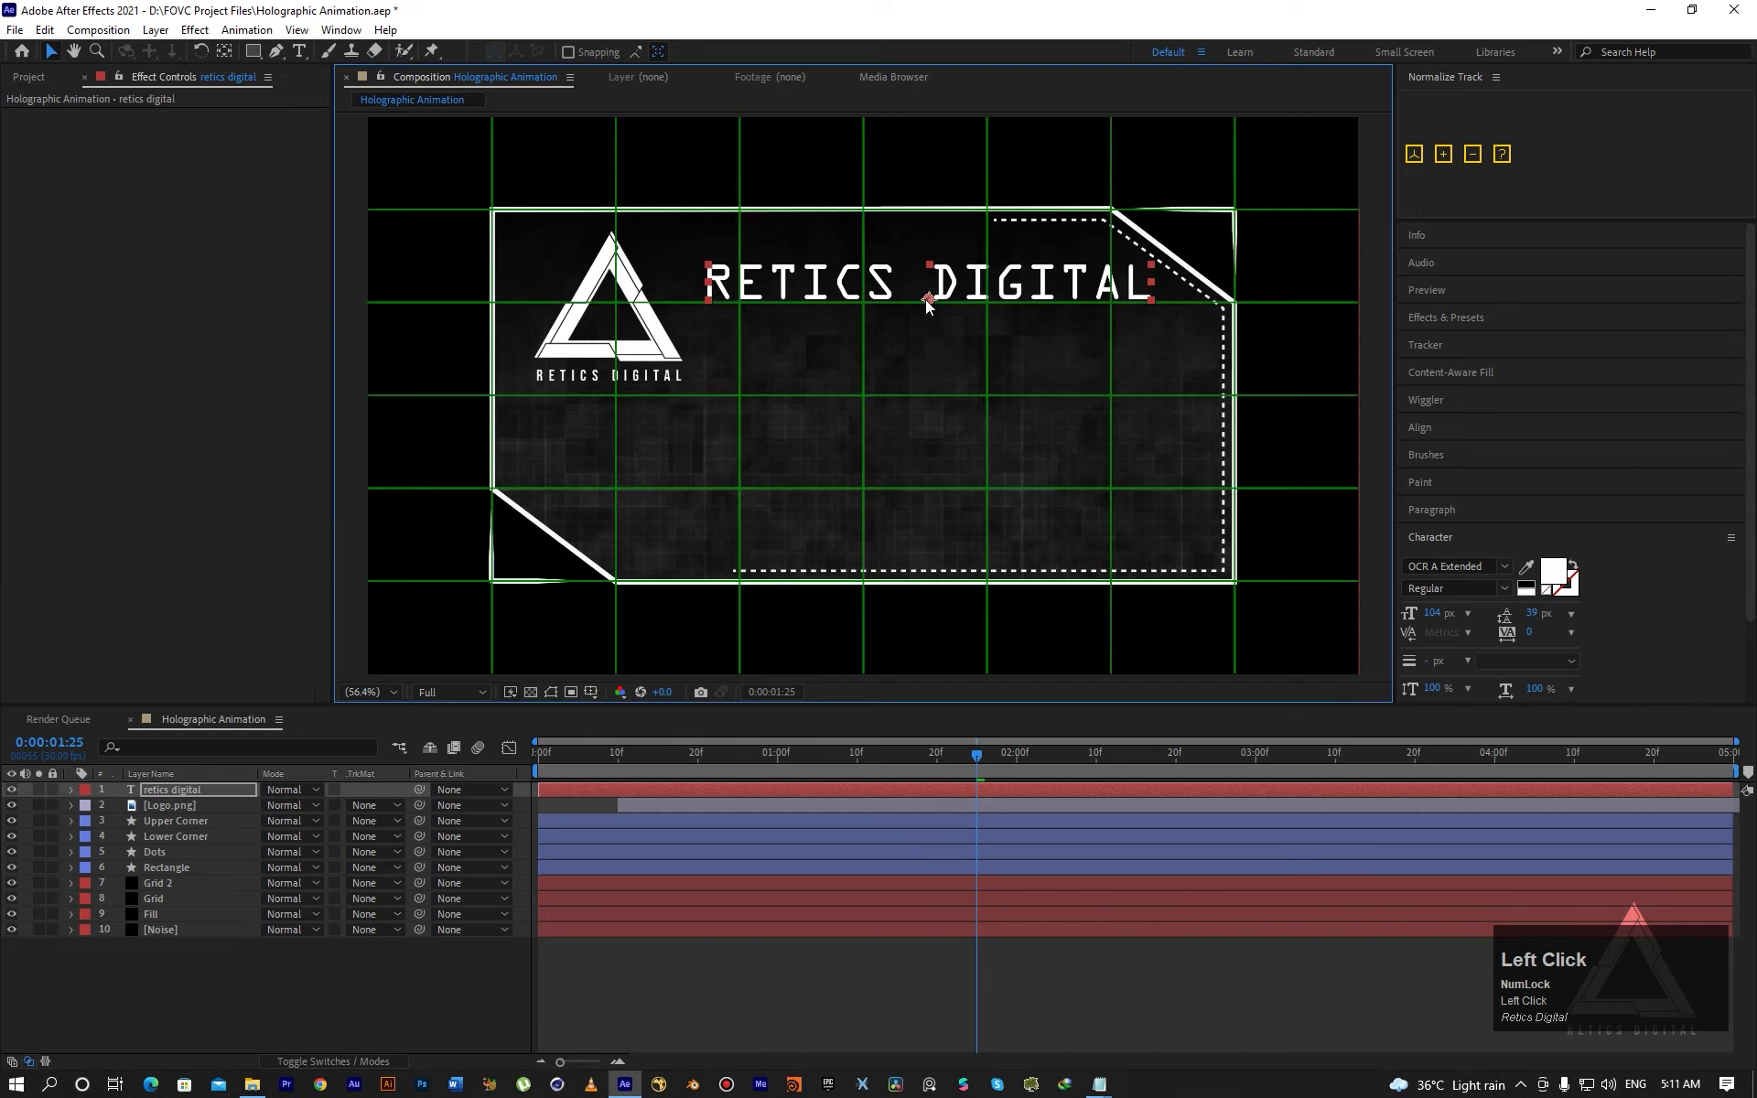
drag(927, 298, 932, 304)
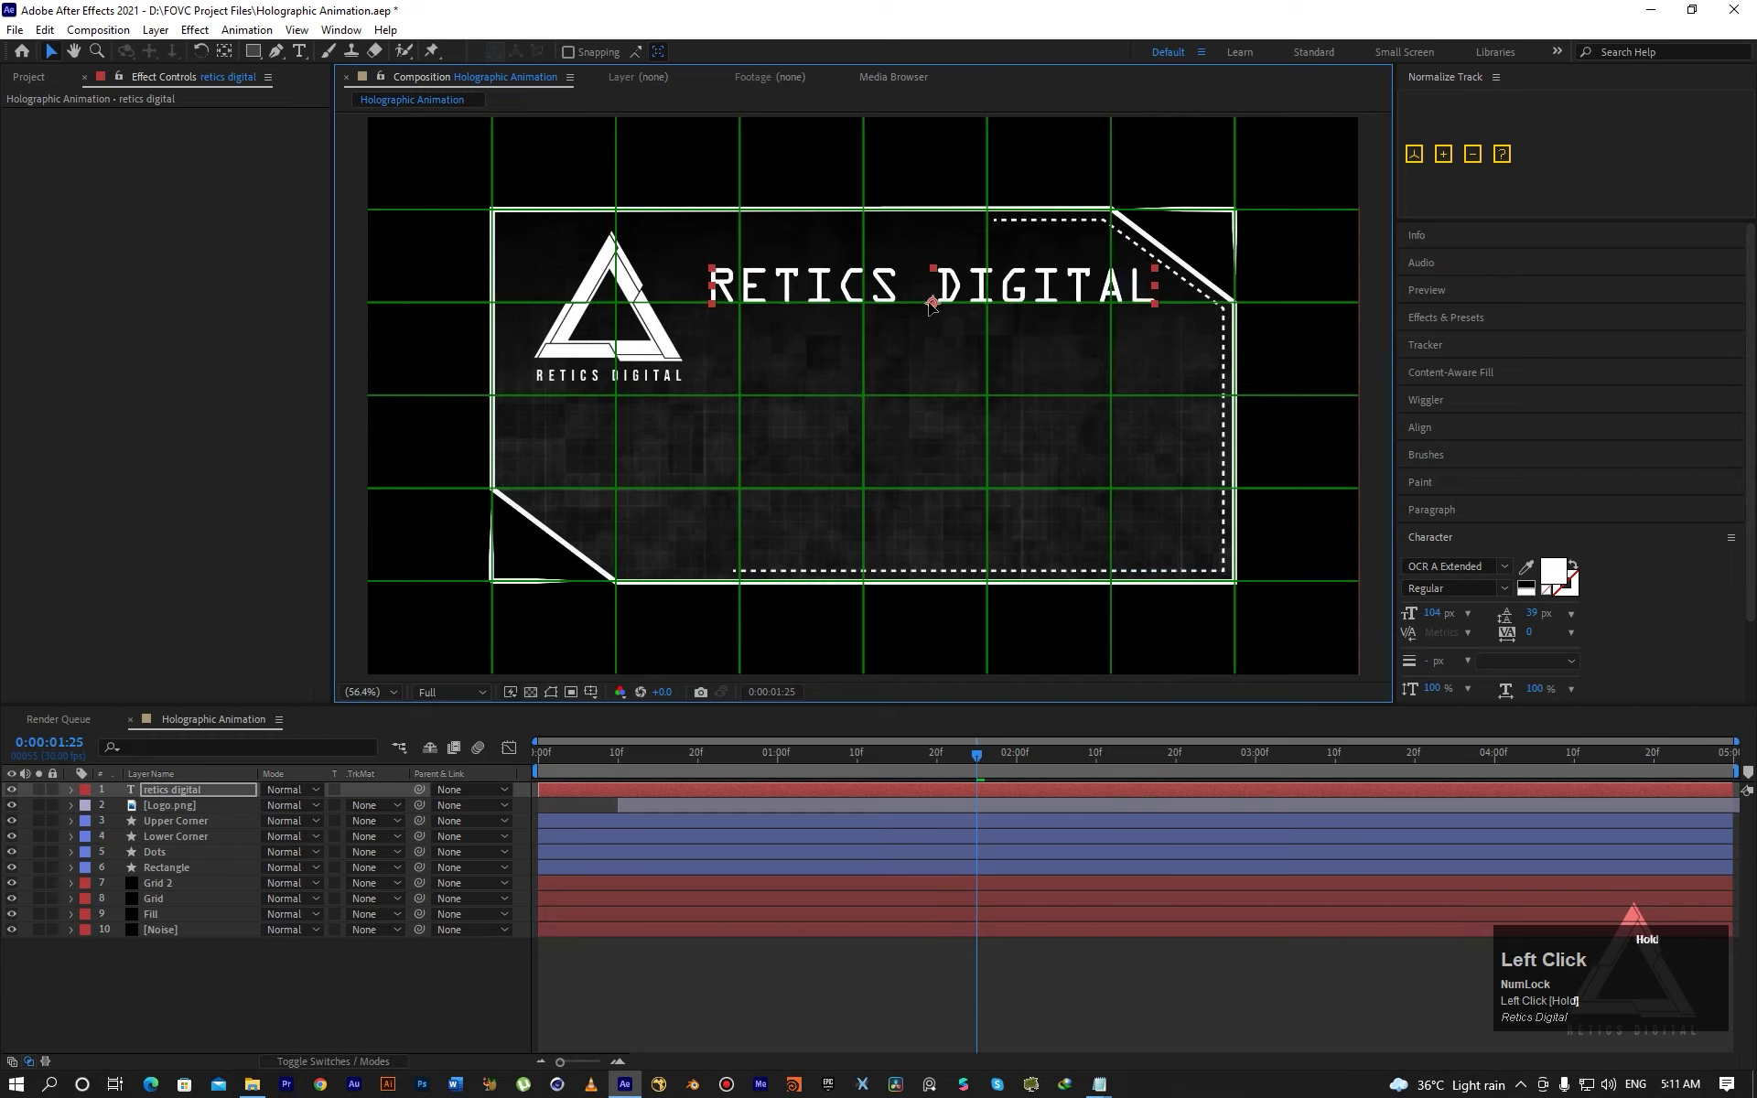
click(298, 959)
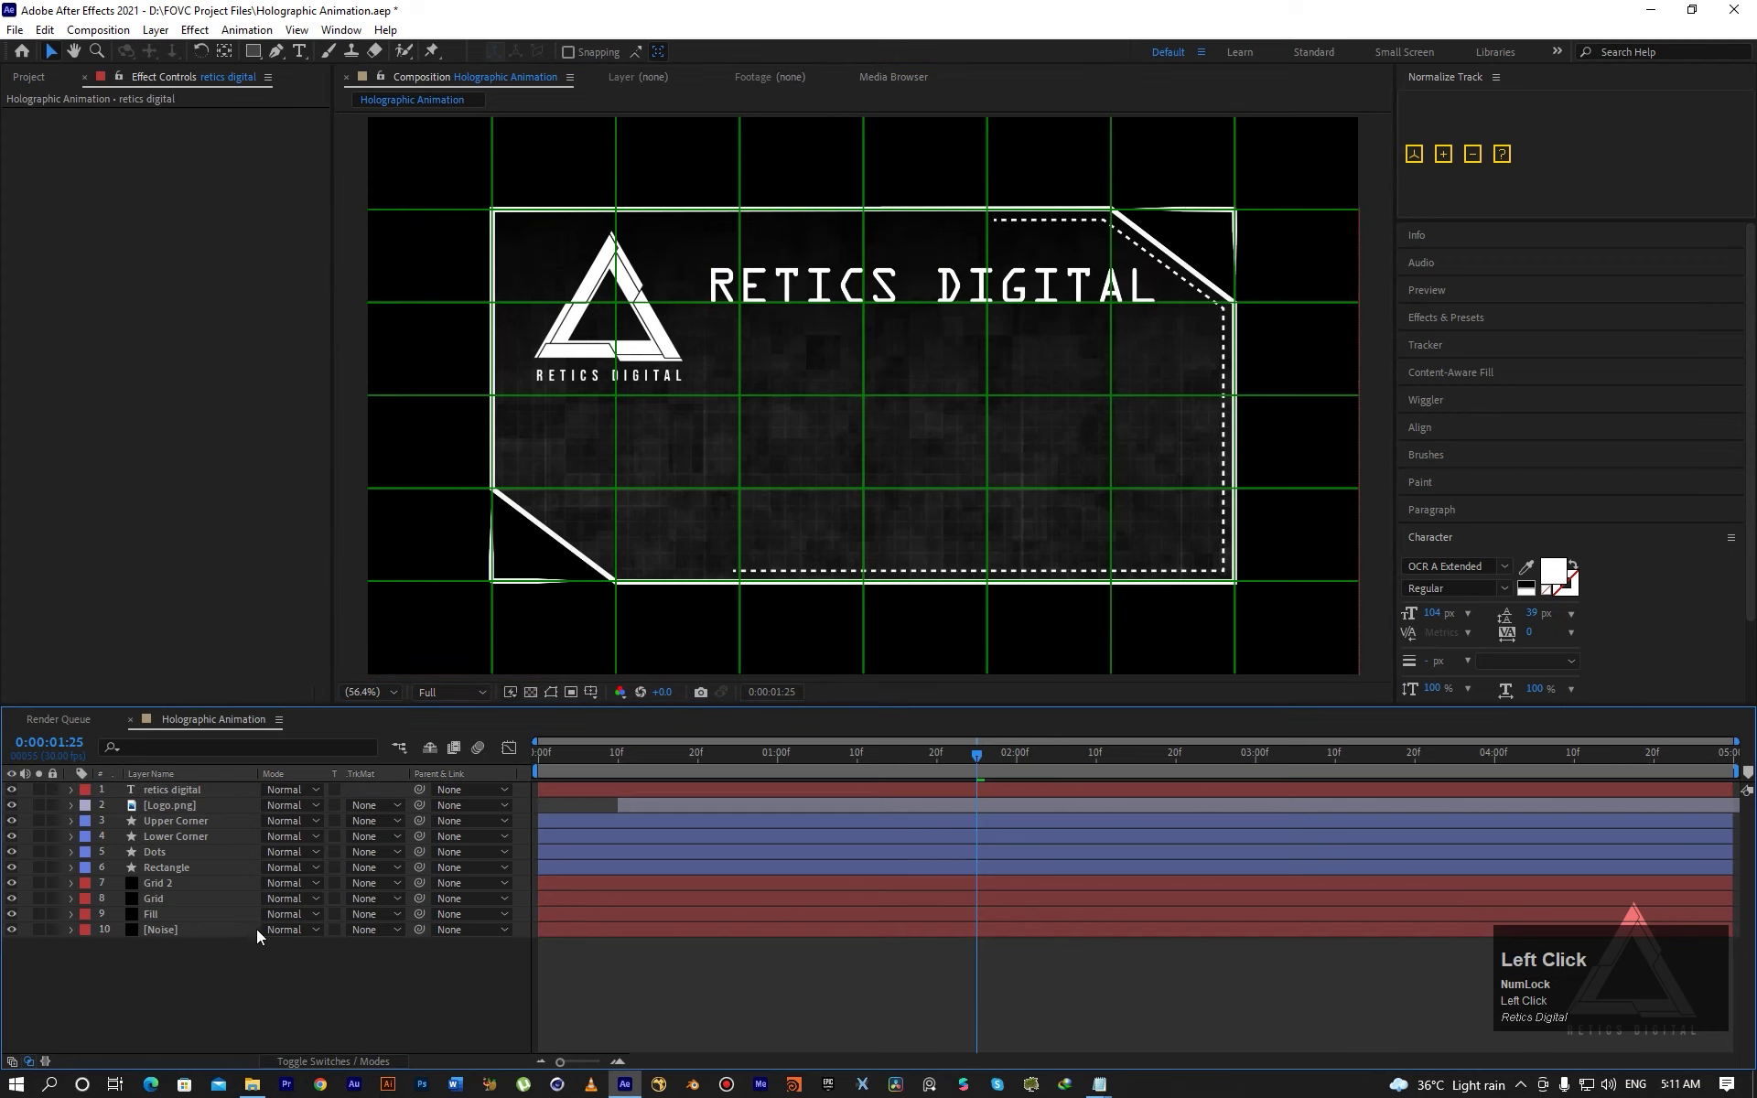
Add a second text layer reading "a vfx studio" below the "retics digital" heading.
click(300, 51)
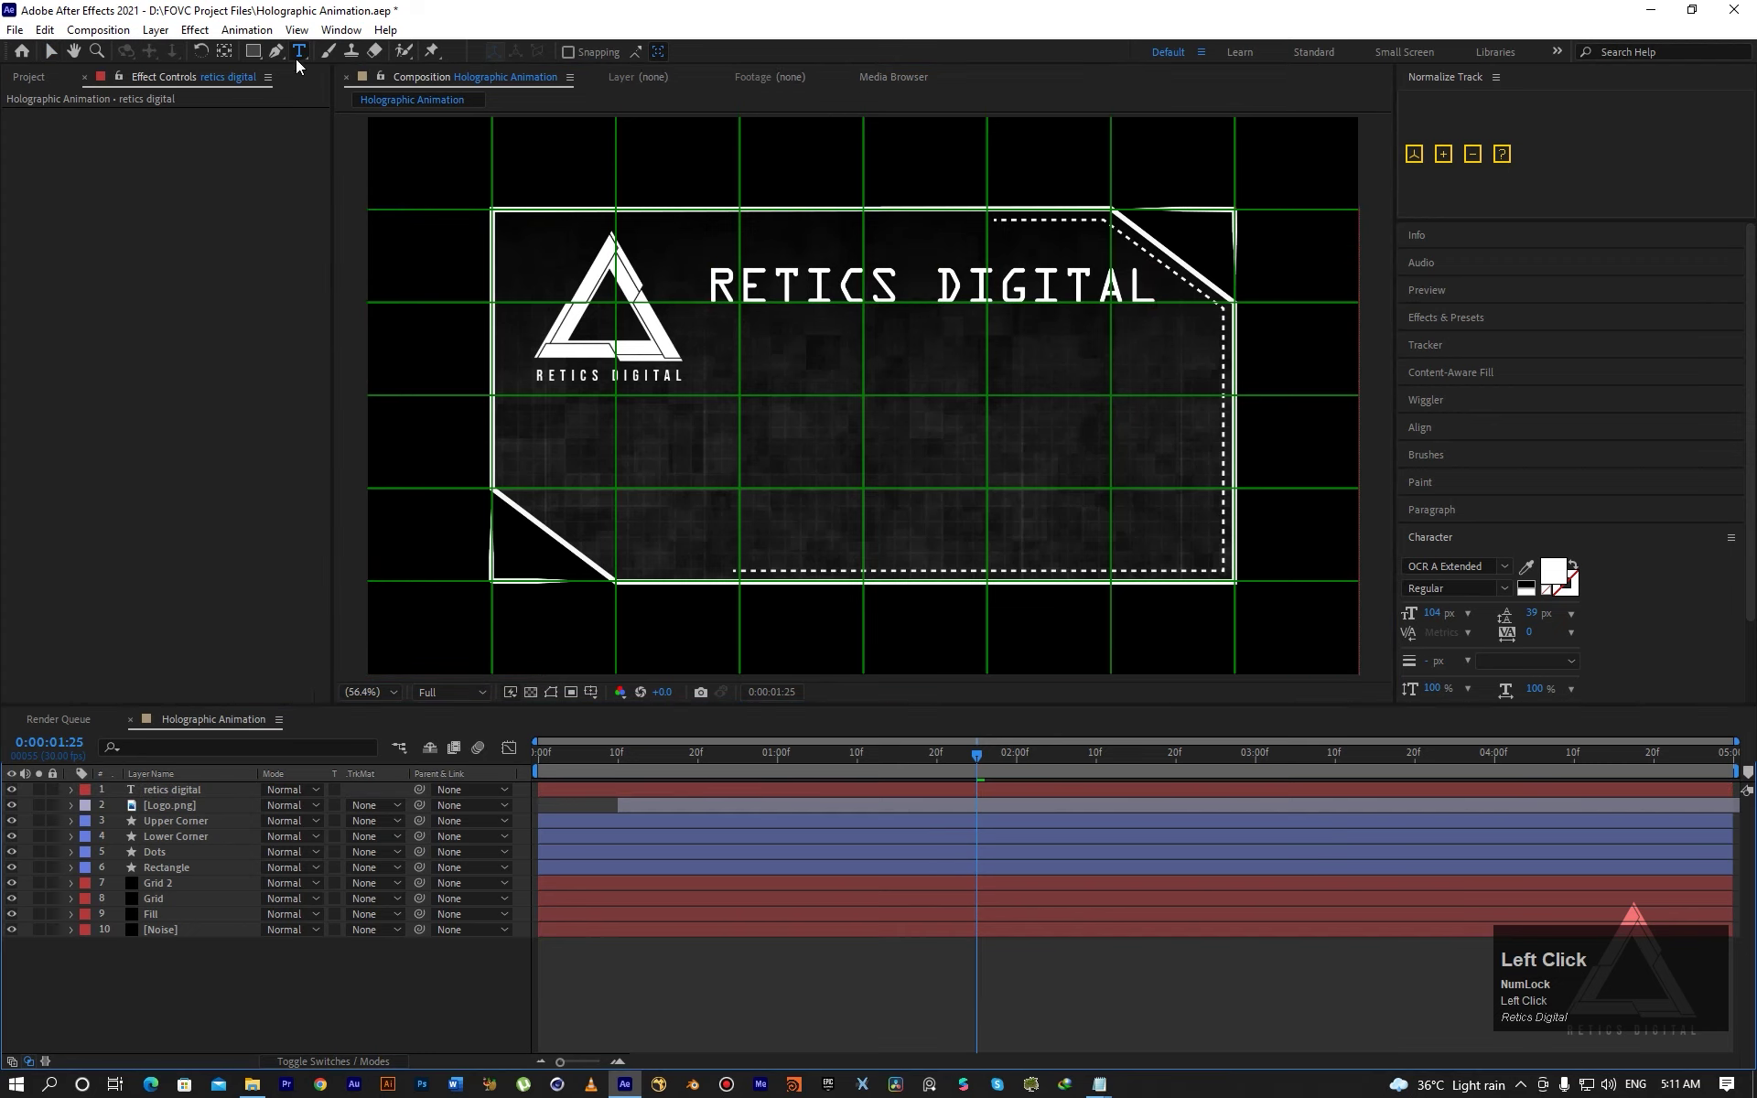
click(847, 363)
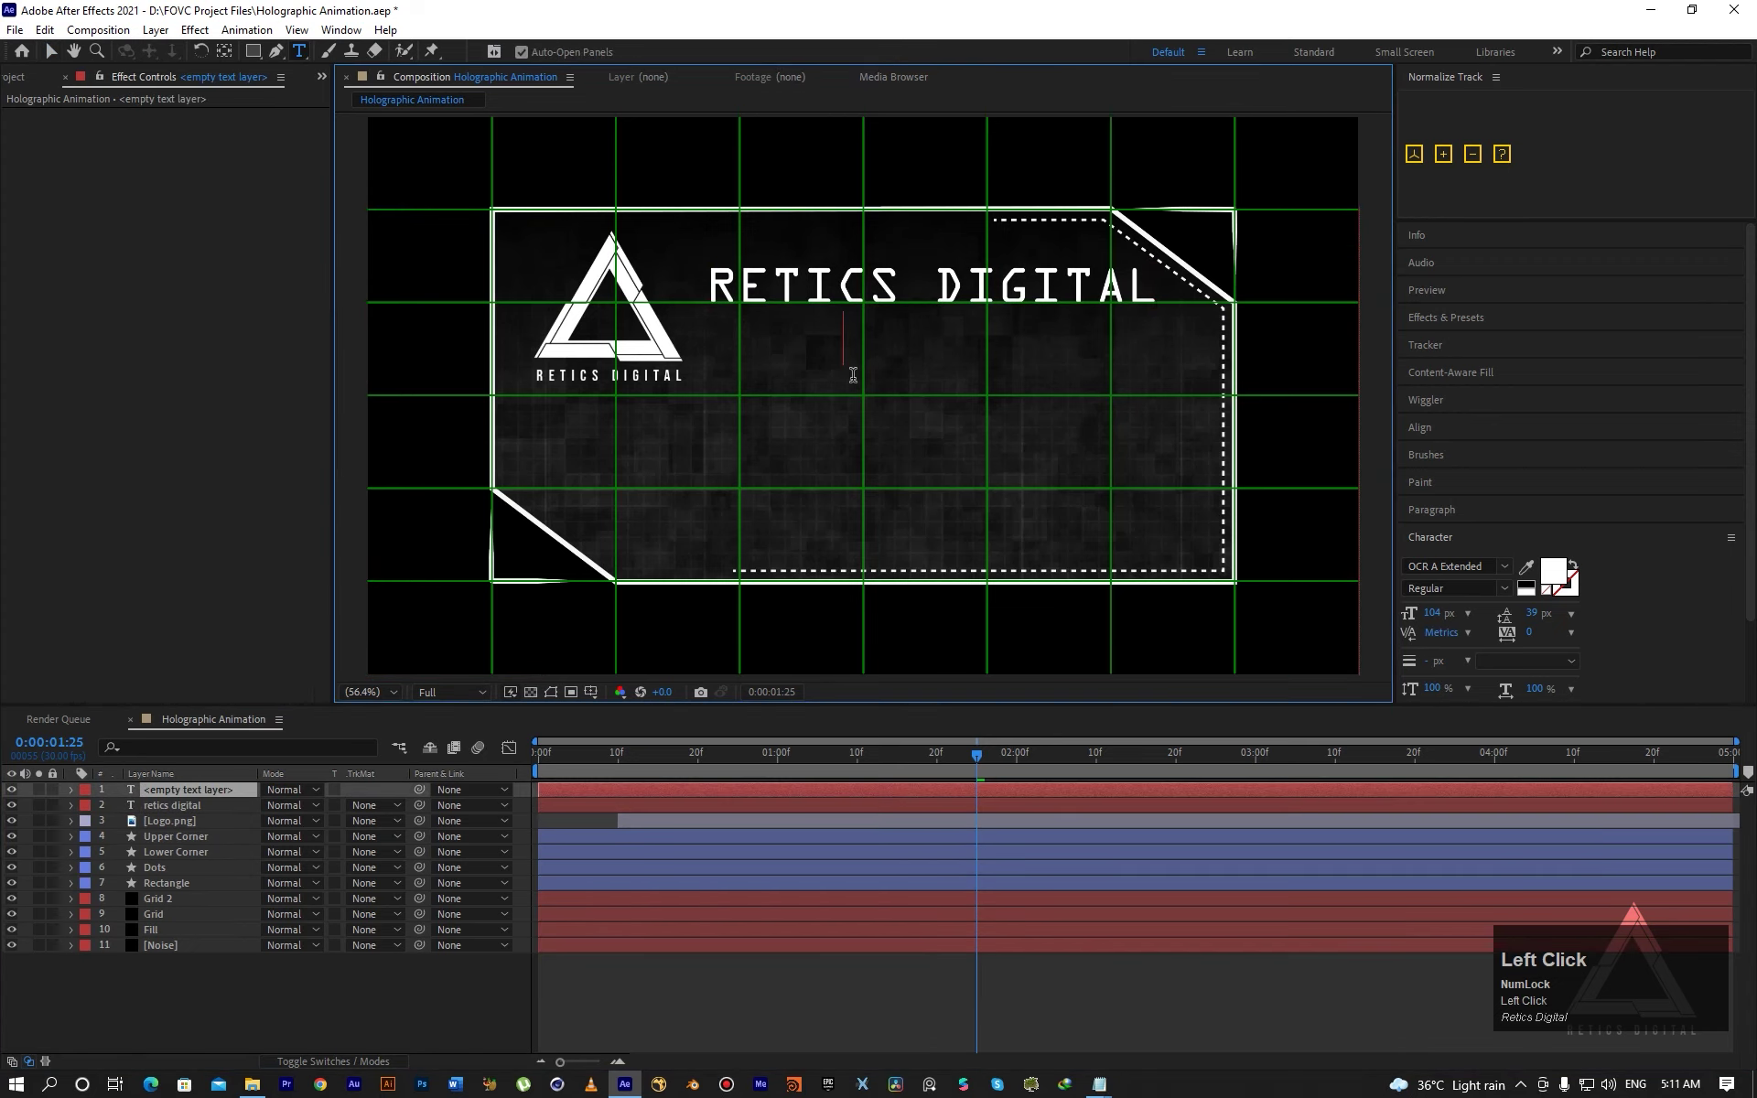
text(a vfx s)
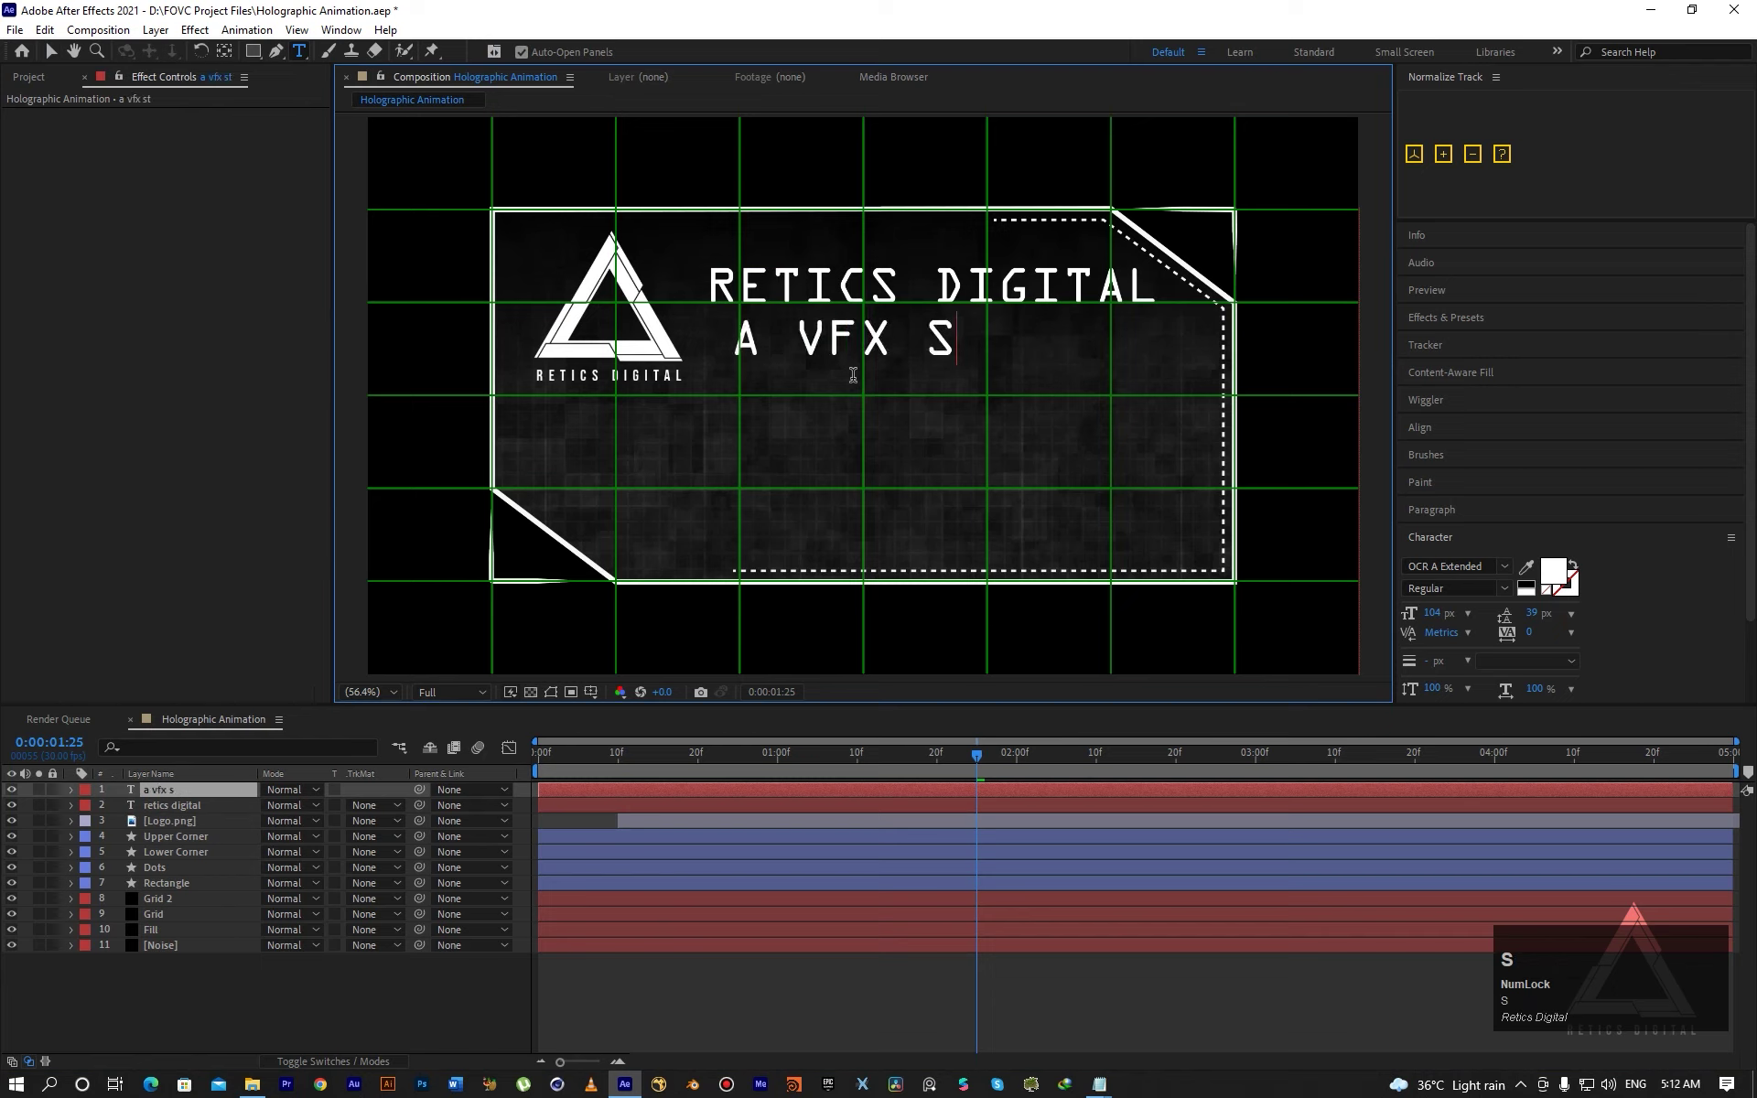
text(tudio)
click(52, 52)
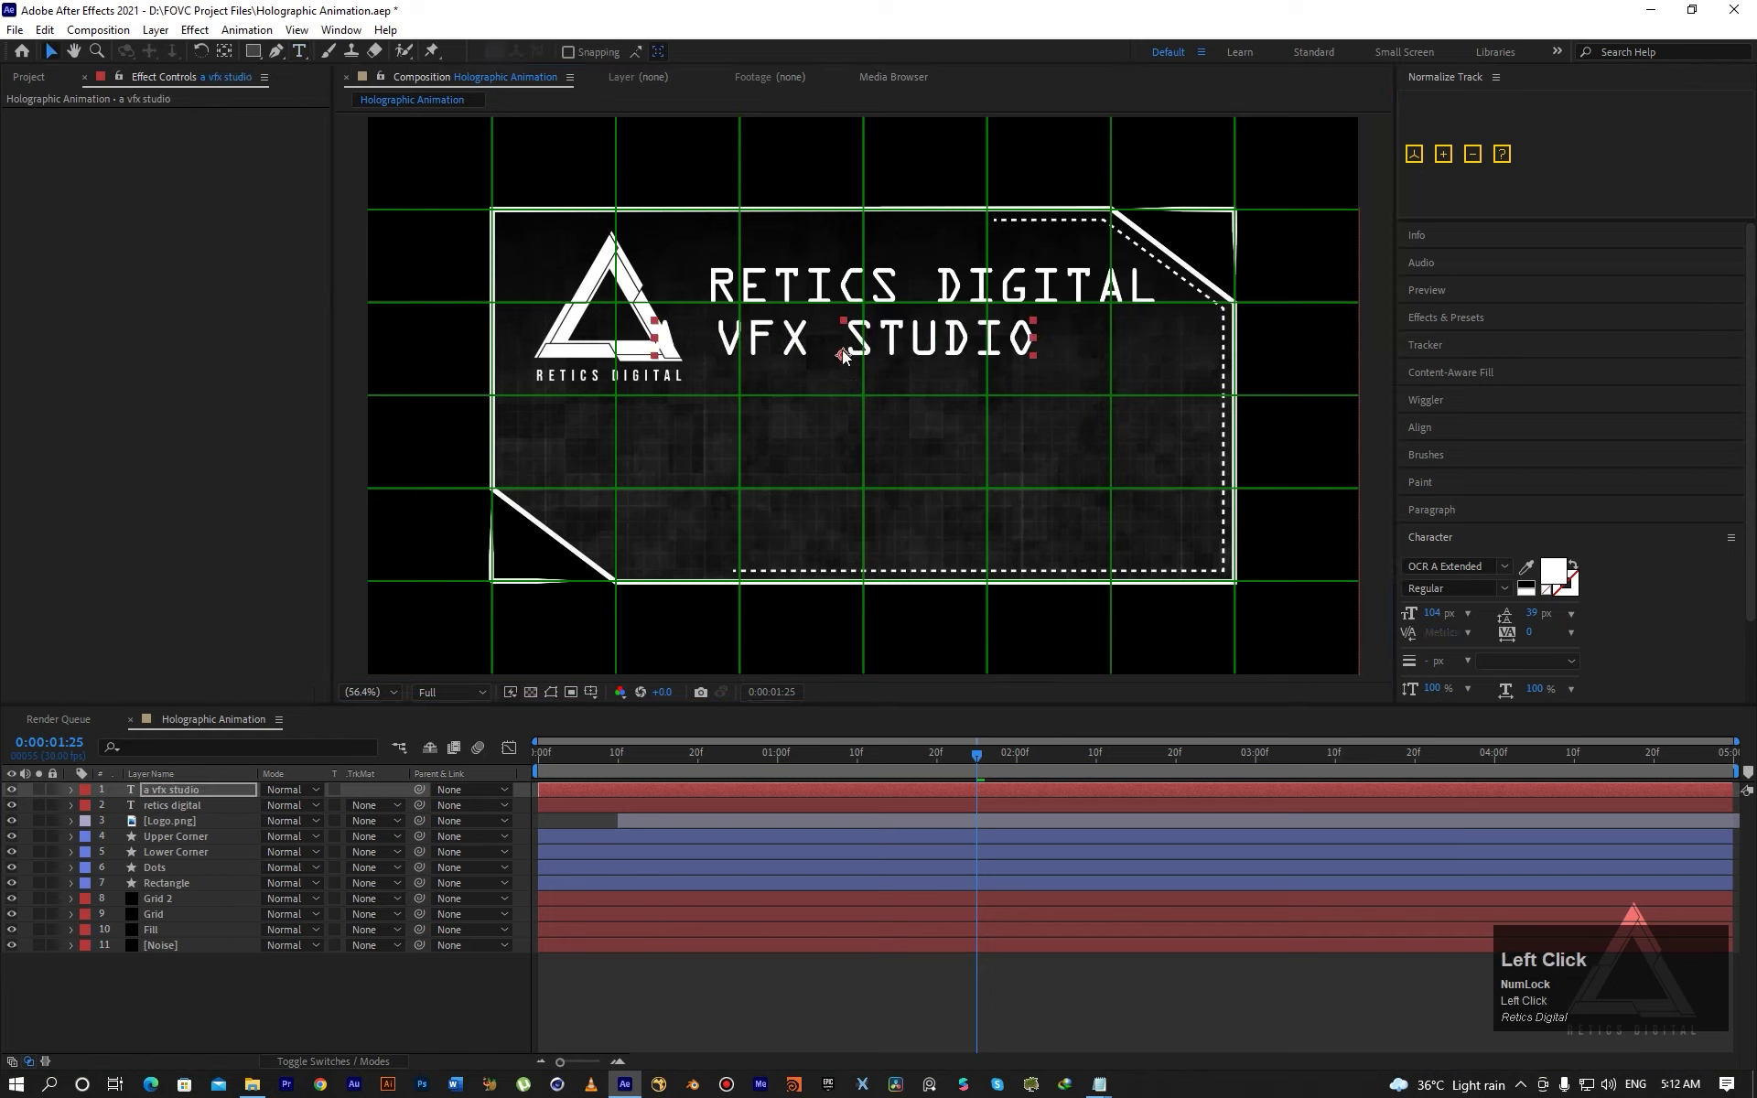
Position the "a vfx studio" line centred beneath the "retics digital" heading, beside the logo, and deselect it.
drag(844, 357, 924, 361)
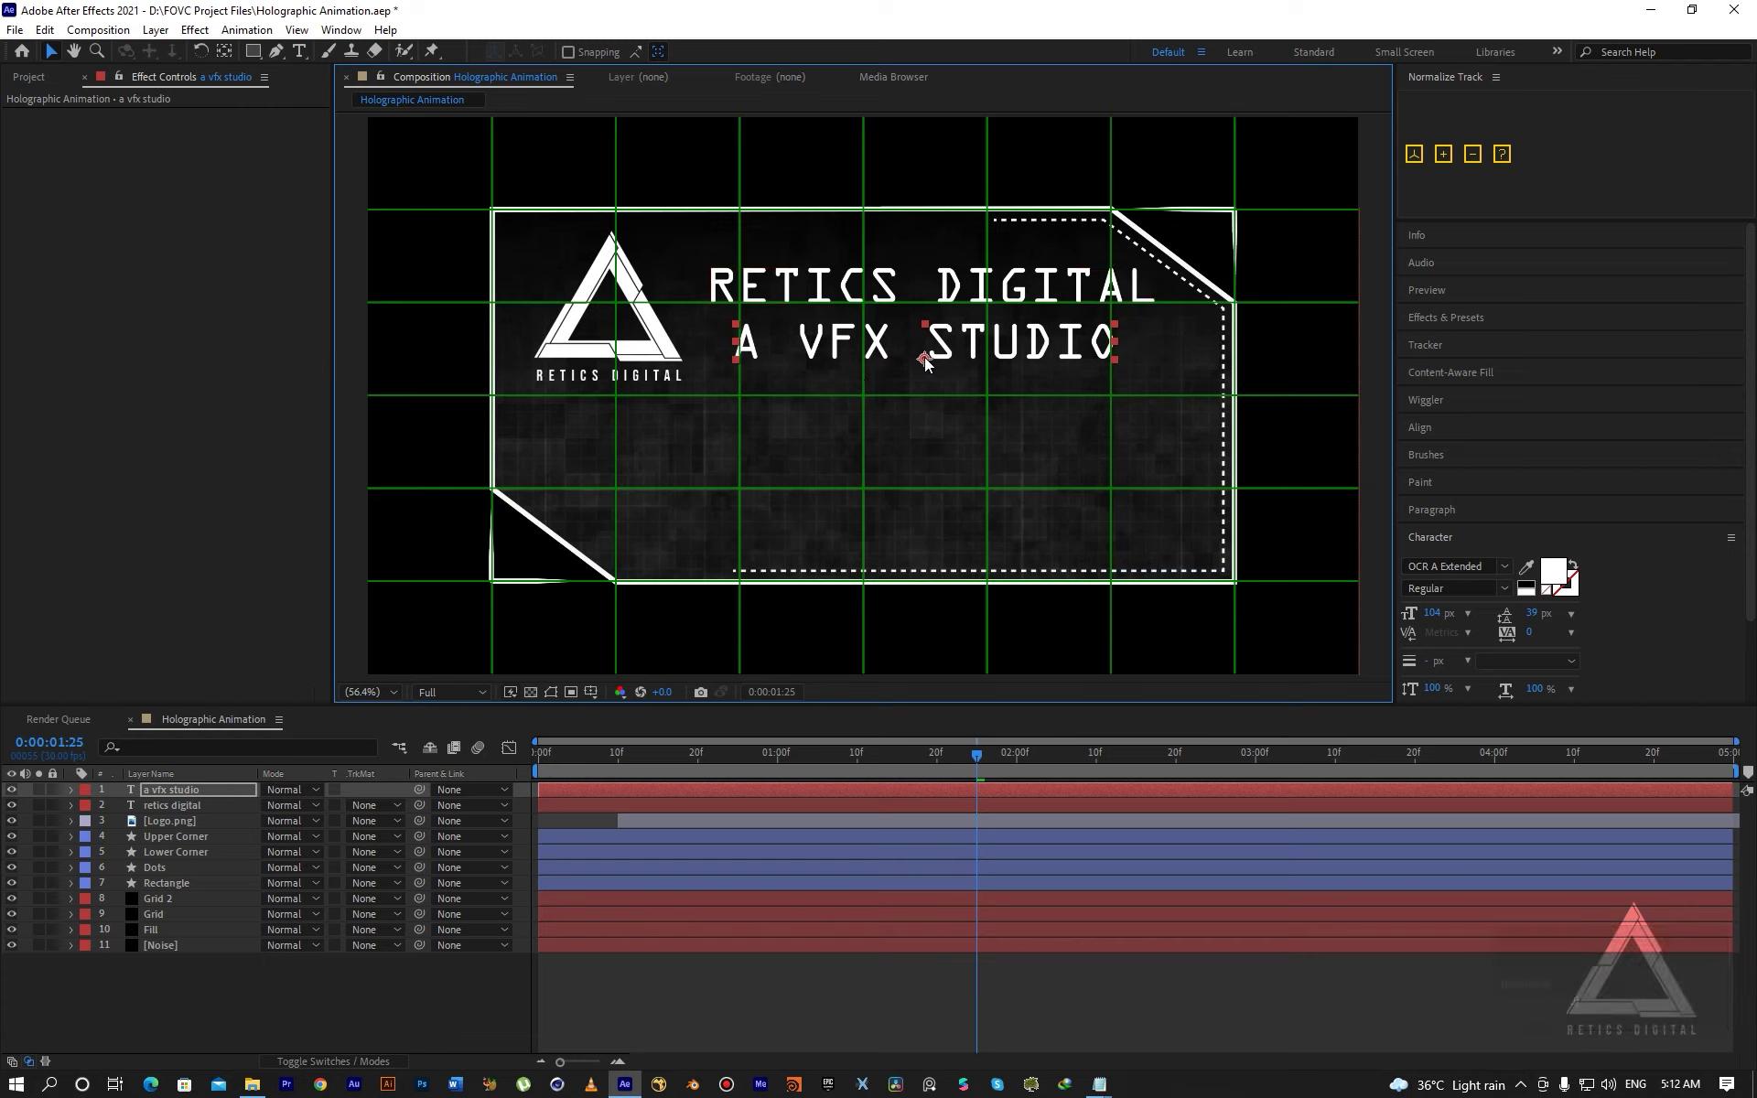
drag(926, 363, 926, 364)
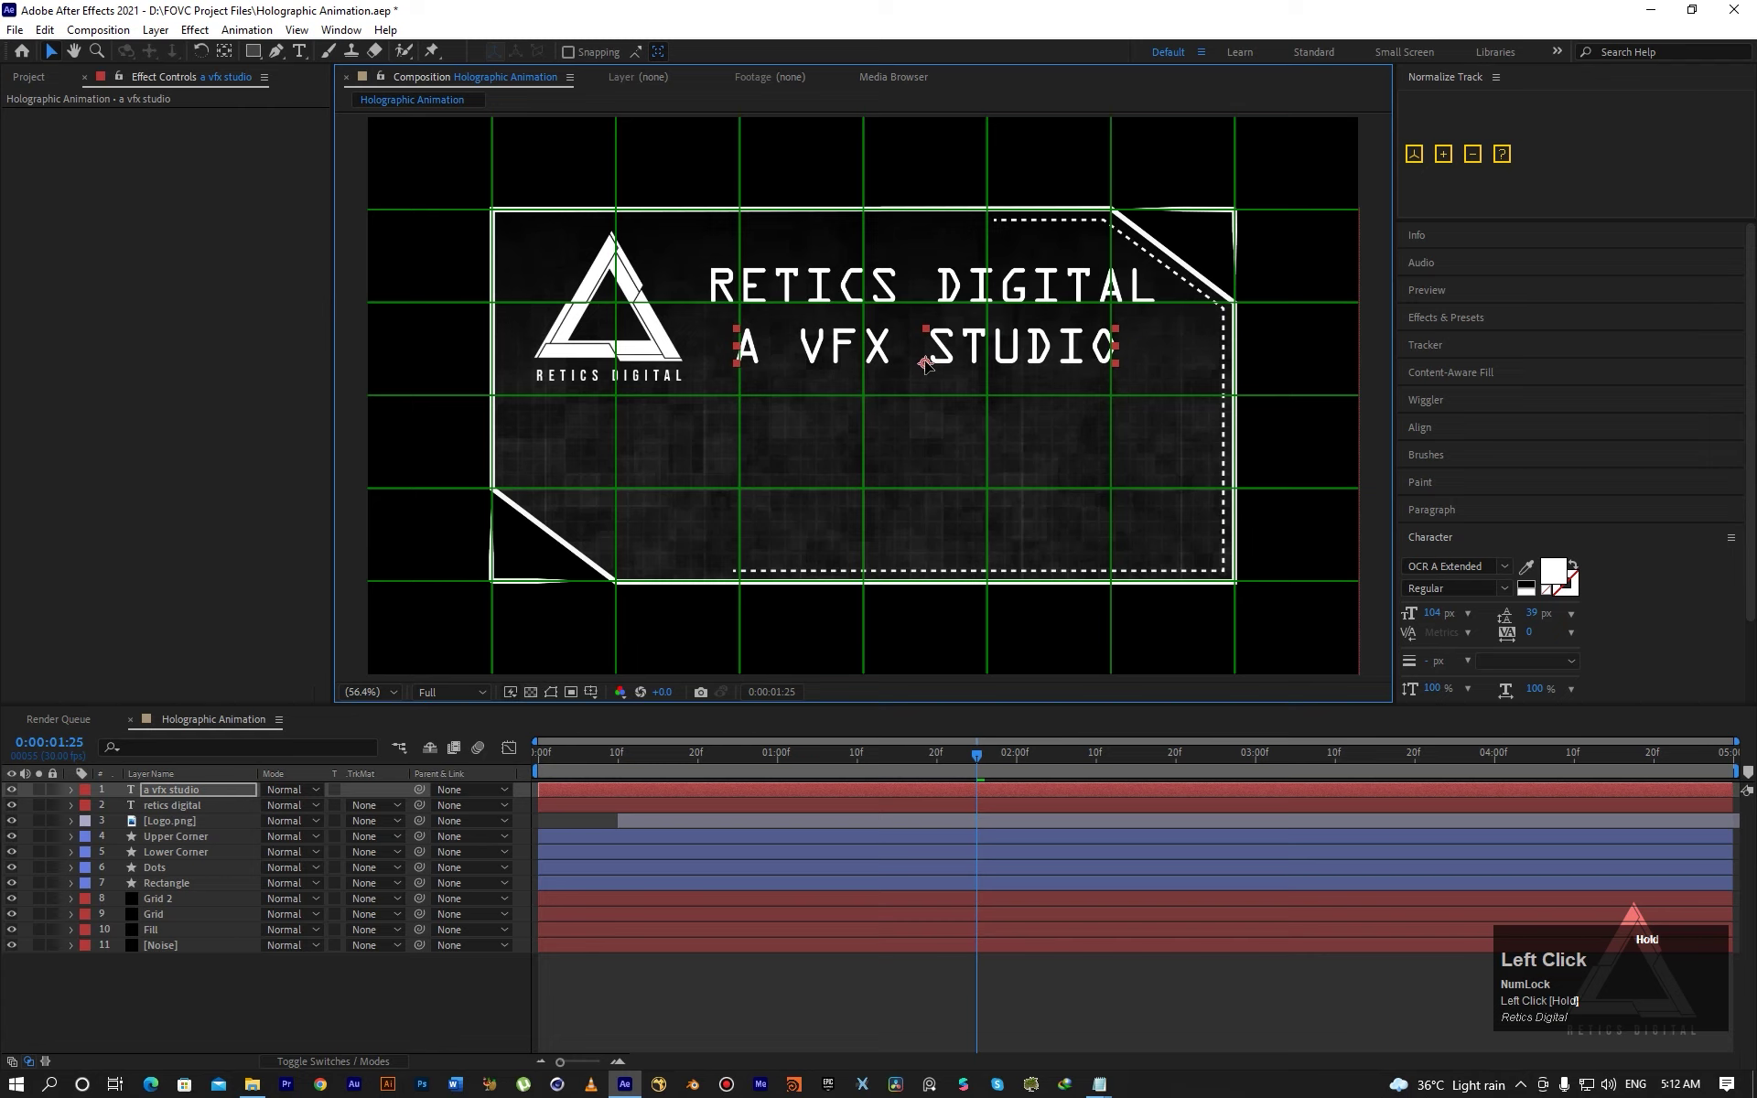
click(383, 965)
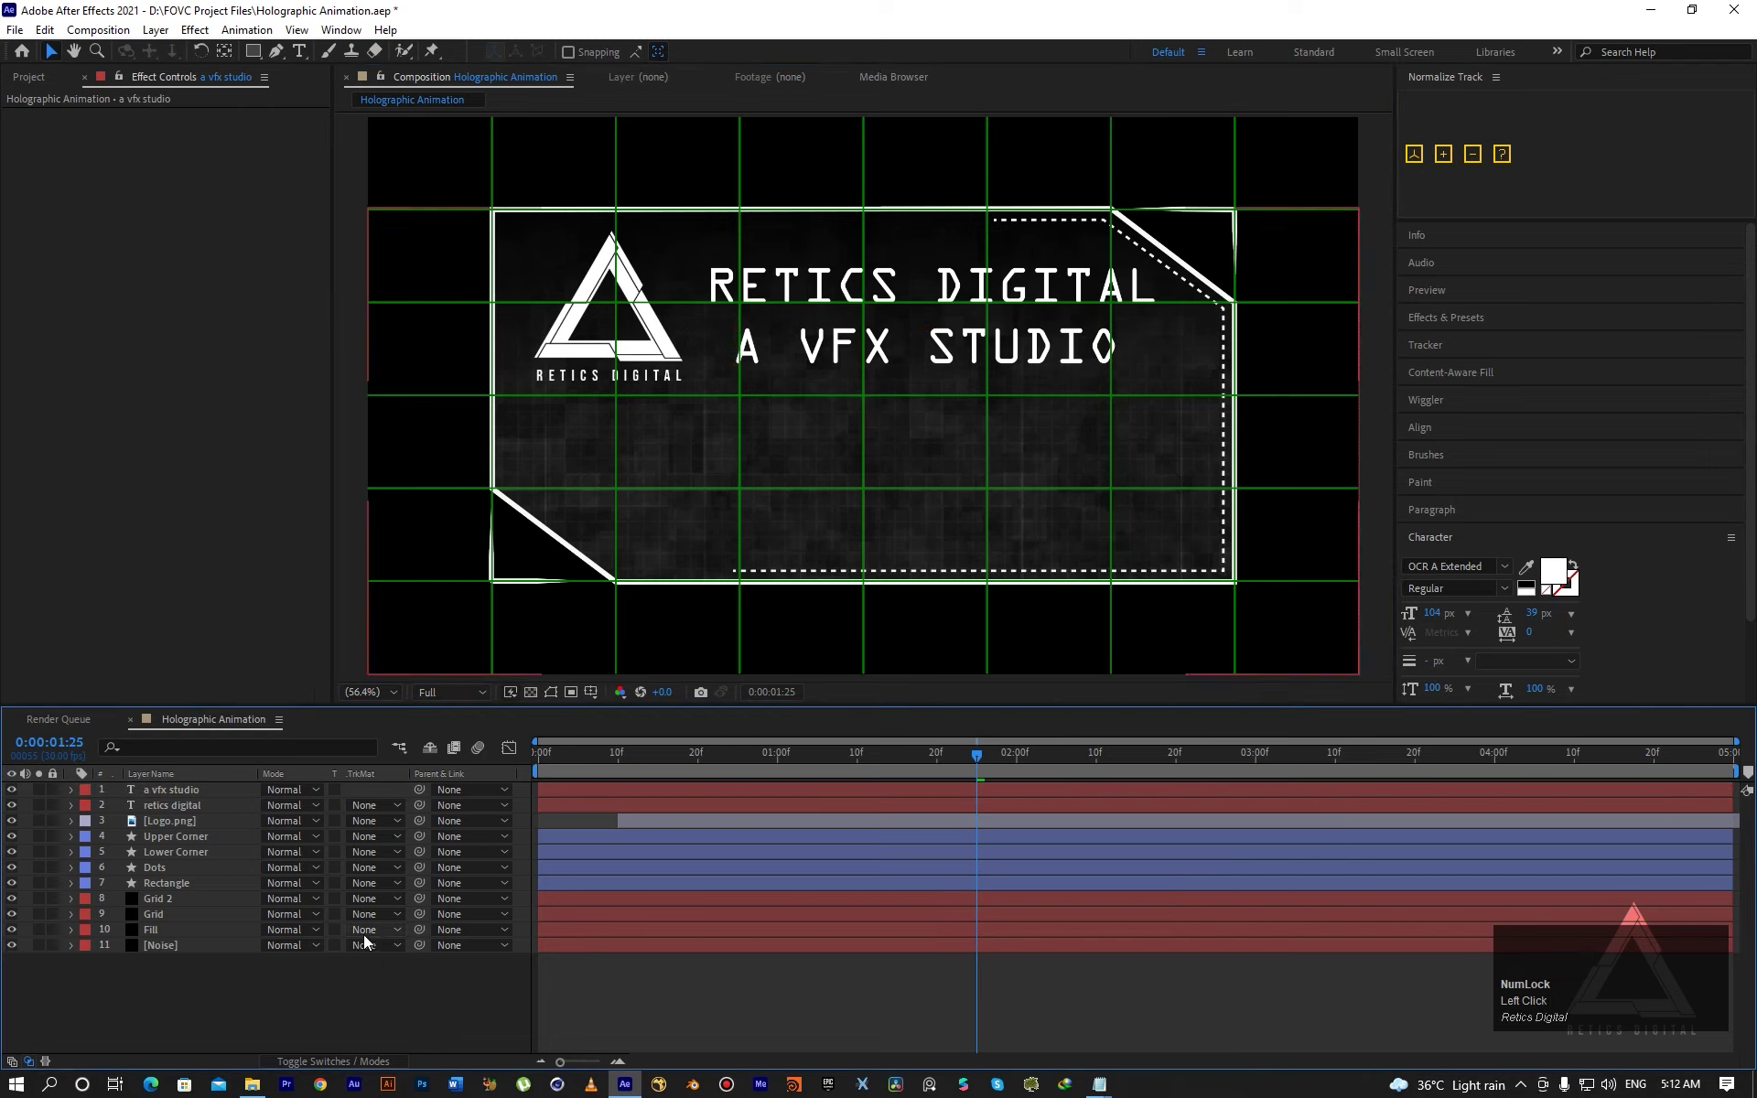
click(337, 1038)
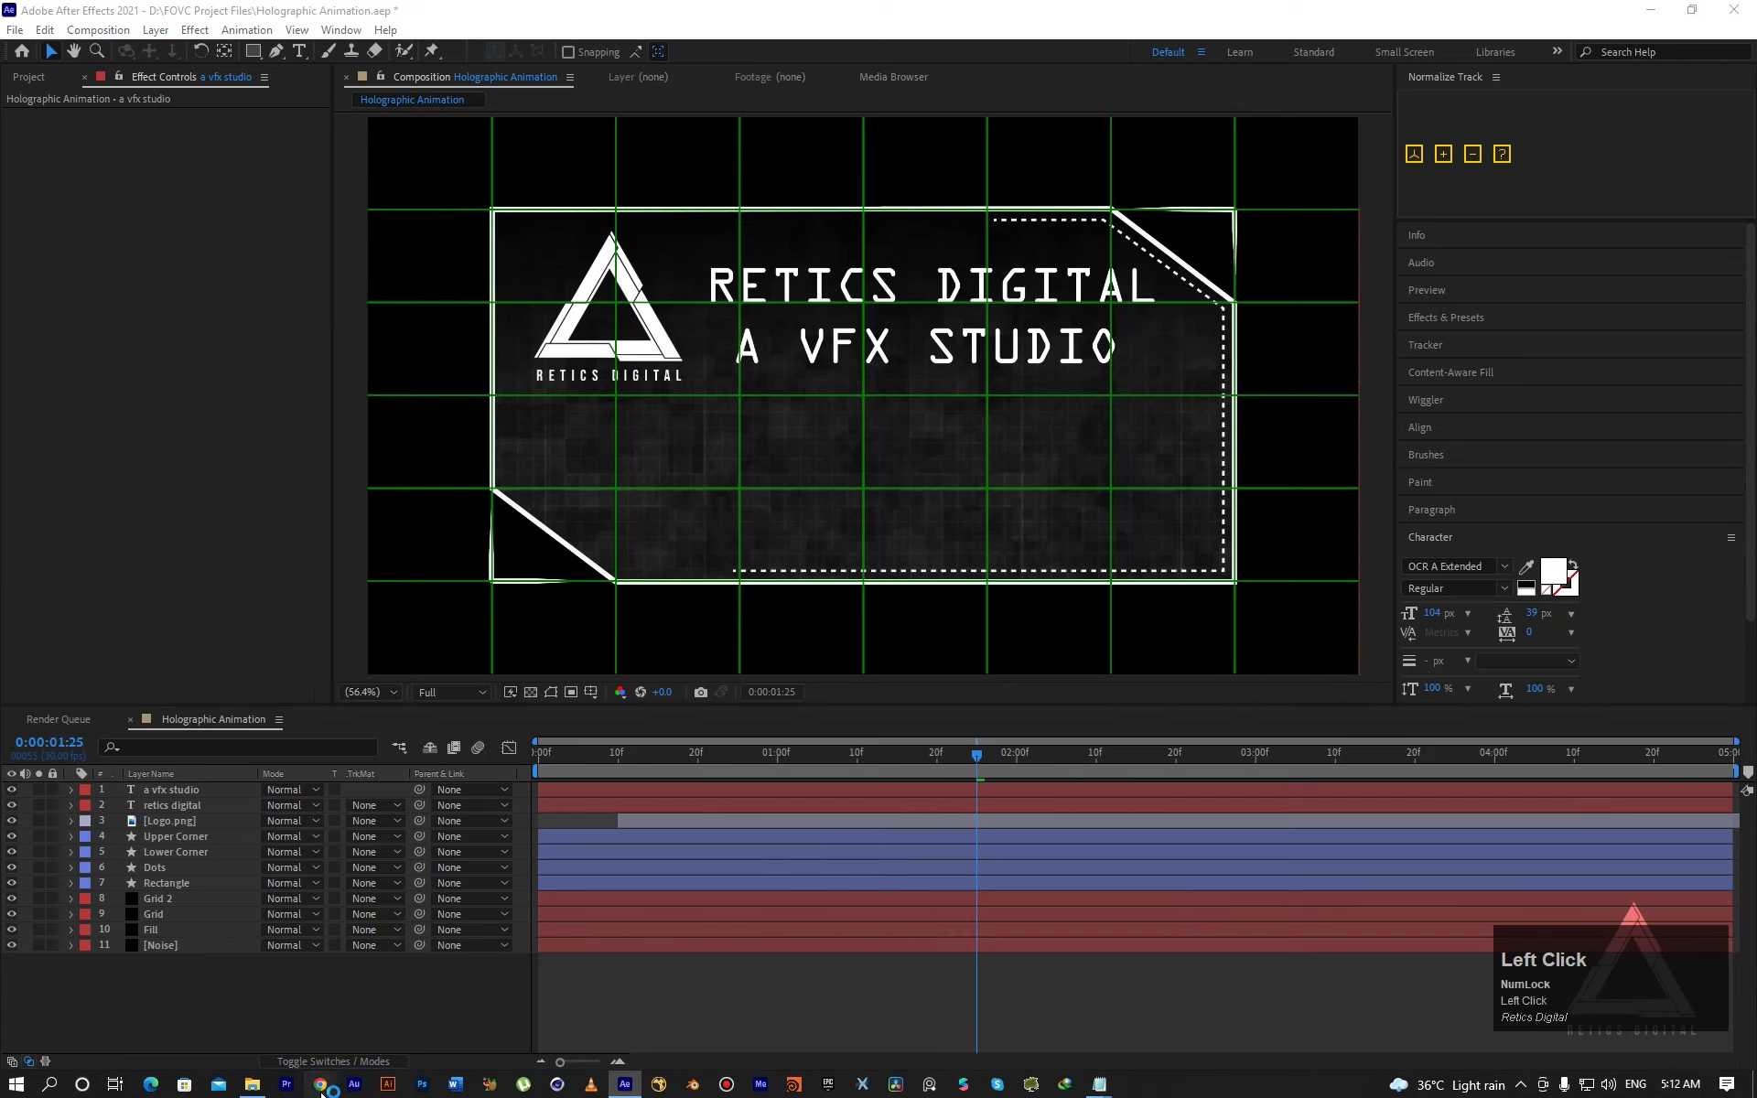
Create a 50 px paragraph text box across the panel's lower half containing the visual effects description, ending with "is called VFX.".
click(299, 52)
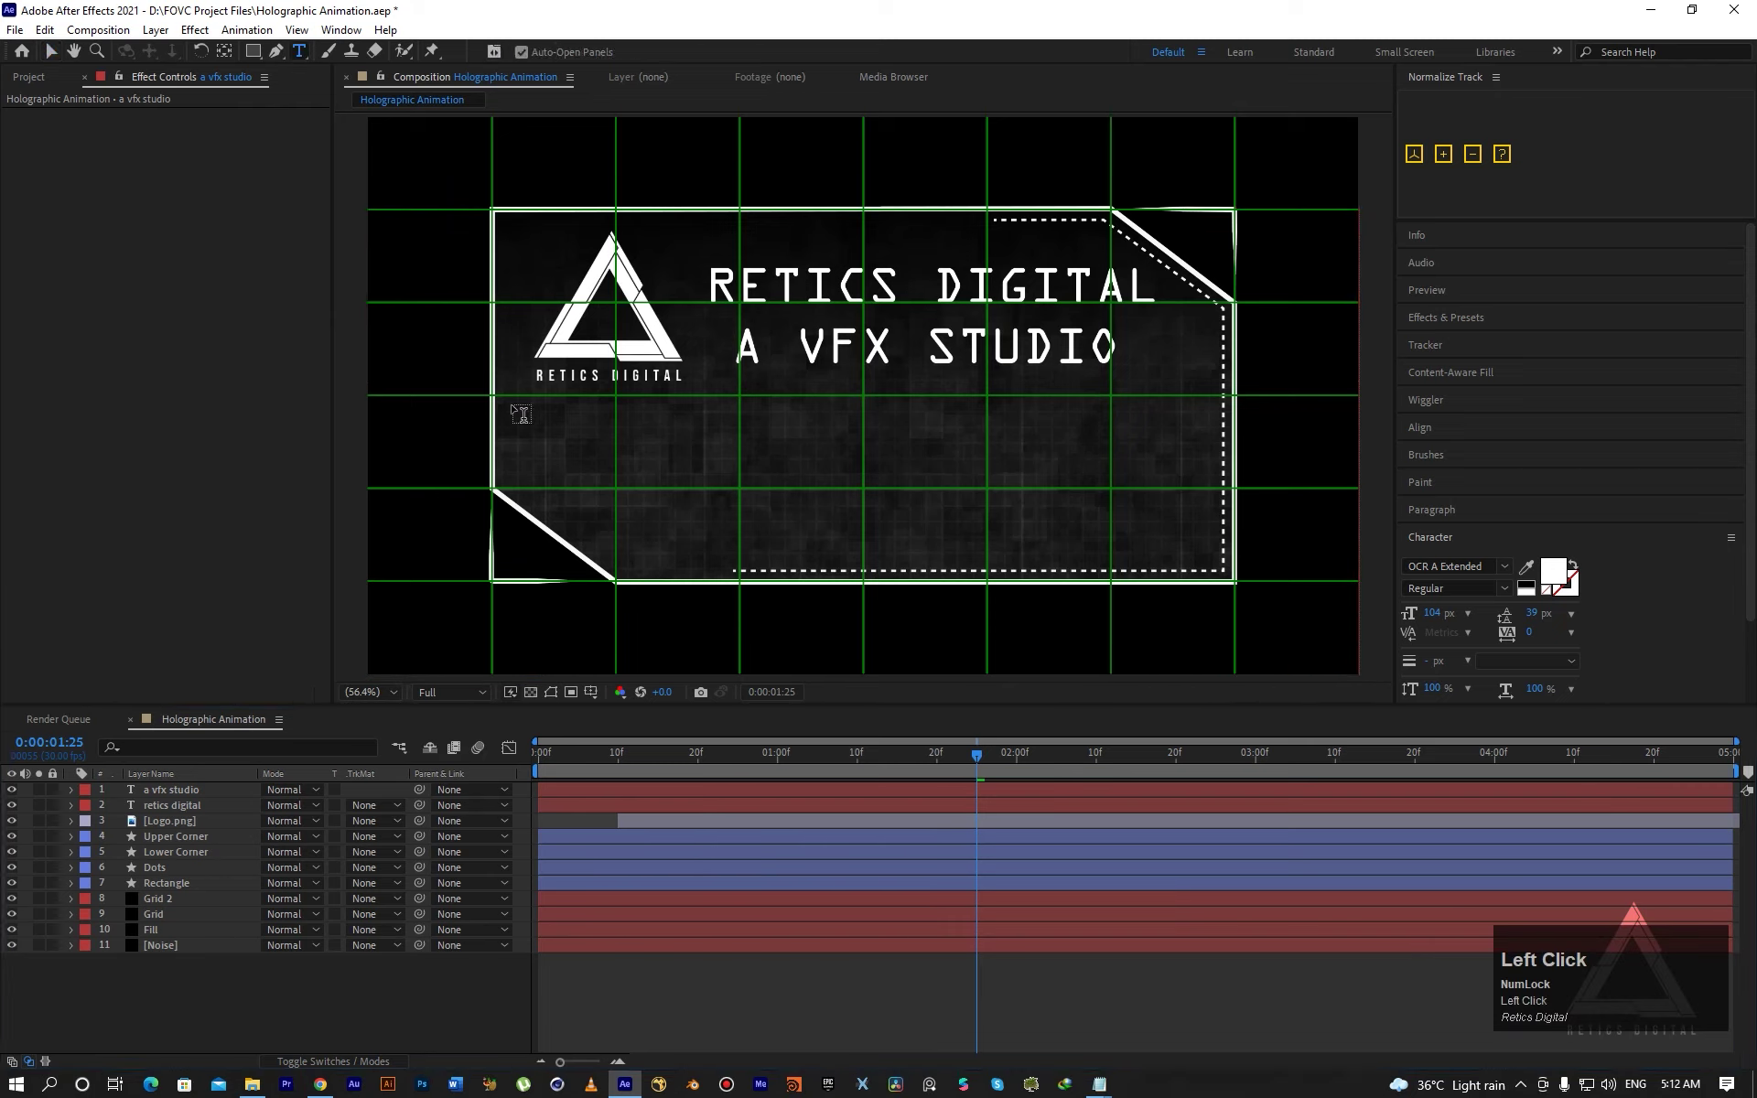
drag(530, 405, 1218, 564)
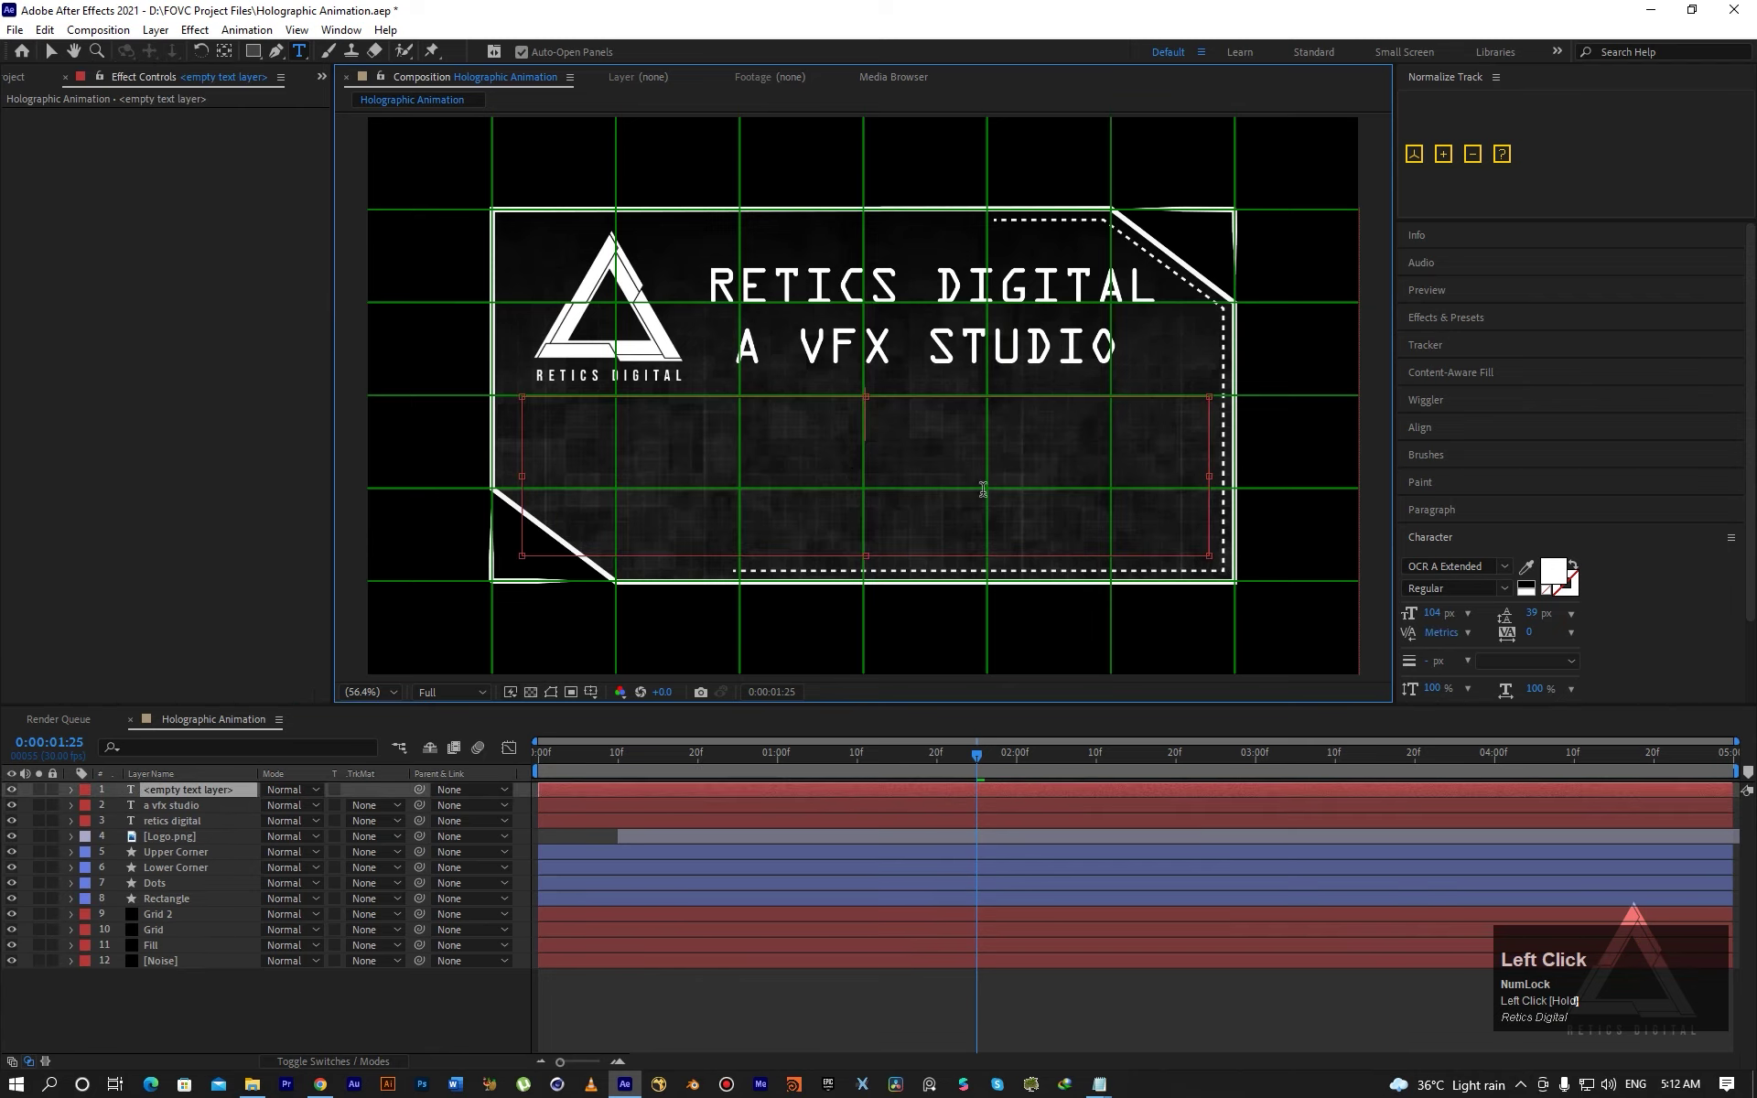
drag(1430, 613, 1407, 616)
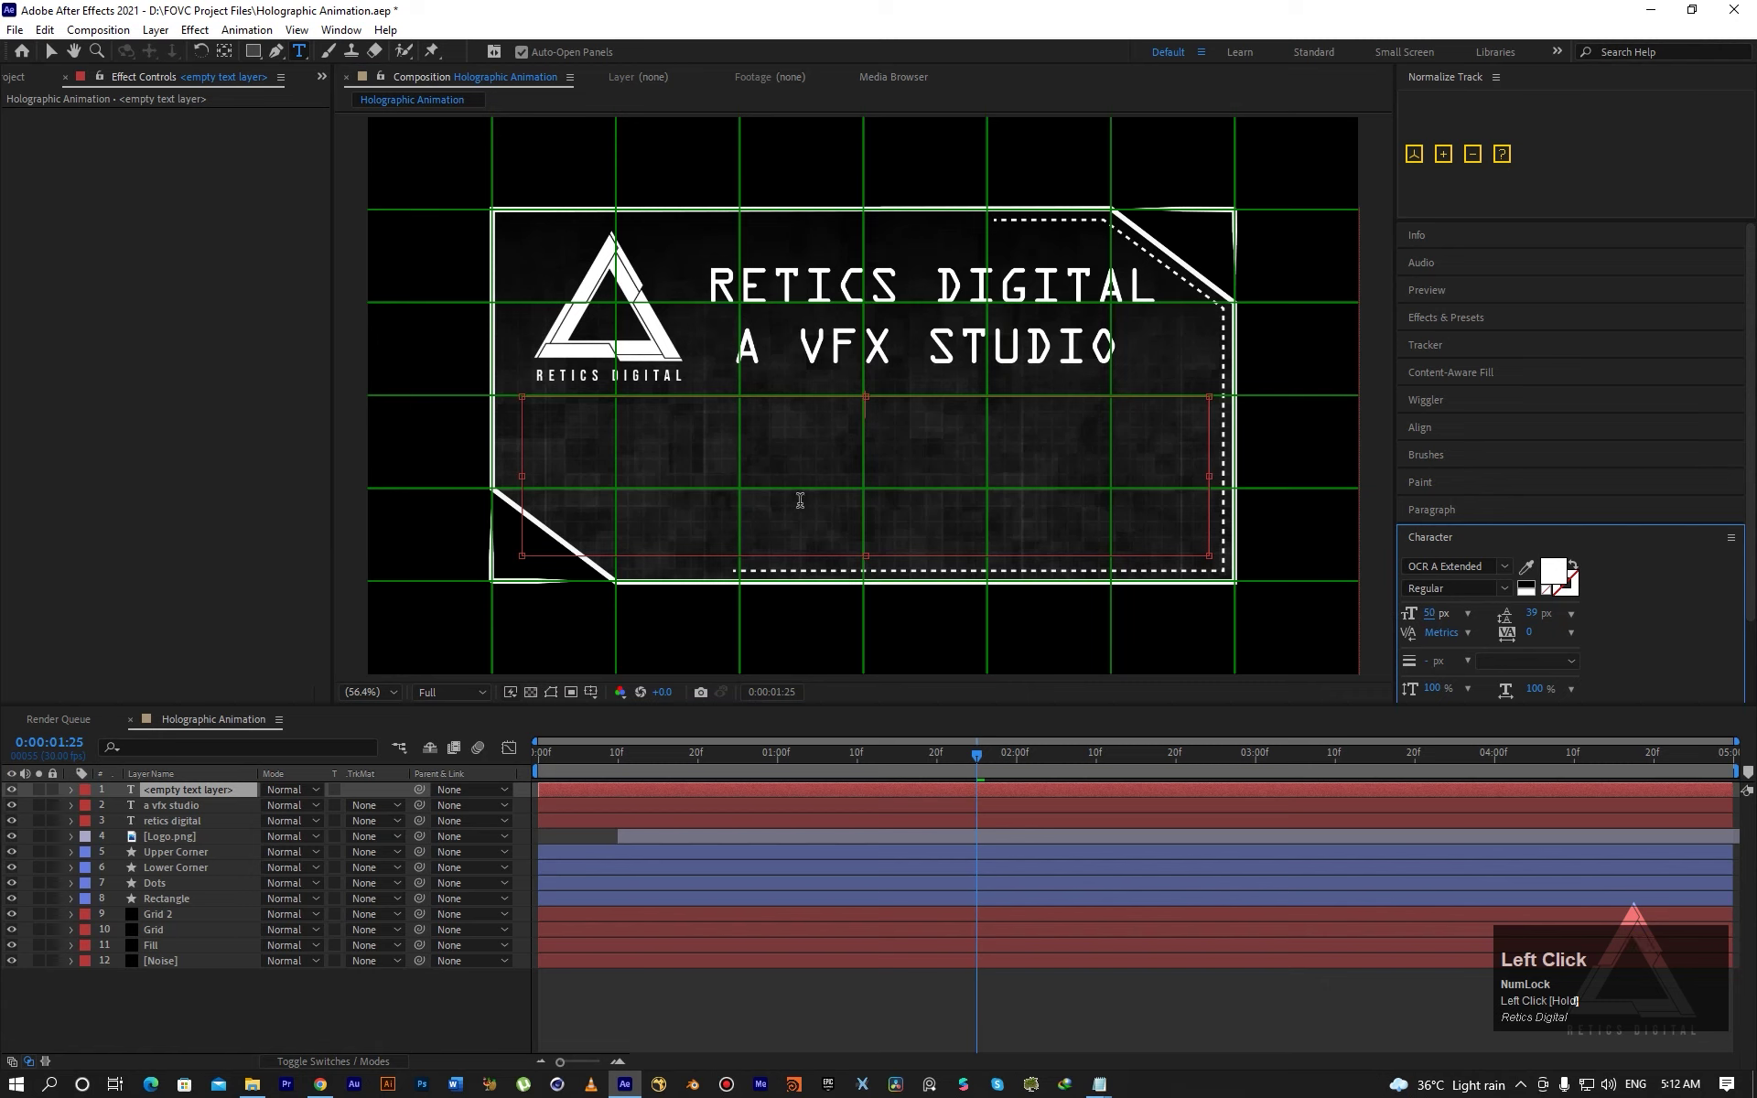
text(Visual effects is the process by which imagery is created or manipulated outside the context of a live-action shot in filmmaking and video production. The integration of live-action footage and other live-action footage or CGI elements to create realistic imagery is called VFX)
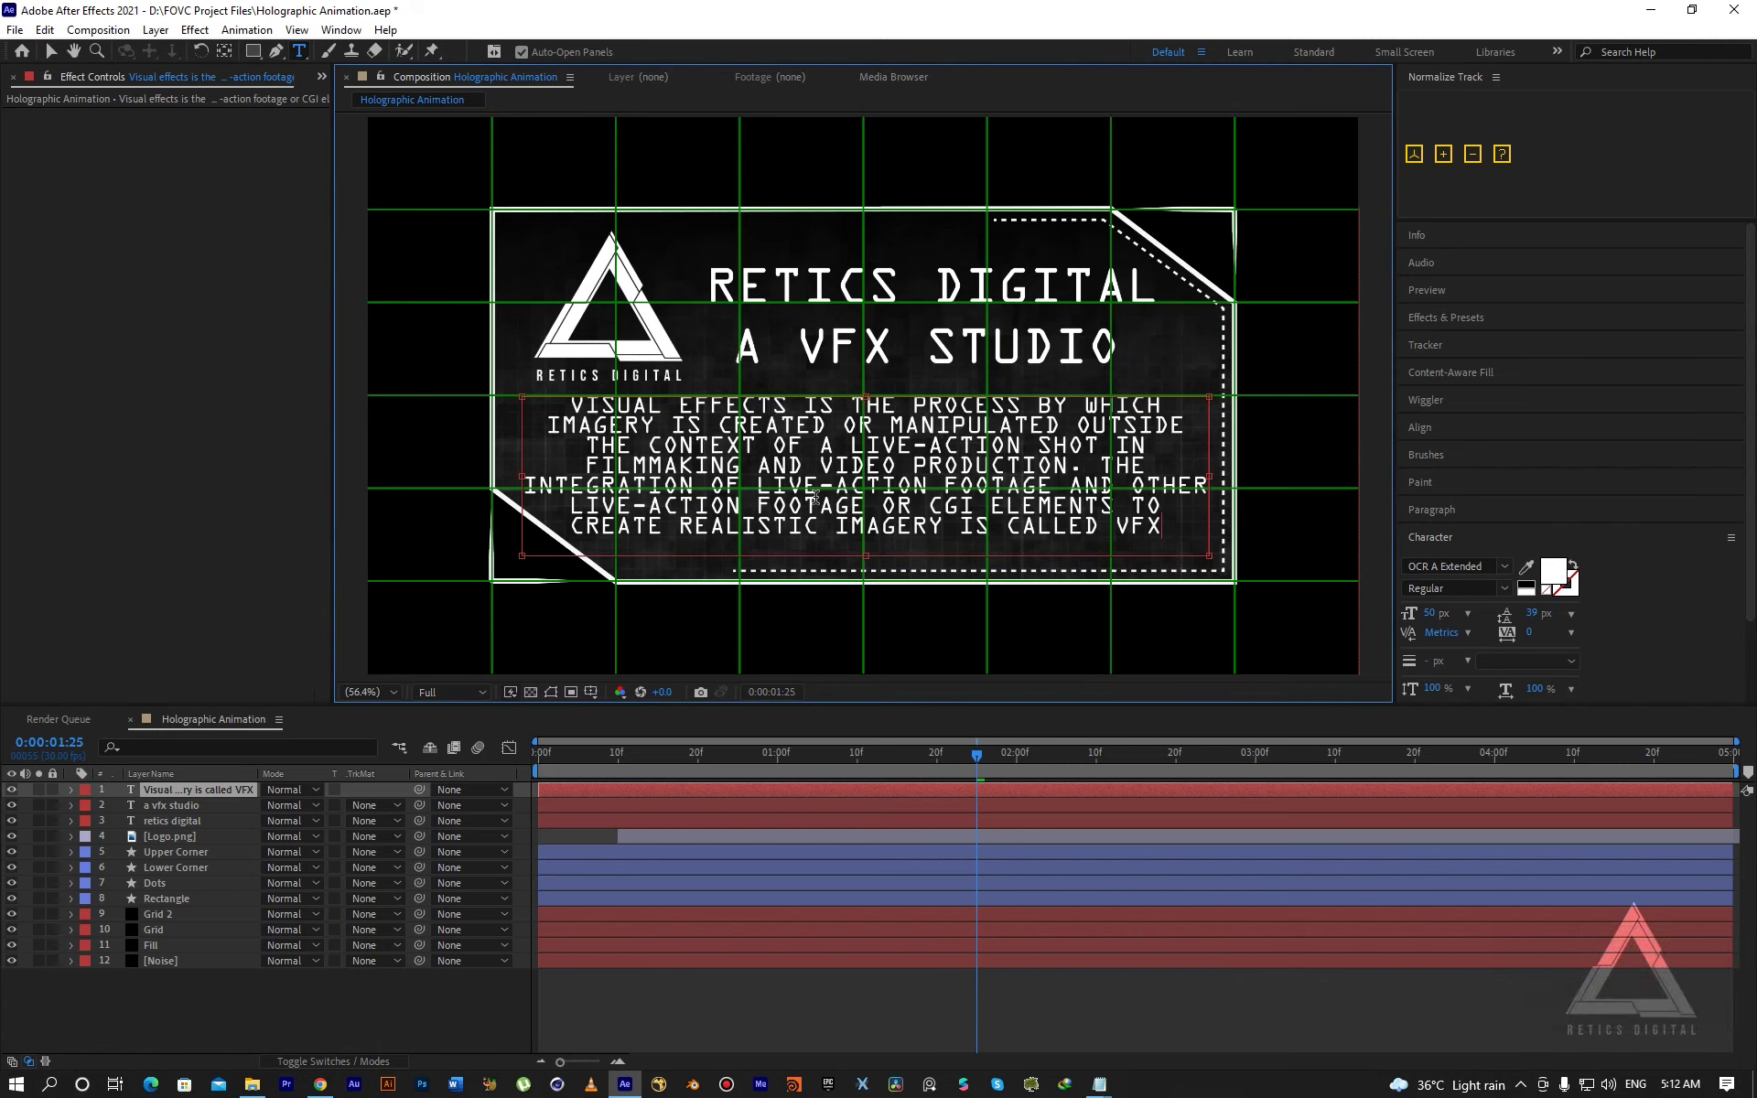
click(1164, 536)
text(.)
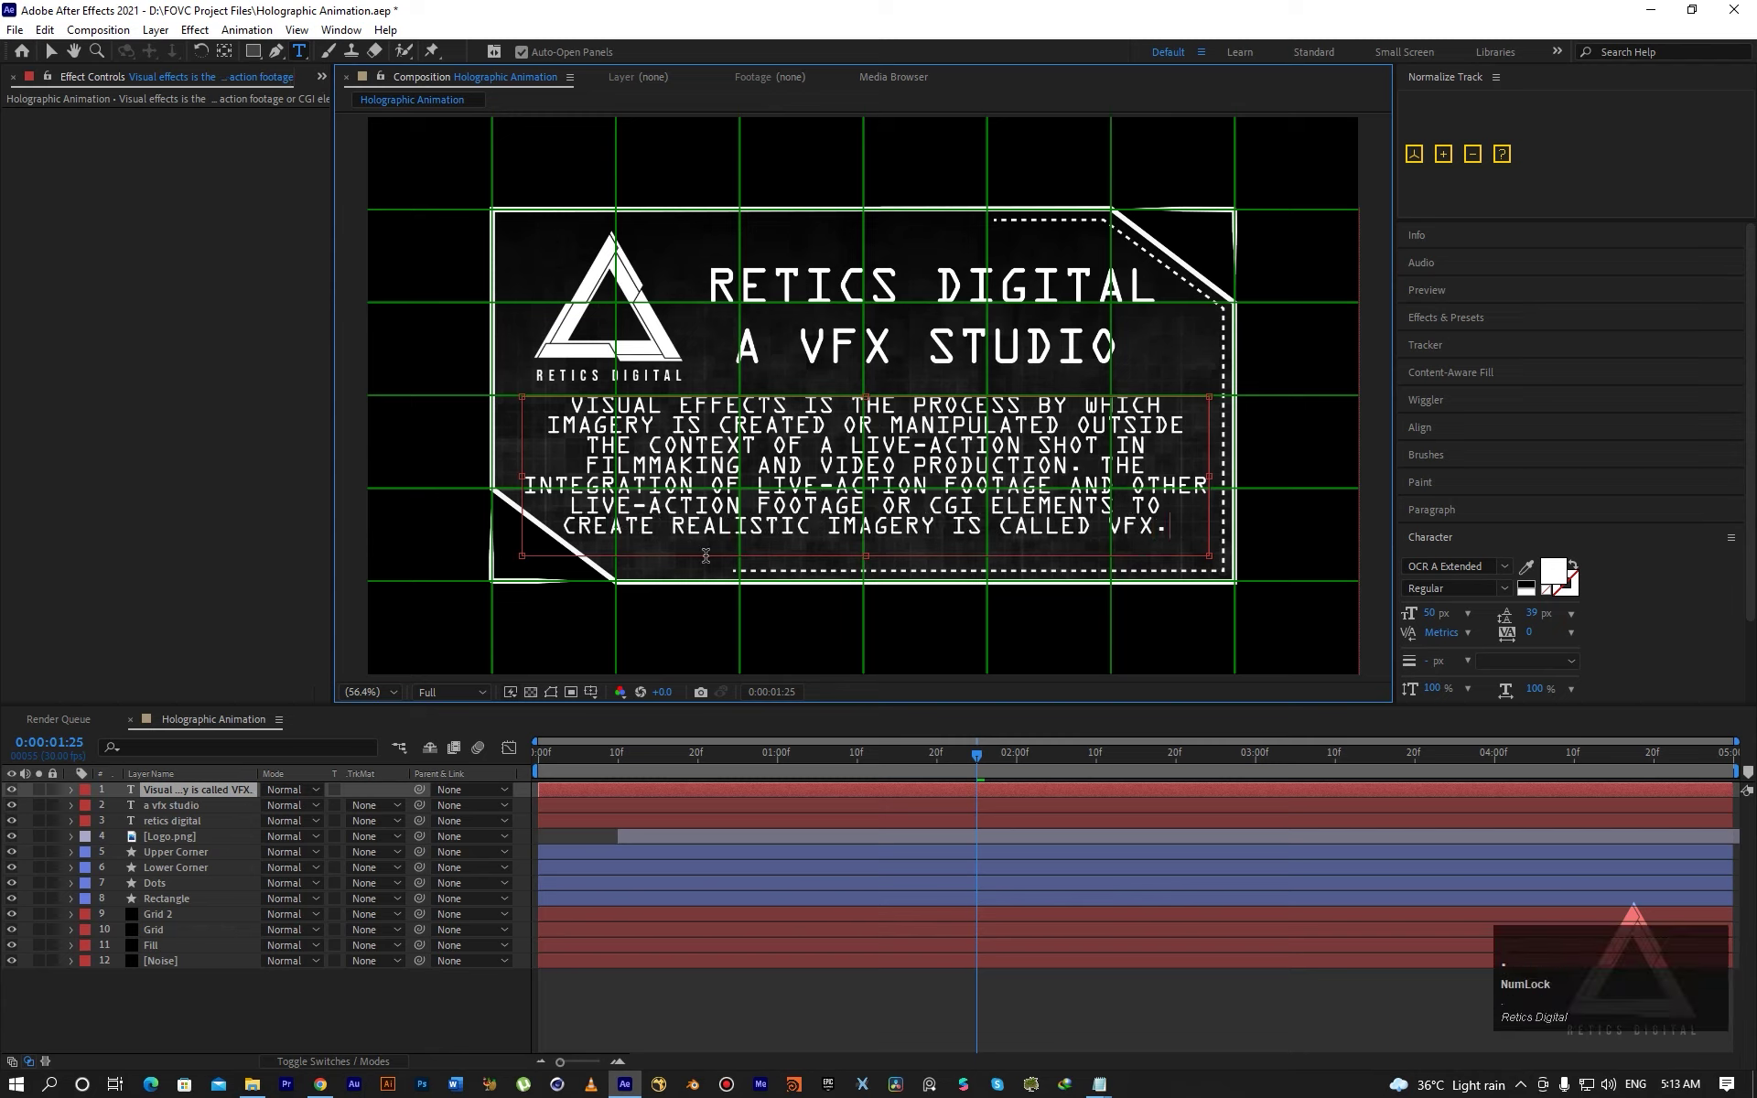
Set the font size of the whole visual effects paragraph to 39 px.
key(ctrl+a)
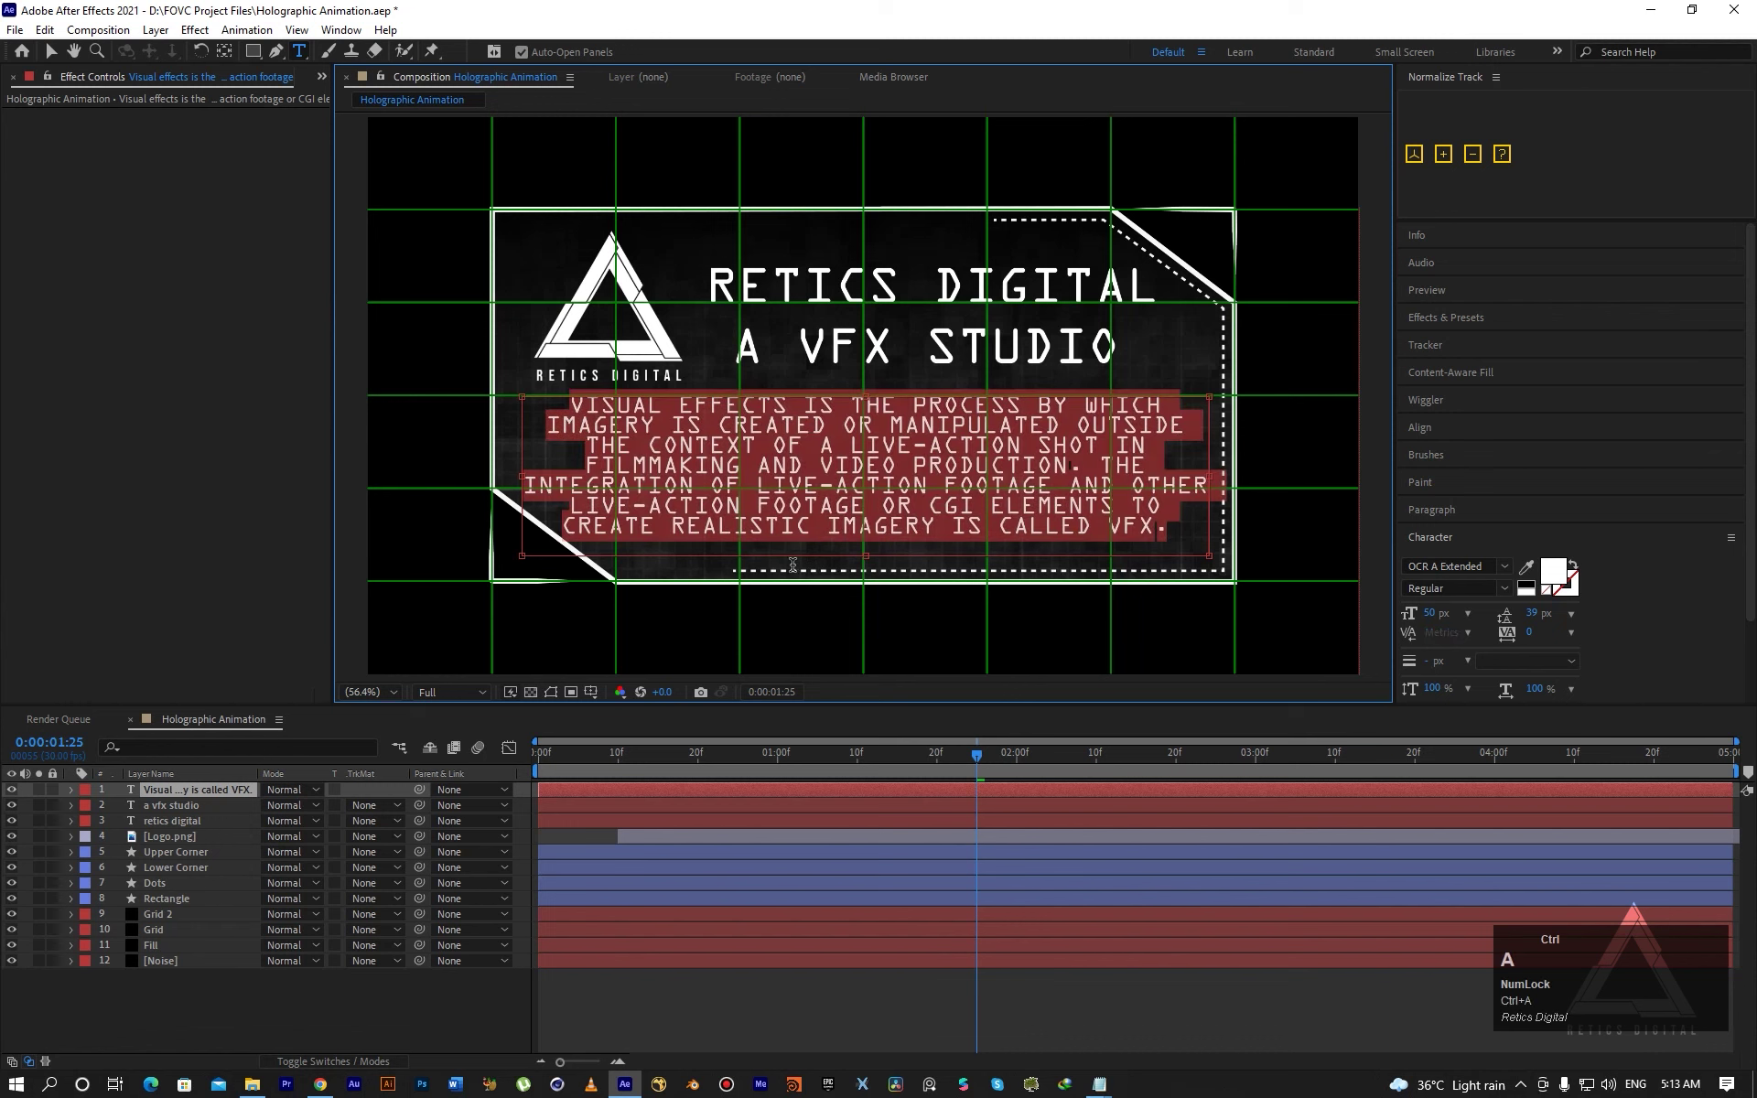
drag(1430, 622, 1414, 617)
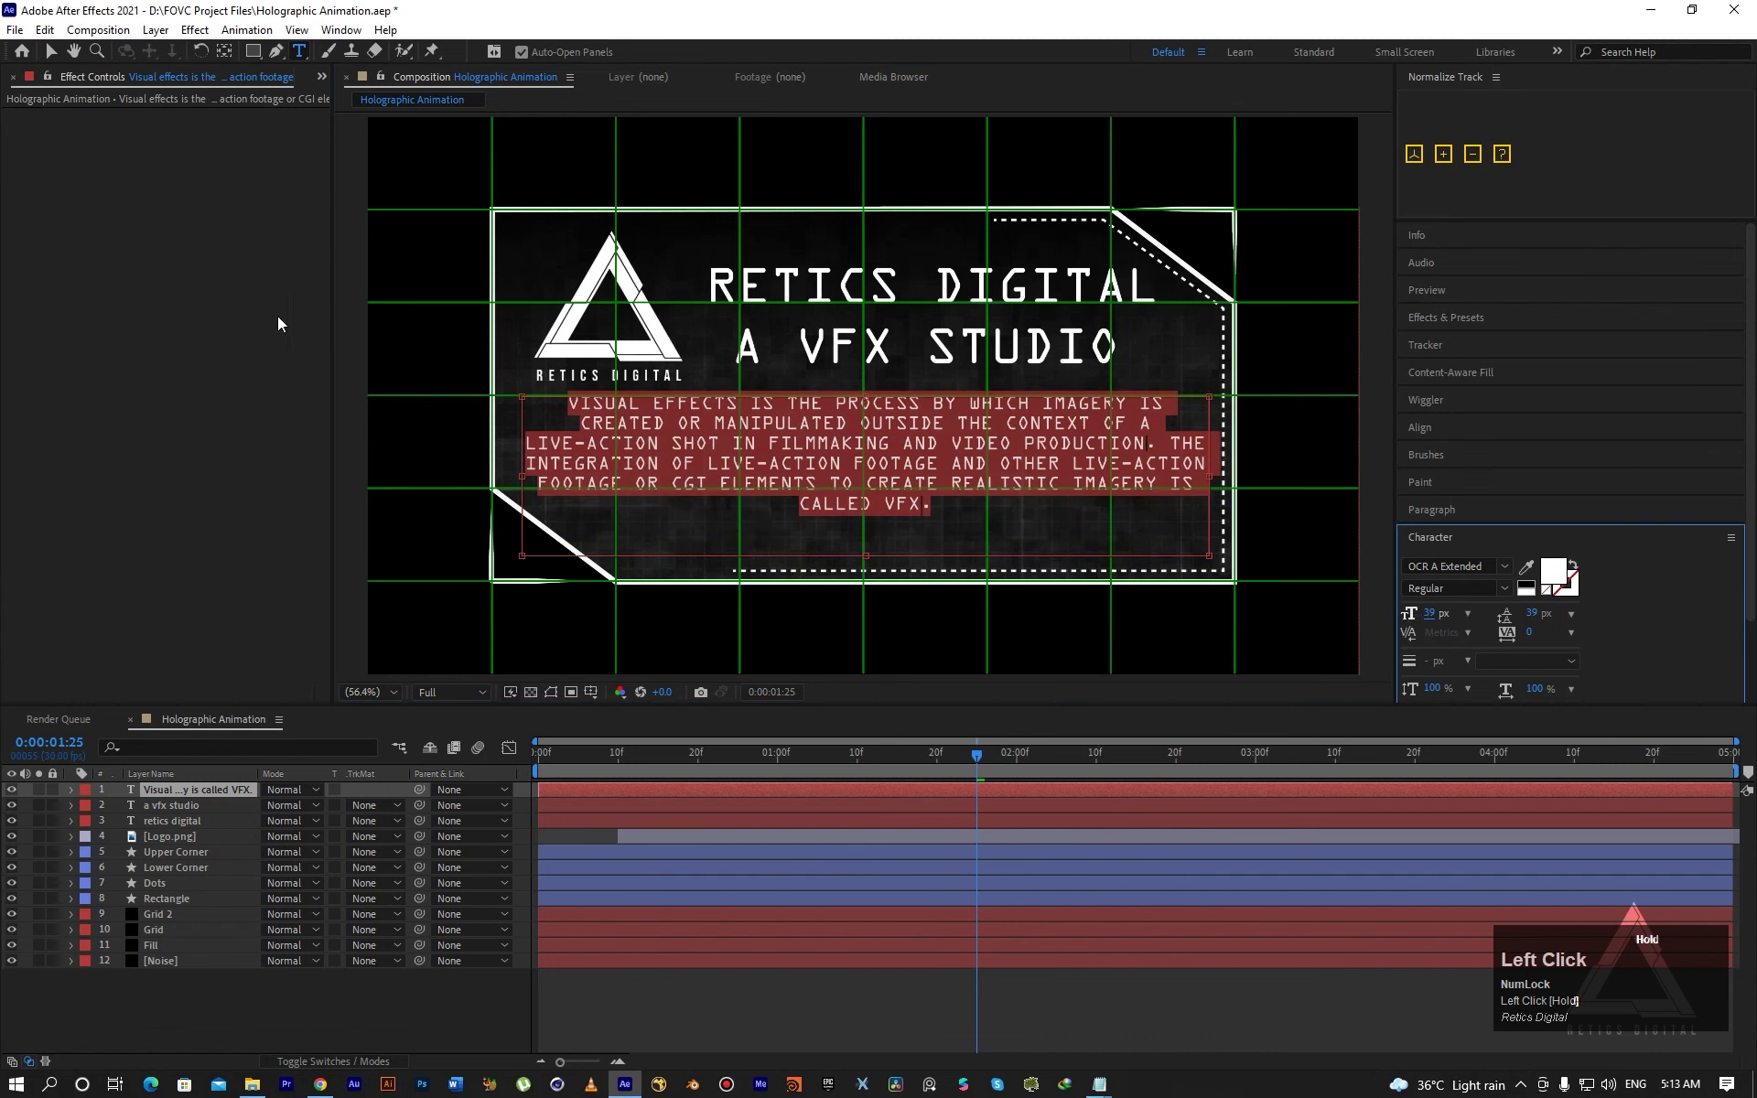
click(52, 51)
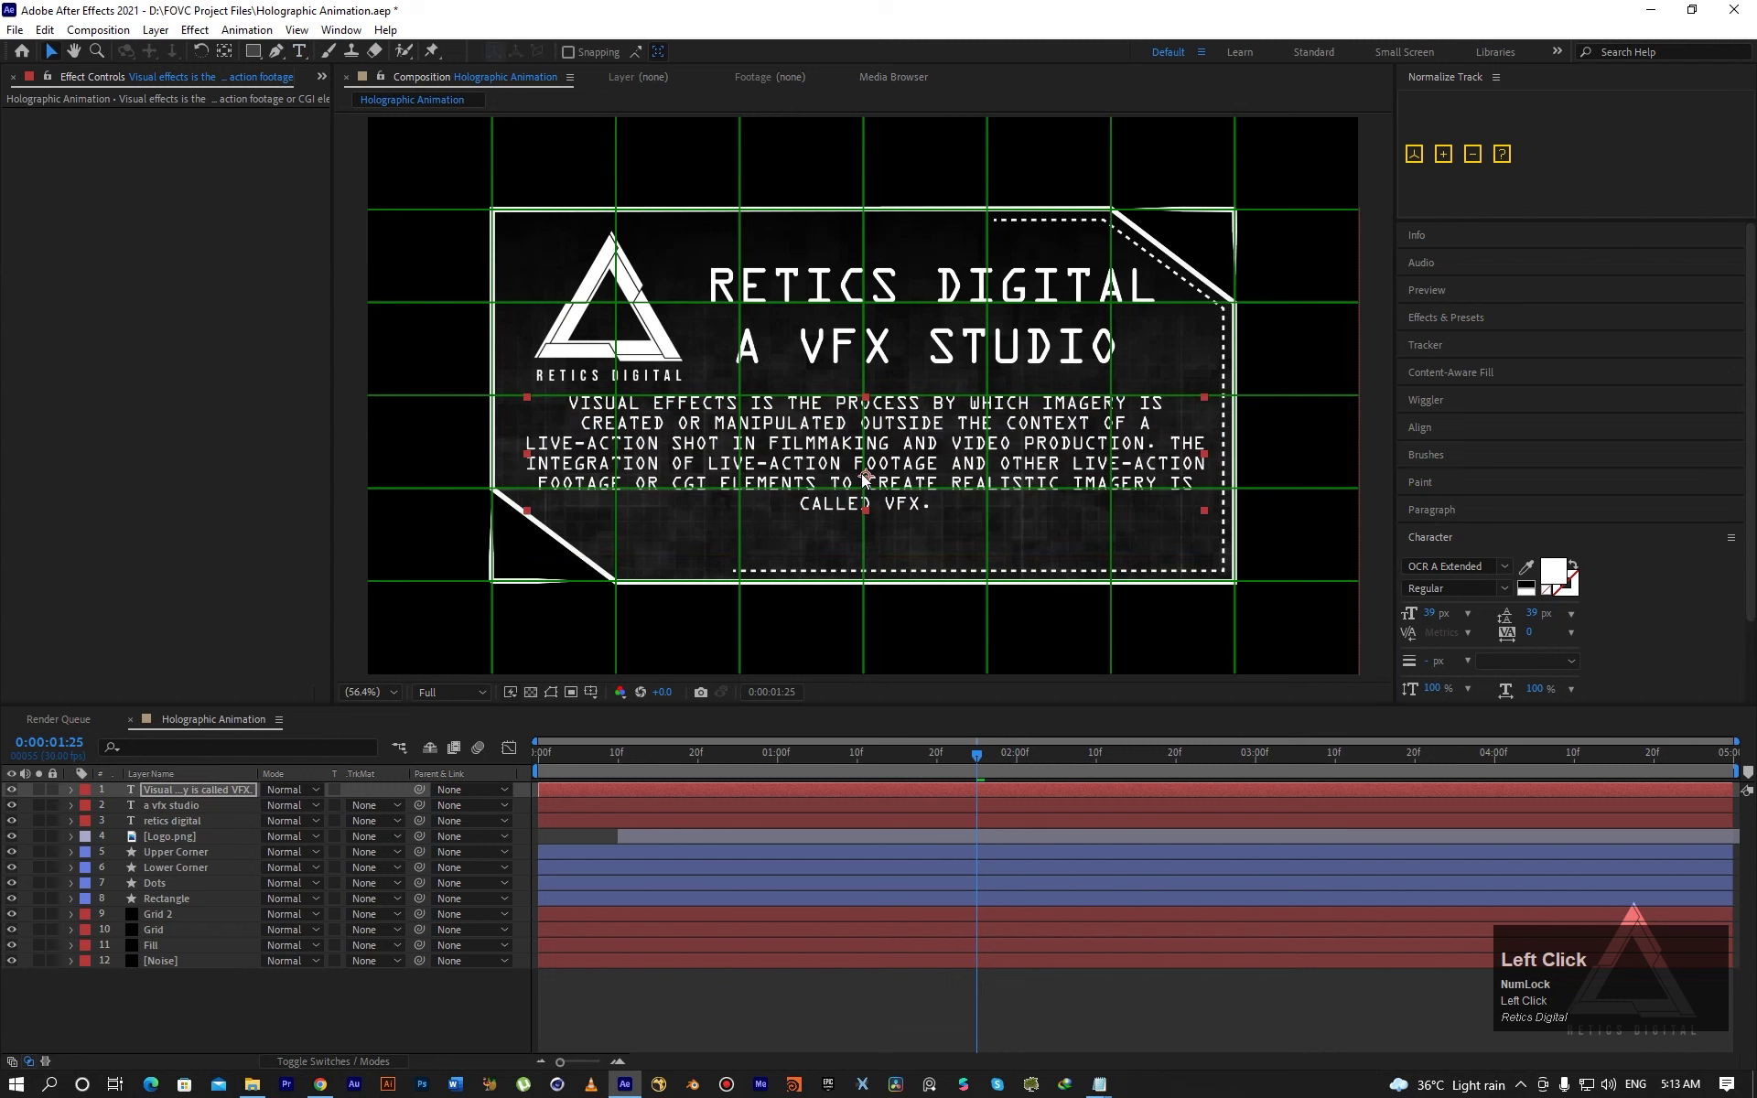
Move the paragraph down slightly within the panel and hide the proportional grid.
drag(863, 477, 863, 485)
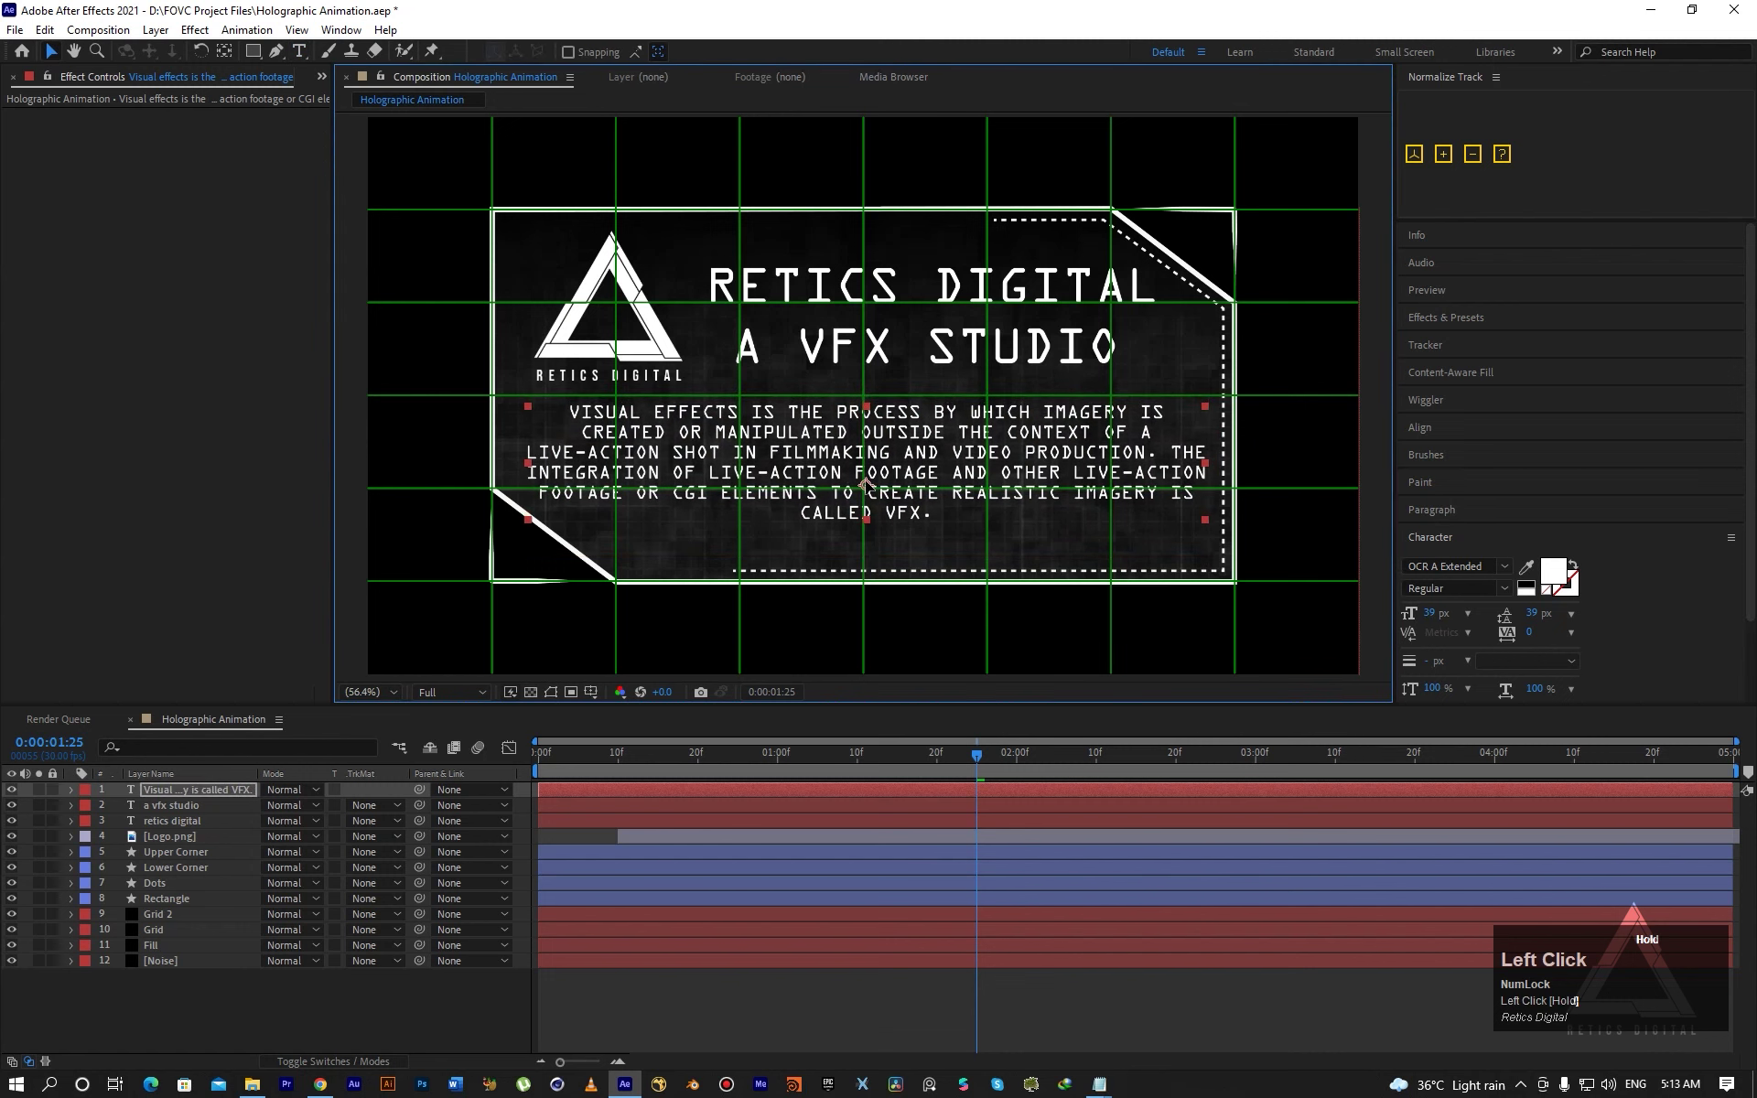
click(350, 1023)
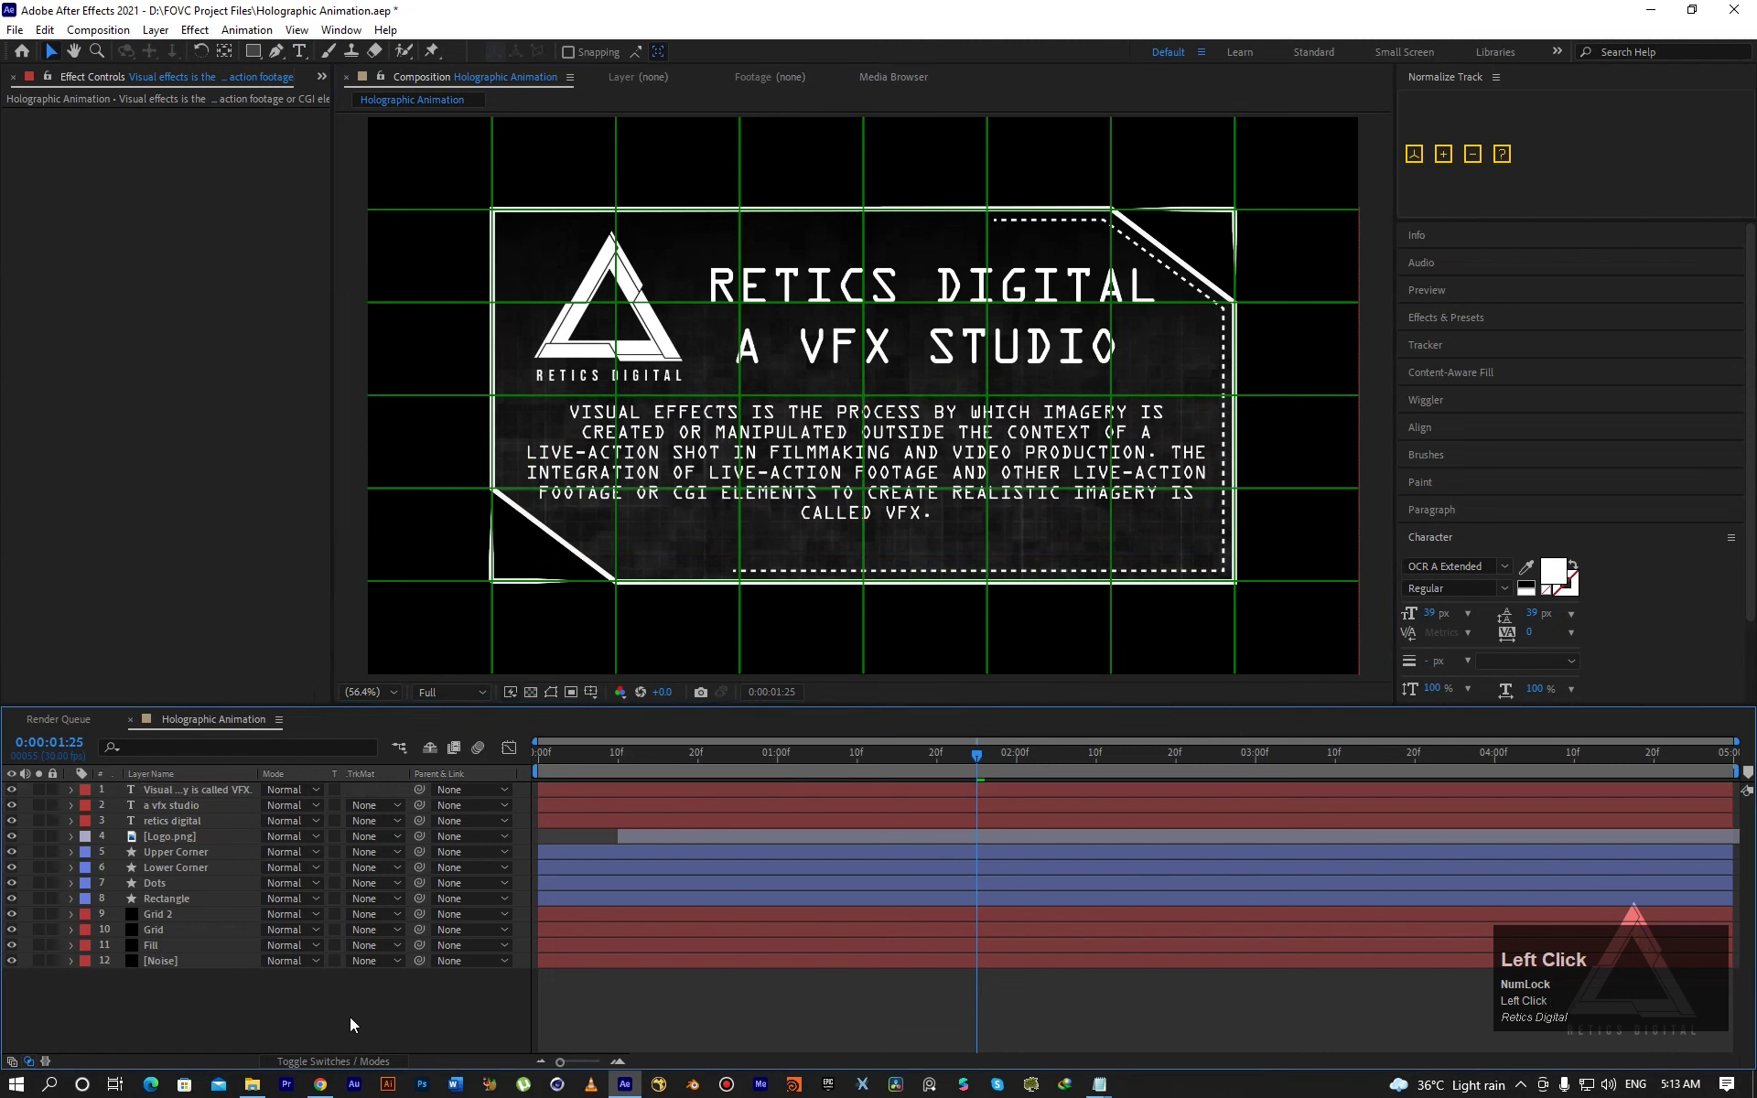
click(590, 692)
click(604, 733)
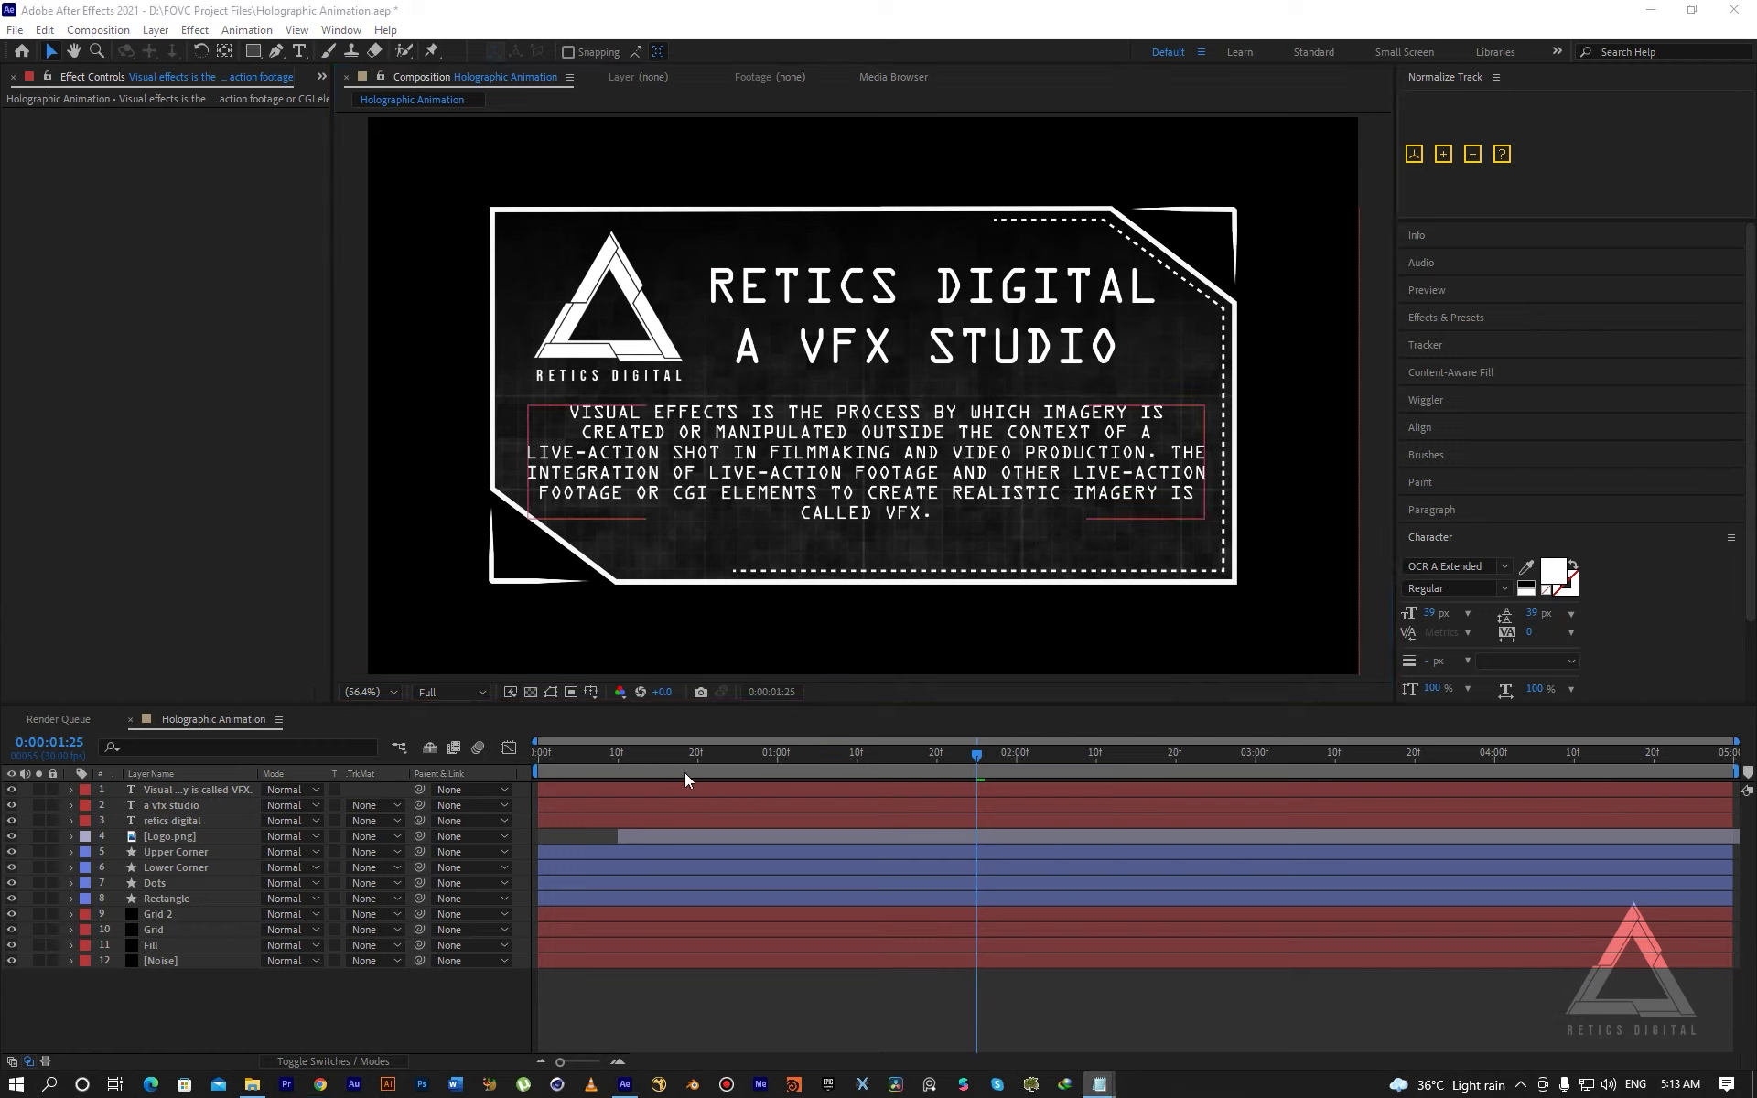
Reveal the Rectangle layer's Opacity and keyframe it at 100% at 0:00:00:00.
drag(684, 773, 529, 780)
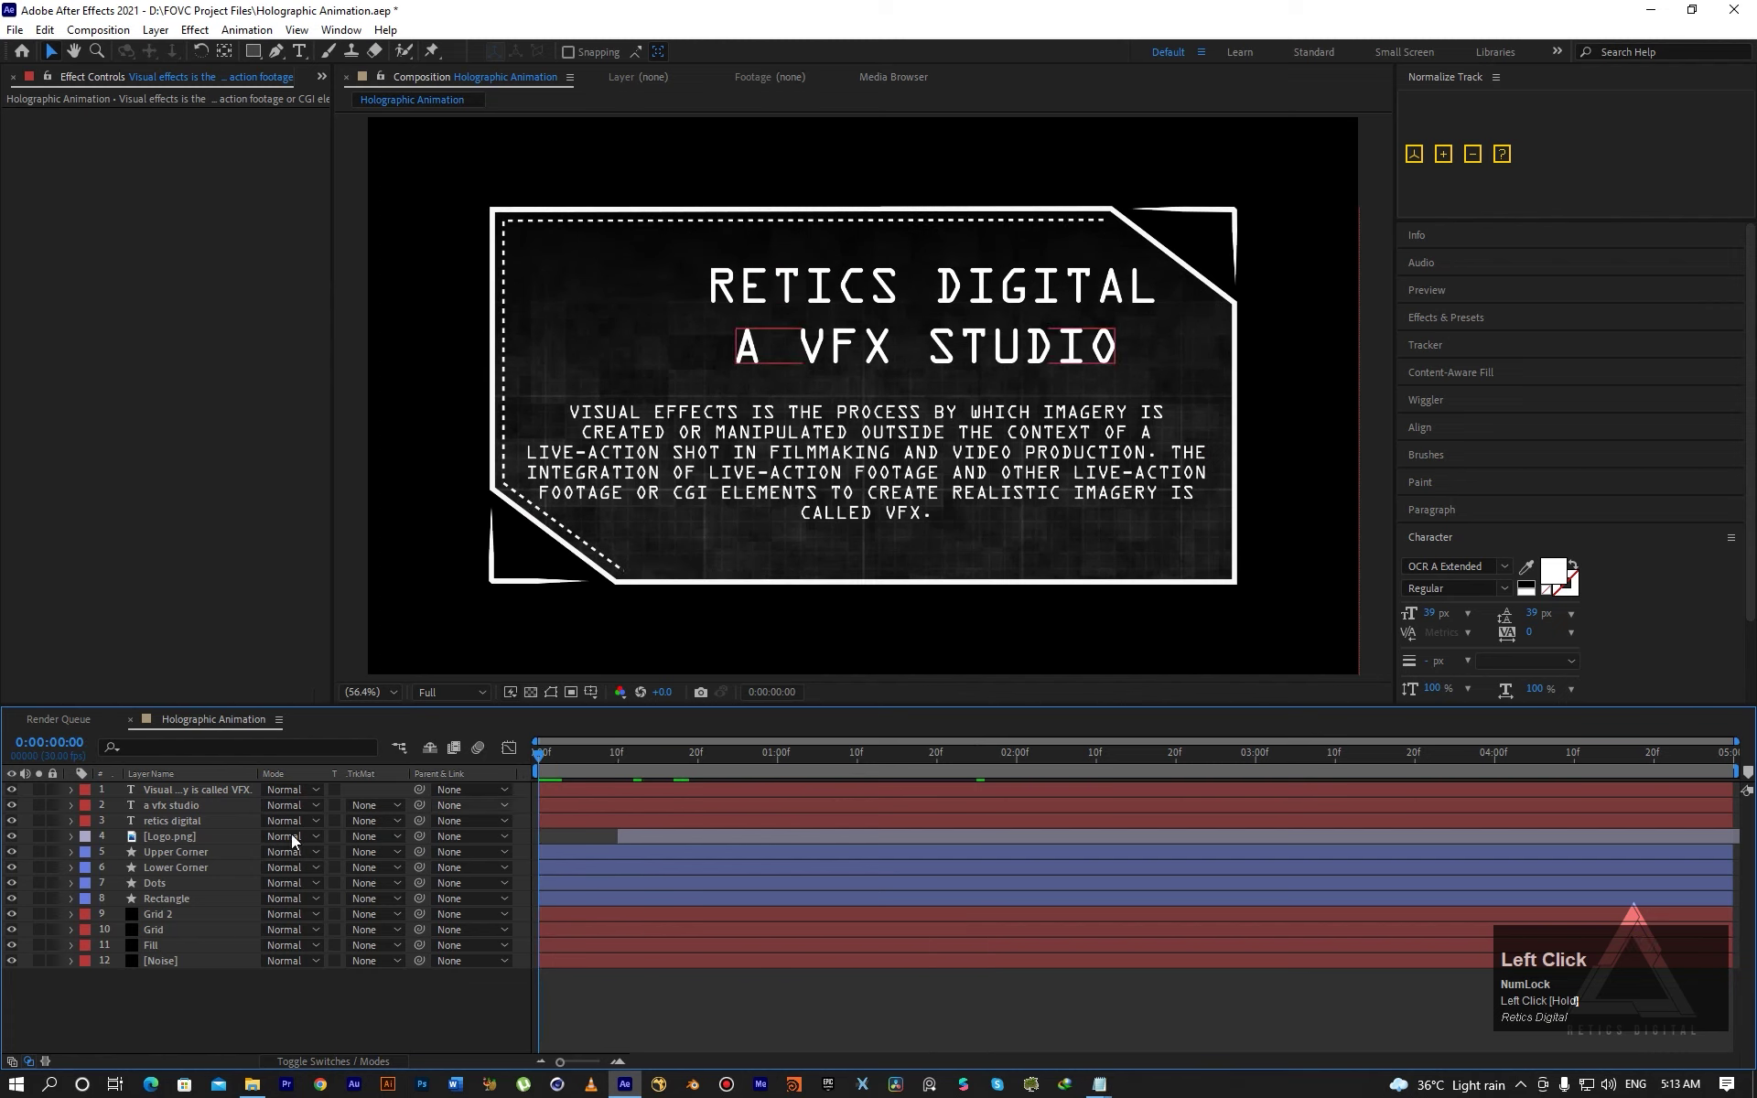
click(170, 902)
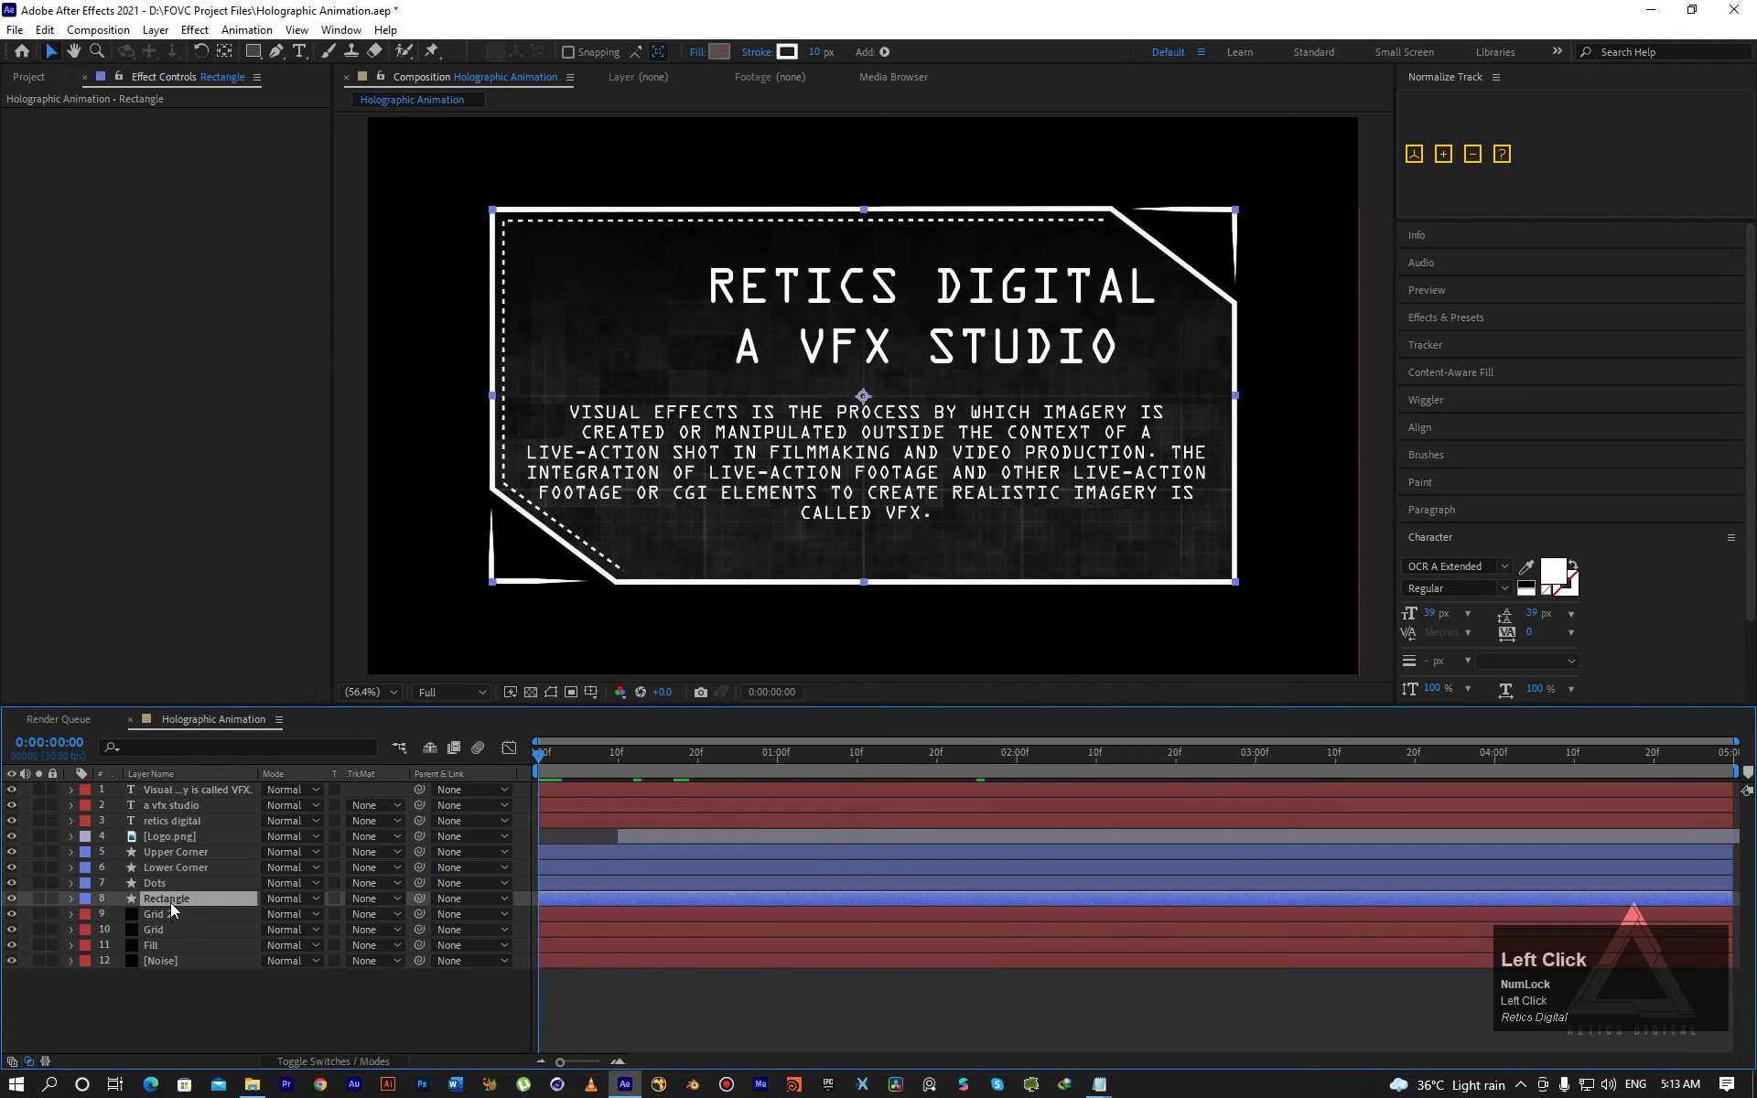
key(t)
click(170, 902)
key(t)
click(120, 914)
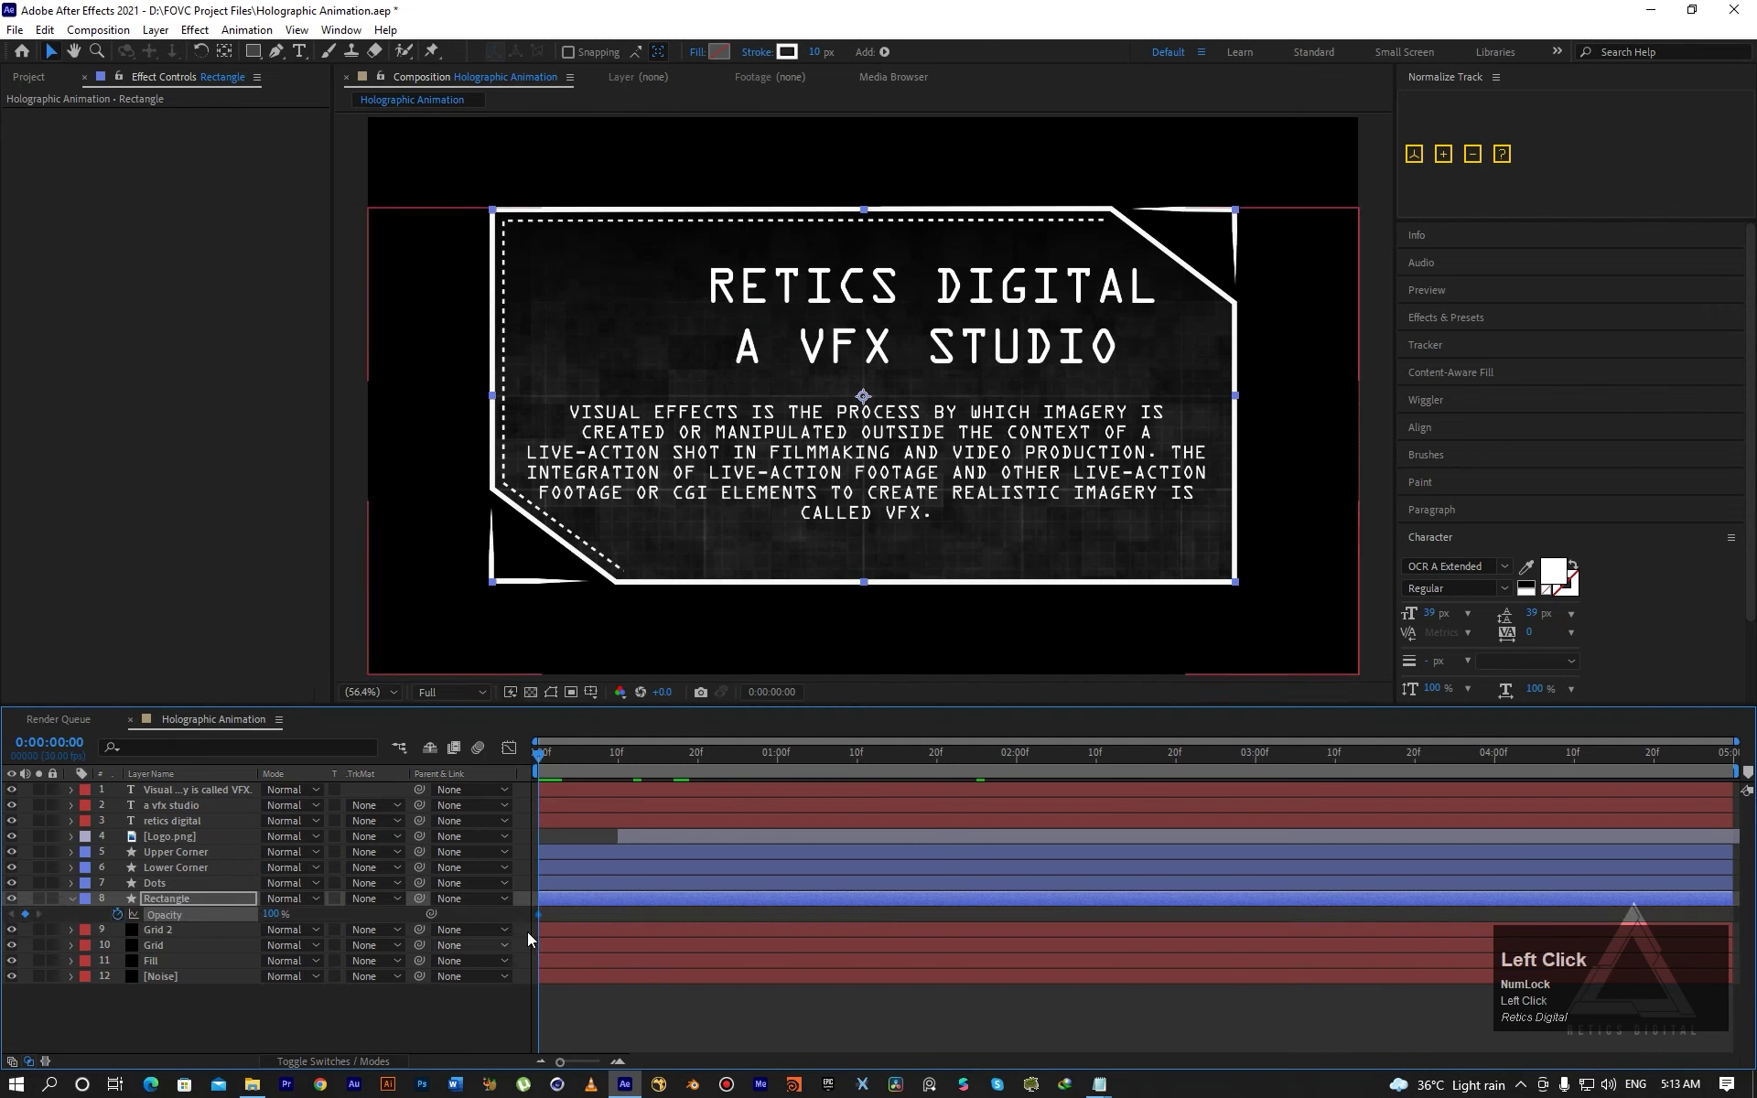
Move the Rectangle's 100% opacity keyframe to frame 9 and add keyframes of 0% at frame 0 and 100% at frame 2.
drag(545, 915, 597, 916)
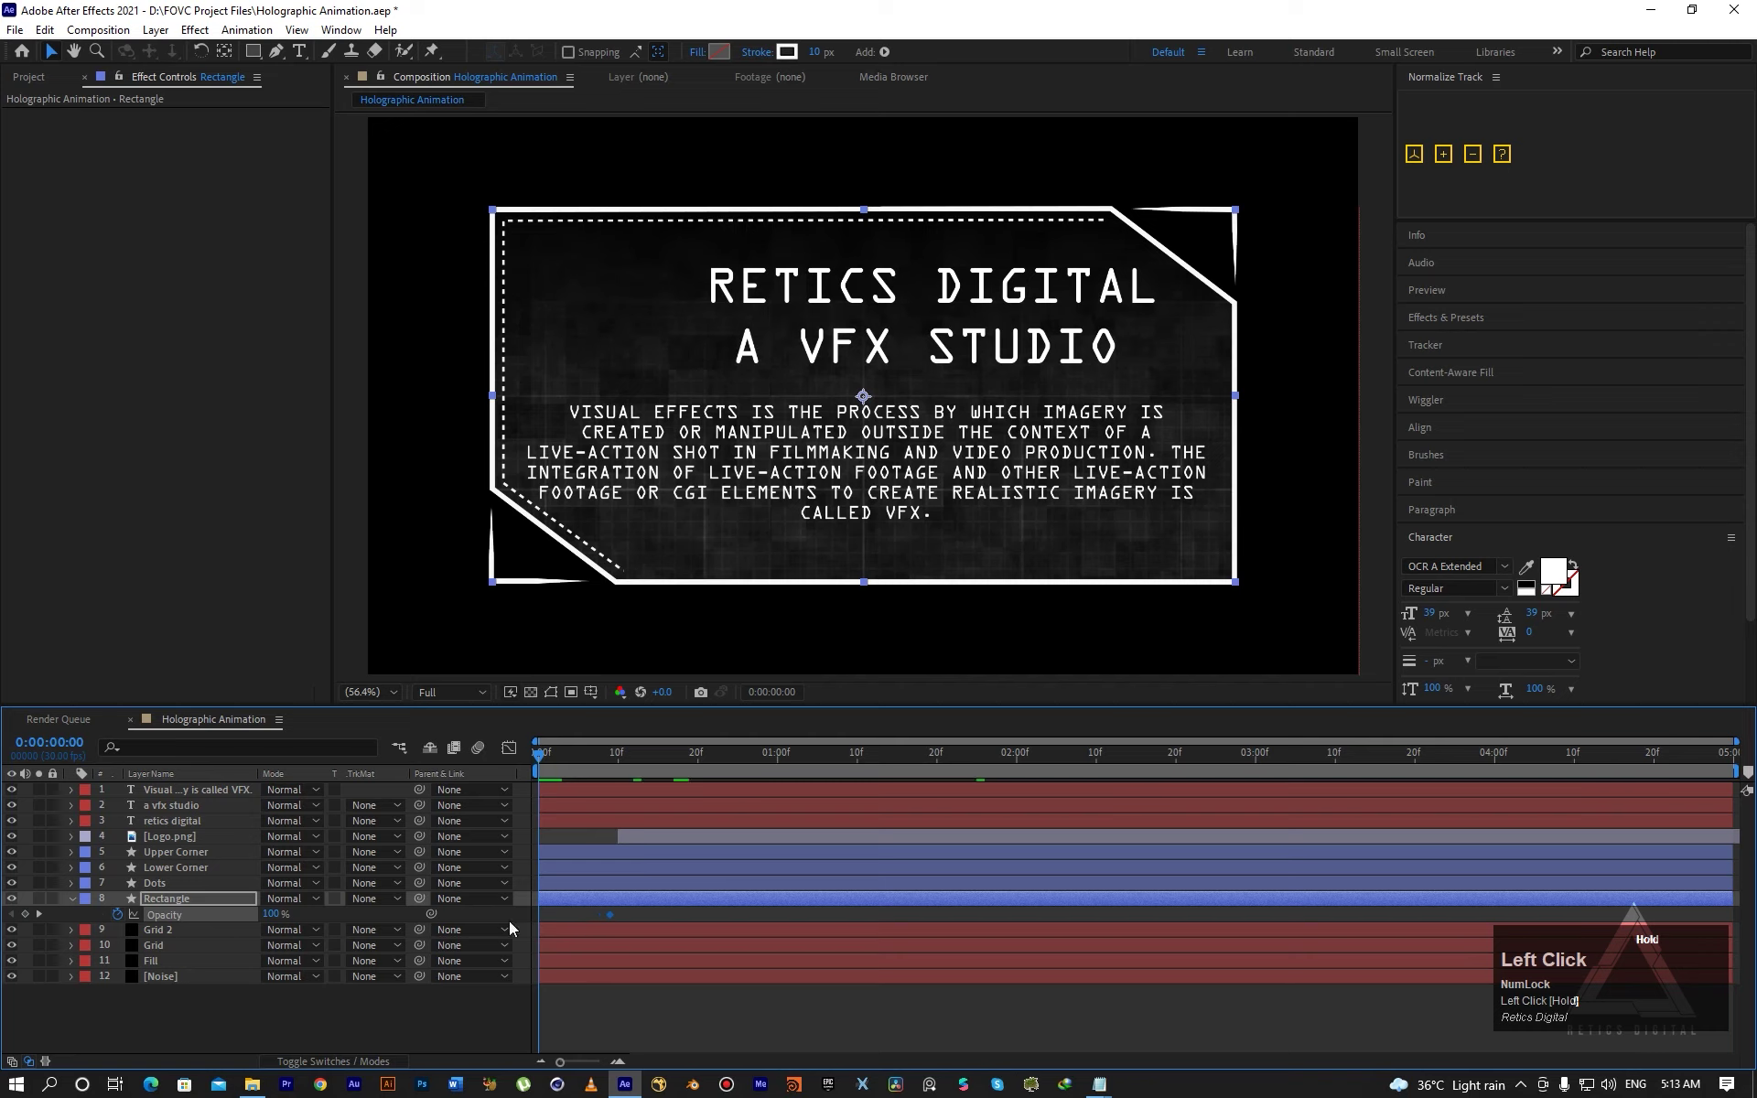
drag(181, 914, 168, 914)
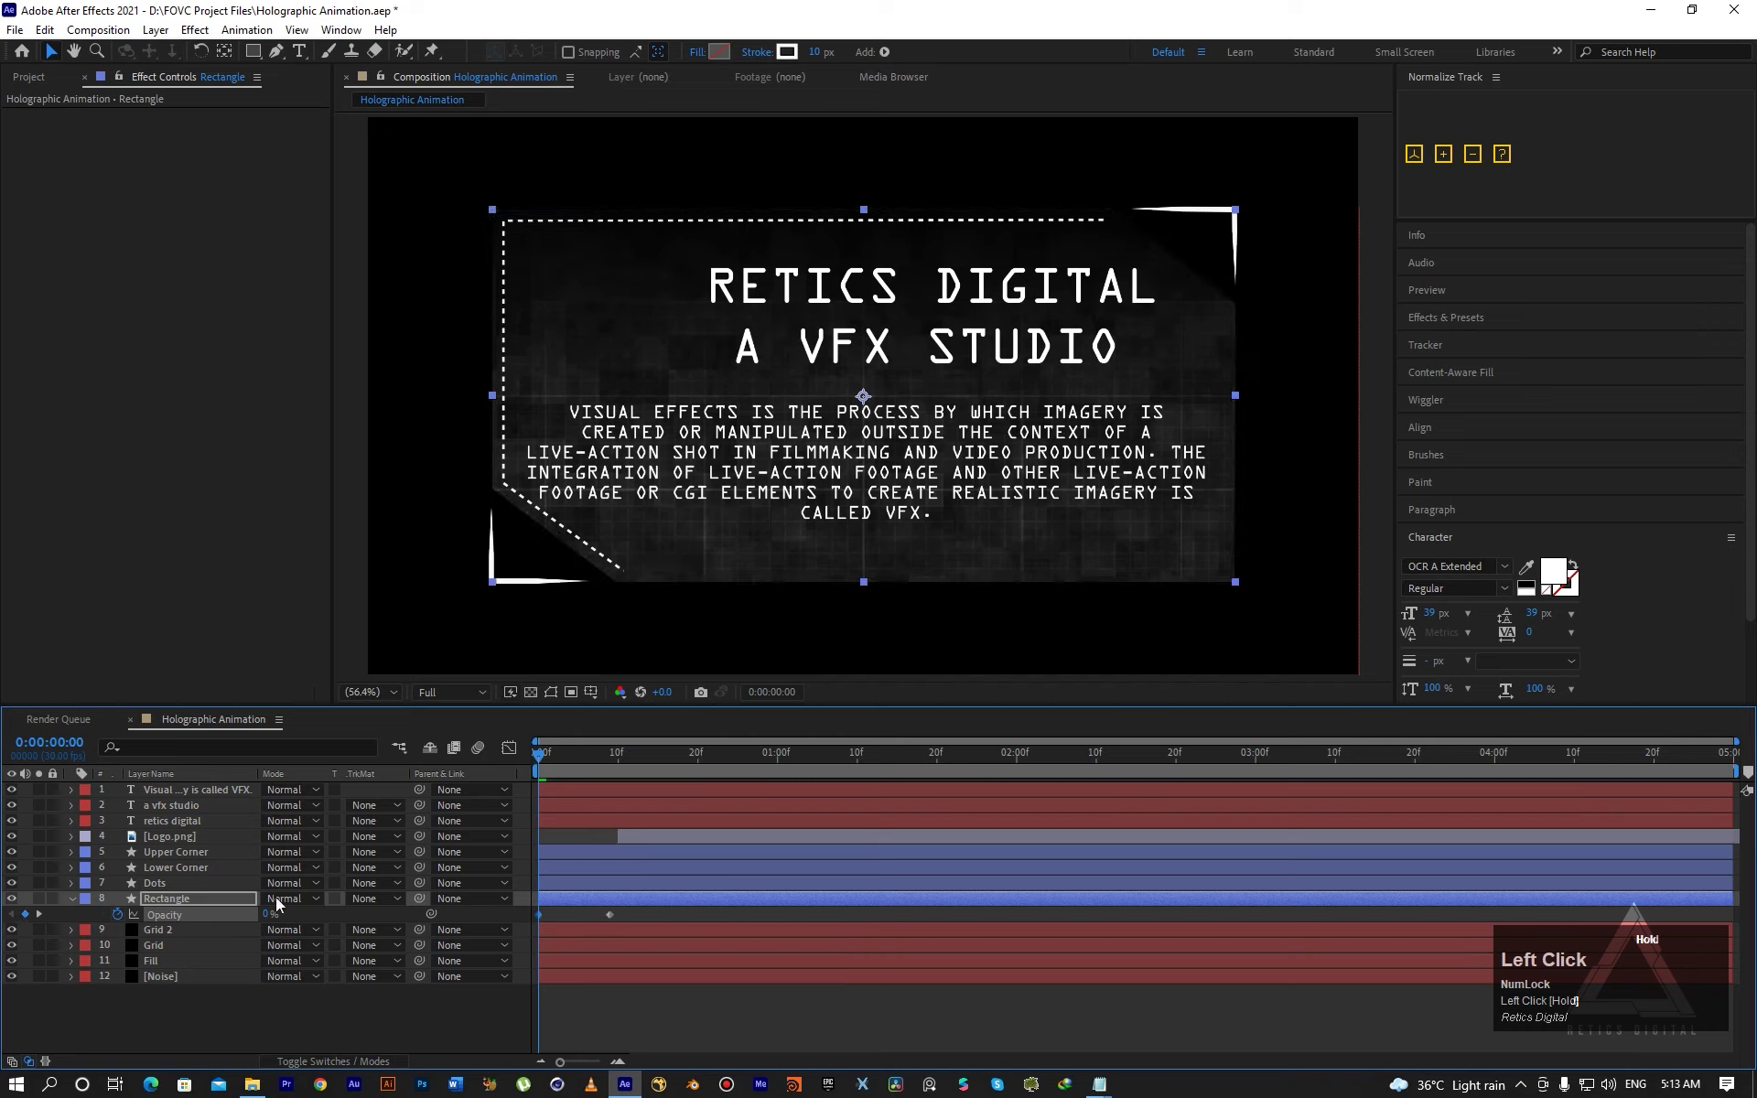
click(553, 760)
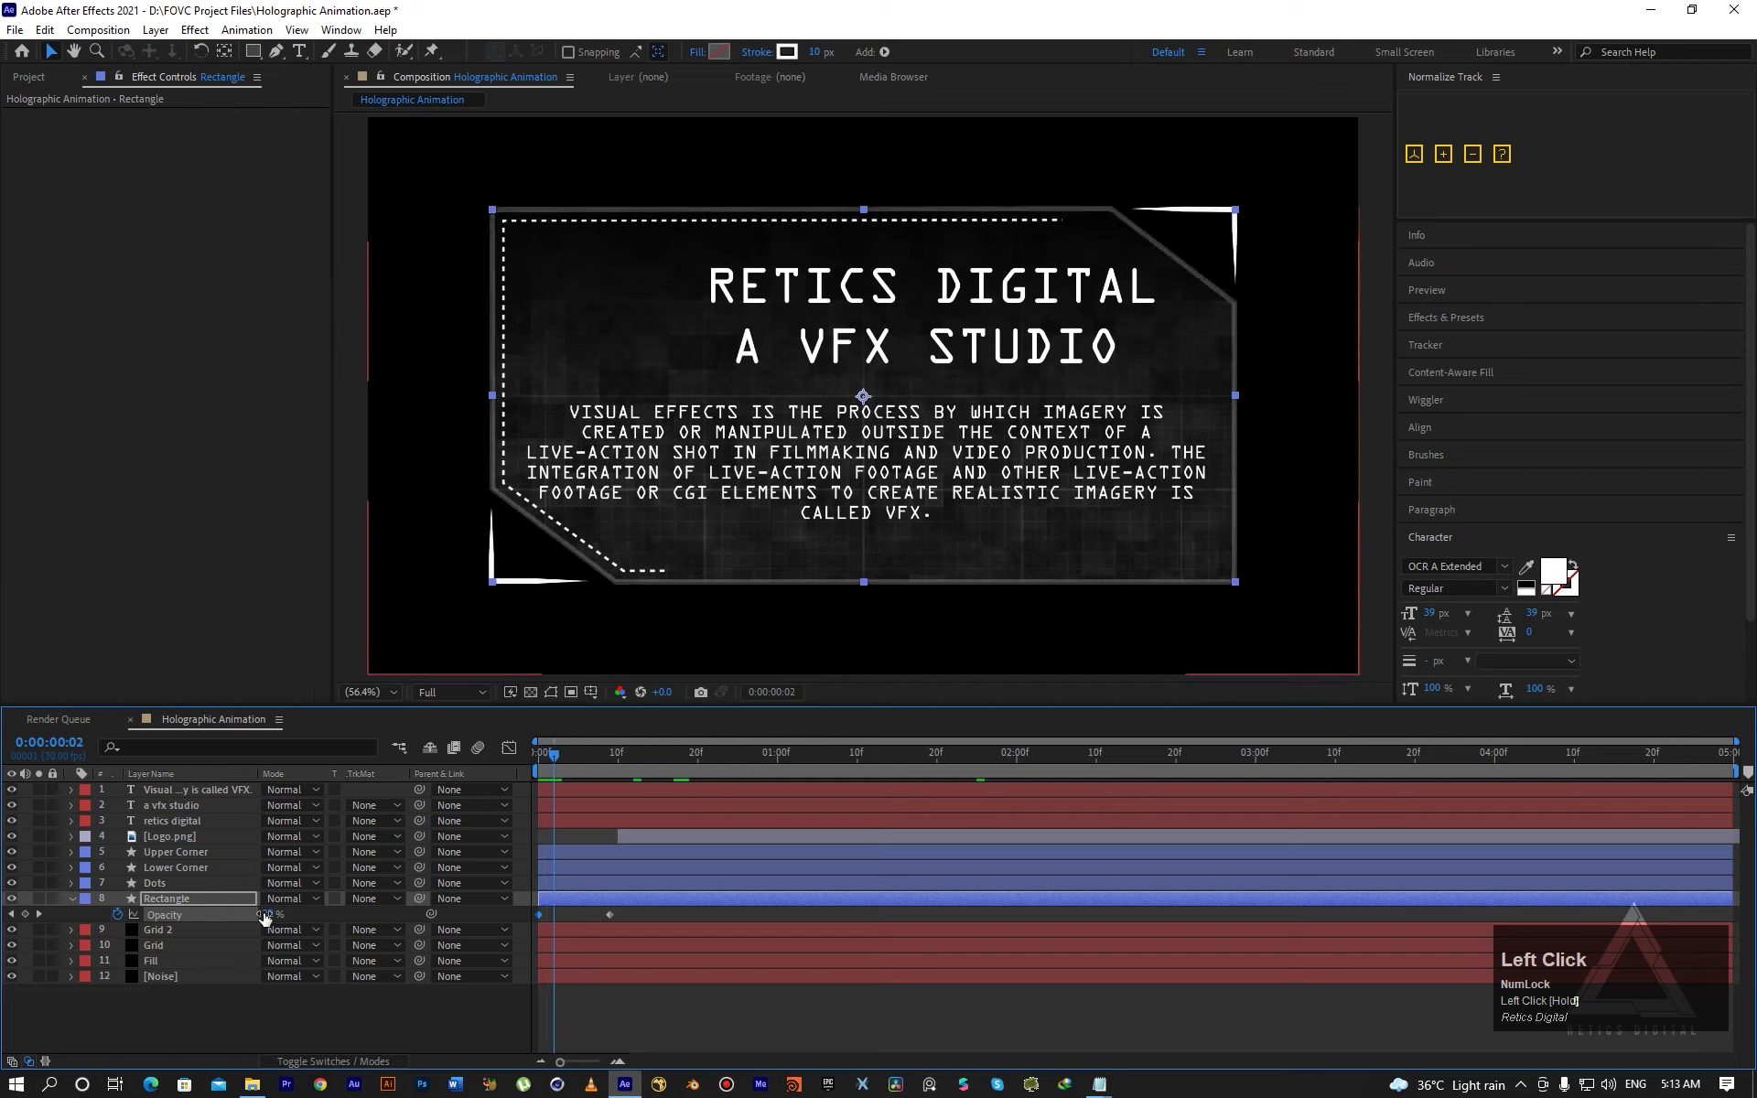
drag(269, 914, 512, 914)
Extend the Rectangle's opacity flicker with keyframes at frames 4, 6 (100%) and 8 (0%), shift the last keyframe to frame 10, and preview.
click(570, 759)
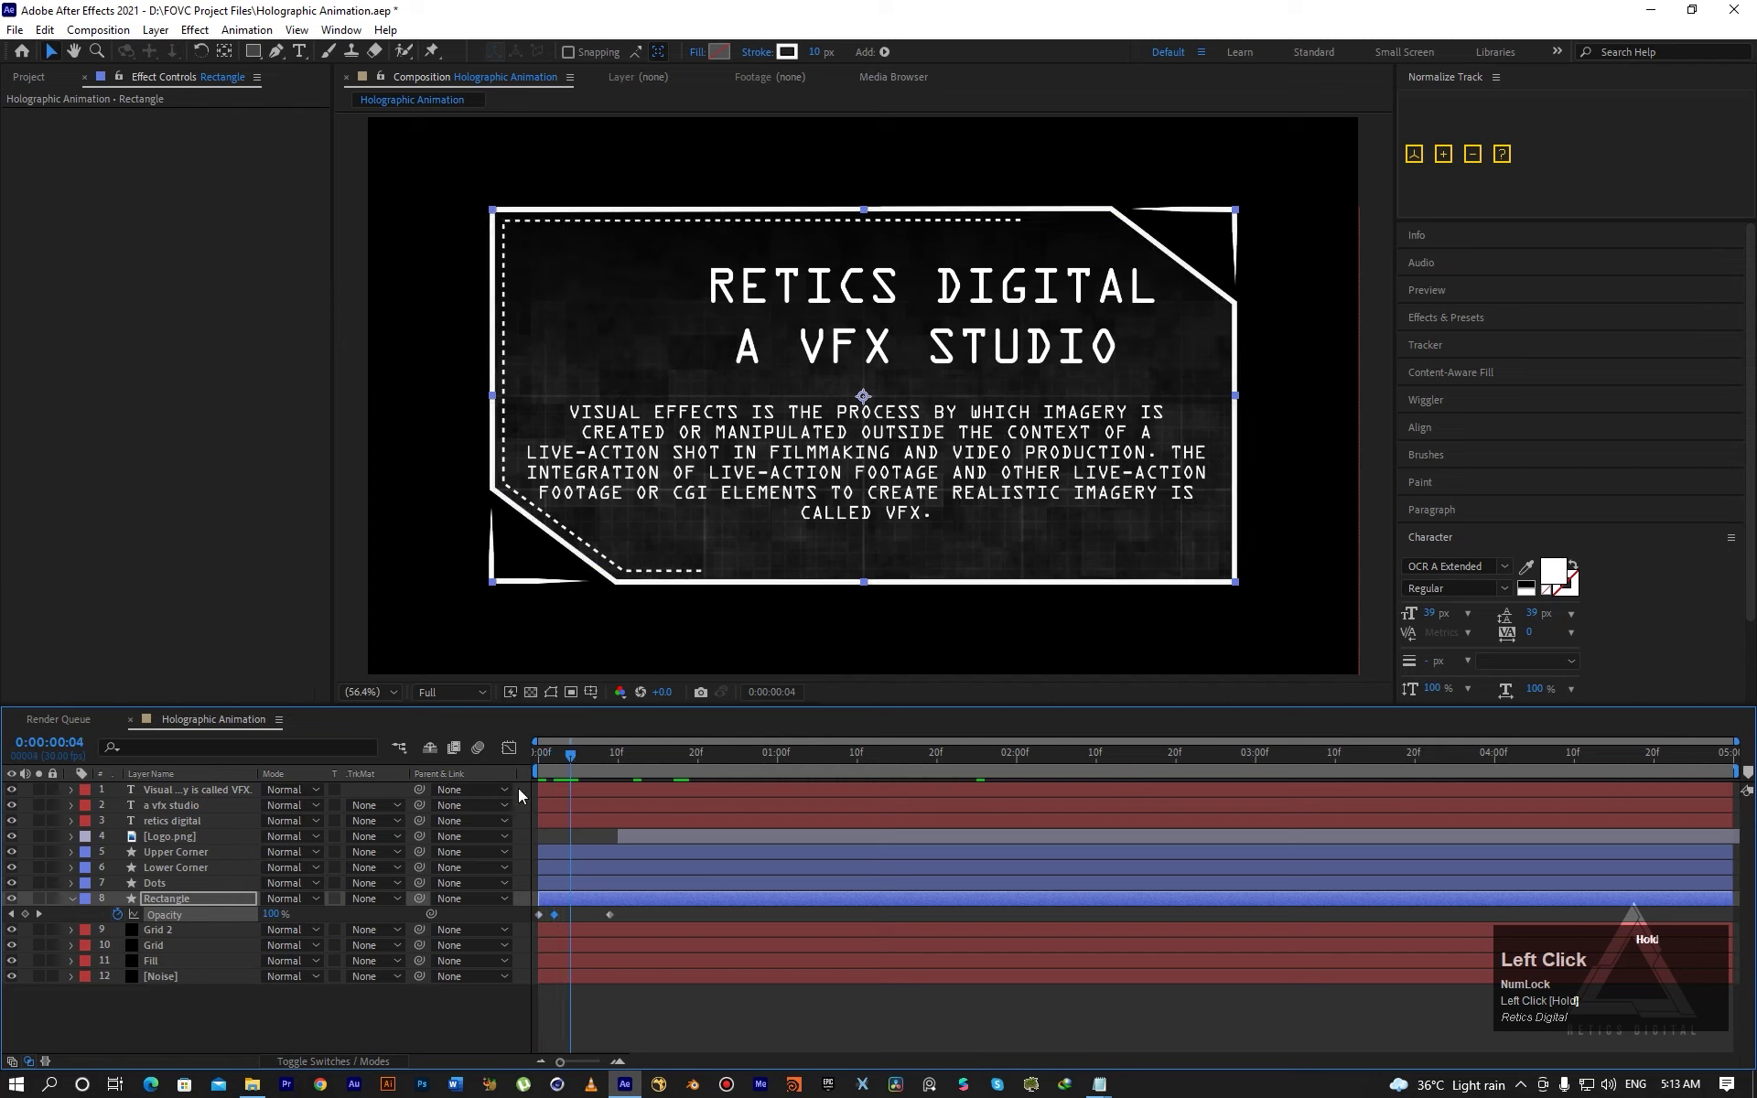
drag(273, 914, 411, 914)
click(584, 761)
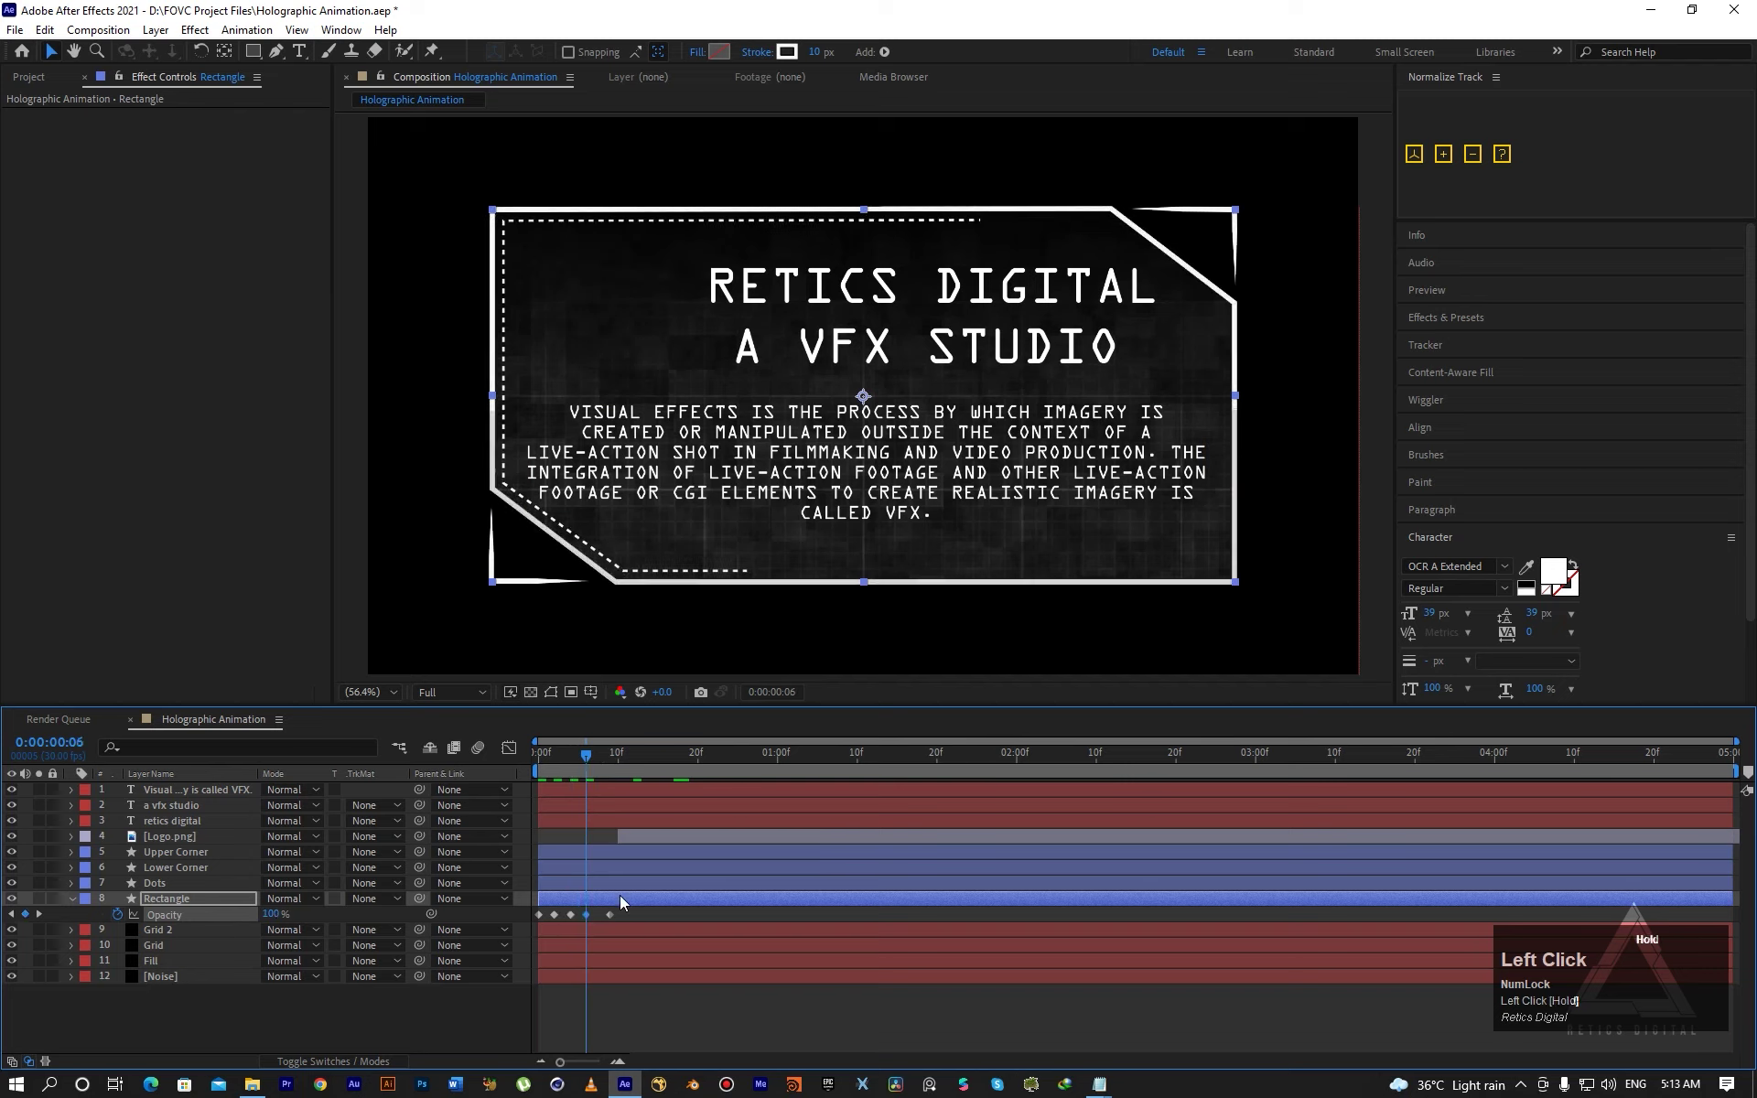
drag(611, 916, 619, 915)
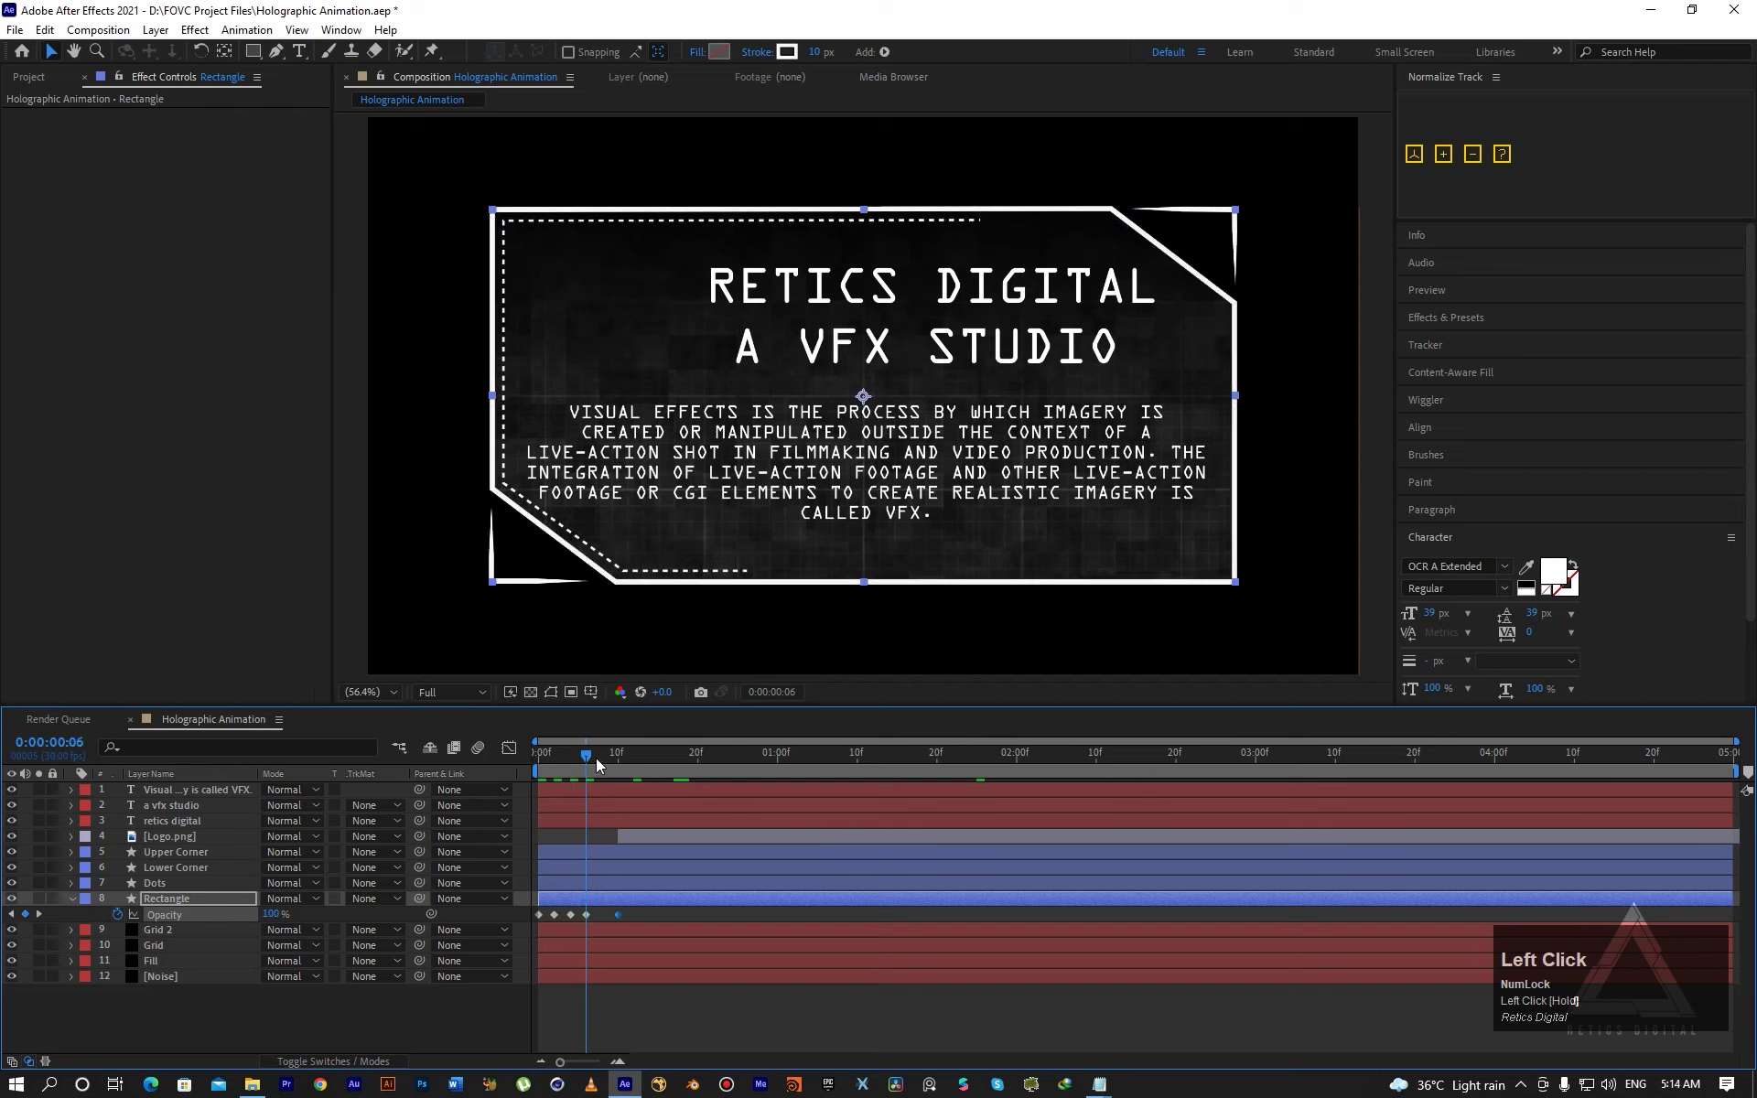
drag(593, 762, 603, 765)
drag(273, 914, 183, 914)
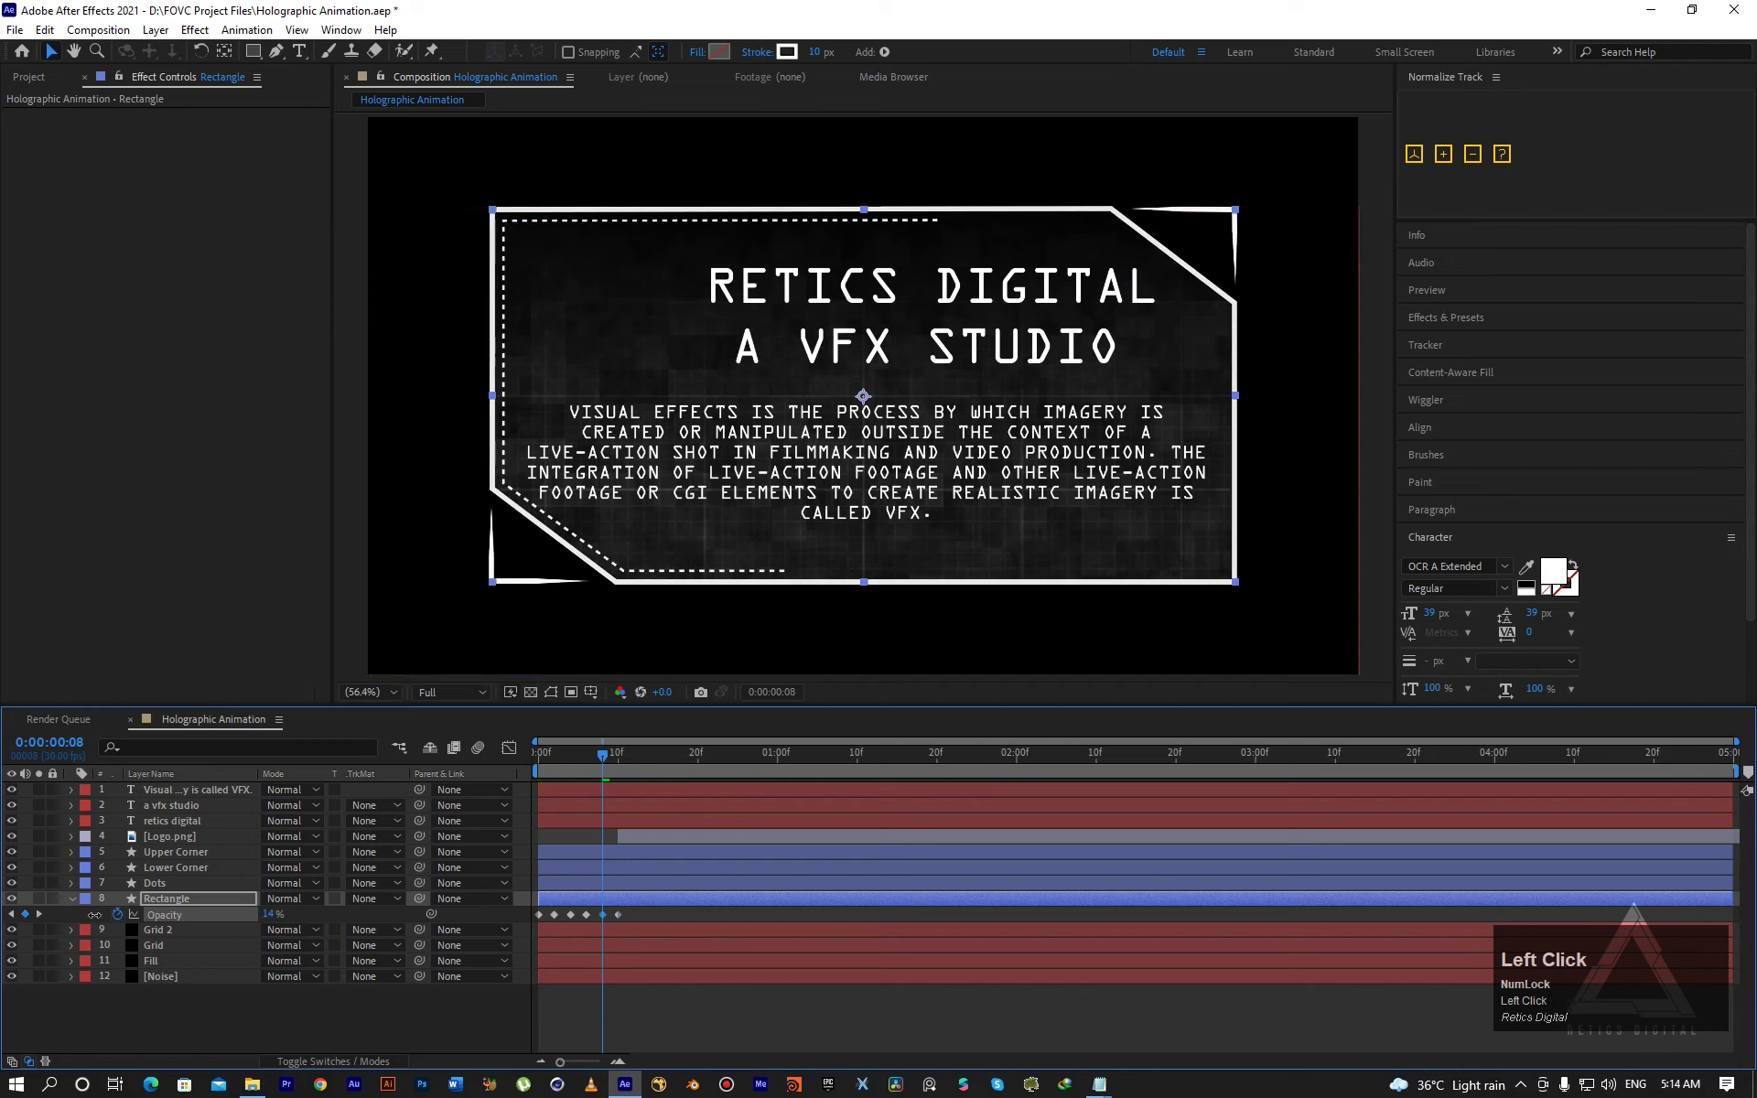
key(space)
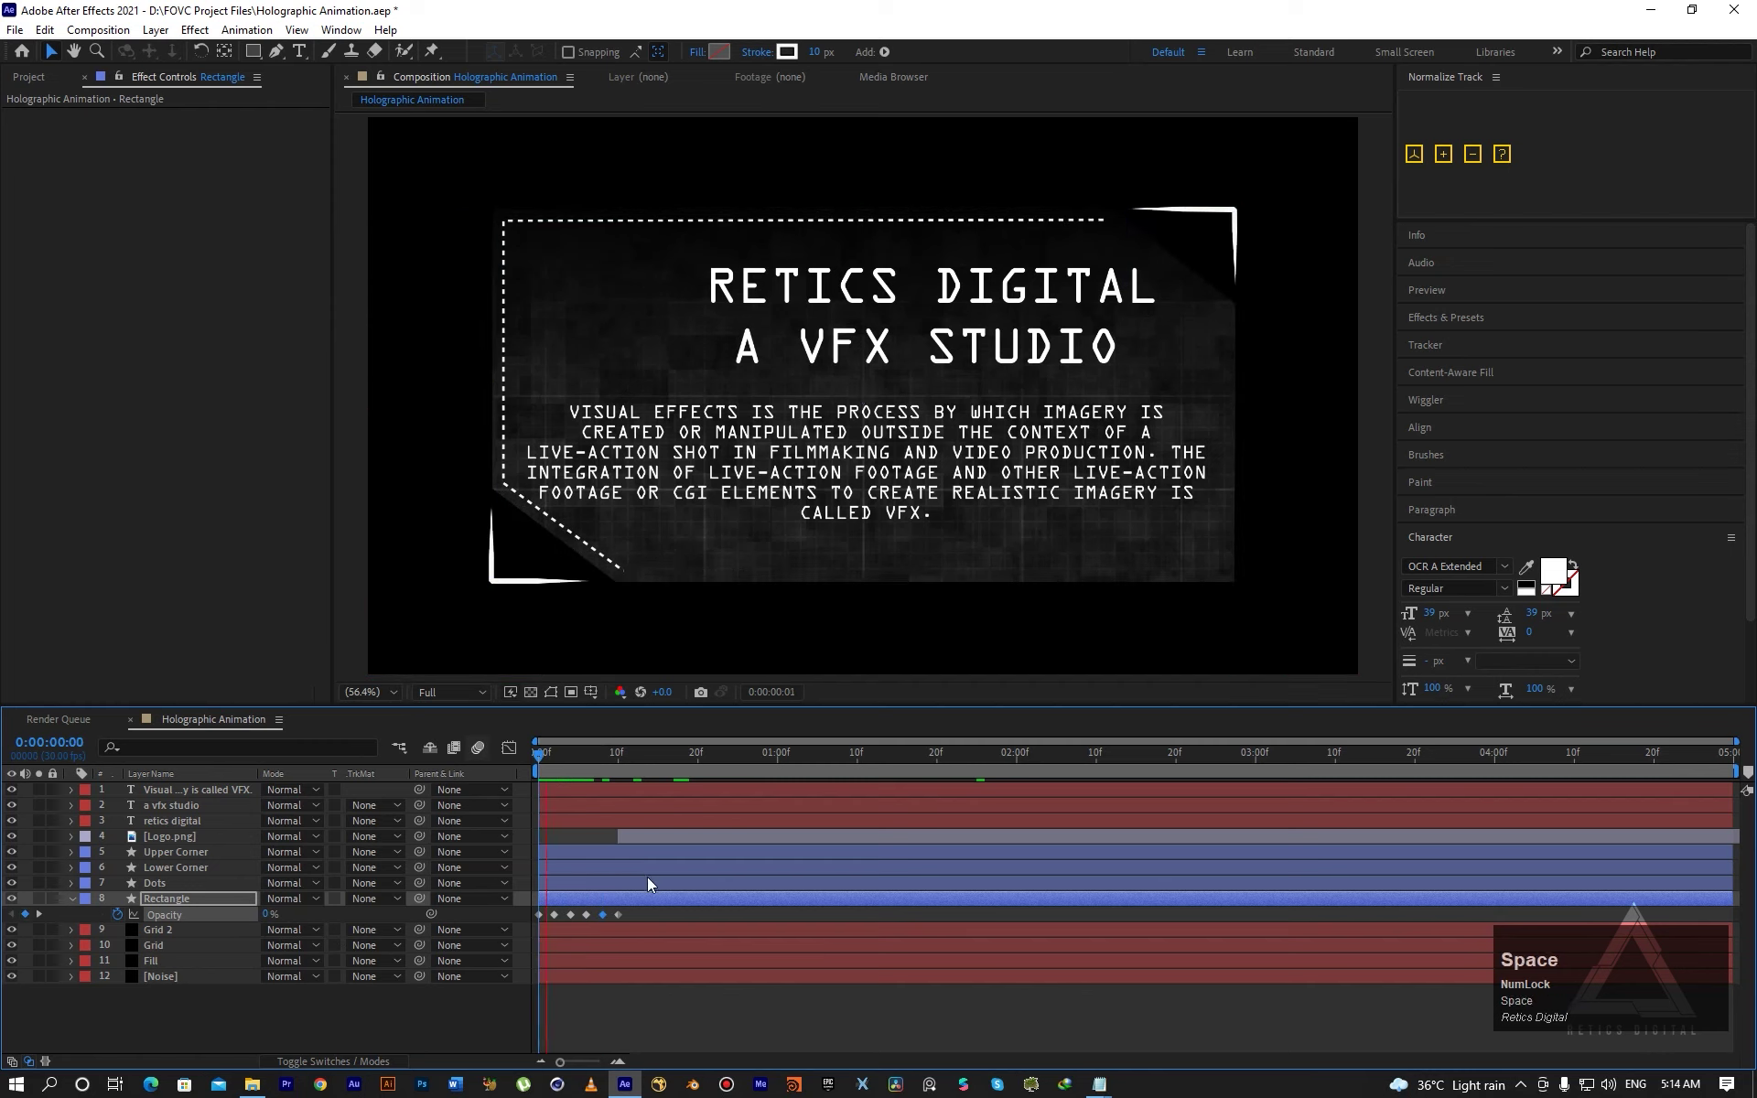
click(457, 767)
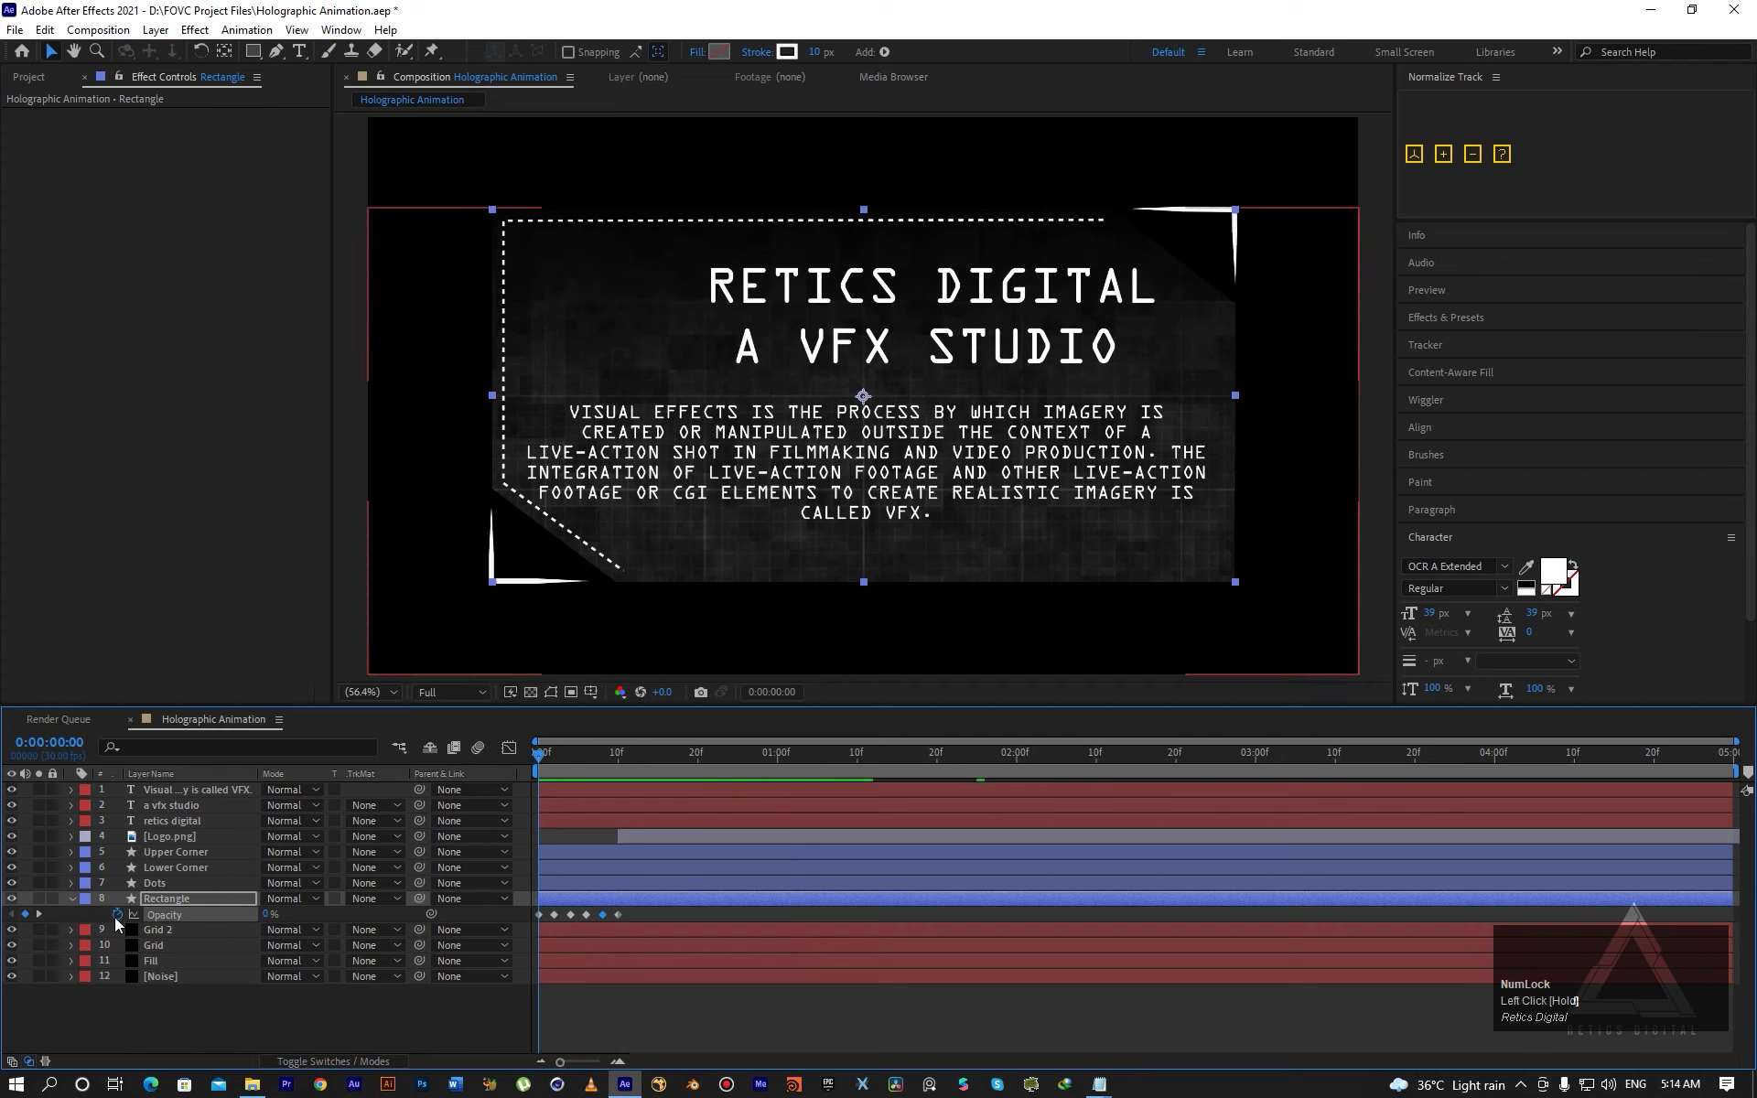
Copy all of the Rectangle layer's opacity keyframes and reveal the Dots layer's Opacity.
click(71, 899)
drag(673, 982, 531, 1032)
key(ctrl+c)
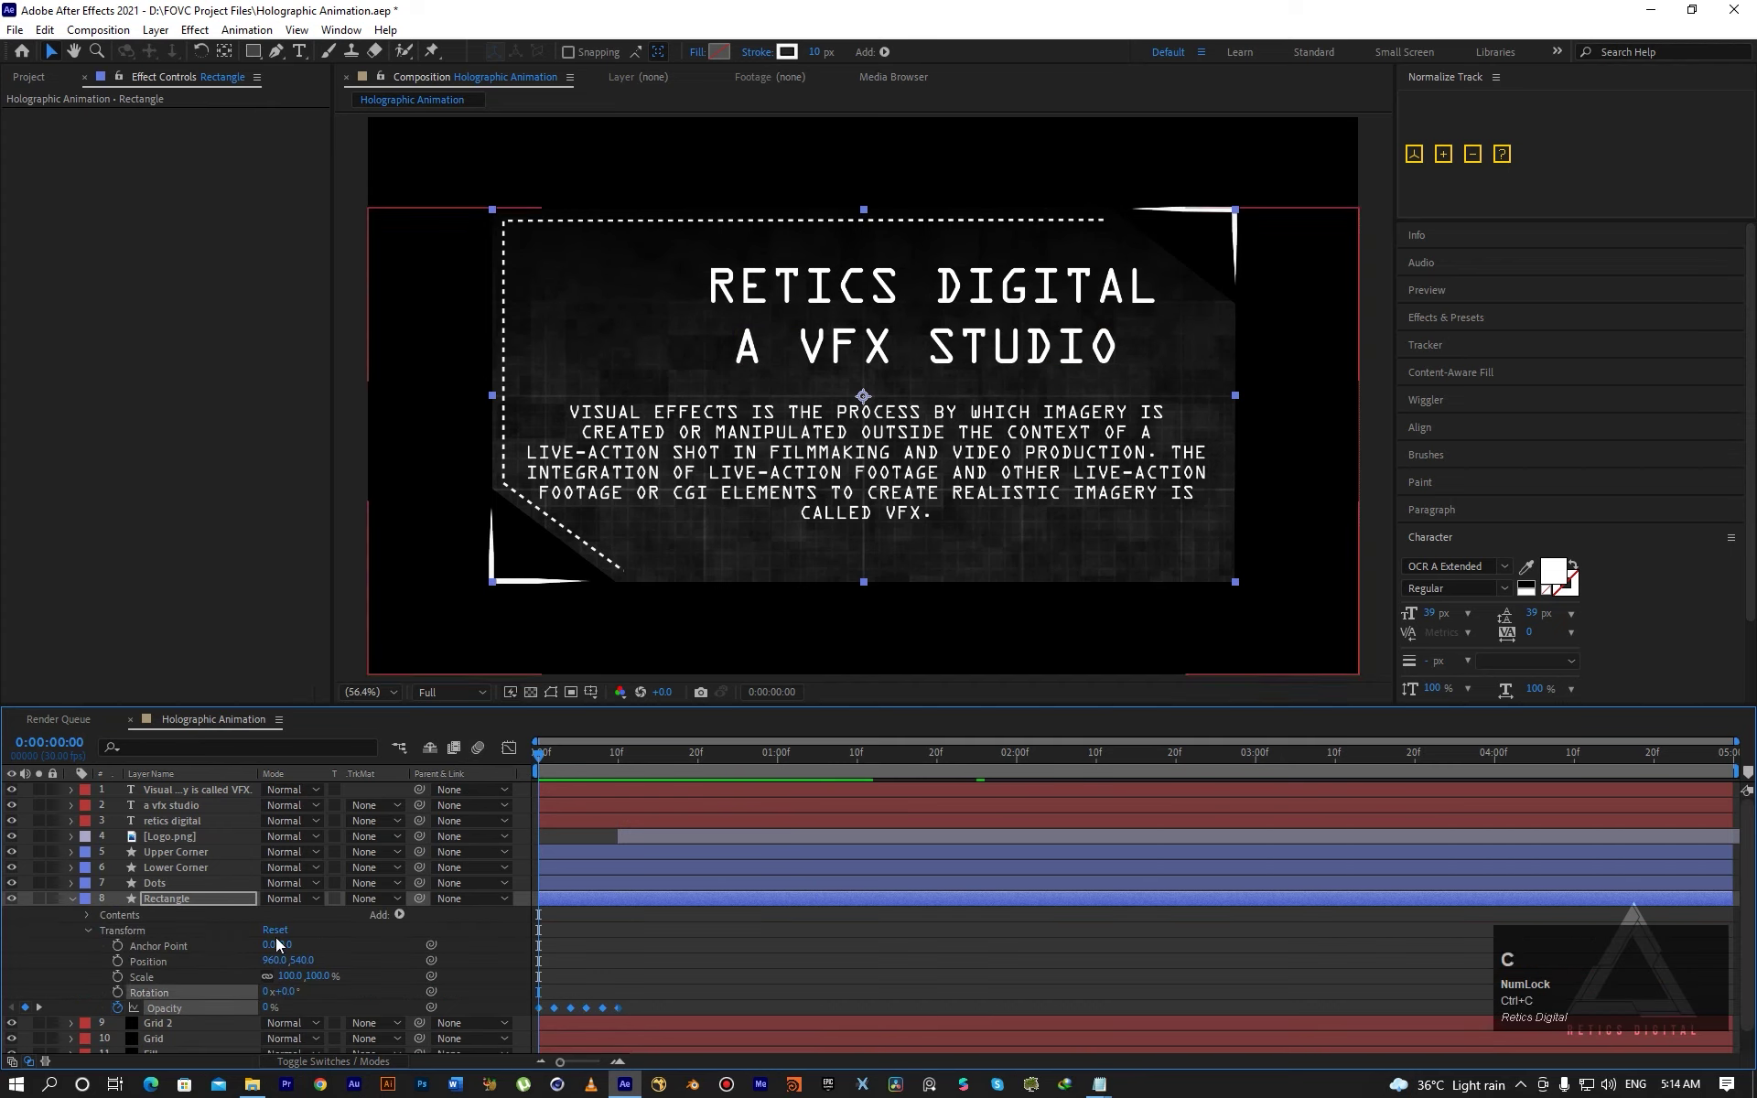
click(70, 898)
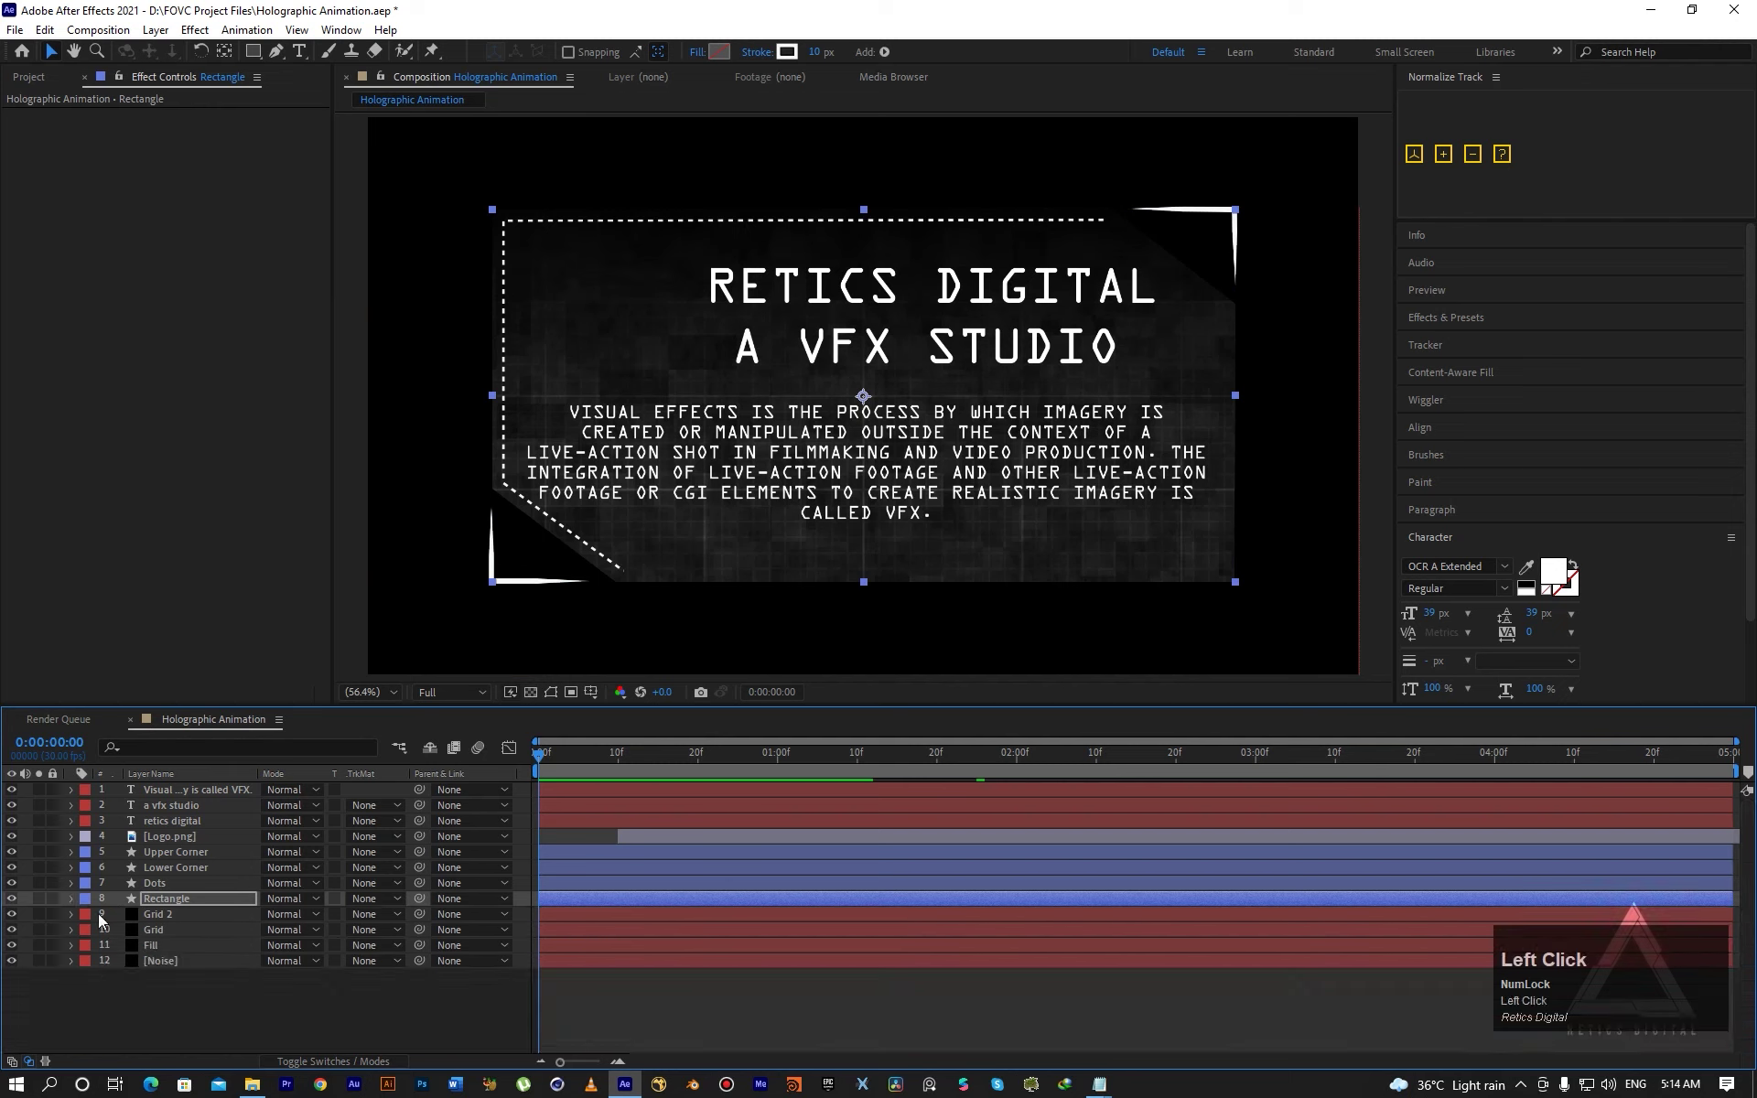
click(178, 886)
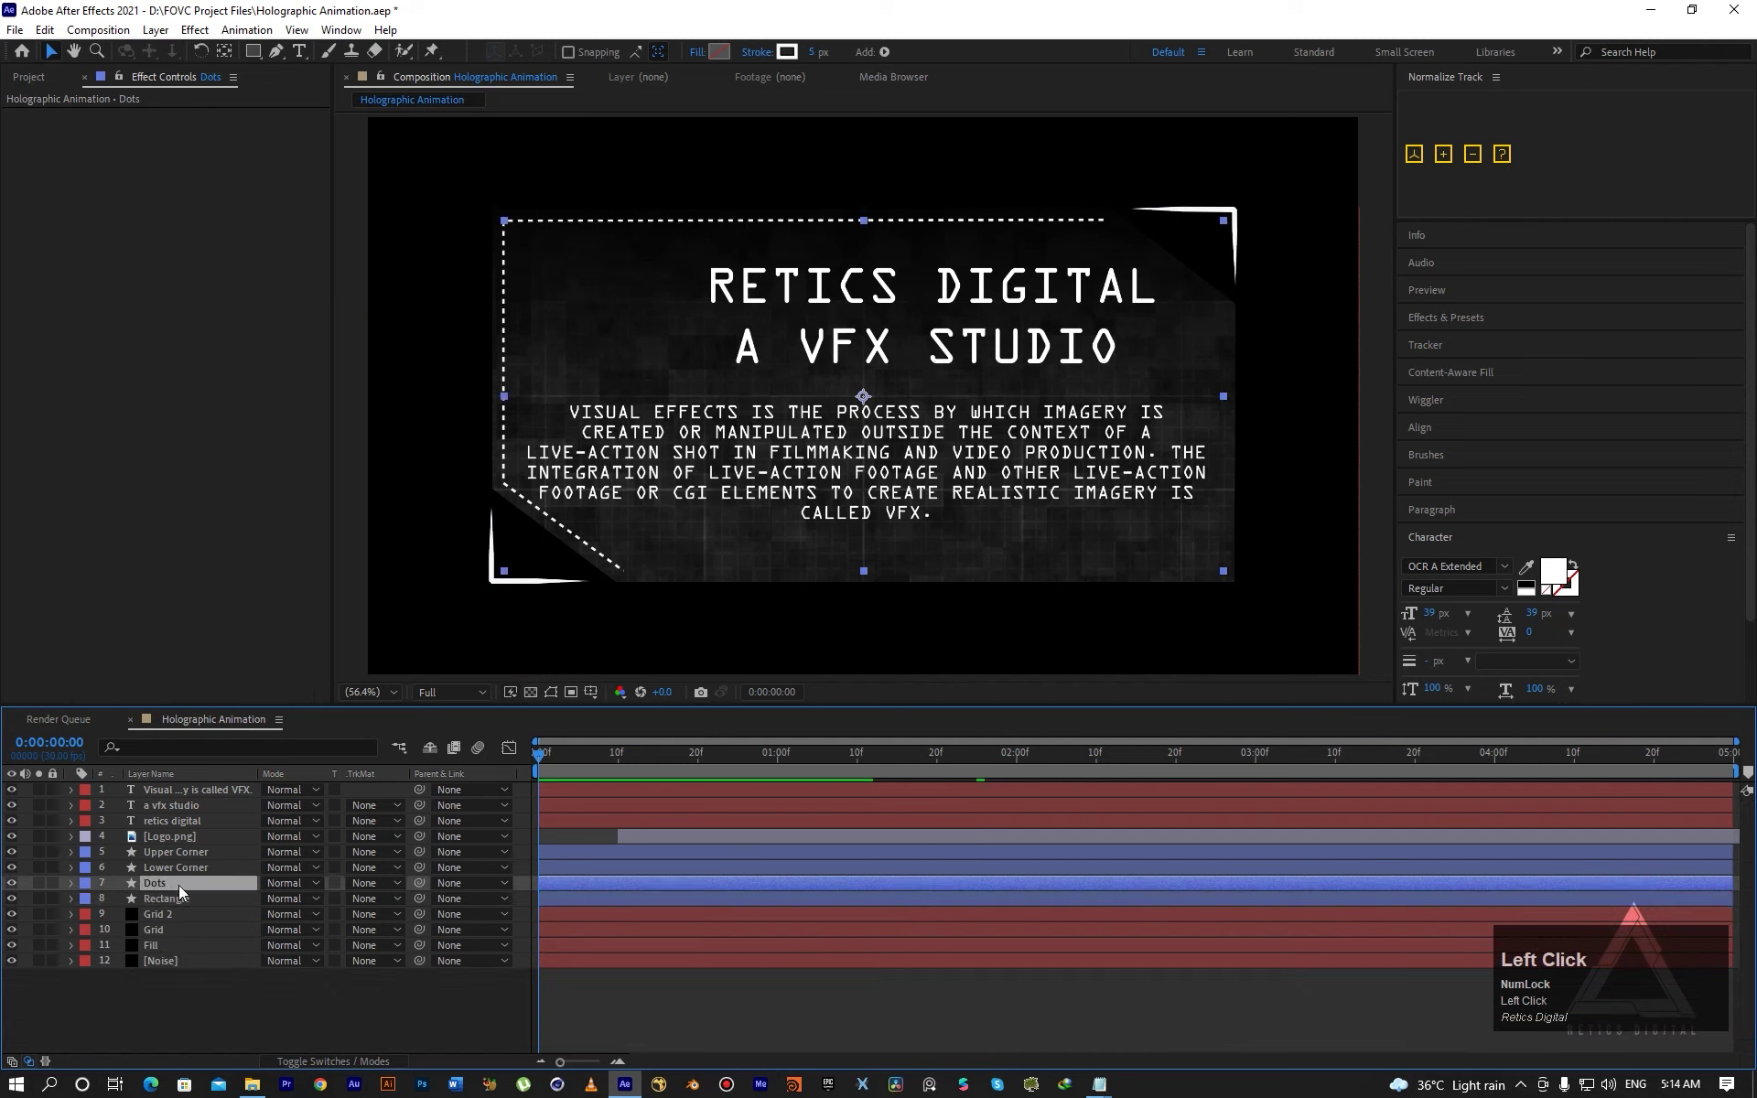
key(o)
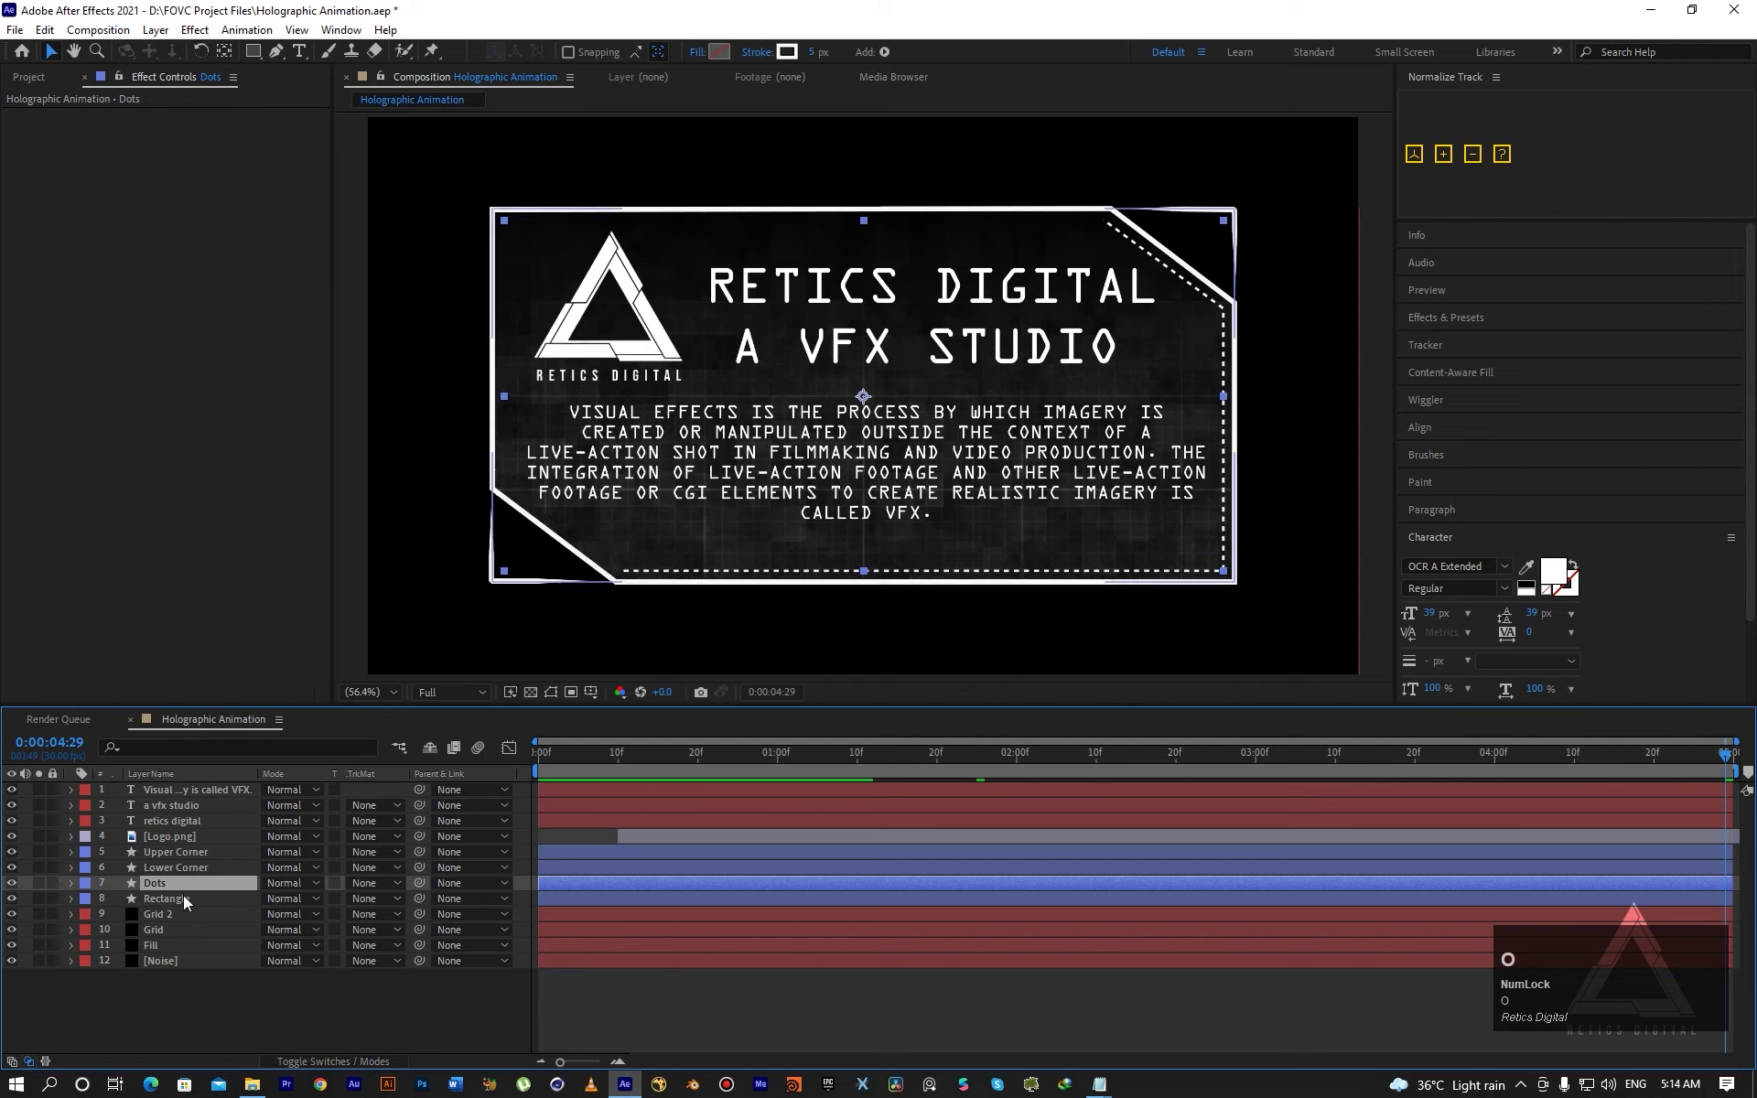
key(t)
click(188, 897)
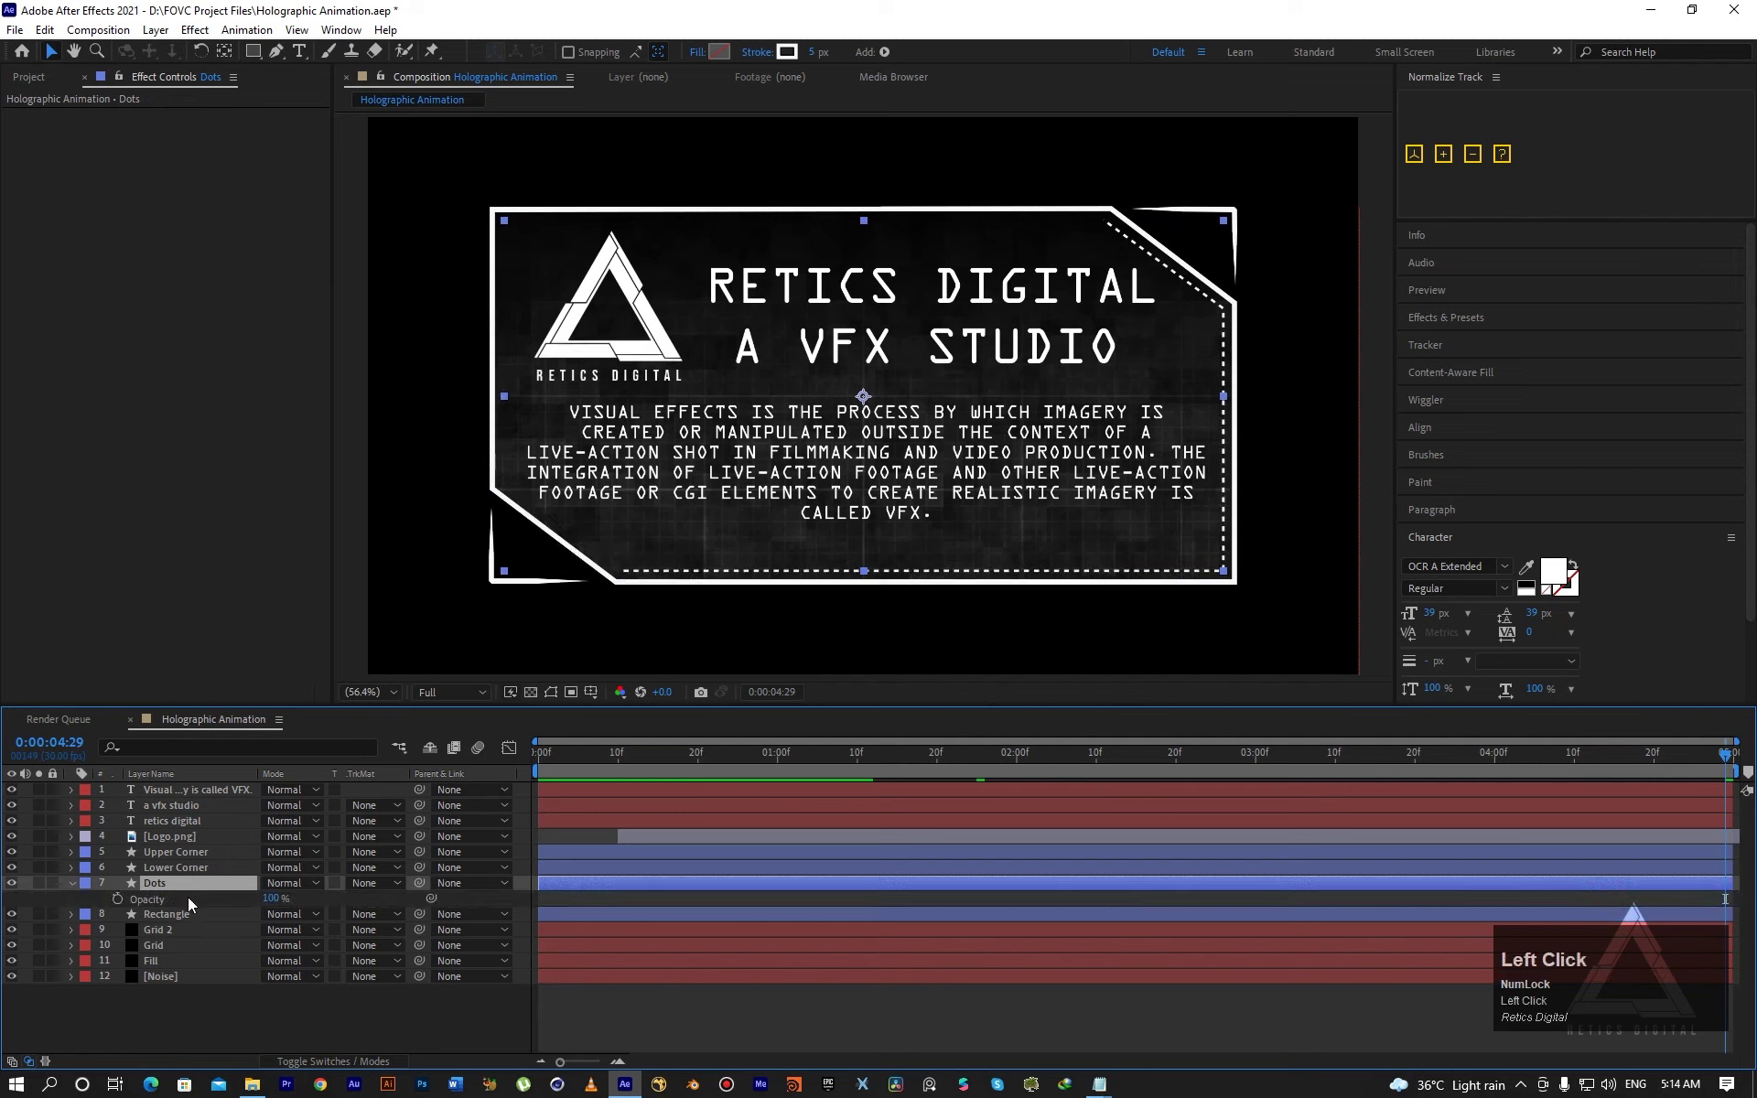
key(ctrl+v)
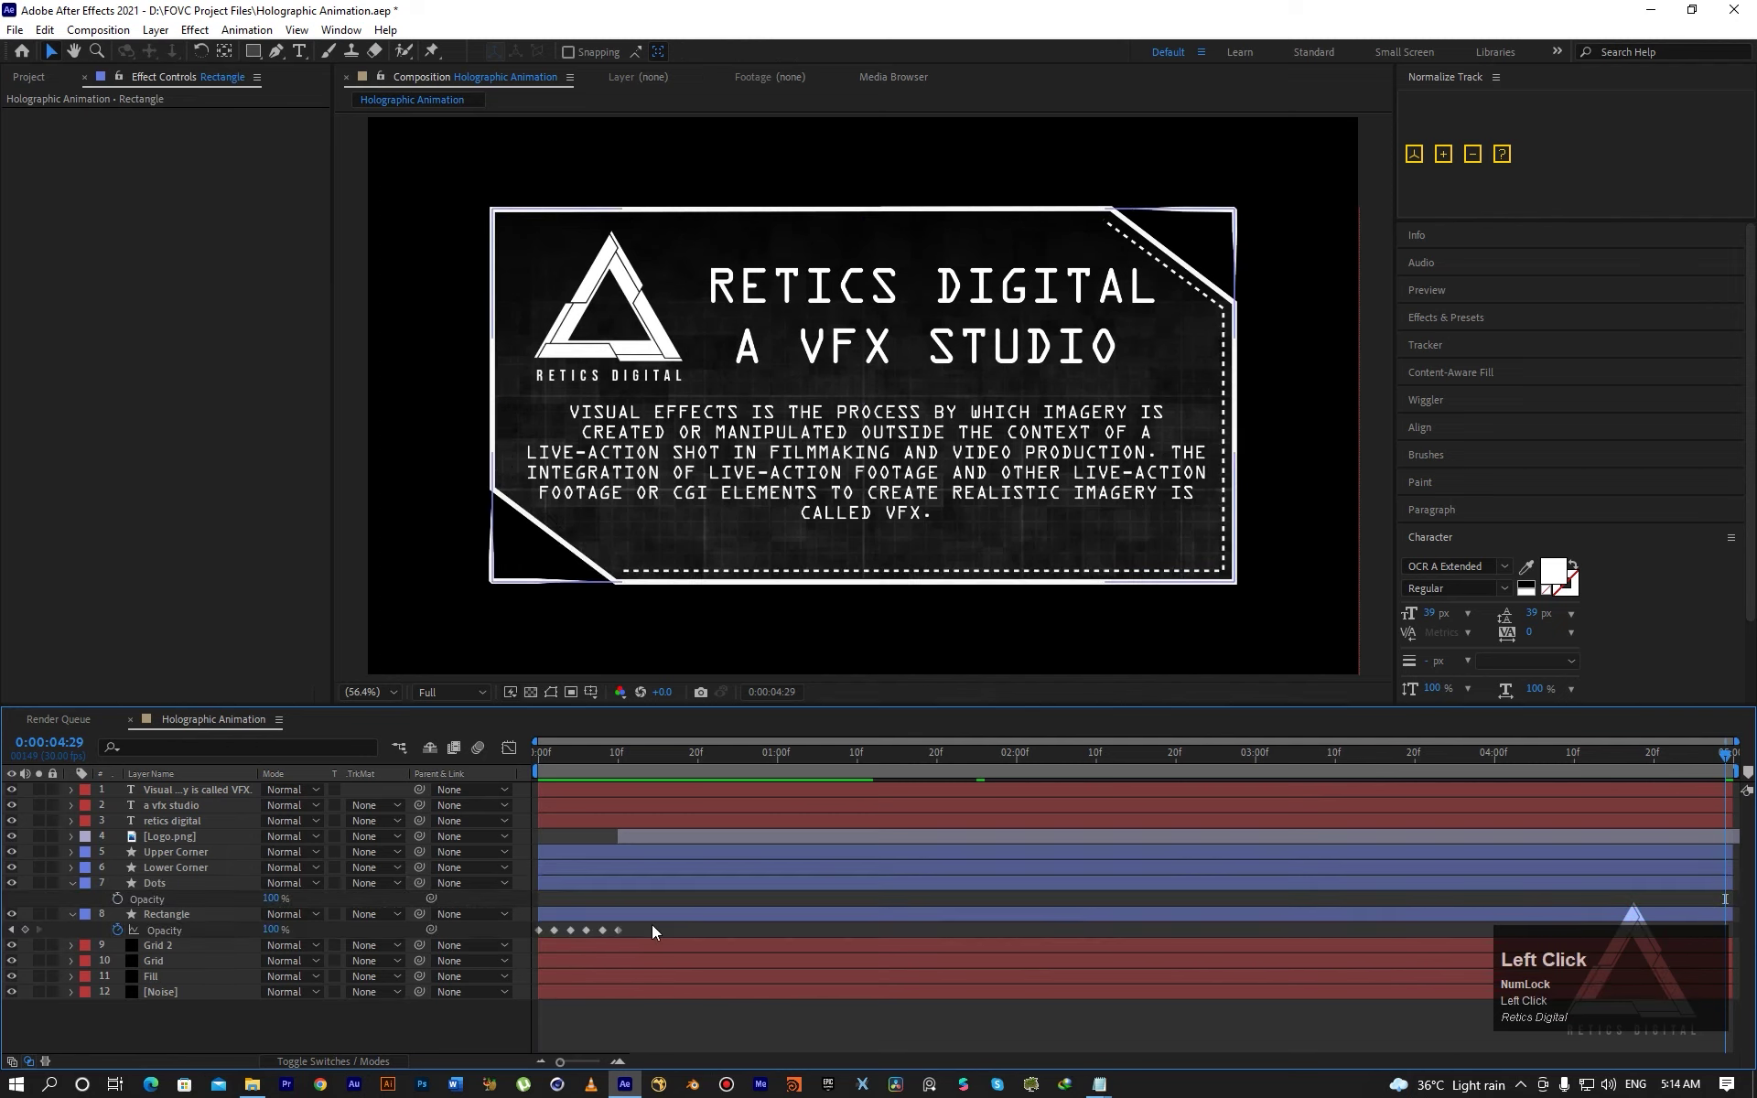
drag(651, 925, 521, 950)
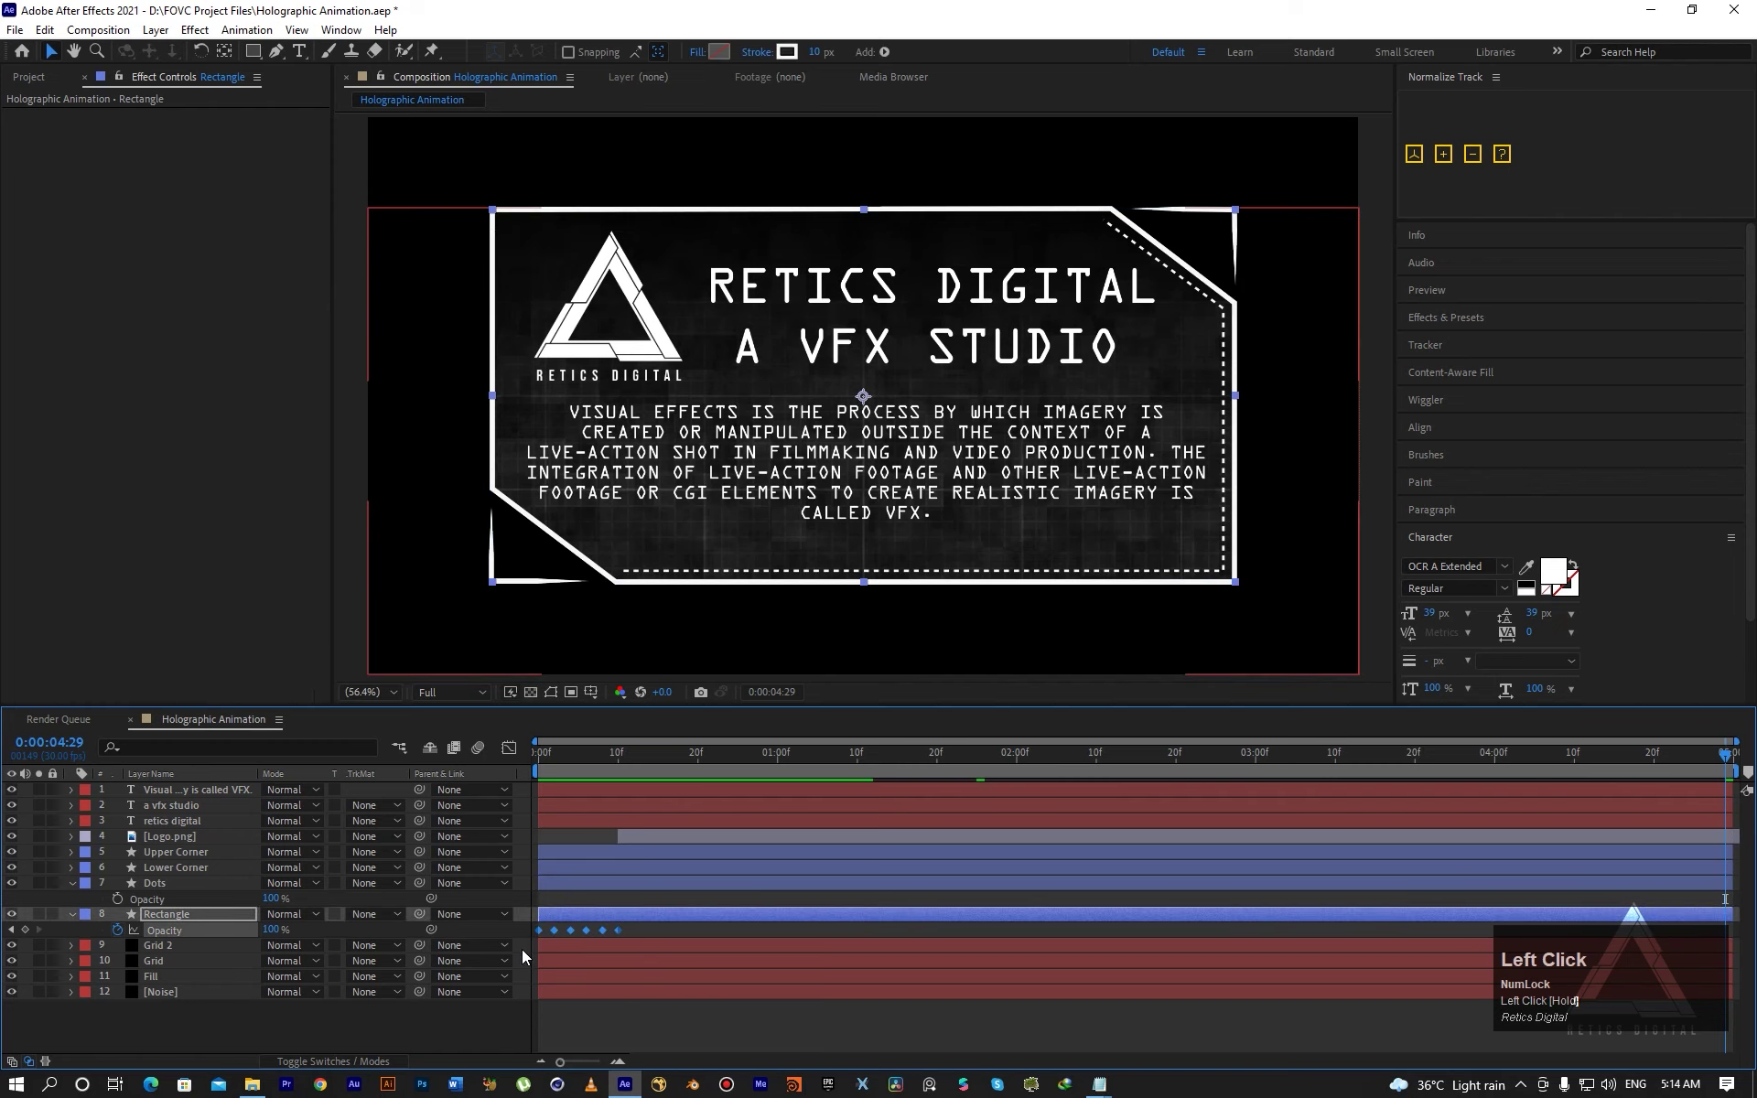
Paste the copied keyframes onto the Dots layer's Opacity, shift them to start at frame 3, and preview the flicker.
click(188, 900)
mouse_move(571, 760)
mouse_down()
mouse_move(601, 758)
mouse_move(556, 762)
mouse_up()
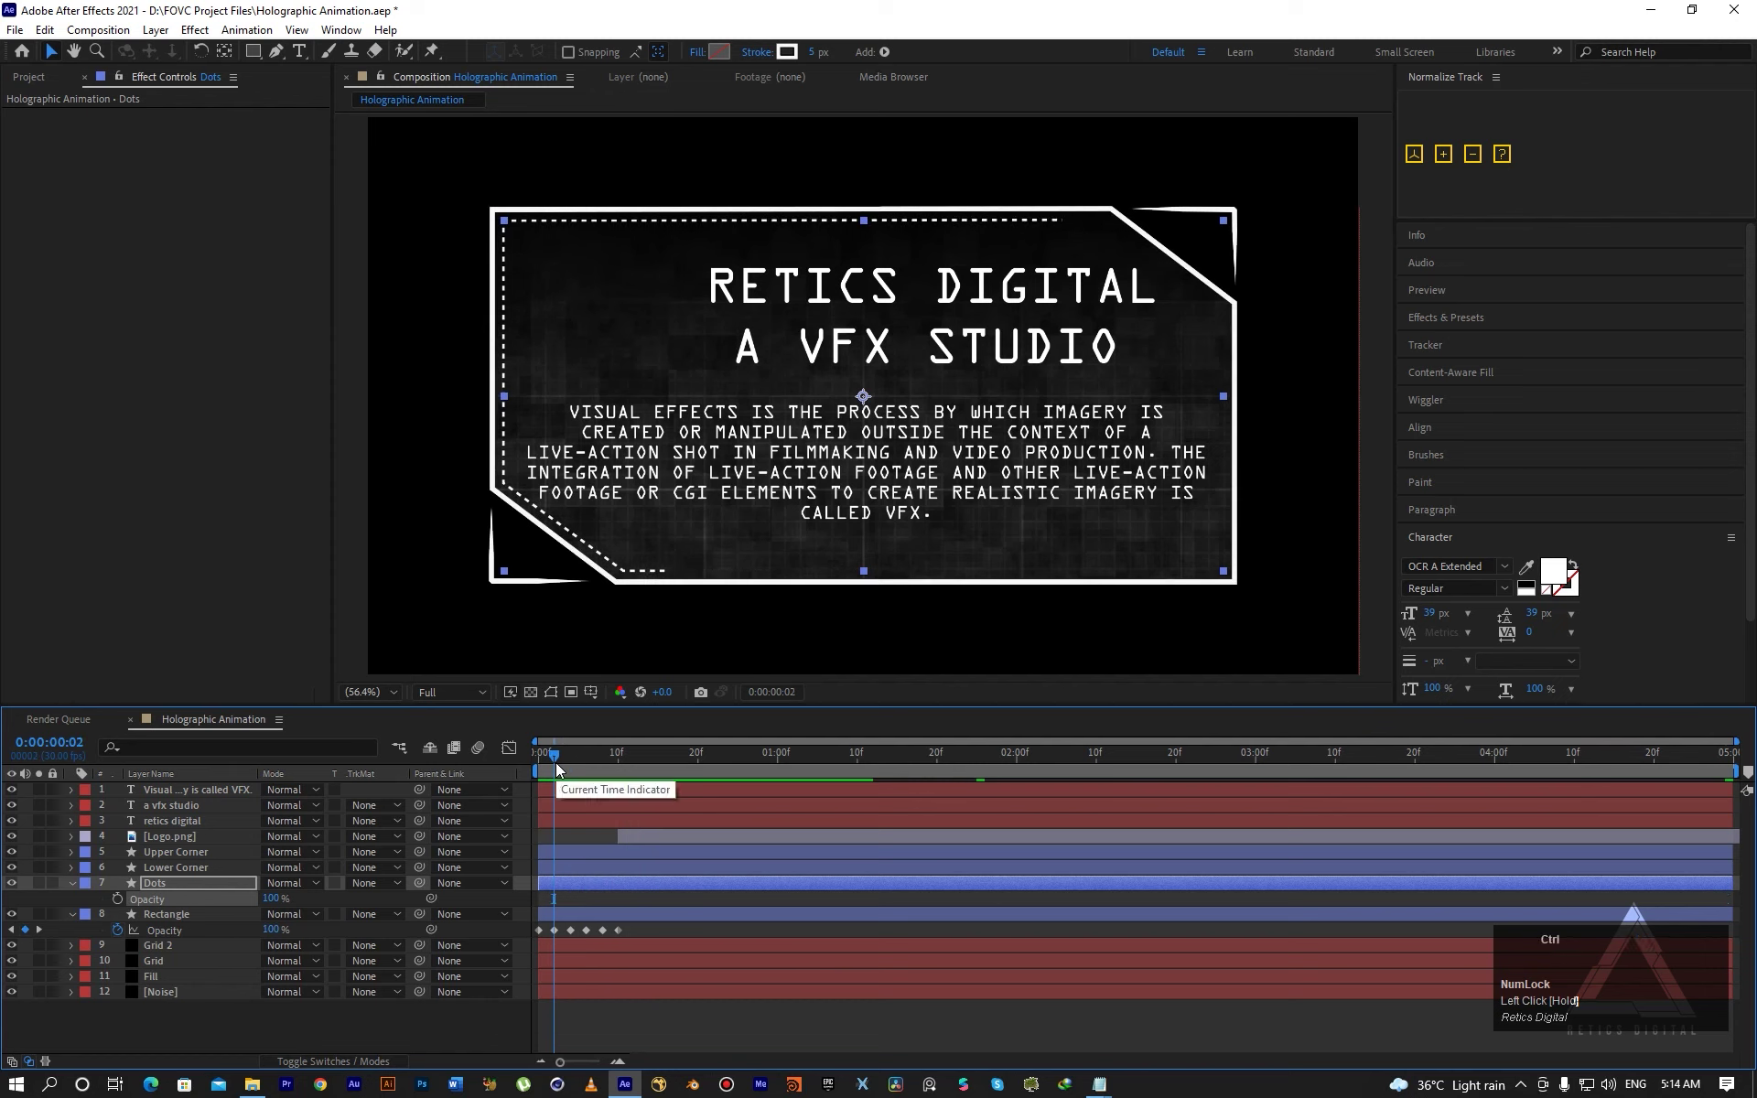
key(ctrl+v)
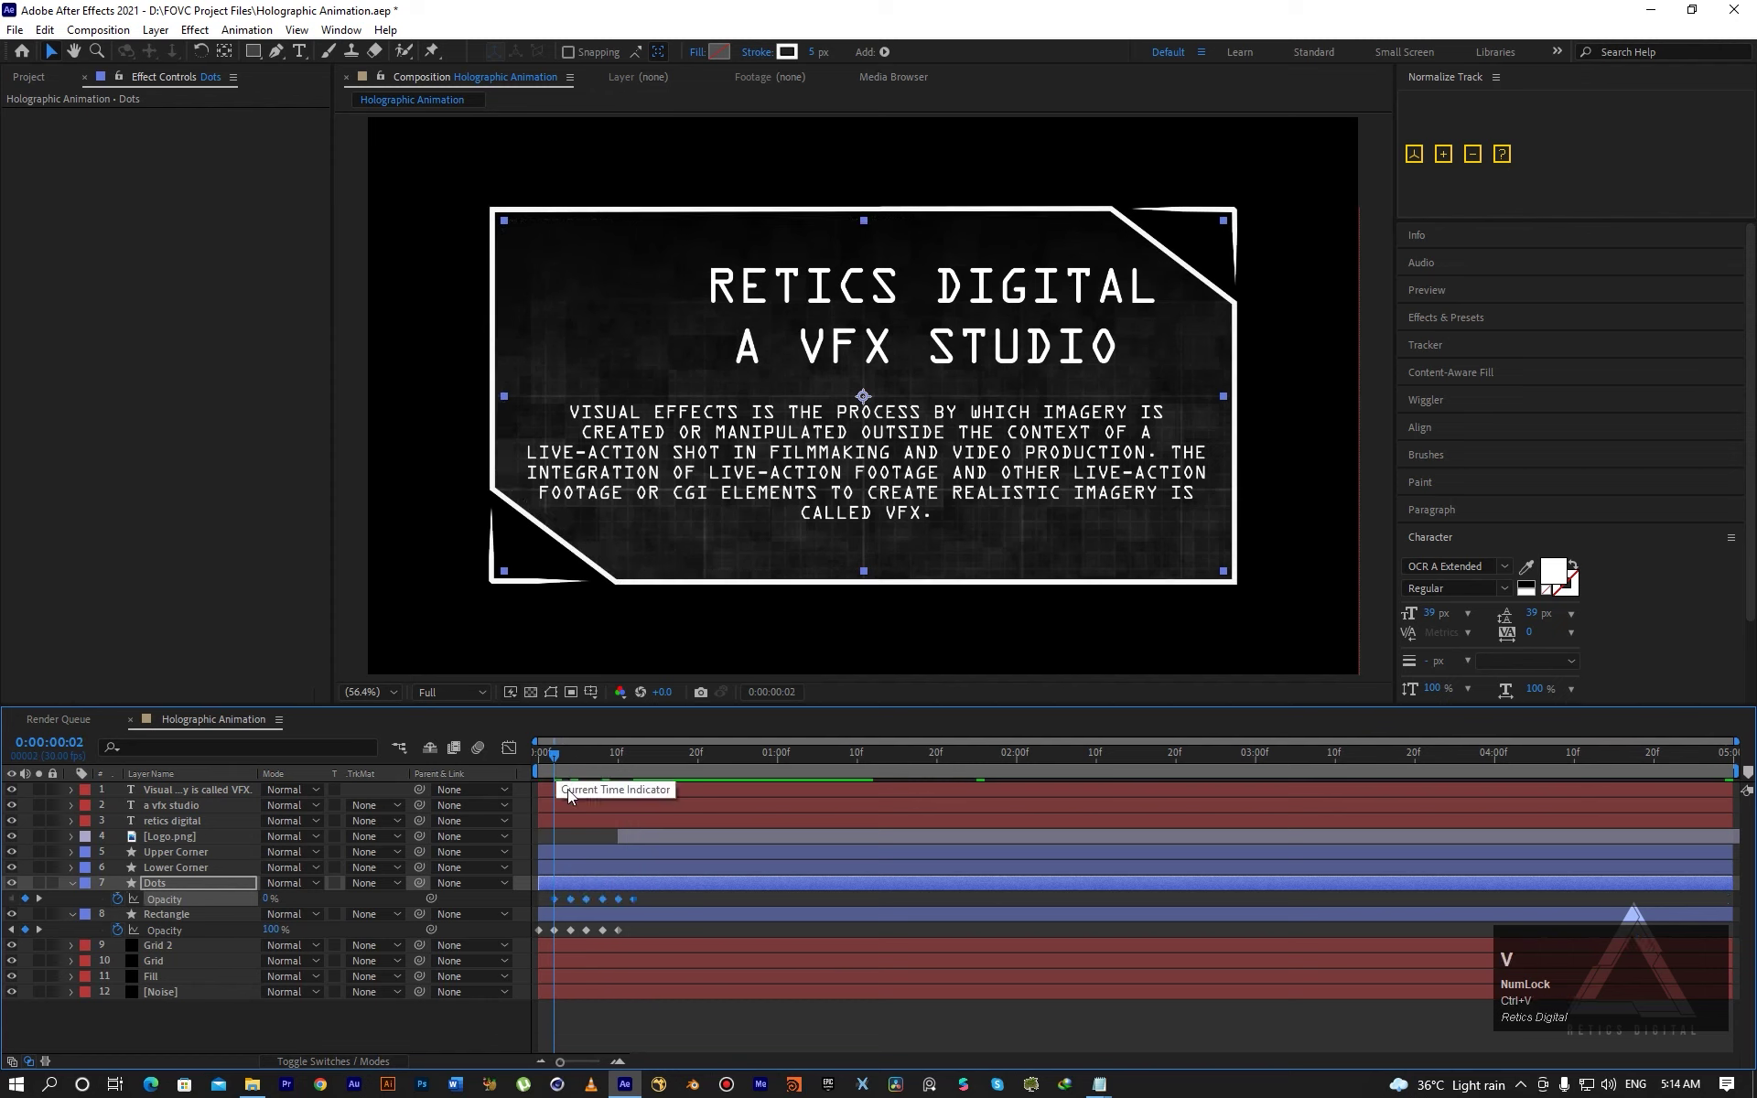
mouse_move(556, 767)
mouse_down()
mouse_move(599, 770)
mouse_move(552, 773)
mouse_up()
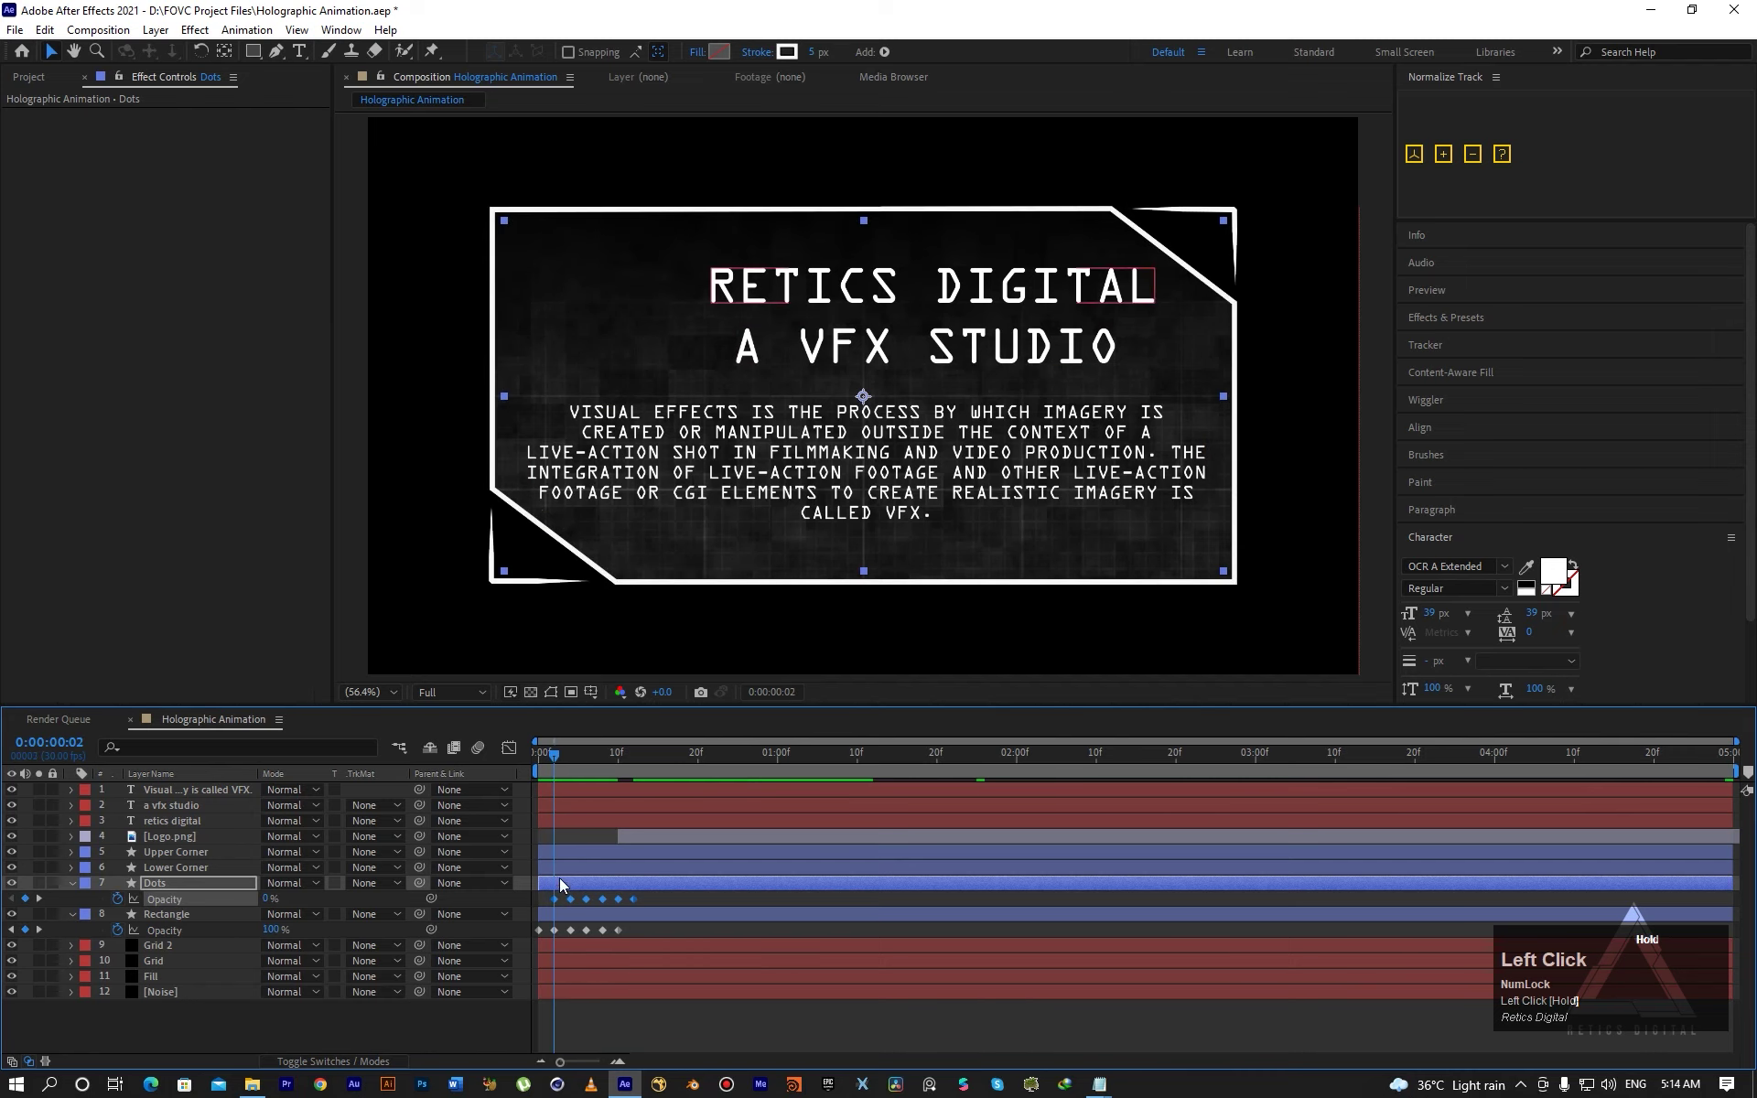
drag(557, 899, 570, 899)
drag(556, 763, 527, 765)
key(space)
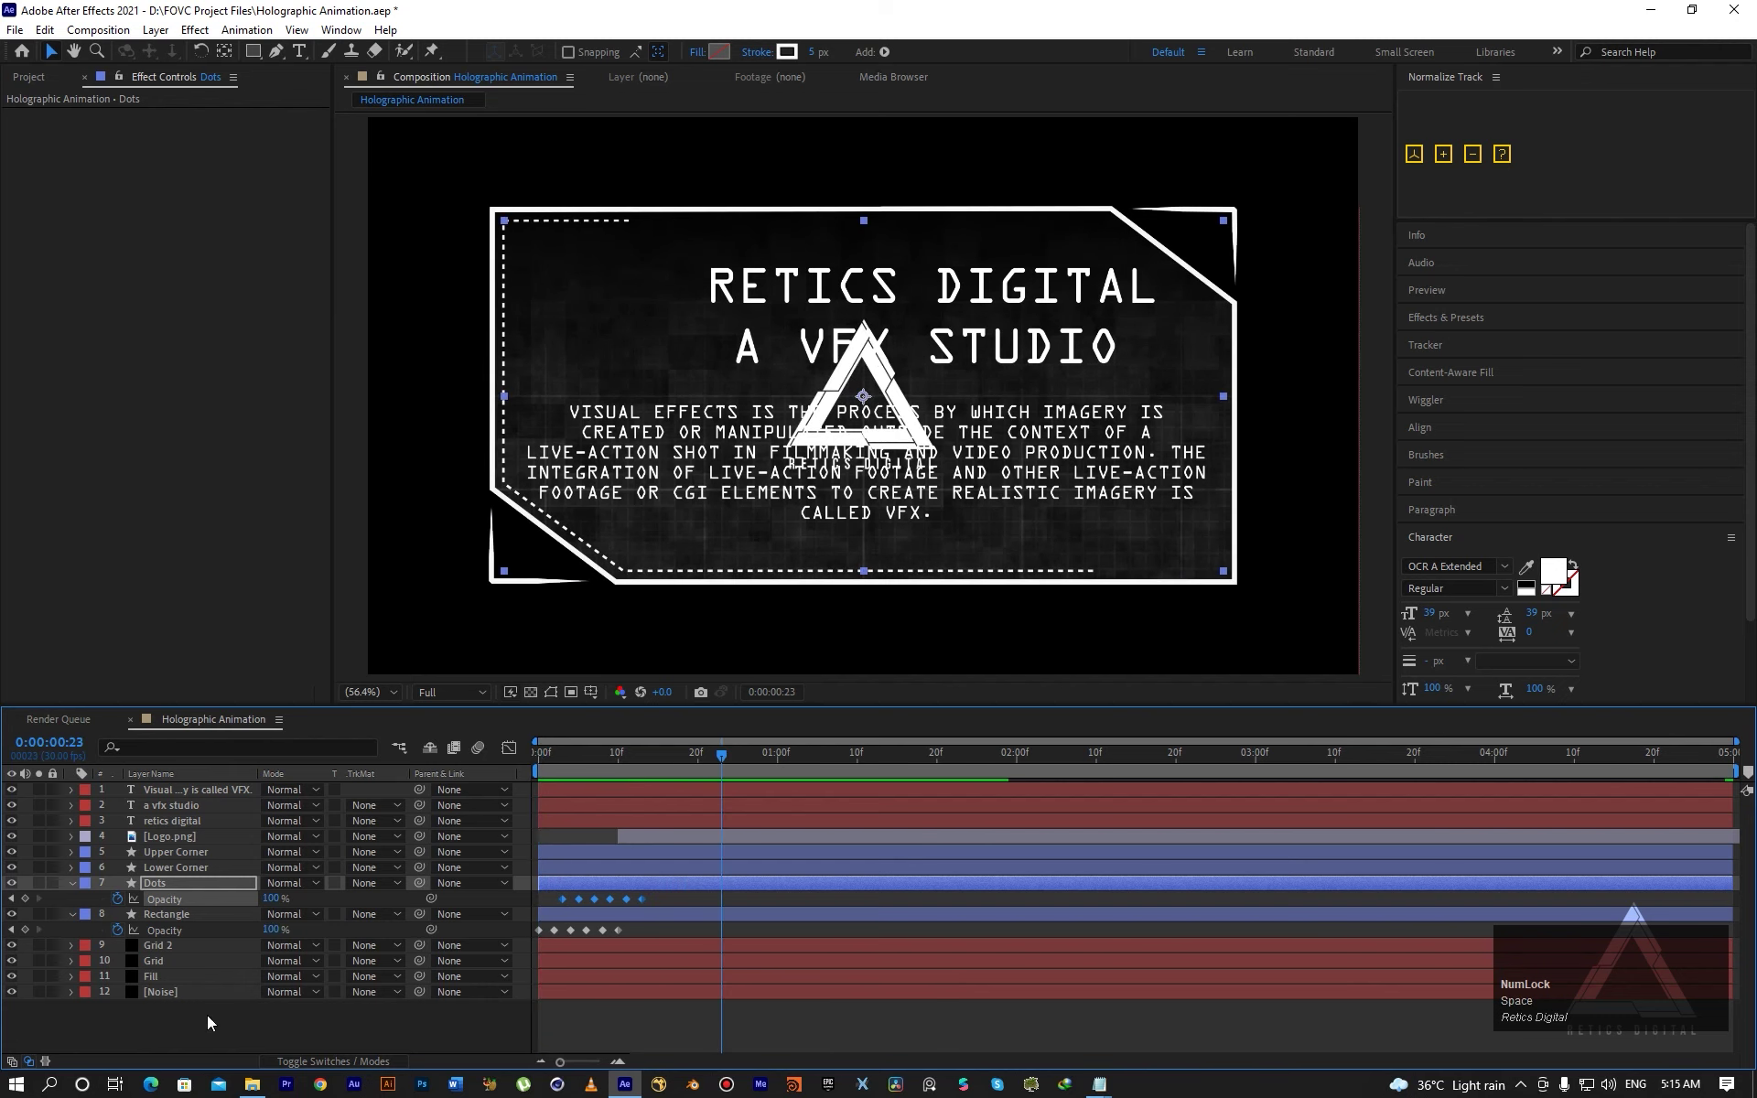
Paste the opacity keyframes onto the Grid 2, Grid, Fill and Noise layers starting at frame 9, and preview.
drag(207, 1014, 174, 952)
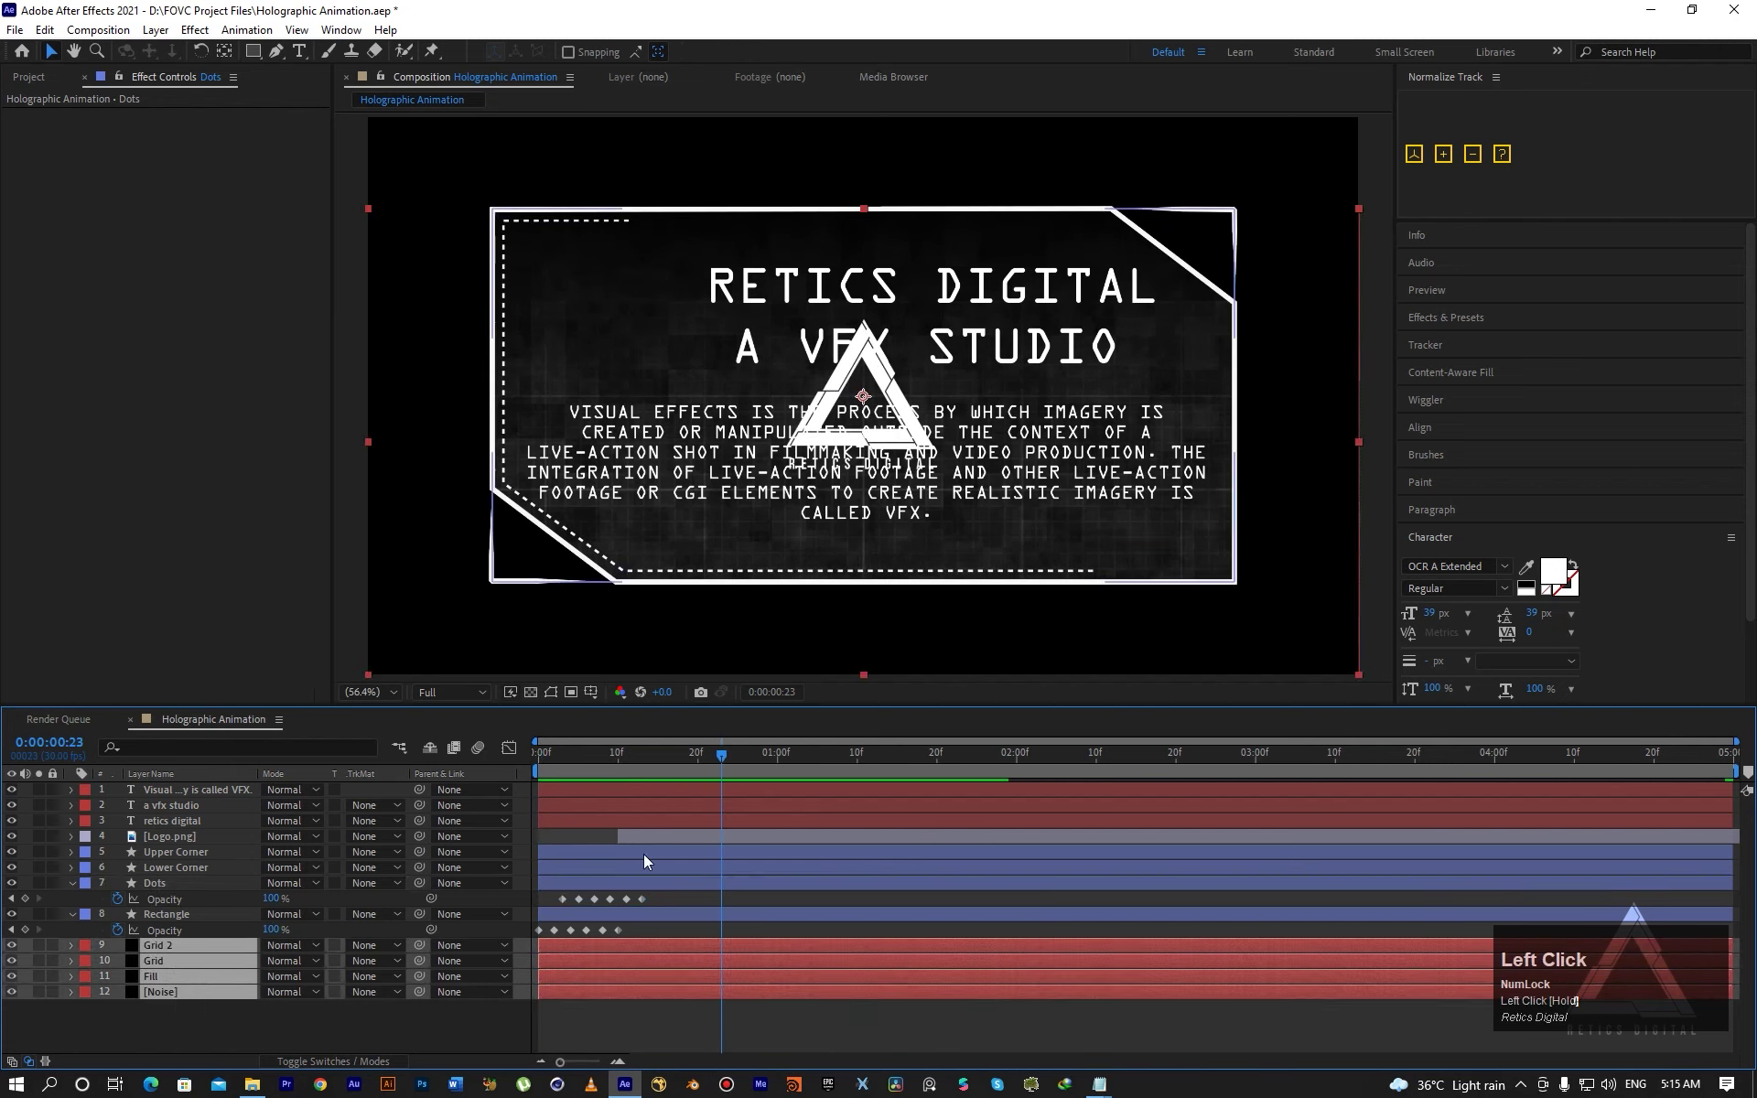
drag(608, 756, 610, 771)
key(ctrl+v)
key(v)
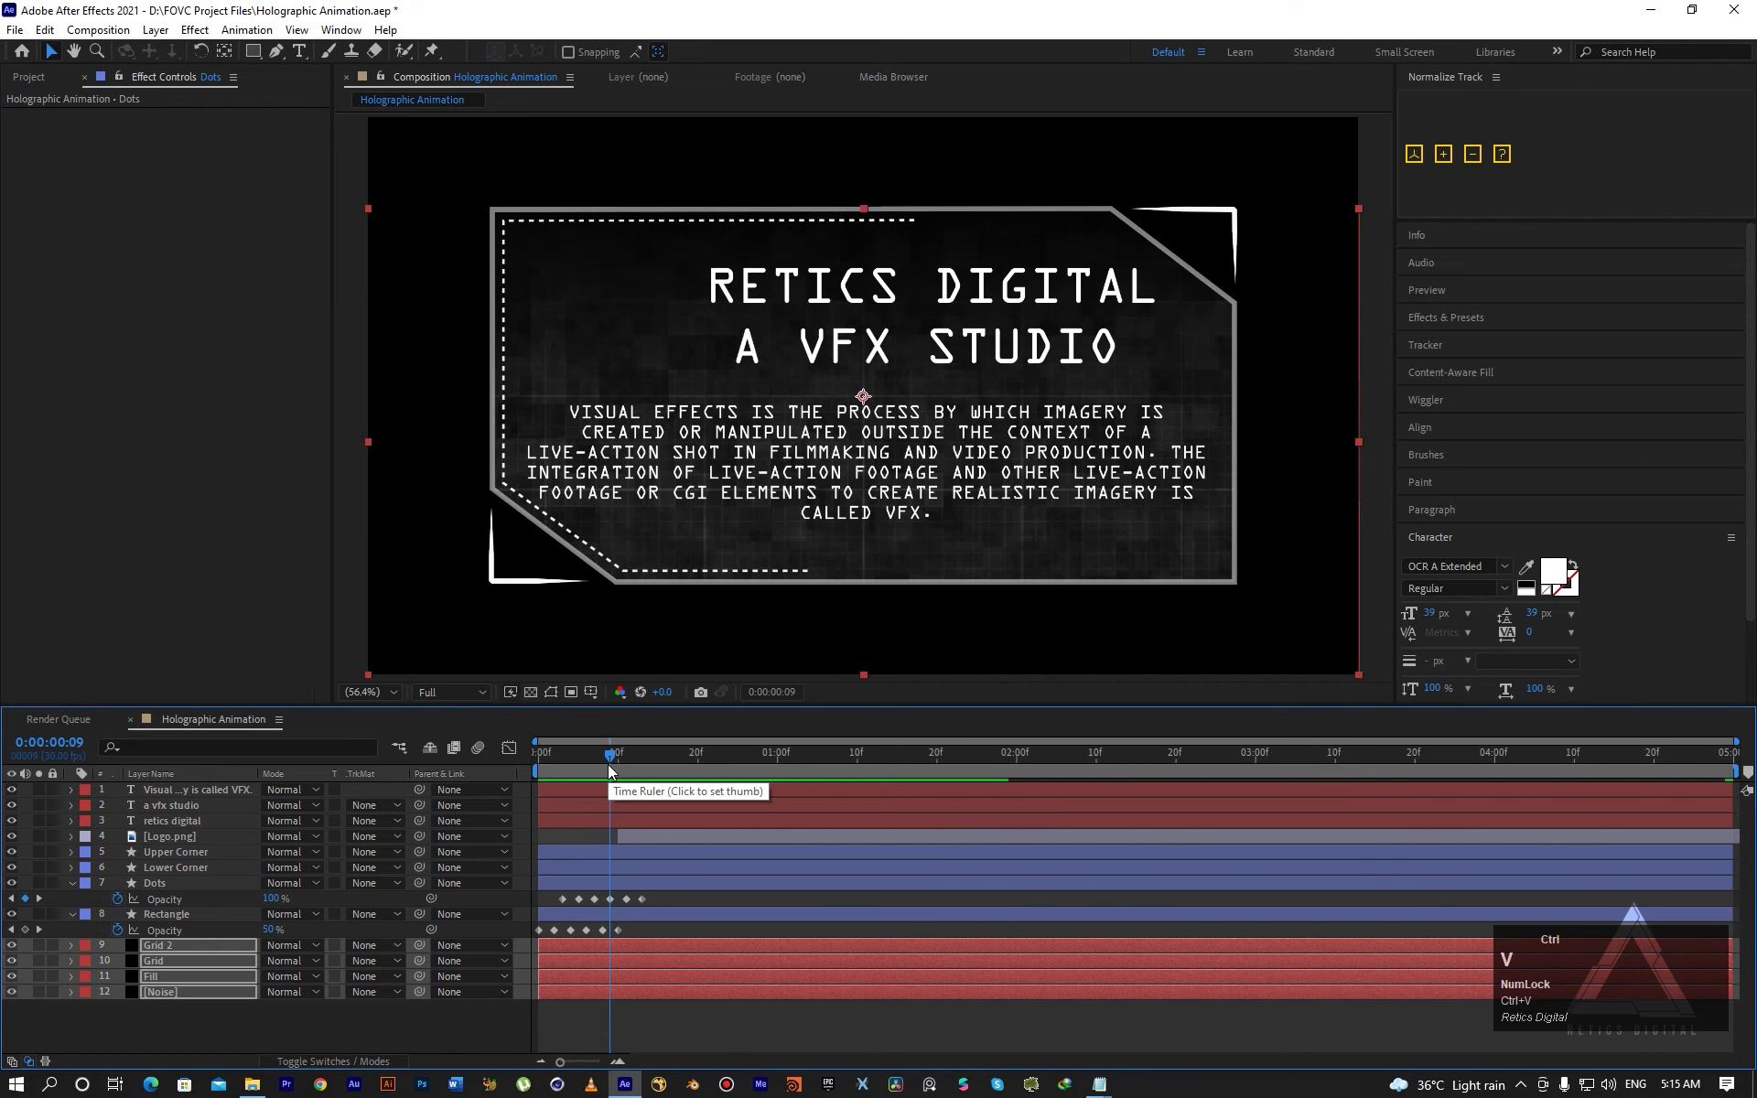
drag(608, 755, 505, 813)
click(430, 1025)
key(space)
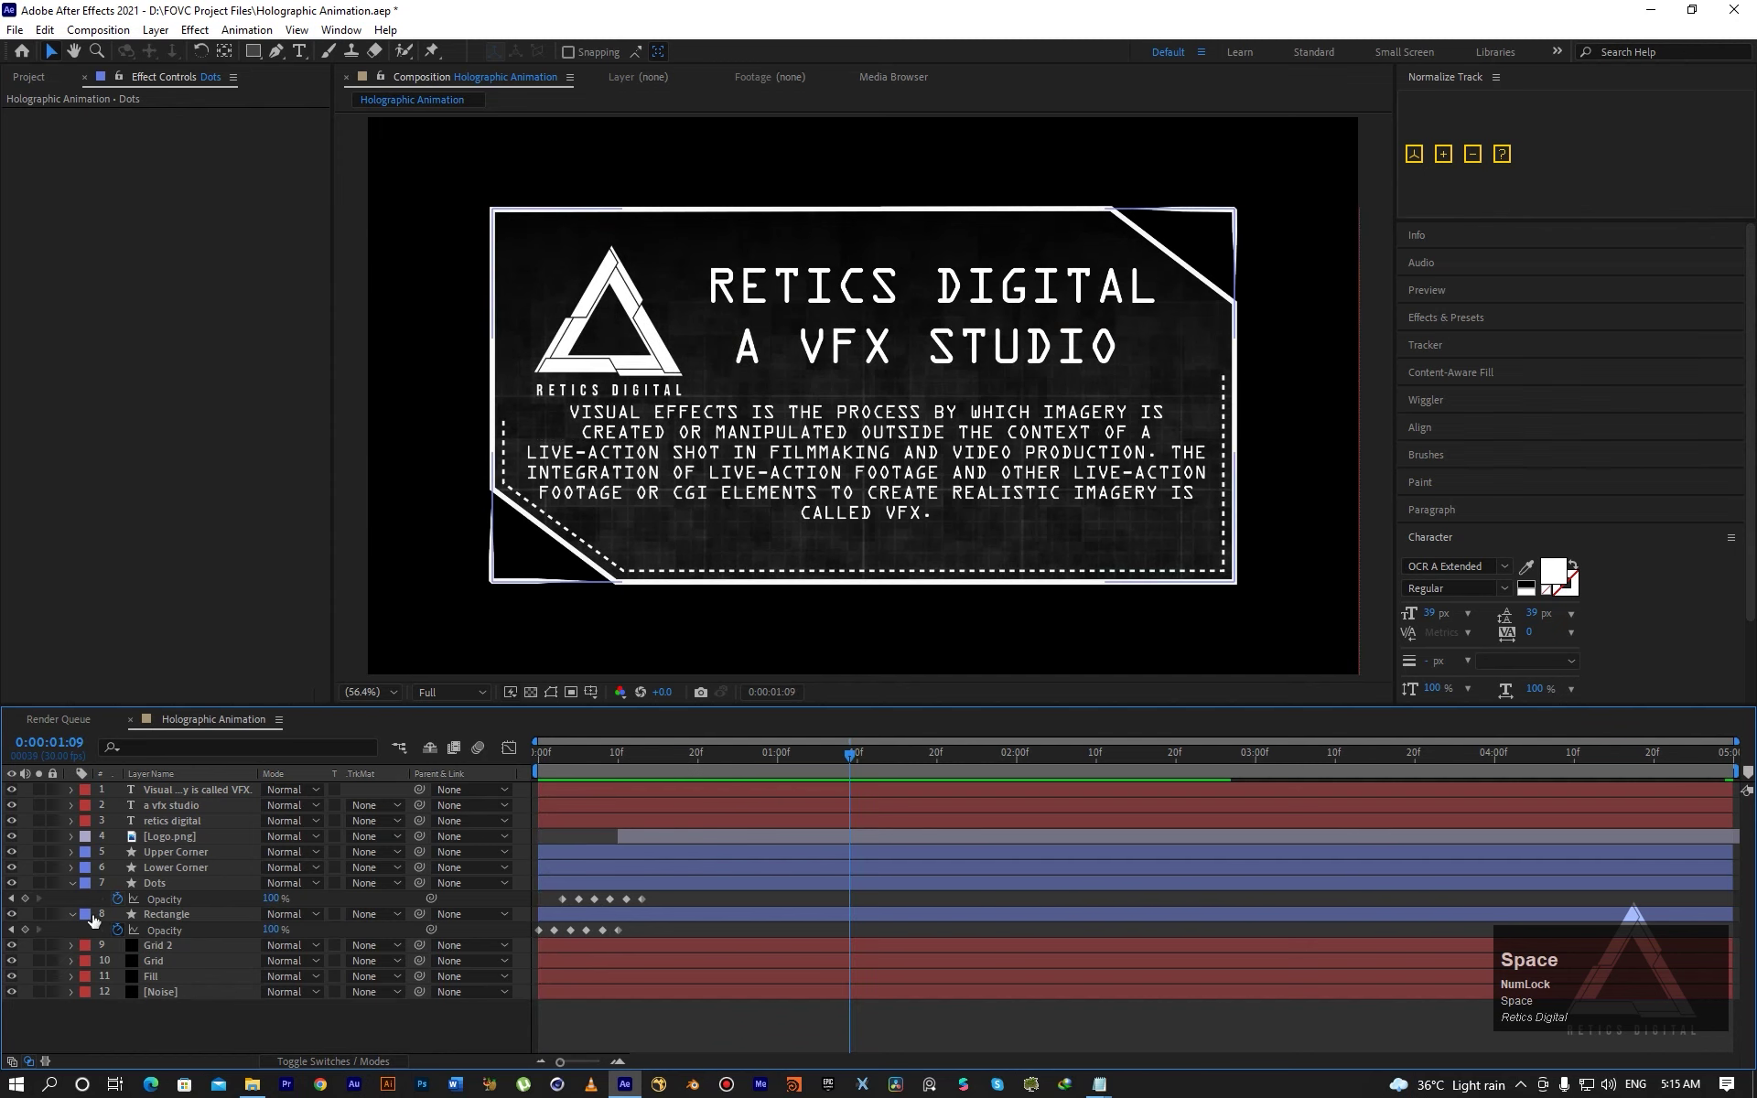
Check the opacity keyframes of the Grid 2, Grid, Fill and Noise layers, then collapse all the expanded layer properties.
drag(212, 1012, 184, 952)
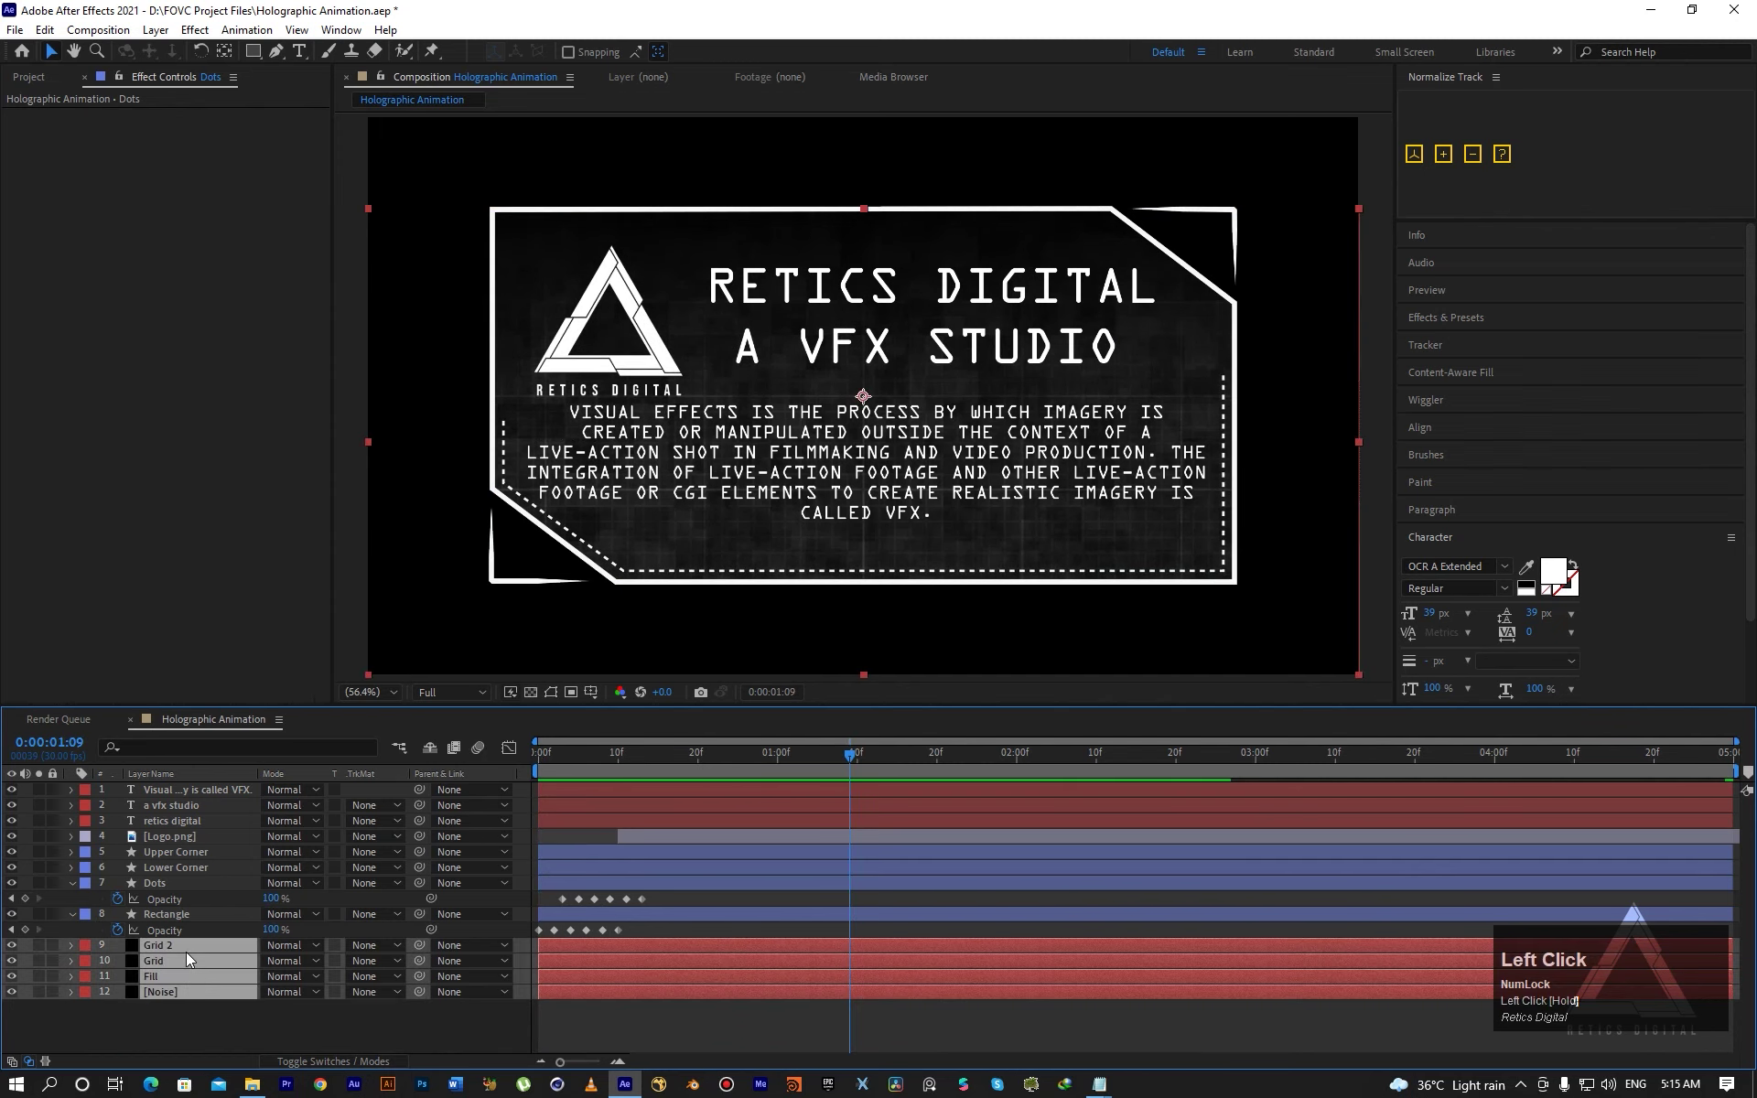
key(t)
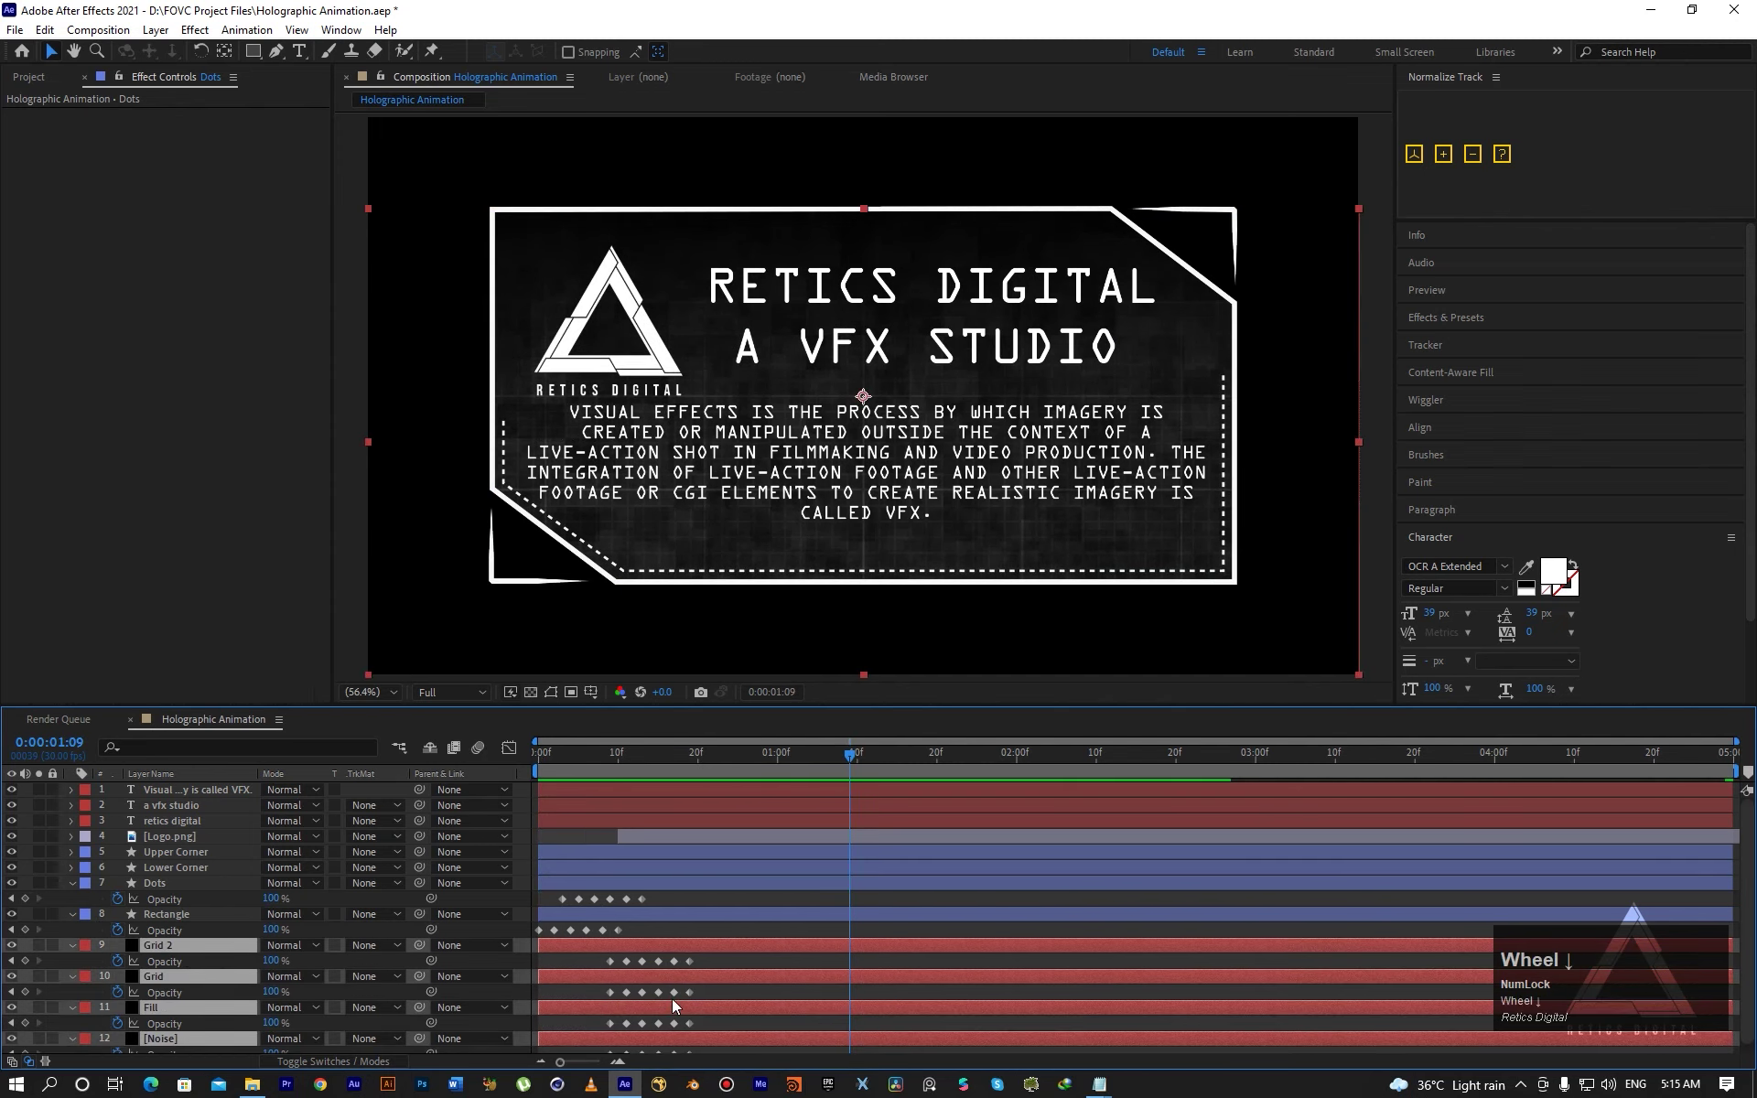
key(t)
click(71, 914)
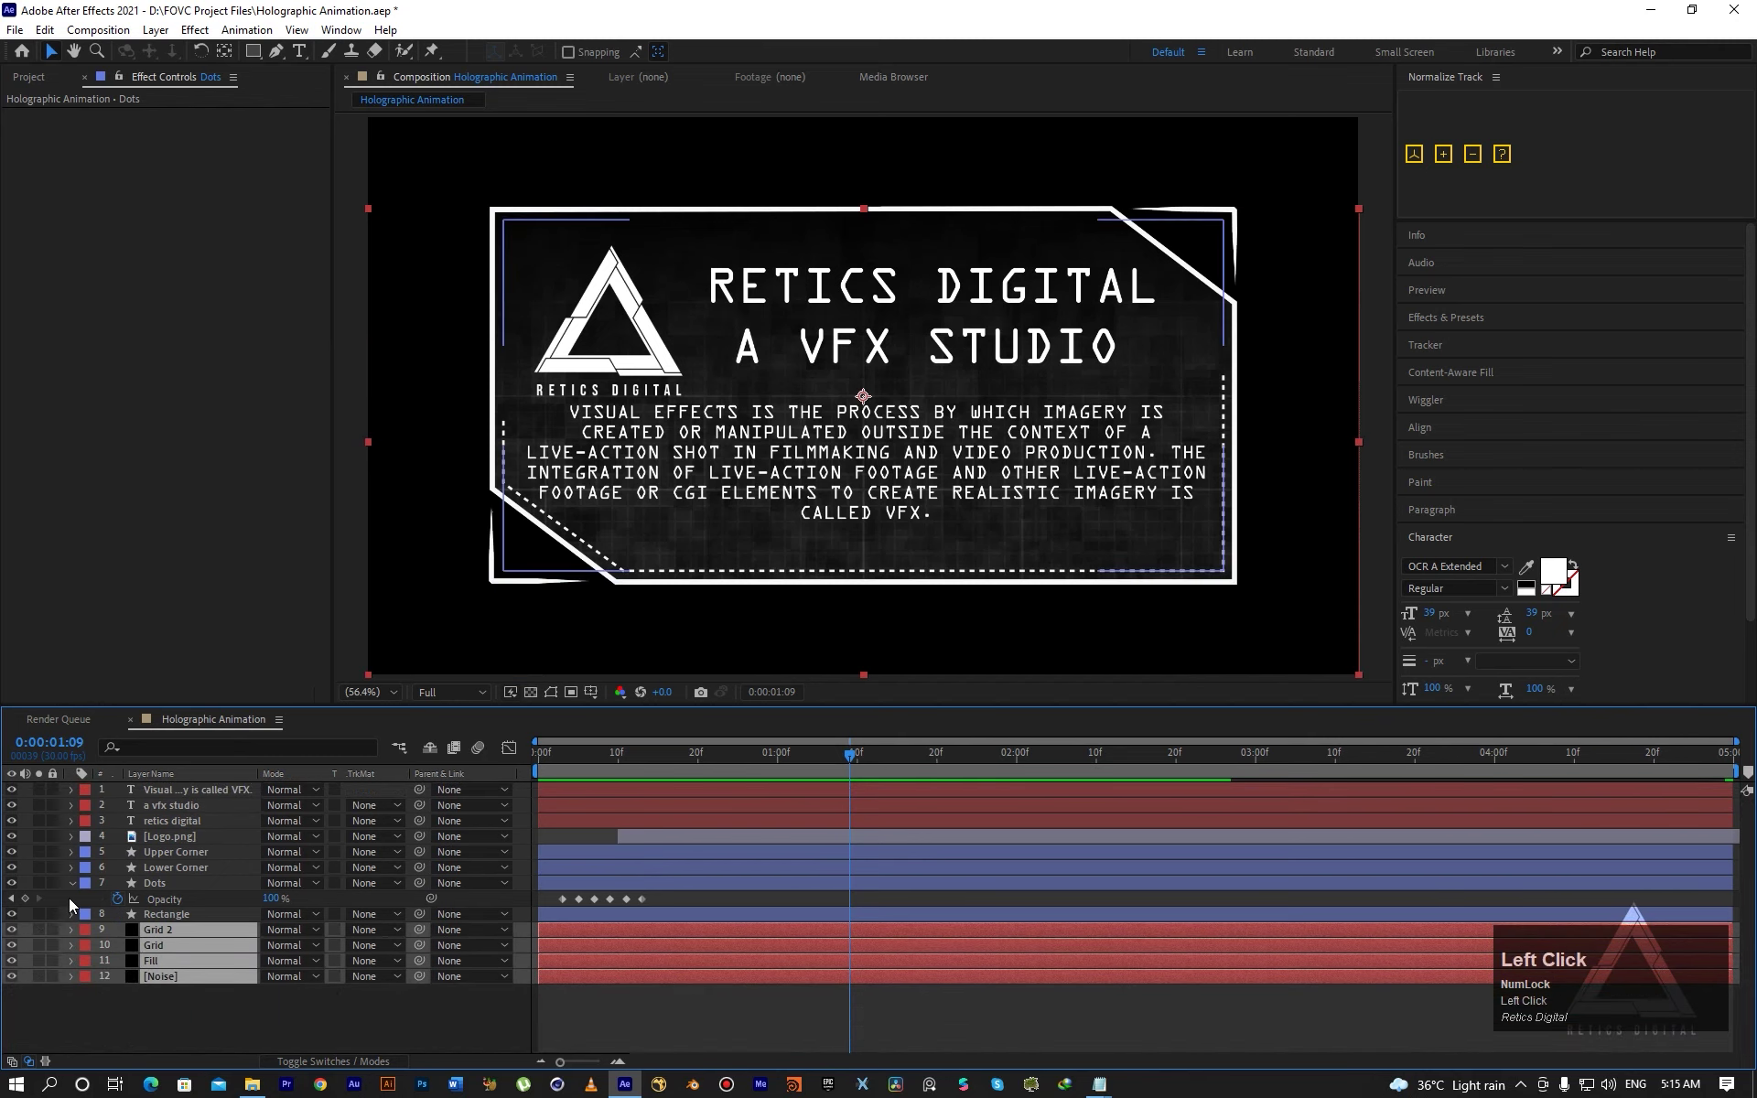
click(70, 884)
Paste the opacity keyframes onto the Upper Corner and Lower Corner layers at frame 9 and review the opening frames.
click(170, 853)
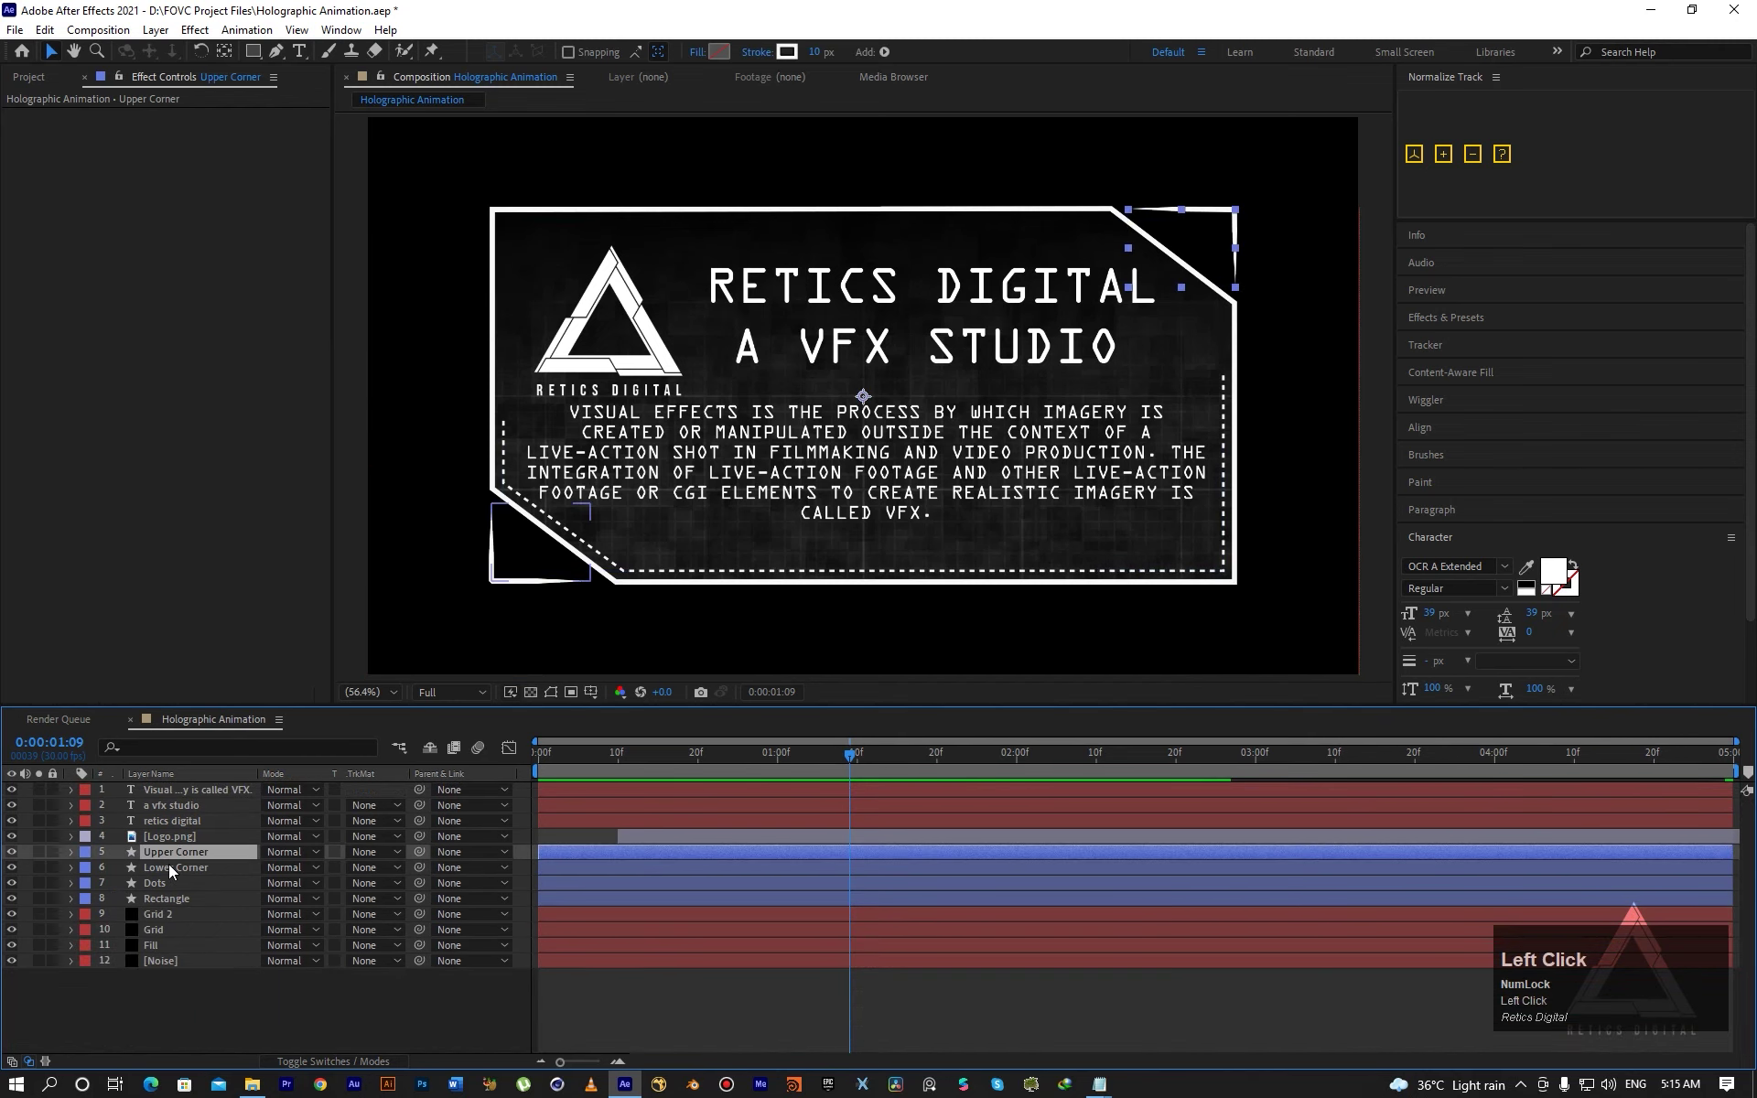
shift+click(168, 866)
mouse_move(601, 765)
mouse_down()
mouse_move(586, 765)
mouse_move(611, 767)
mouse_up()
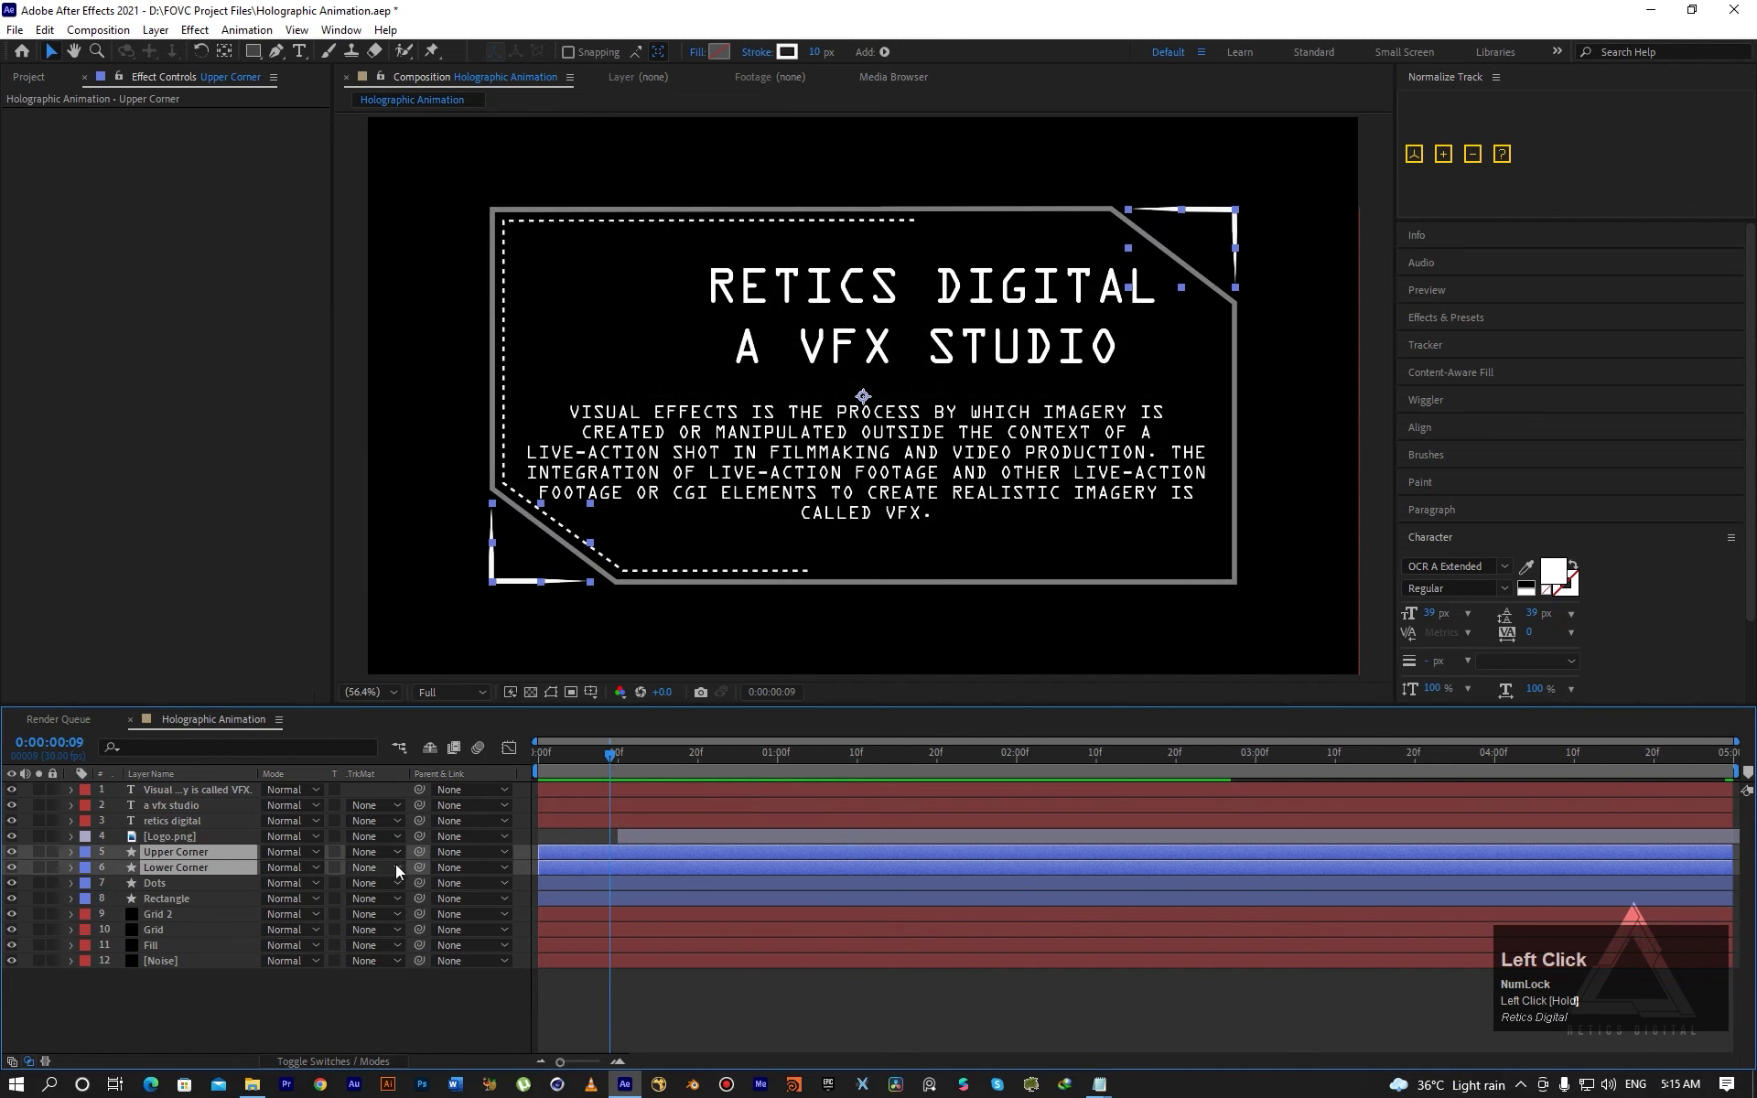
key(ctrl+v)
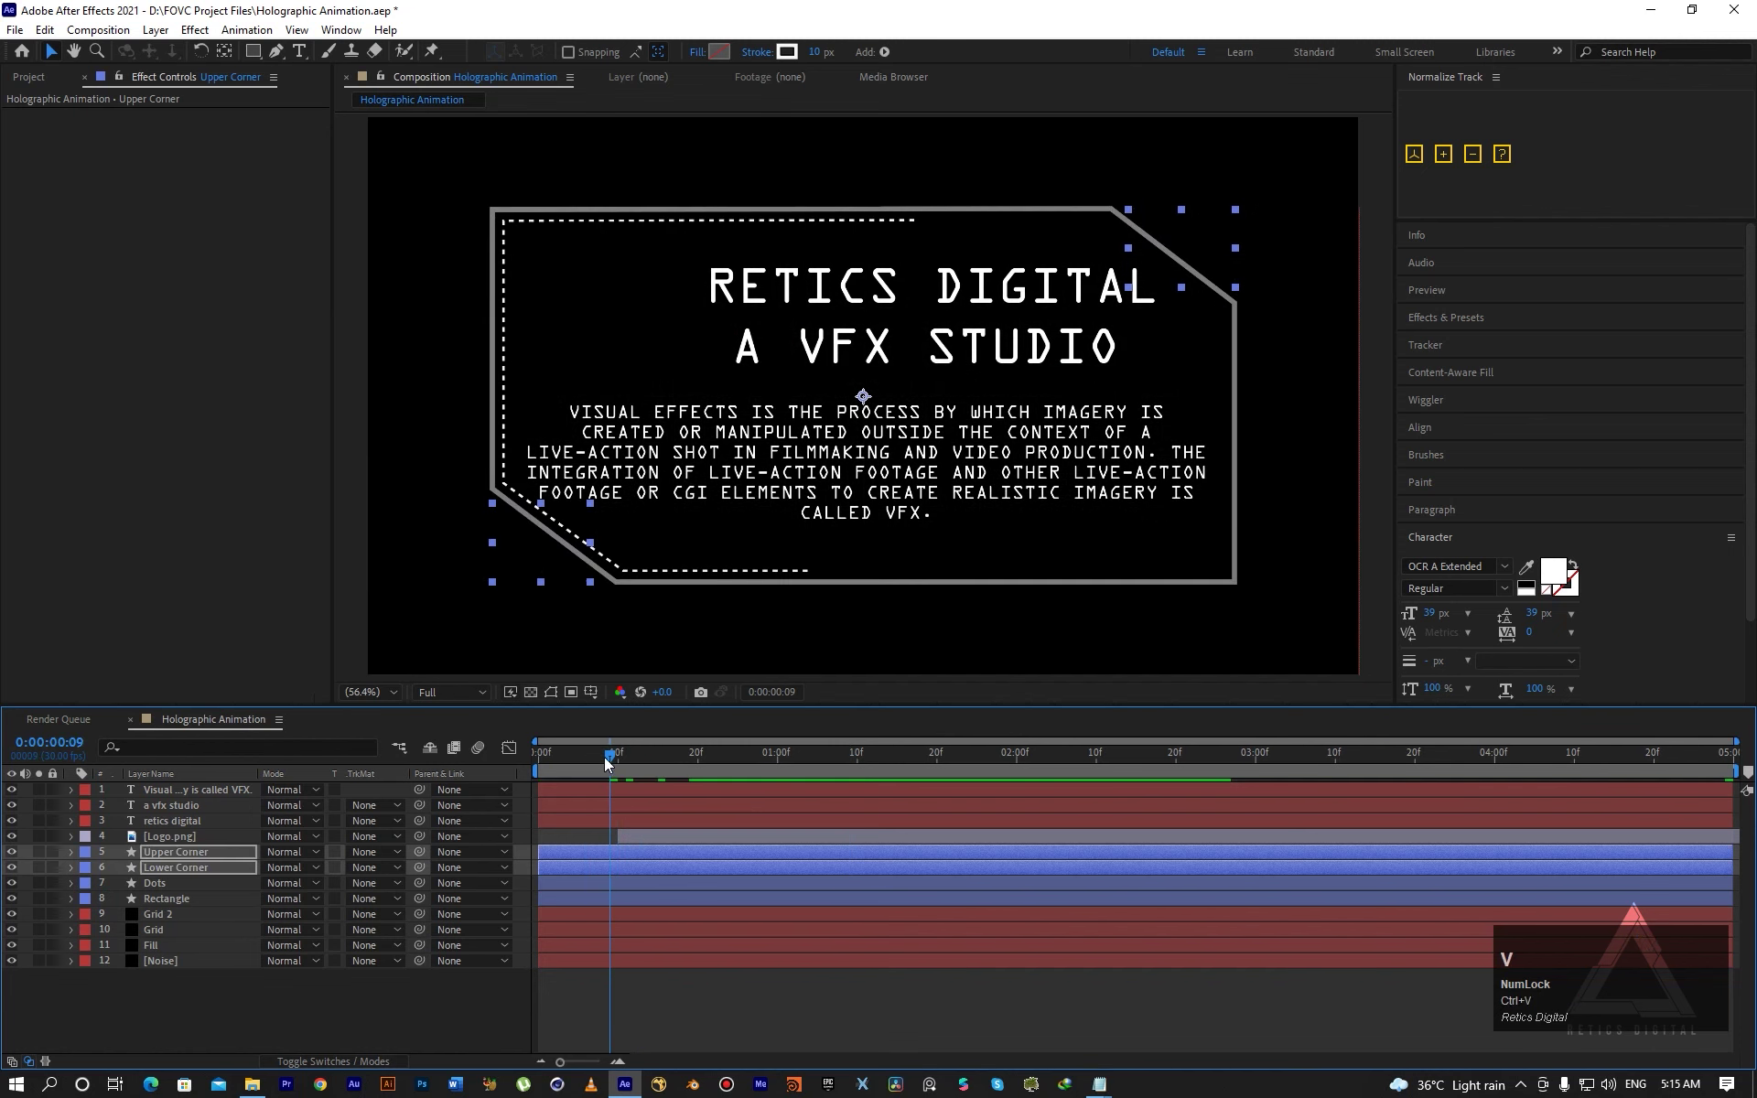
drag(603, 756, 525, 763)
key(space)
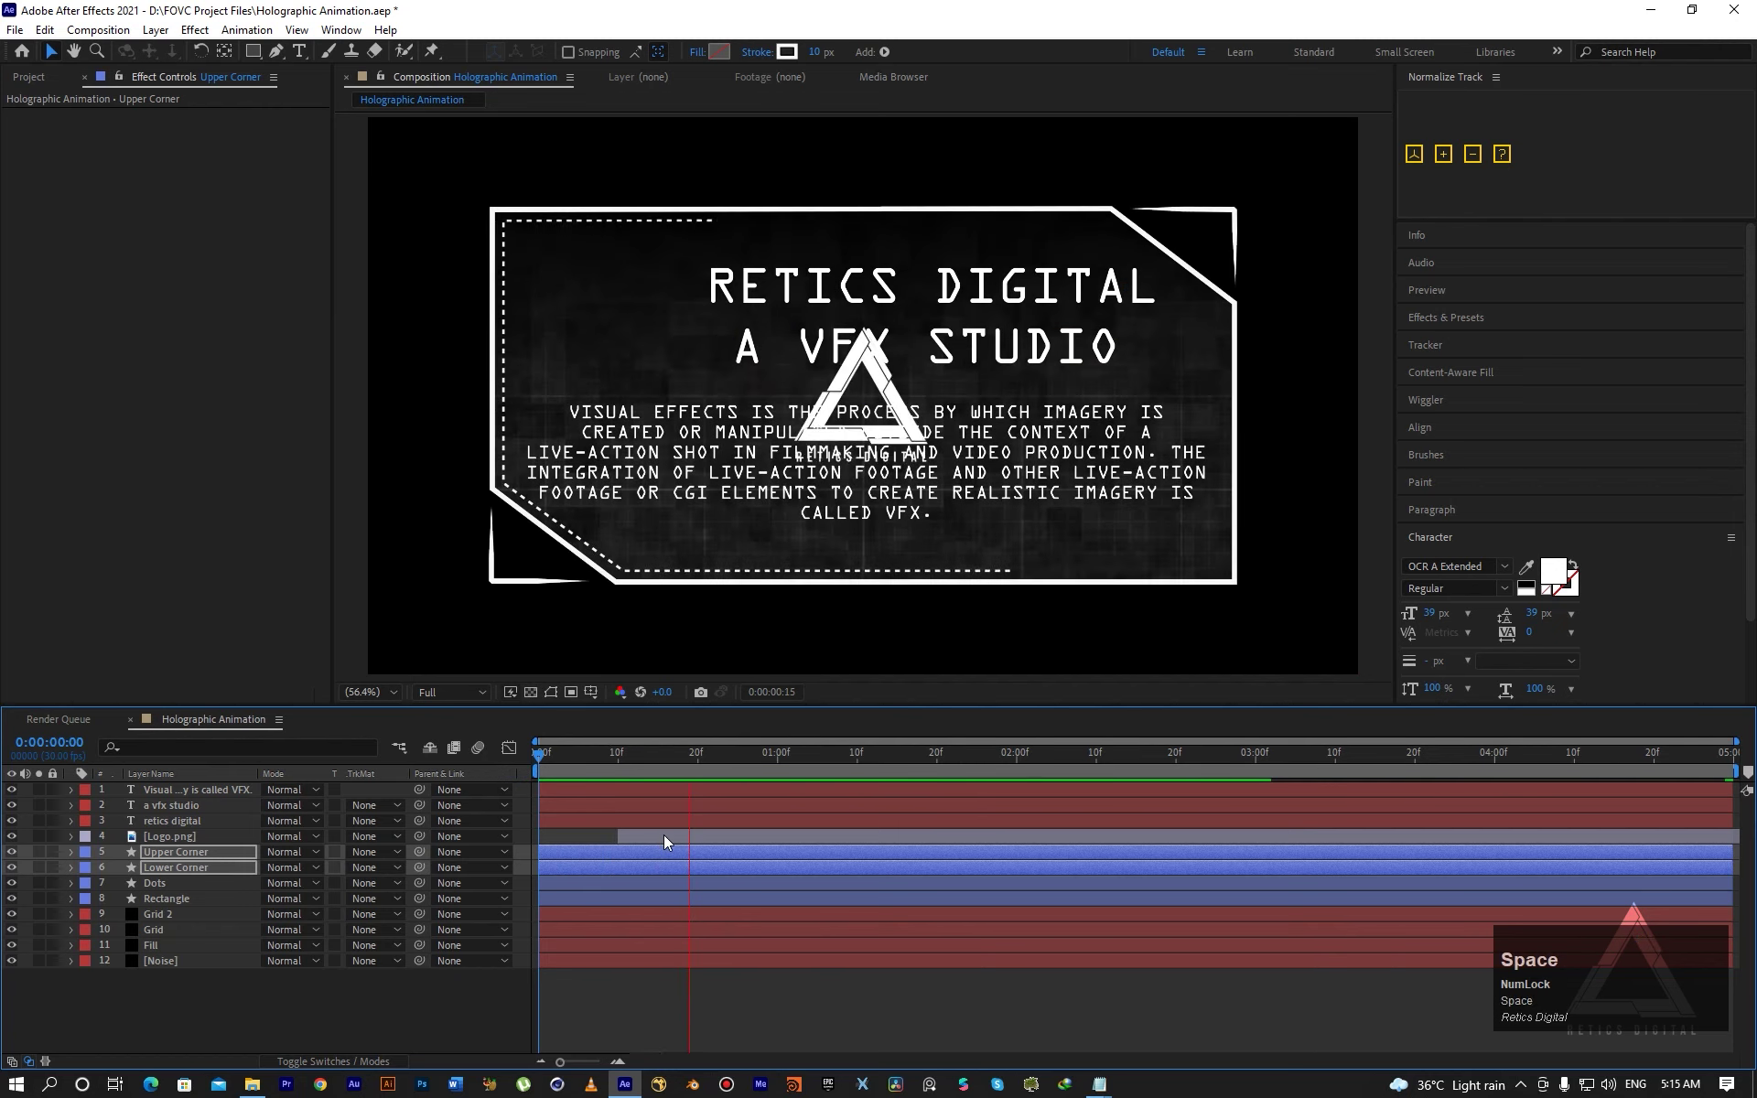
click(626, 770)
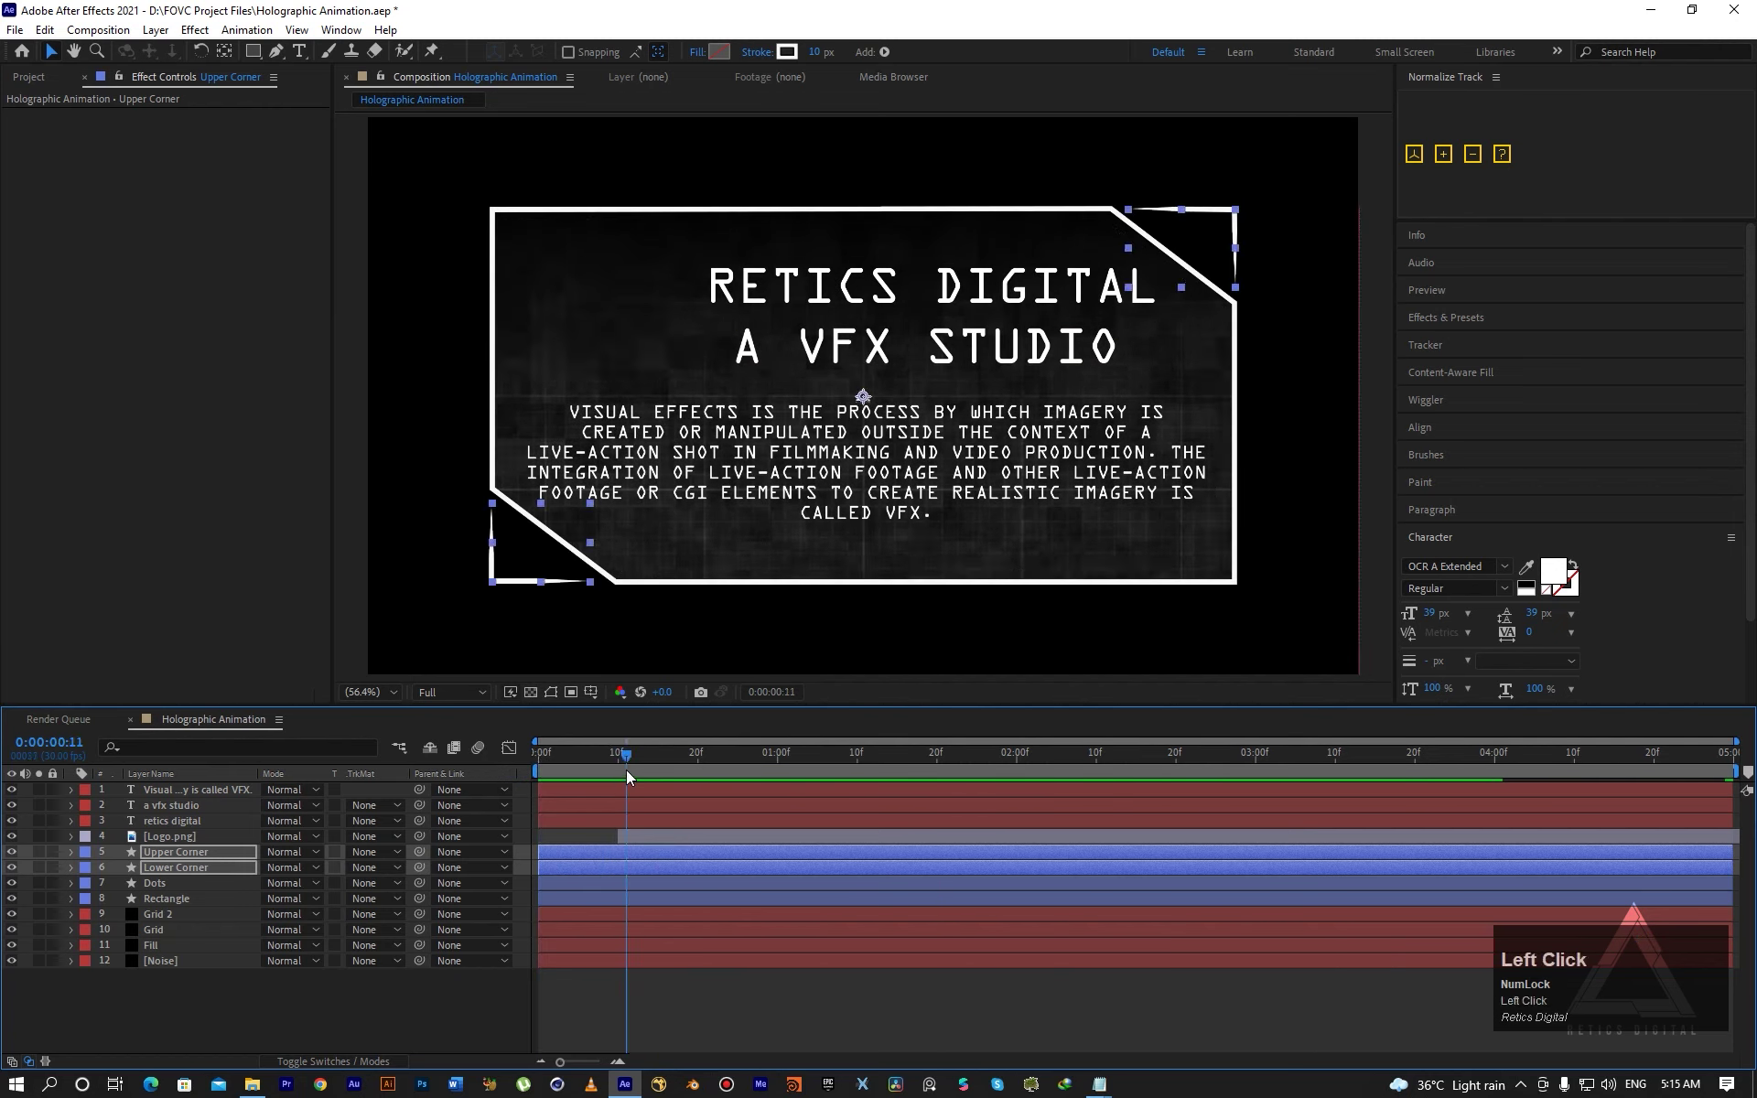
drag(626, 770, 553, 767)
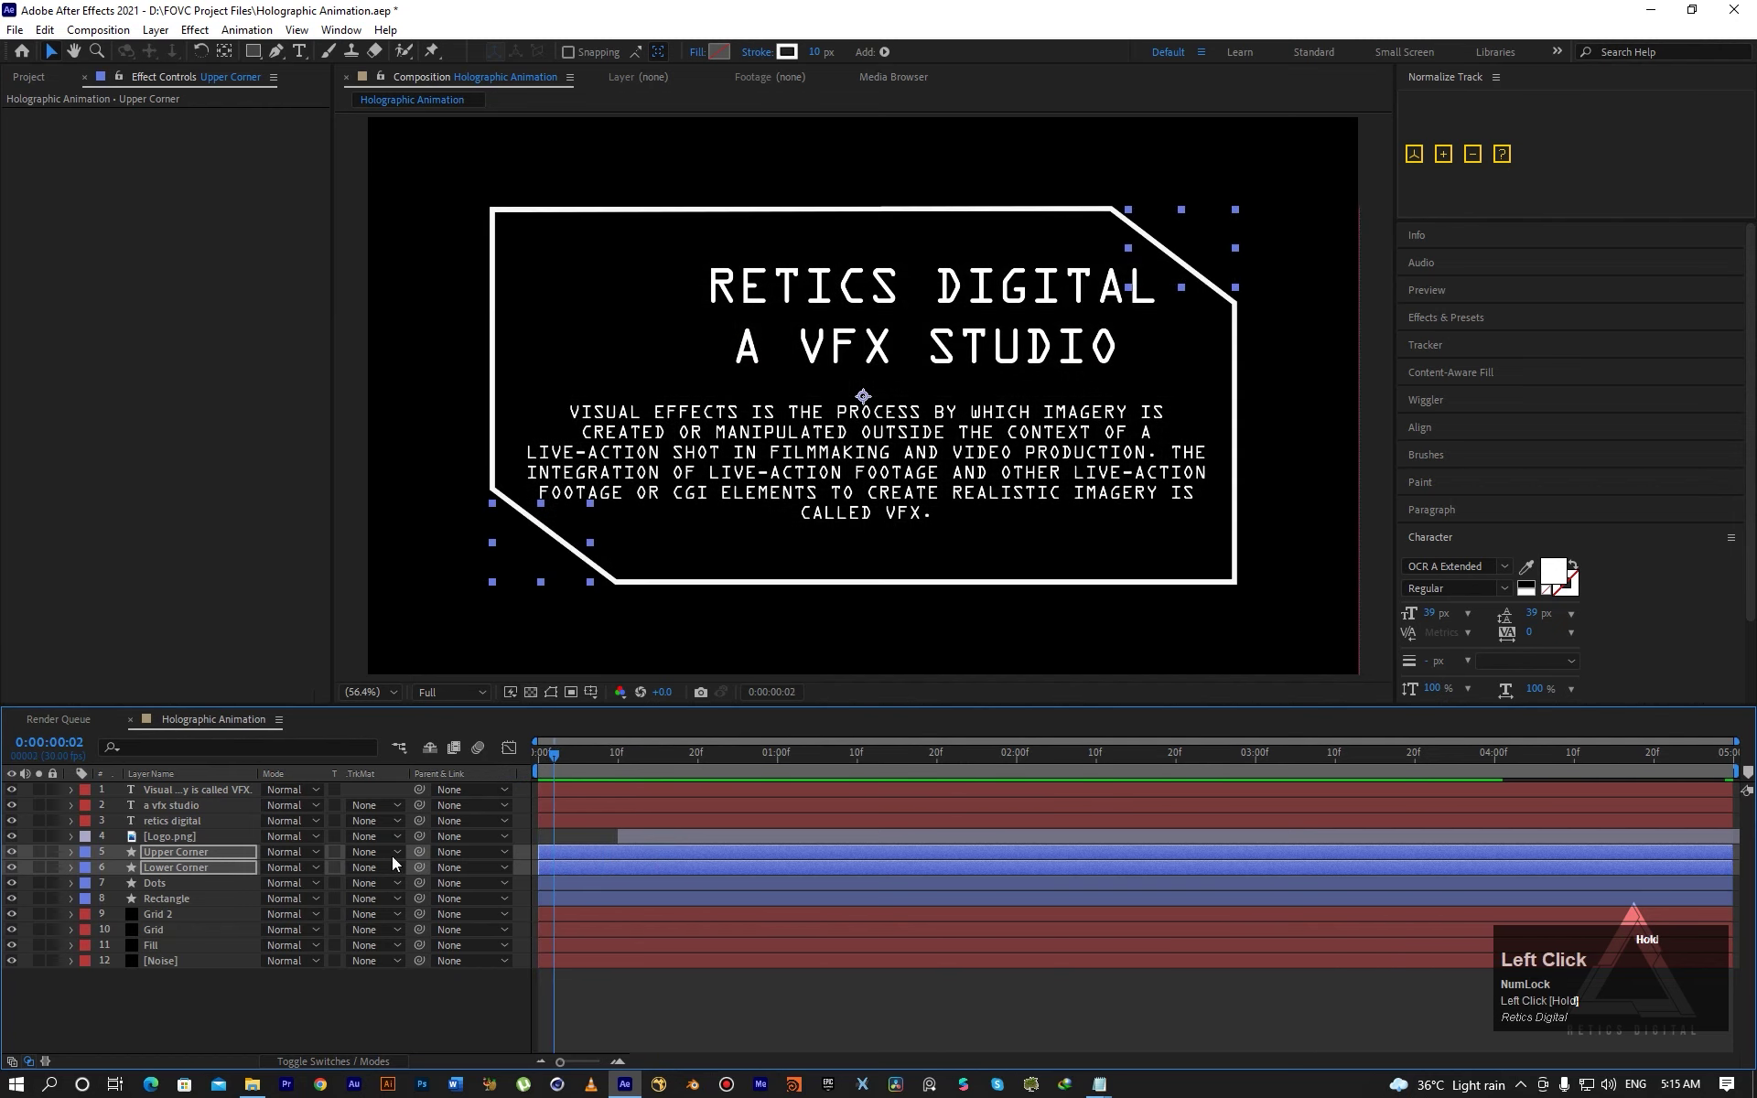
click(377, 1019)
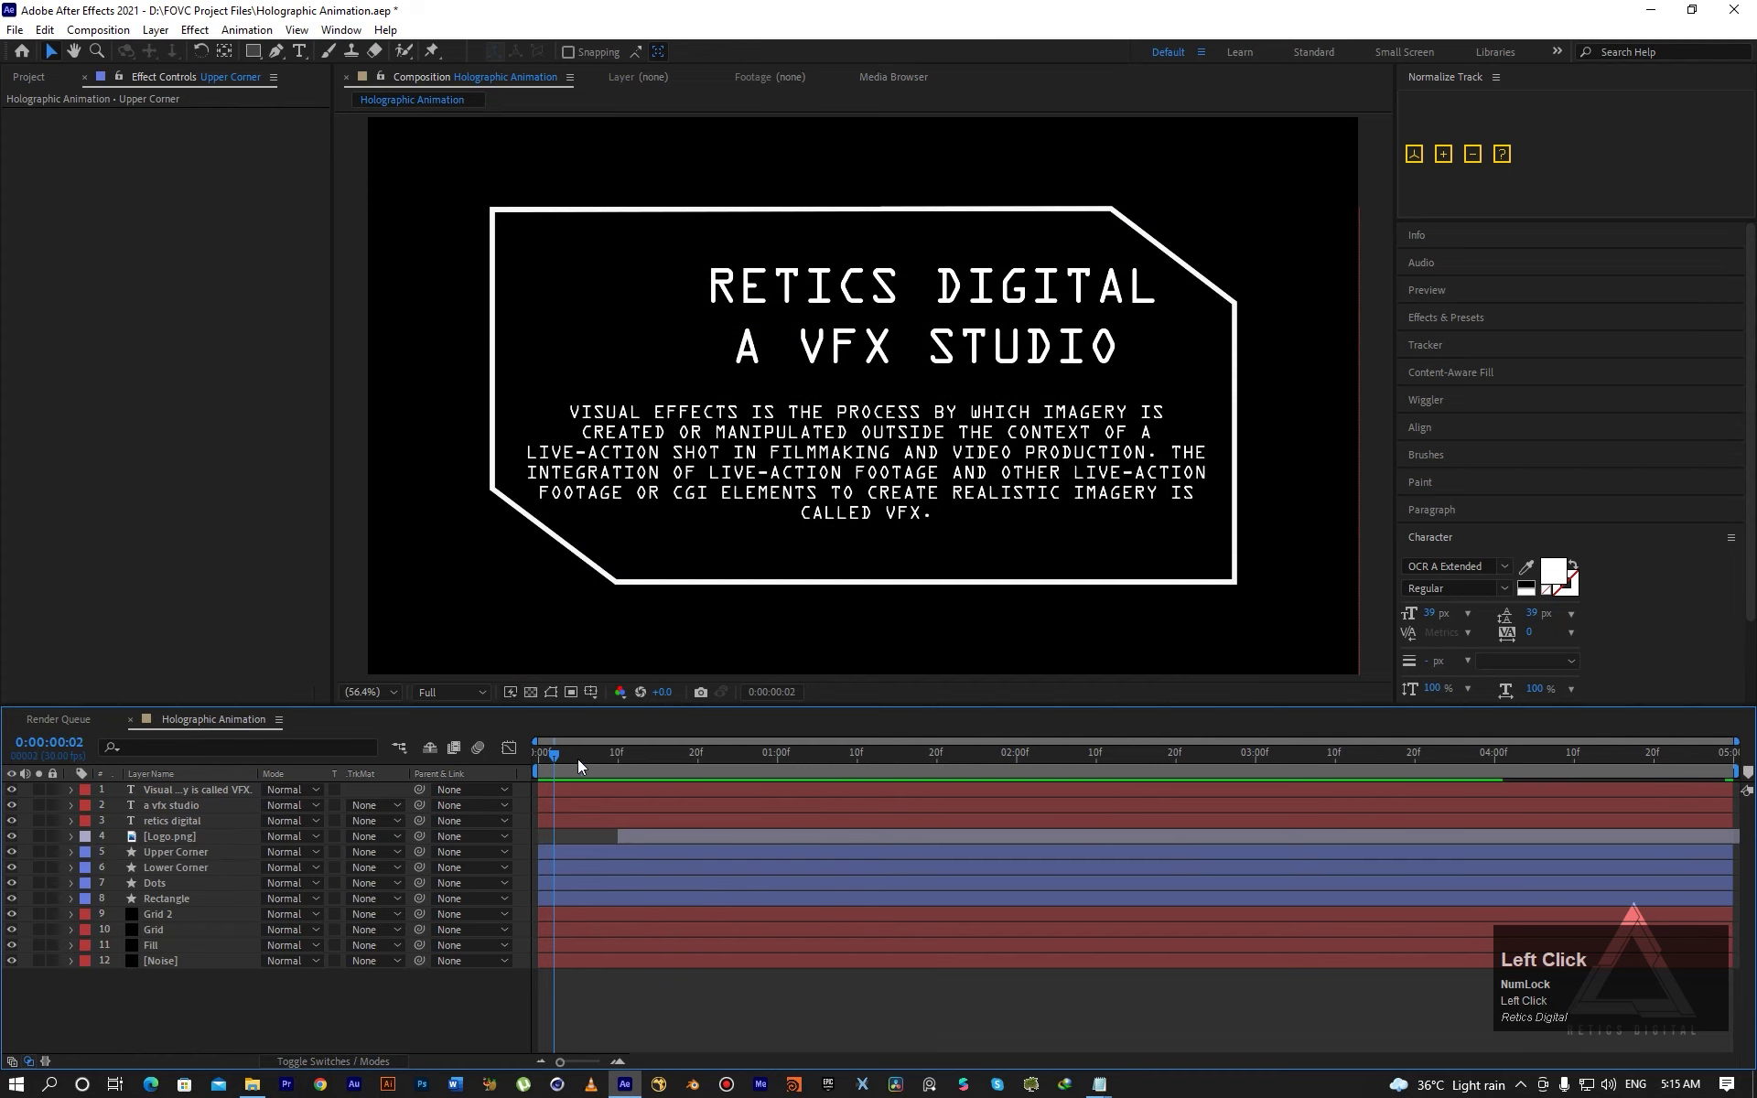
Move the current time to 0:00:01:12 and assign the Orange label to the three text layers.
drag(578, 760, 874, 756)
click(835, 302)
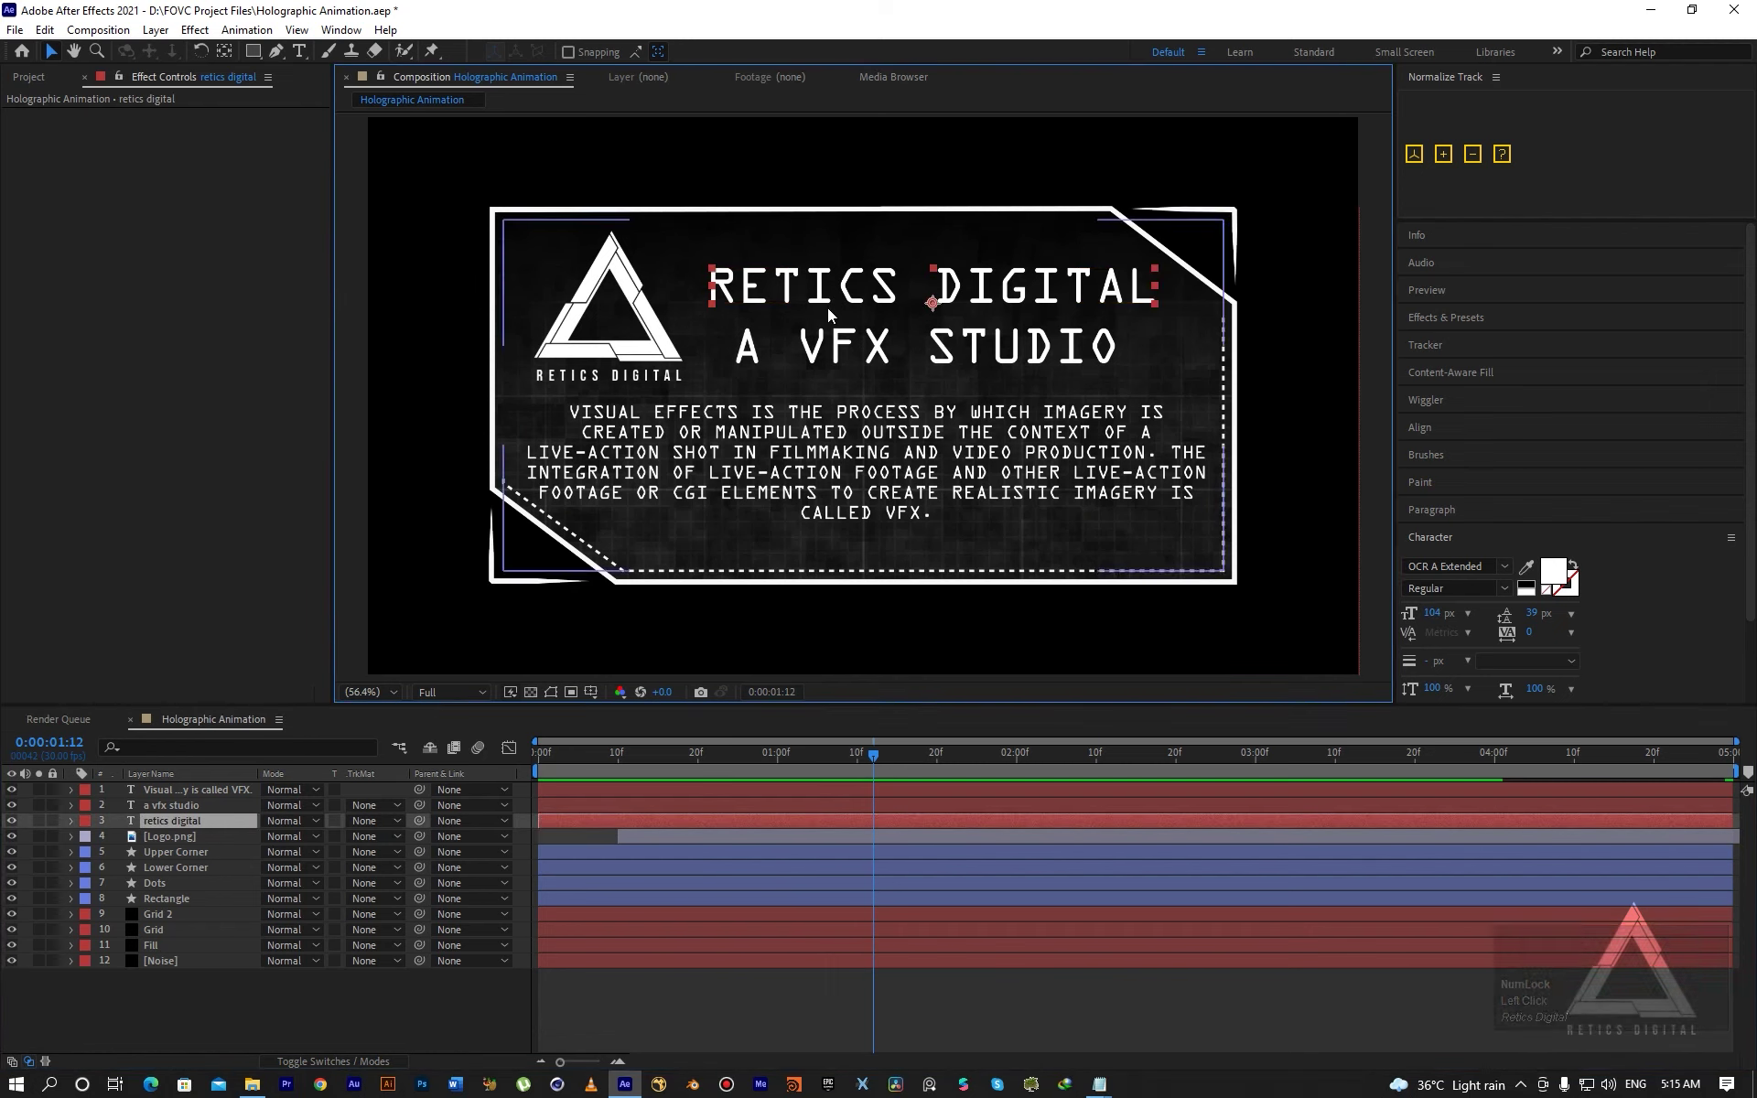
mouse_move(875, 762)
mouse_down()
mouse_move(765, 760)
mouse_move(877, 752)
mouse_up()
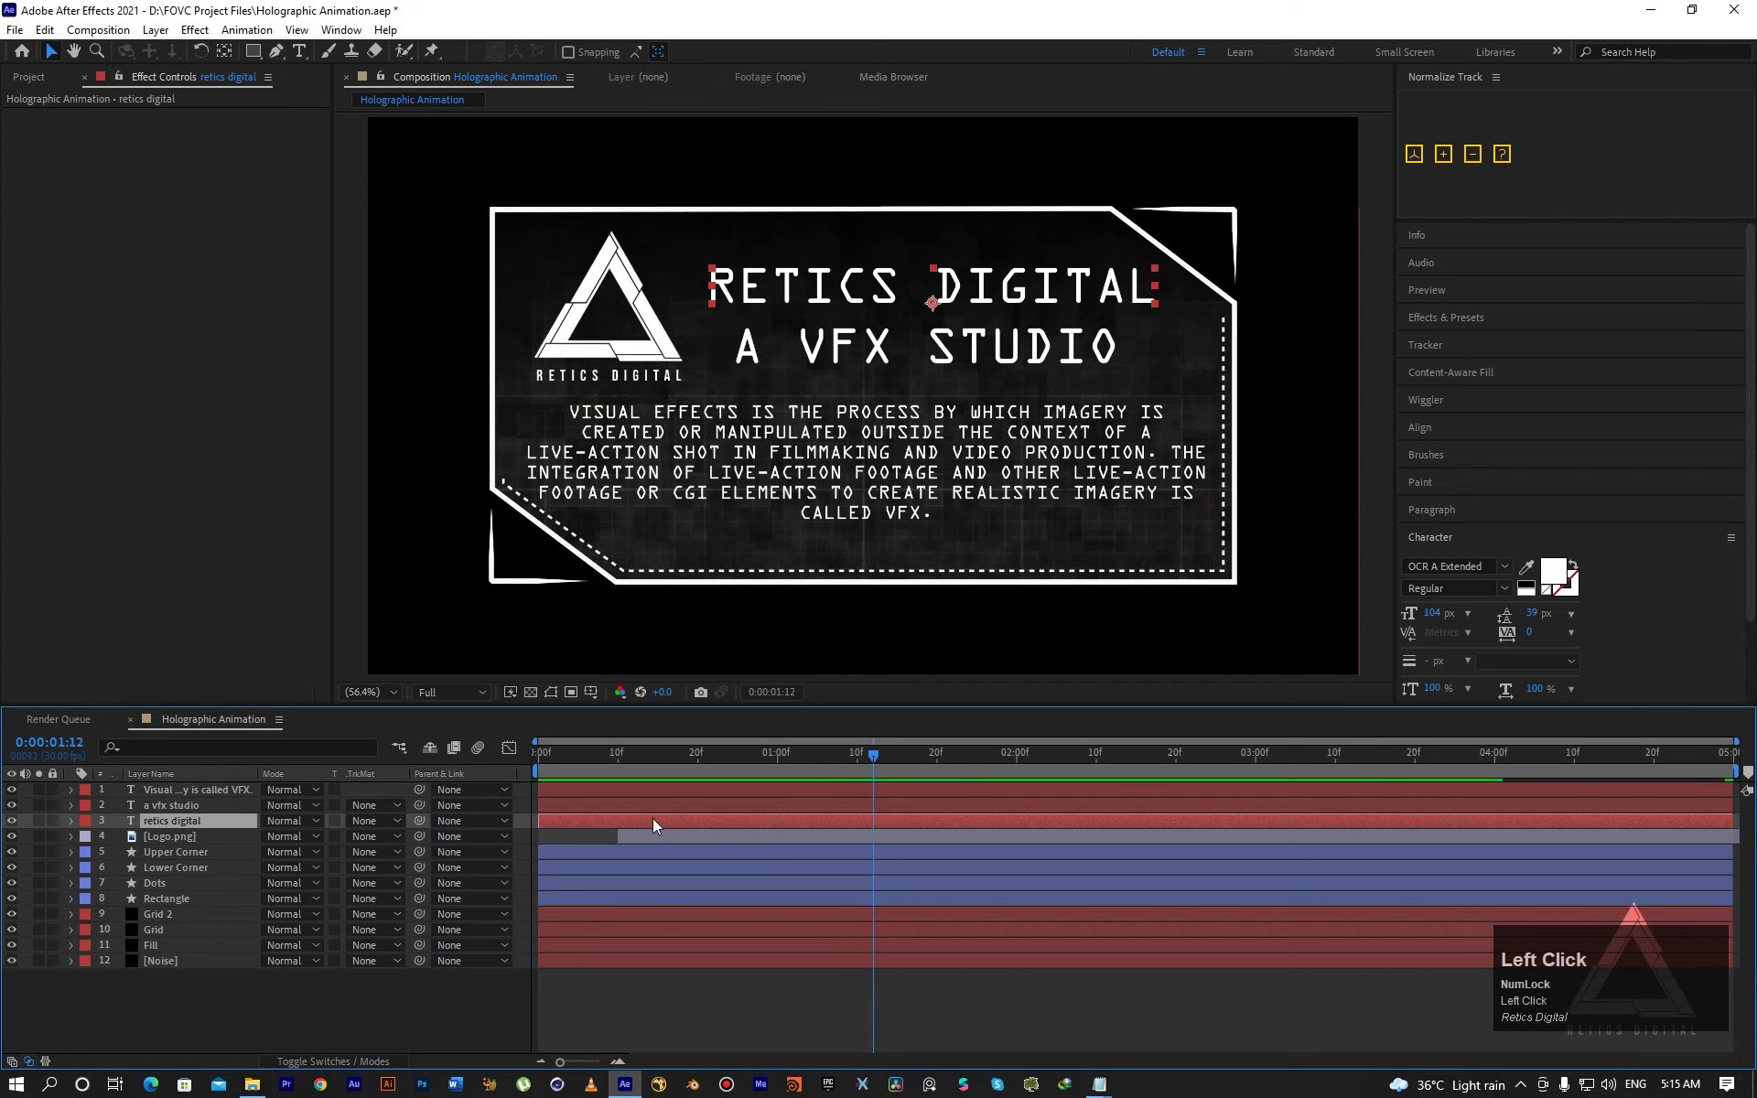
shift+click(189, 792)
click(84, 826)
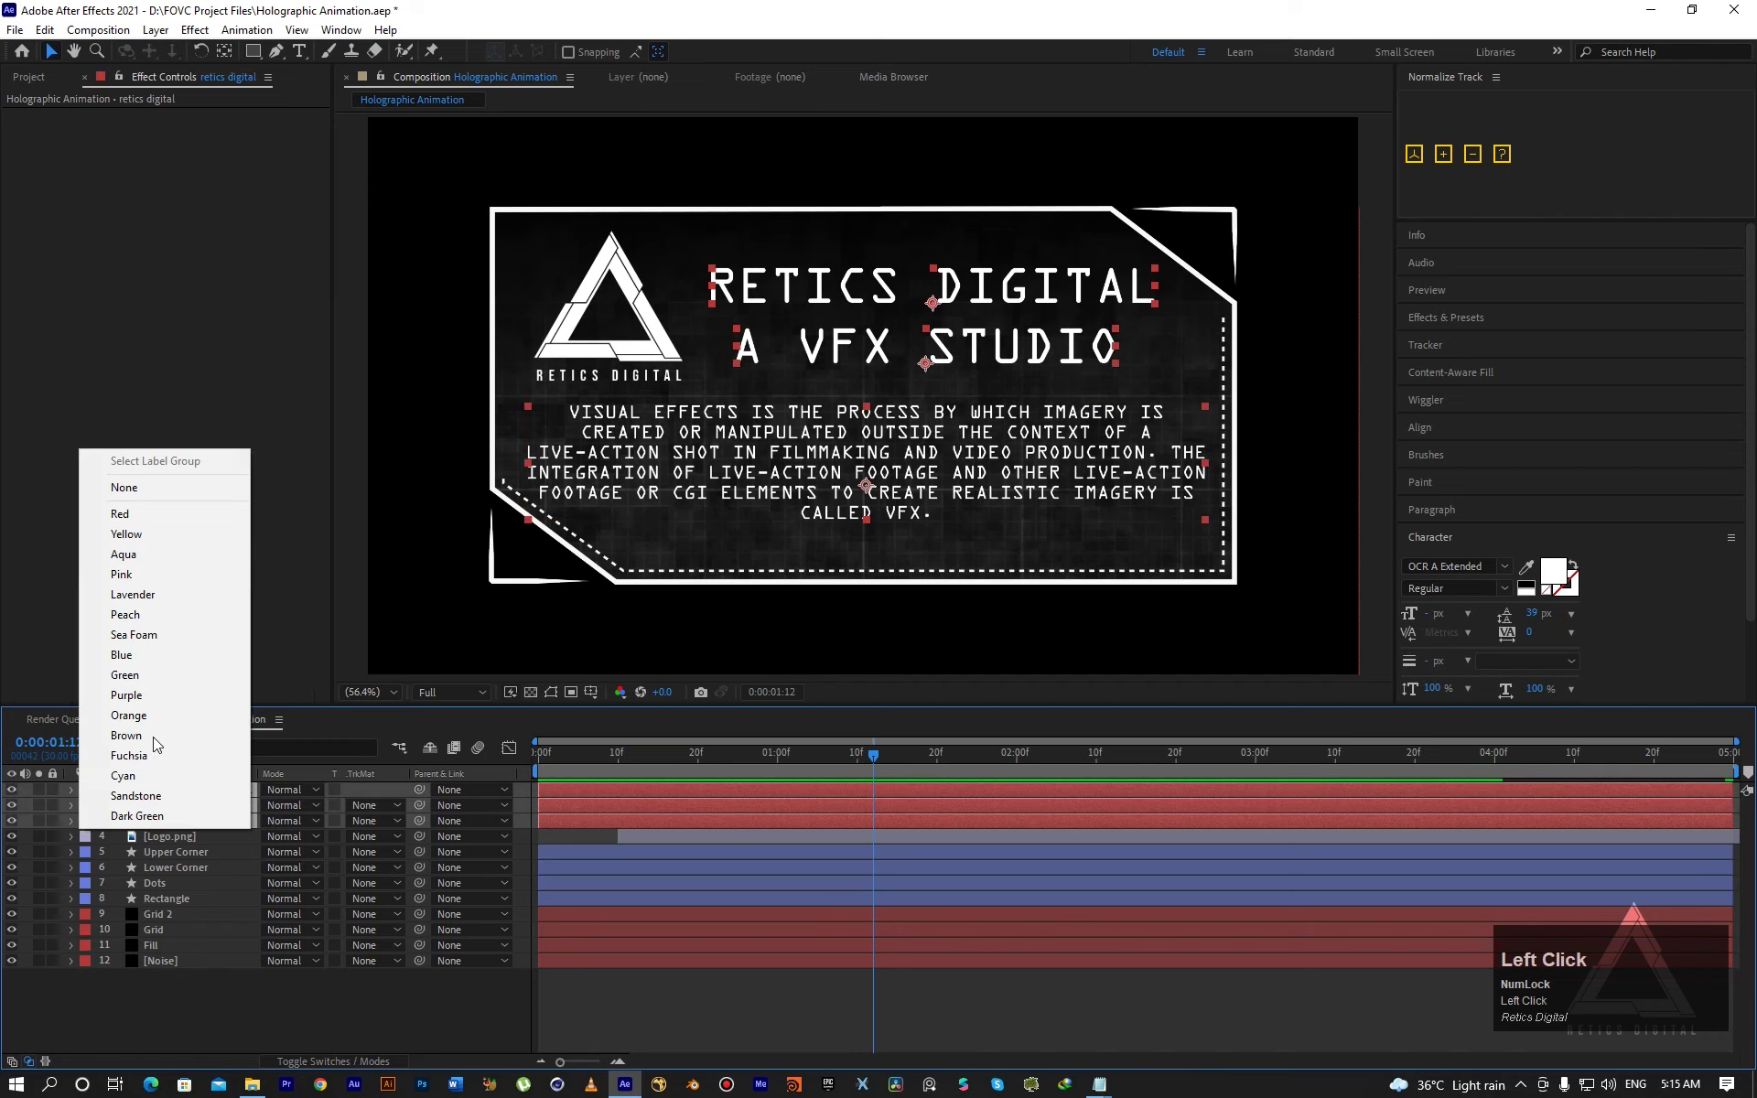
click(147, 717)
click(268, 1016)
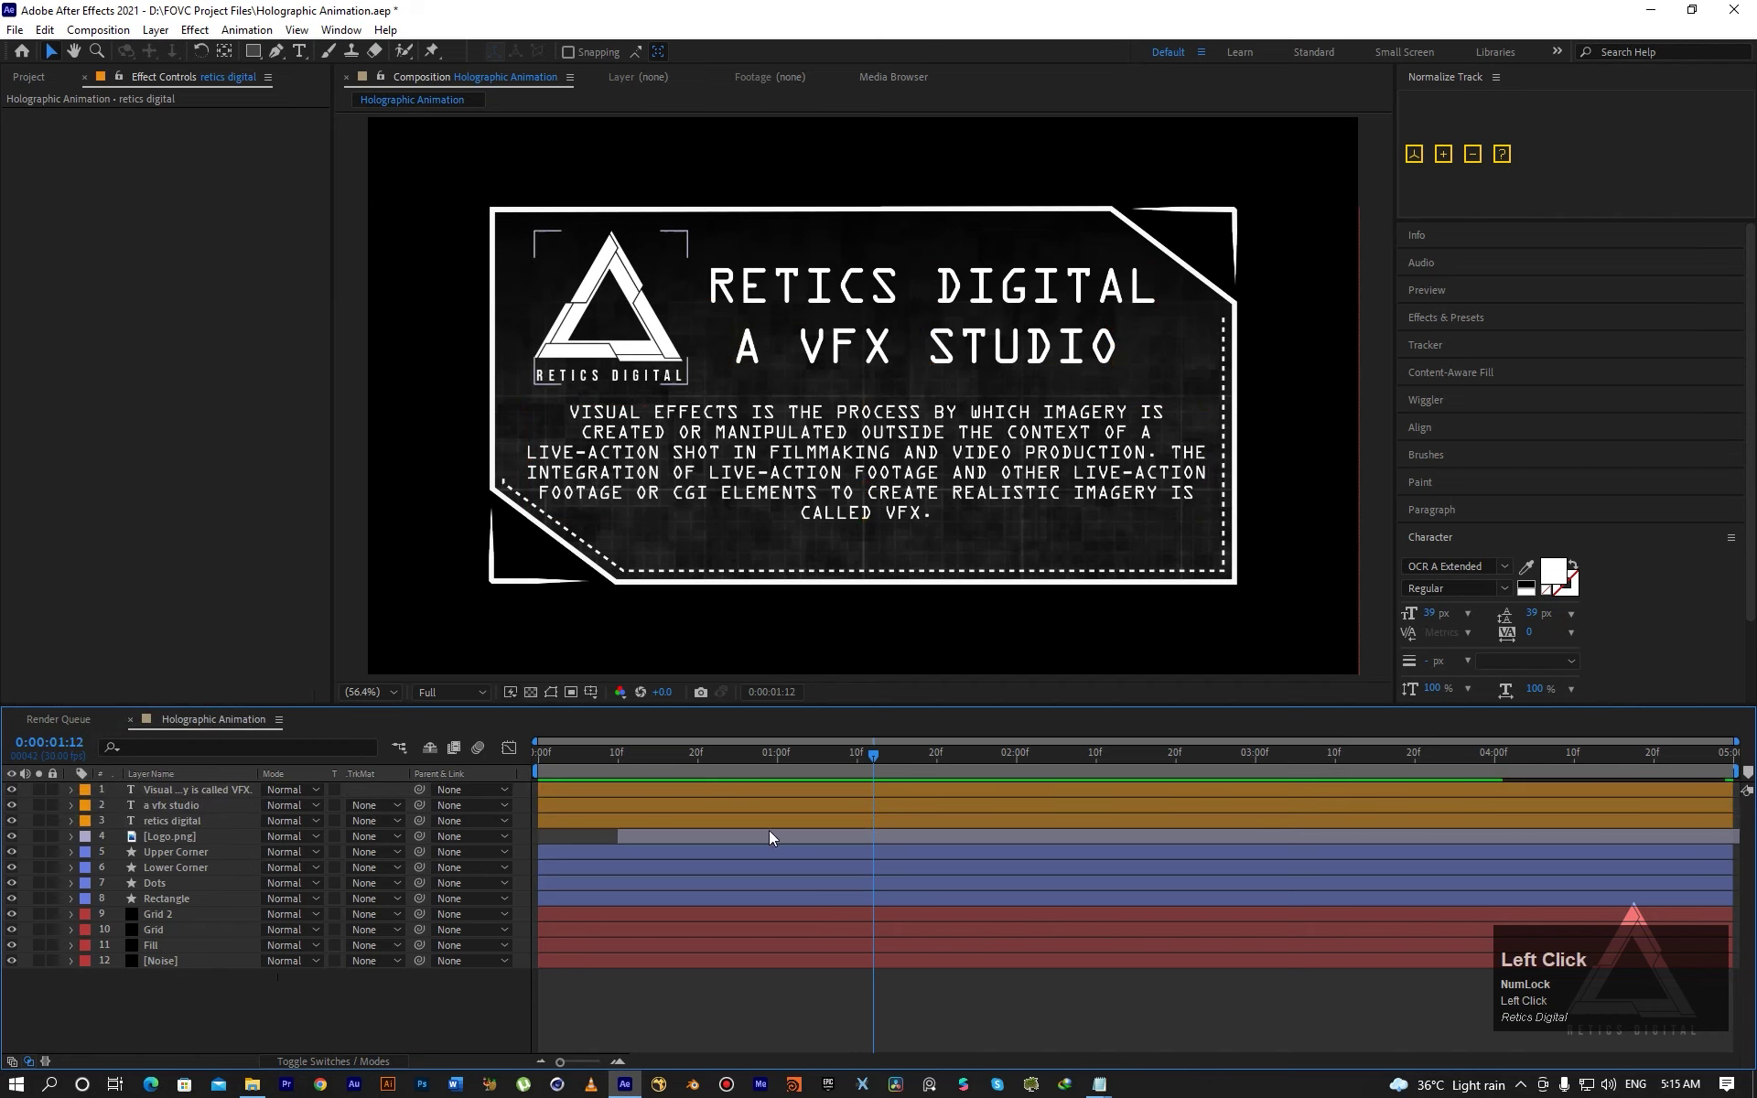
Select the retics digital layer and browse the Animate In text animation presets down to Typewriter.
click(758, 826)
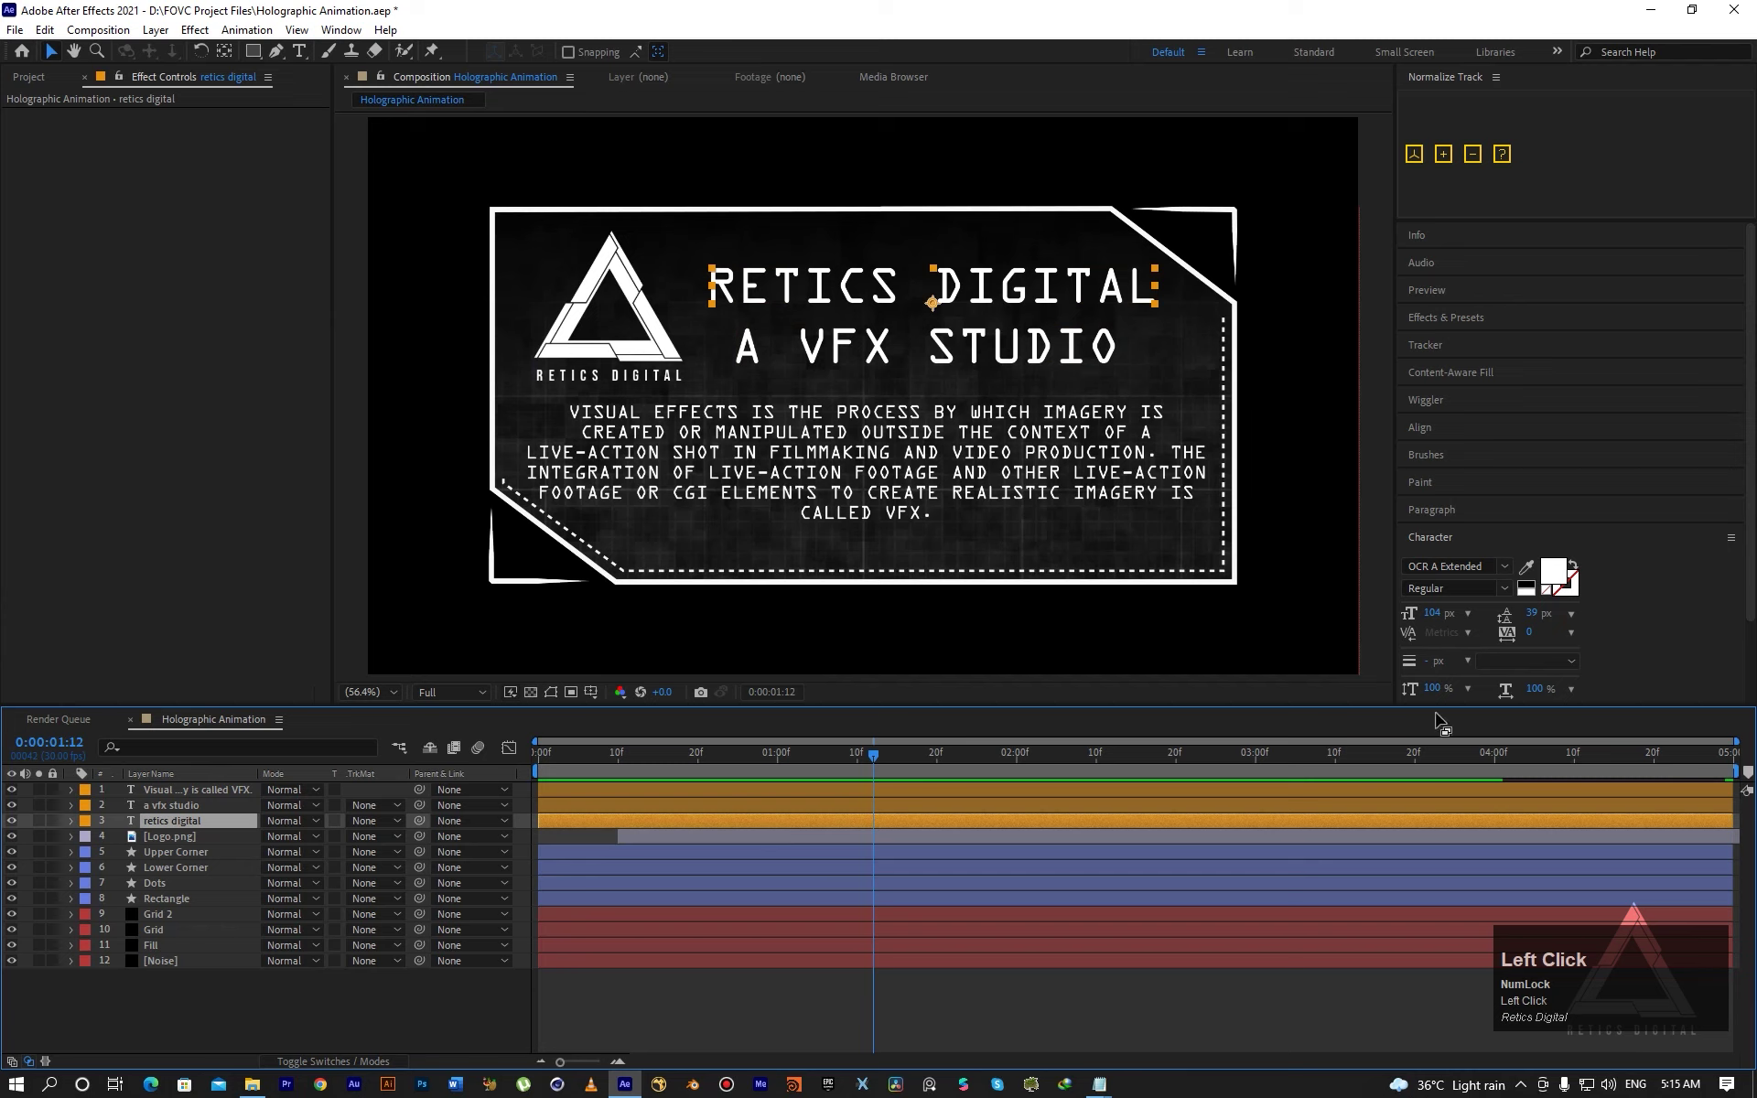
click(1445, 321)
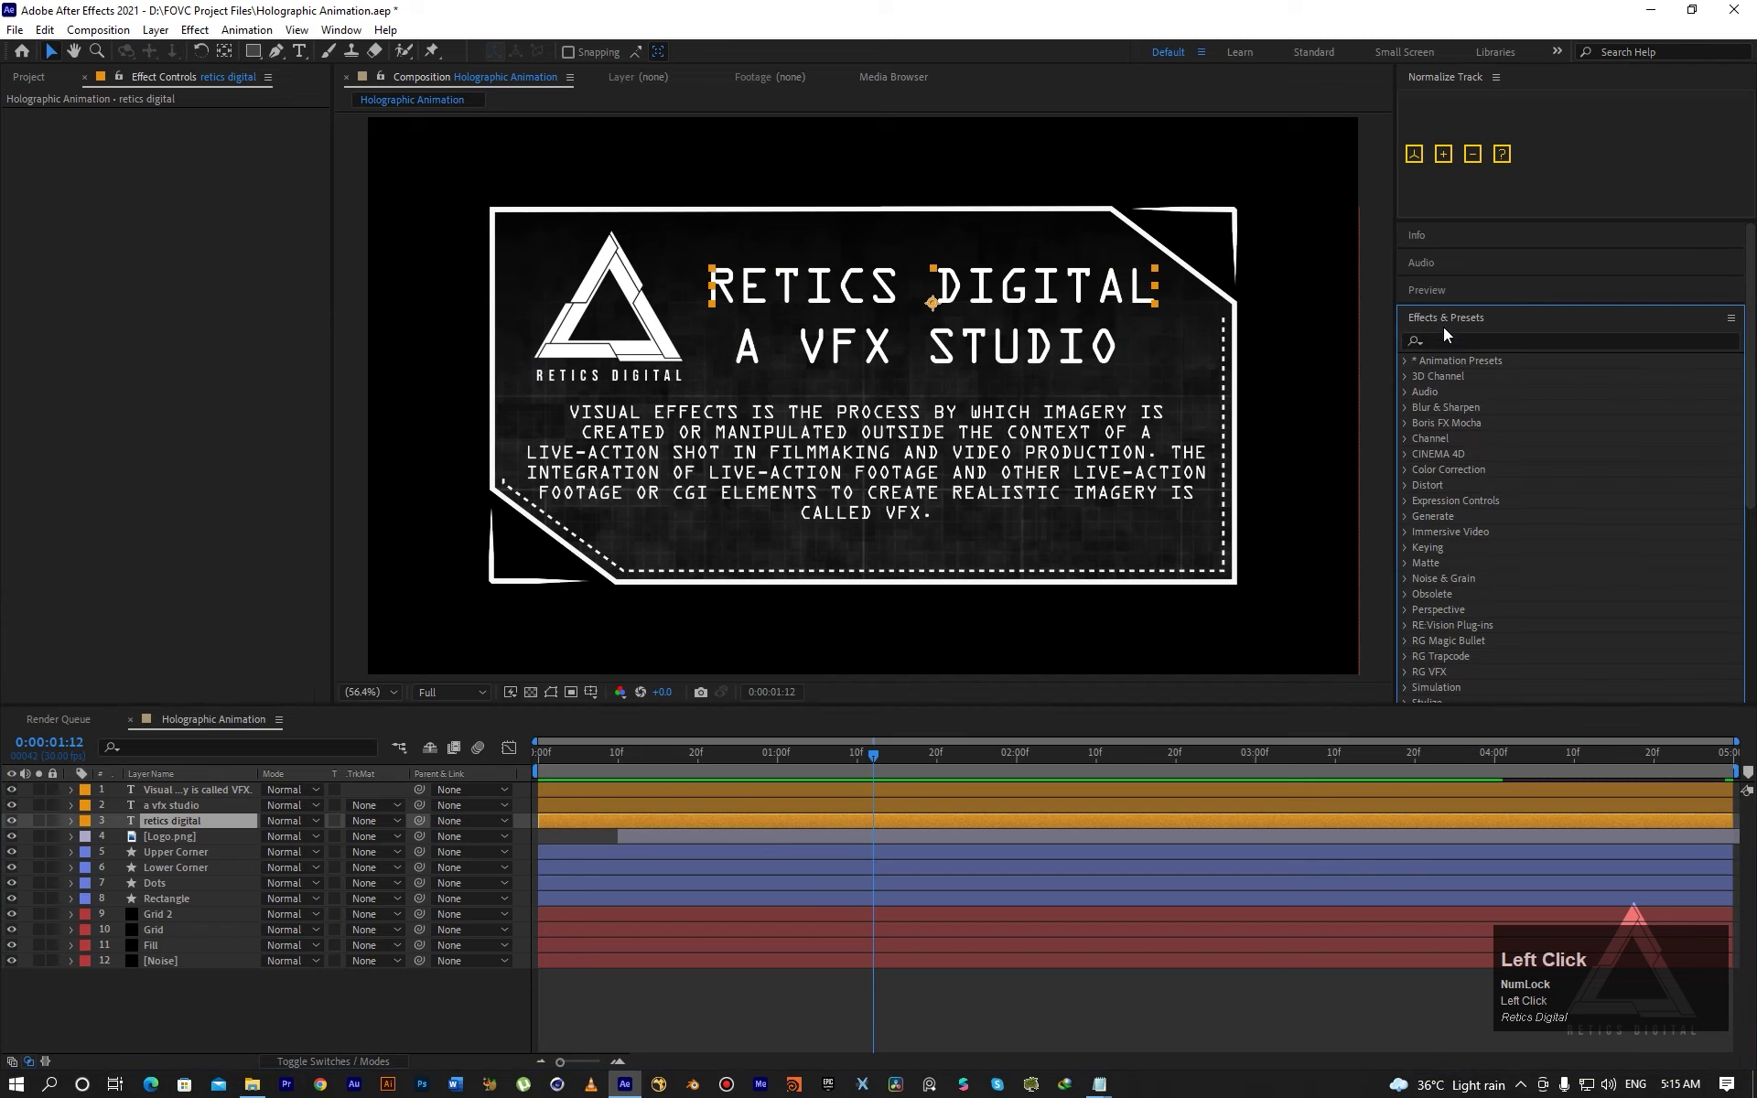
click(1407, 361)
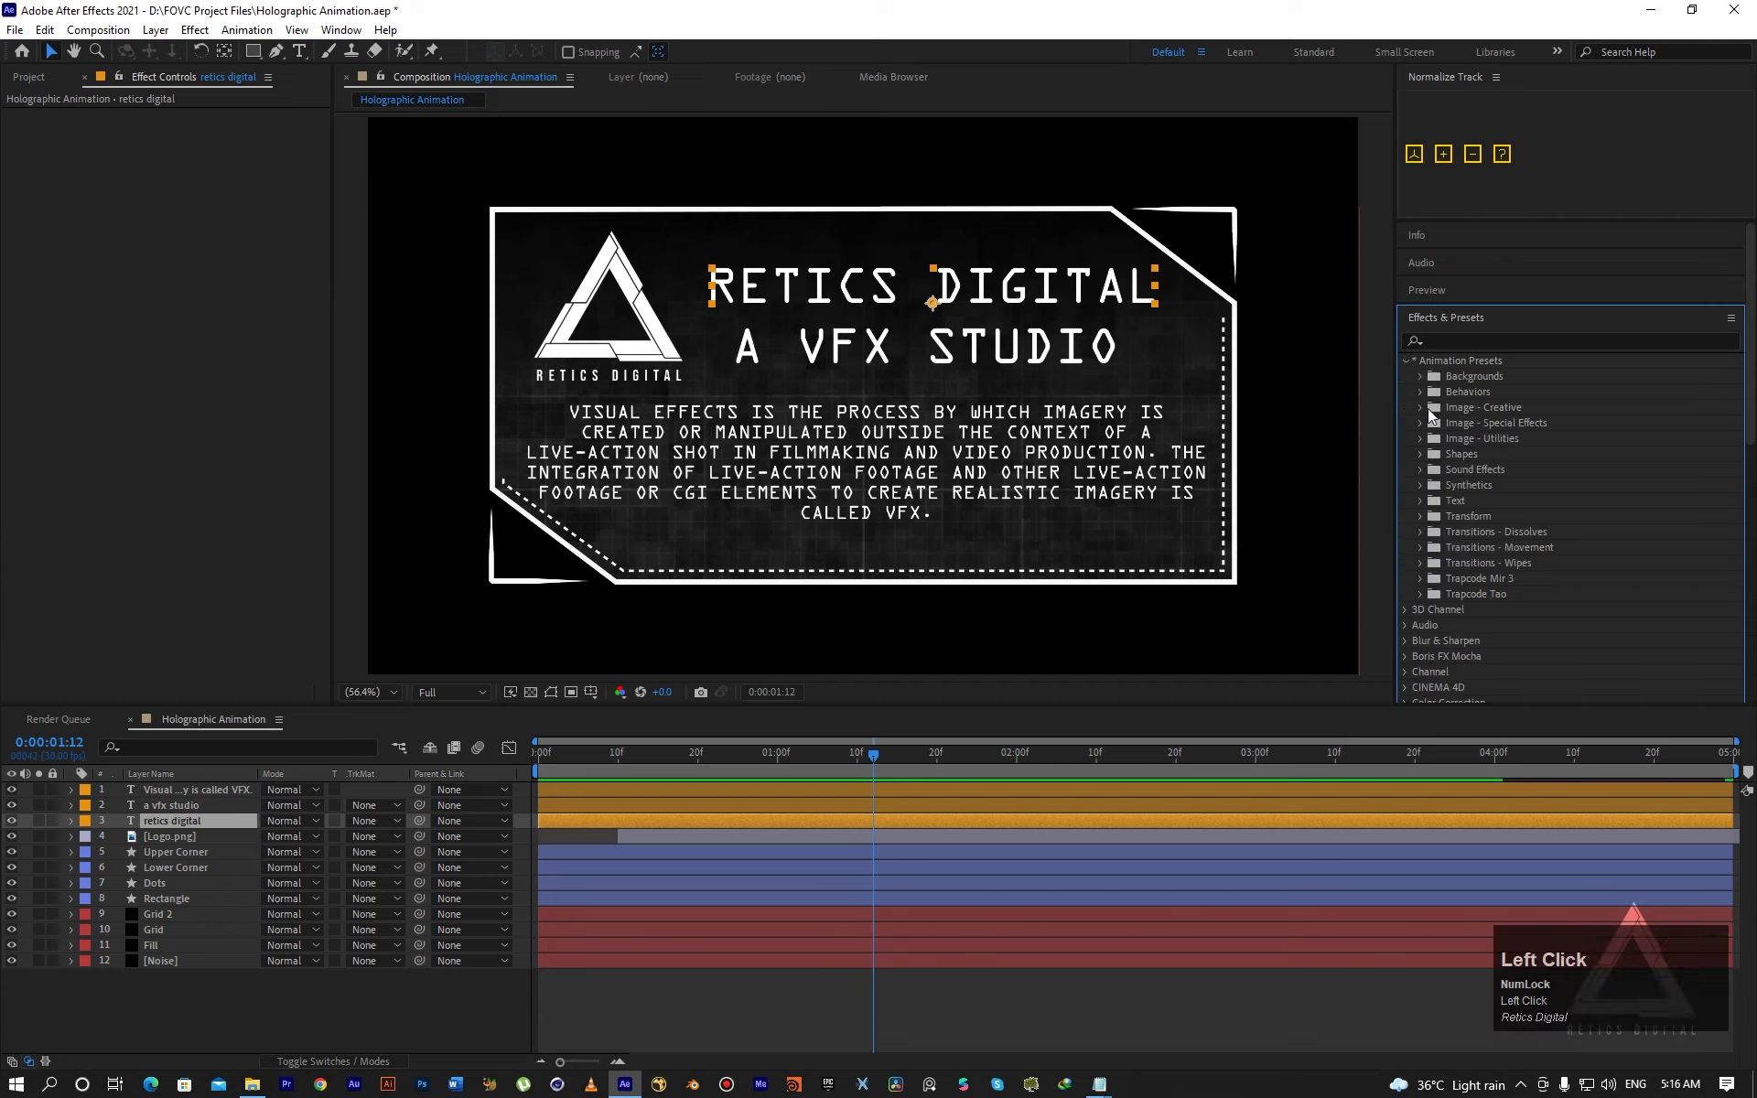
click(1421, 502)
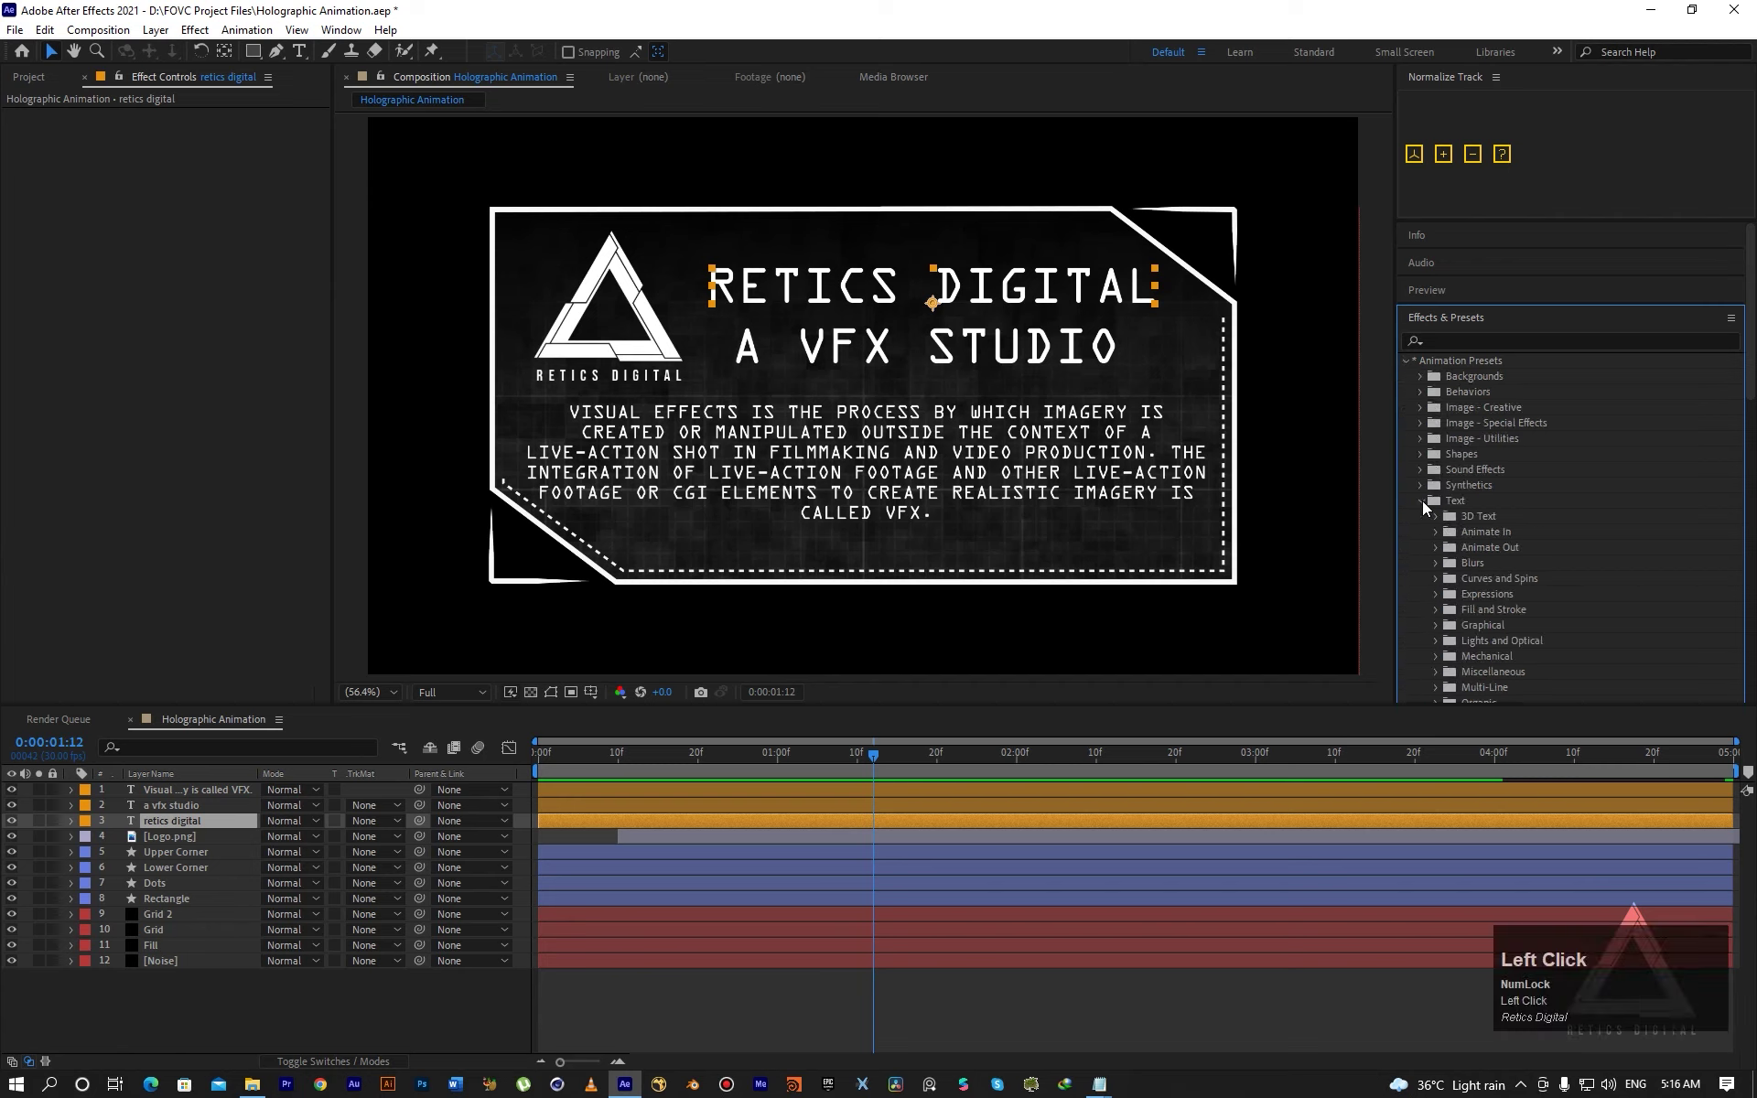
click(1437, 535)
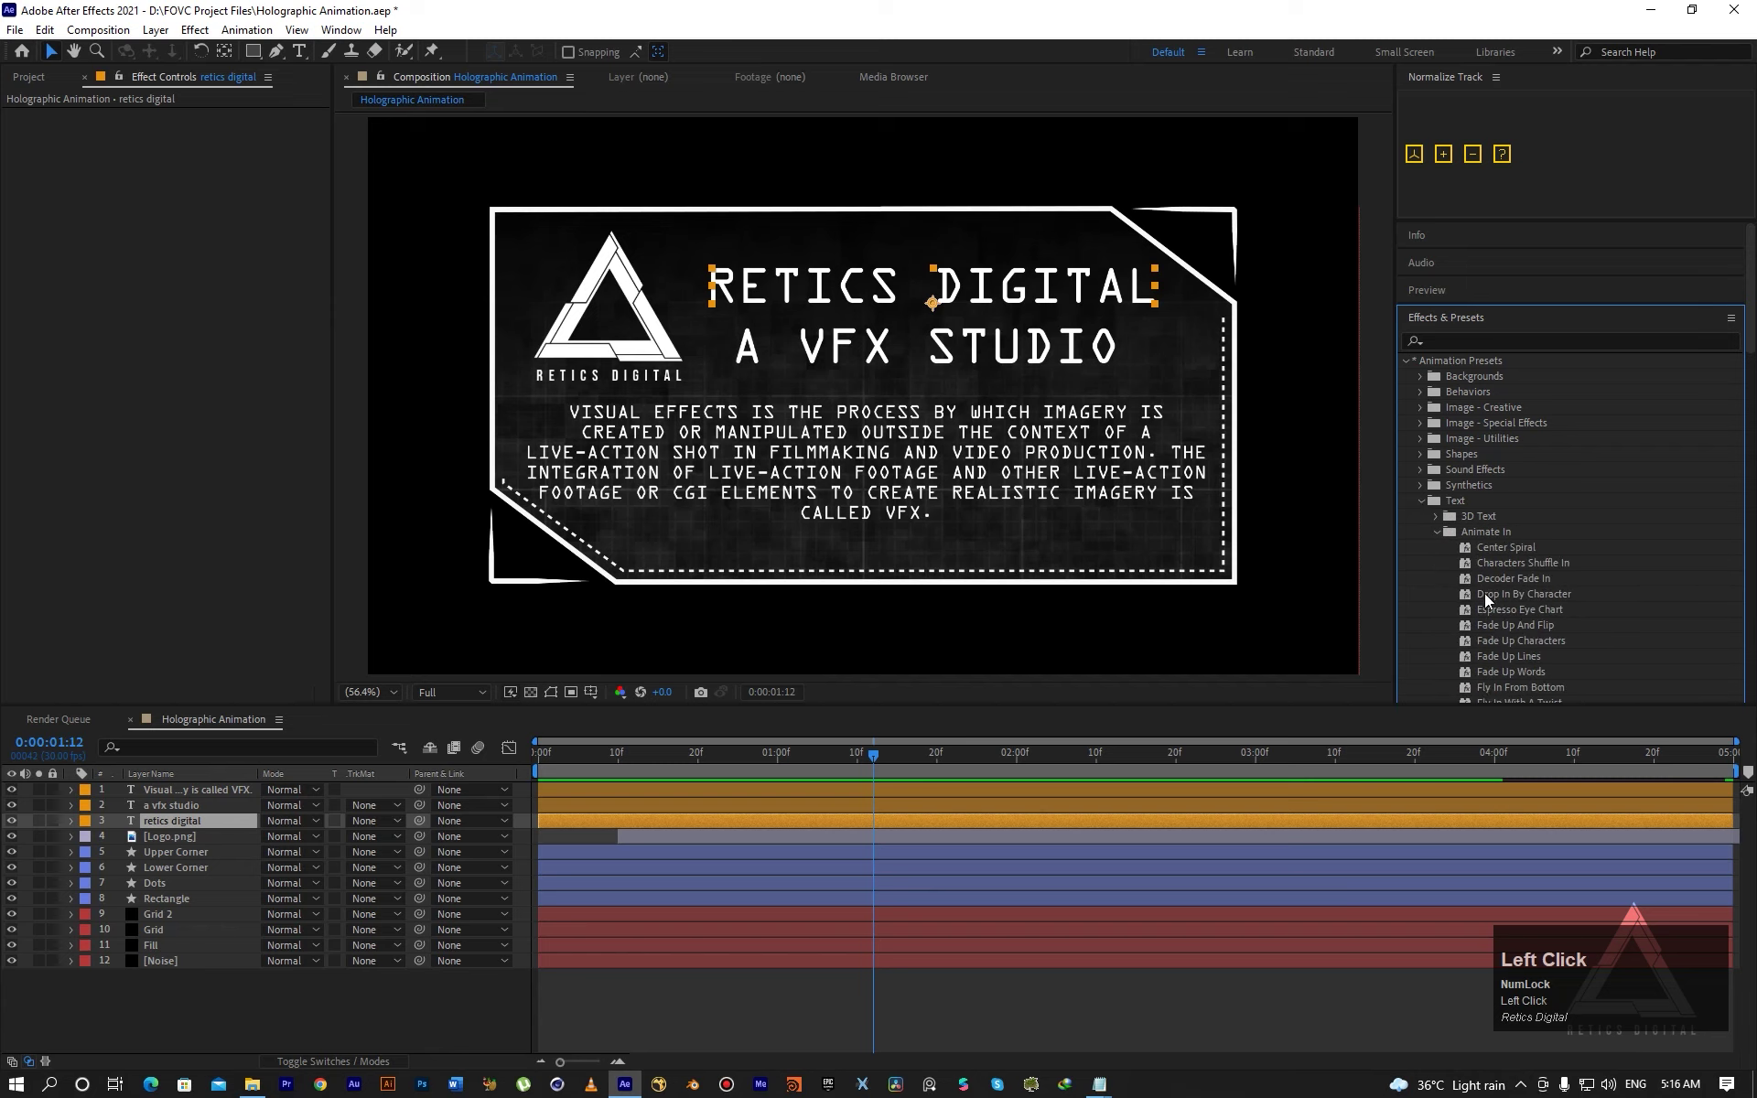
scroll(1486, 597, down, 5)
scroll(1488, 600, down, 3)
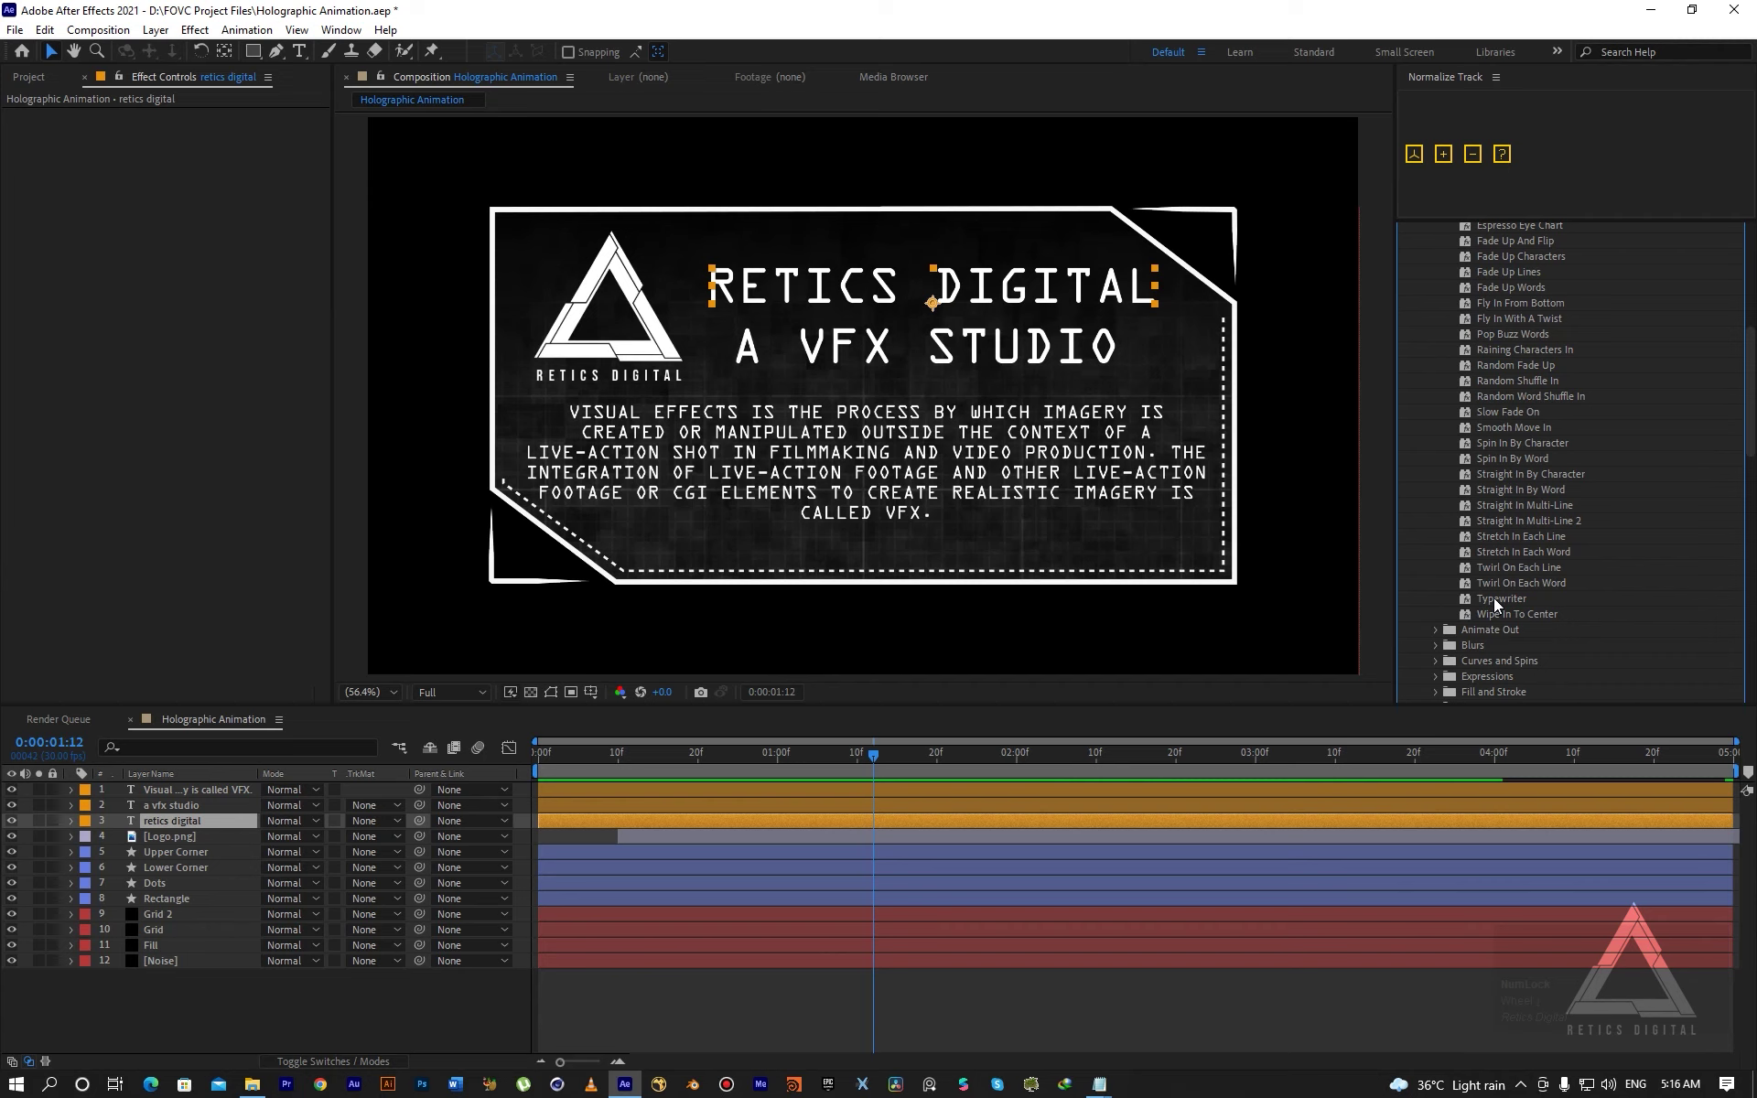
Try the Typewriter preset on the retics digital layer at 0:00:01:12, check its playback and keyframes, and undo it.
drag(1494, 596, 937, 818)
click(874, 759)
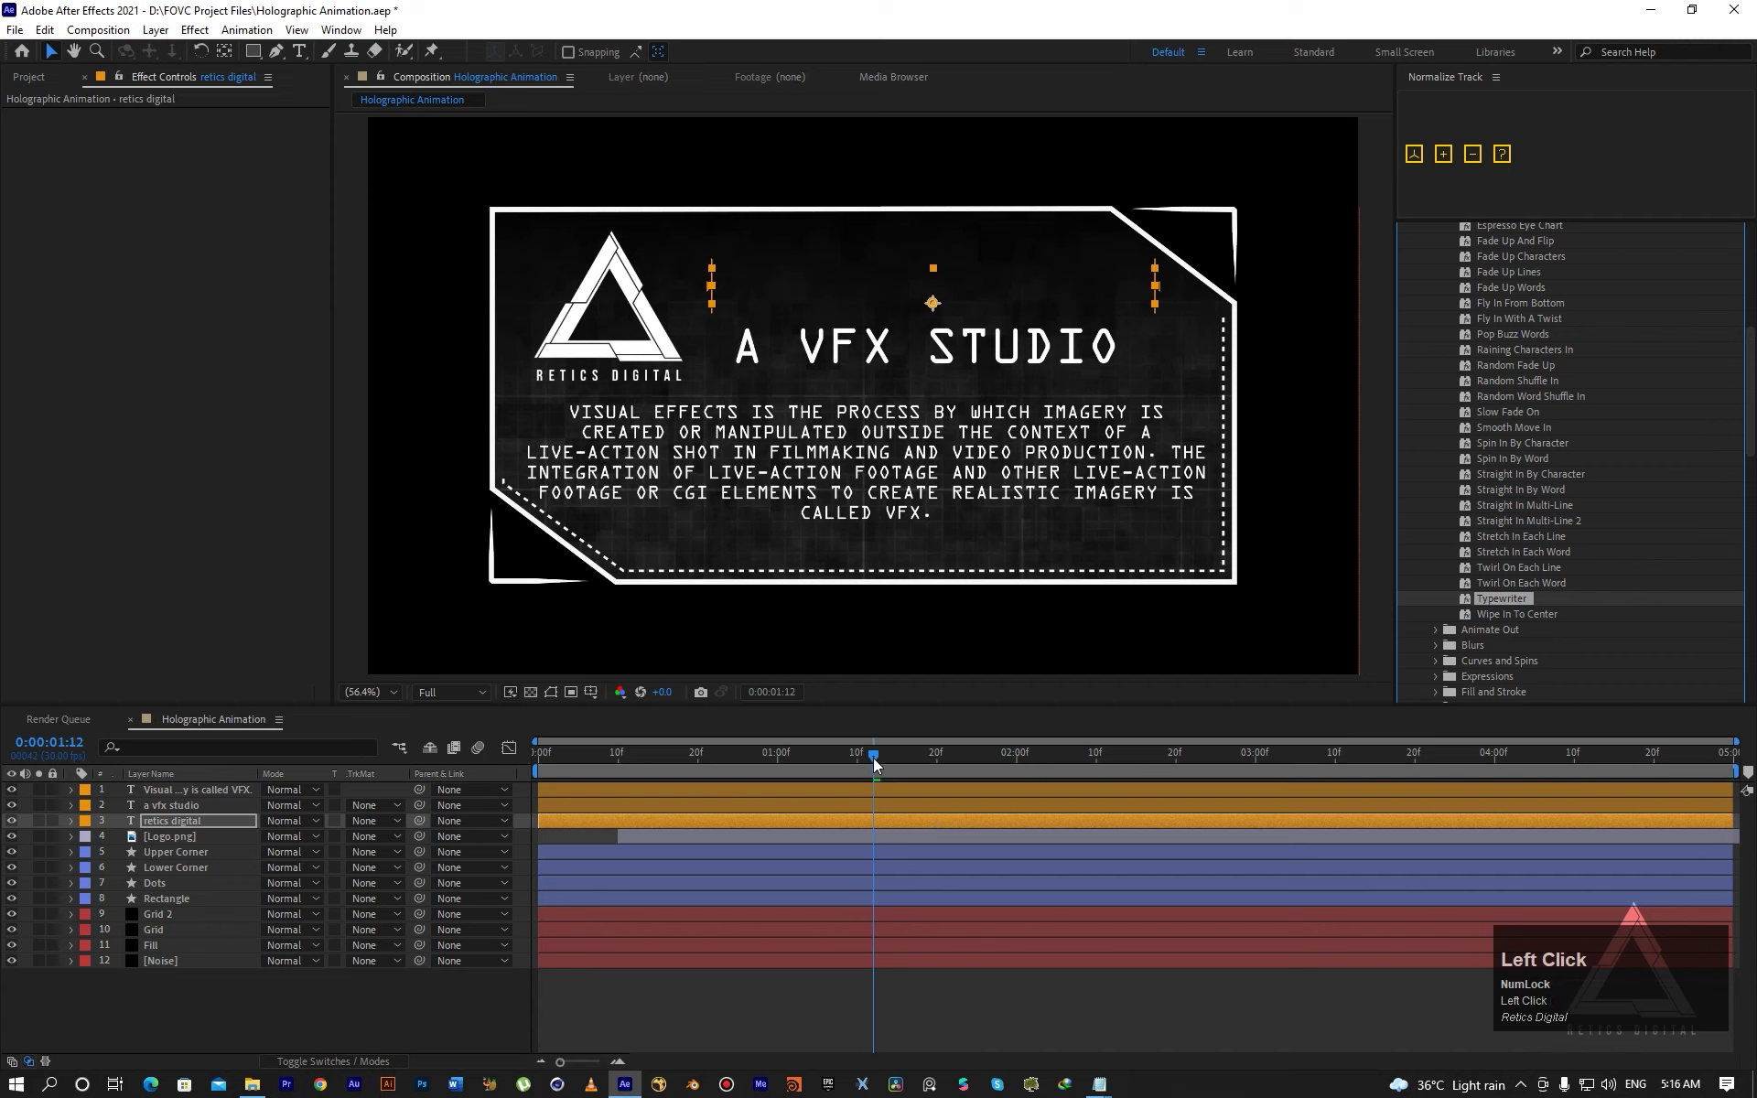
drag(874, 765, 1451, 787)
click(874, 754)
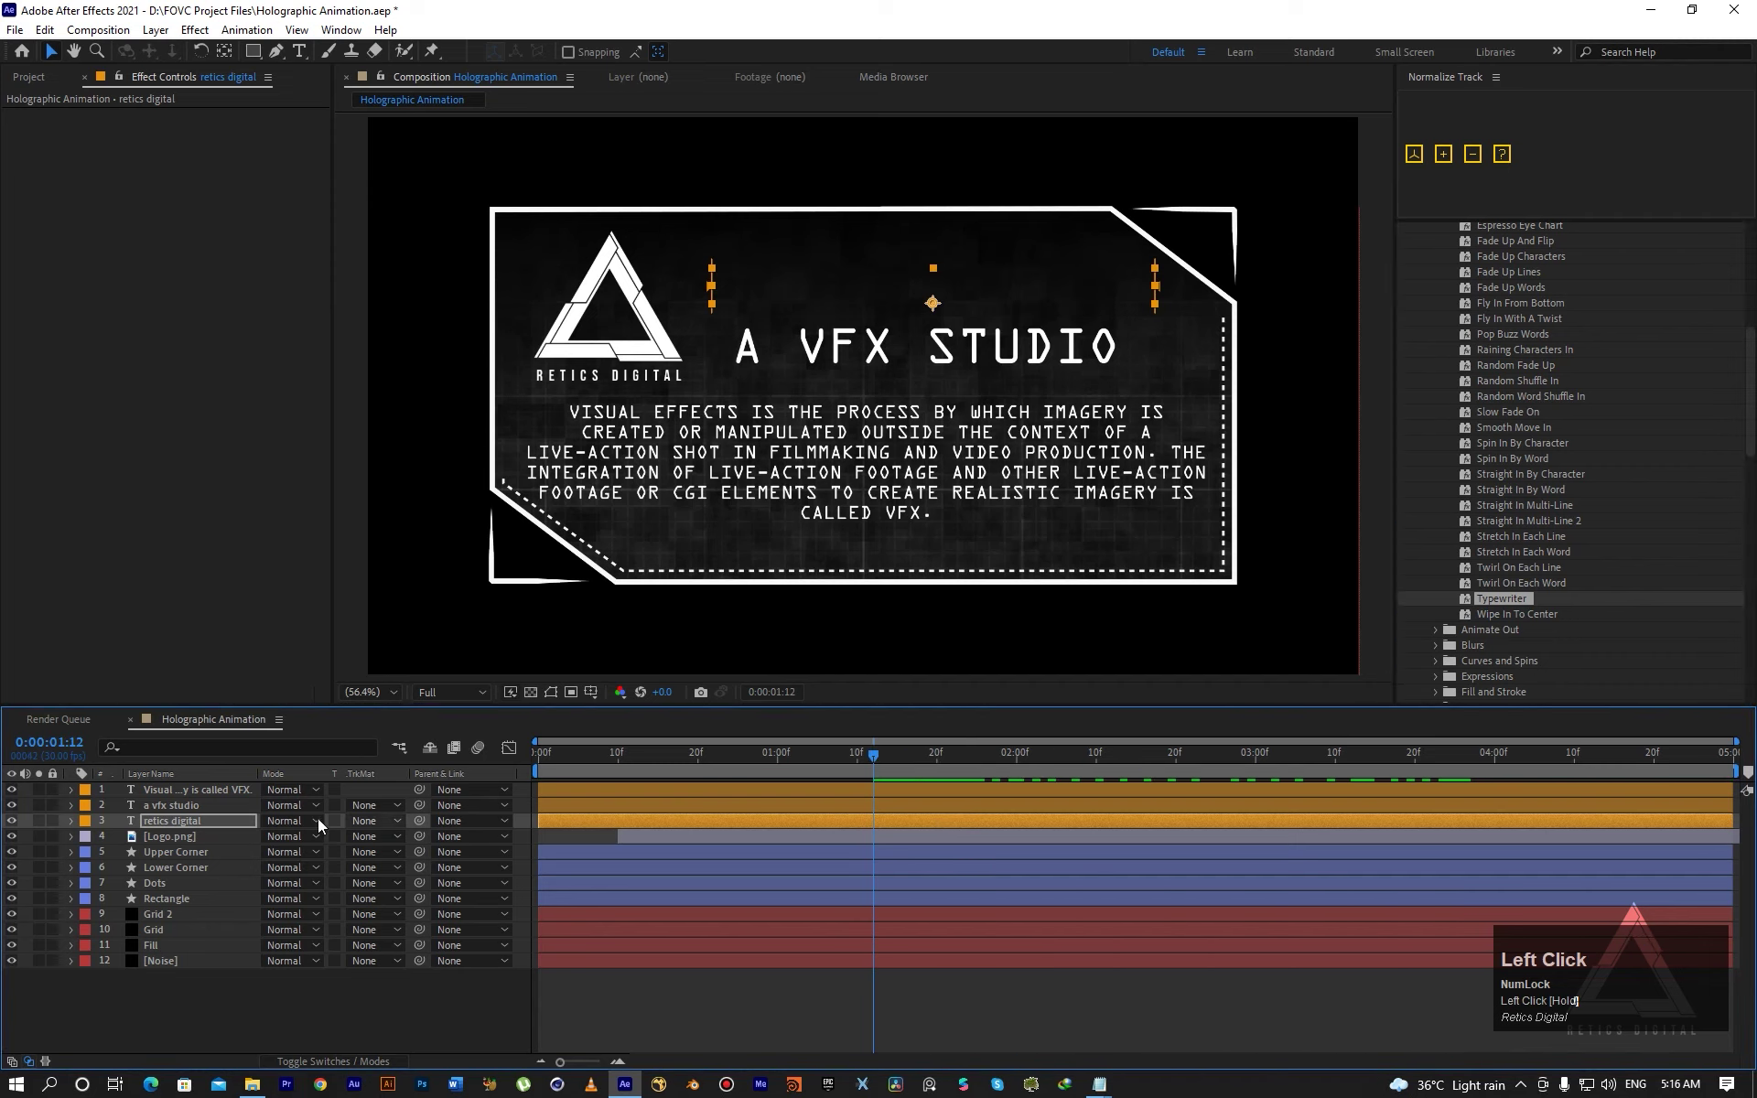
click(245, 818)
key(u)
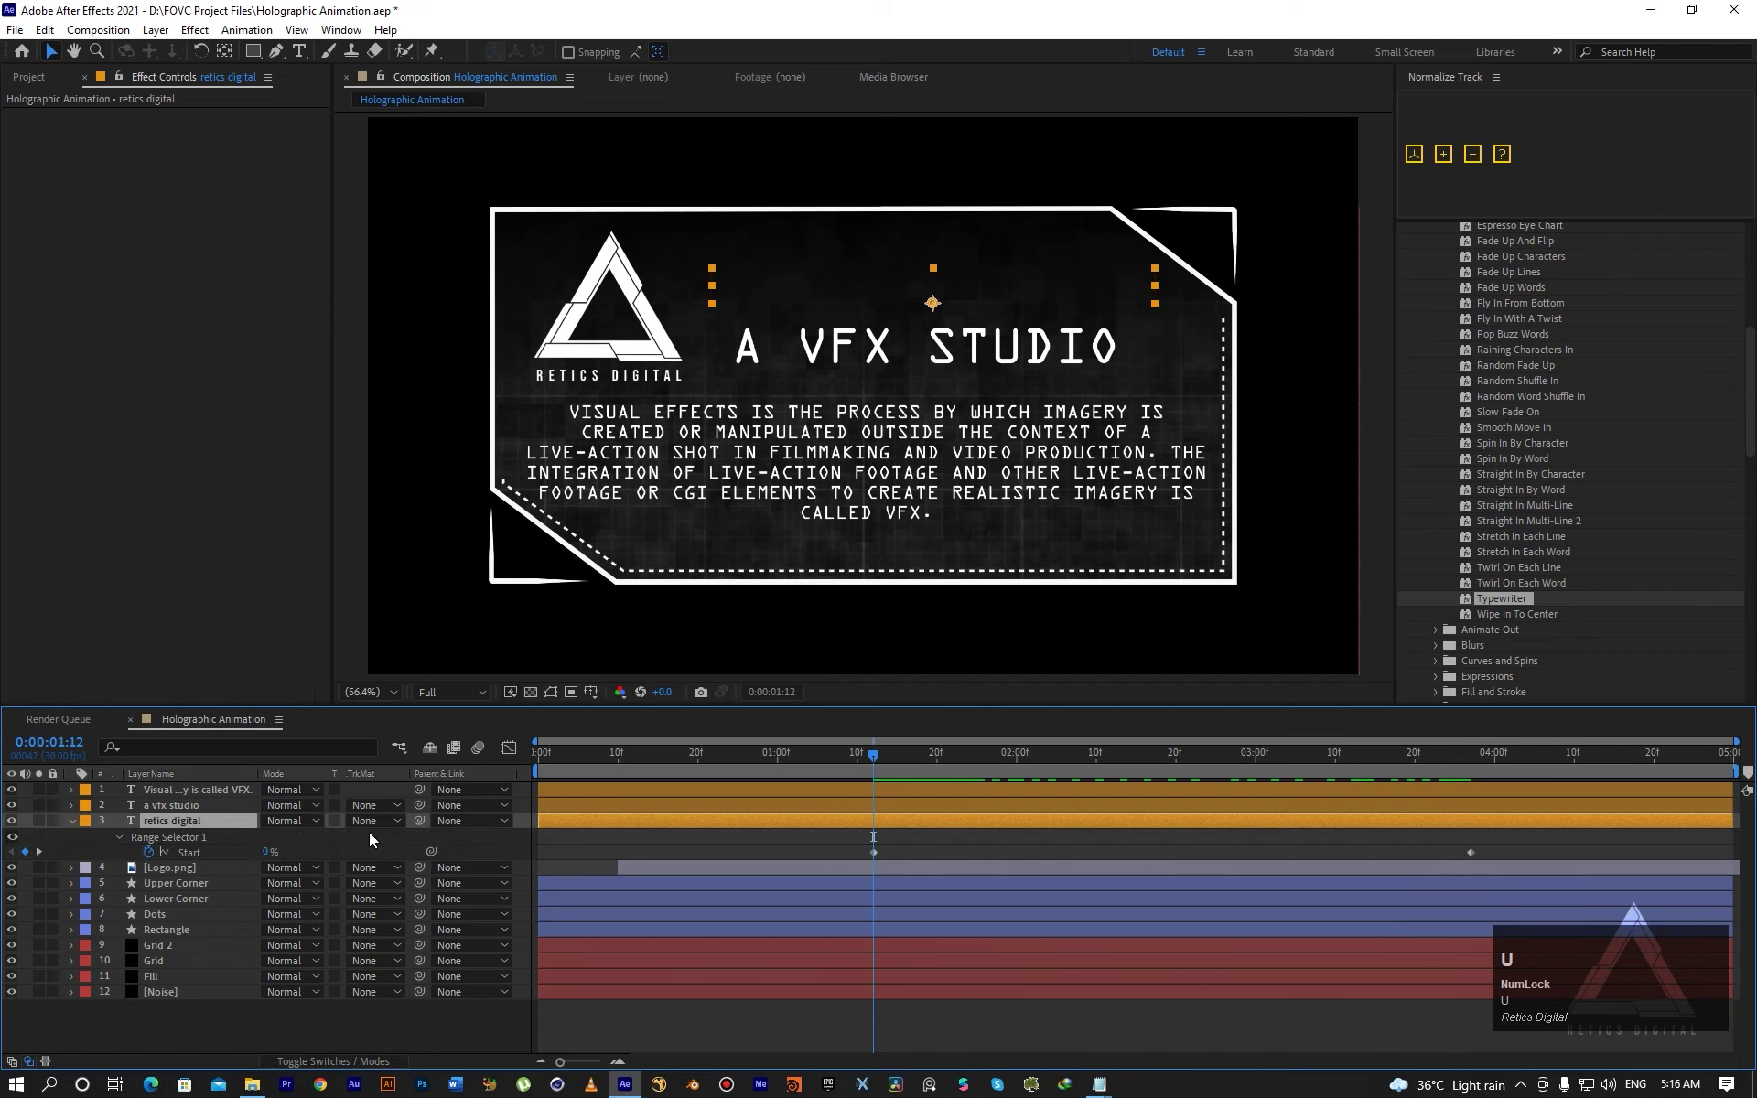
key(ctrl)
key(ctrl+z)
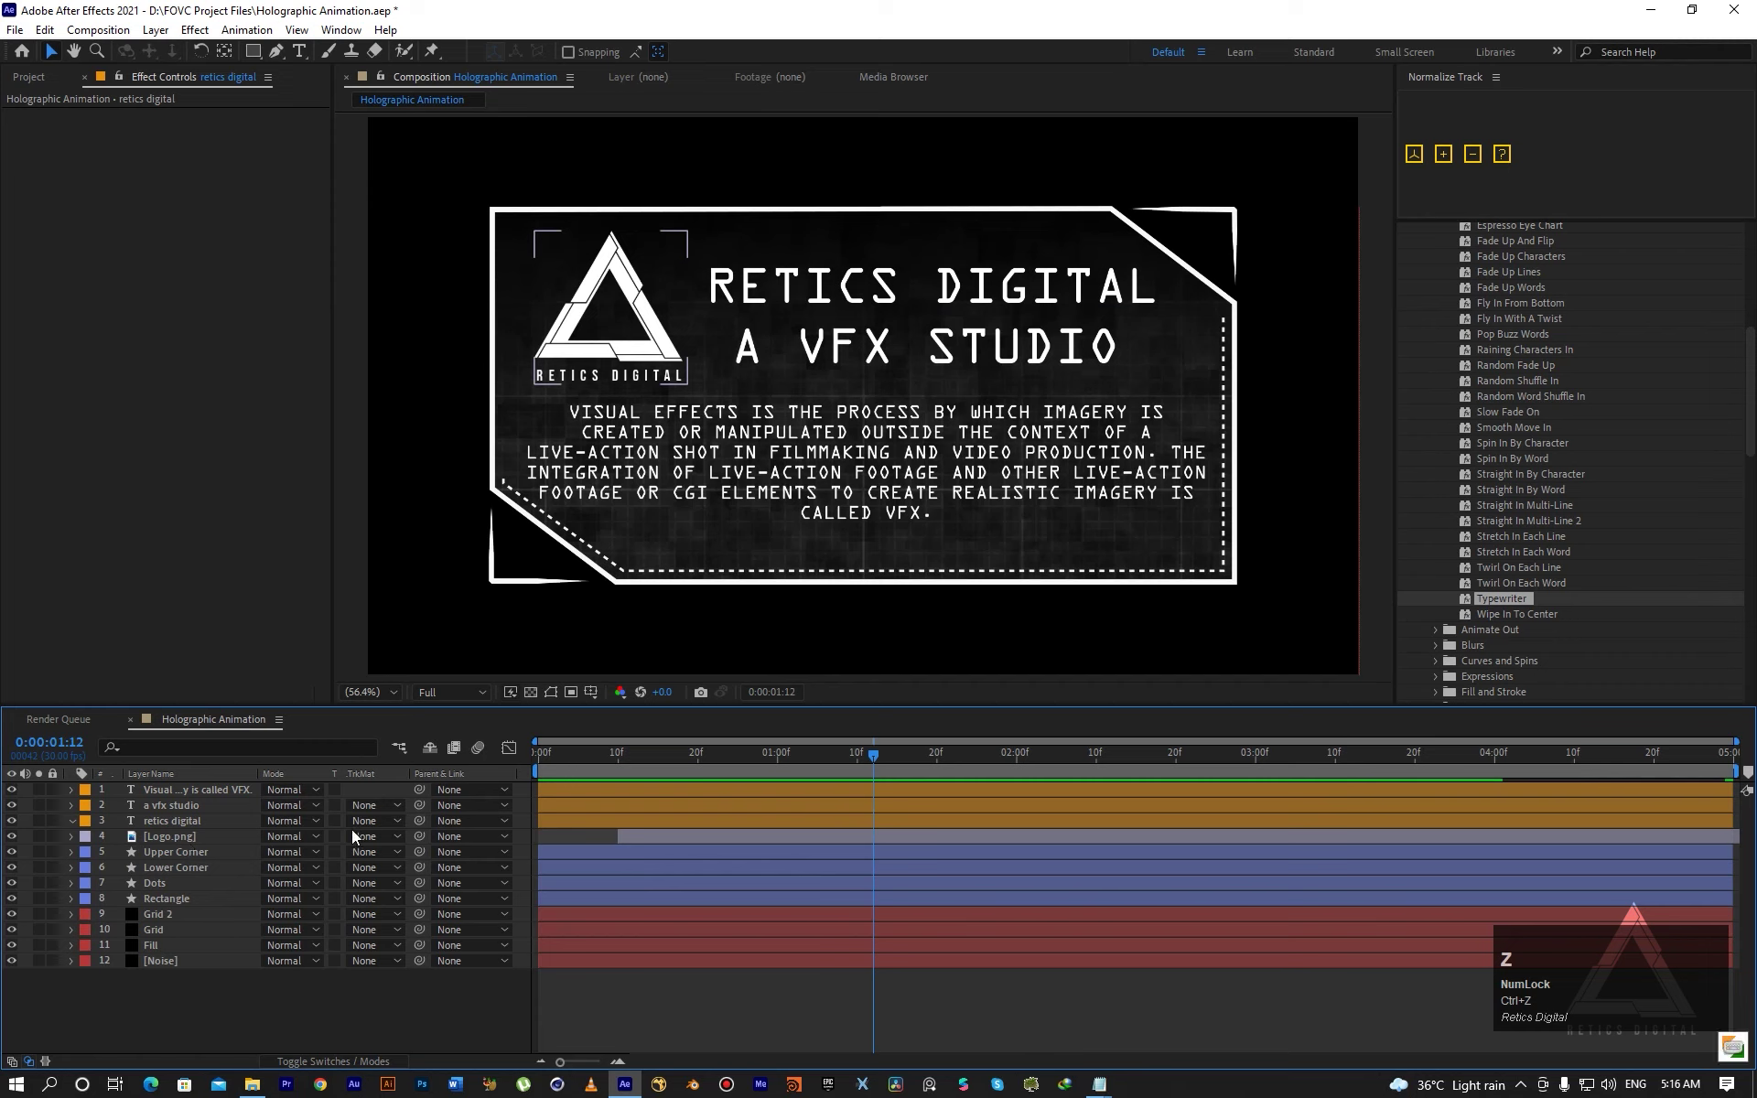
Try the Straight In Multi-Line preset on the retics digital layer, preview the movement, and undo it.
click(1509, 509)
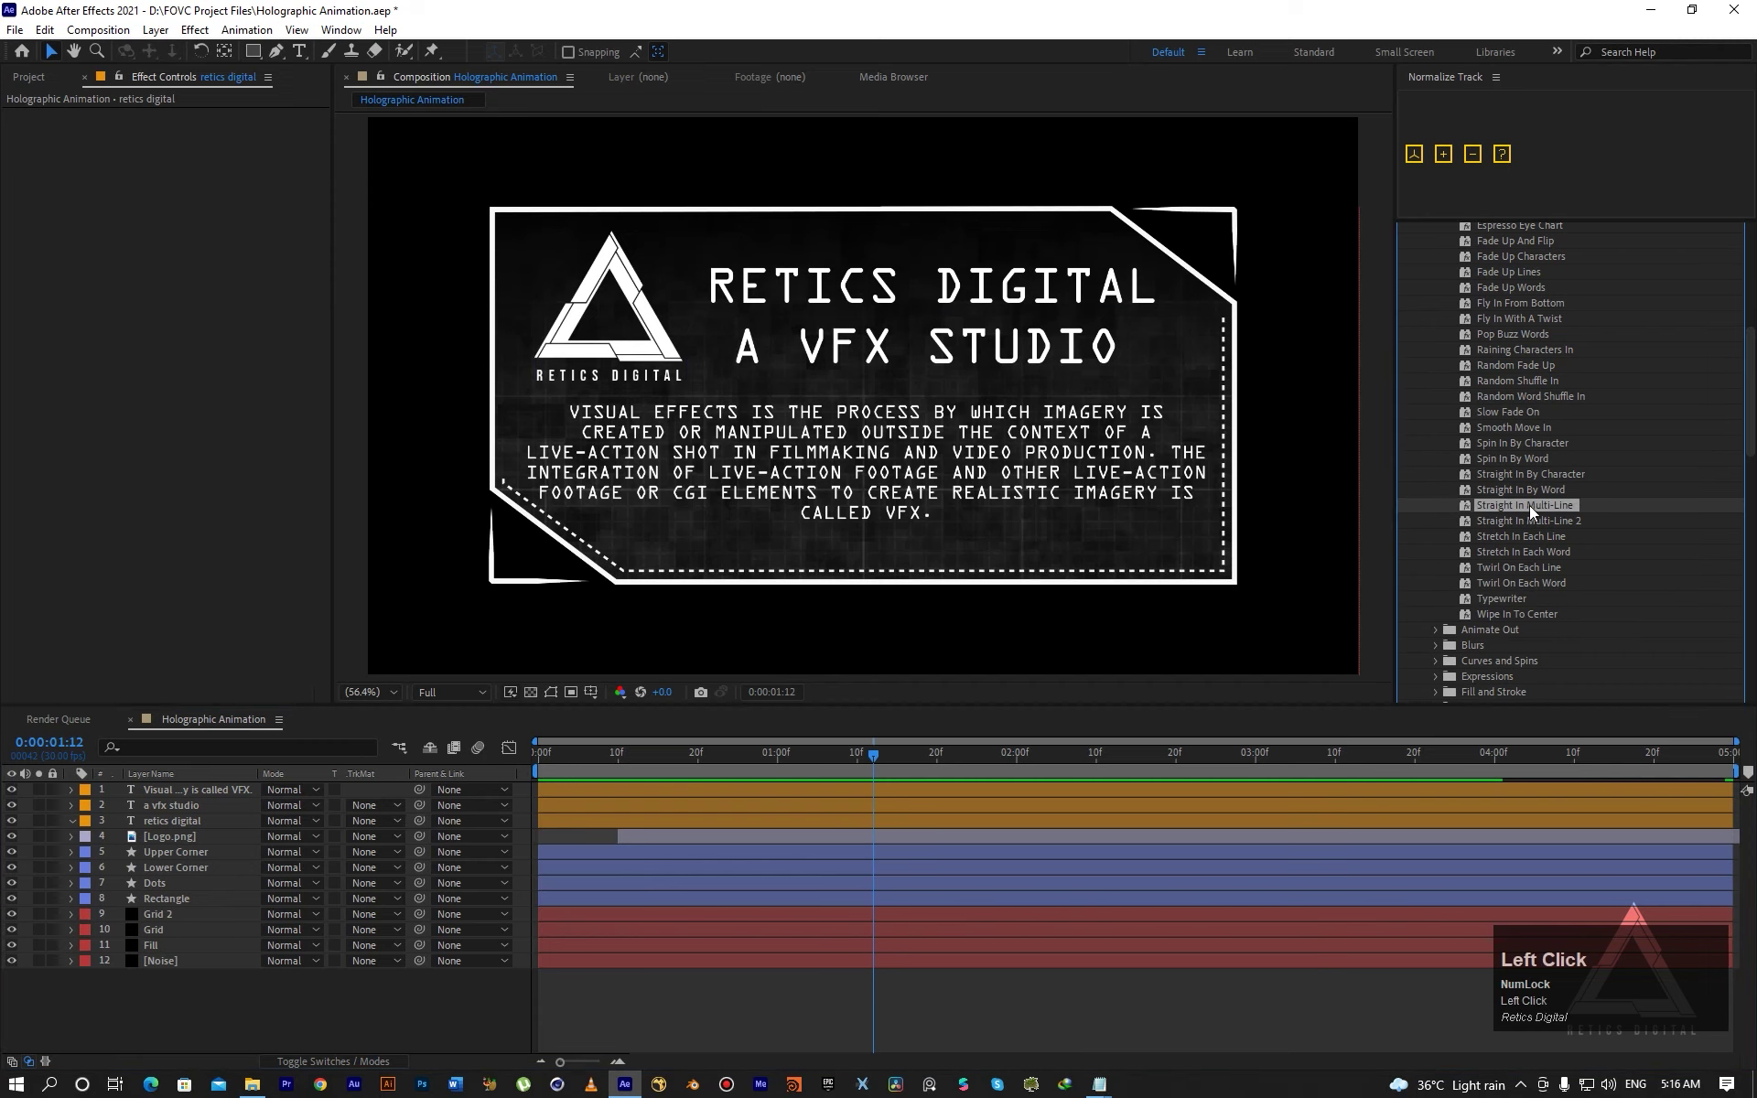
drag(1532, 512, 897, 828)
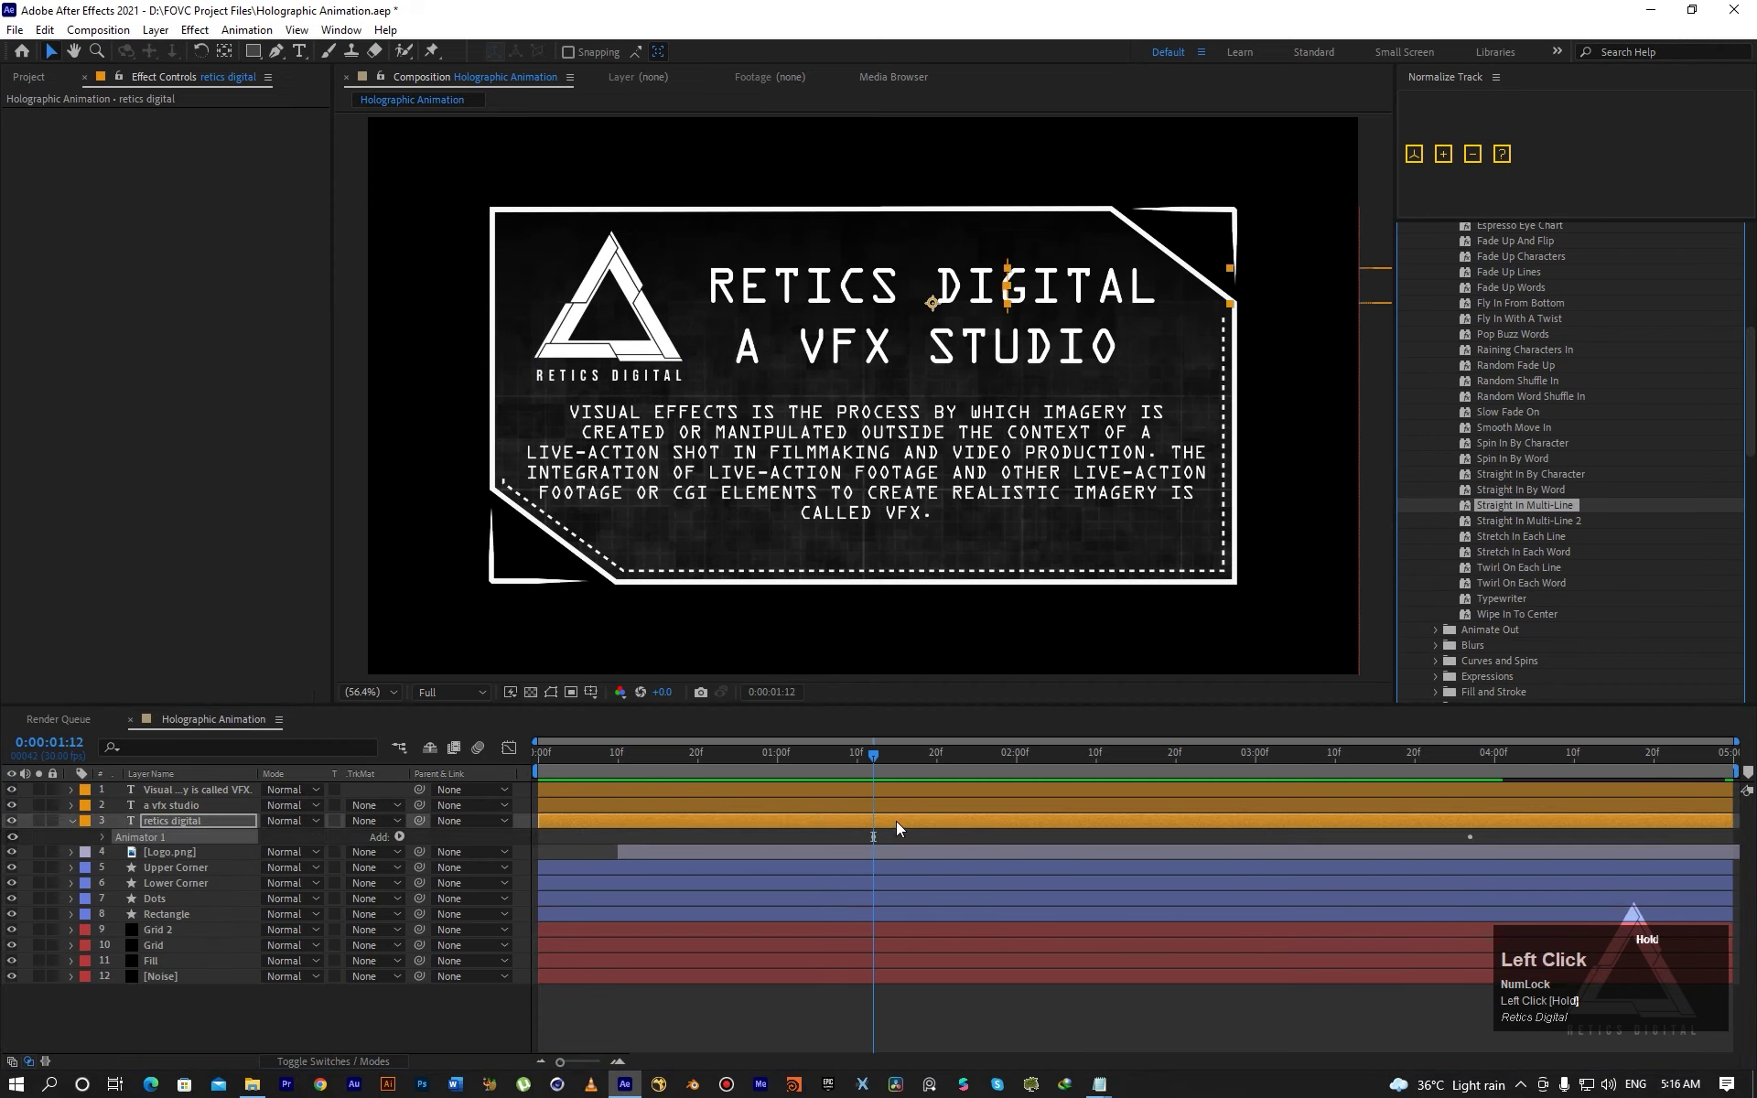
key(space)
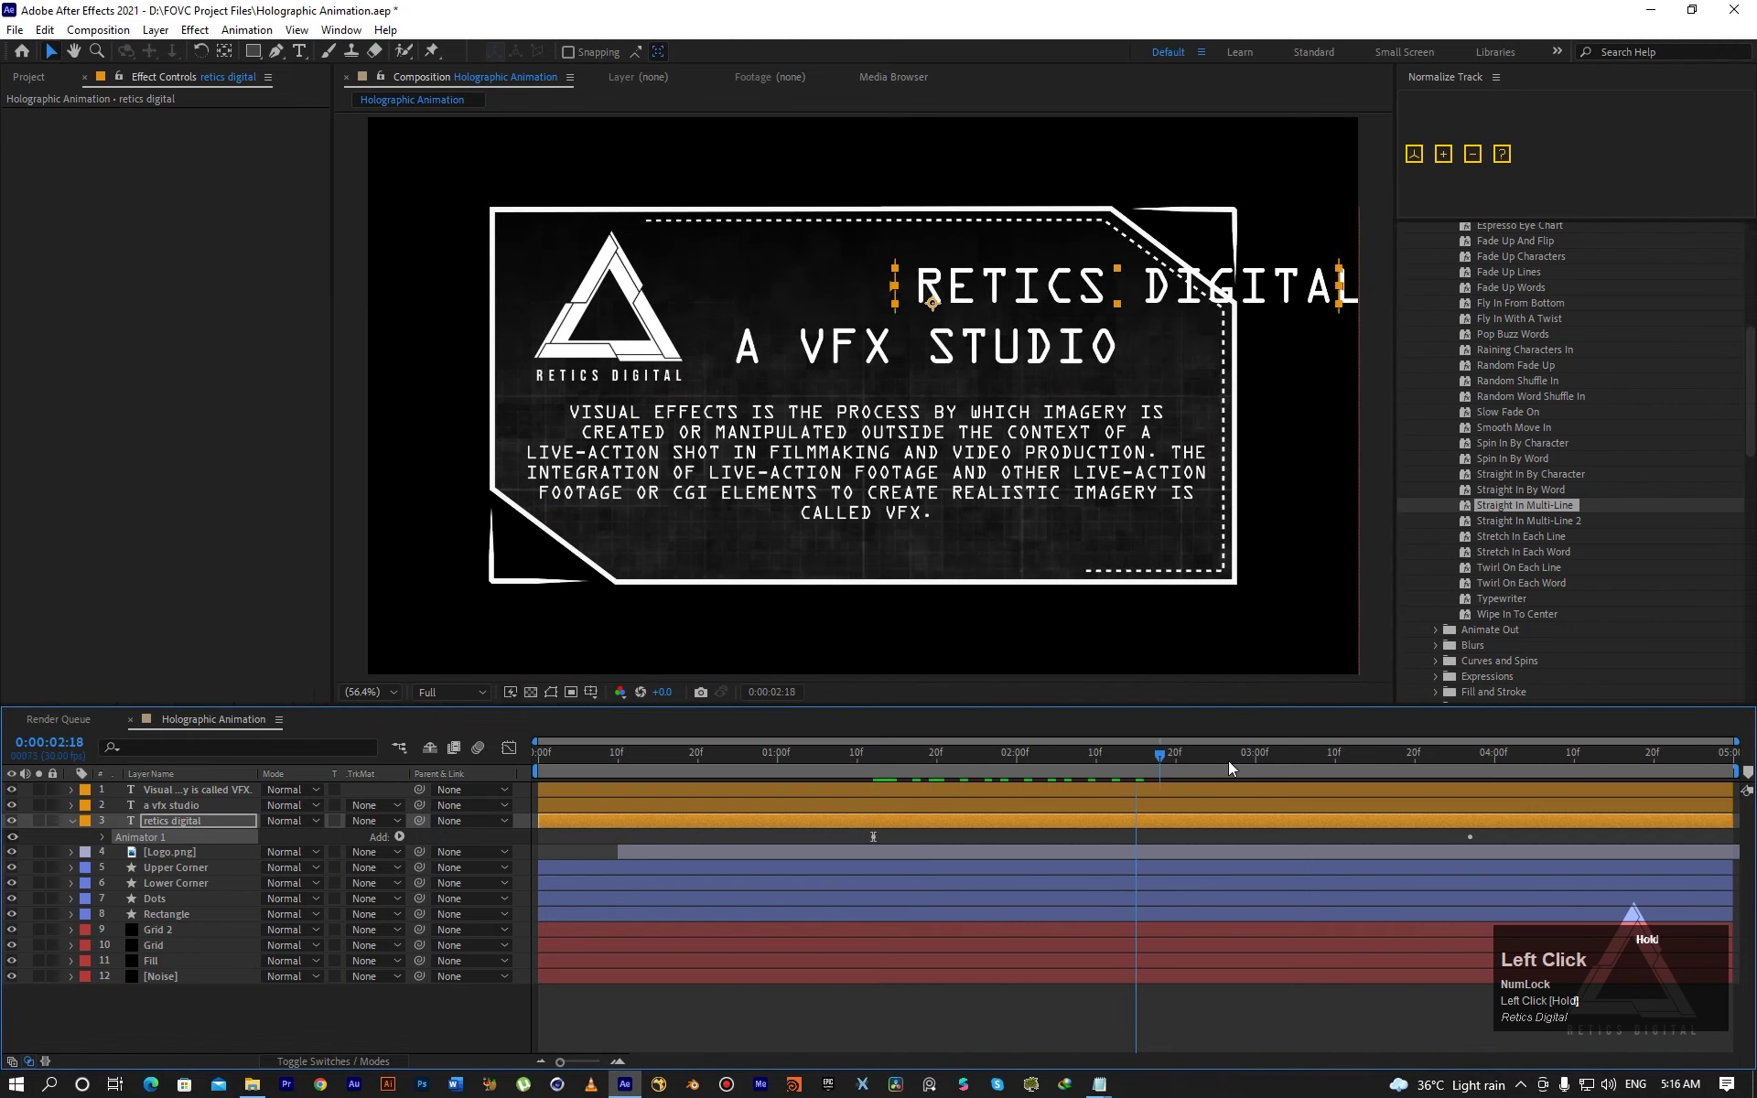
drag(1228, 761, 936, 755)
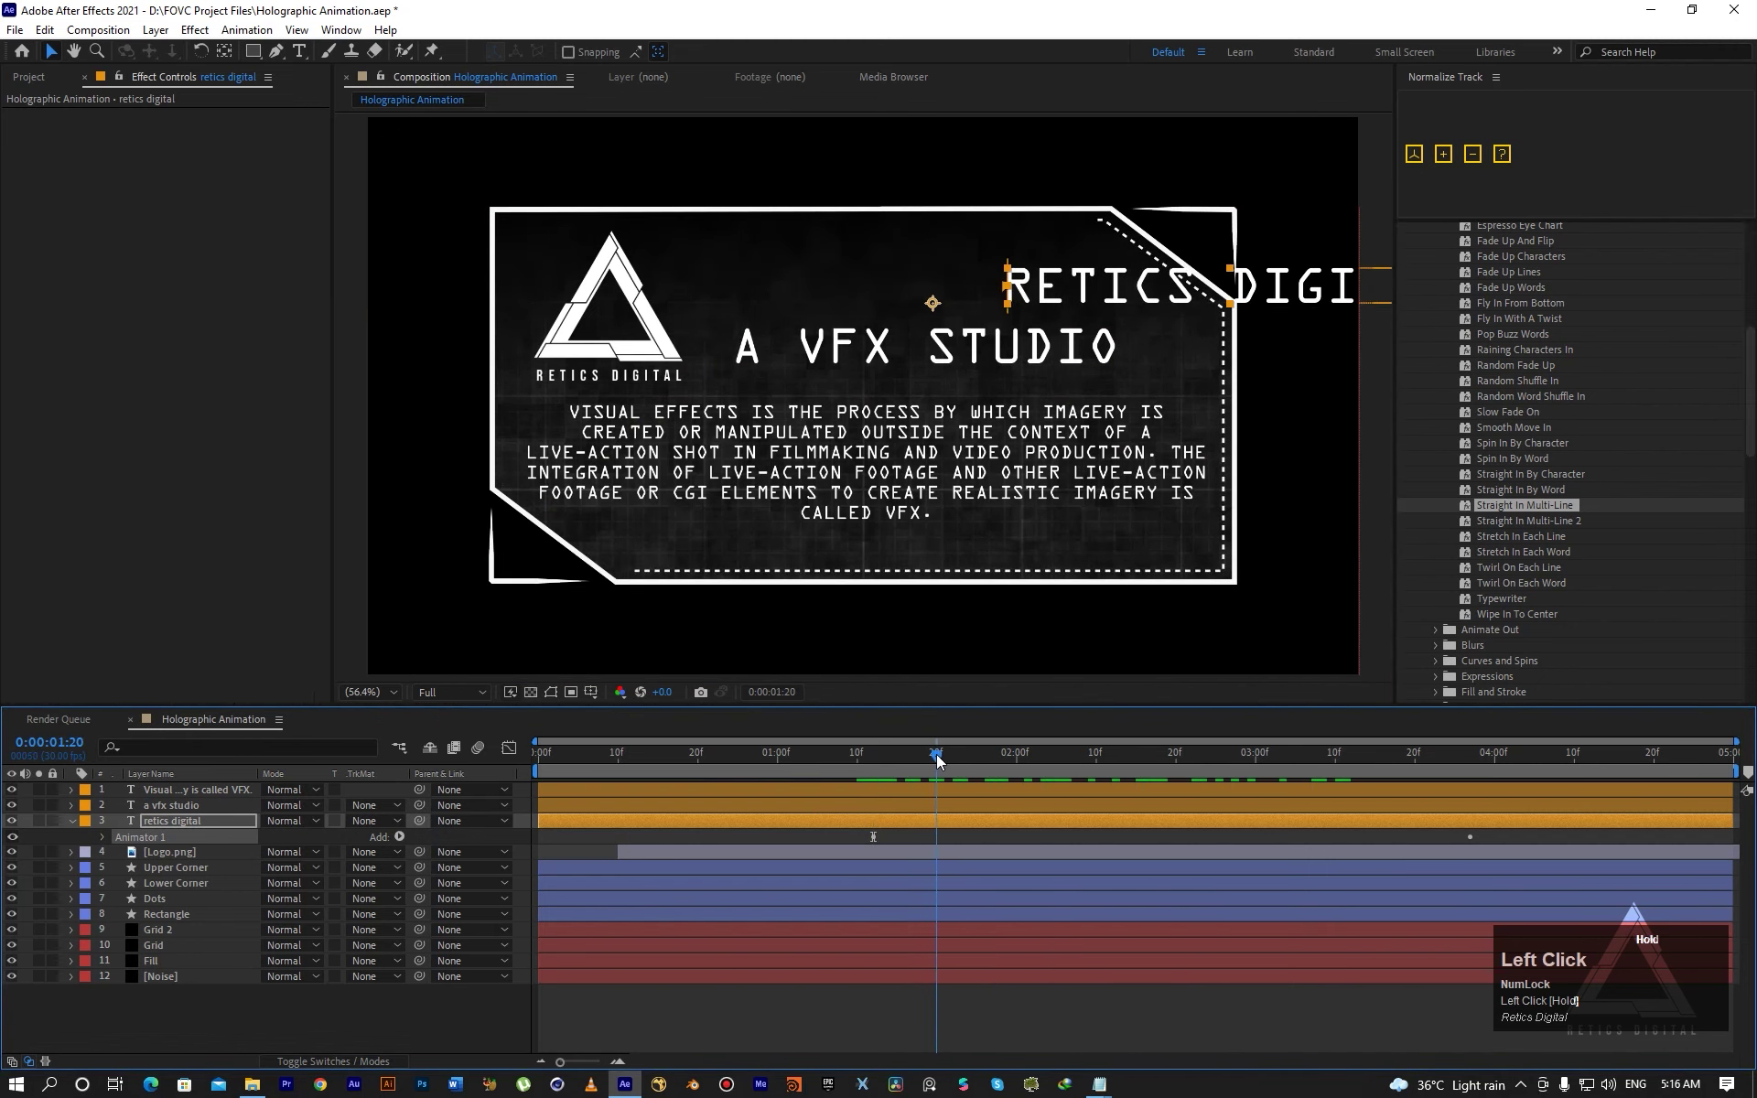
key(ctrl+z)
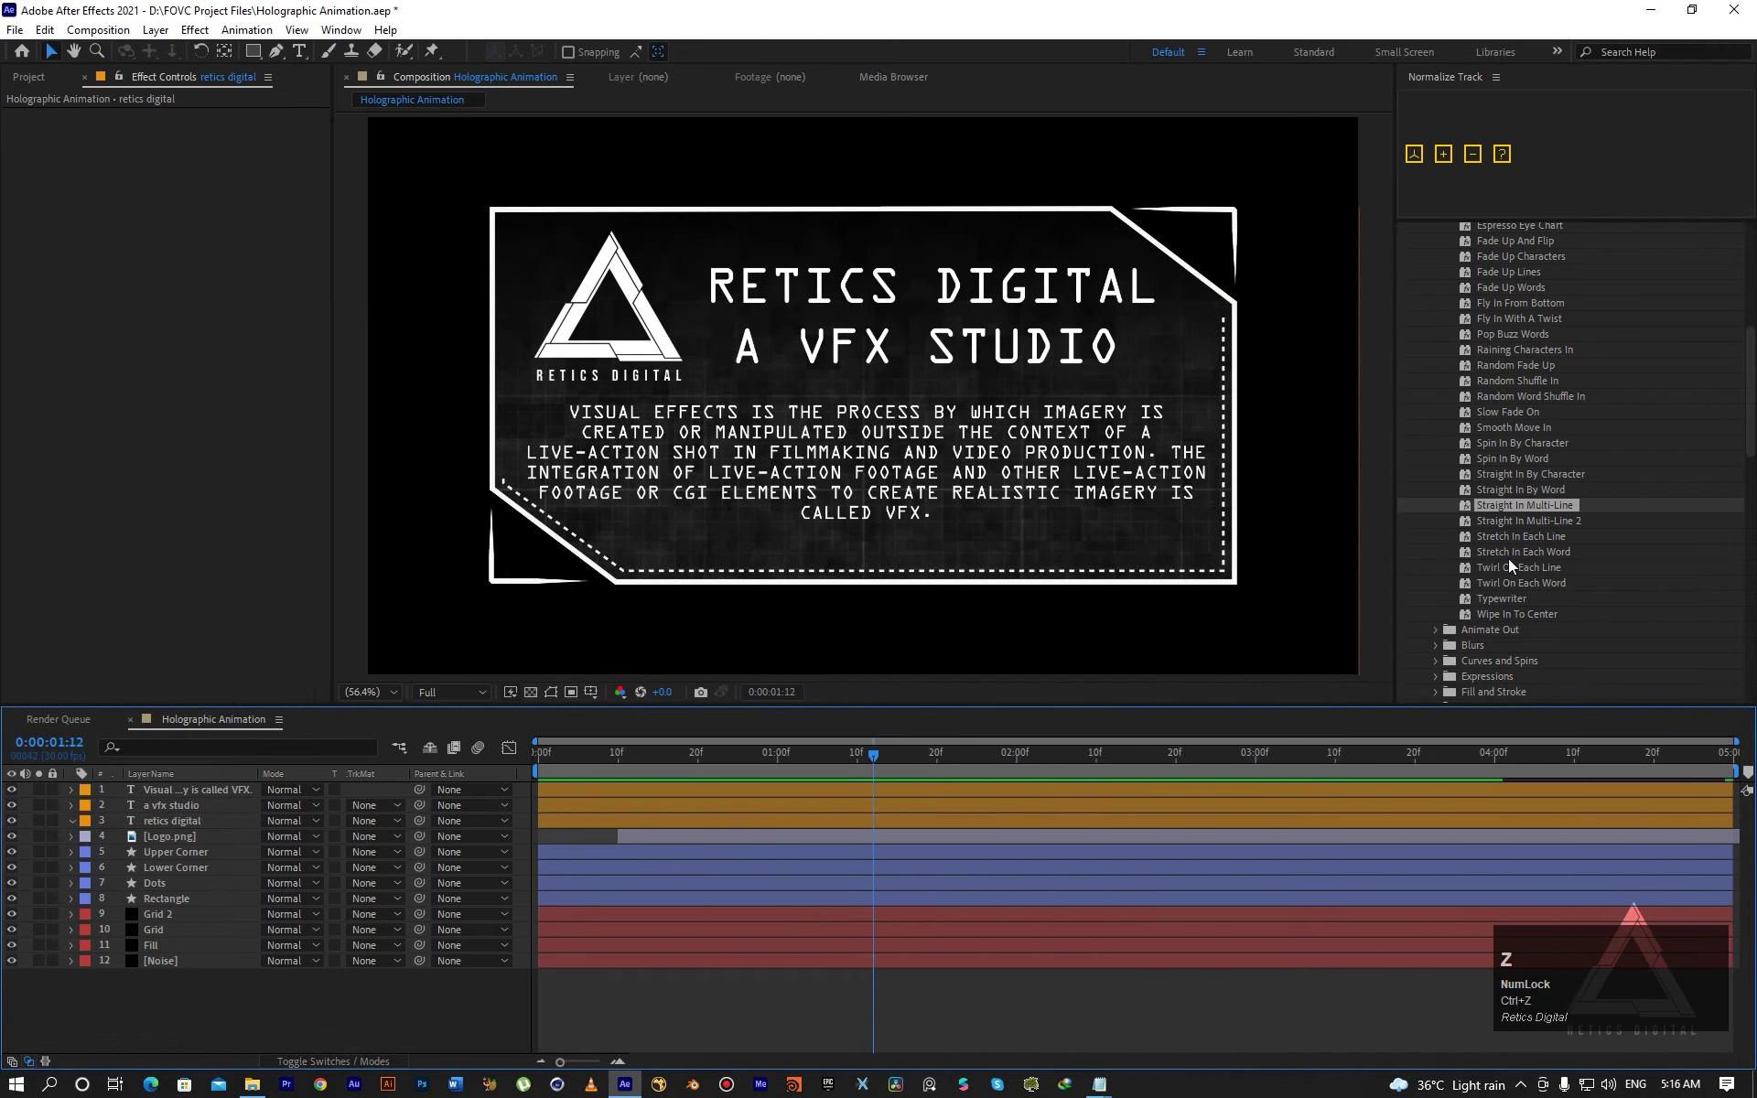
Apply the Typewriter preset to the retics digital layer at 0:00:01:12, move its end Start keyframe to 0:00:01:22, and preview.
drag(1501, 599, 957, 815)
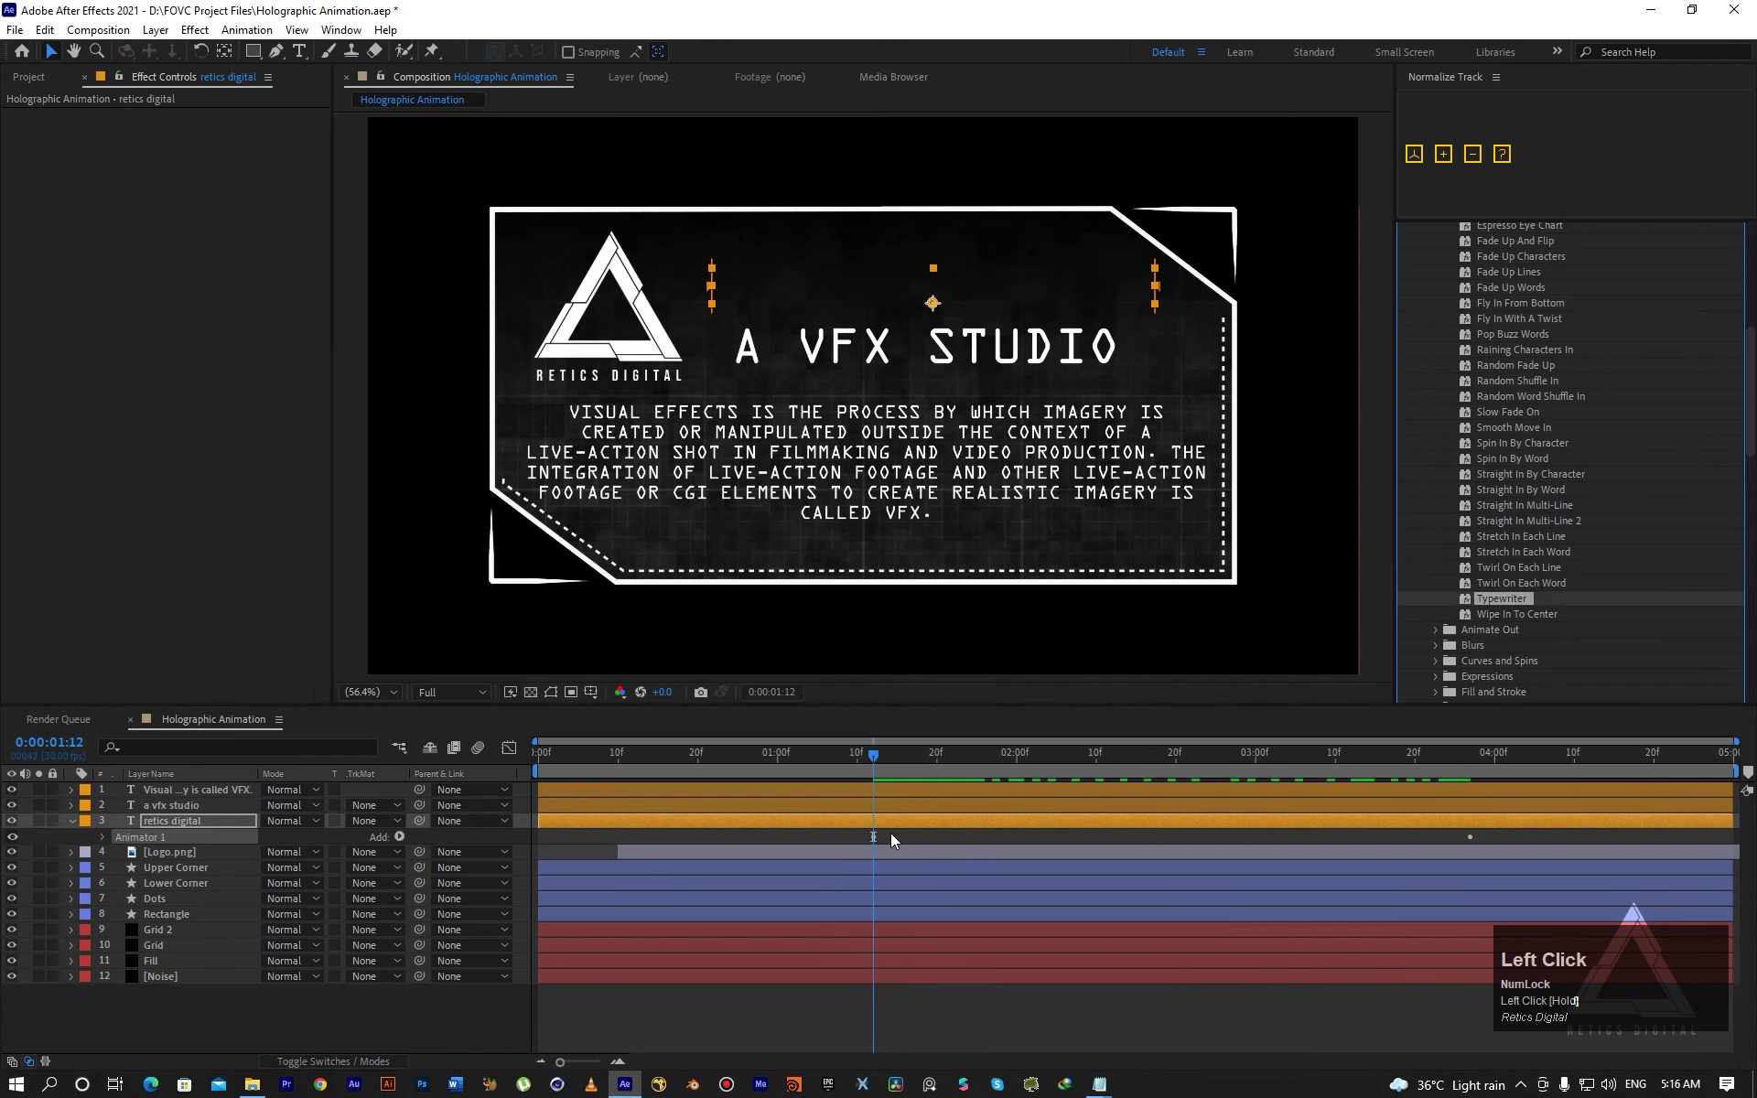
click(892, 826)
key(u)
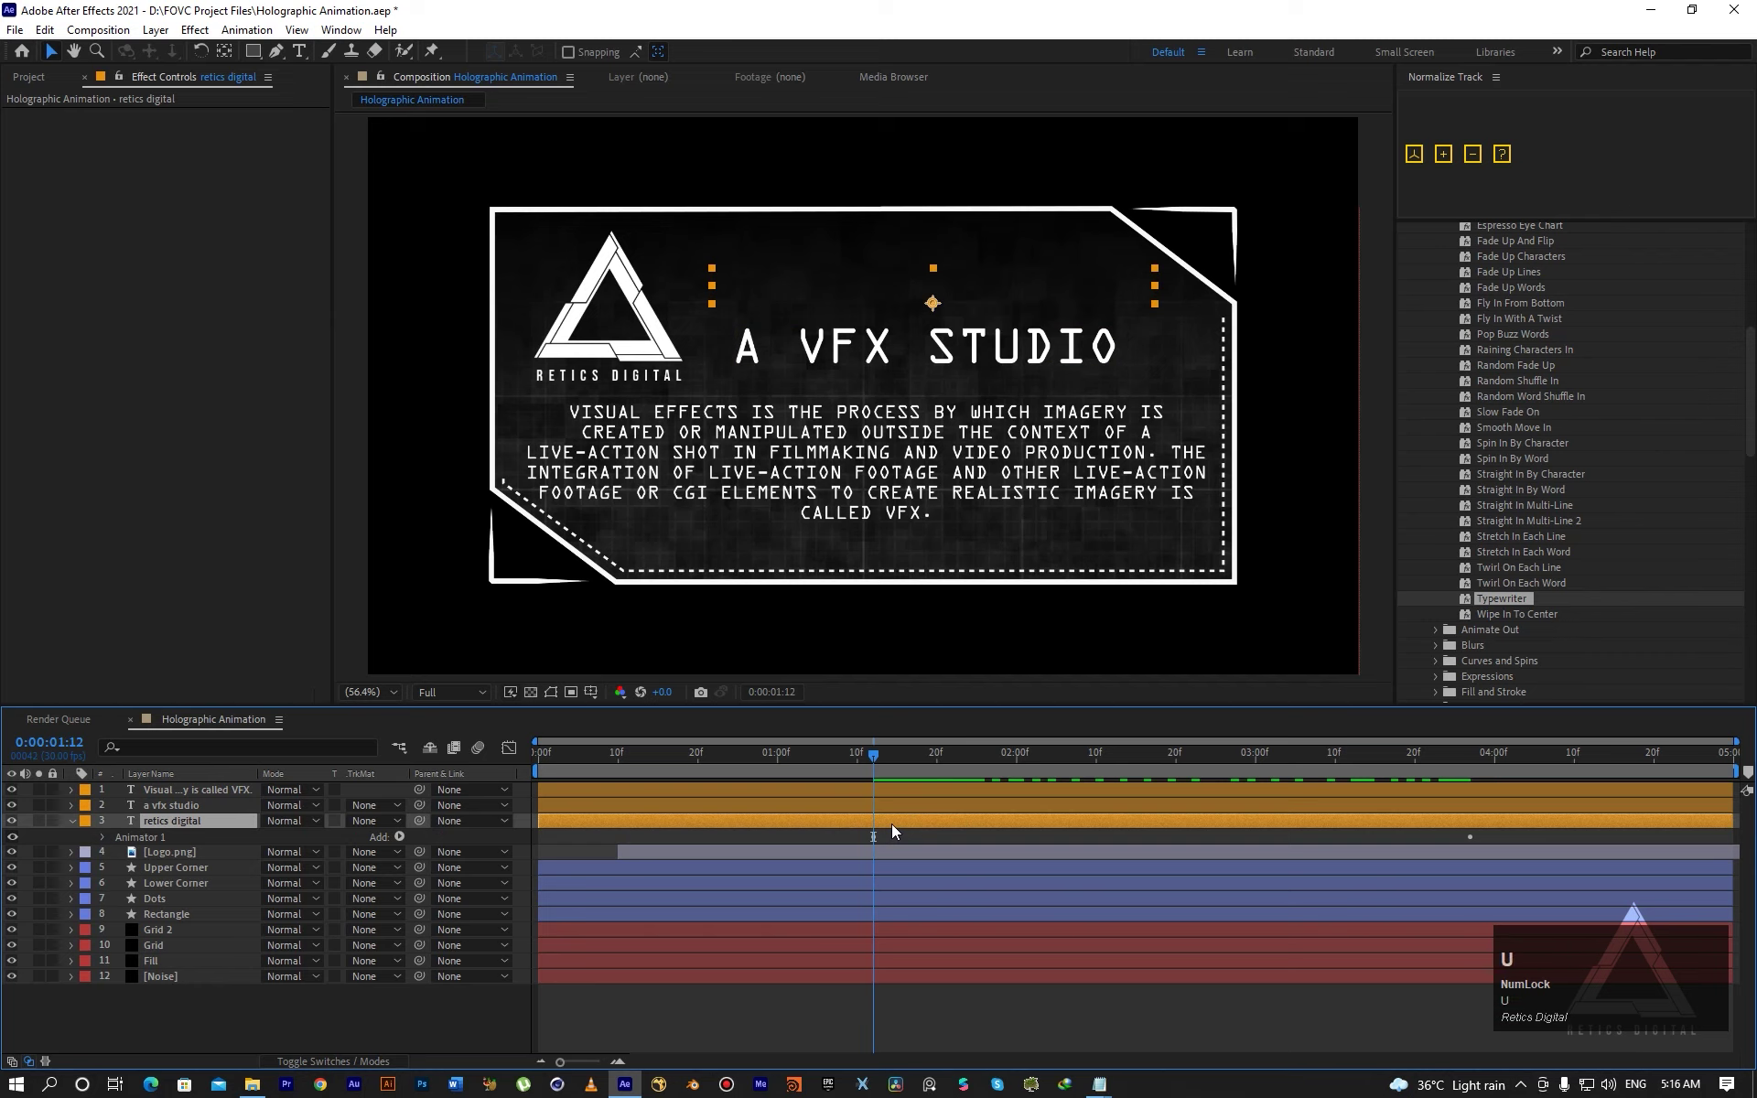
drag(1470, 853, 950, 857)
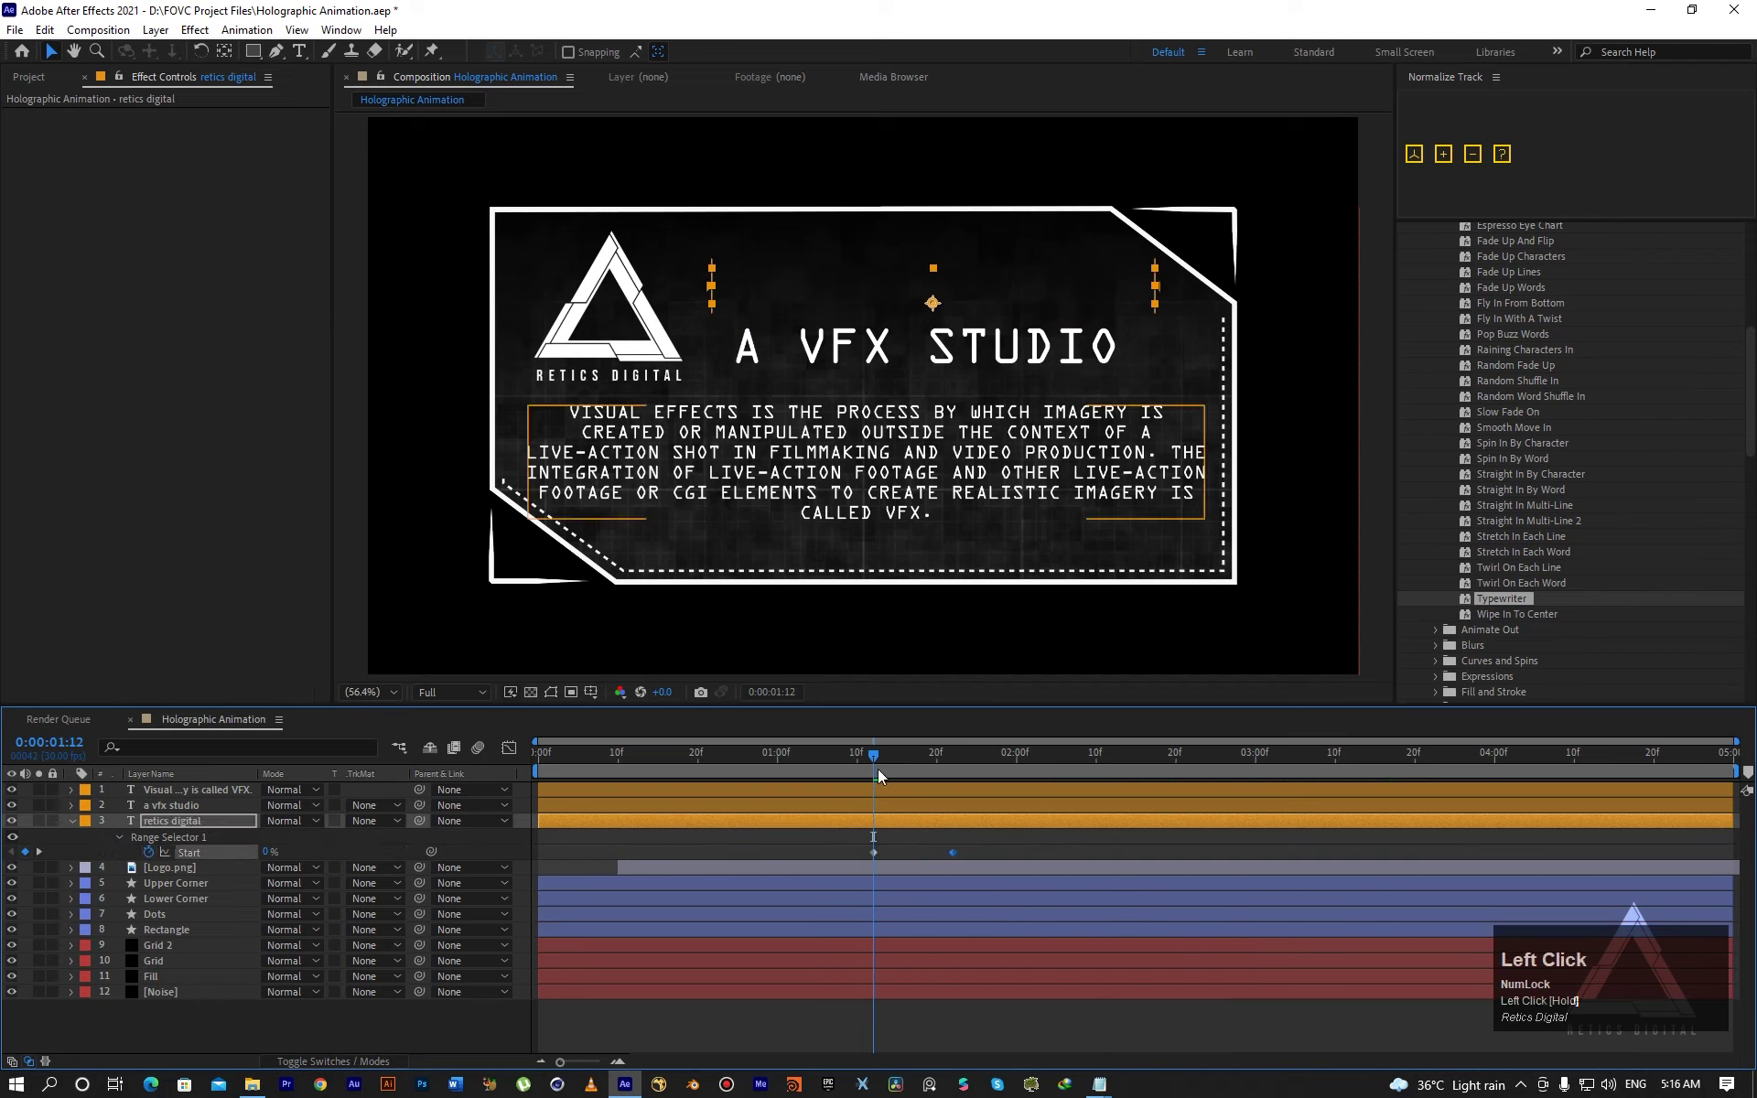
drag(875, 762, 820, 766)
key(space)
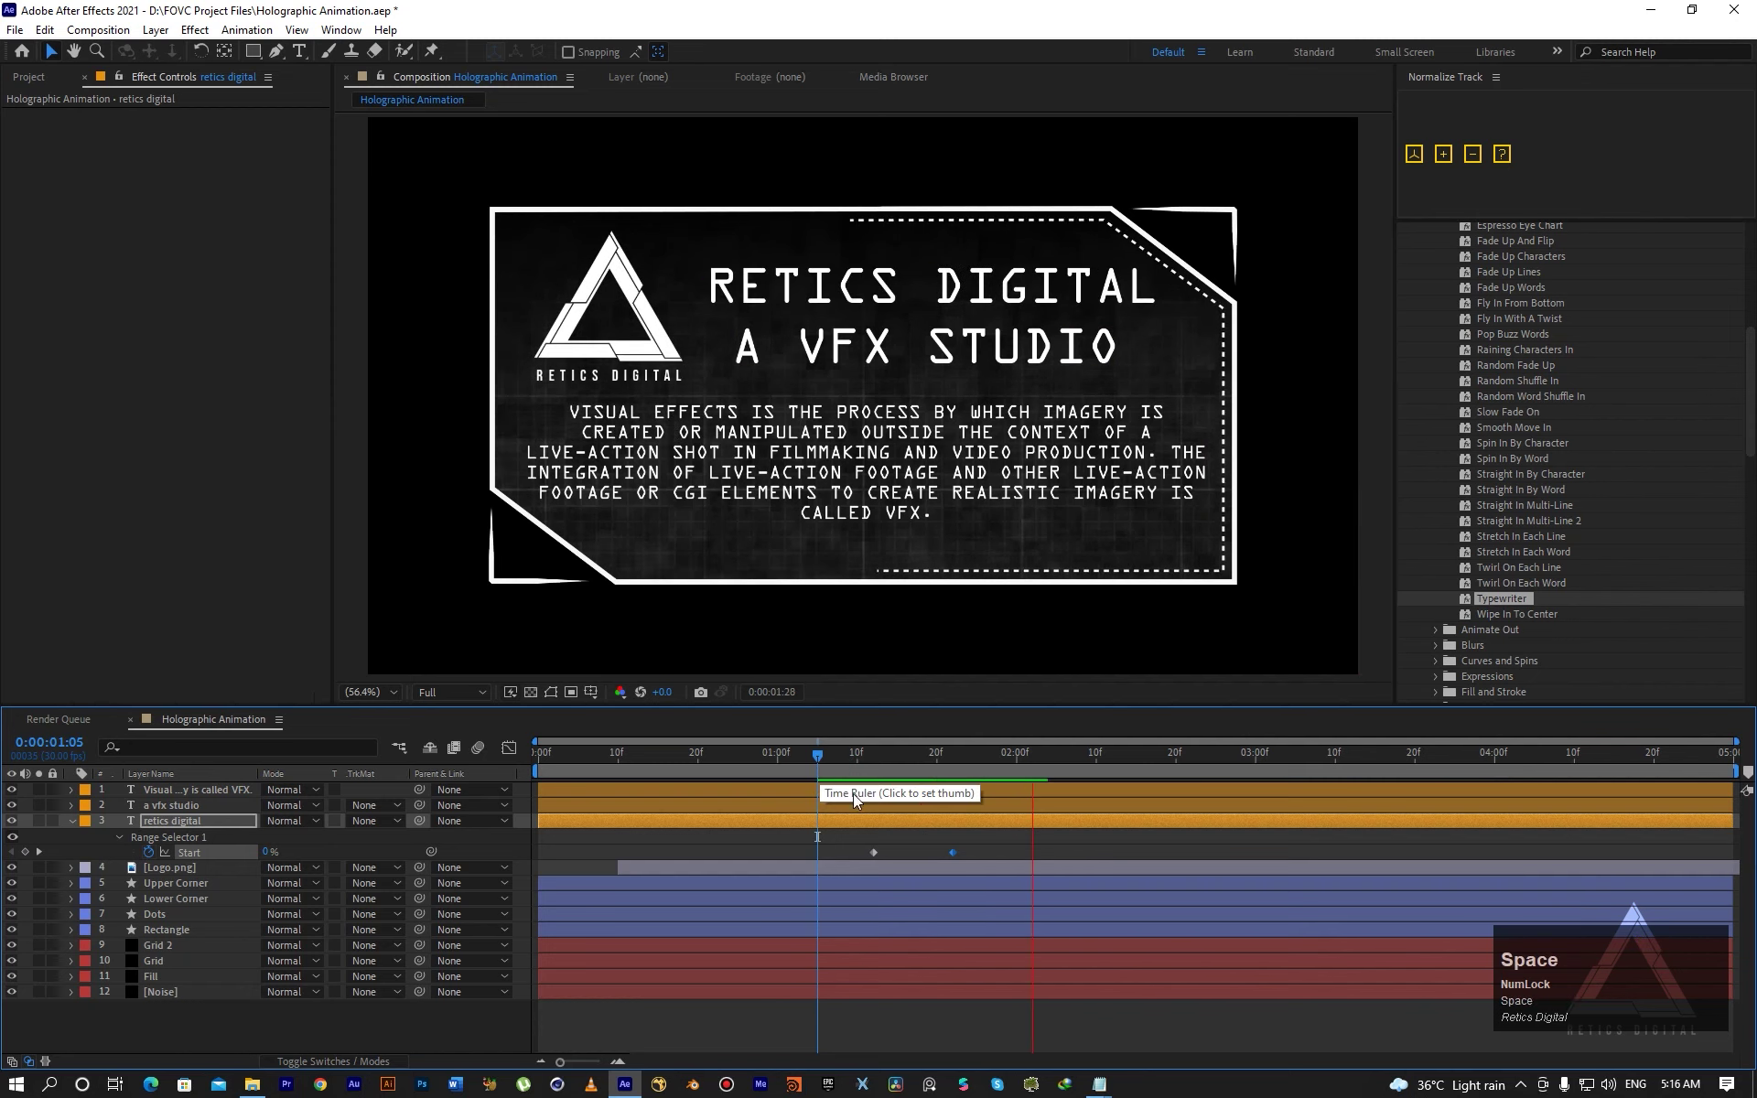
Move the end Start keyframe of the retics digital layer to 0:00:01:19 and preview the faster typing.
click(948, 852)
drag(942, 854, 1336, 867)
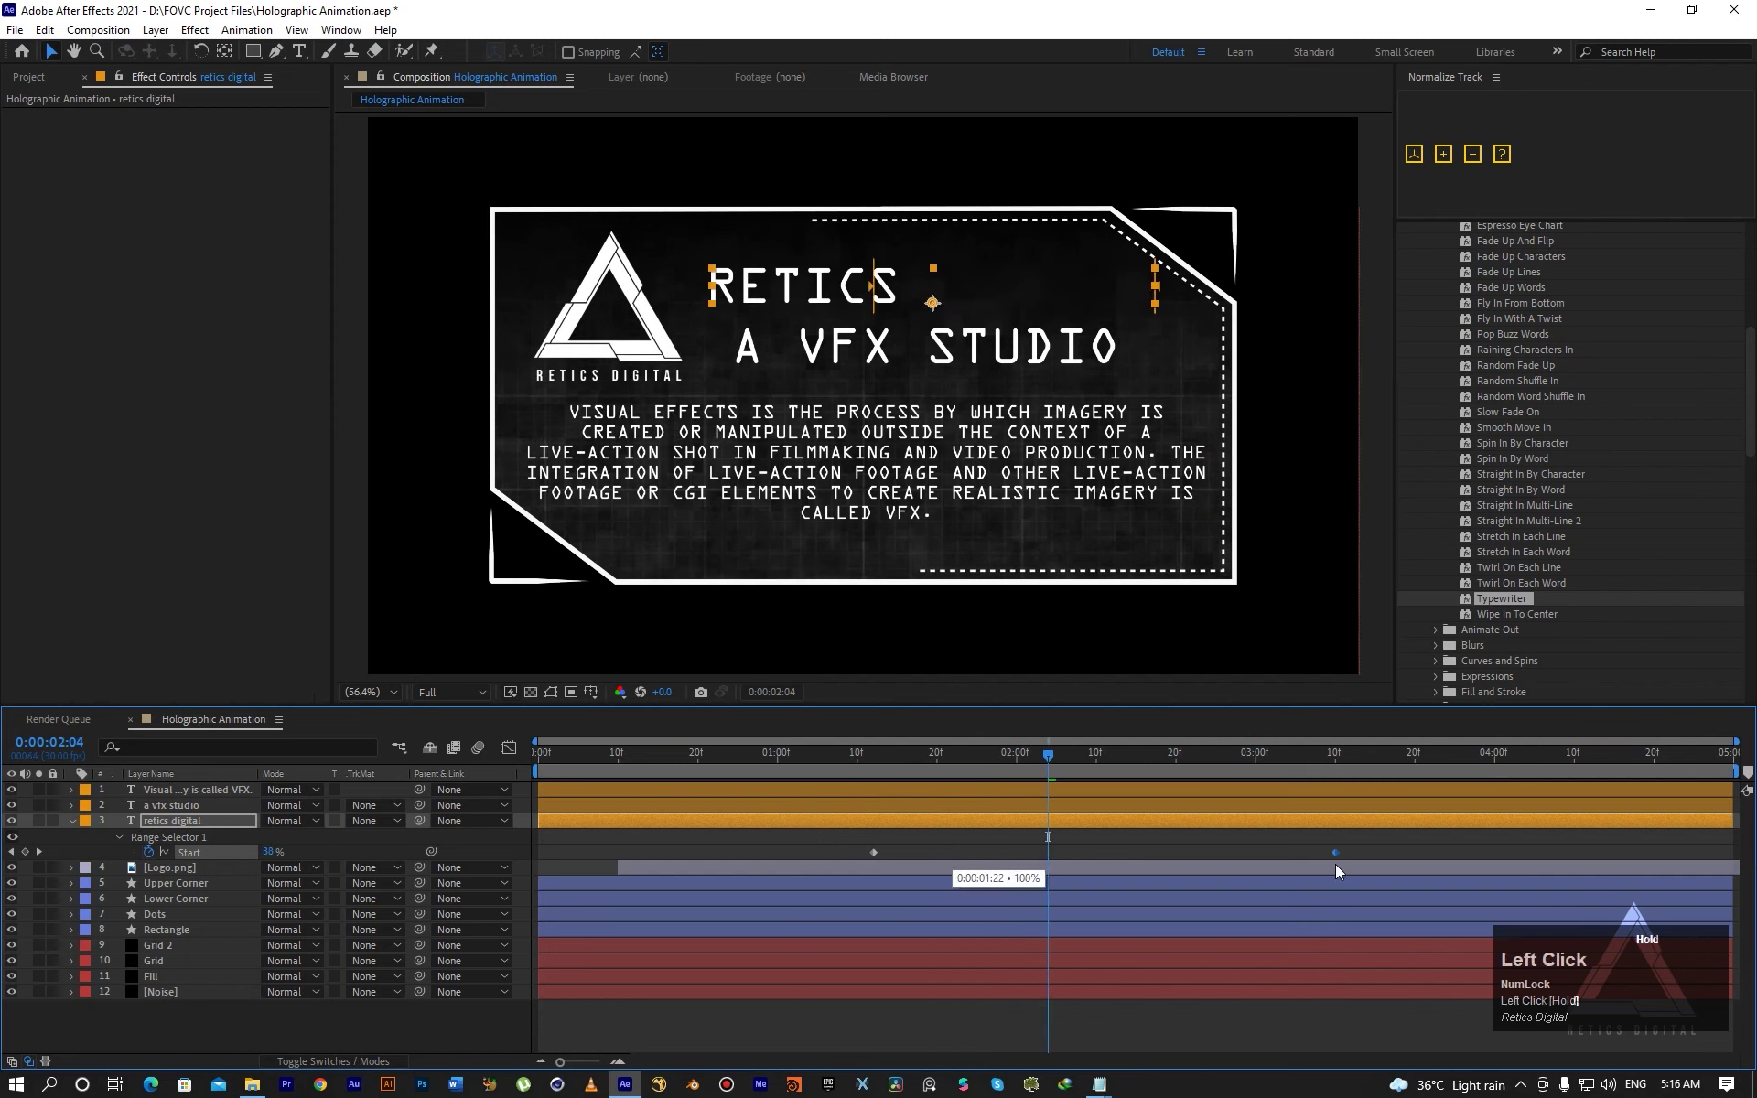
drag(1190, 865, 928, 866)
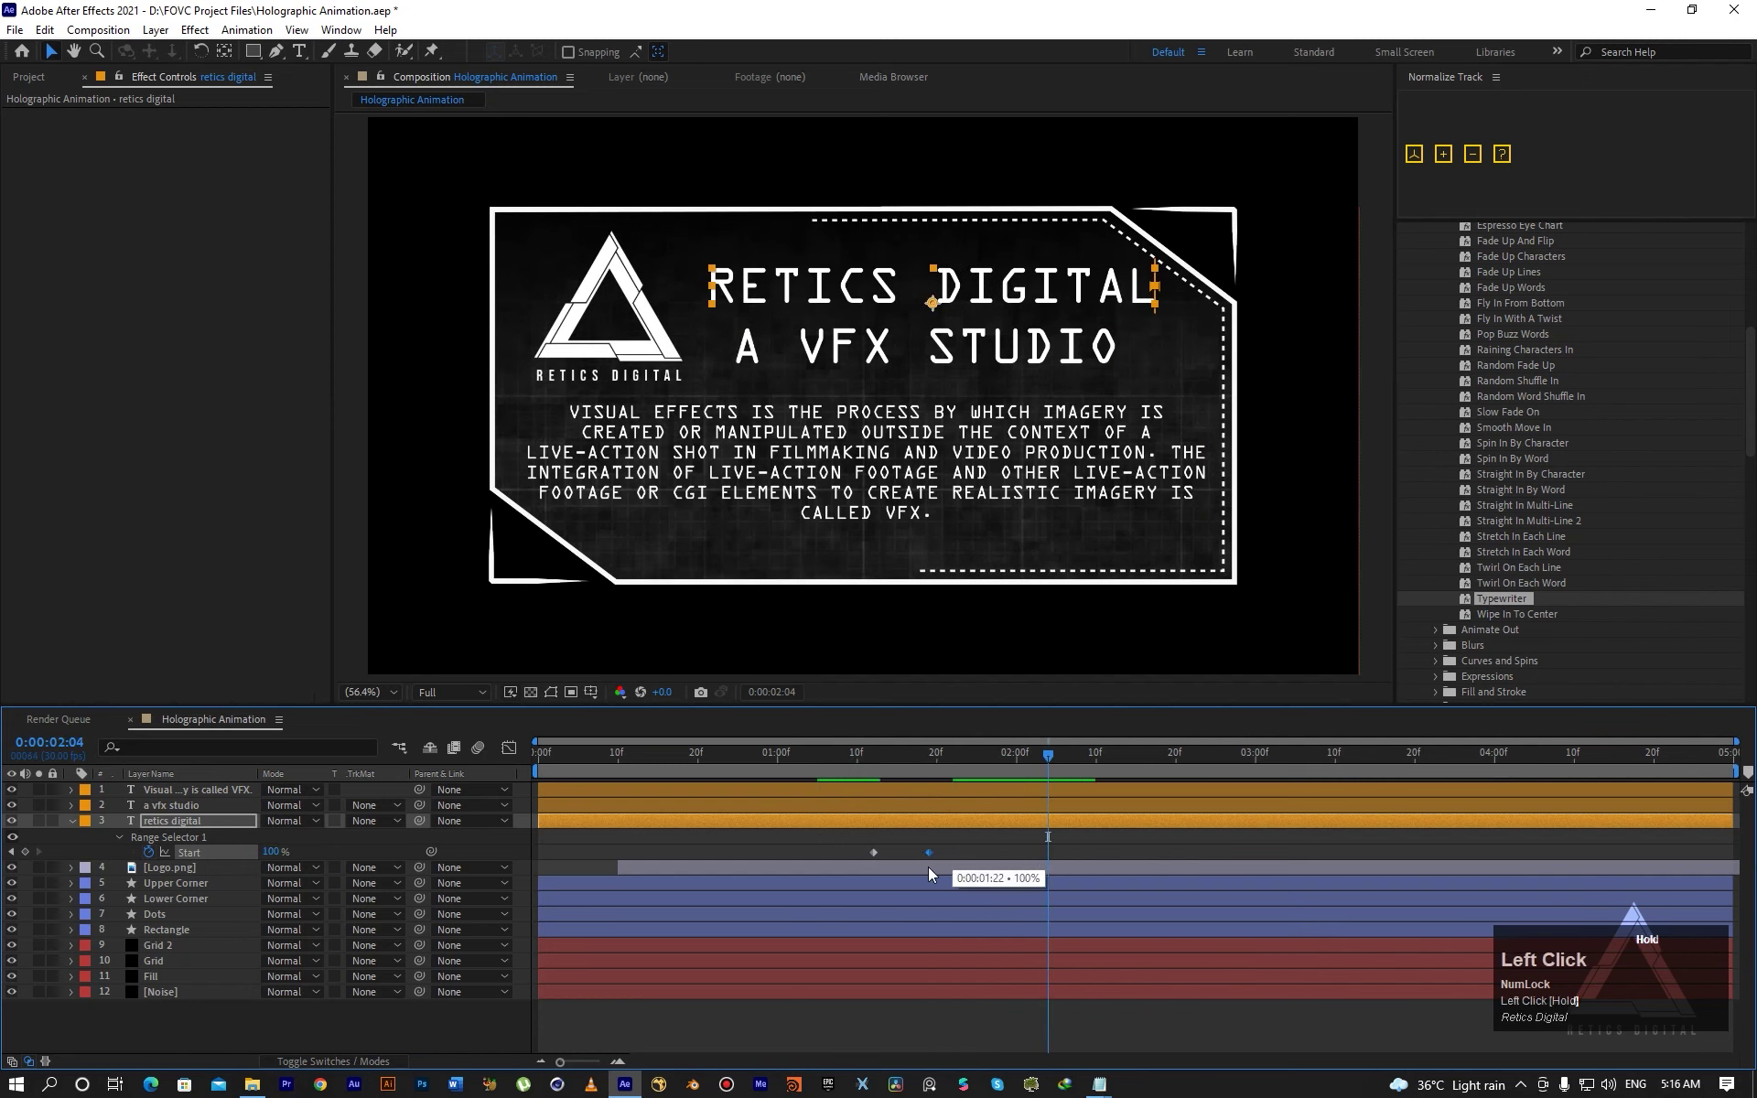
click(833, 760)
key(space)
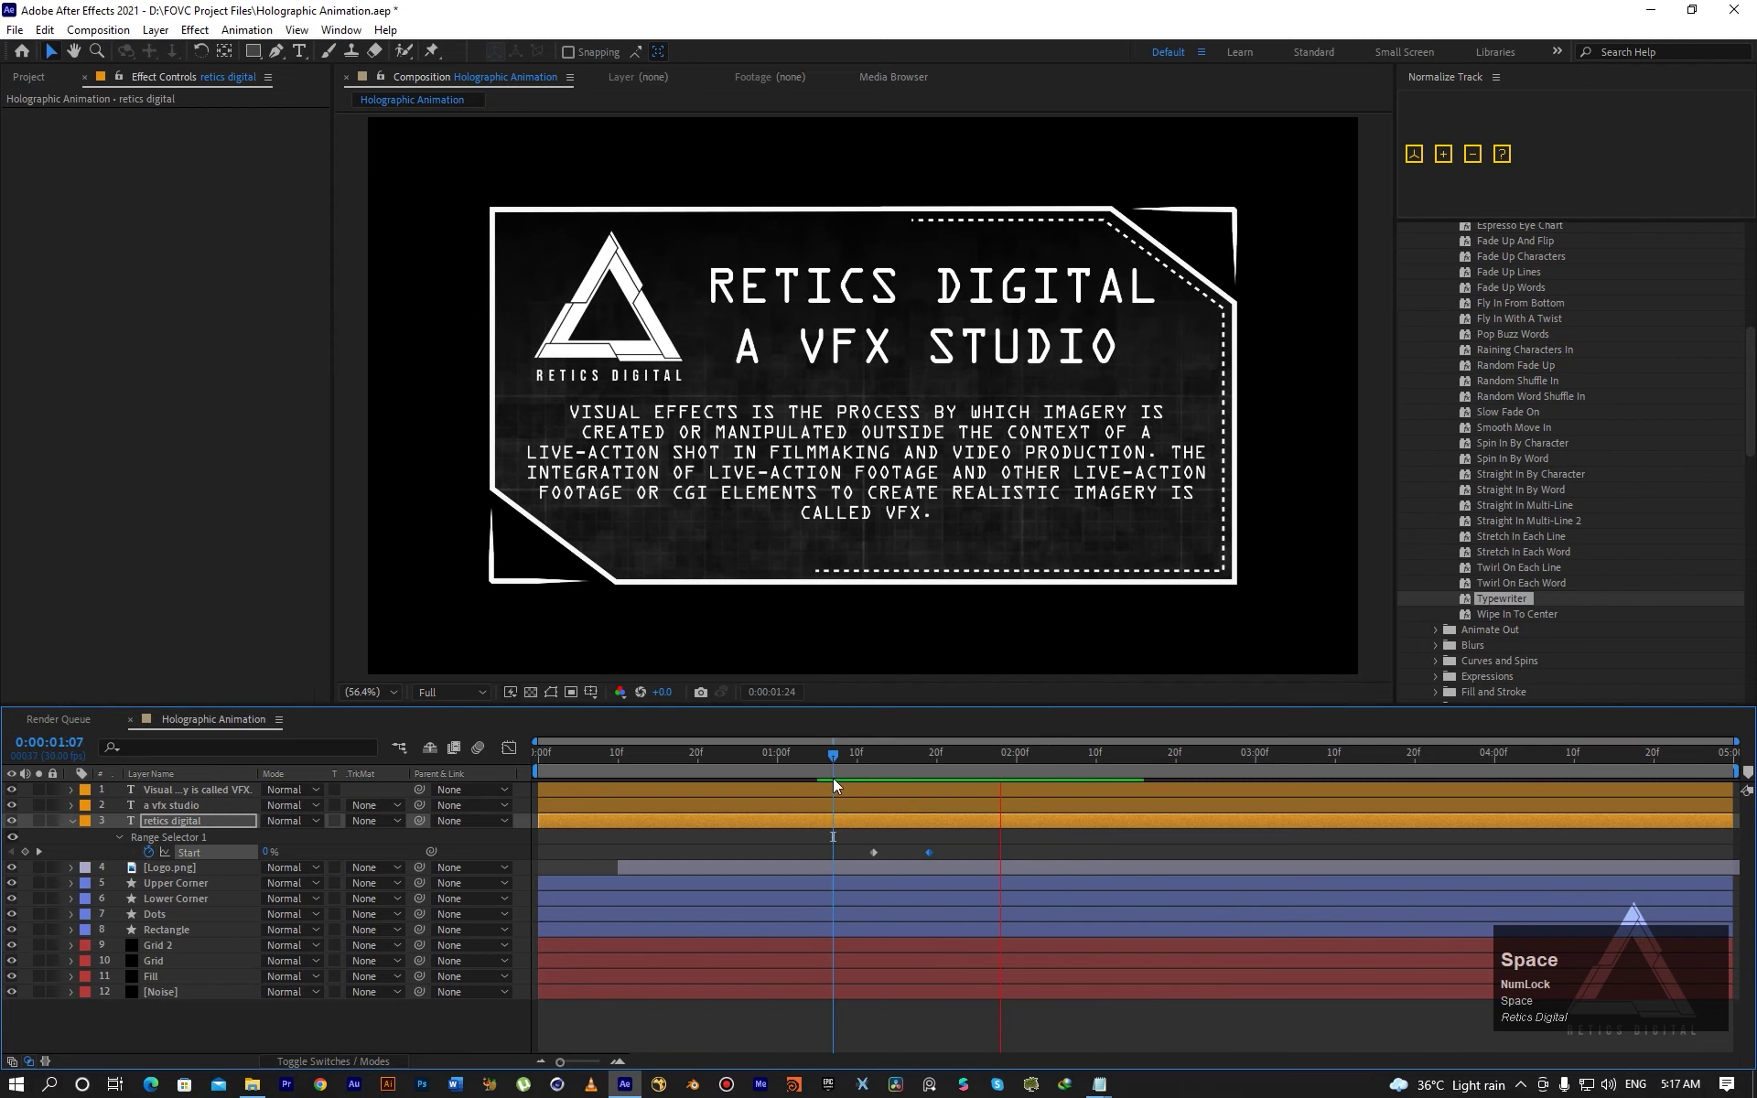
key(space)
Apply the Typewriter preset to the a vfx studio layer at 0:00:01:19 and move its end Start keyframe to about 0:00:01:27.
drag(959, 760, 930, 765)
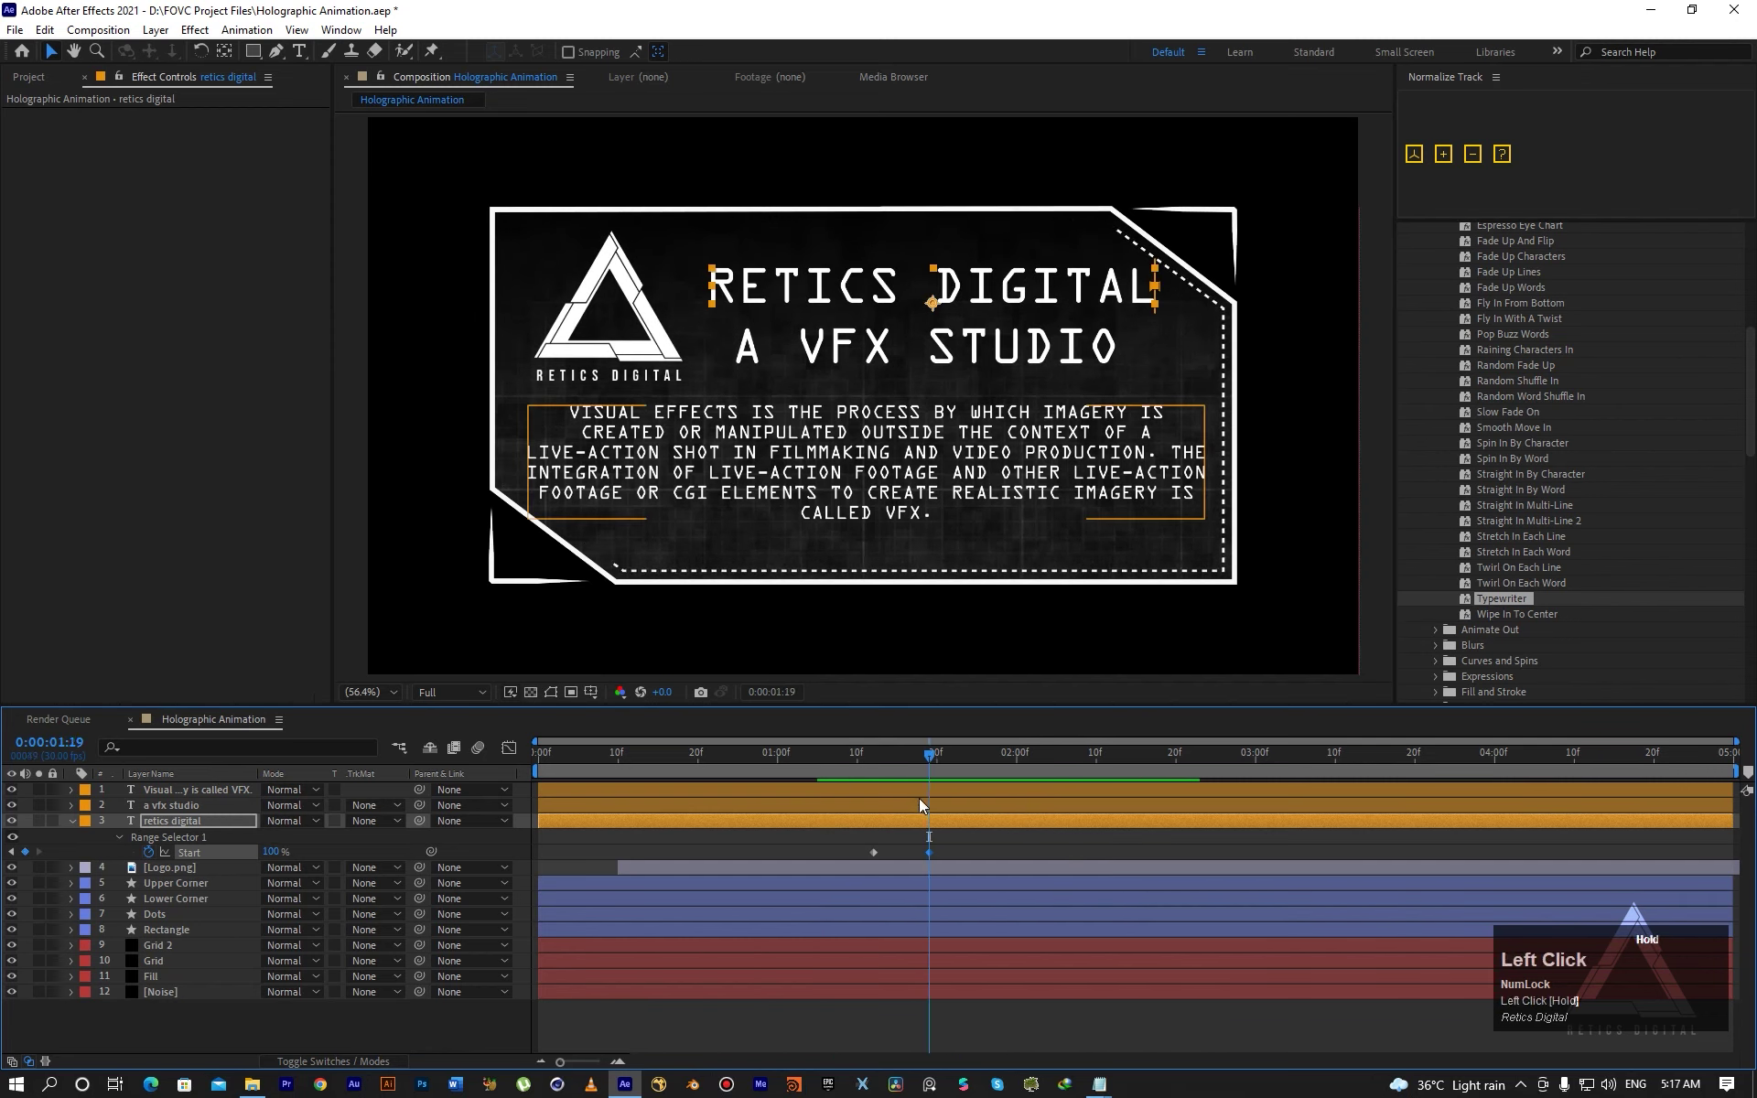
click(870, 809)
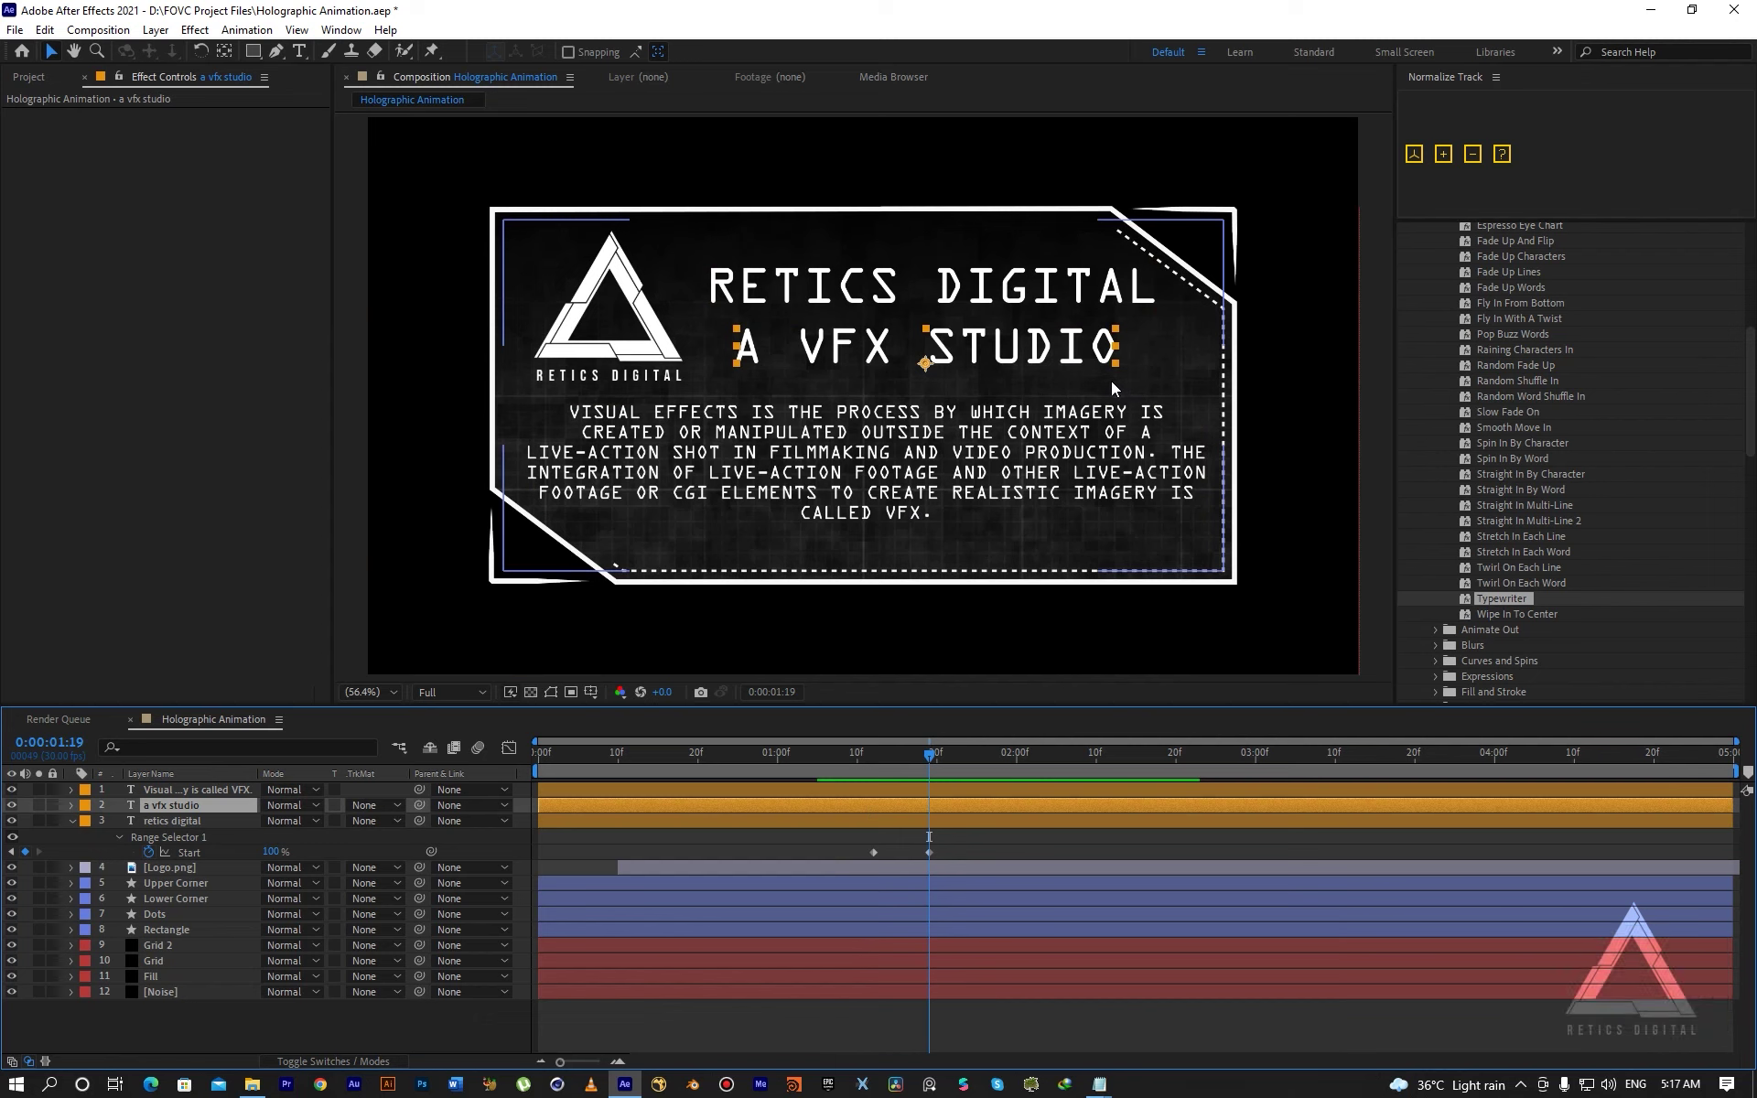
drag(1501, 600, 986, 800)
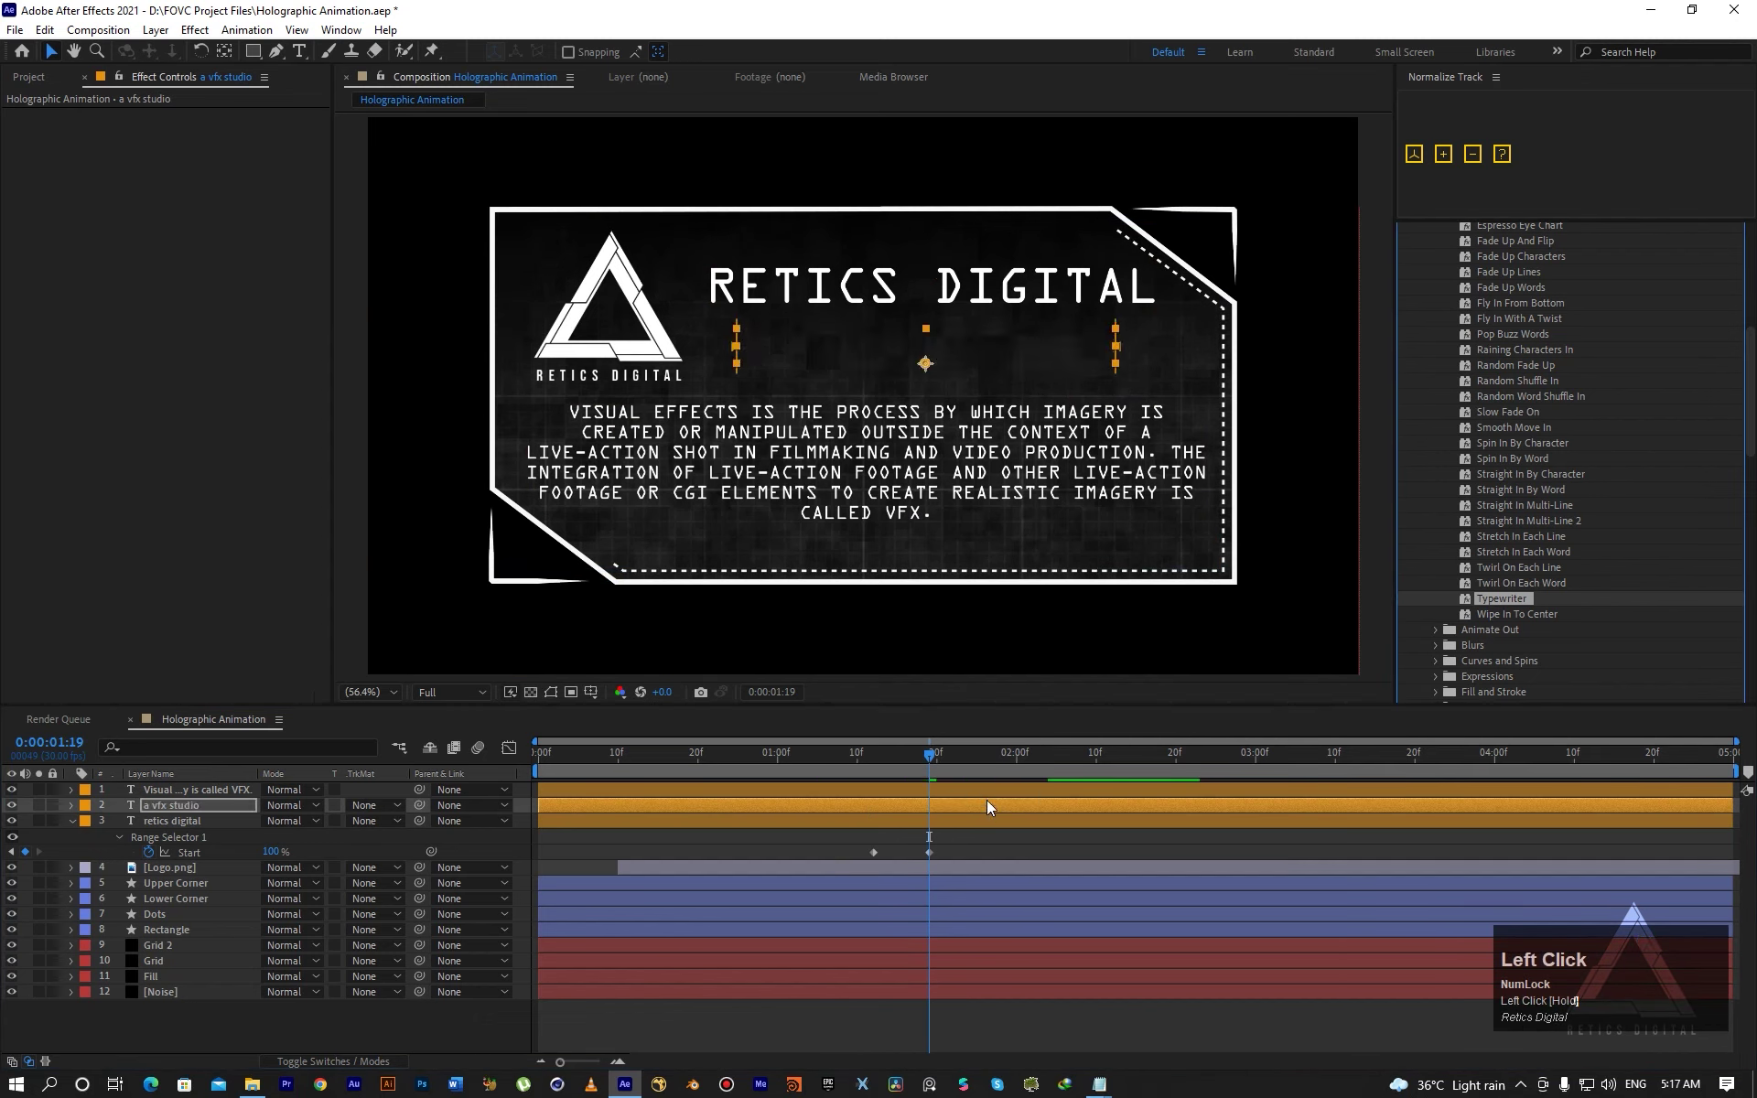
key(u)
drag(1528, 838, 994, 840)
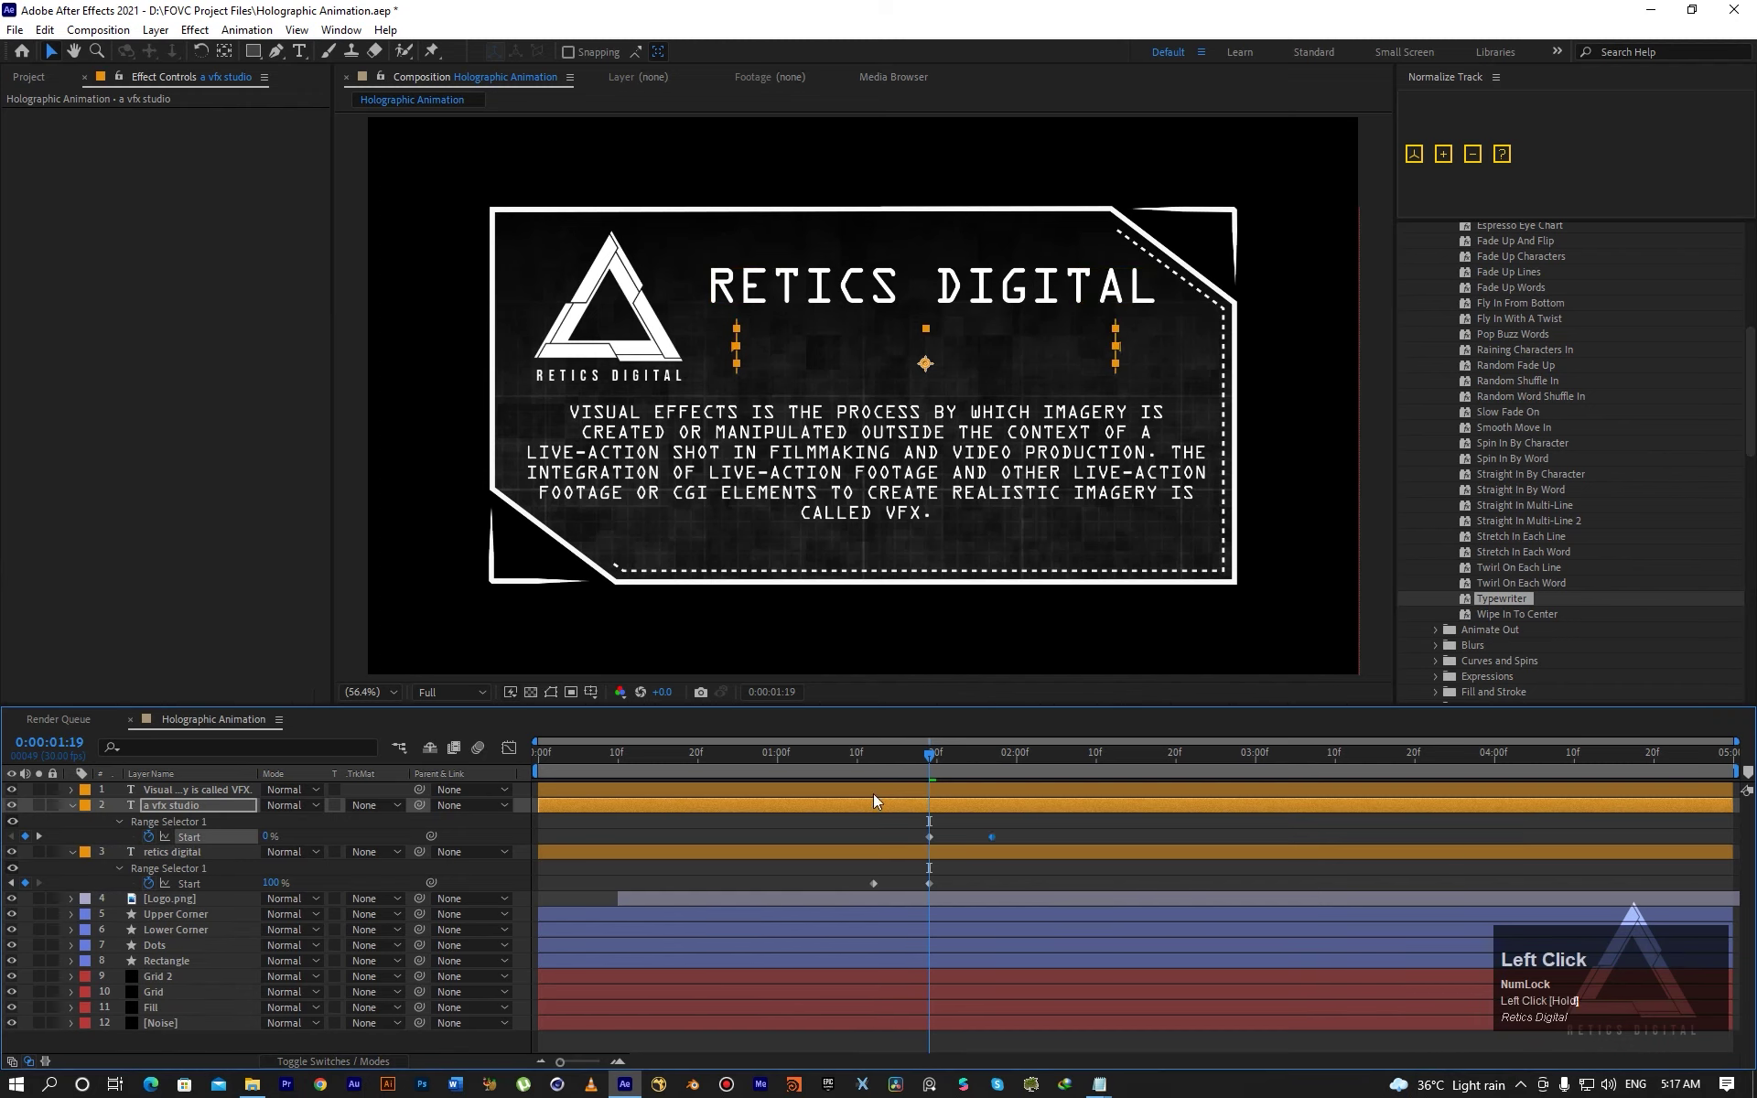
Apply the Typewriter preset to the description text layer at 0:00:01:28 and move its end Start keyframe to about 0:00:03:26.
drag(925, 767, 998, 780)
click(992, 787)
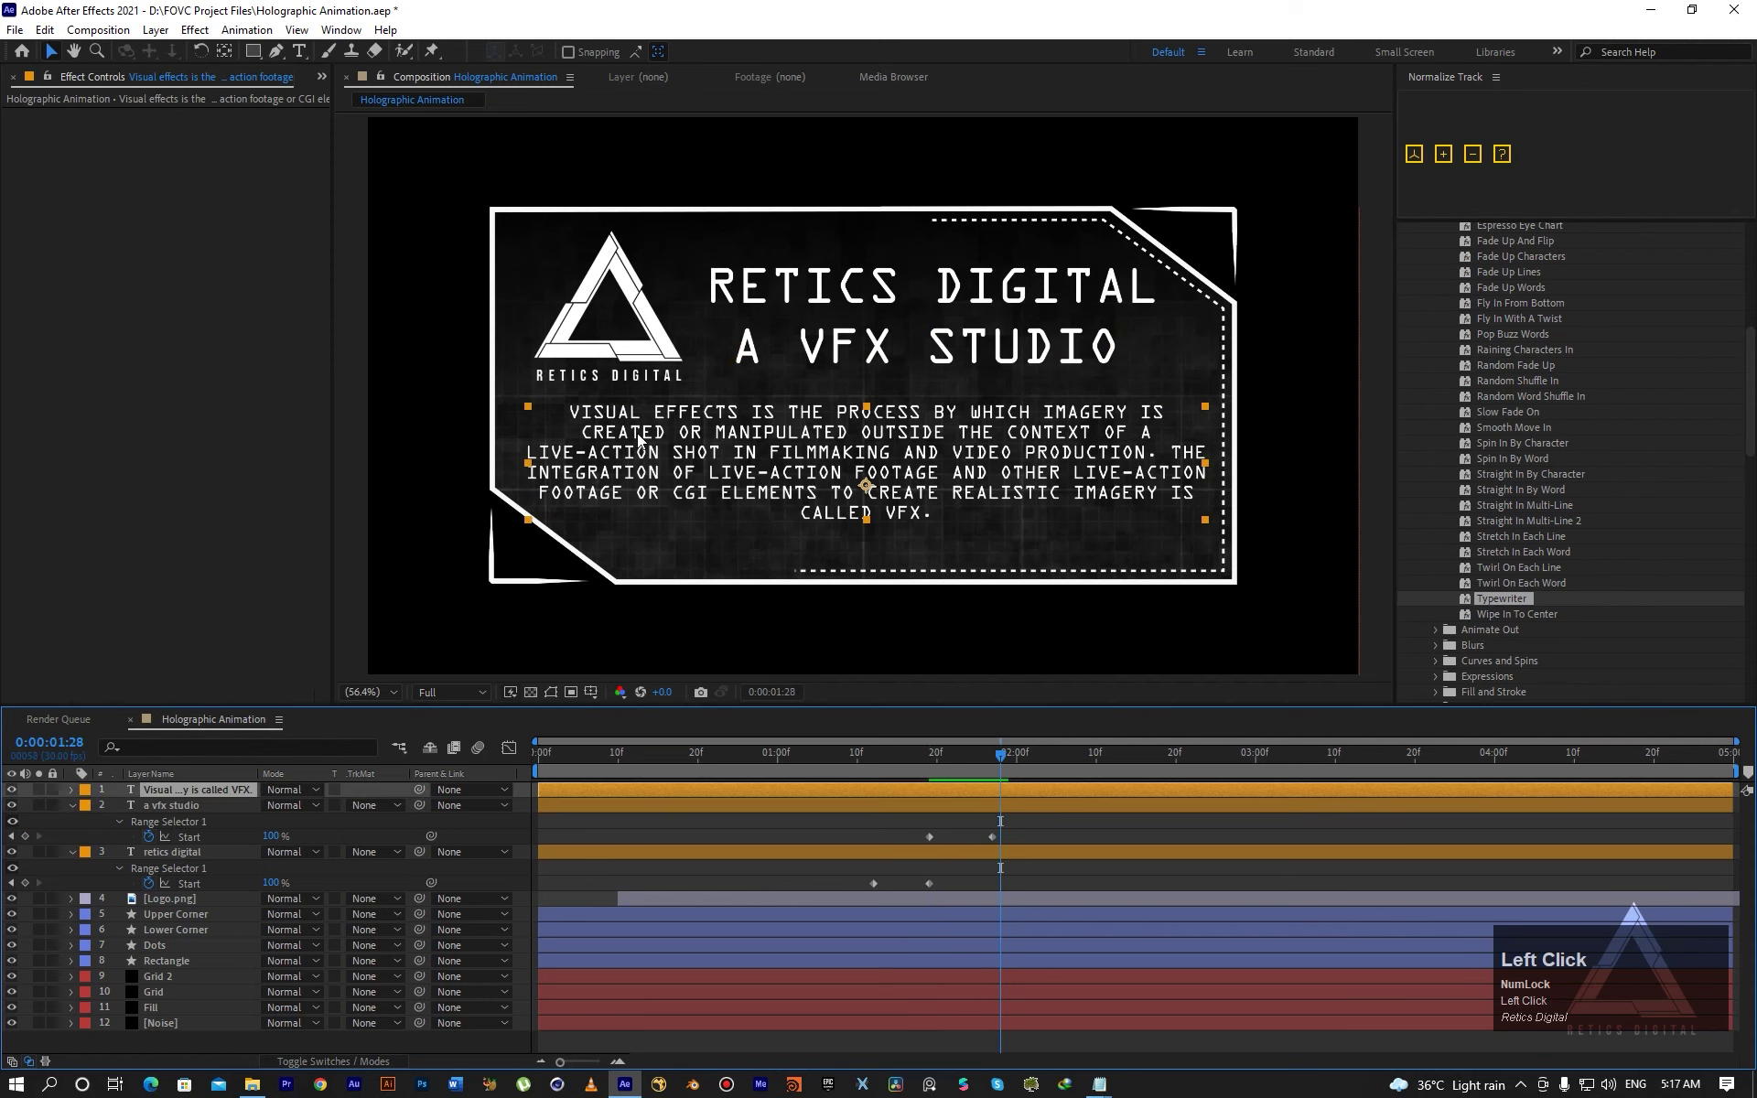
drag(1497, 601, 1100, 793)
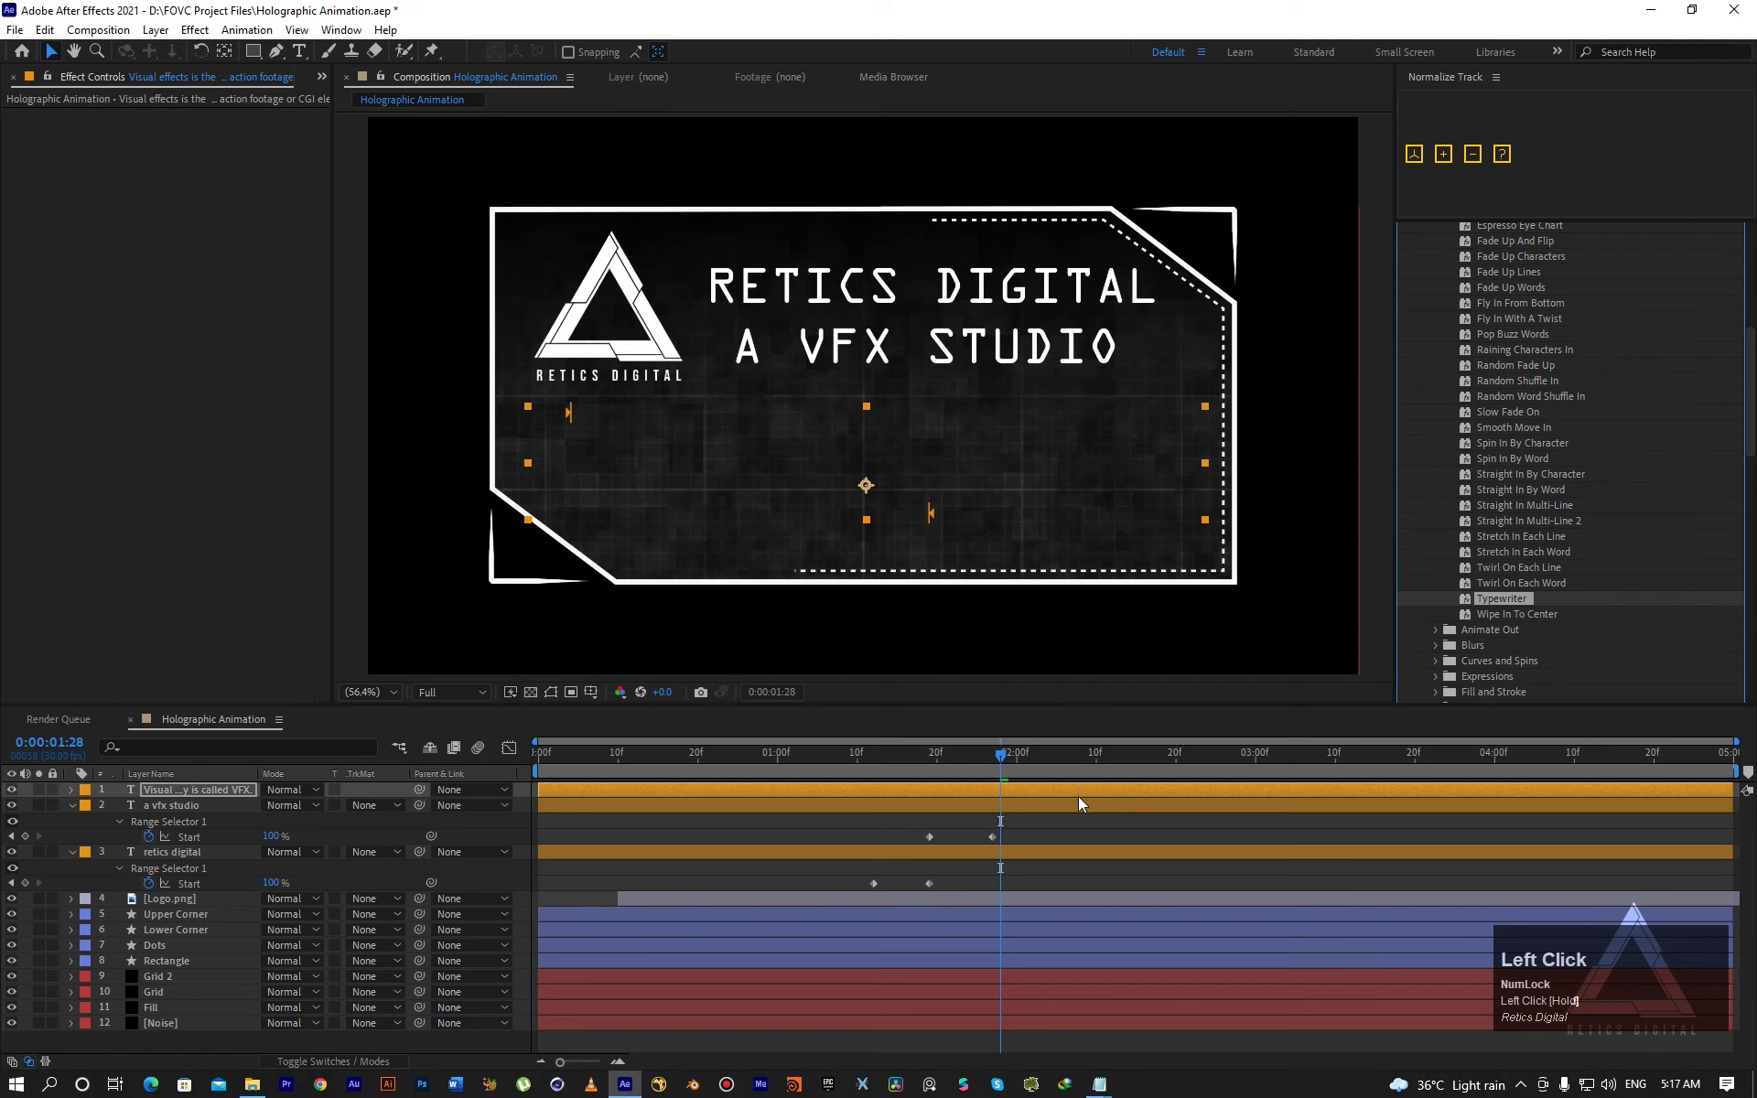
key(u)
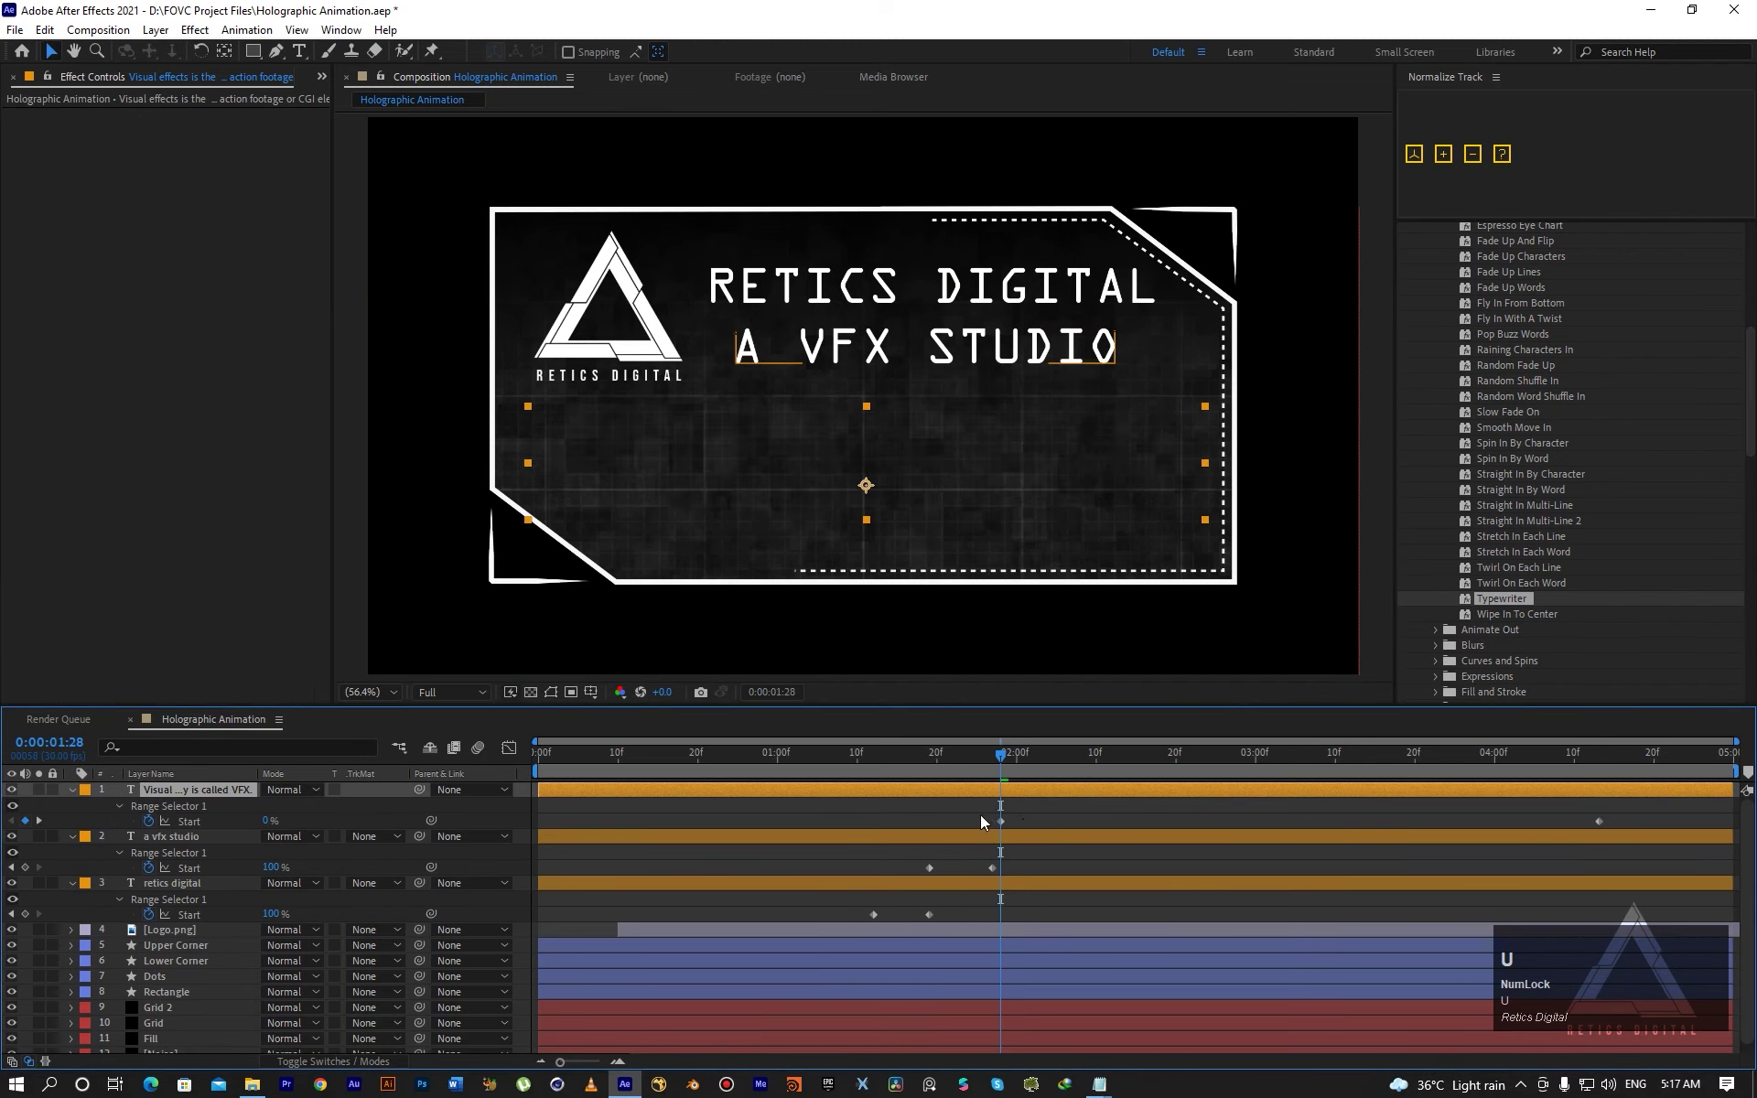
drag(1598, 821, 1462, 820)
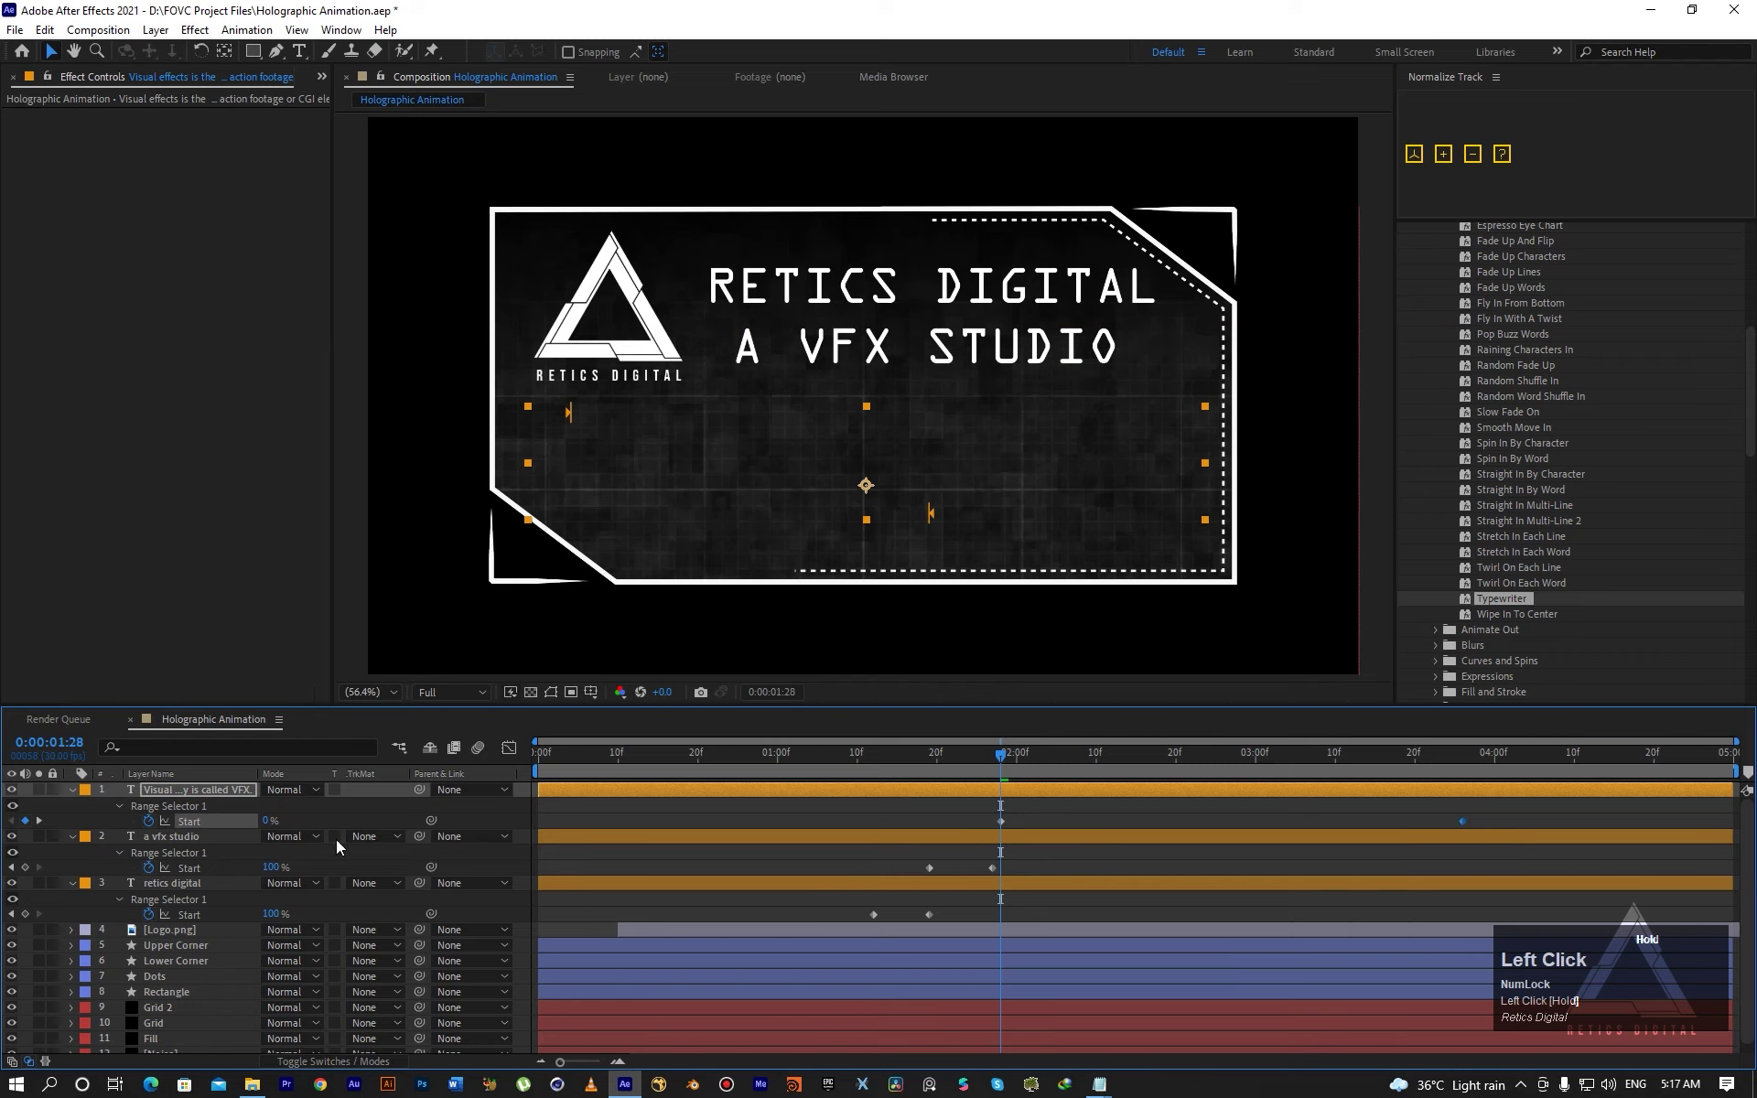
Collapse the expanded properties of the three text layers.
click(69, 802)
click(69, 809)
click(70, 823)
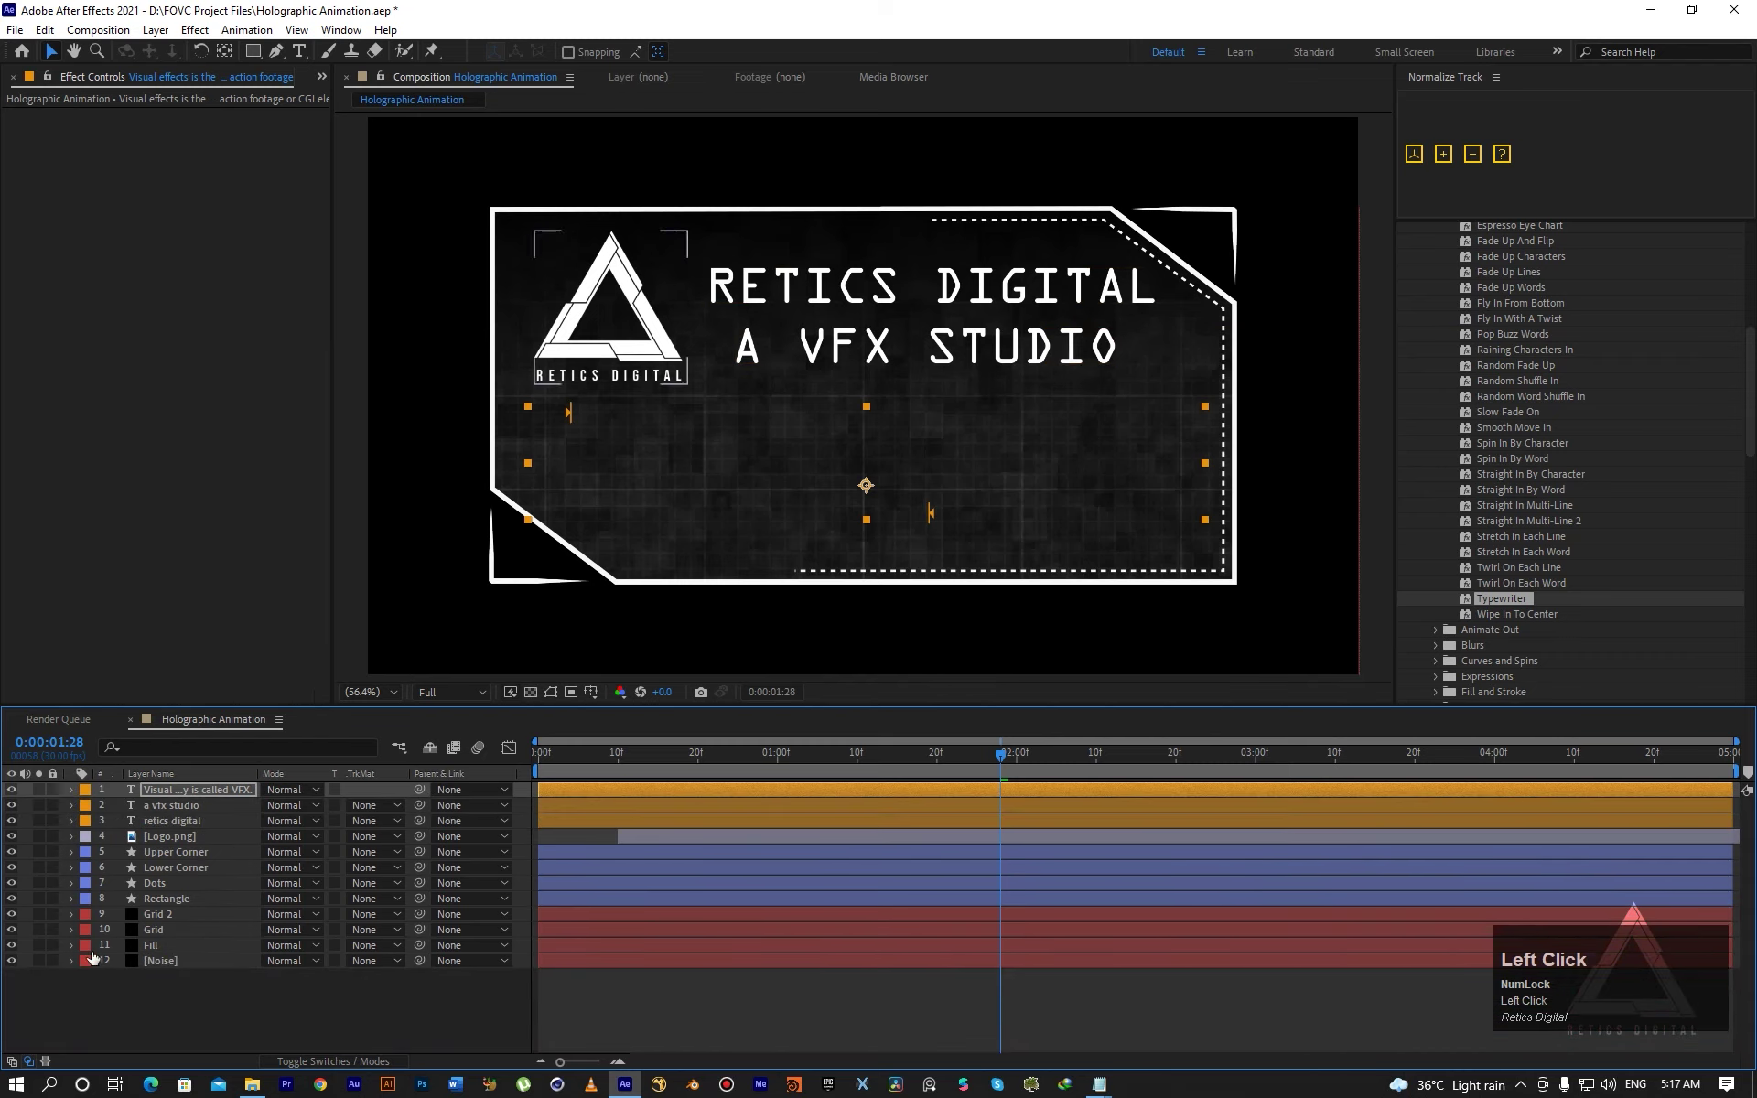
Preview the whole text animation from the start of the composition.
click(538, 771)
key(space)
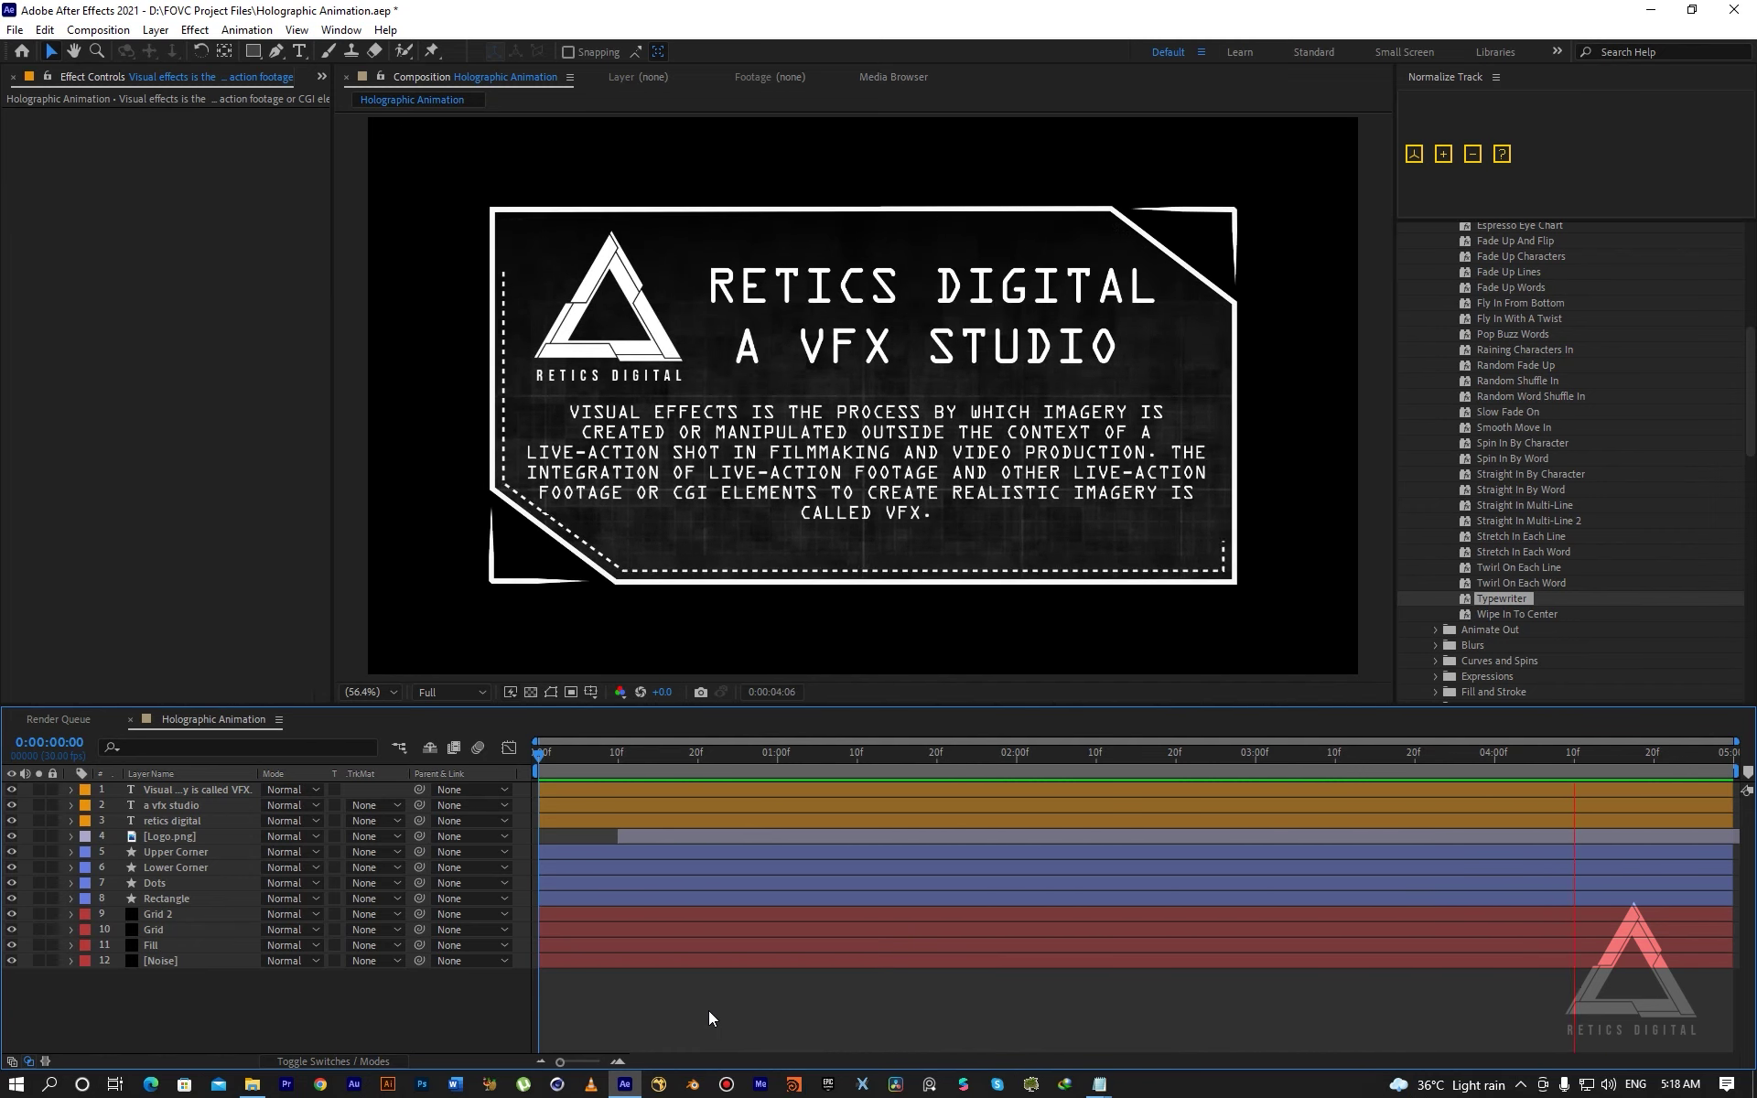
key(space)
At 0:00:03:00, add an adjustment layer above all layers and rename it Color & Glow.
drag(1016, 754, 1252, 774)
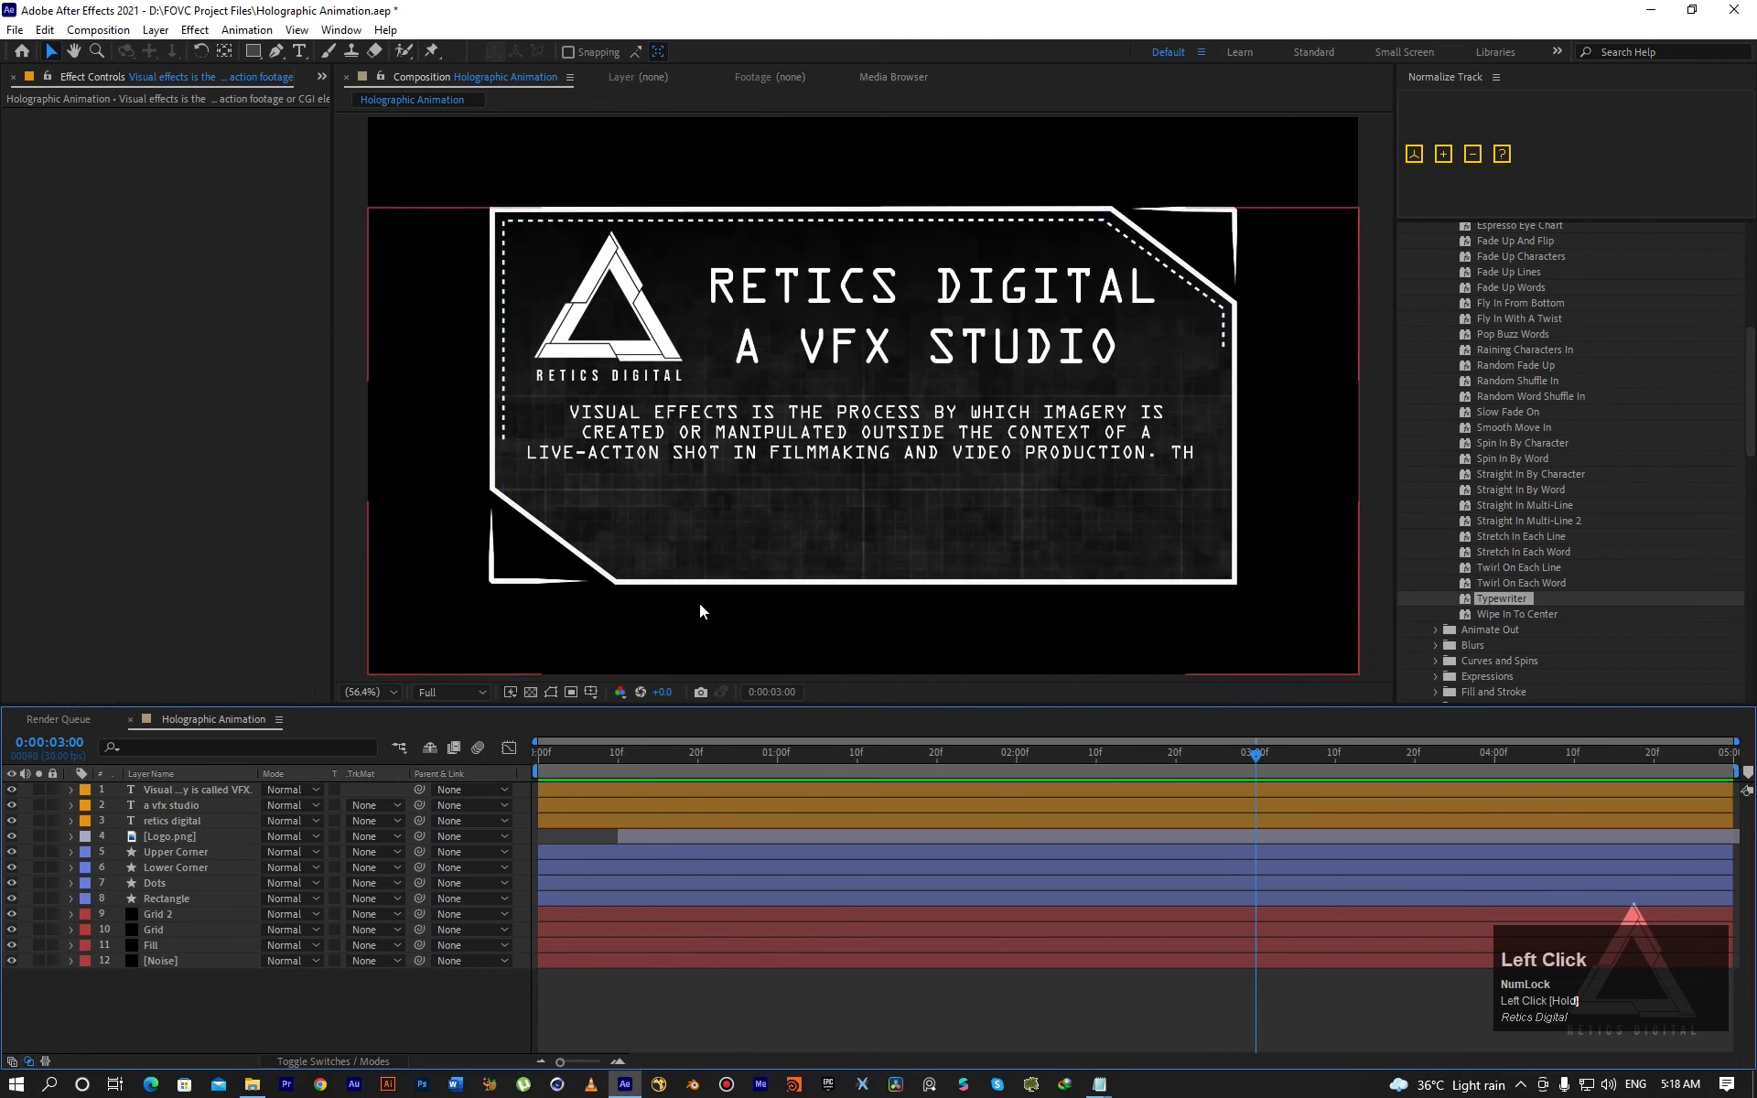
right_click(209, 1007)
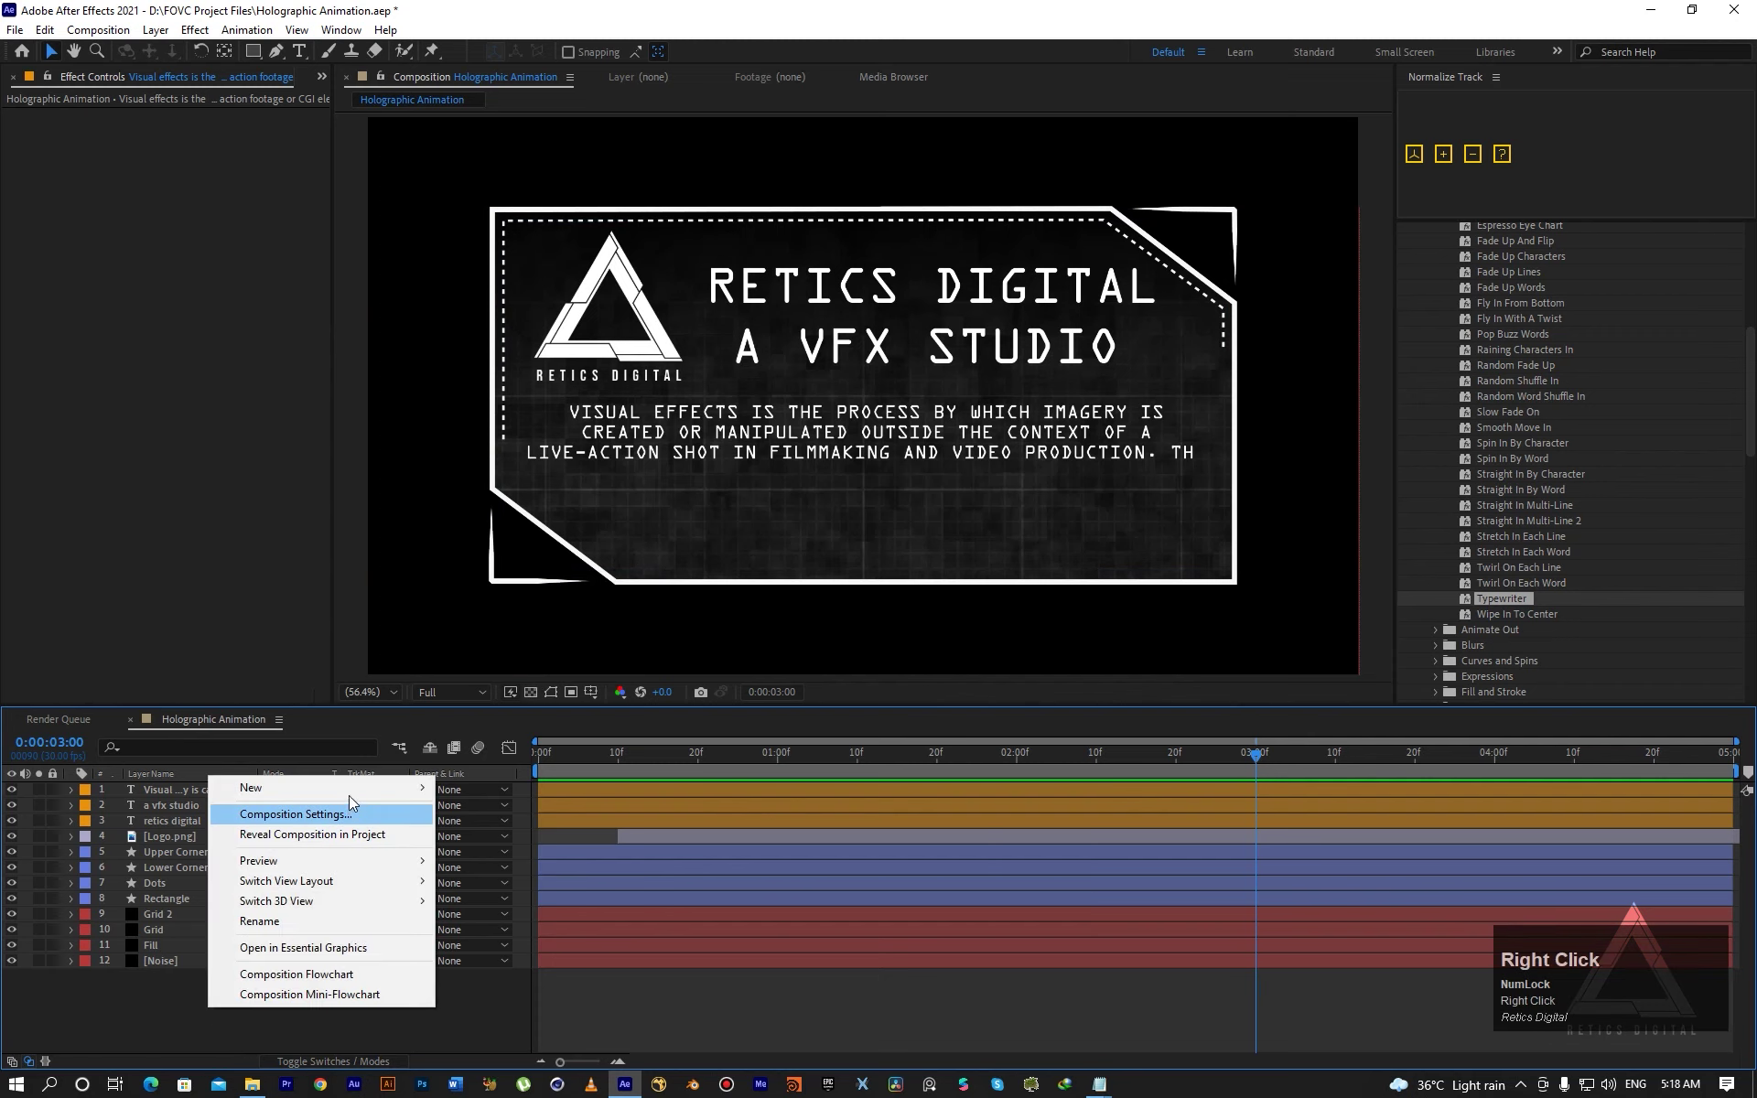
mouse_move(349, 789)
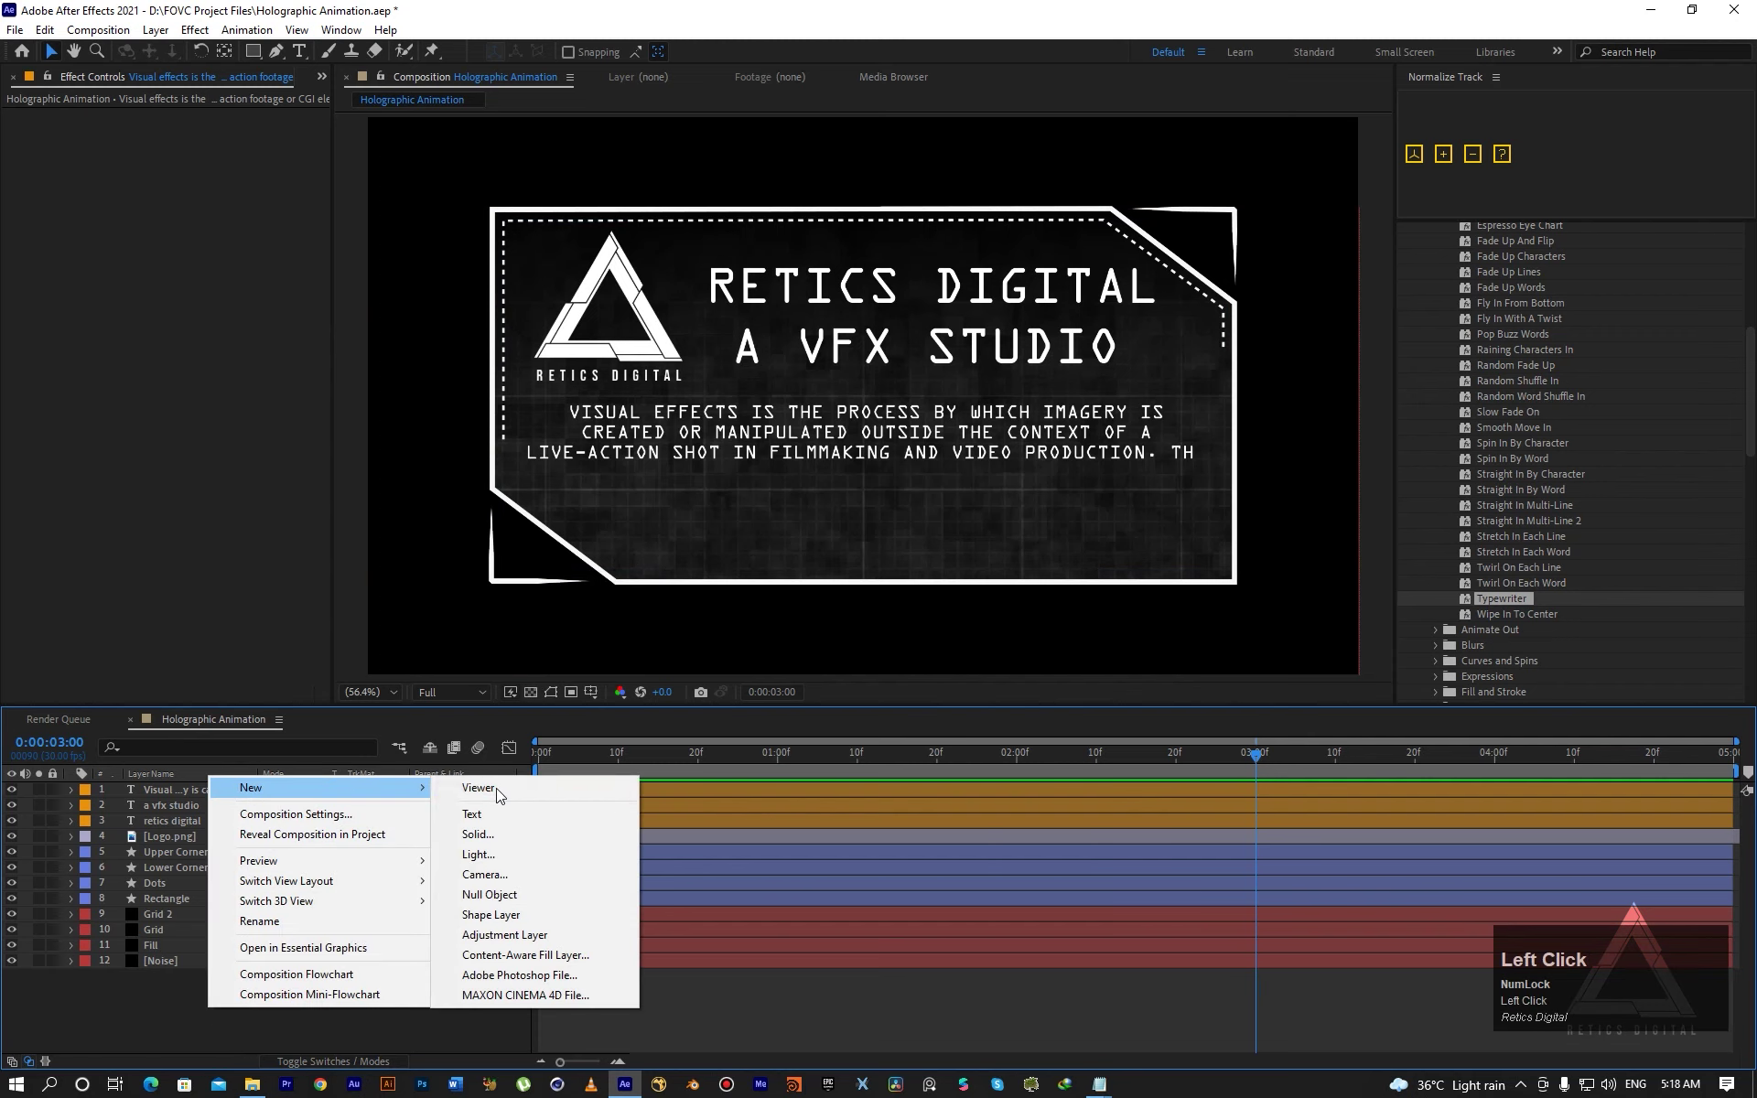
click(514, 939)
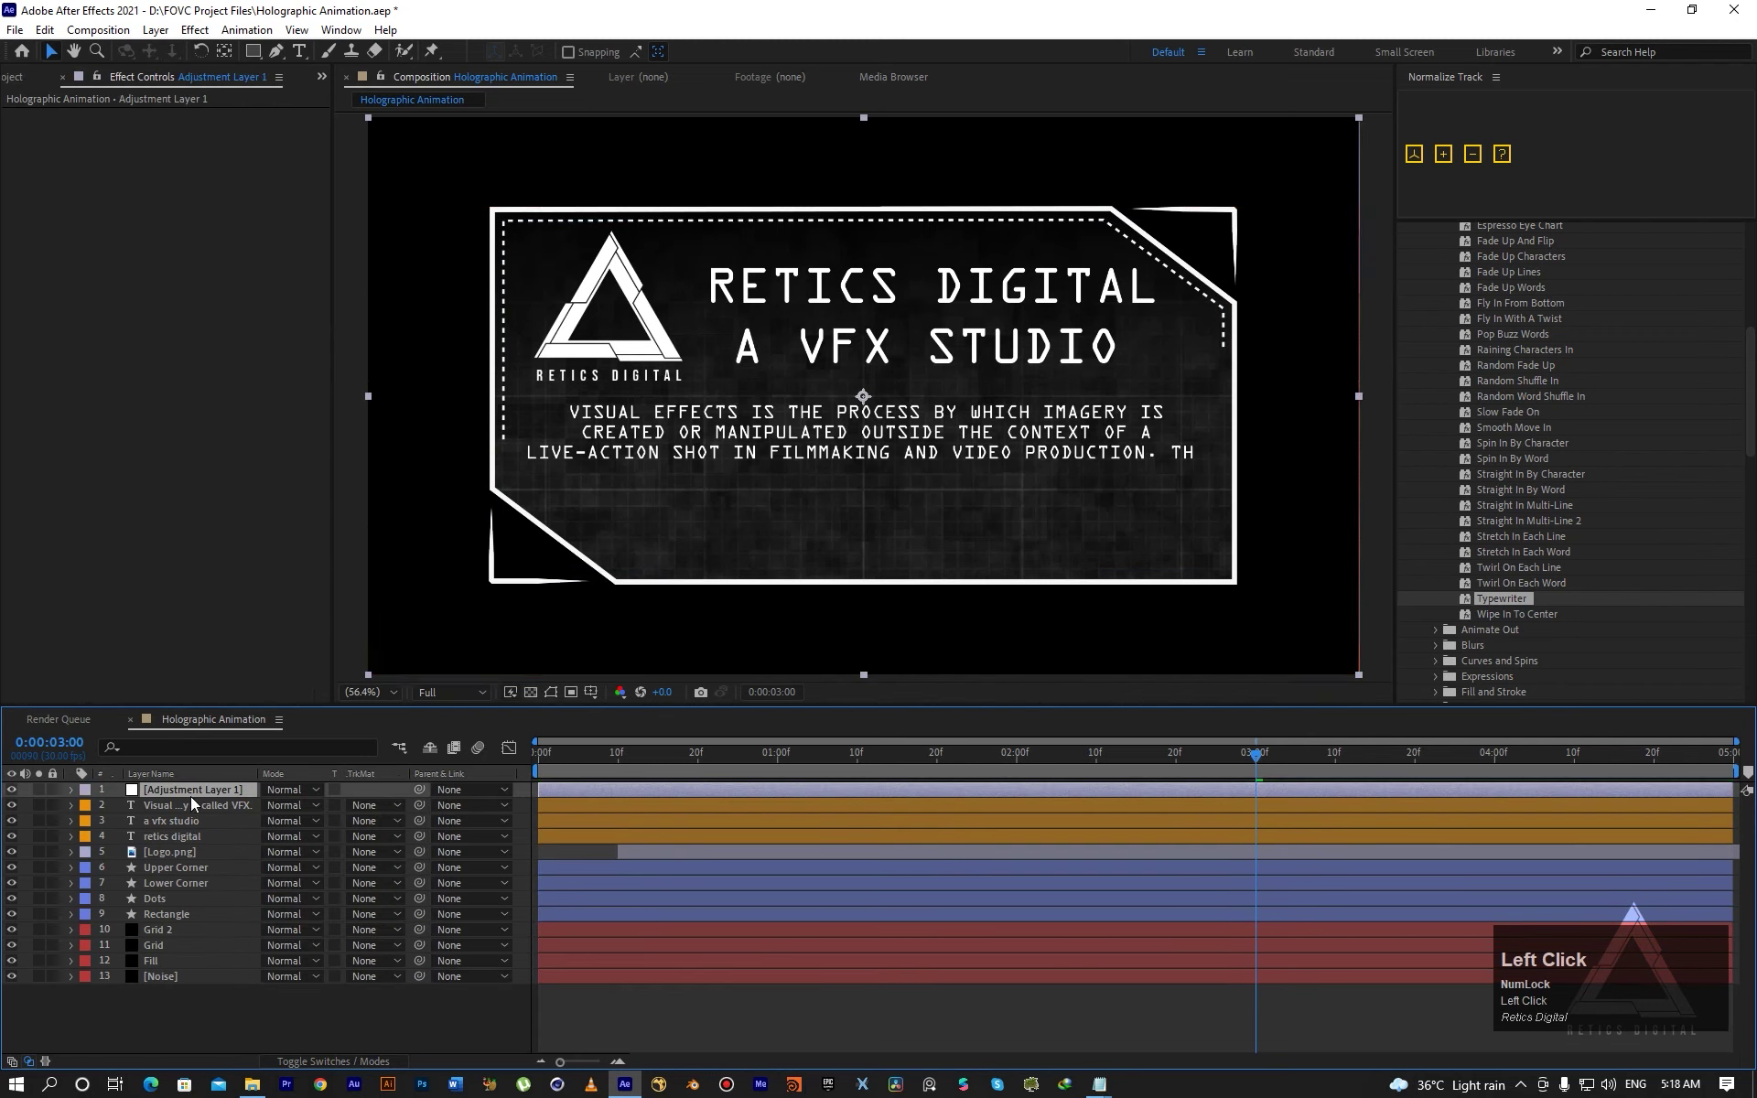
key(Return)
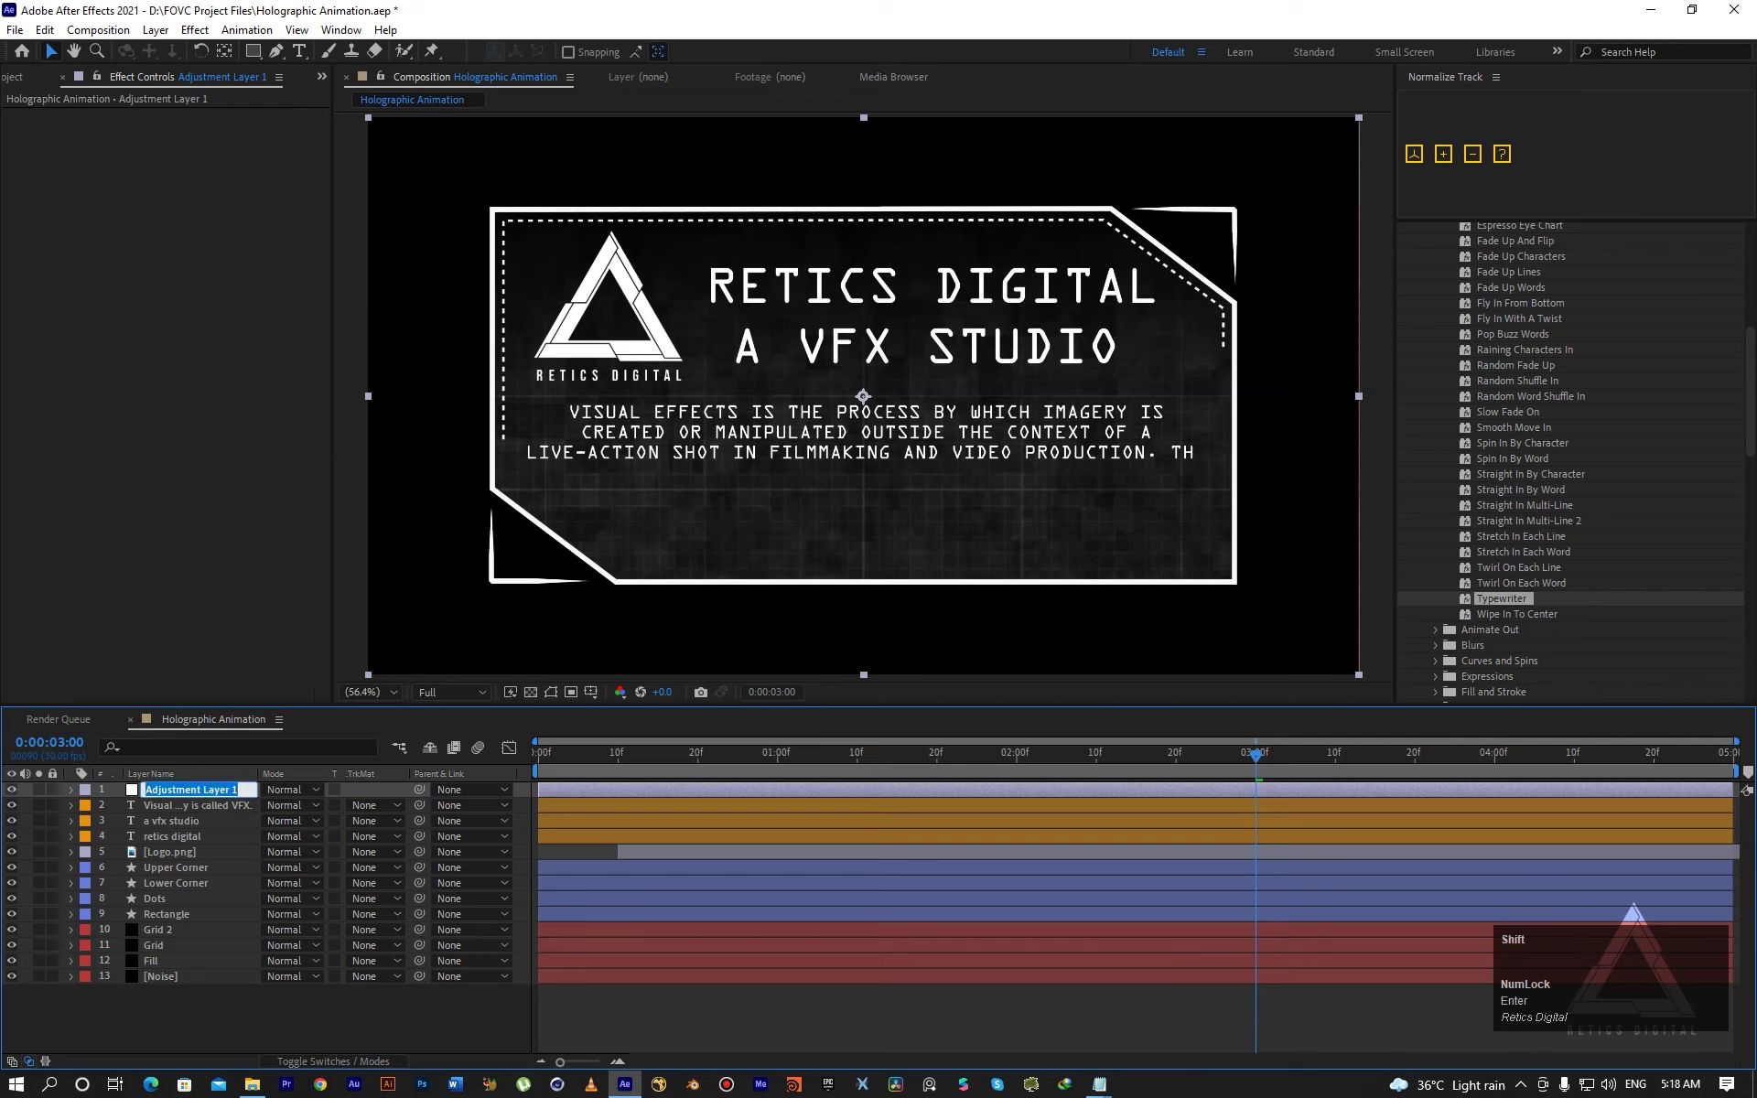
text(Color & Glow)
key(Return)
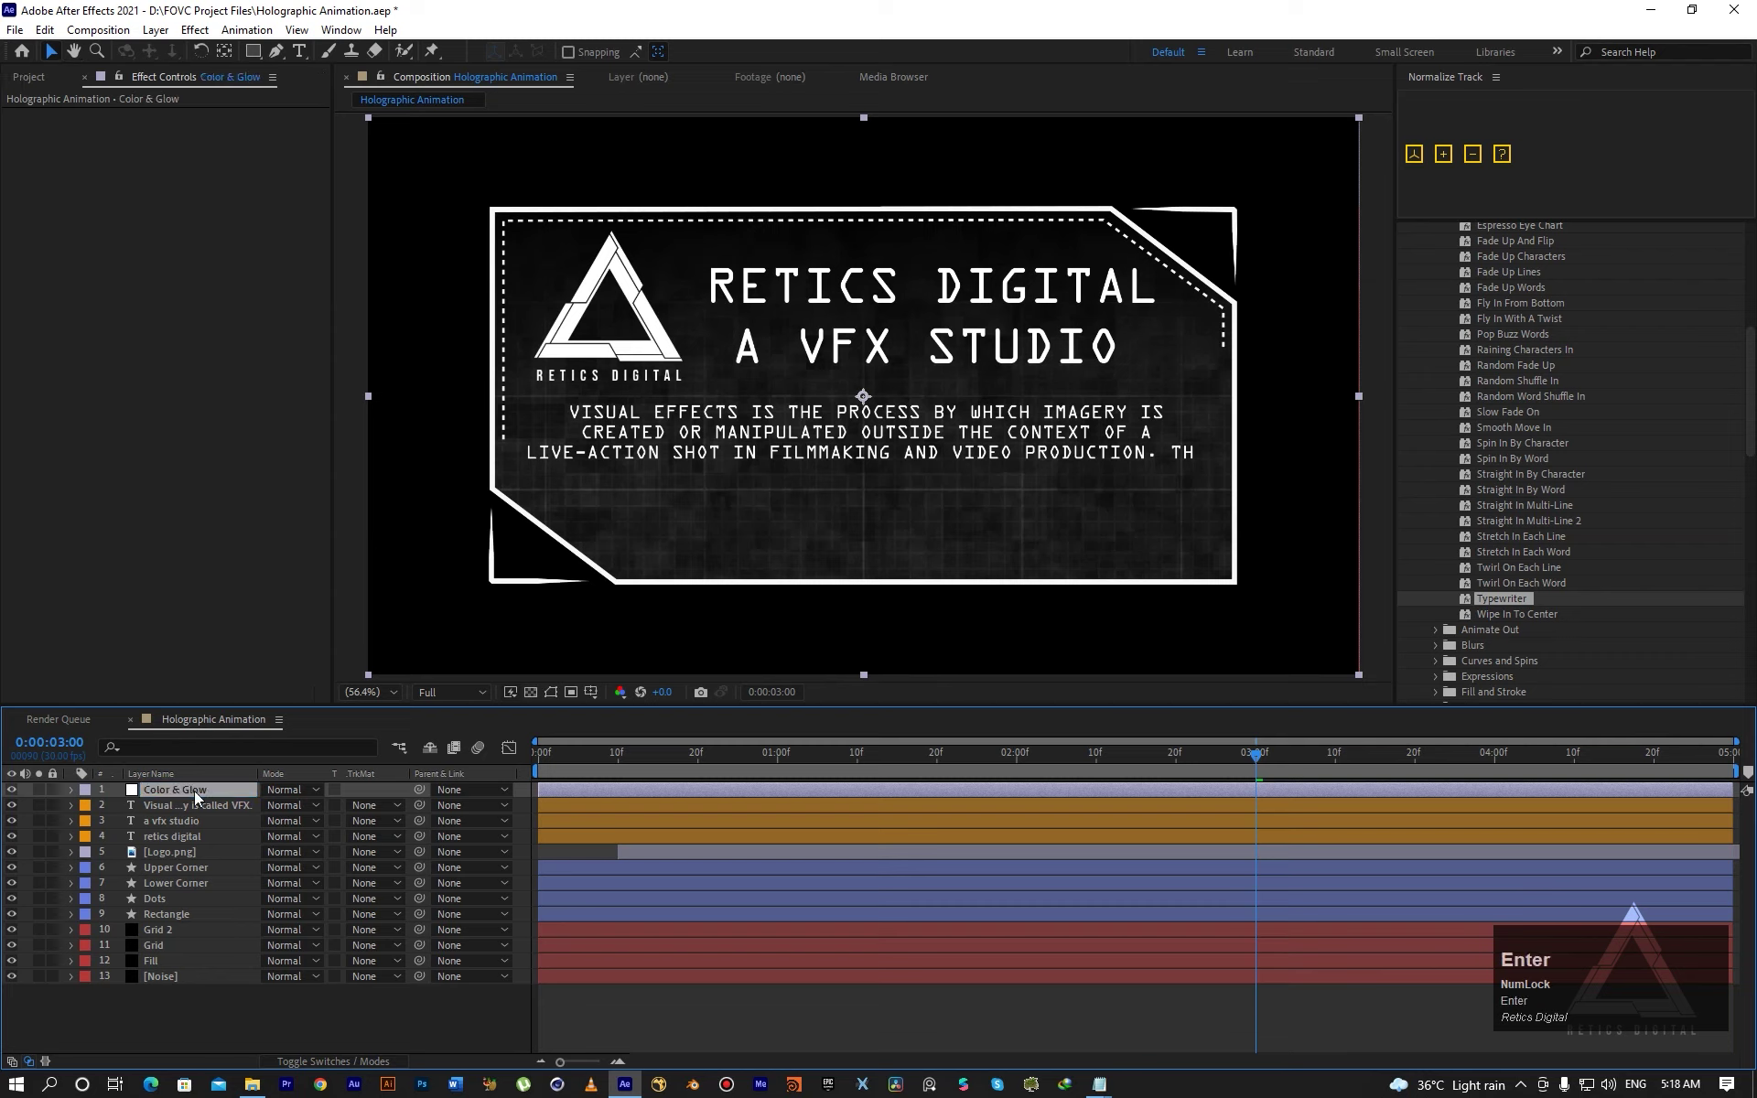
Apply the Tint effect to the Color & Glow layer and map white to cyan 28EFFB.
key(ctrl+space)
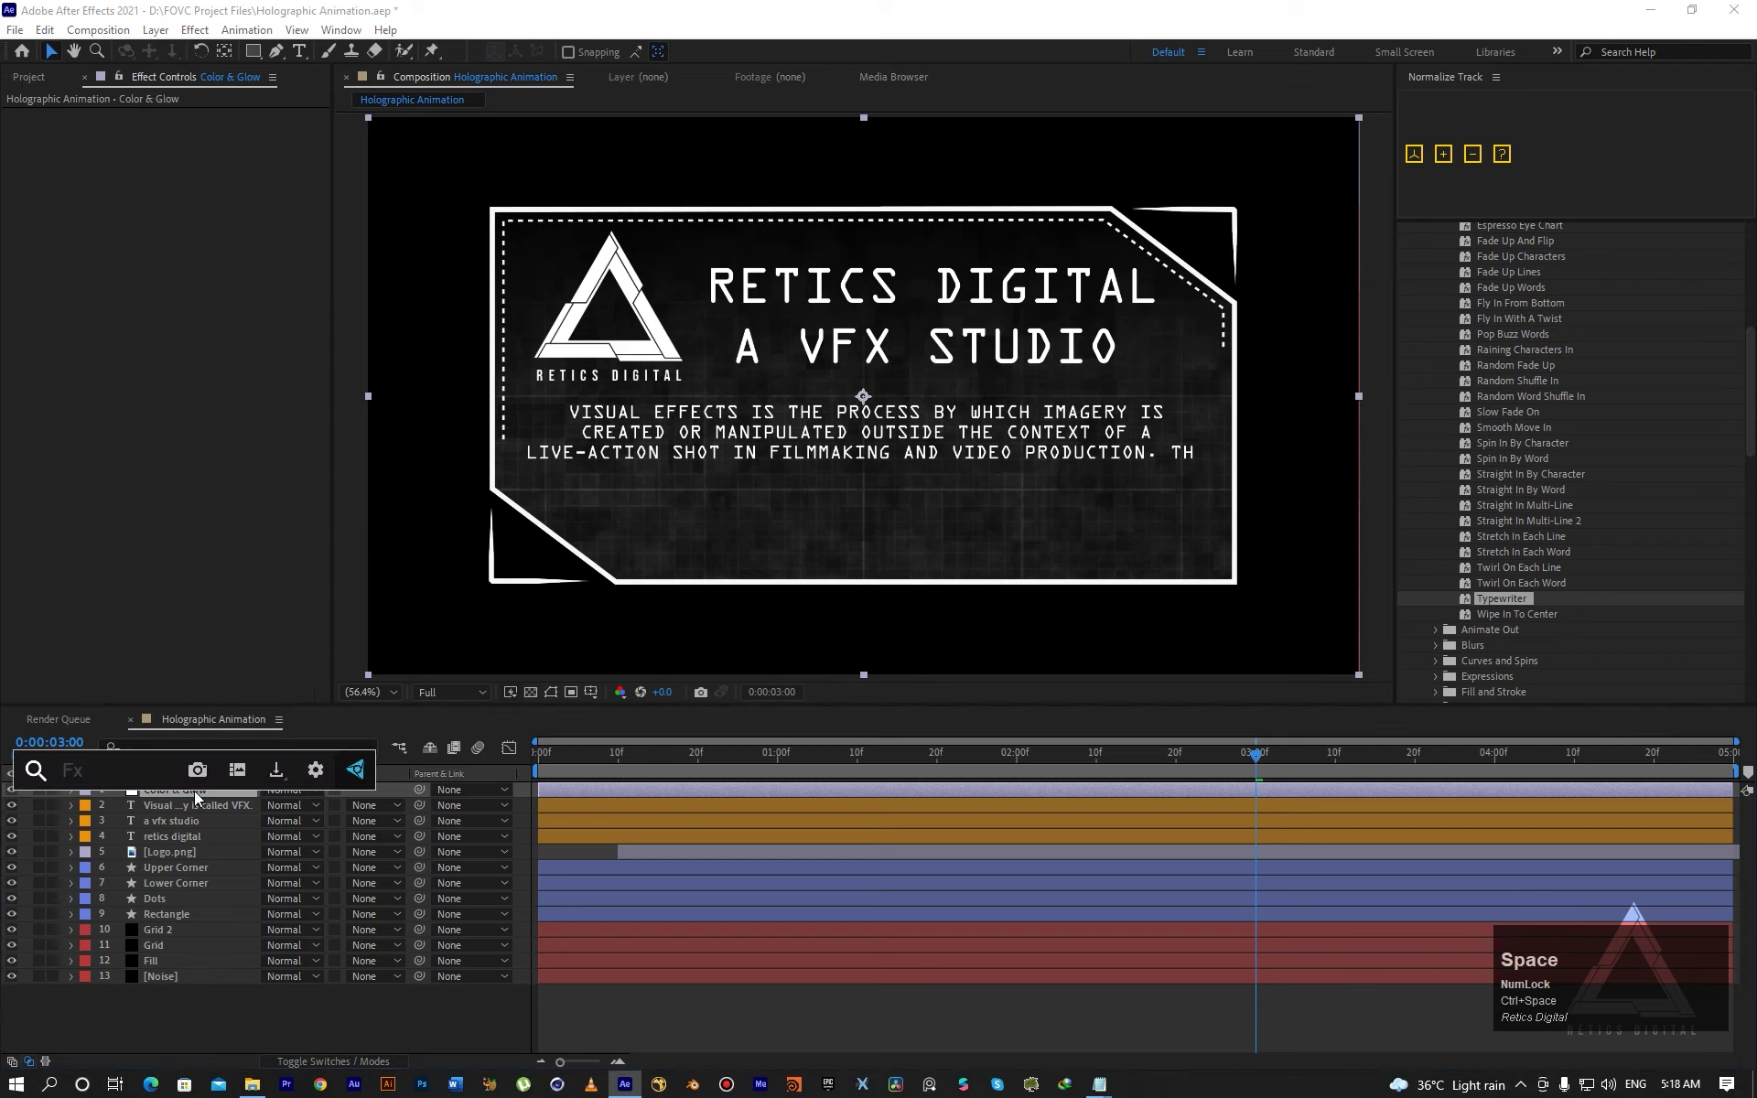
text(tin)
key(Return)
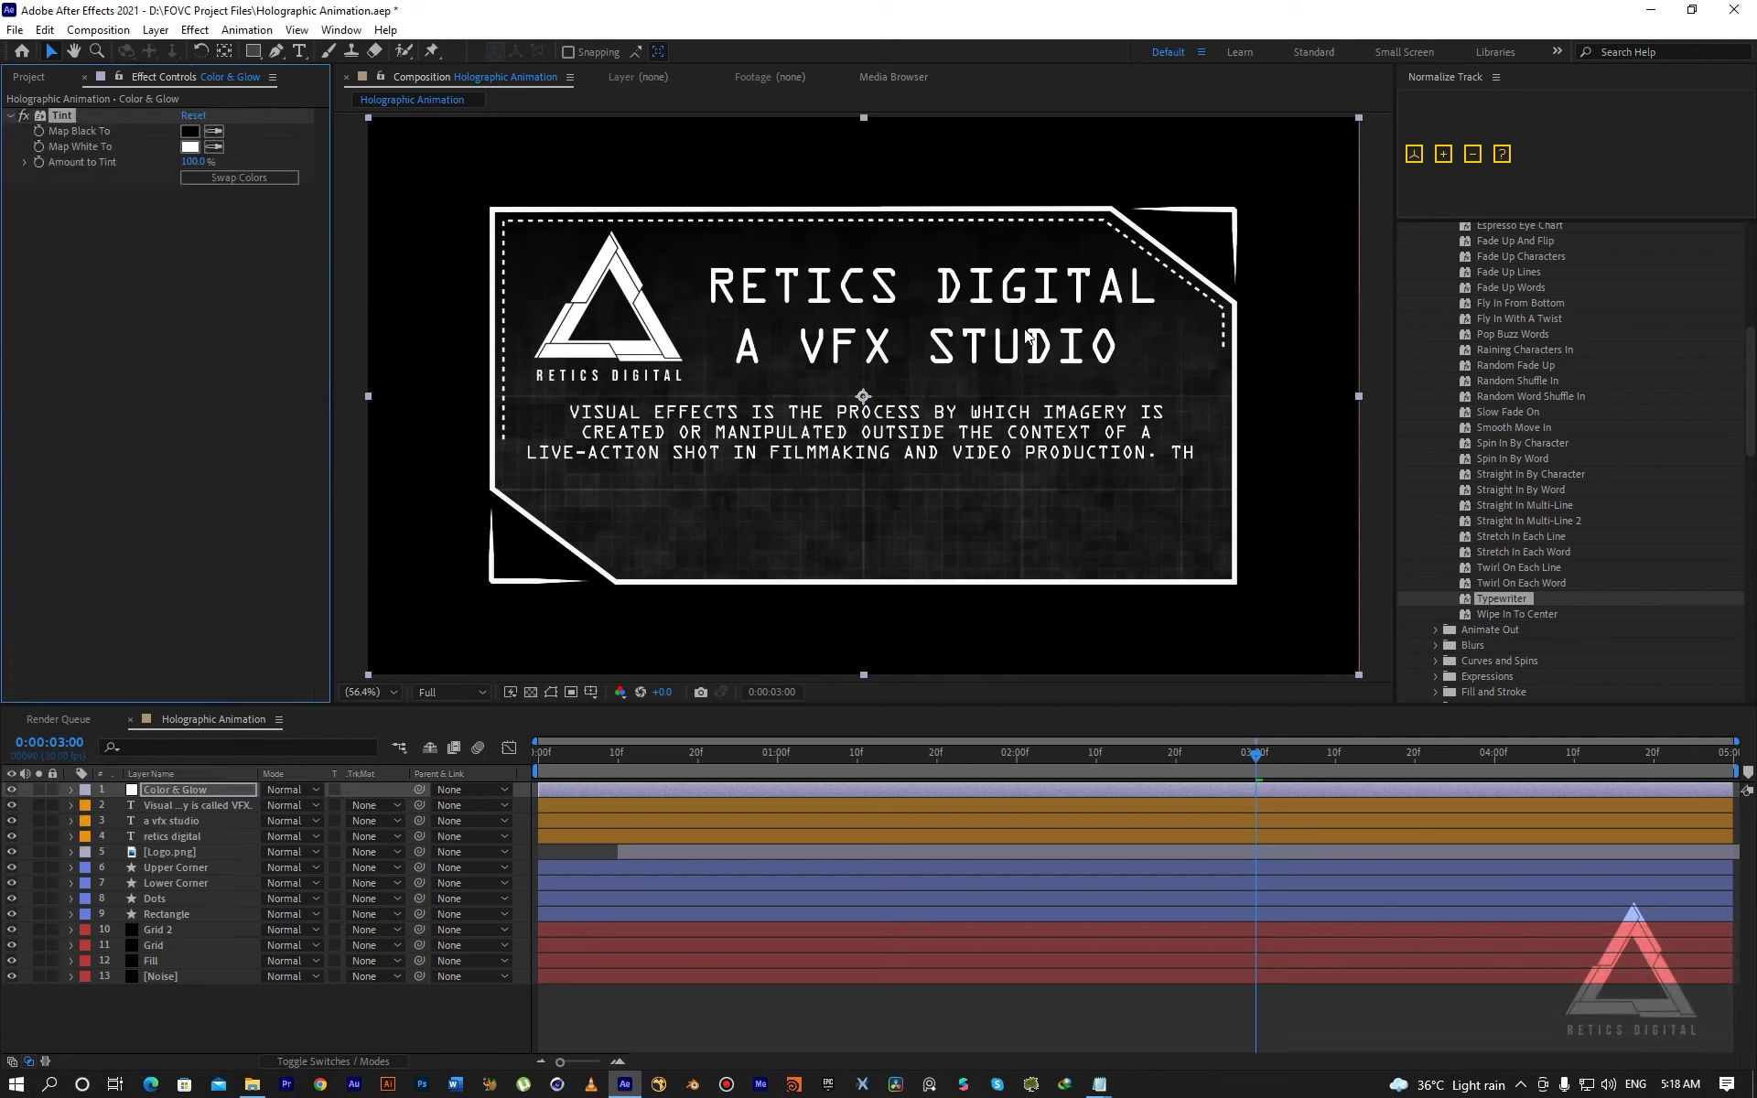
click(189, 147)
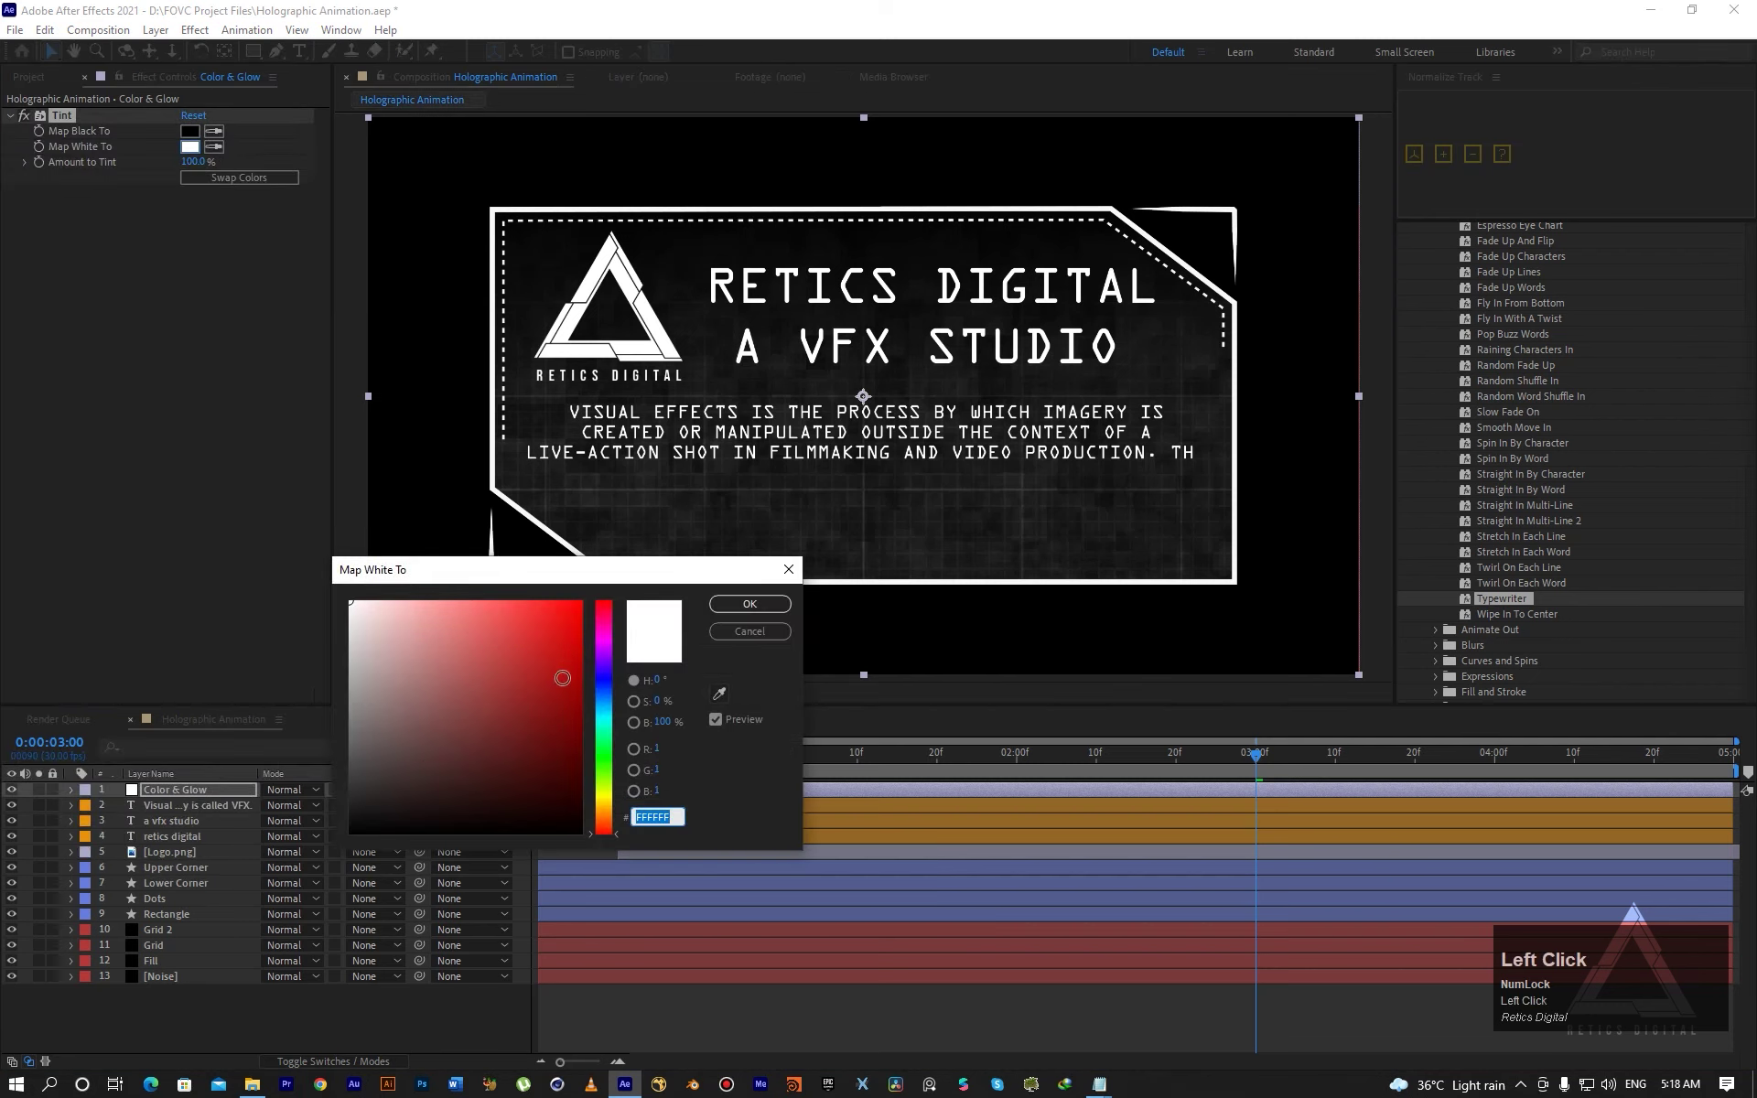
click(605, 723)
drag(567, 663, 530, 599)
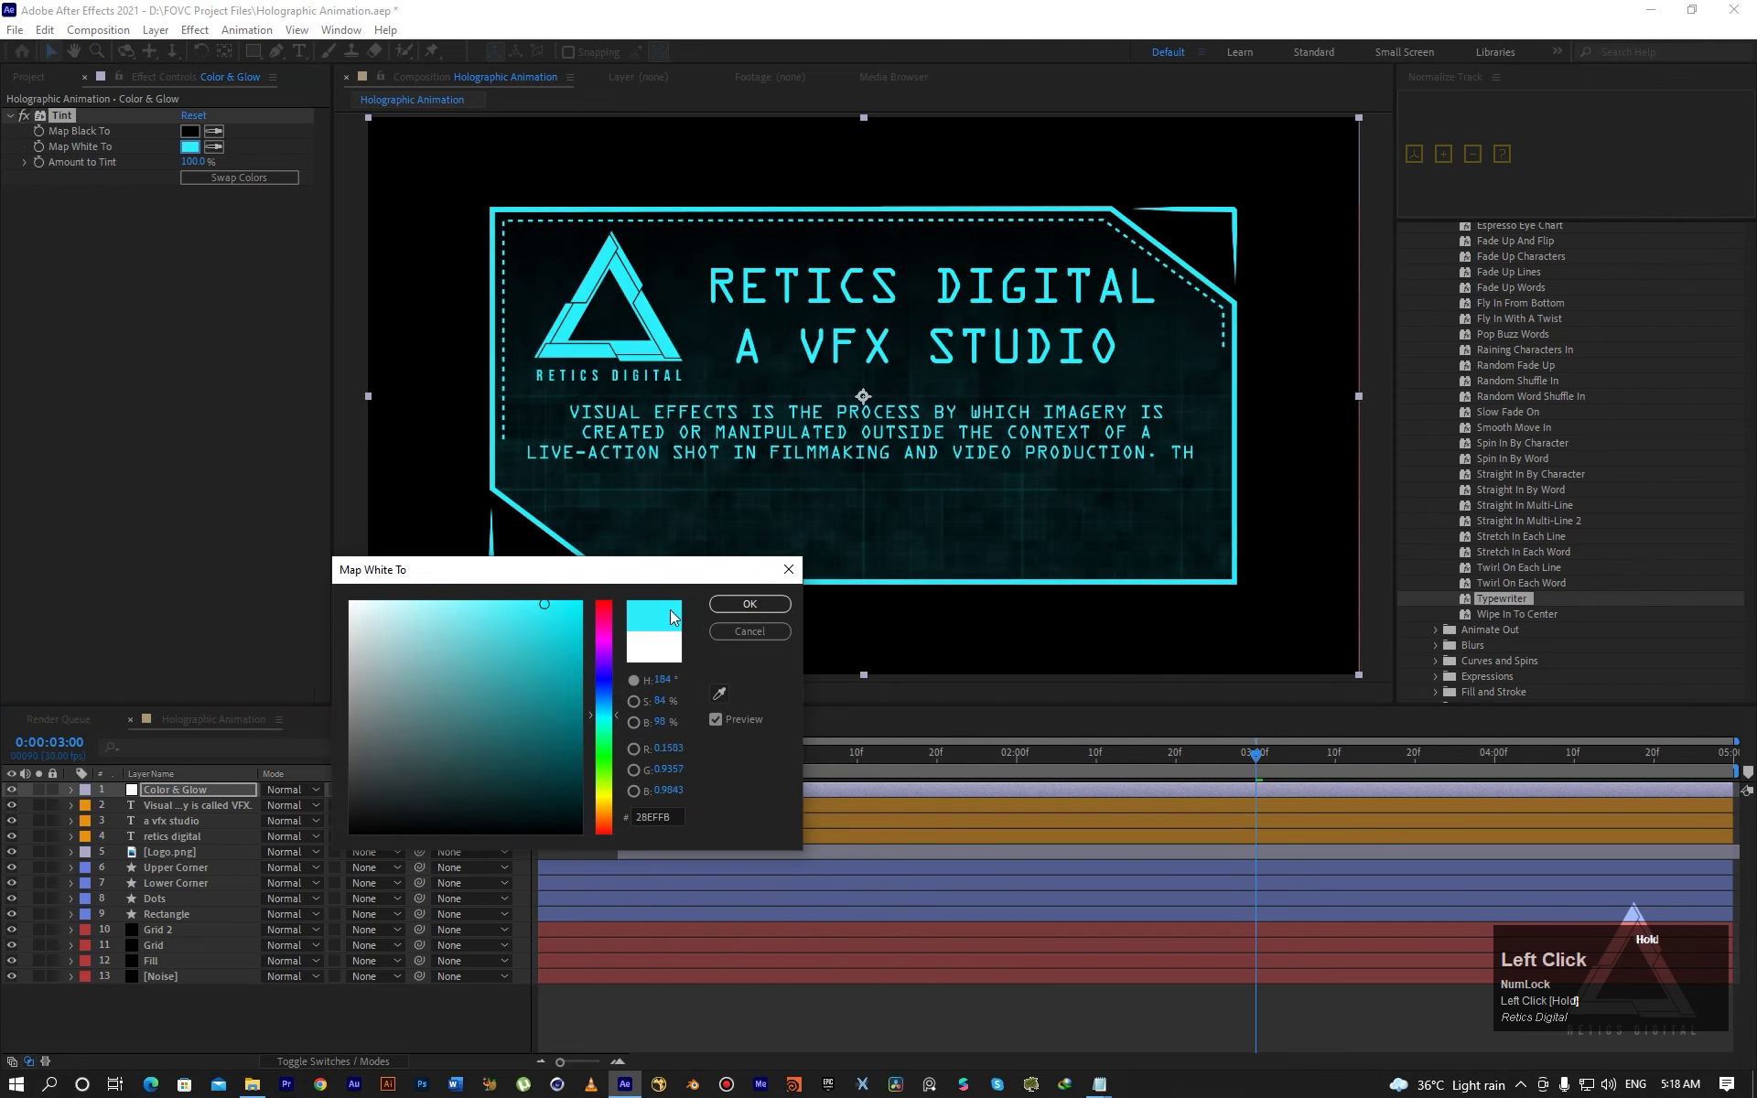
click(749, 604)
Add a Glow effect to the Color & Glow layer with threshold about 68.2%, radius 48 and intensity 0.2.
click(244, 793)
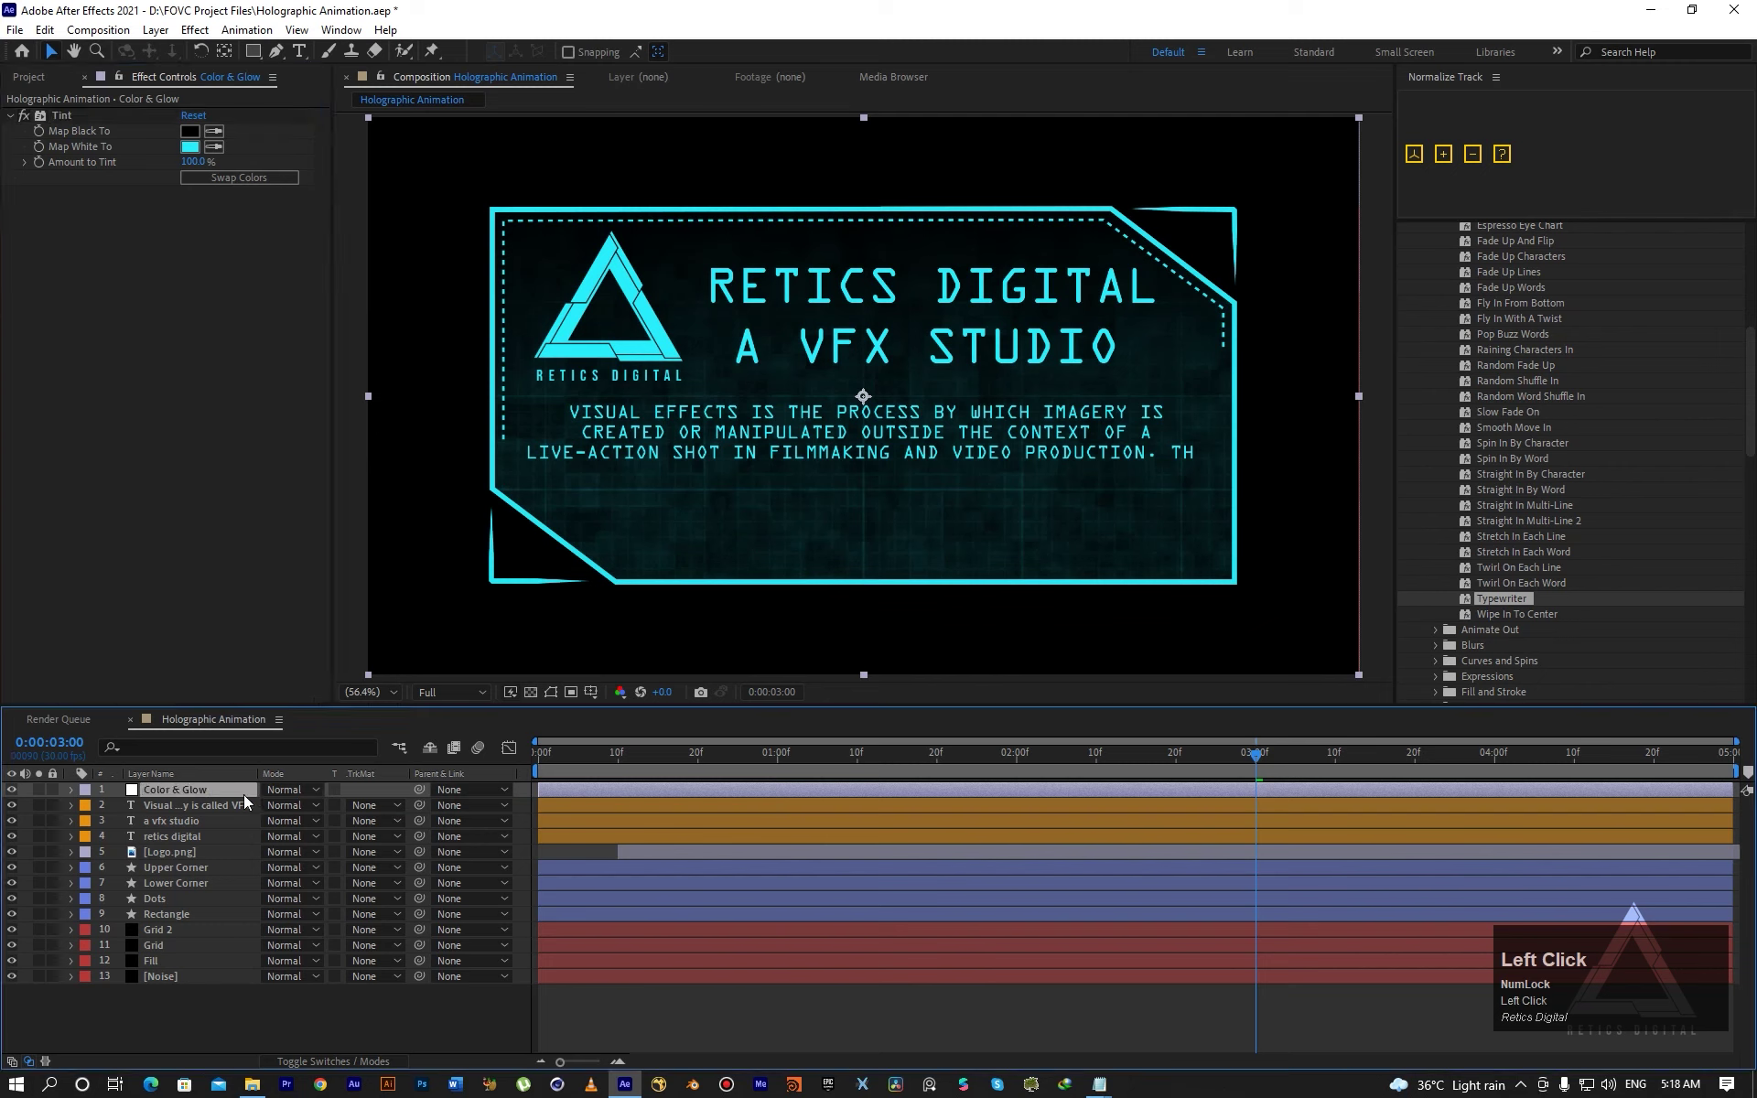
key(ctrl+space)
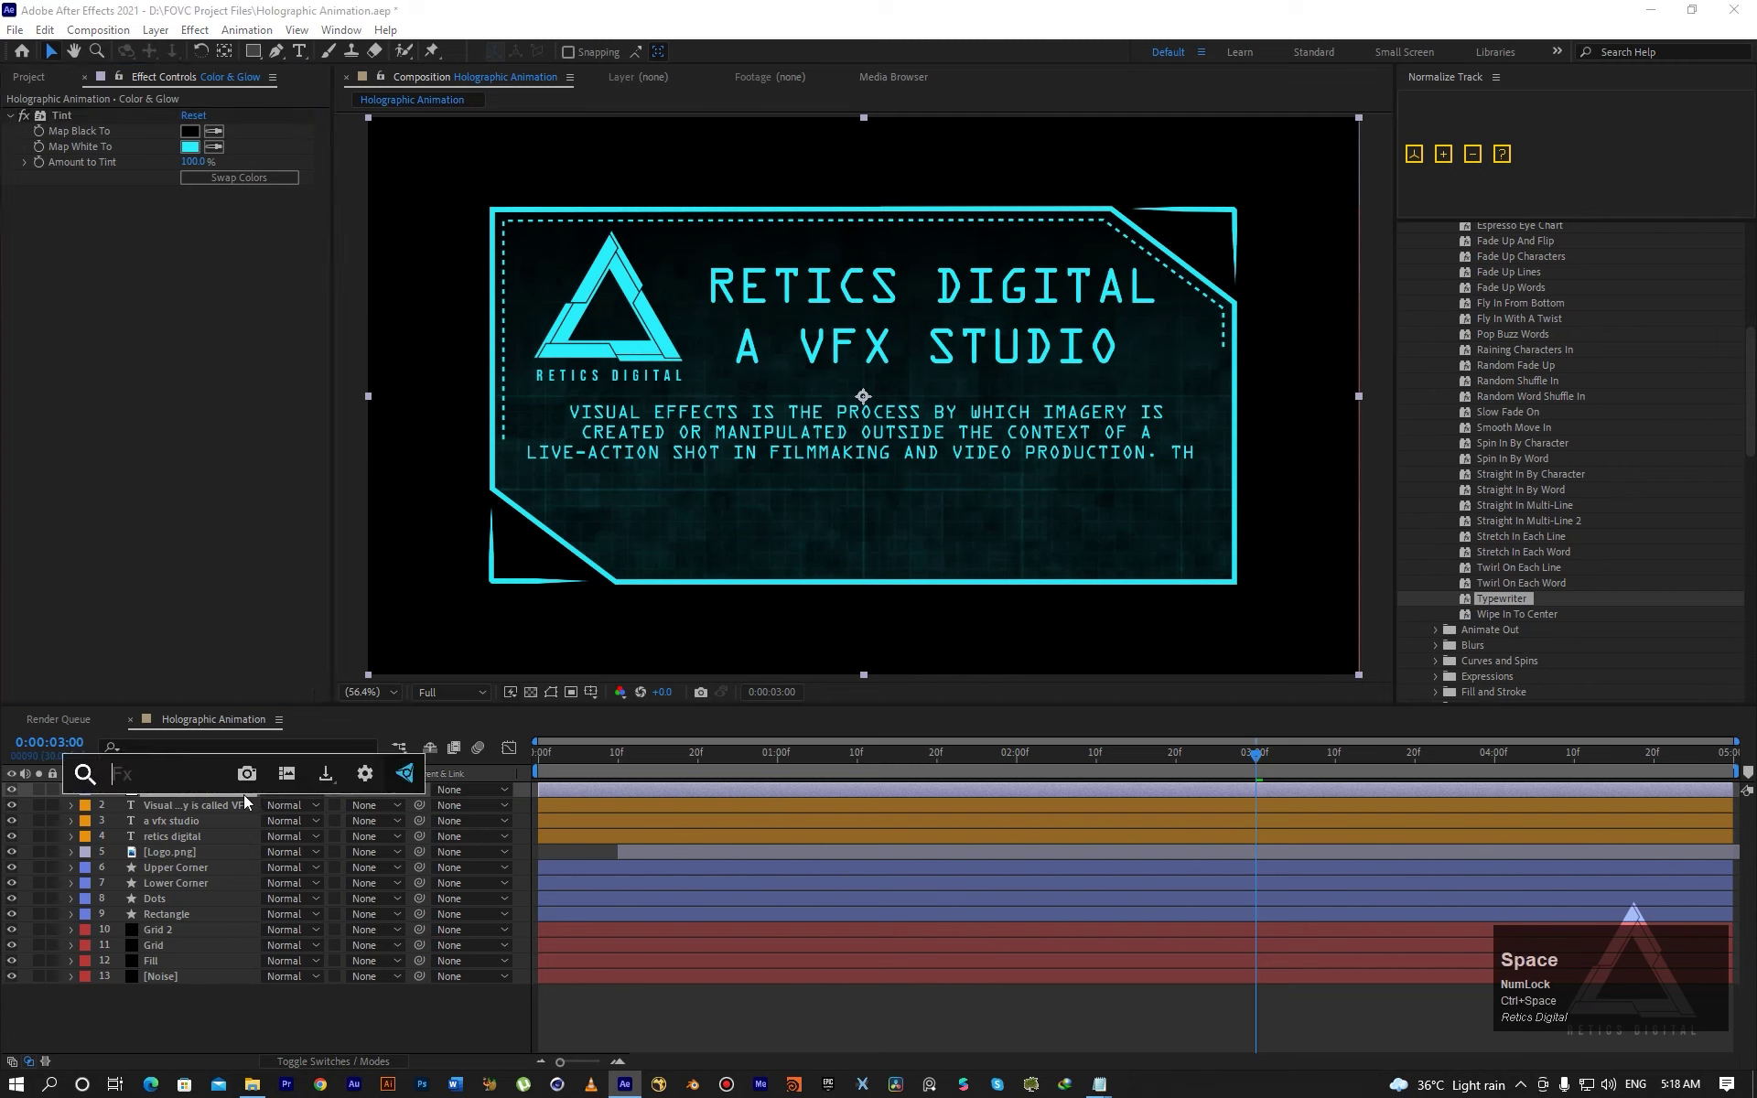
text(glo)
key(Return)
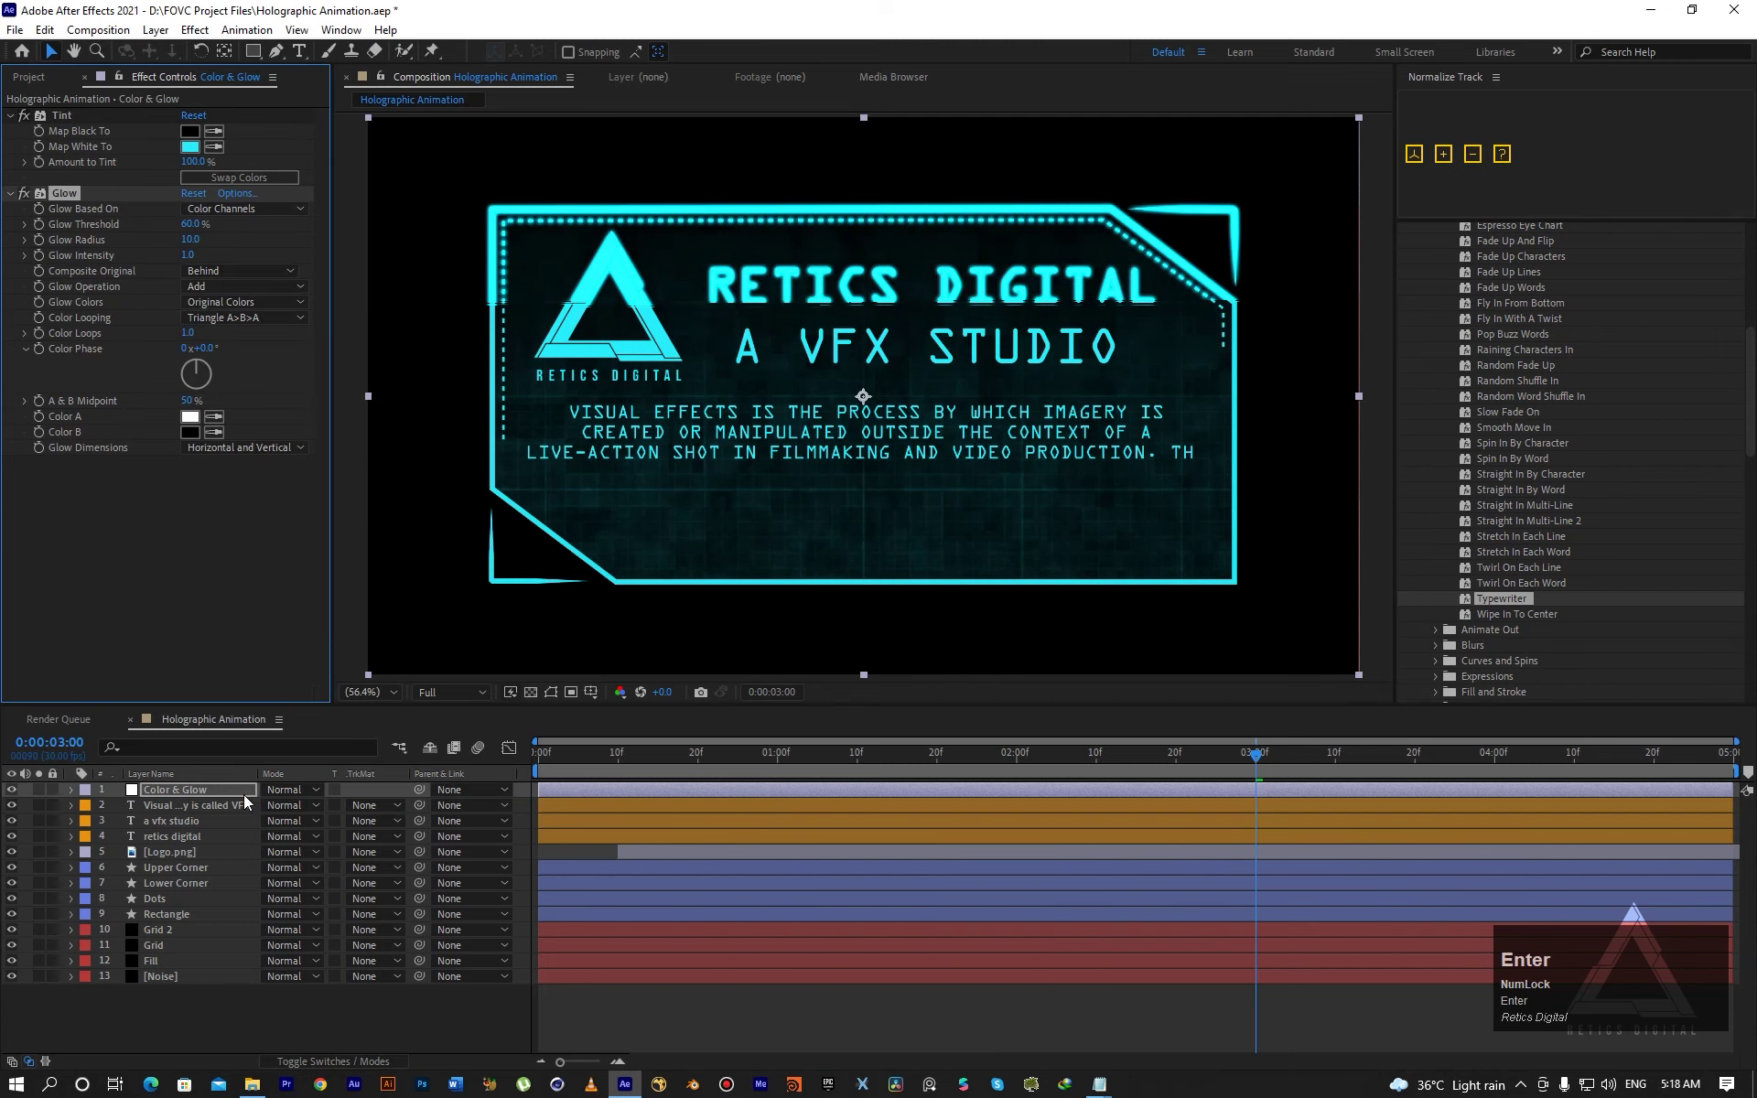
click(195, 29)
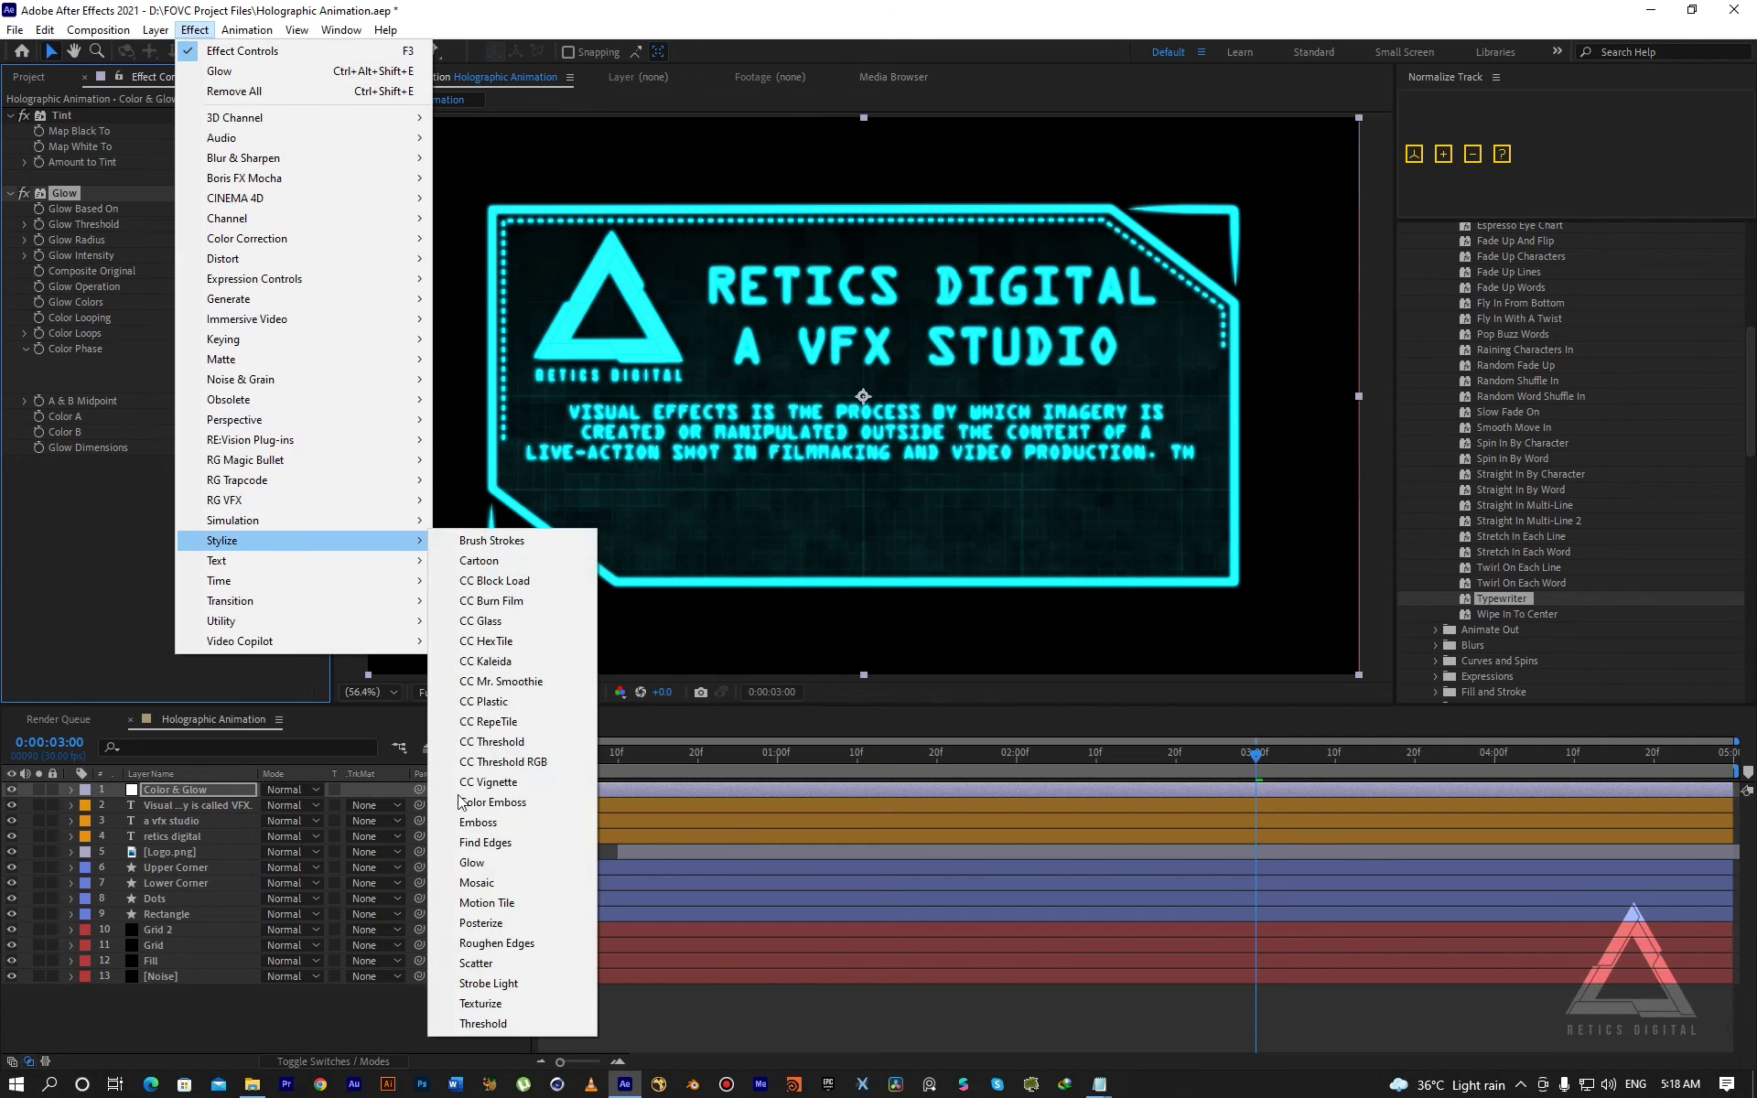
click(96, 469)
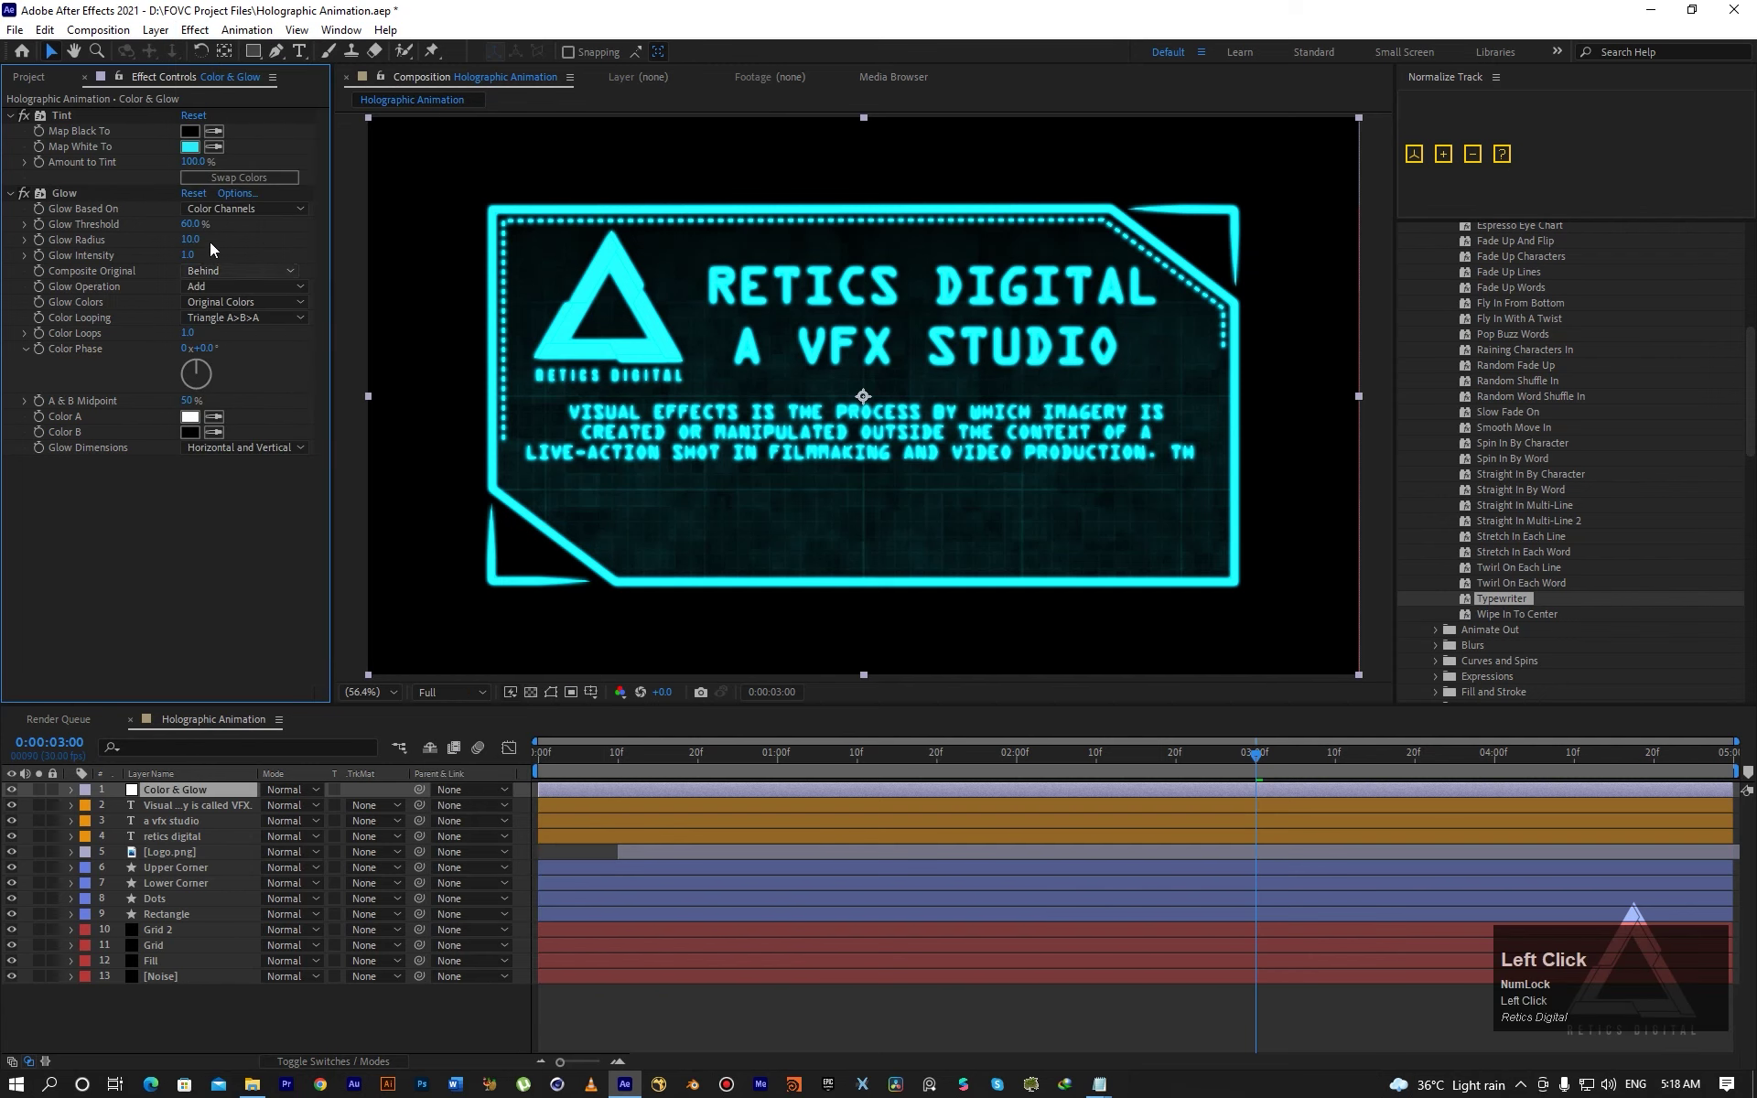
mouse_move(188, 255)
mouse_down()
mouse_move(217, 237)
mouse_move(190, 240)
mouse_up()
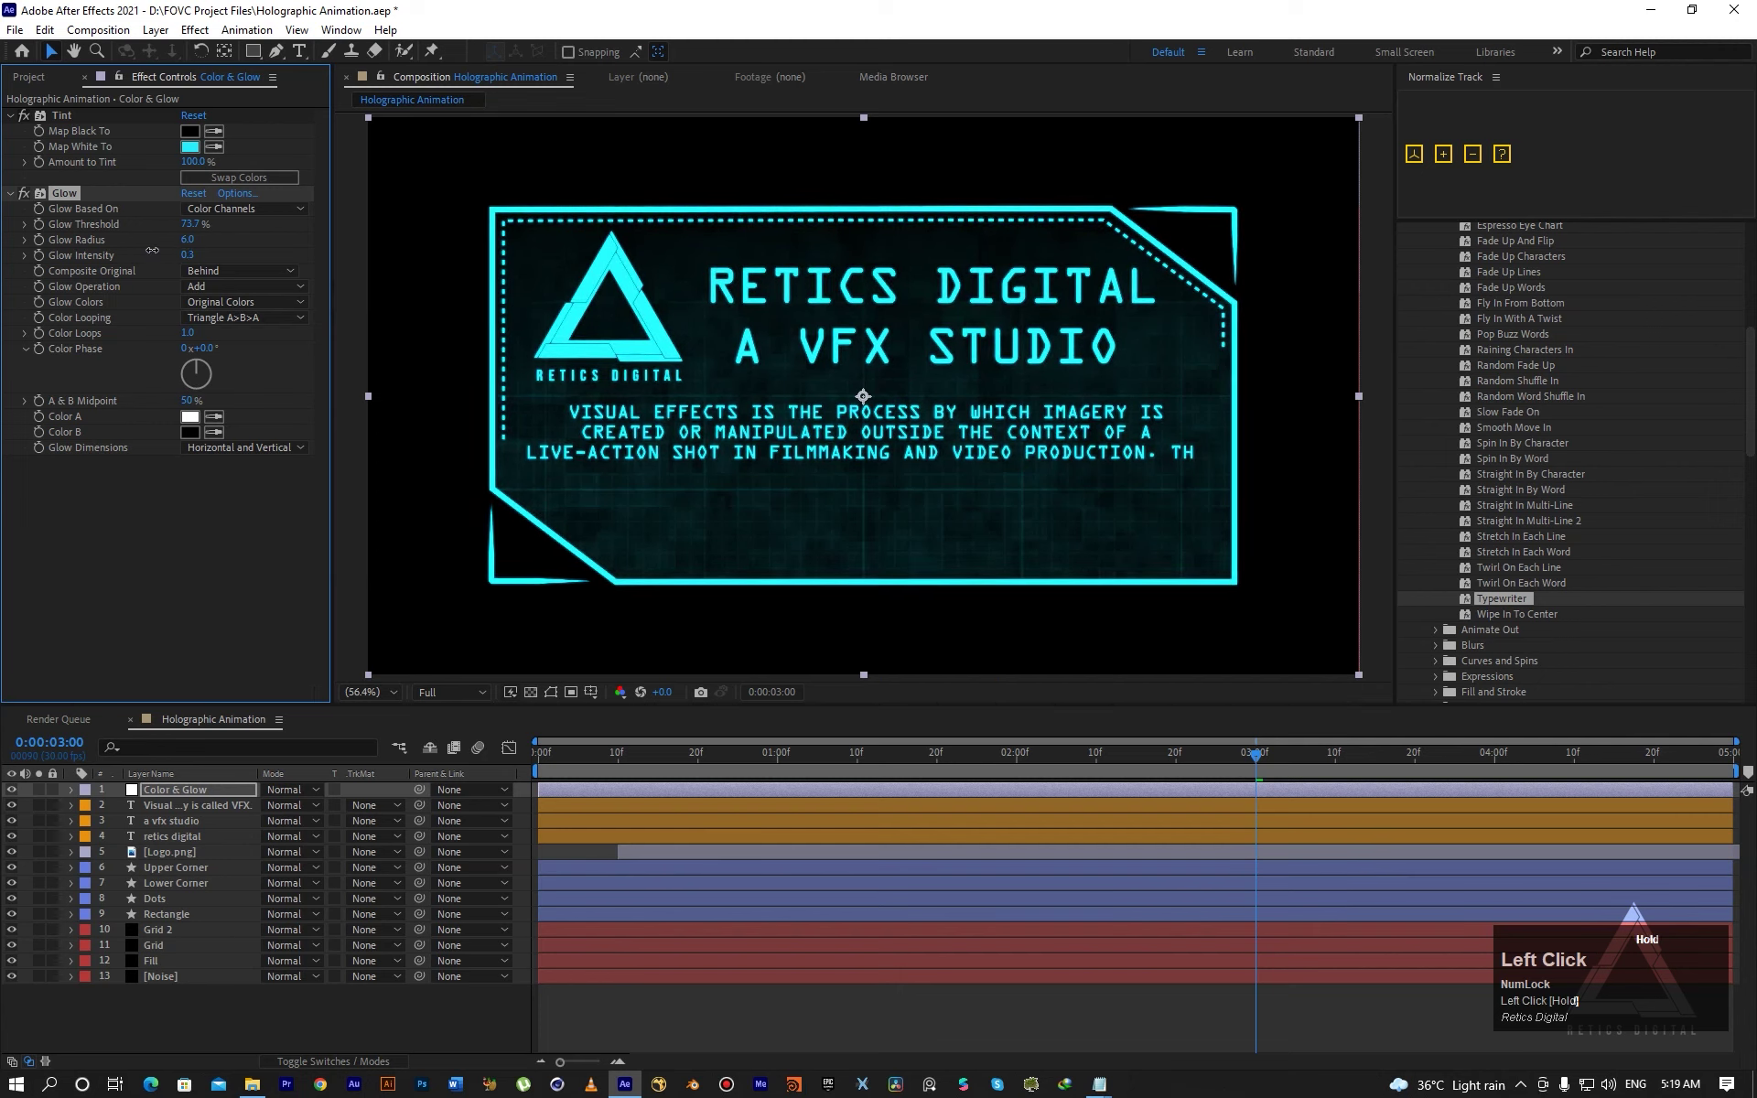
drag(144, 249, 237, 241)
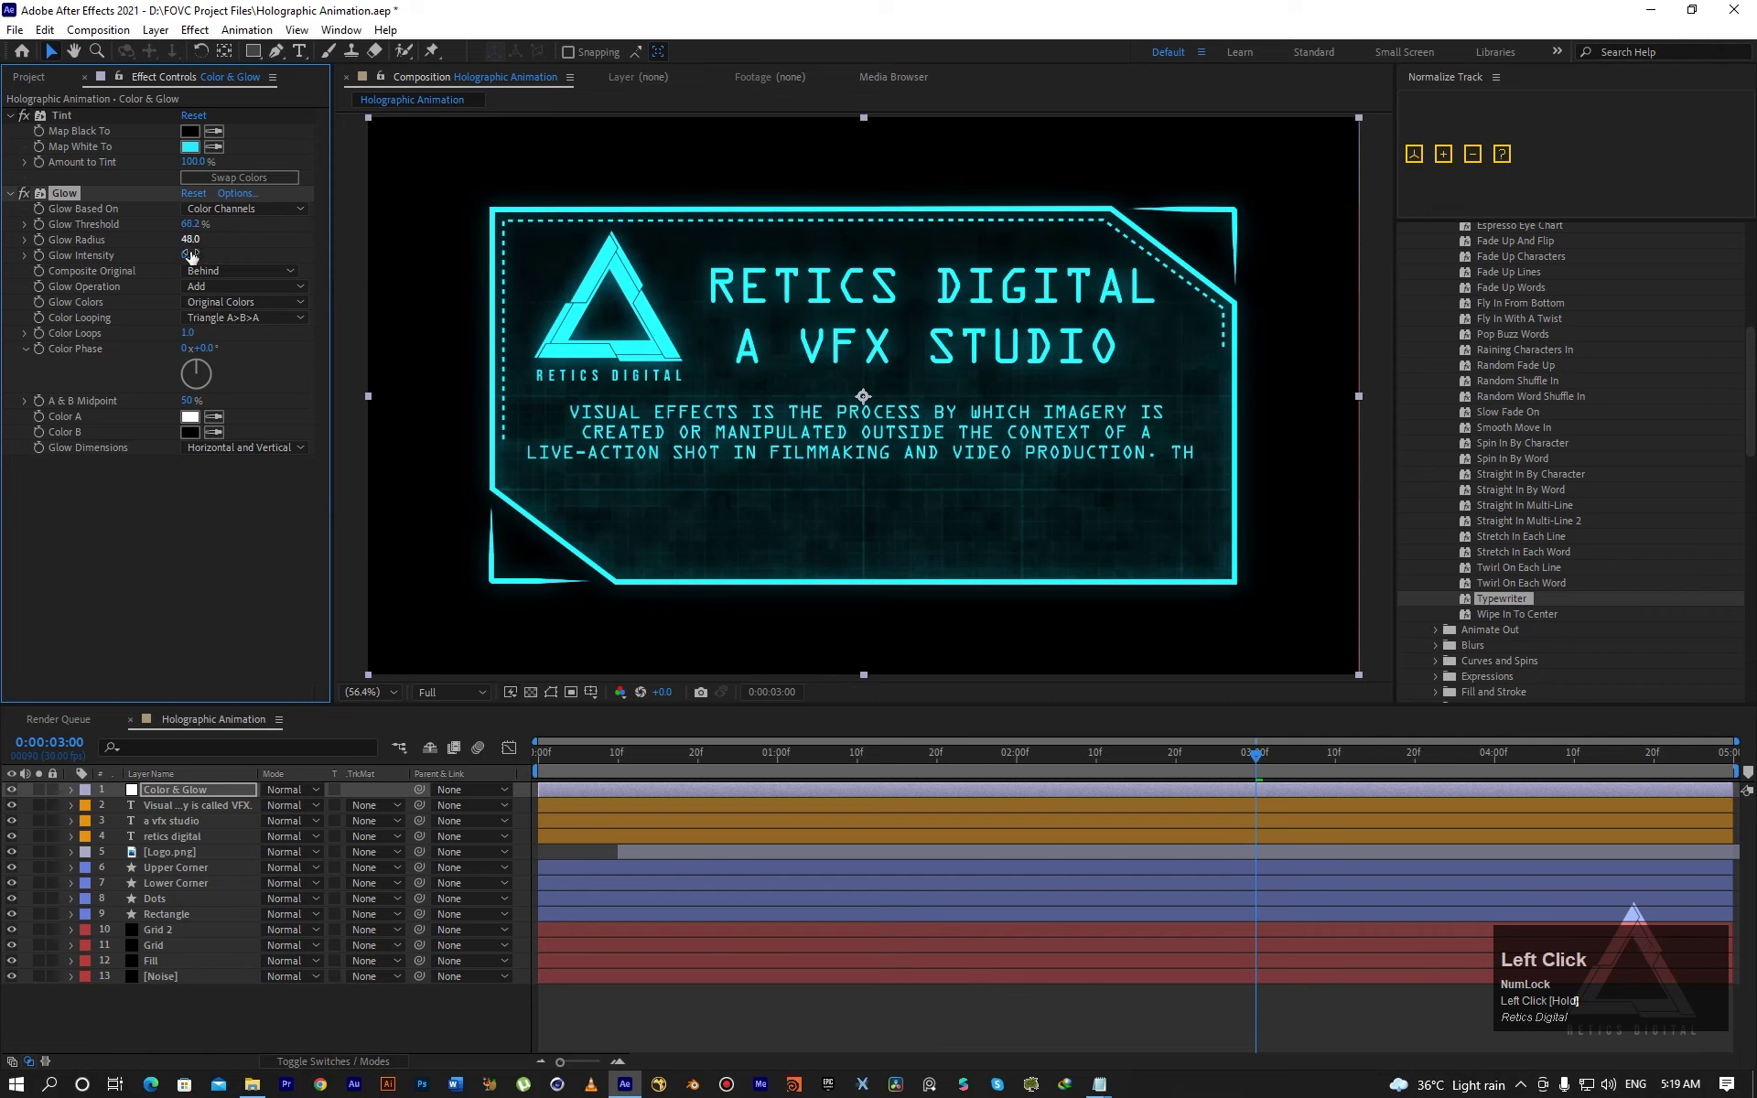
Duplicate the Glow effect, set the copy's radius to 325, and compare the panel with the Color & Glow layer hidden and shown.
ctrl+click(86, 211)
key(ctrl+d)
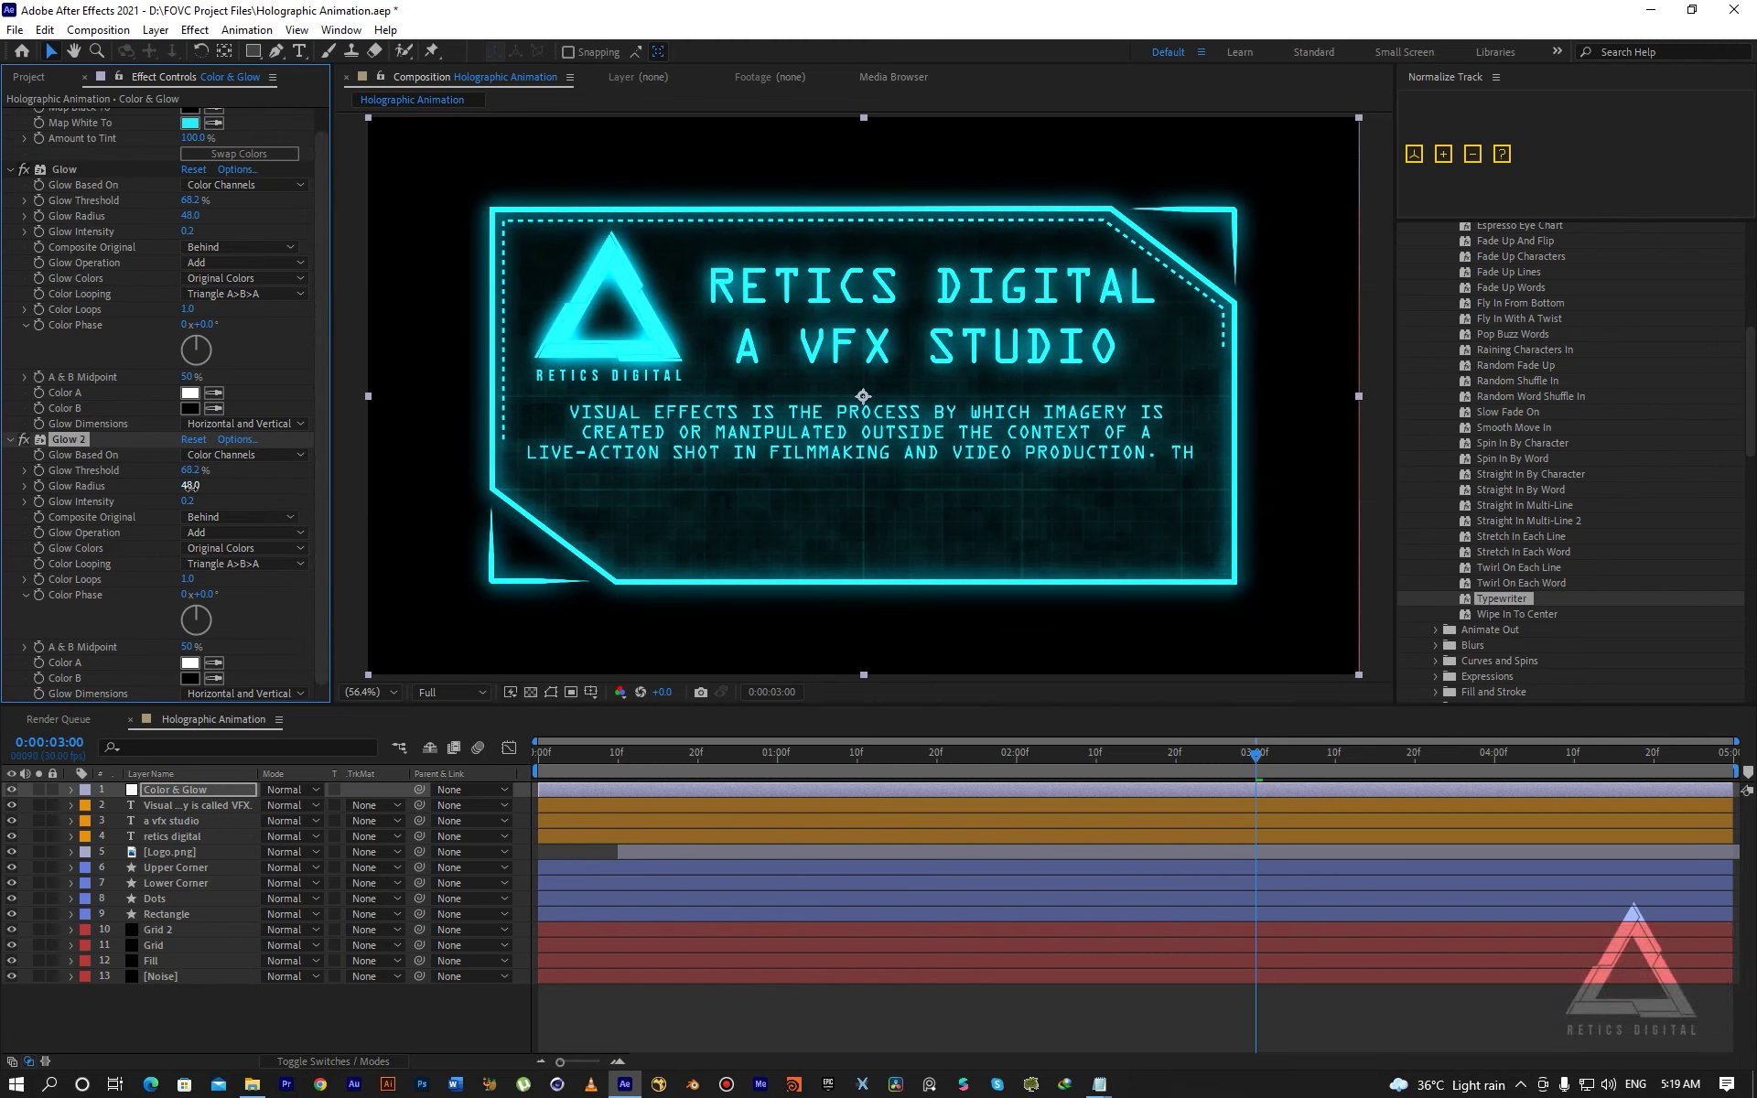
drag(190, 487, 439, 483)
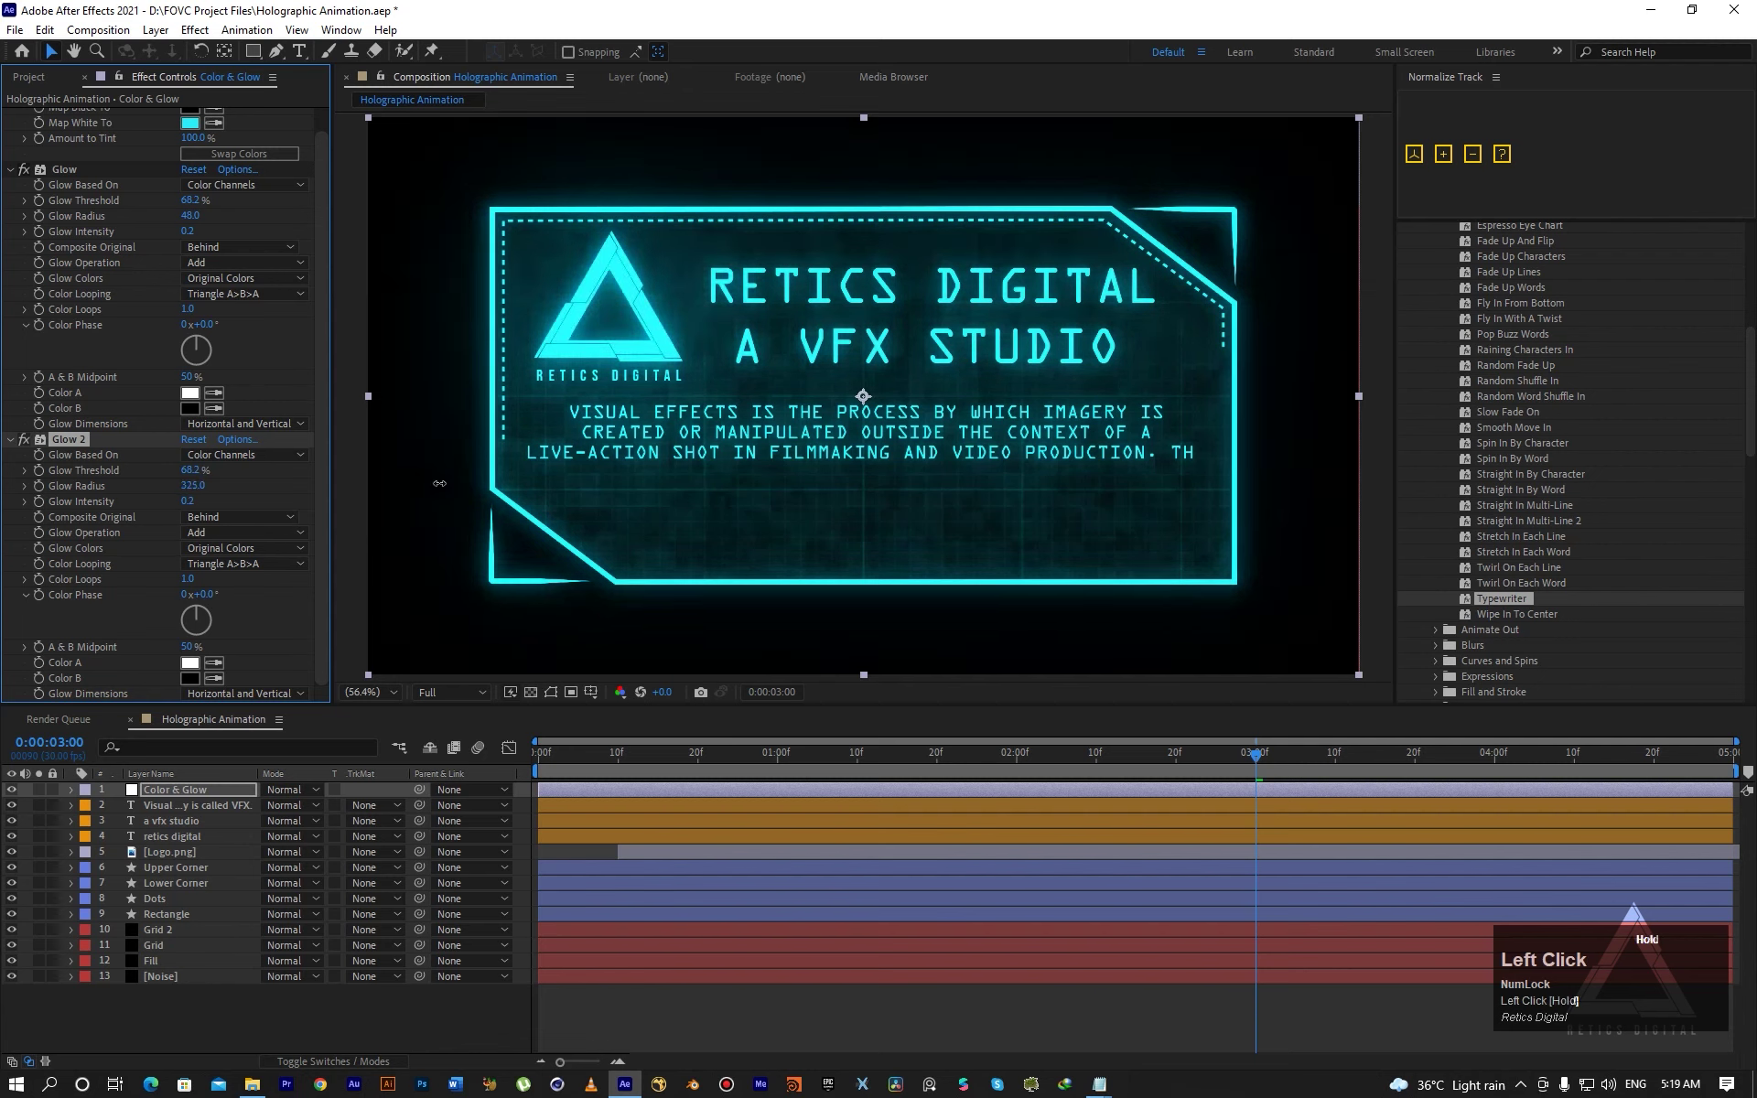
click(13, 791)
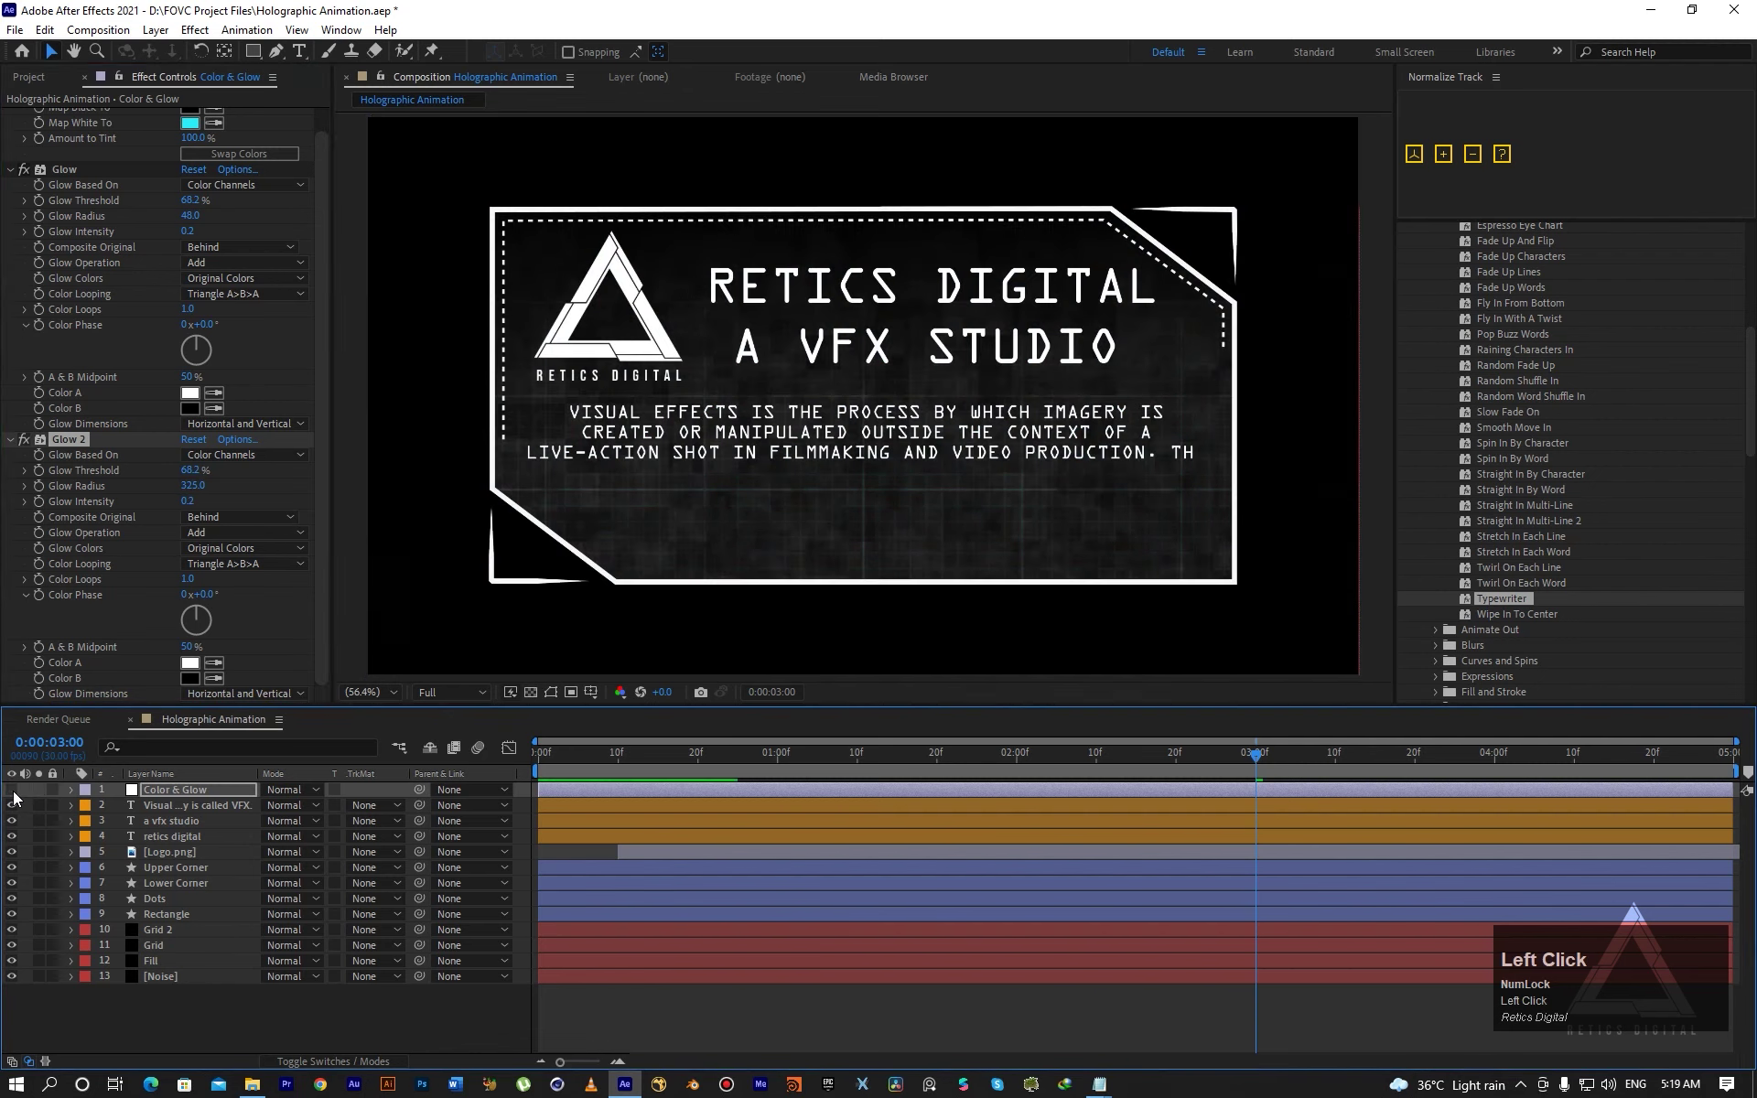
click(13, 792)
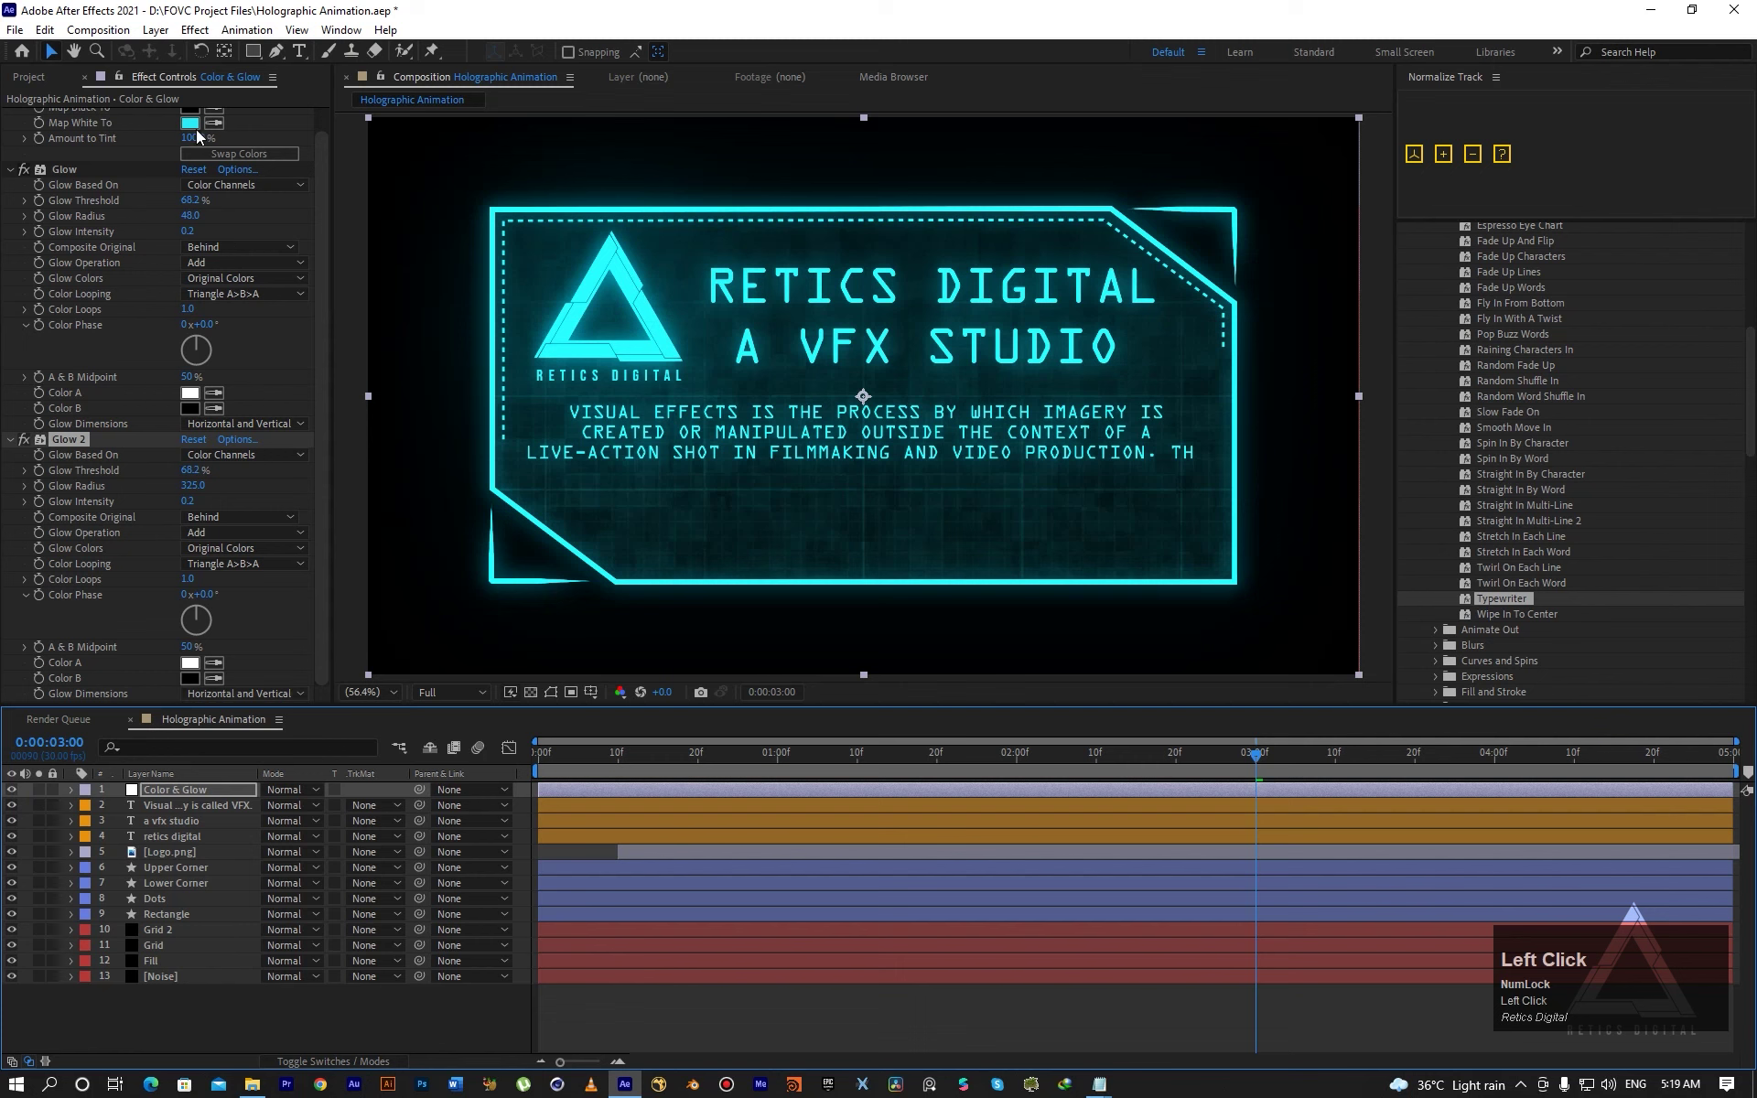
Change the Tint effect's Map White To color to golden yellow FFC600.
click(190, 123)
drag(558, 632, 582, 602)
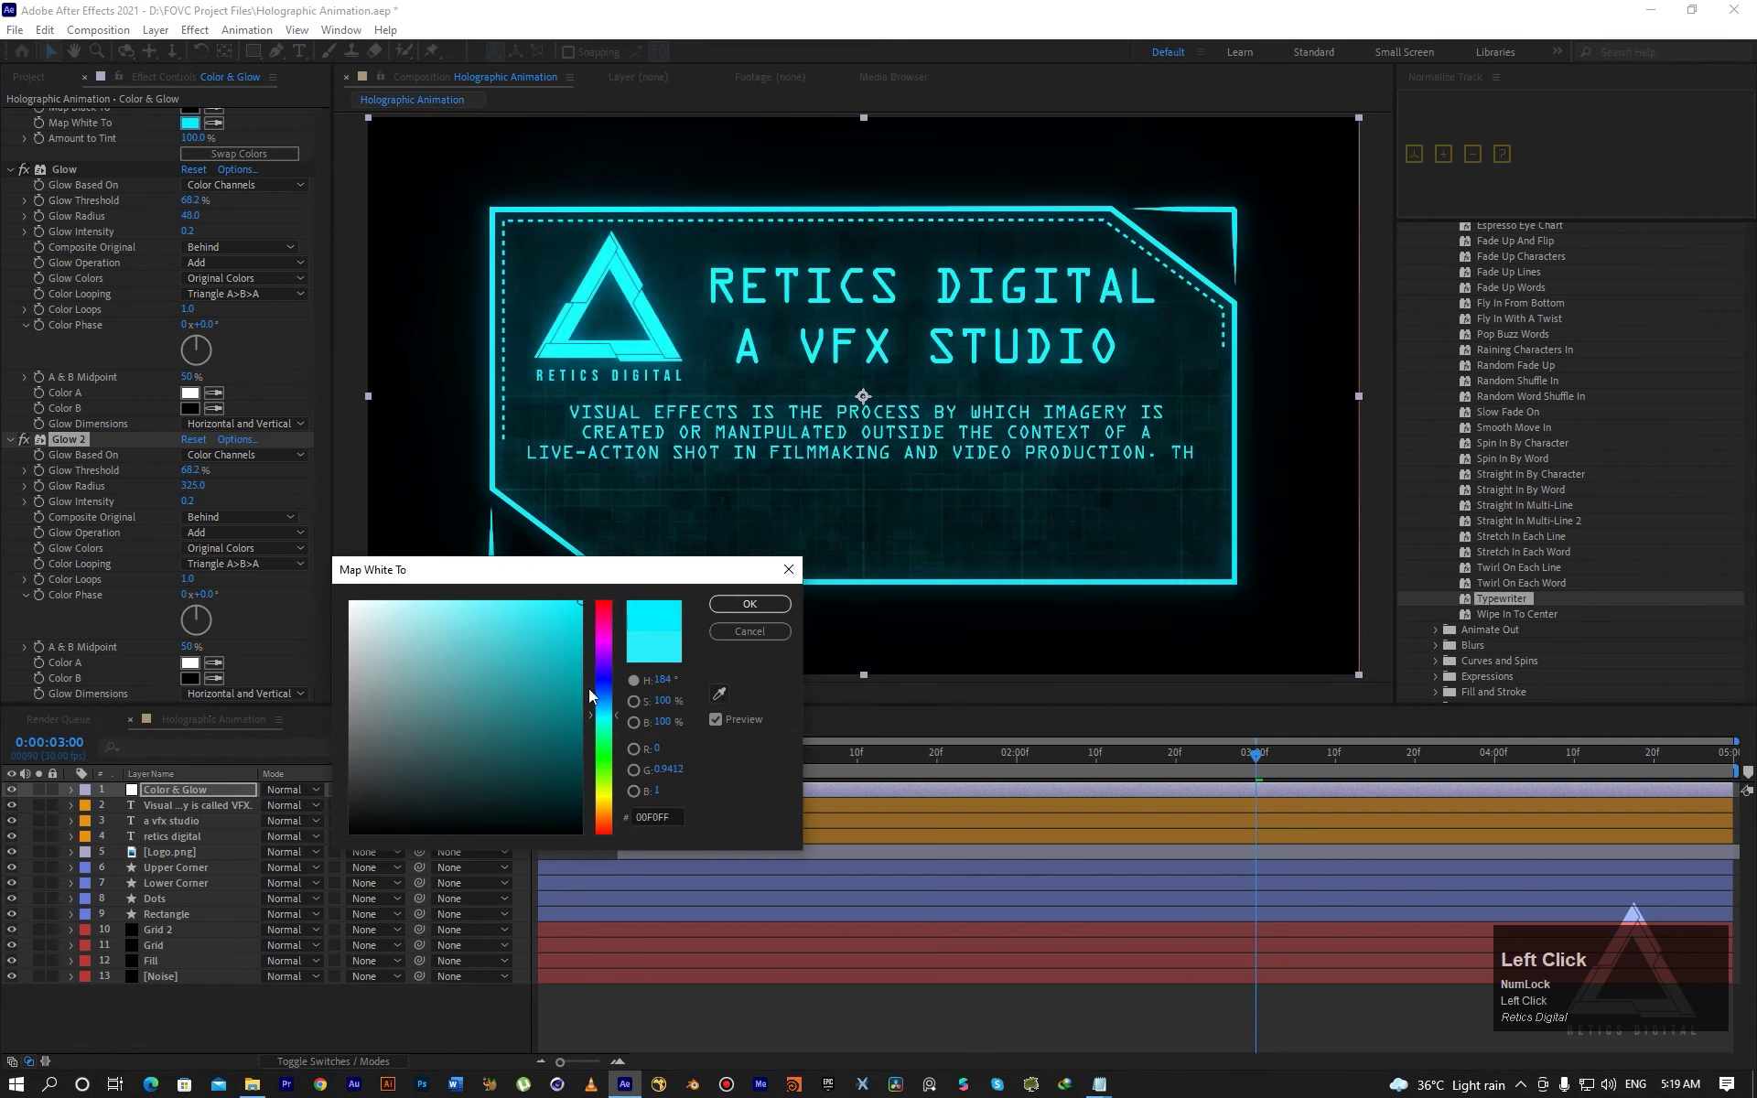
drag(602, 749, 608, 804)
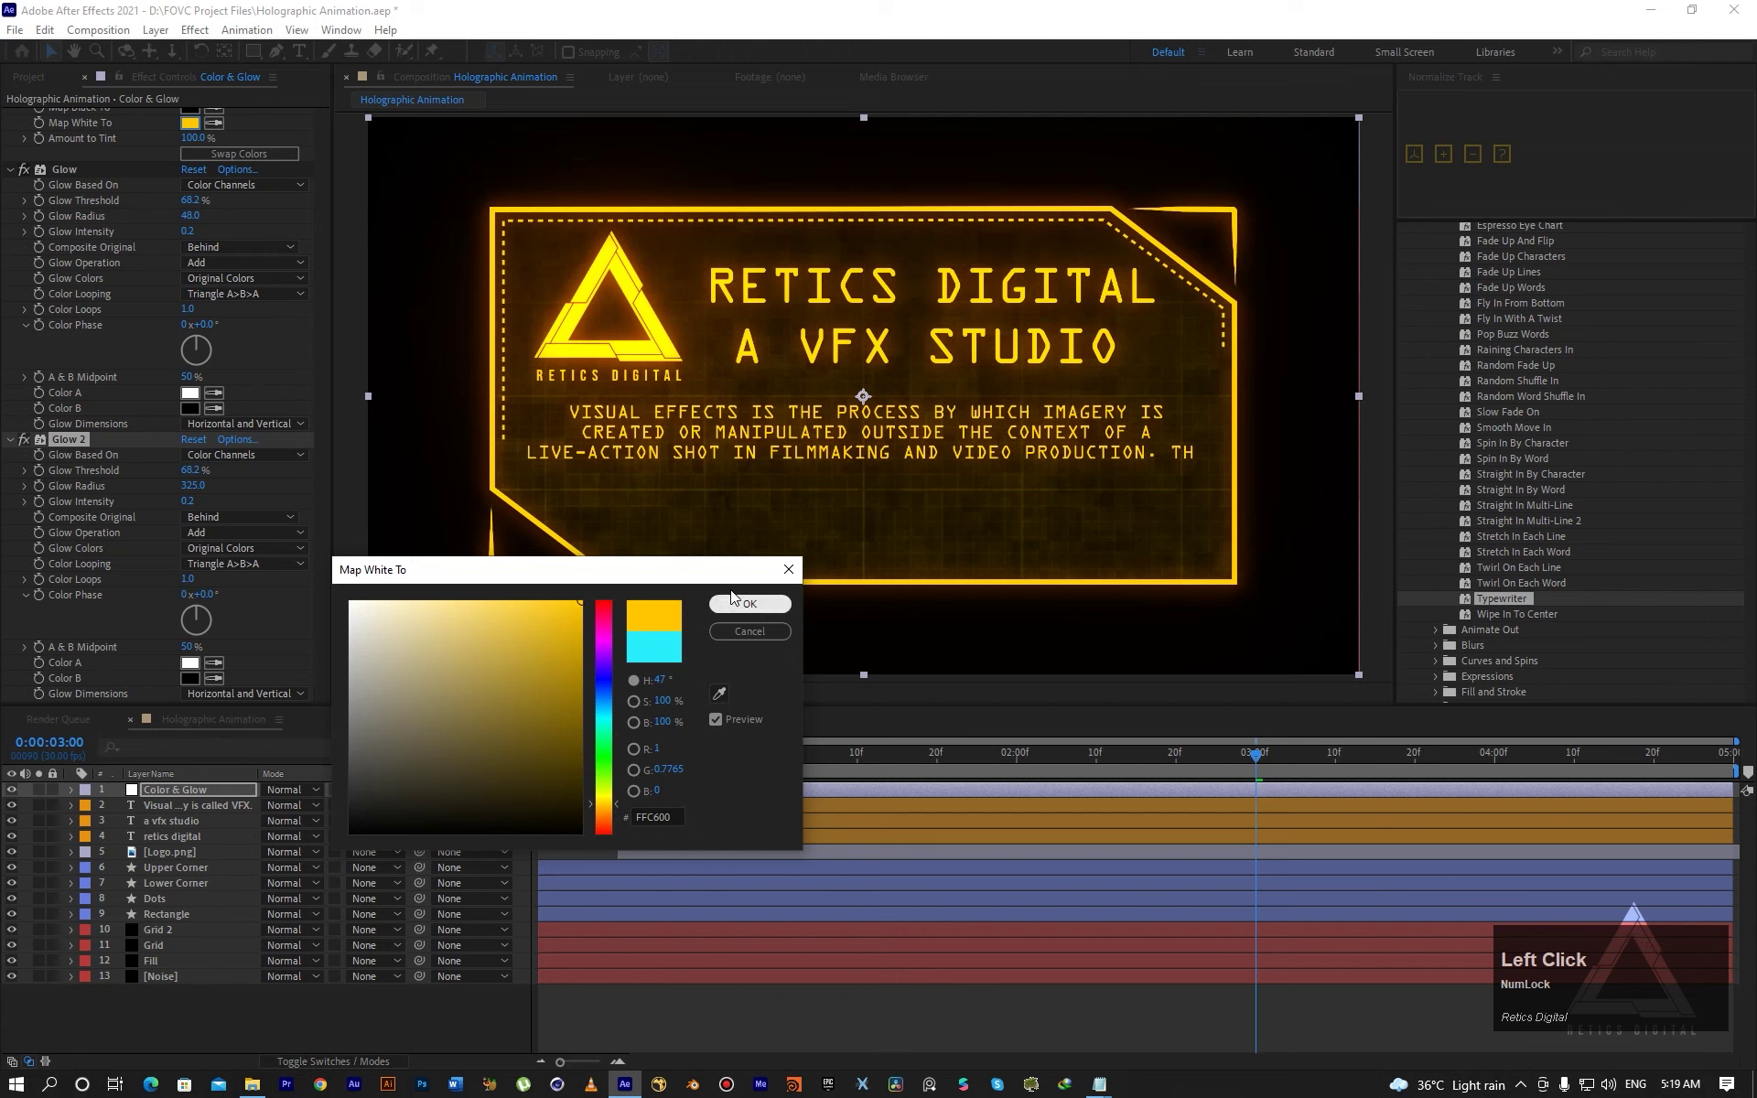
click(749, 604)
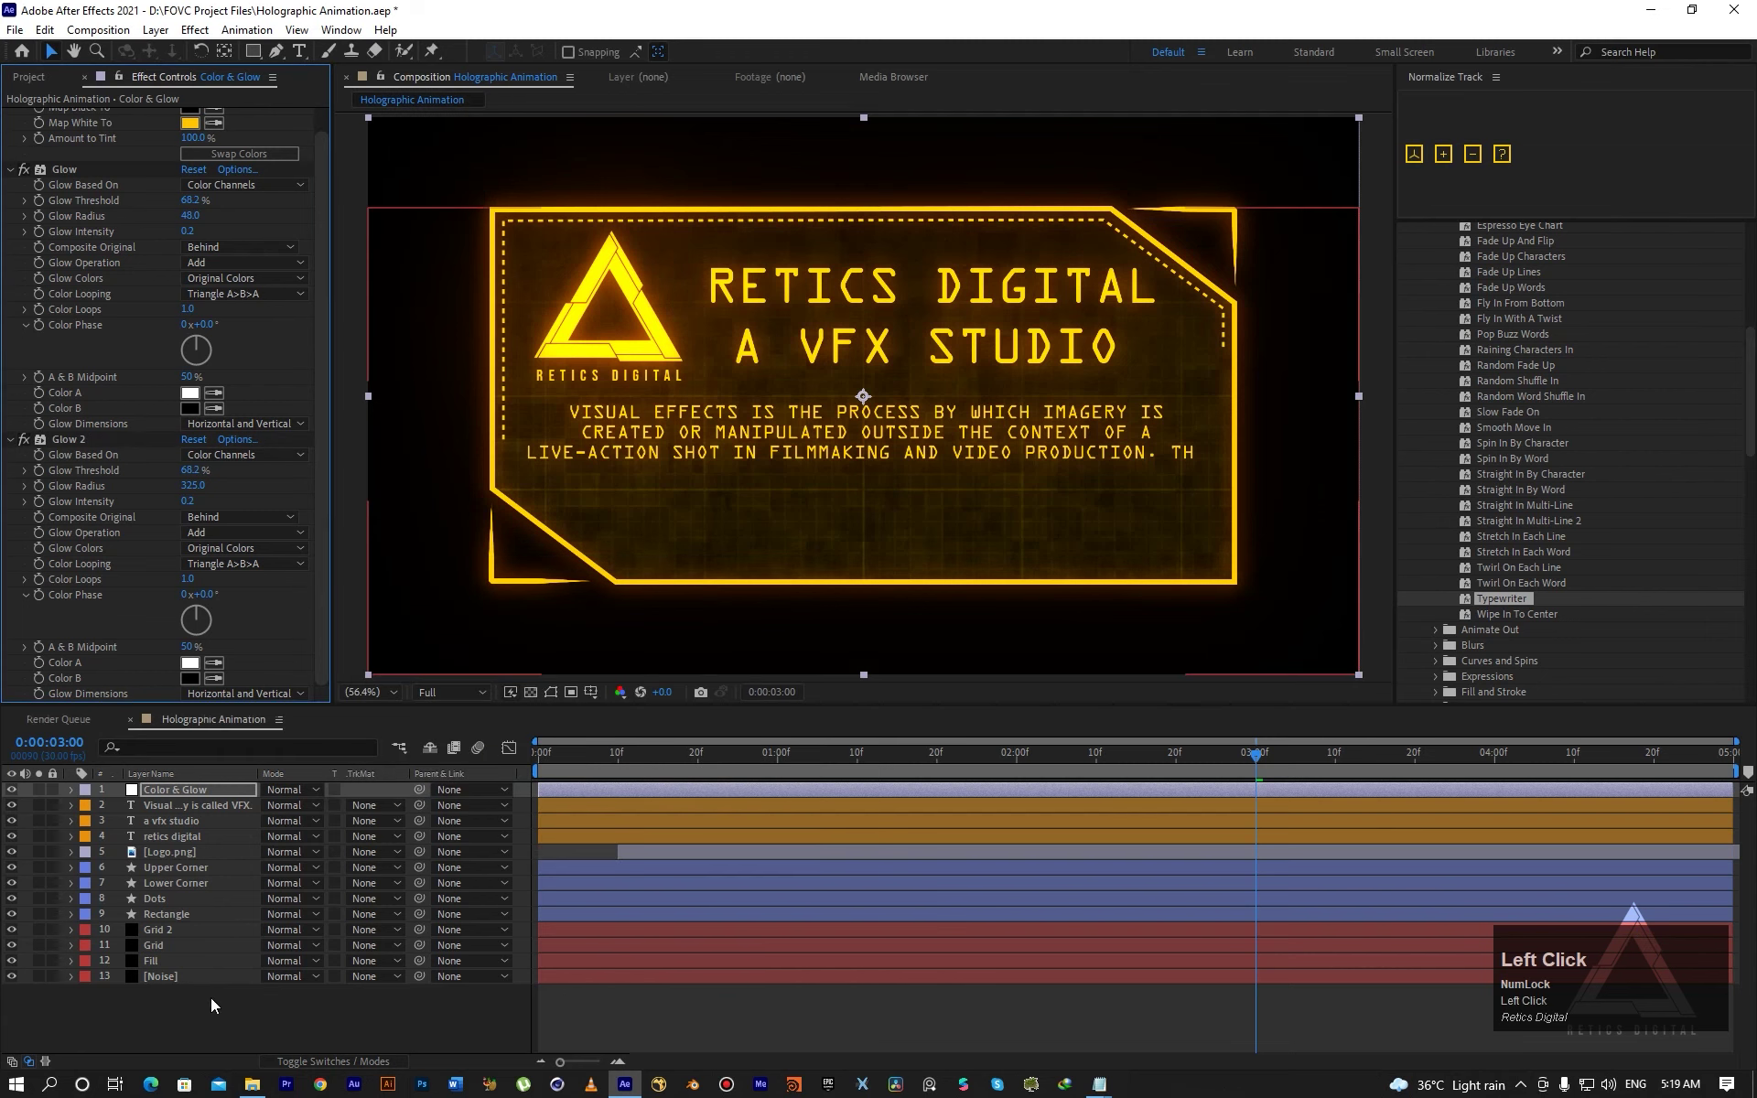
Add another adjustment layer on top of the layer stack and rename it Distortion.
right_click(212, 1023)
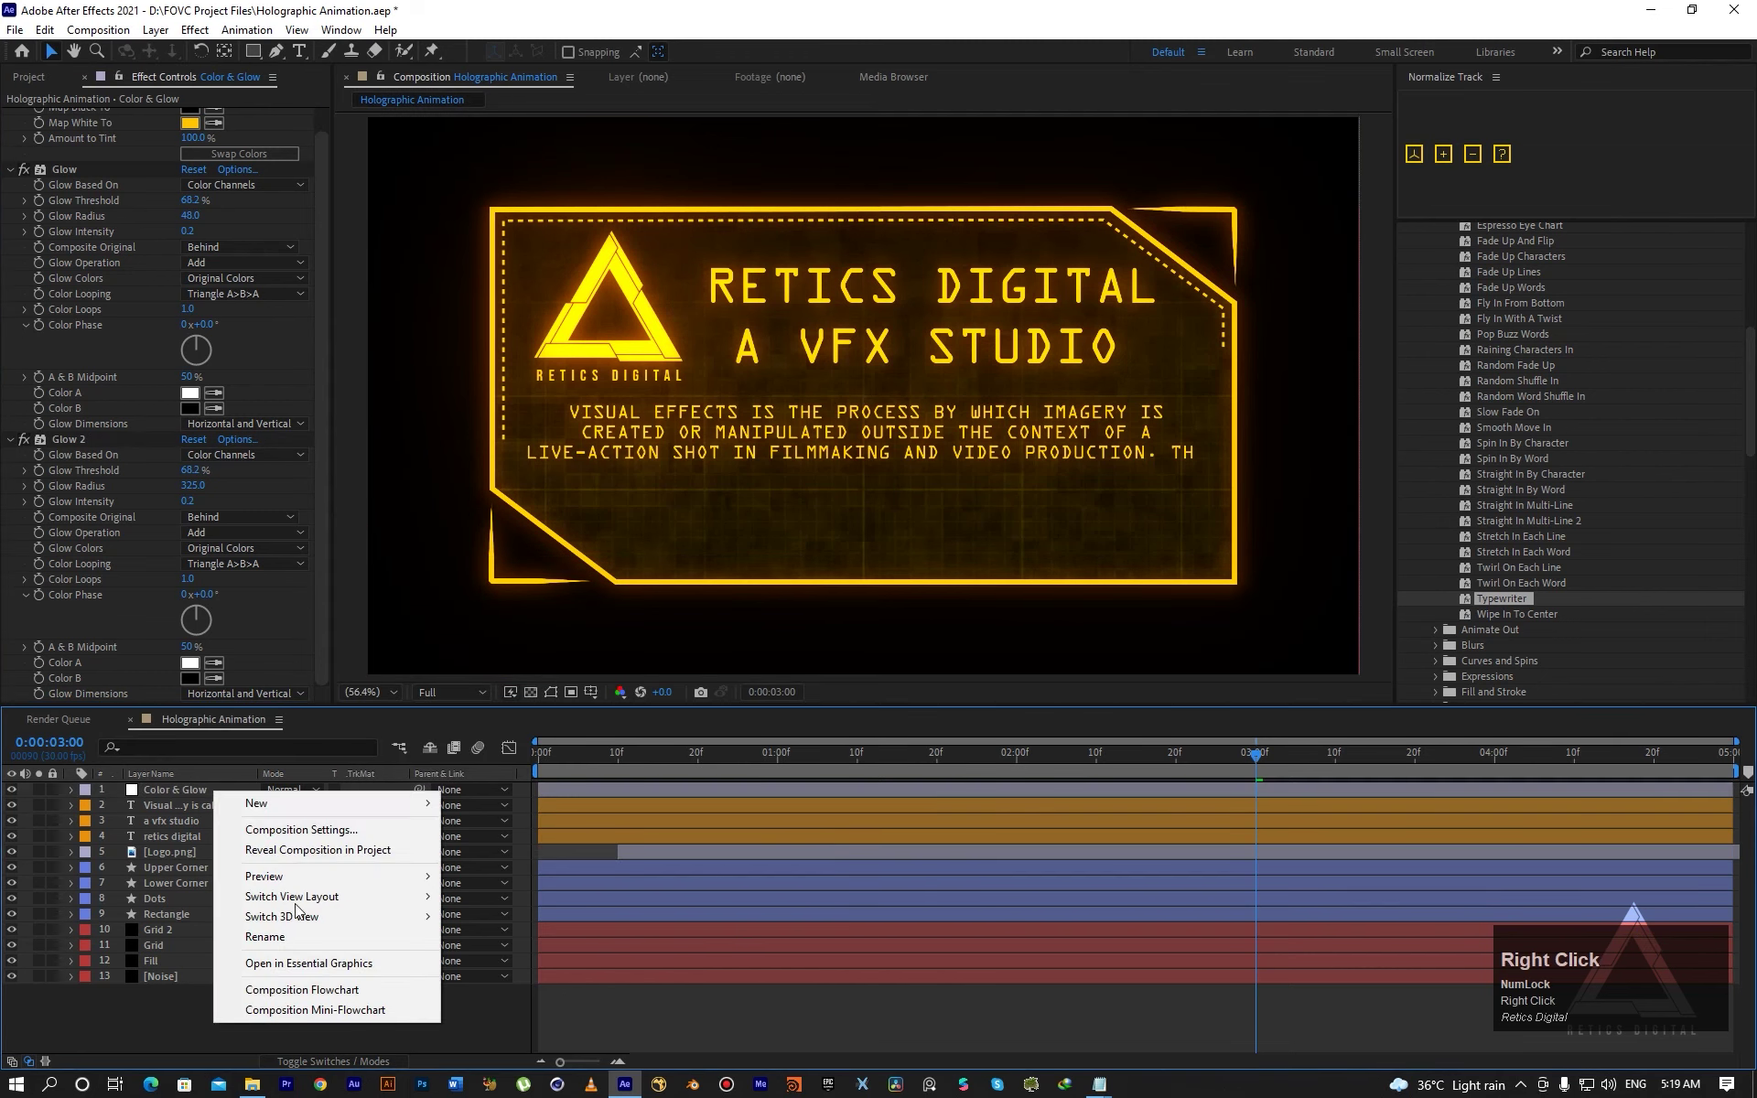
mouse_move(384, 804)
click(530, 949)
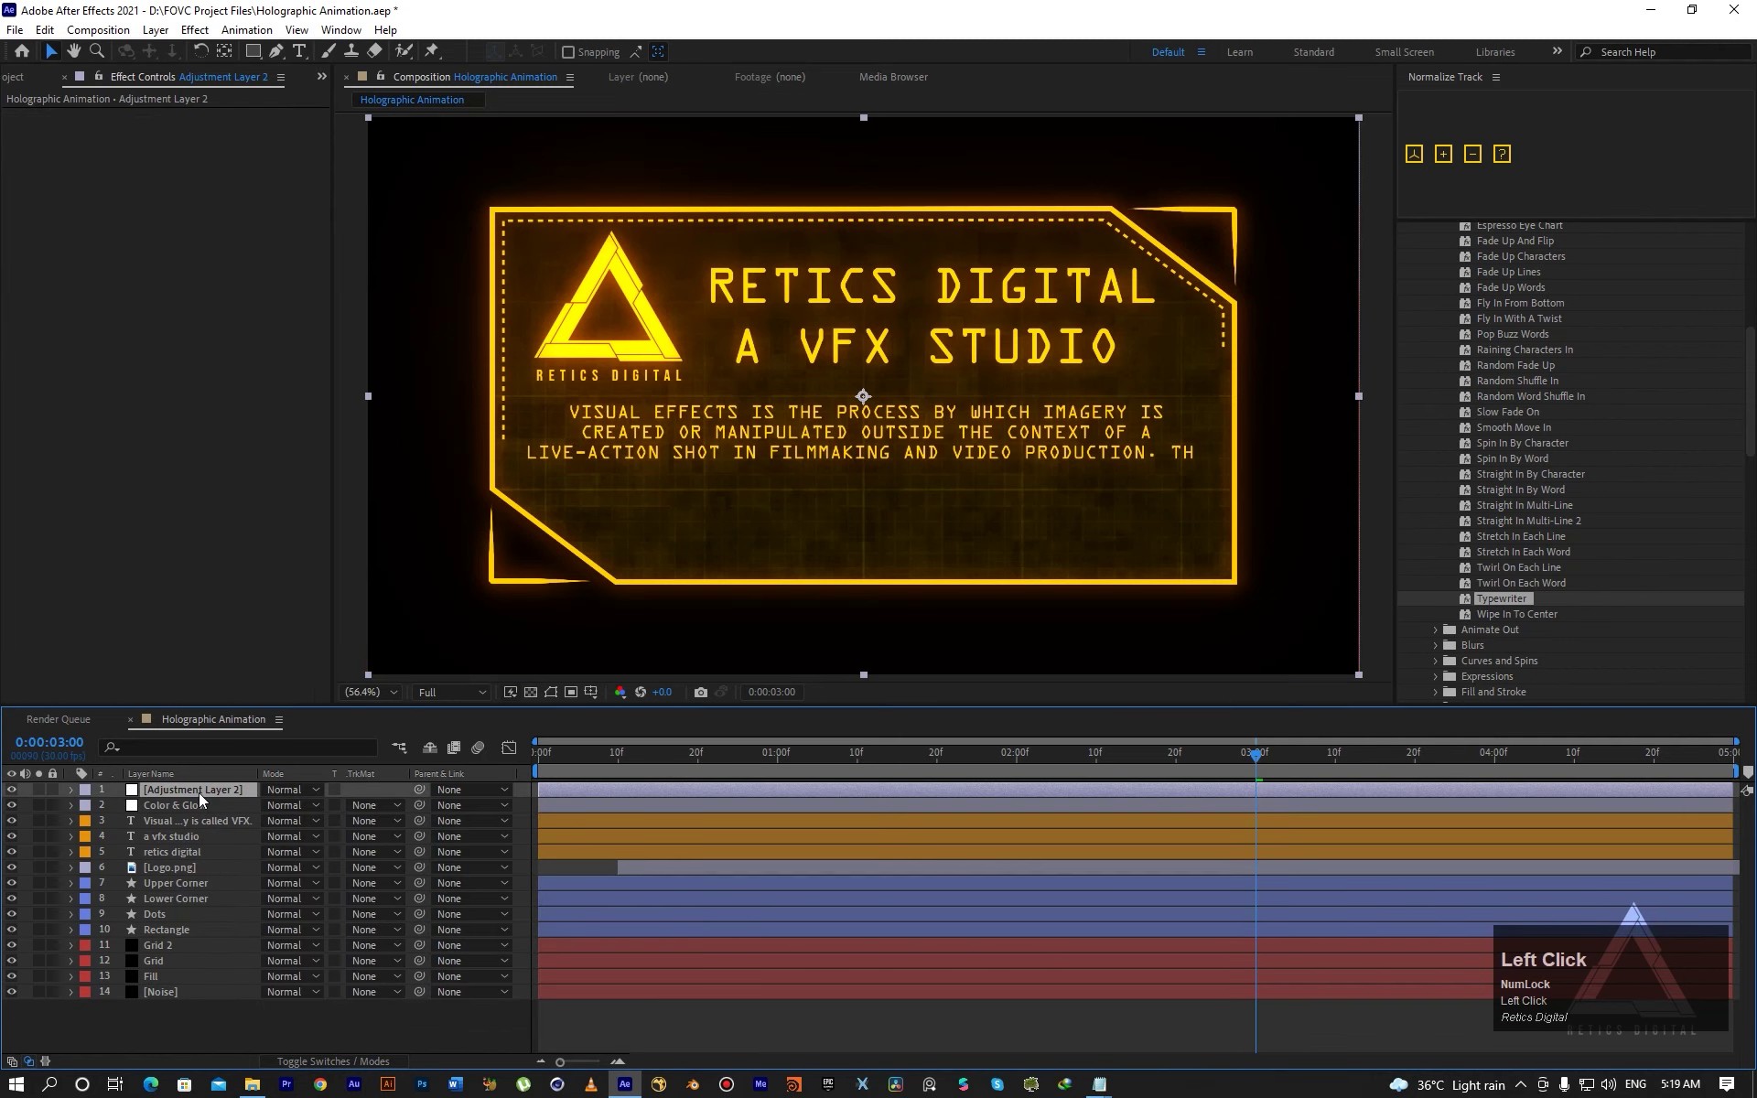
key(Return)
text(Distor)
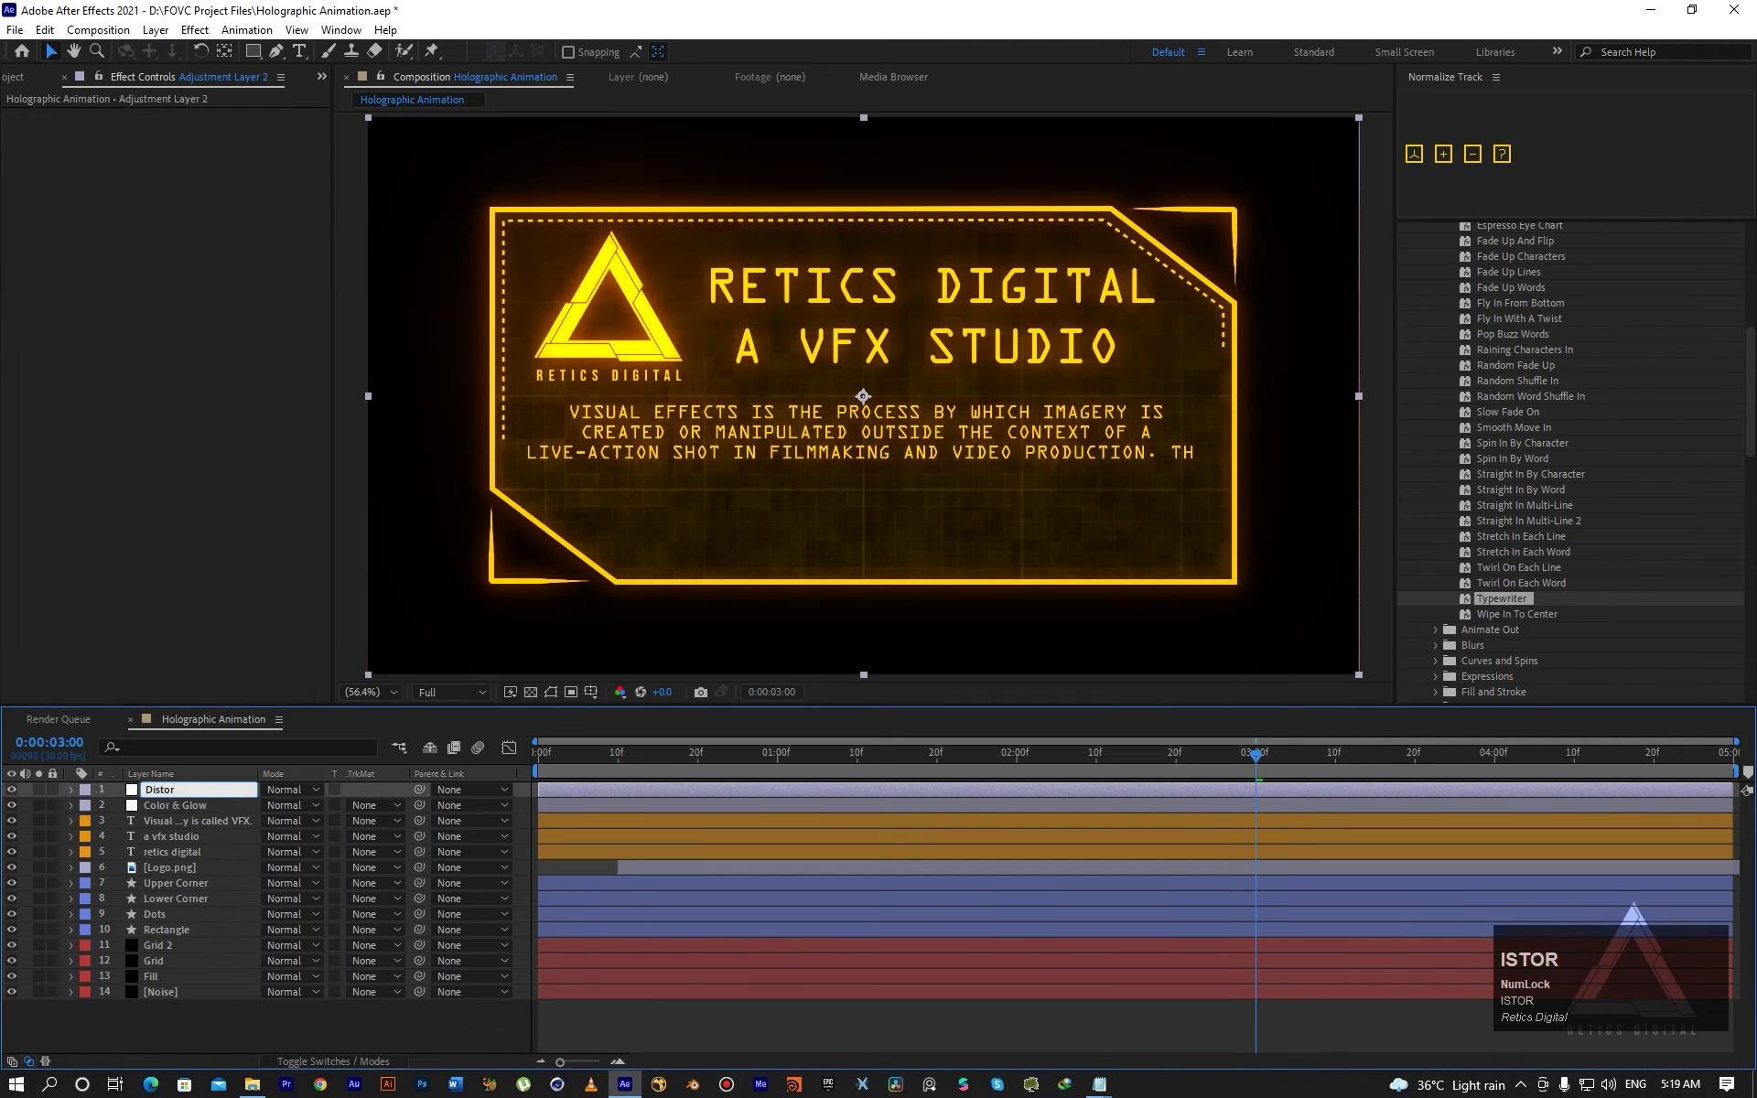
text(tion)
key(Return)
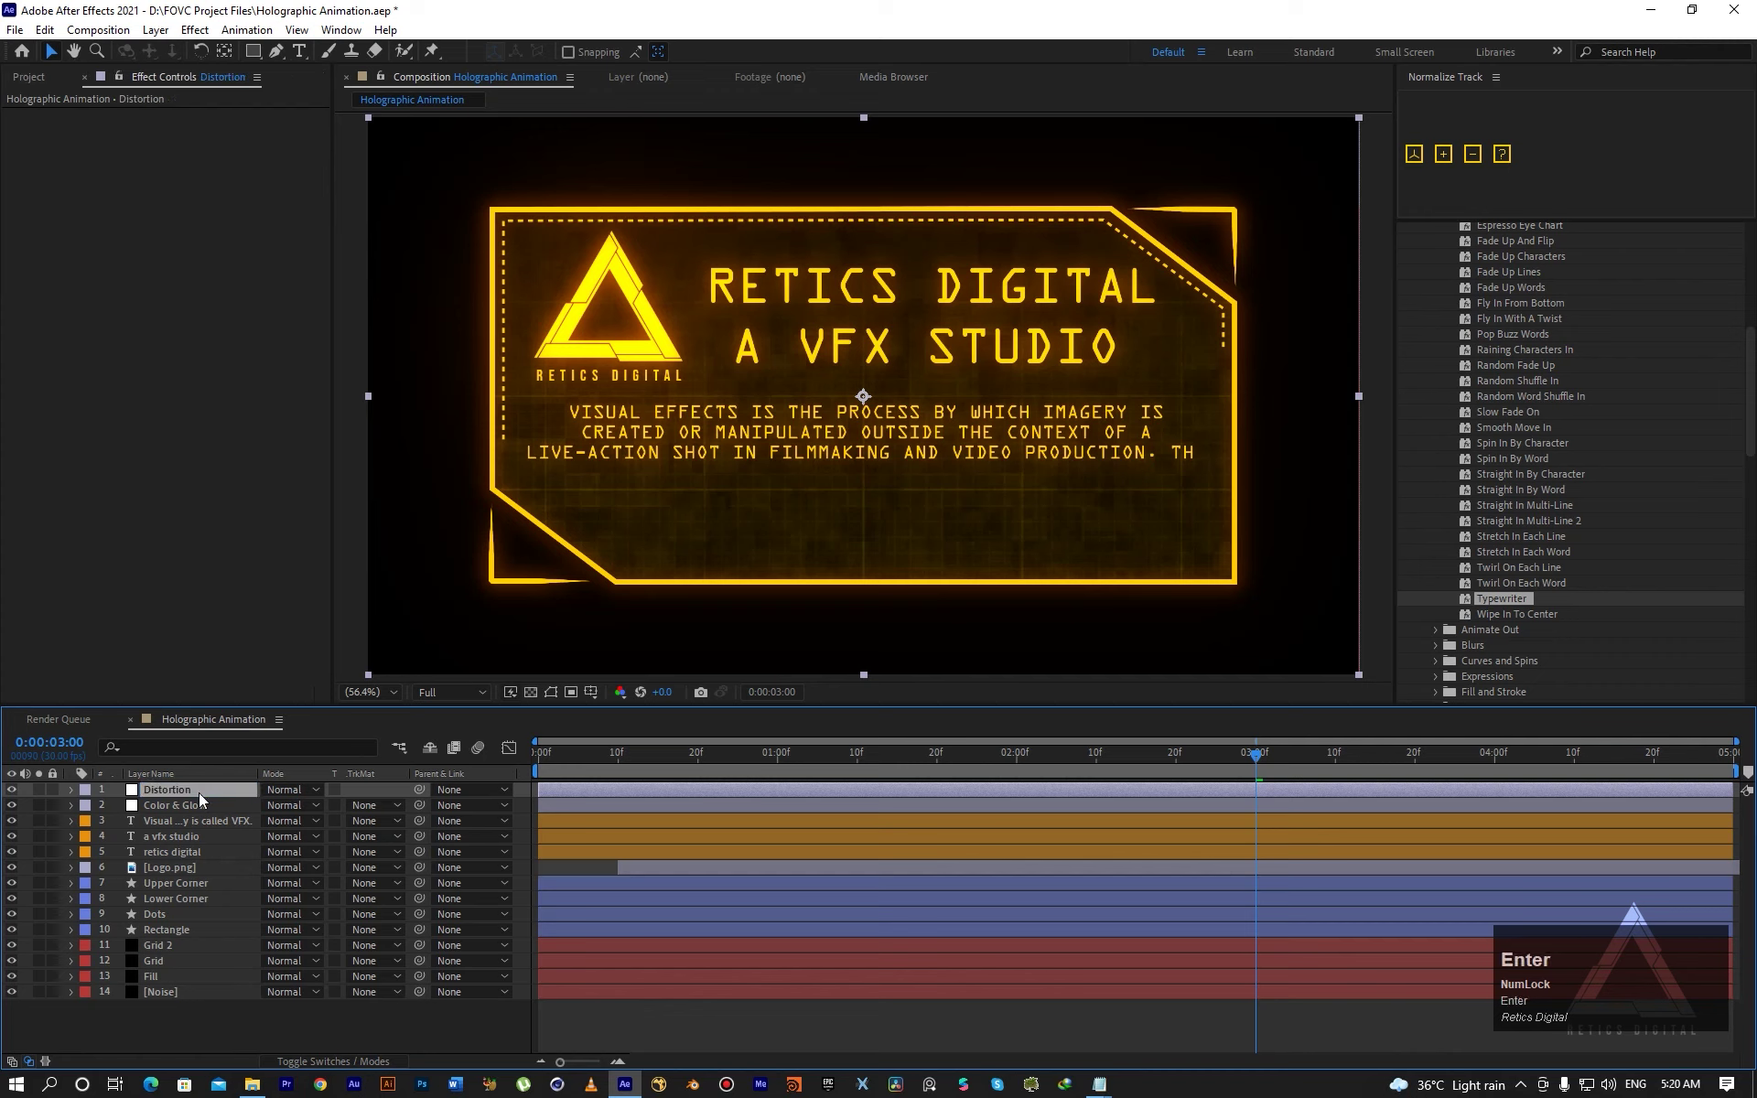
Apply Optics Compensation to the Distortion layer and set its Field of View to 75.
key(ctrl+space)
text(op)
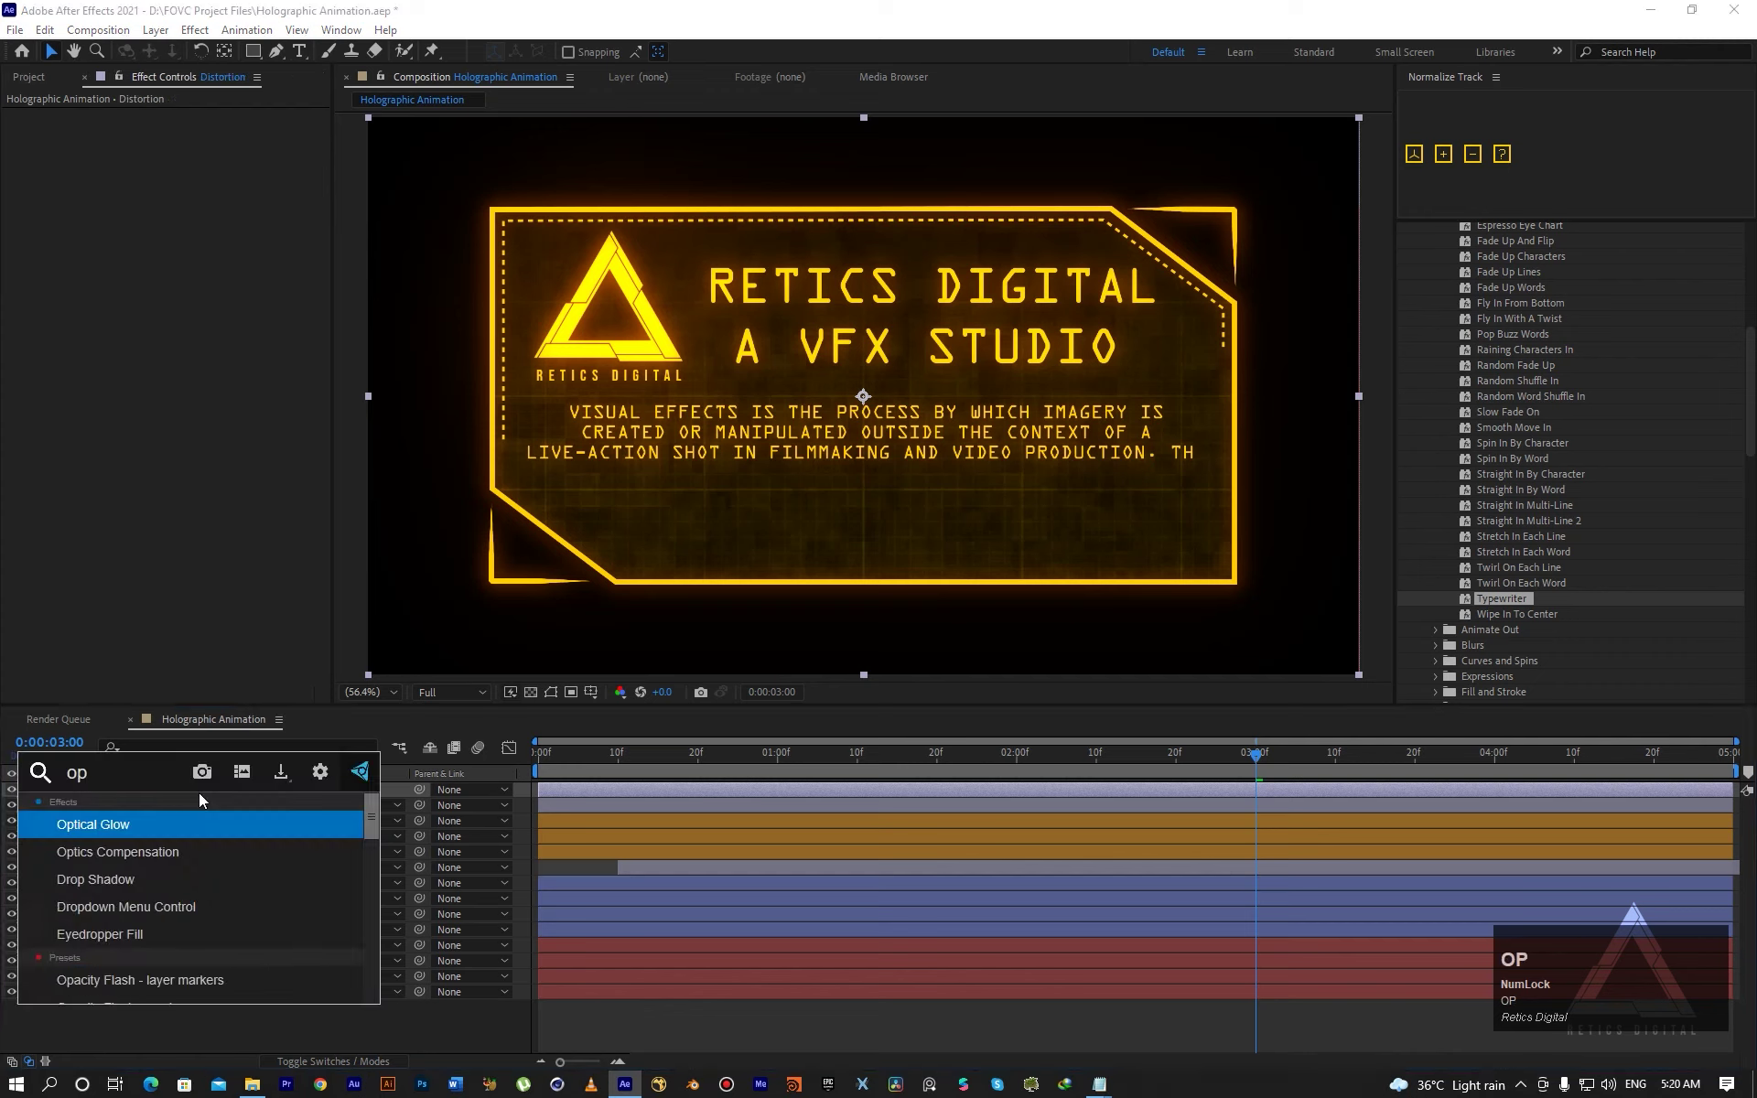
key(Down)
key(Return)
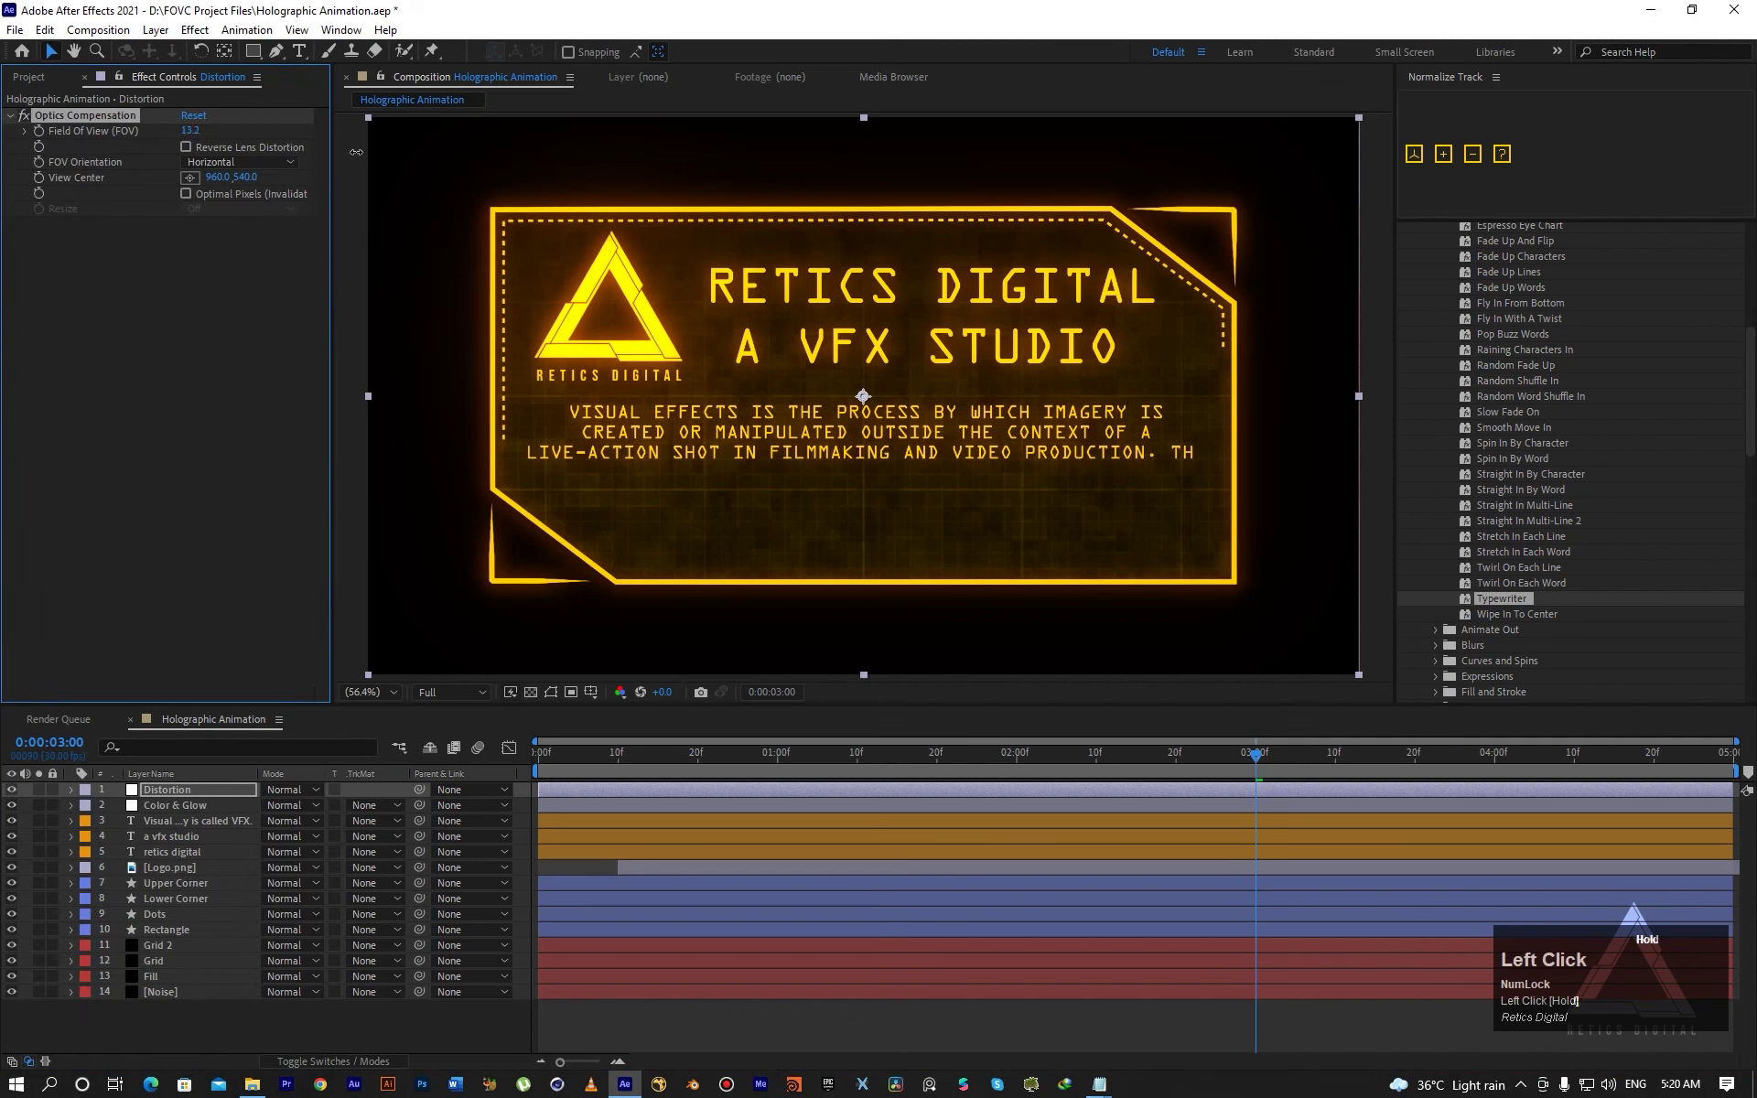
drag(356, 152, 651, 196)
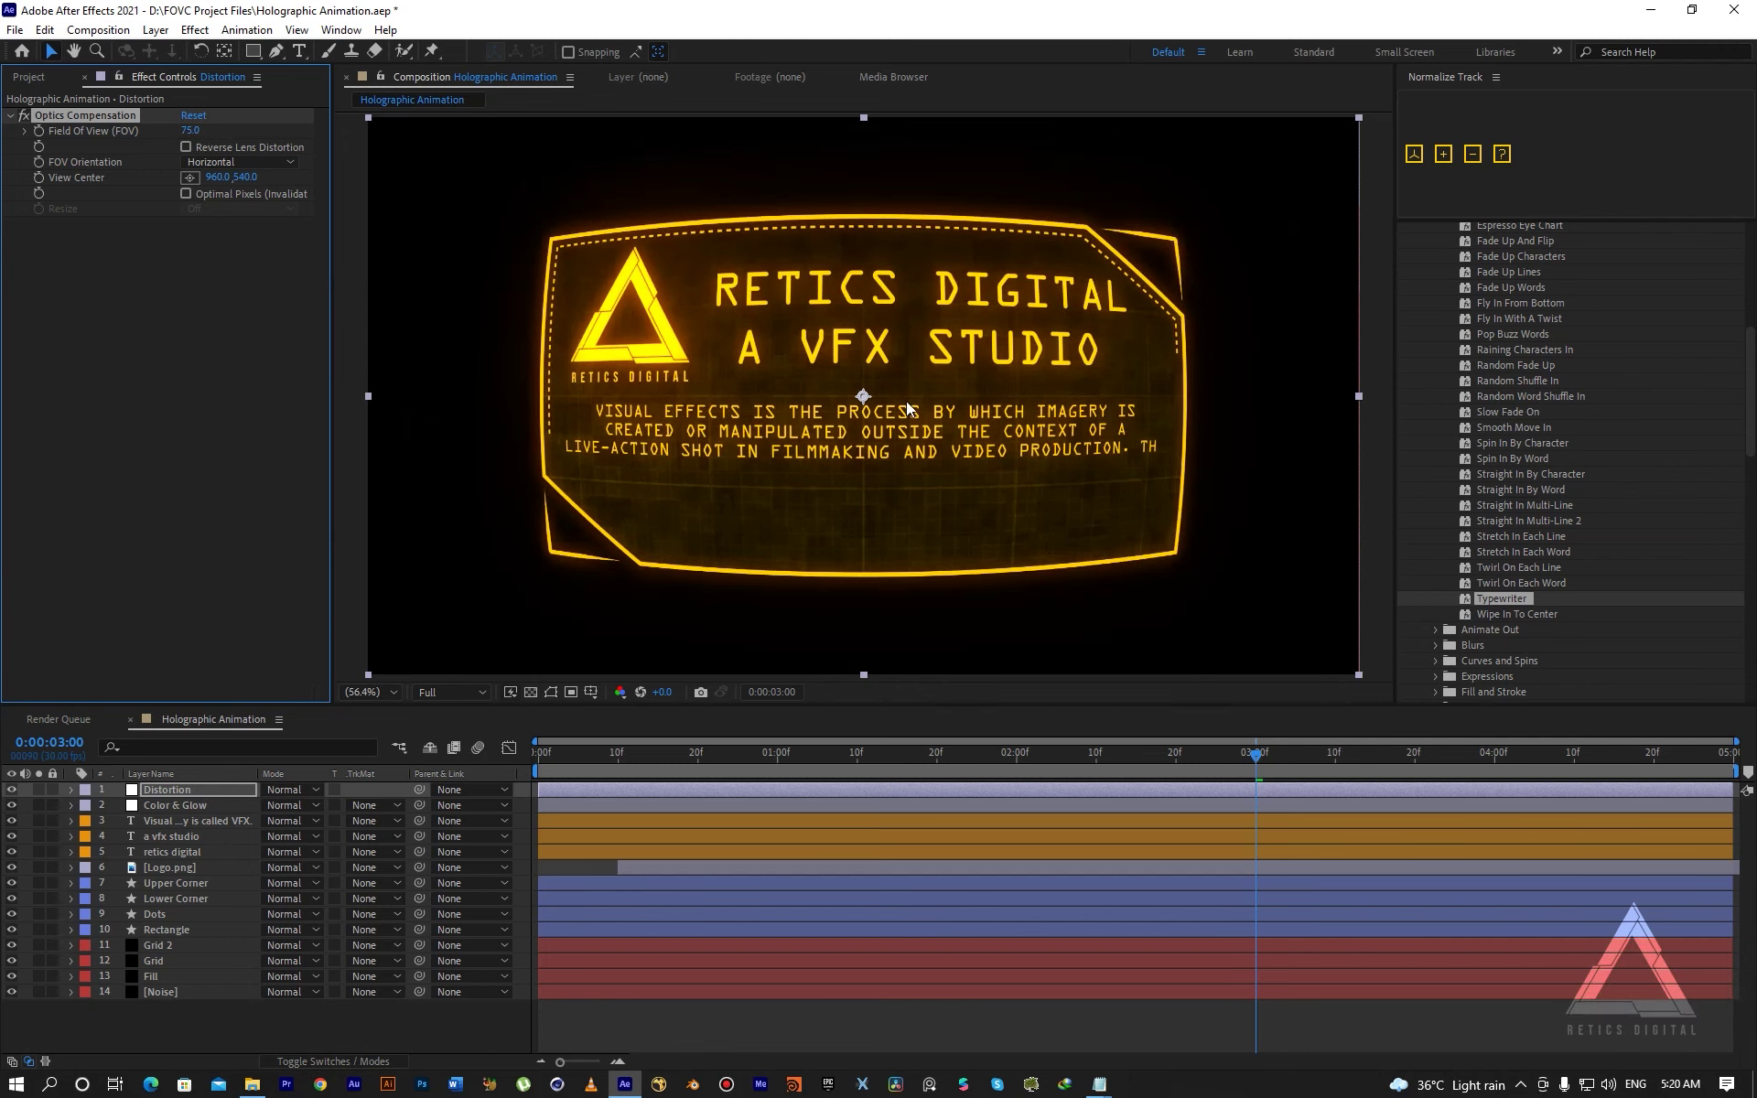
Lower the composition's preview resolution to Half and preview the distorted panel animation from the start.
click(460, 694)
click(457, 755)
drag(587, 759, 539, 772)
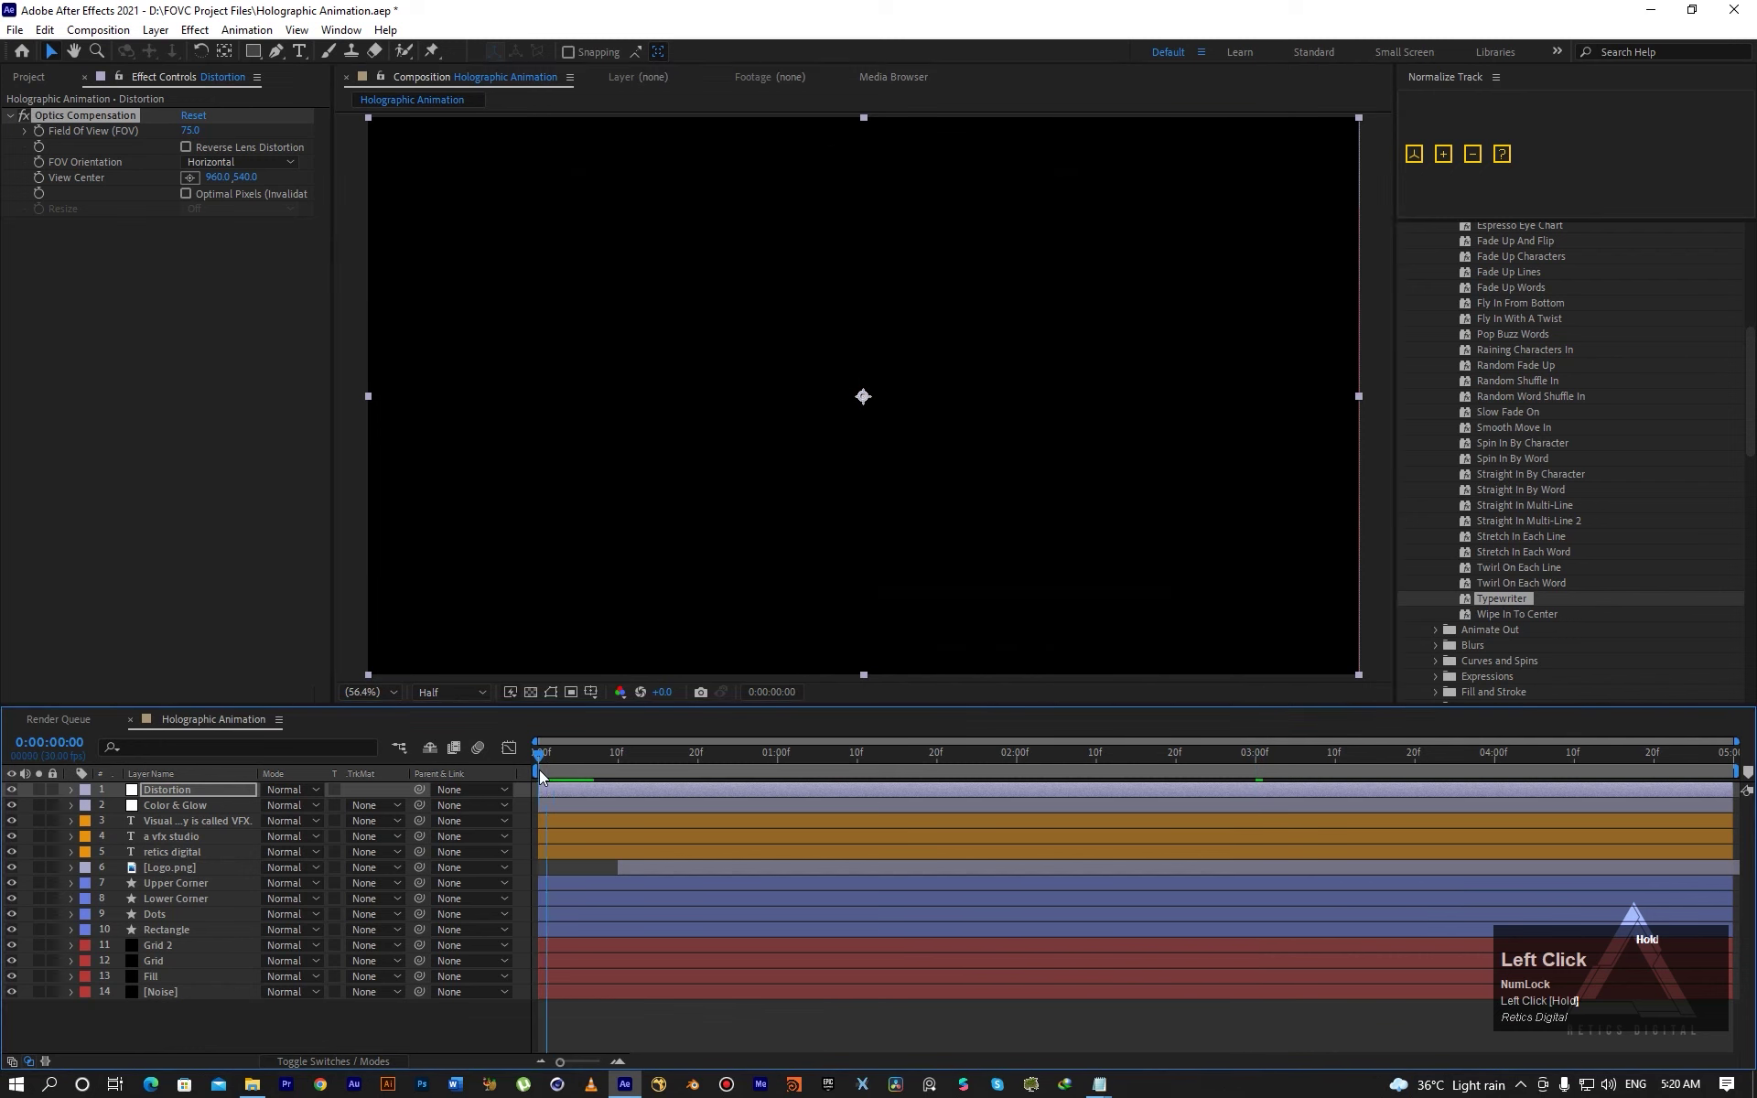
key(space)
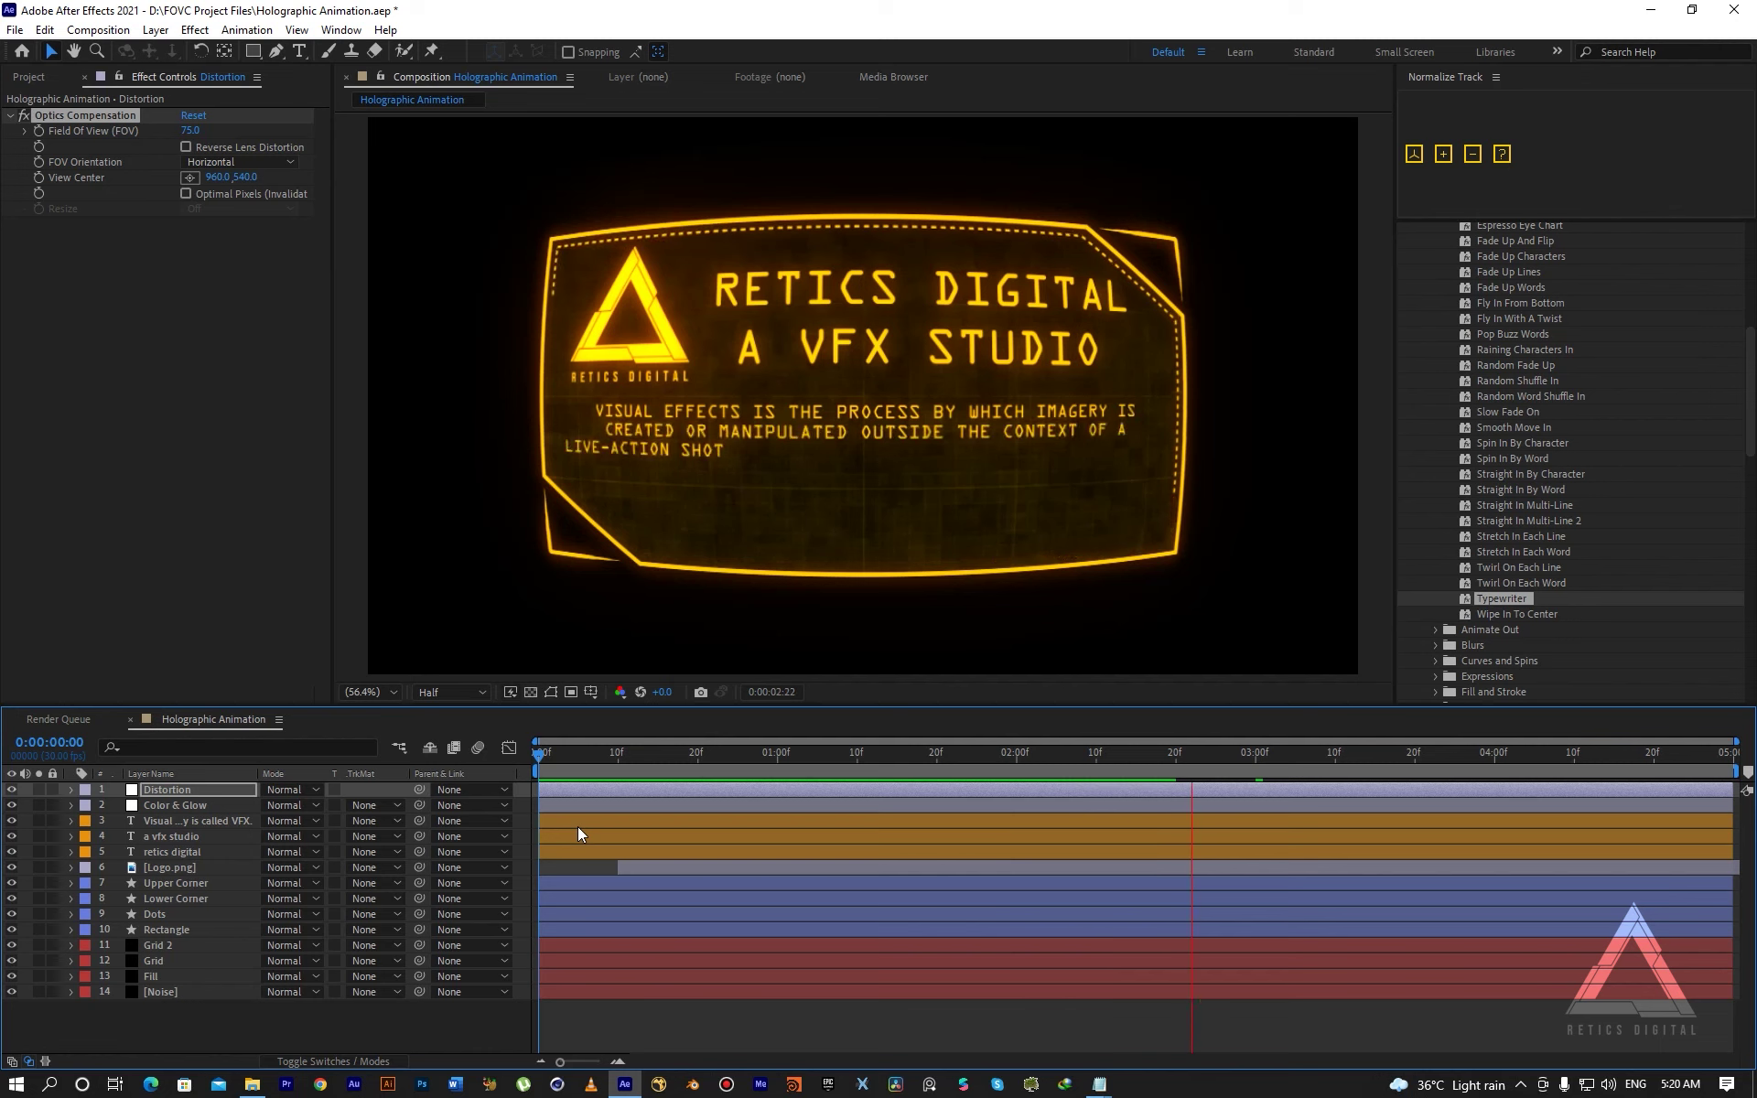
key(space)
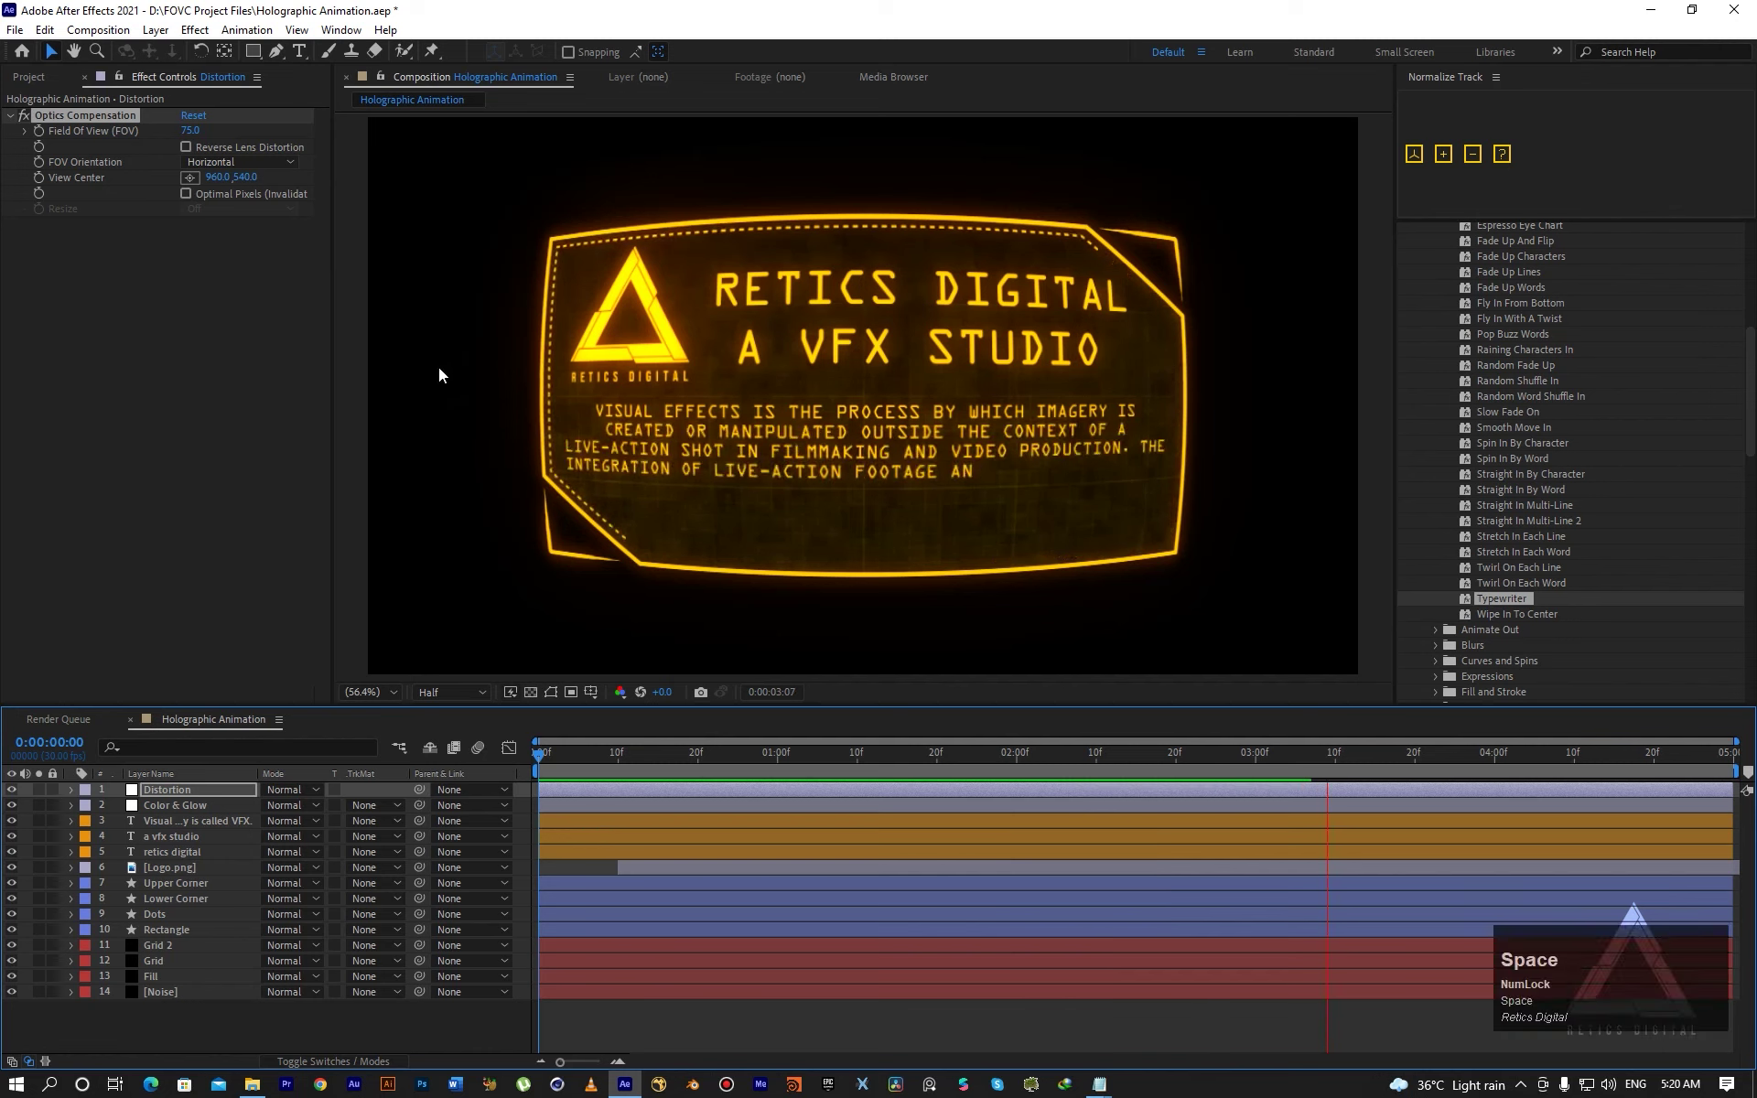
Try Reverse Lens Distortion on the Distortion layer's Optics Compensation effect and preview the animation from the start.
click(188, 145)
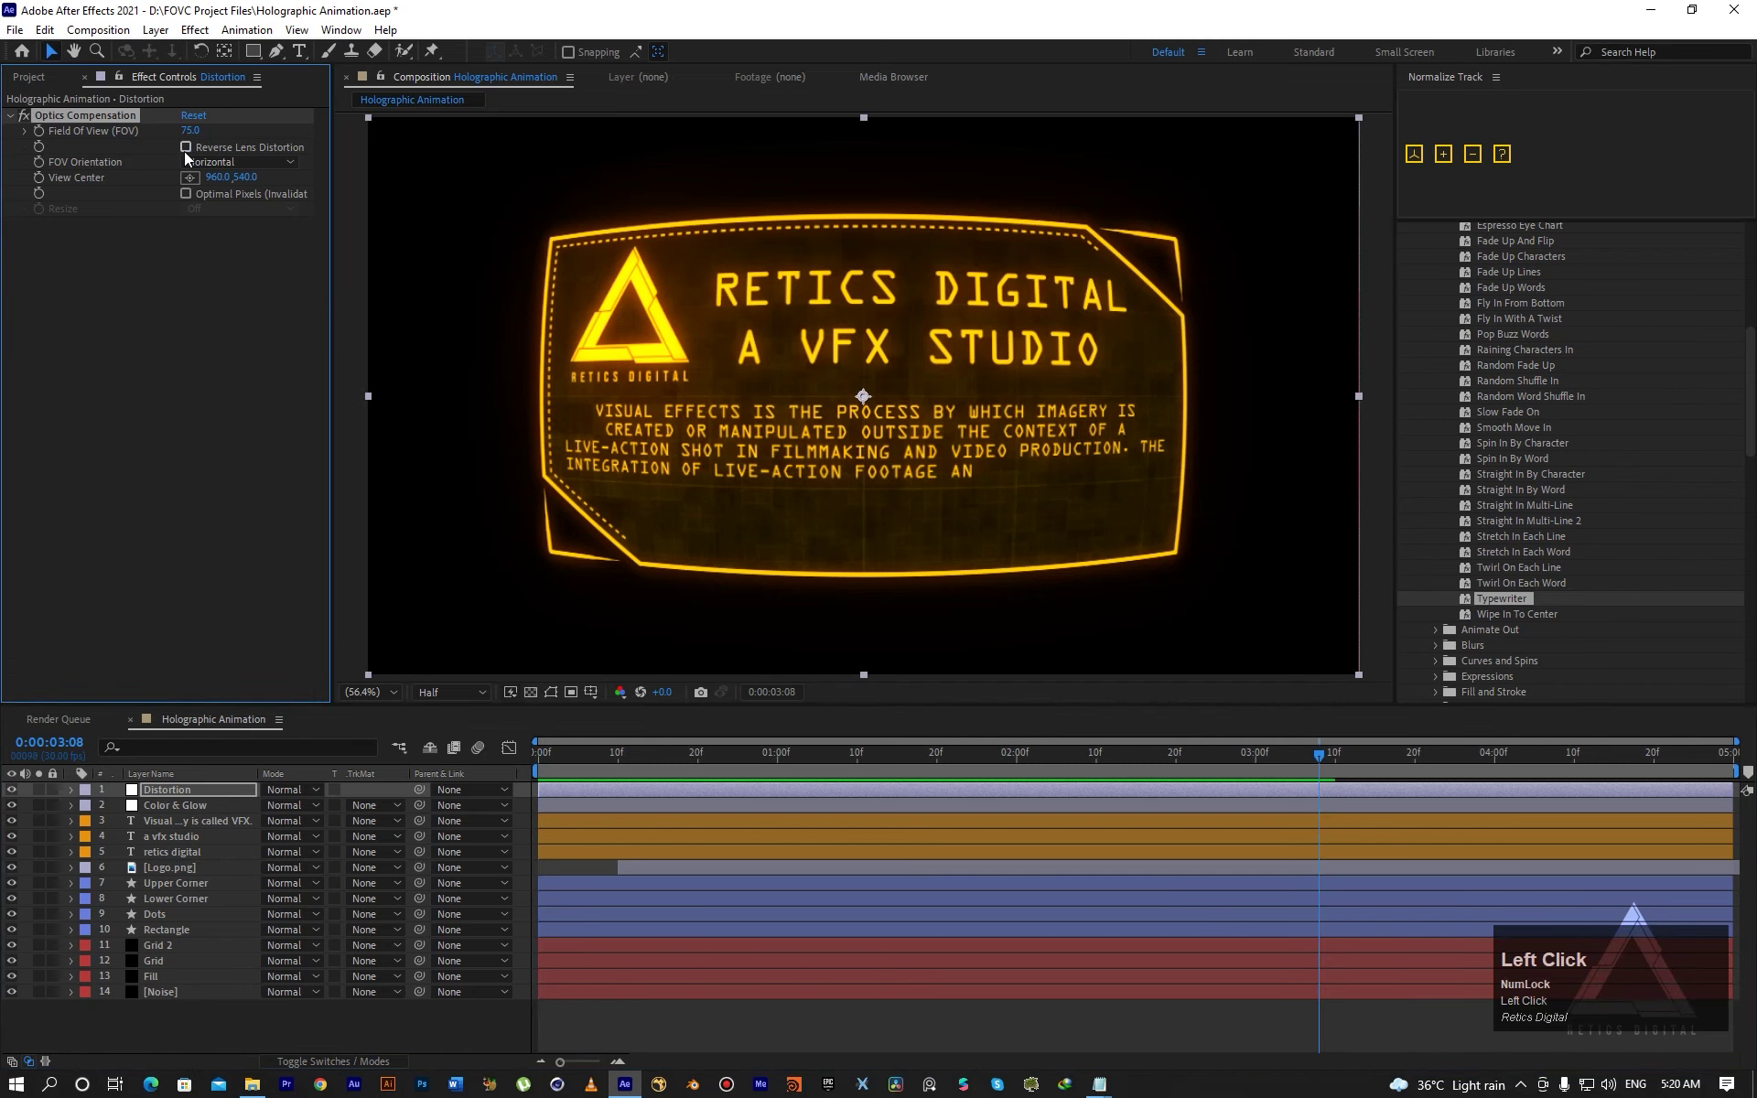
click(185, 147)
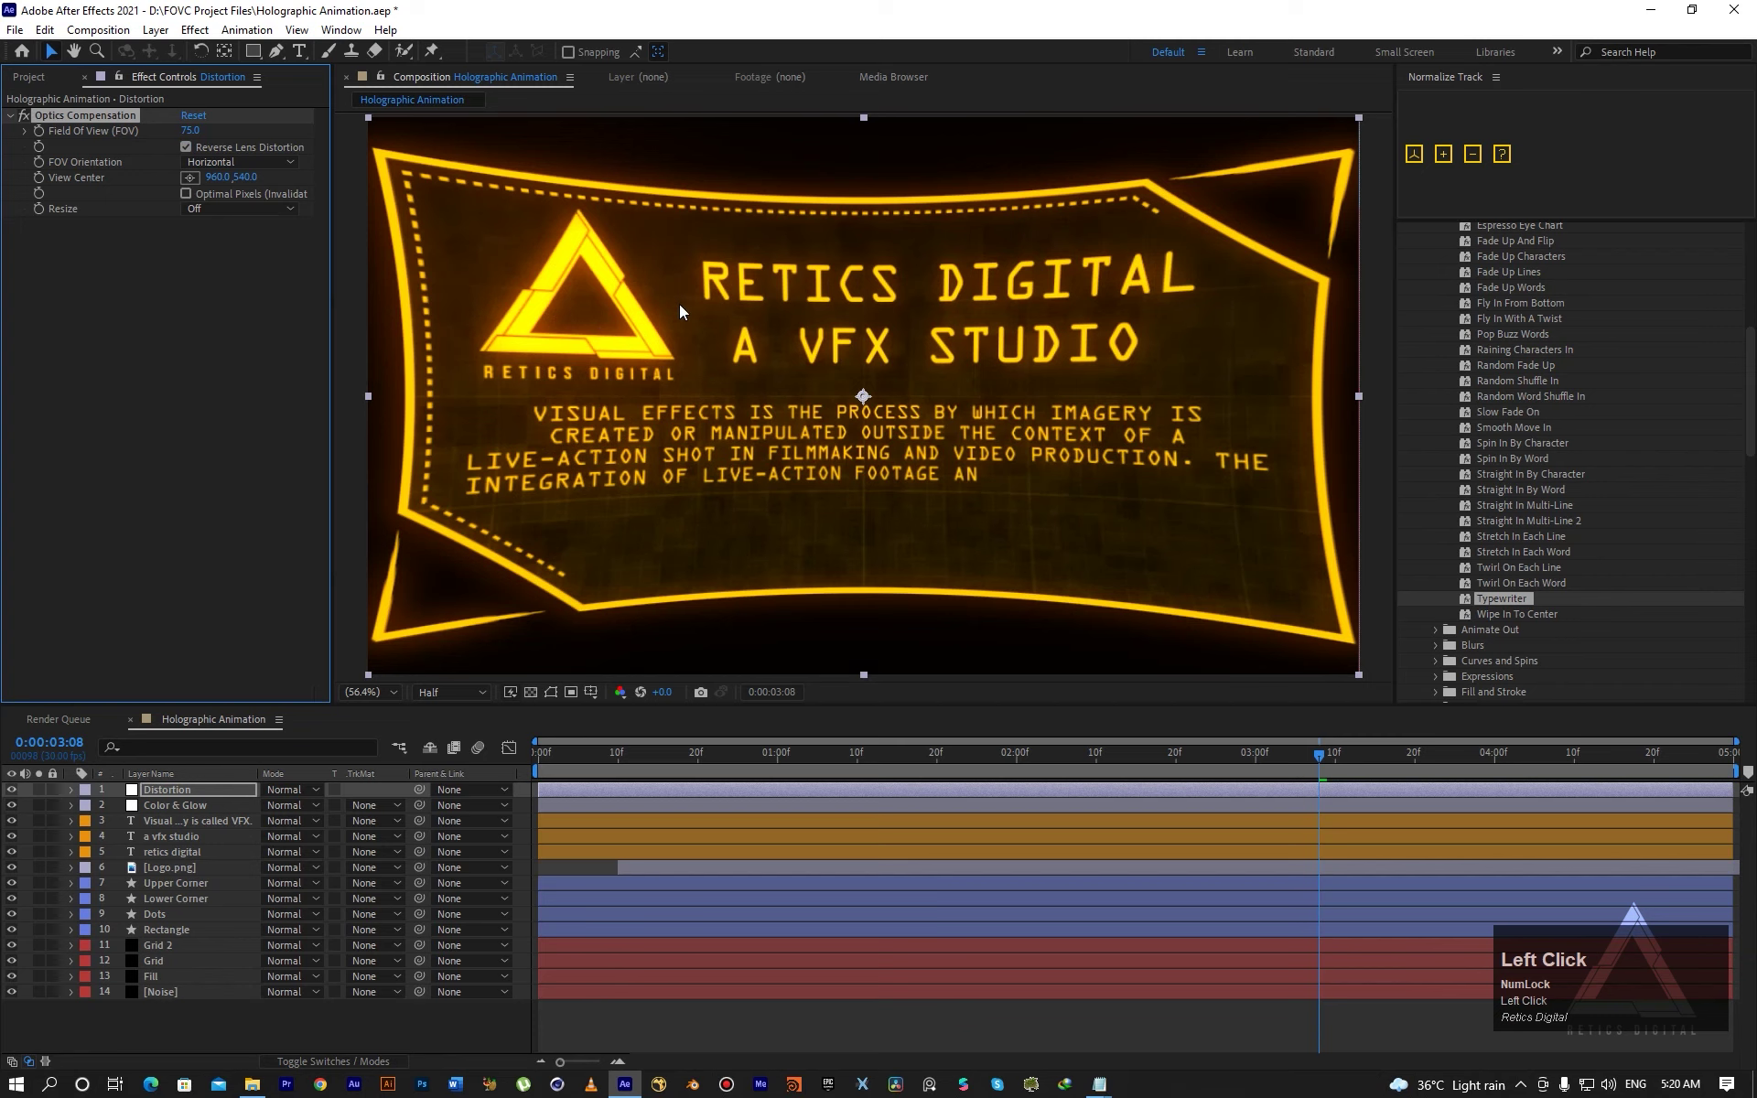
drag(611, 756, 519, 757)
key(space)
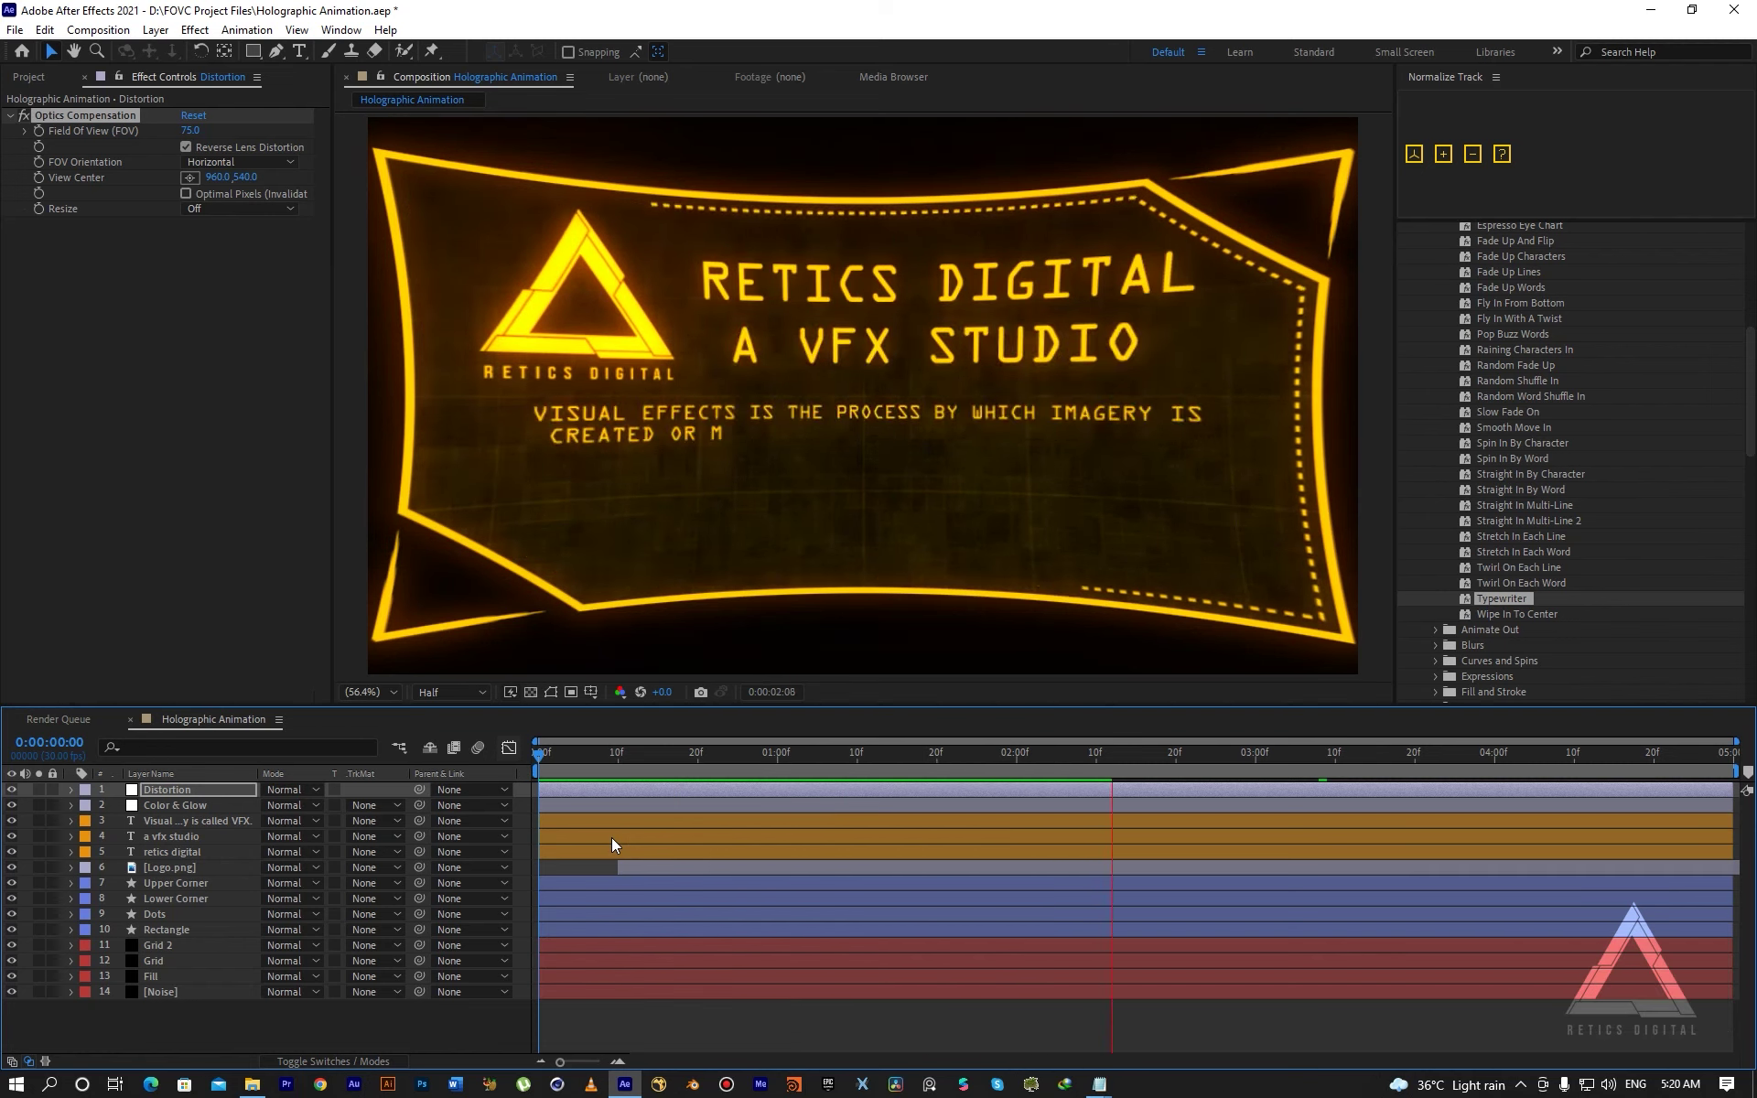
key(space)
Turn off Reverse Lens Distortion and scrub through the opening of the animation to compare the outward bulge.
drag(725, 783, 395, 584)
click(187, 146)
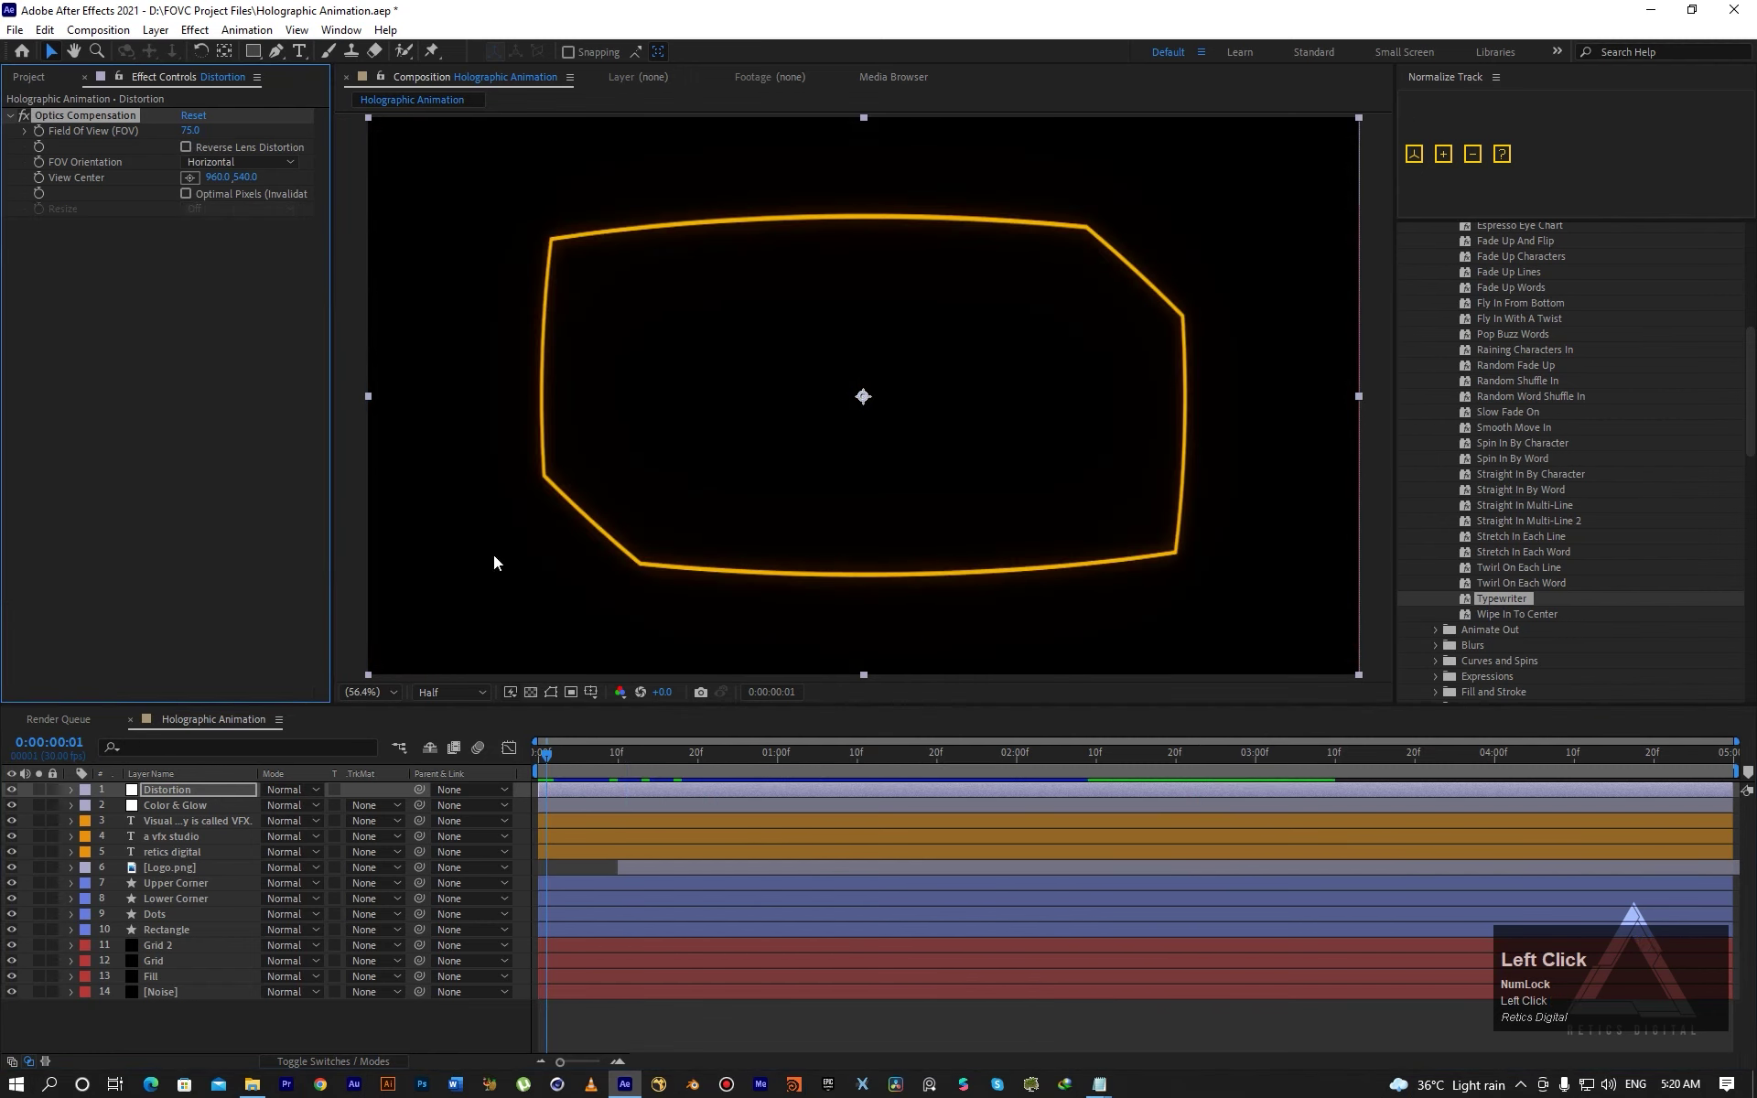
drag(549, 756, 739, 745)
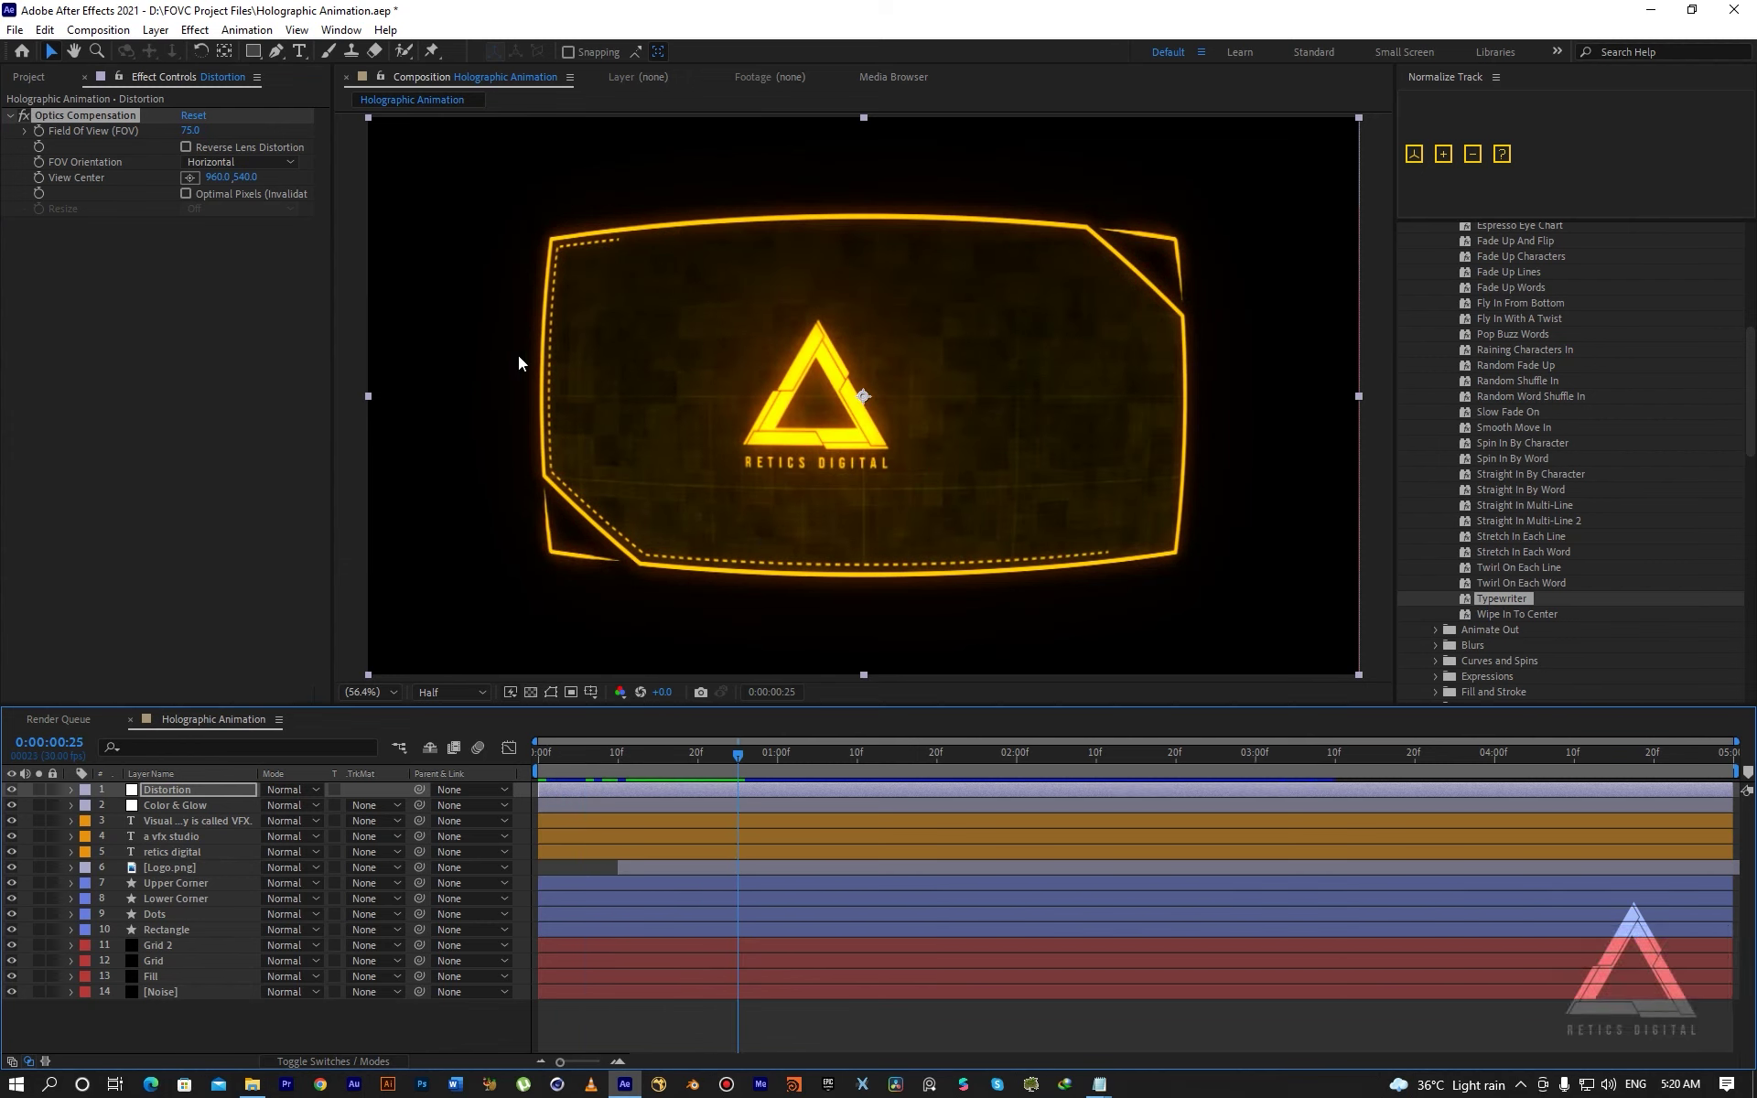
drag(662, 767, 841, 767)
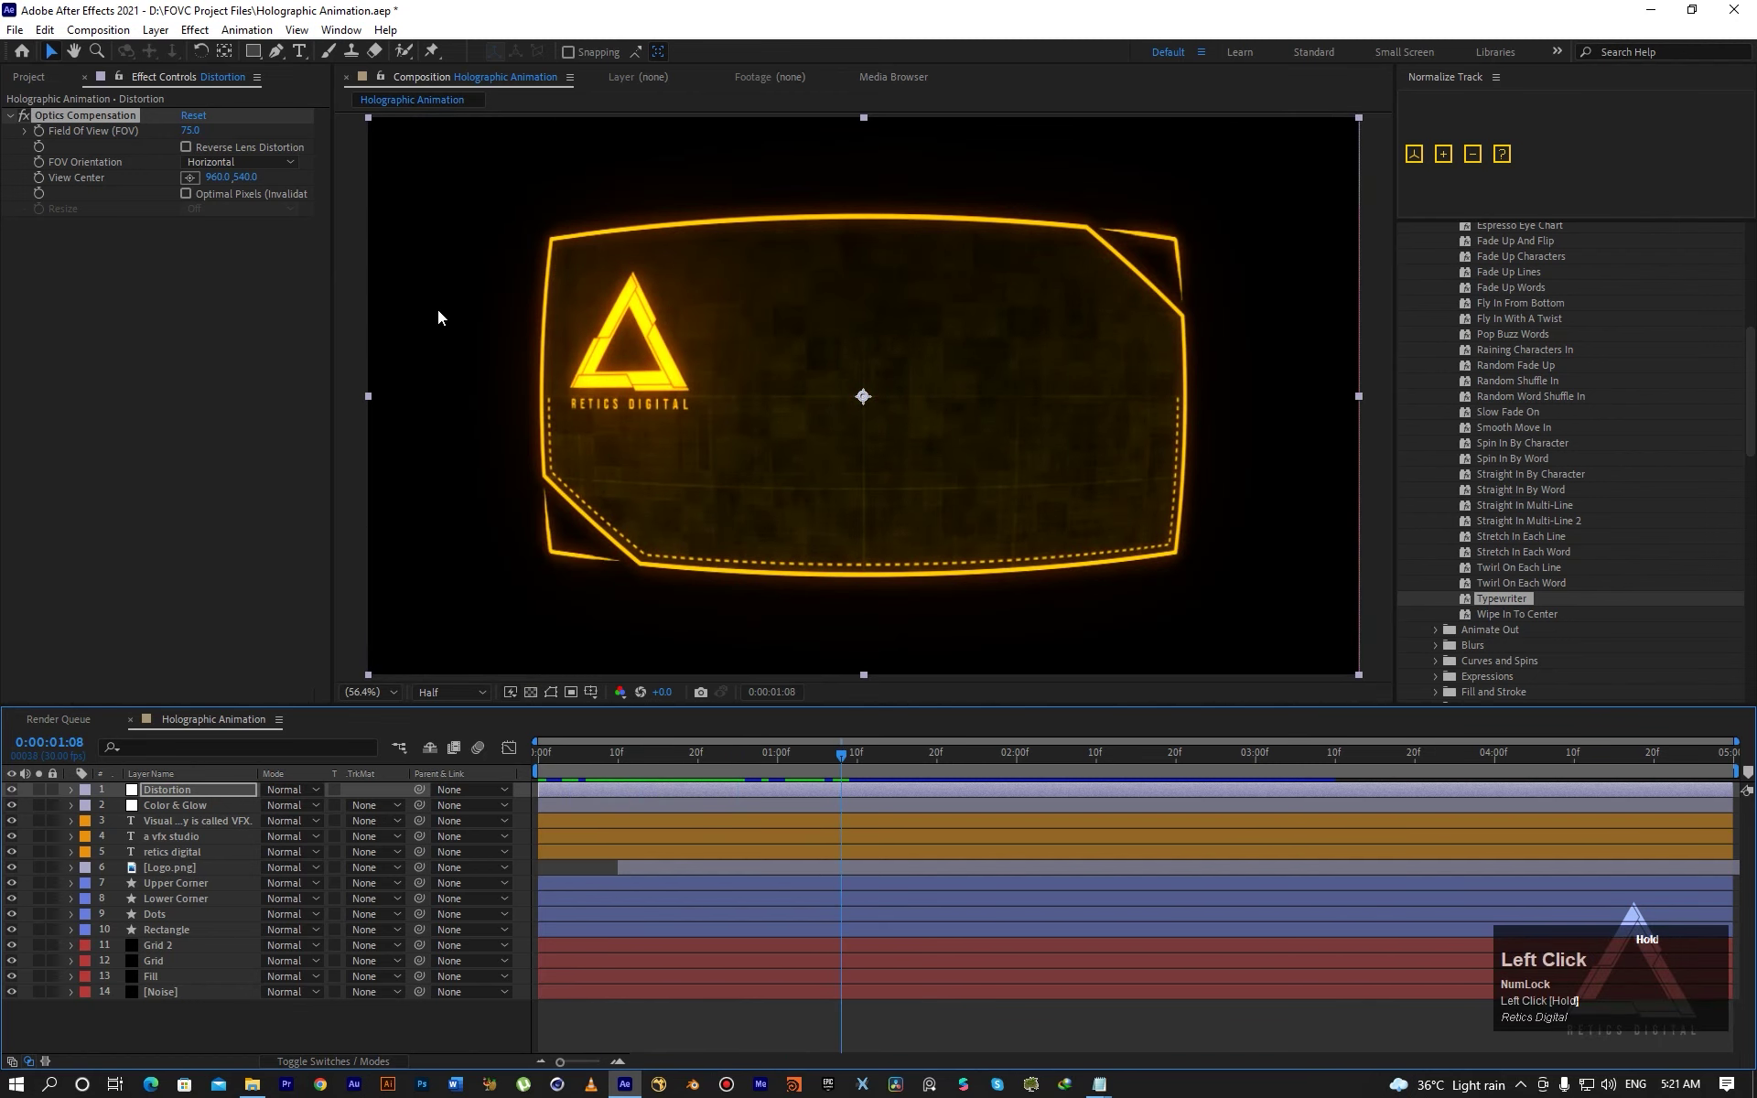
Enable Reverse Lens Distortion in the Optics Compensation effect again and play the animation from the first frame.
click(186, 147)
drag(757, 767, 804, 762)
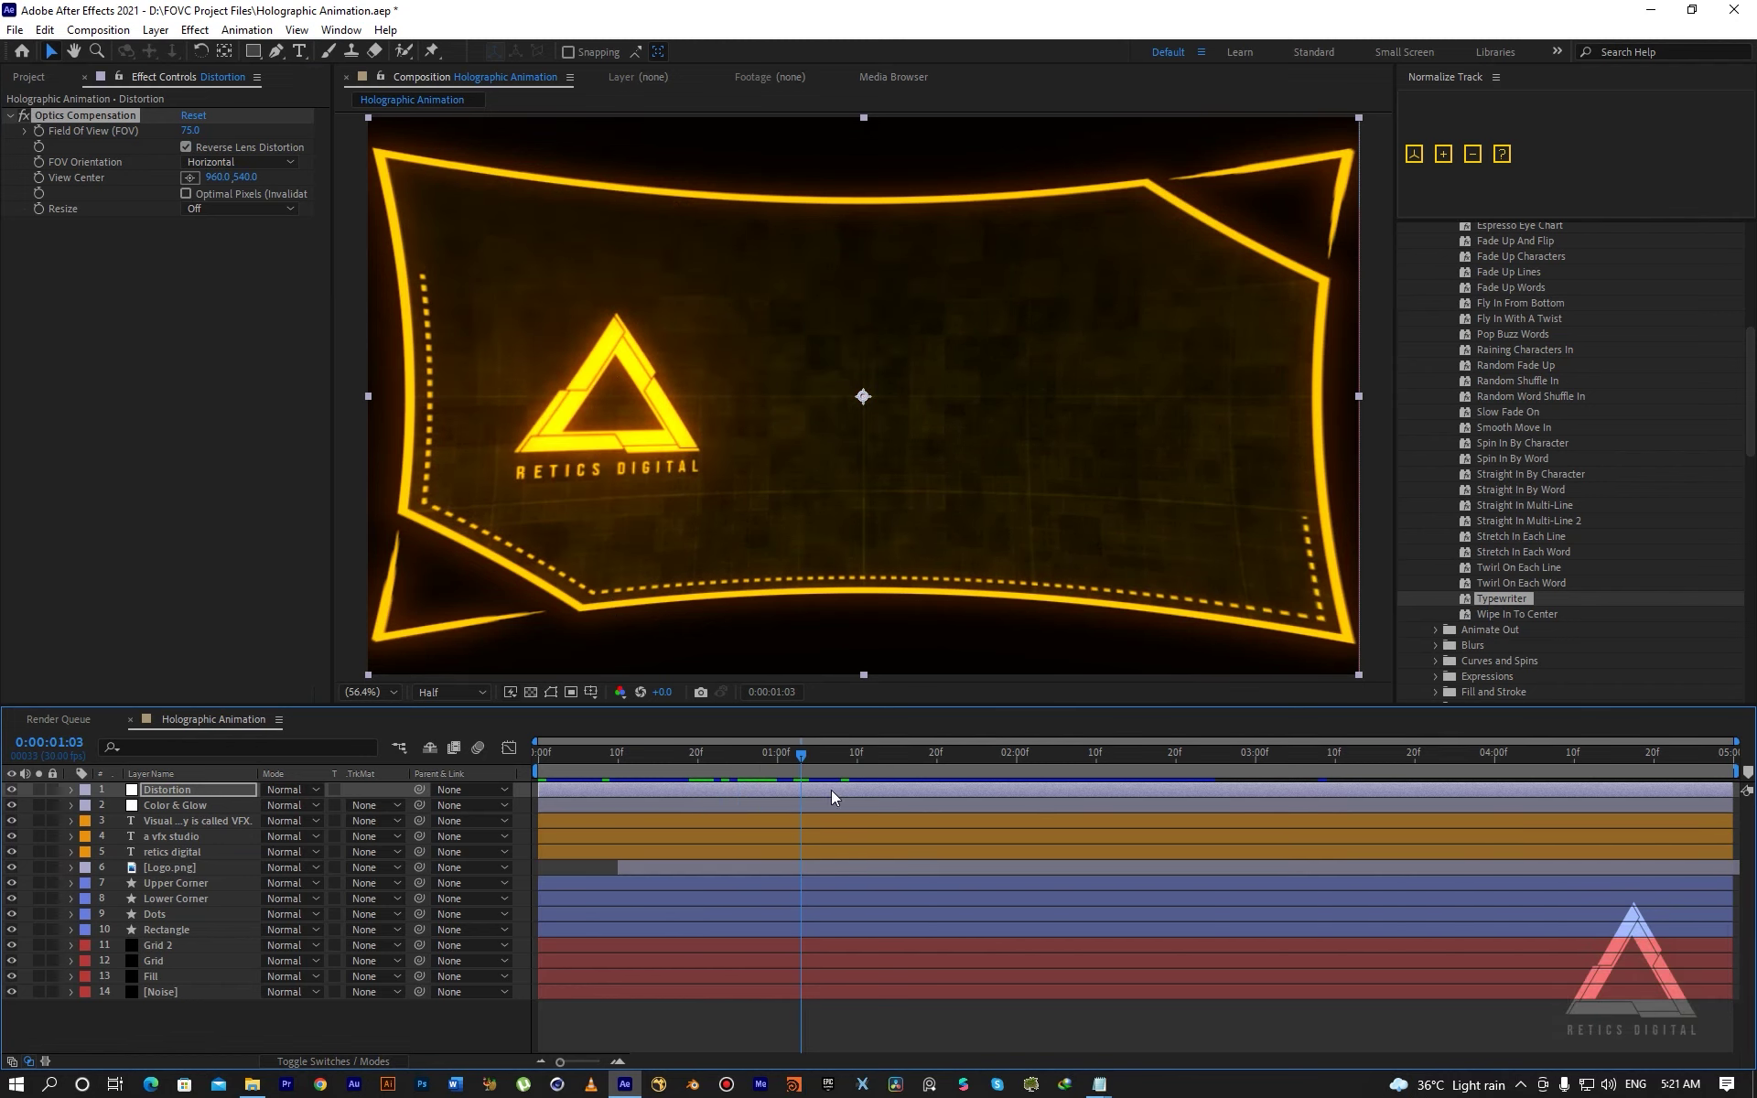
drag(769, 765, 542, 772)
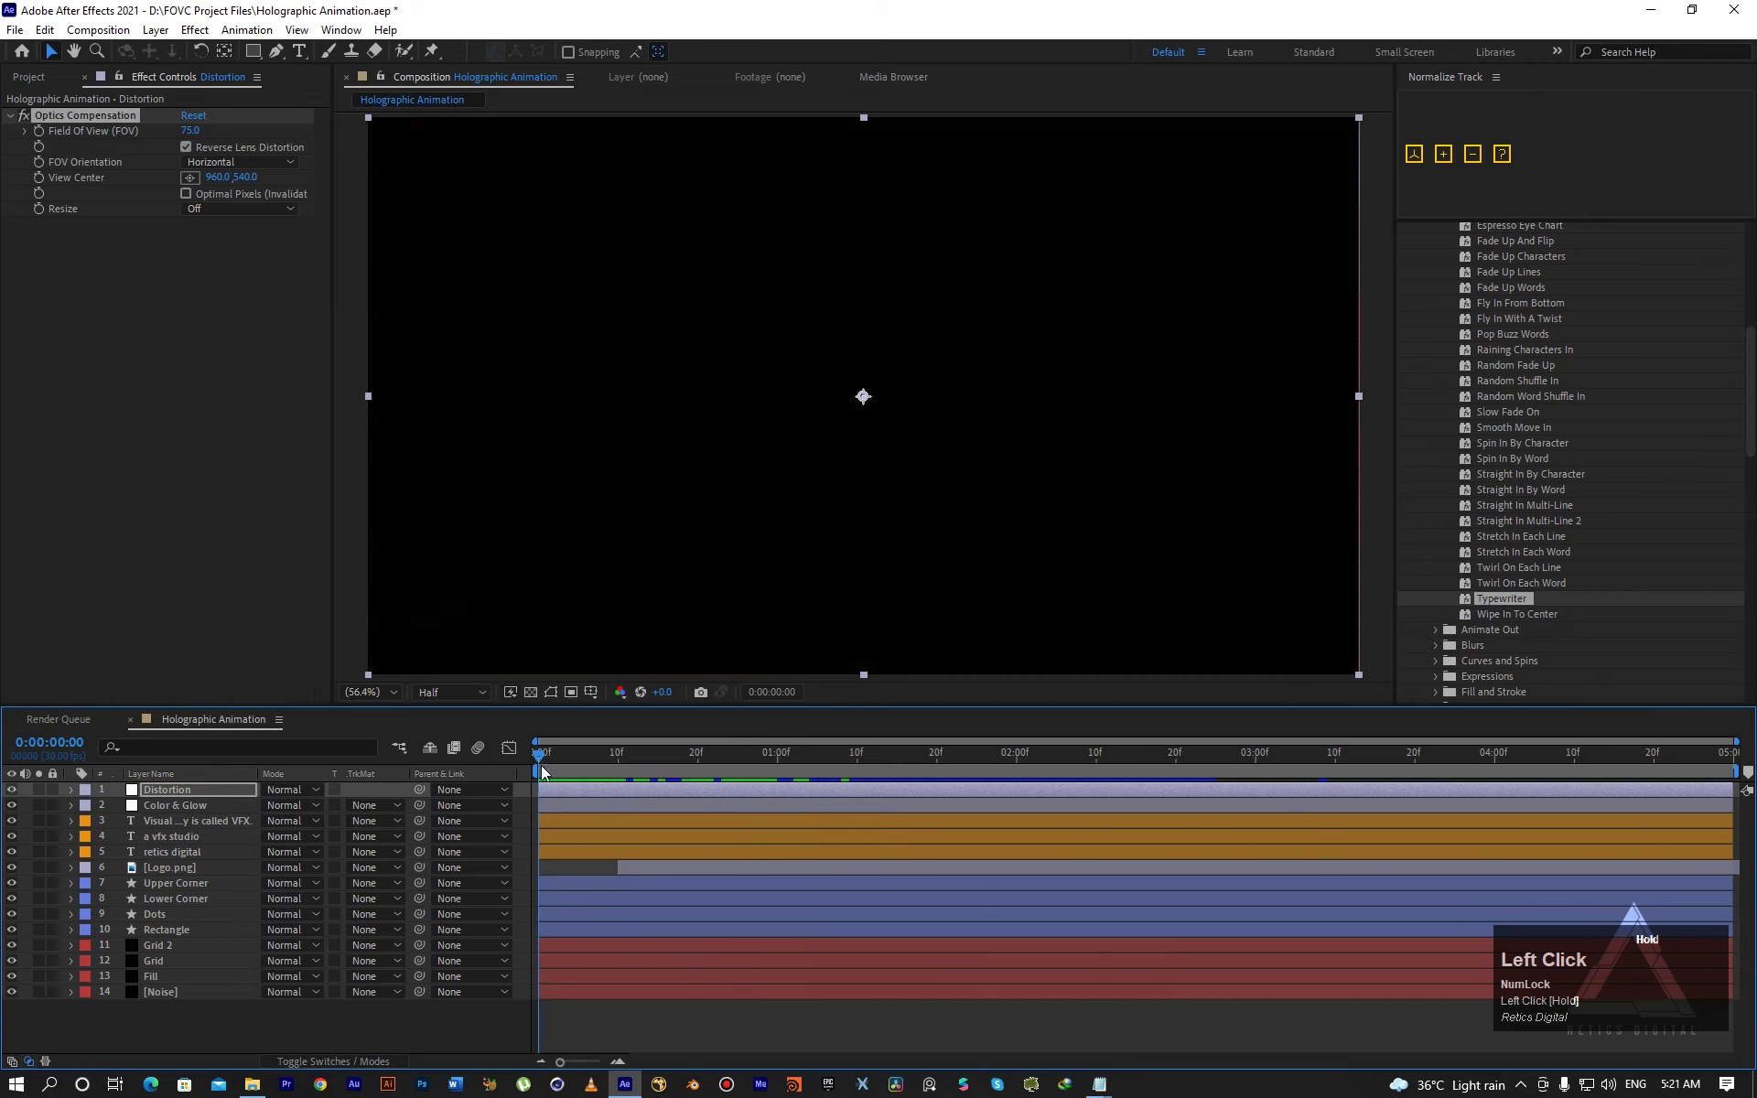
key(space)
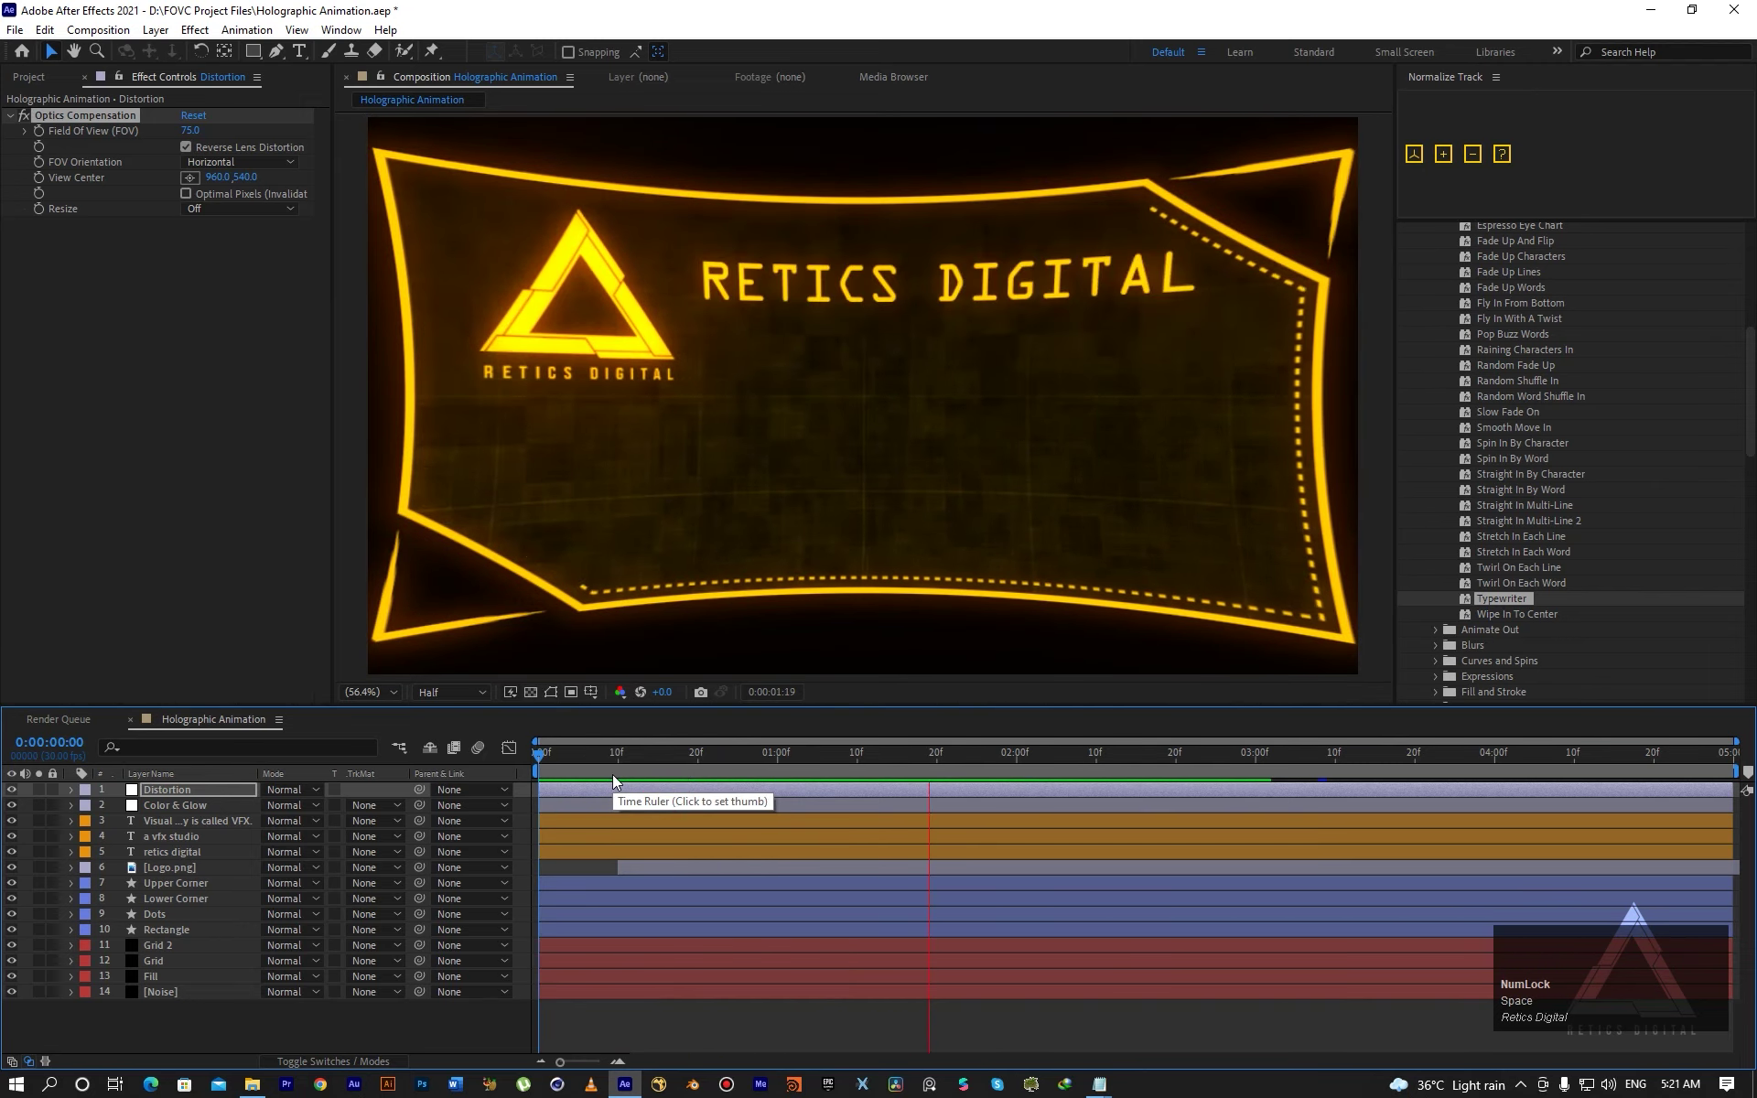